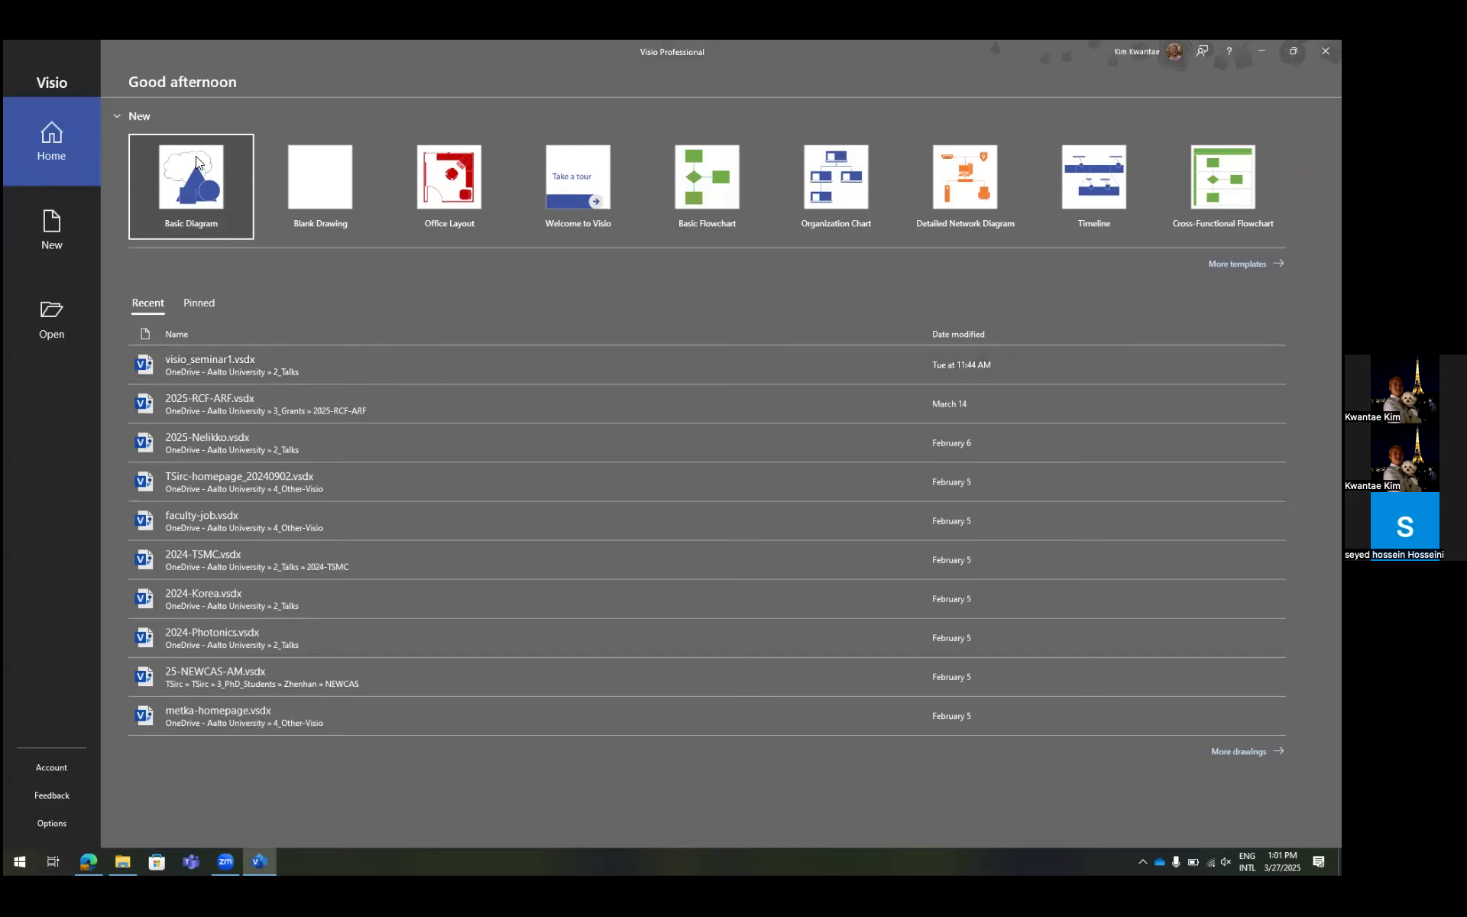
Create a new drawing from the Basic Diagram template with metric units.
{"action": "left_click", "coordinate": [230, 204]}
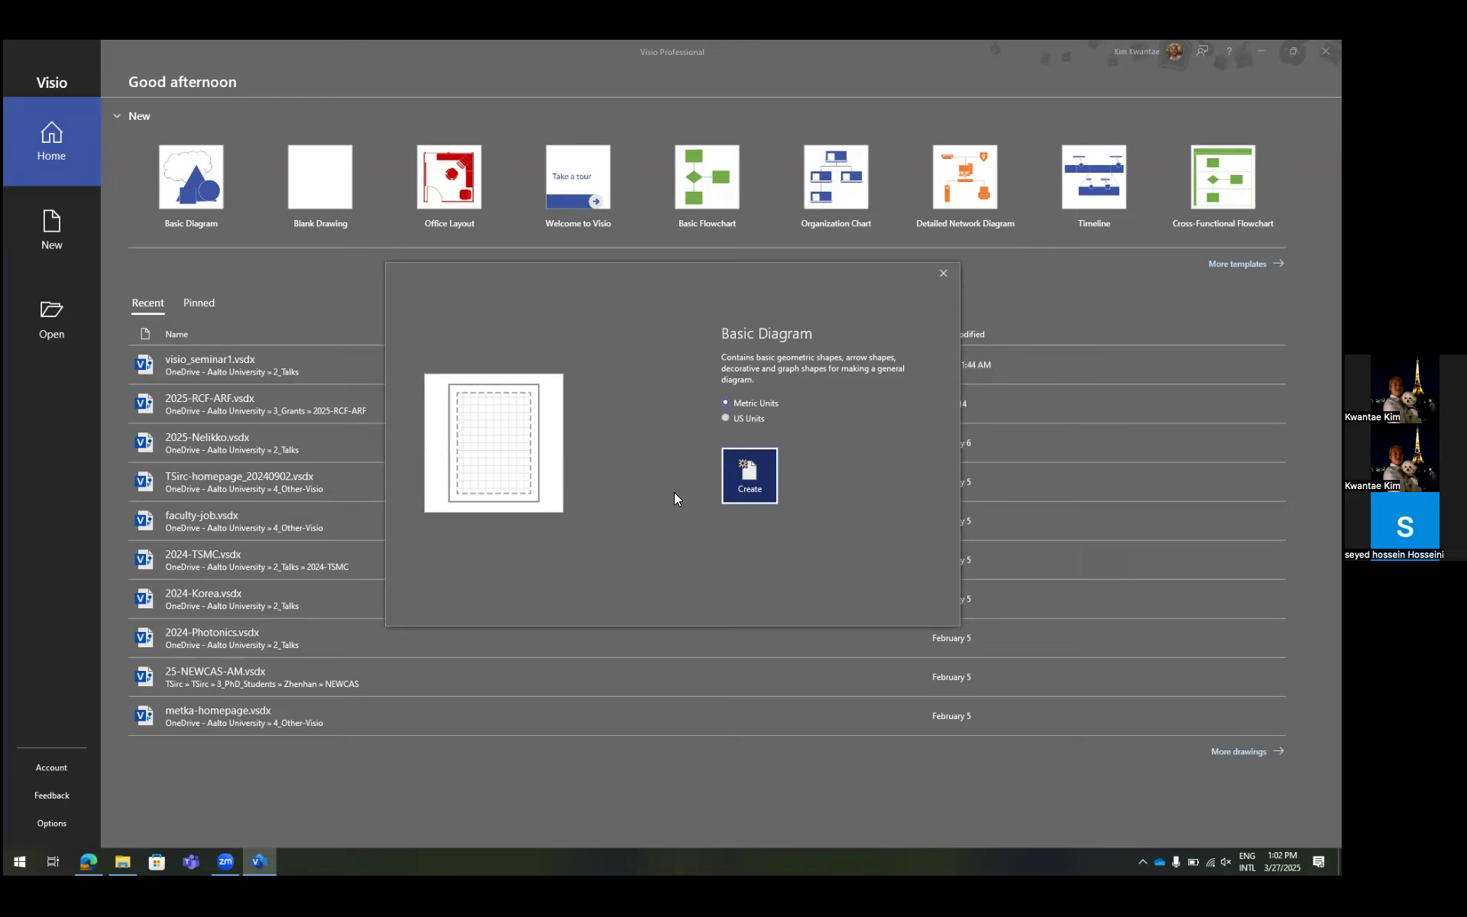
{"action": "left_click", "coordinate": [741, 490]}
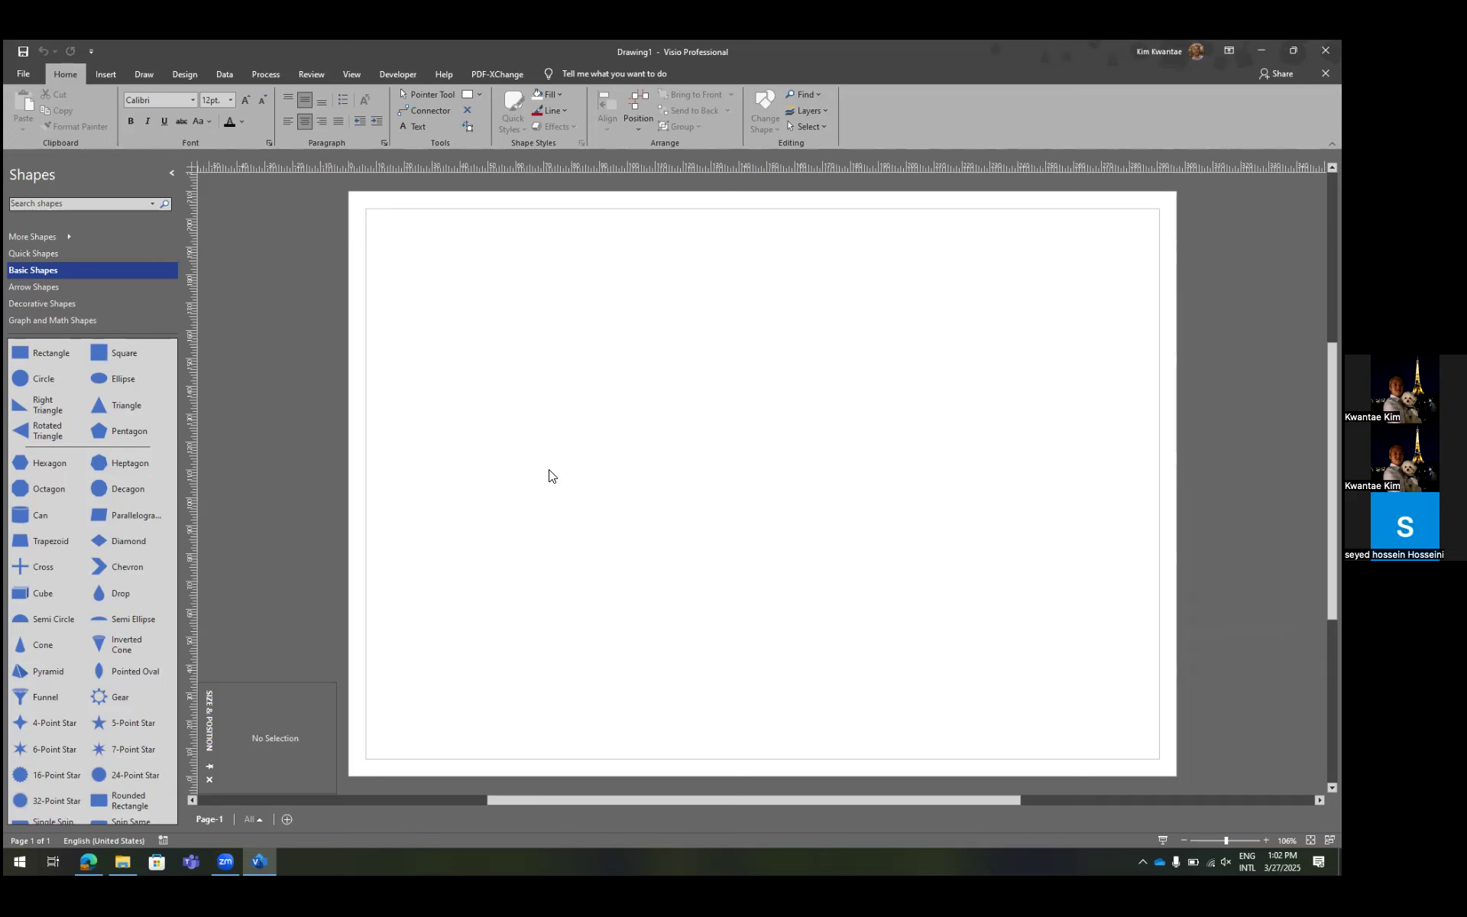
Copy the enlarged Pikachu image from the Google image search in the browser and paste it into the Visio drawing.
{"action": "left_click", "coordinate": [95, 861]}
{"action": "right_click", "coordinate": [971, 618]}
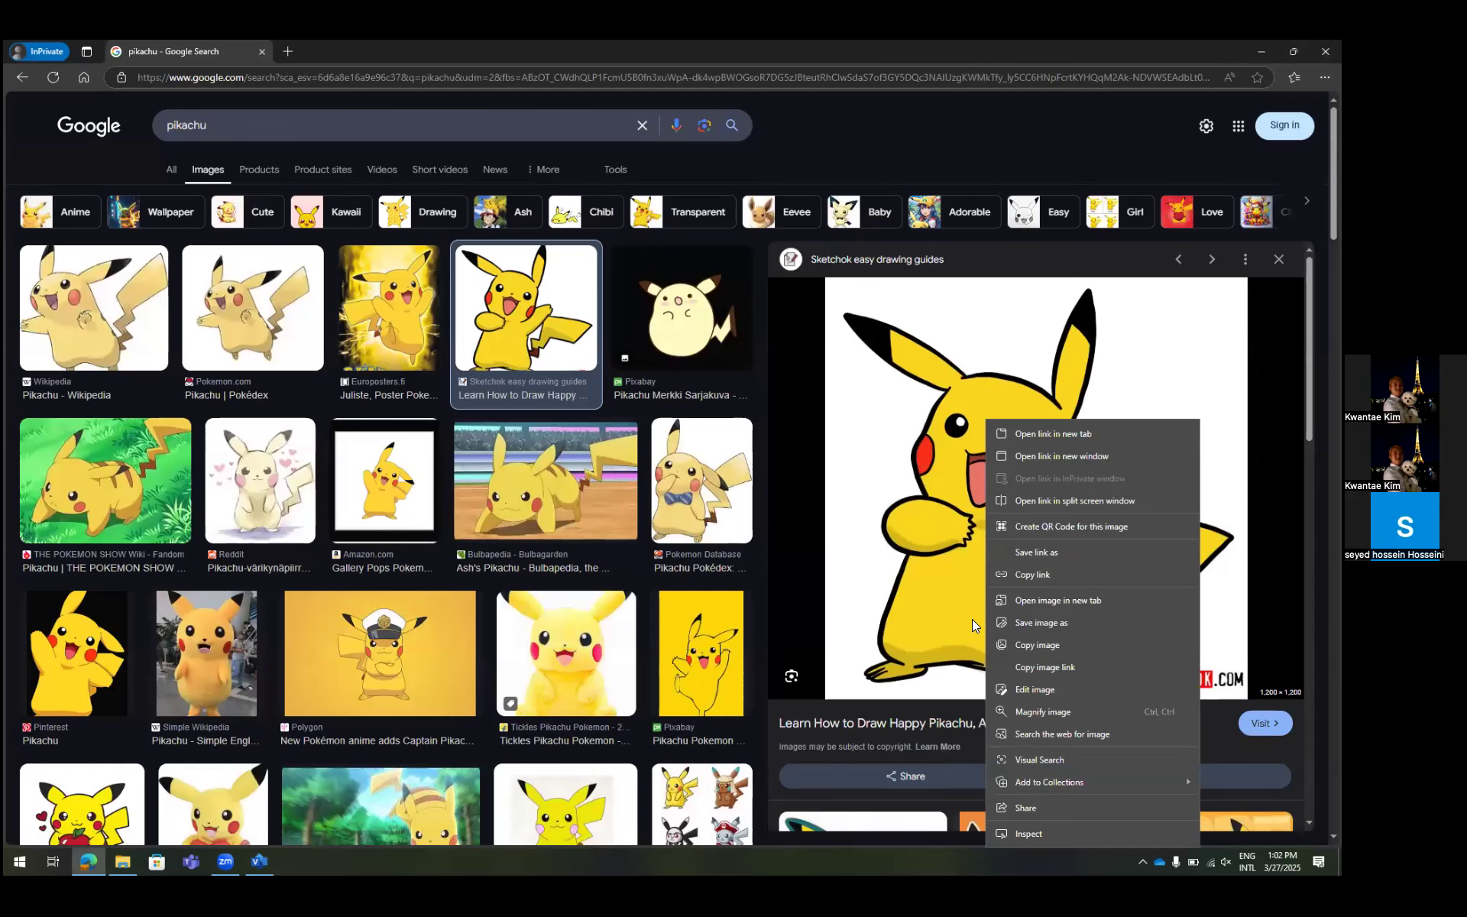
{"action": "left_click", "coordinate": [1037, 644]}
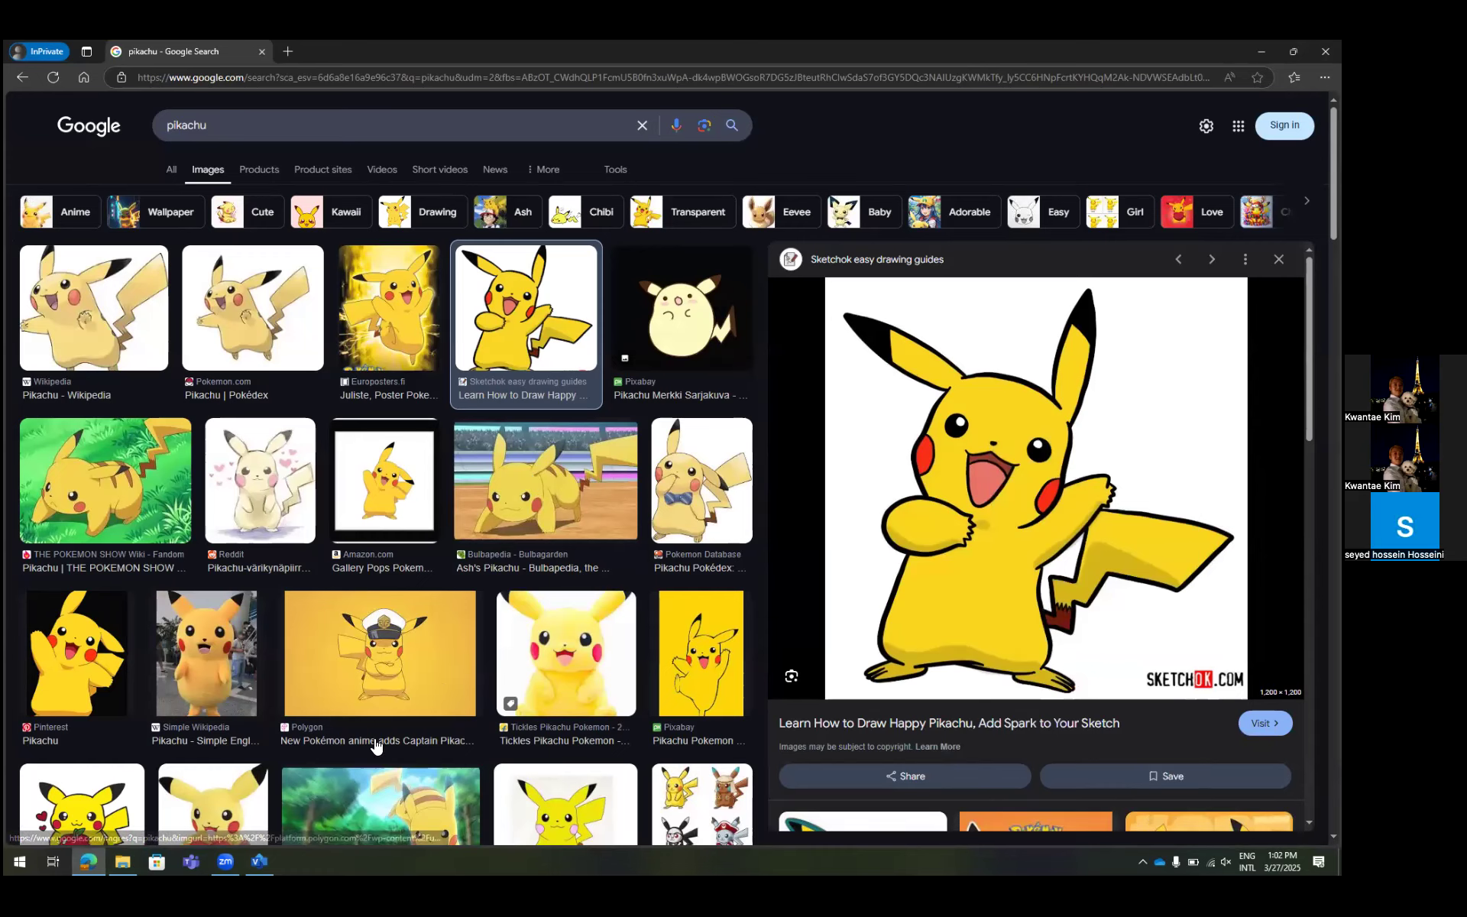
{"action": "left_click", "coordinate": [263, 861]}
{"action": "key", "text": "ctrl+v"}
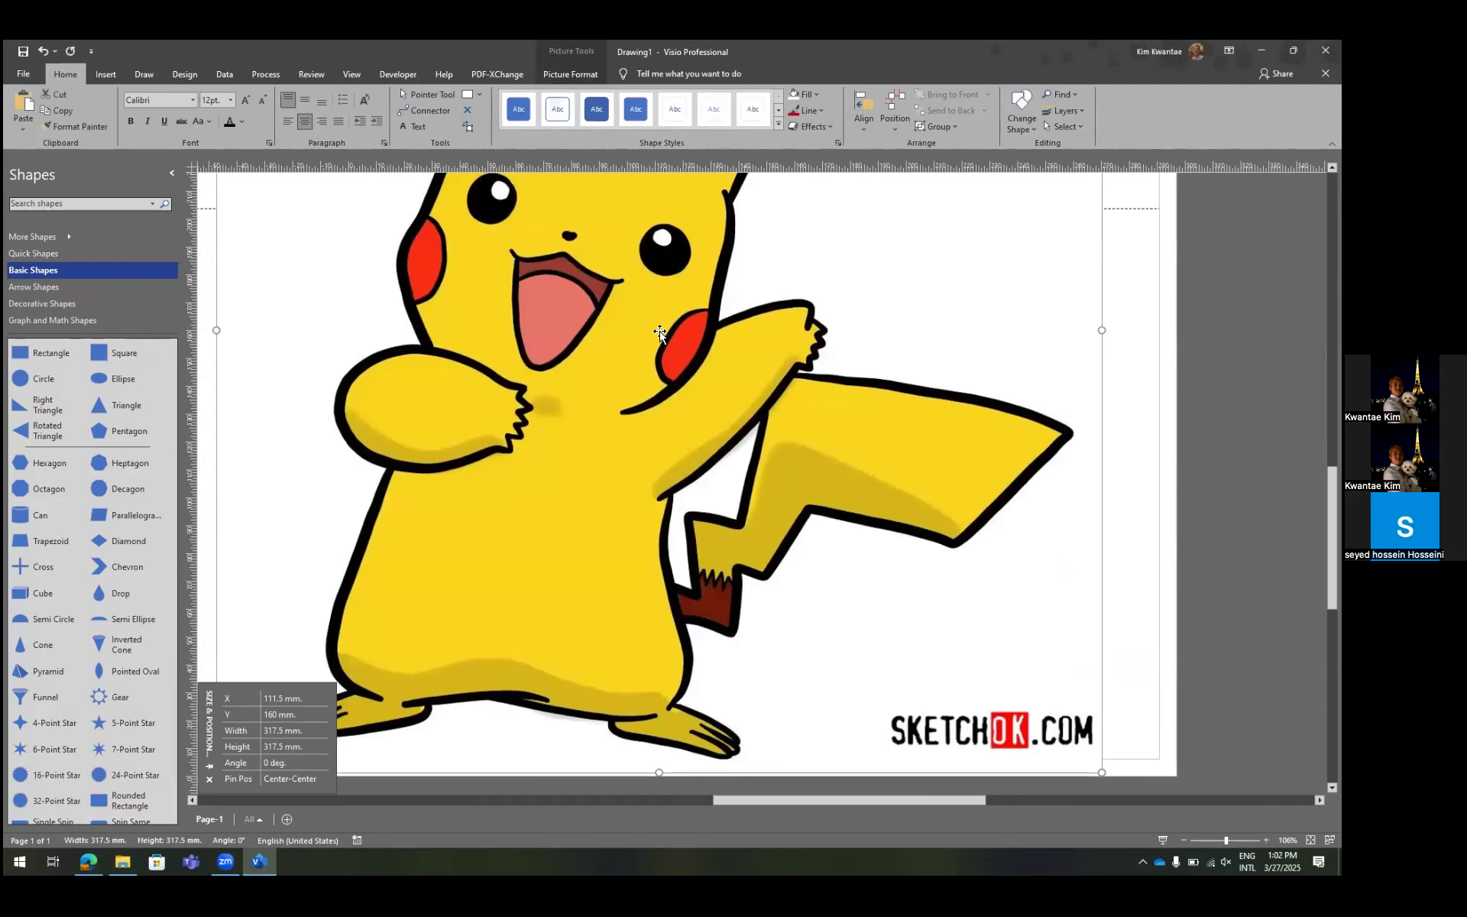
Move the Pikachu picture off the original drawing page, up and to its left, and deselect it.
{"action": "scroll", "coordinate": [654, 390], "scroll_direction": "down", "scroll_amount": 5}
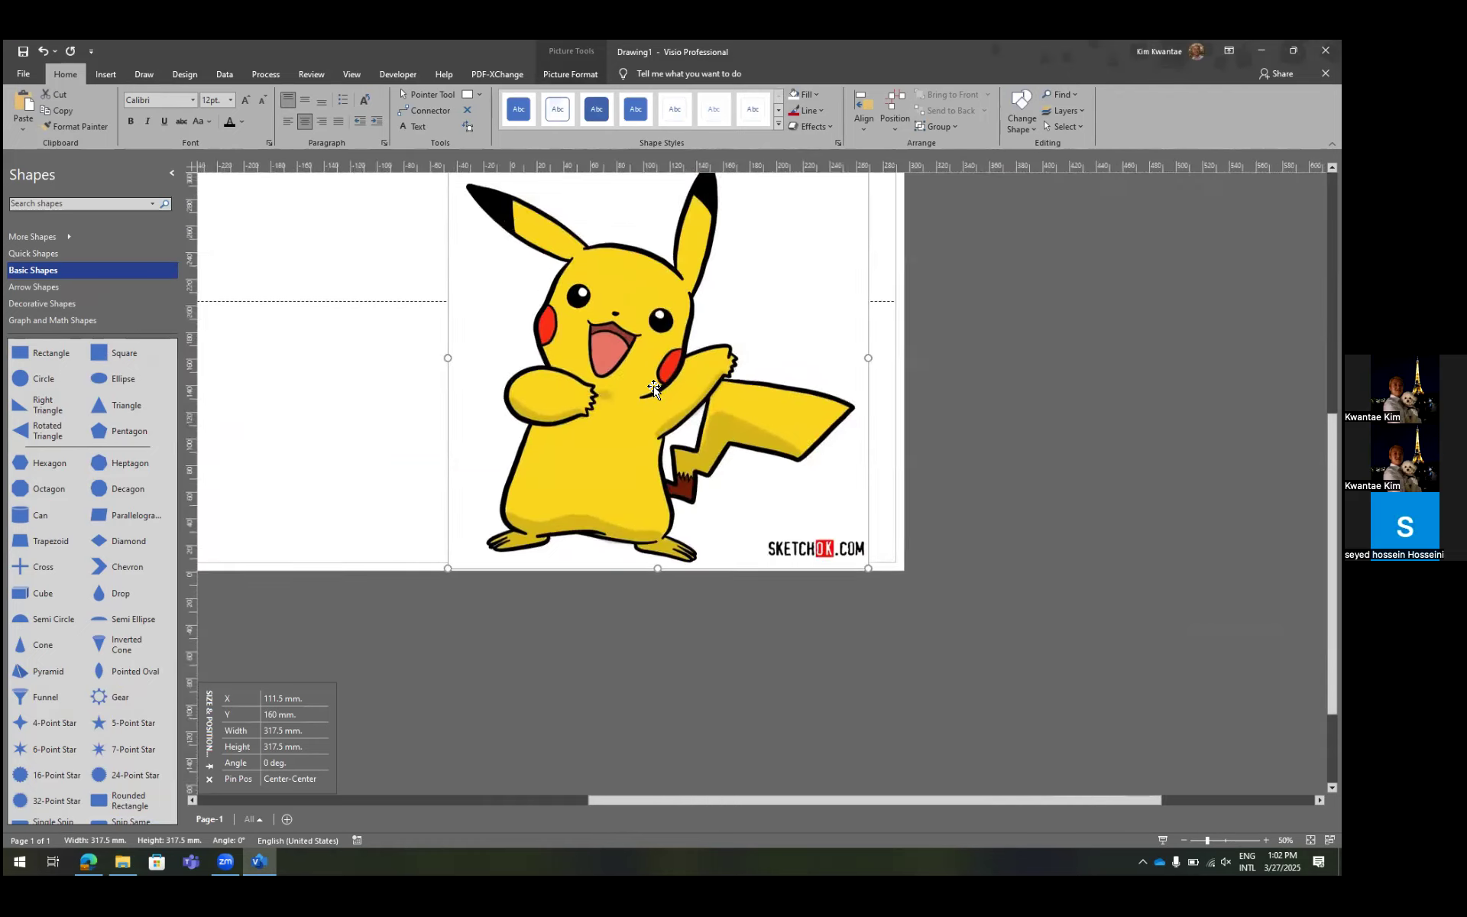
{"action": "scroll", "coordinate": [654, 389], "scroll_direction": "down", "scroll_amount": 3}
{"action": "left_click_drag", "start_coordinate": [671, 361], "coordinate": [516, 304]}
{"action": "left_click", "coordinate": [699, 319]}
{"action": "scroll", "coordinate": [525, 272], "scroll_direction": "up", "scroll_amount": 5}
{"action": "scroll", "coordinate": [527, 275], "scroll_direction": "down", "scroll_amount": 1}
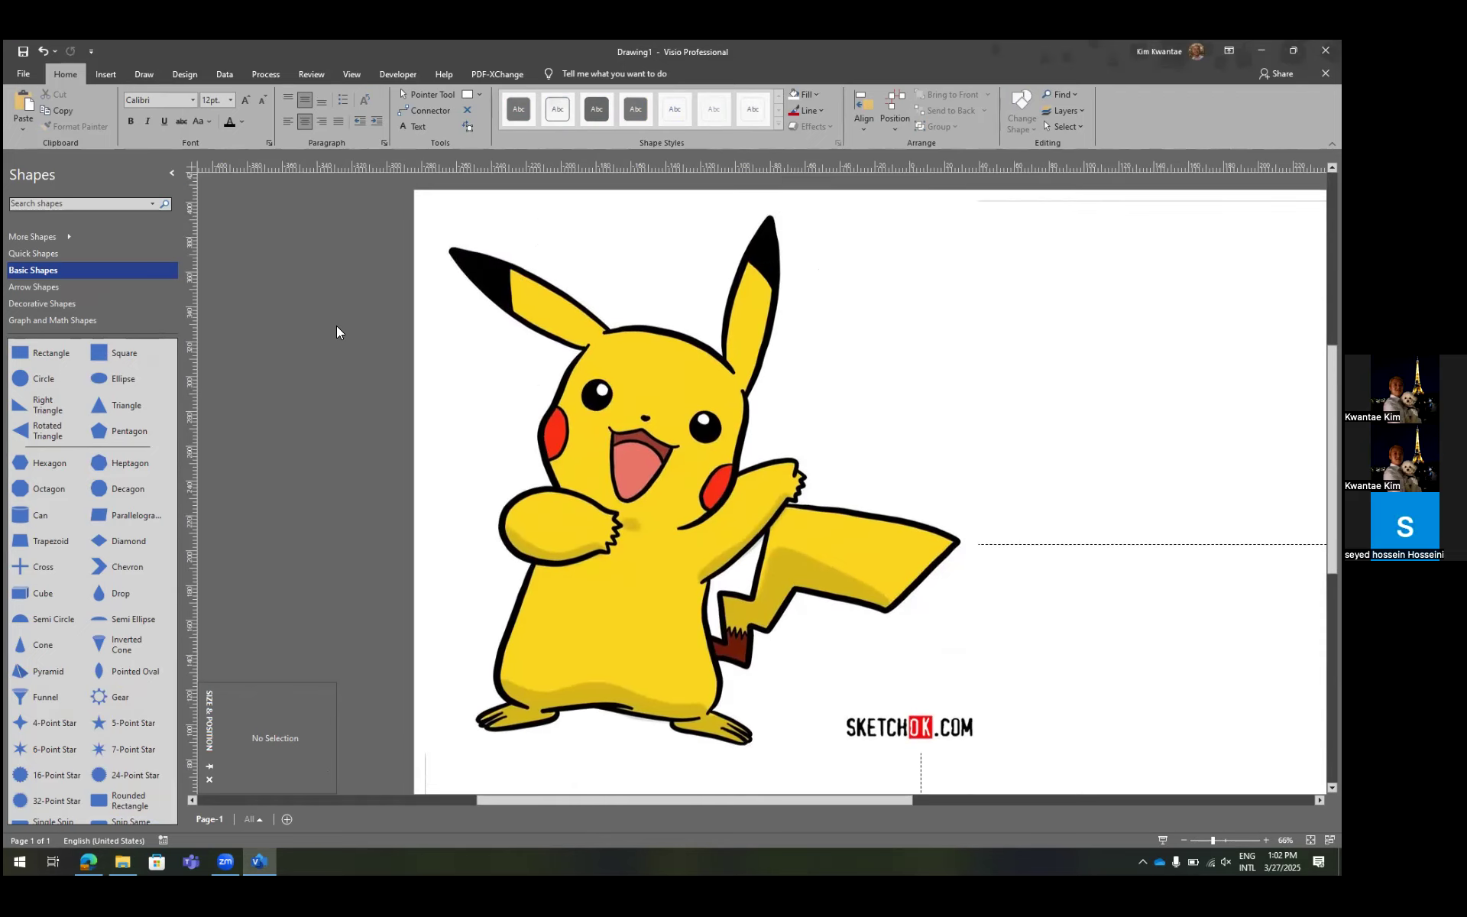
Open Notepad and save its blank note to the Desktop as 2025-03-27.txt.
{"action": "key", "text": "super"}
{"action": "type", "text": "note"}
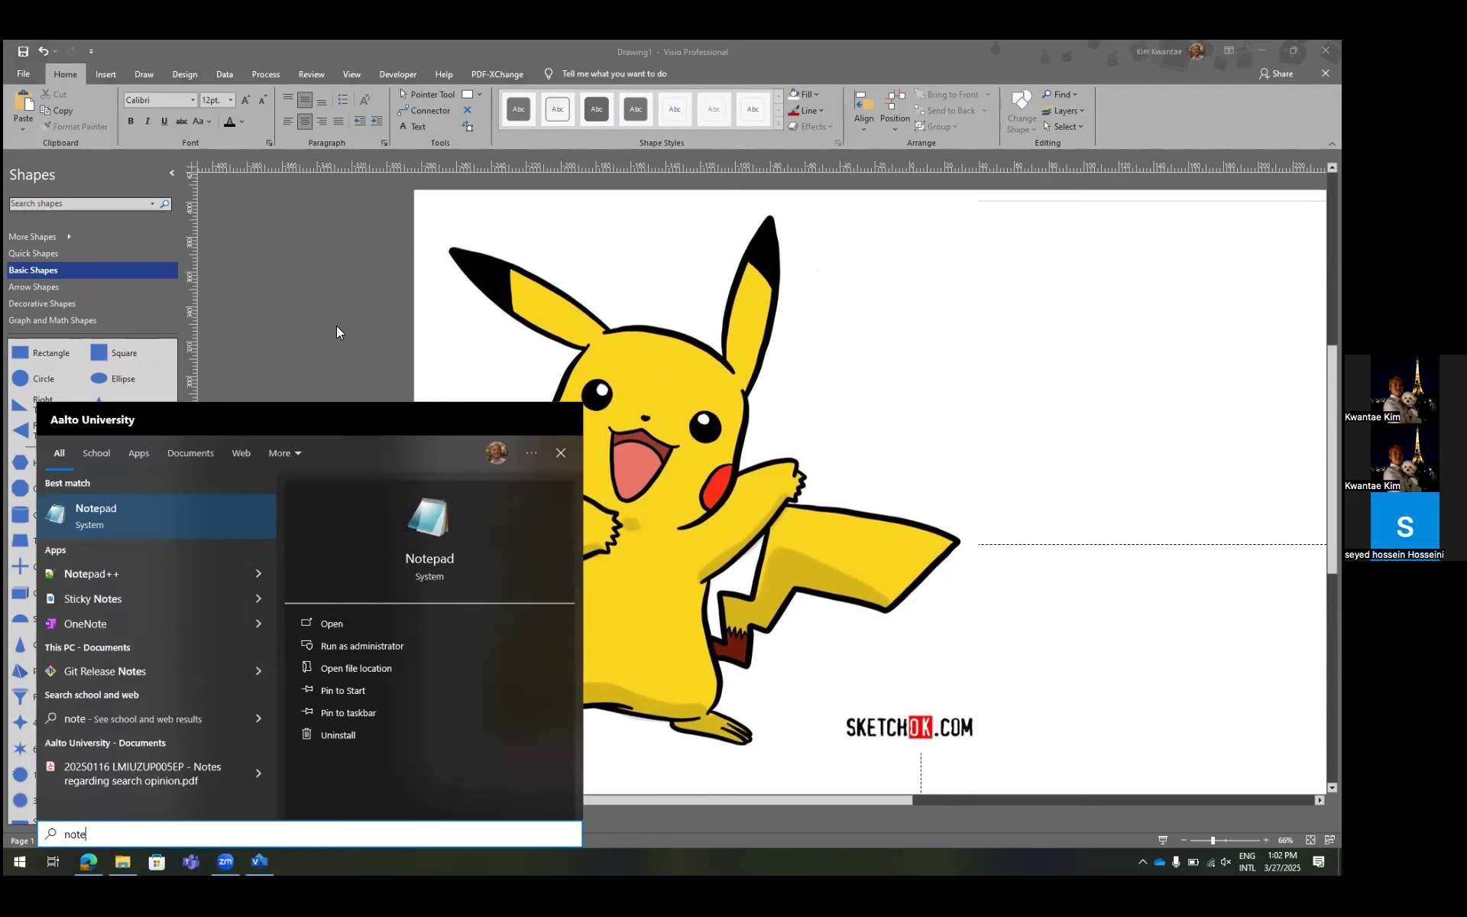
{"action": "key", "text": "Return"}
{"action": "left_click_drag", "start_coordinate": [1010, 483], "coordinate": [250, 279]}
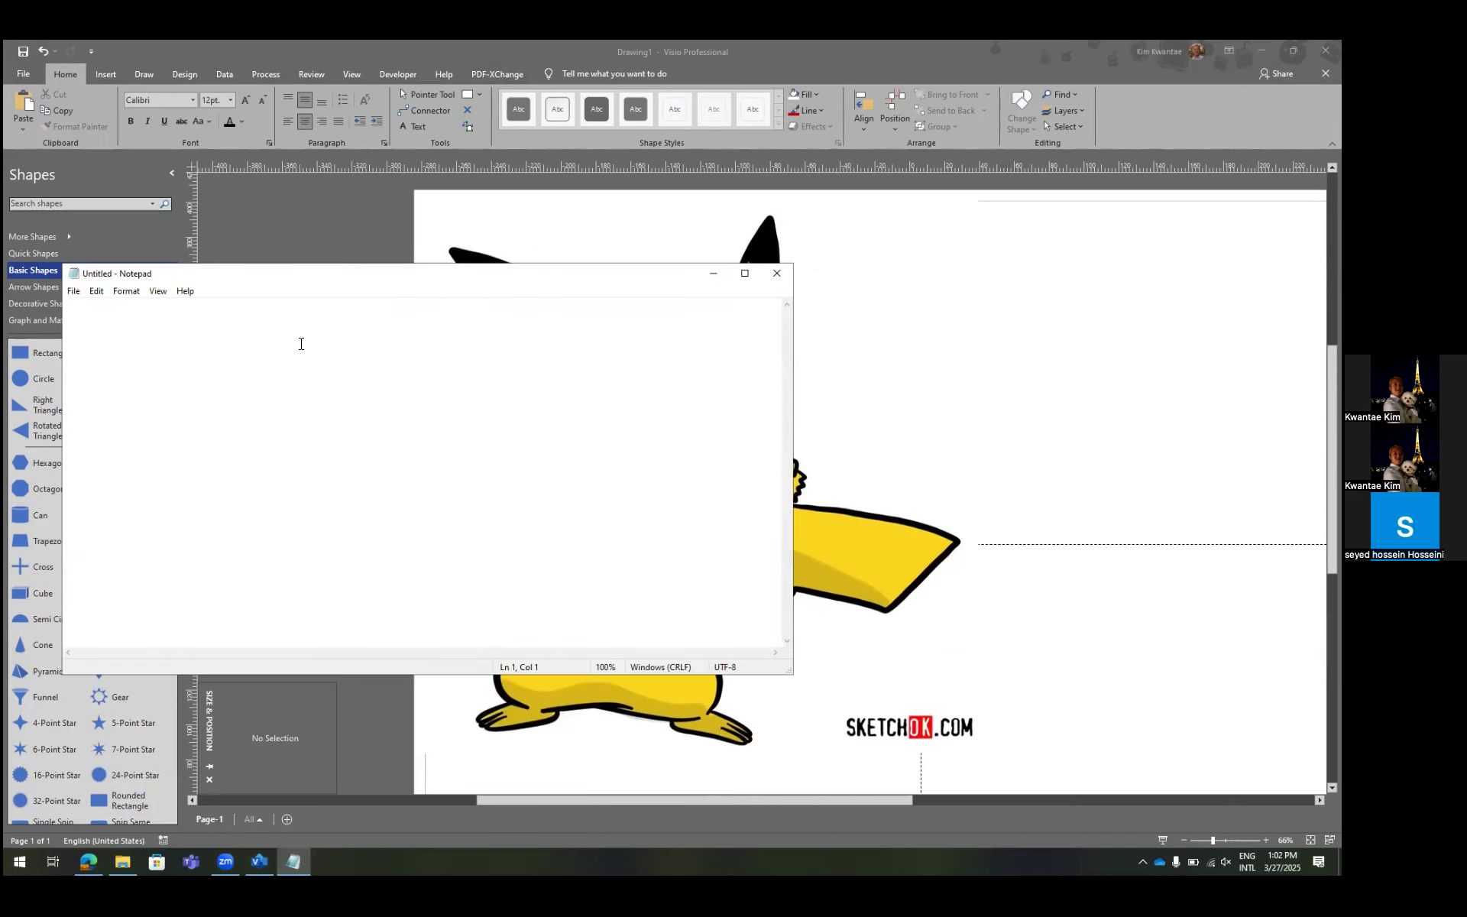
{"action": "key", "text": "ctrl+s"}
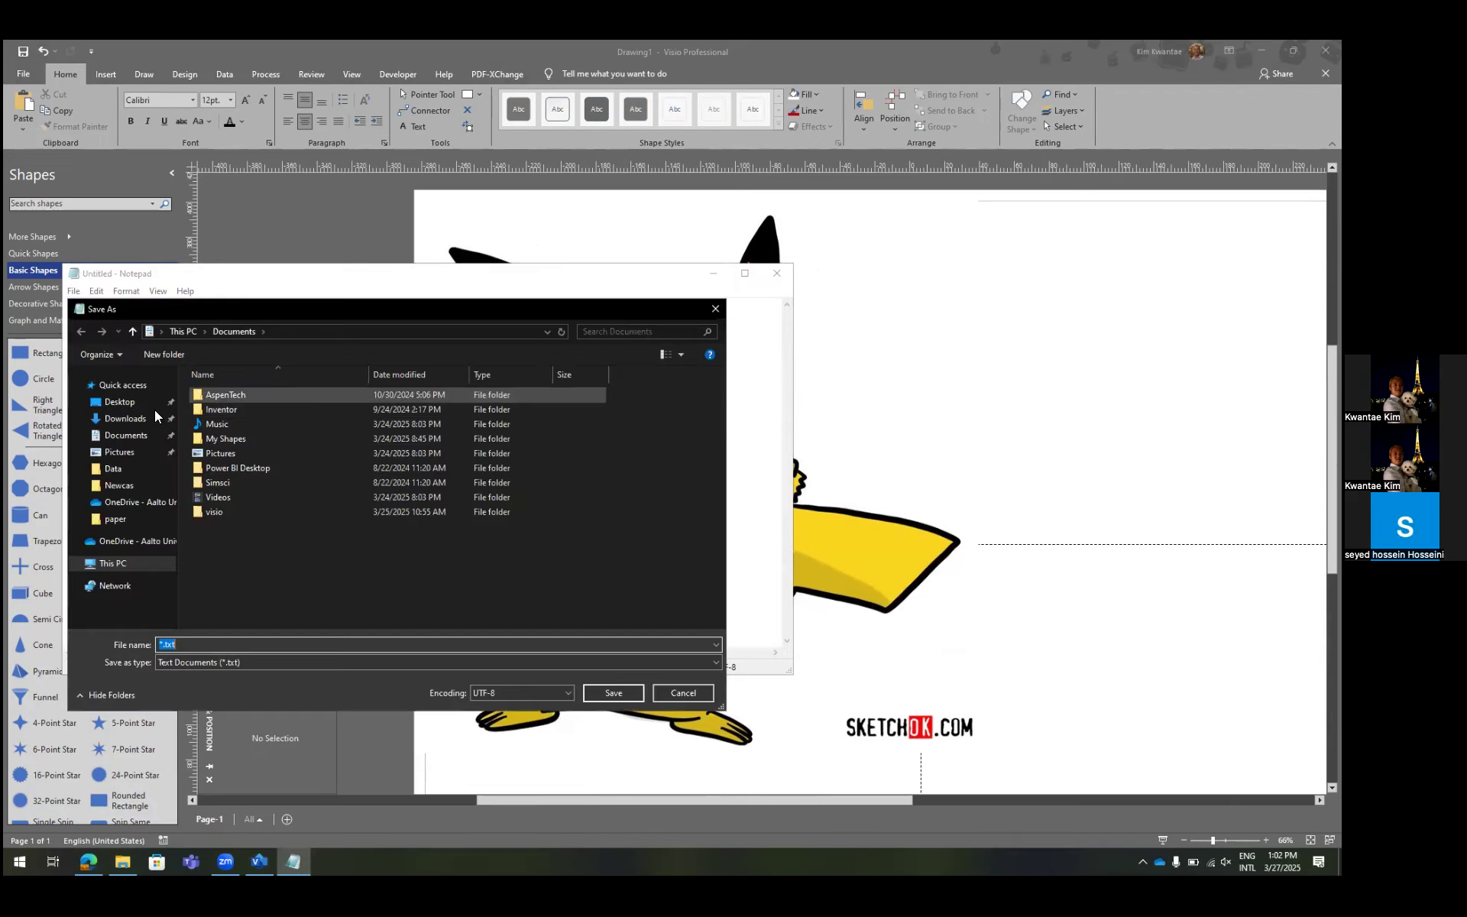
{"action": "key", "text": "Home"}
{"action": "key", "text": "Delete"}
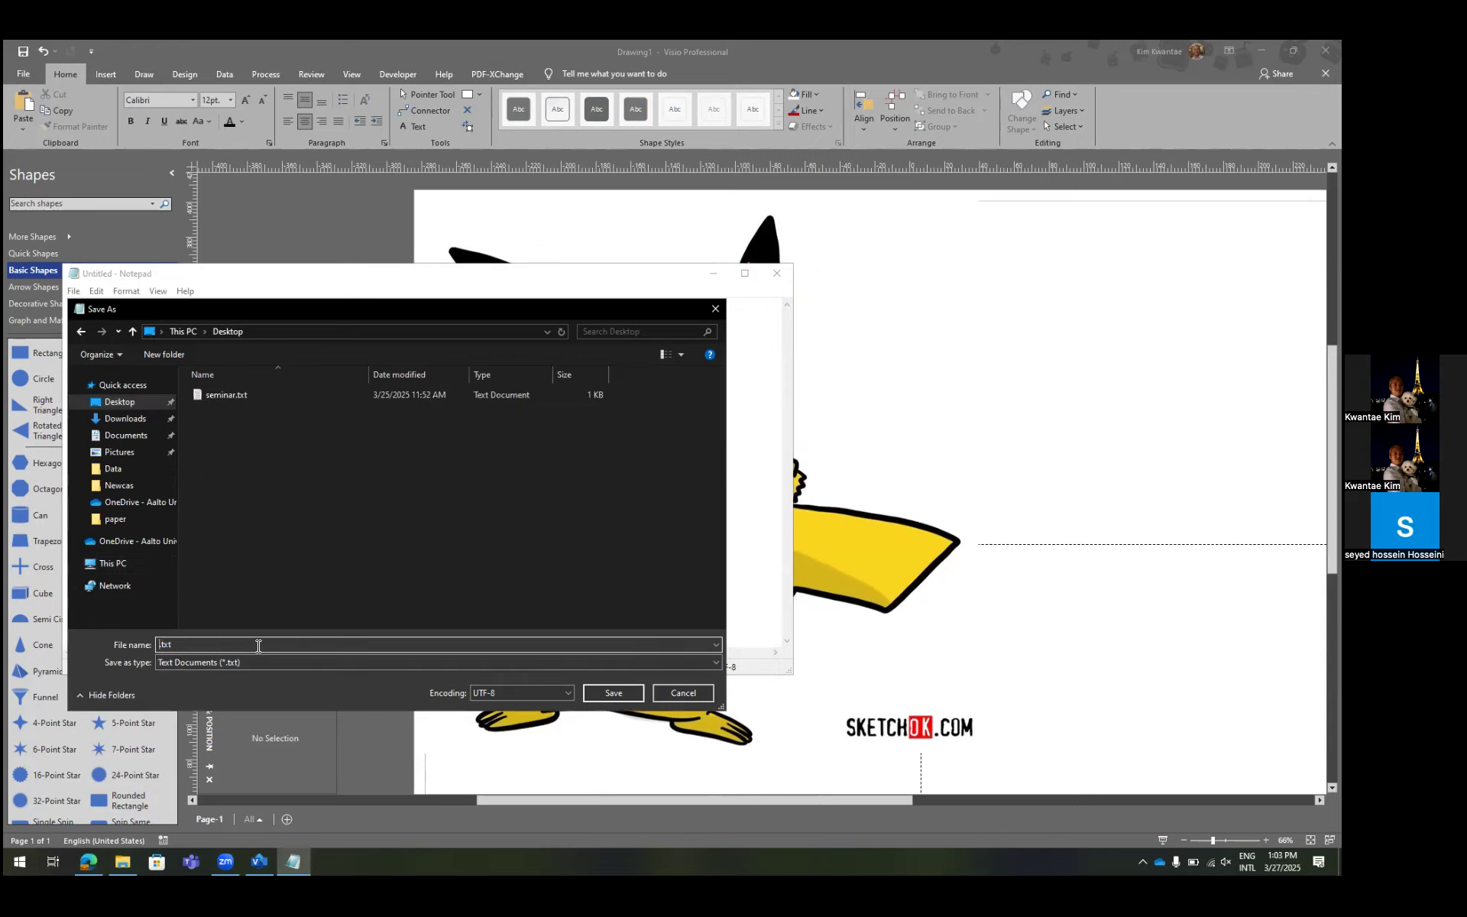
{"action": "type", "text": "2025-03-27"}
{"action": "key", "text": "Return"}
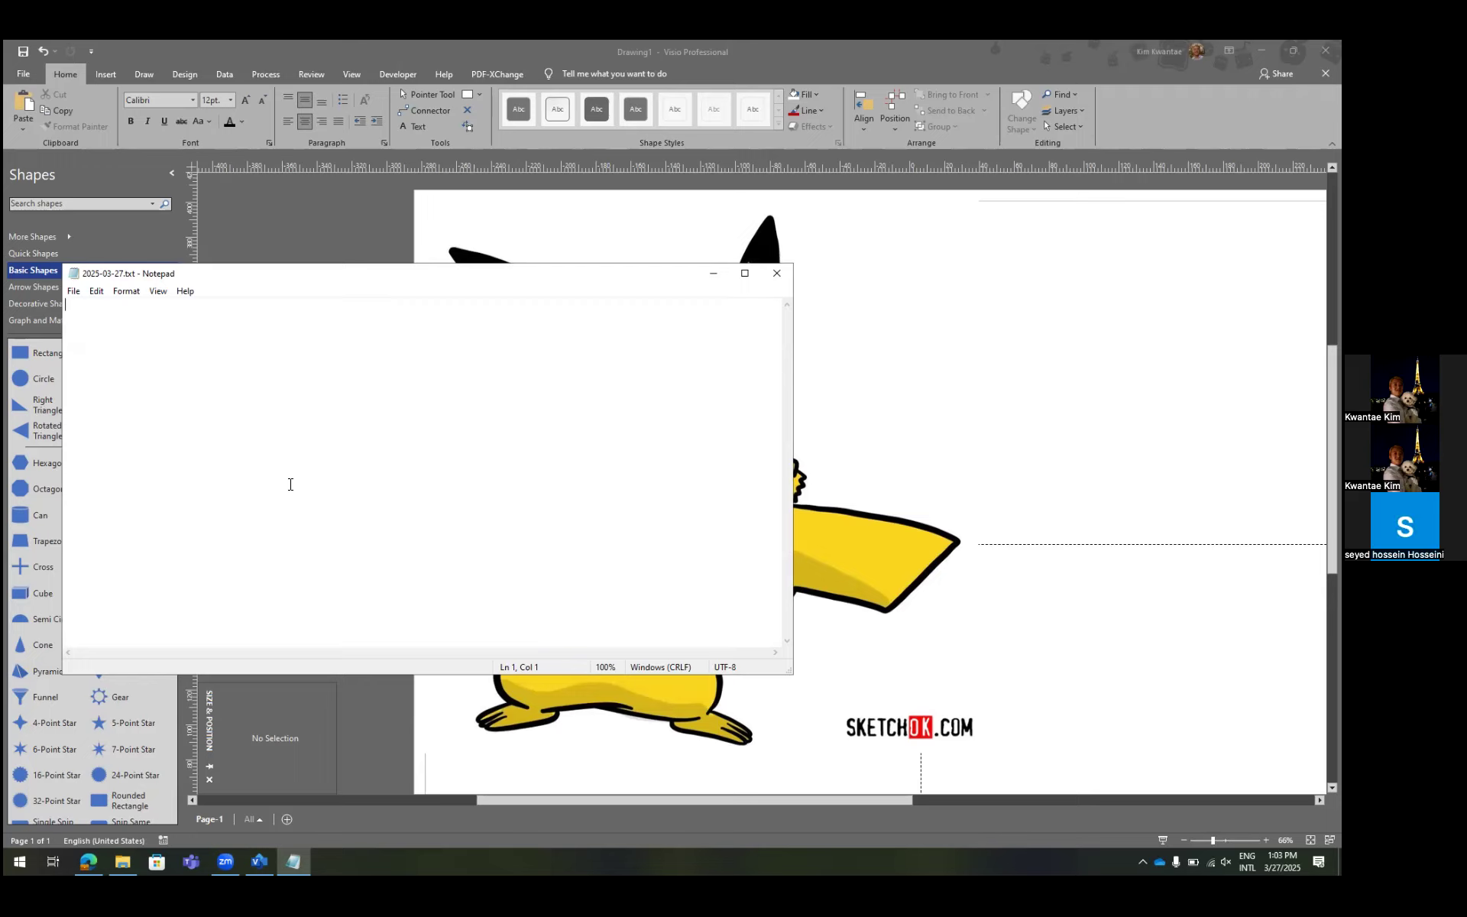
Write the shortcut entry "Ctrl + 6" with the description "Make a line" in the note.
{"action": "type", "text": "Ctrl + 6"}
{"action": "key", "text": "Tab"}
{"action": "type", "text": "Make a line"}
Return to Visio, draw a trial line about 111 mm long beside Pikachu's head, and undo it.
{"action": "left_click", "coordinate": [1129, 395]}
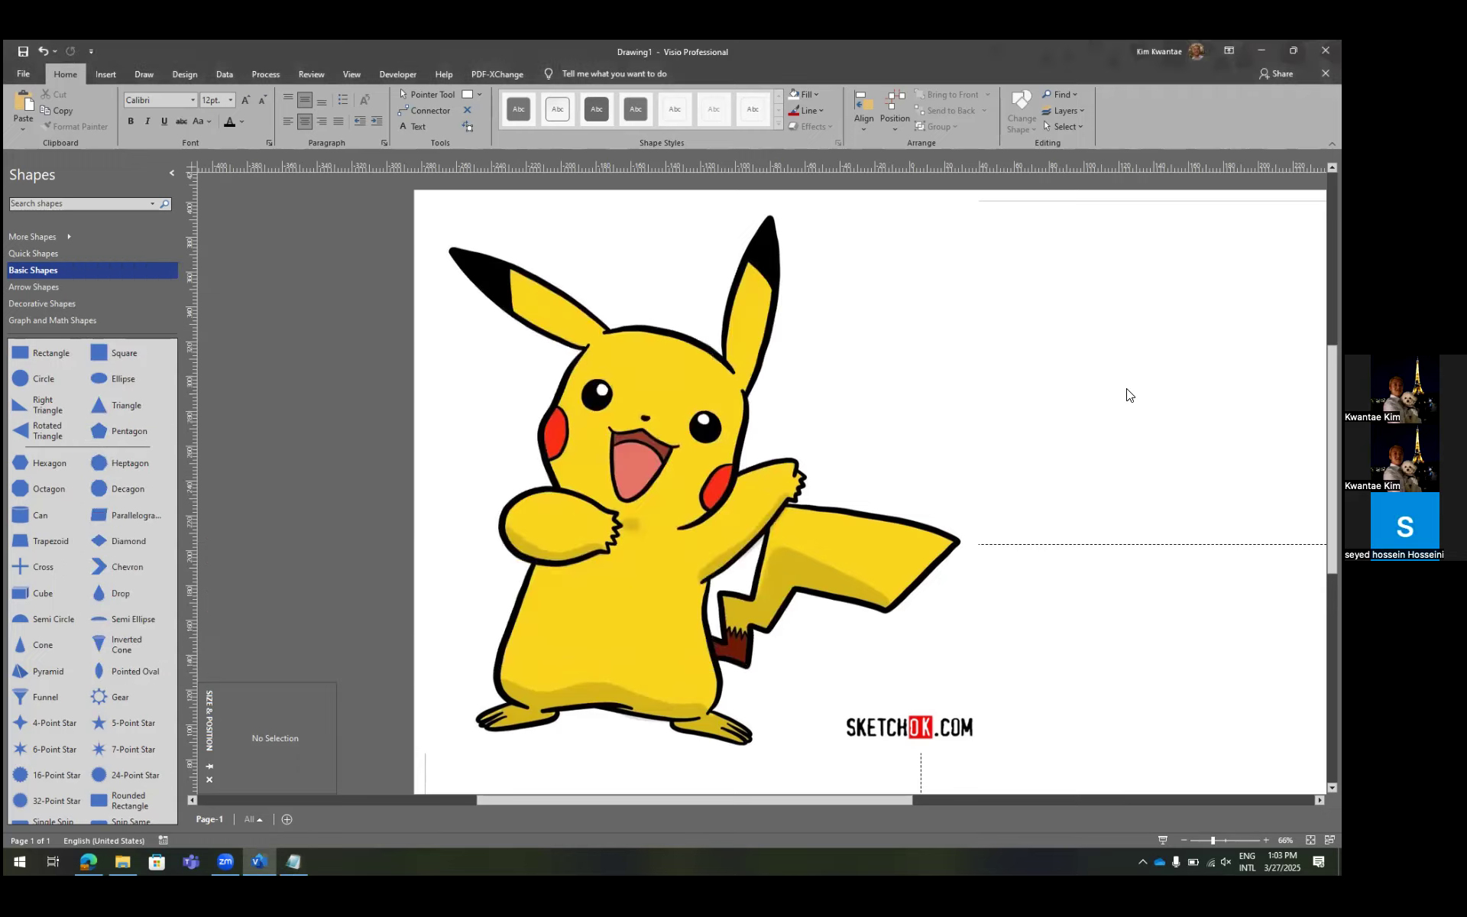
{"action": "key", "text": "ctrl+6"}
{"action": "left_click_drag", "start_coordinate": [362, 375], "coordinate": [557, 351]}
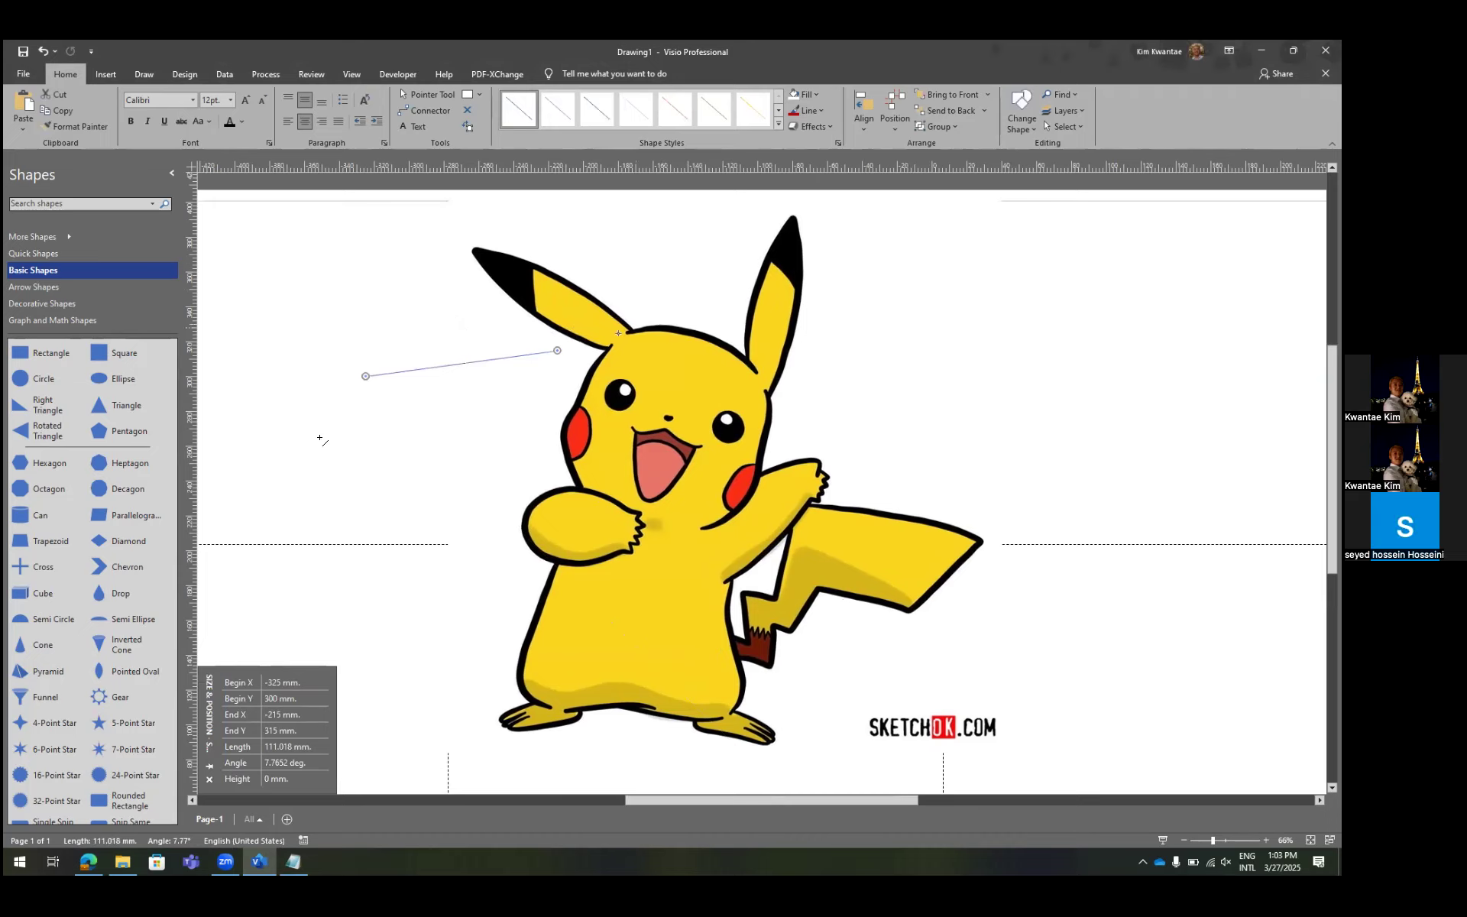
{"action": "key", "text": "Escape"}
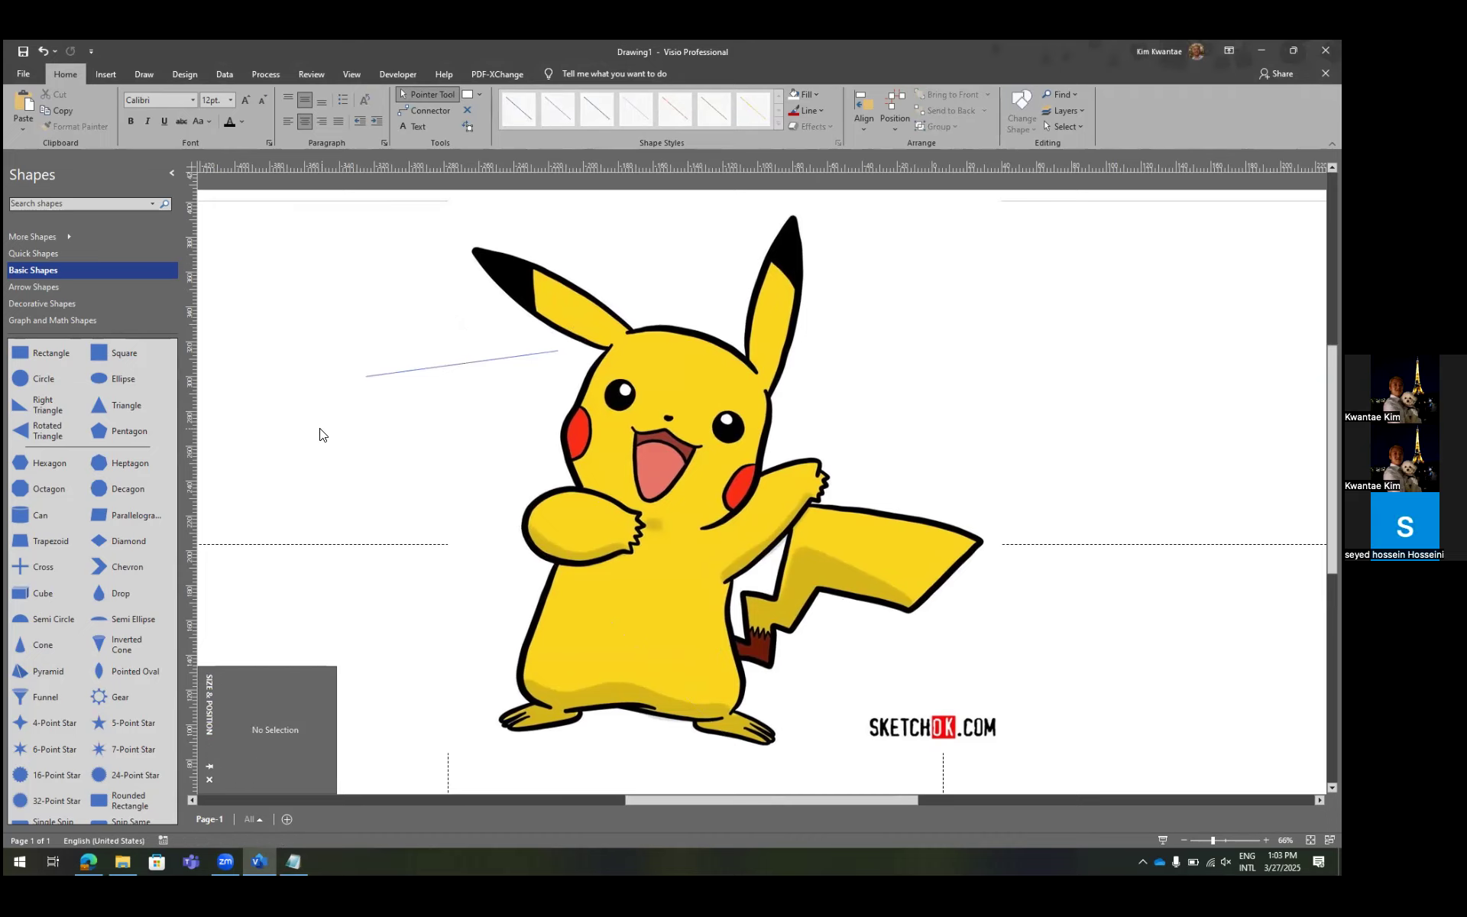
{"action": "key", "text": "ctrl+z"}
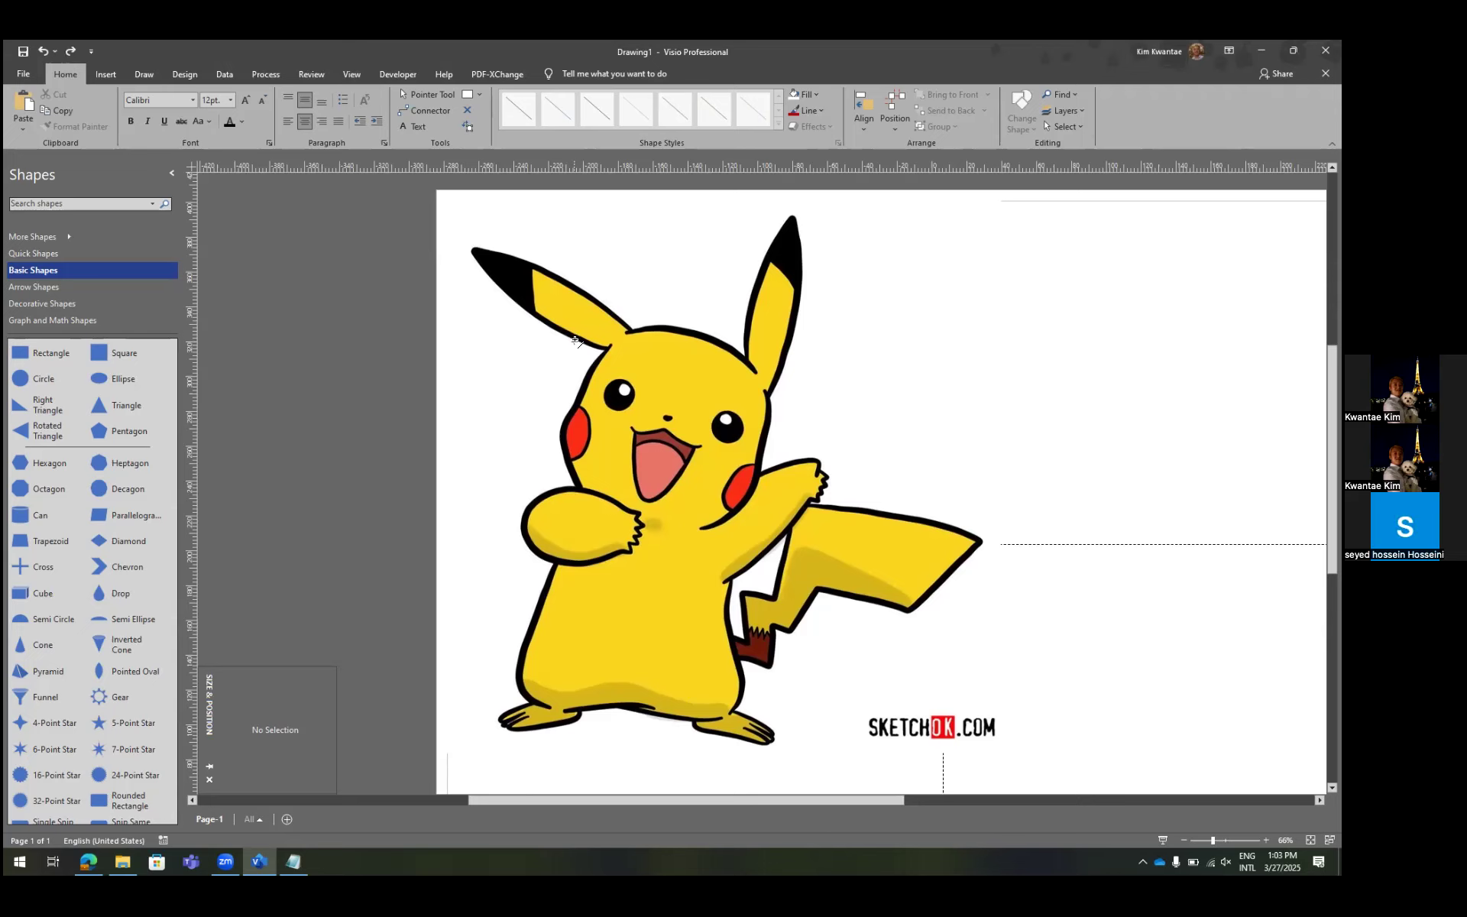
Switch to the Notepad note and insert two blank lines above the "Make a line" entry.
{"action": "scroll", "coordinate": [581, 344], "scroll_direction": "up", "scroll_amount": 5}
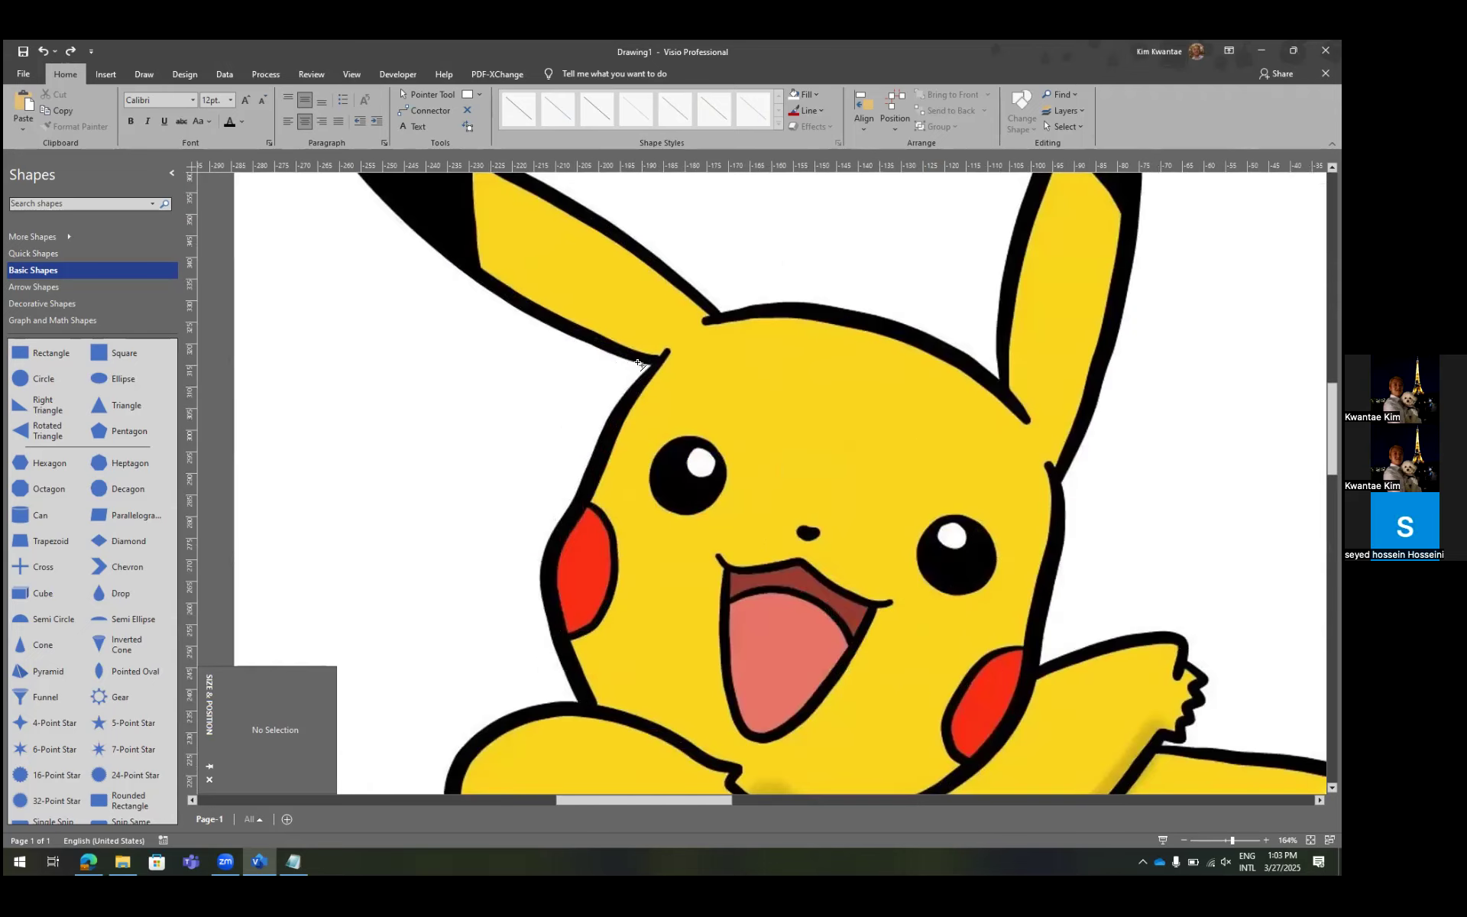
{"action": "scroll", "coordinate": [638, 364], "scroll_direction": "up", "scroll_amount": 1}
{"action": "left_click", "coordinate": [293, 861]}
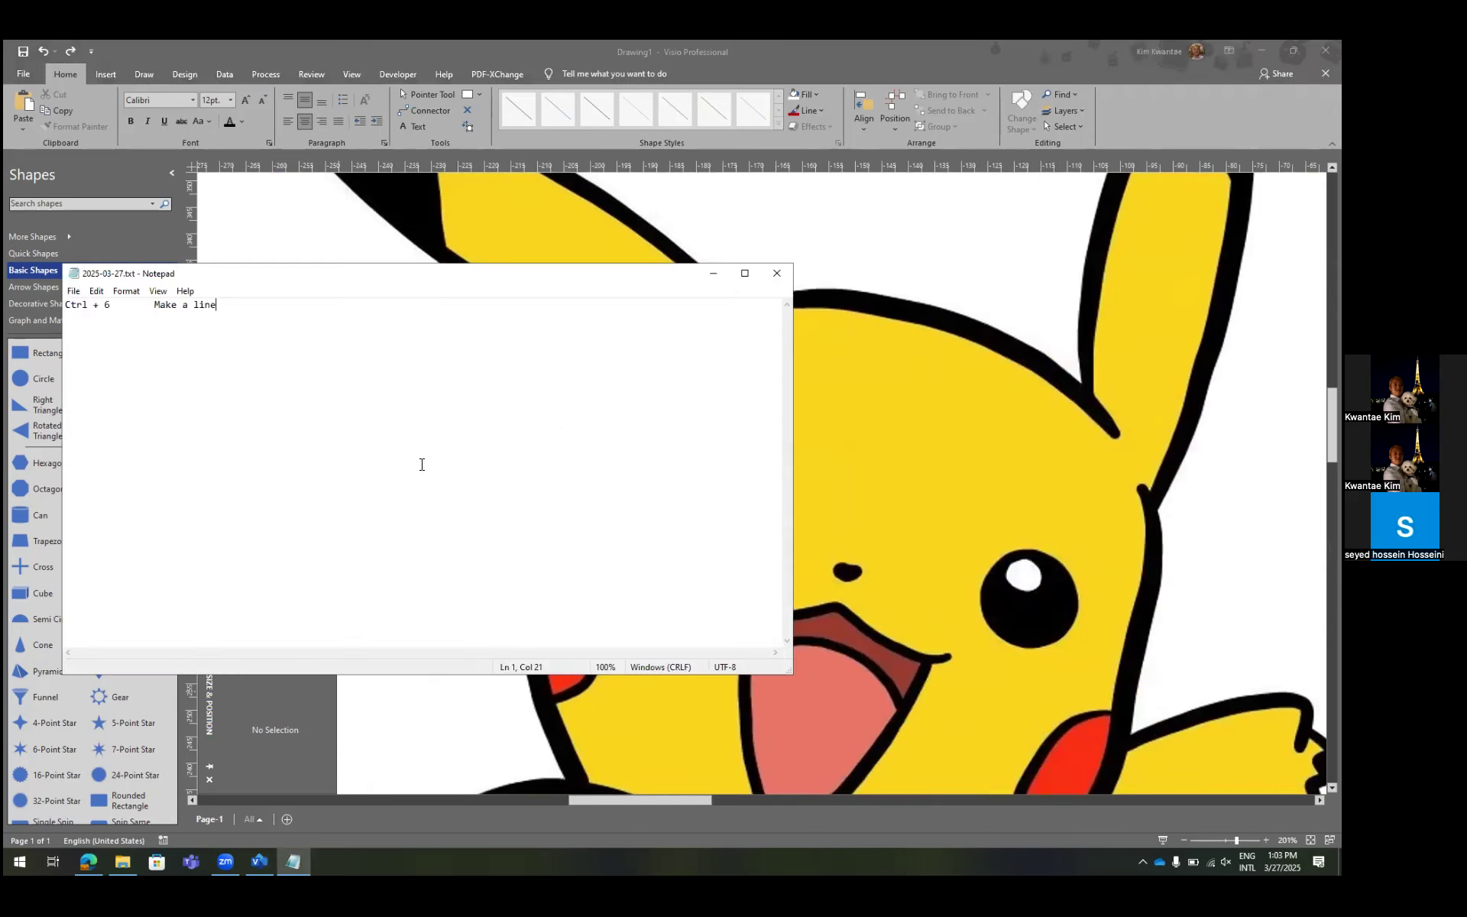
{"action": "key", "text": "Home"}
{"action": "key", "text": "Return"}
{"action": "key", "text": "Return"}
{"action": "key", "text": "Up"}
{"action": "key", "text": "Up"}
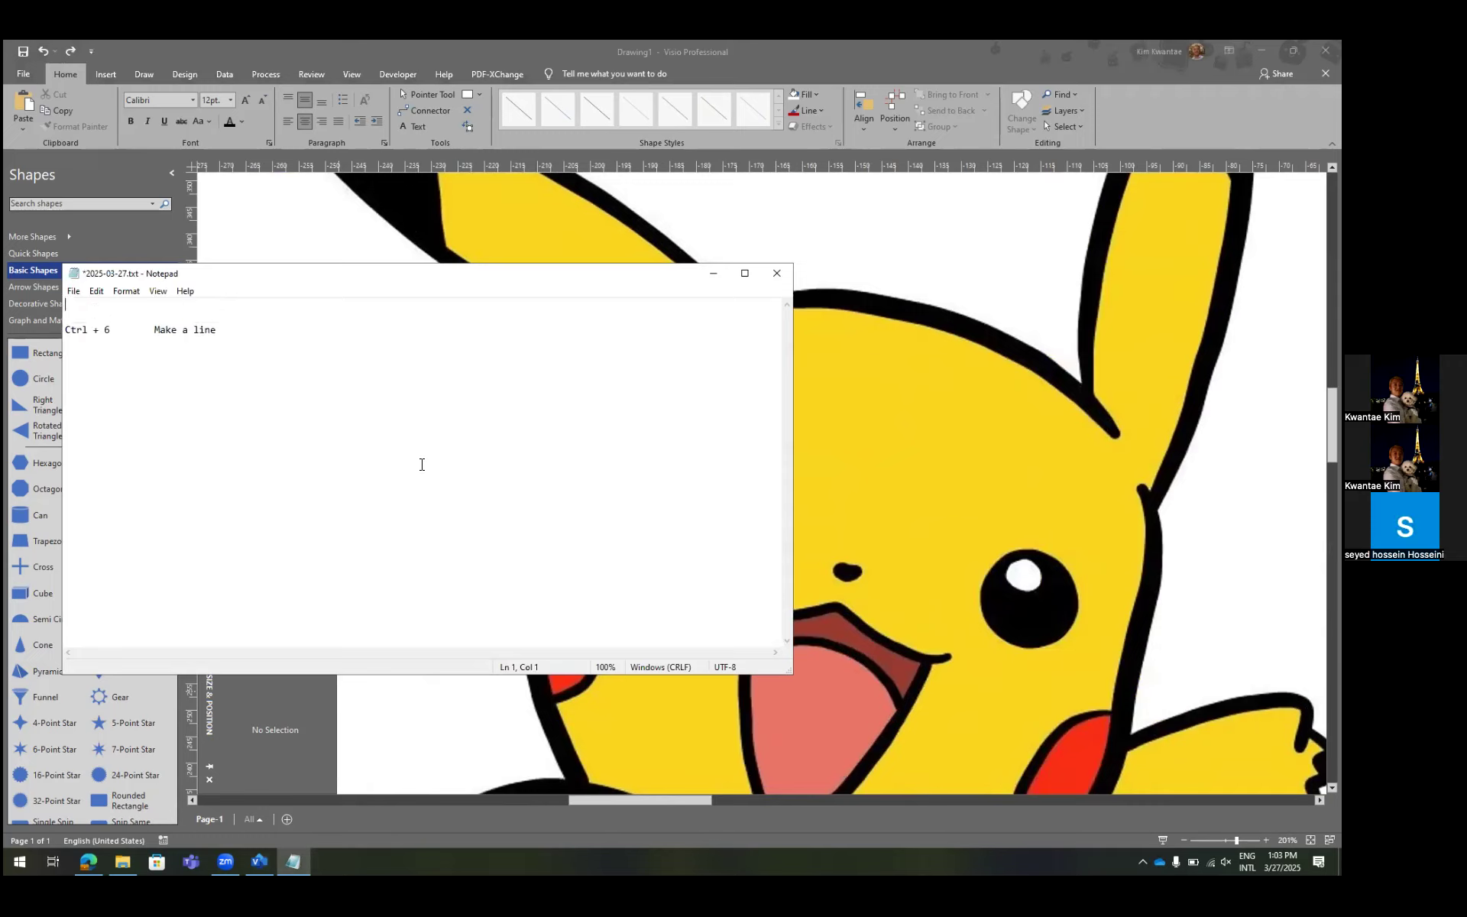
Write "Ctrl + wheel" with the description "Zoom-in/out" on the note's first line and align both descriptions in one column.
{"action": "type", "text": "Ctrl + whell"}
{"action": "key", "text": "BackSpace"}
{"action": "key", "text": "BackSpace"}
{"action": "type", "text": "el"}
{"action": "key", "text": "End"}
{"action": "key", "text": "Tab"}
{"action": "key", "text": "Up"}
{"action": "type", "text": "Zoom-in/out"}
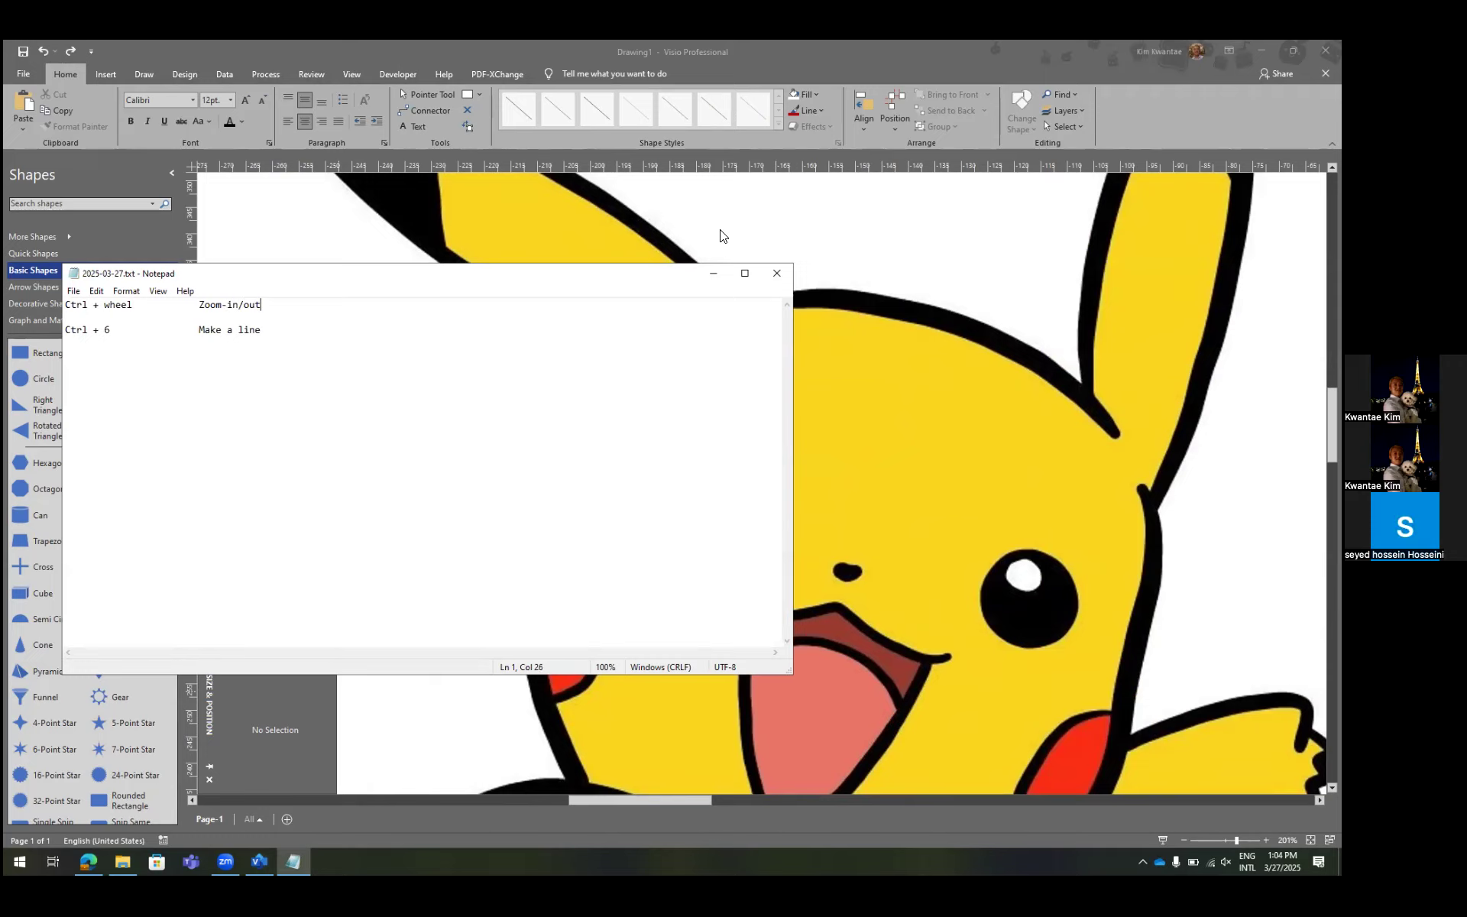
Return to Visio and draw a line about 4.1 mm long on the lower outline at the base of Pikachu's left-hand ear.
{"action": "left_click", "coordinate": [713, 273]}
{"action": "scroll", "coordinate": [636, 363], "scroll_direction": "up", "scroll_amount": 3}
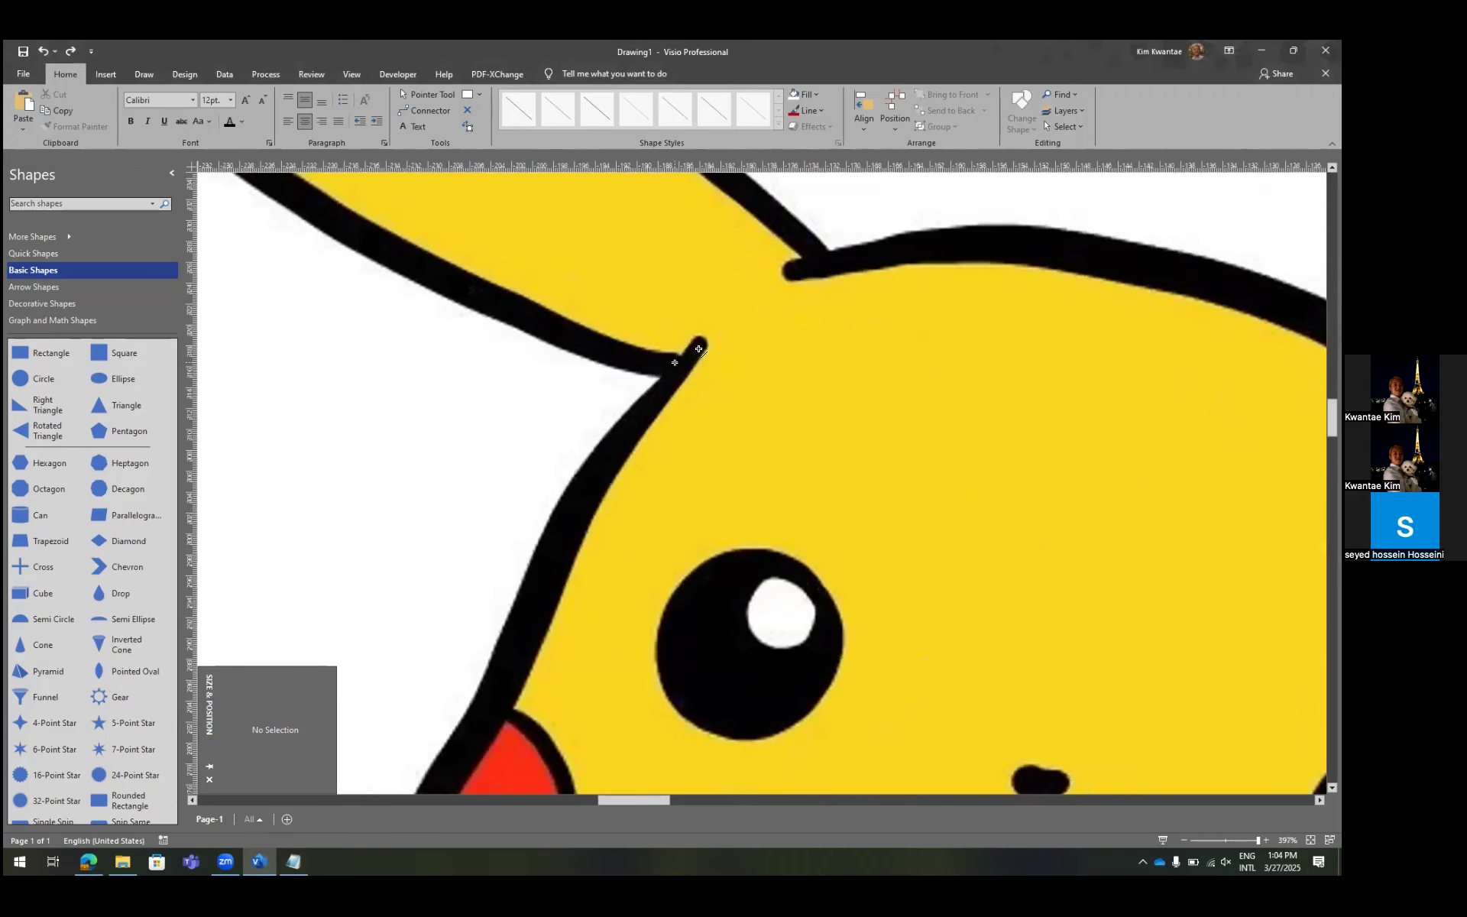
{"action": "left_click_drag", "start_coordinate": [670, 366], "coordinate": [628, 357]}
{"action": "scroll", "coordinate": [748, 348], "scroll_direction": "left", "scroll_amount": 3}
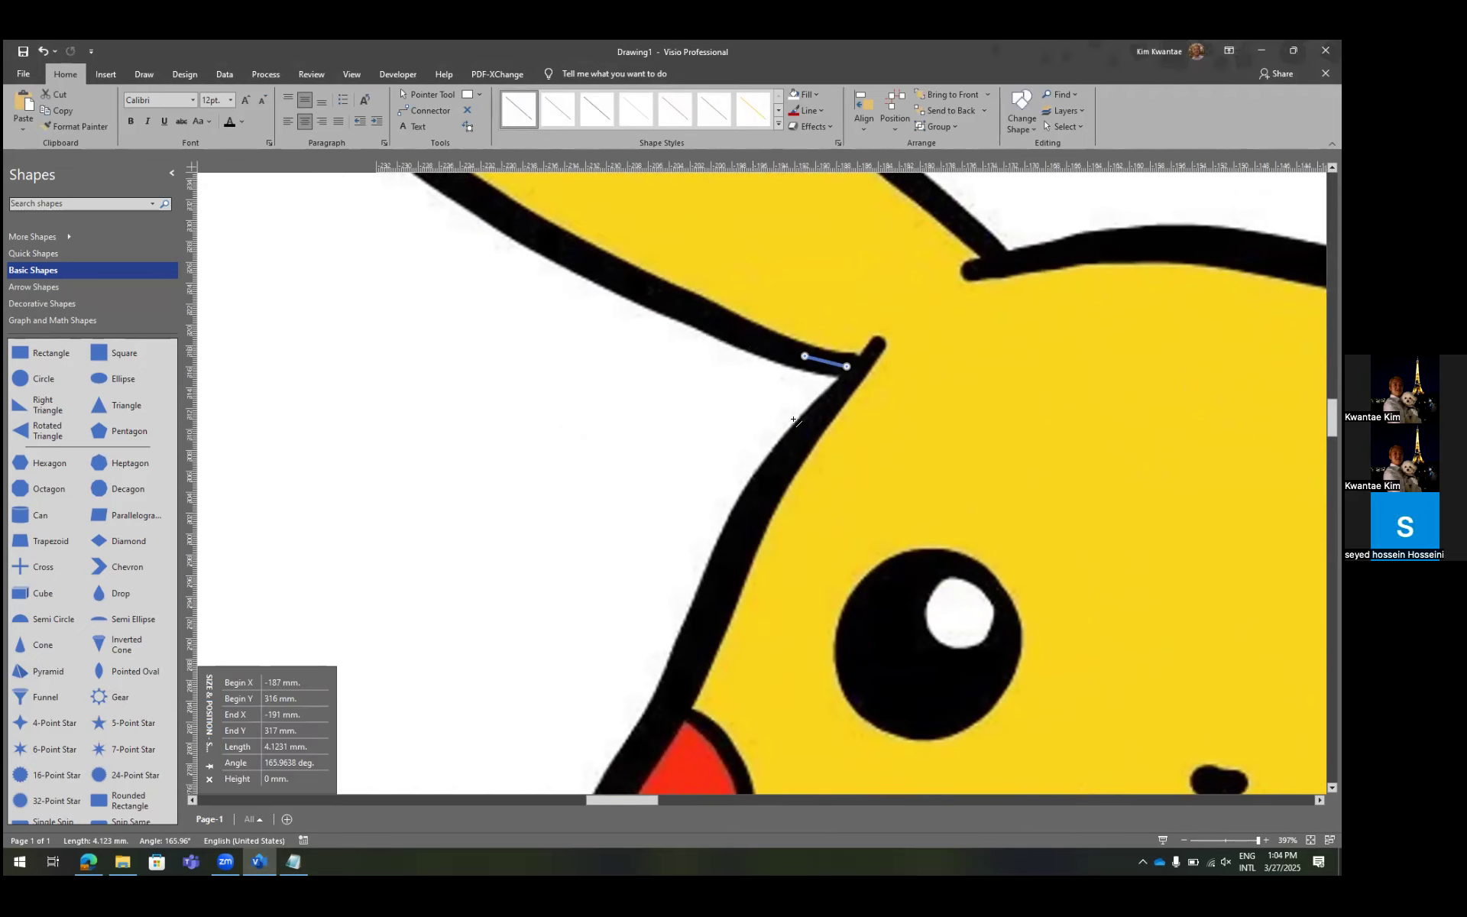
Draw a separate second line about 7.6 mm long along the ear's lower outline, starting at the first line's end.
{"action": "scroll", "coordinate": [813, 423], "scroll_direction": "up", "scroll_amount": 1}
{"action": "scroll", "coordinate": [813, 422], "scroll_direction": "up", "scroll_amount": 3}
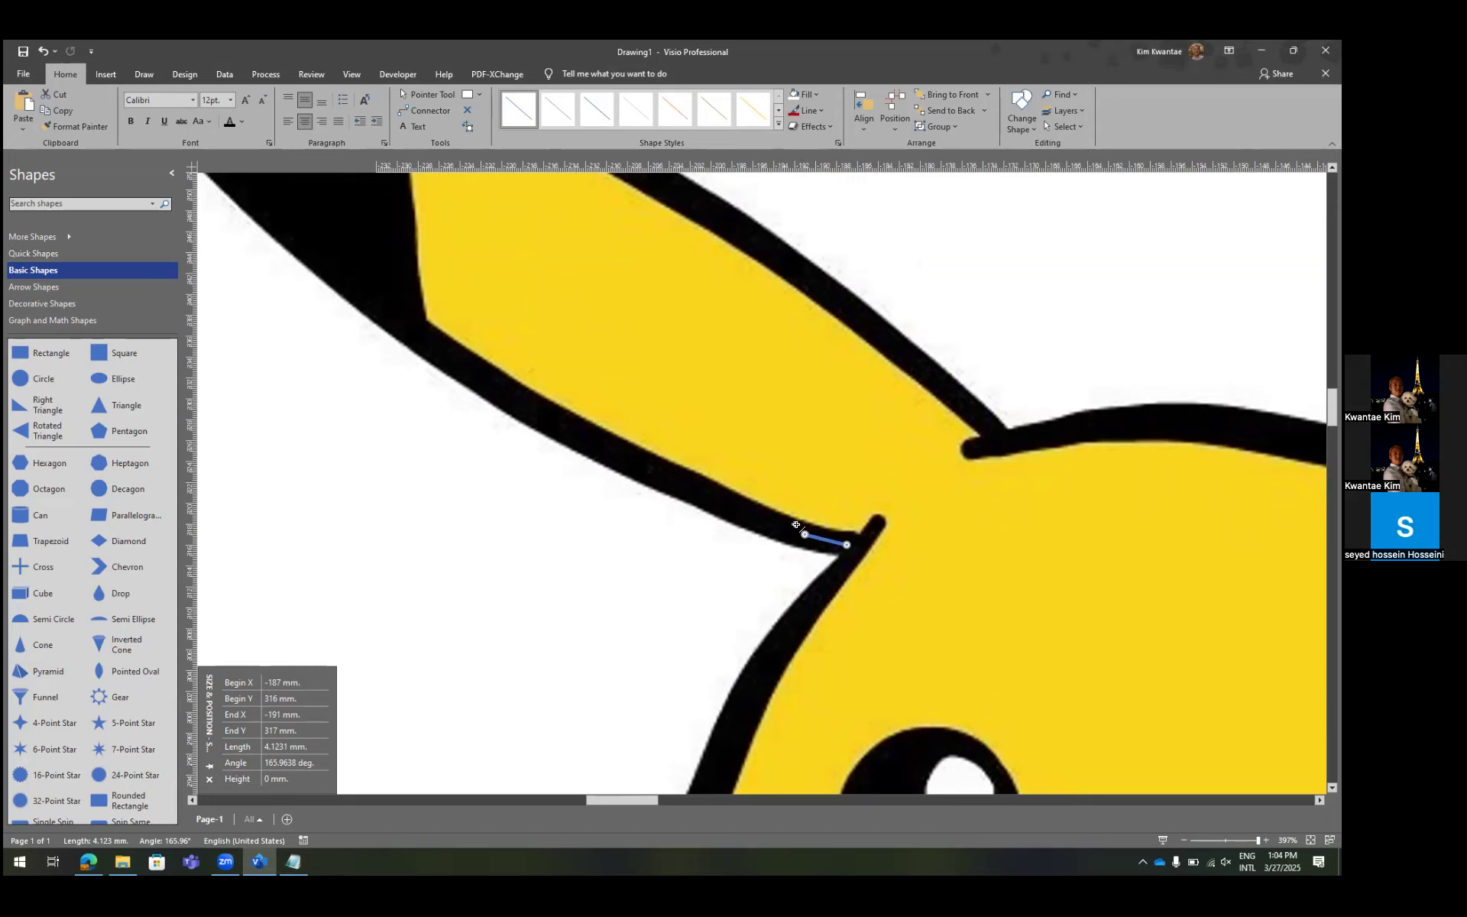
{"action": "left_click", "coordinate": [741, 534]}
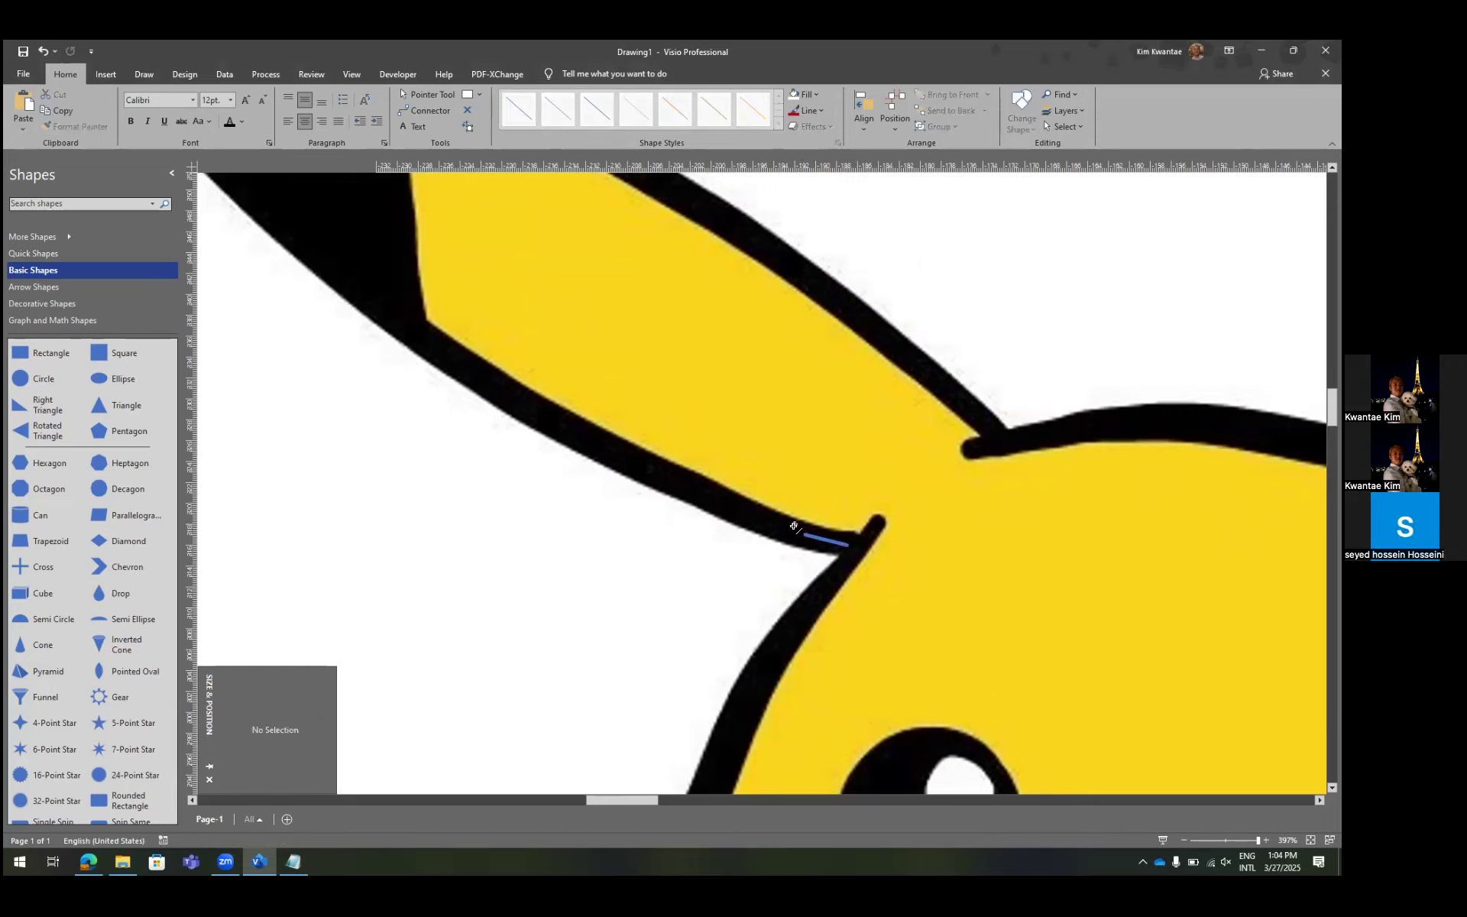
{"action": "left_click_drag", "start_coordinate": [804, 534], "coordinate": [731, 503]}
{"action": "key", "text": "Escape"}
{"action": "key", "text": "Escape"}
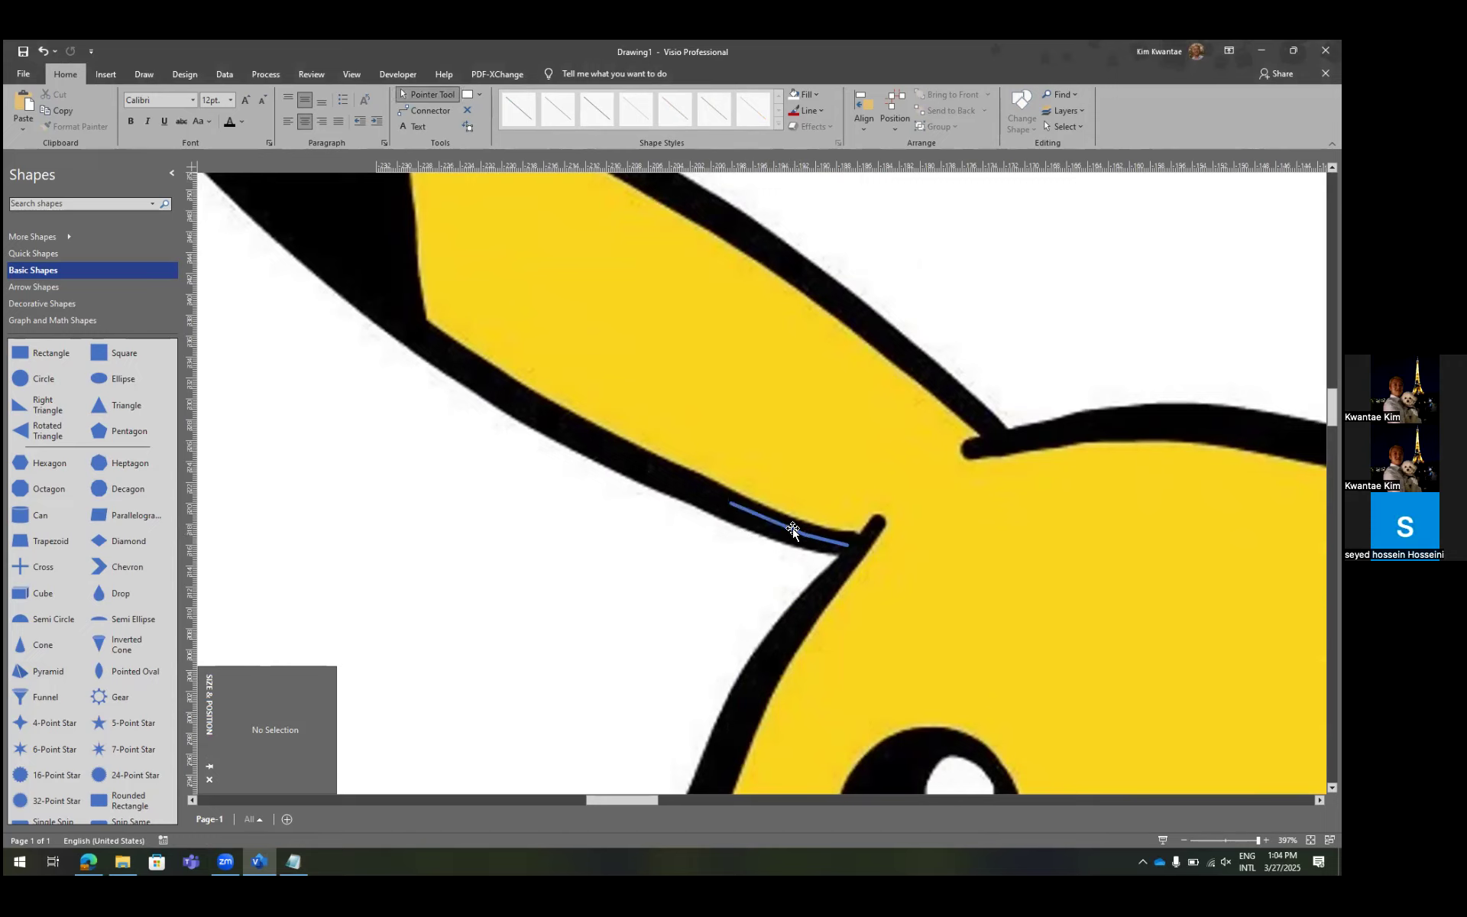
Try moving the second line independently of the first, and delete it.
{"action": "left_click", "coordinate": [799, 534]}
{"action": "left_click", "coordinate": [797, 535]}
{"action": "left_click", "coordinate": [799, 535]}
{"action": "left_click", "coordinate": [818, 537]}
{"action": "left_click", "coordinate": [790, 530]}
{"action": "key", "text": "Up"}
{"action": "key", "text": "Up"}
{"action": "key", "text": "Up"}
{"action": "key", "text": "Up"}
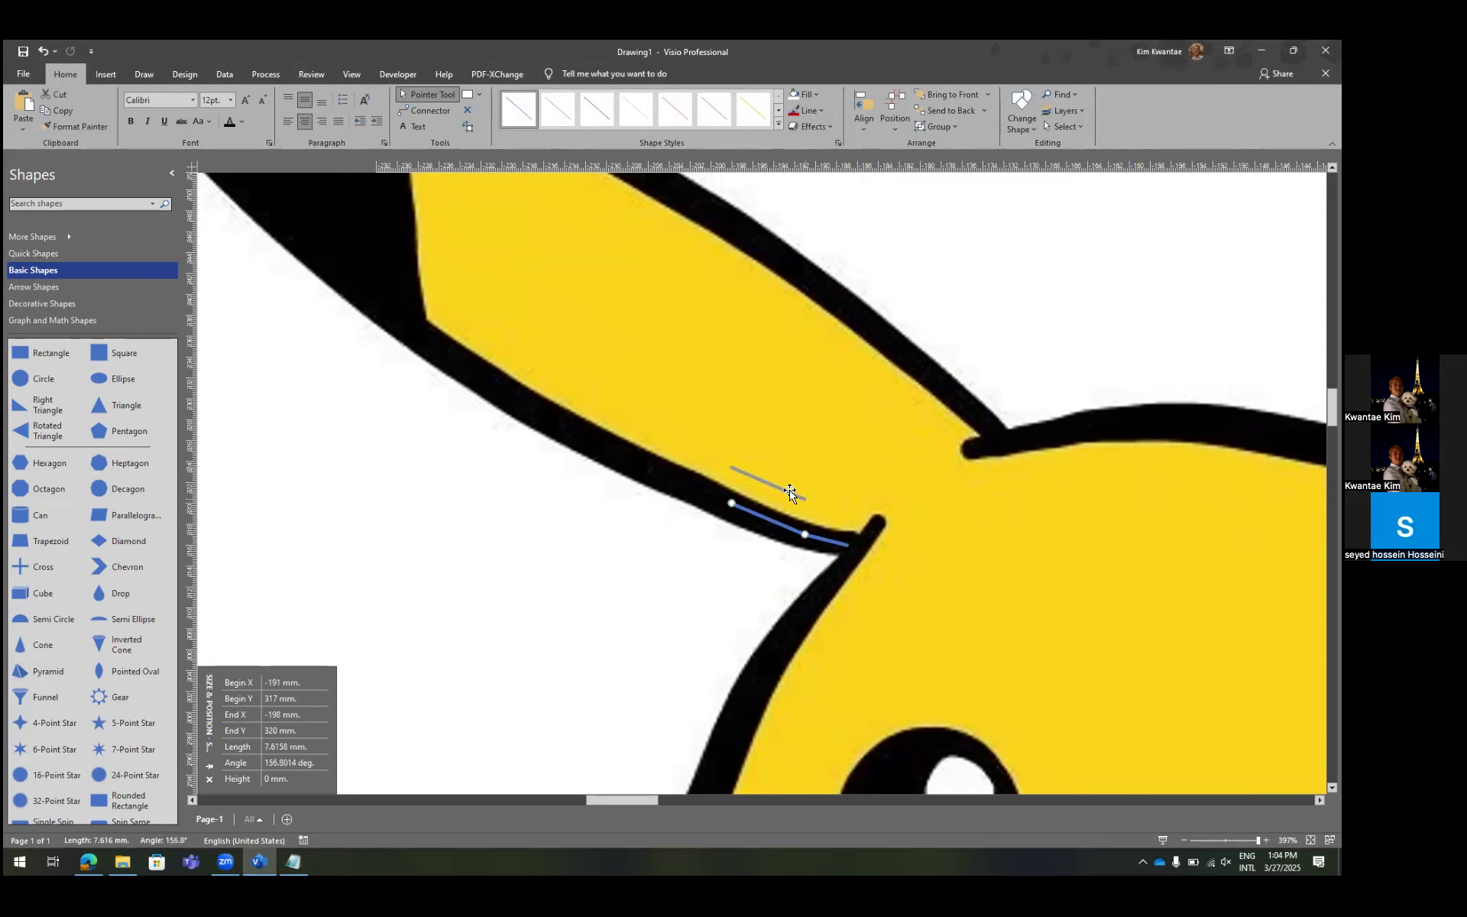
{"action": "key", "text": "Delete"}
Select the first ear line and extend it with a connected segment, making an outline about 11.6 mm wide and 4 mm high.
{"action": "key", "text": "ctrl+6"}
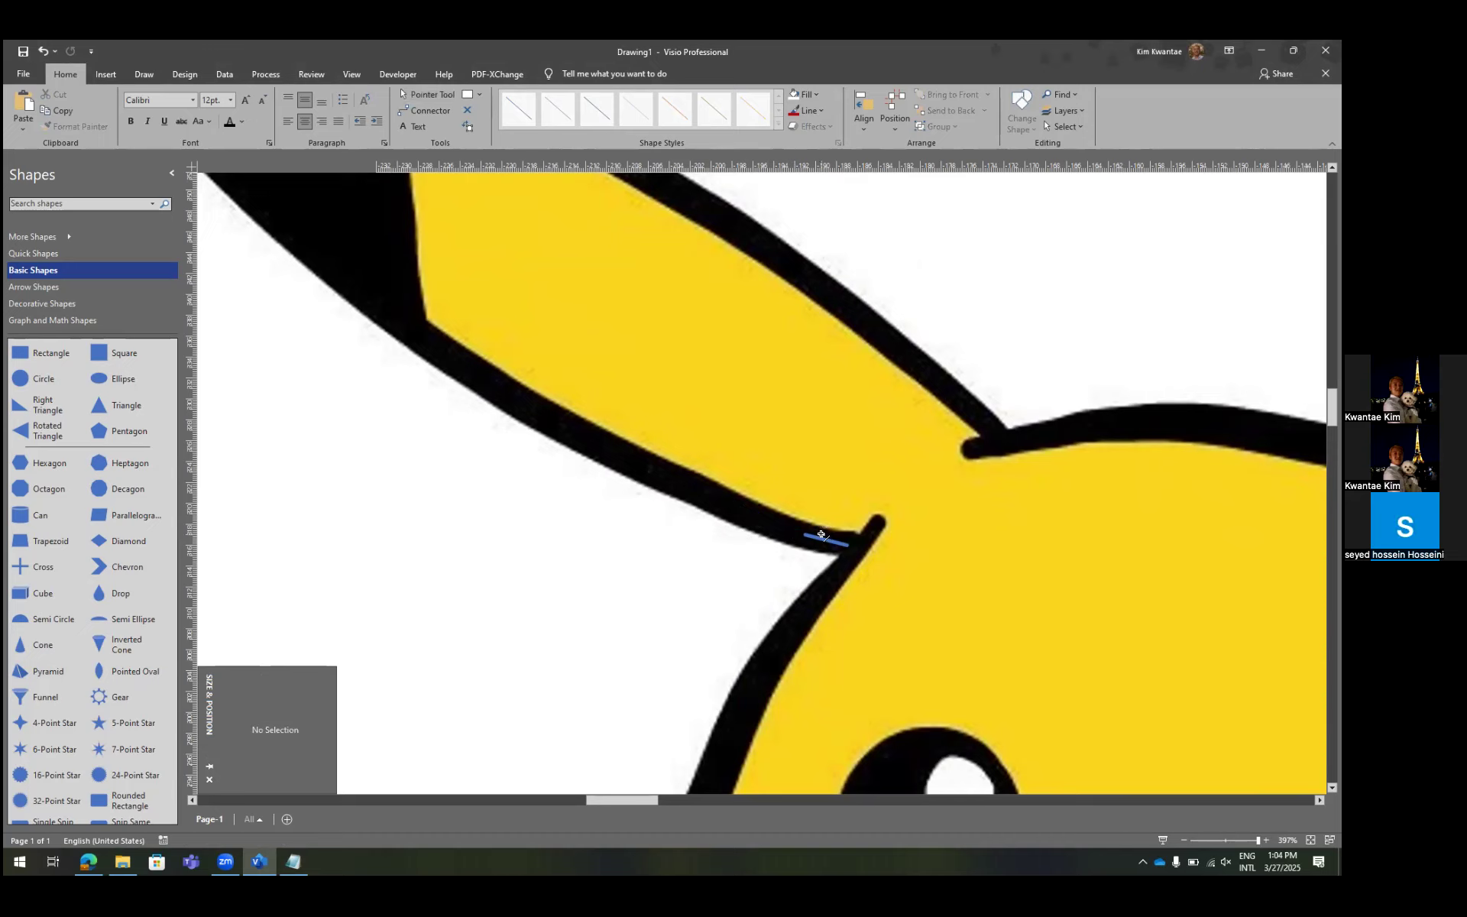
{"action": "left_click", "coordinate": [820, 535]}
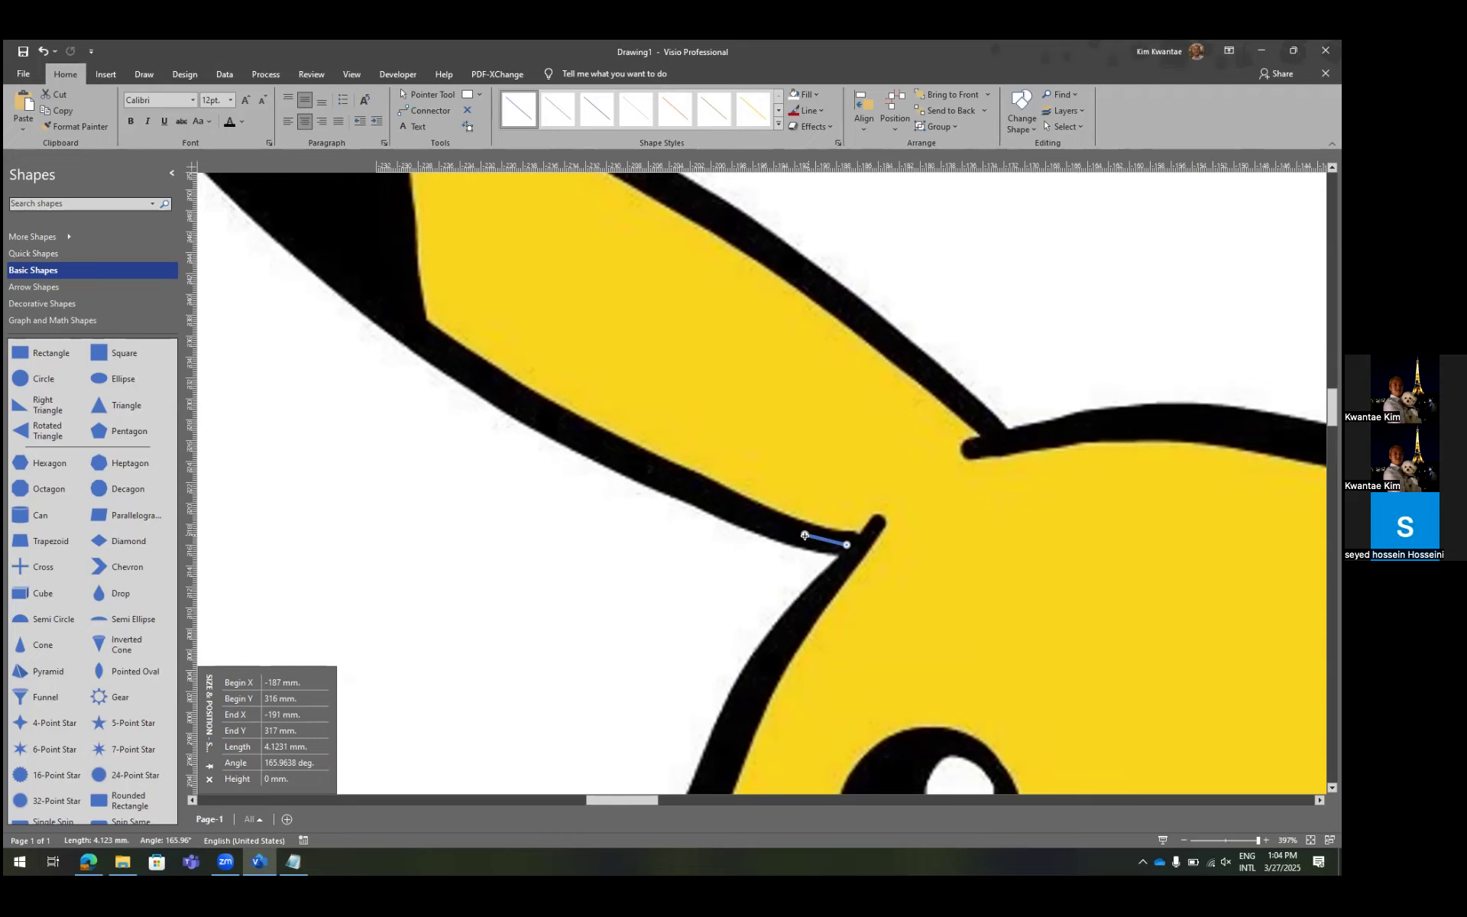
{"action": "left_click_drag", "start_coordinate": [805, 535], "coordinate": [726, 506]}
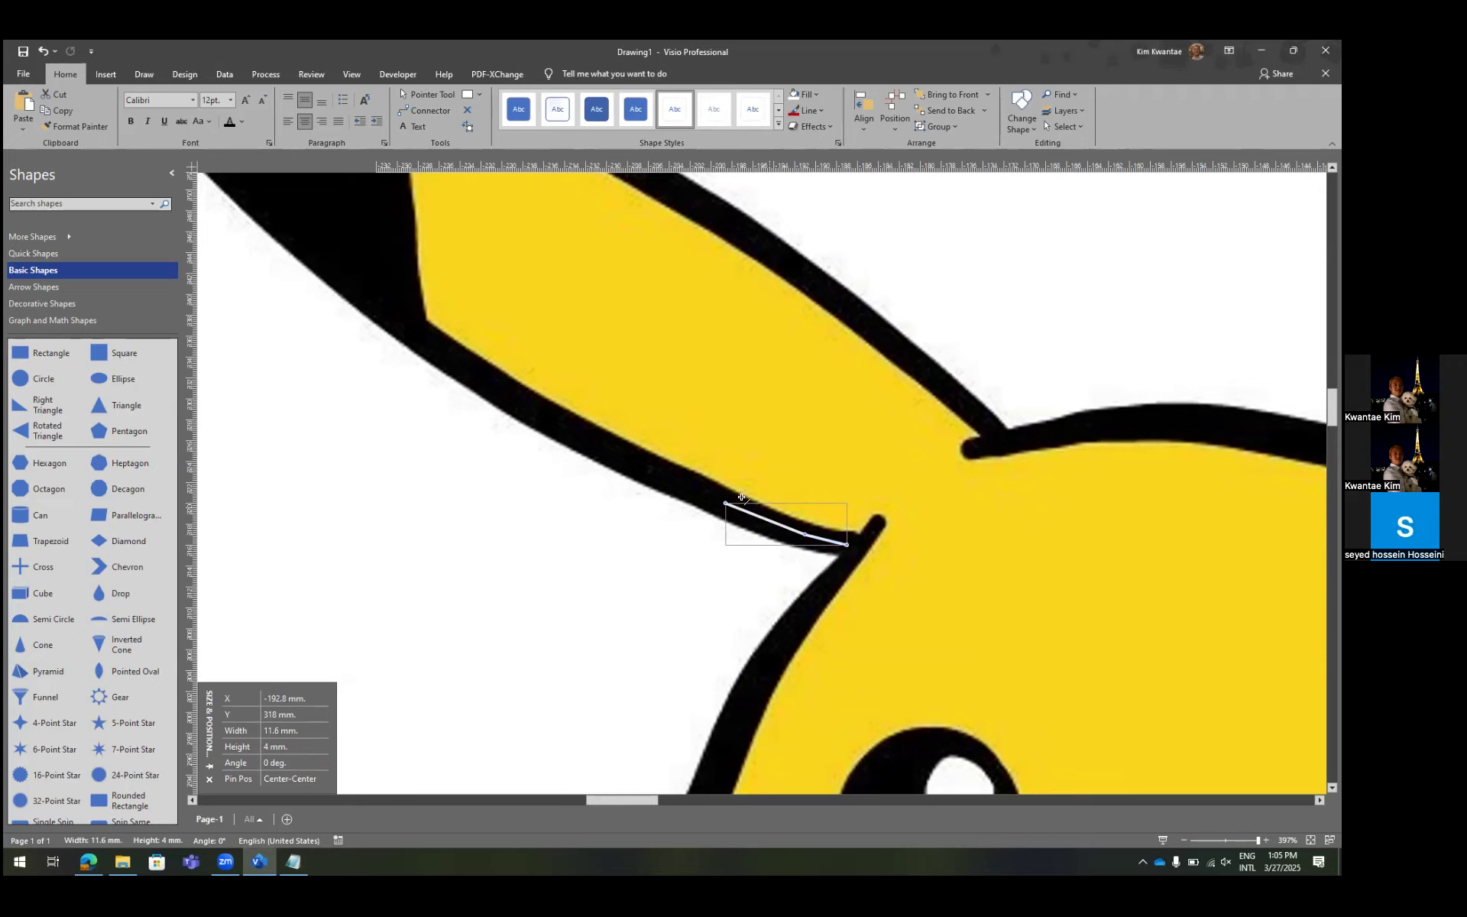
Continue the outline across the ear, along its upper edge and back to the start, closing a shape about 26.1 by 25.4 mm.
{"action": "scroll", "coordinate": [740, 508], "scroll_direction": "down", "scroll_amount": 2}
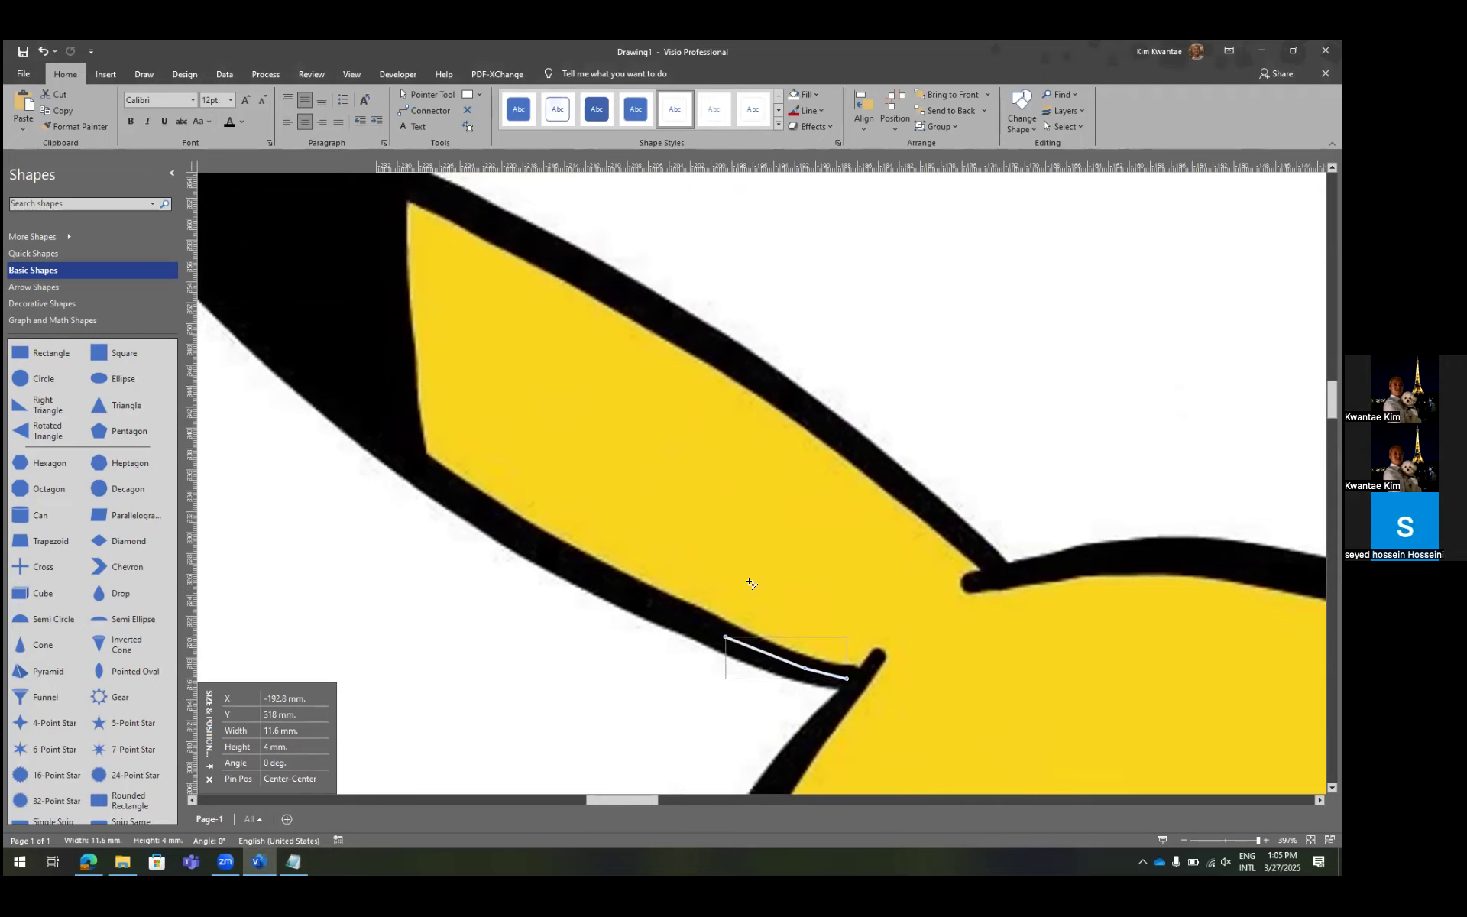
{"action": "scroll", "coordinate": [751, 582], "scroll_direction": "down", "scroll_amount": 8}
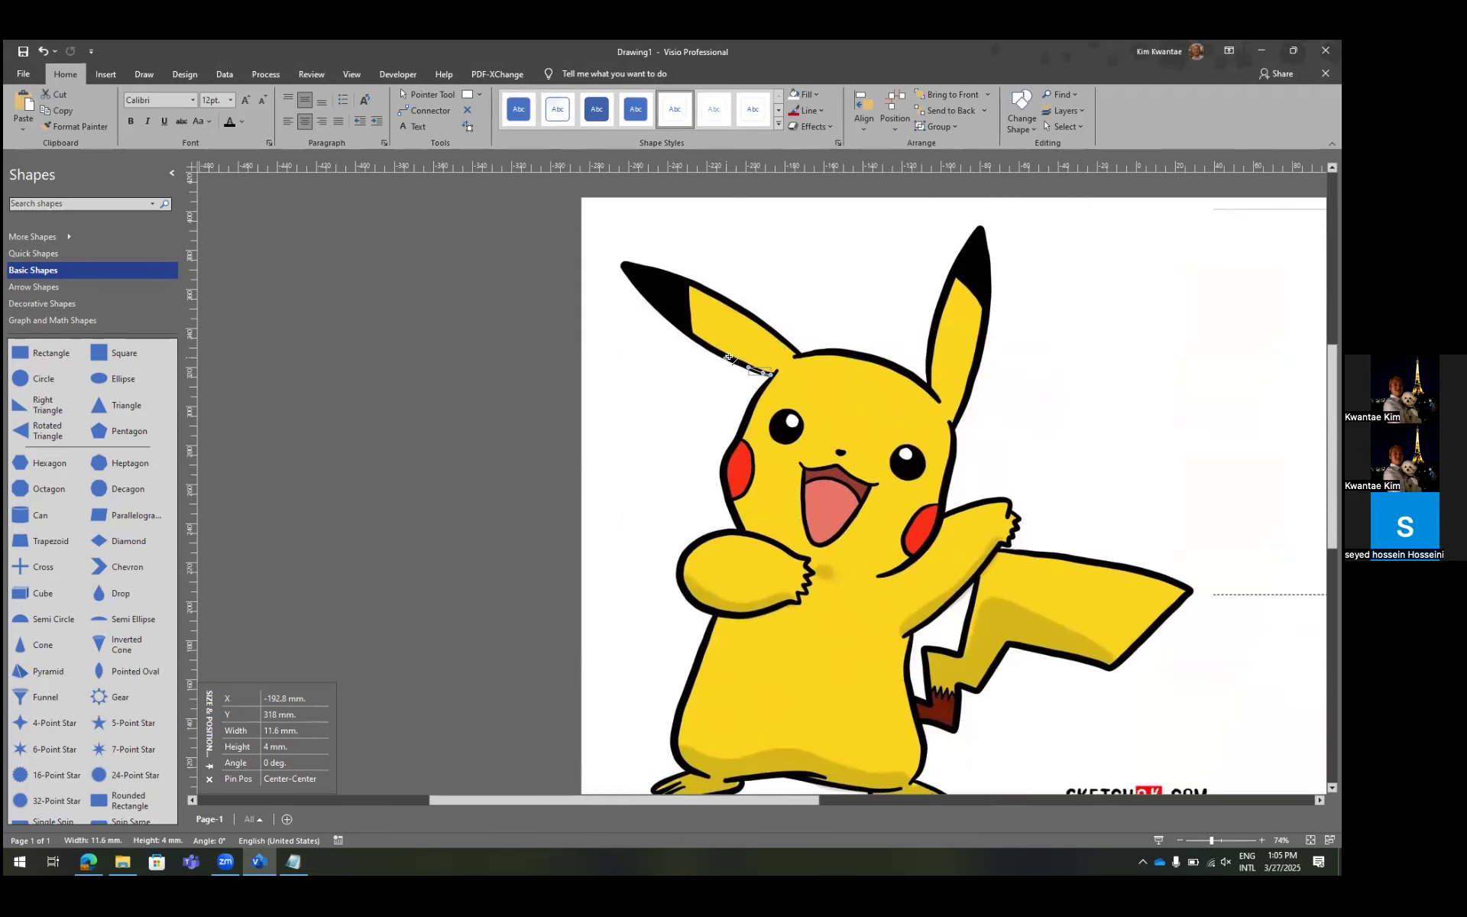
{"action": "scroll", "coordinate": [784, 354], "scroll_direction": "up", "scroll_amount": 5, "text": "ctrl"}
{"action": "mouse_move", "coordinate": [701, 389]}
{"action": "left_mouse_down"}
{"action": "mouse_move", "coordinate": [743, 275]}
{"action": "mouse_move", "coordinate": [840, 354]}
{"action": "mouse_move", "coordinate": [771, 416]}
{"action": "mouse_move", "coordinate": [762, 409]}
{"action": "left_mouse_up"}
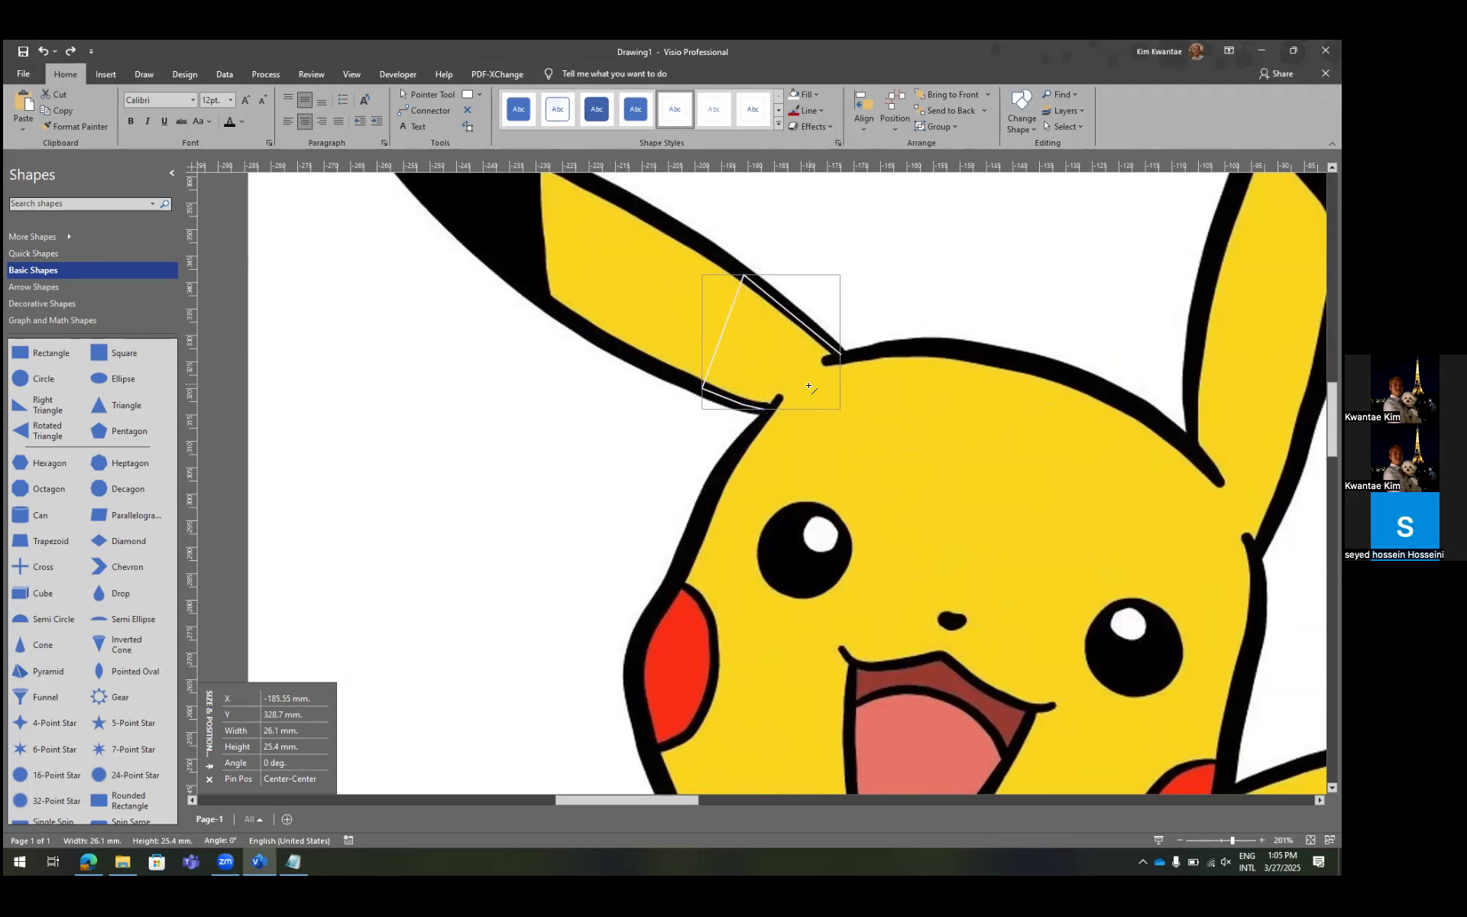
{"action": "scroll", "coordinate": [808, 386], "scroll_direction": "up", "scroll_amount": 3, "text": "ctrl"}
{"action": "left_click_drag", "start_coordinate": [873, 325], "coordinate": [747, 415]}
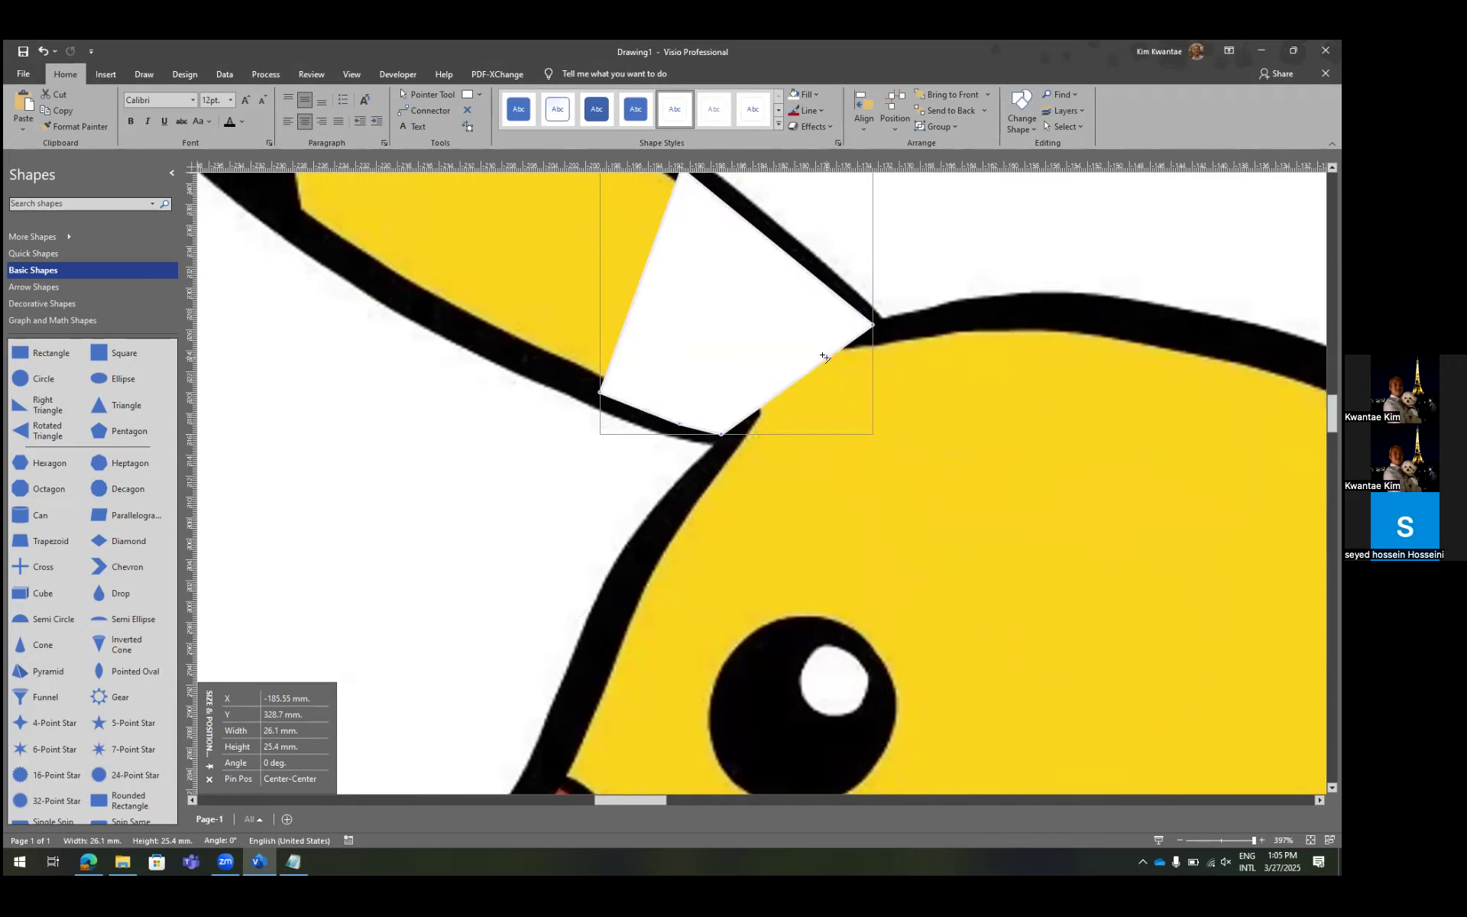
Switch to the Pointer Tool and select the closed white shape at the ear's base.
{"action": "key", "text": "ctrl+1"}
{"action": "scroll", "coordinate": [826, 350], "scroll_direction": "up", "scroll_amount": 2}
{"action": "left_click", "coordinate": [726, 330]}
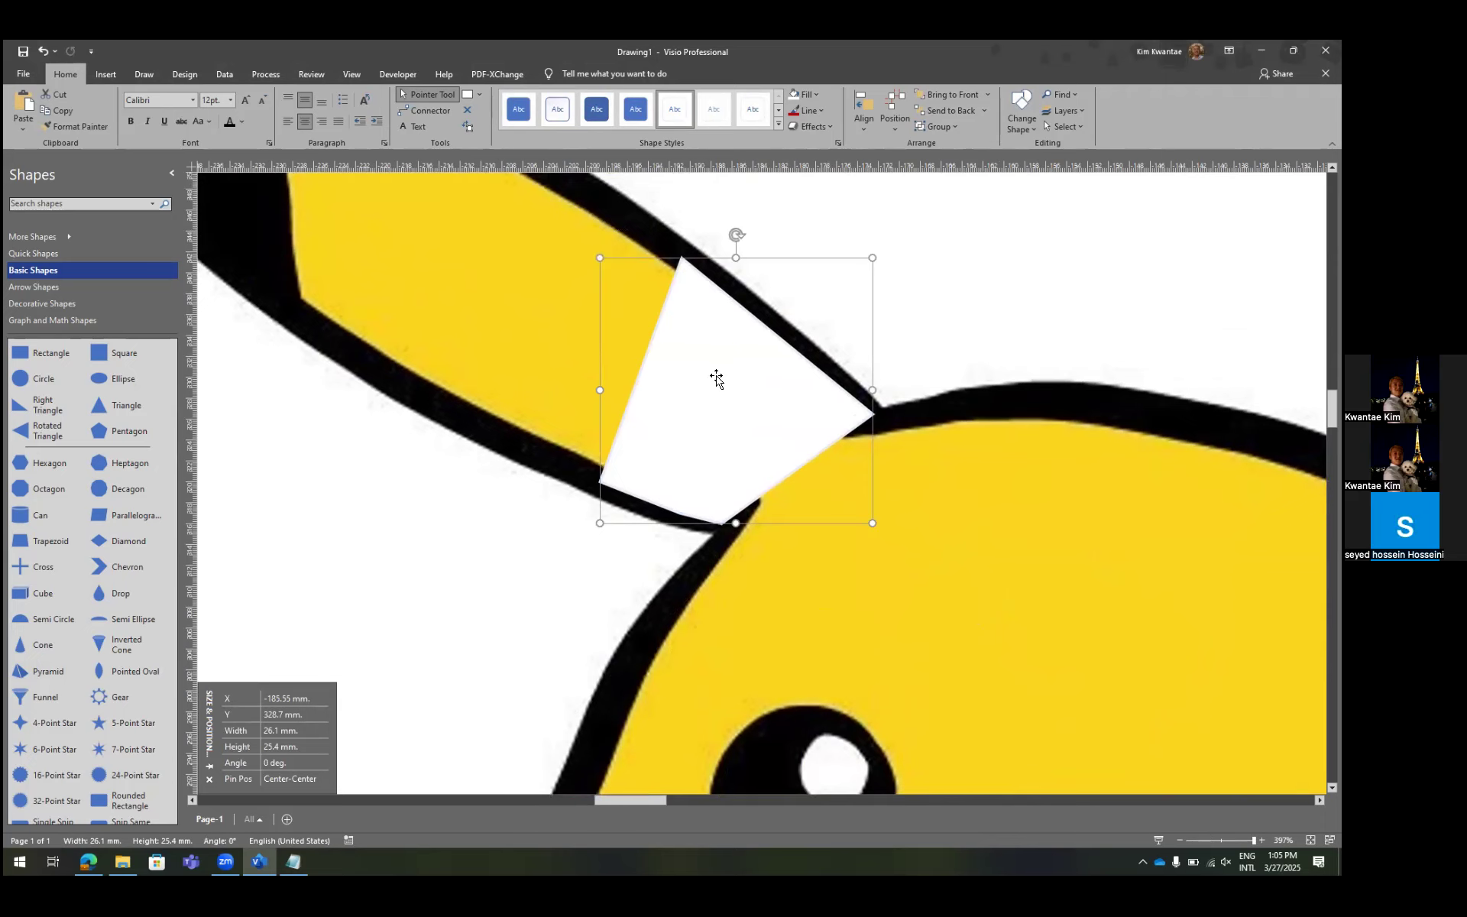
{"action": "scroll", "coordinate": [715, 377], "scroll_direction": "left", "scroll_amount": 3}
{"action": "scroll", "coordinate": [714, 377], "scroll_direction": "up", "scroll_amount": 2}
{"action": "left_click", "coordinate": [748, 424]}
{"action": "left_click", "coordinate": [810, 435]}
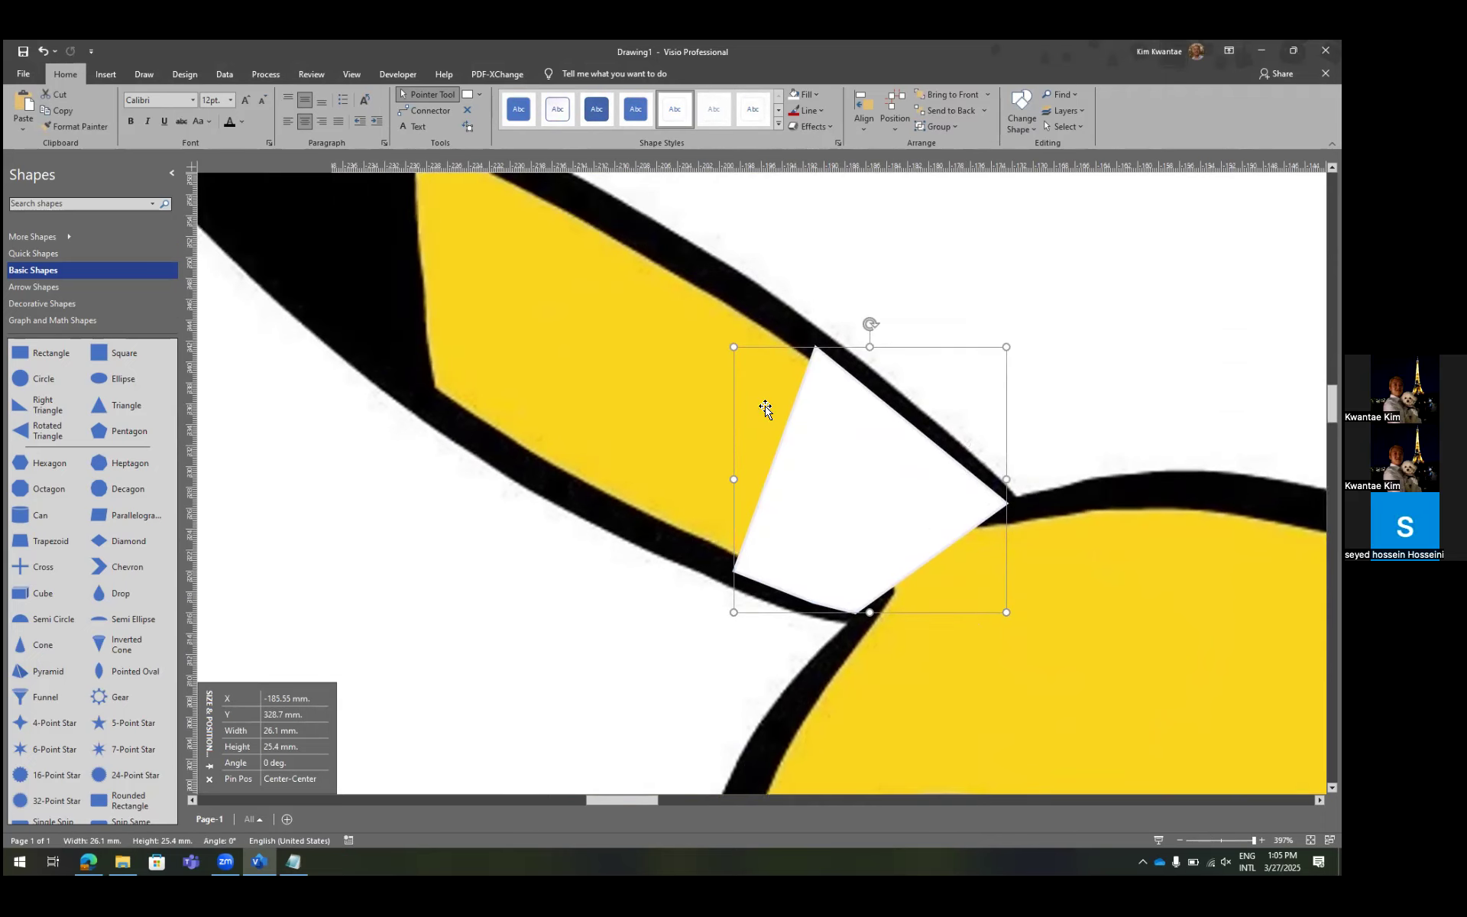
Set the closed shape's outline to dark red, and change the outline color to black.
{"action": "left_click", "coordinate": [796, 114]}
{"action": "key", "text": "Escape"}
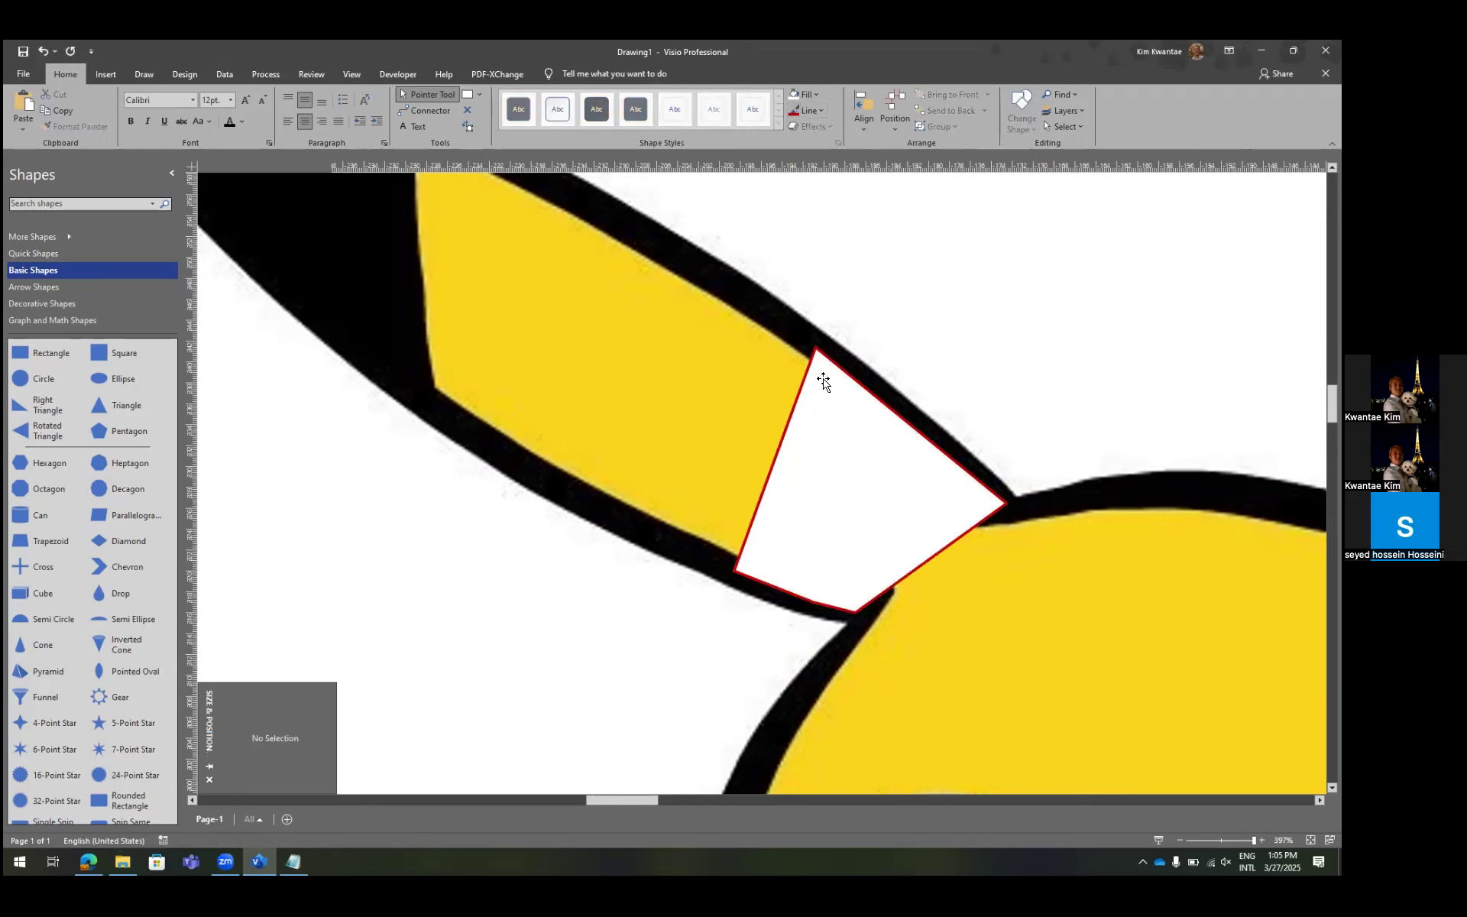
{"action": "left_click", "coordinate": [848, 404]}
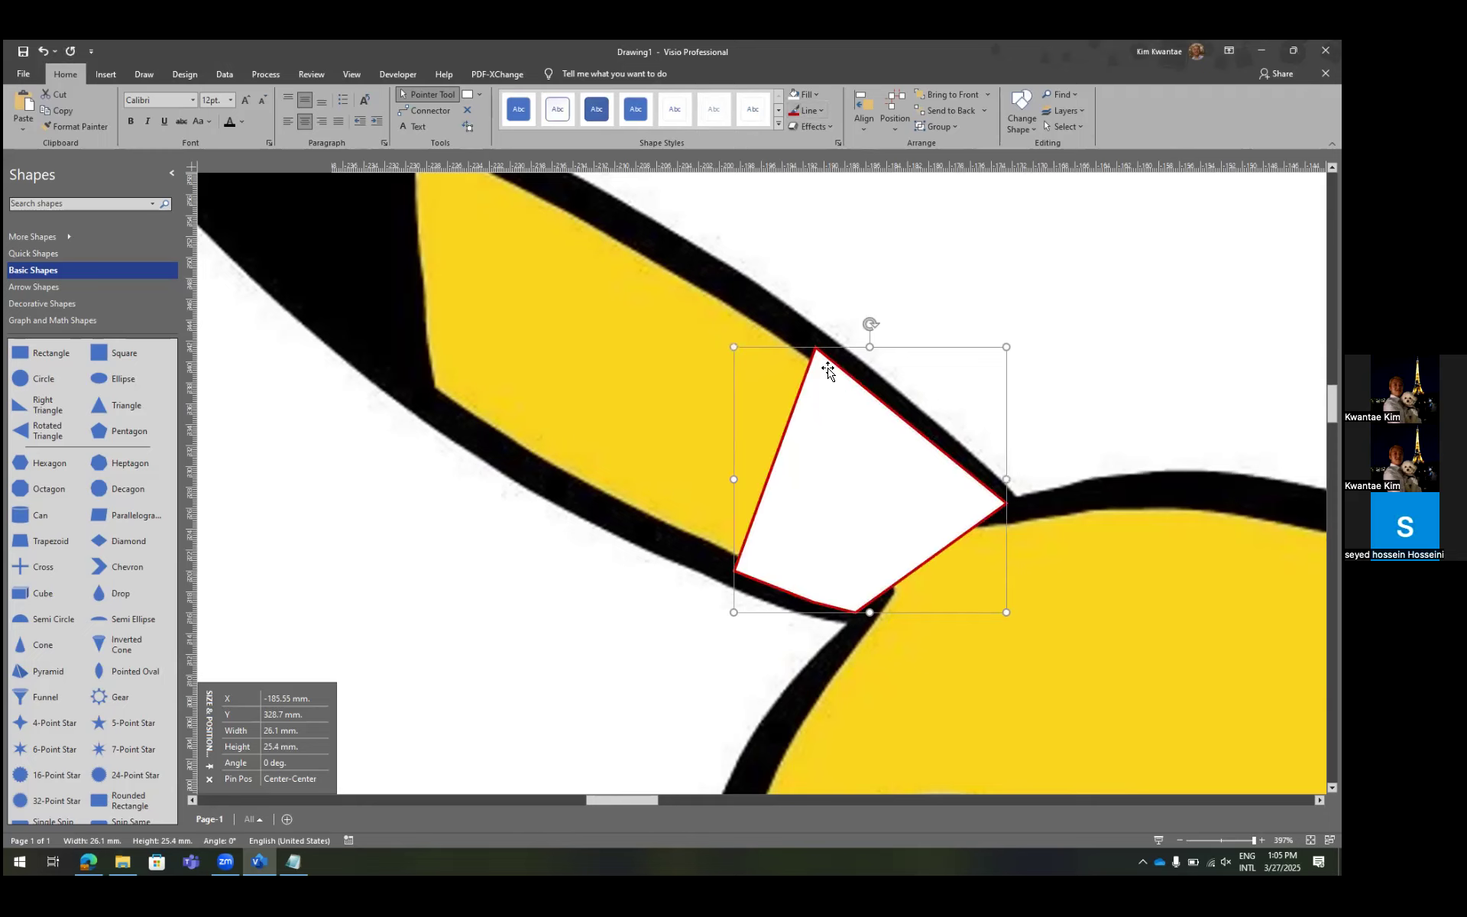
{"action": "left_click", "coordinate": [820, 113]}
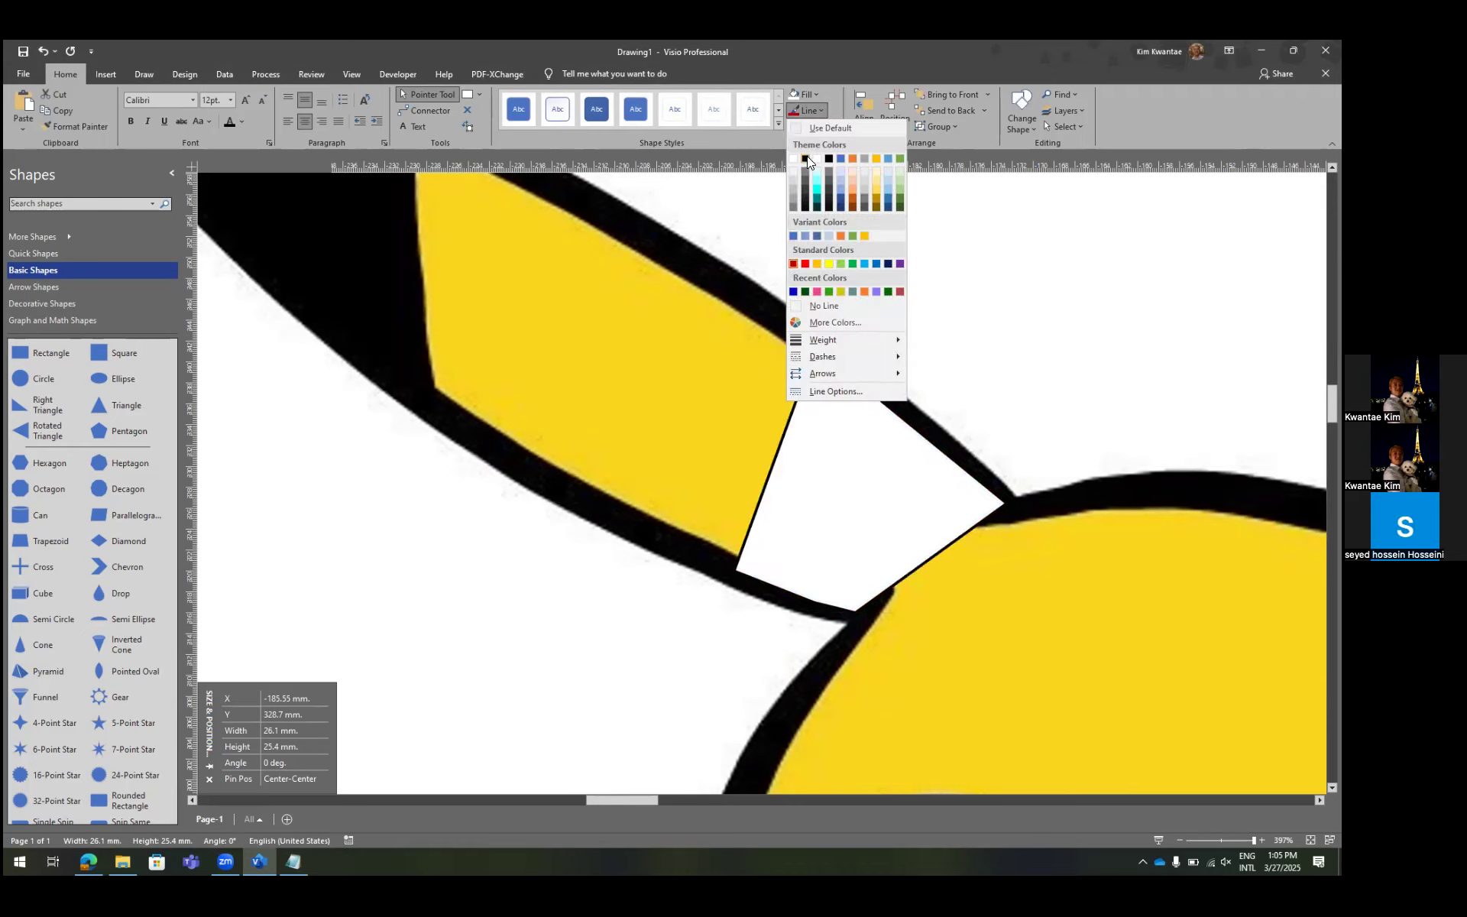
{"action": "left_click", "coordinate": [806, 159]}
{"action": "key", "text": "Escape"}
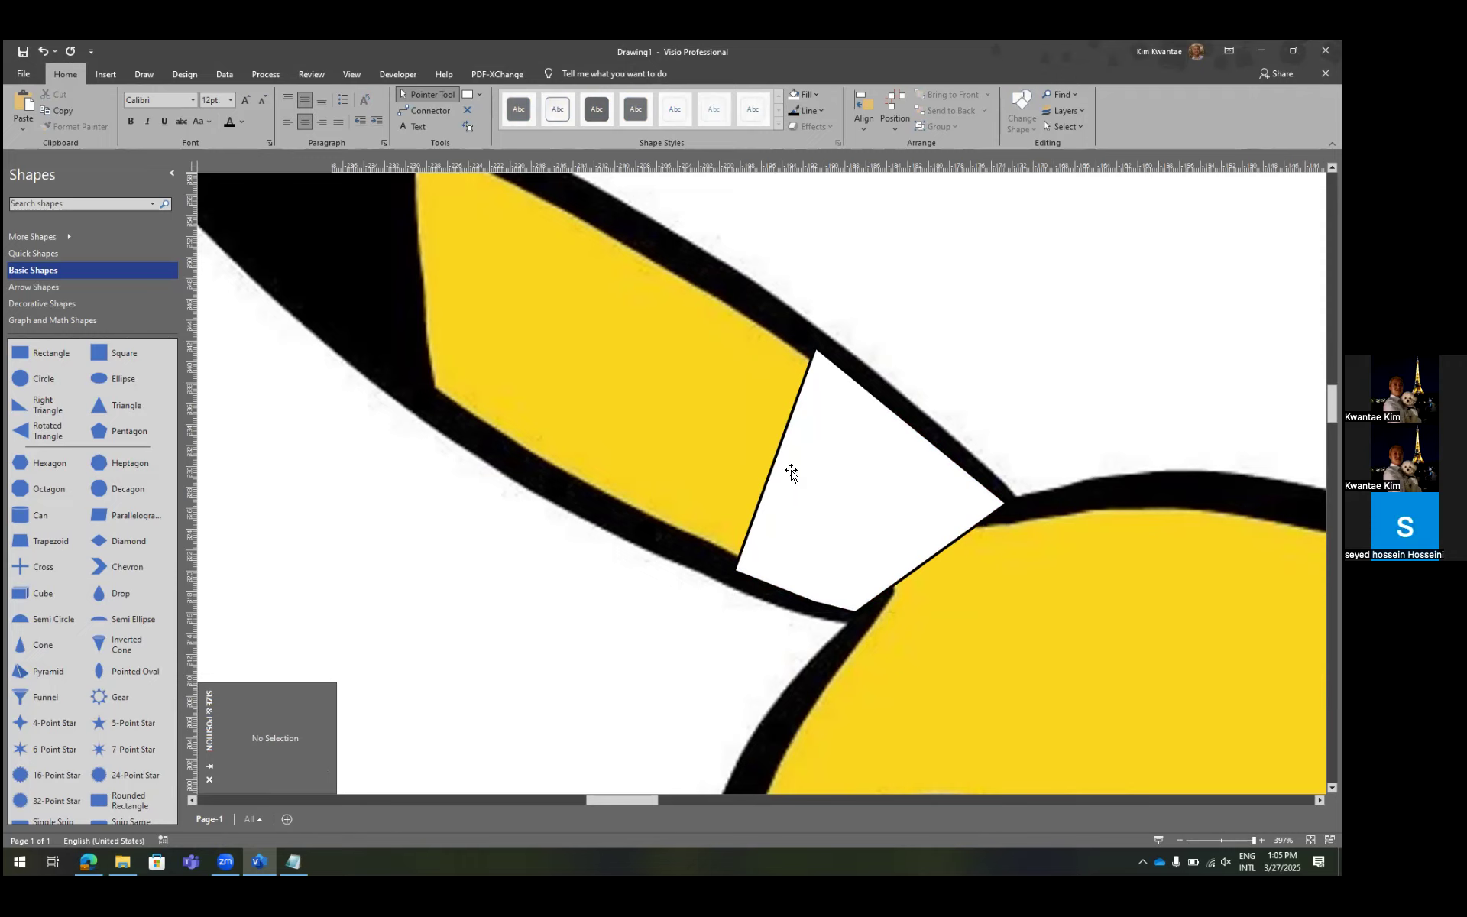
{"action": "key", "text": "ctrl+6"}
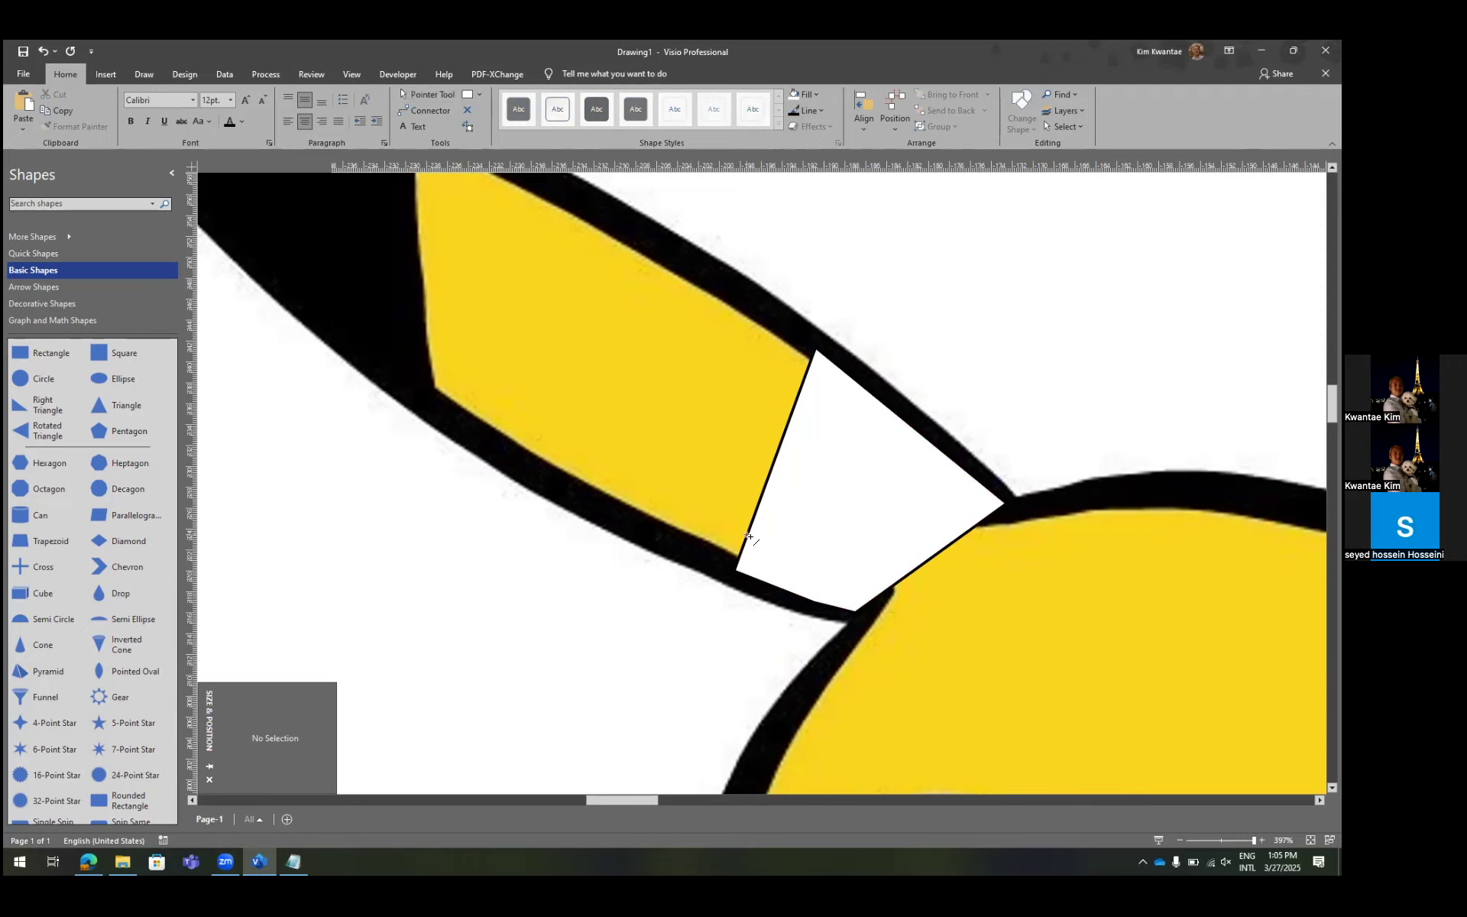
{"action": "left_click_drag", "start_coordinate": [750, 537], "coordinate": [776, 414]}
{"action": "key", "text": "Escape"}
{"action": "key", "text": "ctrl+z"}
{"action": "key", "text": "ctrl+6"}
{"action": "key", "text": "ctrl+1"}
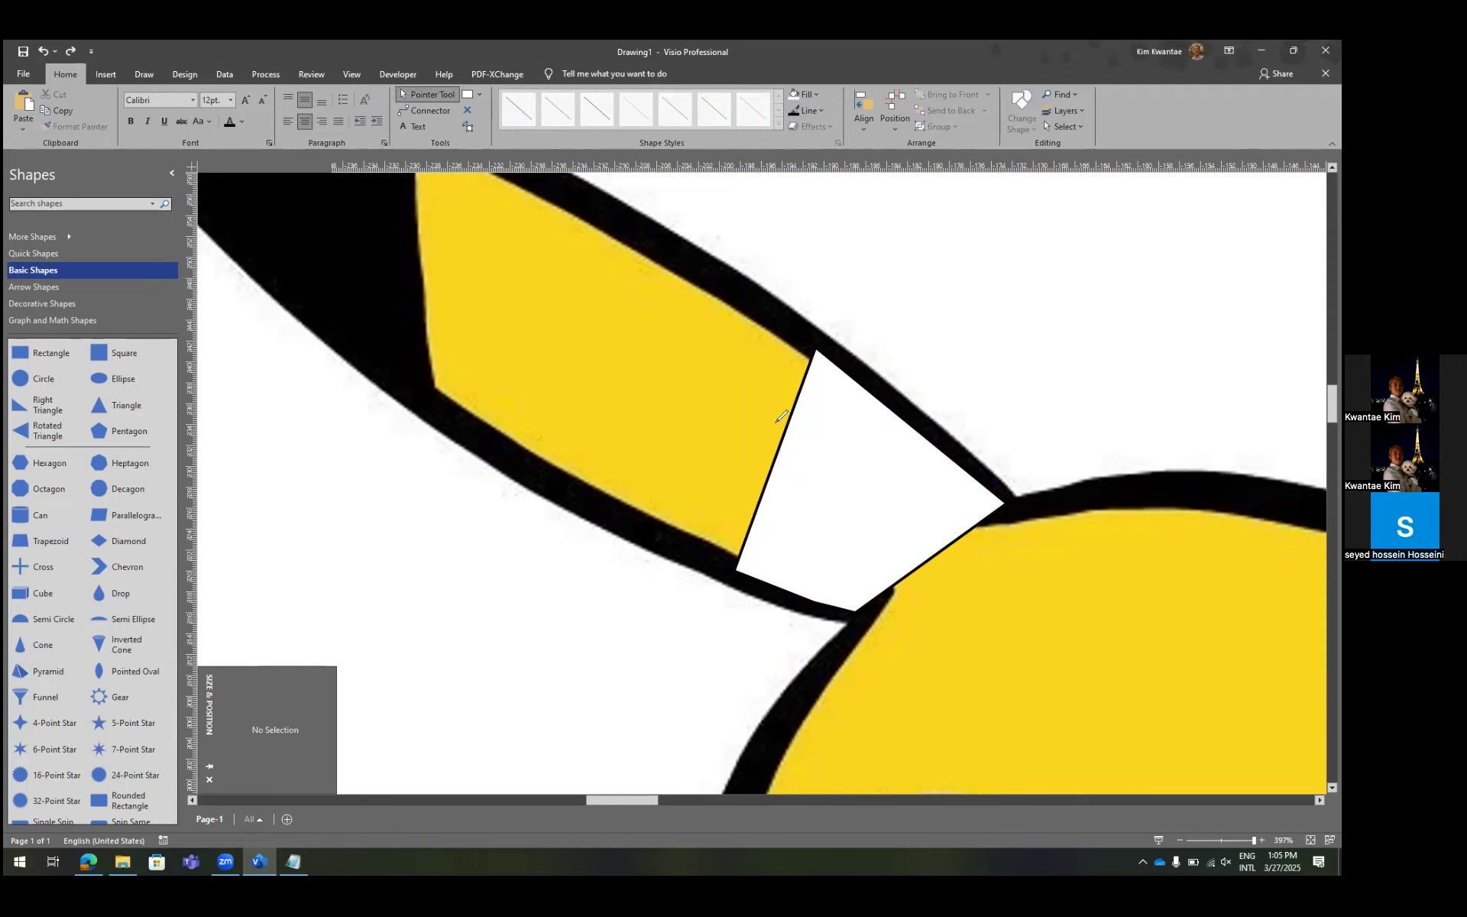
Circle the closed shape's slanted ear edge as an annotation, remove the shape's outline, and delete the shape.
{"action": "left_click_drag", "start_coordinate": [781, 417], "coordinate": [799, 459]}
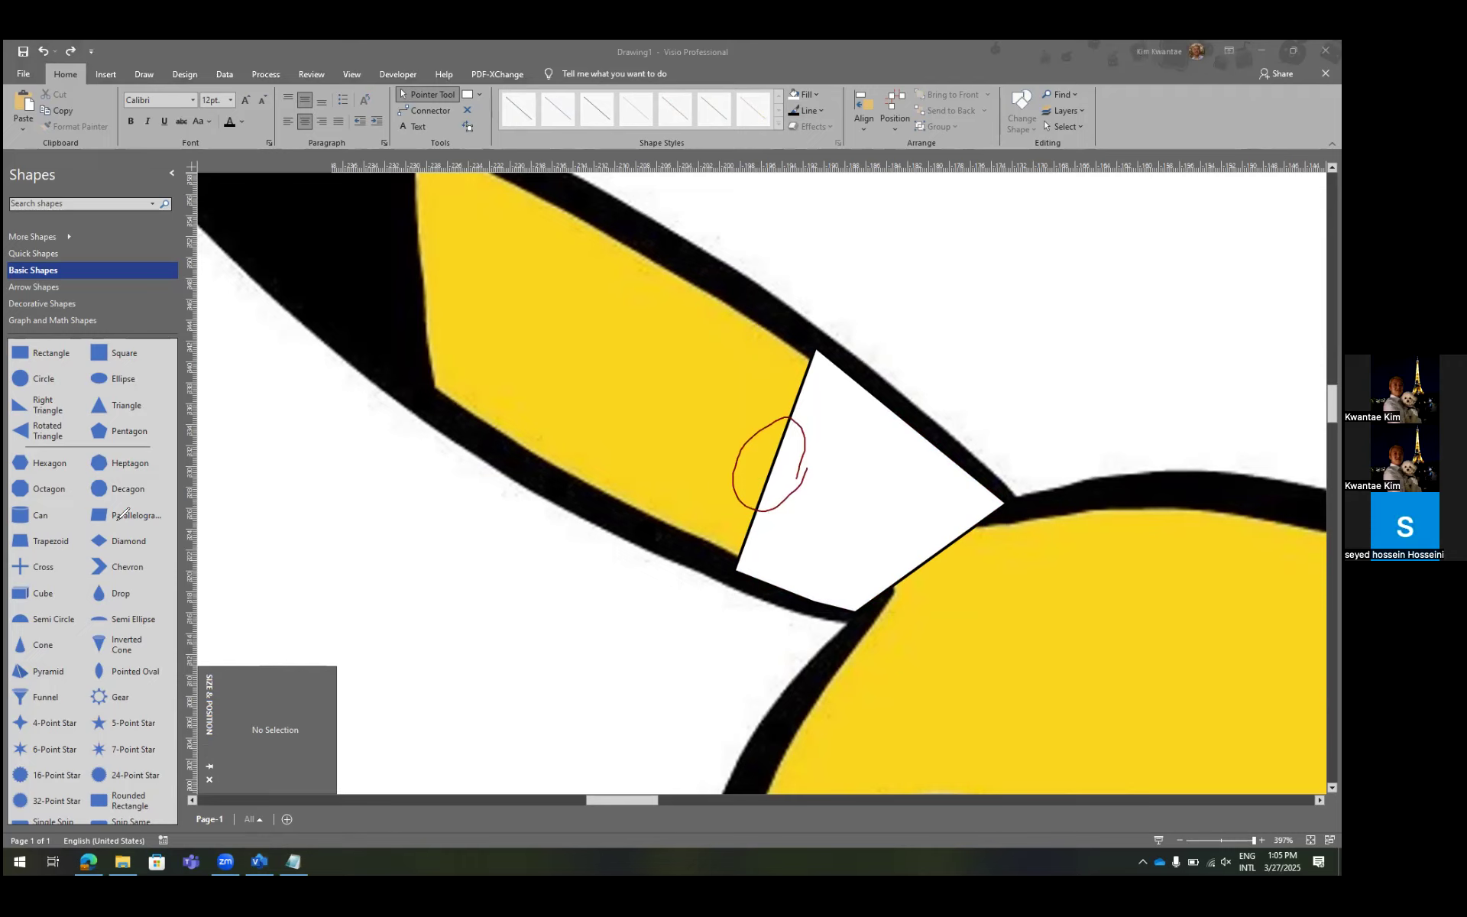
{"action": "left_click", "coordinate": [928, 428]}
{"action": "left_click", "coordinate": [811, 110]}
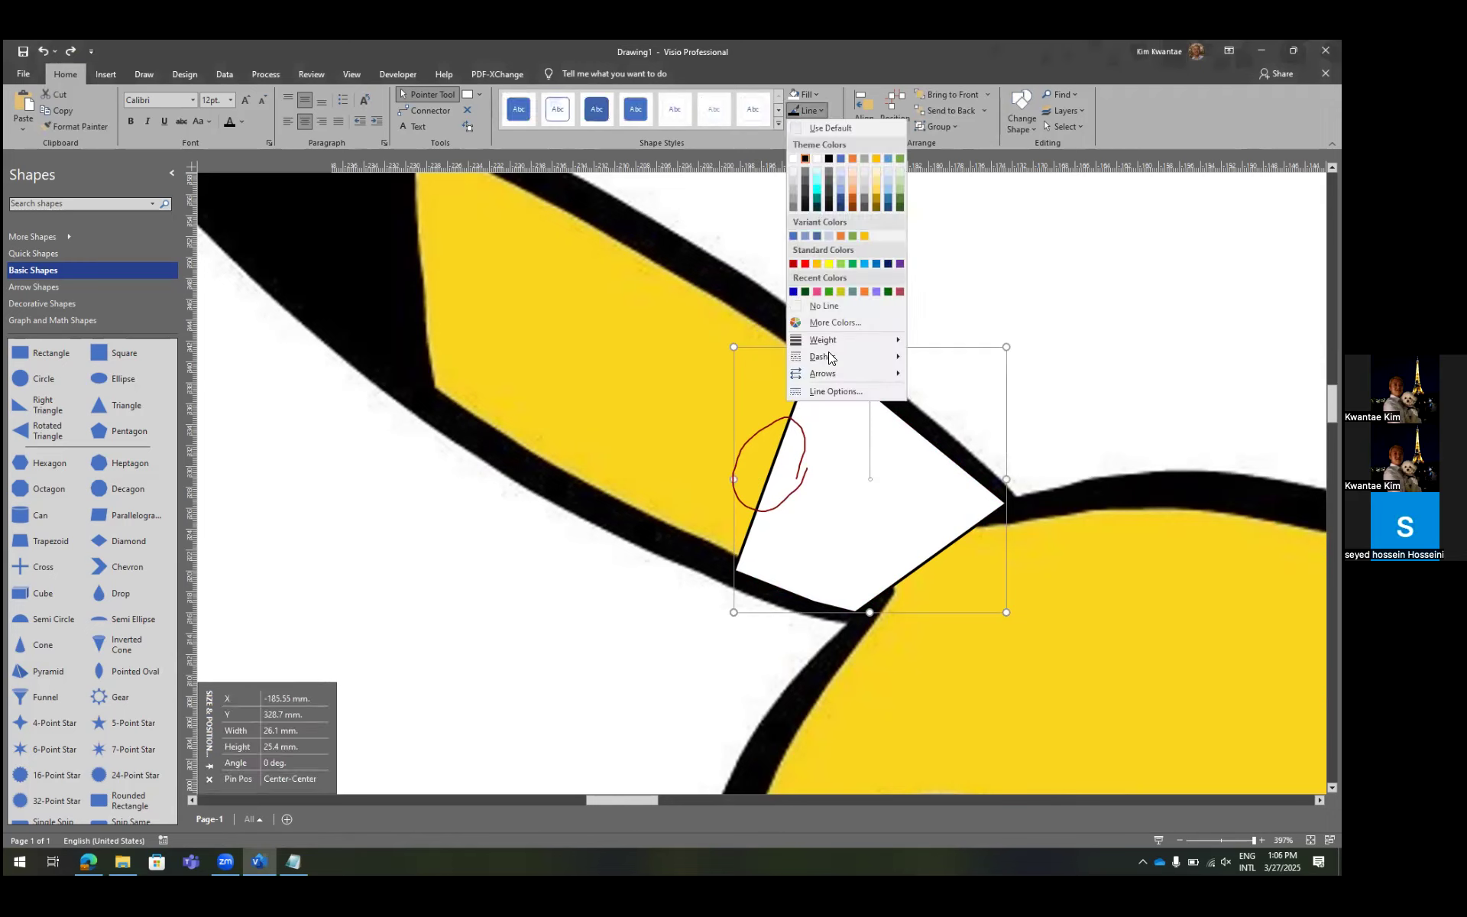
{"action": "left_click", "coordinate": [829, 307]}
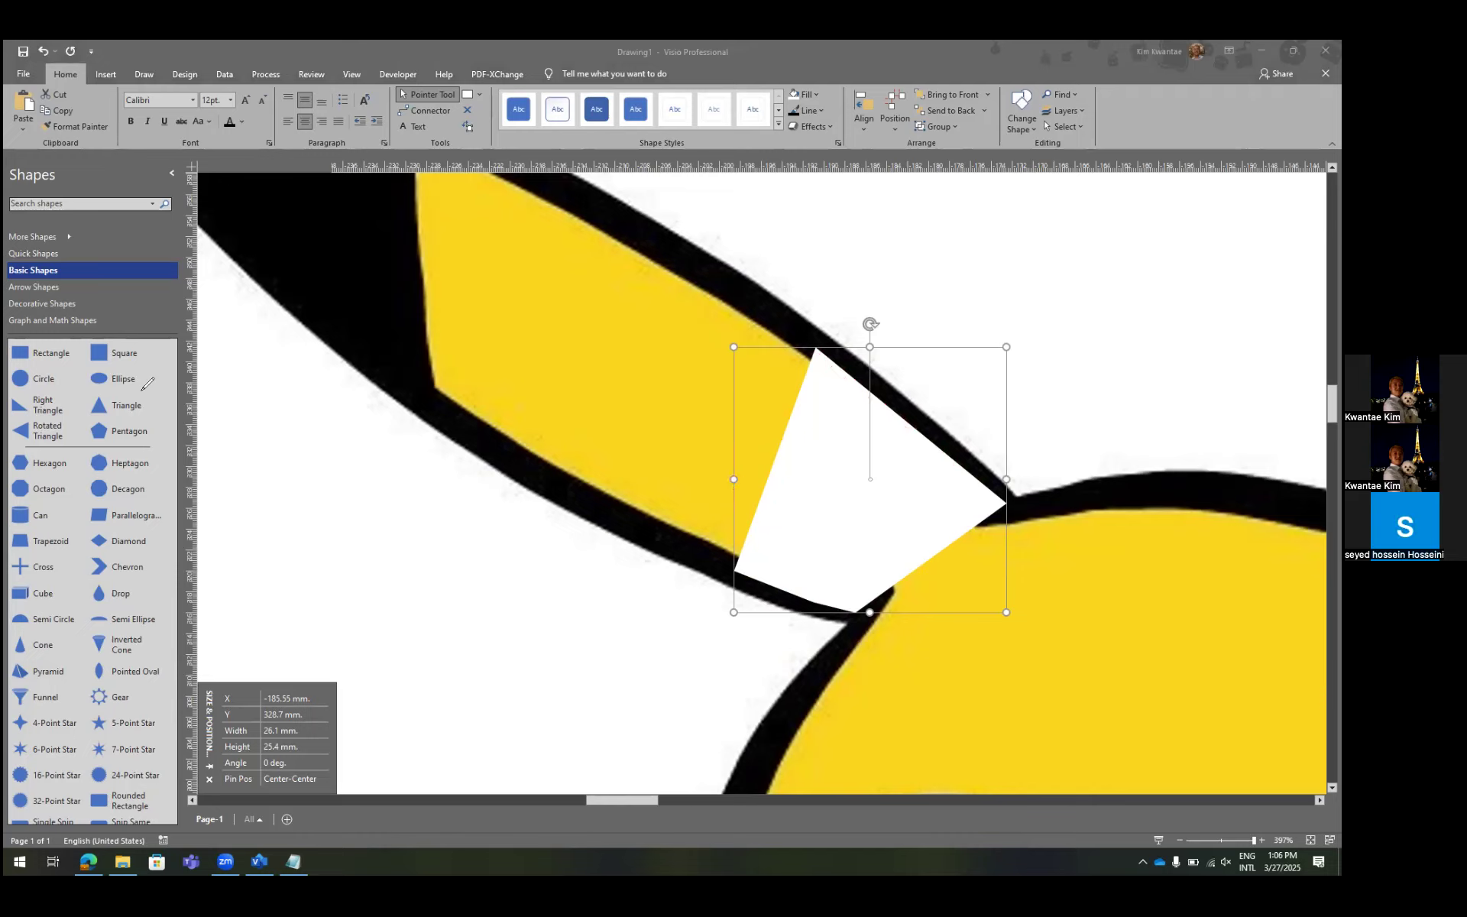
{"action": "left_click", "coordinate": [607, 392]}
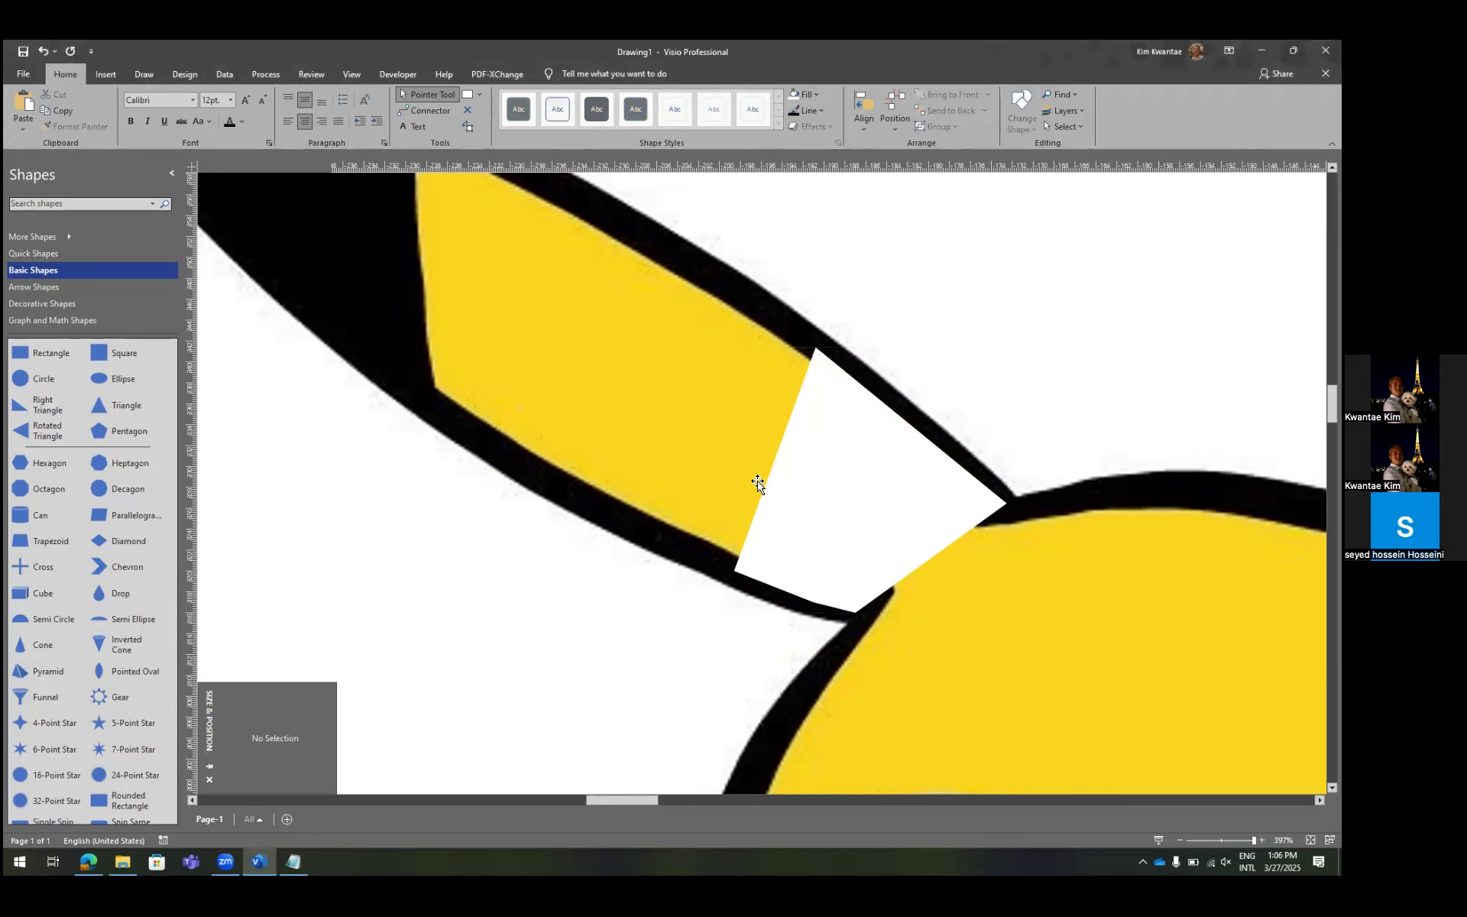
{"action": "left_click", "coordinate": [834, 459]}
{"action": "key", "text": "Delete"}
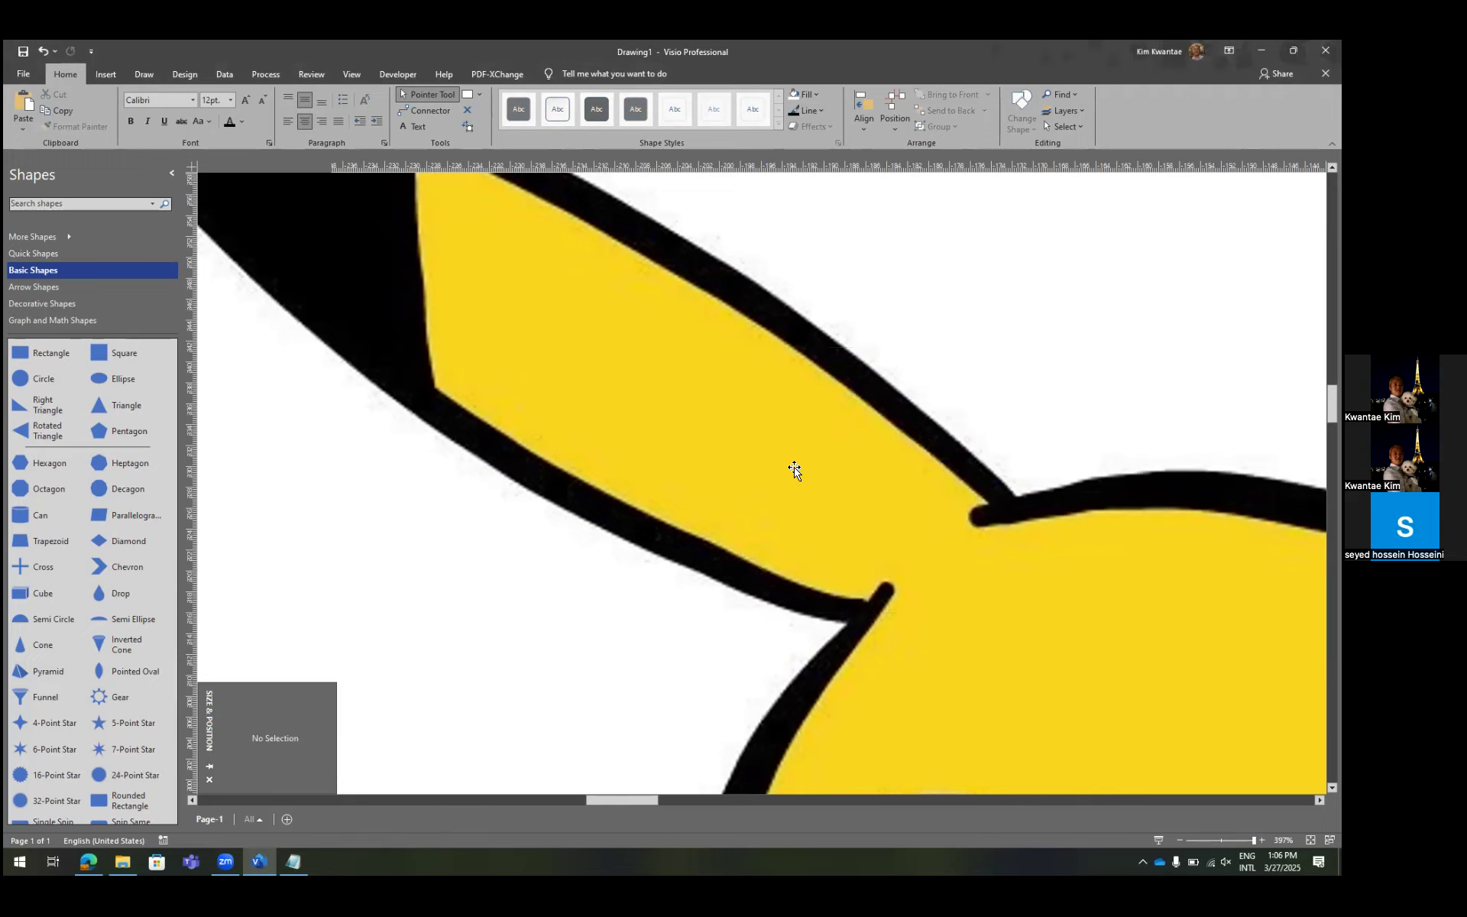
Draw connected line segments from the left ear's base along its lower edge, forming an outline about 34 mm wide and 15.8 mm high.
{"action": "scroll", "coordinate": [857, 621], "scroll_direction": "up", "scroll_amount": 2}
{"action": "left_click_drag", "start_coordinate": [861, 615], "coordinate": [671, 549]}
{"action": "scroll", "coordinate": [783, 563], "scroll_direction": "left", "scroll_amount": 2}
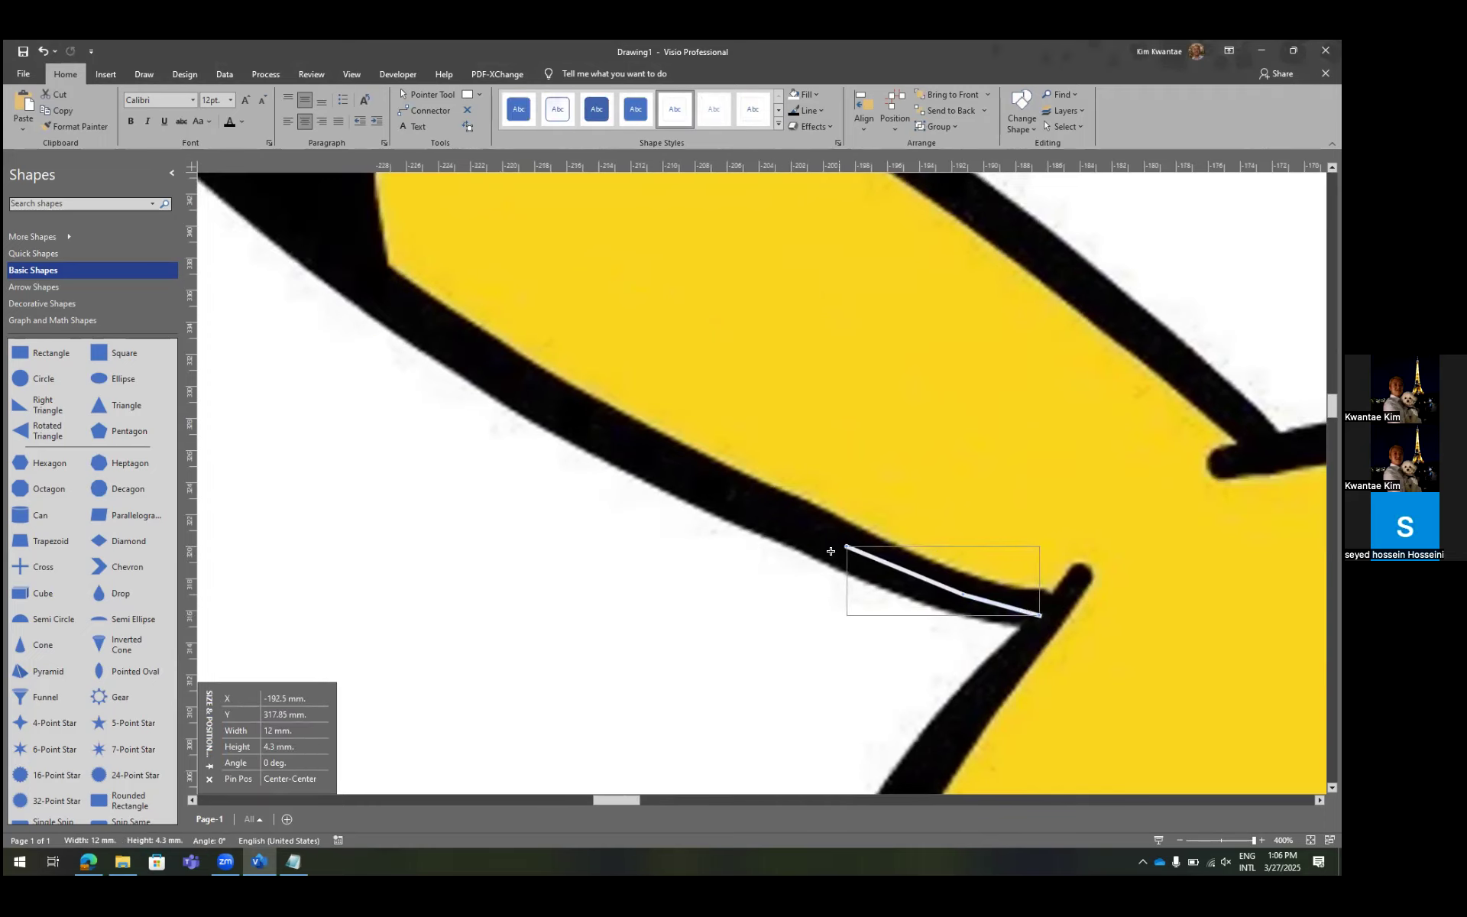
{"action": "left_click_drag", "start_coordinate": [847, 546], "coordinate": [662, 466]}
{"action": "scroll", "coordinate": [680, 484], "scroll_direction": "up", "scroll_amount": 2}
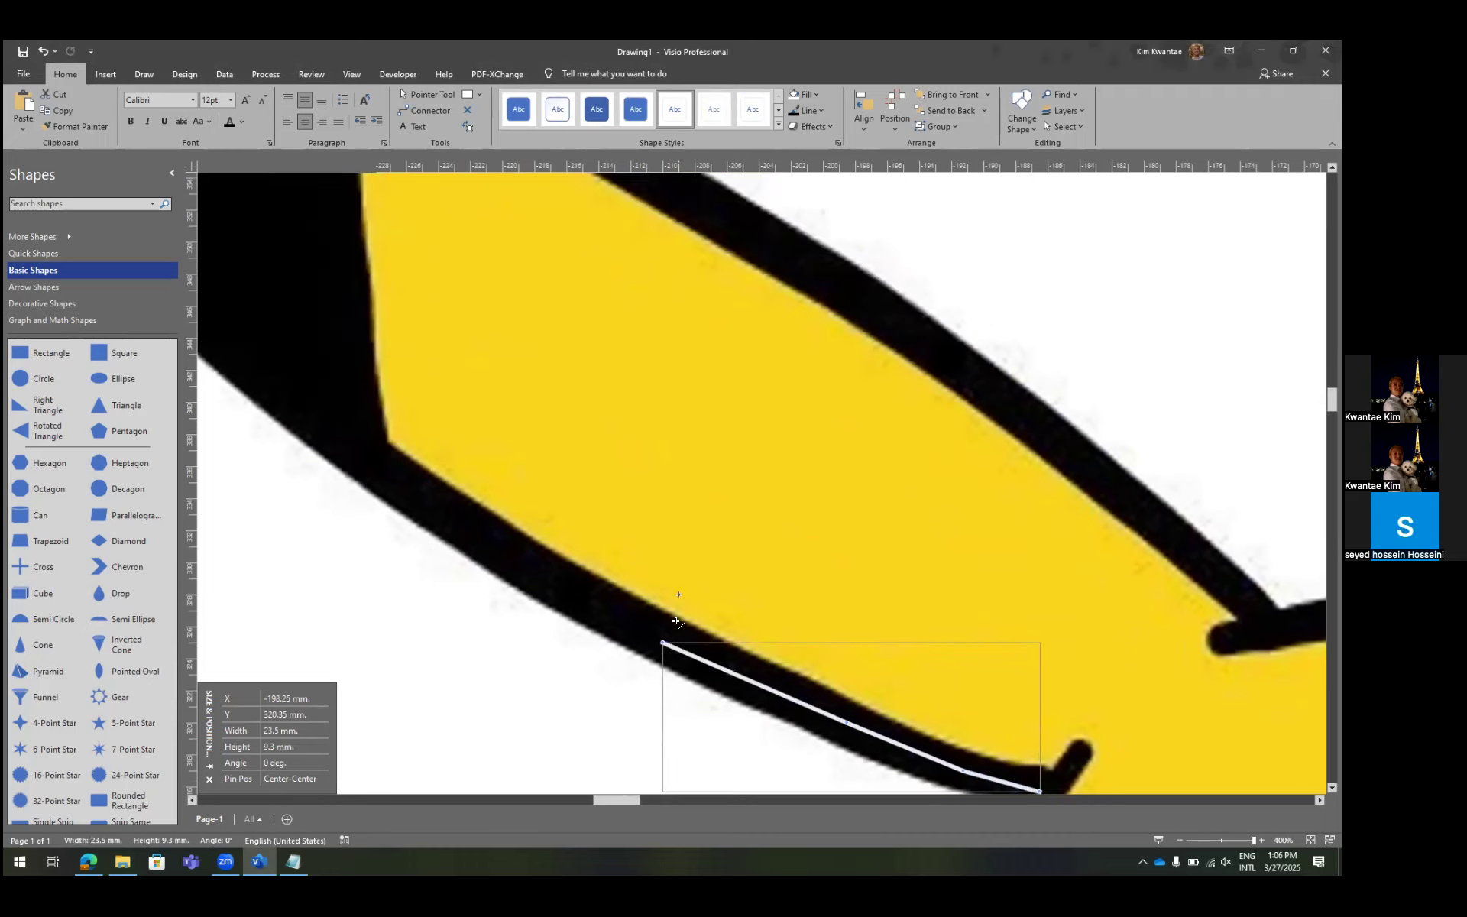
{"action": "left_click_drag", "start_coordinate": [663, 644], "coordinate": [491, 547]}
{"action": "scroll", "coordinate": [491, 547], "scroll_direction": "left", "scroll_amount": 2}
{"action": "scroll", "coordinate": [491, 547], "scroll_direction": "up", "scroll_amount": 2}
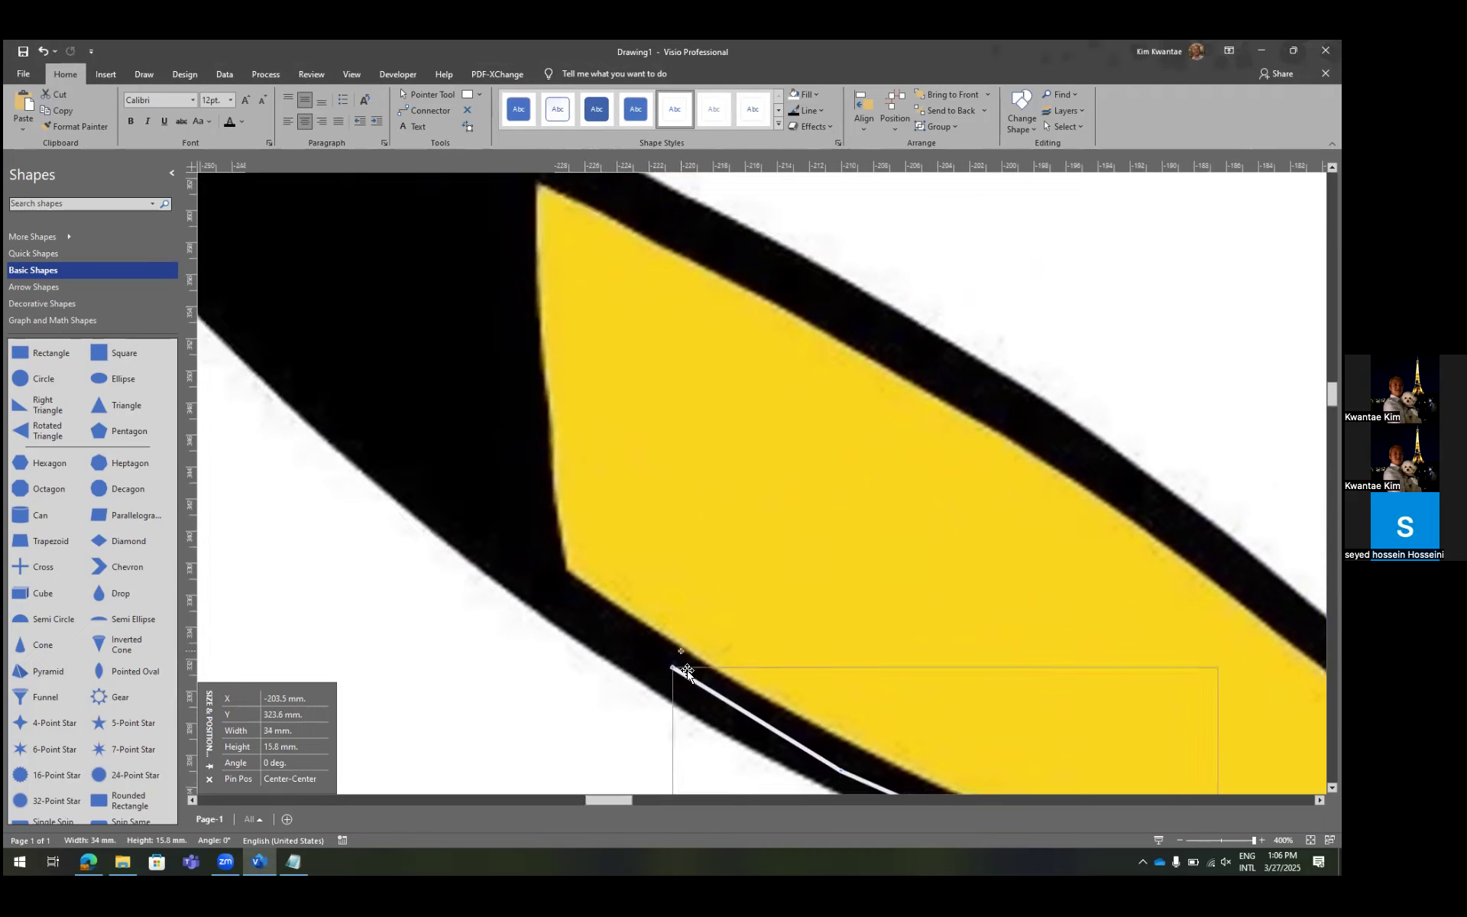
Continue the outline around the ear's yellow area beside the black tip and onto the upper edge, reaching about 43.5 by 47.7 mm.
{"action": "left_click_drag", "start_coordinate": [673, 674], "coordinate": [536, 586]}
{"action": "mouse_move", "coordinate": [536, 586]}
{"action": "left_mouse_down"}
{"action": "mouse_move", "coordinate": [511, 423]}
{"action": "mouse_move", "coordinate": [521, 370]}
{"action": "left_mouse_up"}
{"action": "left_click_drag", "start_coordinate": [521, 369], "coordinate": [521, 274]}
{"action": "scroll", "coordinate": [550, 382], "scroll_direction": "up", "scroll_amount": 3}
{"action": "mouse_move", "coordinate": [526, 453]}
{"action": "left_mouse_down"}
{"action": "mouse_move", "coordinate": [520, 356]}
{"action": "mouse_move", "coordinate": [534, 337]}
{"action": "mouse_move", "coordinate": [674, 404]}
{"action": "left_mouse_up"}
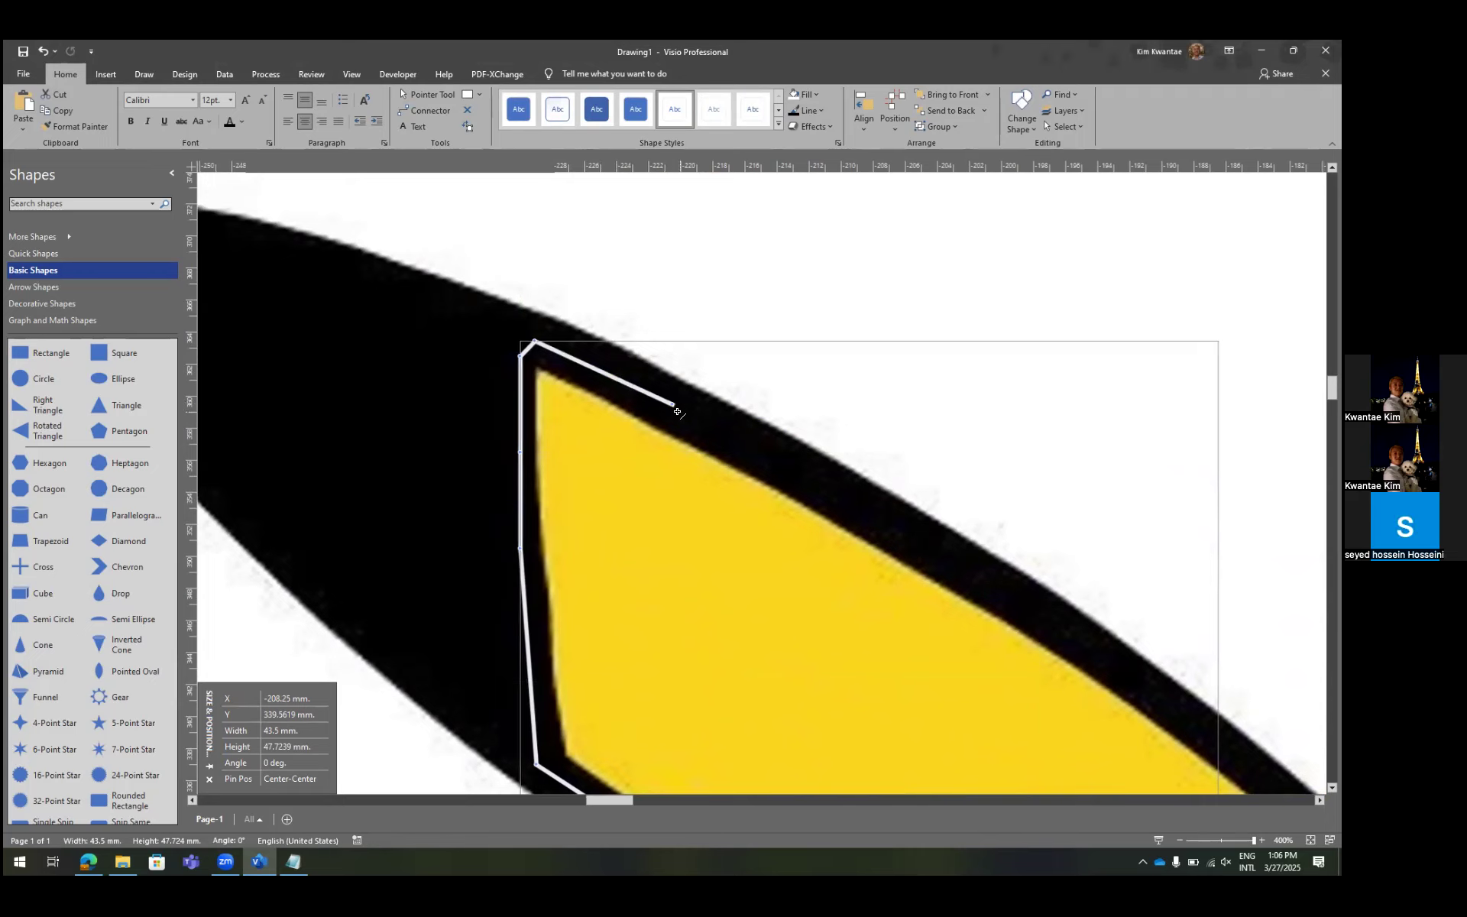
Extend the outline with connected segments down the left ear's upper edge, making it about 49.5 mm wide.
{"action": "scroll", "coordinate": [701, 404], "scroll_direction": "right", "scroll_amount": 3}
{"action": "scroll", "coordinate": [705, 403], "scroll_direction": "down", "scroll_amount": 3}
{"action": "mouse_move", "coordinate": [406, 270]}
{"action": "left_mouse_down"}
{"action": "mouse_move", "coordinate": [721, 428]}
{"action": "mouse_move", "coordinate": [727, 455]}
{"action": "left_mouse_up"}
{"action": "scroll", "coordinate": [828, 413], "scroll_direction": "right", "scroll_amount": 3}
{"action": "scroll", "coordinate": [459, 397], "scroll_direction": "down", "scroll_amount": 1}
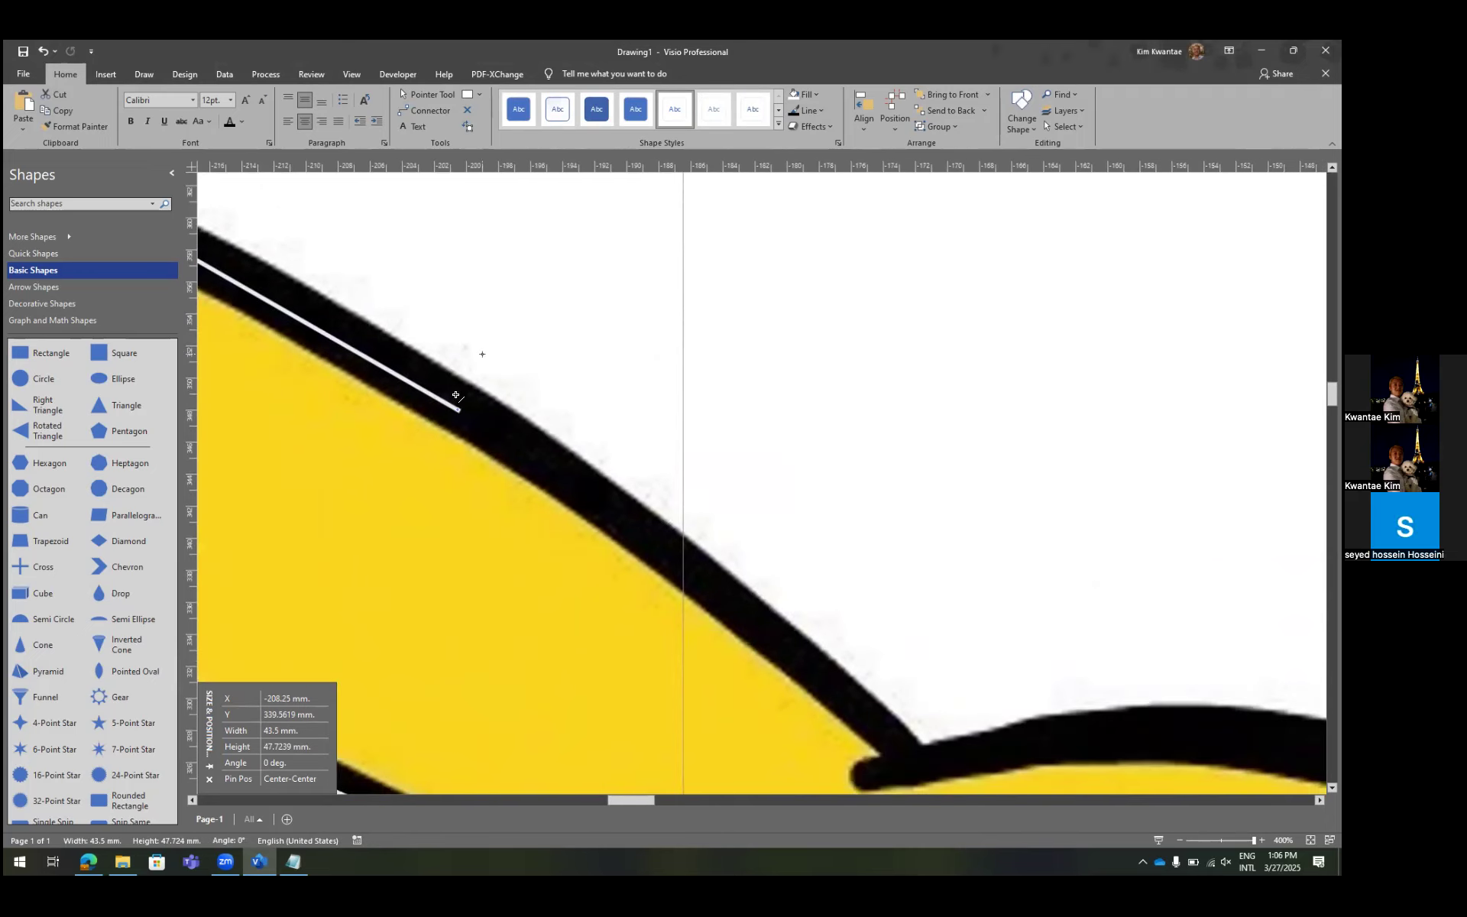
{"action": "mouse_move", "coordinate": [458, 407]}
{"action": "left_mouse_down"}
{"action": "mouse_move", "coordinate": [678, 563]}
{"action": "mouse_move", "coordinate": [606, 524]}
{"action": "mouse_move", "coordinate": [617, 516]}
{"action": "left_mouse_up"}
{"action": "left_click_drag", "start_coordinate": [619, 516], "coordinate": [778, 634]}
{"action": "scroll", "coordinate": [822, 512], "scroll_direction": "down", "scroll_amount": 5}
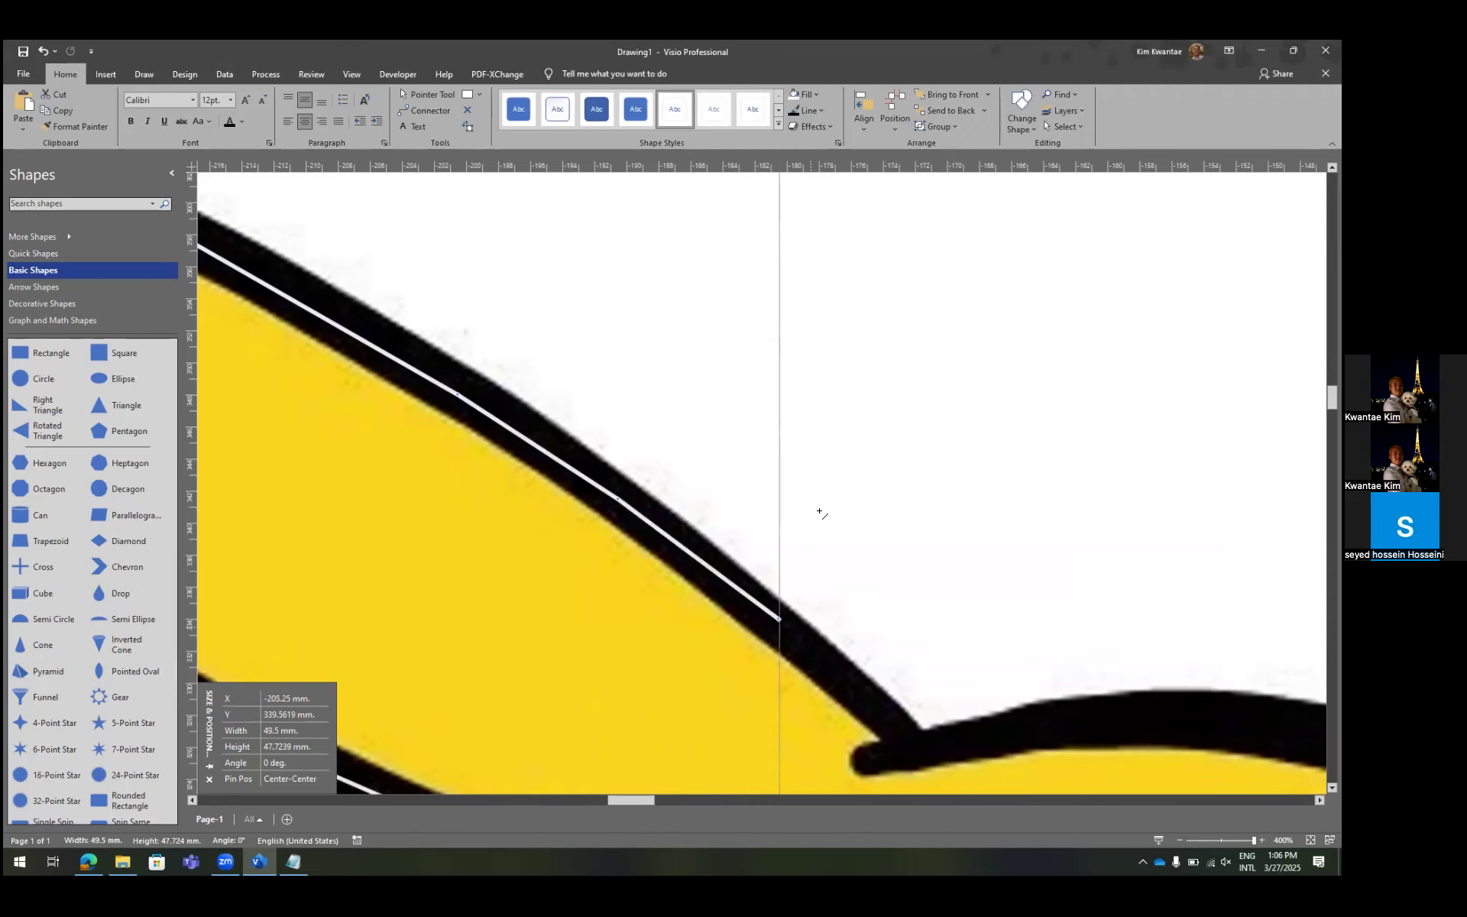
Trace into the crease where the left ear meets the head and onto the head's top edge, widening the outline to about 72.5 mm.
{"action": "mouse_move", "coordinate": [865, 496]}
{"action": "left_mouse_down"}
{"action": "mouse_move", "coordinate": [906, 543]}
{"action": "mouse_move", "coordinate": [868, 555]}
{"action": "left_mouse_up"}
{"action": "left_click_drag", "start_coordinate": [867, 554], "coordinate": [1148, 508]}
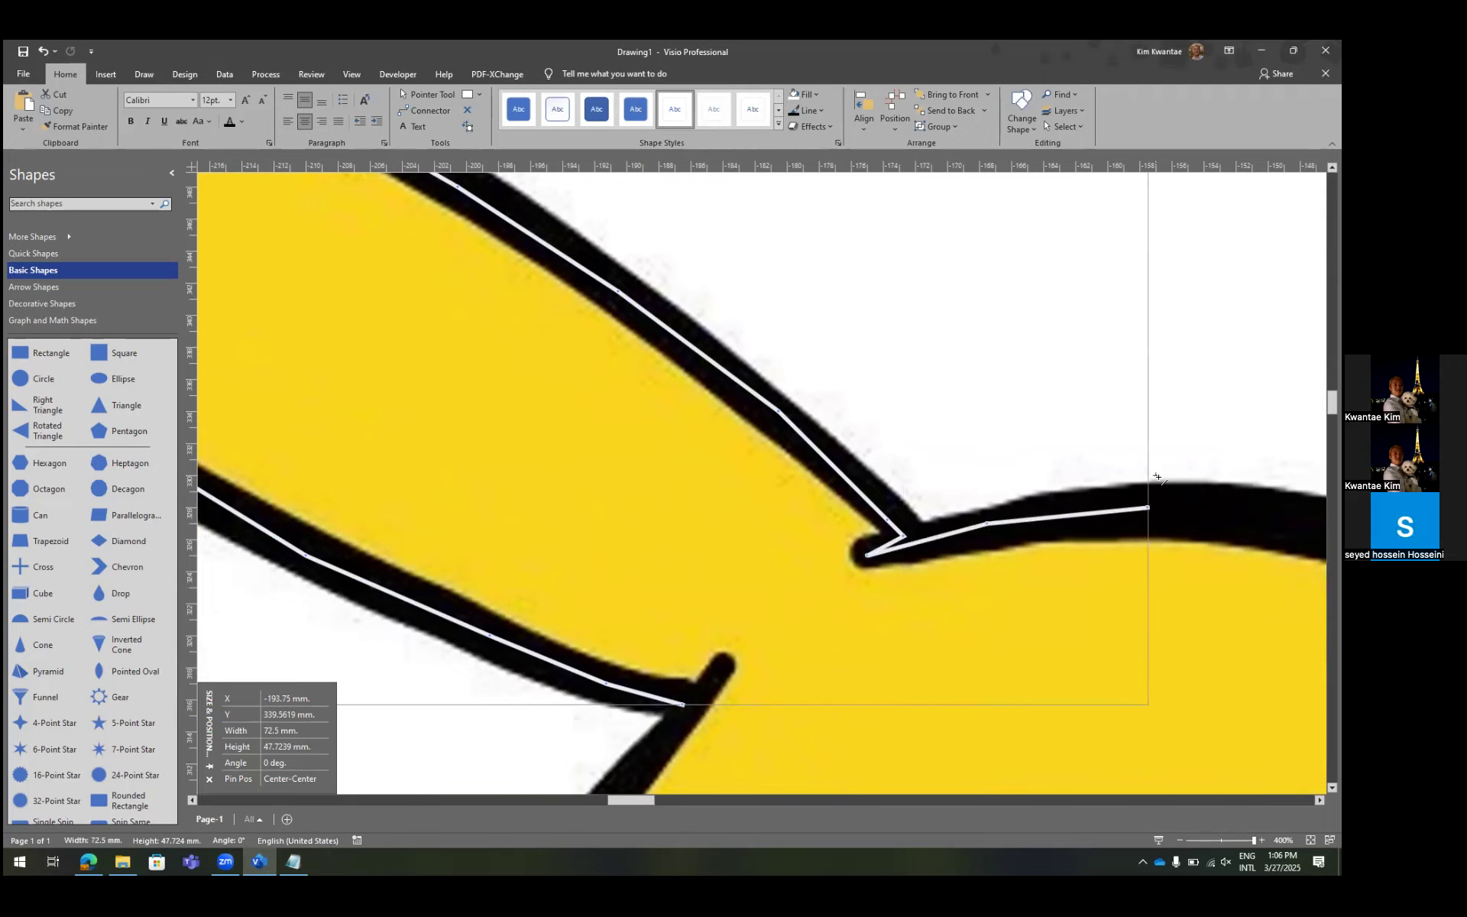
{"action": "scroll", "coordinate": [1155, 481], "scroll_direction": "right", "scroll_amount": 5}
{"action": "scroll", "coordinate": [633, 516], "scroll_direction": "down", "scroll_amount": 1}
{"action": "scroll", "coordinate": [669, 445], "scroll_direction": "down", "scroll_amount": 1}
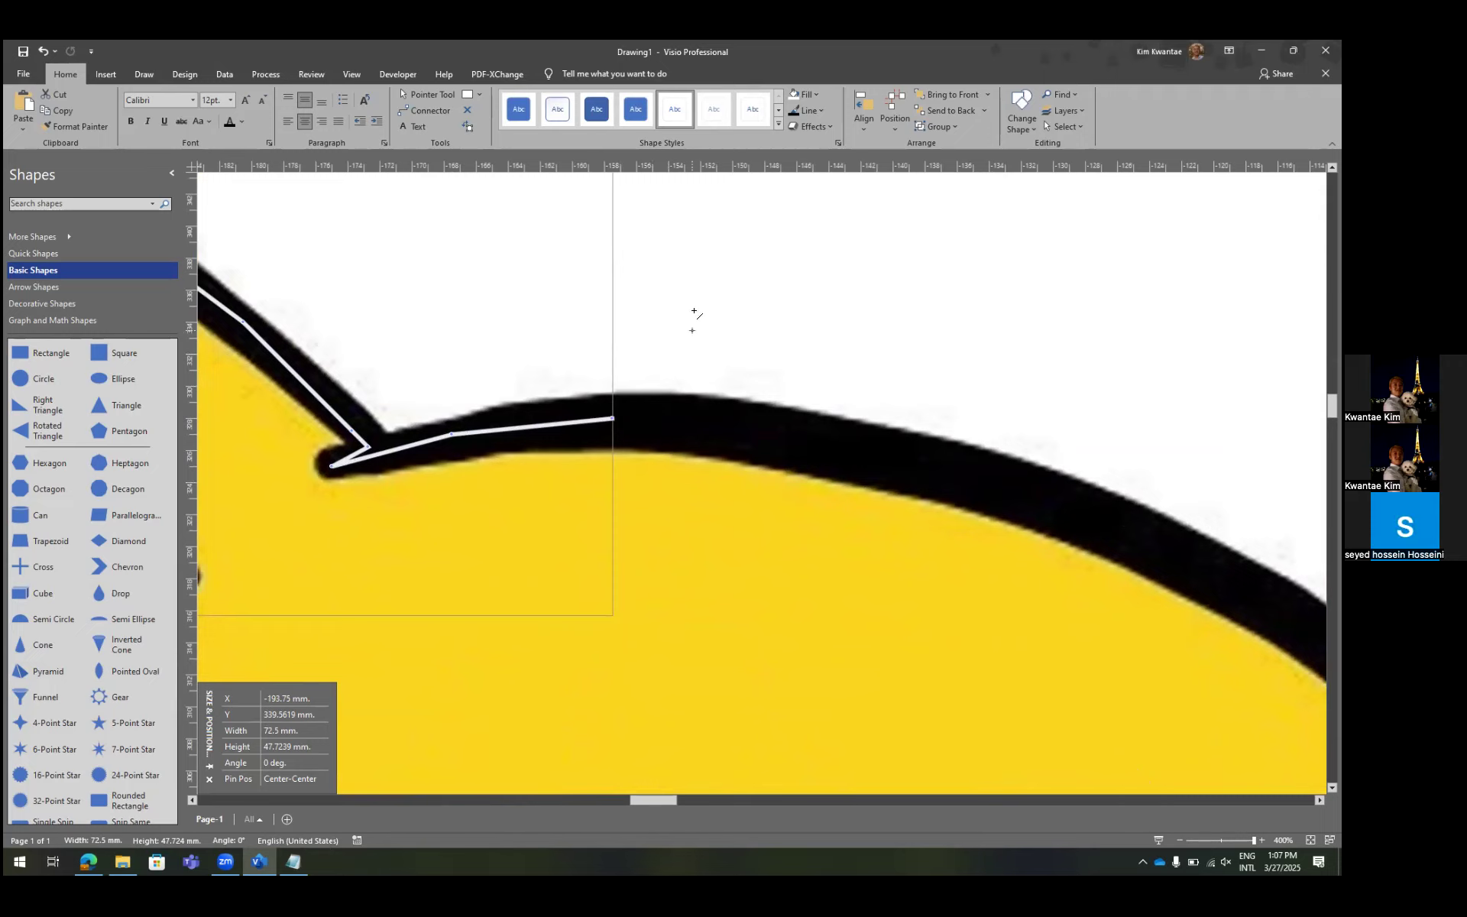
{"action": "left_click", "coordinate": [820, 282]}
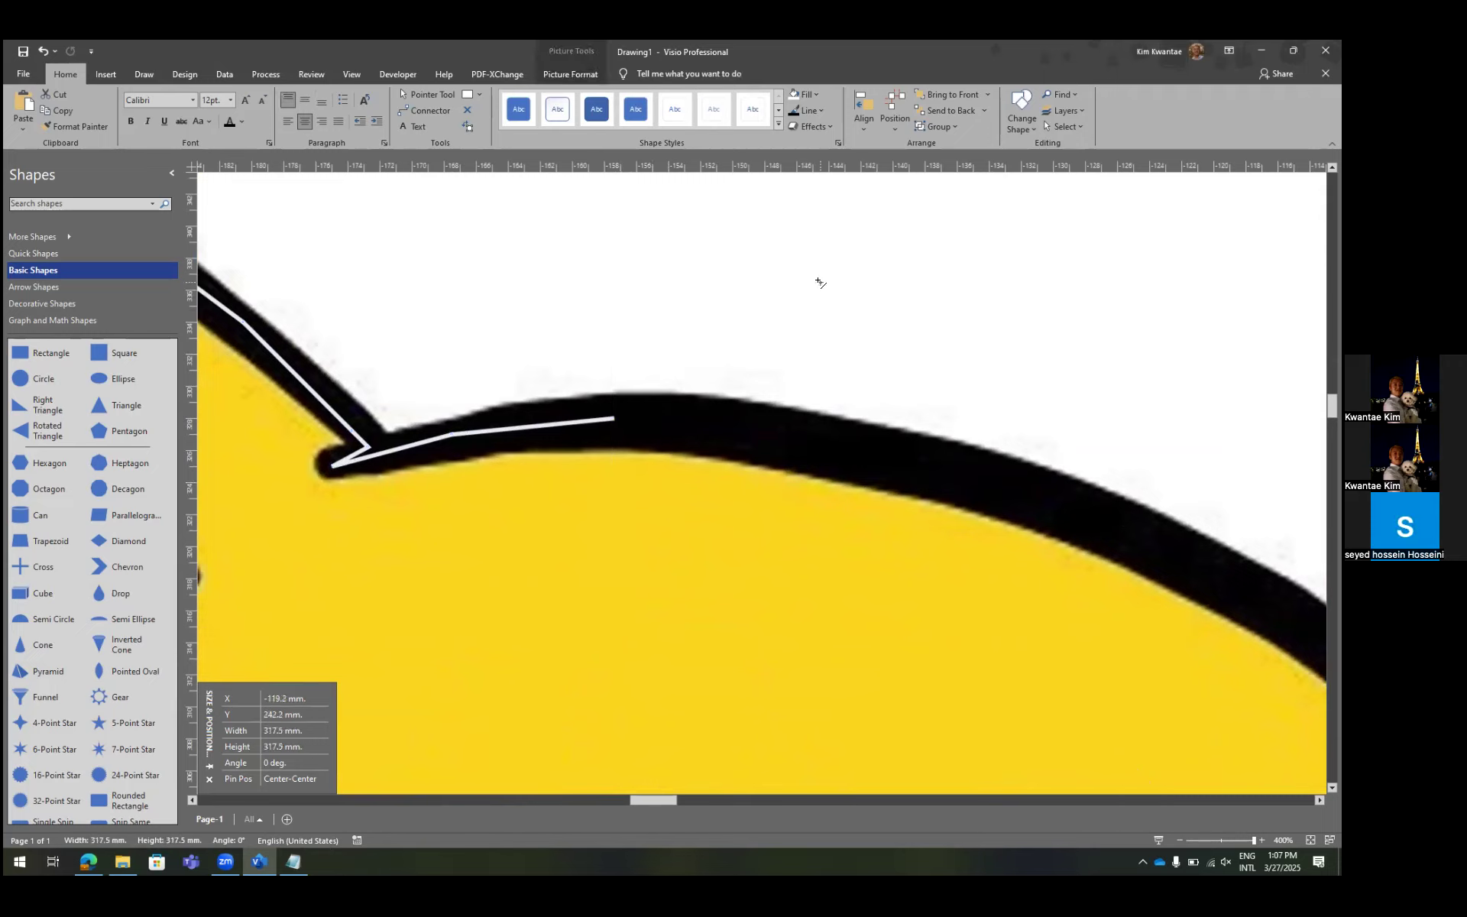
{"action": "left_click_drag", "start_coordinate": [676, 333], "coordinate": [927, 264]}
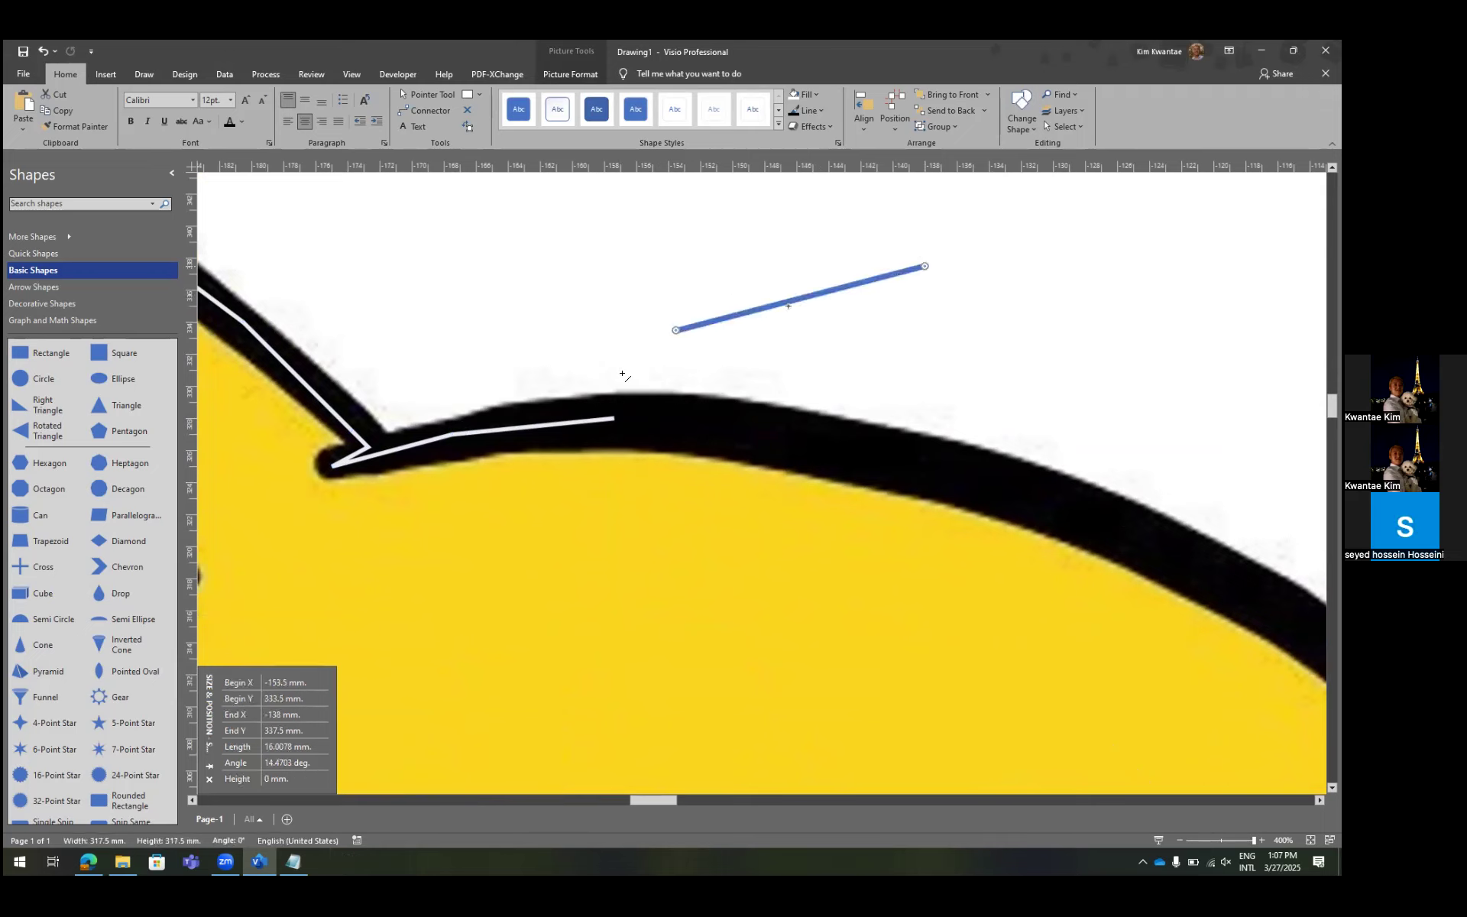
{"action": "key", "text": "ctrl+z"}
{"action": "left_click_drag", "start_coordinate": [611, 418], "coordinate": [804, 434]}
{"action": "key", "text": "Escape"}
{"action": "left_click", "coordinate": [556, 423]}
{"action": "left_click", "coordinate": [630, 420]}
{"action": "key", "text": "Delete"}
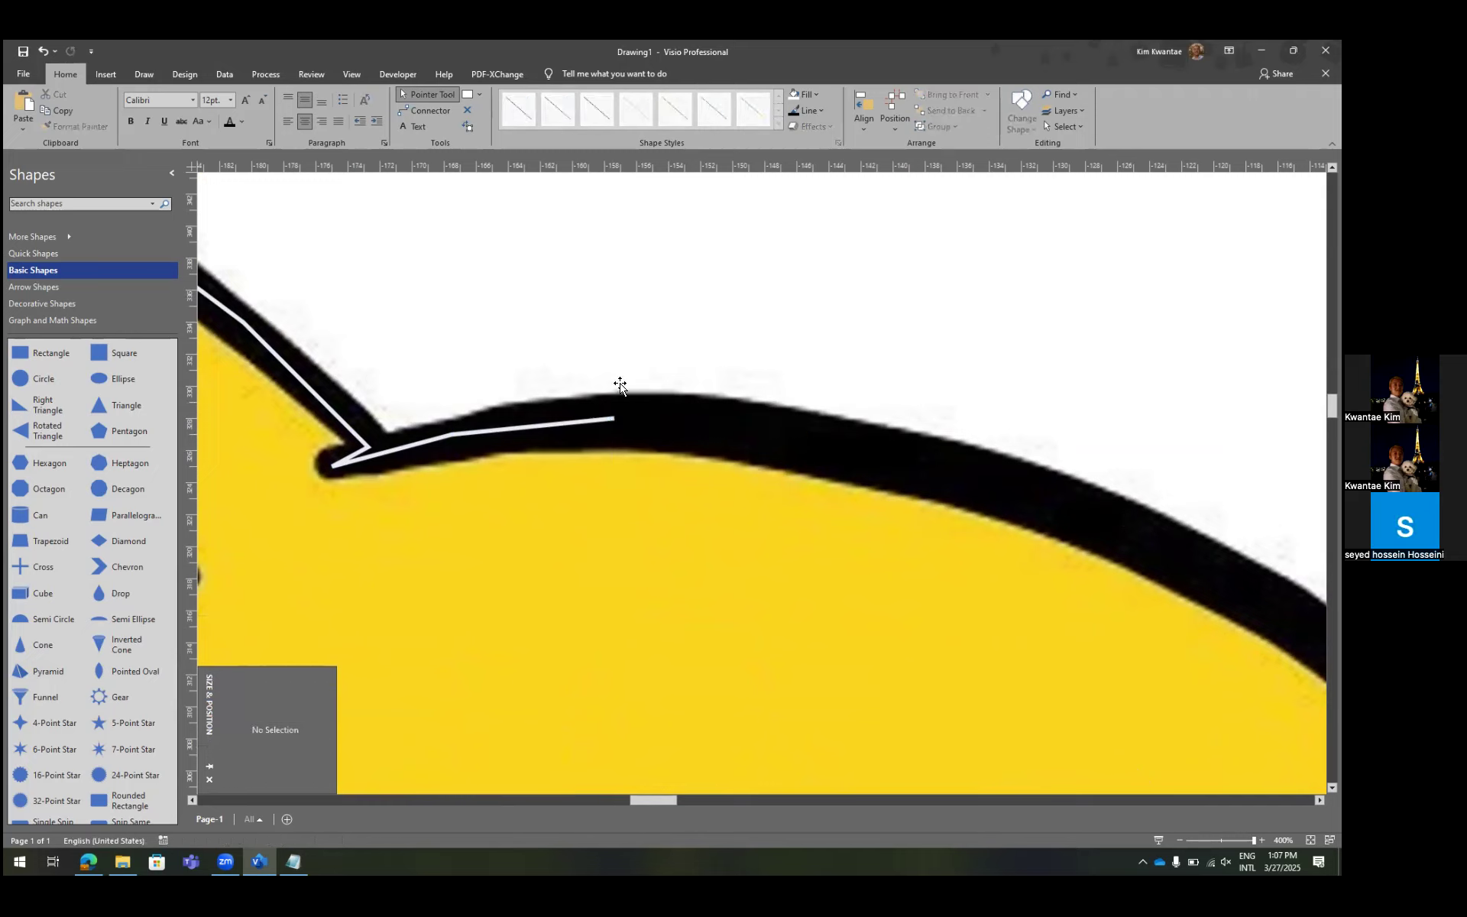
Reselect the outline with the Line tool and continue it along the top of the head, making it about 115 mm wide.
{"action": "key", "text": "ctrl+6"}
{"action": "left_click", "coordinate": [601, 422]}
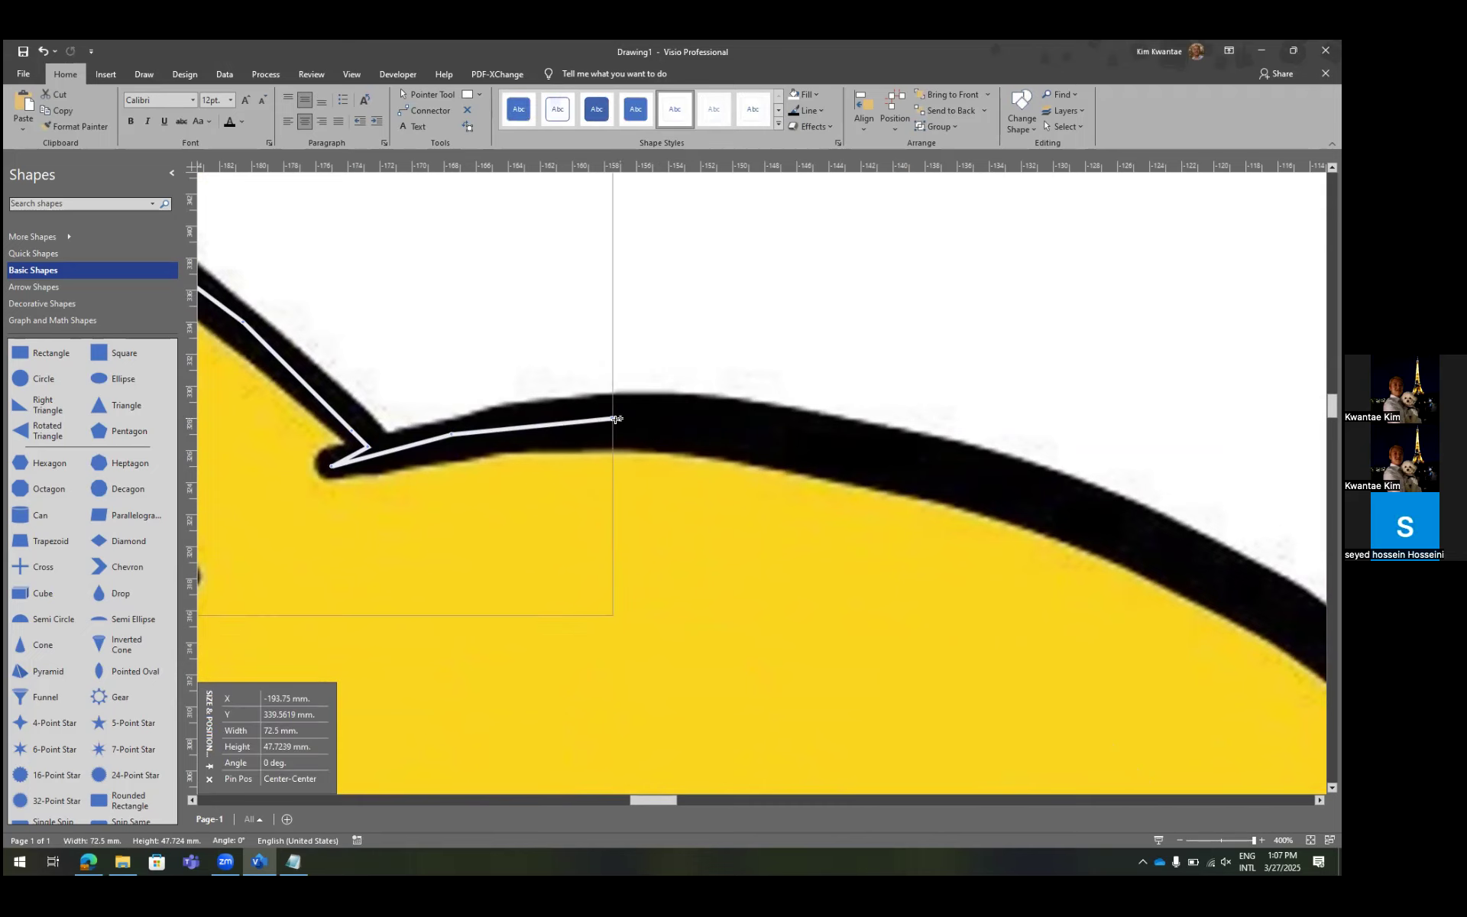
{"action": "left_click_drag", "start_coordinate": [715, 444], "coordinate": [790, 434]}
{"action": "scroll", "coordinate": [787, 403], "scroll_direction": "right", "scroll_amount": 3}
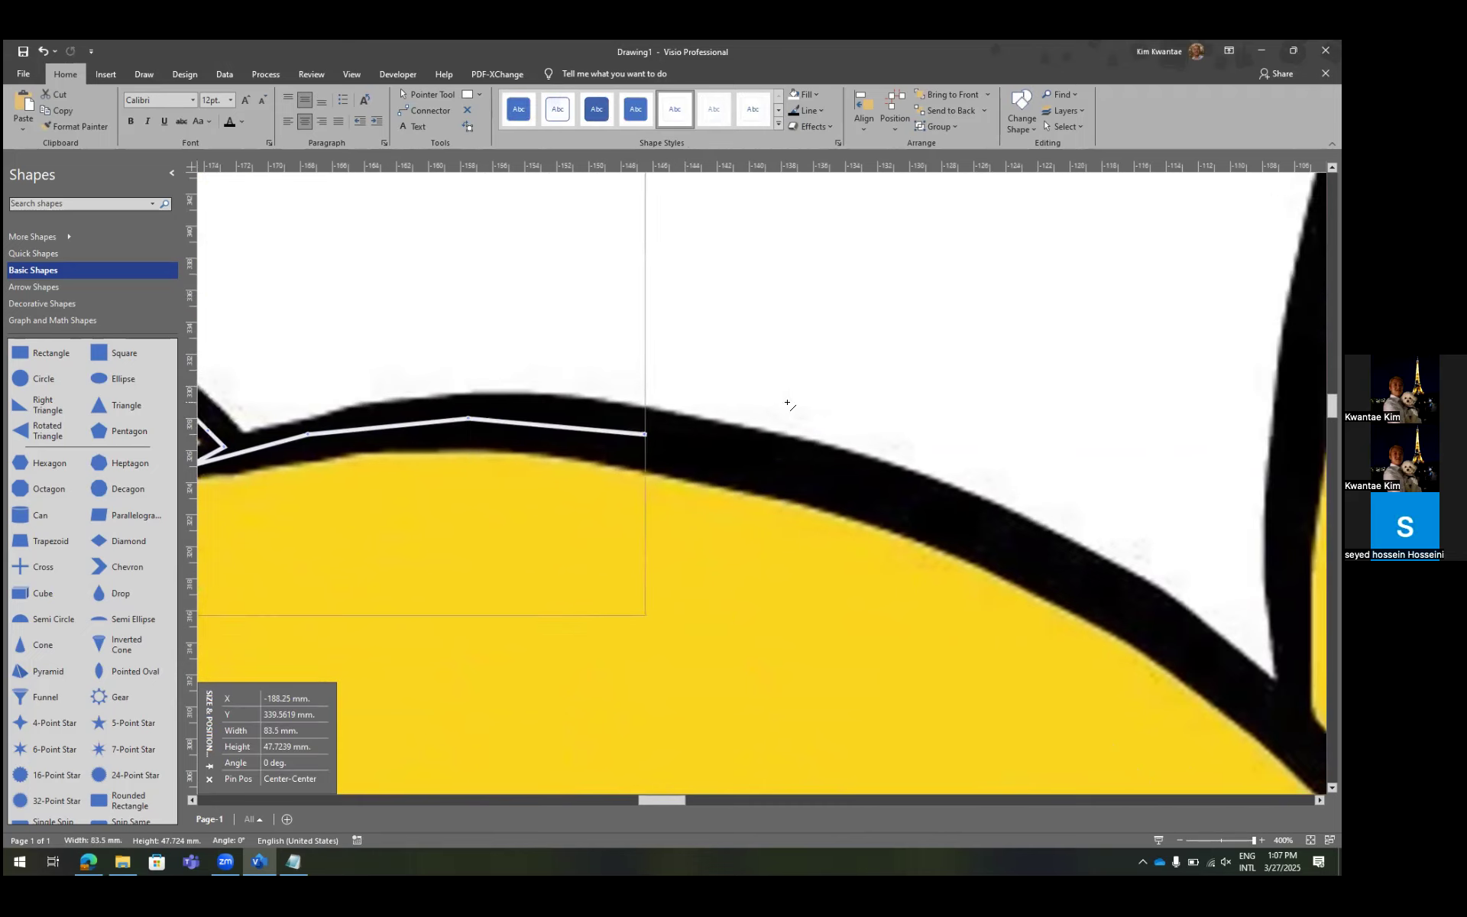
{"action": "scroll", "coordinate": [787, 404], "scroll_direction": "down", "scroll_amount": 2}
{"action": "scroll", "coordinate": [582, 328], "scroll_direction": "down", "scroll_amount": 1}
{"action": "mouse_move", "coordinate": [565, 256]}
{"action": "left_mouse_down"}
{"action": "mouse_move", "coordinate": [622, 285]}
{"action": "mouse_move", "coordinate": [766, 304]}
{"action": "mouse_move", "coordinate": [1071, 440]}
{"action": "left_mouse_up"}
{"action": "scroll", "coordinate": [1073, 417], "scroll_direction": "right", "scroll_amount": 3}
{"action": "scroll", "coordinate": [1067, 412], "scroll_direction": "down", "scroll_amount": 3}
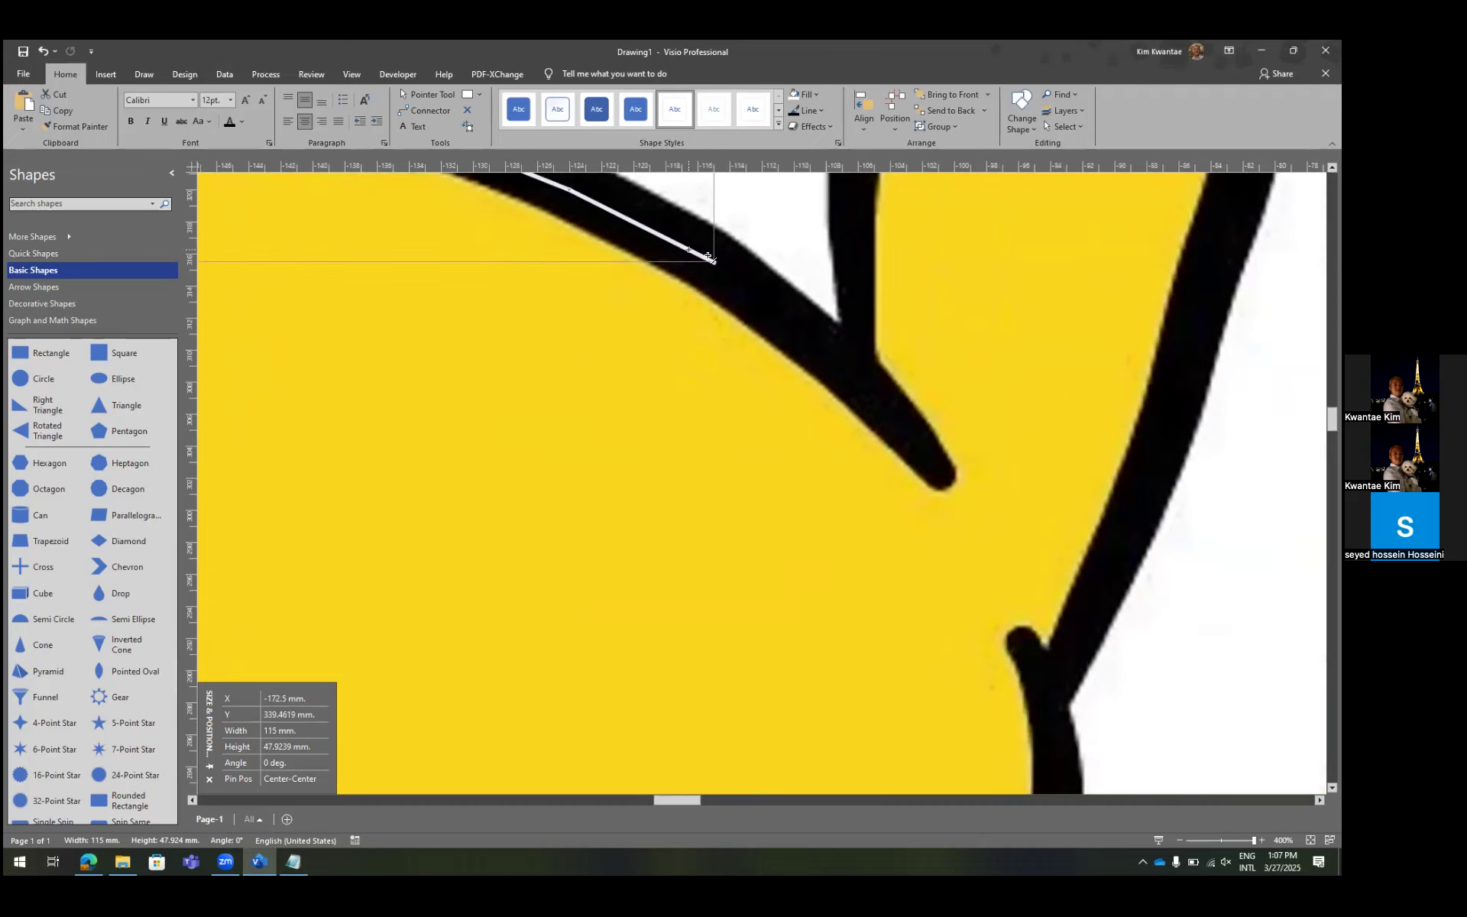
Trace to the end of the head line at the right ear, back to the junction and up the ear, reaching about 128.7 by 60.2 mm.
{"action": "left_click_drag", "start_coordinate": [715, 262], "coordinate": [934, 458]}
{"action": "left_click_drag", "start_coordinate": [934, 458], "coordinate": [850, 355]}
{"action": "left_click_drag", "start_coordinate": [849, 354], "coordinate": [849, 215]}
{"action": "scroll", "coordinate": [852, 218], "scroll_direction": "up", "scroll_amount": 3}
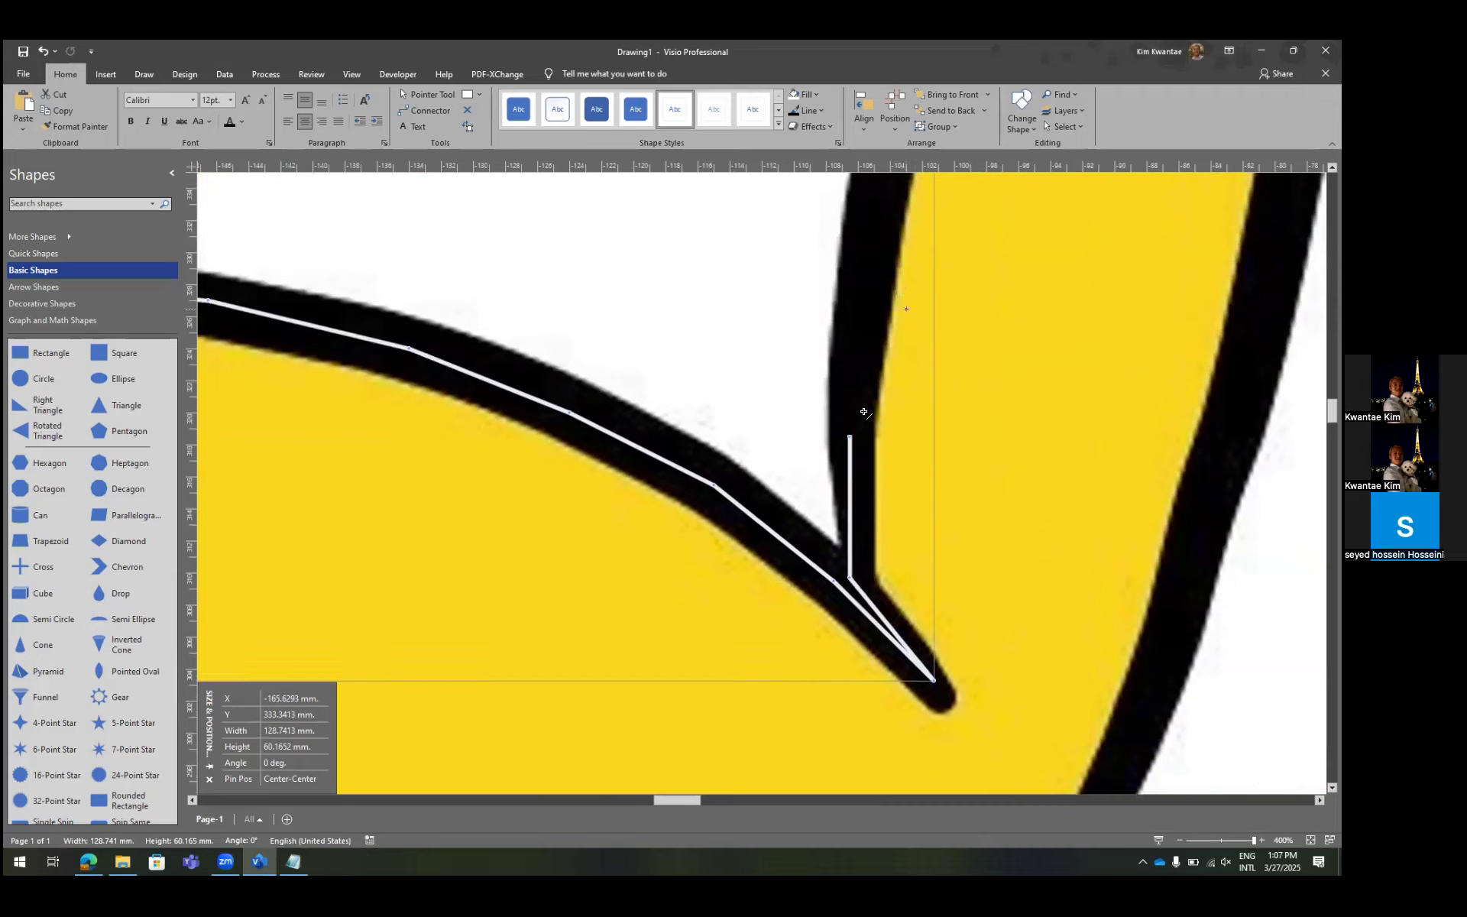
Continue the outline up the right ear's inner edge with connected segments, making it about 129.5 mm wide.
{"action": "left_click_drag", "start_coordinate": [850, 436], "coordinate": [866, 277]}
{"action": "scroll", "coordinate": [966, 351], "scroll_direction": "up", "scroll_amount": 1}
{"action": "scroll", "coordinate": [966, 350], "scroll_direction": "up", "scroll_amount": 3}
{"action": "left_click_drag", "start_coordinate": [867, 543], "coordinate": [906, 336]}
{"action": "scroll", "coordinate": [1011, 399], "scroll_direction": "up", "scroll_amount": 3}
{"action": "scroll", "coordinate": [830, 418], "scroll_direction": "right", "scroll_amount": 3}
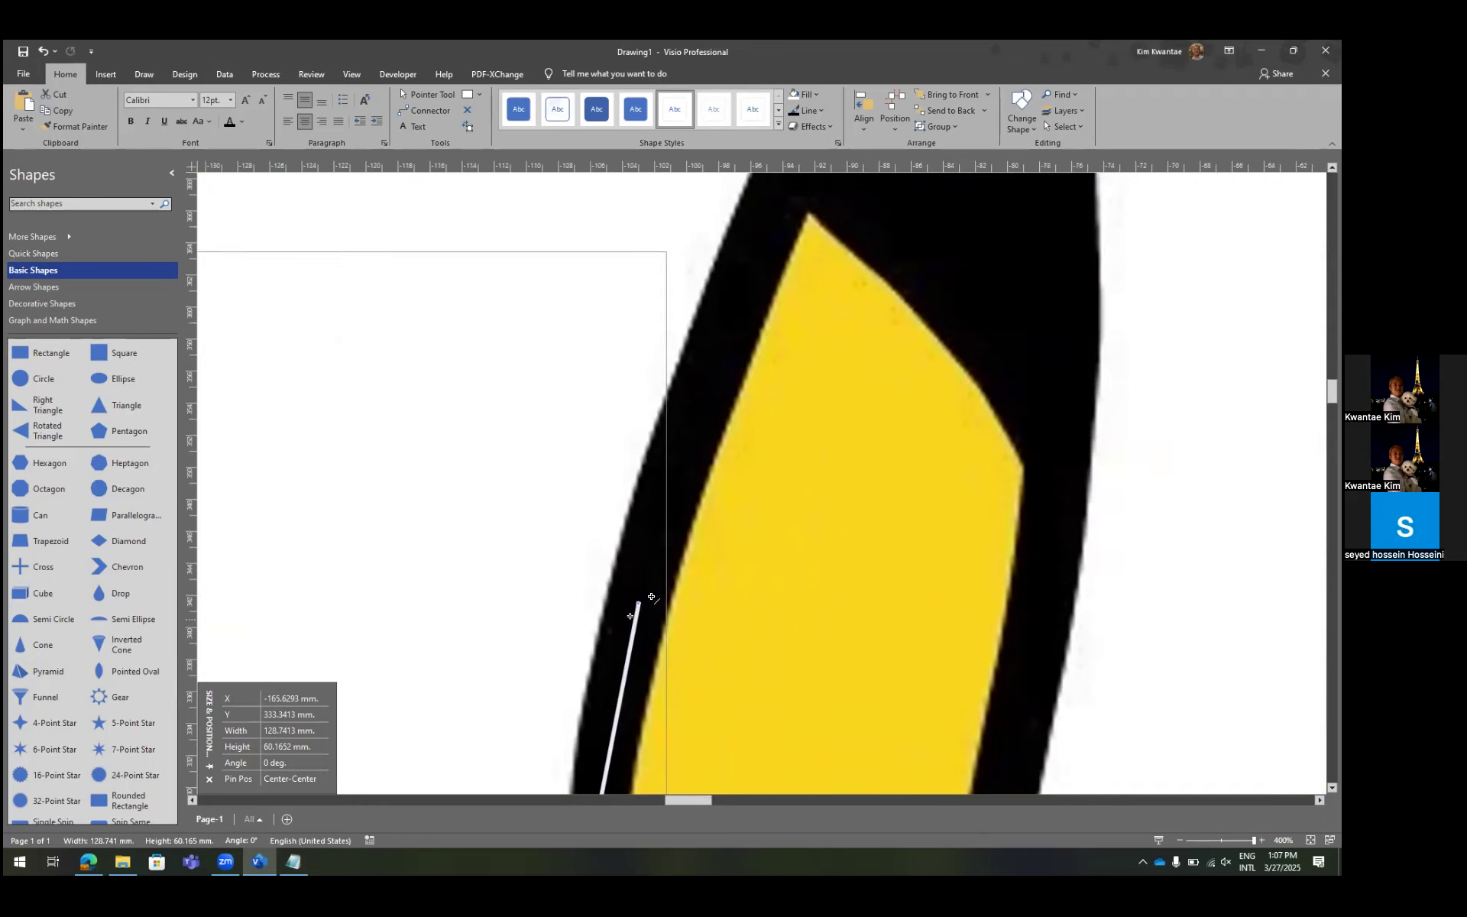
{"action": "left_click_drag", "start_coordinate": [638, 604], "coordinate": [679, 444]}
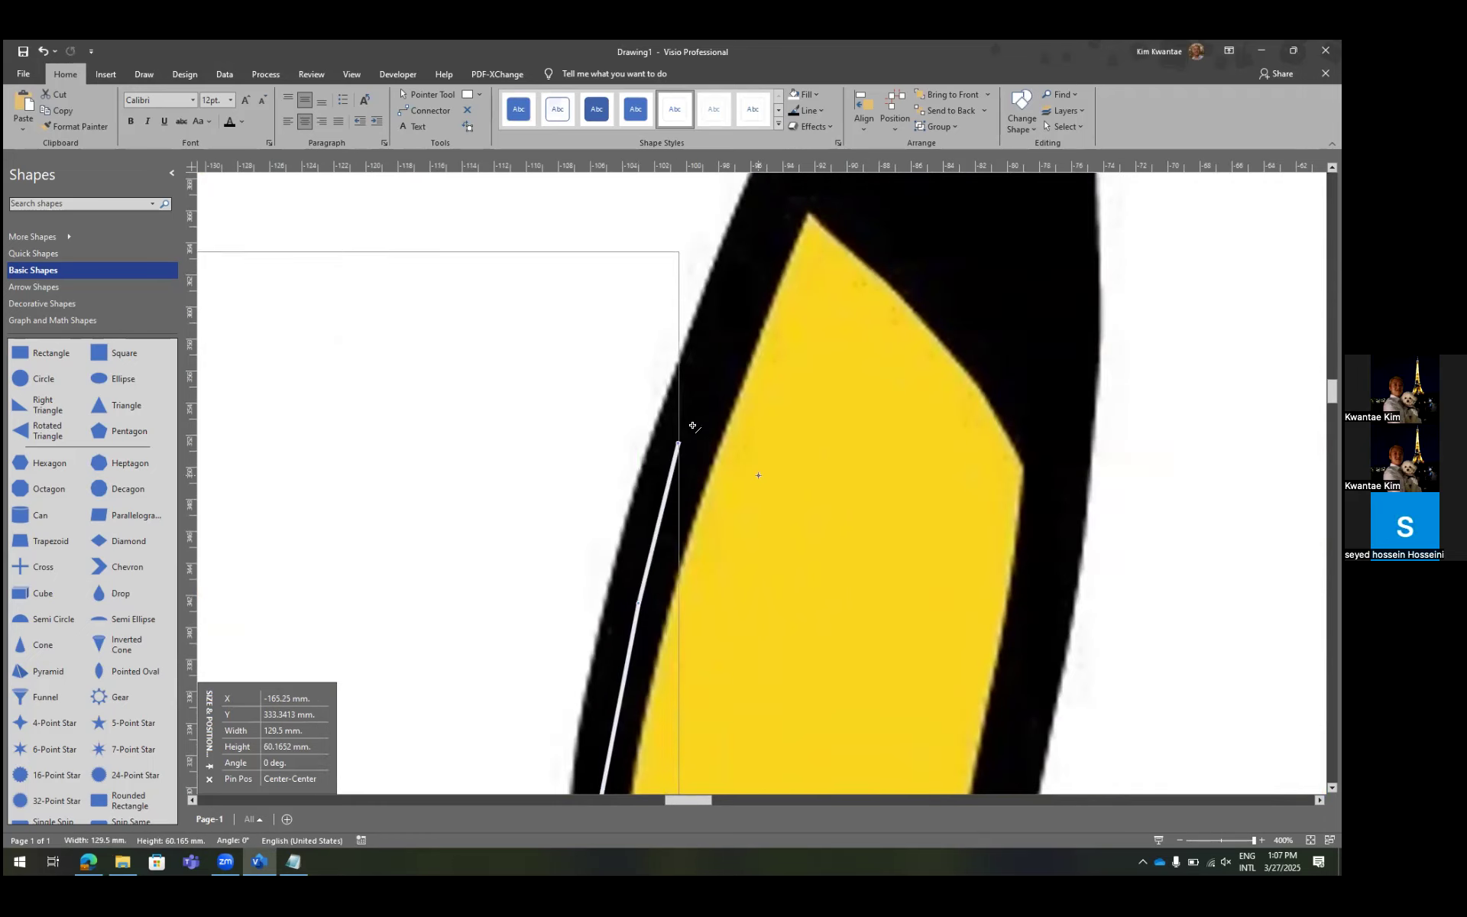
Trace over the top of the right ear's yellow area to its outer corner, widening the outline to about 152.75 mm.
{"action": "scroll", "coordinate": [688, 419], "scroll_direction": "up", "scroll_amount": 2}
{"action": "mouse_move", "coordinate": [681, 579]}
{"action": "left_mouse_down"}
{"action": "mouse_move", "coordinate": [704, 451]}
{"action": "mouse_move", "coordinate": [735, 441]}
{"action": "left_mouse_up"}
{"action": "mouse_move", "coordinate": [735, 440]}
{"action": "left_mouse_down"}
{"action": "mouse_move", "coordinate": [815, 305]}
{"action": "mouse_move", "coordinate": [790, 312]}
{"action": "left_mouse_up"}
{"action": "left_click_drag", "start_coordinate": [791, 312], "coordinate": [816, 312]}
{"action": "left_click_drag", "start_coordinate": [815, 312], "coordinate": [987, 486]}
{"action": "left_click_drag", "start_coordinate": [987, 486], "coordinate": [1051, 593]}
Continue the outline down the upper part of the right ear's outer edge with connected segments.
{"action": "scroll", "coordinate": [1054, 592], "scroll_direction": "down", "scroll_amount": 3}
{"action": "scroll", "coordinate": [1056, 419], "scroll_direction": "down", "scroll_amount": 1}
{"action": "left_click_drag", "start_coordinate": [1056, 450], "coordinate": [1039, 531]}
{"action": "scroll", "coordinate": [1051, 482], "scroll_direction": "down", "scroll_amount": 4}
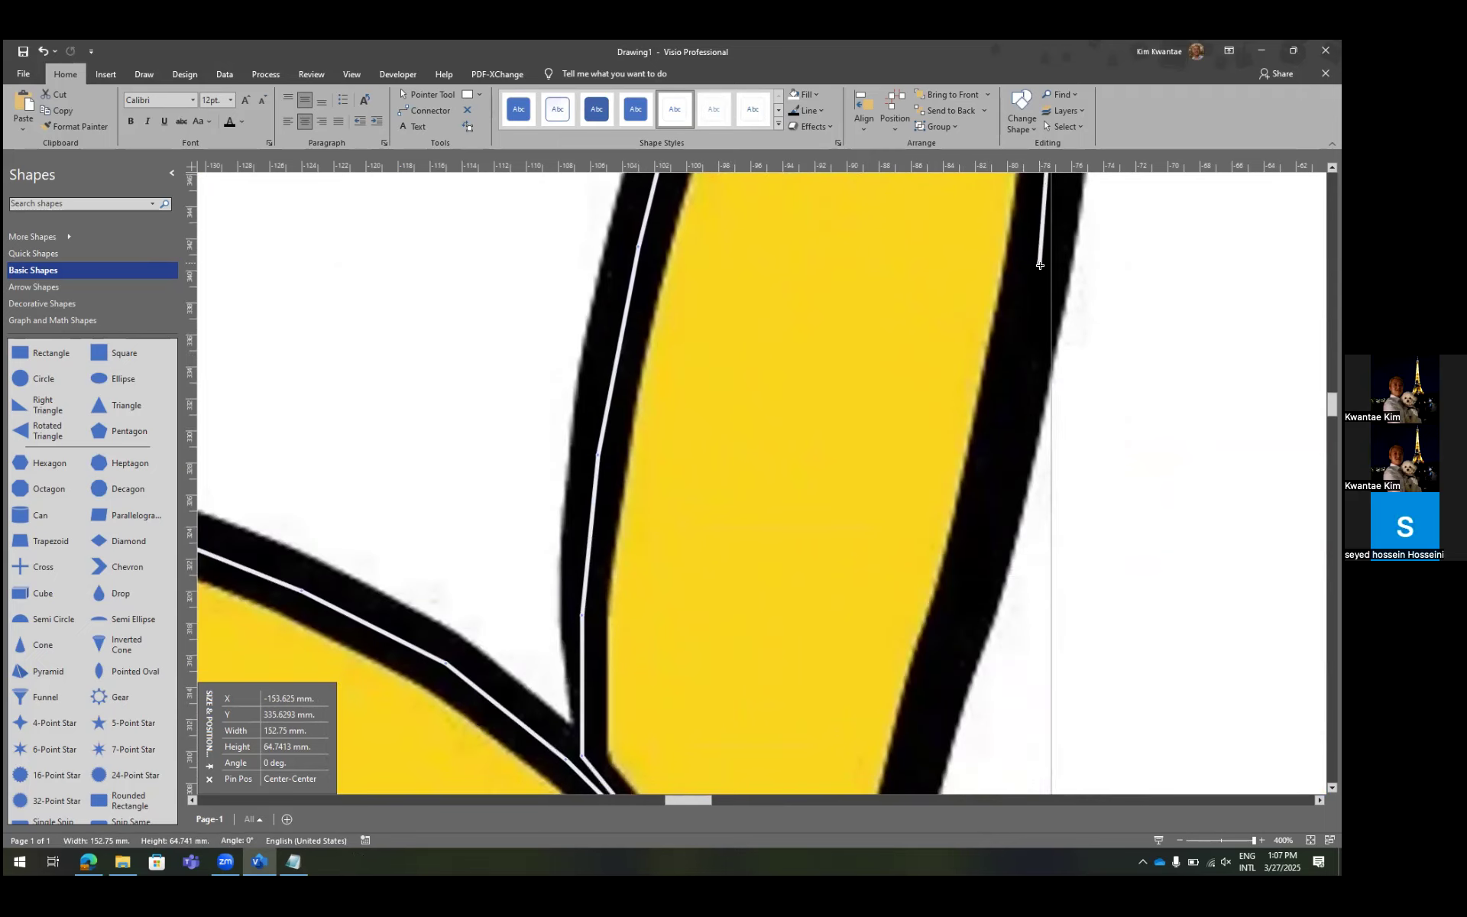
{"action": "left_click", "coordinate": [1005, 443]}
{"action": "scroll", "coordinate": [1005, 443], "scroll_direction": "down", "scroll_amount": 3}
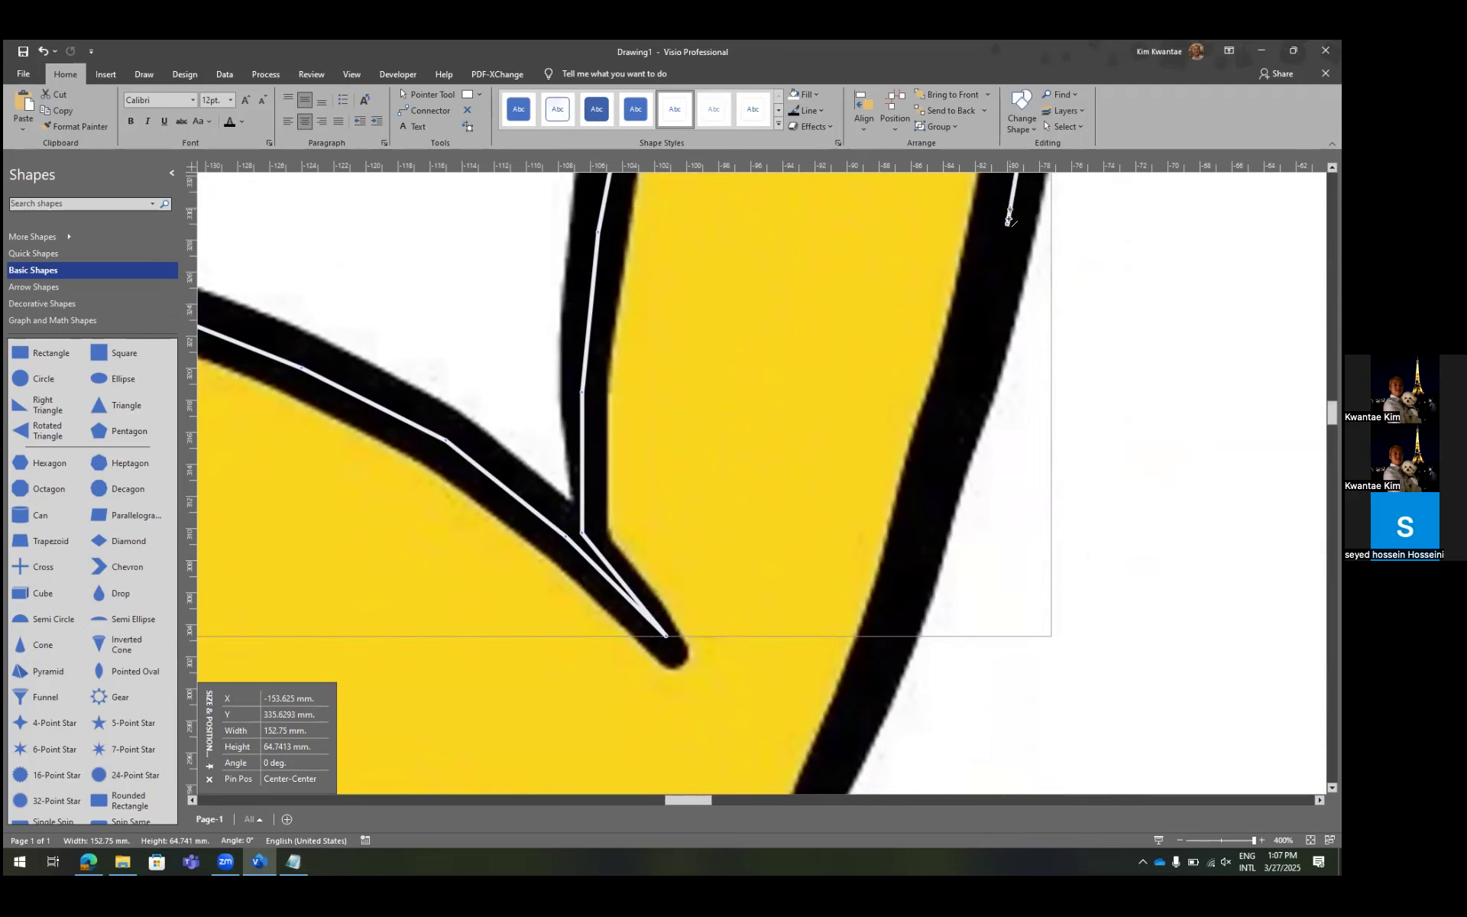
{"action": "left_click", "coordinate": [960, 392]}
Undo the latest segments and retrace the right ear's lower outer edge, making the outline about 70 mm high.
{"action": "scroll", "coordinate": [959, 392], "scroll_direction": "down", "scroll_amount": 2}
{"action": "left_click_drag", "start_coordinate": [959, 260], "coordinate": [923, 388]}
{"action": "key", "text": "ctrl+z"}
{"action": "key", "text": "ctrl+z"}
{"action": "scroll", "coordinate": [925, 382], "scroll_direction": "down", "scroll_amount": 4}
{"action": "left_click_drag", "start_coordinate": [852, 444], "coordinate": [854, 453]}
{"action": "scroll", "coordinate": [855, 453], "scroll_direction": "down", "scroll_amount": 5}
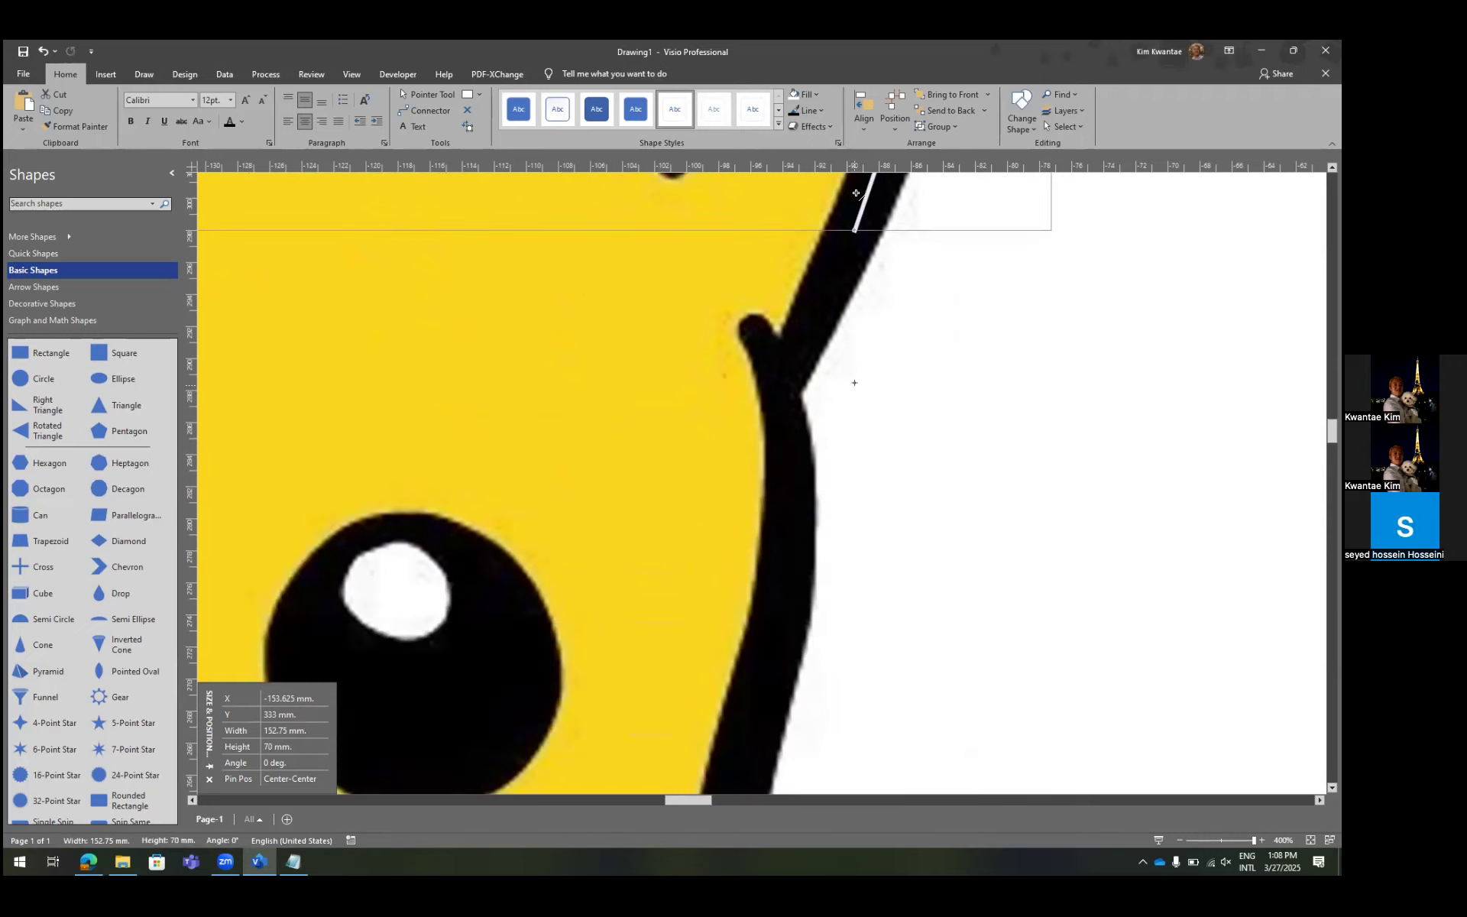
Trace the junction of the right ear and head, including its short crease, and start down the face, making the outline about 85.3 mm high.
{"action": "left_click_drag", "start_coordinate": [853, 231], "coordinate": [791, 367]}
{"action": "left_click_drag", "start_coordinate": [791, 366], "coordinate": [759, 334]}
{"action": "left_click_drag", "start_coordinate": [759, 334], "coordinate": [783, 407]}
{"action": "left_click_drag", "start_coordinate": [791, 473], "coordinate": [790, 474]}
Continue the outline down the side of the face past the eye, making it about 128.5 mm high.
{"action": "scroll", "coordinate": [795, 382], "scroll_direction": "down", "scroll_amount": 4}
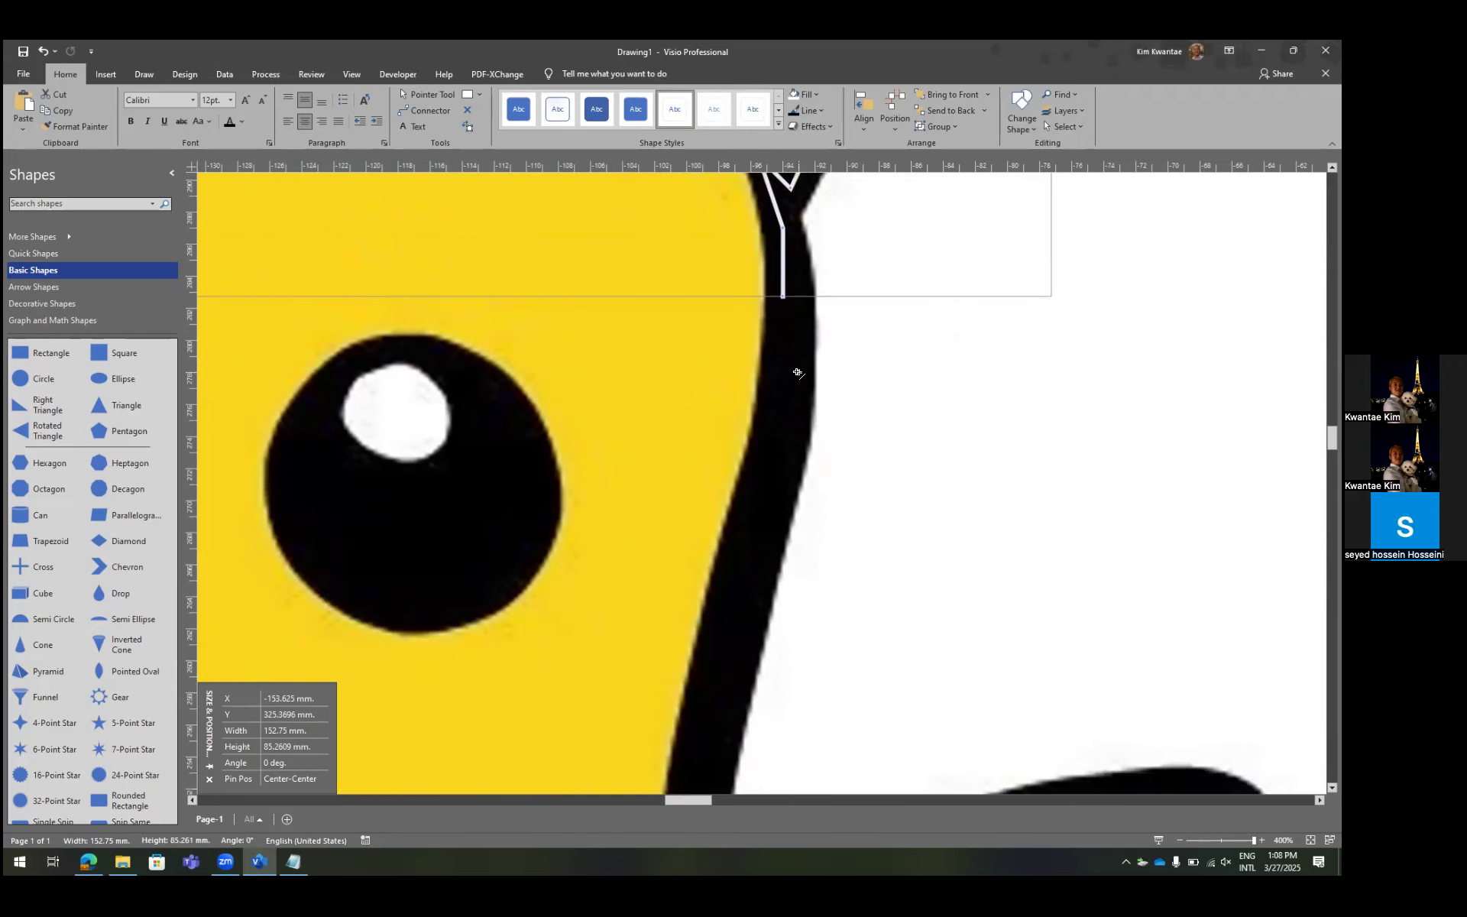
{"action": "left_click_drag", "start_coordinate": [783, 286], "coordinate": [757, 517]}
{"action": "scroll", "coordinate": [756, 516], "scroll_direction": "down", "scroll_amount": 7}
{"action": "mouse_move", "coordinate": [758, 204]}
{"action": "left_mouse_down"}
{"action": "mouse_move", "coordinate": [736, 328]}
{"action": "mouse_move", "coordinate": [702, 311]}
{"action": "mouse_move", "coordinate": [678, 495]}
{"action": "left_mouse_up"}
{"action": "scroll", "coordinate": [730, 335], "scroll_direction": "down", "scroll_amount": 3}
{"action": "scroll", "coordinate": [715, 416], "scroll_direction": "down", "scroll_amount": 4}
{"action": "left_click_drag", "start_coordinate": [678, 317], "coordinate": [663, 366]}
Continue the outline down past the red cheek to the tip of the jaw crease, making it about 155.3 mm high.
{"action": "scroll", "coordinate": [680, 350], "scroll_direction": "left", "scroll_amount": 3}
{"action": "scroll", "coordinate": [919, 272], "scroll_direction": "down", "scroll_amount": 3}
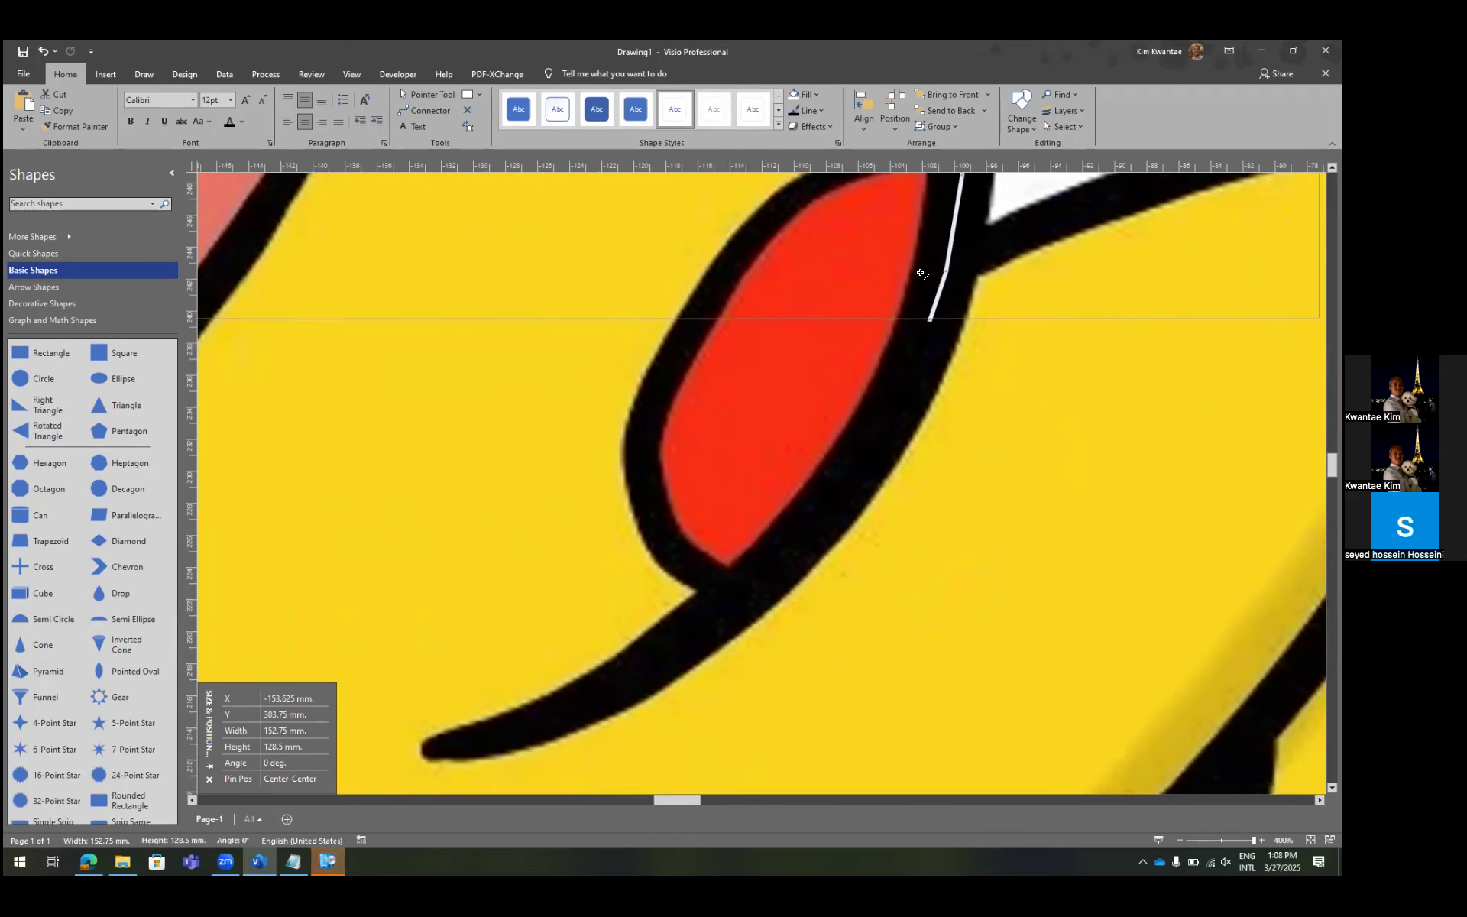
{"action": "mouse_move", "coordinate": [929, 231]}
{"action": "left_mouse_down"}
{"action": "mouse_move", "coordinate": [877, 347]}
{"action": "mouse_move", "coordinate": [695, 549]}
{"action": "left_mouse_up"}
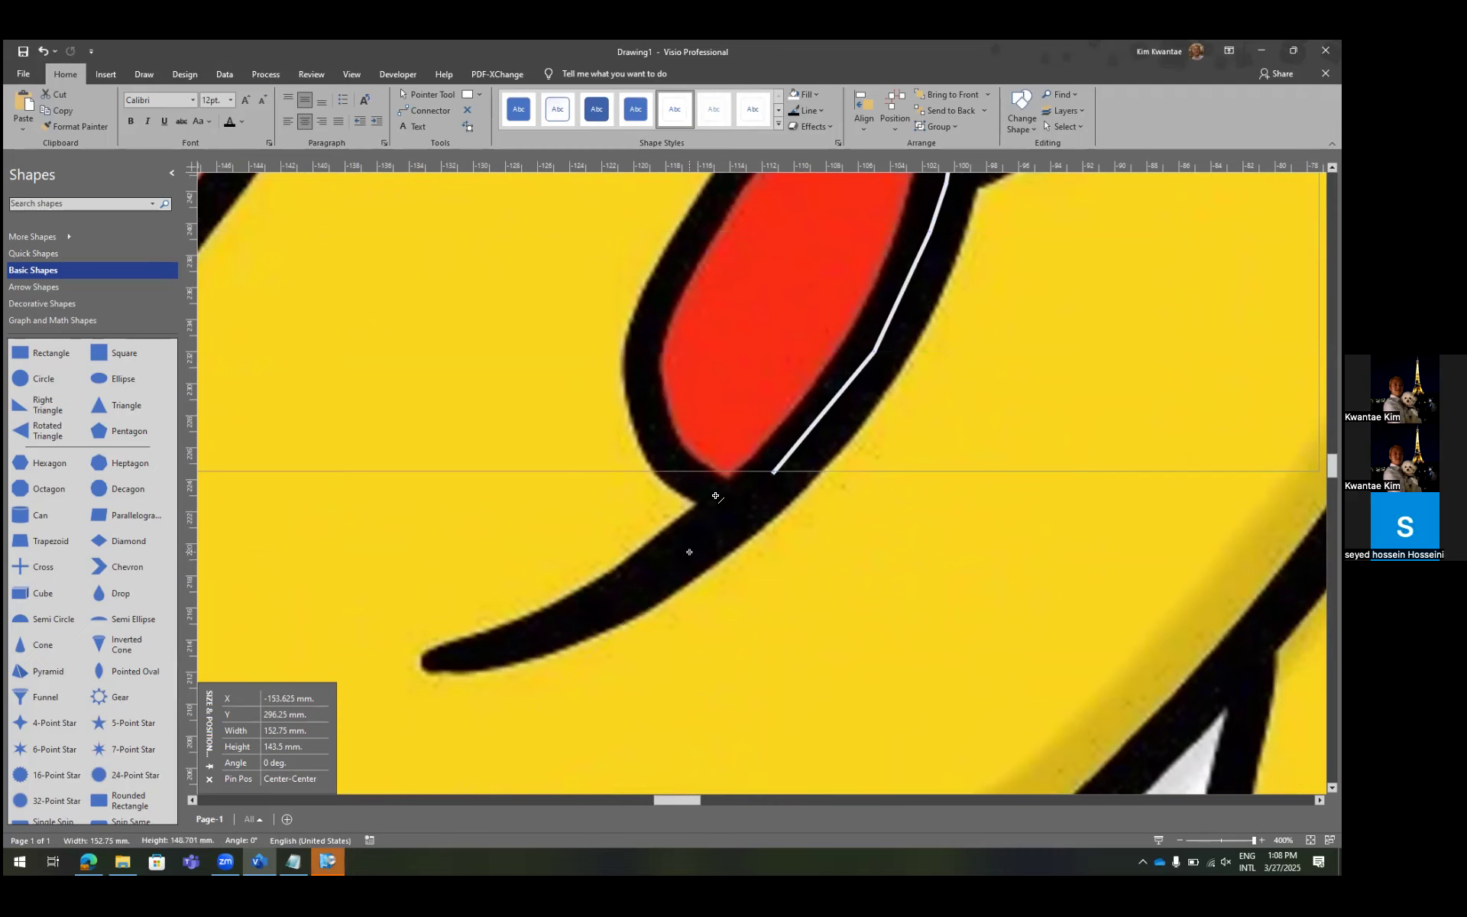
{"action": "scroll", "coordinate": [695, 548], "scroll_direction": "down", "scroll_amount": 2}
{"action": "left_click", "coordinate": [618, 510]}
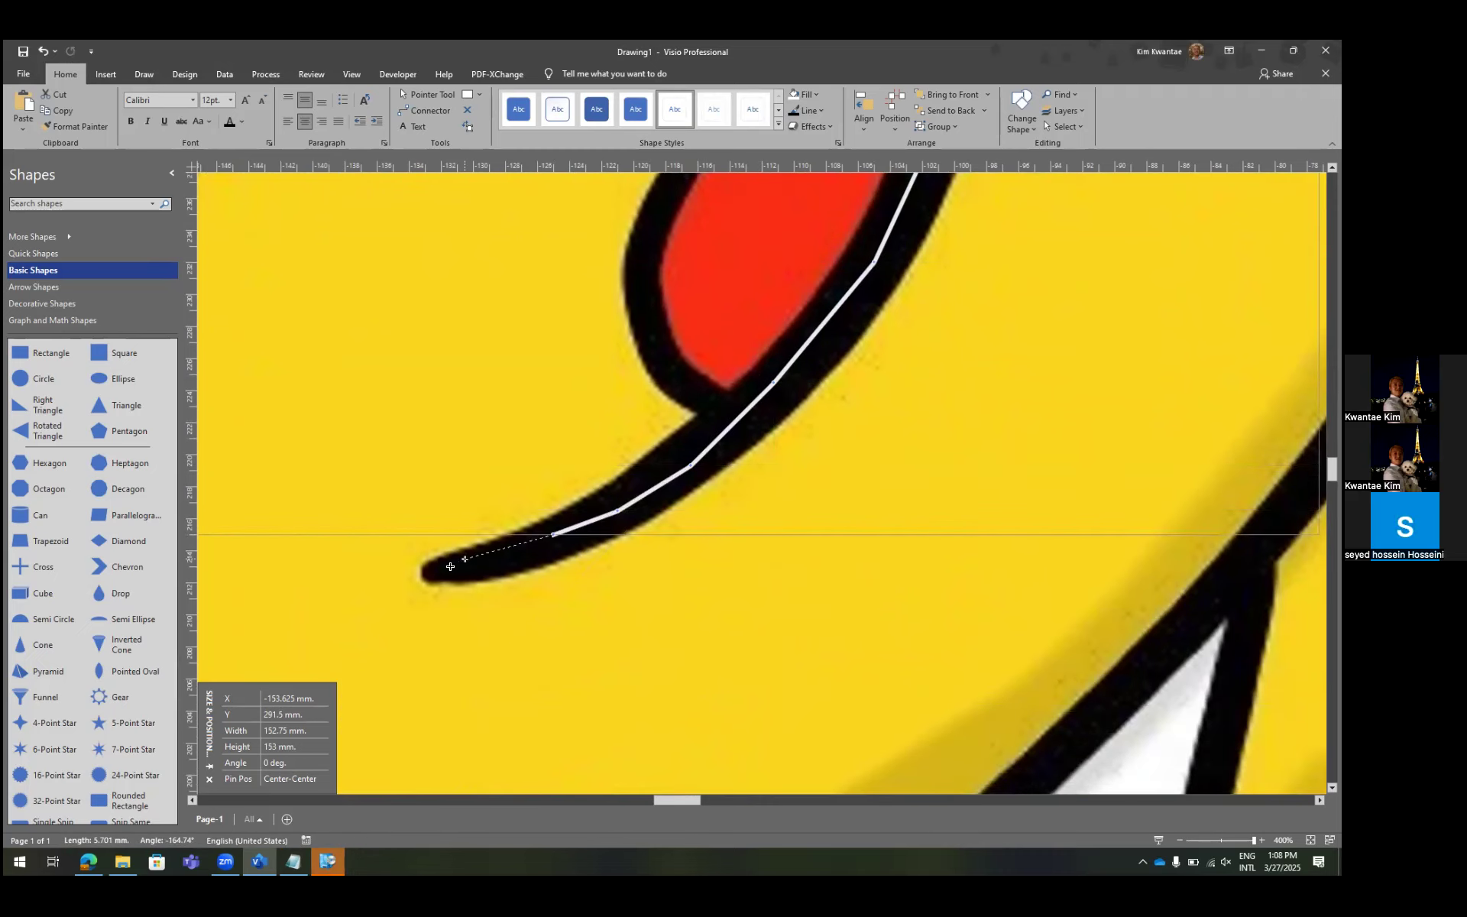
{"action": "left_click", "coordinate": [441, 571]}
Replace the first return segment from the crease tip, trace back up beside the cheek, and start along the right arm's upper edge.
{"action": "left_click", "coordinate": [604, 535]}
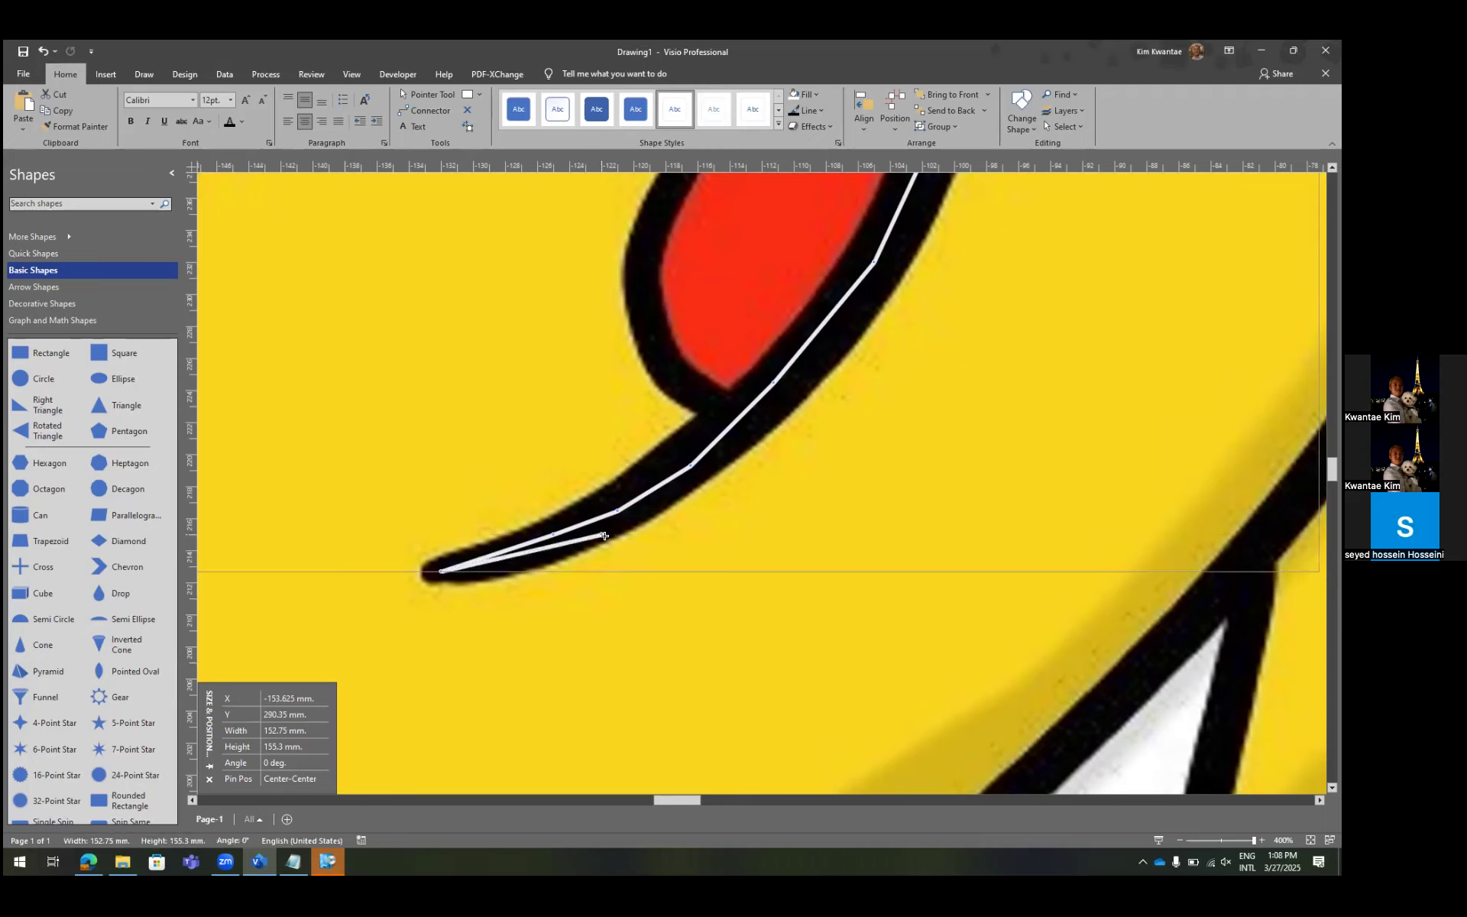
{"action": "key", "text": "ctrl+z"}
{"action": "left_click", "coordinate": [440, 572]}
{"action": "left_click", "coordinate": [553, 543]}
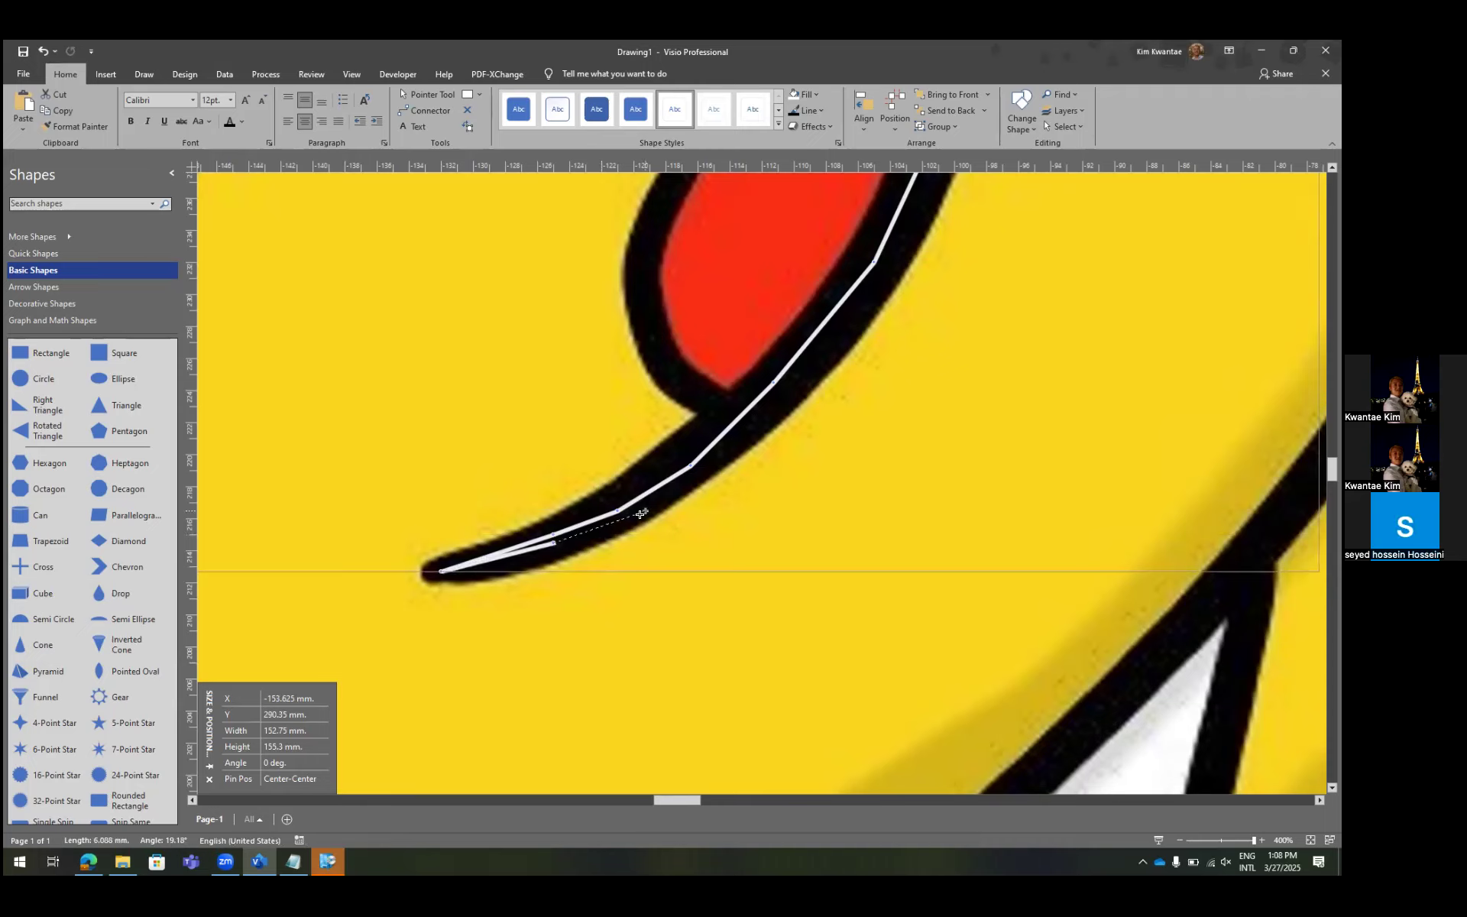
{"action": "left_click_drag", "start_coordinate": [621, 520], "coordinate": [620, 520]}
{"action": "left_click_drag", "start_coordinate": [618, 518], "coordinate": [699, 471]}
{"action": "left_click_drag", "start_coordinate": [864, 341], "coordinate": [641, 519]}
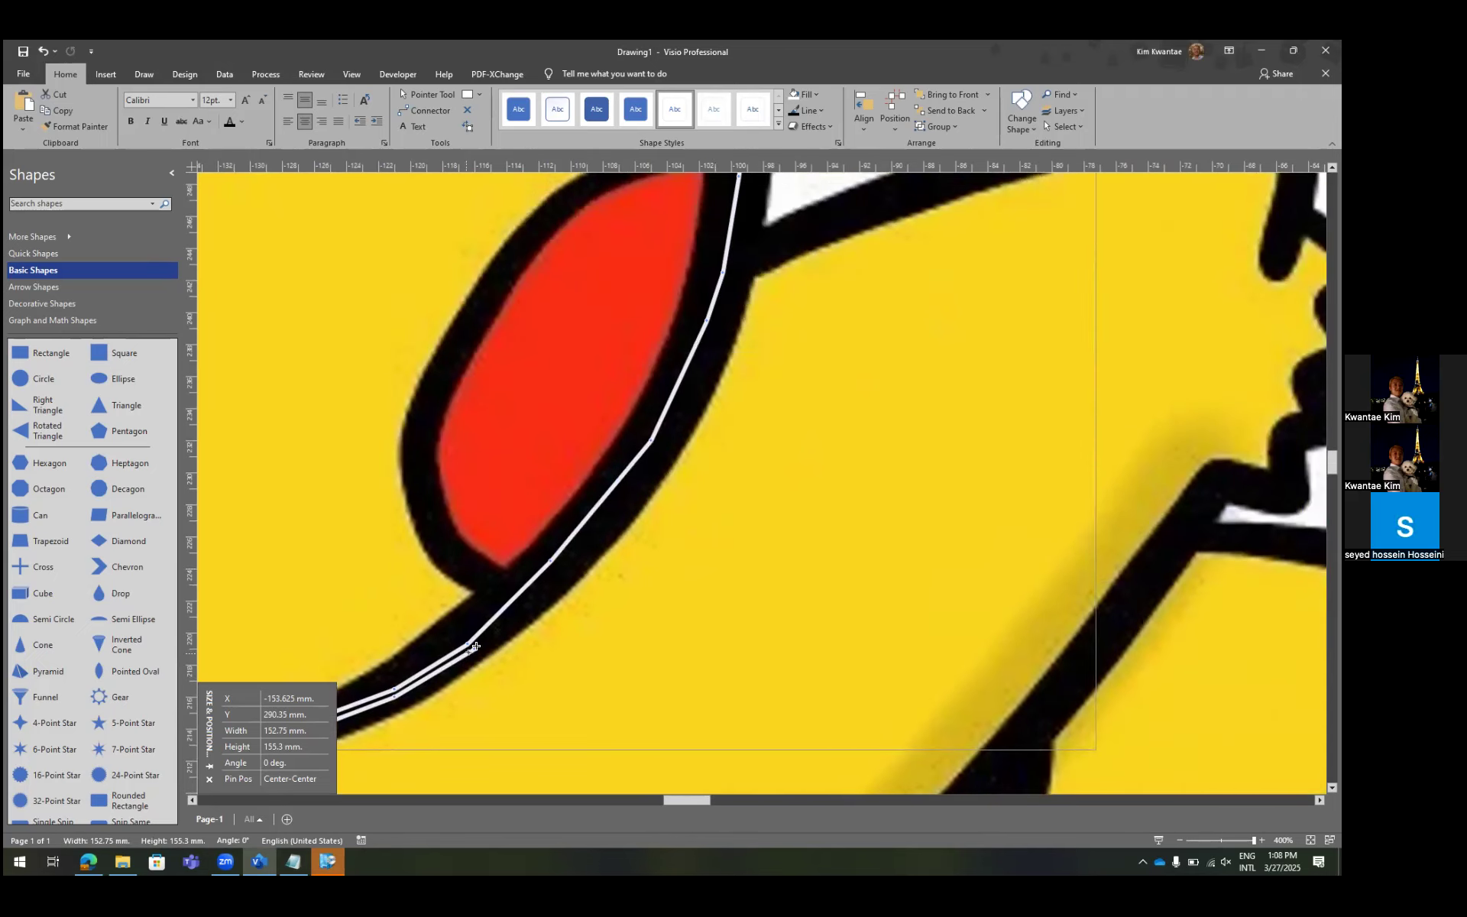
{"action": "mouse_move", "coordinate": [473, 651]}
{"action": "left_mouse_down"}
{"action": "mouse_move", "coordinate": [668, 452]}
{"action": "mouse_move", "coordinate": [738, 265]}
{"action": "mouse_move", "coordinate": [776, 230]}
{"action": "mouse_move", "coordinate": [787, 242]}
{"action": "mouse_move", "coordinate": [876, 202]}
{"action": "left_mouse_up"}
{"action": "scroll", "coordinate": [901, 226], "scroll_direction": "right", "scroll_amount": 4}
{"action": "scroll", "coordinate": [900, 226], "scroll_direction": "up", "scroll_amount": 3}
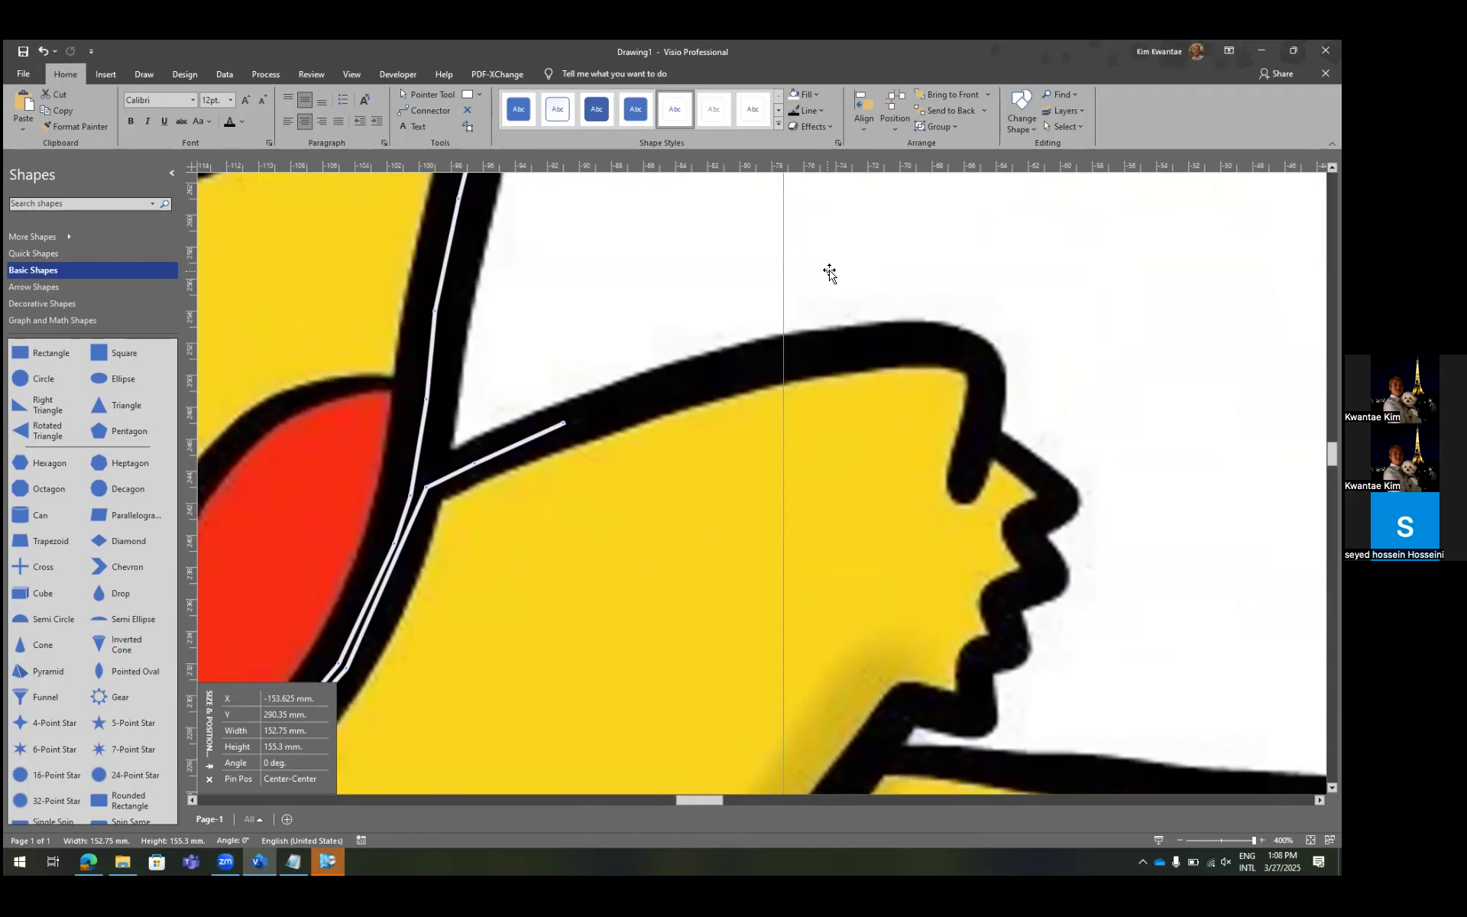
Add two entries to the Notepad note: "Wheel" for "Move up/down" and "Shift + wheel" for "Move left/right".
{"action": "key", "text": "Escape"}
{"action": "left_click", "coordinate": [294, 861]}
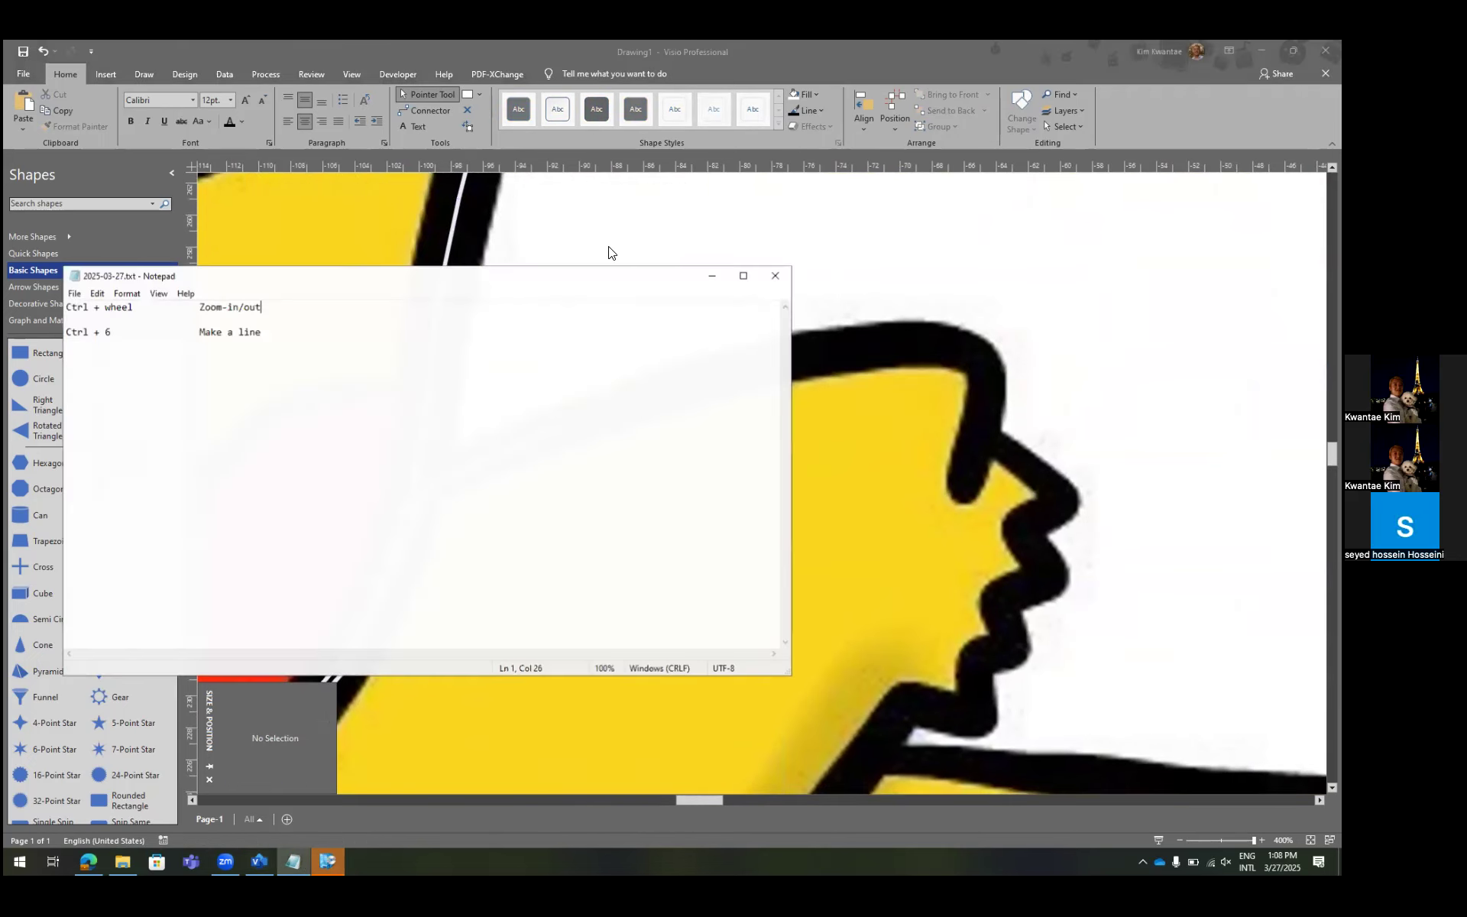
{"action": "key", "text": "Return"}
{"action": "key", "text": "Return"}
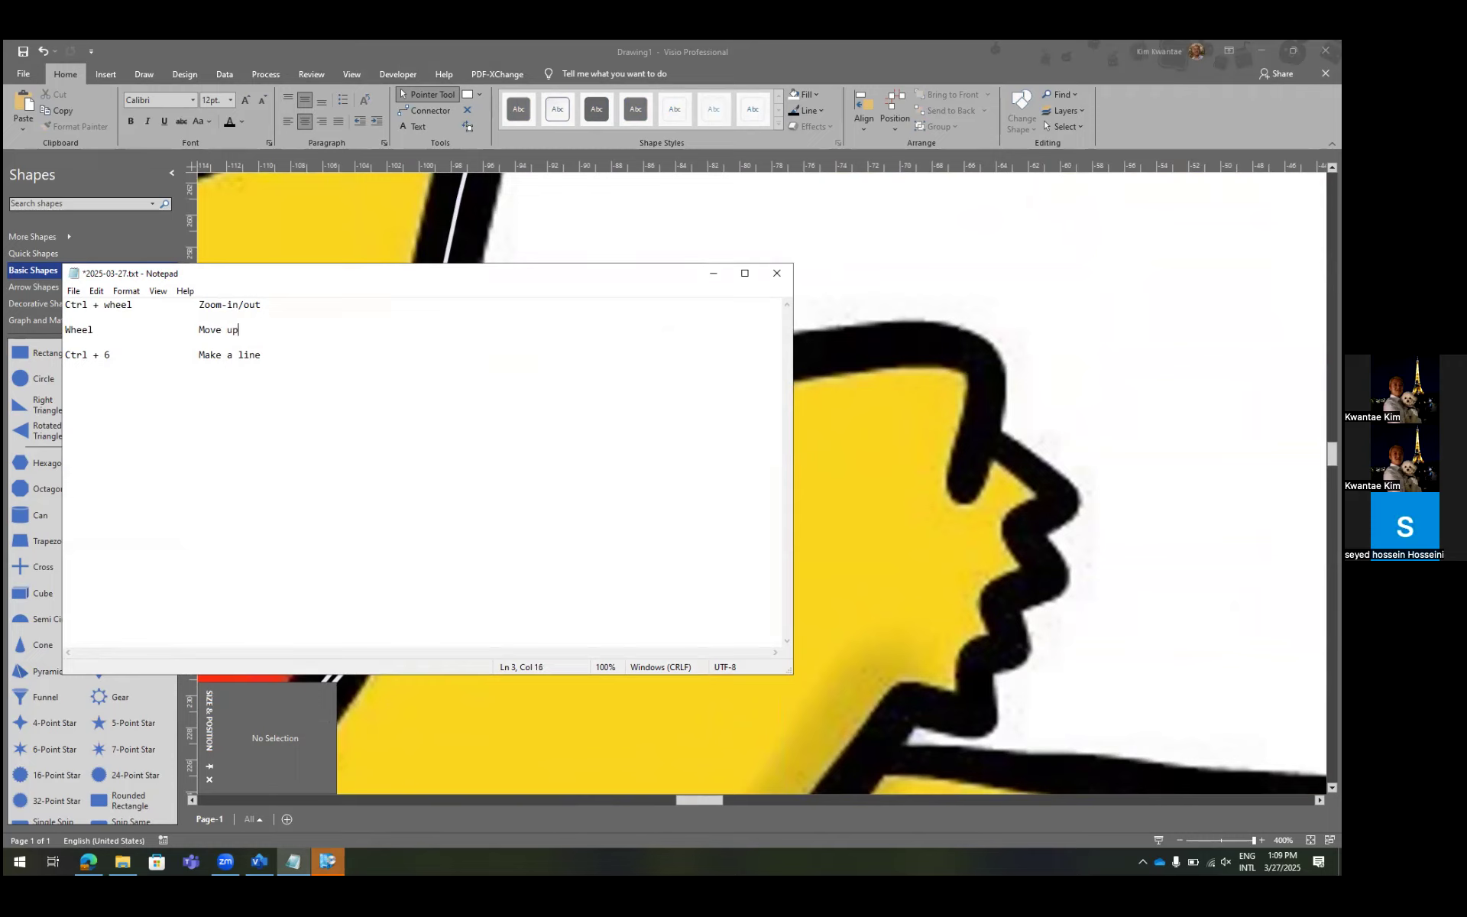
{"action": "key", "text": "Return"}
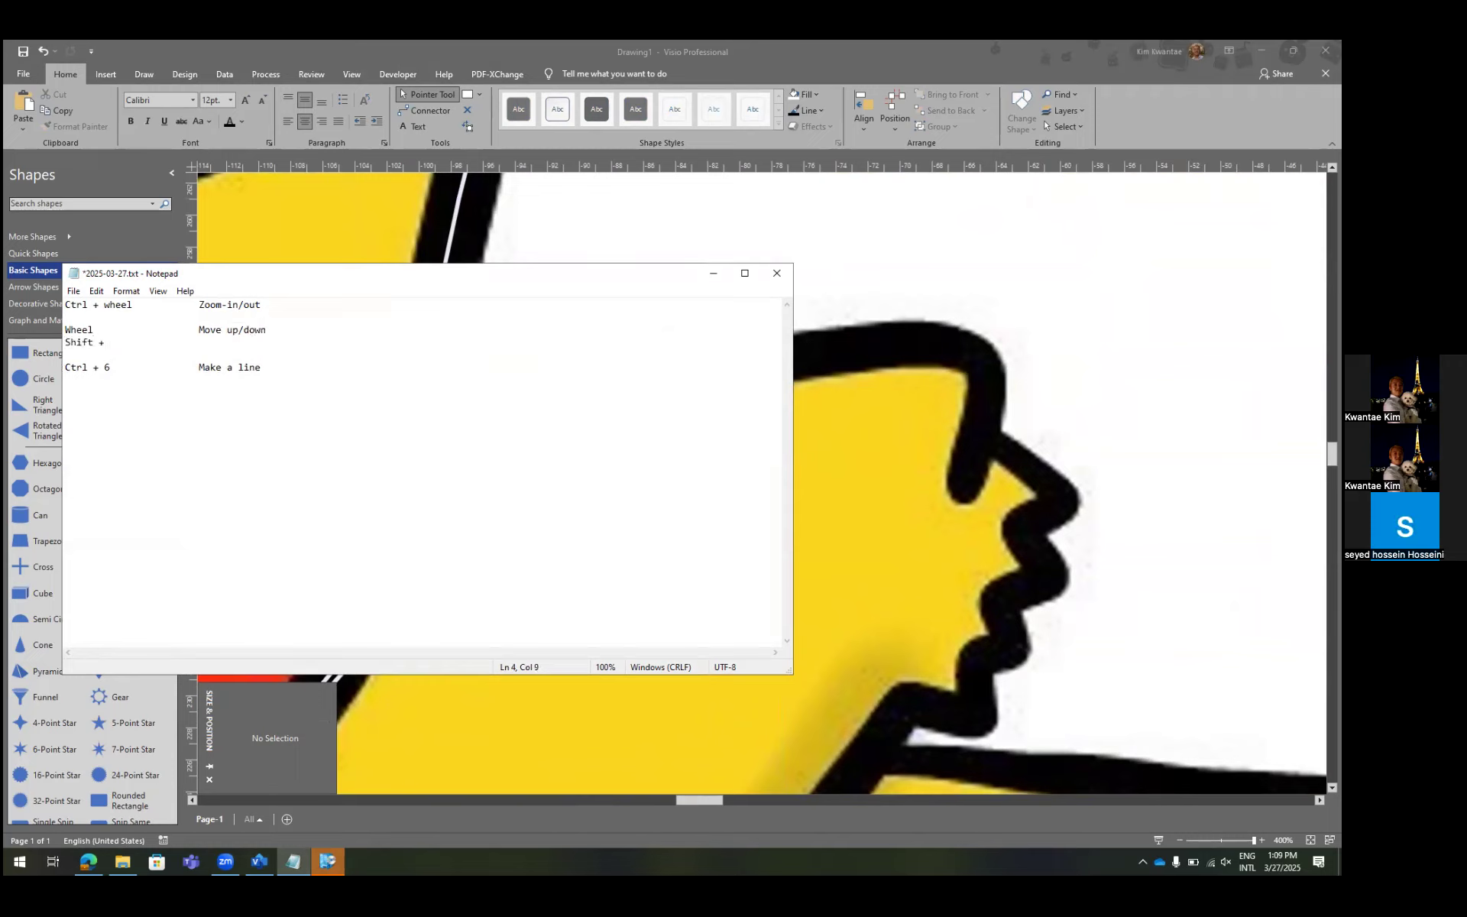
{"action": "key", "text": "BackSpace"}
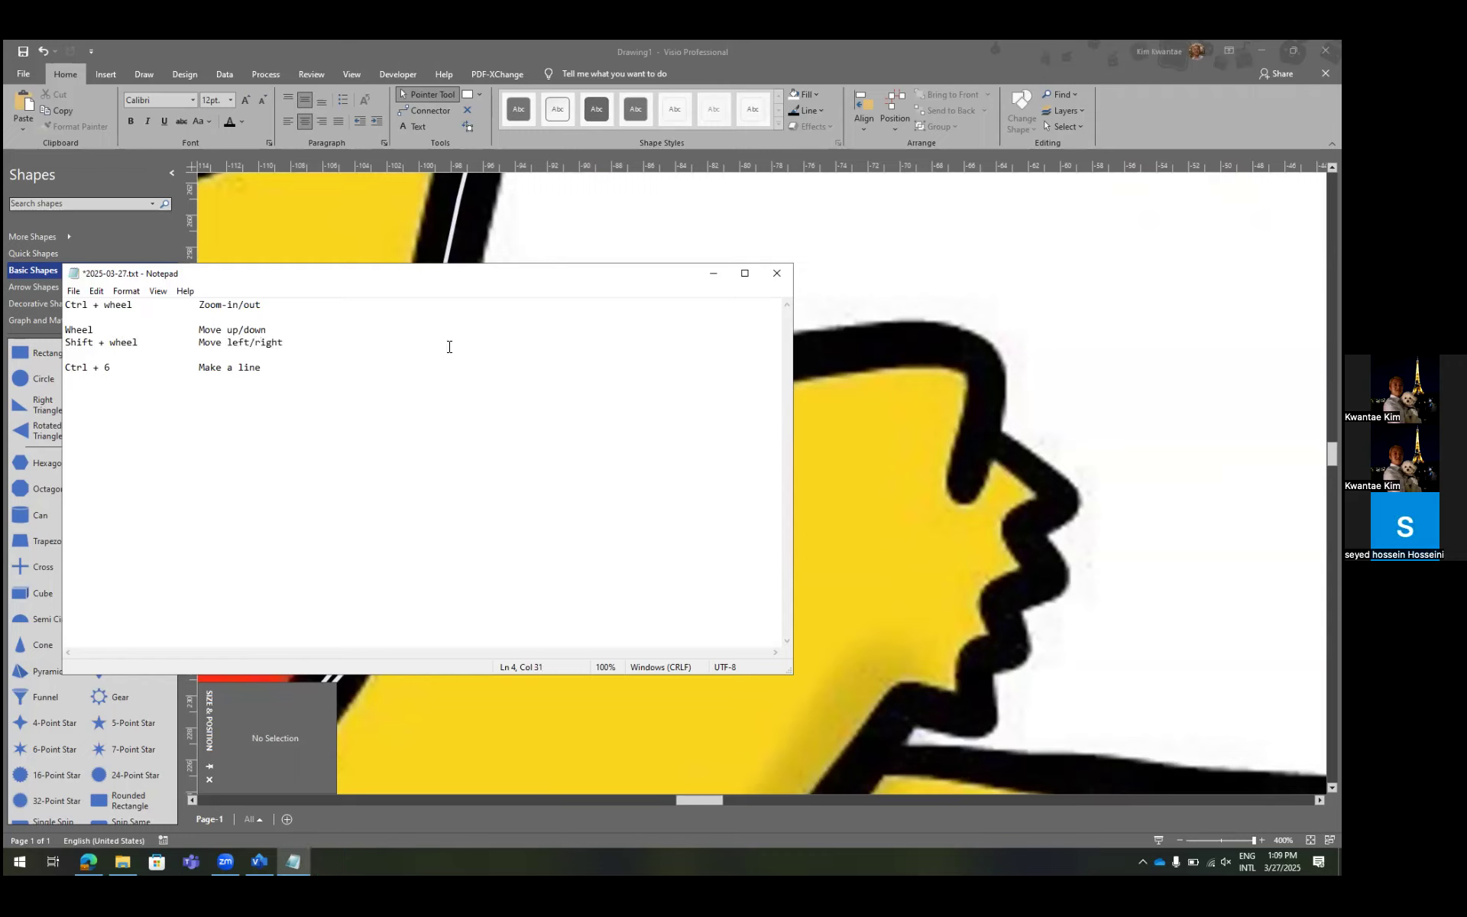
Switch back to Visio and continue the outline along the right arm's upper edge, making it about 162 mm wide.
{"action": "key", "text": "alt+Tab"}
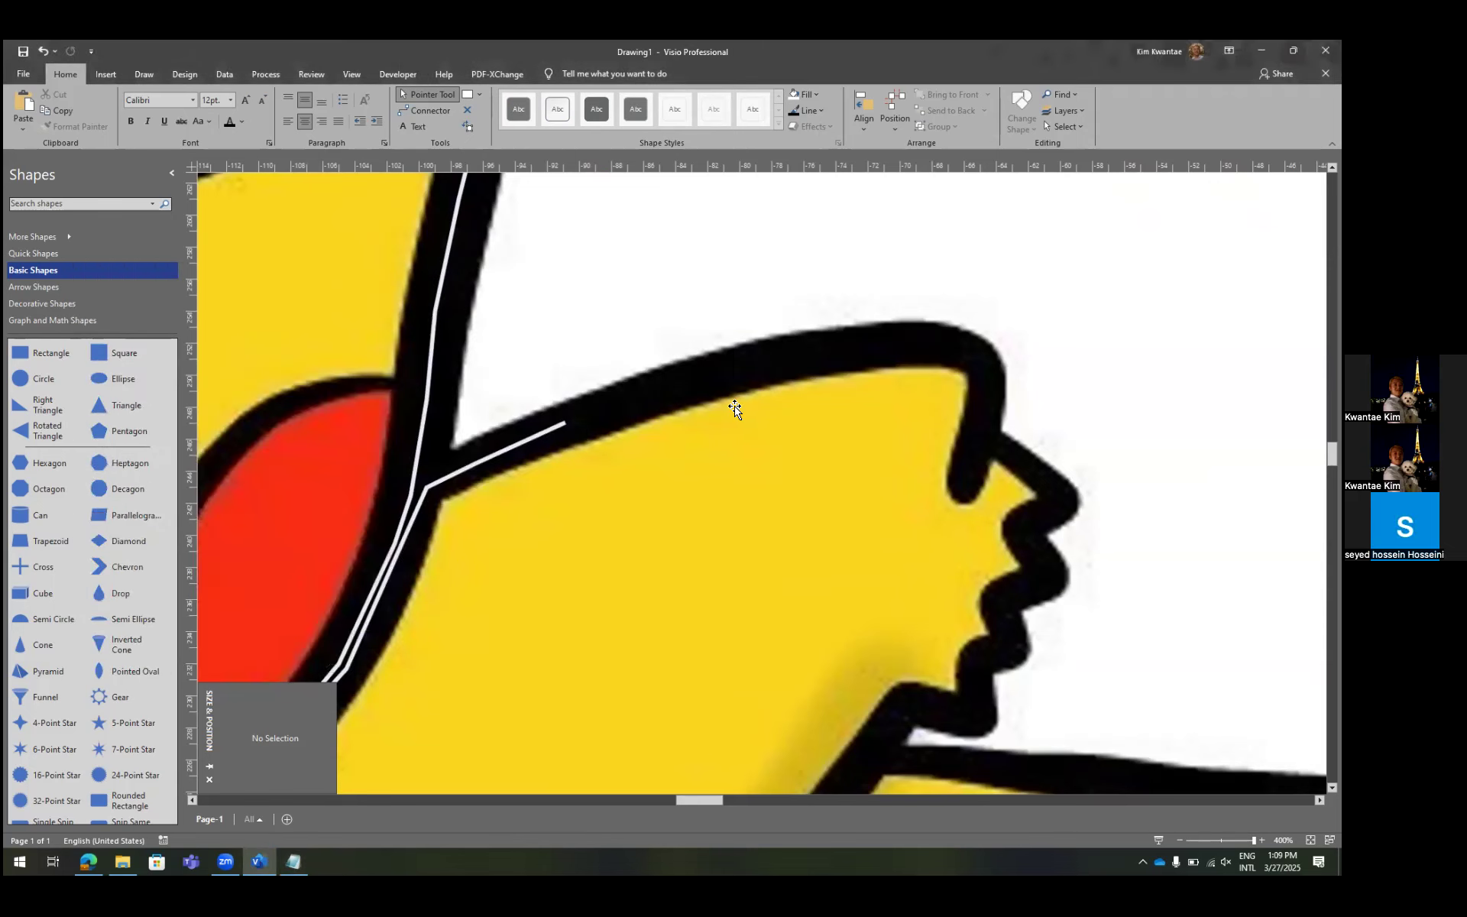
{"action": "scroll", "coordinate": [734, 409], "scroll_direction": "left", "scroll_amount": 3}
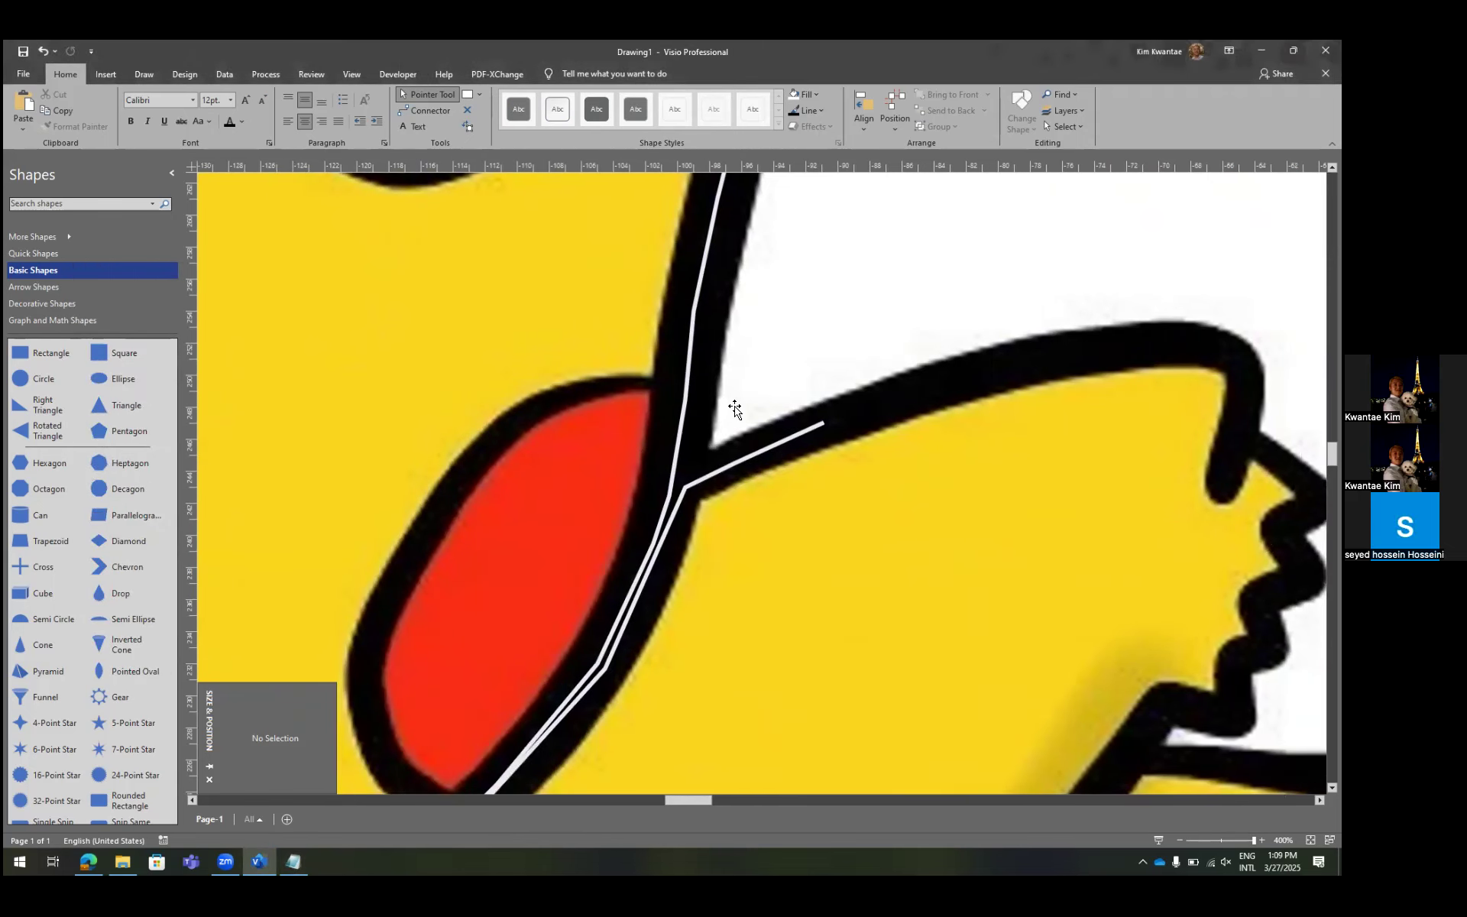
{"action": "scroll", "coordinate": [735, 409], "scroll_direction": "right", "scroll_amount": 3}
{"action": "scroll", "coordinate": [734, 409], "scroll_direction": "left", "scroll_amount": 4}
{"action": "scroll", "coordinate": [734, 409], "scroll_direction": "right", "scroll_amount": 2}
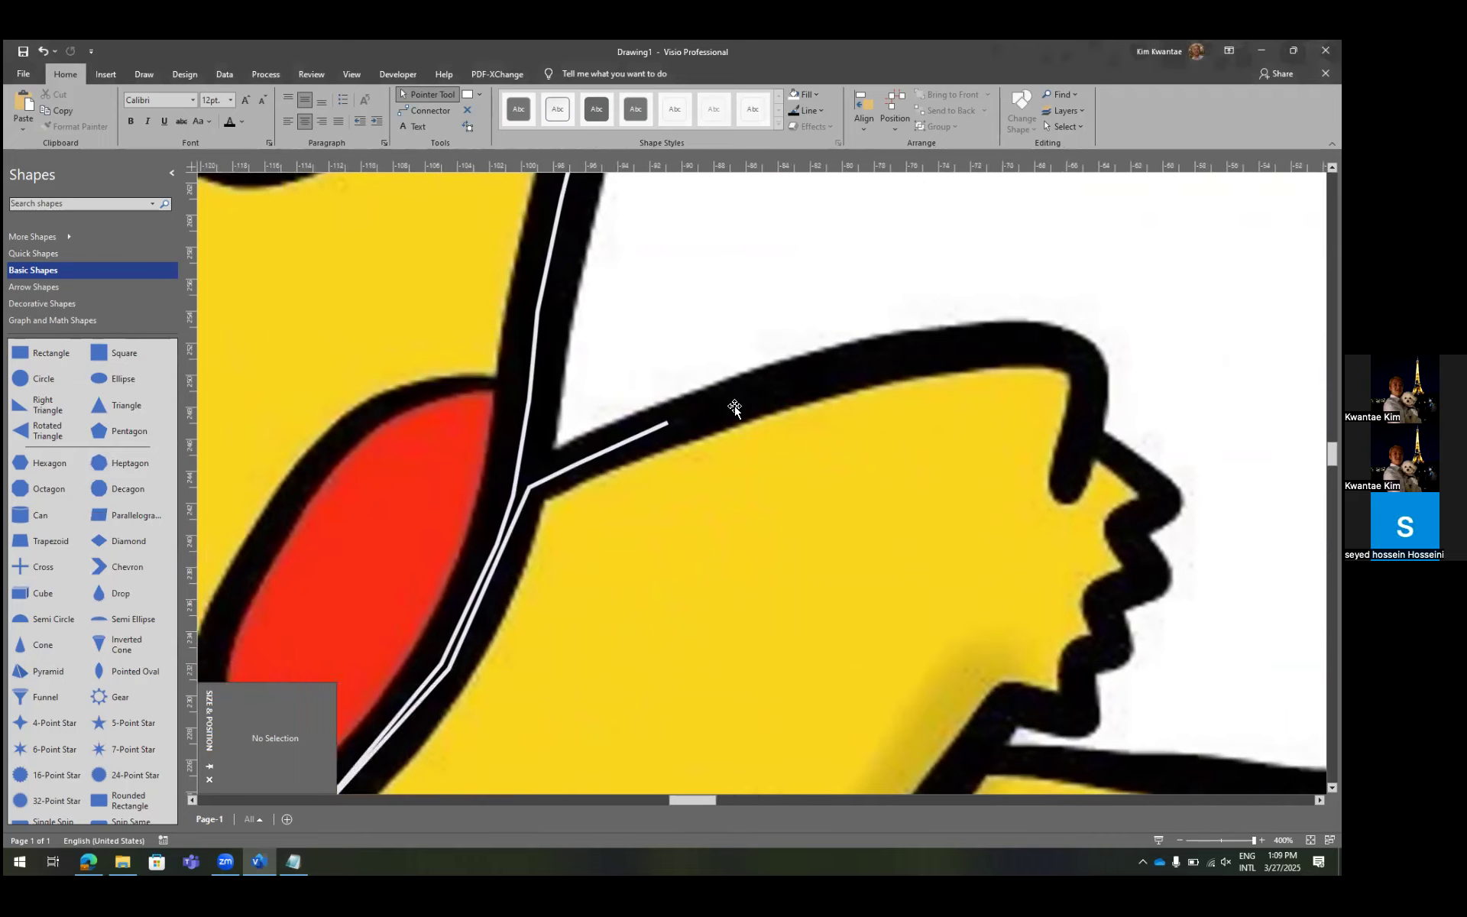
{"action": "scroll", "coordinate": [734, 409], "scroll_direction": "up", "scroll_amount": 2}
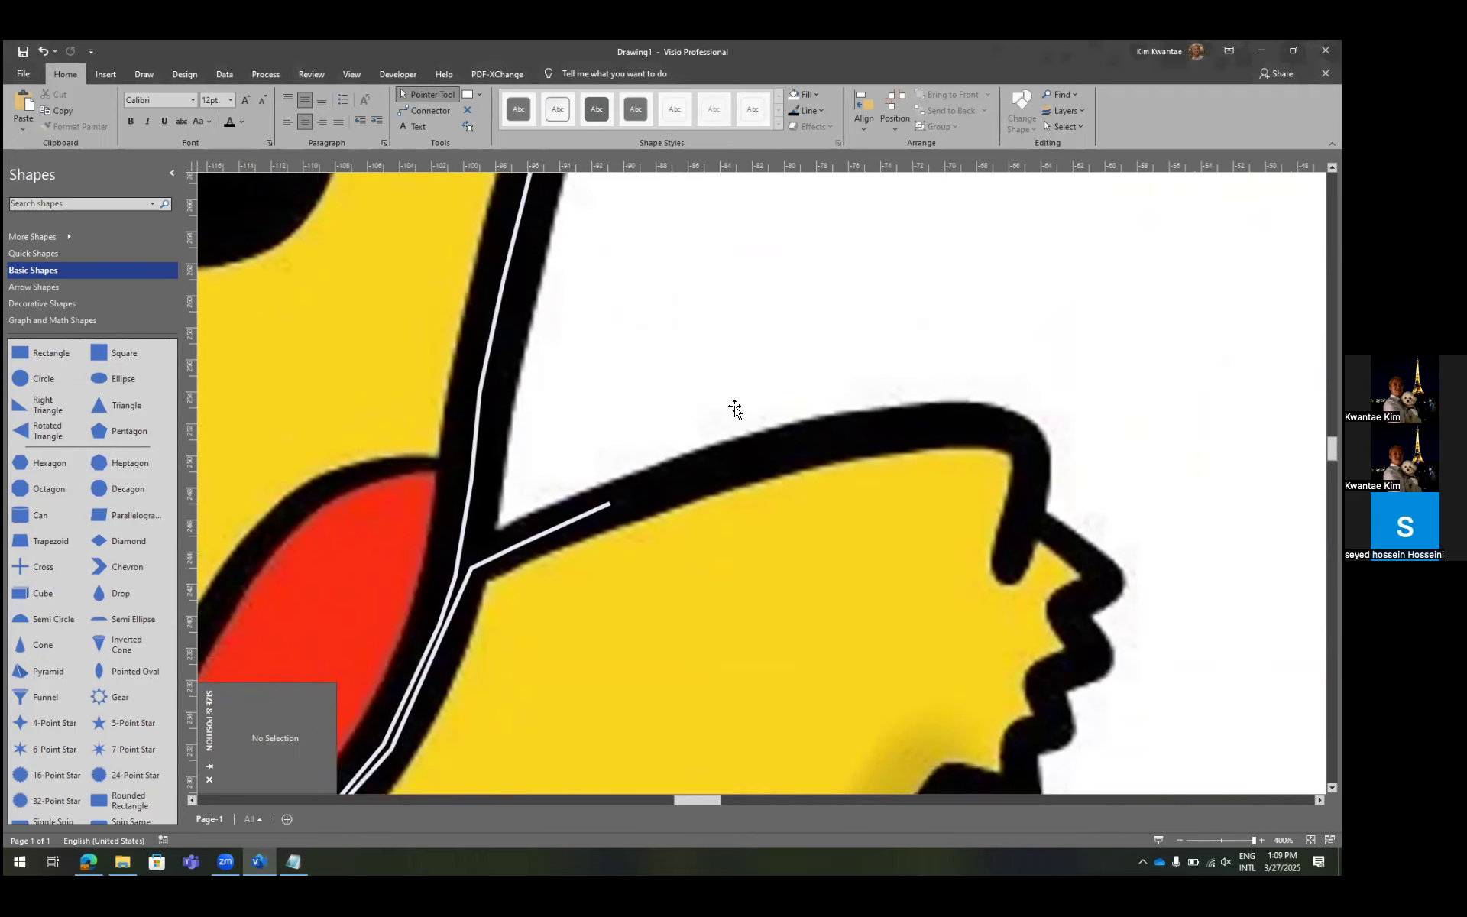
{"action": "scroll", "coordinate": [734, 409], "scroll_direction": "down", "scroll_amount": 2}
{"action": "key", "text": "ctrl+6"}
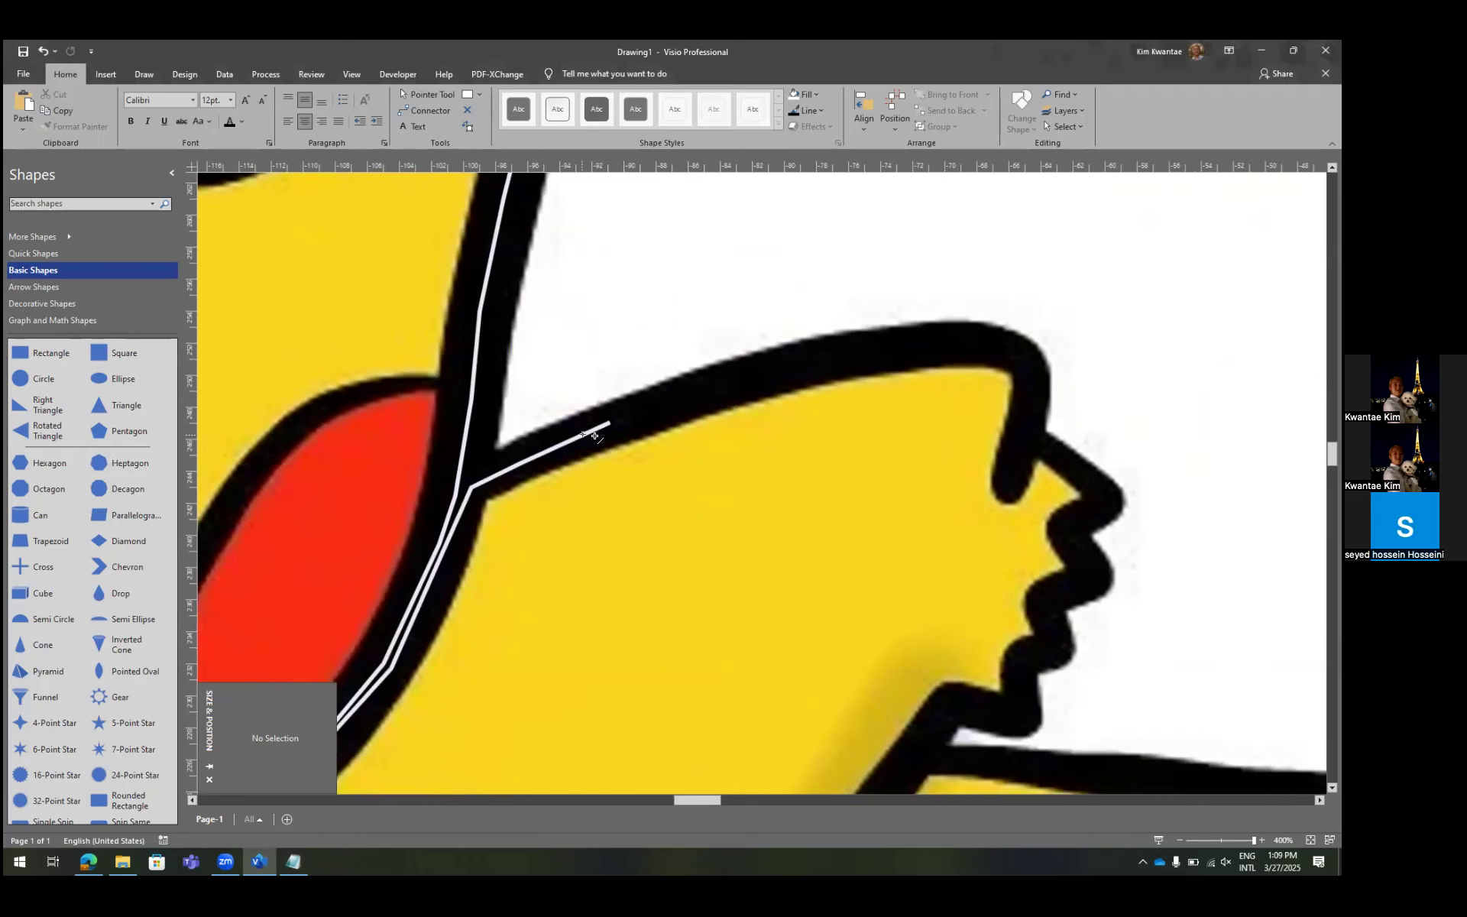
{"action": "mouse_move", "coordinate": [609, 422]}
{"action": "left_mouse_down"}
{"action": "mouse_move", "coordinate": [791, 358]}
{"action": "mouse_move", "coordinate": [929, 343]}
{"action": "left_mouse_up"}
{"action": "left_click_drag", "start_coordinate": [929, 343], "coordinate": [978, 343]}
{"action": "scroll", "coordinate": [774, 333], "scroll_direction": "right", "scroll_amount": 3}
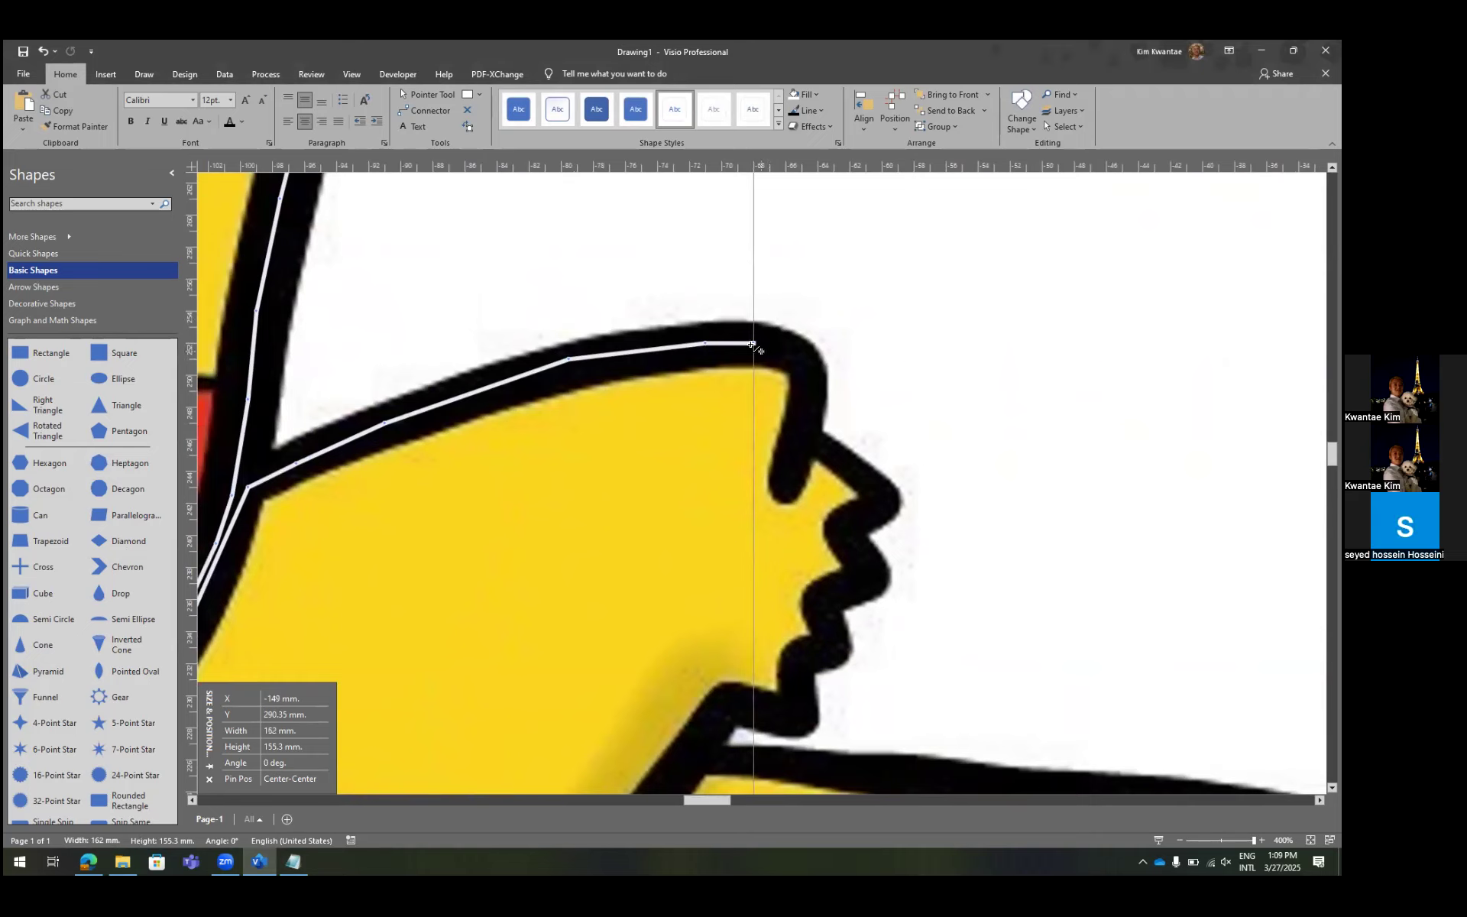
Trace the rounded end of the right arm and down its short crease, making the outline about 165.5 mm wide.
{"action": "scroll", "coordinate": [753, 345], "scroll_direction": "down", "scroll_amount": 2}
{"action": "left_click_drag", "start_coordinate": [753, 254], "coordinate": [793, 262]}
{"action": "left_click_drag", "start_coordinate": [793, 262], "coordinate": [810, 279]}
{"action": "left_click_drag", "start_coordinate": [810, 278], "coordinate": [802, 326]}
{"action": "left_click_drag", "start_coordinate": [802, 326], "coordinate": [792, 366]}
{"action": "left_click_drag", "start_coordinate": [792, 366], "coordinate": [785, 391]}
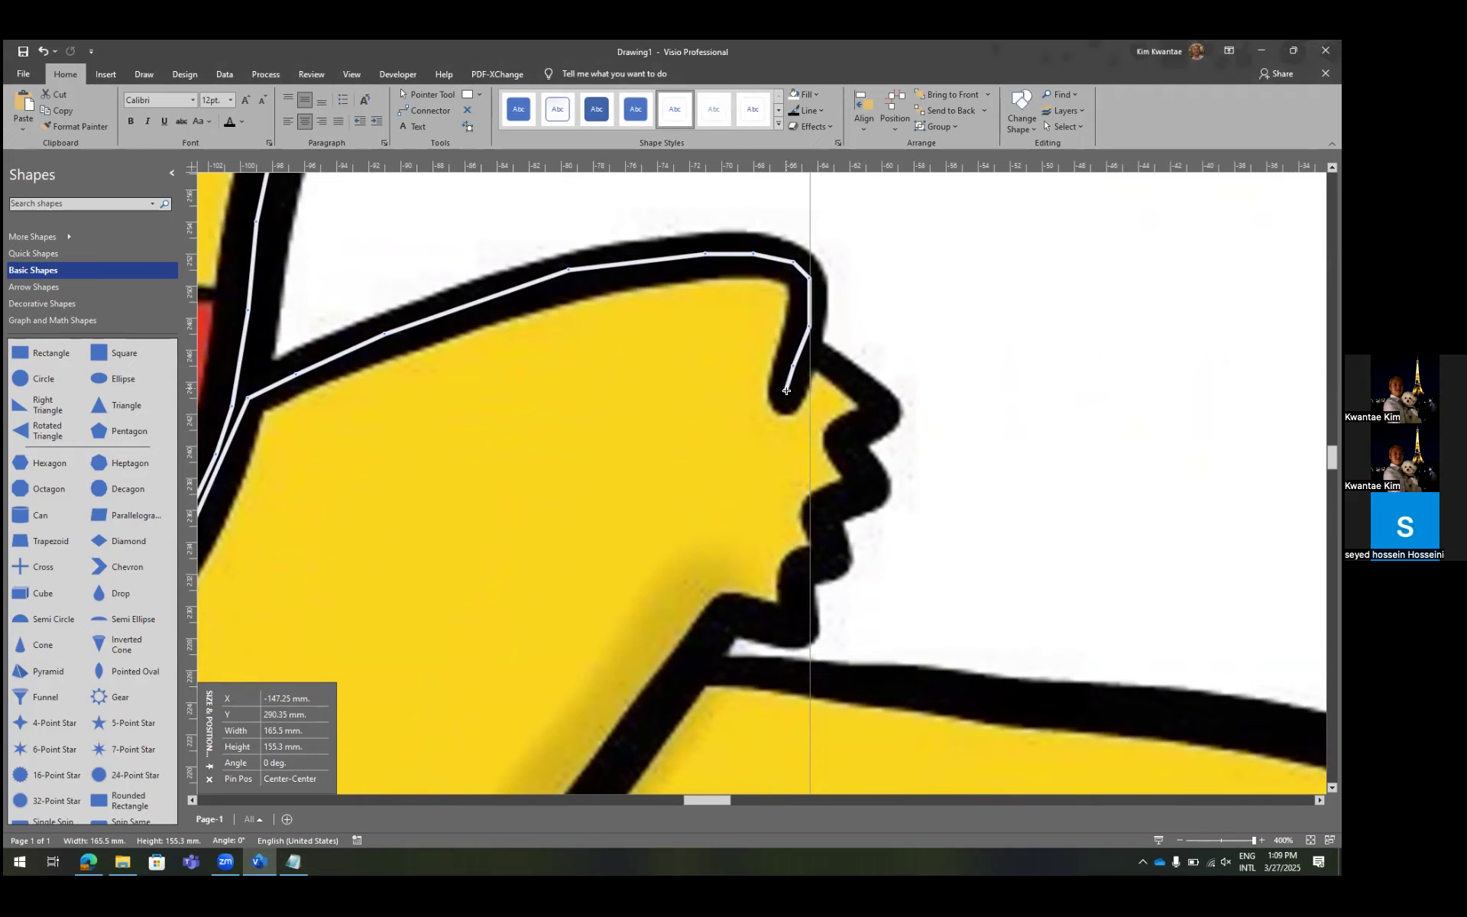
Undo and retrace the end of the arm's crease, and trace around the first fingertip, making the outline about 169.8 mm wide.
{"action": "key", "text": "ctrl+z"}
{"action": "mouse_move", "coordinate": [793, 367]}
{"action": "left_mouse_down"}
{"action": "mouse_move", "coordinate": [790, 394]}
{"action": "mouse_move", "coordinate": [766, 369]}
{"action": "mouse_move", "coordinate": [771, 386]}
{"action": "left_mouse_up"}
{"action": "key", "text": "ctrl+z"}
{"action": "scroll", "coordinate": [813, 370], "scroll_direction": "up", "scroll_amount": 5}
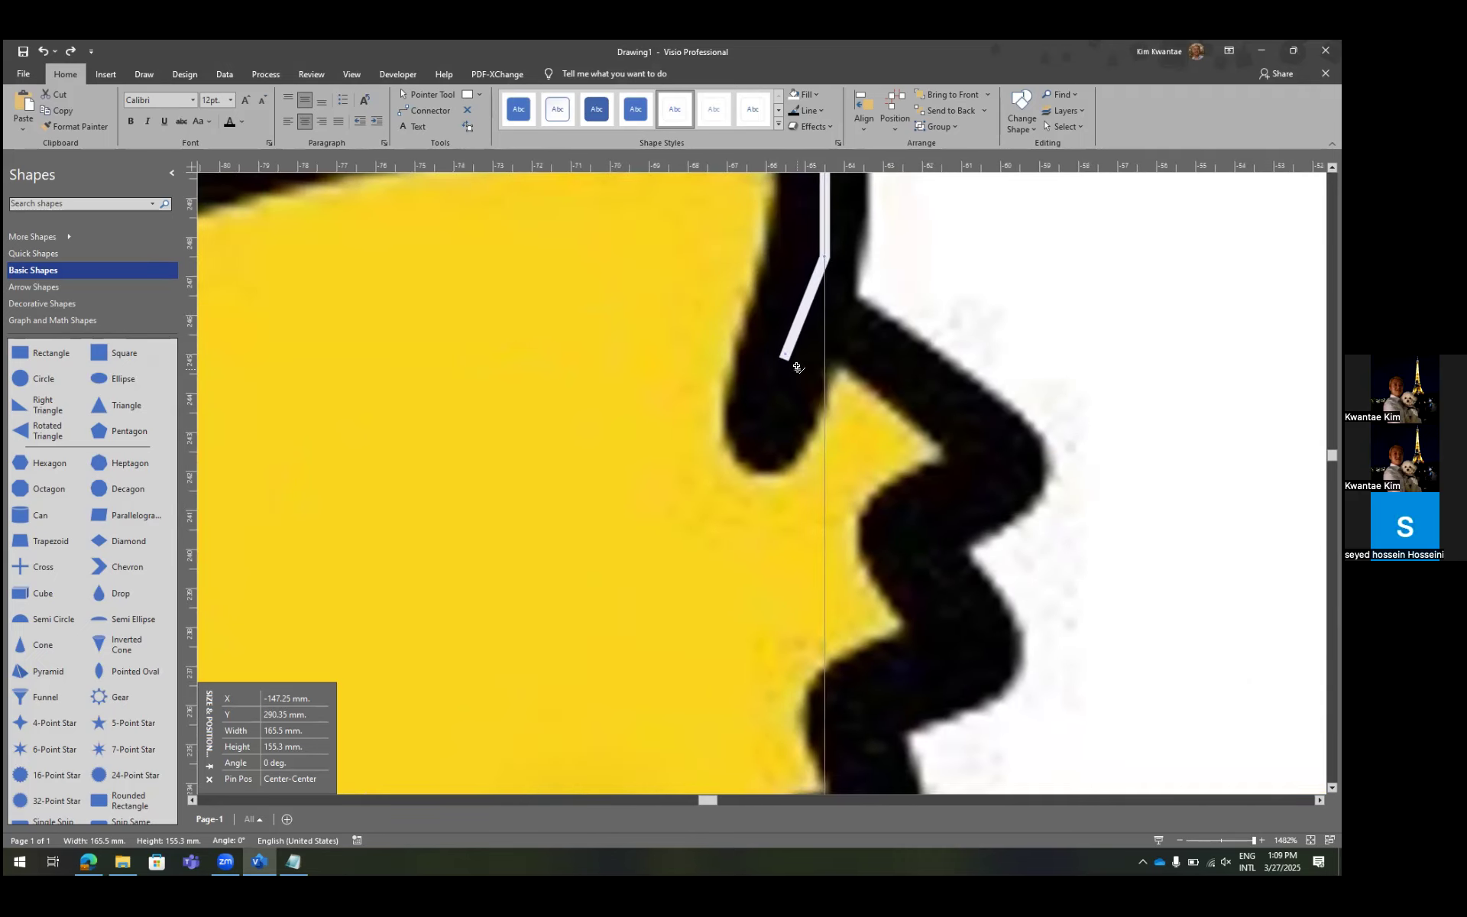
{"action": "scroll", "coordinate": [795, 369], "scroll_direction": "right", "scroll_amount": 3}
{"action": "mouse_move", "coordinate": [520, 357]}
{"action": "left_mouse_down"}
{"action": "mouse_move", "coordinate": [501, 425]}
{"action": "mouse_move", "coordinate": [550, 336]}
{"action": "mouse_move", "coordinate": [579, 322]}
{"action": "left_mouse_up"}
{"action": "left_click_drag", "start_coordinate": [579, 322], "coordinate": [682, 401]}
{"action": "mouse_move", "coordinate": [683, 401]}
{"action": "left_mouse_down"}
{"action": "mouse_move", "coordinate": [729, 464]}
{"action": "mouse_move", "coordinate": [634, 533]}
{"action": "mouse_move", "coordinate": [713, 661]}
{"action": "left_mouse_up"}
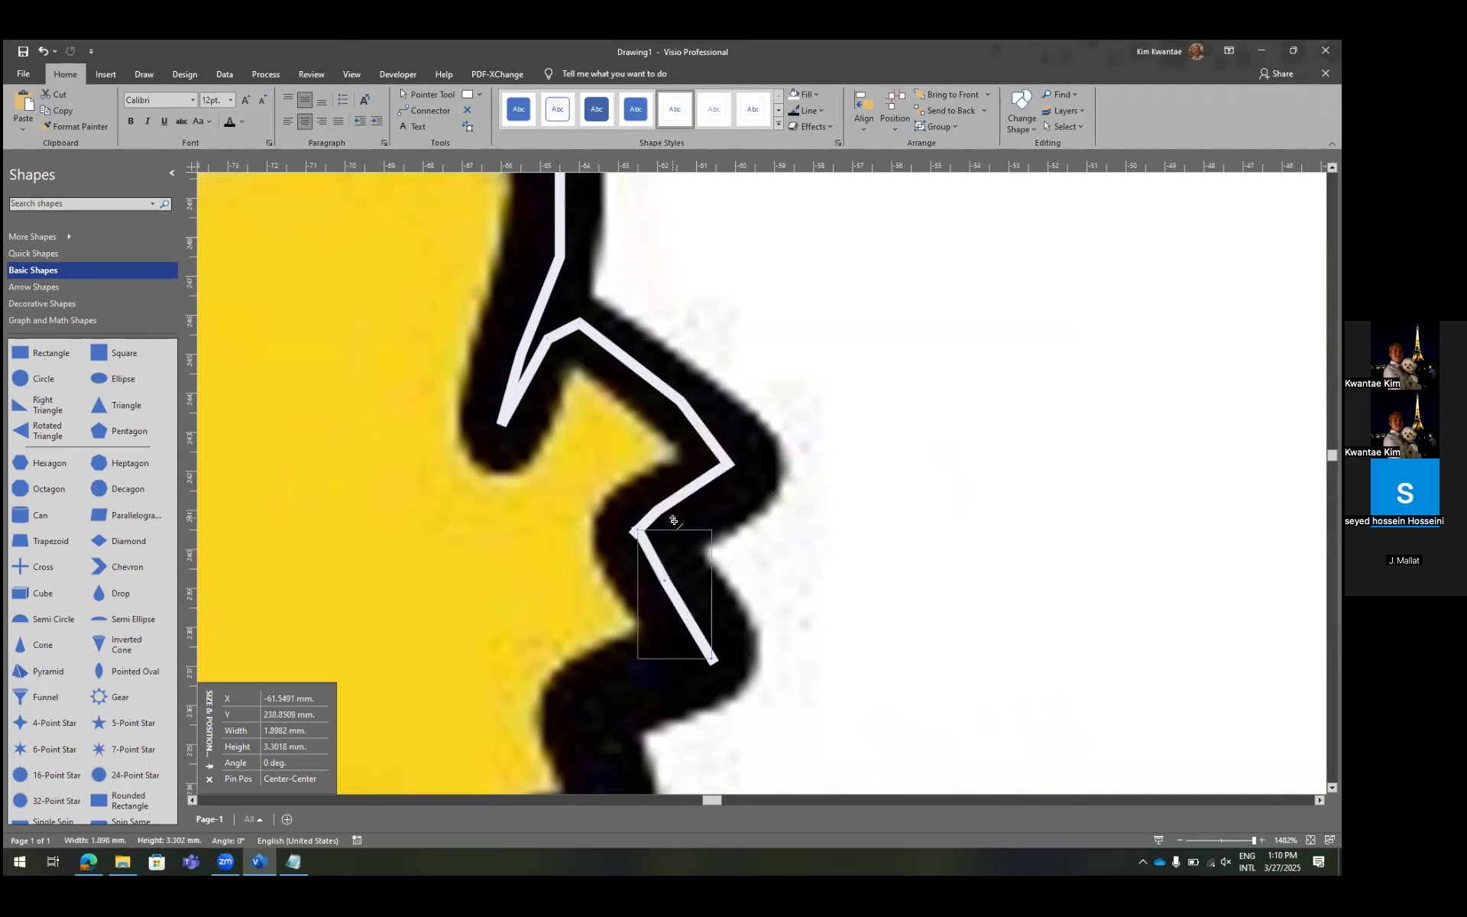
{"action": "key", "text": "ctrl+z"}
{"action": "key", "text": "ctrl+z"}
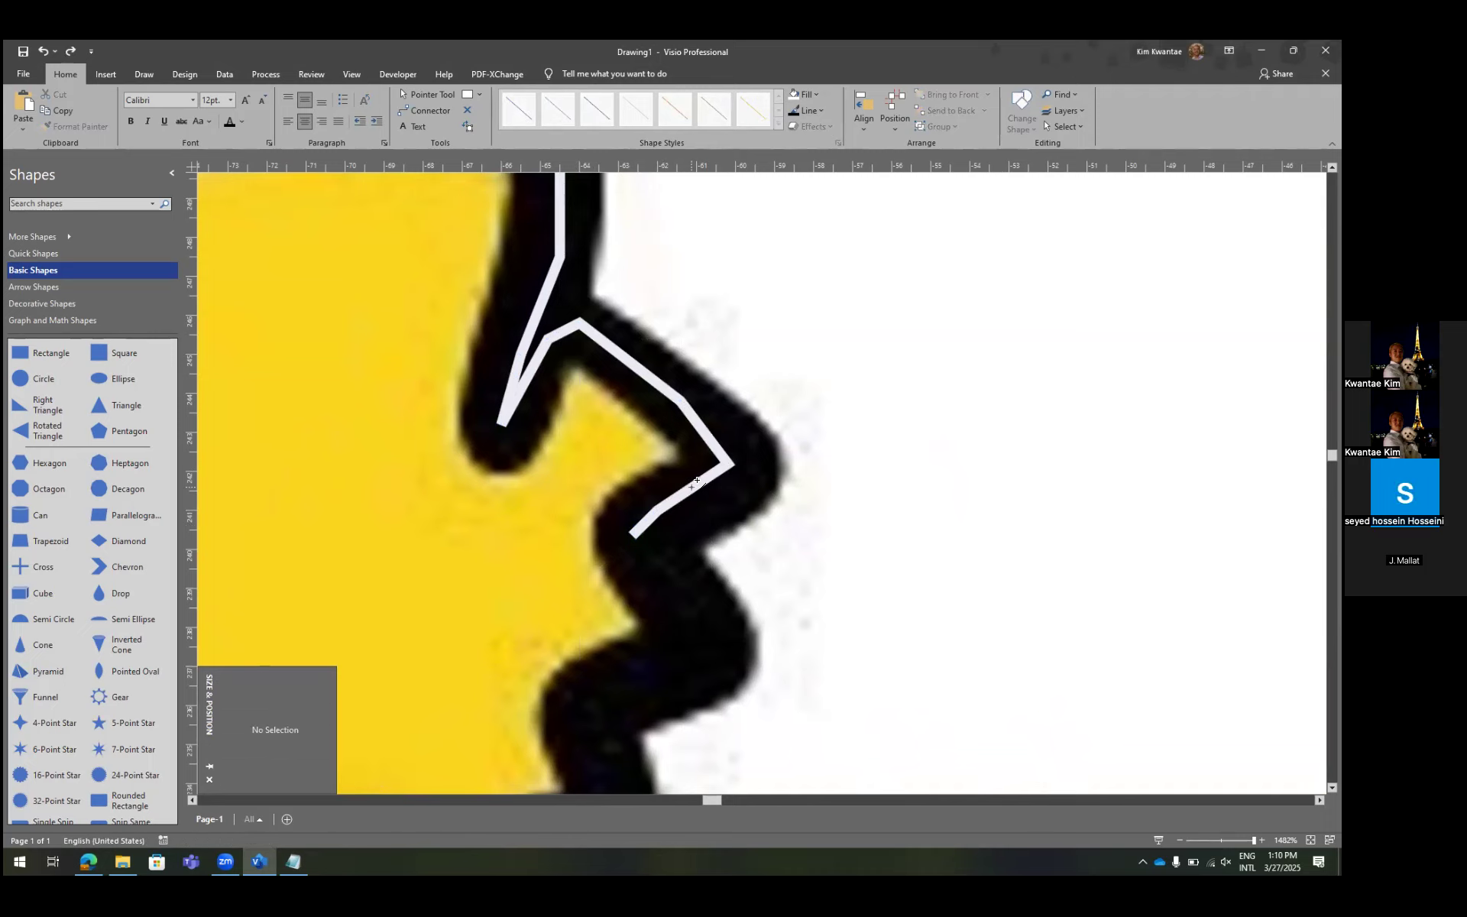
Continue the outline with connected segments around the second and third fingertips of the right hand.
{"action": "scroll", "coordinate": [692, 484], "scroll_direction": "down", "scroll_amount": 3}
{"action": "left_click", "coordinate": [649, 296]}
{"action": "left_click_drag", "start_coordinate": [635, 309], "coordinate": [696, 405]}
{"action": "left_click_drag", "start_coordinate": [697, 406], "coordinate": [586, 482]}
{"action": "left_click_drag", "start_coordinate": [586, 482], "coordinate": [611, 538]}
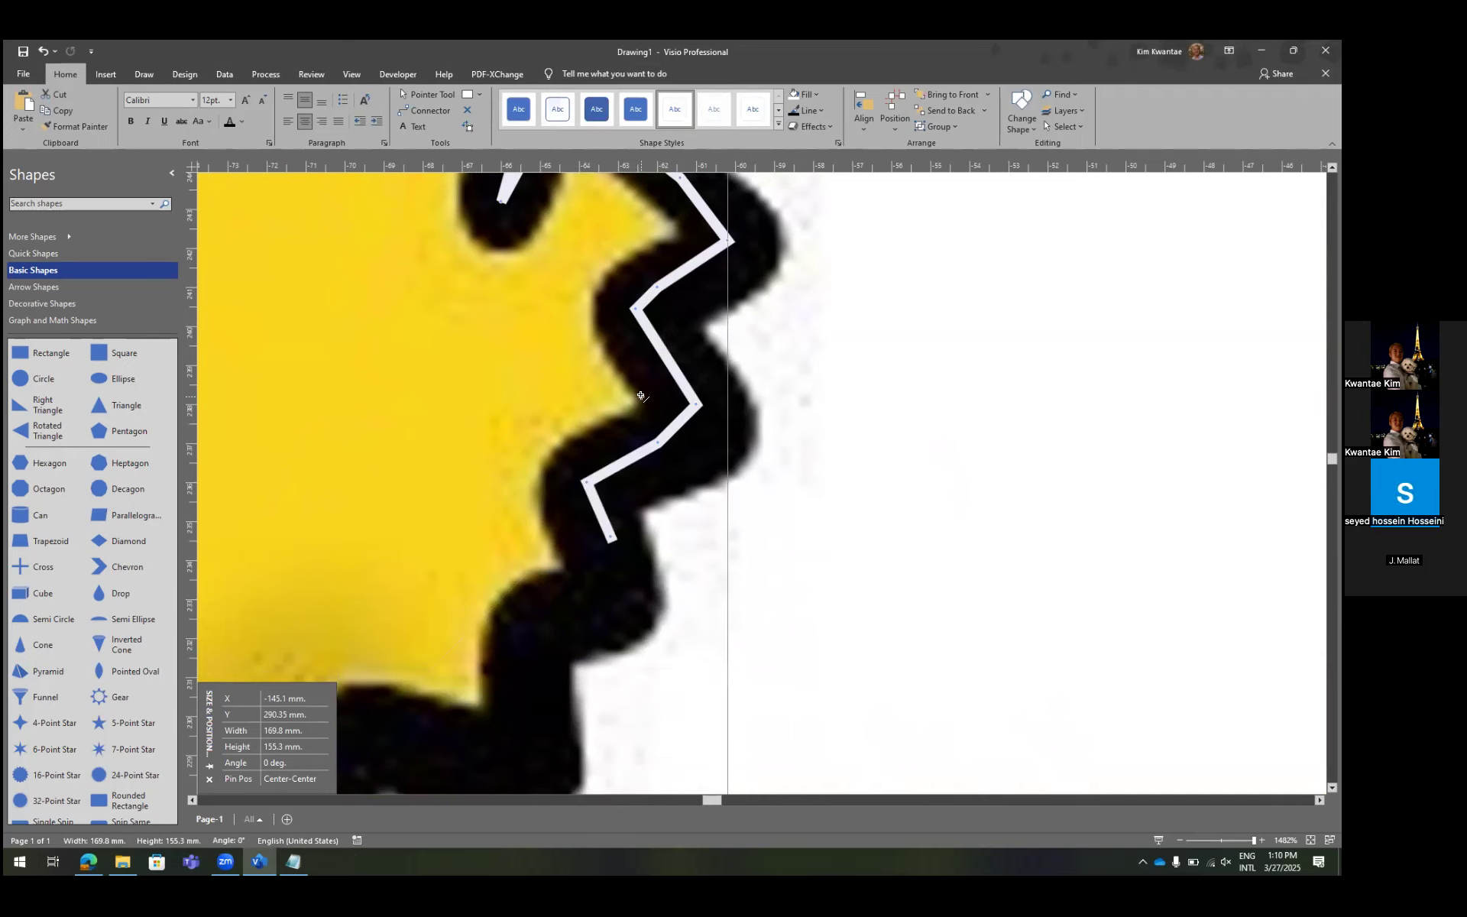
{"action": "scroll", "coordinate": [640, 396], "scroll_direction": "down", "scroll_amount": 2}
{"action": "left_click_drag", "start_coordinate": [612, 362], "coordinate": [611, 406]}
{"action": "left_click_drag", "start_coordinate": [611, 407], "coordinate": [562, 421]}
{"action": "mouse_move", "coordinate": [561, 422]}
{"action": "left_mouse_down"}
{"action": "mouse_move", "coordinate": [524, 452]}
{"action": "mouse_move", "coordinate": [517, 499]}
{"action": "left_mouse_up"}
{"action": "left_click_drag", "start_coordinate": [517, 498], "coordinate": [540, 569]}
Trace around the lowest fingertip to the start of the right arm's underside.
{"action": "scroll", "coordinate": [569, 492], "scroll_direction": "left", "scroll_amount": 1}
{"action": "scroll", "coordinate": [643, 464], "scroll_direction": "left", "scroll_amount": 5}
{"action": "scroll", "coordinate": [949, 425], "scroll_direction": "down", "scroll_amount": 2}
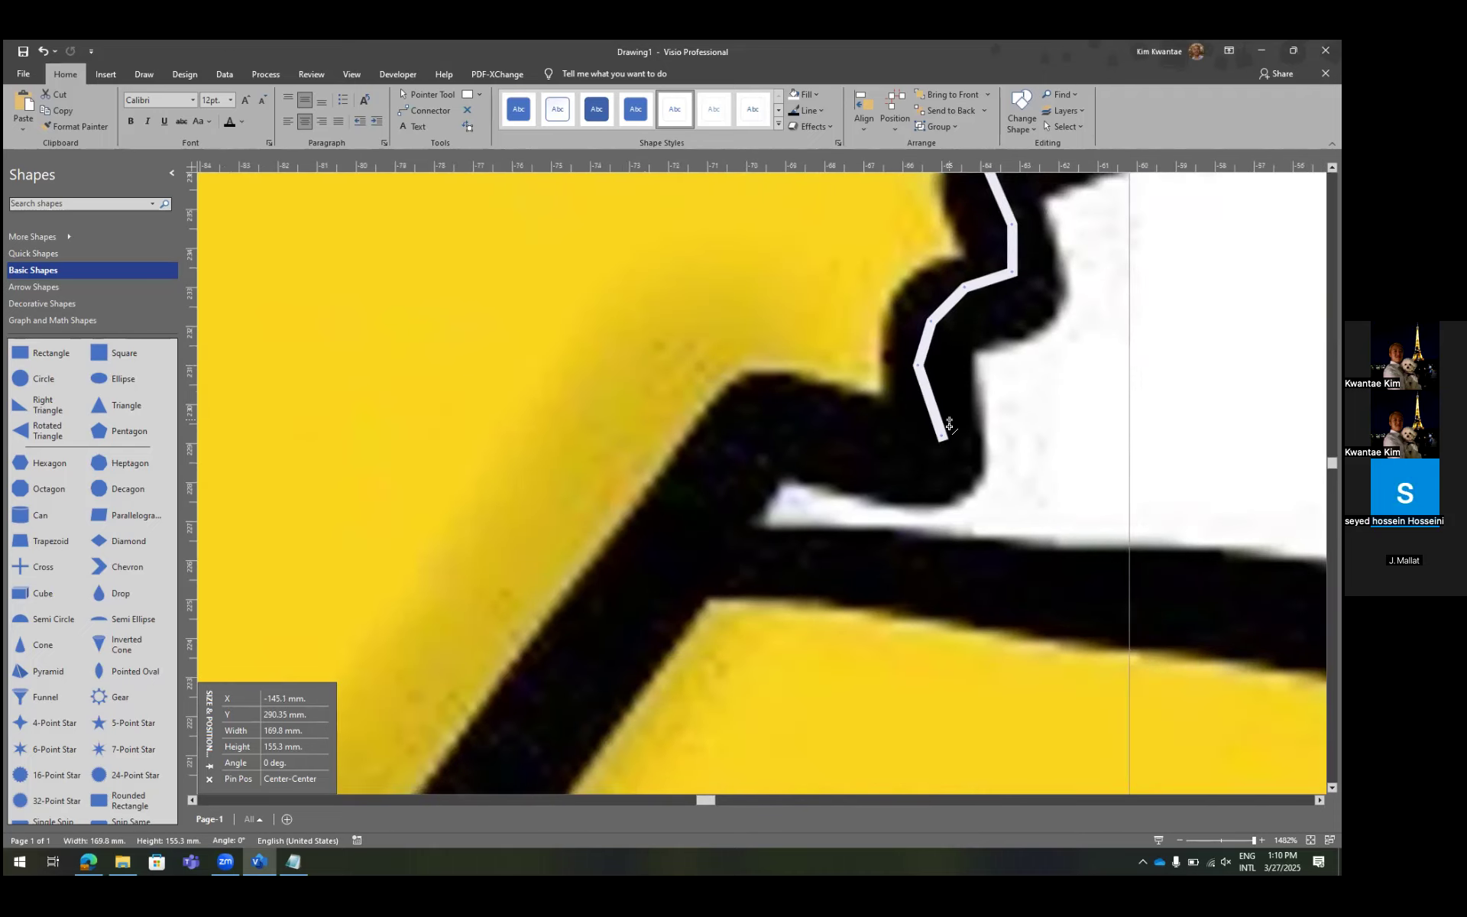
{"action": "left_click_drag", "start_coordinate": [941, 436], "coordinate": [941, 452]}
{"action": "left_click_drag", "start_coordinate": [941, 453], "coordinate": [910, 457]}
{"action": "mouse_move", "coordinate": [910, 458]}
{"action": "left_mouse_down"}
{"action": "mouse_move", "coordinate": [767, 418]}
{"action": "mouse_move", "coordinate": [678, 540]}
{"action": "left_mouse_up"}
{"action": "key", "text": "ctrl+z"}
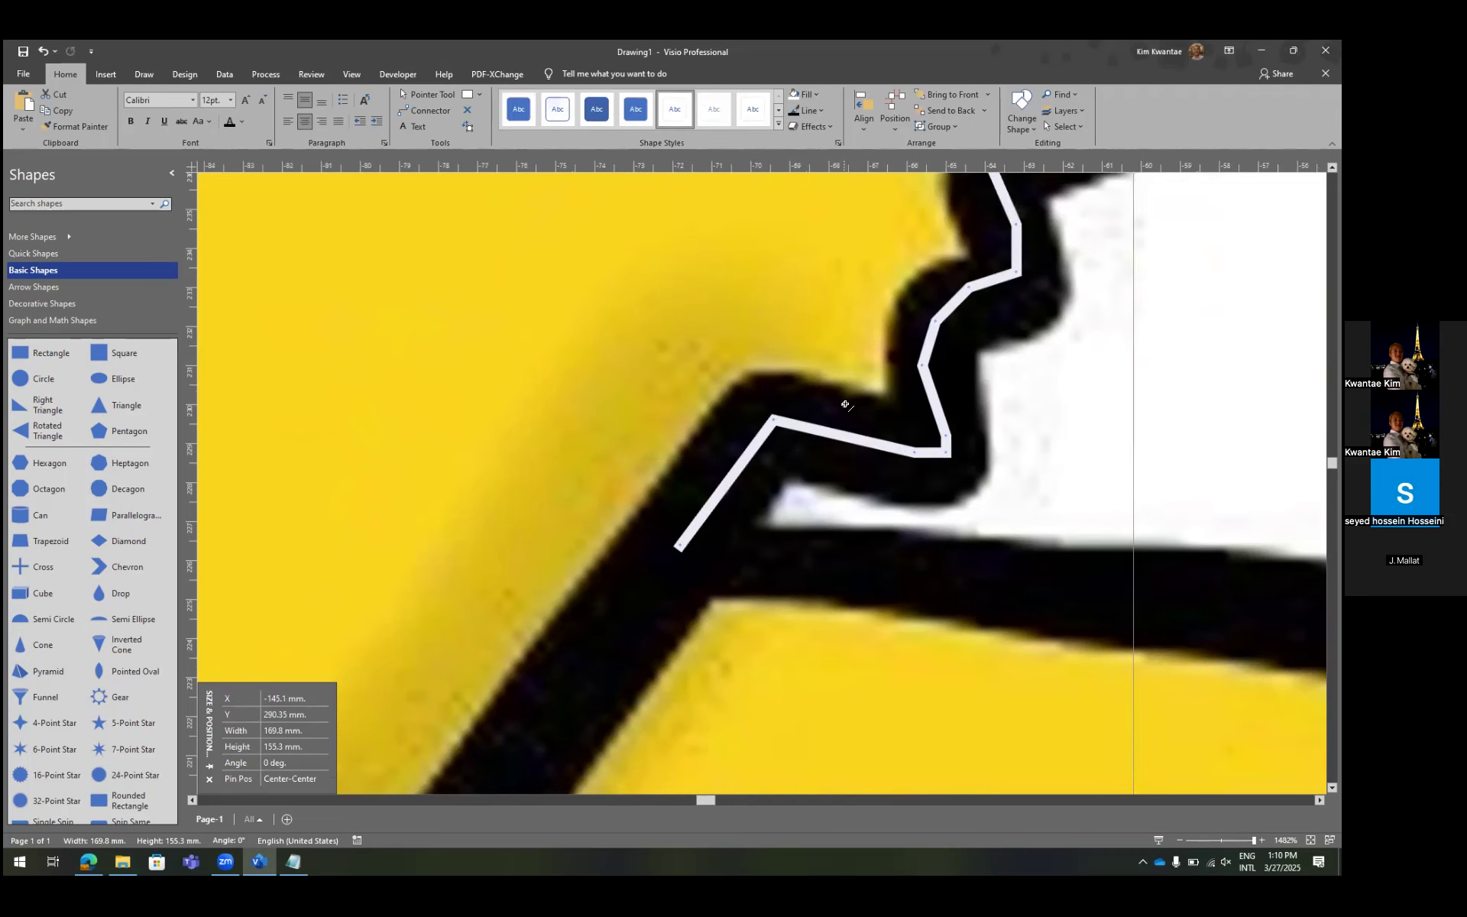
Continue the outline down the right arm's underside past the tail junction, making it about 165.8 mm high.
{"action": "scroll", "coordinate": [845, 399], "scroll_direction": "down", "scroll_amount": 5}
{"action": "scroll", "coordinate": [848, 401], "scroll_direction": "down", "scroll_amount": 3}
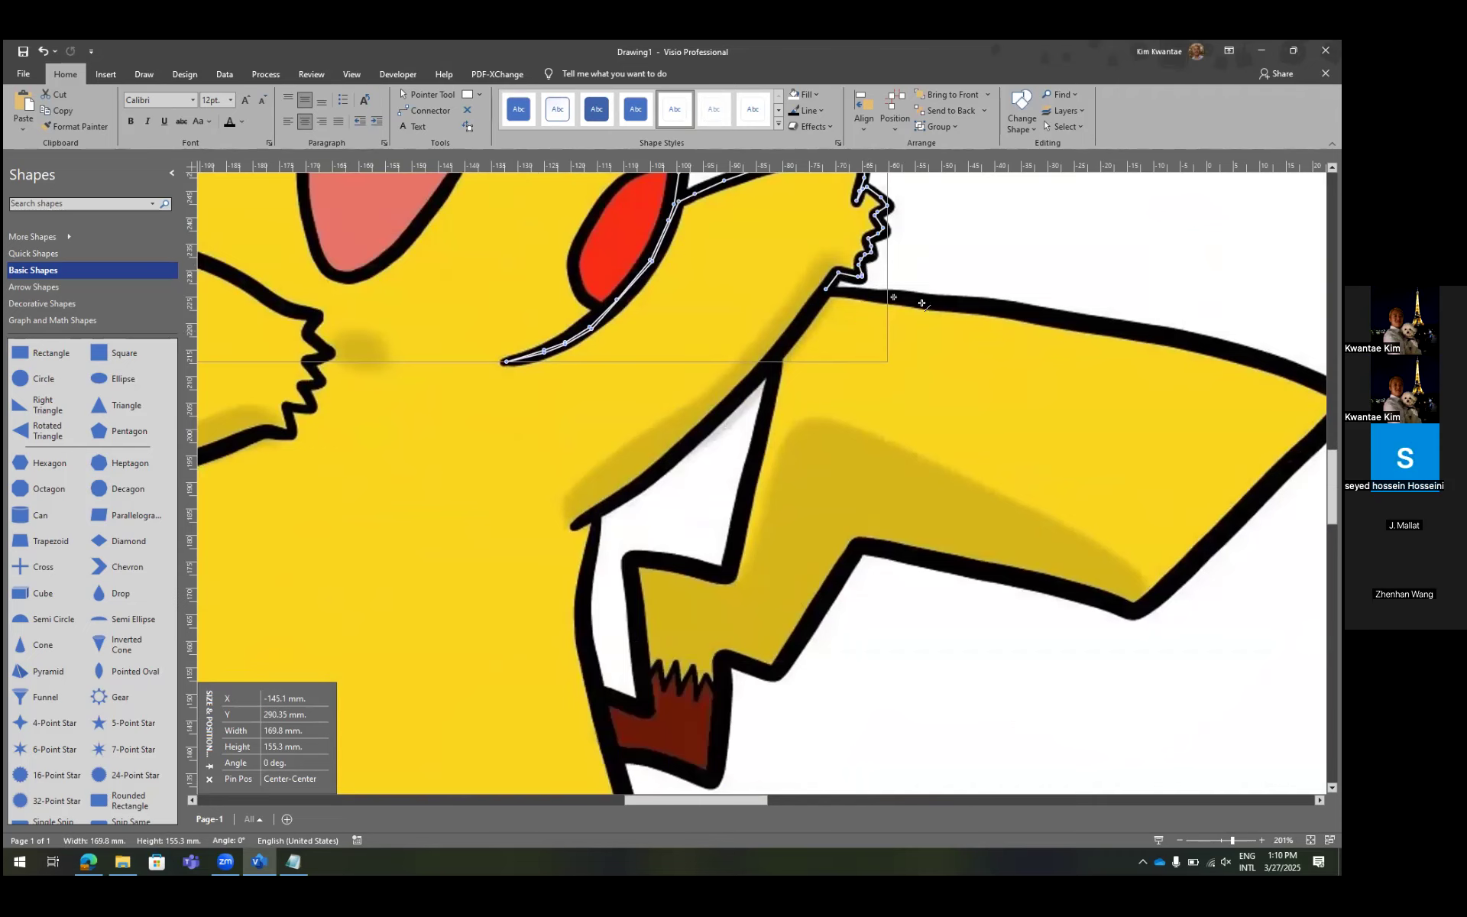
{"action": "left_click_drag", "start_coordinate": [828, 292], "coordinate": [781, 352]}
{"action": "scroll", "coordinate": [1050, 297], "scroll_direction": "left", "scroll_amount": 3}
{"action": "scroll", "coordinate": [1050, 296], "scroll_direction": "down", "scroll_amount": 2}
{"action": "left_click_drag", "start_coordinate": [1005, 260], "coordinate": [902, 371]}
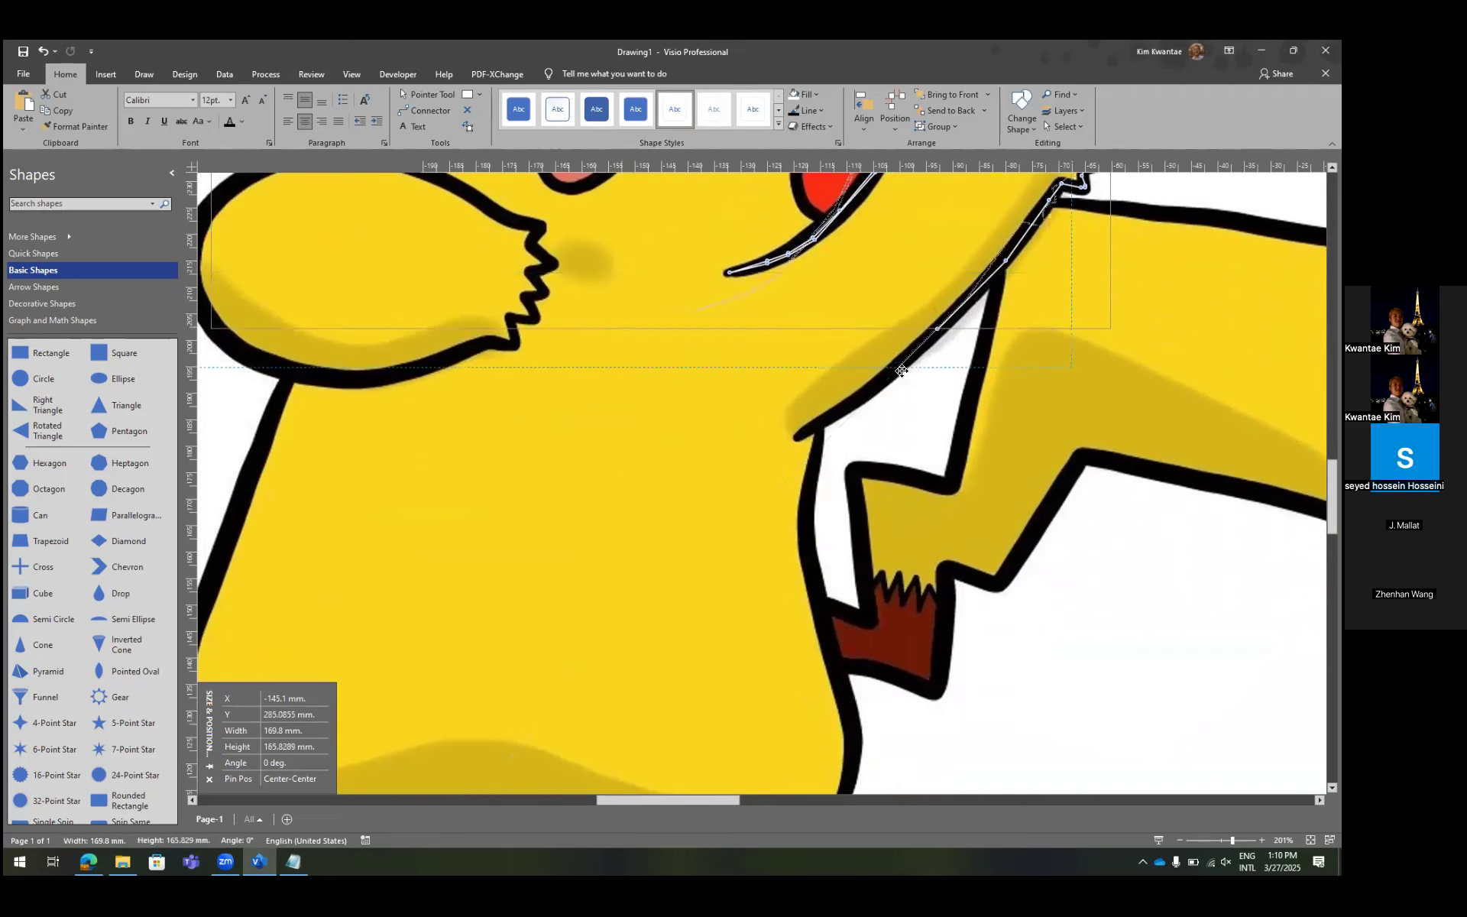
Undo the latest underside segments and retrace that stretch more precisely, making the outline about 175 mm high.
{"action": "key", "text": "ctrl+z"}
{"action": "left_click_drag", "start_coordinate": [933, 332], "coordinate": [869, 390]}
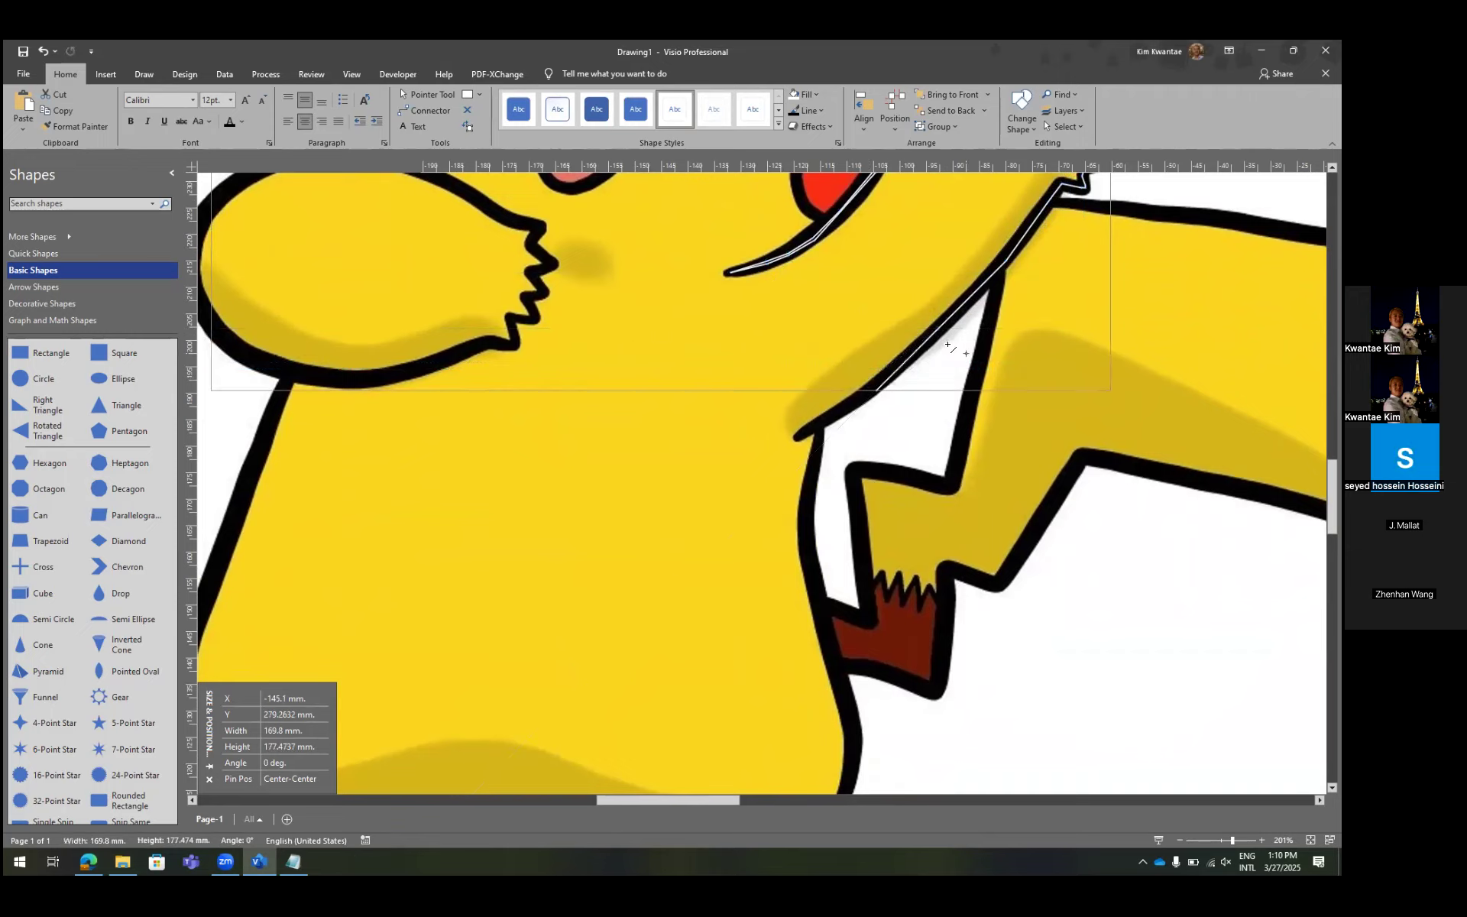
{"action": "key", "text": "ctrl+z"}
{"action": "scroll", "coordinate": [942, 344], "scroll_direction": "up", "scroll_amount": 4}
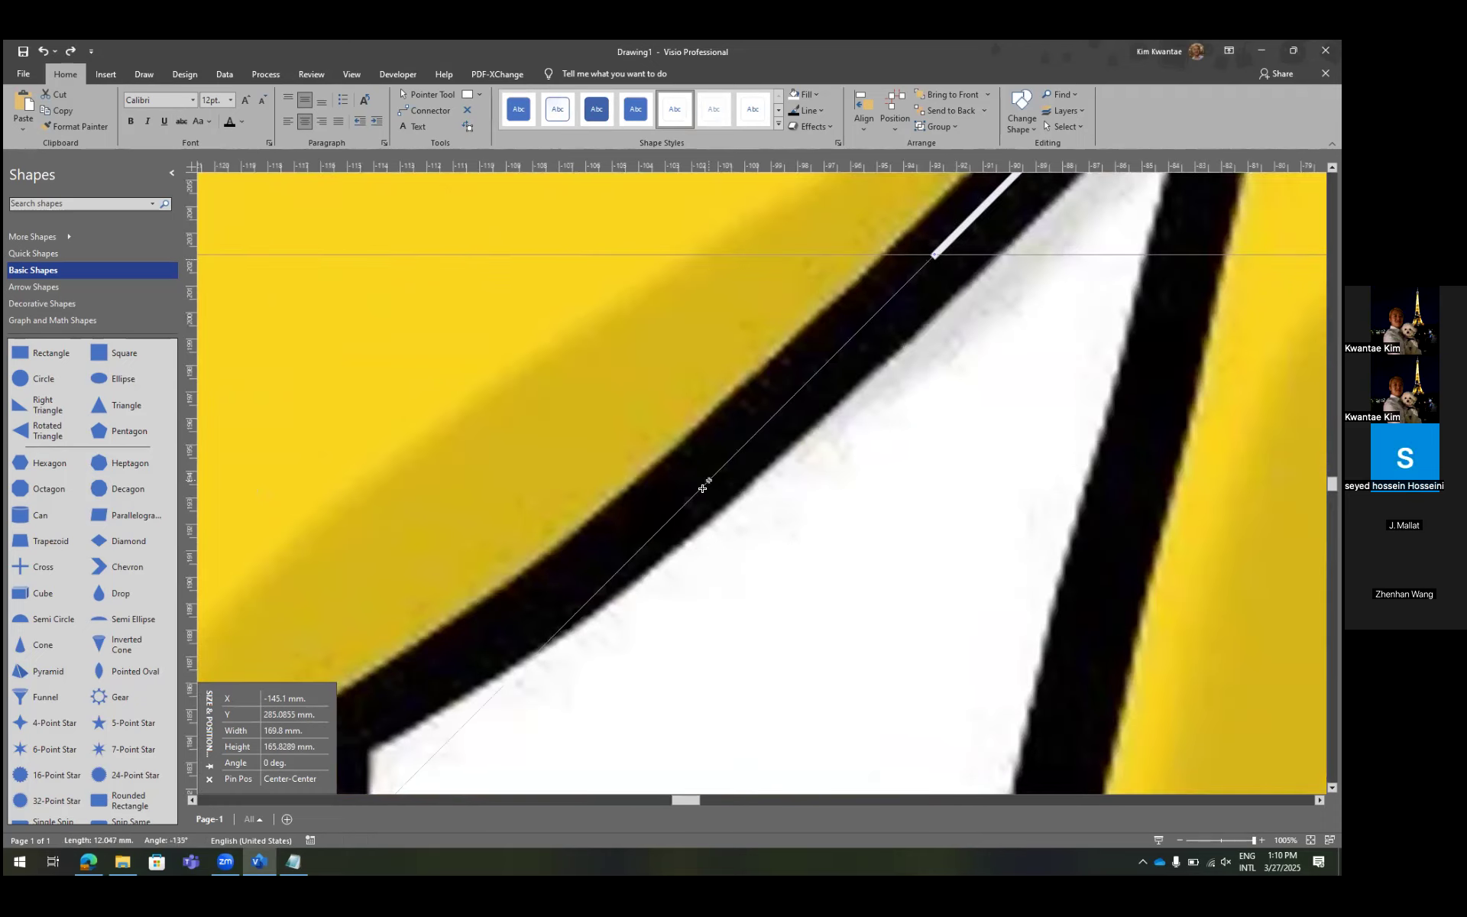
{"action": "key", "text": "ctrl+y"}
{"action": "scroll", "coordinate": [935, 332], "scroll_direction": "left", "scroll_amount": 3}
{"action": "scroll", "coordinate": [935, 332], "scroll_direction": "down", "scroll_amount": 3}
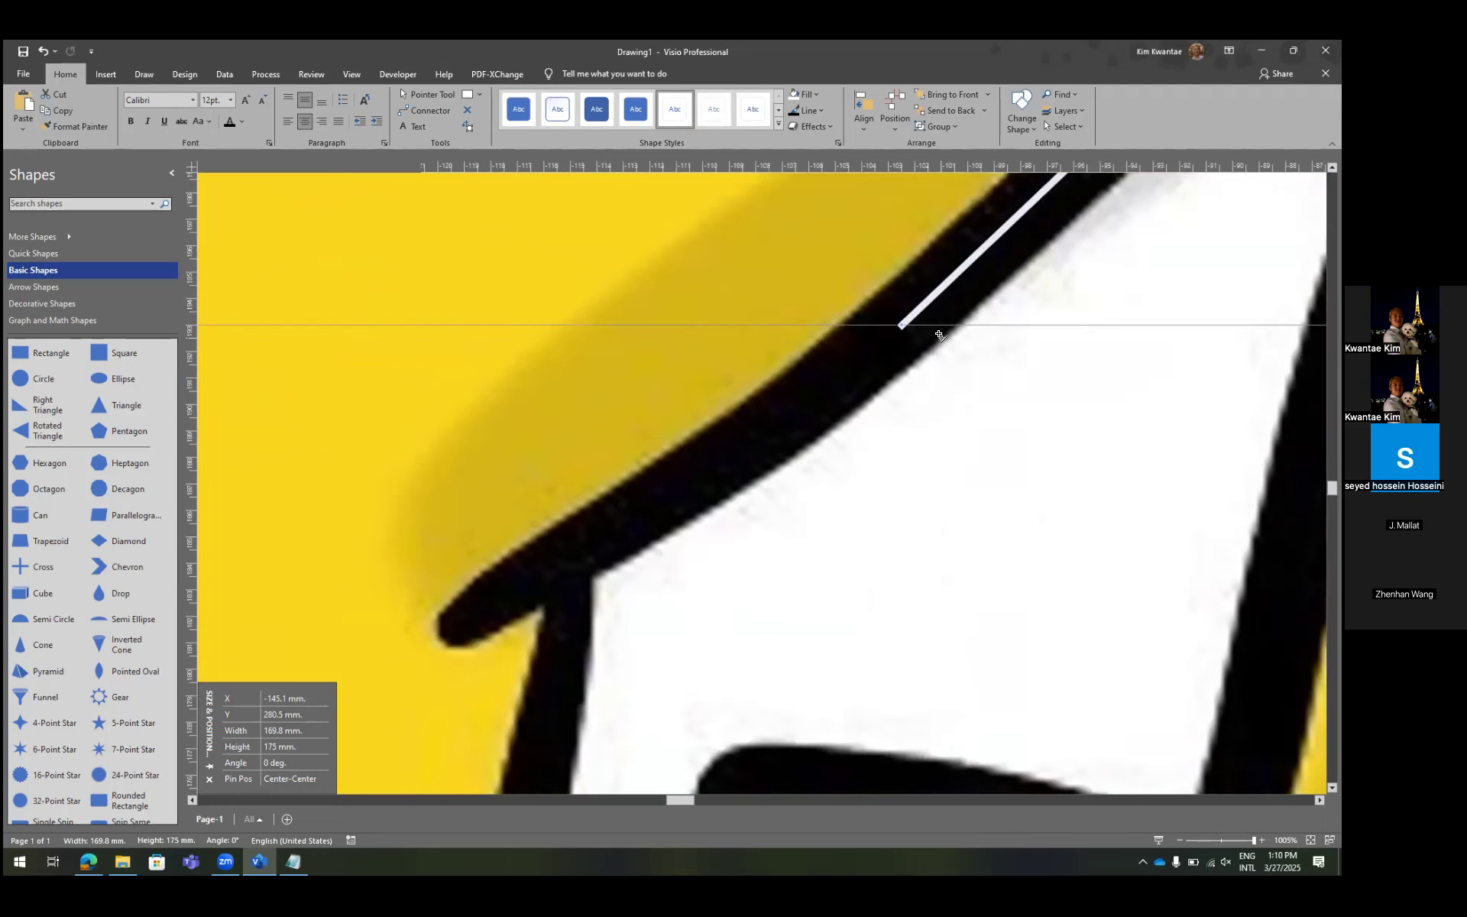
Trace the arm's underside to its inner tip and back to the side of the body, making the outline about 186.2 mm high.
{"action": "left_click", "coordinate": [658, 486]}
{"action": "left_click", "coordinate": [458, 620]}
{"action": "left_click", "coordinate": [564, 570]}
{"action": "scroll", "coordinate": [598, 450], "scroll_direction": "down", "scroll_amount": 4}
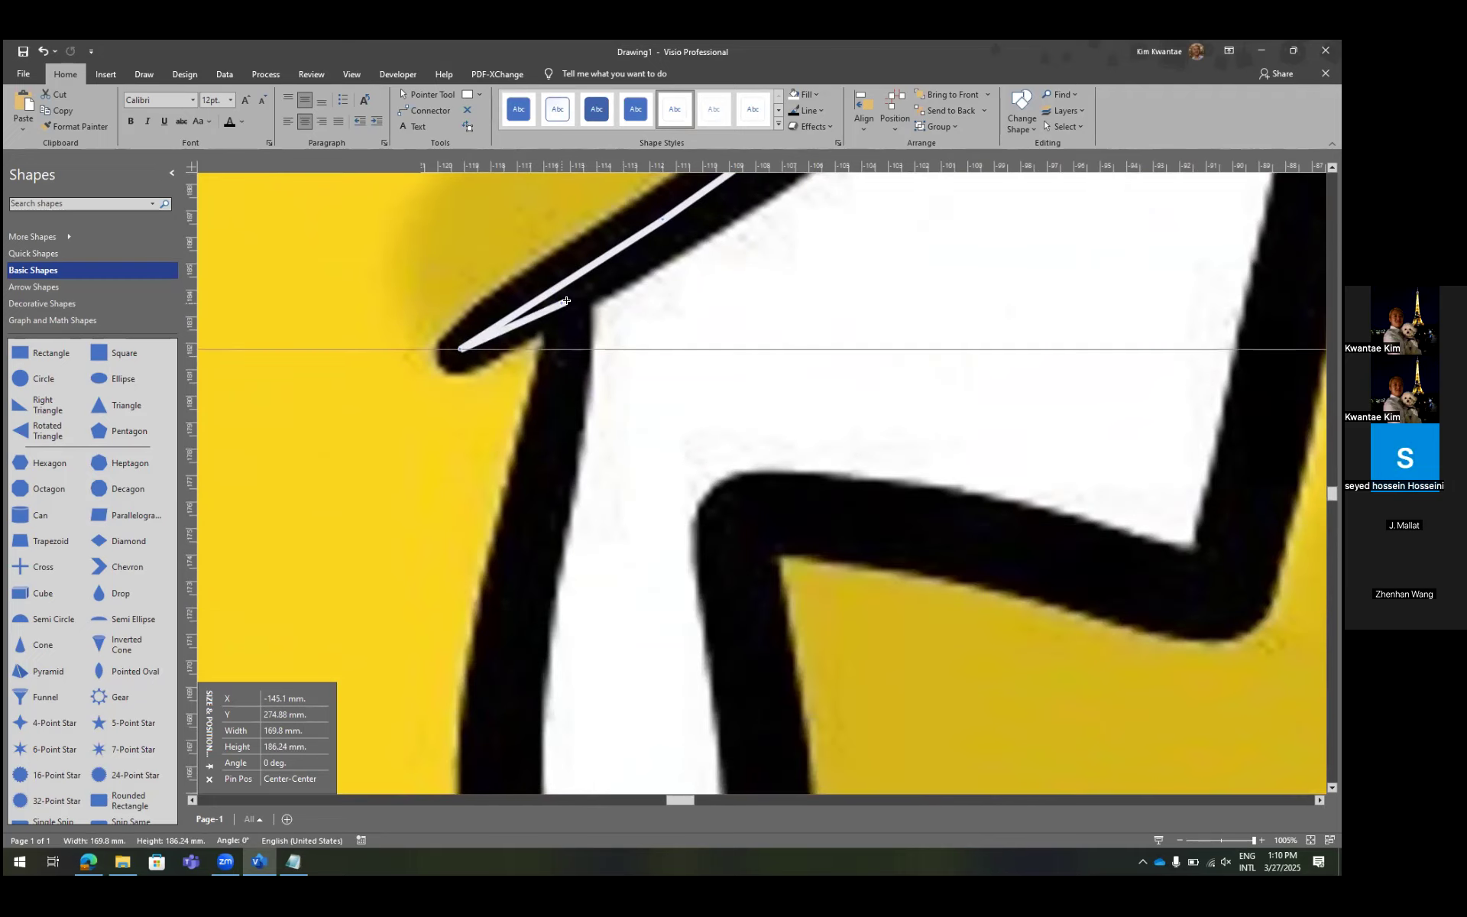
{"action": "left_click_drag", "start_coordinate": [566, 301], "coordinate": [571, 331]}
{"action": "scroll", "coordinate": [581, 348], "scroll_direction": "left", "scroll_amount": 3}
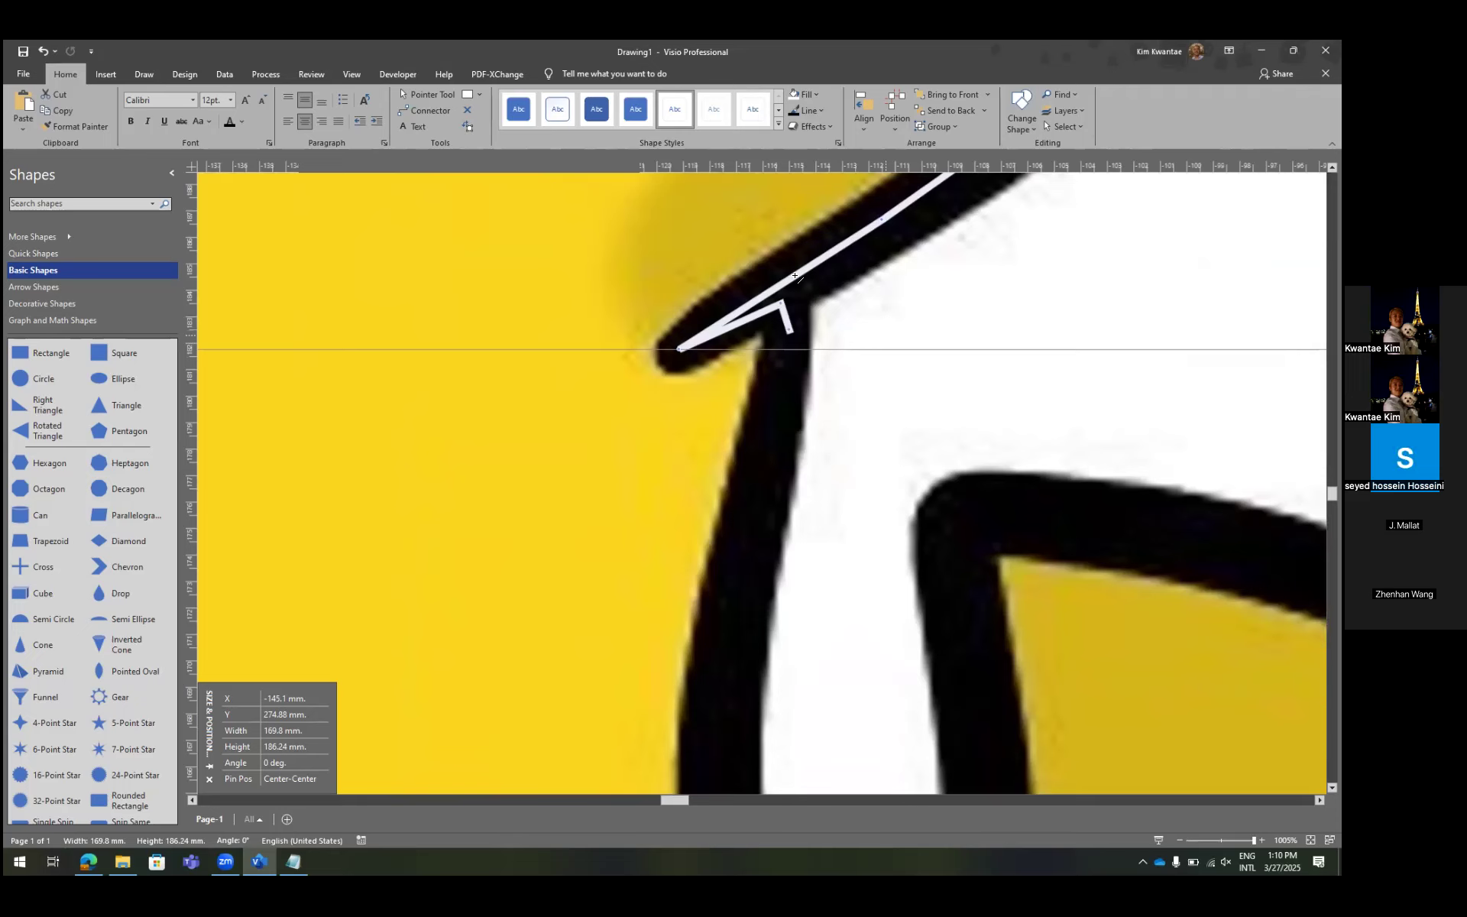
Continue the outline down the upper side of the body beside the tail, making it about 210 mm high.
{"action": "scroll", "coordinate": [795, 276], "scroll_direction": "down", "scroll_amount": 1}
{"action": "left_click_drag", "start_coordinate": [793, 241], "coordinate": [738, 505]}
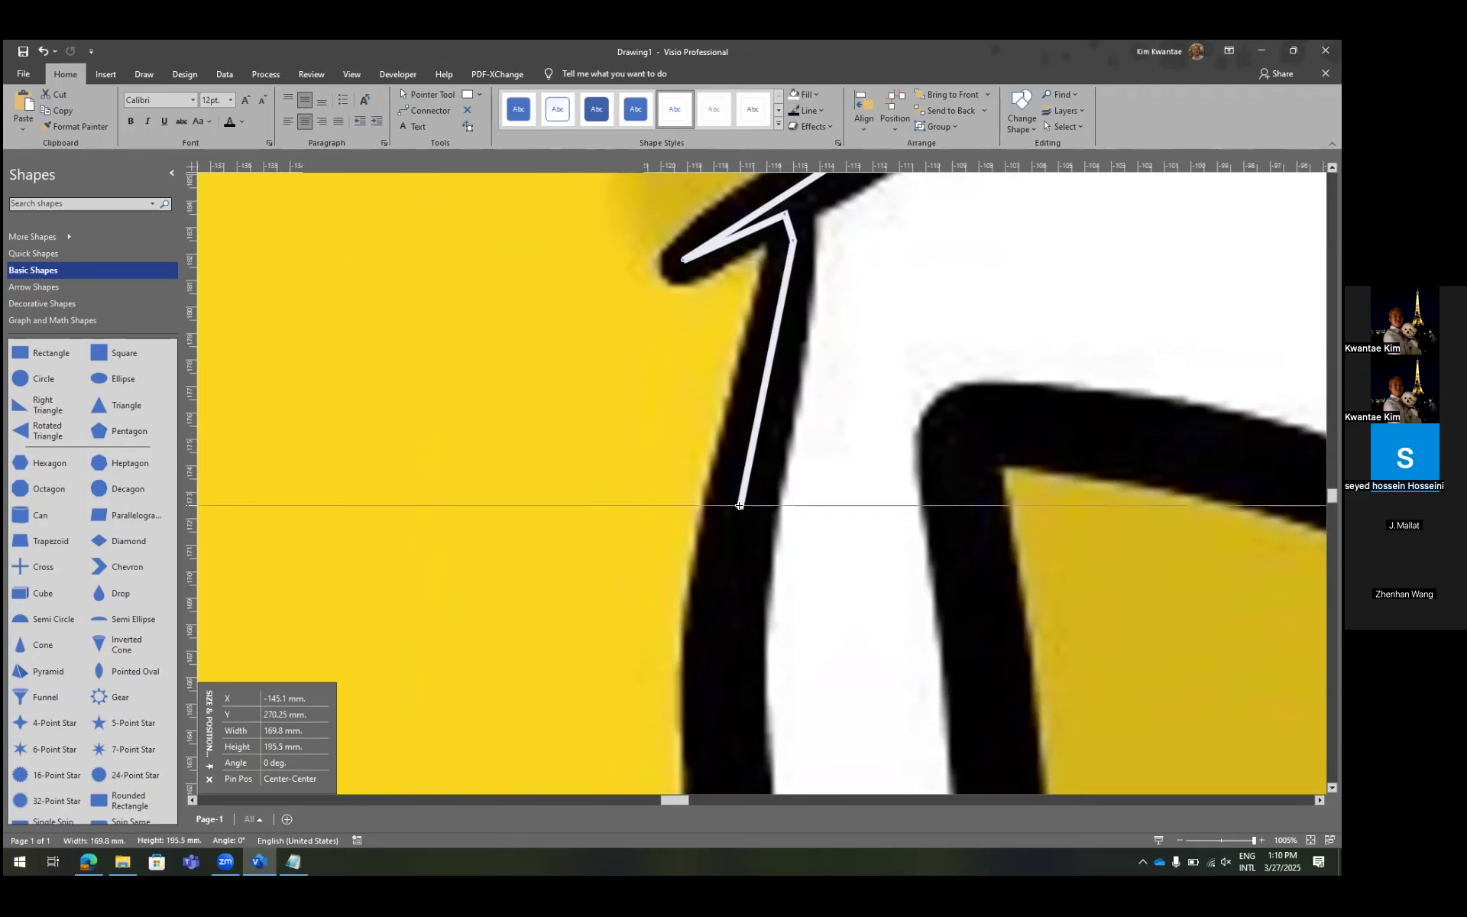
{"action": "scroll", "coordinate": [739, 505], "scroll_direction": "down", "scroll_amount": 3}
{"action": "mouse_move", "coordinate": [740, 239]}
{"action": "left_mouse_down"}
{"action": "mouse_move", "coordinate": [740, 387]}
{"action": "mouse_move", "coordinate": [716, 396]}
{"action": "mouse_move", "coordinate": [734, 616]}
{"action": "mouse_move", "coordinate": [748, 622]}
{"action": "left_mouse_up"}
{"action": "scroll", "coordinate": [749, 622], "scroll_direction": "down", "scroll_amount": 2}
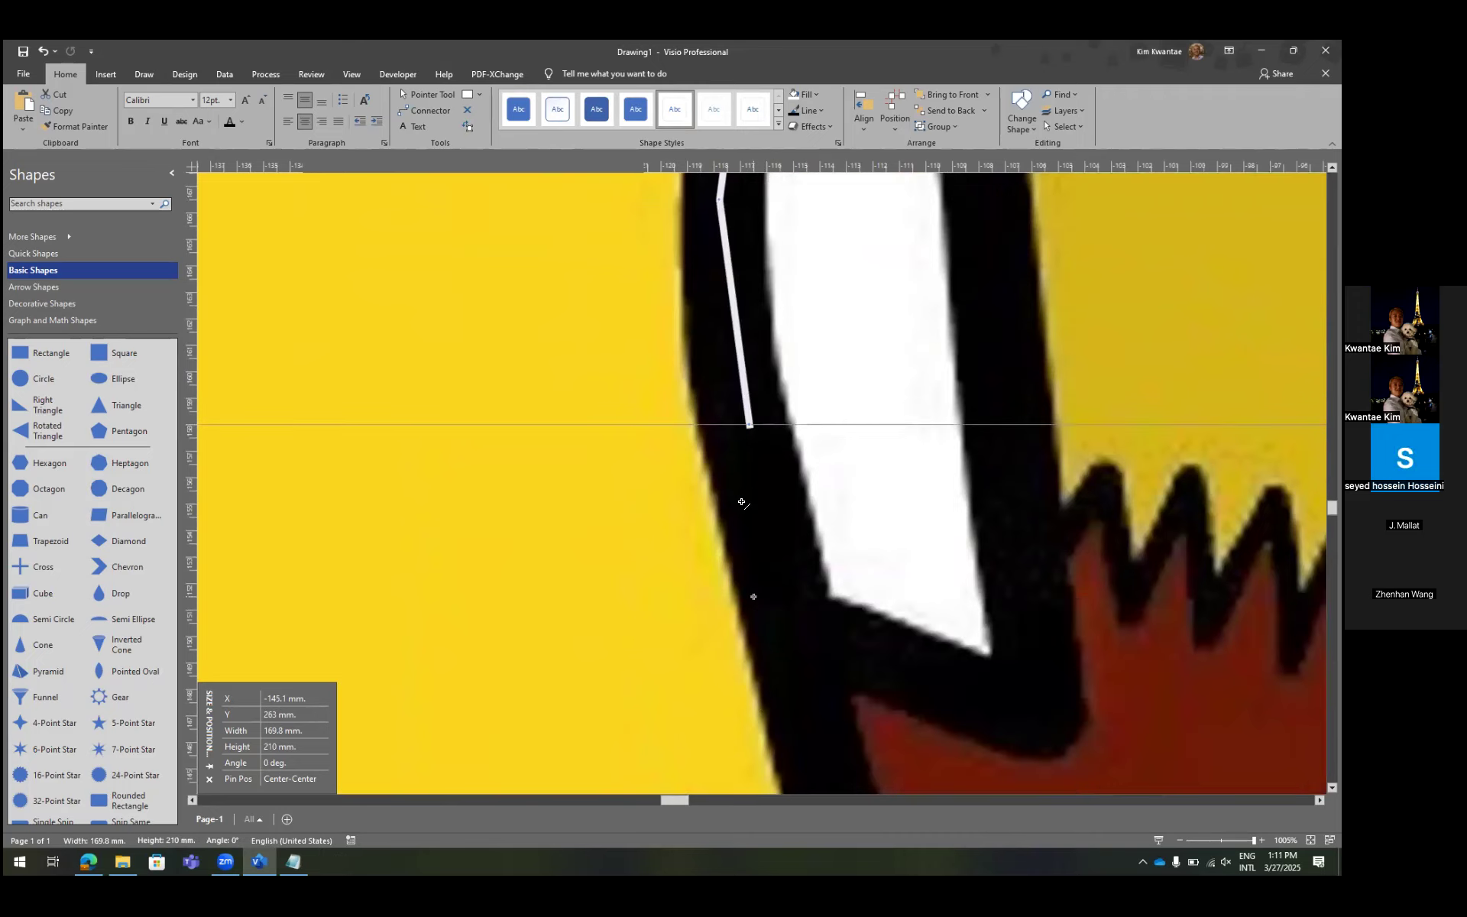
Continue the outline down the lower side of the body past the tail's base, making it about 256 mm high.
{"action": "scroll", "coordinate": [737, 416], "scroll_direction": "down", "scroll_amount": 1}
{"action": "left_click_drag", "start_coordinate": [748, 356], "coordinate": [819, 692]}
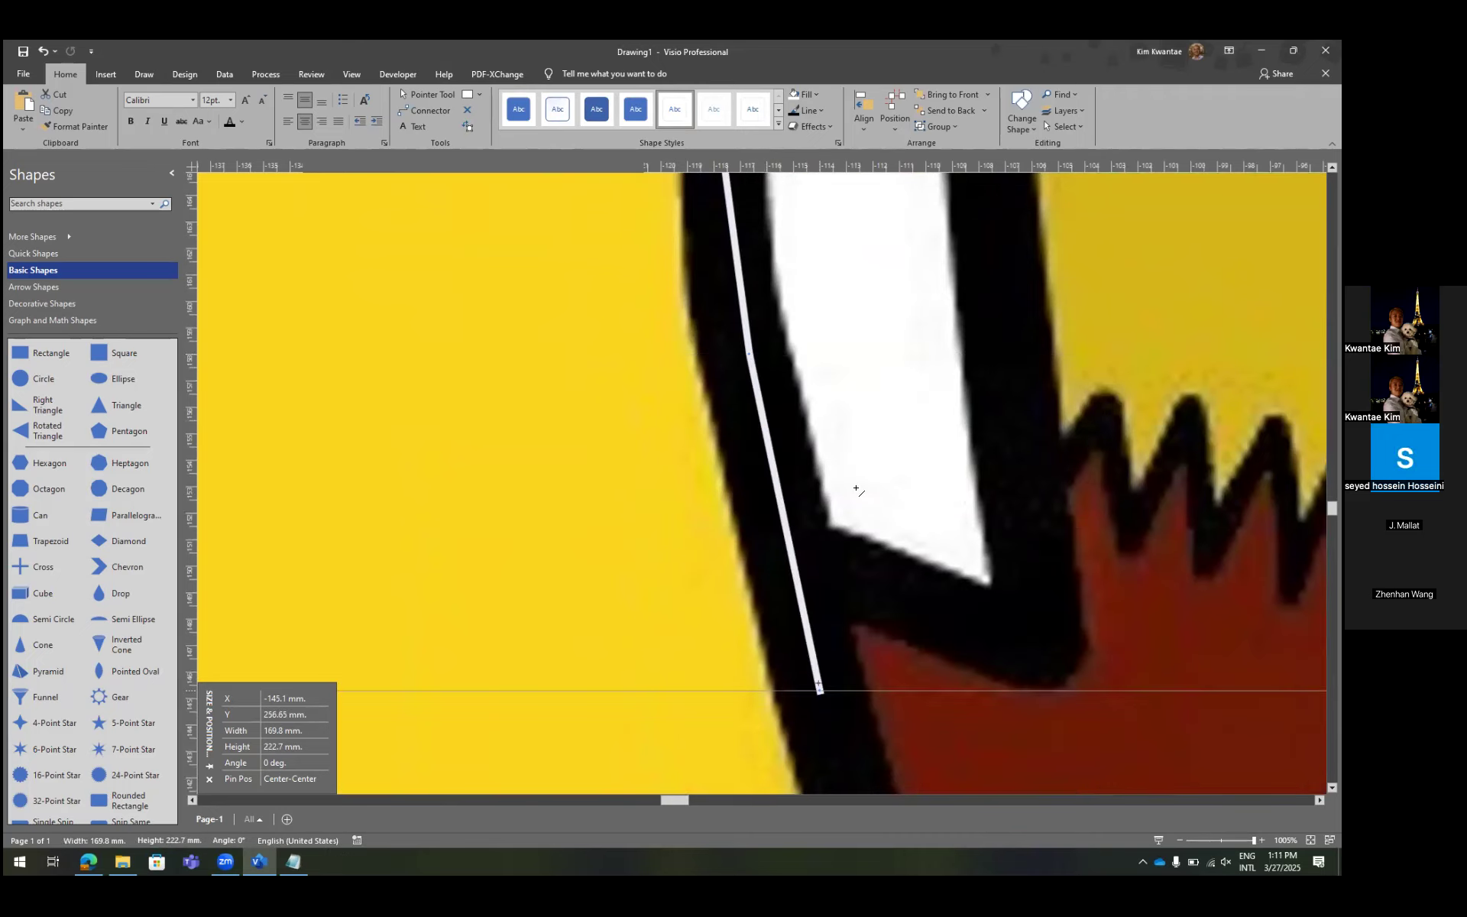
{"action": "scroll", "coordinate": [870, 443], "scroll_direction": "down", "scroll_amount": 4}
{"action": "left_click_drag", "start_coordinate": [822, 348], "coordinate": [897, 595]}
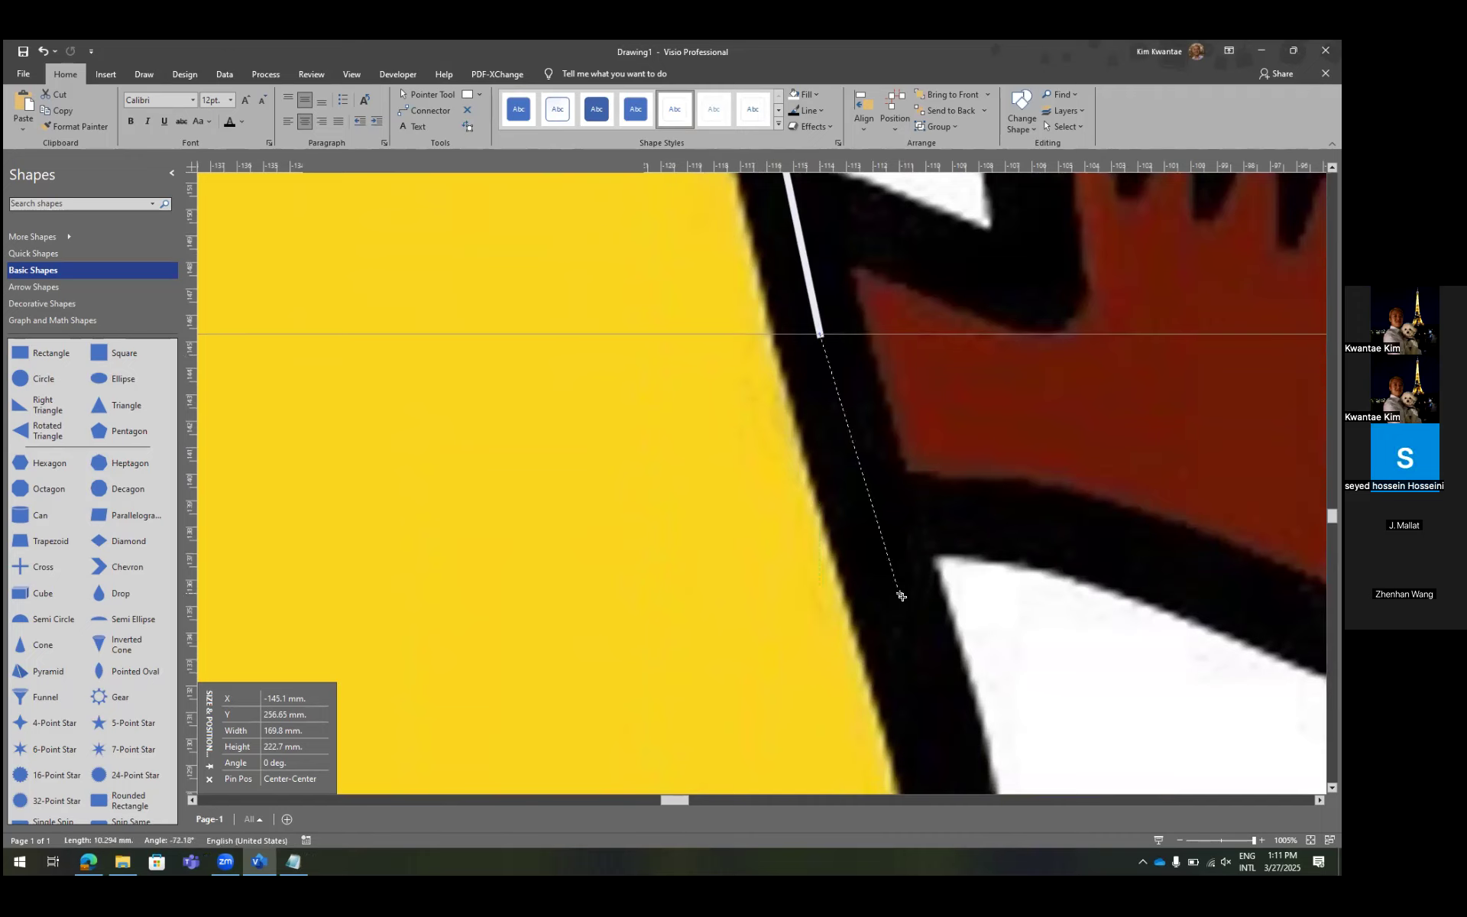
{"action": "scroll", "coordinate": [897, 595], "scroll_direction": "down", "scroll_amount": 4}
{"action": "left_click_drag", "start_coordinate": [894, 298], "coordinate": [949, 497]}
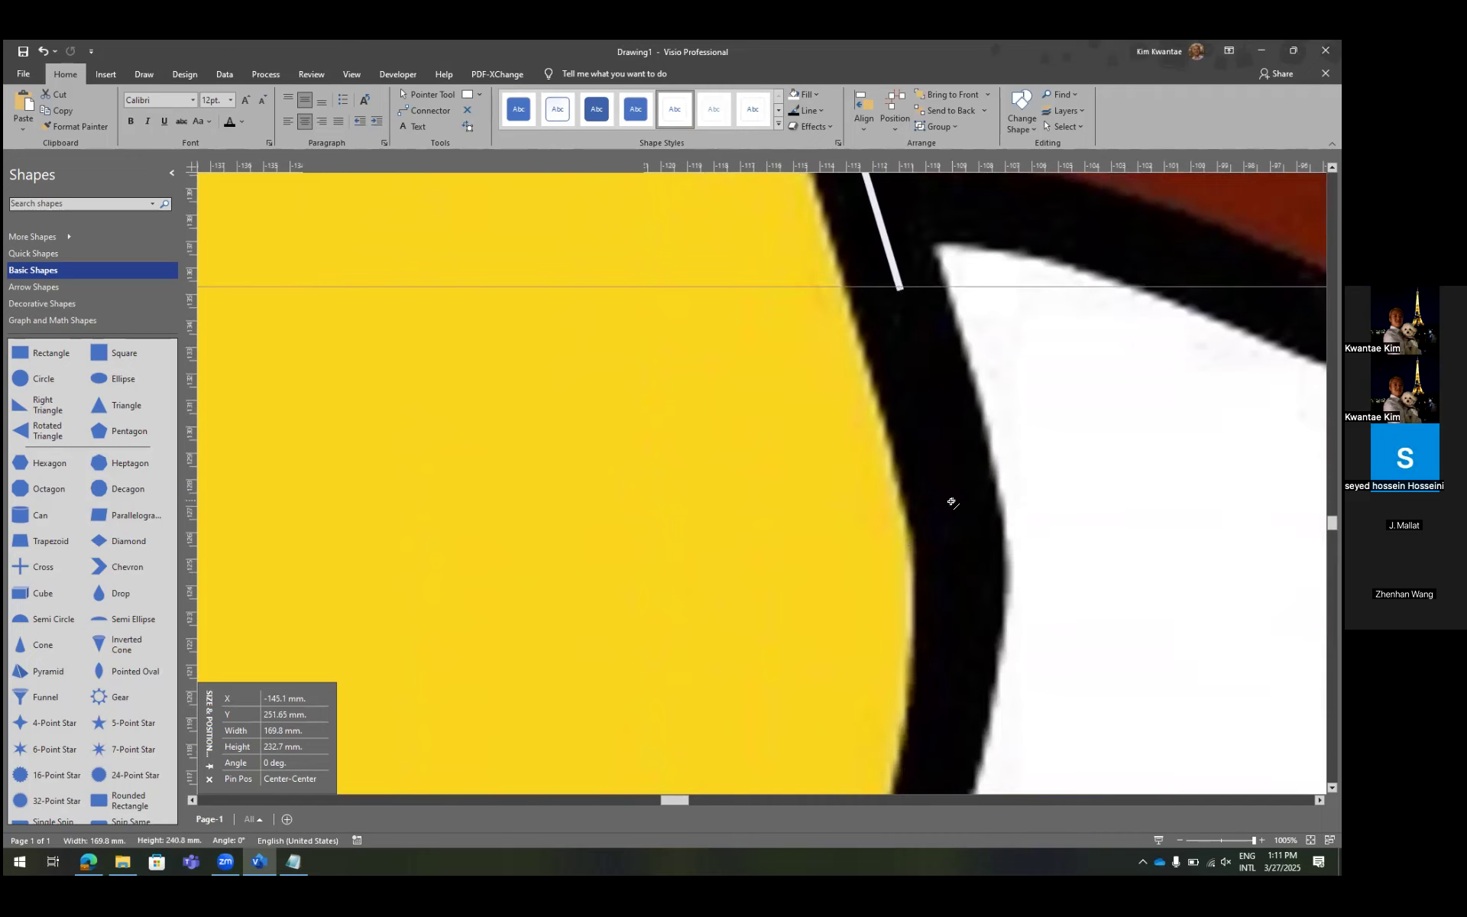
{"action": "scroll", "coordinate": [949, 498], "scroll_direction": "down", "scroll_amount": 4}
{"action": "mouse_move", "coordinate": [955, 230]}
{"action": "left_mouse_down"}
{"action": "mouse_move", "coordinate": [966, 367]}
{"action": "mouse_move", "coordinate": [953, 370]}
{"action": "mouse_move", "coordinate": [932, 517]}
{"action": "mouse_move", "coordinate": [878, 632]}
{"action": "left_mouse_up"}
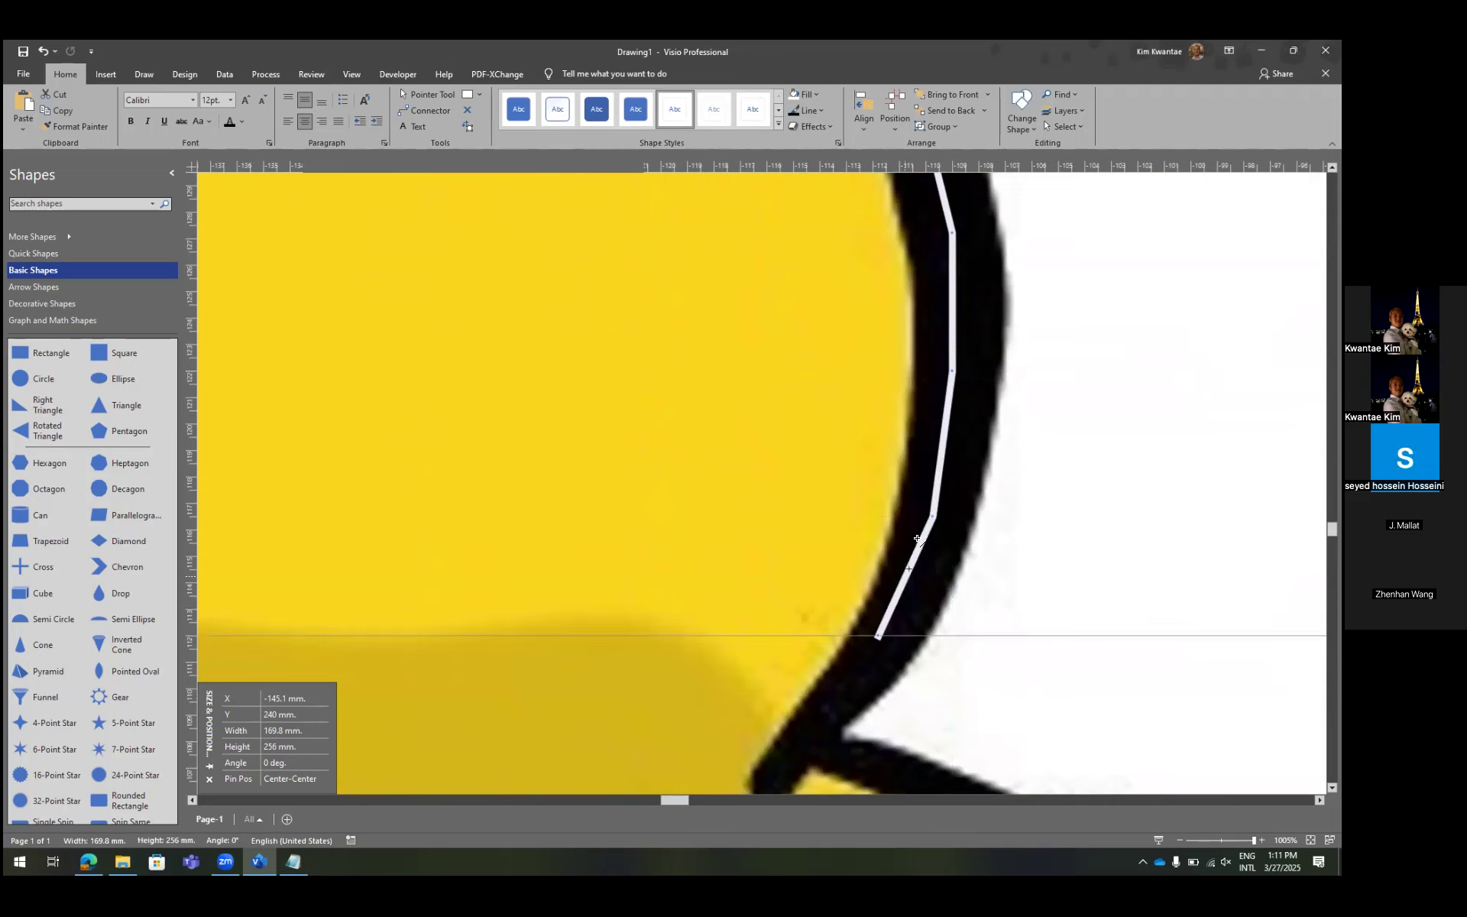
Trace the upper edge of the foot beside the tail and its first two toes, ending at the second gap's inner tip.
{"action": "scroll", "coordinate": [878, 631], "scroll_direction": "down", "scroll_amount": 4}
{"action": "mouse_move", "coordinate": [878, 324]}
{"action": "left_mouse_down"}
{"action": "mouse_move", "coordinate": [776, 456]}
{"action": "mouse_move", "coordinate": [818, 436]}
{"action": "mouse_move", "coordinate": [979, 496]}
{"action": "mouse_move", "coordinate": [865, 411]}
{"action": "mouse_move", "coordinate": [1018, 502]}
{"action": "mouse_move", "coordinate": [1104, 583]}
{"action": "mouse_move", "coordinate": [1086, 612]}
{"action": "mouse_move", "coordinate": [1117, 609]}
{"action": "left_mouse_up"}
{"action": "scroll", "coordinate": [886, 428], "scroll_direction": "right", "scroll_amount": 3}
{"action": "scroll", "coordinate": [887, 427], "scroll_direction": "down", "scroll_amount": 2}
{"action": "left_click_drag", "start_coordinate": [1117, 608], "coordinate": [1069, 713]}
{"action": "left_click_drag", "start_coordinate": [1069, 715], "coordinate": [978, 646]}
{"action": "left_click_drag", "start_coordinate": [979, 647], "coordinate": [692, 515]}
Trace the lowest toe of that foot and redo its rounded tip more closely, making the outline about 279 mm high.
{"action": "left_click_drag", "start_coordinate": [692, 514], "coordinate": [883, 609]}
{"action": "left_click_drag", "start_coordinate": [884, 609], "coordinate": [985, 672]}
{"action": "left_click_drag", "start_coordinate": [986, 672], "coordinate": [1042, 727]}
{"action": "left_click_drag", "start_coordinate": [1042, 727], "coordinate": [1013, 758]}
{"action": "left_click_drag", "start_coordinate": [1014, 757], "coordinate": [938, 756]}
{"action": "key", "text": "ctrl+z"}
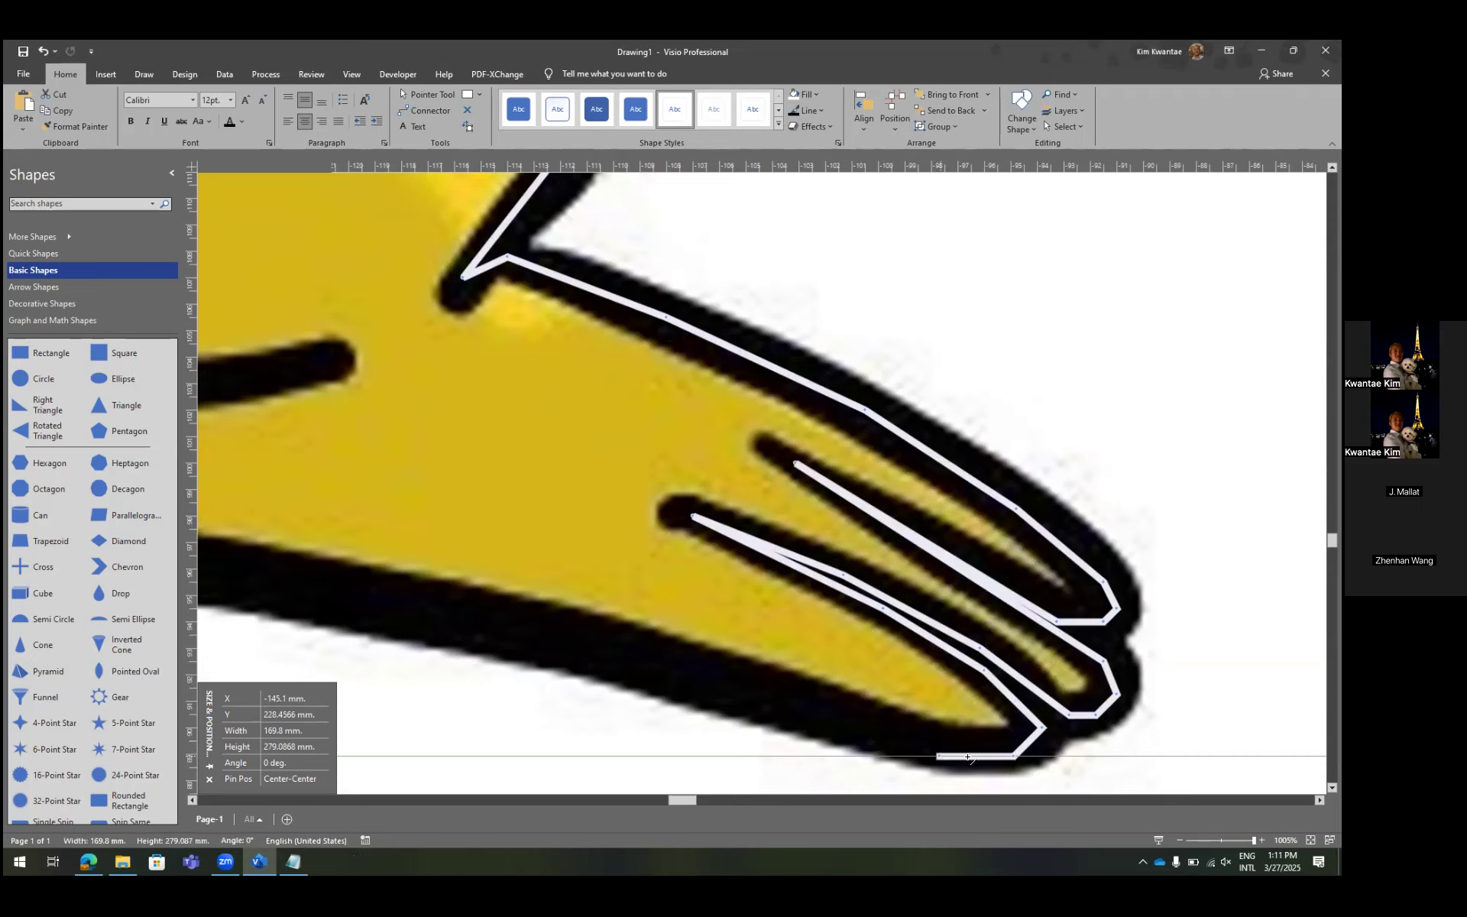
{"action": "key", "text": "ctrl+z"}
{"action": "left_click", "coordinate": [1041, 742]}
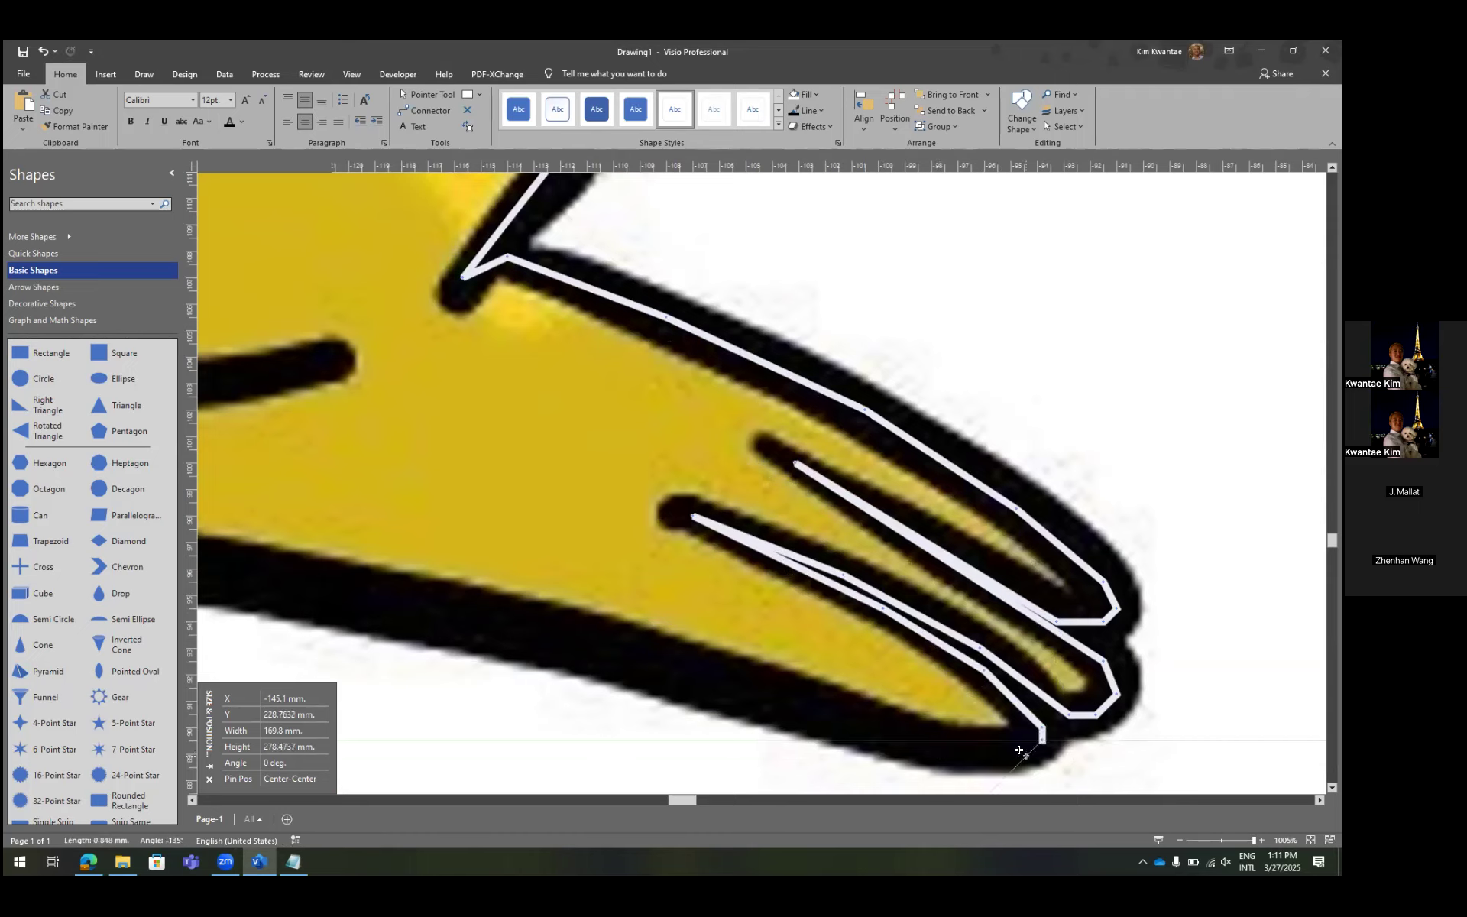
{"action": "left_click", "coordinate": [1015, 754]}
{"action": "left_click", "coordinate": [977, 753]}
Continue the outline along the sole of that foot and around the curve of its heel.
{"action": "left_click_drag", "start_coordinate": [851, 690], "coordinate": [804, 706]}
{"action": "scroll", "coordinate": [807, 705], "scroll_direction": "left", "scroll_amount": 5}
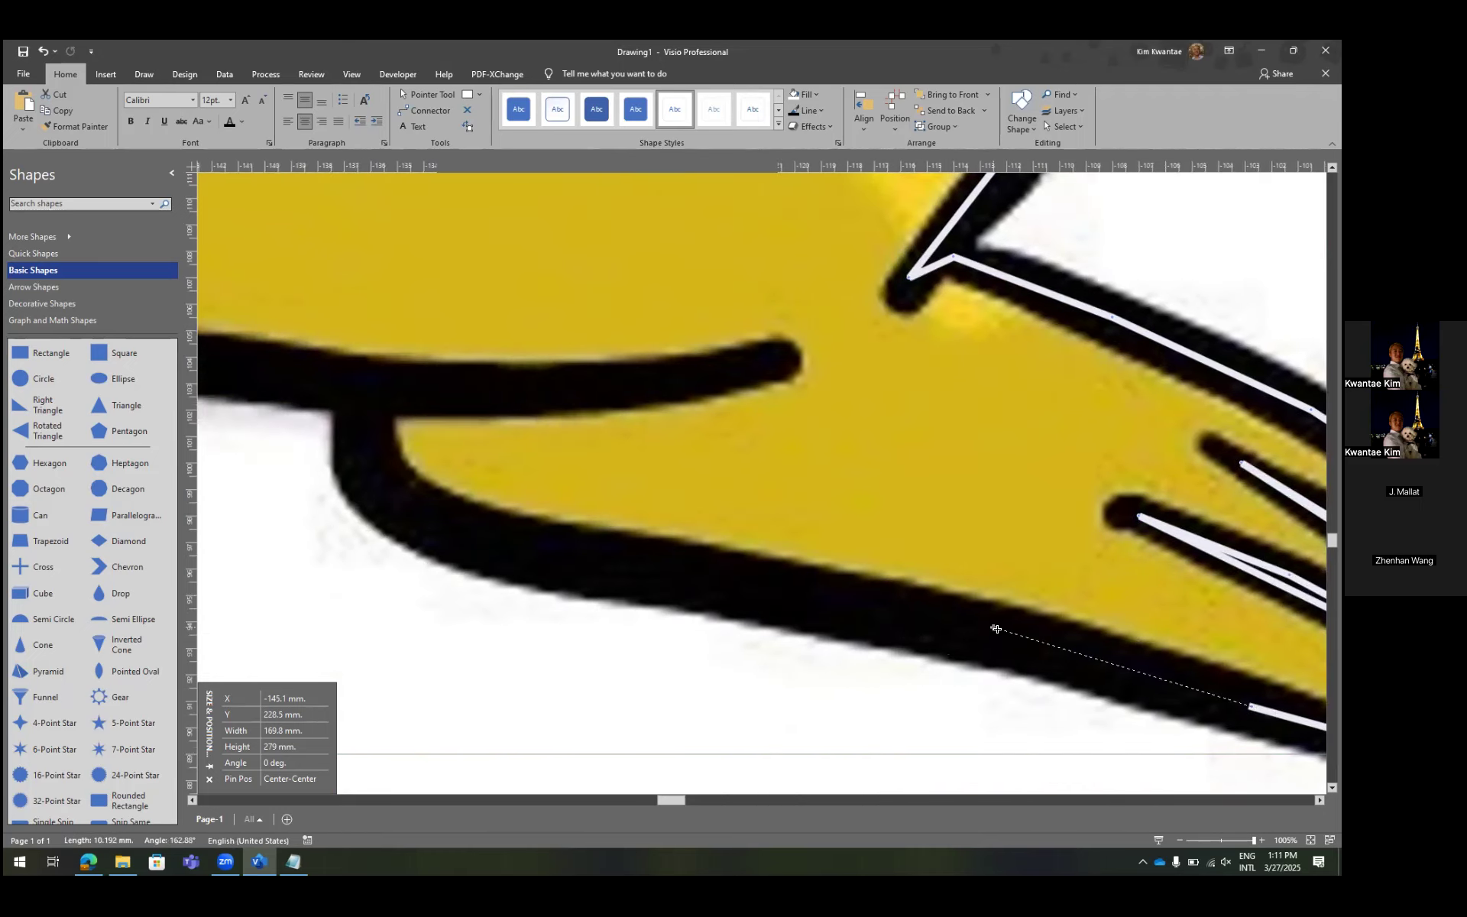
{"action": "left_click", "coordinate": [994, 629]}
{"action": "left_click", "coordinate": [714, 578]}
{"action": "left_click", "coordinate": [506, 541]}
{"action": "left_click", "coordinate": [410, 502]}
{"action": "left_click", "coordinate": [376, 465]}
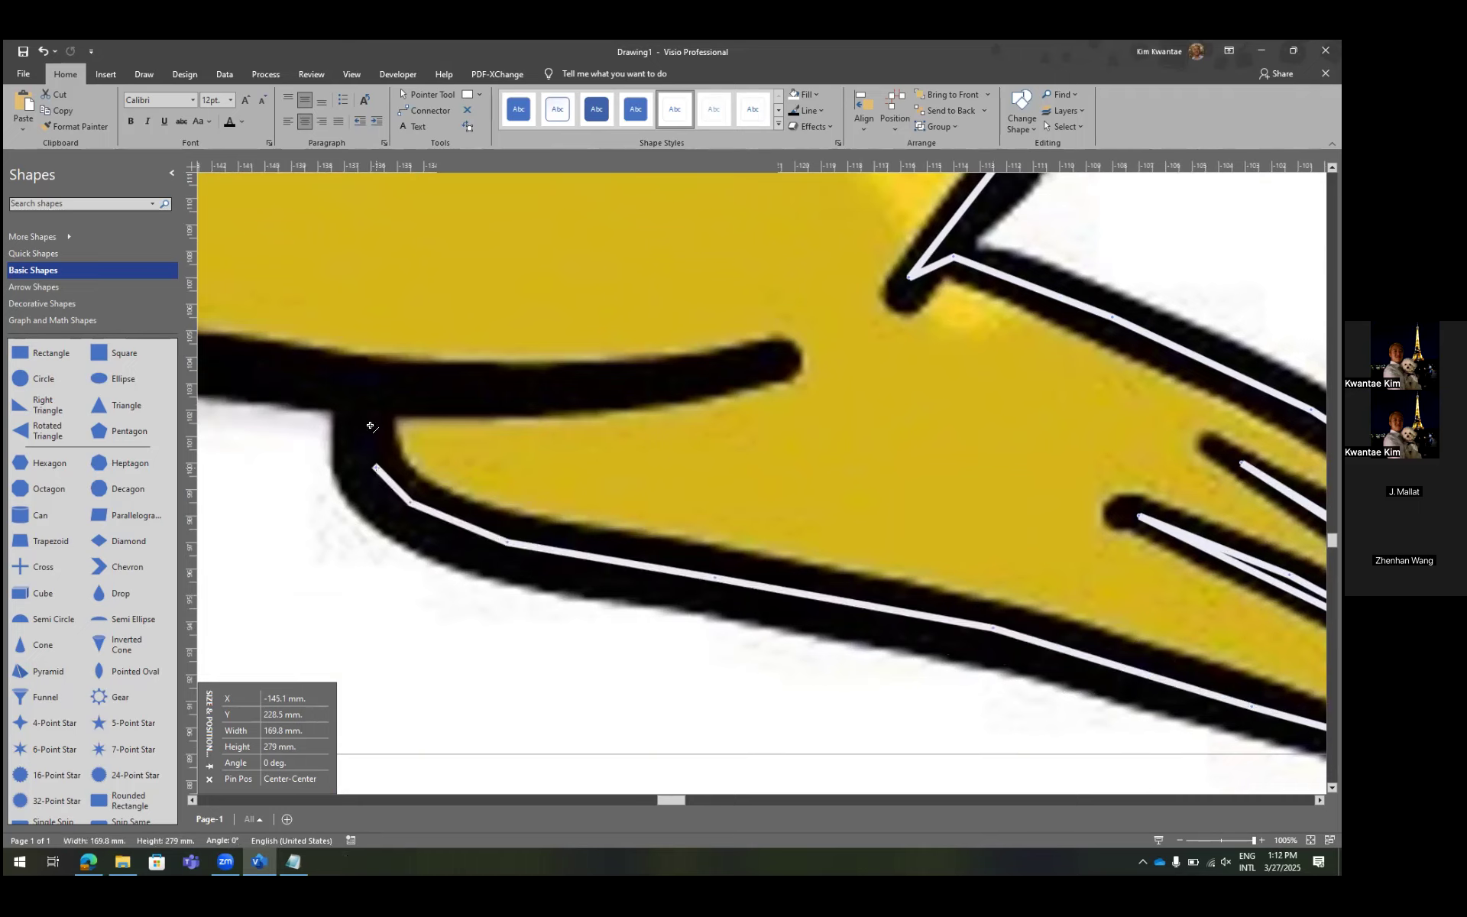
{"action": "left_click_drag", "start_coordinate": [360, 421], "coordinate": [356, 416]}
{"action": "left_click_drag", "start_coordinate": [357, 415], "coordinate": [378, 397]}
{"action": "key", "text": "ctrl+z"}
{"action": "key", "text": "ctrl+z"}
Retrace the heel up to the body, following the crease above the foot to its inner end and back.
{"action": "left_click", "coordinate": [378, 472]}
{"action": "left_click_drag", "start_coordinate": [375, 467], "coordinate": [367, 421]}
{"action": "mouse_move", "coordinate": [367, 421]}
{"action": "left_mouse_down"}
{"action": "mouse_move", "coordinate": [389, 398]}
{"action": "mouse_move", "coordinate": [366, 397]}
{"action": "mouse_move", "coordinate": [566, 397]}
{"action": "mouse_move", "coordinate": [776, 355]}
{"action": "mouse_move", "coordinate": [539, 382]}
{"action": "mouse_move", "coordinate": [556, 383]}
{"action": "left_mouse_up"}
{"action": "left_click_drag", "start_coordinate": [556, 383], "coordinate": [369, 382]}
Continue the outline along the body's bottom edge to the narrow notch between the two feet.
{"action": "scroll", "coordinate": [629, 376], "scroll_direction": "left", "scroll_amount": 3}
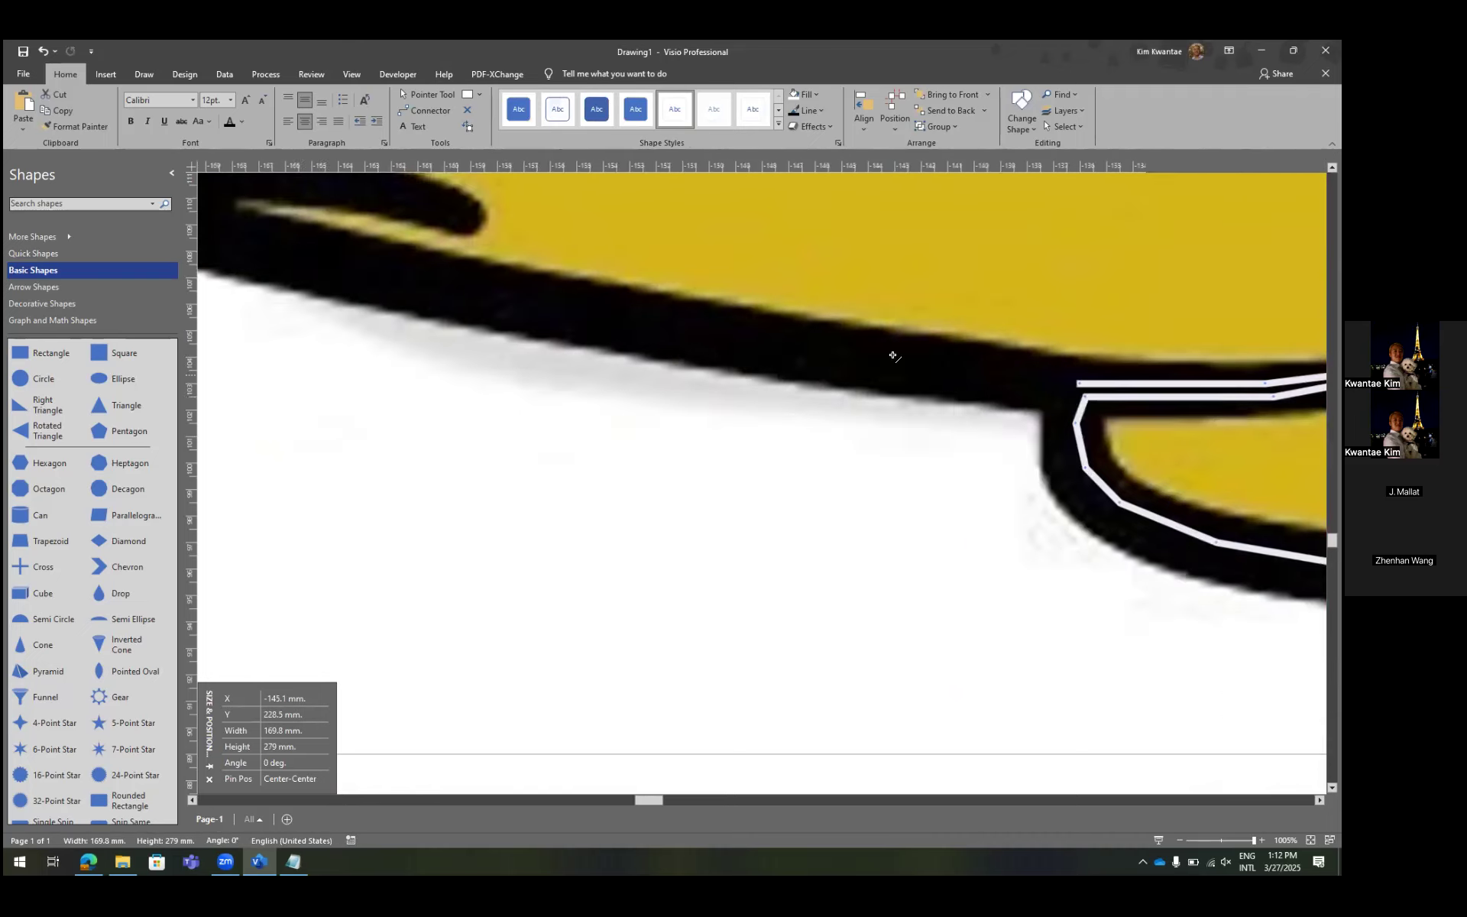
{"action": "scroll", "coordinate": [917, 351], "scroll_direction": "left", "scroll_amount": 3}
{"action": "scroll", "coordinate": [1055, 404], "scroll_direction": "right", "scroll_amount": 3}
{"action": "scroll", "coordinate": [1088, 509], "scroll_direction": "up", "scroll_amount": 2}
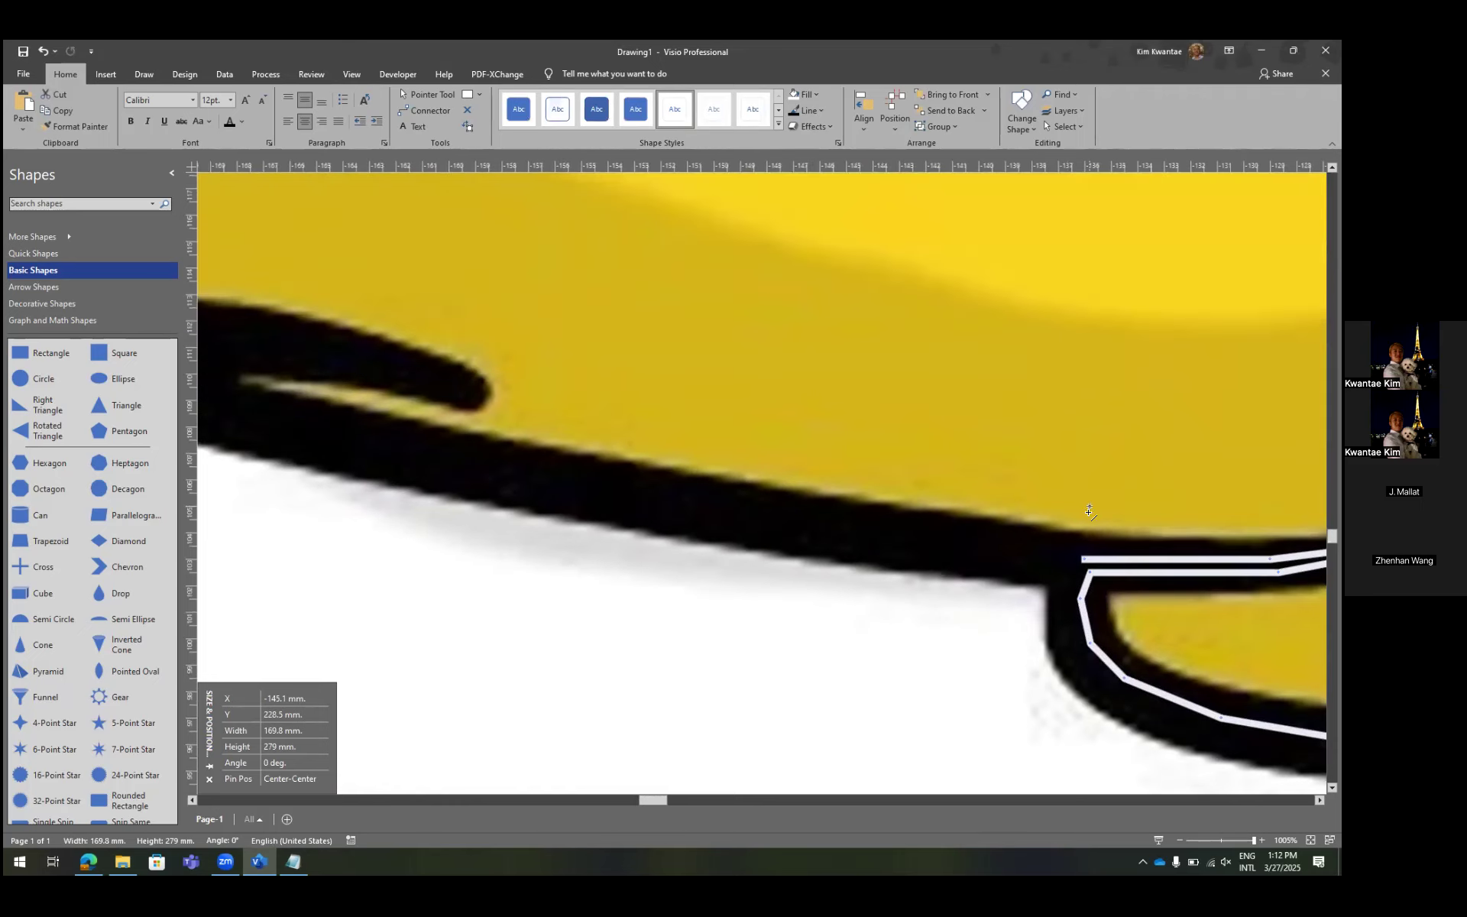
{"action": "left_click_drag", "start_coordinate": [1083, 561], "coordinate": [767, 518]}
{"action": "scroll", "coordinate": [901, 522], "scroll_direction": "left", "scroll_amount": 3}
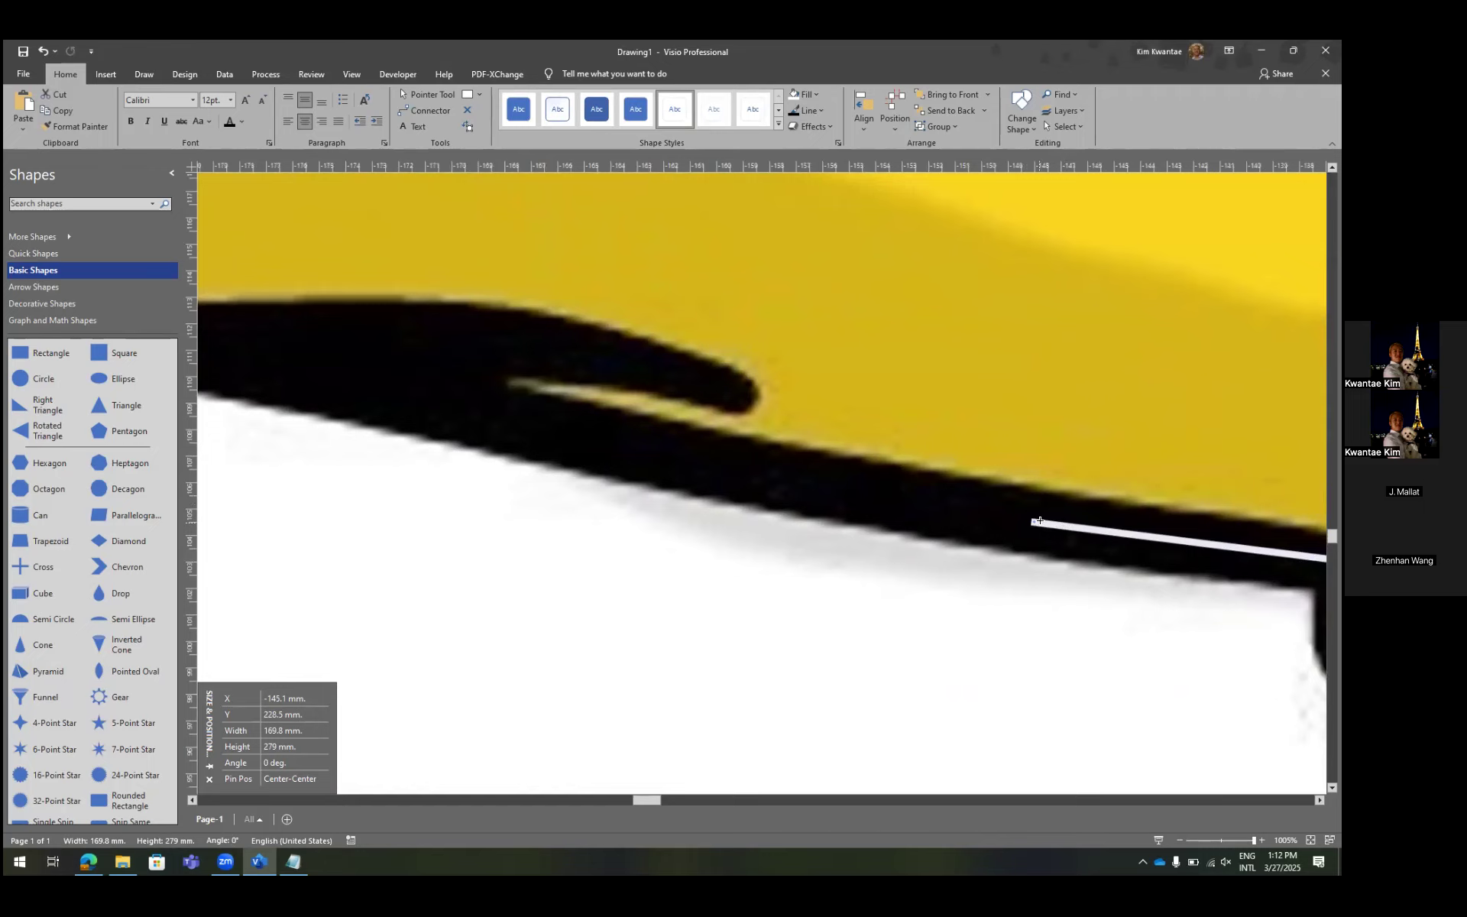
{"action": "left_click_drag", "start_coordinate": [1037, 521], "coordinate": [666, 449]}
{"action": "scroll", "coordinate": [901, 450], "scroll_direction": "left", "scroll_amount": 5}
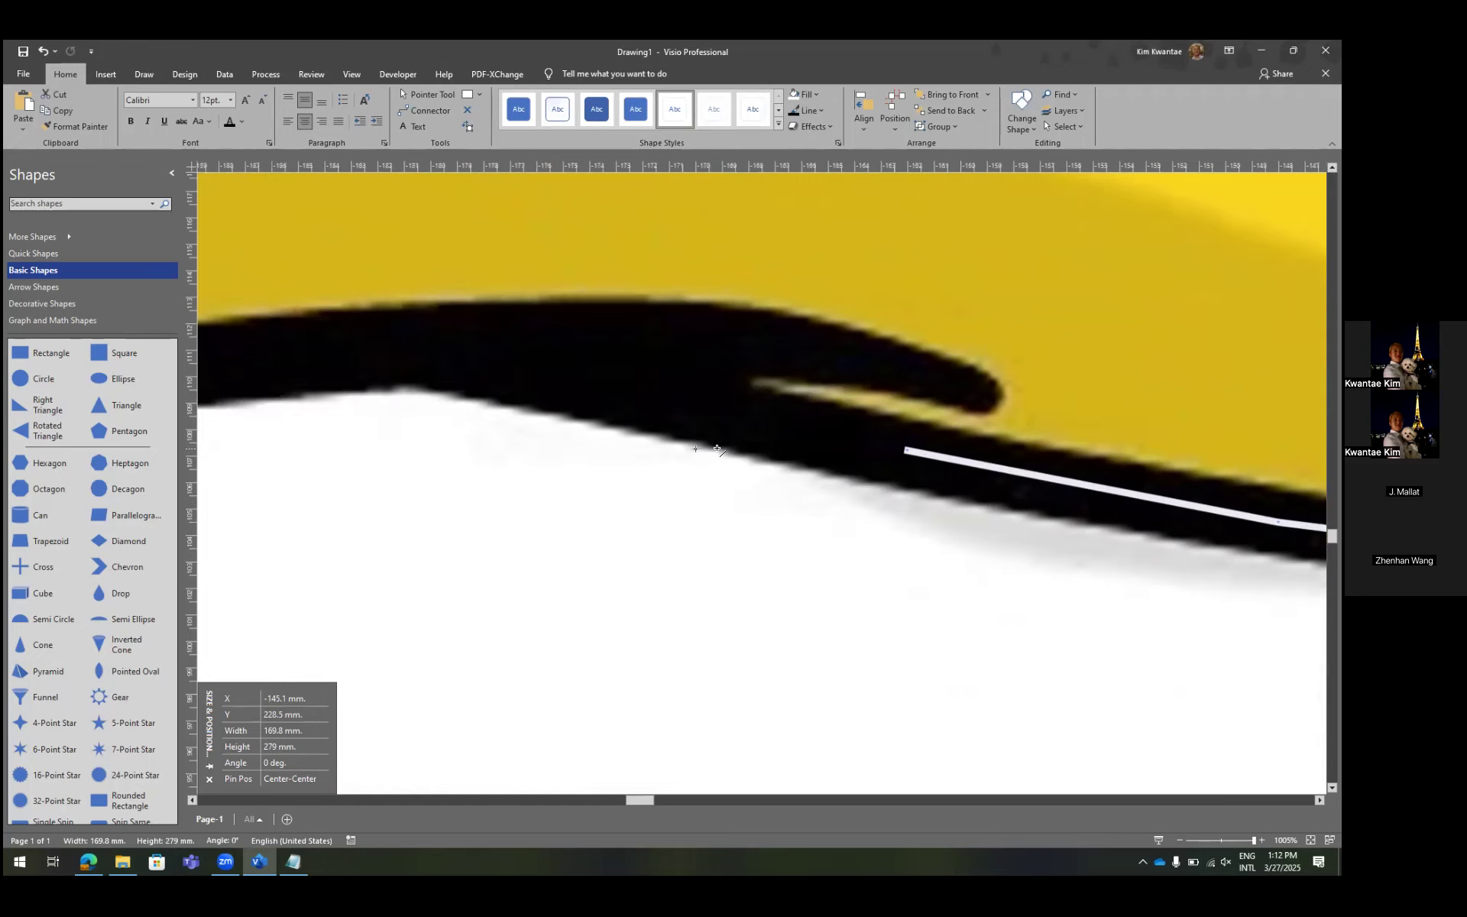
{"action": "left_click_drag", "start_coordinate": [1065, 452], "coordinate": [767, 378]}
Trace the short crease beyond the notch and follow the body's bottom edge to the inner end of the other foot's crease.
{"action": "left_click_drag", "start_coordinate": [767, 378], "coordinate": [848, 363]}
{"action": "left_click_drag", "start_coordinate": [848, 363], "coordinate": [1000, 364]}
{"action": "left_click_drag", "start_coordinate": [1000, 364], "coordinate": [229, 429]}
{"action": "scroll", "coordinate": [883, 339], "scroll_direction": "left", "scroll_amount": 3}
Trace the other foot's crease back and around its heel, redrawing the misplaced heel segment.
{"action": "mouse_move", "coordinate": [444, 430]}
{"action": "left_mouse_down"}
{"action": "mouse_move", "coordinate": [462, 447]}
{"action": "mouse_move", "coordinate": [444, 495]}
{"action": "left_mouse_up"}
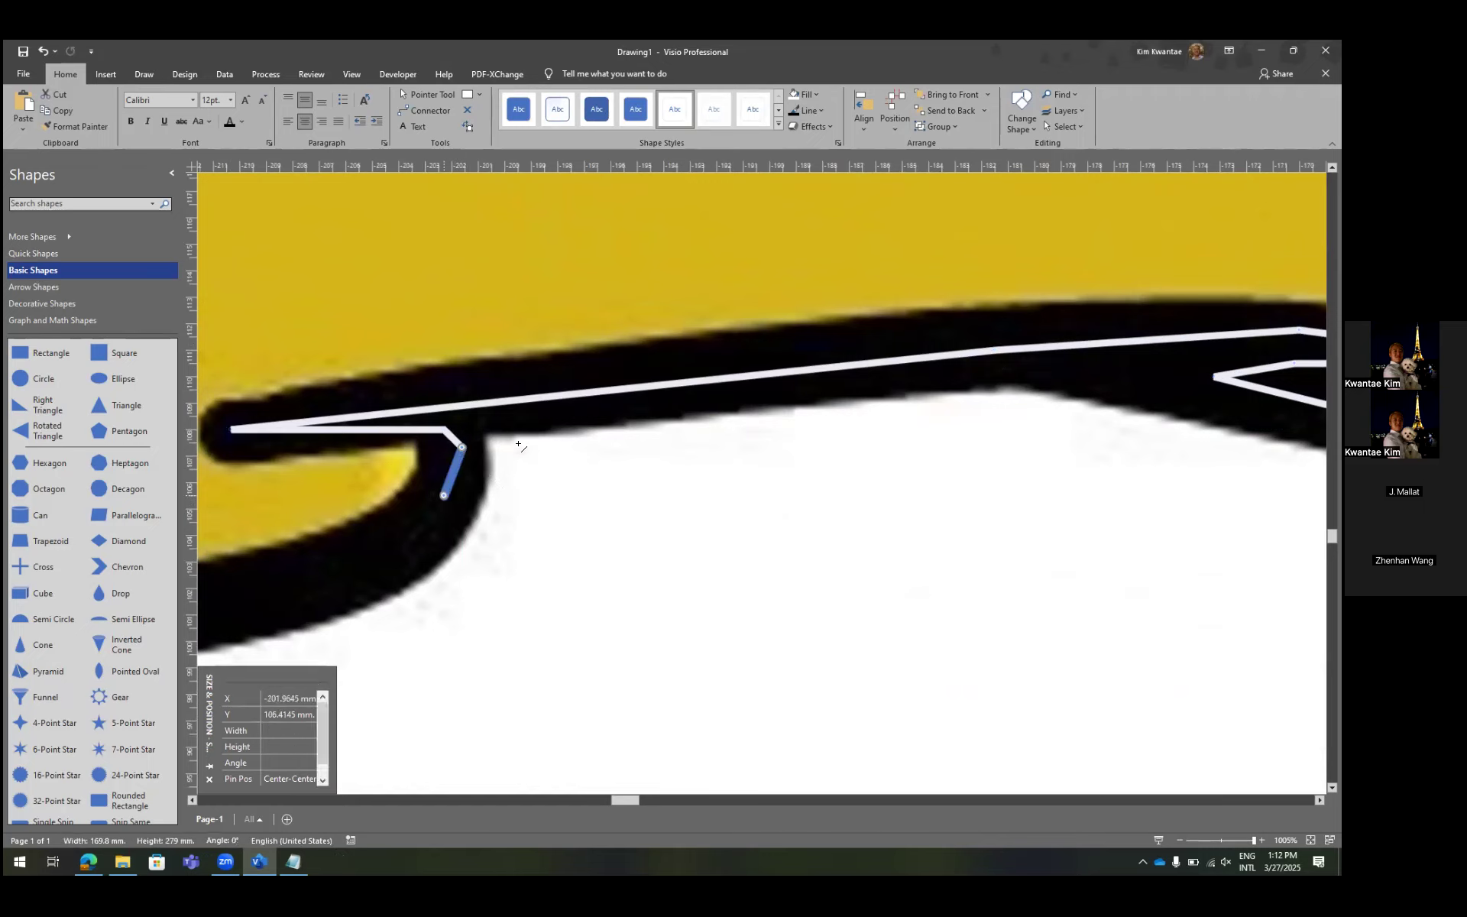
{"action": "scroll", "coordinate": [515, 457], "scroll_direction": "left", "scroll_amount": 3}
{"action": "key", "text": "ctrl+z"}
{"action": "scroll", "coordinate": [778, 462], "scroll_direction": "left", "scroll_amount": 4}
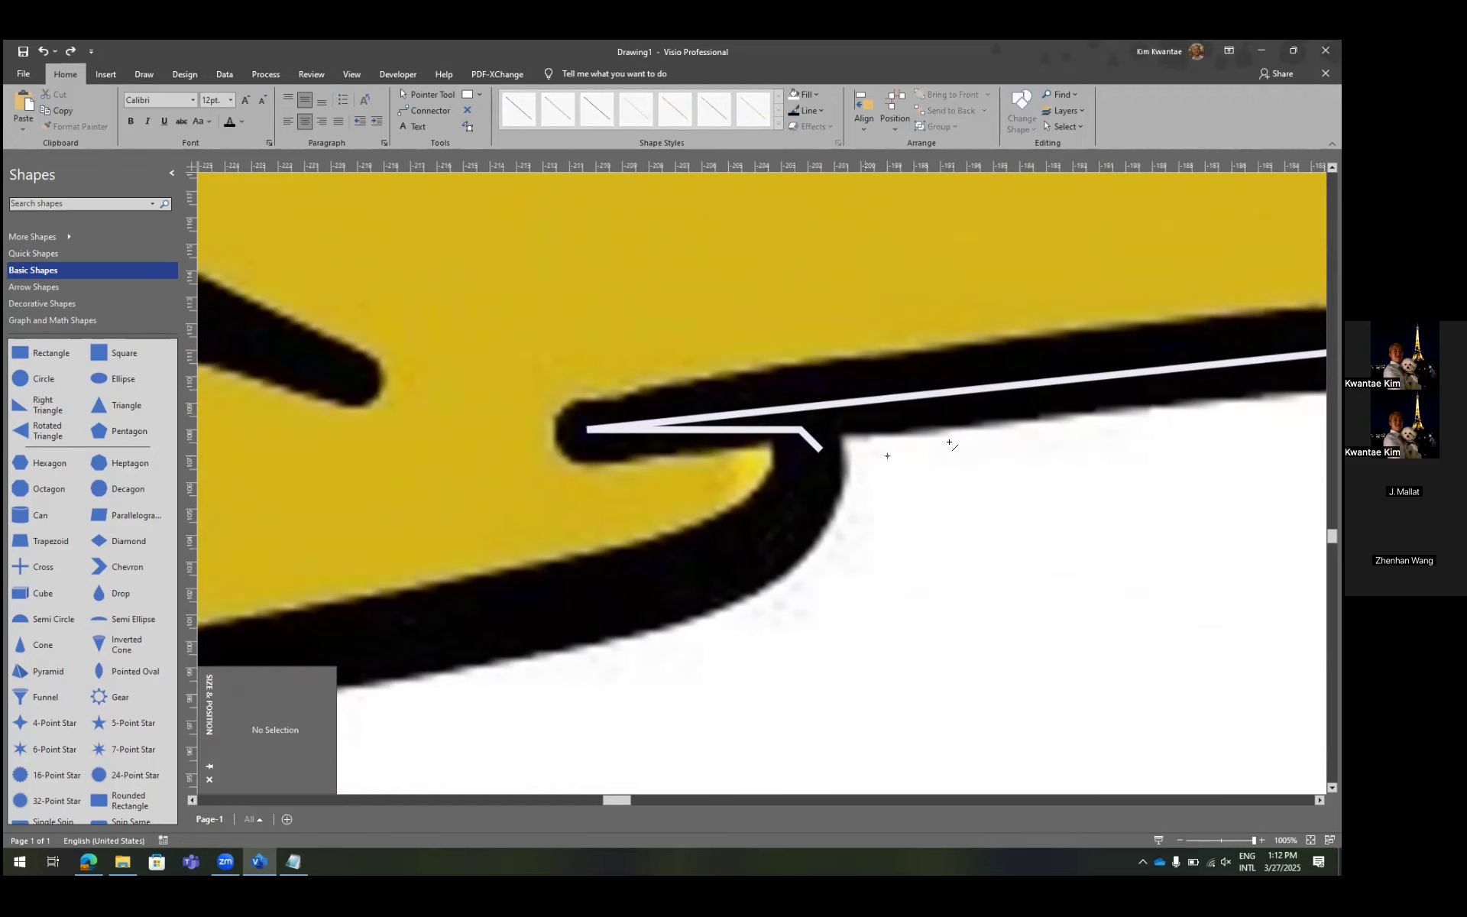
{"action": "left_click_drag", "start_coordinate": [820, 451], "coordinate": [819, 499]}
{"action": "left_click_drag", "start_coordinate": [737, 558], "coordinate": [533, 616]}
Continue the outline along the second foot's sole and around its lowest toe, making it about 182.3 mm wide.
{"action": "scroll", "coordinate": [534, 616], "scroll_direction": "left", "scroll_amount": 3}
{"action": "scroll", "coordinate": [535, 614], "scroll_direction": "down", "scroll_amount": 3}
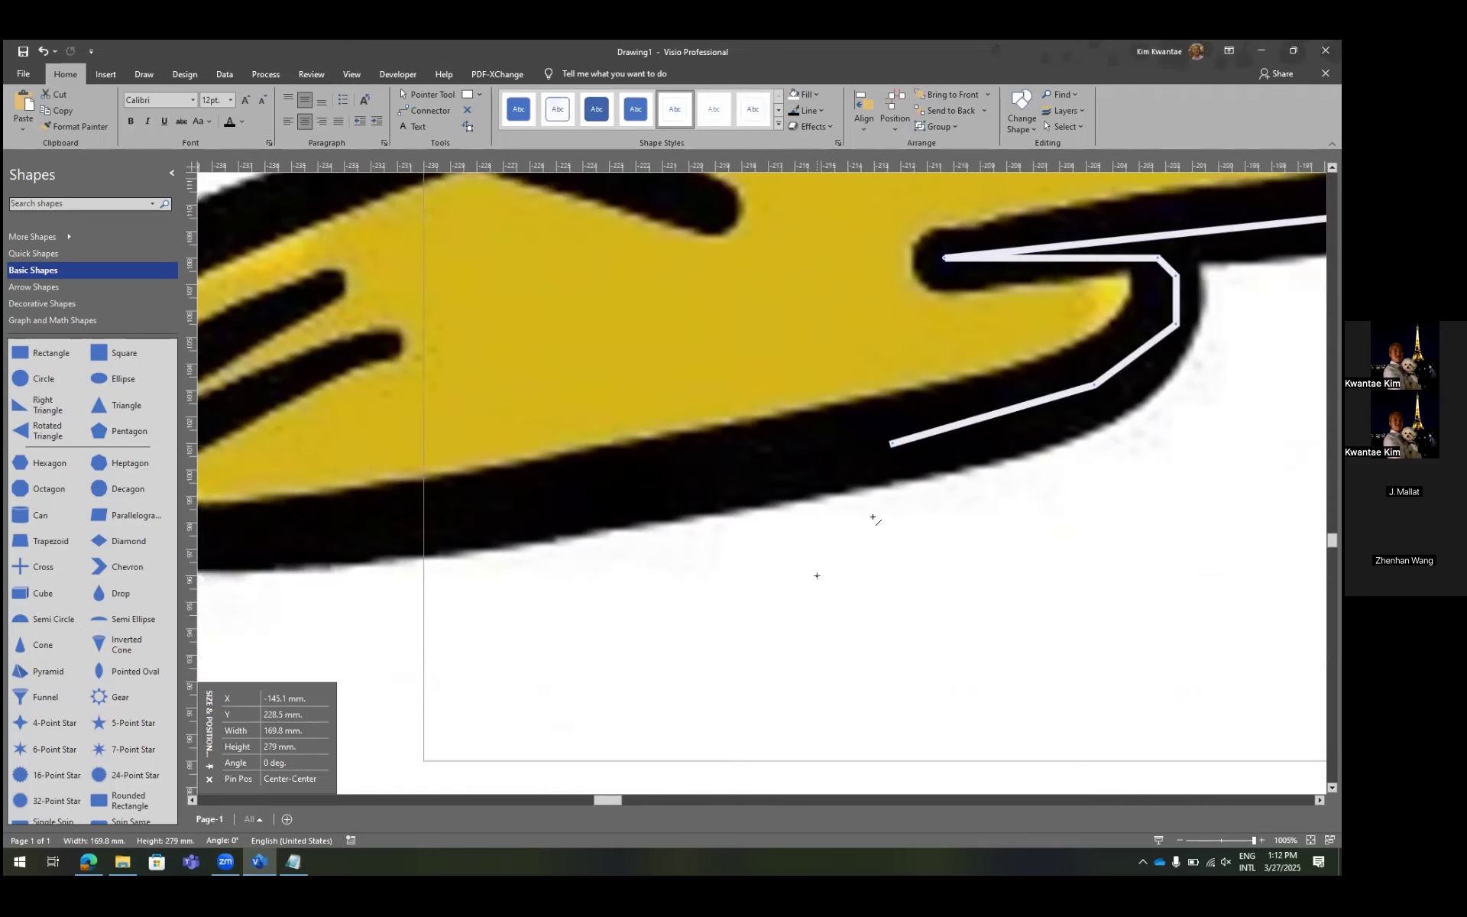
{"action": "scroll", "coordinate": [874, 518], "scroll_direction": "left", "scroll_amount": 2}
{"action": "left_click_drag", "start_coordinate": [1109, 437], "coordinate": [458, 532]}
{"action": "scroll", "coordinate": [760, 543], "scroll_direction": "left", "scroll_amount": 3}
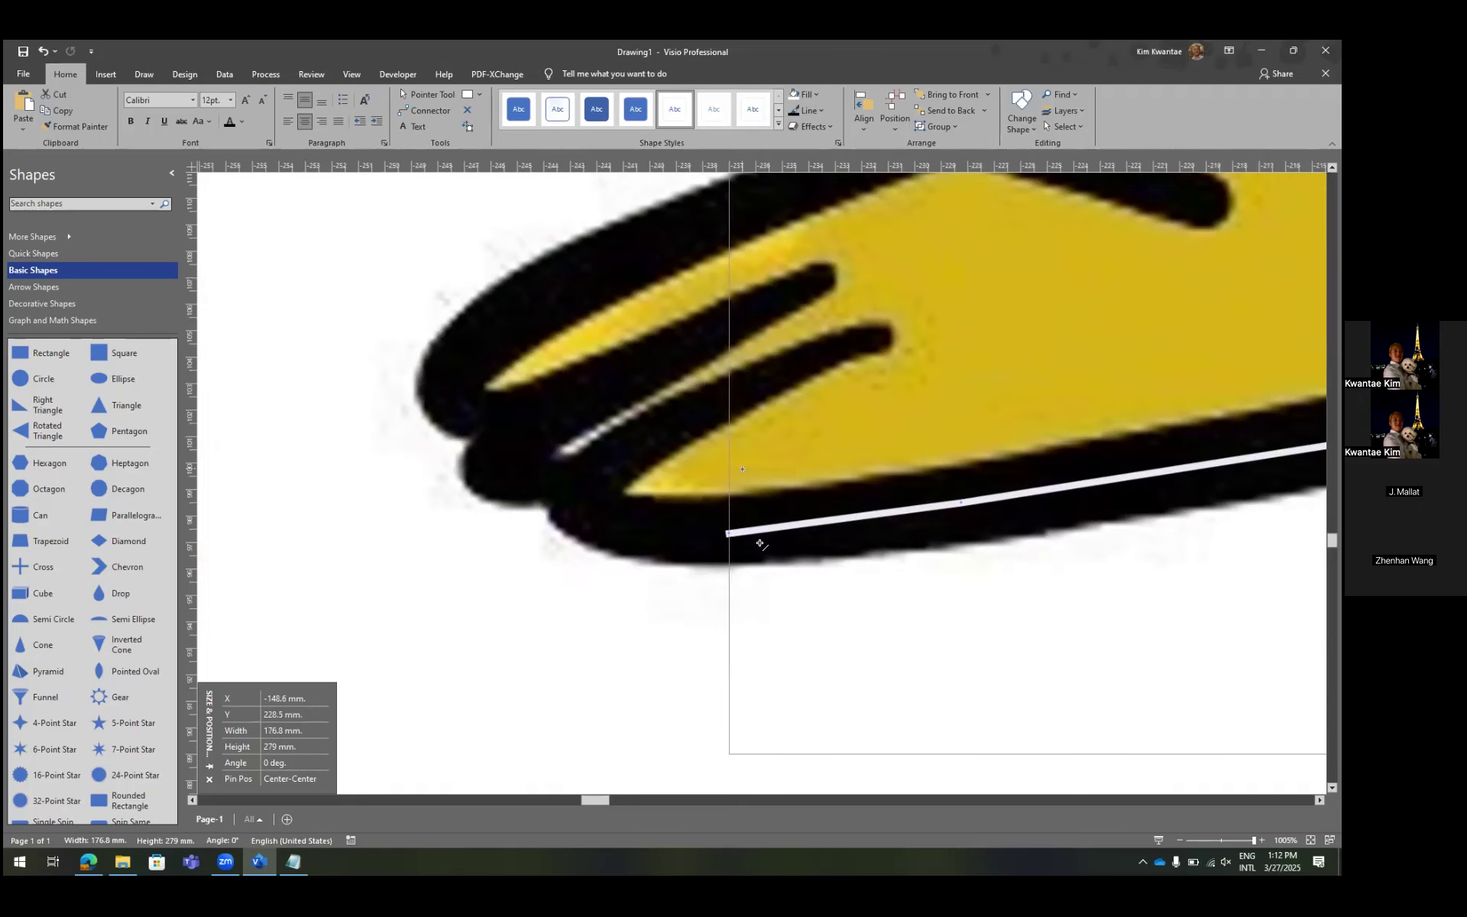
{"action": "left_click_drag", "start_coordinate": [723, 530], "coordinate": [602, 512]}
{"action": "left_click_drag", "start_coordinate": [602, 511], "coordinate": [583, 489]}
Undo the straight segment above the lowest toe and retrace that gap with shorter segments to its inner tip and partway back.
{"action": "mouse_move", "coordinate": [583, 489]}
{"action": "left_mouse_down"}
{"action": "mouse_move", "coordinate": [863, 343]}
{"action": "mouse_move", "coordinate": [571, 463]}
{"action": "mouse_move", "coordinate": [572, 476]}
{"action": "left_mouse_up"}
{"action": "key", "text": "ctrl+z"}
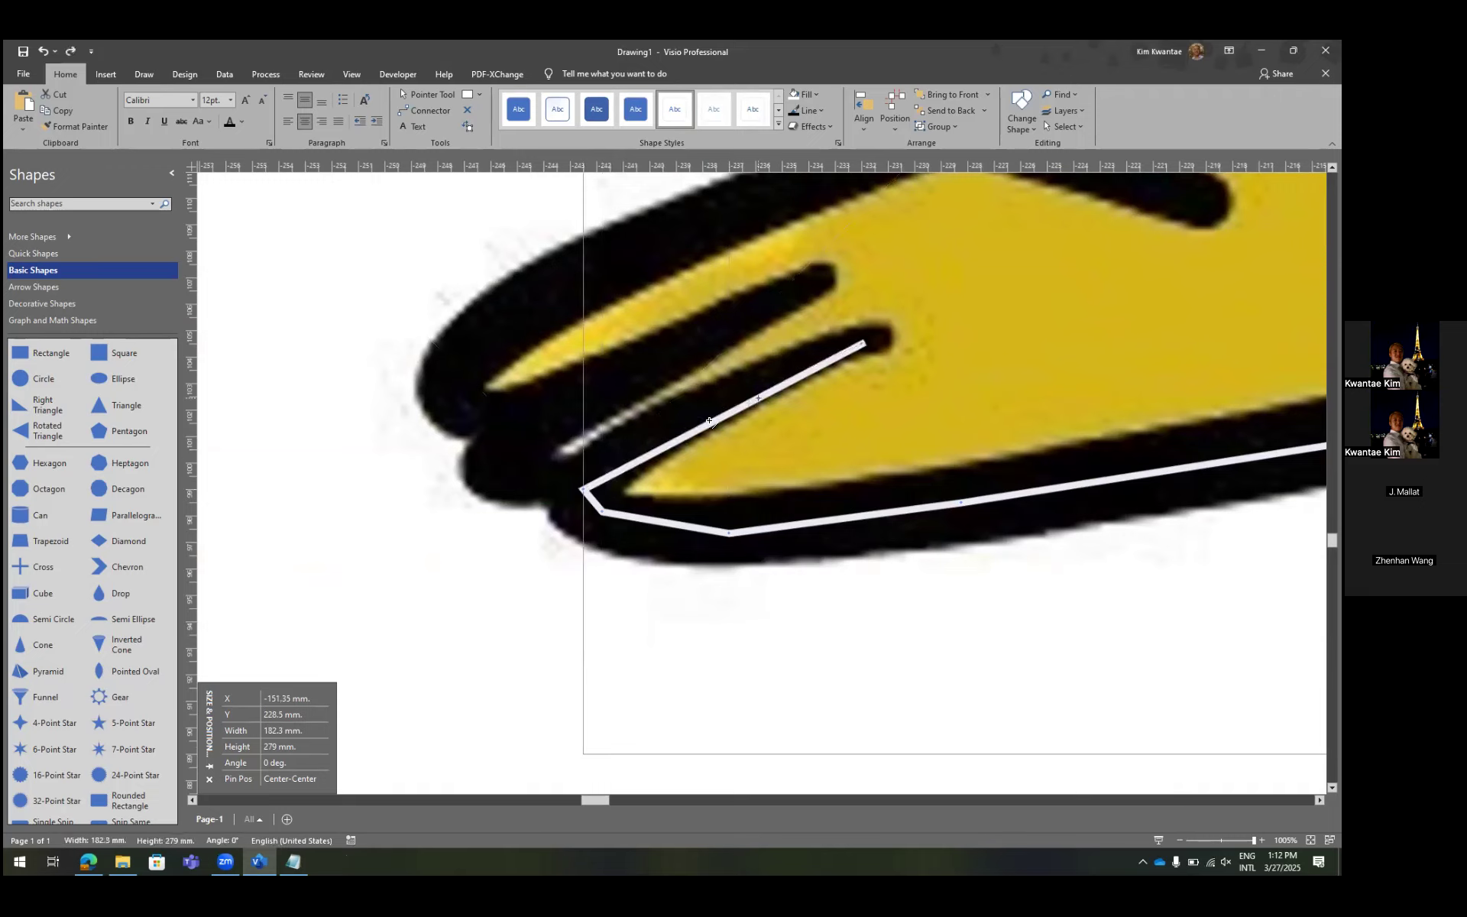
{"action": "key", "text": "ctrl+z"}
{"action": "left_click_drag", "start_coordinate": [649, 446], "coordinate": [649, 443]}
{"action": "left_click_drag", "start_coordinate": [650, 443], "coordinate": [744, 397]}
{"action": "mouse_move", "coordinate": [744, 397]}
{"action": "left_mouse_down"}
{"action": "mouse_move", "coordinate": [854, 343]}
{"action": "mouse_move", "coordinate": [727, 385]}
{"action": "left_mouse_up"}
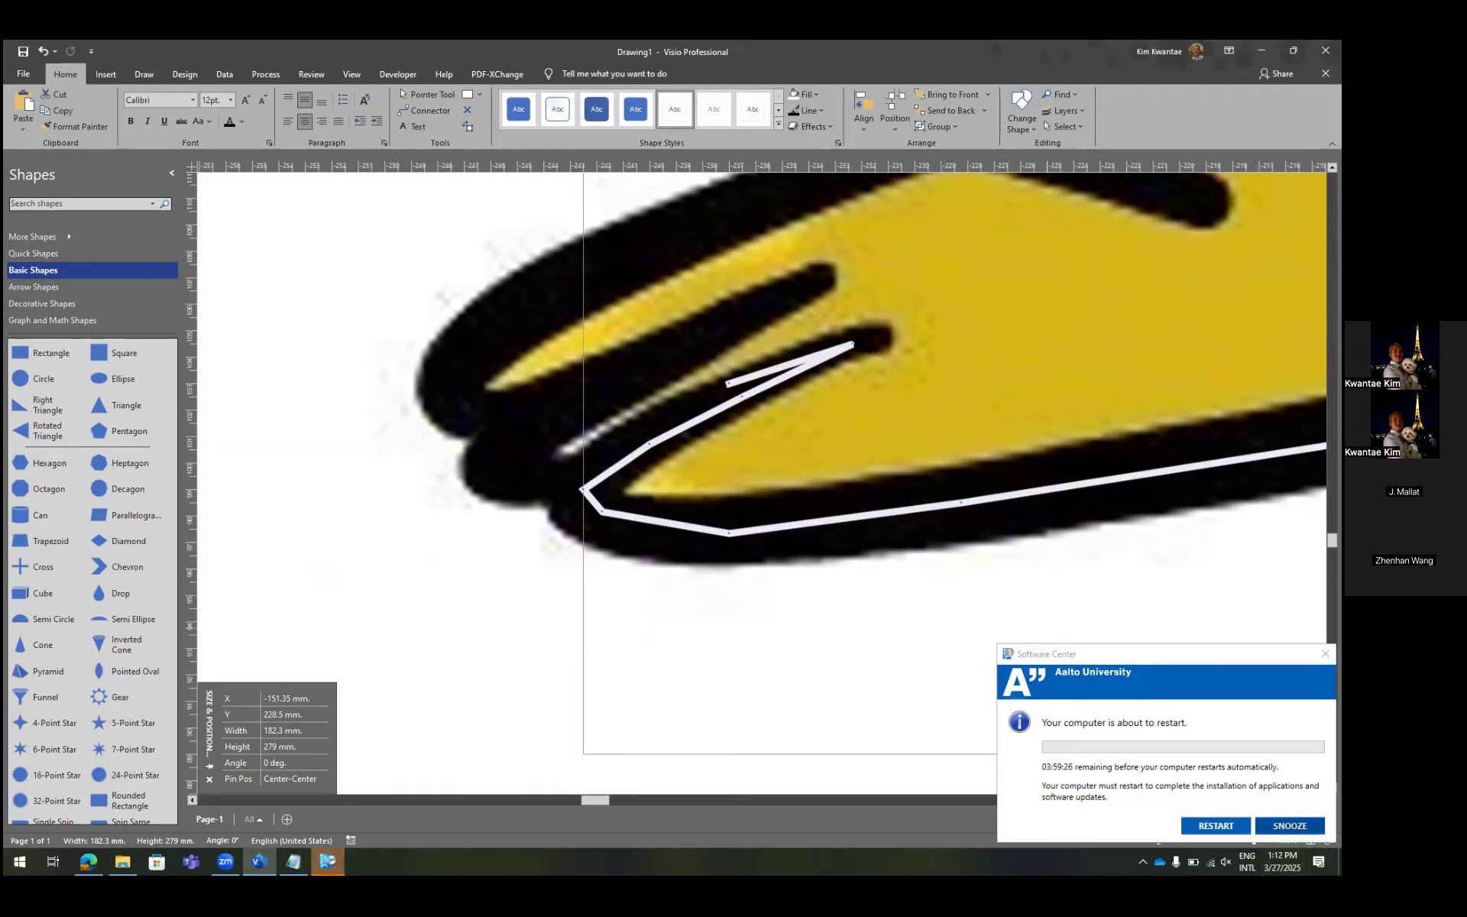
Snooze the computer restart notice and trace the second foot's middle toe and the gap above it.
{"action": "left_click", "coordinate": [1290, 826]}
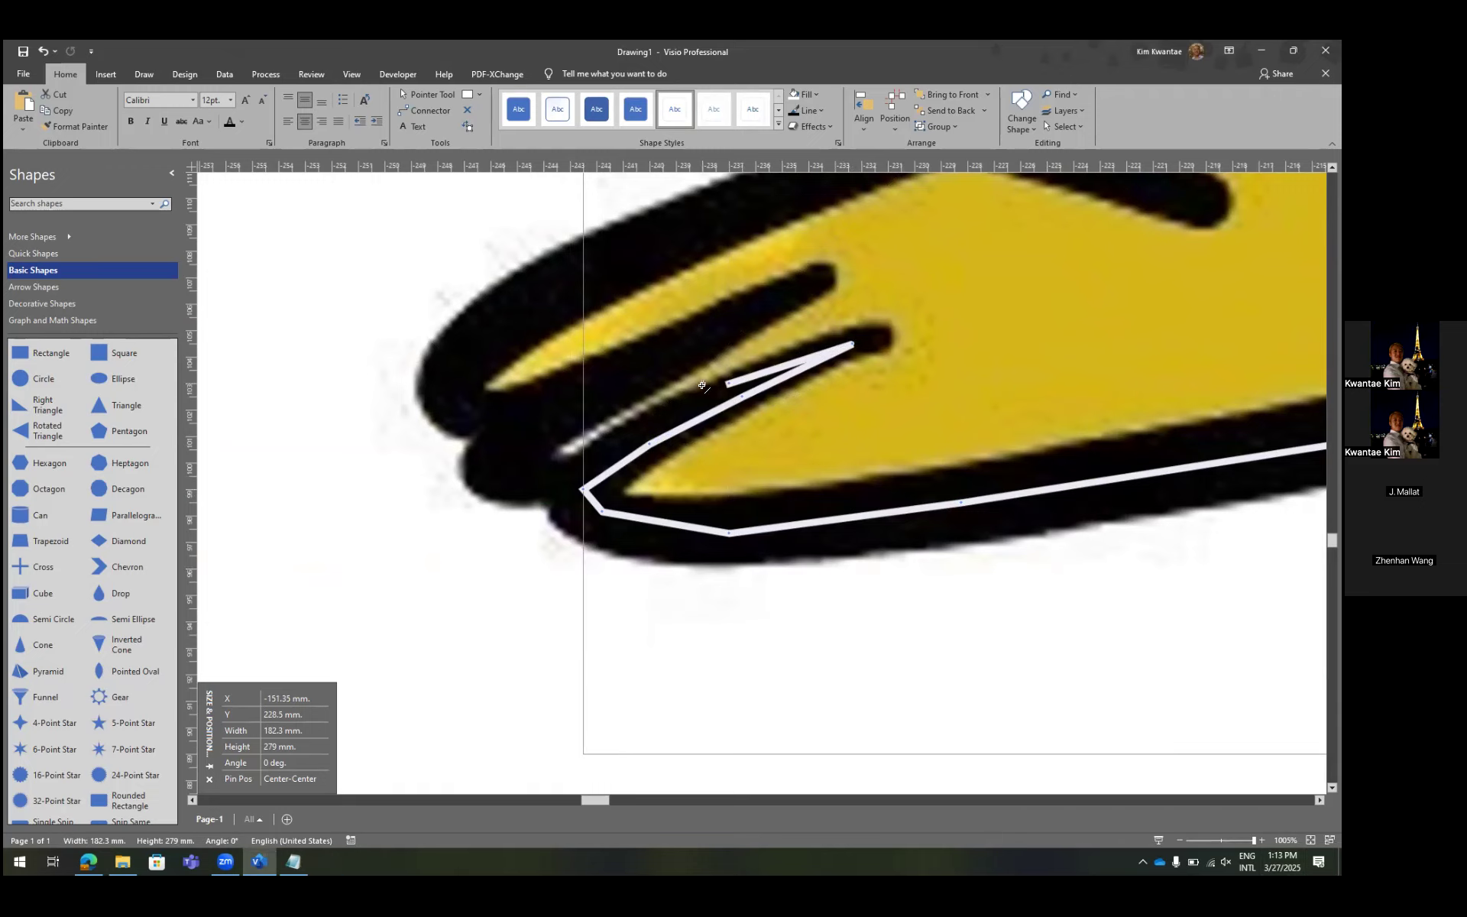
{"action": "left_click_drag", "start_coordinate": [727, 385], "coordinate": [556, 482]}
{"action": "left_click_drag", "start_coordinate": [555, 482], "coordinate": [516, 480]}
{"action": "left_click_drag", "start_coordinate": [518, 481], "coordinate": [490, 462]}
{"action": "left_click_drag", "start_coordinate": [491, 462], "coordinate": [638, 369]}
{"action": "left_click_drag", "start_coordinate": [639, 369], "coordinate": [543, 401]}
Trace the uppermost toe and the foot's upper edge to the inner end of the leg crease, making the outline about 187.3 mm wide.
{"action": "mouse_move", "coordinate": [542, 401]}
{"action": "left_mouse_down"}
{"action": "mouse_move", "coordinate": [491, 400]}
{"action": "mouse_move", "coordinate": [478, 417]}
{"action": "mouse_move", "coordinate": [449, 396]}
{"action": "mouse_move", "coordinate": [483, 343]}
{"action": "left_mouse_up"}
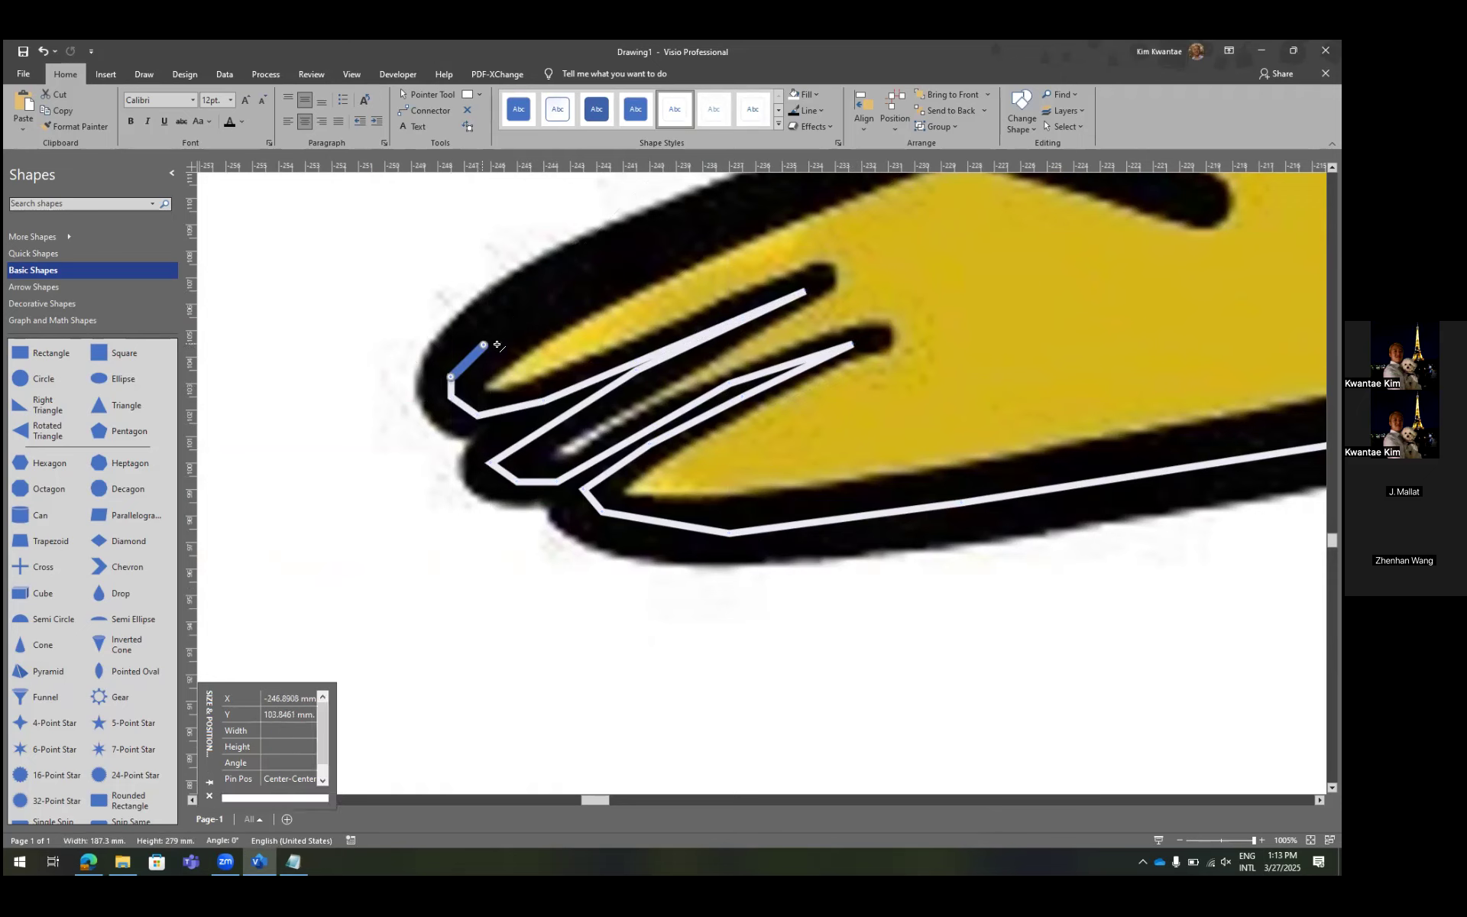
{"action": "scroll", "coordinate": [727, 243], "scroll_direction": "up", "scroll_amount": 2}
{"action": "key", "text": "ctrl+z"}
{"action": "scroll", "coordinate": [504, 472], "scroll_direction": "up", "scroll_amount": 3}
{"action": "mouse_move", "coordinate": [451, 598]}
{"action": "left_mouse_down"}
{"action": "mouse_move", "coordinate": [557, 514]}
{"action": "mouse_move", "coordinate": [732, 440]}
{"action": "left_mouse_up"}
{"action": "left_click_drag", "start_coordinate": [732, 439], "coordinate": [916, 367]}
{"action": "left_click_drag", "start_coordinate": [916, 367], "coordinate": [994, 354]}
{"action": "left_click_drag", "start_coordinate": [994, 353], "coordinate": [1209, 436]}
Trace back along the leg crease and up the curve of the lower body, redoing the last misplaced segment.
{"action": "left_click_drag", "start_coordinate": [1209, 436], "coordinate": [913, 298]}
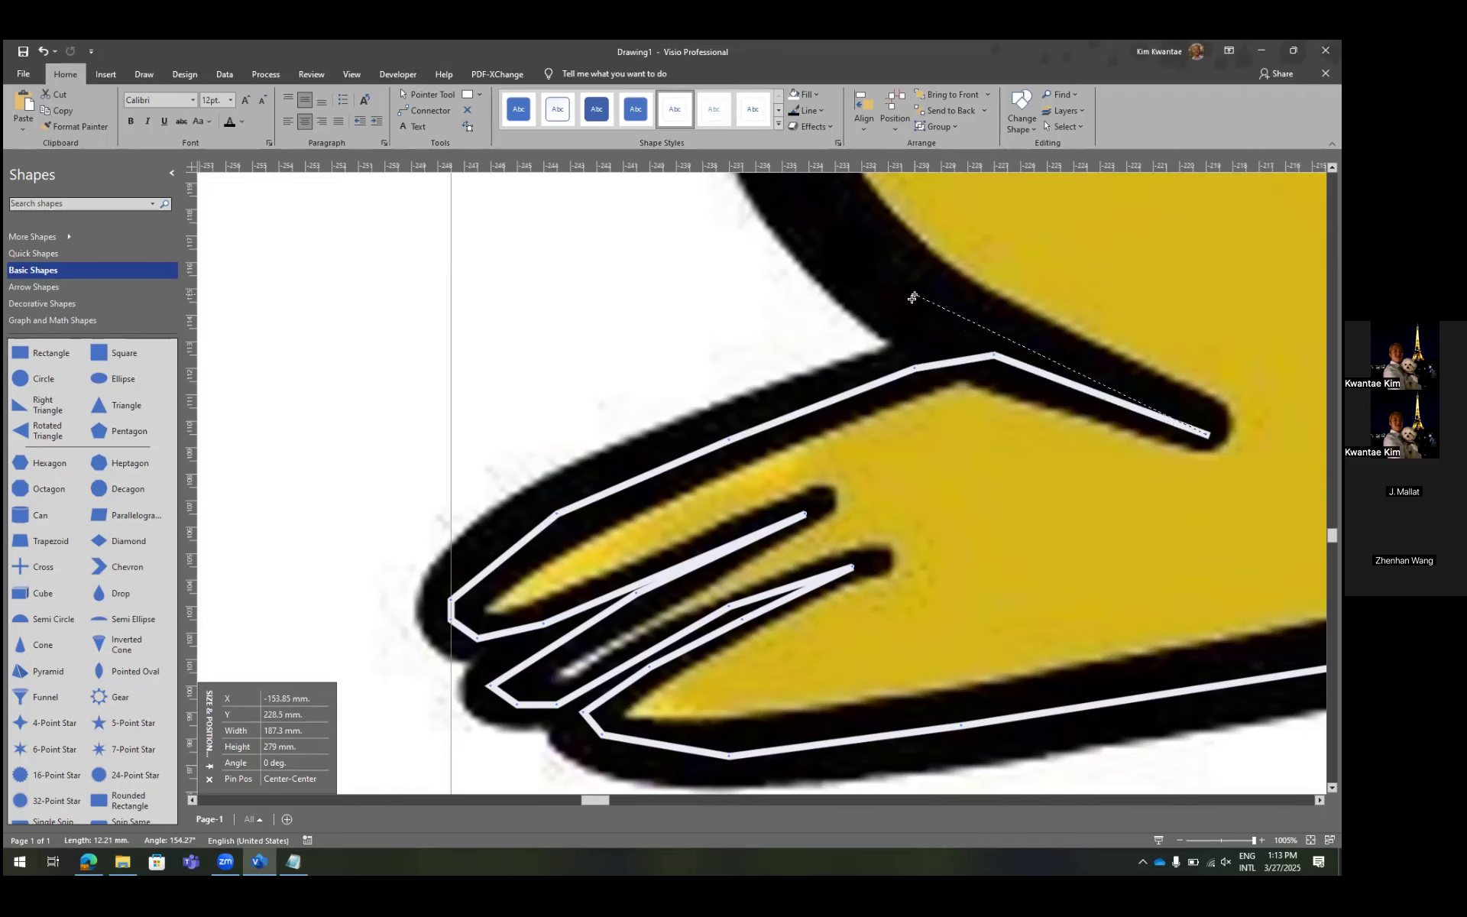
{"action": "left_click", "coordinate": [913, 297]}
{"action": "scroll", "coordinate": [833, 520], "scroll_direction": "up", "scroll_amount": 3}
{"action": "mouse_move", "coordinate": [913, 518]}
{"action": "left_mouse_down"}
{"action": "mouse_move", "coordinate": [813, 416]}
{"action": "mouse_move", "coordinate": [755, 307]}
{"action": "left_mouse_up"}
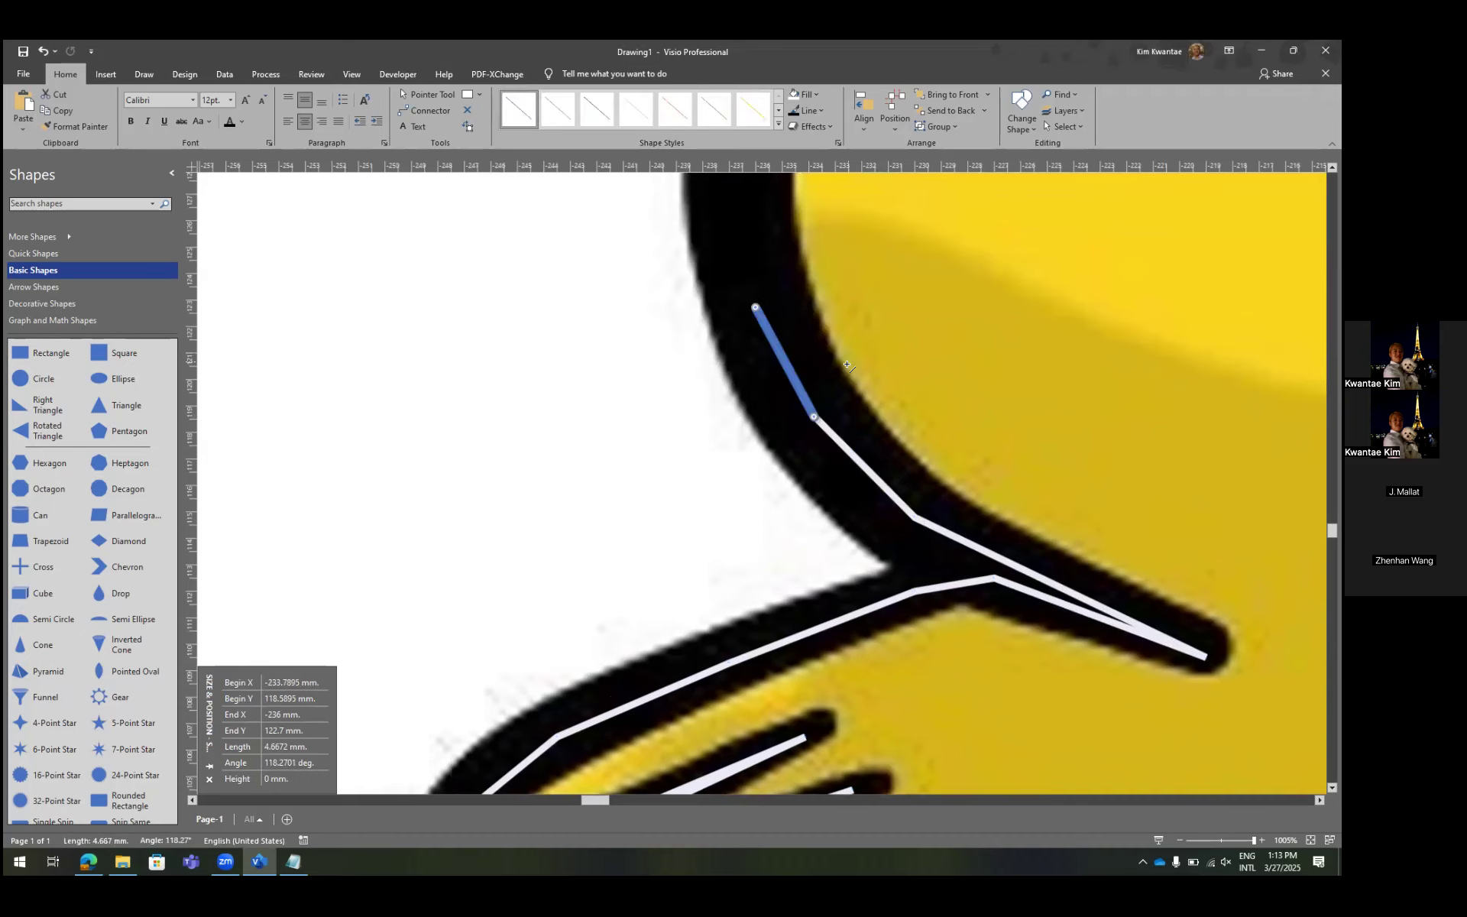
{"action": "scroll", "coordinate": [847, 365], "scroll_direction": "up", "scroll_amount": 3}
{"action": "key", "text": "ctrl+z"}
{"action": "left_click_drag", "start_coordinate": [815, 644], "coordinate": [741, 475]}
{"action": "mouse_move", "coordinate": [741, 475]}
{"action": "left_mouse_down"}
{"action": "mouse_move", "coordinate": [756, 325]}
{"action": "mouse_move", "coordinate": [742, 324]}
{"action": "left_mouse_up"}
Continue the outline up the side of the body opposite the tail to where it meets the arm.
{"action": "scroll", "coordinate": [858, 358], "scroll_direction": "down", "scroll_amount": 4}
{"action": "scroll", "coordinate": [857, 358], "scroll_direction": "right", "scroll_amount": 3}
{"action": "scroll", "coordinate": [858, 357], "scroll_direction": "up", "scroll_amount": 2}
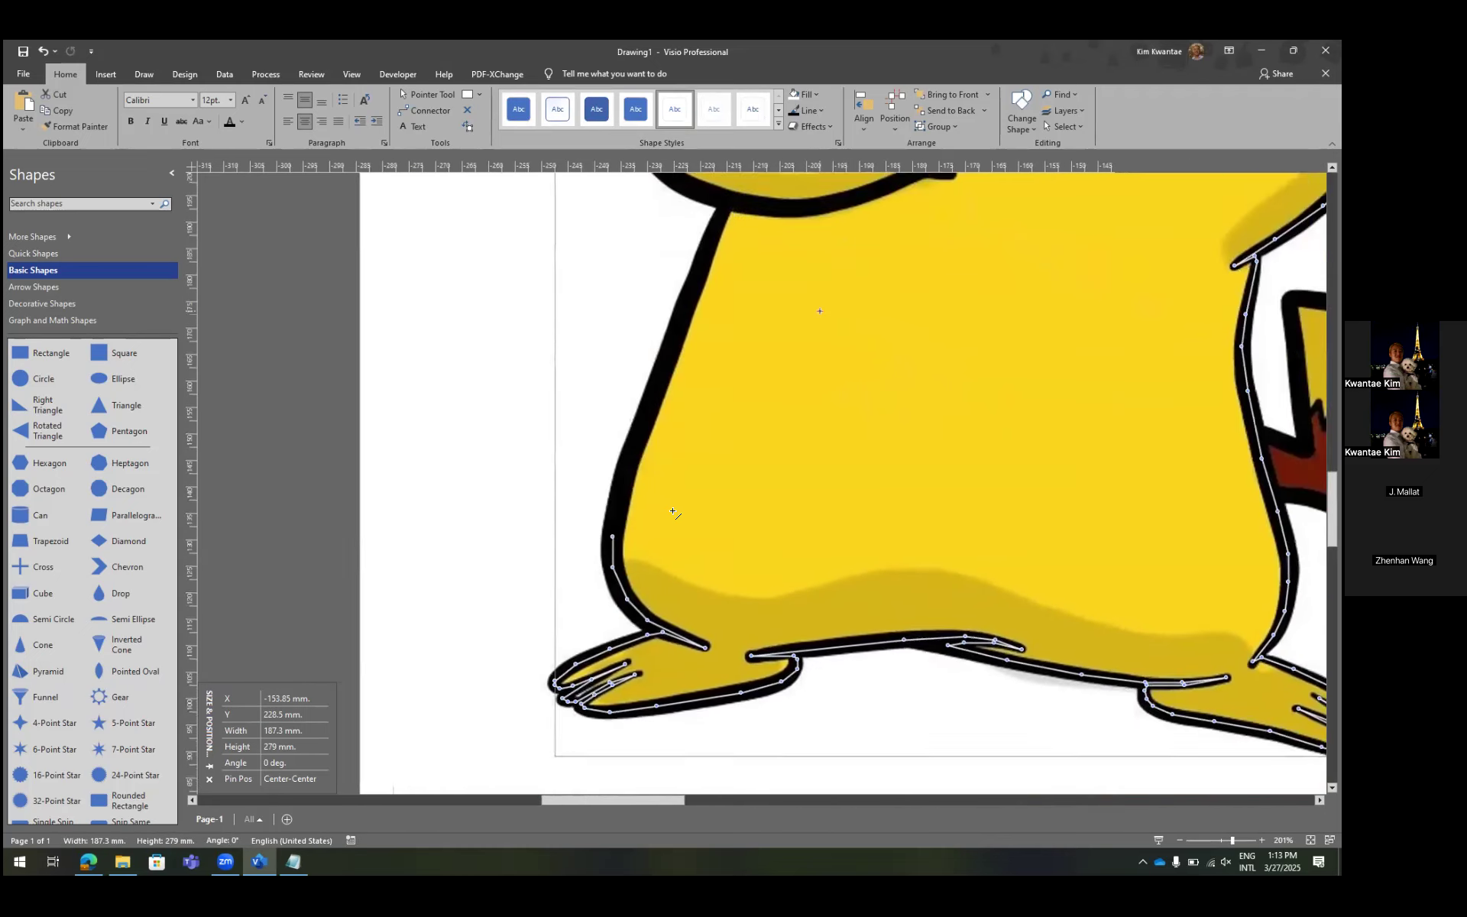
{"action": "scroll", "coordinate": [673, 511], "scroll_direction": "up", "scroll_amount": 1}
{"action": "left_click_drag", "start_coordinate": [612, 617], "coordinate": [647, 483]}
{"action": "left_click_drag", "start_coordinate": [714, 366], "coordinate": [700, 349]}
{"action": "left_click_drag", "start_coordinate": [700, 349], "coordinate": [722, 289]}
{"action": "scroll", "coordinate": [693, 463], "scroll_direction": "up", "scroll_amount": 3}
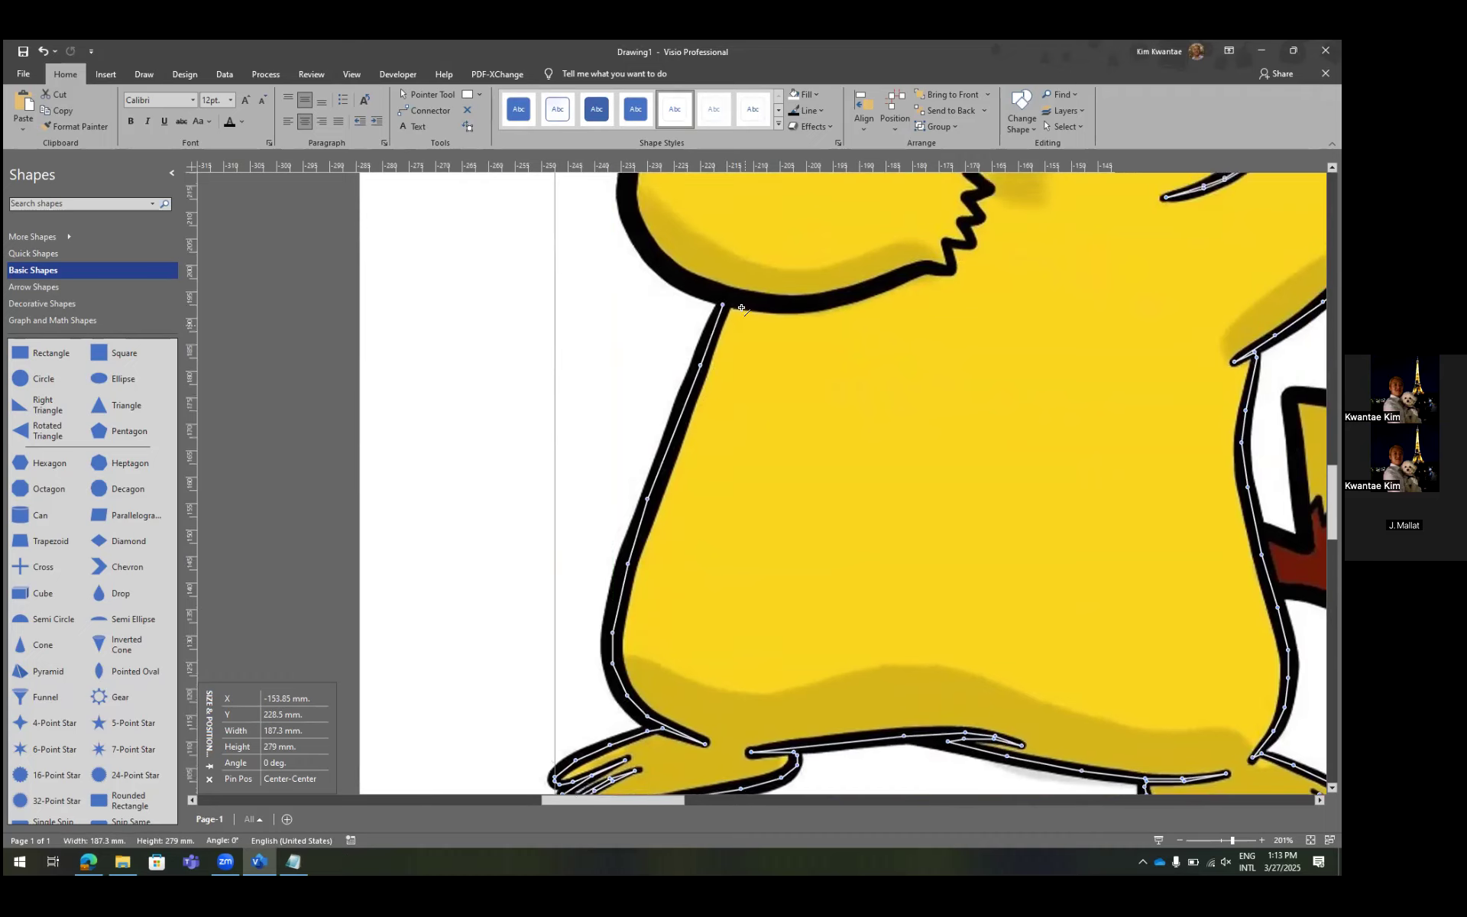
{"action": "scroll", "coordinate": [722, 509], "scroll_direction": "up", "scroll_amount": 5}
{"action": "left_click_drag", "start_coordinate": [723, 465], "coordinate": [738, 429]}
Trace the underside of the folded arm toward its outer end and undo the last misplaced segment.
{"action": "left_click_drag", "start_coordinate": [737, 429], "coordinate": [612, 391]}
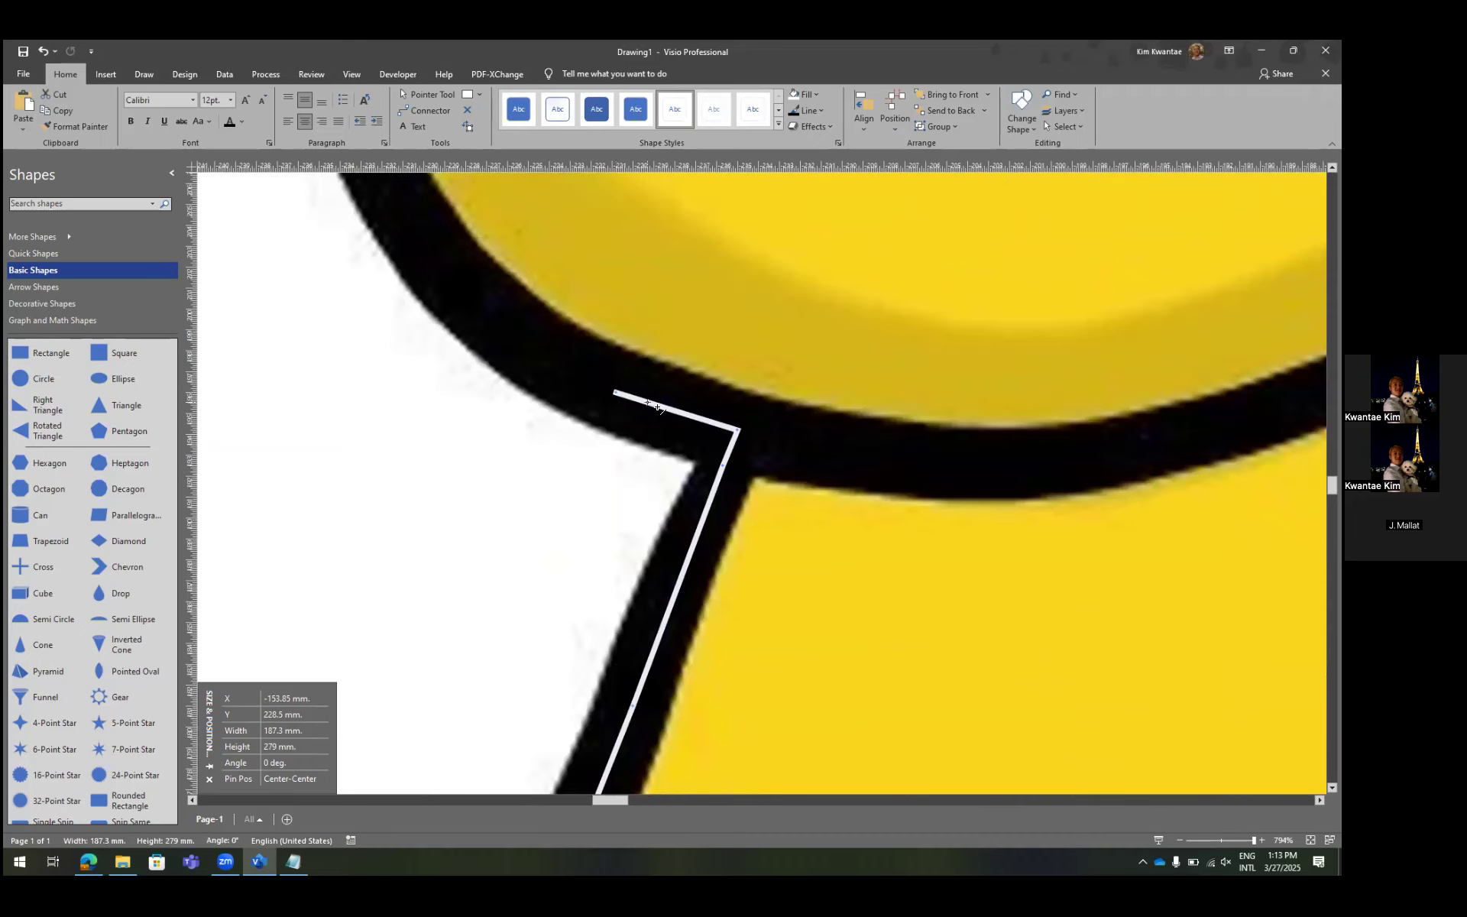
{"action": "scroll", "coordinate": [658, 410], "scroll_direction": "left", "scroll_amount": 3}
{"action": "scroll", "coordinate": [874, 522], "scroll_direction": "up", "scroll_amount": 3}
{"action": "left_click_drag", "start_coordinate": [771, 586], "coordinate": [669, 466]}
{"action": "mouse_move", "coordinate": [670, 466]}
{"action": "left_mouse_down"}
{"action": "mouse_move", "coordinate": [603, 336]}
{"action": "mouse_move", "coordinate": [618, 251]}
{"action": "left_mouse_up"}
{"action": "scroll", "coordinate": [707, 333], "scroll_direction": "up", "scroll_amount": 3}
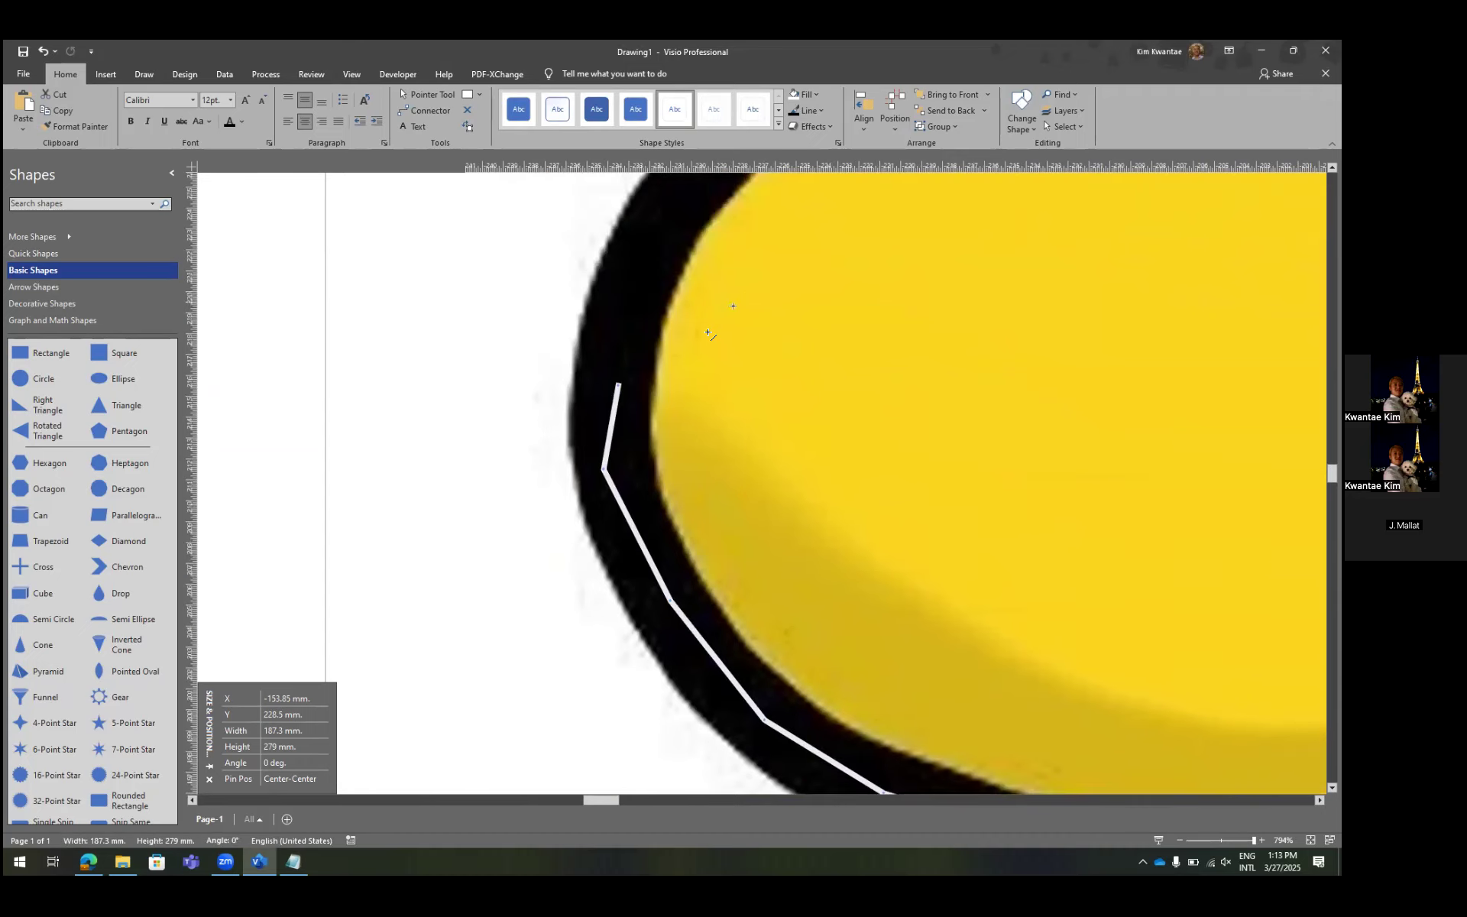
{"action": "key", "text": "ctrl+z"}
Trace around the folded arm's outer end and along its top edge toward the face.
{"action": "scroll", "coordinate": [646, 459], "scroll_direction": "up", "scroll_amount": 5}
{"action": "left_click_drag", "start_coordinate": [604, 558], "coordinate": [593, 505]}
{"action": "left_click_drag", "start_coordinate": [593, 505], "coordinate": [735, 241]}
{"action": "scroll", "coordinate": [776, 287], "scroll_direction": "right", "scroll_amount": 5}
{"action": "scroll", "coordinate": [486, 587], "scroll_direction": "up", "scroll_amount": 5}
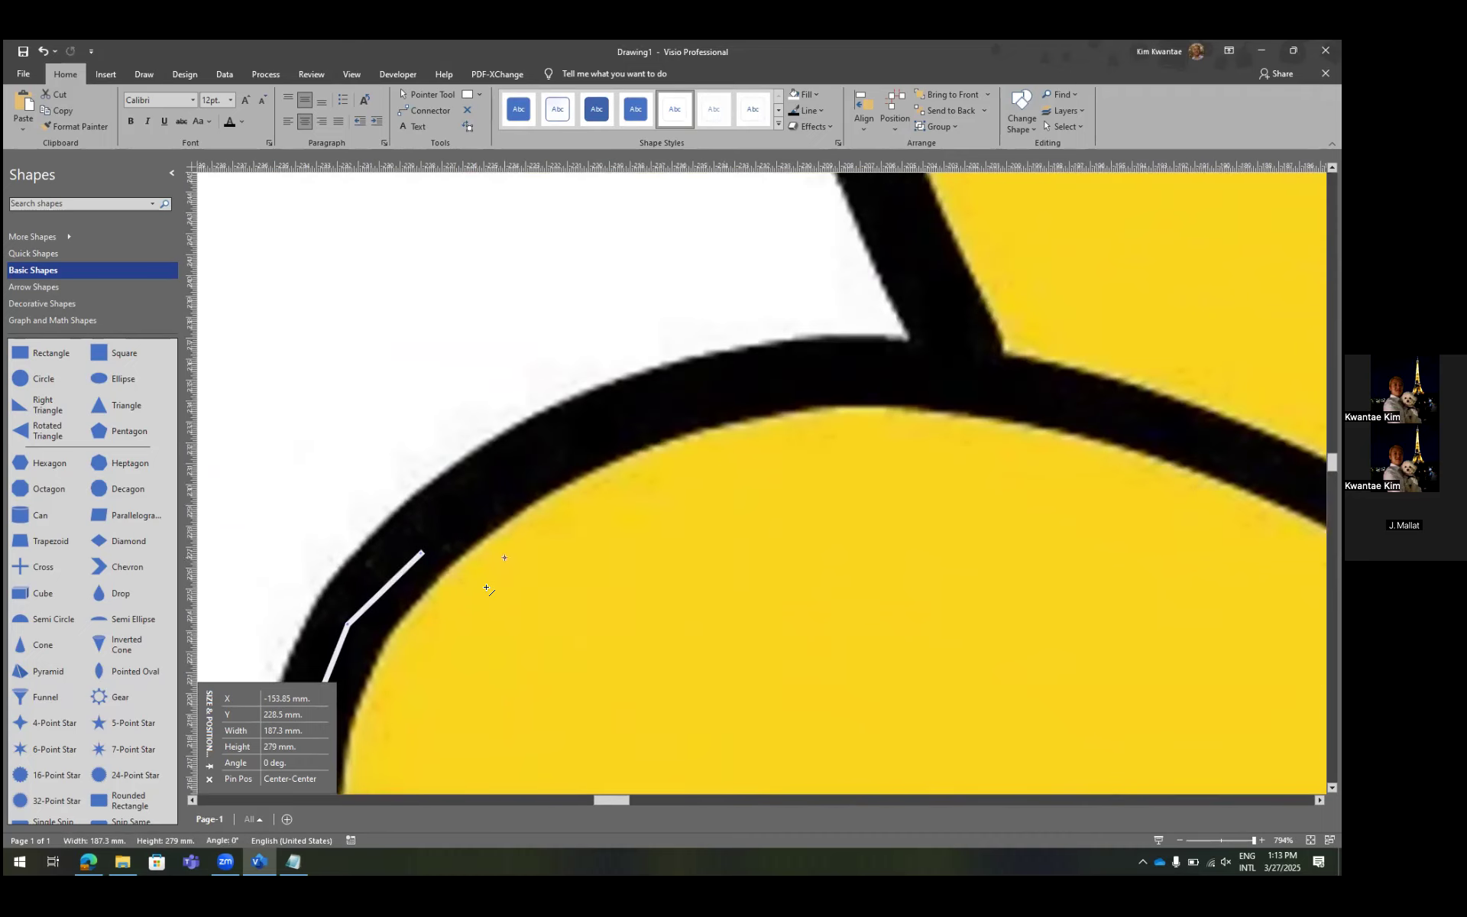
{"action": "left_click_drag", "start_coordinate": [419, 563], "coordinate": [517, 472]}
{"action": "left_click_drag", "start_coordinate": [517, 472], "coordinate": [882, 369]}
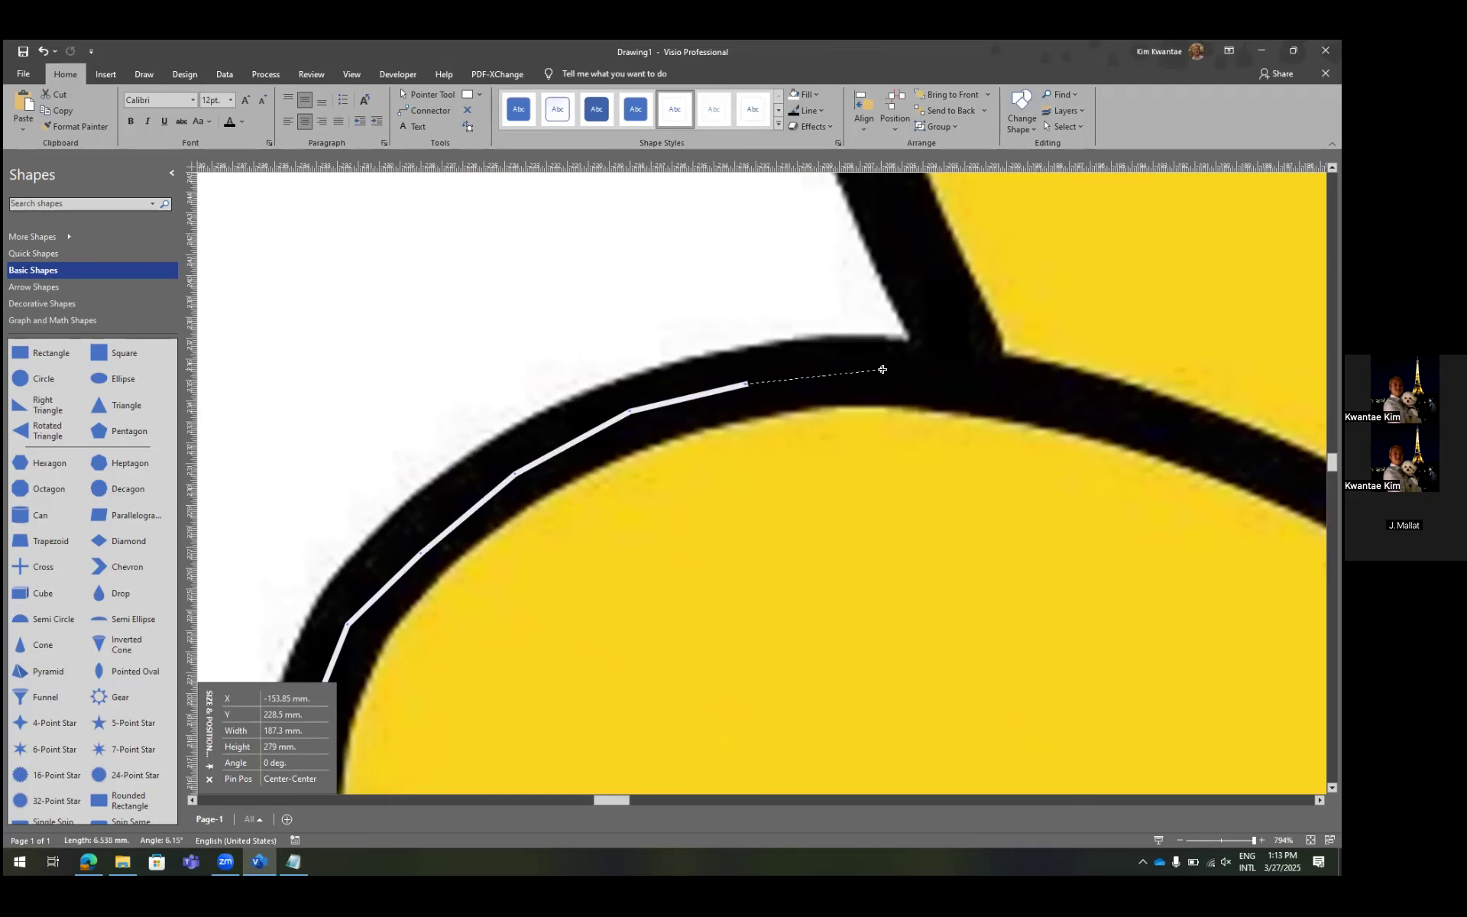
Join the arm's top edge to the face and trace the jaw up to the lower edge of the red cheek.
{"action": "scroll", "coordinate": [875, 379], "scroll_direction": "down", "scroll_amount": 5}
{"action": "scroll", "coordinate": [651, 472], "scroll_direction": "up", "scroll_amount": 4}
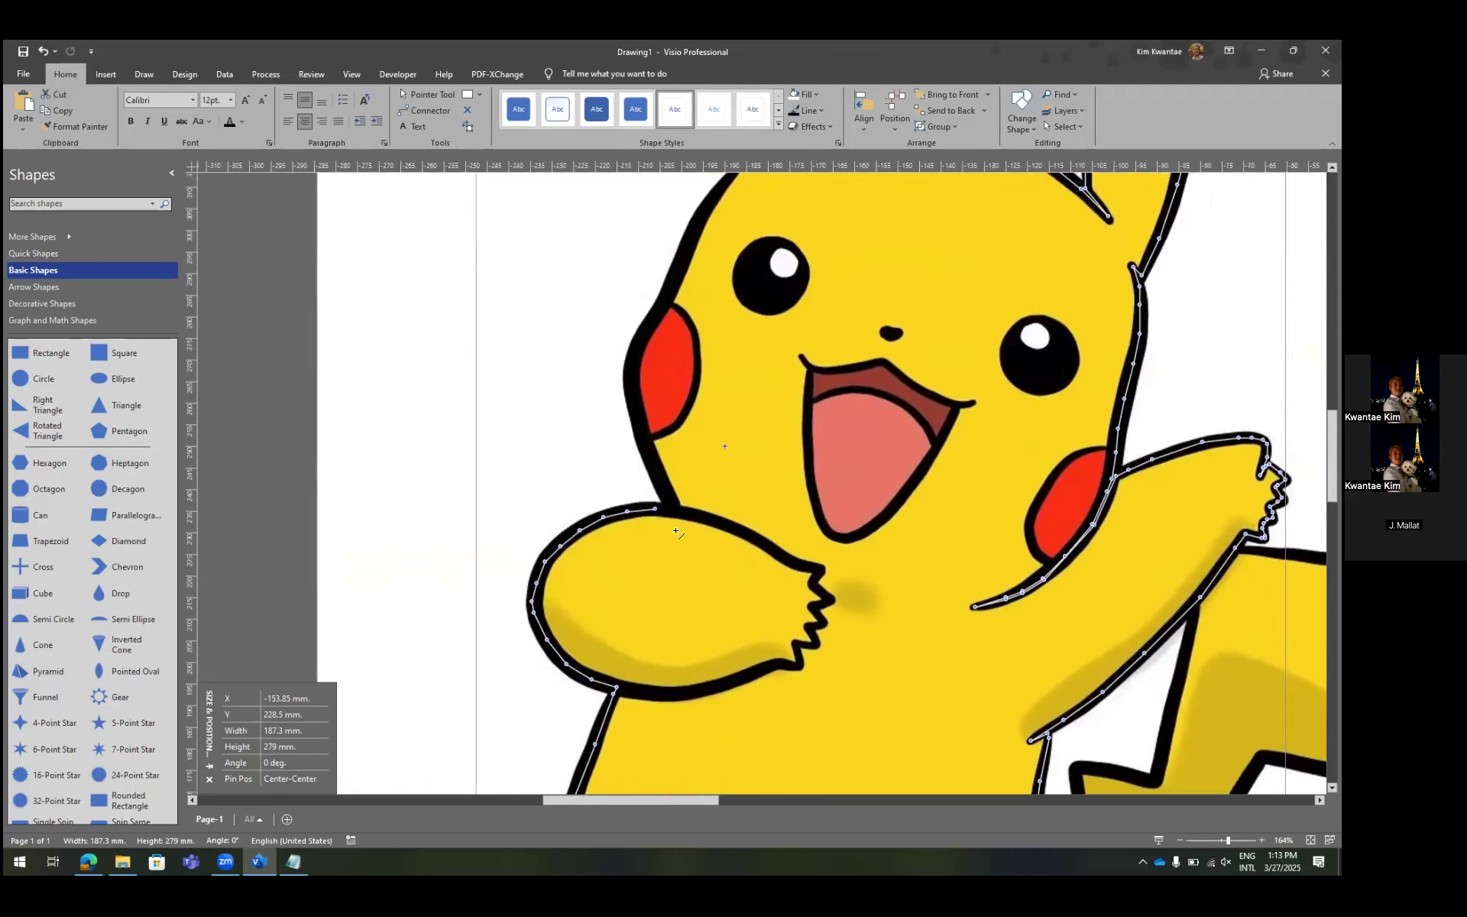
{"action": "scroll", "coordinate": [651, 471], "scroll_direction": "up", "scroll_amount": 4}
{"action": "left_click_drag", "start_coordinate": [592, 486], "coordinate": [682, 466]}
{"action": "left_click_drag", "start_coordinate": [681, 466], "coordinate": [680, 393]}
{"action": "left_click_drag", "start_coordinate": [680, 392], "coordinate": [617, 283]}
{"action": "scroll", "coordinate": [617, 286], "scroll_direction": "up", "scroll_amount": 3}
{"action": "left_click_drag", "start_coordinate": [618, 594], "coordinate": [524, 387]}
{"action": "scroll", "coordinate": [552, 407], "scroll_direction": "up", "scroll_amount": 2}
{"action": "scroll", "coordinate": [554, 410], "scroll_direction": "down", "scroll_amount": 5}
{"action": "scroll", "coordinate": [554, 411], "scroll_direction": "up", "scroll_amount": 2}
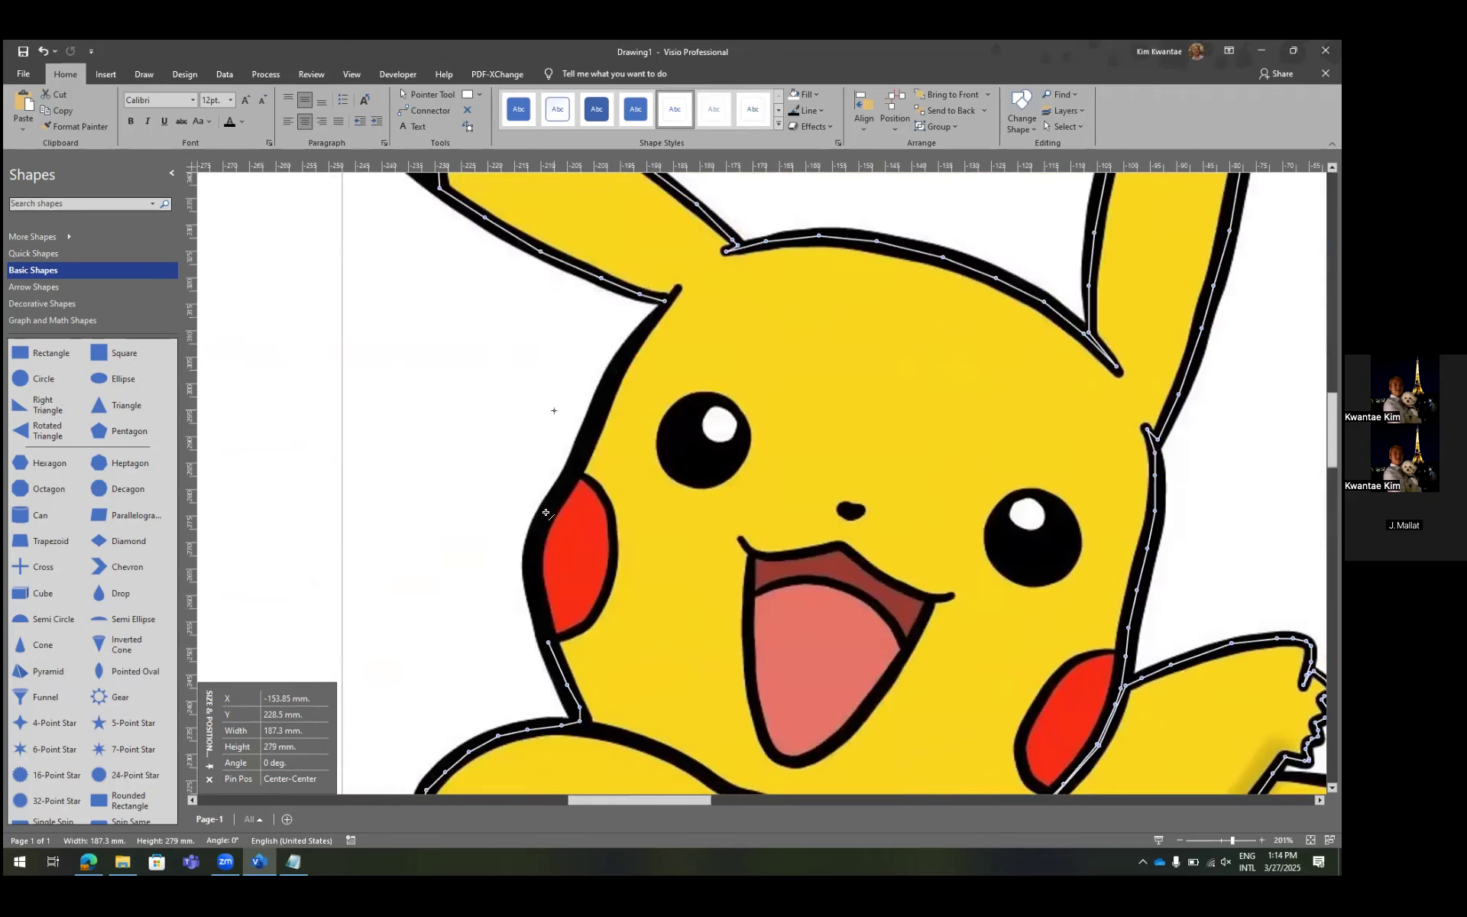
Trace the face's edge around the outside of the red cheek to just above it.
{"action": "scroll", "coordinate": [546, 512], "scroll_direction": "up", "scroll_amount": 3}
{"action": "mouse_move", "coordinate": [555, 628]}
{"action": "left_mouse_down"}
{"action": "mouse_move", "coordinate": [507, 386]}
{"action": "mouse_move", "coordinate": [508, 405]}
{"action": "left_mouse_up"}
{"action": "left_click_drag", "start_coordinate": [508, 405], "coordinate": [525, 288]}
{"action": "scroll", "coordinate": [534, 544], "scroll_direction": "up", "scroll_amount": 3}
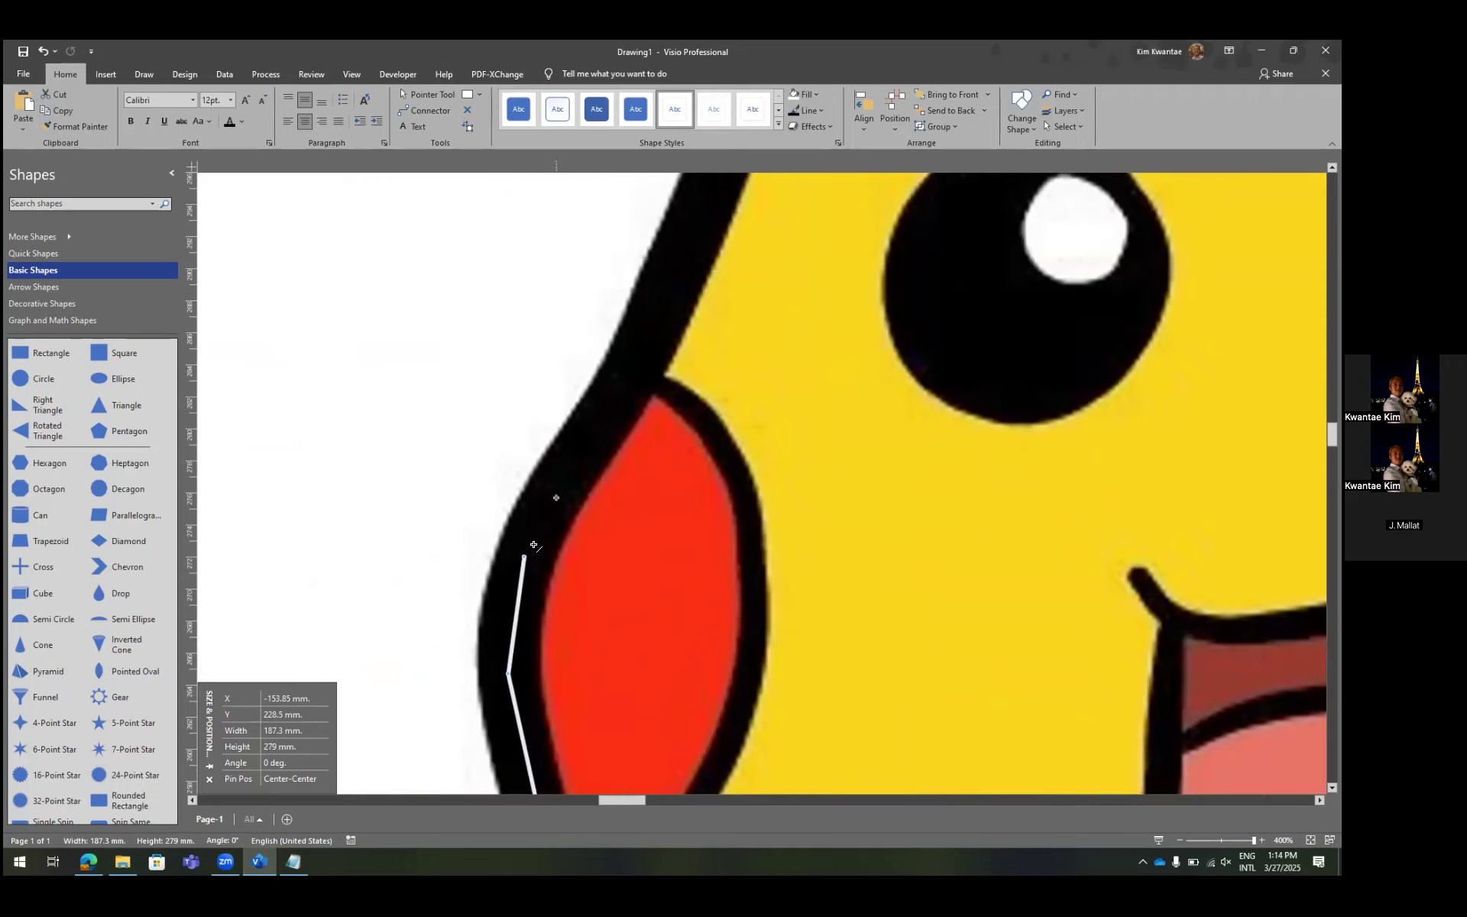
{"action": "left_click_drag", "start_coordinate": [523, 560], "coordinate": [581, 436]}
{"action": "left_click_drag", "start_coordinate": [581, 436], "coordinate": [660, 280]}
{"action": "left_click", "coordinate": [660, 280]}
Continue the outline up the side of the head to just below the ear's base.
{"action": "scroll", "coordinate": [660, 280], "scroll_direction": "right", "scroll_amount": 3}
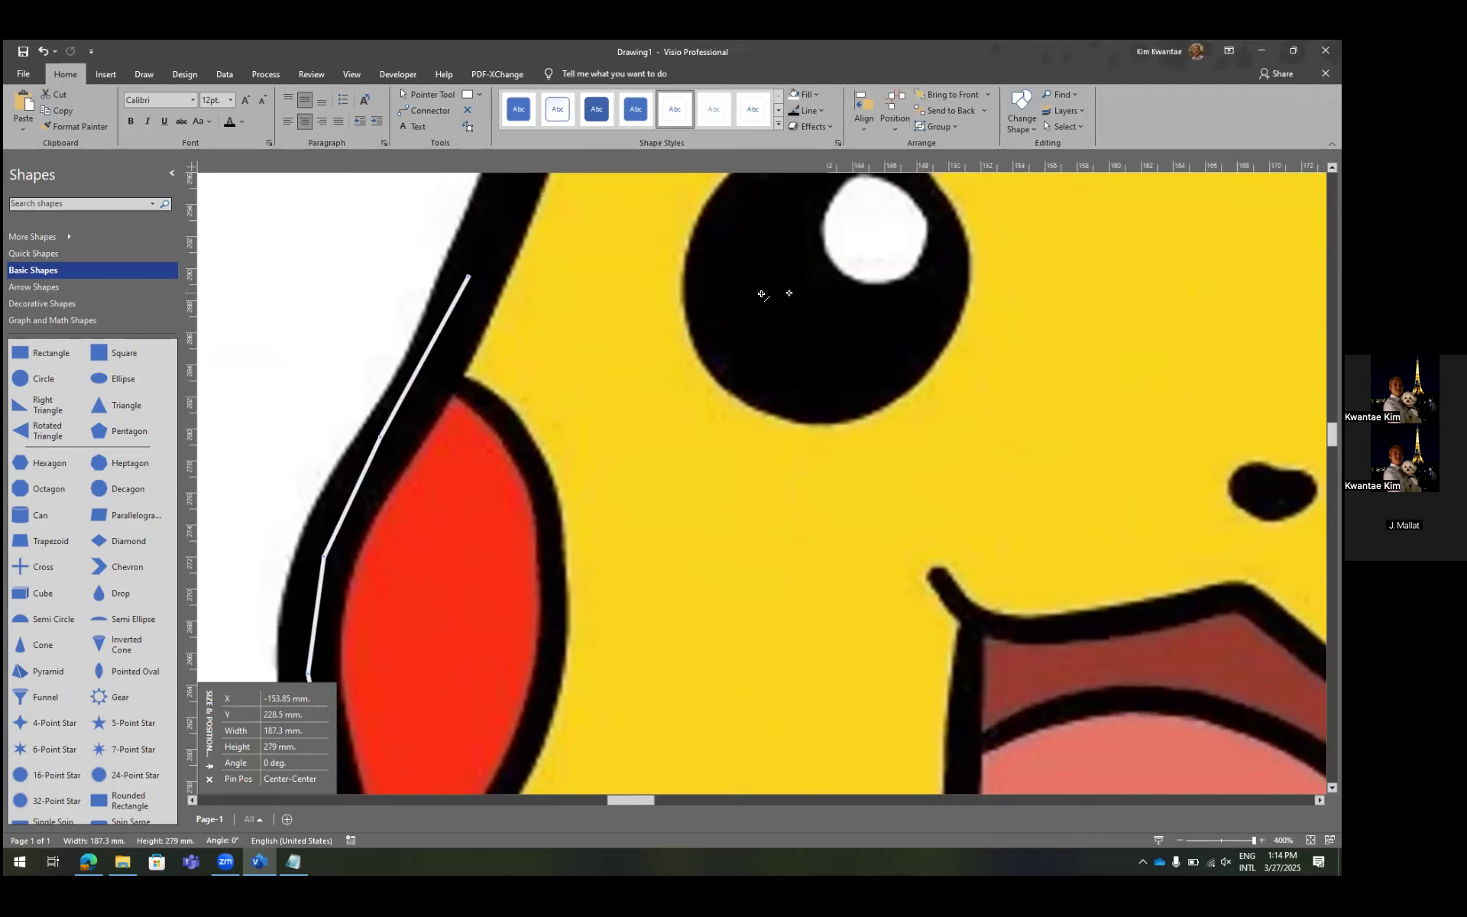
{"action": "scroll", "coordinate": [534, 458], "scroll_direction": "up", "scroll_amount": 3}
{"action": "left_click_drag", "start_coordinate": [443, 547], "coordinate": [518, 384]}
{"action": "scroll", "coordinate": [527, 458], "scroll_direction": "up", "scroll_amount": 3}
{"action": "left_click", "coordinate": [583, 442]}
{"action": "left_click", "coordinate": [651, 353]}
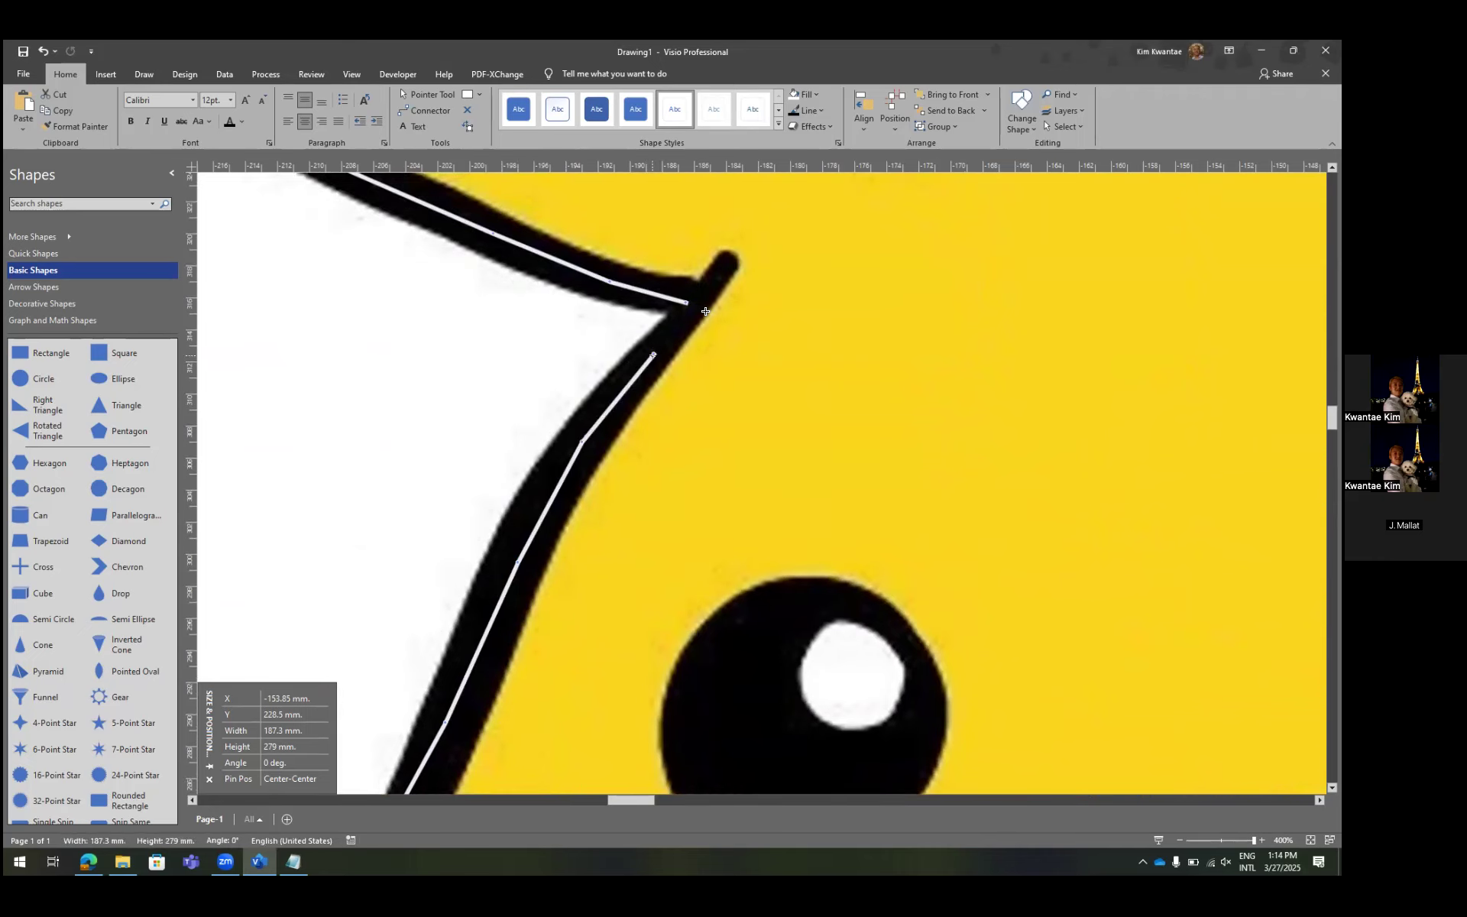
Trace around the small spur at the ear's base and join it to the outline's starting point, closing the shape.
{"action": "left_click", "coordinate": [701, 305]}
{"action": "left_click", "coordinate": [727, 264]}
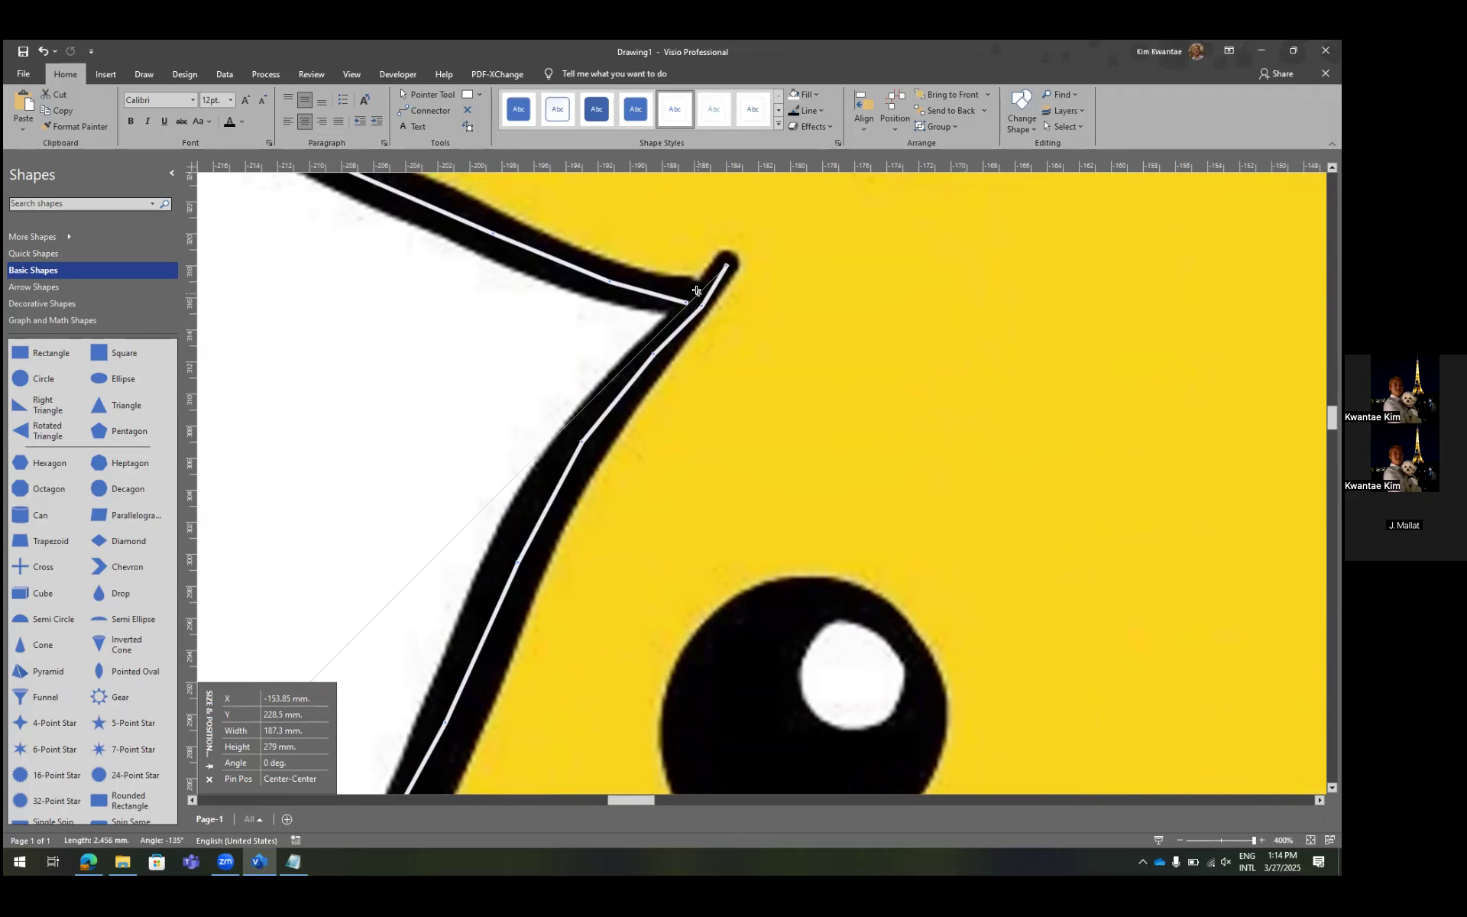
{"action": "left_click", "coordinate": [697, 291]}
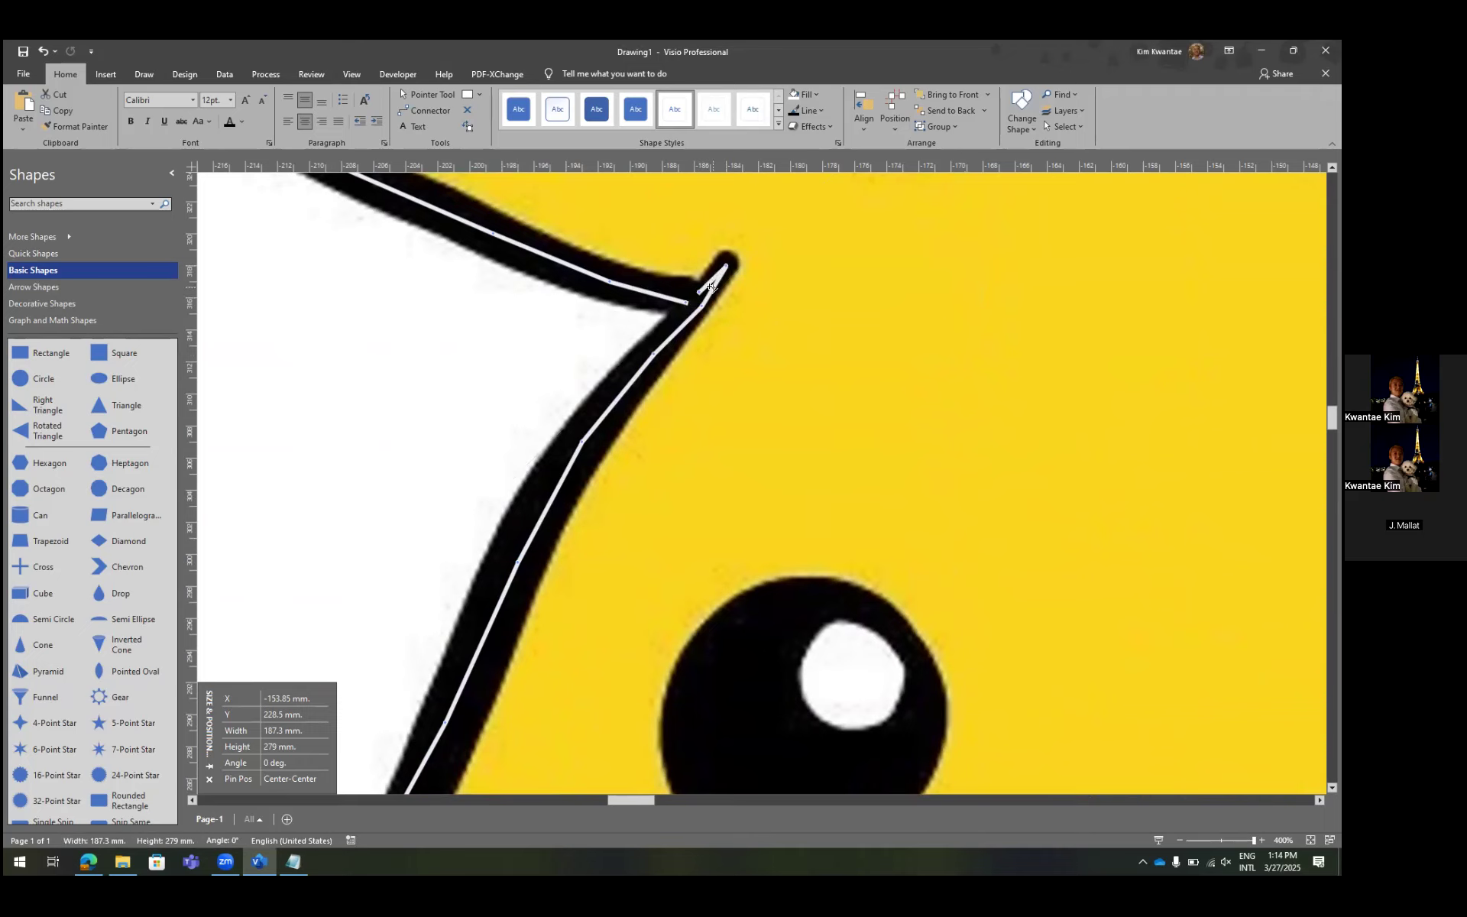
{"action": "scroll", "coordinate": [711, 287], "scroll_direction": "up", "scroll_amount": 5}
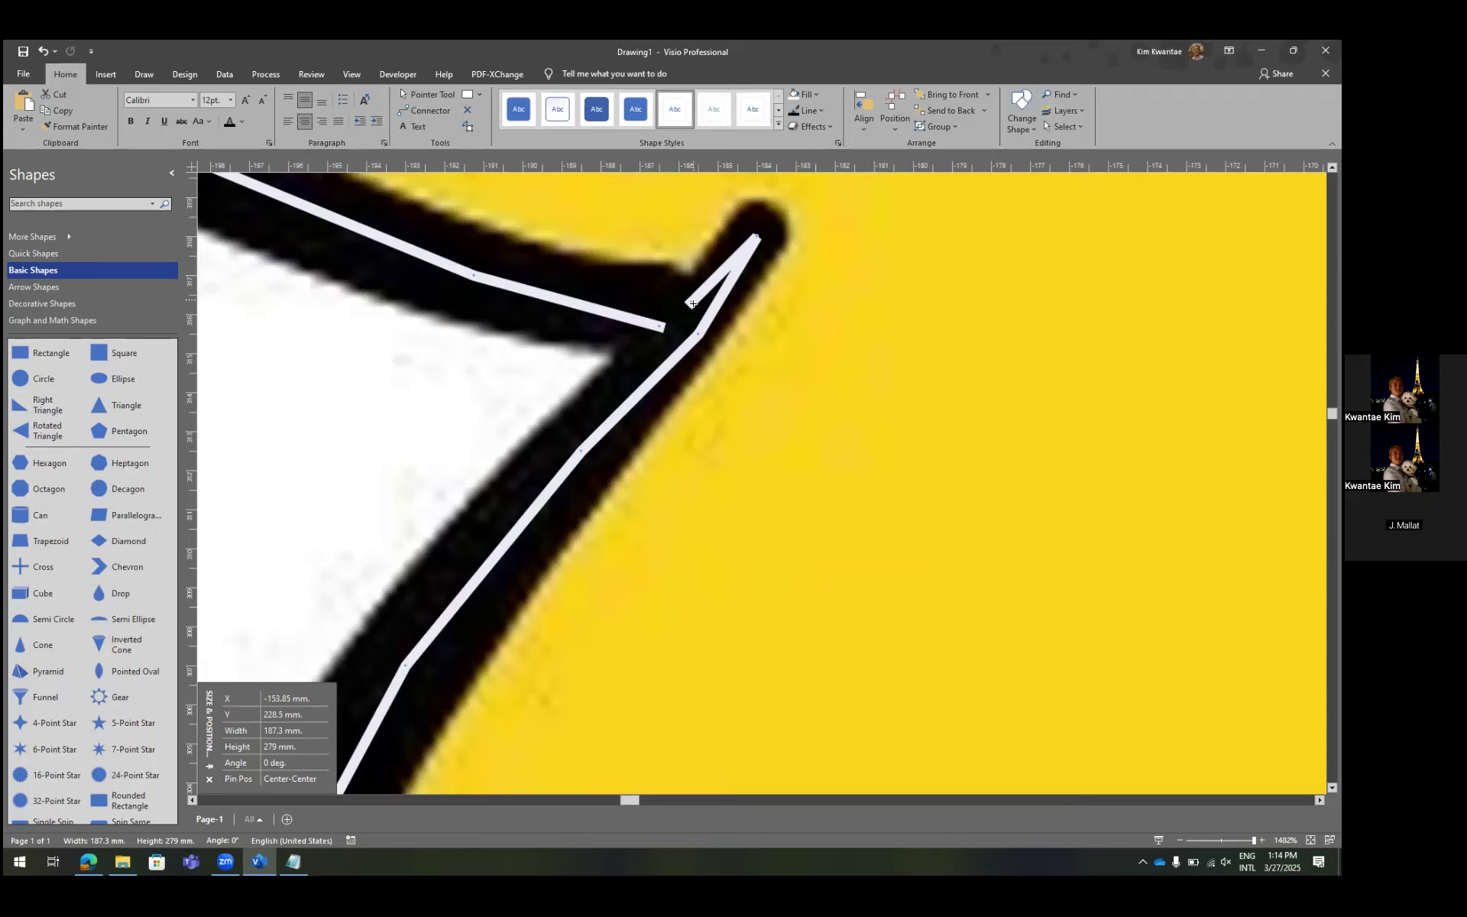
{"action": "left_click_drag", "start_coordinate": [691, 303], "coordinate": [662, 328]}
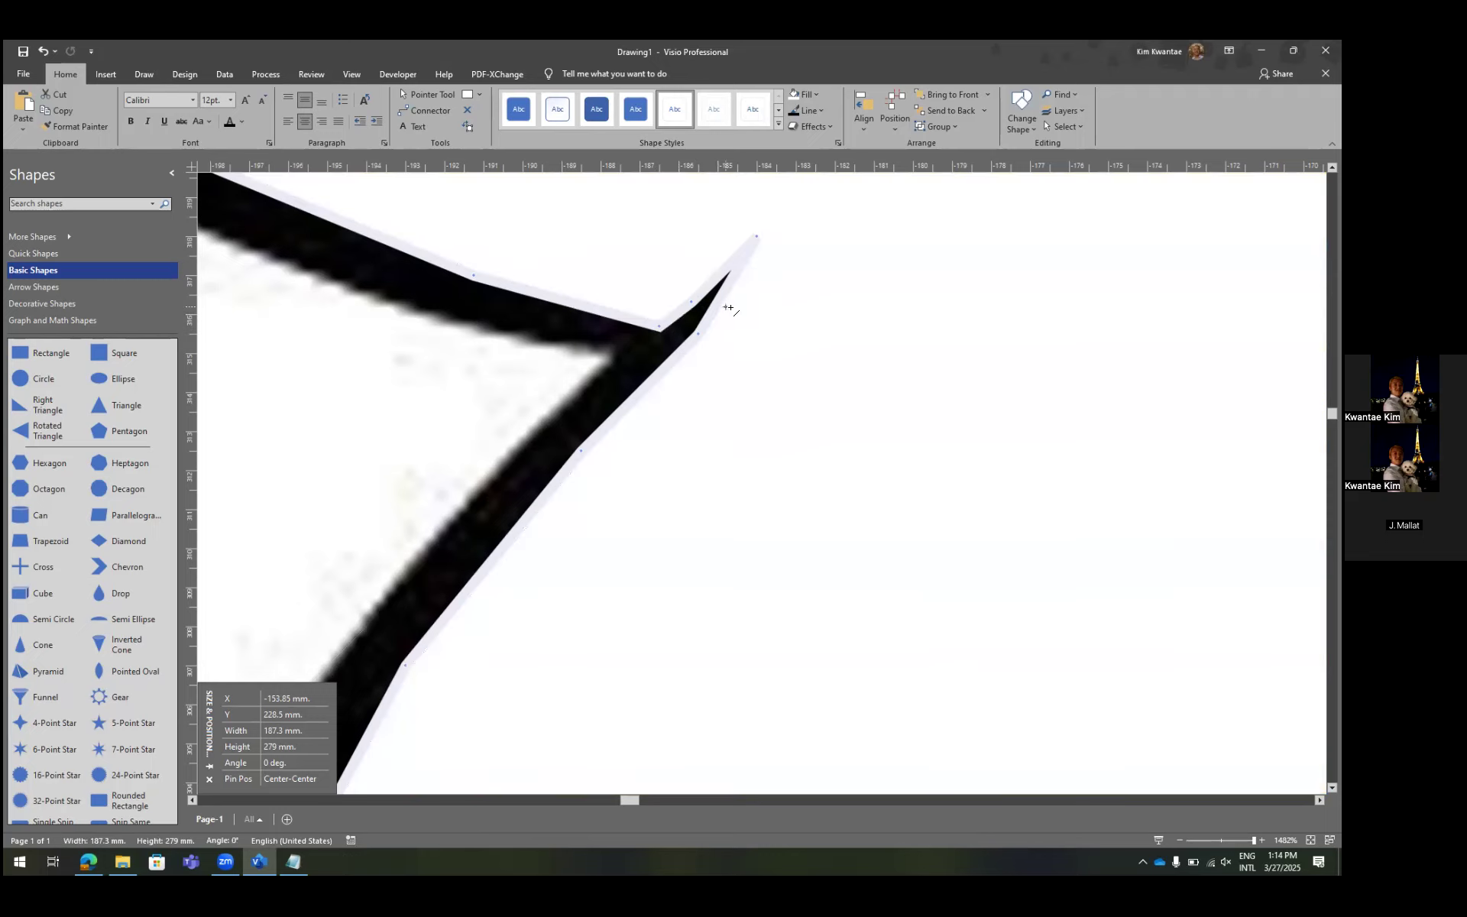
{"action": "key", "text": "Escape"}
Move the closed outline off the picture into the empty area beside it, and undo the move.
{"action": "scroll", "coordinate": [710, 317], "scroll_direction": "down", "scroll_amount": 15}
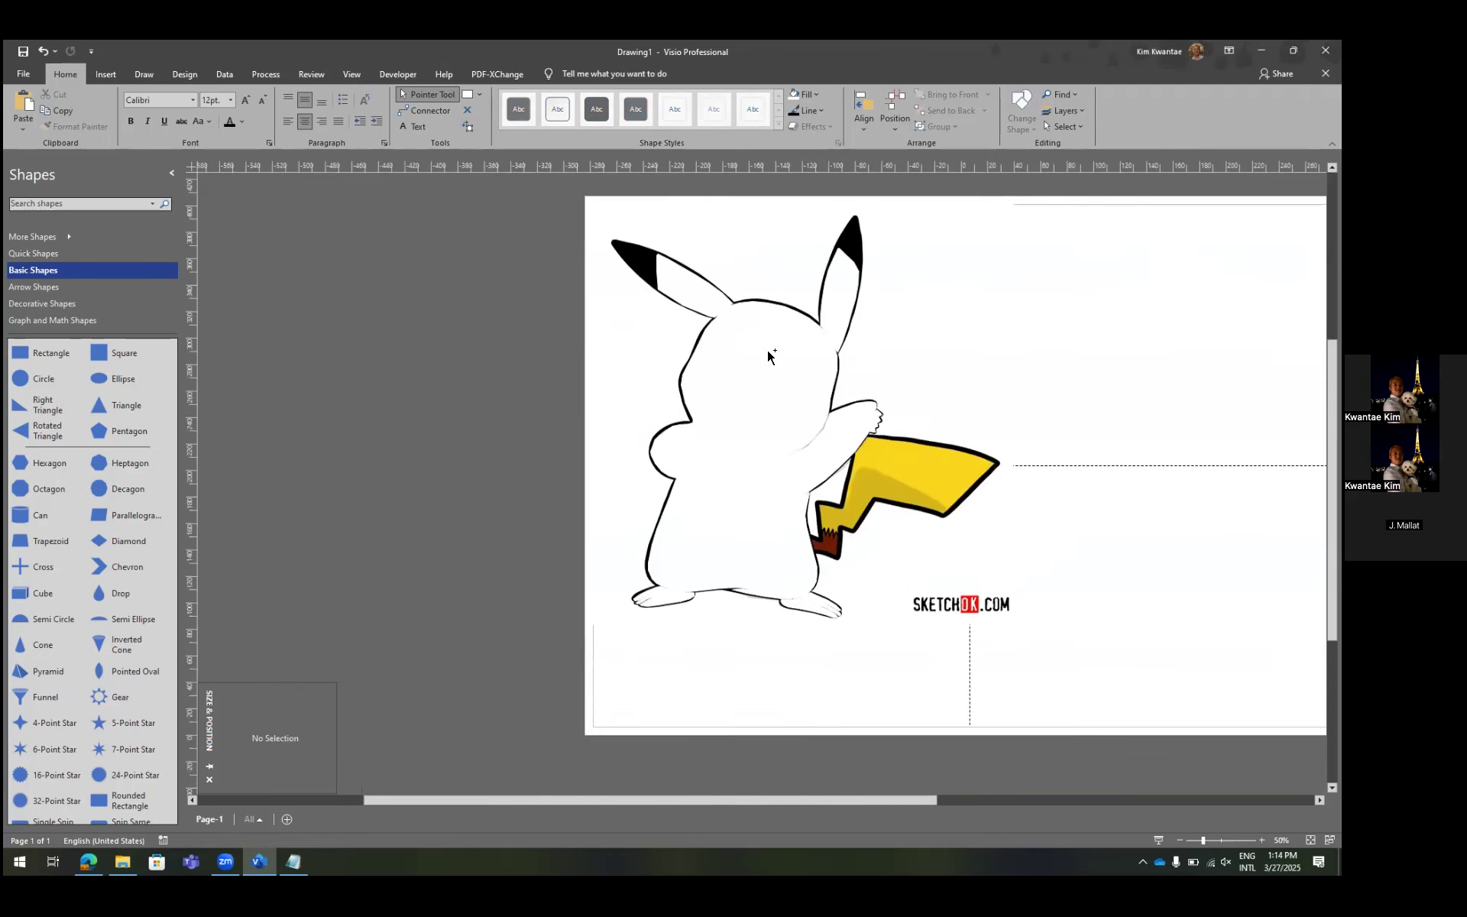
{"action": "scroll", "coordinate": [768, 356], "scroll_direction": "up", "scroll_amount": 1}
{"action": "left_click", "coordinate": [783, 278]}
{"action": "left_click_drag", "start_coordinate": [790, 415], "coordinate": [454, 415]}
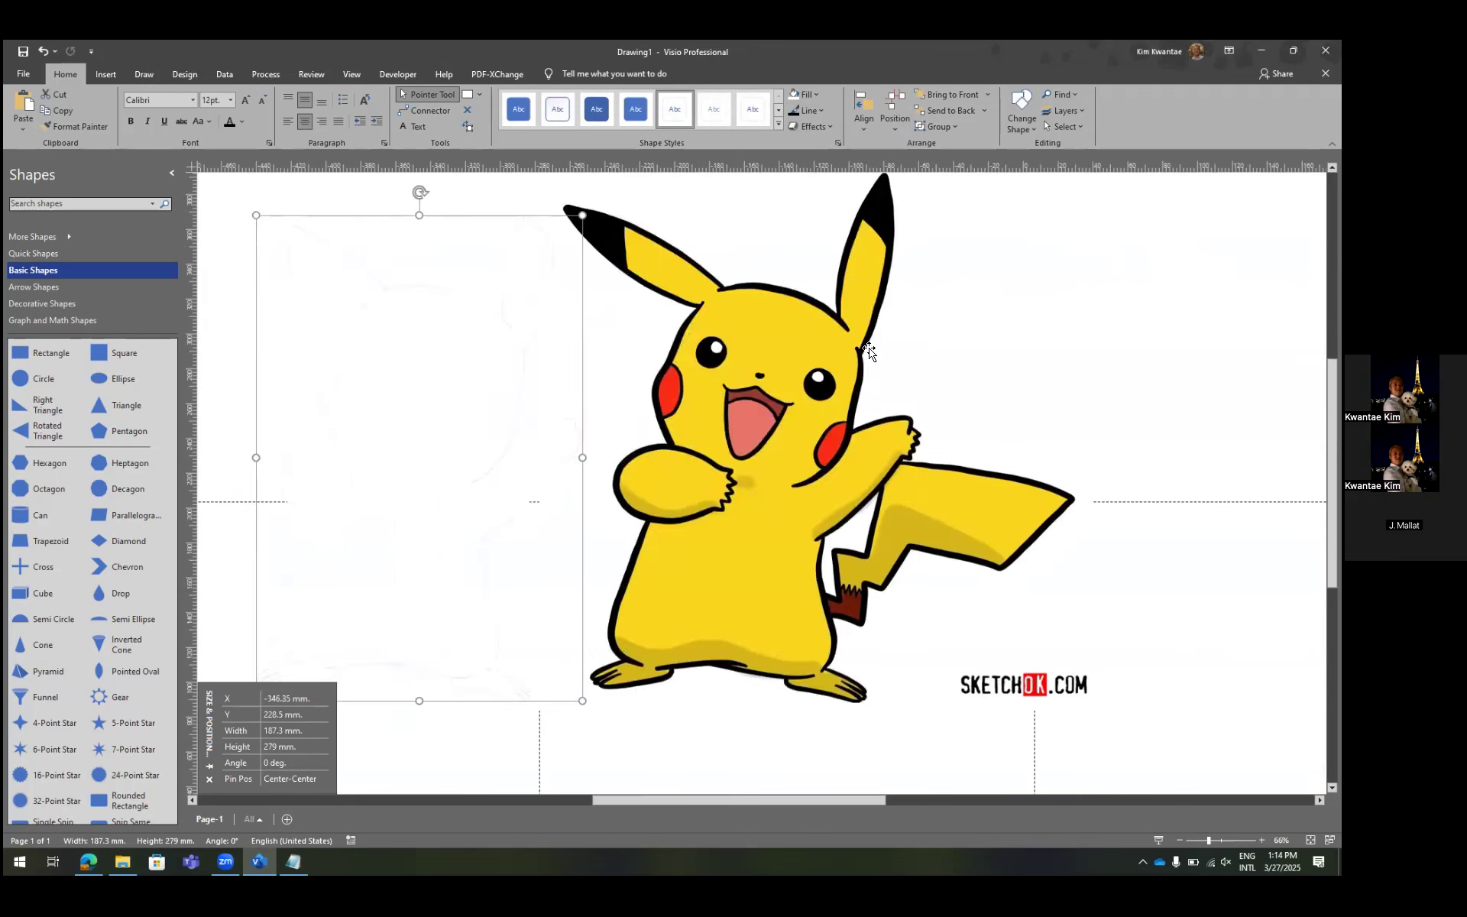
{"action": "left_click", "coordinate": [795, 110]}
{"action": "left_click", "coordinate": [447, 257]}
{"action": "key", "text": "ctrl+z"}
{"action": "key", "text": "ctrl+z"}
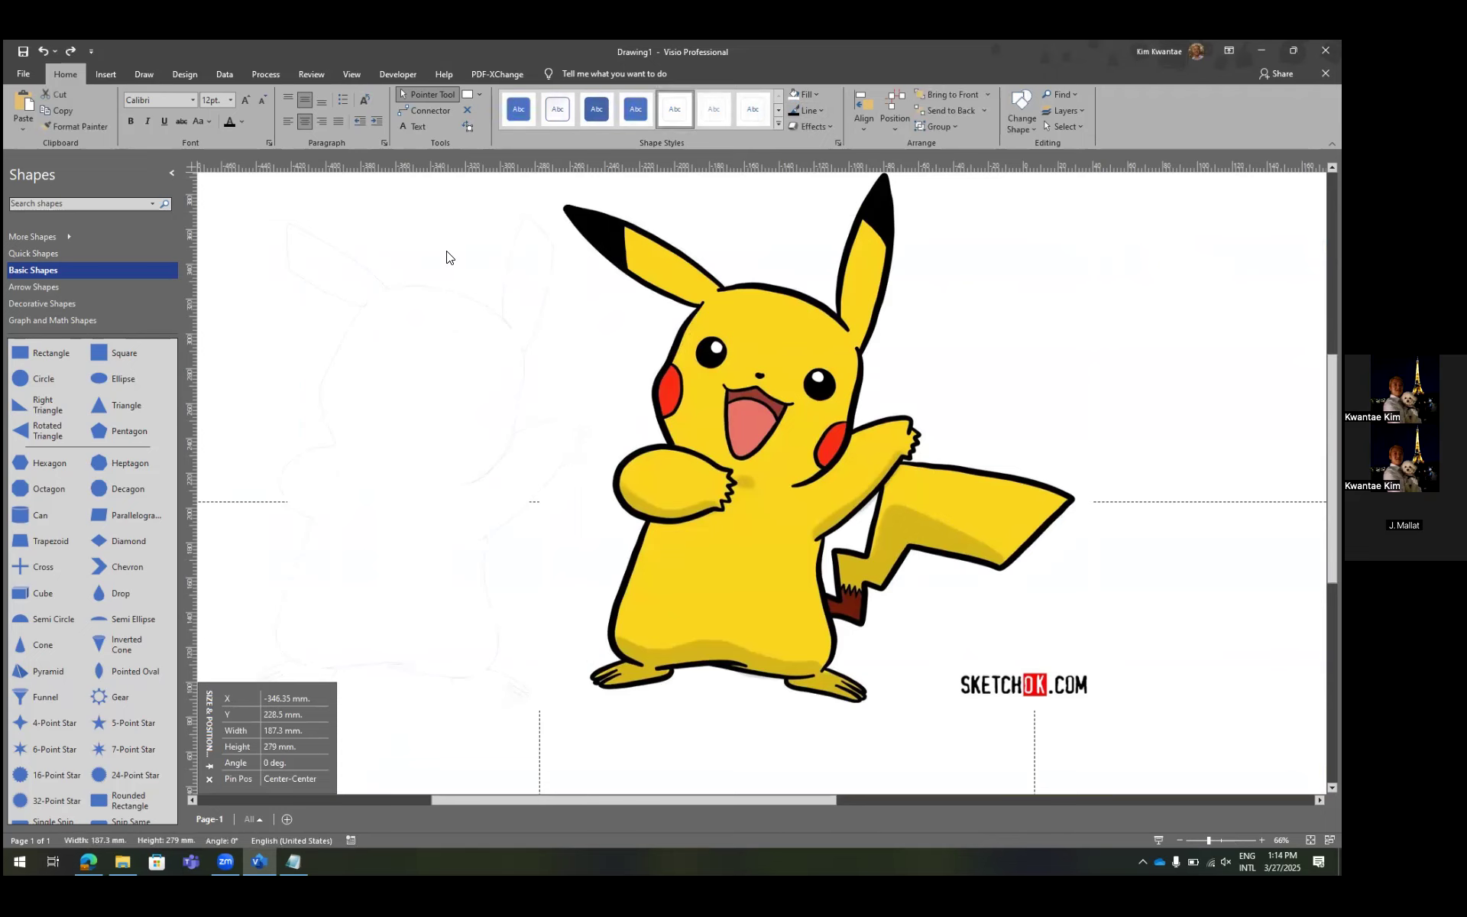
{"action": "left_click", "coordinate": [793, 111]}
{"action": "left_click", "coordinate": [387, 475]}
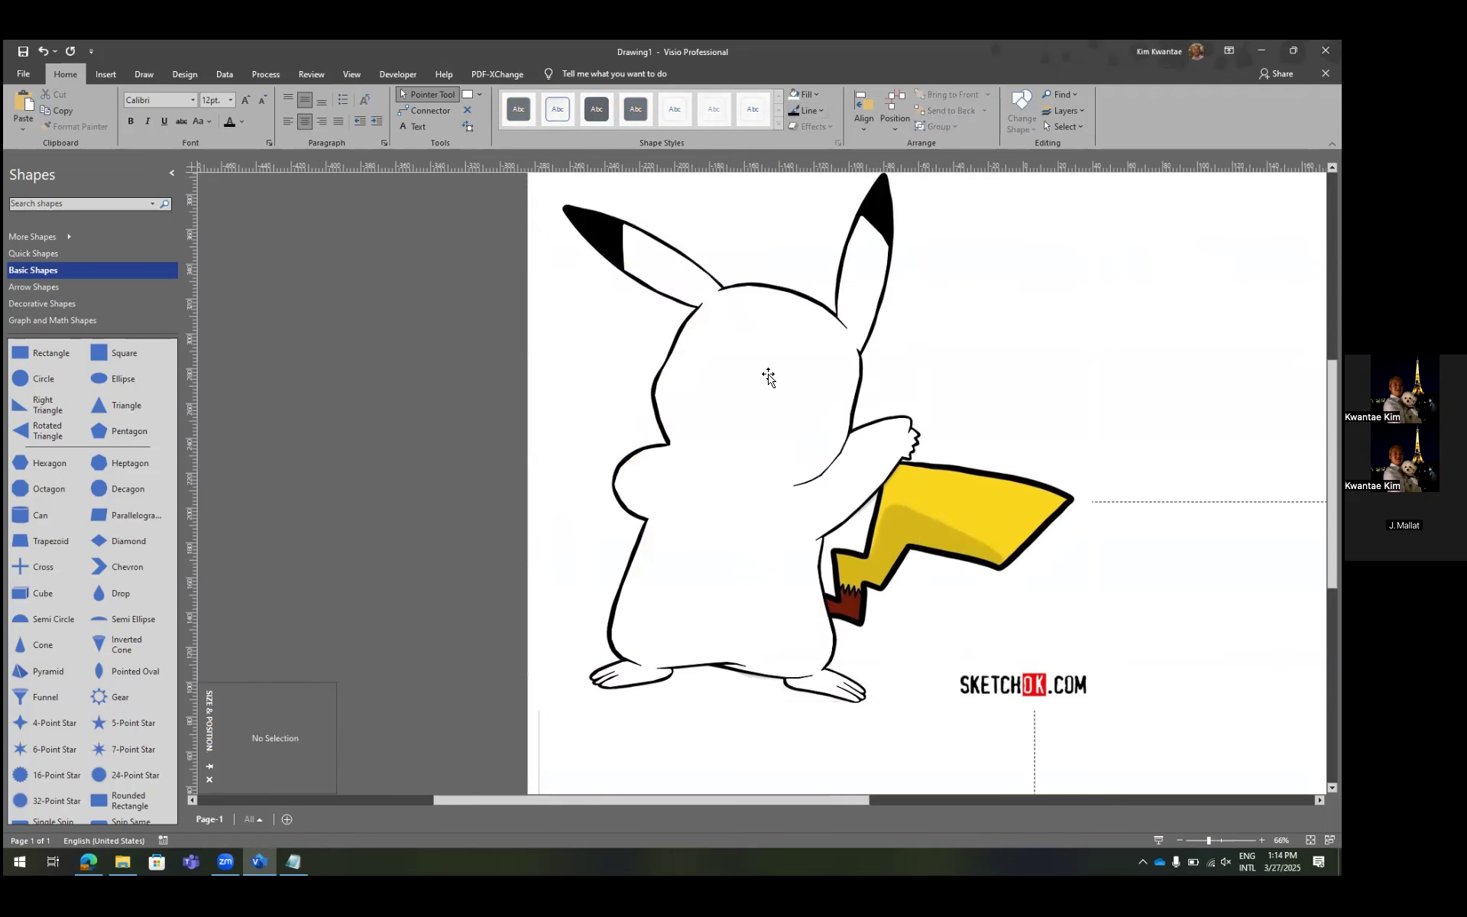
Set the line color of the traced Pikachu outline to the standard Dark Red.
{"action": "left_click", "coordinate": [832, 205]}
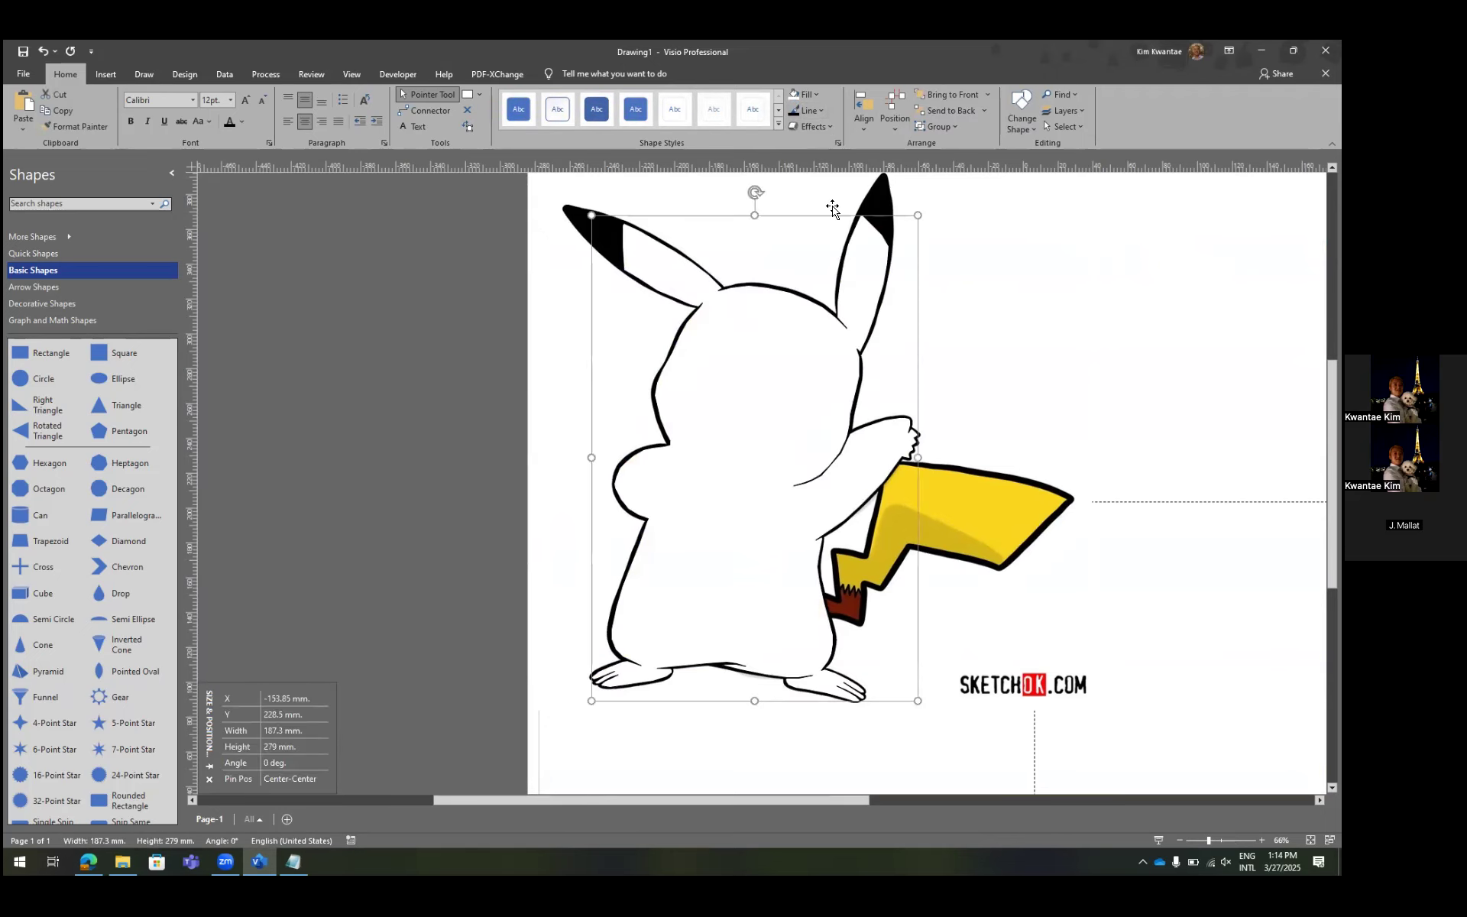
{"action": "left_click", "coordinate": [812, 115]}
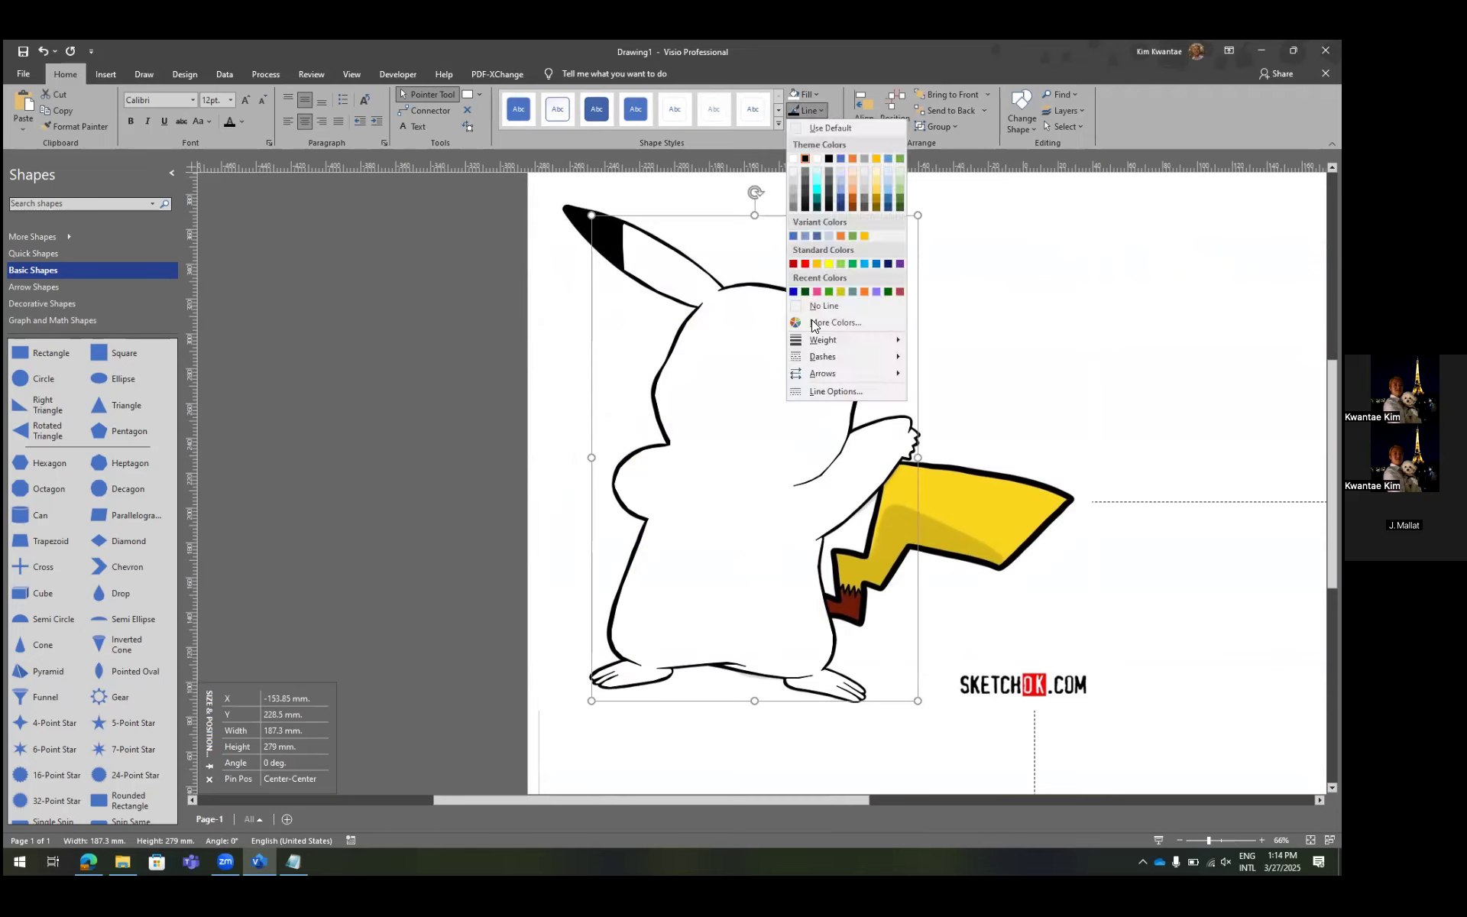
{"action": "left_click", "coordinate": [792, 265]}
{"action": "left_click", "coordinate": [479, 428]}
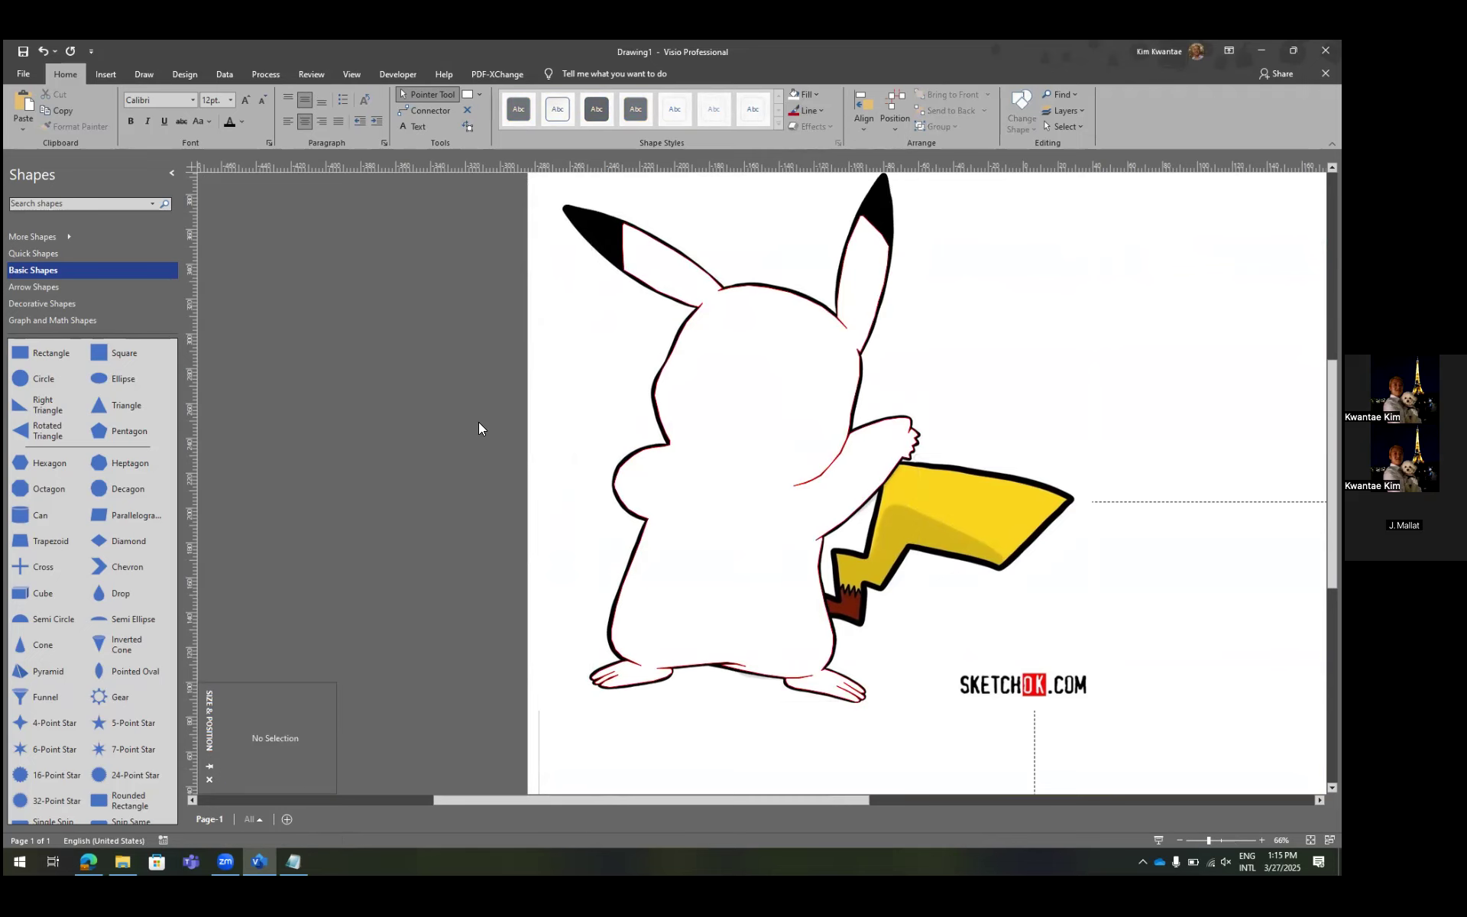
Save the drawing to the Desktop as a Visio Drawing named seminar1.vsdx.
{"action": "key", "text": "alt+f"}
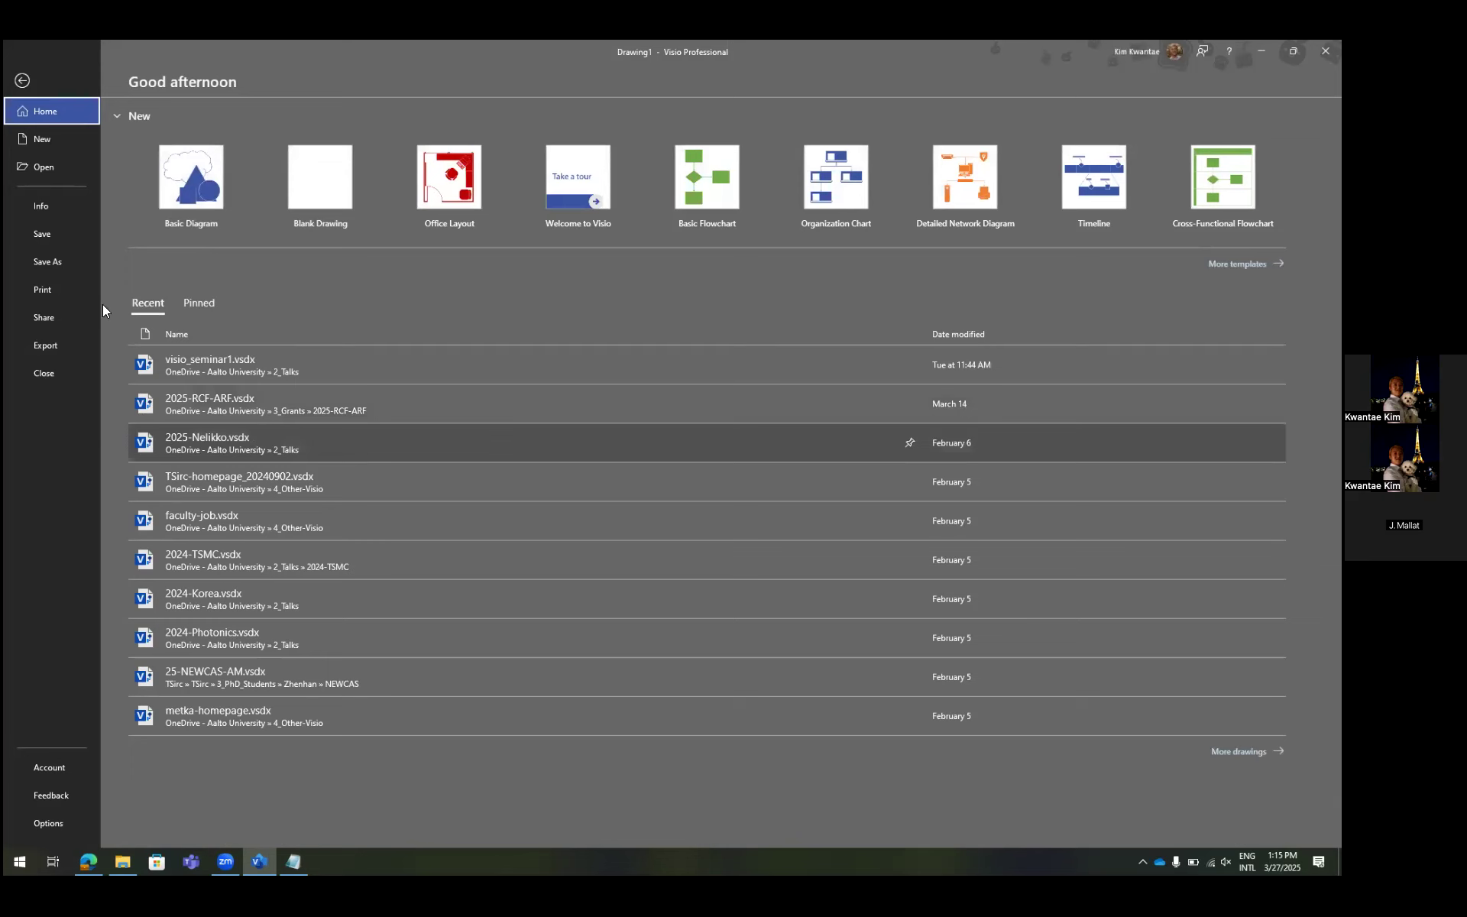
{"action": "left_click", "coordinate": [76, 260]}
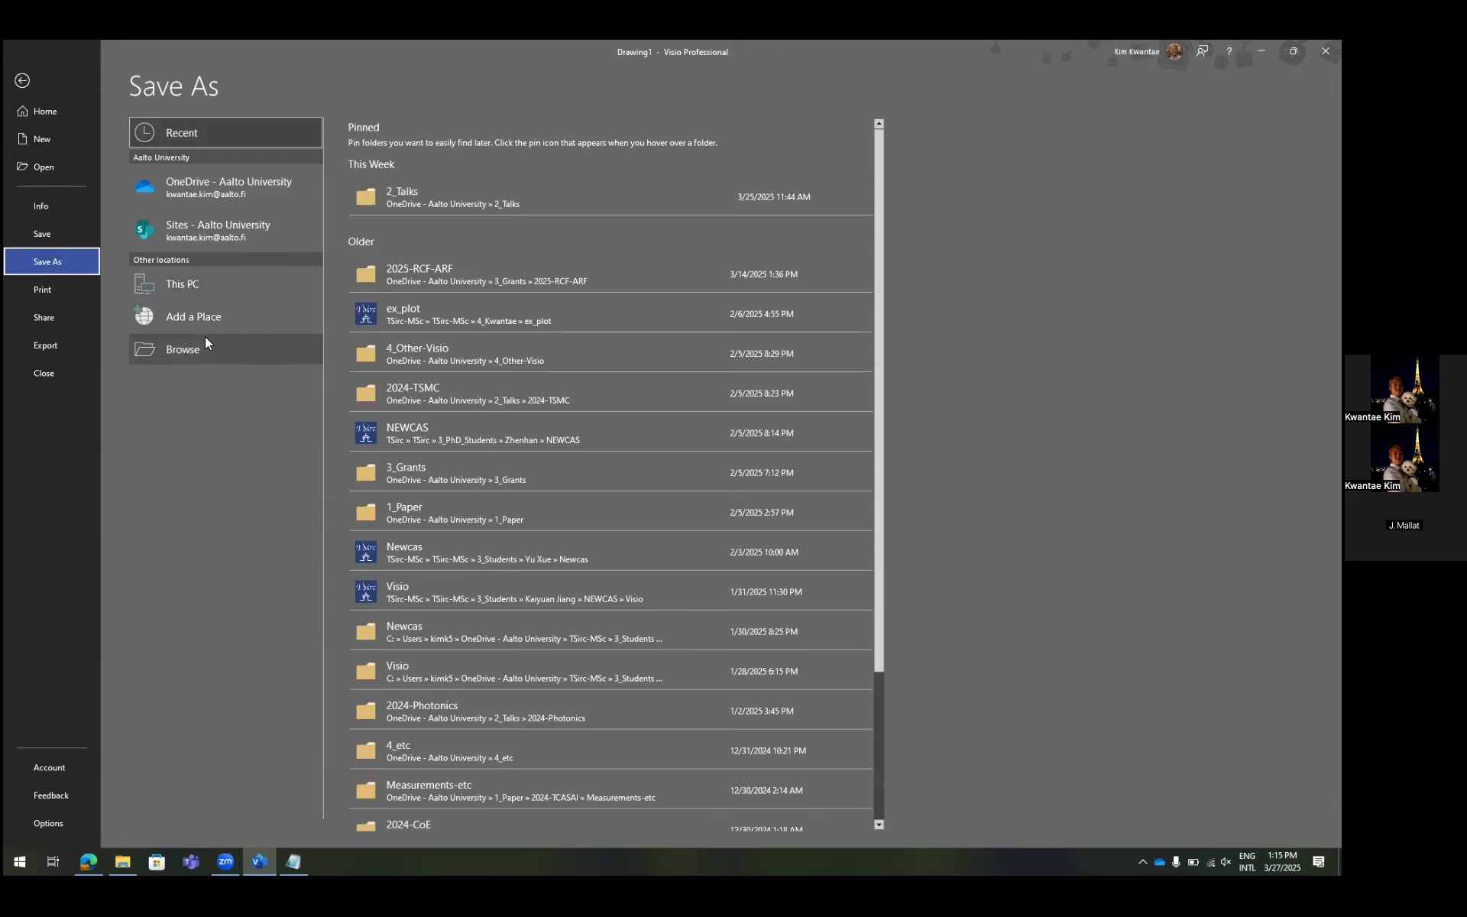
{"action": "left_click", "coordinate": [204, 338]}
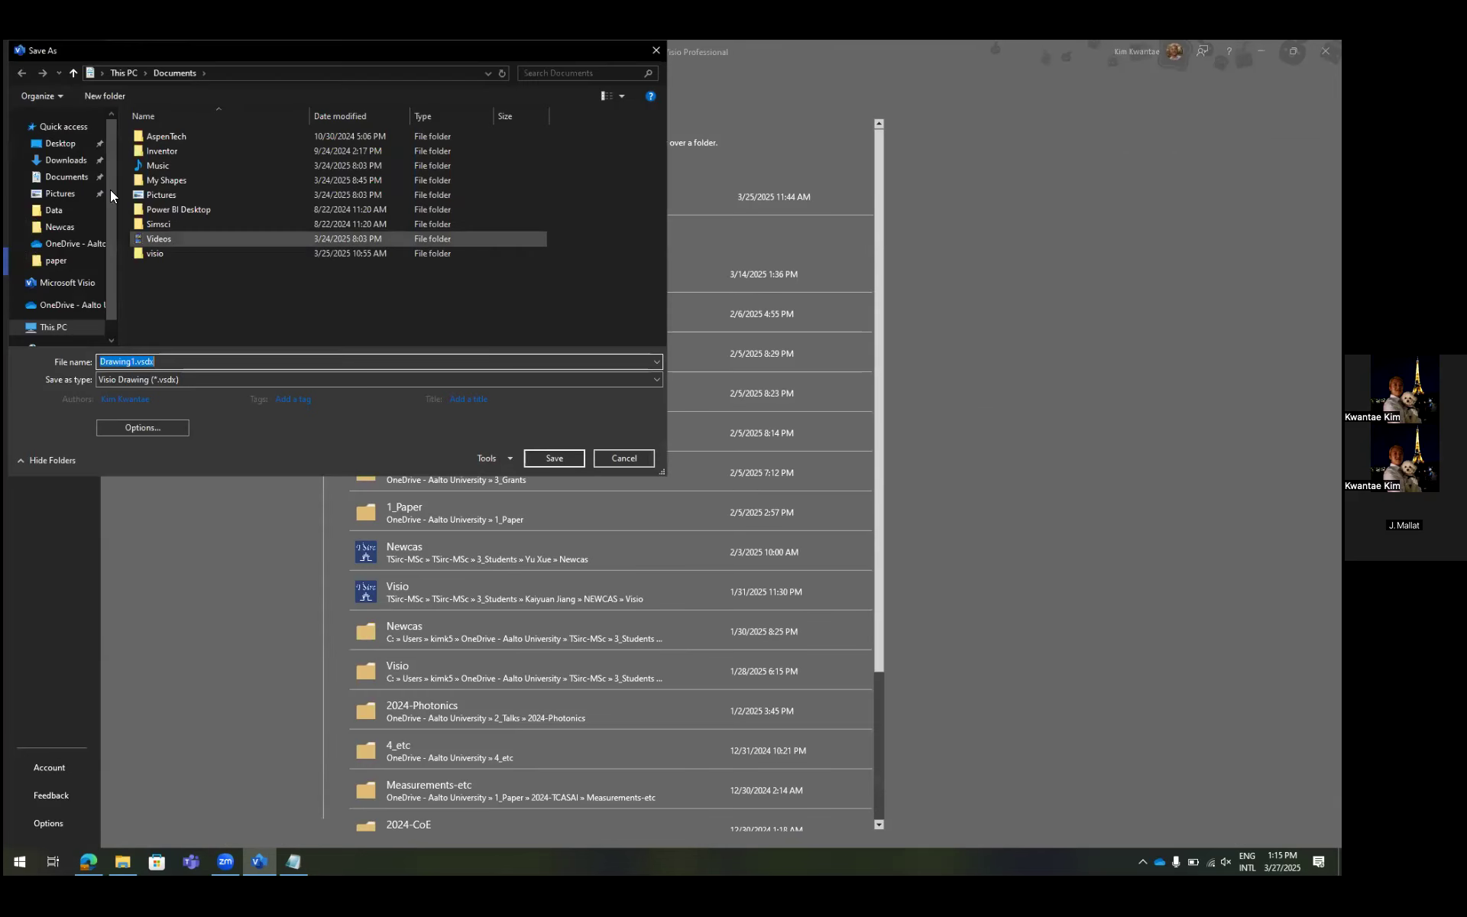
{"action": "left_click", "coordinate": [60, 143]}
{"action": "left_click", "coordinate": [233, 353]}
{"action": "key", "text": "Home"}
{"action": "type", "text": "seminar"}
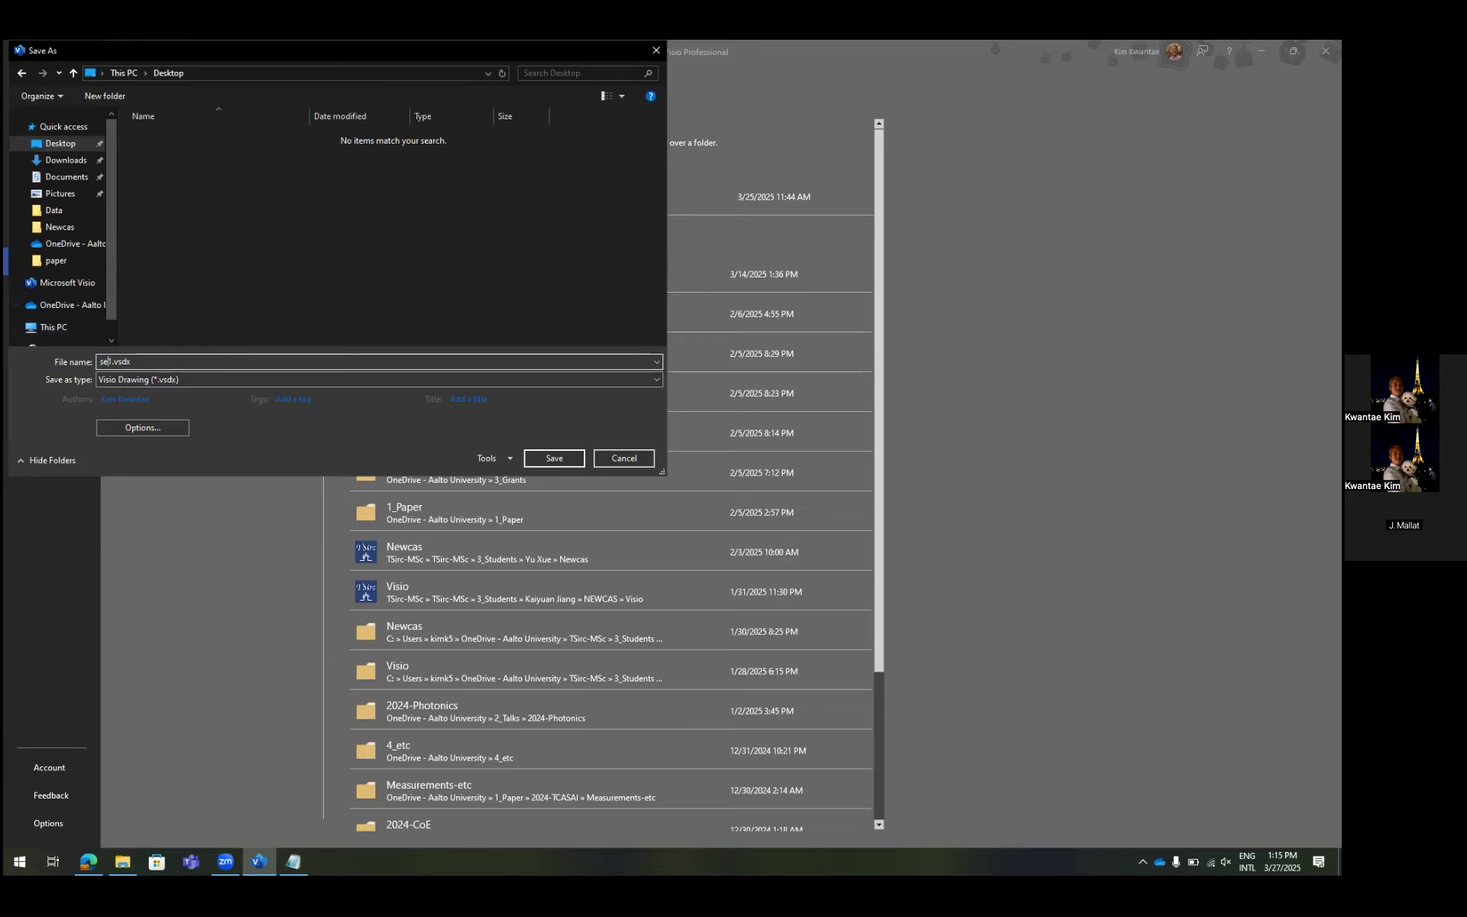
{"action": "key", "text": "Return"}
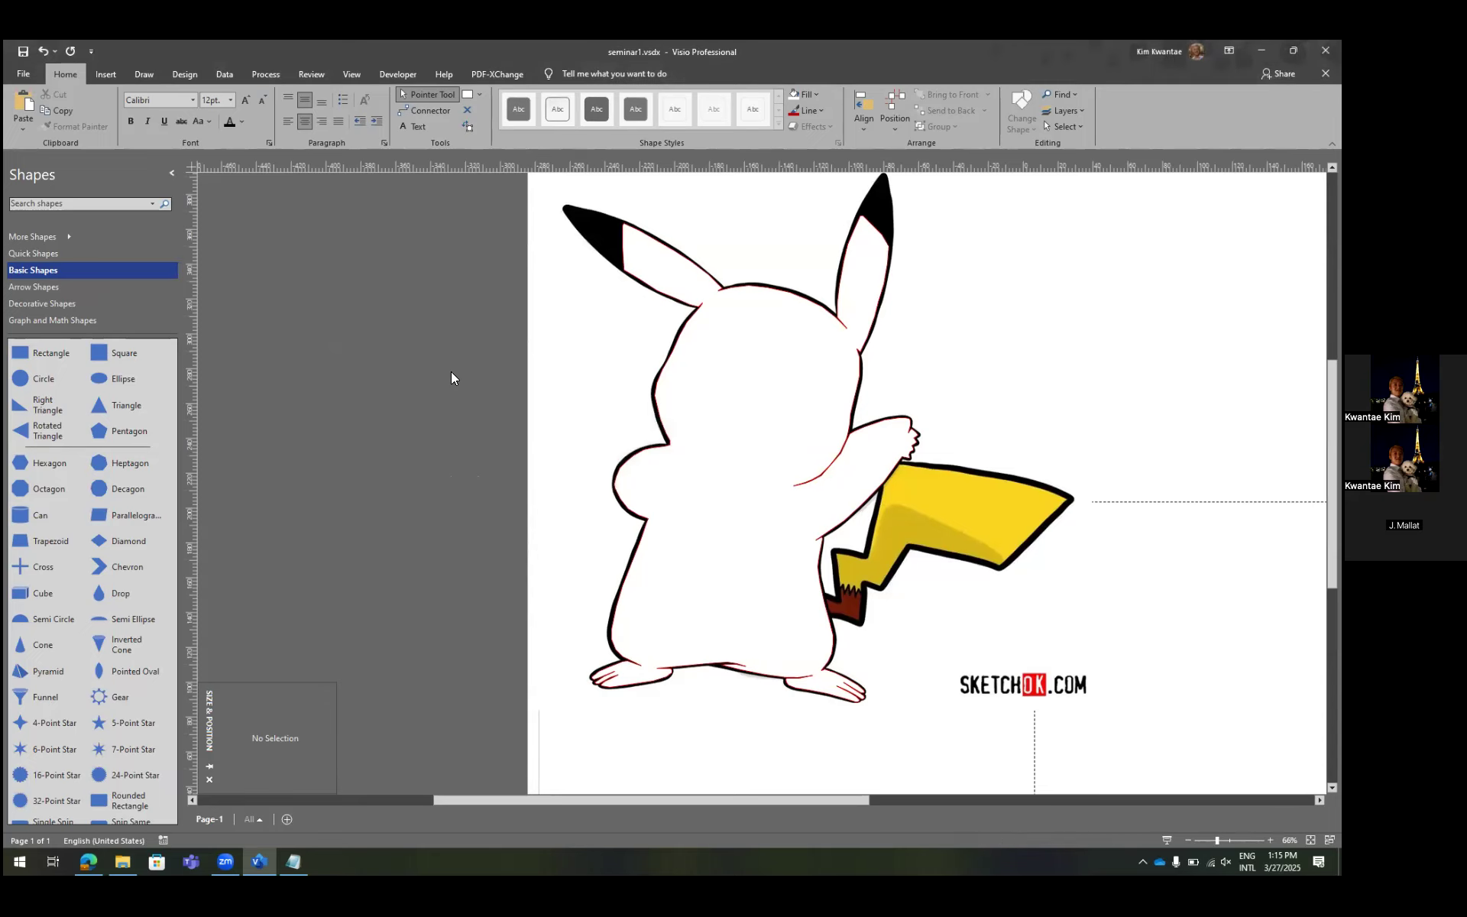
Try moving the red-lined outline away from the picture, and undo it.
{"action": "left_click", "coordinate": [700, 394]}
{"action": "left_click", "coordinate": [450, 428]}
{"action": "left_click_drag", "start_coordinate": [766, 498], "coordinate": [521, 510]}
{"action": "key", "text": "ctrl+z"}
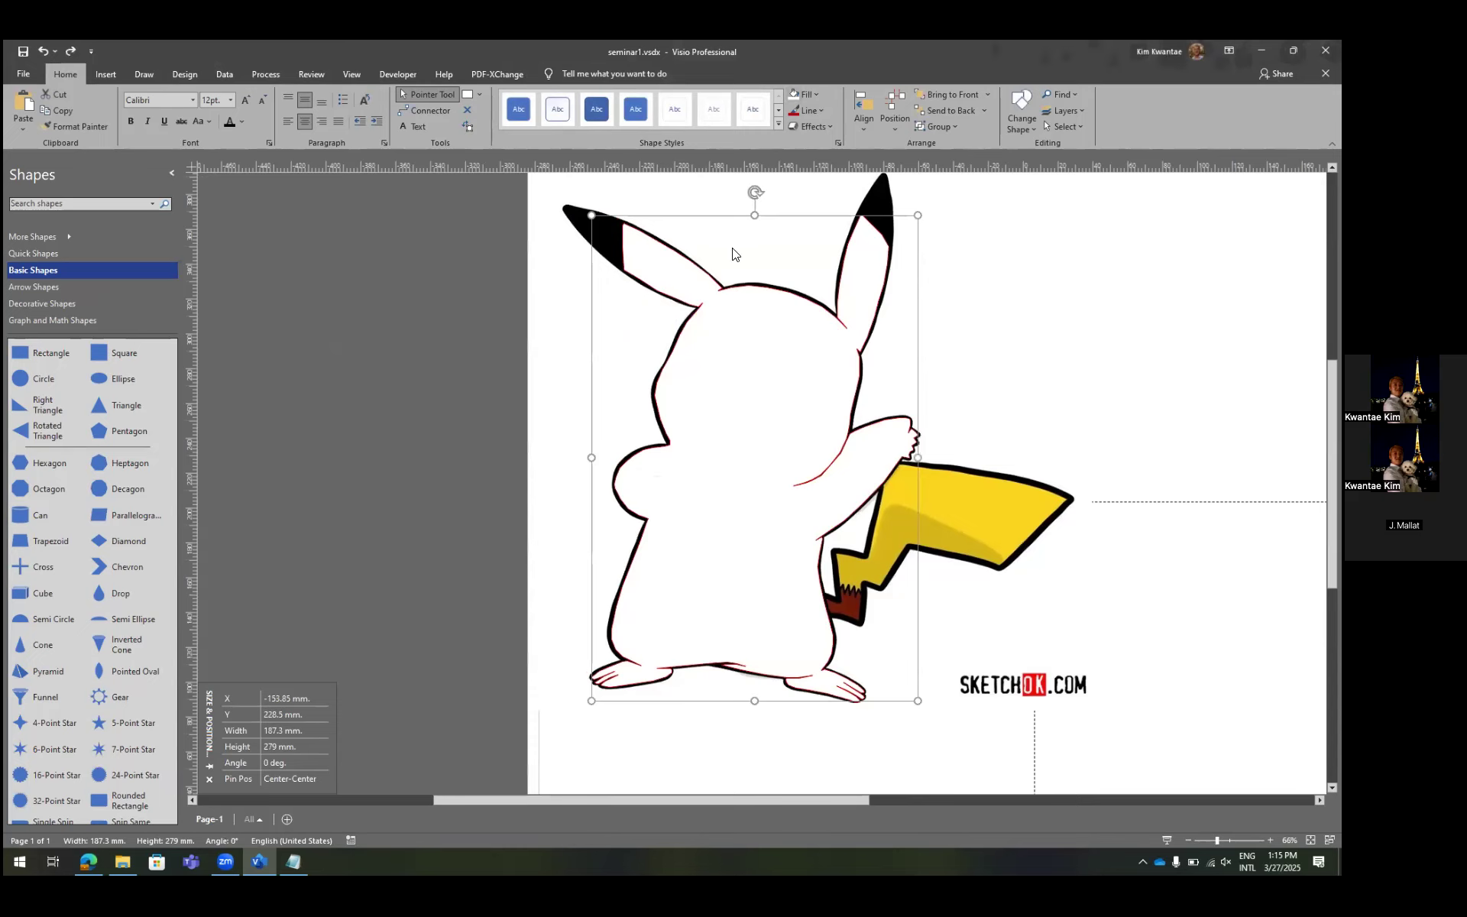
Set the traced outline's fill to No Fill and save the drawing.
{"action": "left_click", "coordinate": [816, 95]}
{"action": "left_click", "coordinate": [807, 290]}
{"action": "left_click", "coordinate": [418, 416]}
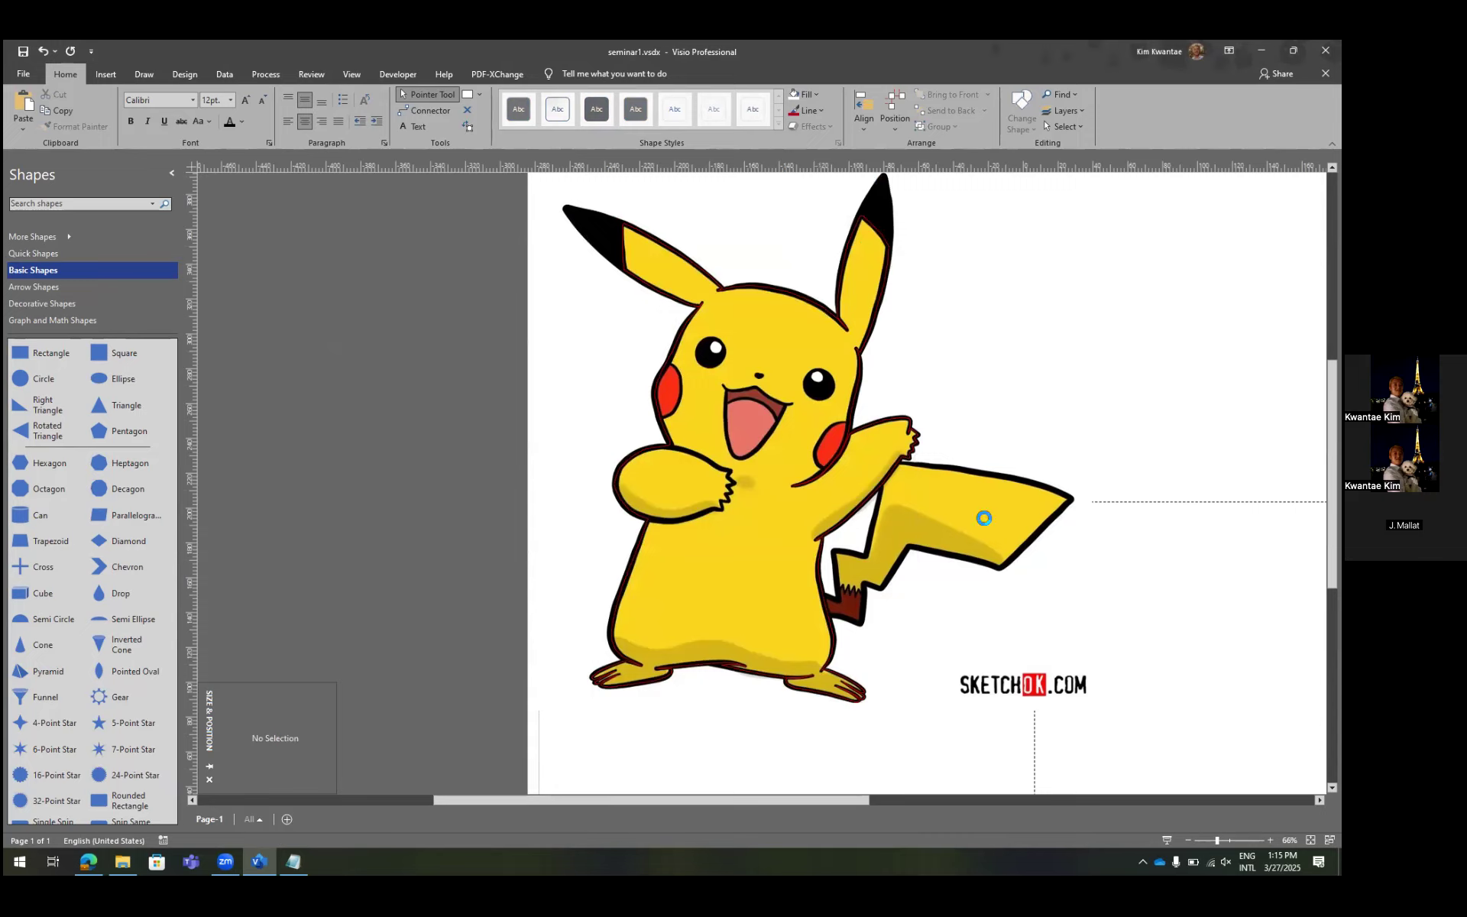
{"action": "key", "text": "ctrl+s"}
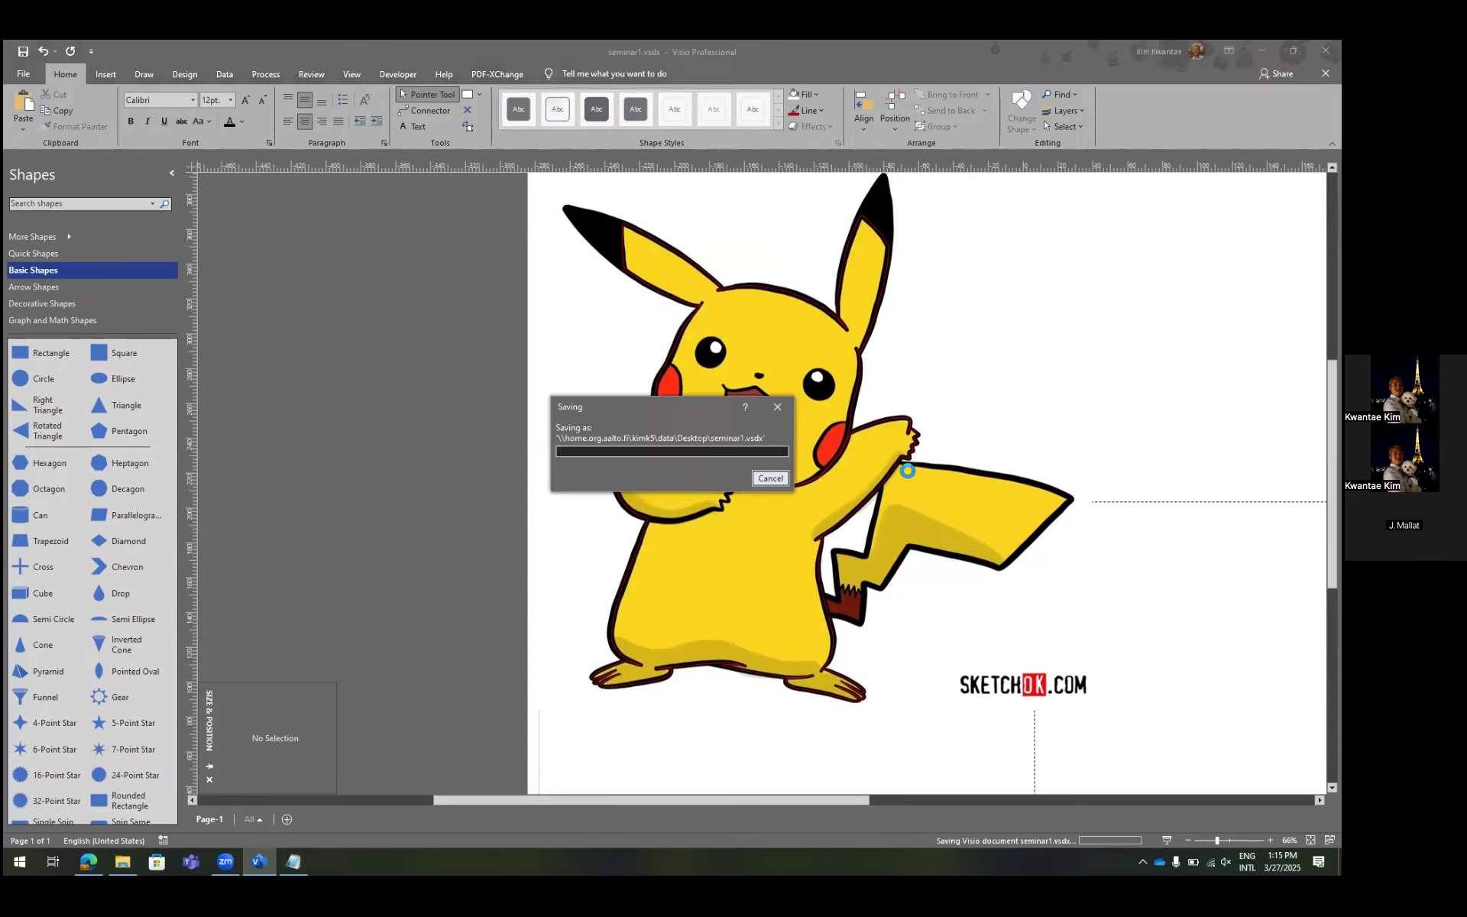
Select the Pikachu picture and search the available commands for eyedropper.
{"action": "left_click", "coordinate": [983, 508]}
{"action": "scroll", "coordinate": [975, 506], "scroll_direction": "right", "scroll_amount": 3}
{"action": "scroll", "coordinate": [973, 505], "scroll_direction": "up", "scroll_amount": 1}
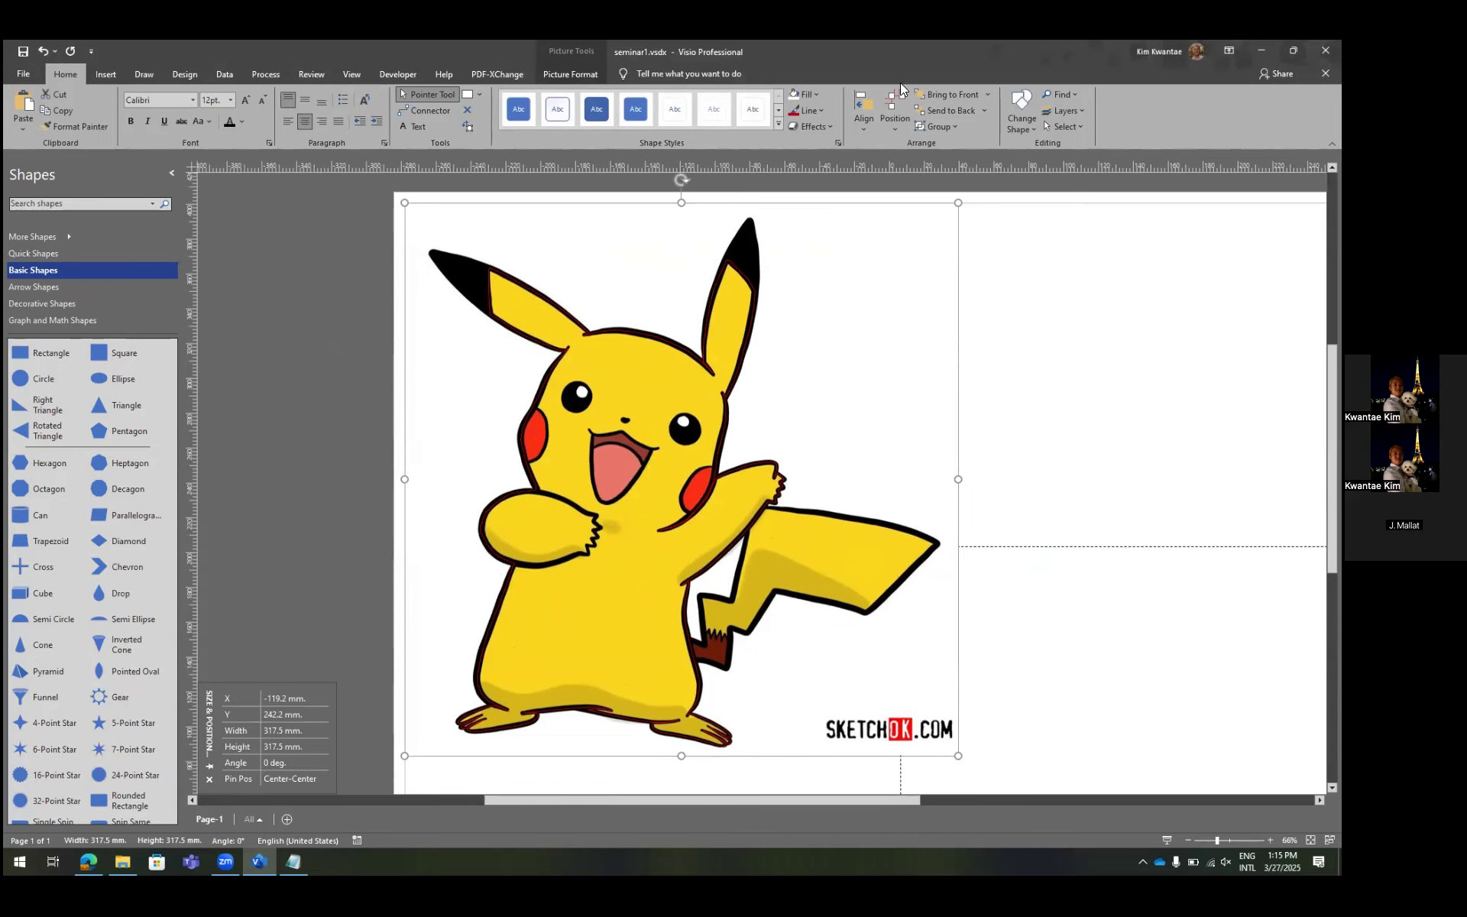
{"action": "left_click", "coordinate": [740, 73]}
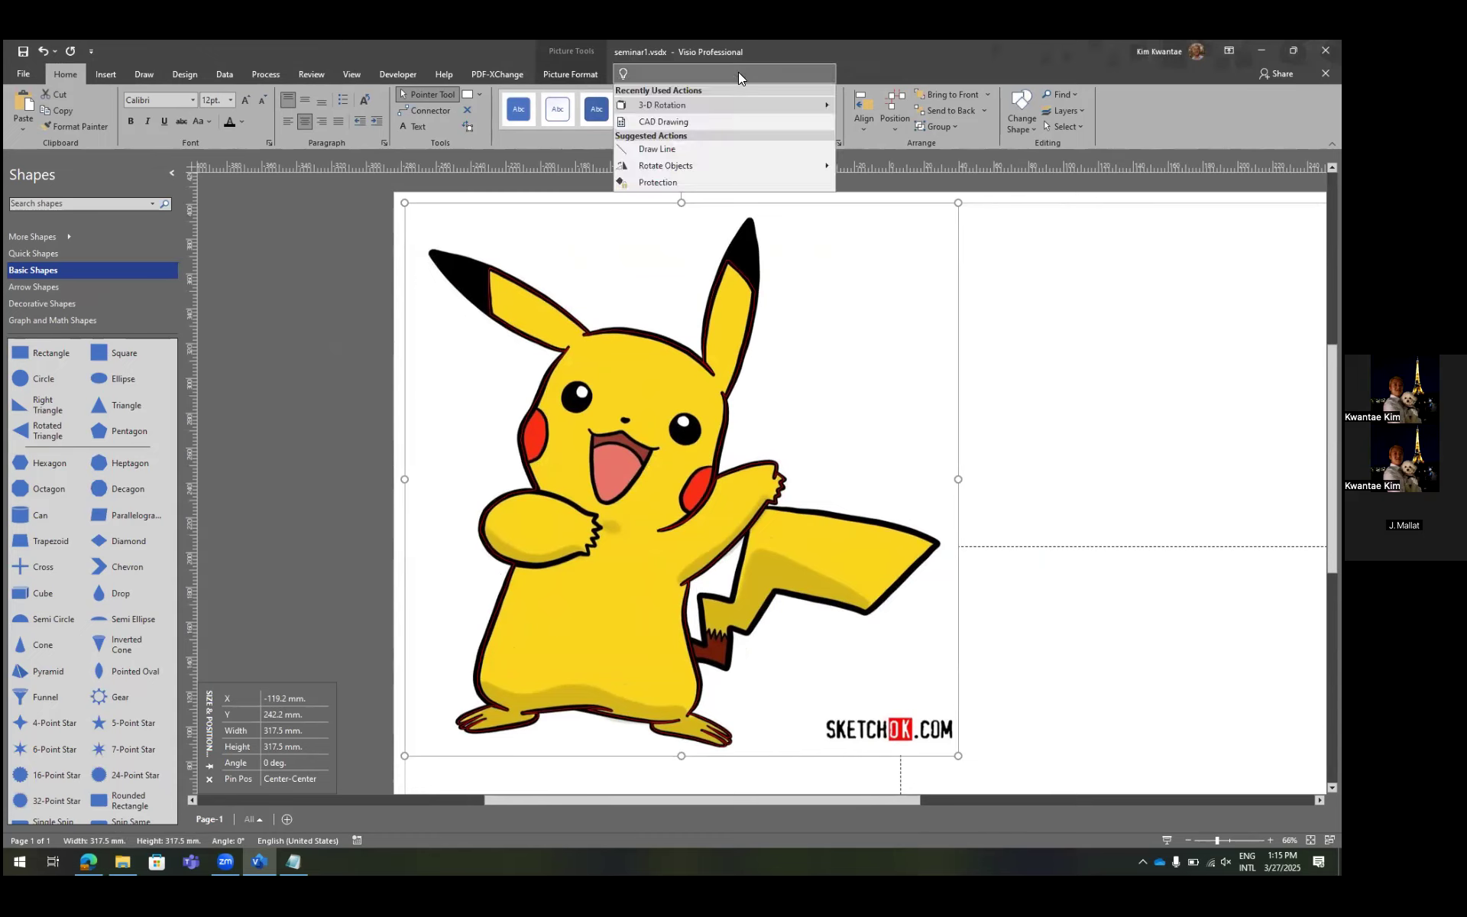
{"action": "type", "text": "eyedropper"}
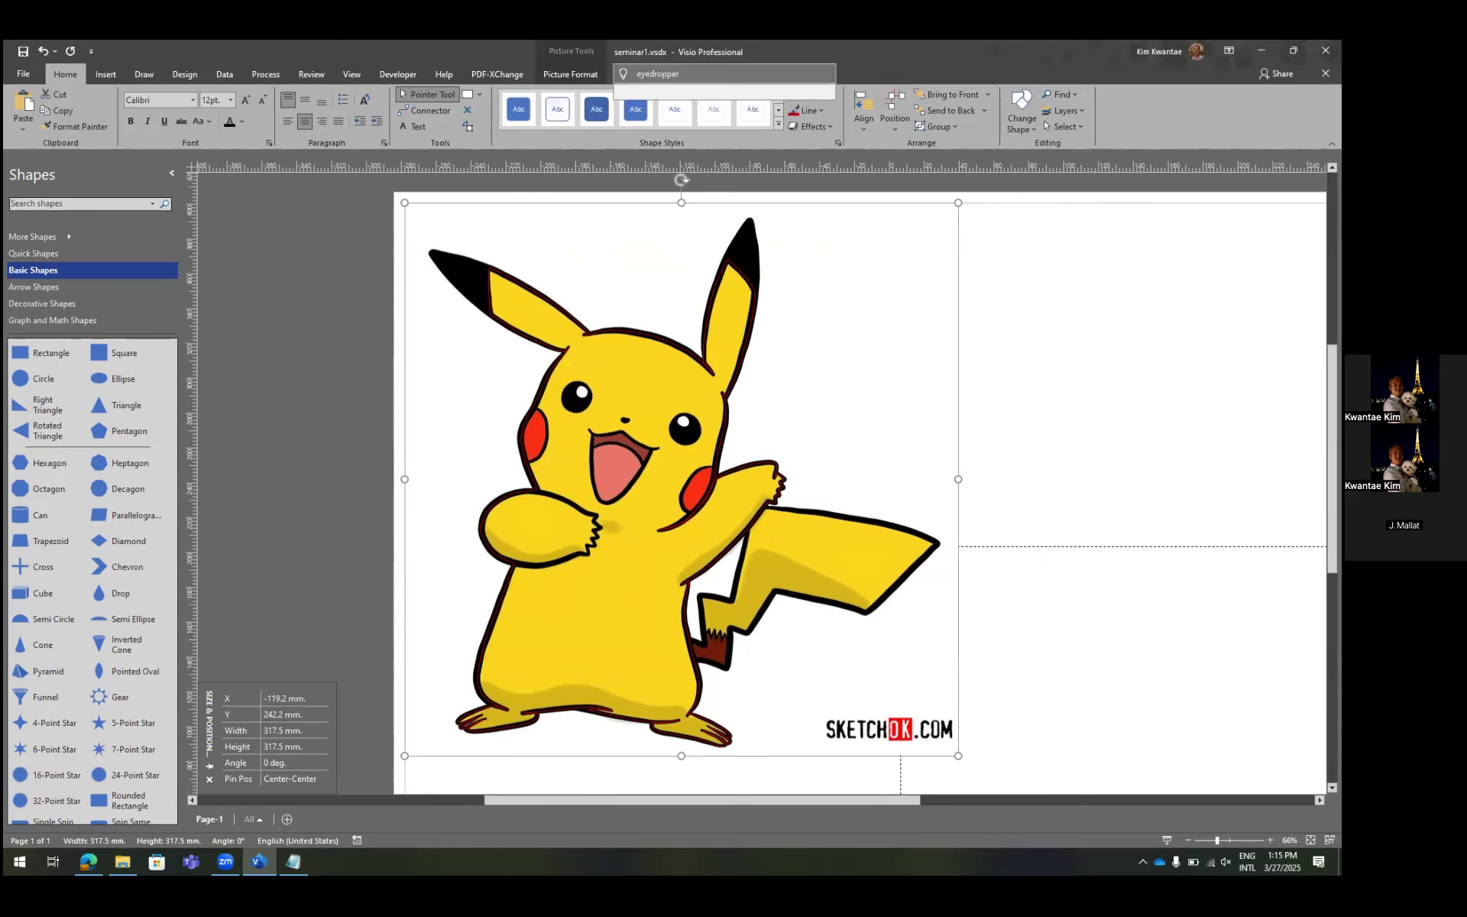
{"action": "left_click", "coordinate": [477, 346]}
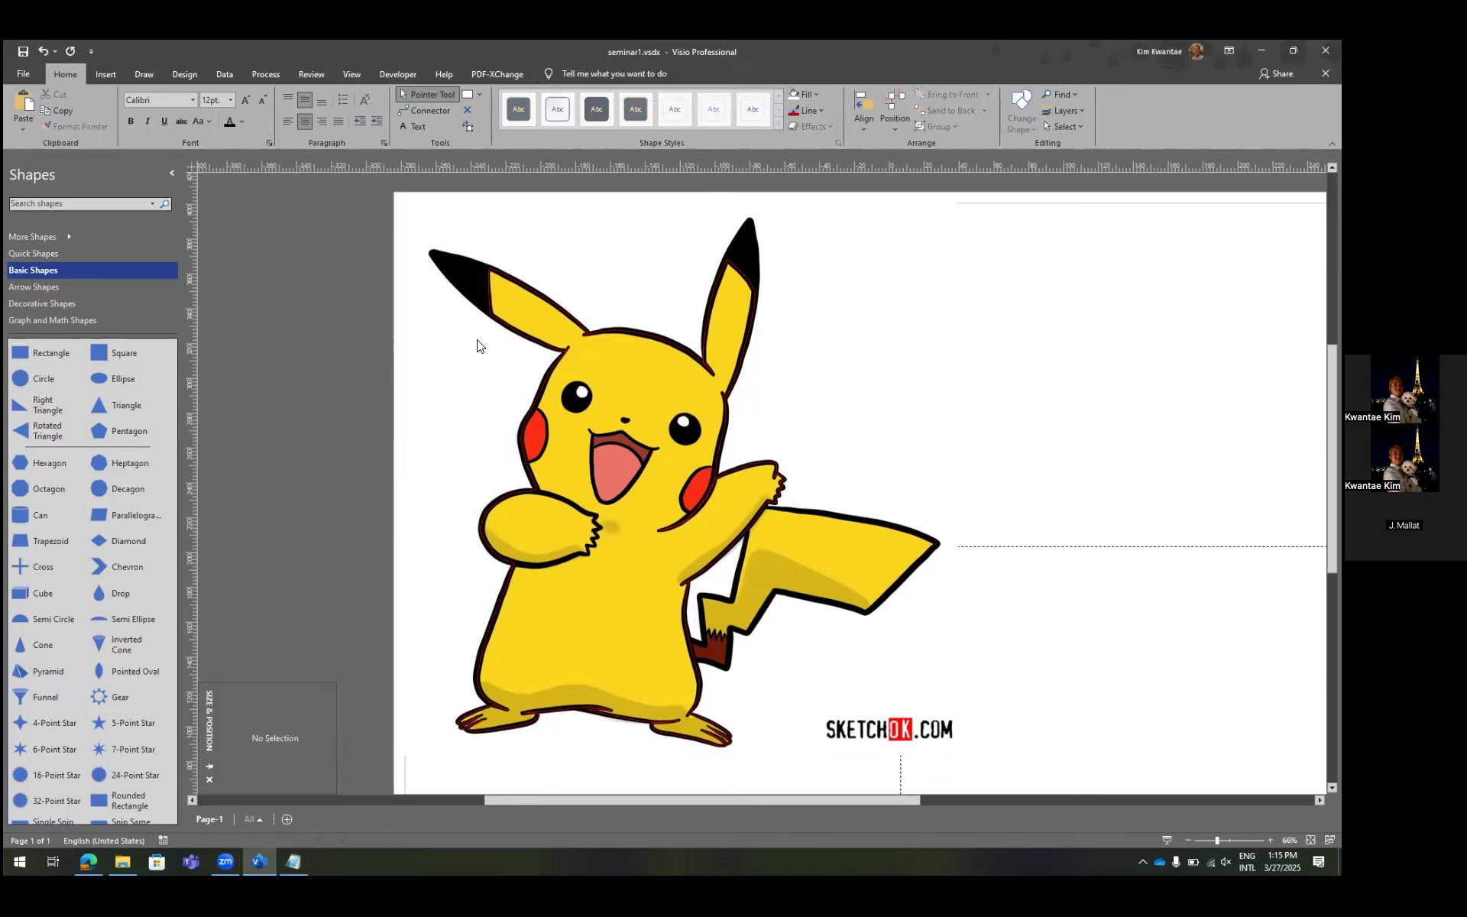
Open PowerPoint and create a blank presentation, accepting the theme prompt.
{"action": "key", "text": "super"}
{"action": "type", "text": "power"}
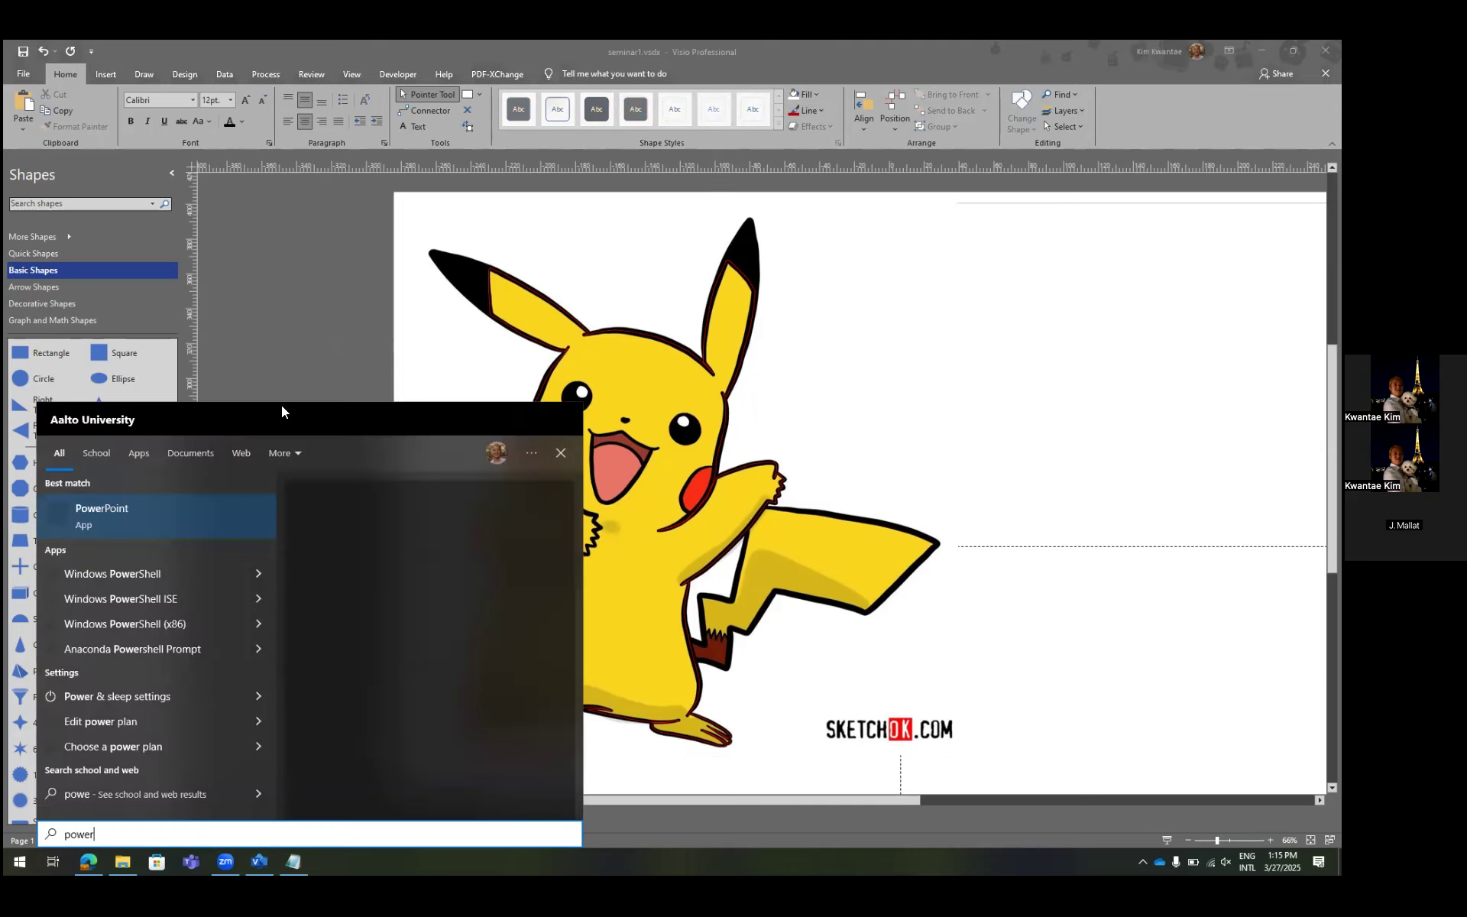
{"action": "key", "text": "Return"}
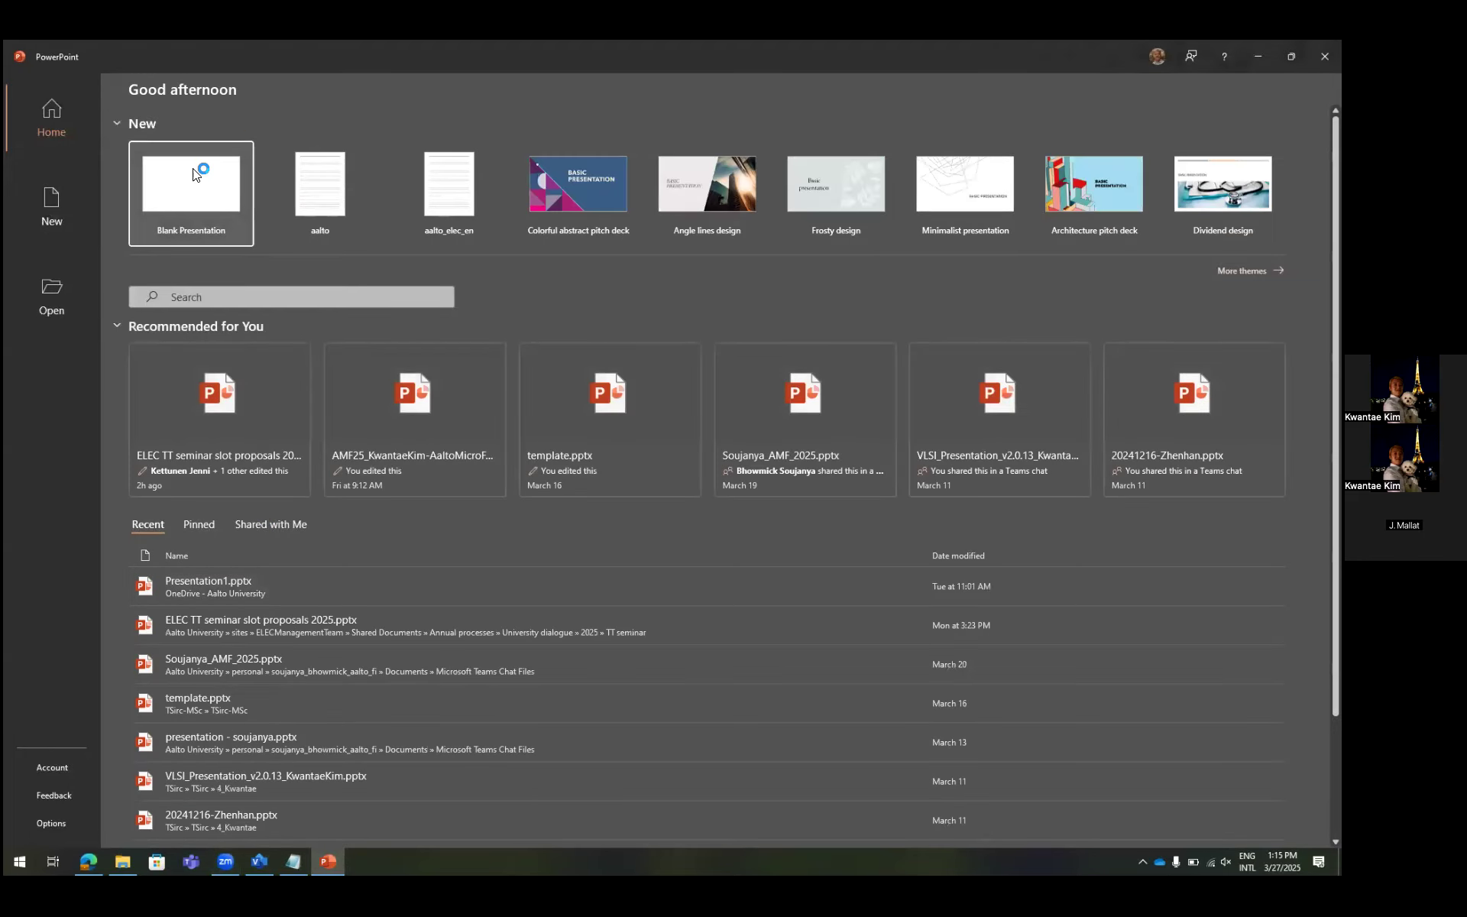
{"action": "left_click", "coordinate": [192, 183]}
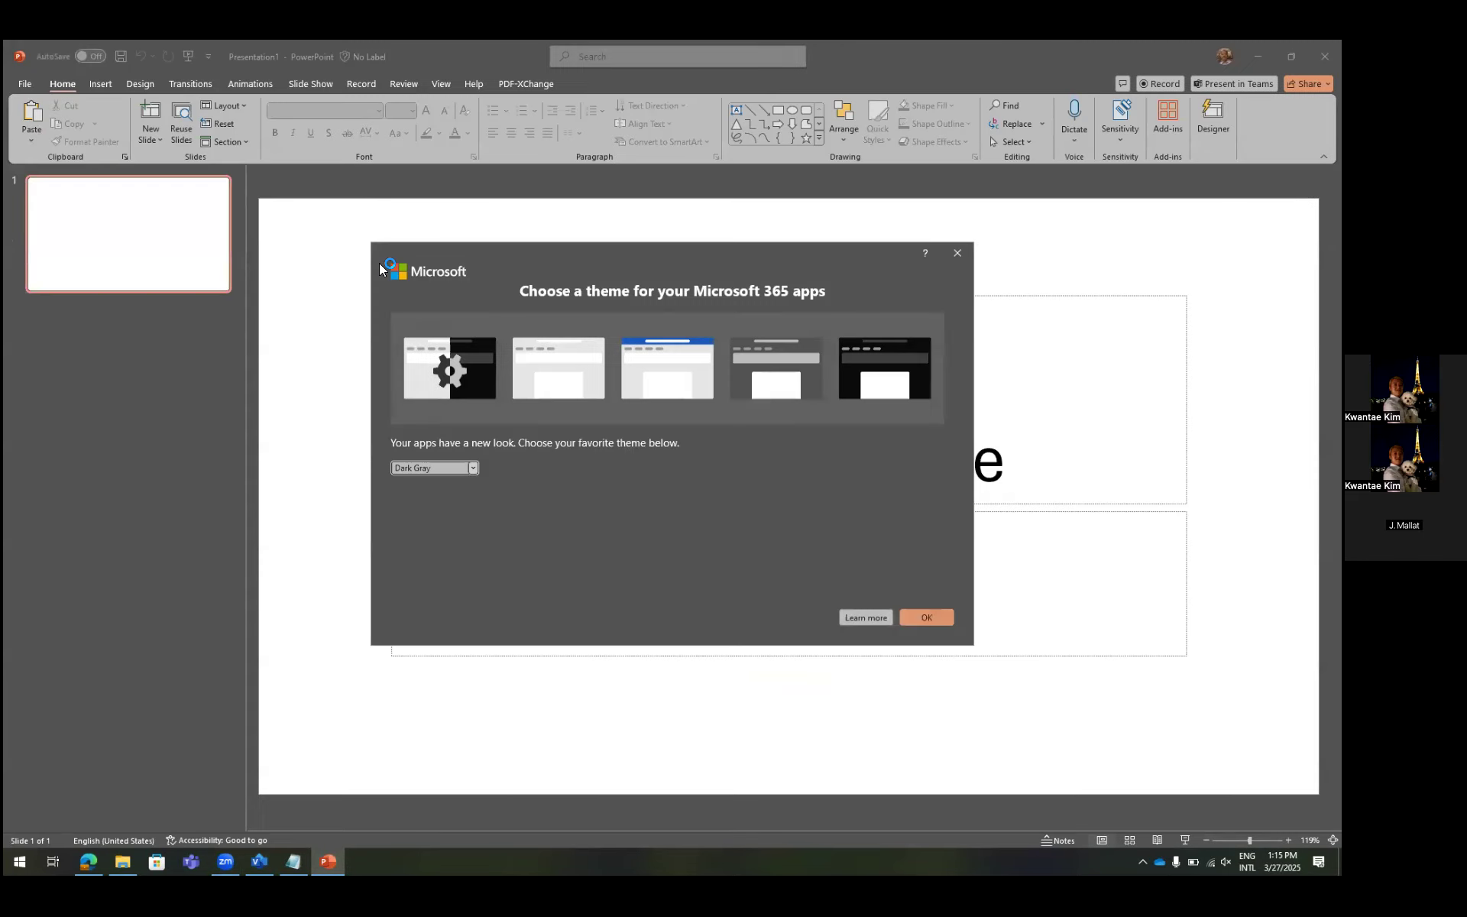
{"action": "left_click", "coordinate": [926, 617]}
Delete the title and subtitle placeholders from the slide and dismiss the design suggestions.
{"action": "left_click_drag", "start_coordinate": [288, 283], "coordinate": [1131, 688]}
{"action": "key", "text": "Delete"}
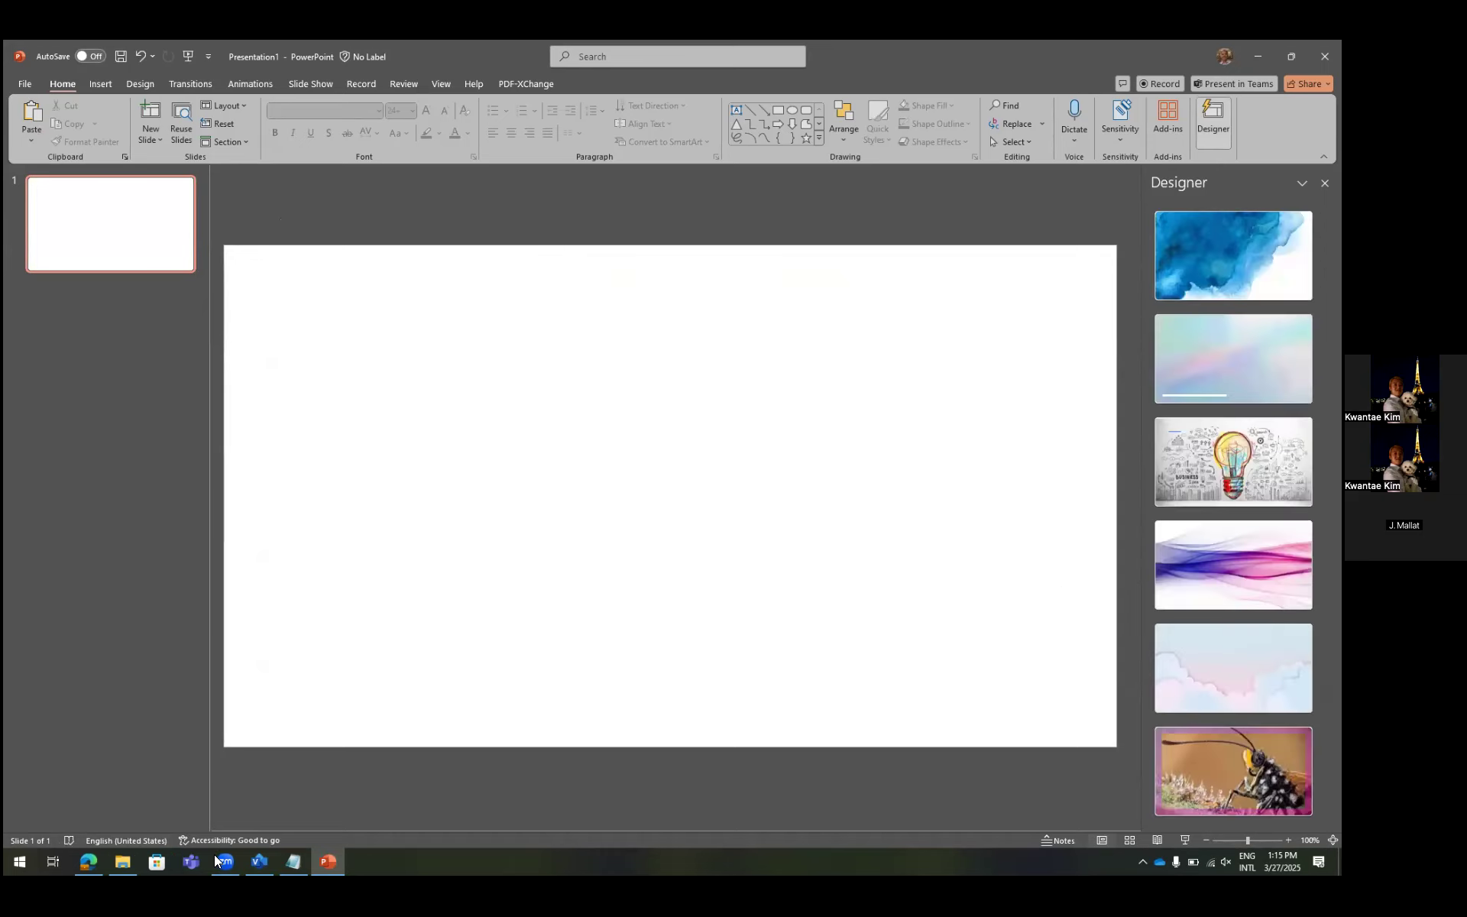
{"action": "left_click", "coordinate": [1325, 184]}
Copy the Pikachu picture from the Visio drawing and paste it onto the empty PowerPoint slide.
{"action": "left_click", "coordinate": [260, 862]}
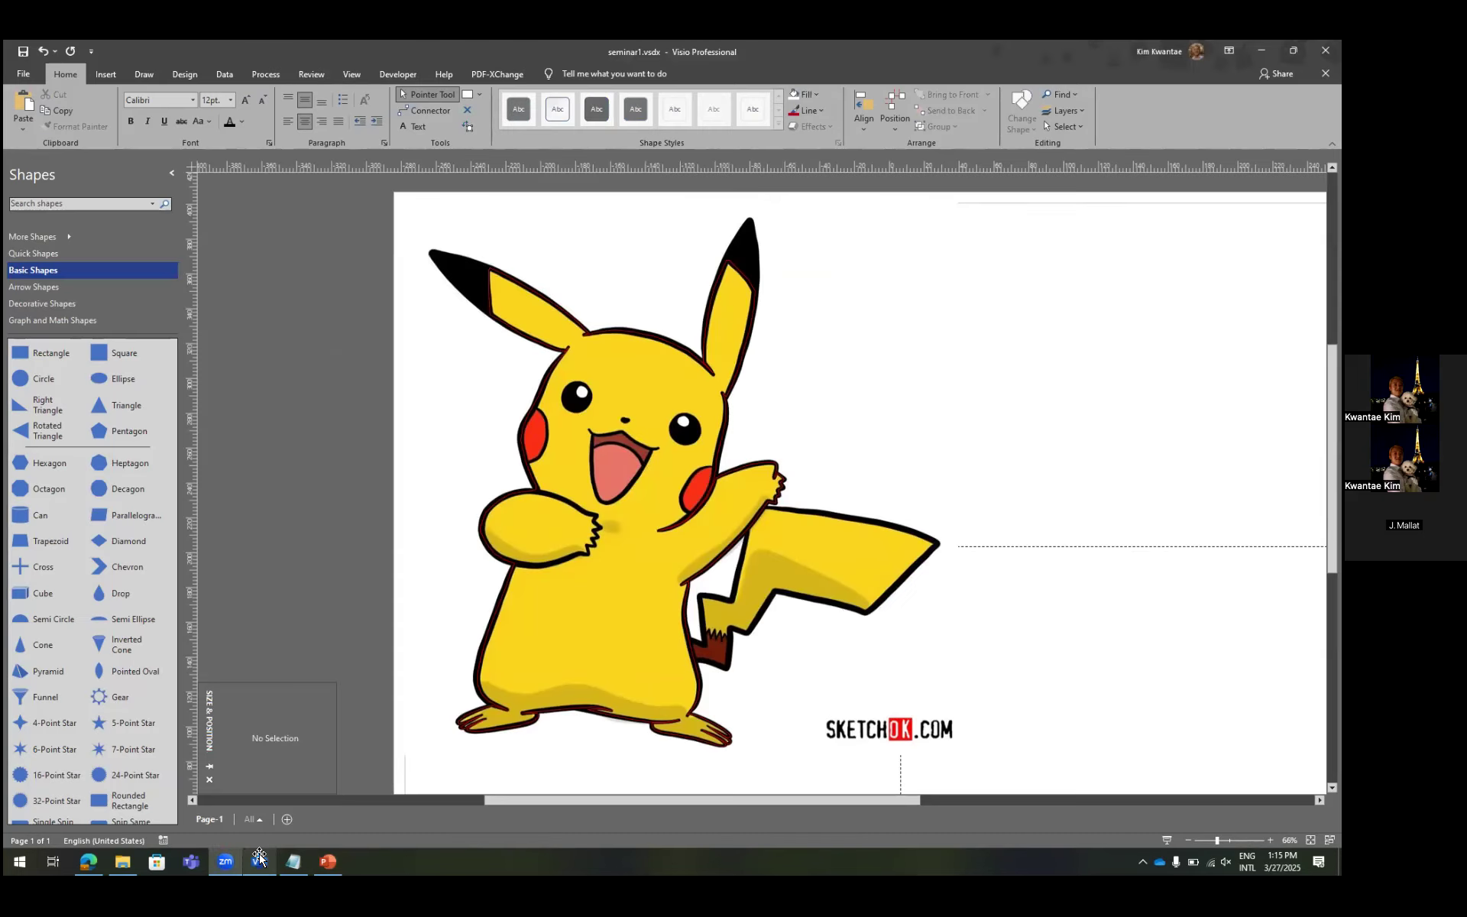
{"action": "left_click", "coordinate": [901, 545]}
{"action": "left_click", "coordinate": [319, 861]}
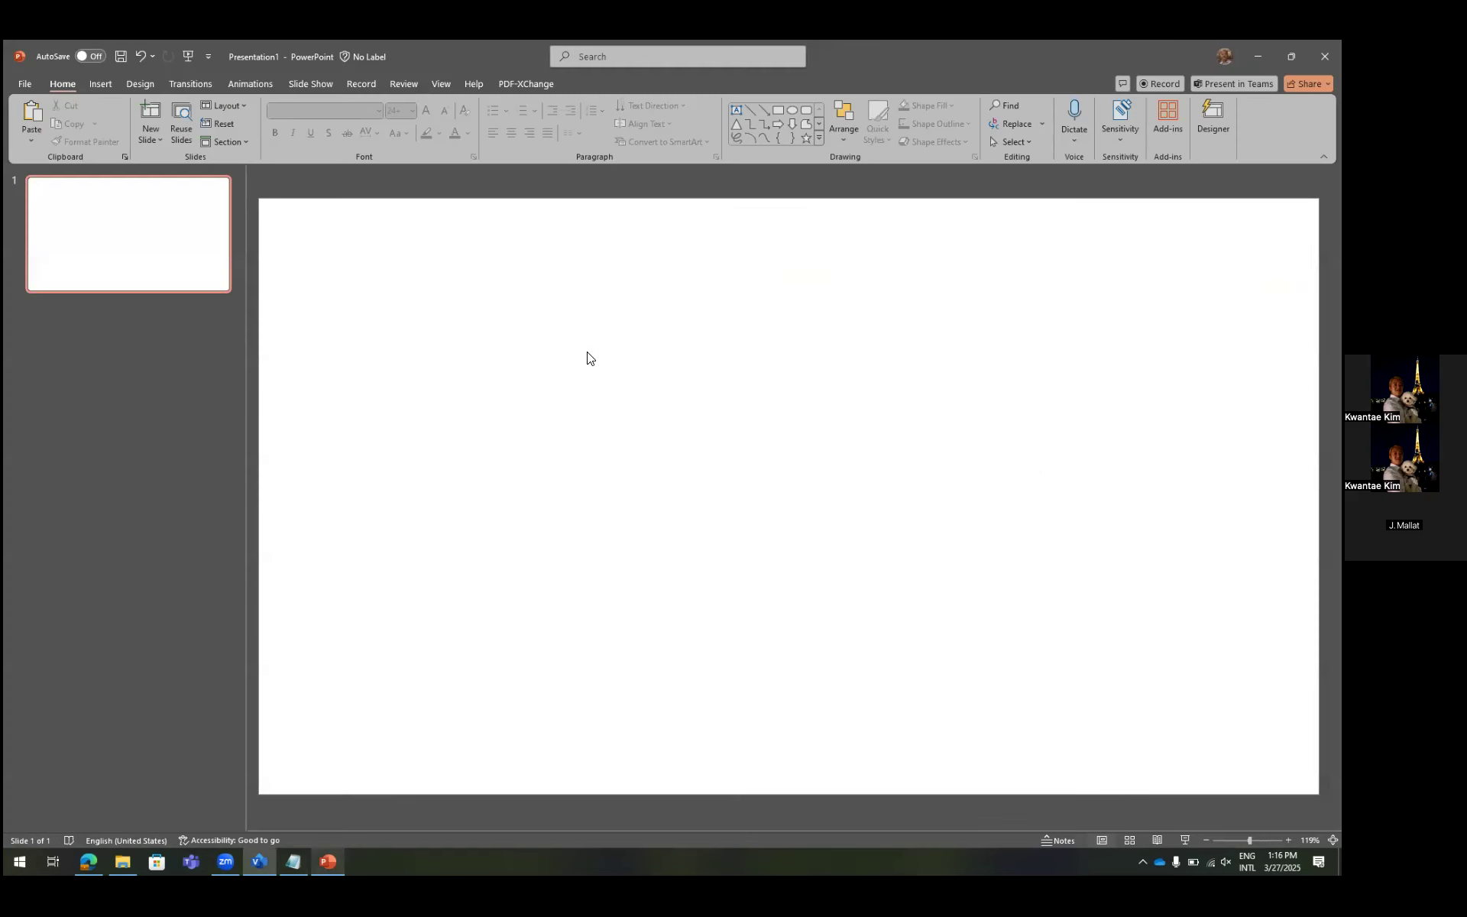
{"action": "key", "text": "ctrl+v"}
{"action": "left_click", "coordinate": [433, 401]}
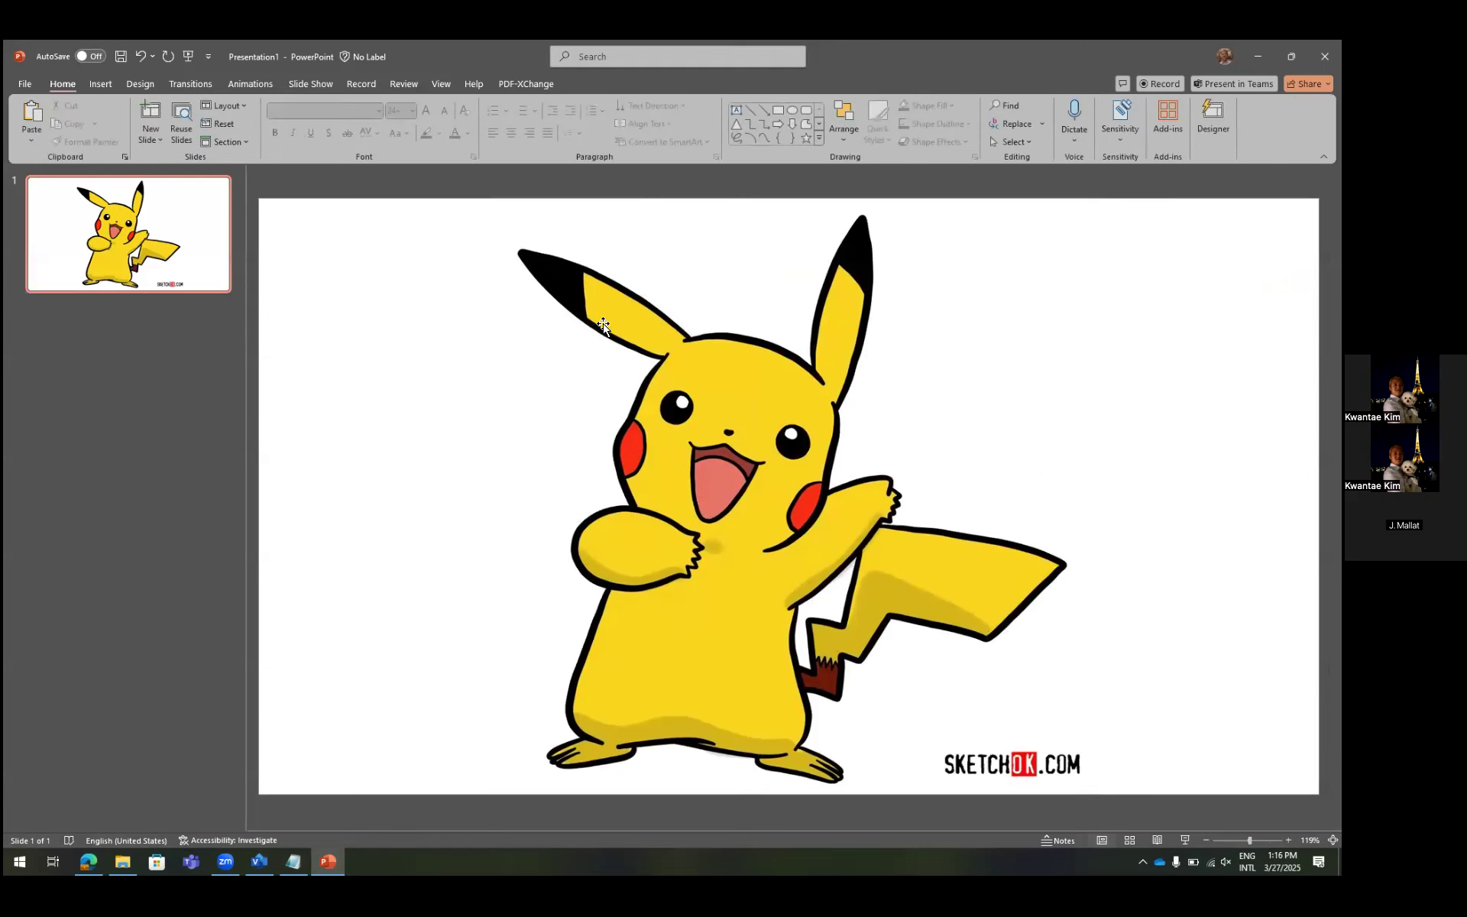
Draw an ellipse about 4.3 cm wide and 3.7 cm high beside Pikachu and check its fill options for the Eyedropper.
{"action": "left_click", "coordinate": [794, 111]}
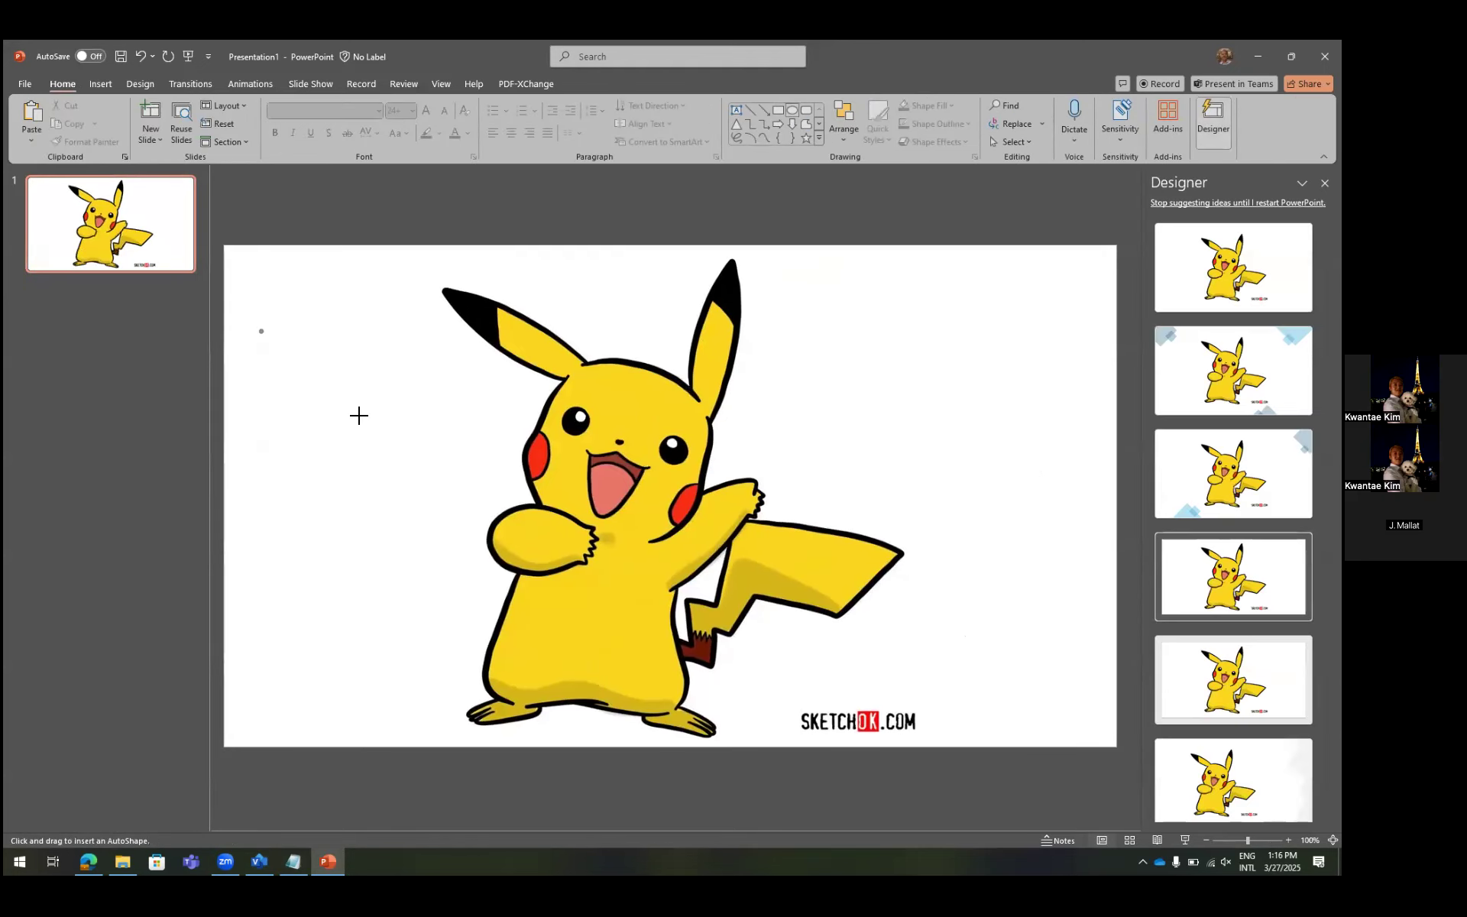
{"action": "left_click_drag", "start_coordinate": [359, 415], "coordinate": [376, 437]}
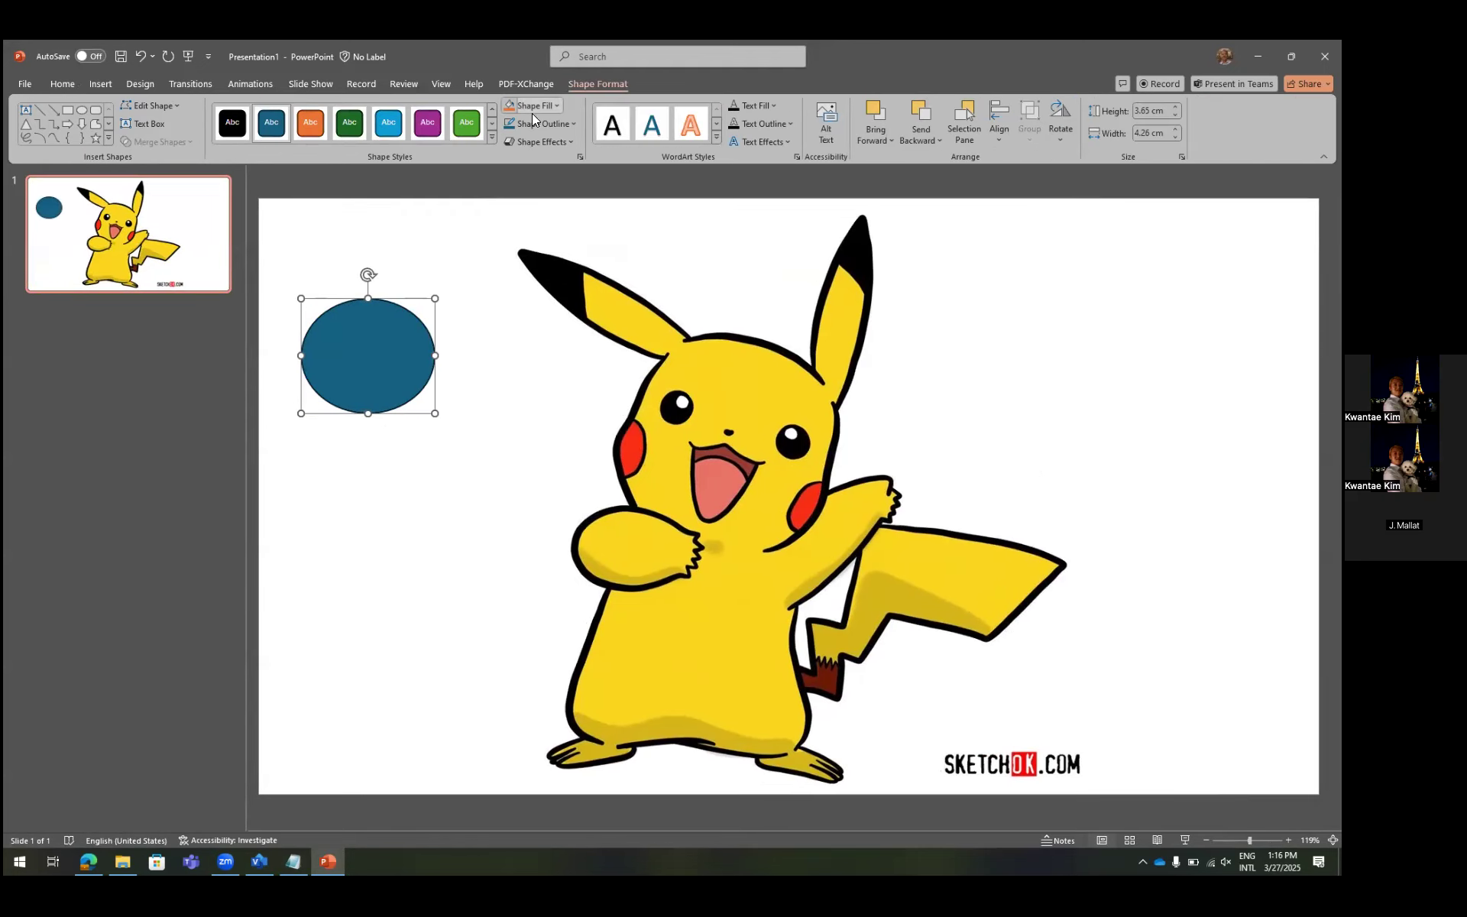
{"action": "left_click", "coordinate": [552, 104]}
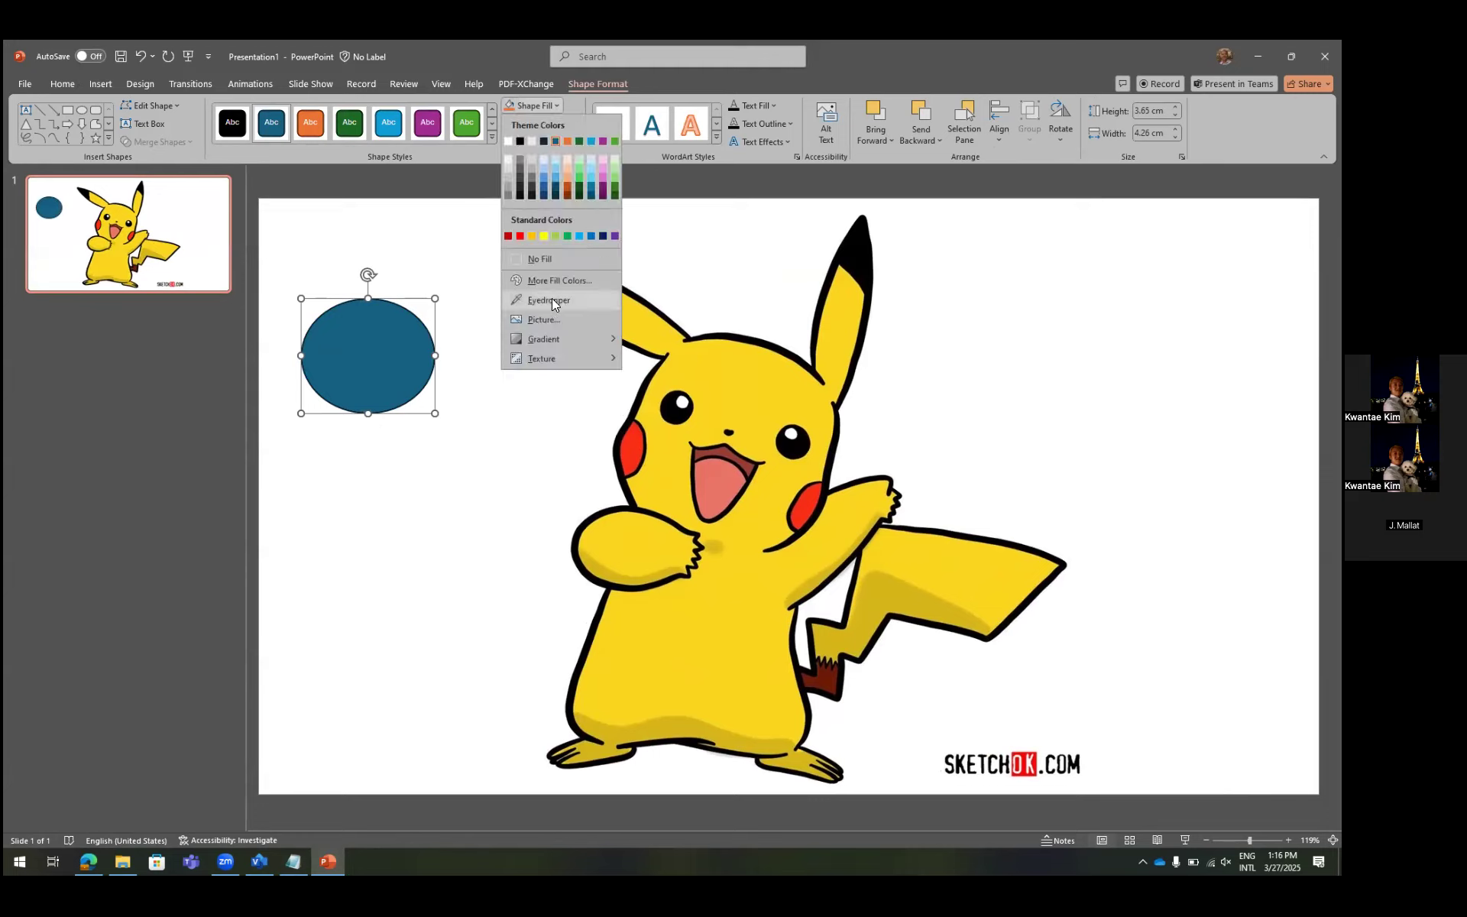
{"action": "left_click", "coordinate": [496, 465]}
Switch back to Visio, draw a rectangle about 55 mm by 55 mm in the empty area beside Pikachu's pointed ear, and select it.
{"action": "left_click", "coordinate": [258, 857]}
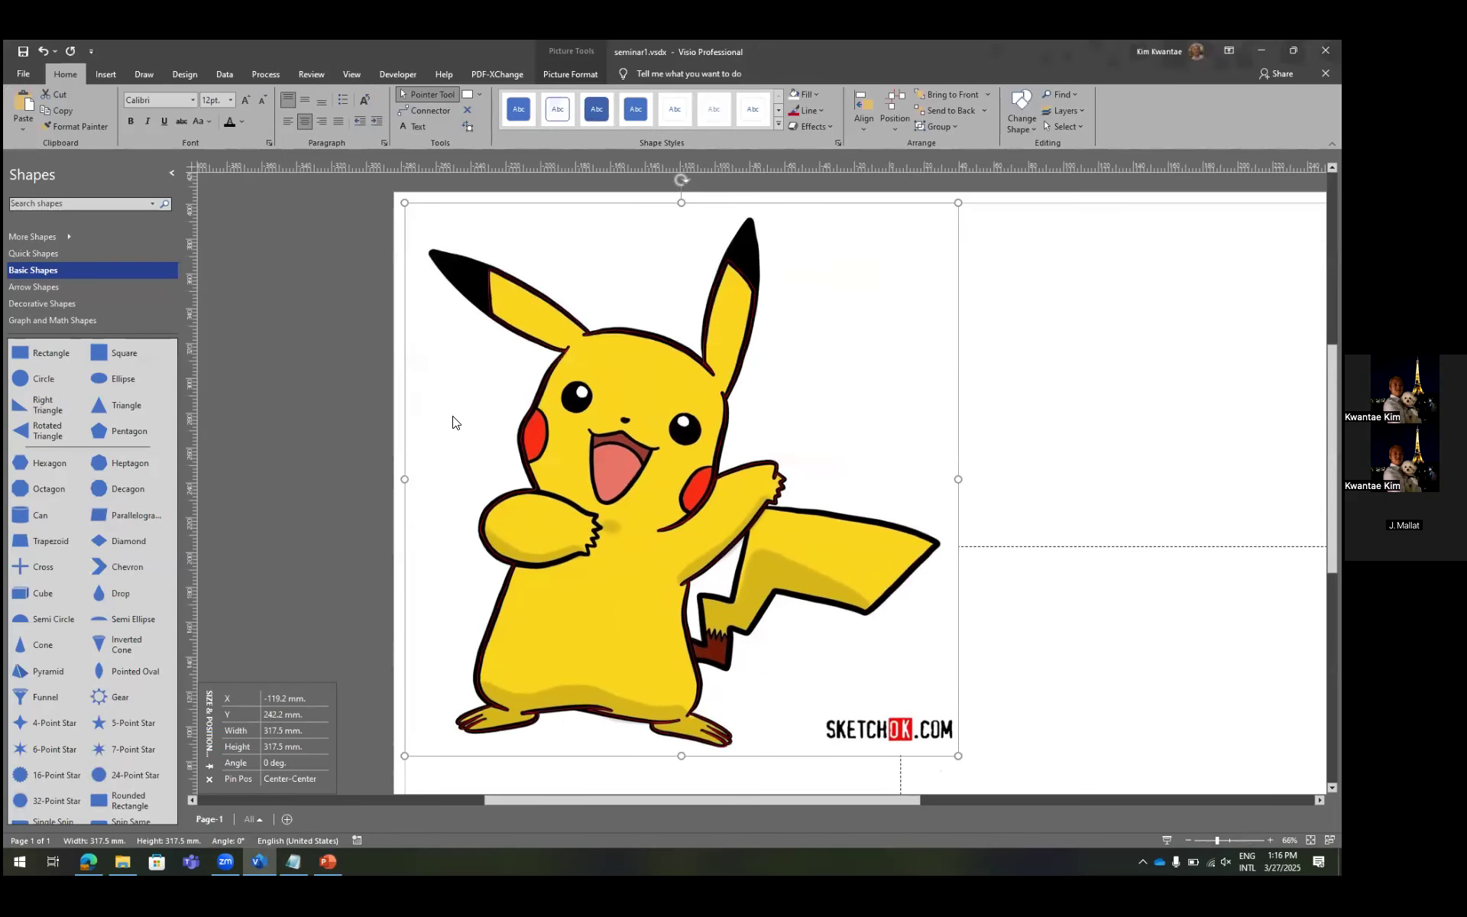
{"action": "left_click", "coordinate": [259, 287]}
{"action": "left_click", "coordinate": [467, 95]}
{"action": "left_click_drag", "start_coordinate": [262, 282], "coordinate": [358, 378]}
{"action": "key", "text": "Escape"}
{"action": "left_click", "coordinate": [337, 312]}
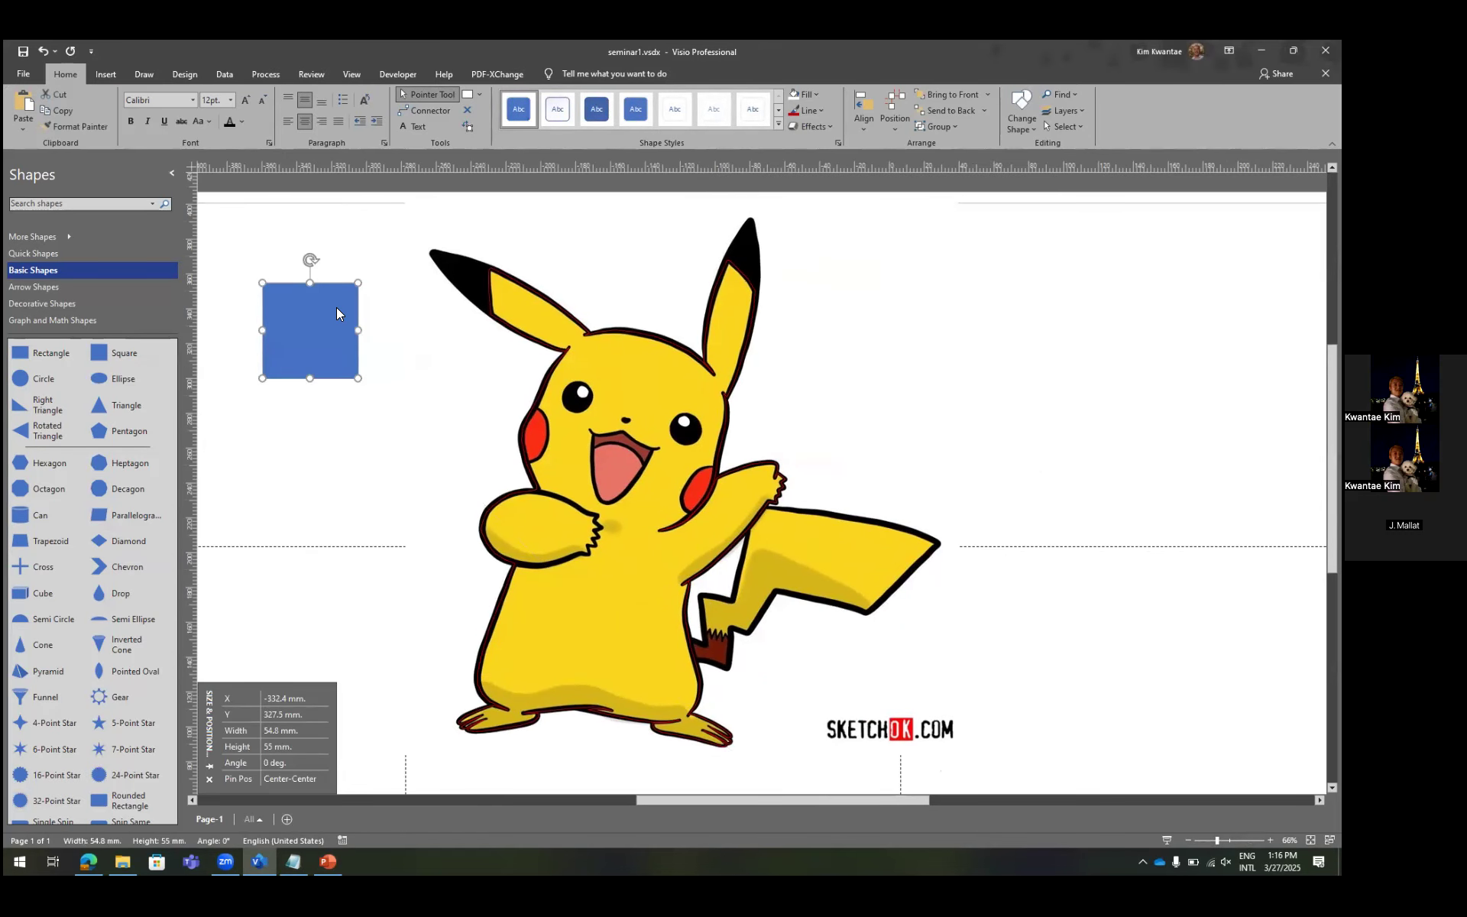
Switch to PowerPoint and fill the ellipse with the yellow sampled from Pikachu's forehead using the Eyedropper.
{"action": "left_click", "coordinate": [815, 94]}
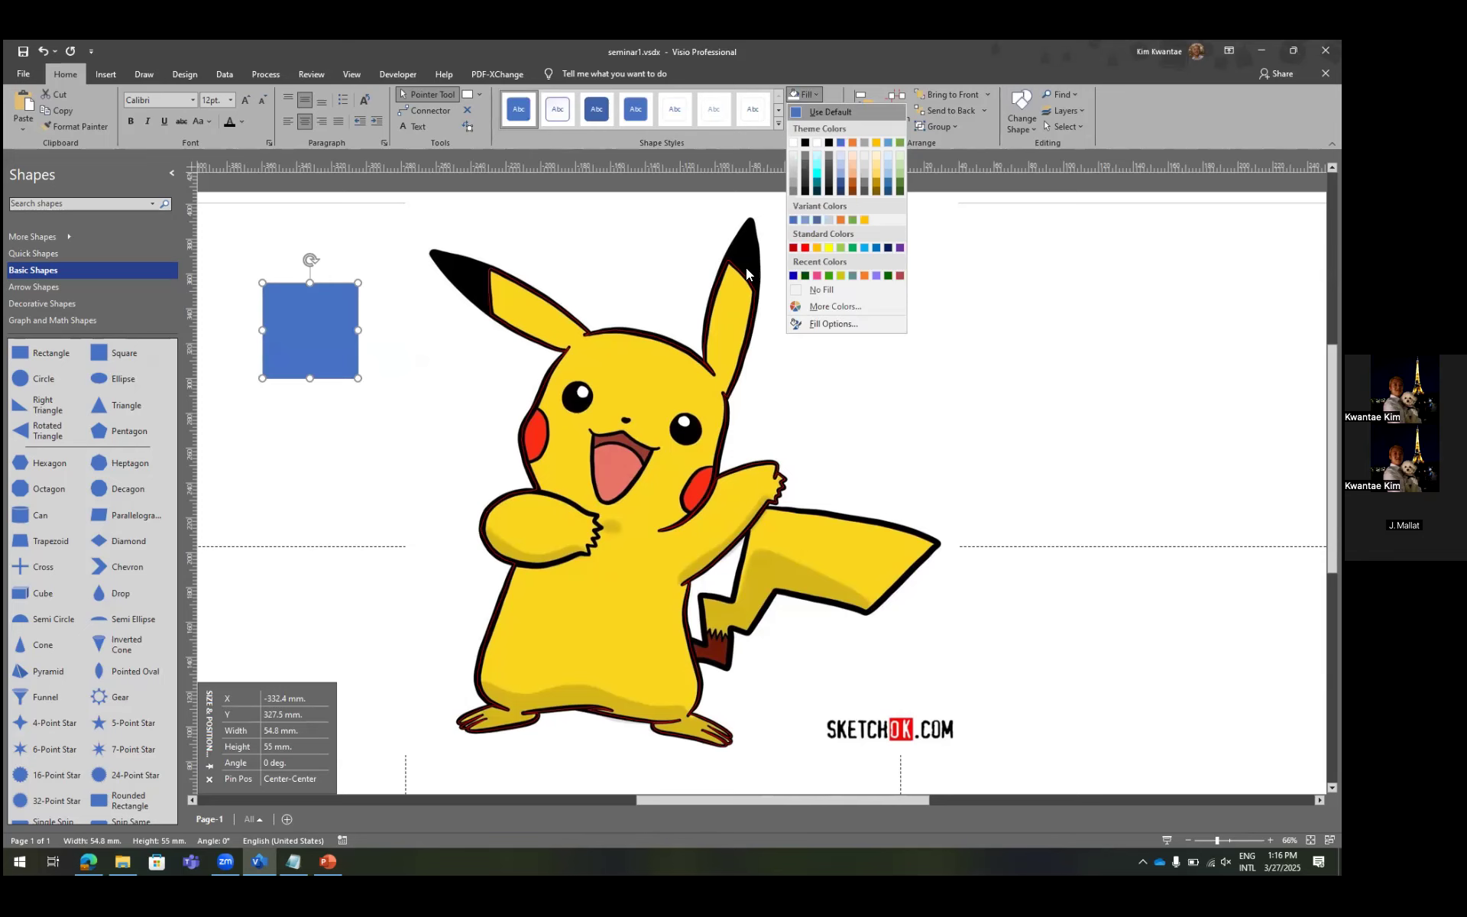
{"action": "left_click", "coordinate": [328, 249]}
{"action": "key", "text": "alt+Tab"}
{"action": "left_click", "coordinate": [377, 328]}
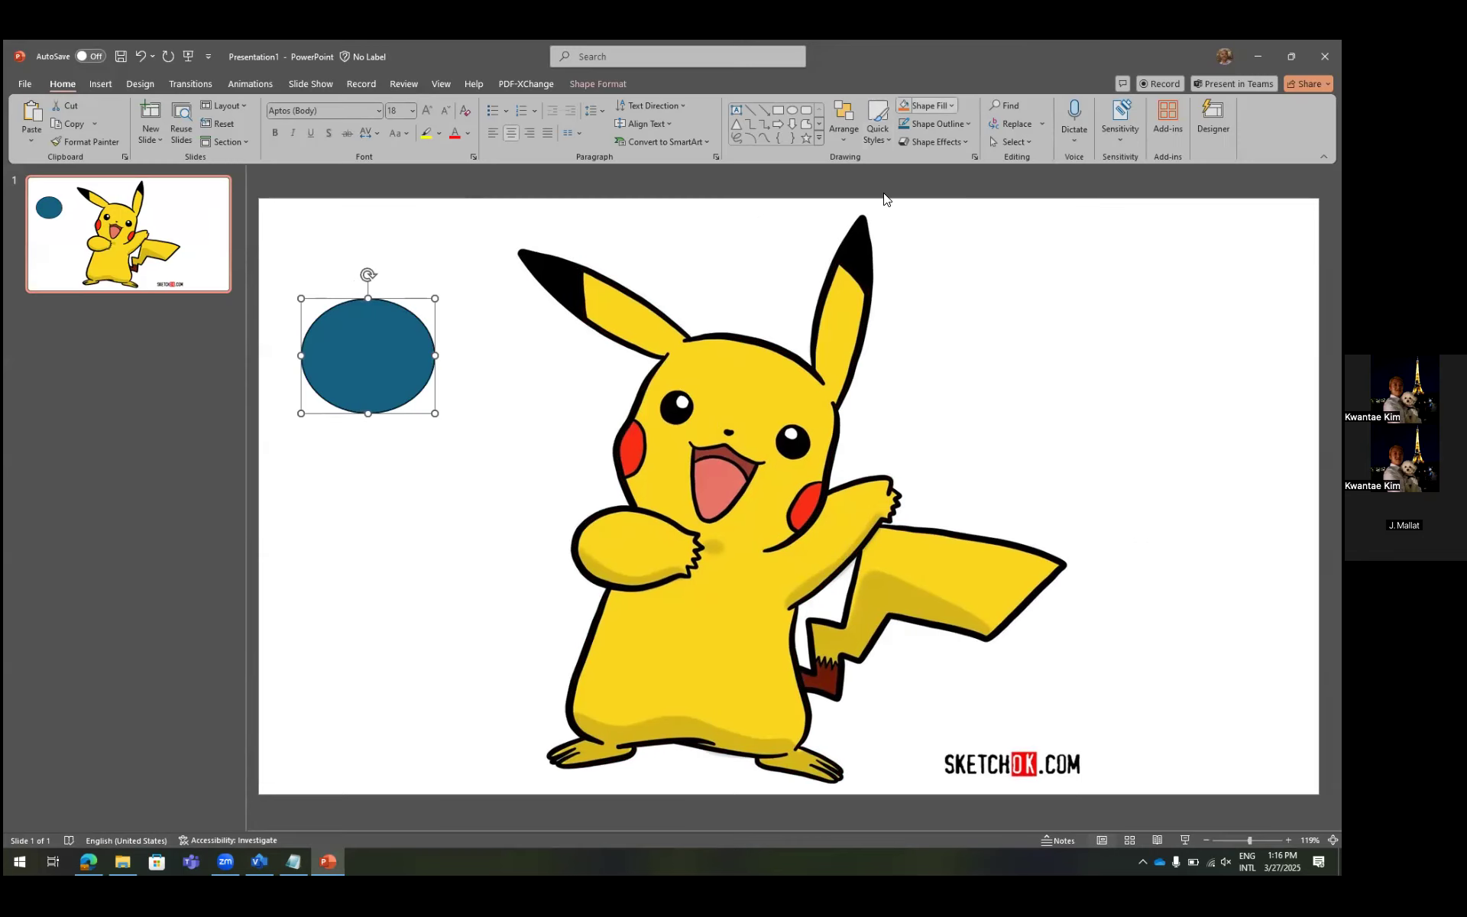
{"action": "left_click", "coordinate": [933, 106]}
{"action": "left_click", "coordinate": [928, 299]}
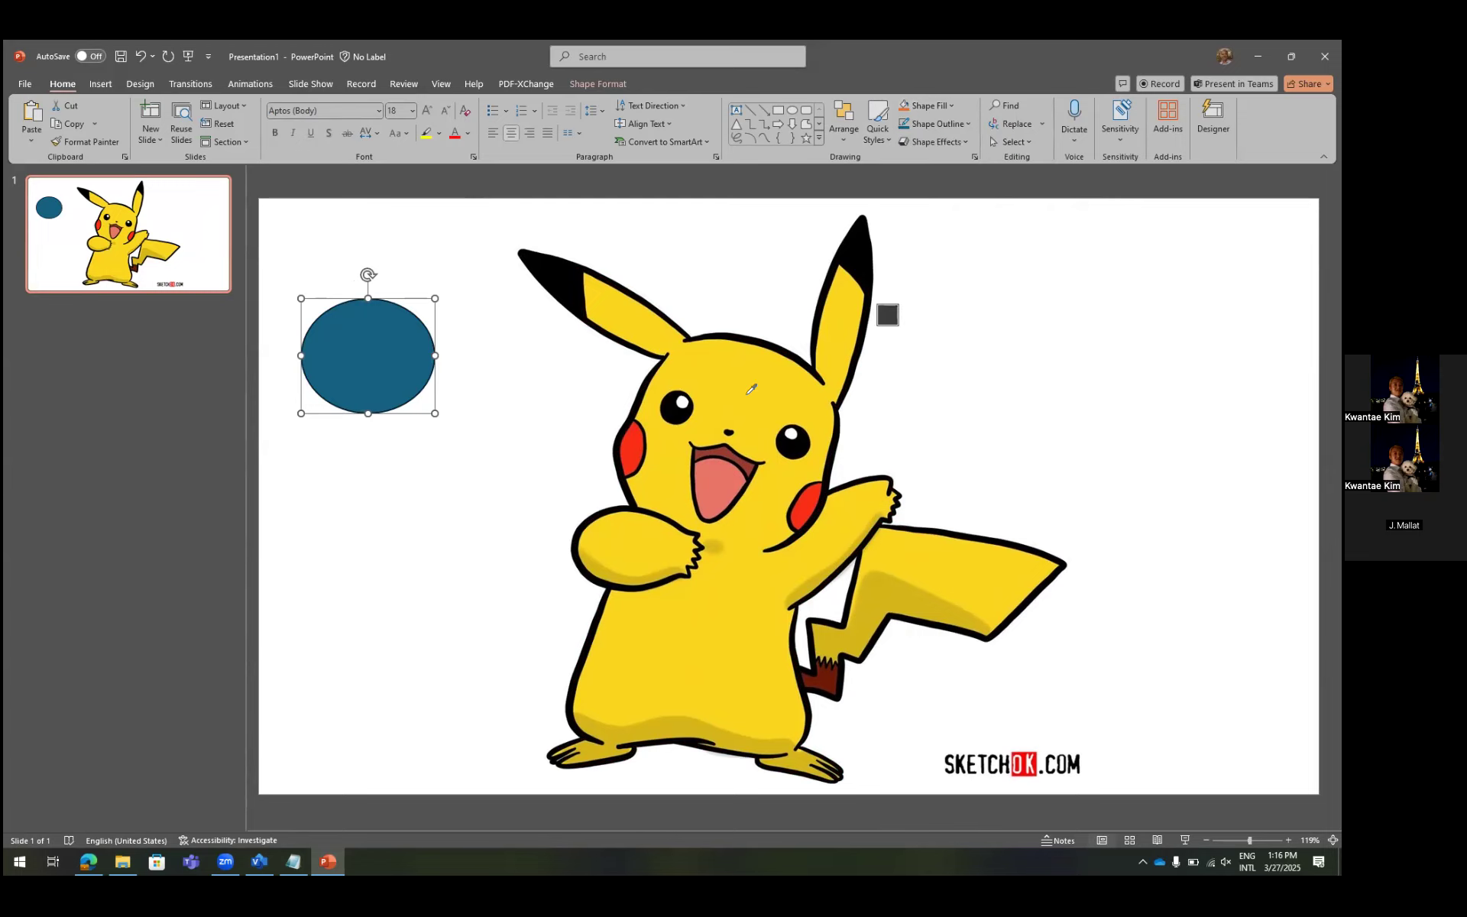
{"action": "left_click", "coordinate": [755, 377]}
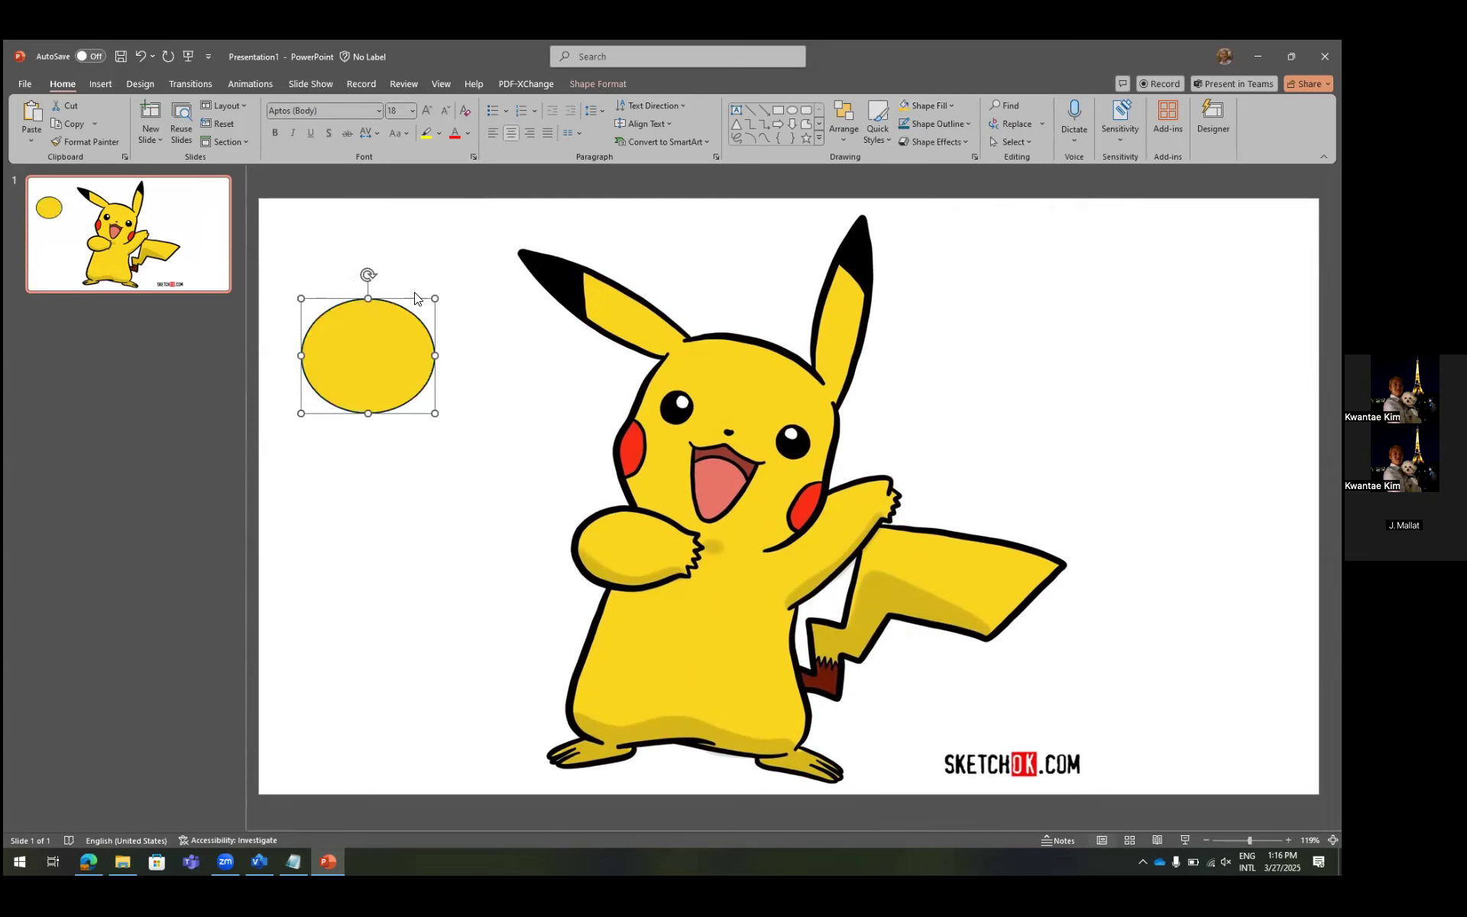
Copy the hex code F9D51E from the ellipse's custom fill color and leave the color unchanged.
{"action": "left_click", "coordinate": [920, 106]}
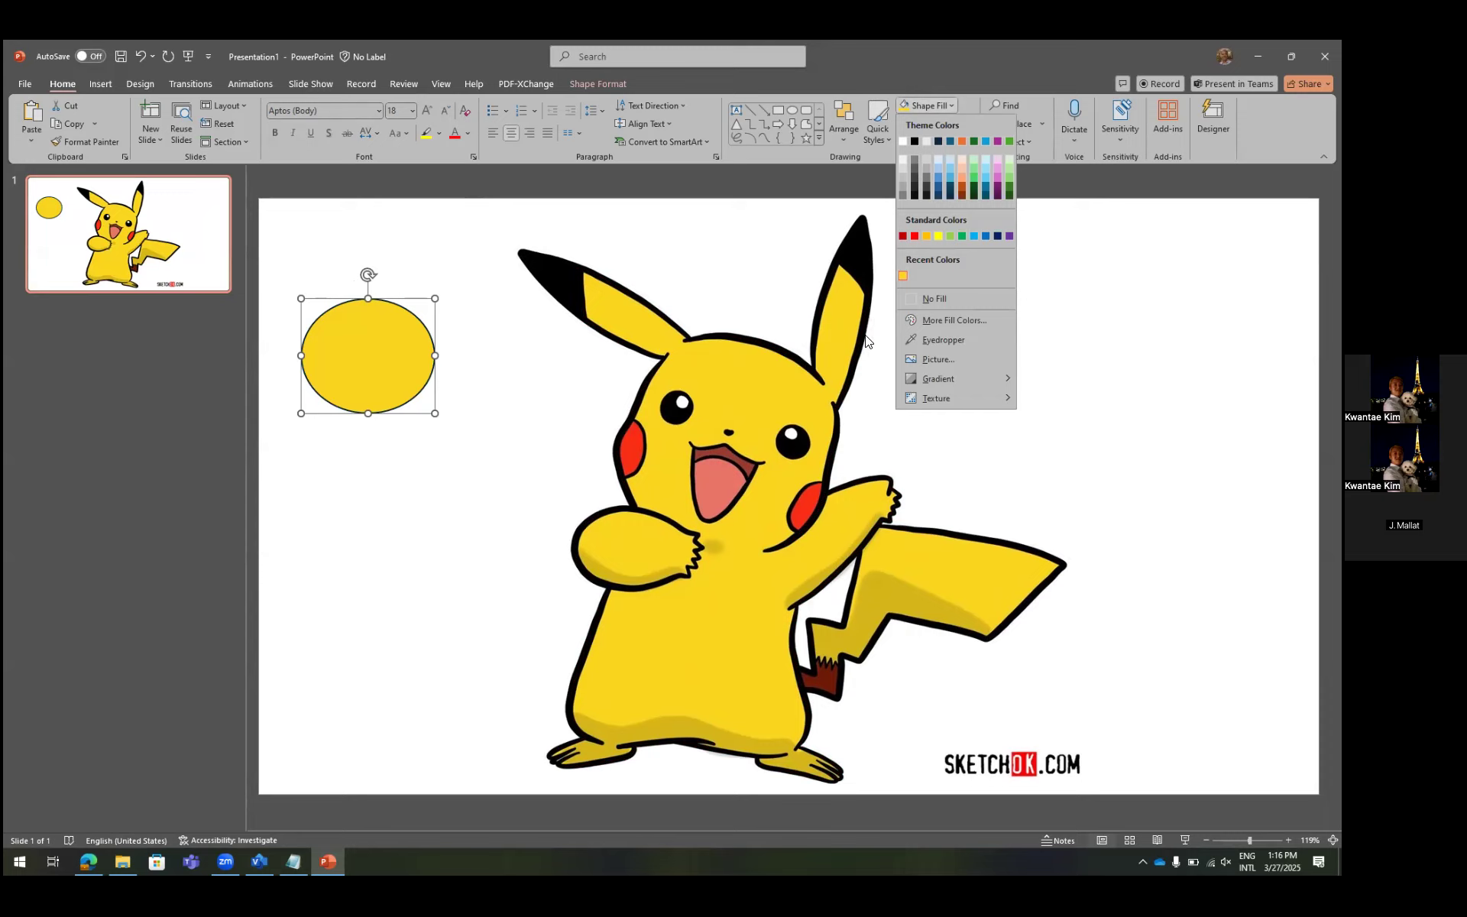
{"action": "left_click", "coordinate": [955, 319]}
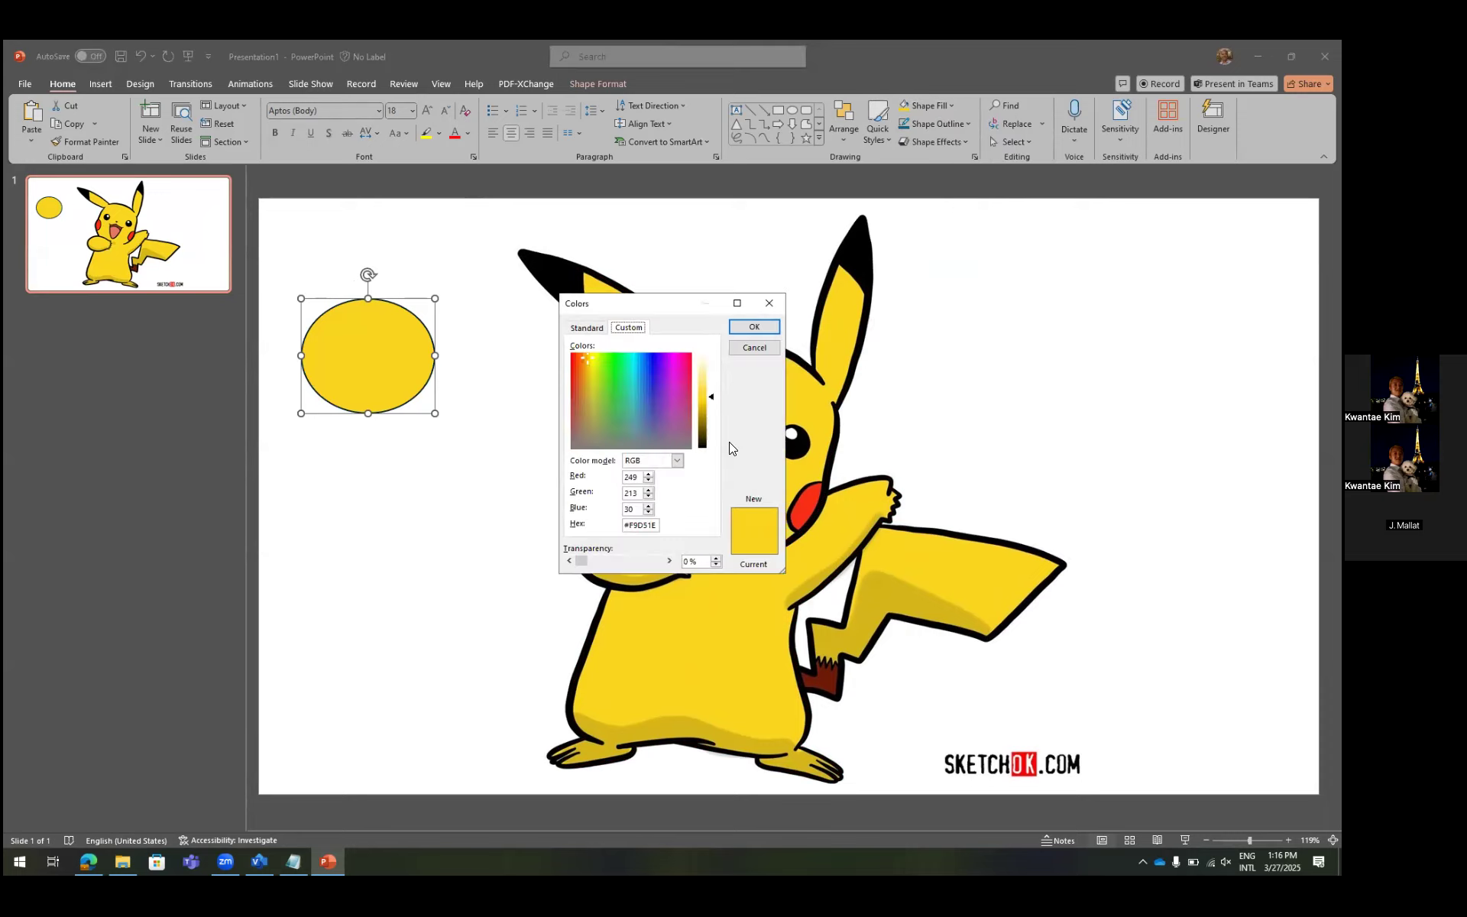
{"action": "left_click", "coordinate": [659, 525]}
{"action": "double_click", "coordinate": [654, 525]}
{"action": "double_click", "coordinate": [648, 530]}
{"action": "key", "text": "Escape"}
{"action": "key", "text": "Escape"}
Switch back to Visio and fill the blue square with the copied custom color, hex F9D51E.
{"action": "left_click", "coordinate": [259, 861]}
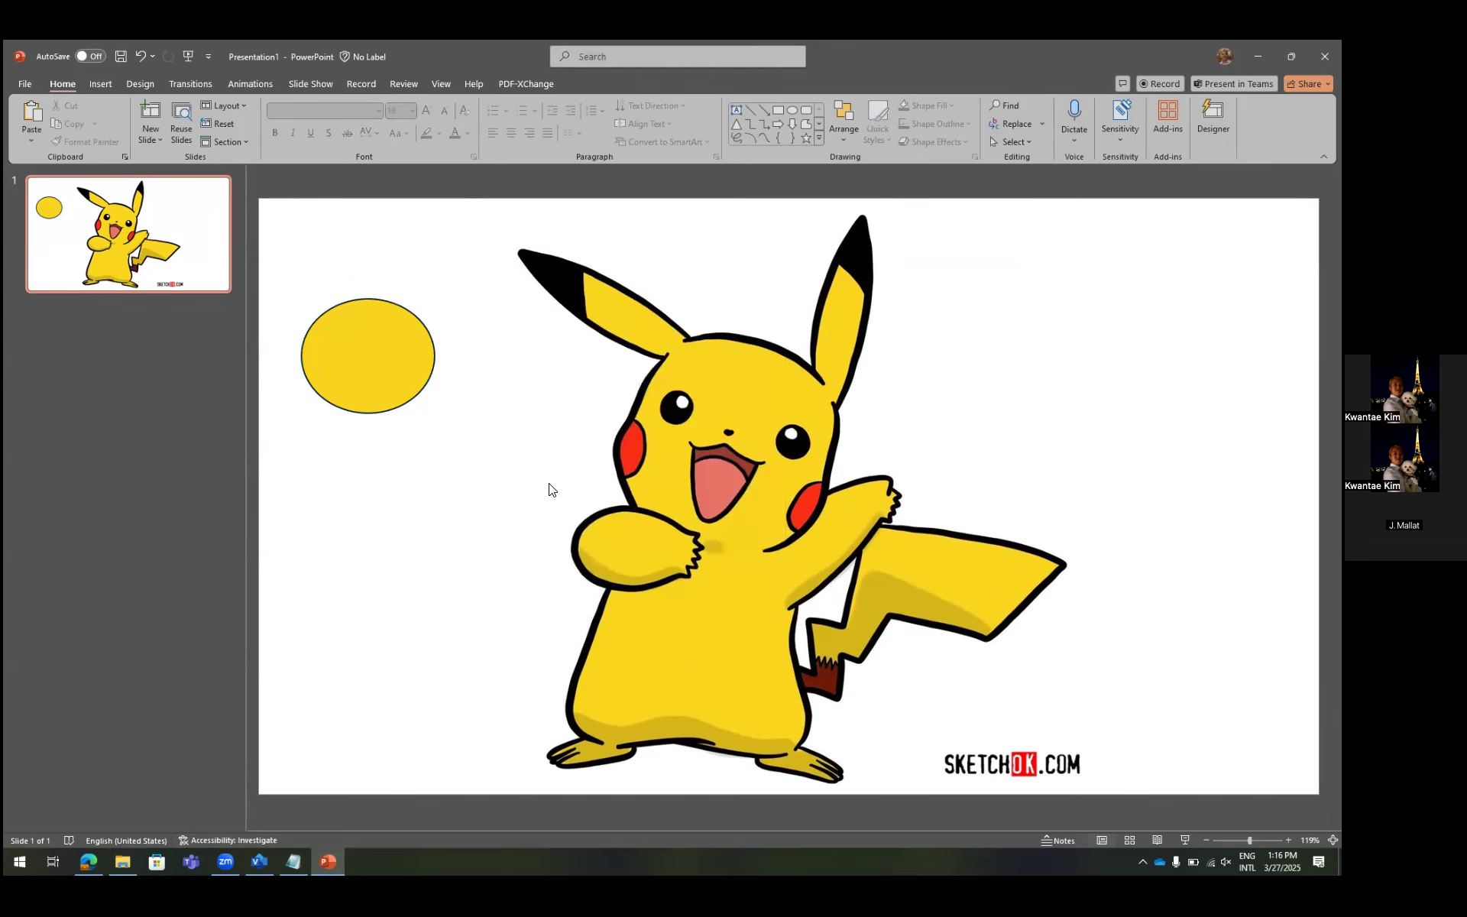
{"action": "left_click", "coordinate": [285, 321]}
{"action": "left_click", "coordinate": [814, 95]}
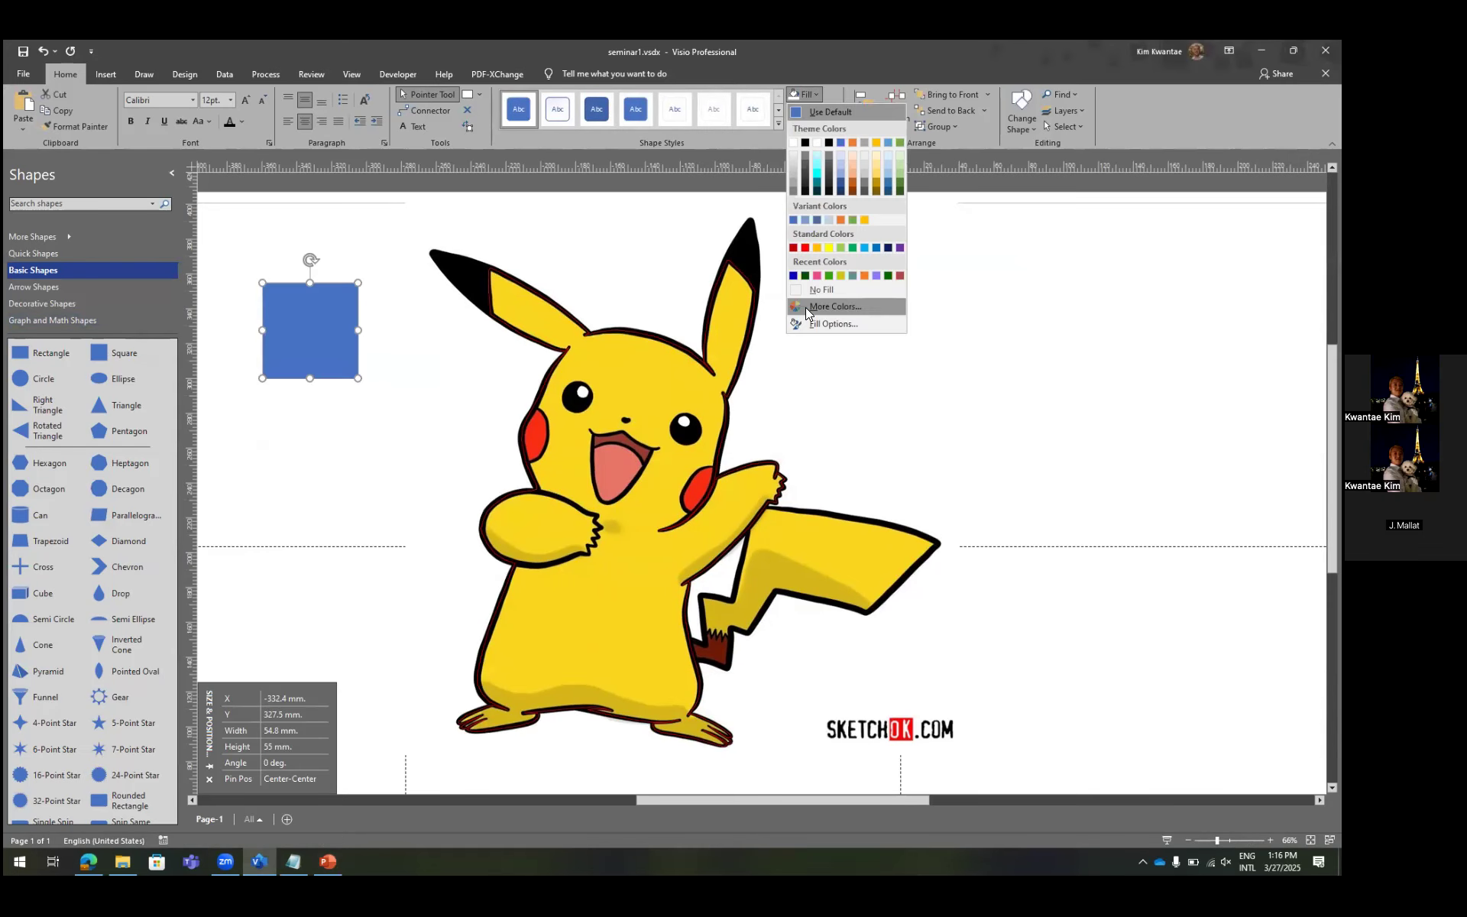
{"action": "left_click", "coordinate": [805, 307]}
{"action": "left_click", "coordinate": [650, 540]}
{"action": "key", "text": "ctrl+a"}
{"action": "key", "text": "ctrl+v"}
{"action": "key", "text": "Return"}
{"action": "left_click", "coordinate": [236, 458]}
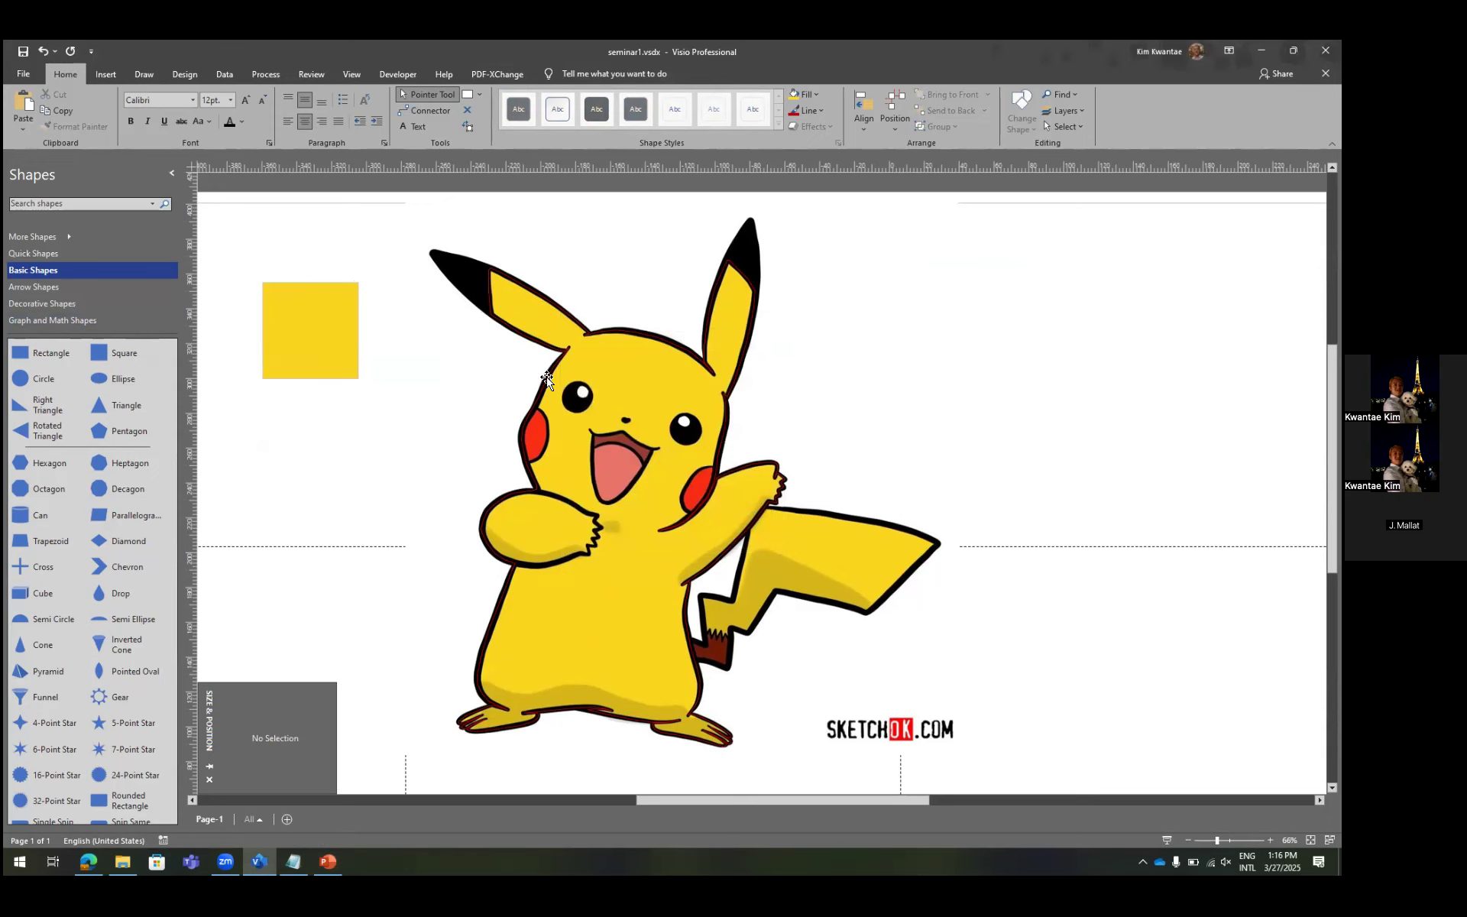
Fill the traced Pikachu body outline with the same custom yellow, hex F9D51E.
{"action": "left_click", "coordinate": [593, 349]}
{"action": "left_click", "coordinate": [805, 98]}
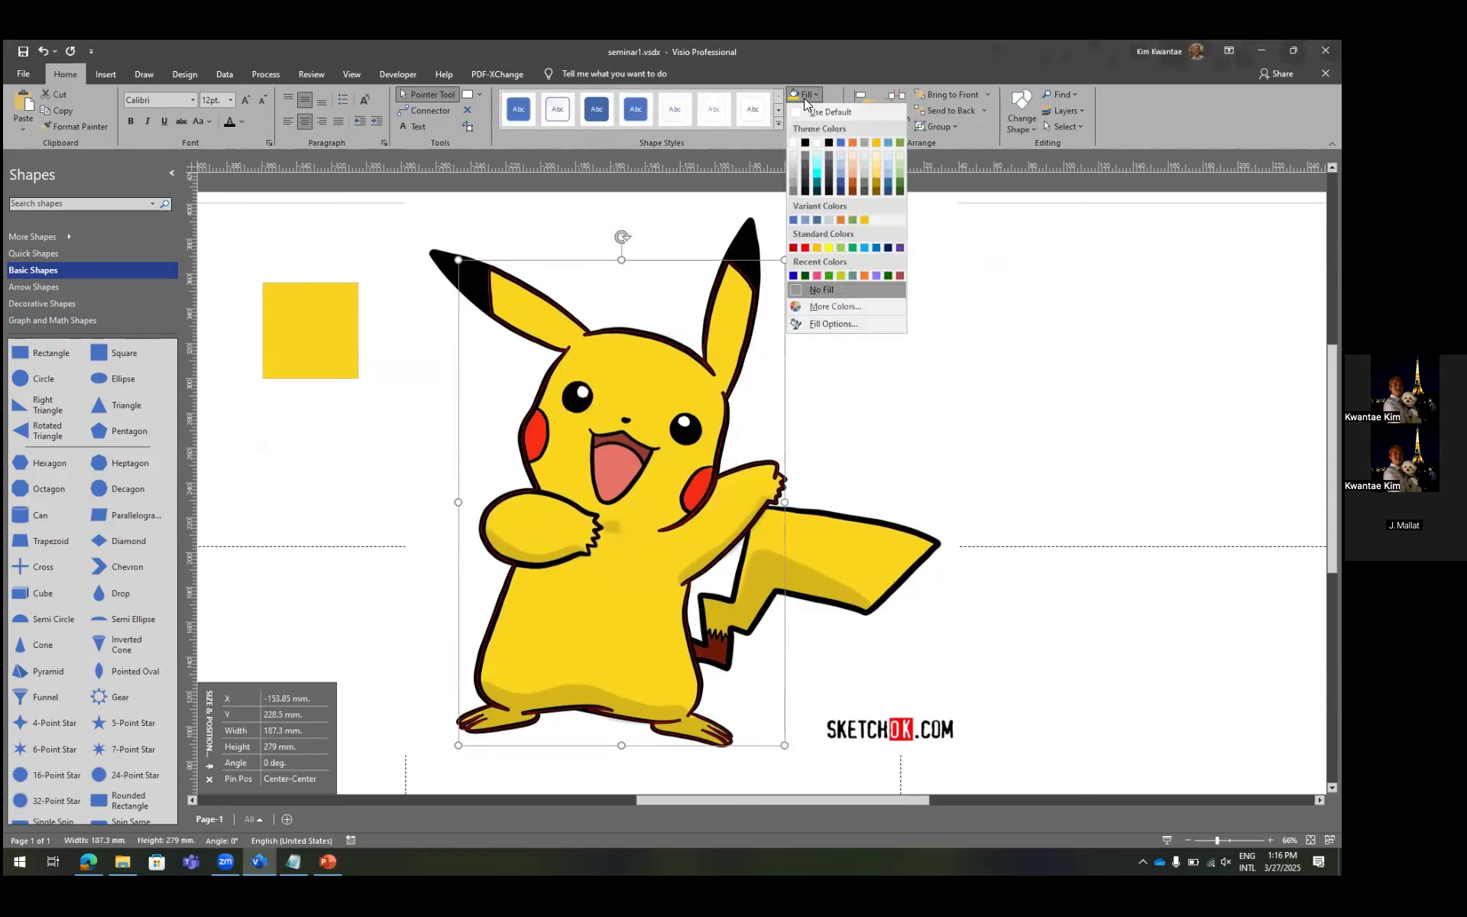
{"action": "left_click", "coordinate": [828, 307]}
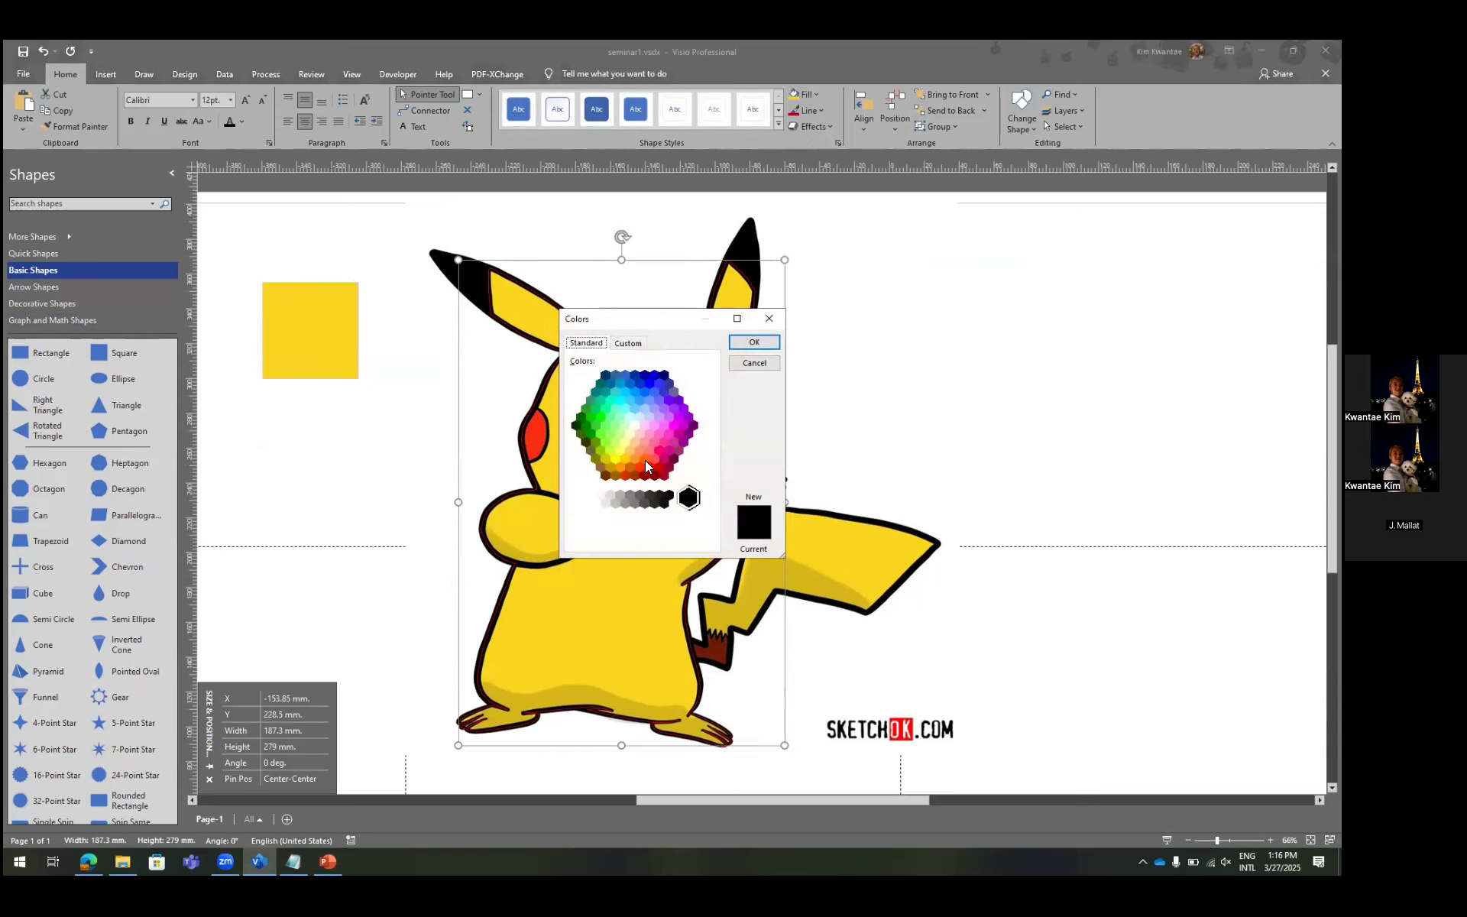
{"action": "left_click", "coordinate": [629, 343]}
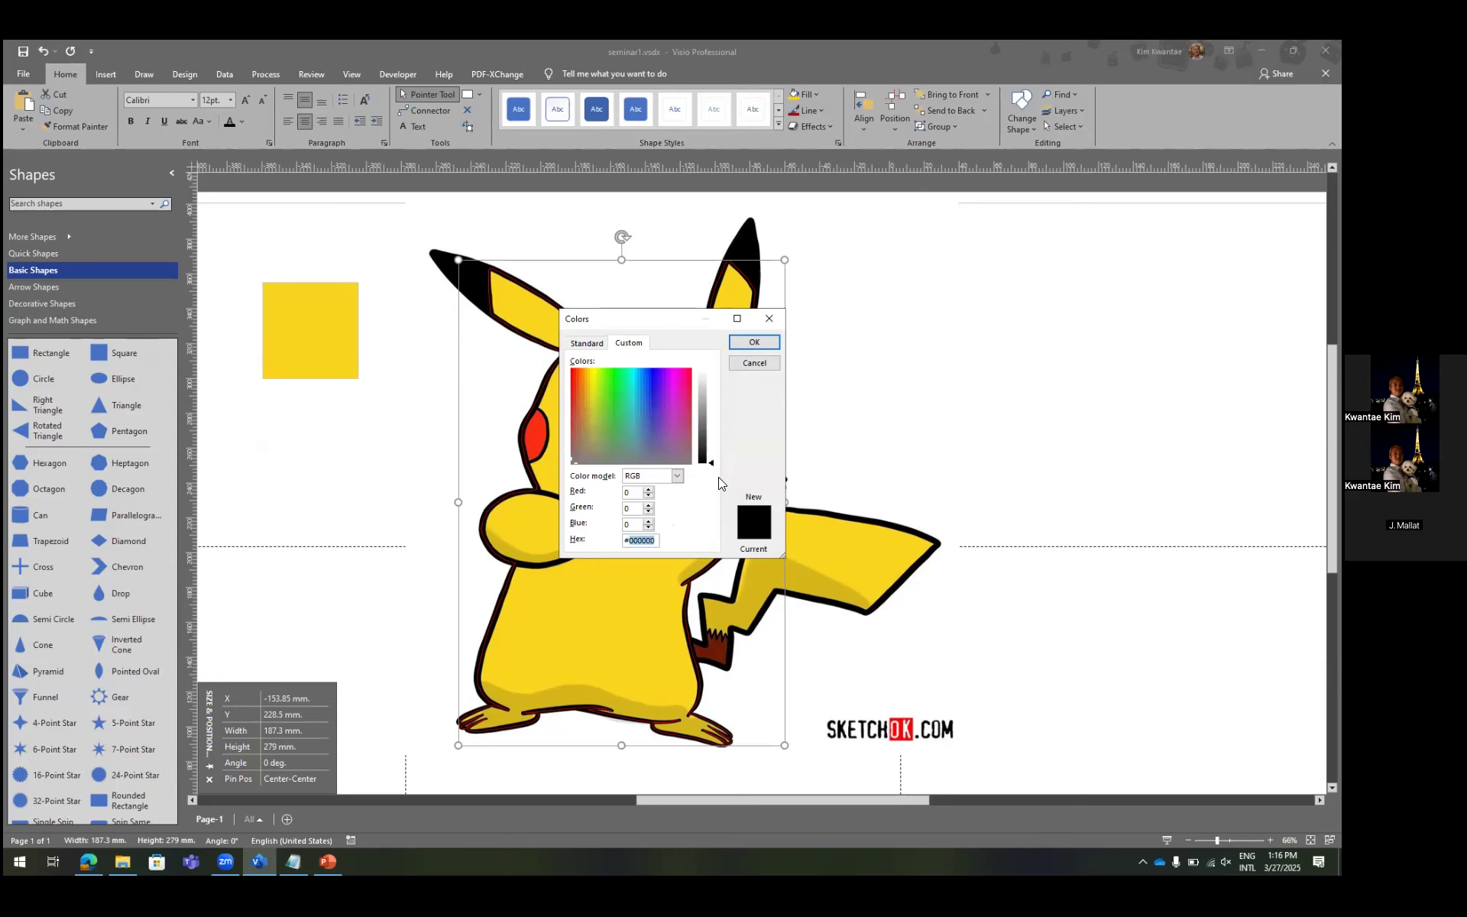
{"action": "key", "text": "Return"}
{"action": "left_click", "coordinate": [767, 373]}
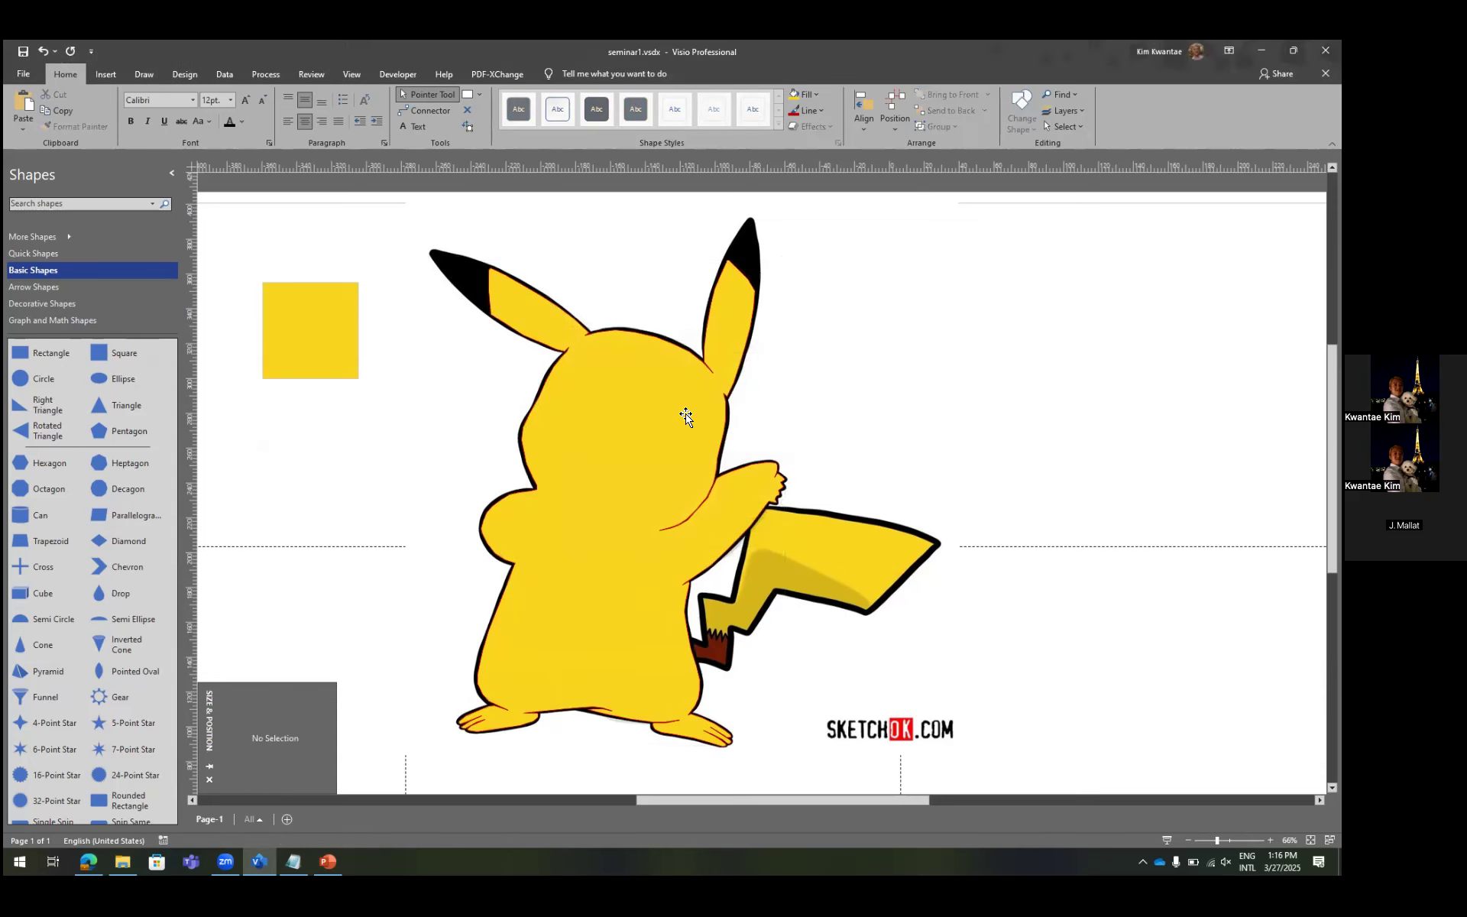
Move the yellow Pikachu outline off the picture to the empty page area beside the tail, at X about 126 mm.
{"action": "left_click_drag", "start_coordinate": [623, 436], "coordinate": [1057, 422]}
{"action": "scroll", "coordinate": [969, 385], "scroll_direction": "right", "scroll_amount": 5}
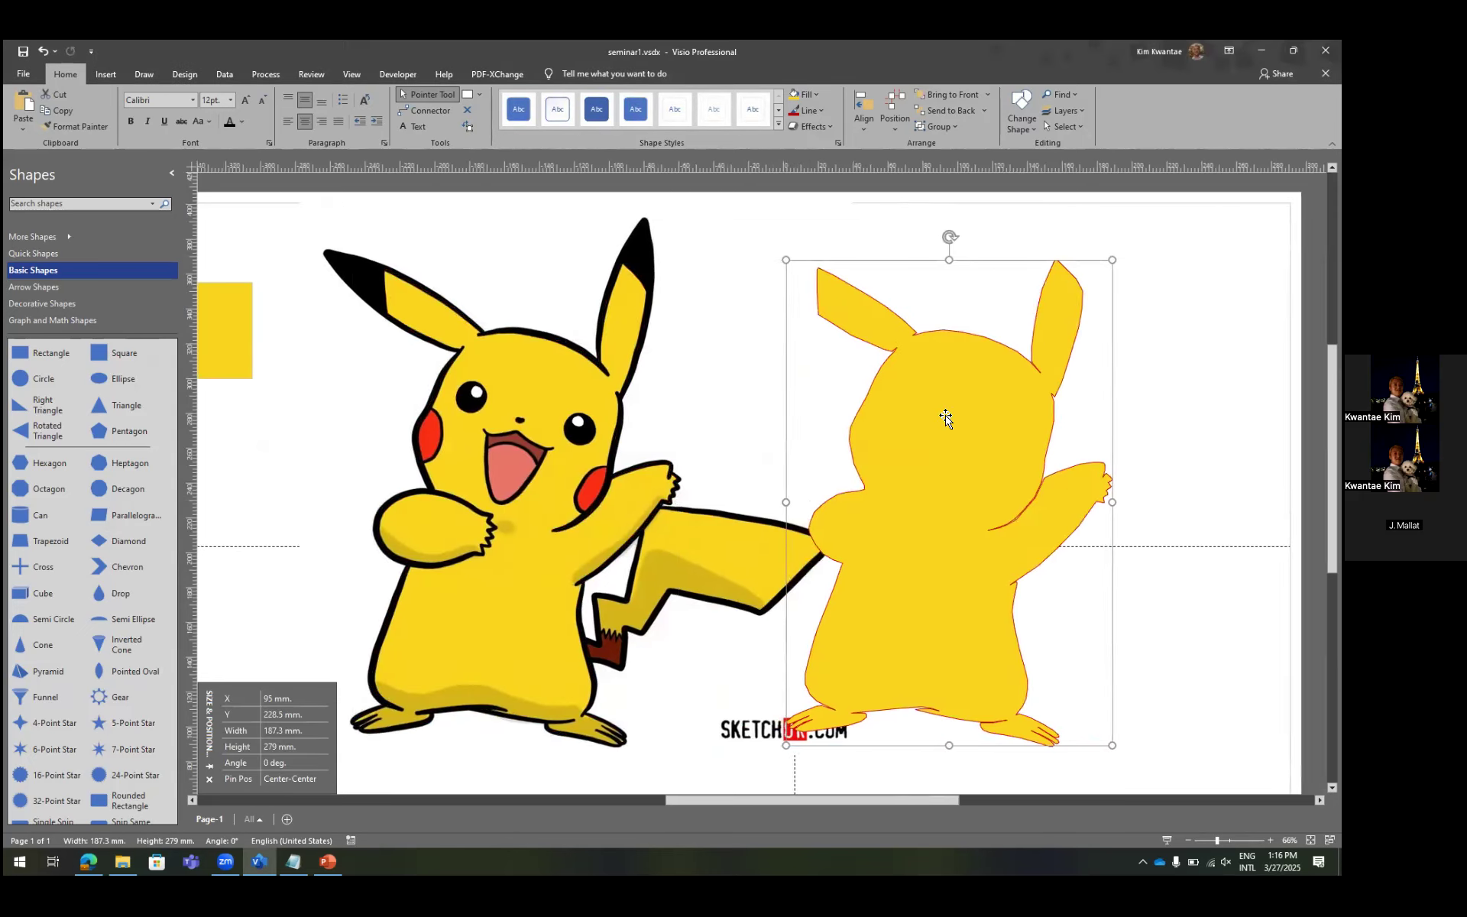
{"action": "left_click_drag", "start_coordinate": [947, 418], "coordinate": [1001, 418]}
Set the moved outline's line color to black and its weight to 4½ pt.
{"action": "left_click", "coordinate": [806, 112]}
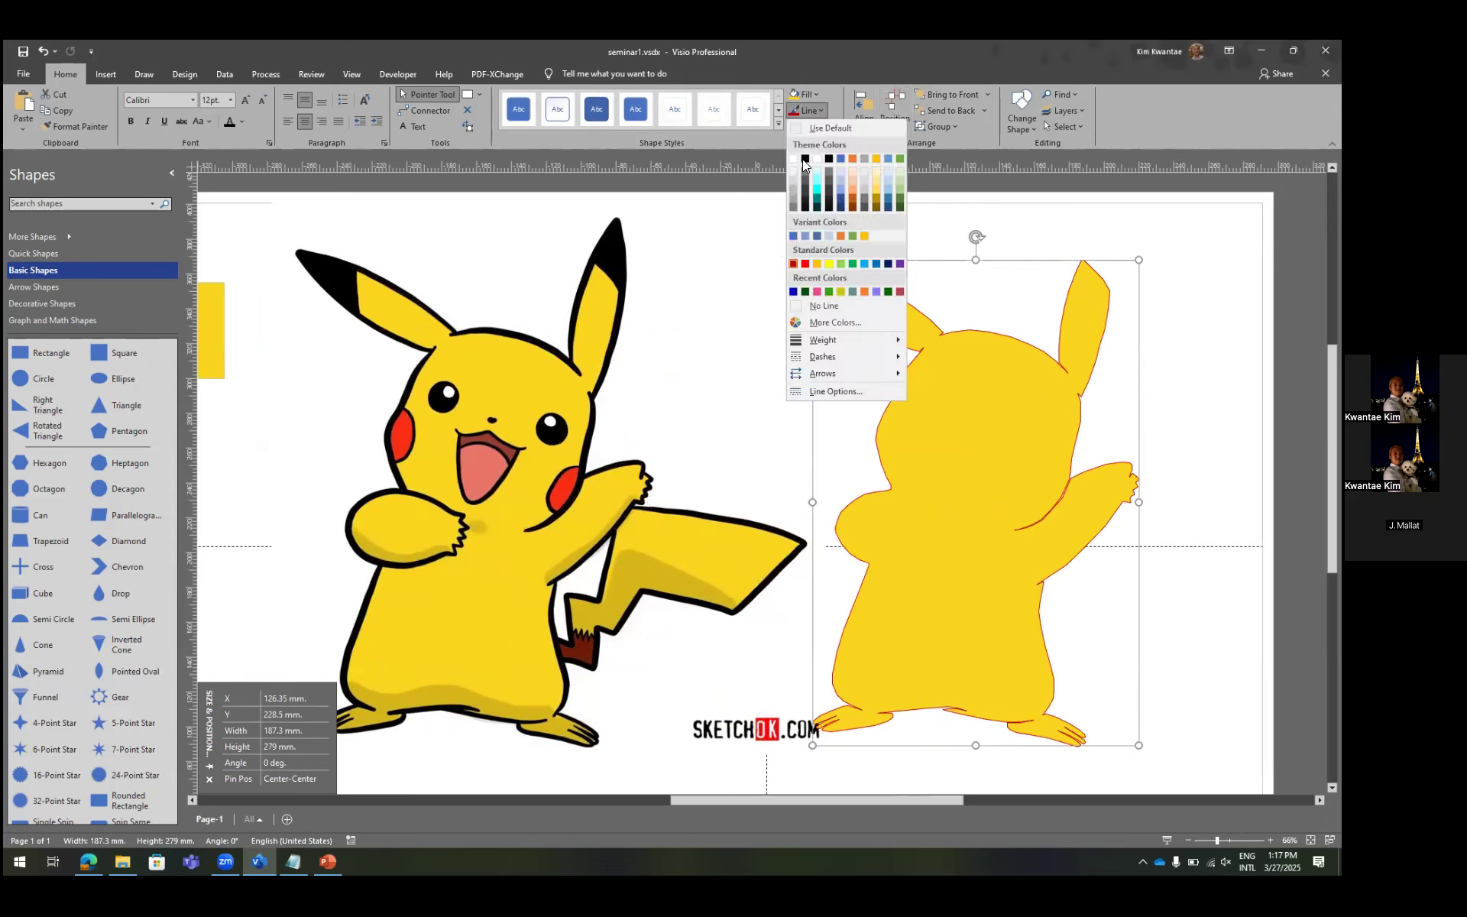
{"action": "left_click", "coordinate": [803, 159]}
{"action": "left_click", "coordinate": [807, 111]}
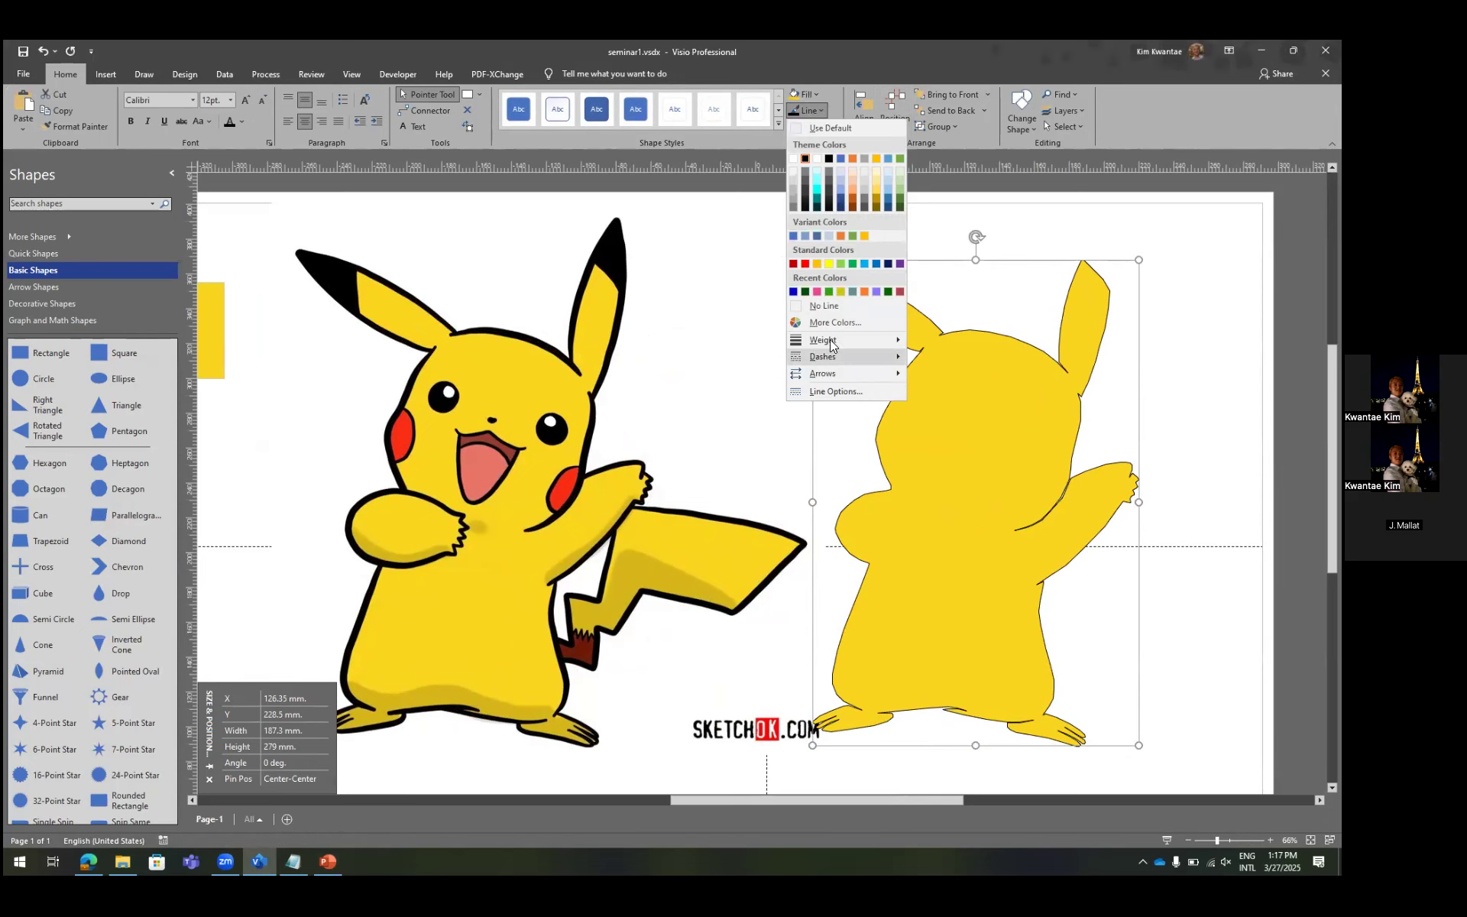
{"action": "mouse_move", "coordinate": [833, 339]}
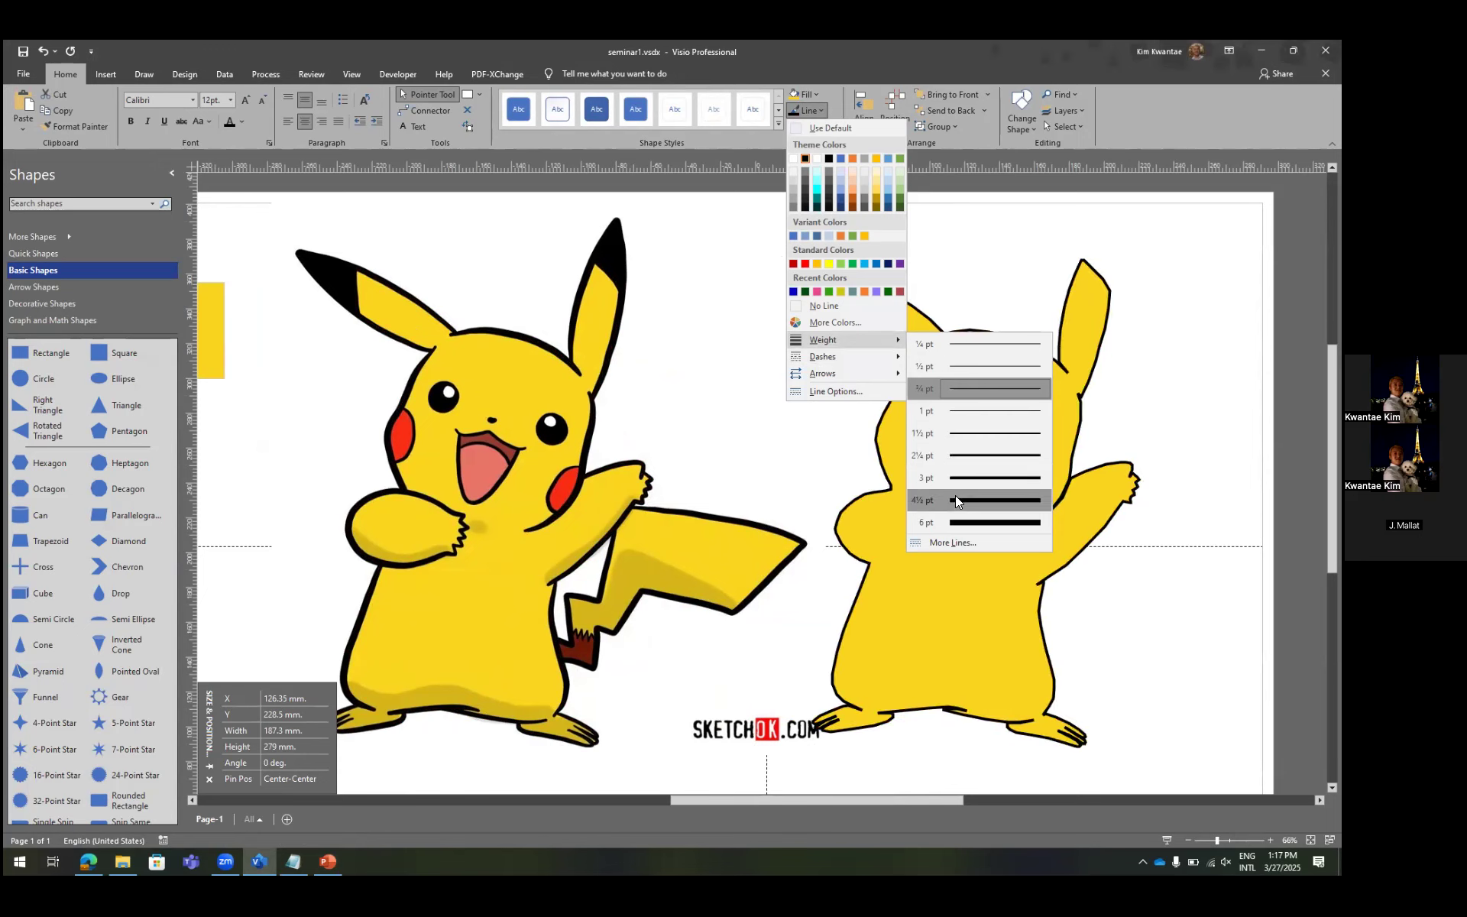
{"action": "left_click", "coordinate": [740, 420]}
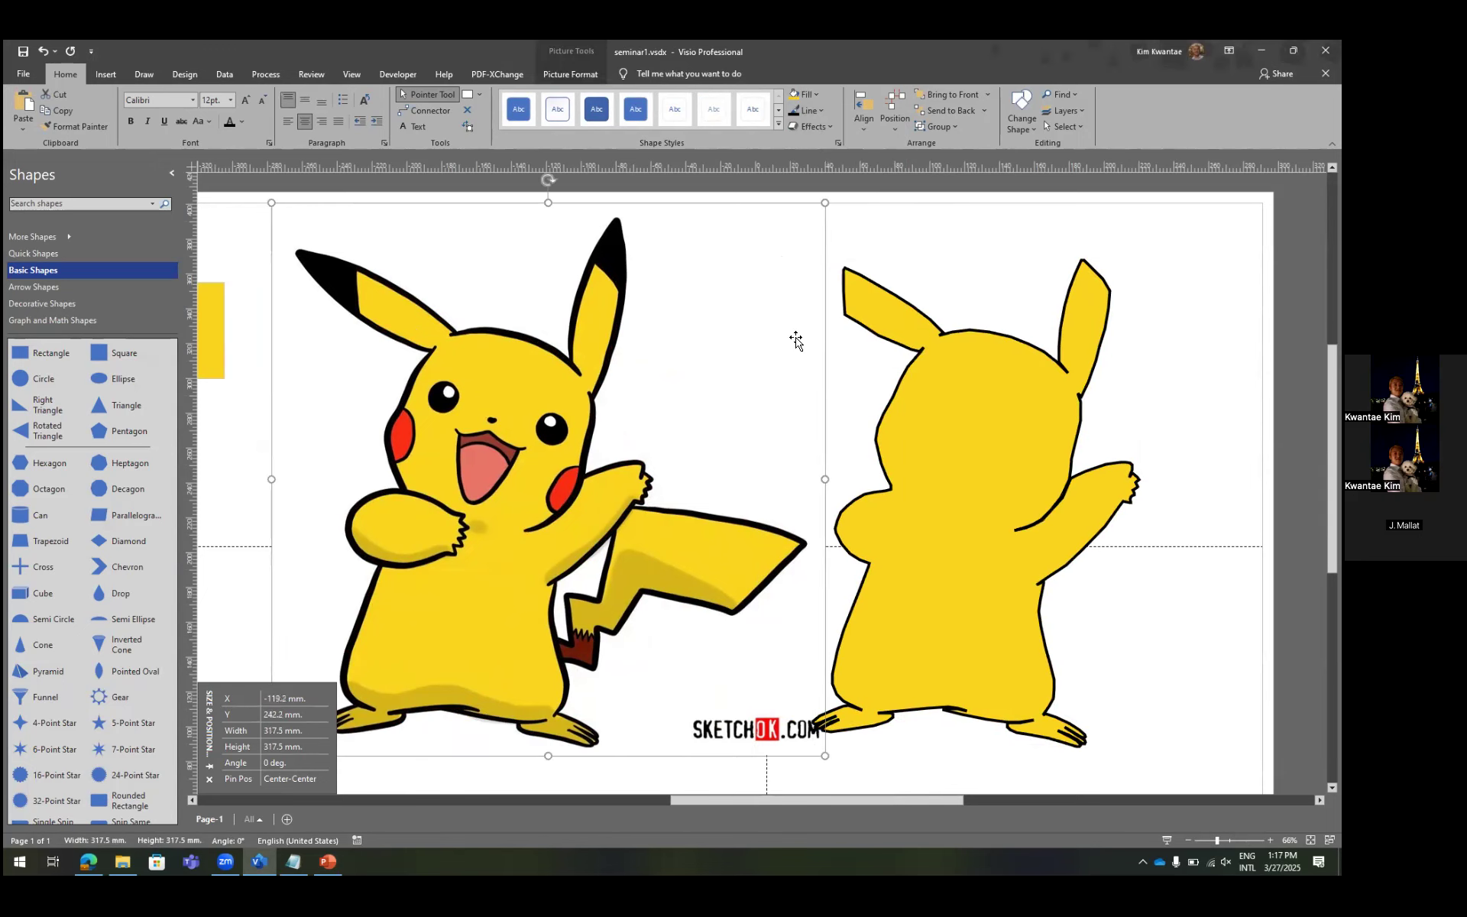
{"action": "left_click", "coordinate": [948, 360]}
{"action": "scroll", "coordinate": [1038, 357], "scroll_direction": "right", "scroll_amount": 1}
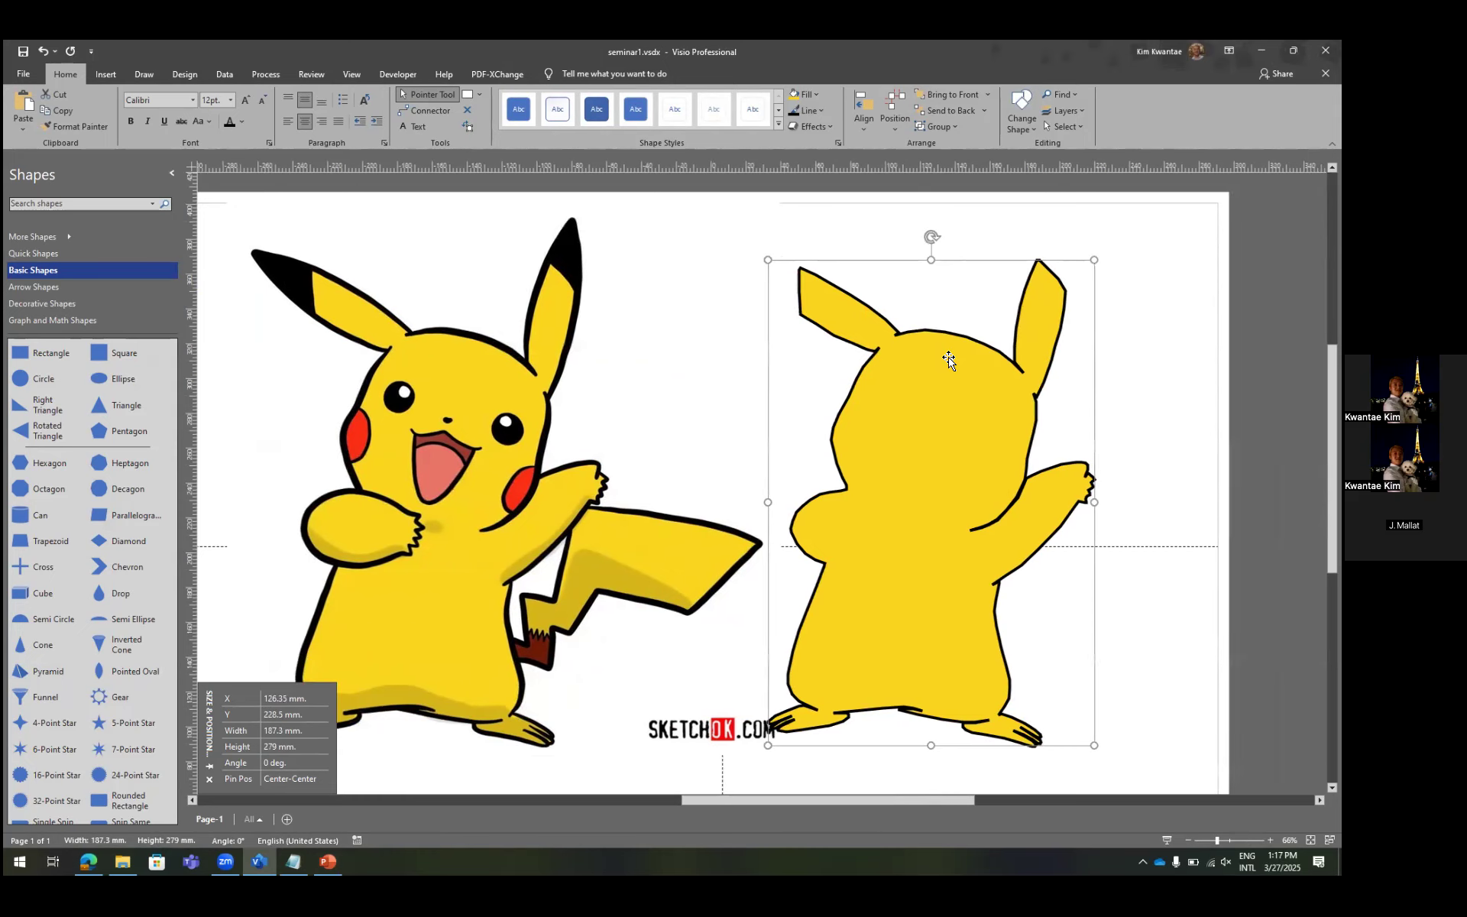
Switch to the Notepad shortcut notes and add a line reading "F3" with the description "Shape Format".
{"action": "left_click", "coordinate": [295, 861]}
{"action": "key", "text": "Return"}
{"action": "key", "text": "Return"}
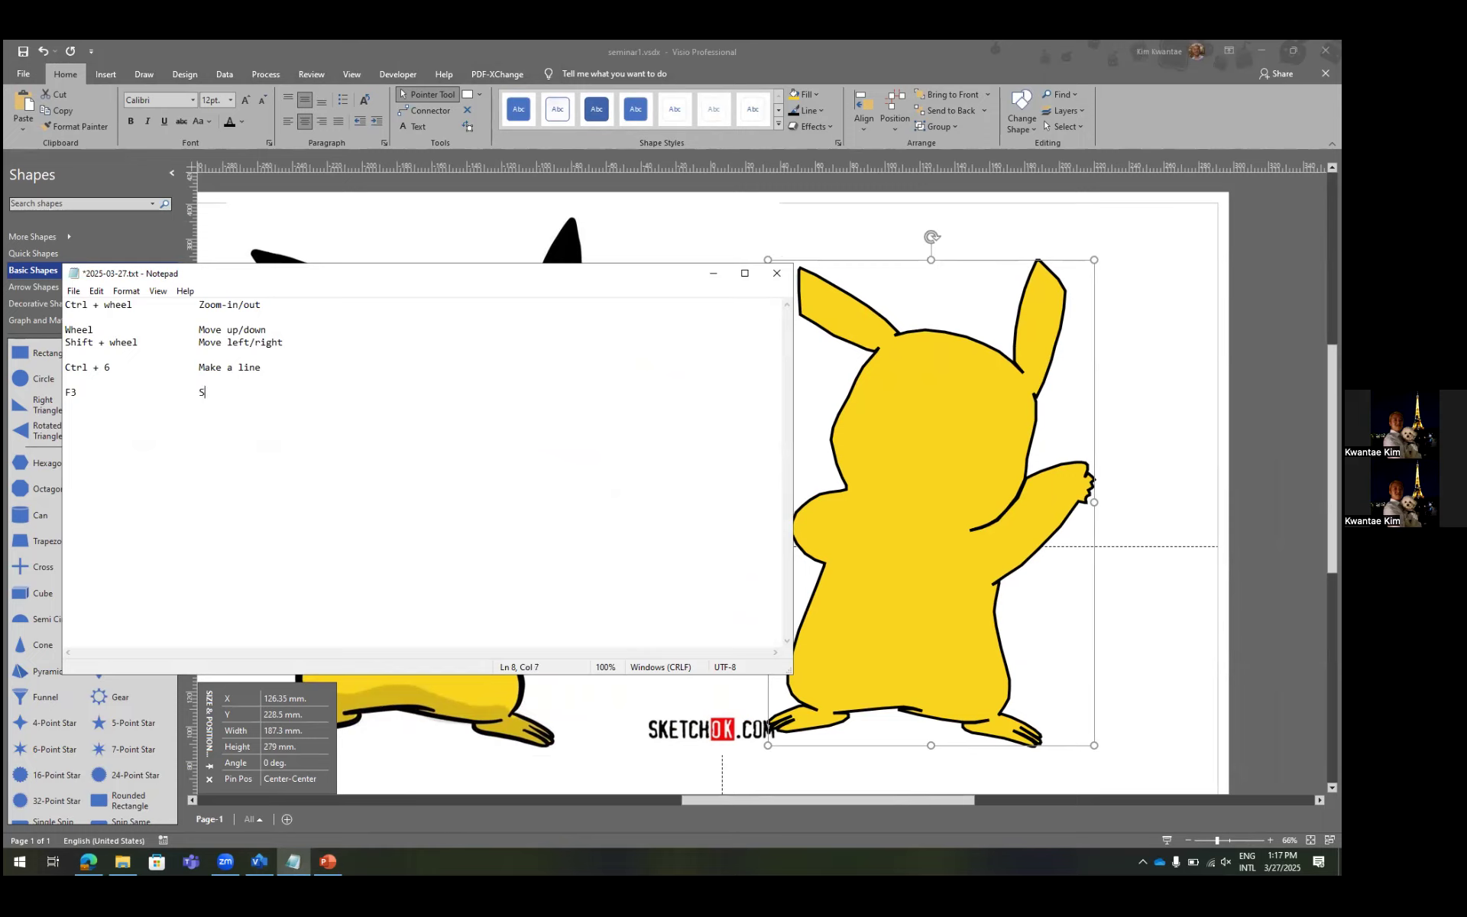
{"action": "type", "text": "F3\t\t\tShape Format"}
Return to Visio and show the line settings in the Format Shape options for the selected outline.
{"action": "left_click", "coordinate": [949, 365]}
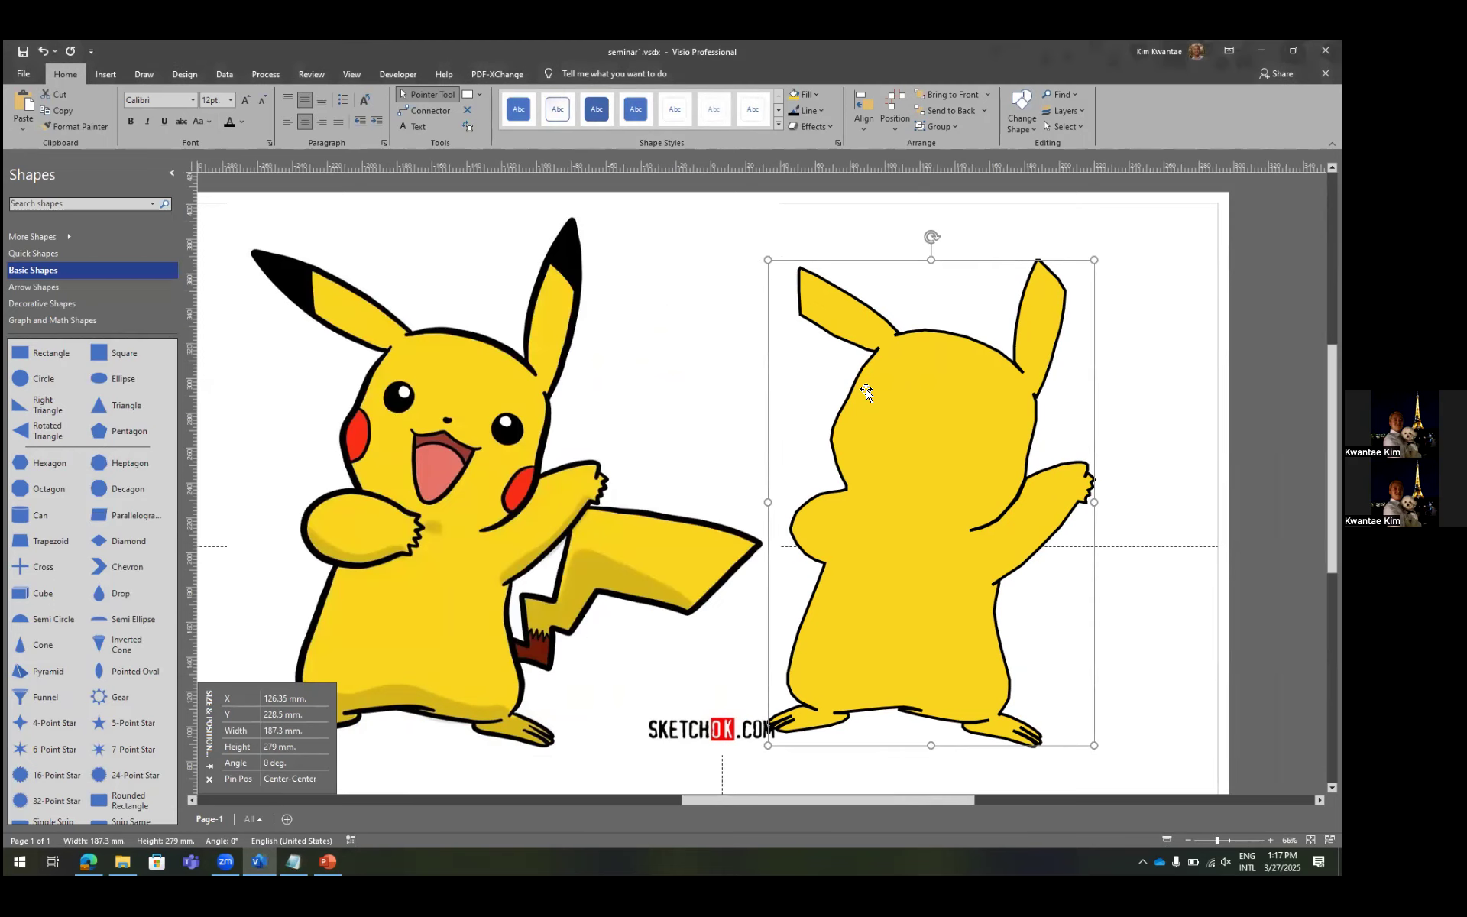
{"action": "key", "text": "F3"}
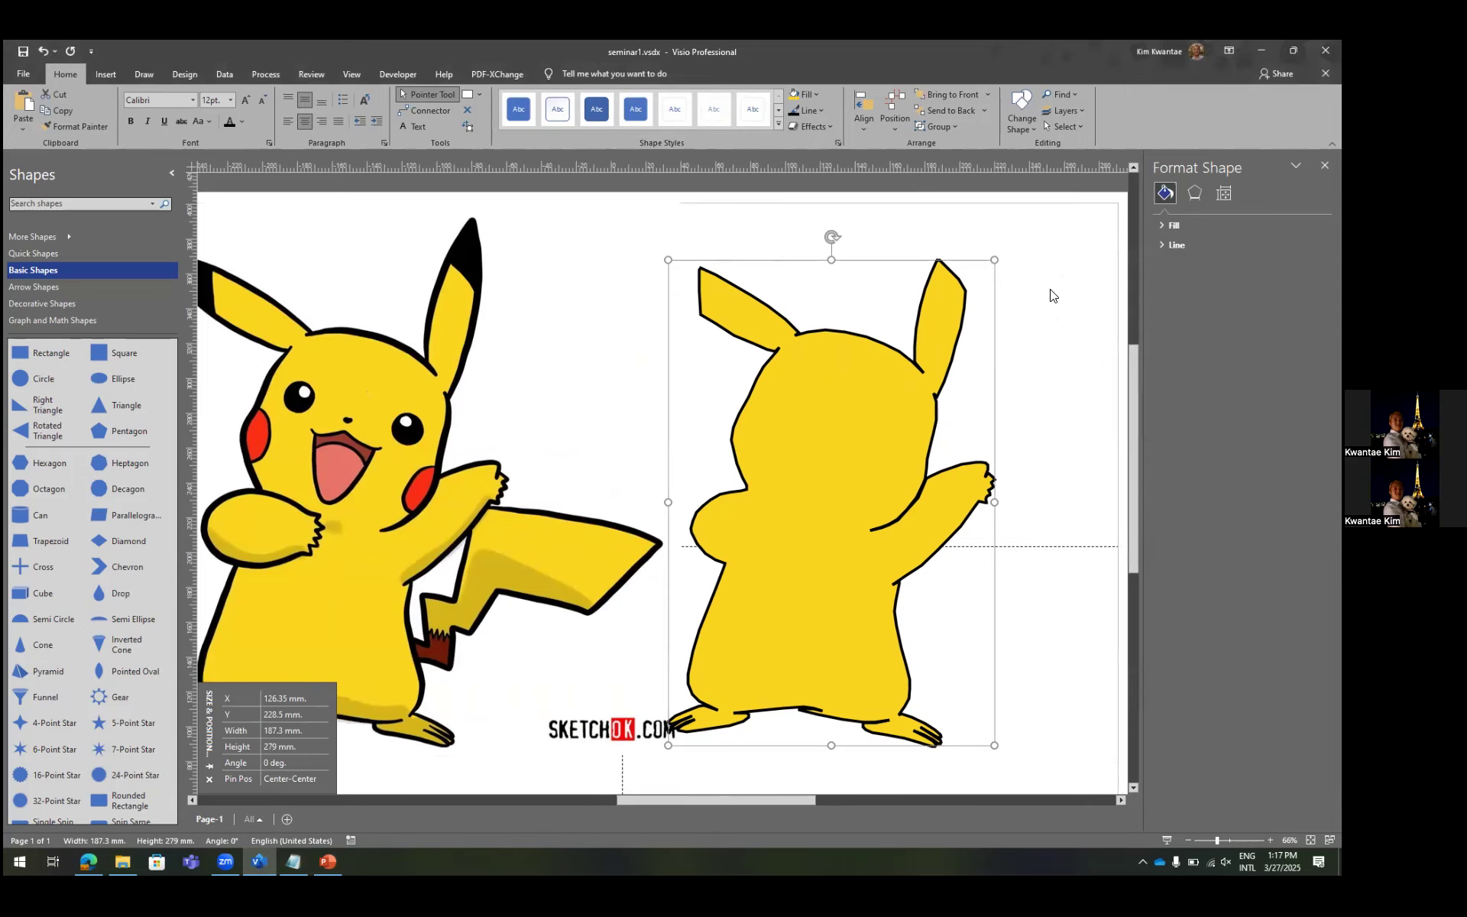
{"action": "left_click", "coordinate": [1182, 246]}
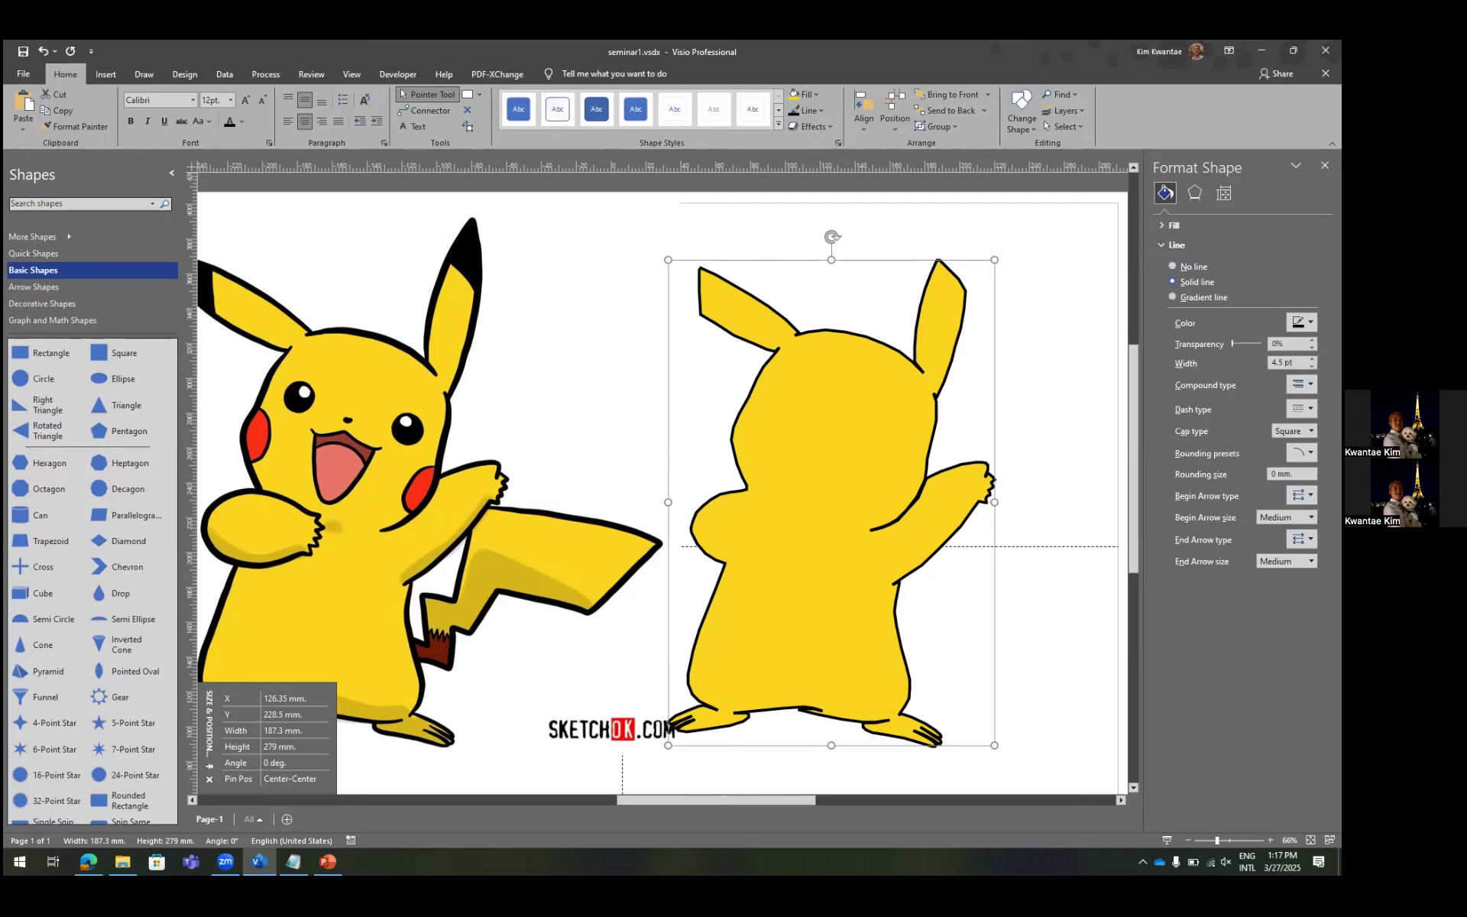
Draw a horizontal line about 60 mm long in the empty area above the outline's raised hand and set its weight to 6 pt.
{"action": "left_click", "coordinate": [1067, 436]}
{"action": "scroll", "coordinate": [1042, 429], "scroll_direction": "right", "scroll_amount": 5}
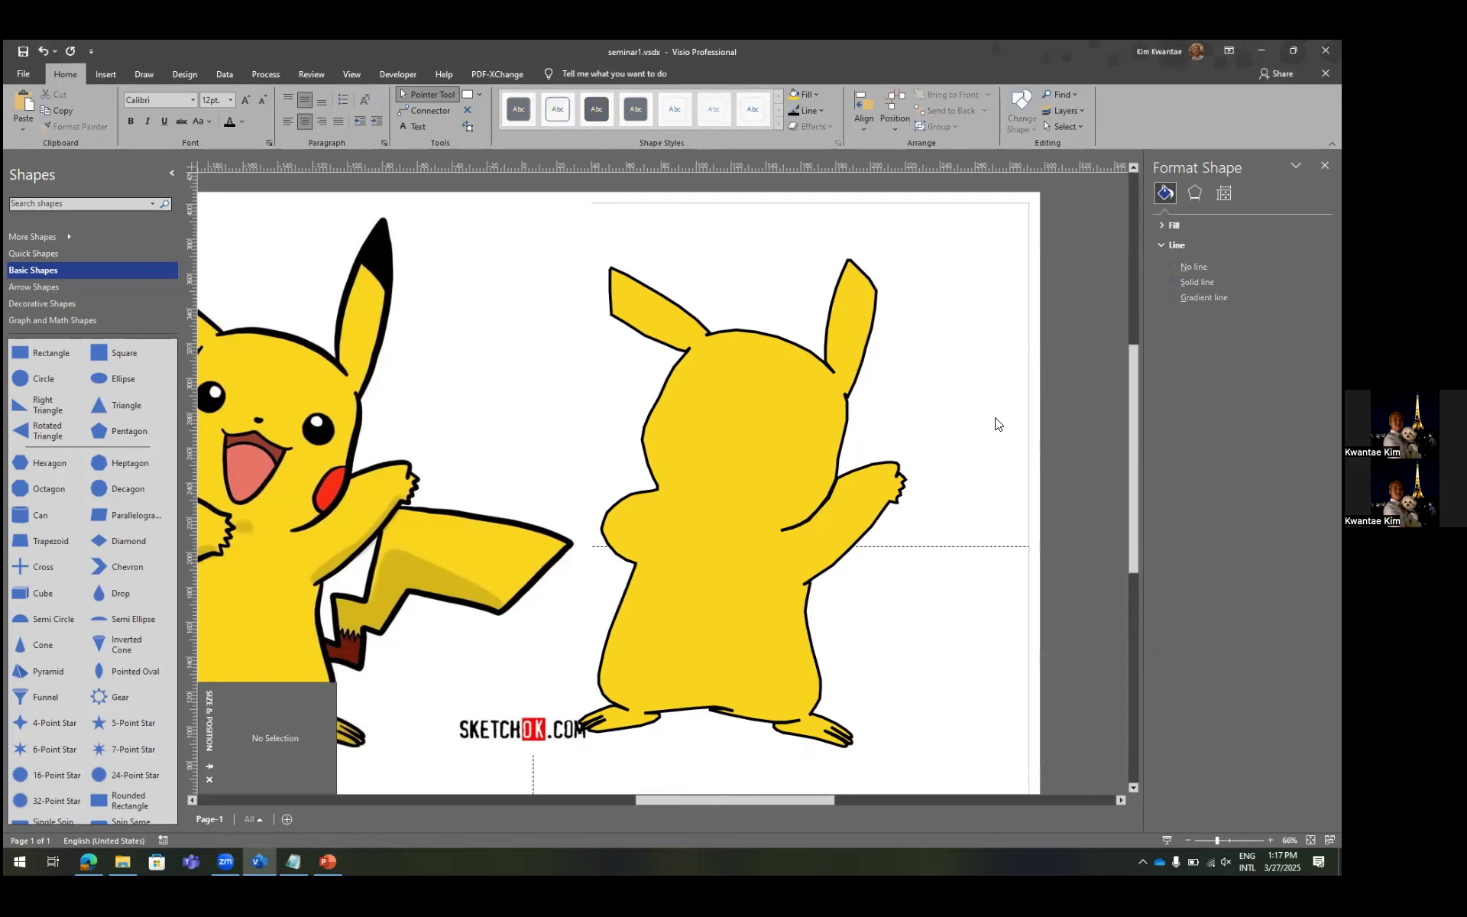
{"action": "key", "text": "ctrl+4"}
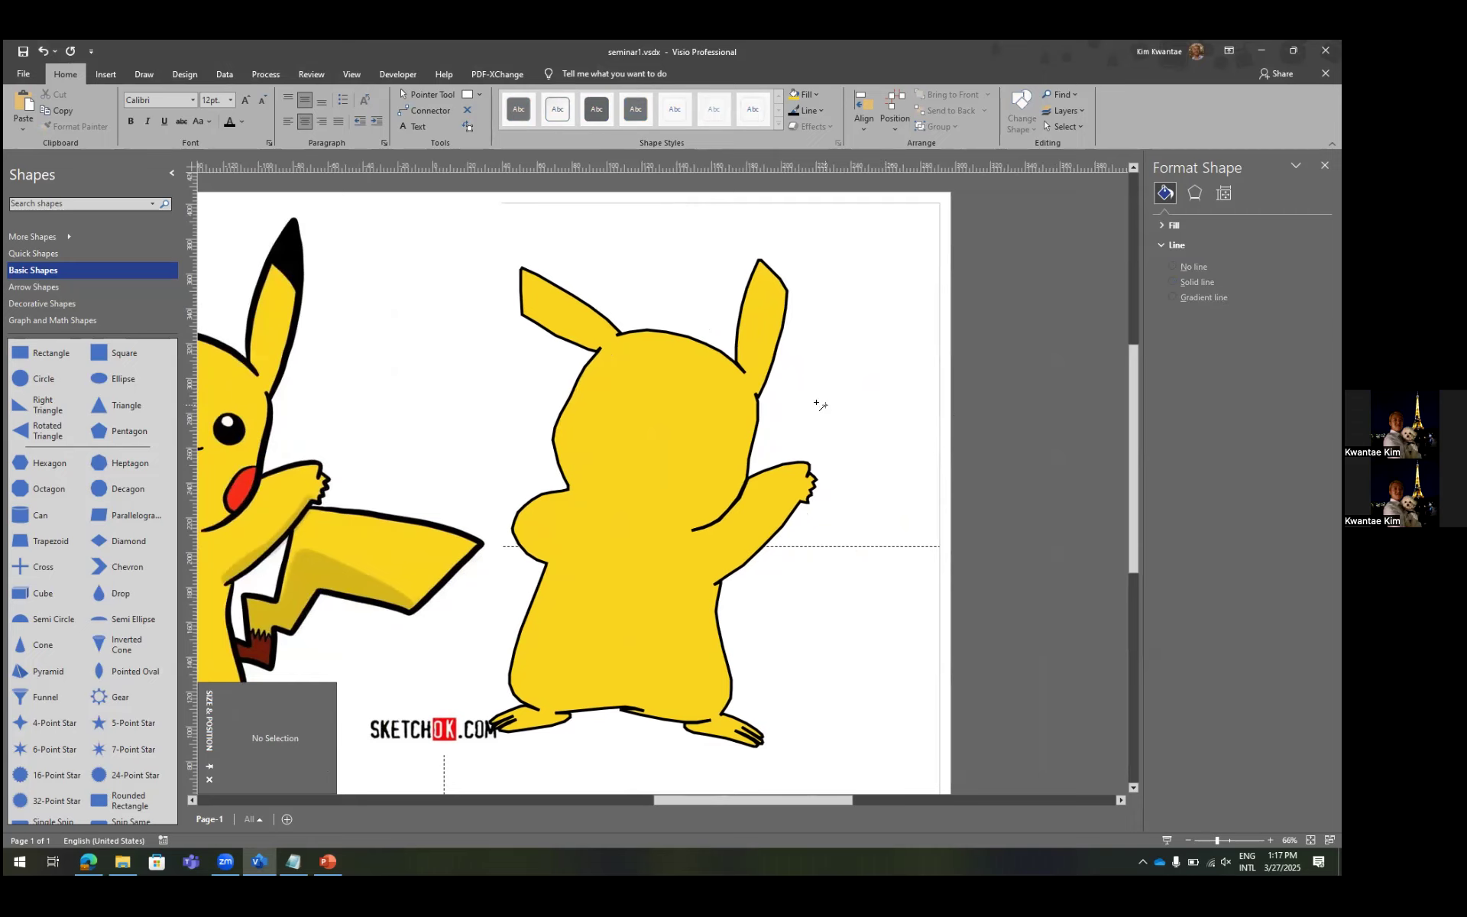
{"action": "mouse_move", "coordinate": [808, 395]}
{"action": "left_mouse_down"}
{"action": "mouse_move", "coordinate": [913, 401]}
{"action": "mouse_move", "coordinate": [778, 366]}
{"action": "left_mouse_up"}
{"action": "key", "text": "ctrl+1"}
{"action": "left_click", "coordinate": [936, 410]}
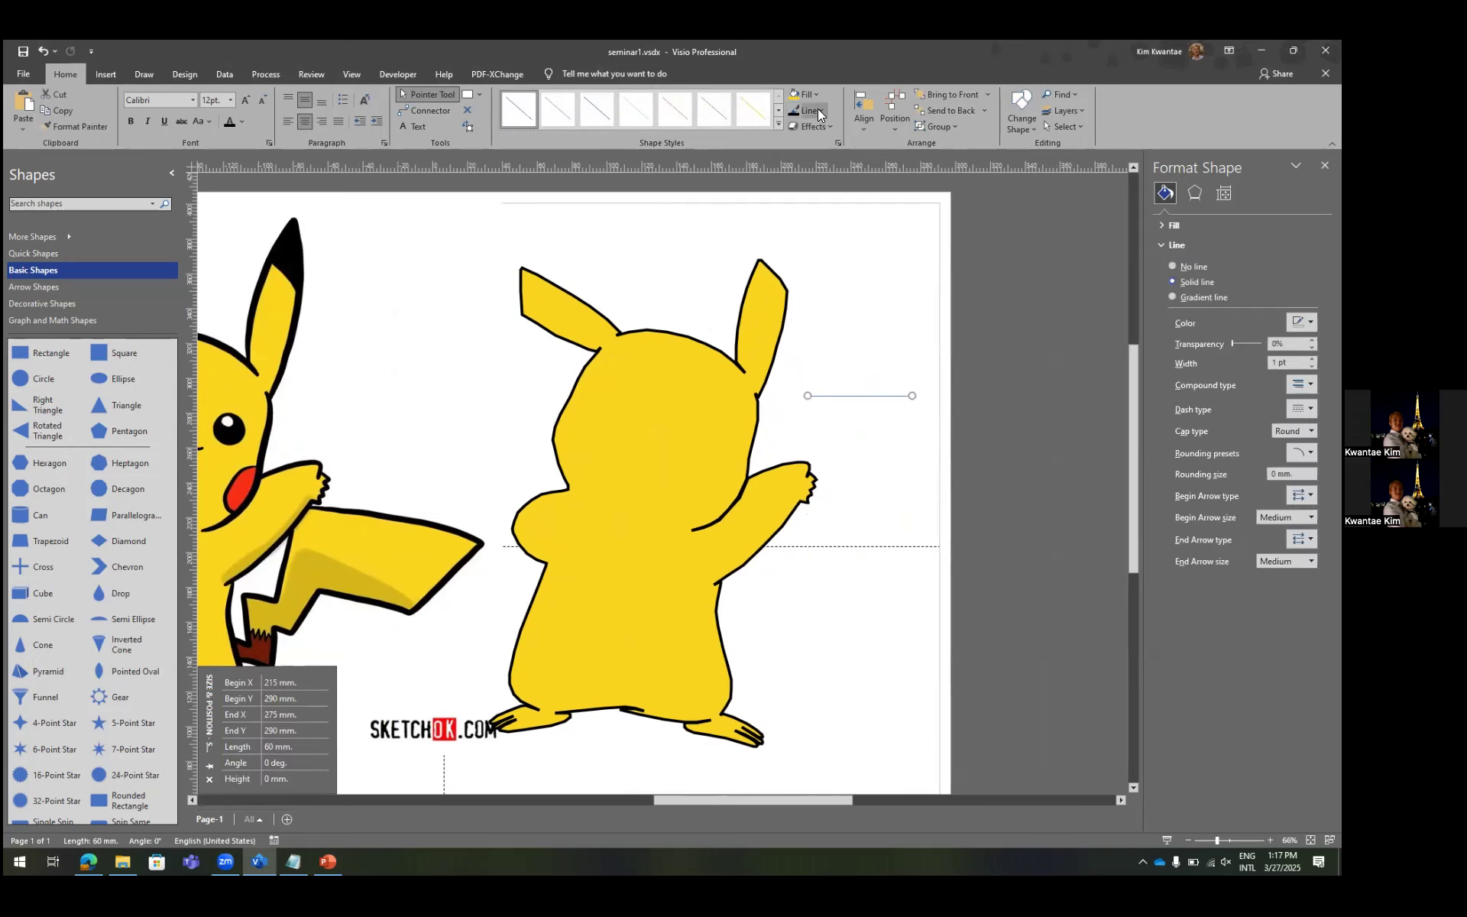
{"action": "left_click", "coordinate": [817, 111]}
{"action": "mouse_move", "coordinate": [892, 339]}
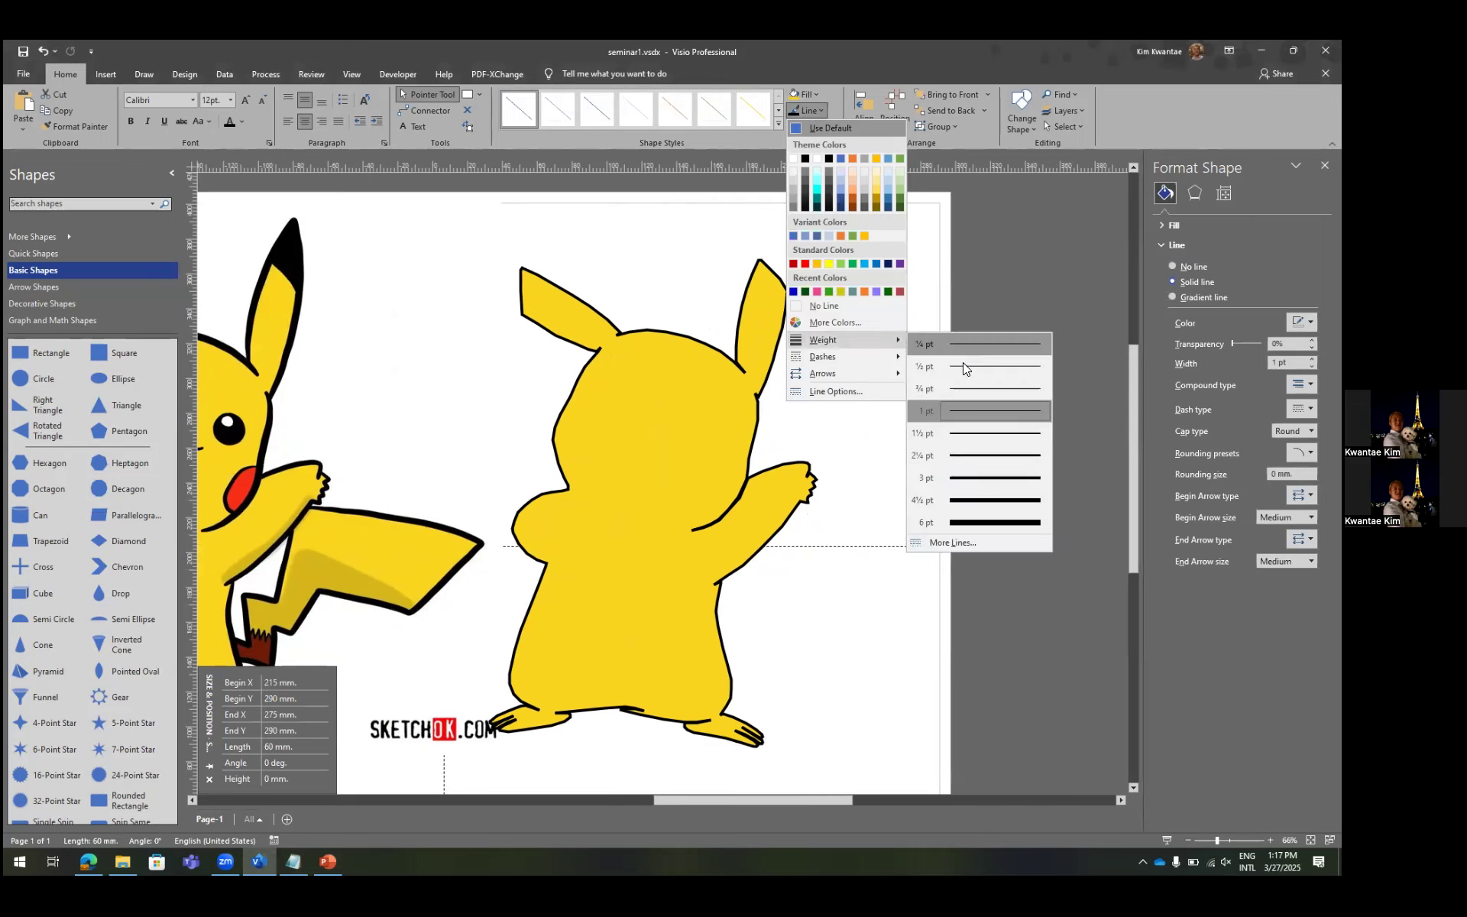
{"action": "left_click", "coordinate": [958, 524]}
{"action": "left_click", "coordinate": [909, 410]}
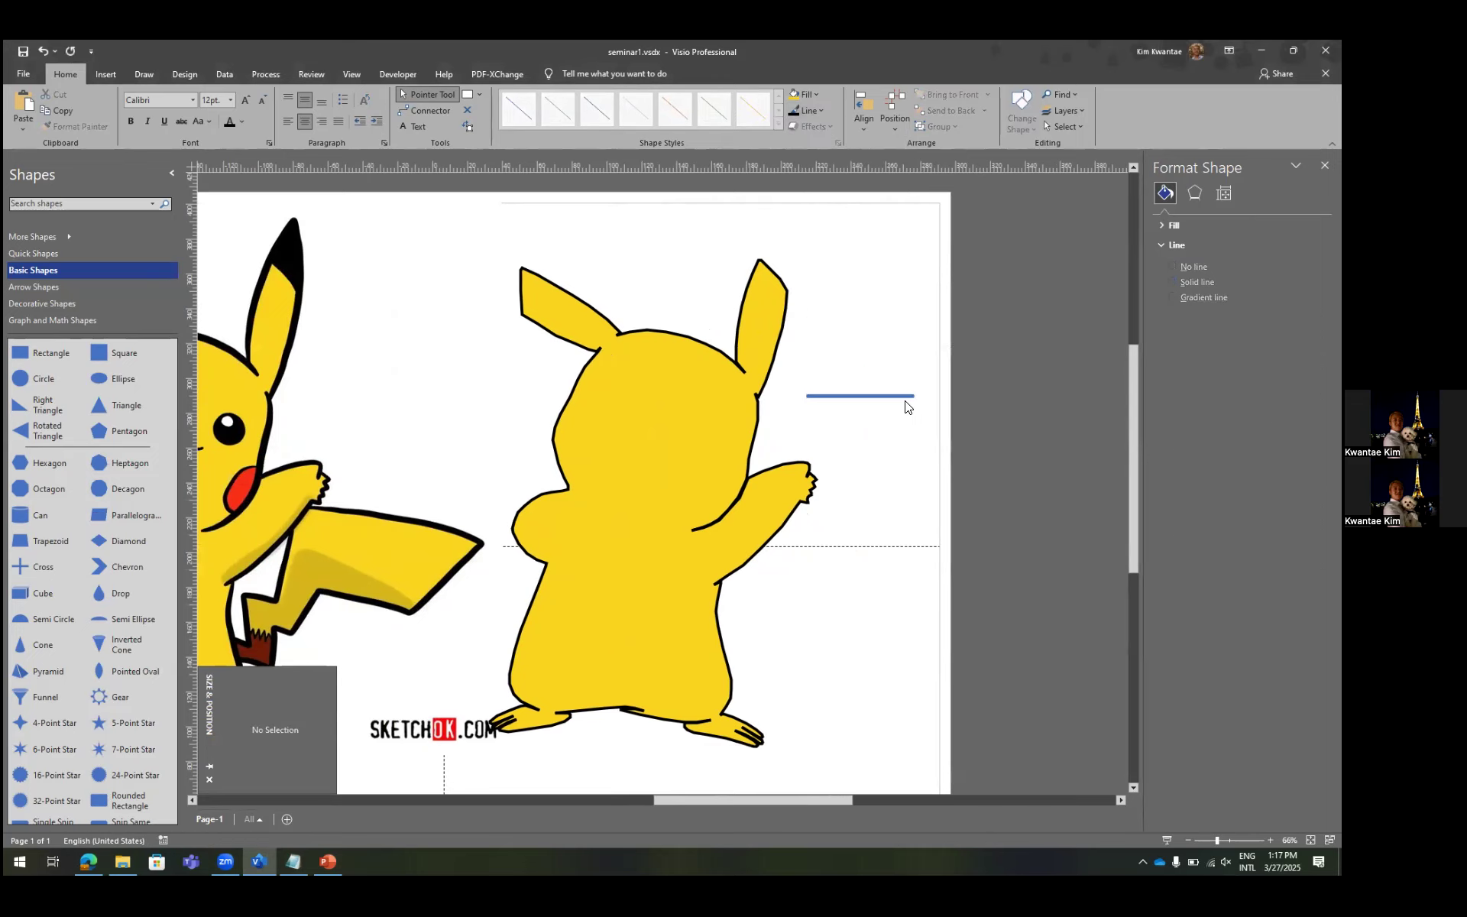
Set the cap type of the thick blue line to Square.
{"action": "scroll", "coordinate": [905, 399], "scroll_direction": "up", "scroll_amount": 5}
{"action": "left_click", "coordinate": [900, 397]}
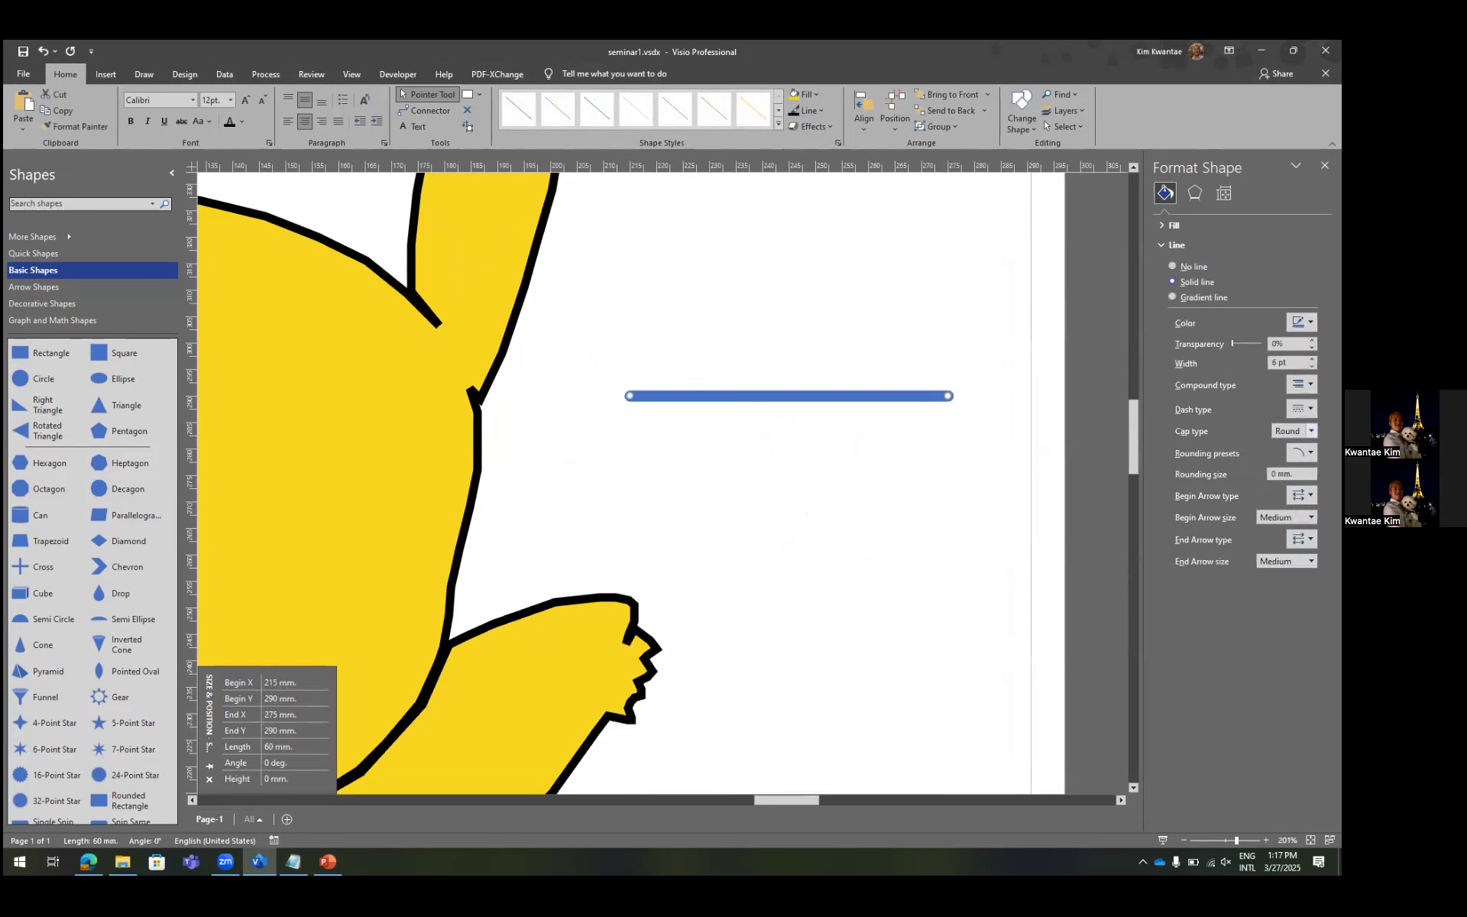
{"action": "left_click", "coordinate": [1311, 431]}
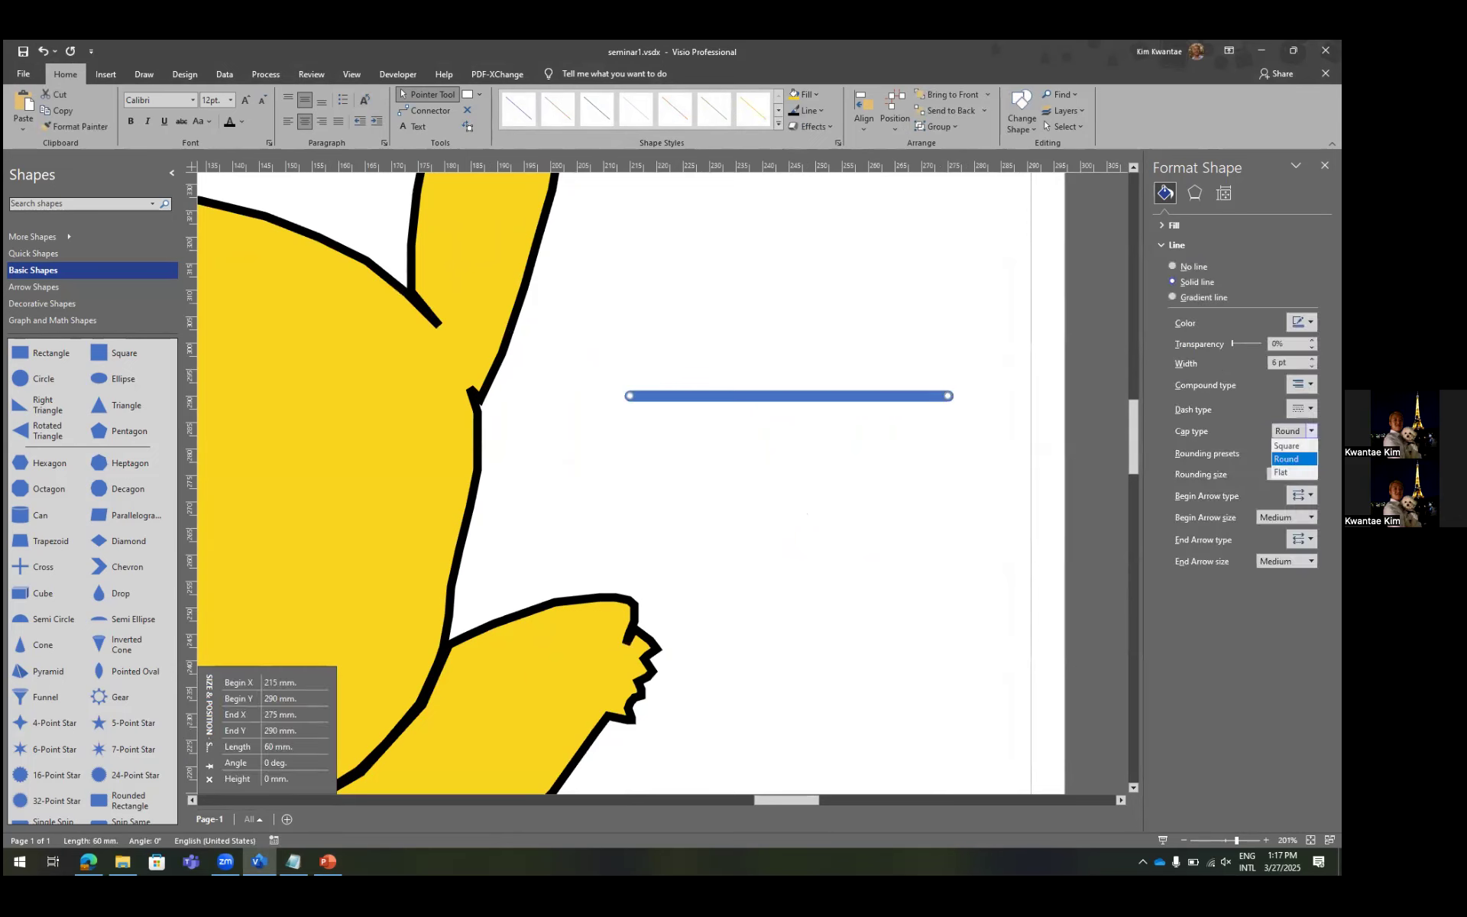
{"action": "left_click", "coordinate": [972, 446]}
{"action": "left_click", "coordinate": [941, 400]}
Change the blue line's cap type to Flat and examine its end up close.
{"action": "left_click", "coordinate": [1311, 431]}
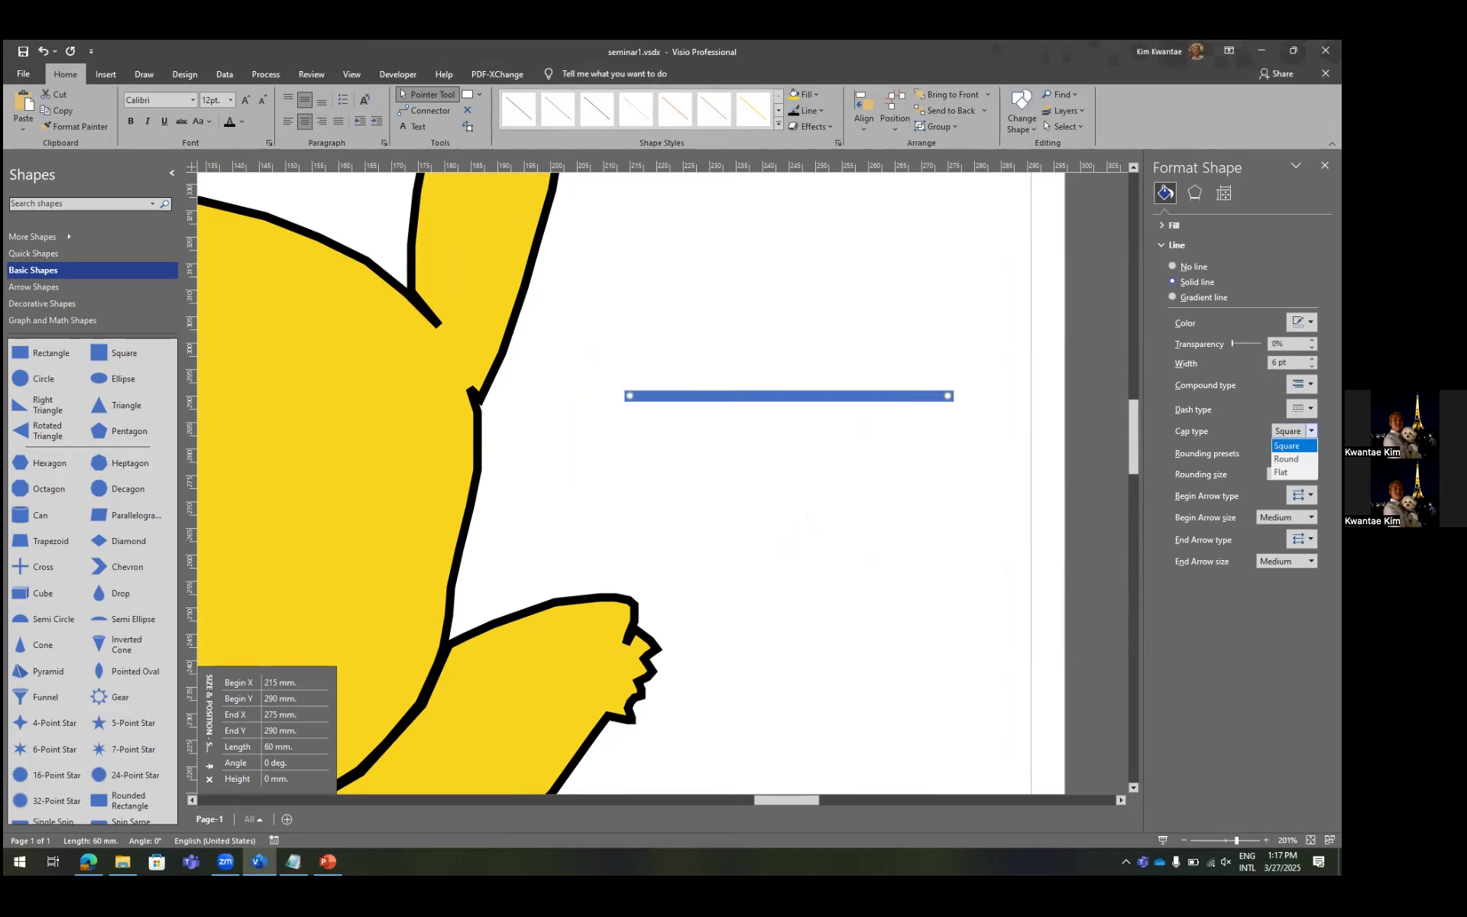
{"action": "left_click", "coordinate": [1291, 472]}
{"action": "left_click", "coordinate": [940, 380]}
{"action": "left_click", "coordinate": [943, 395]}
{"action": "scroll", "coordinate": [947, 399], "scroll_direction": "up", "scroll_amount": 5}
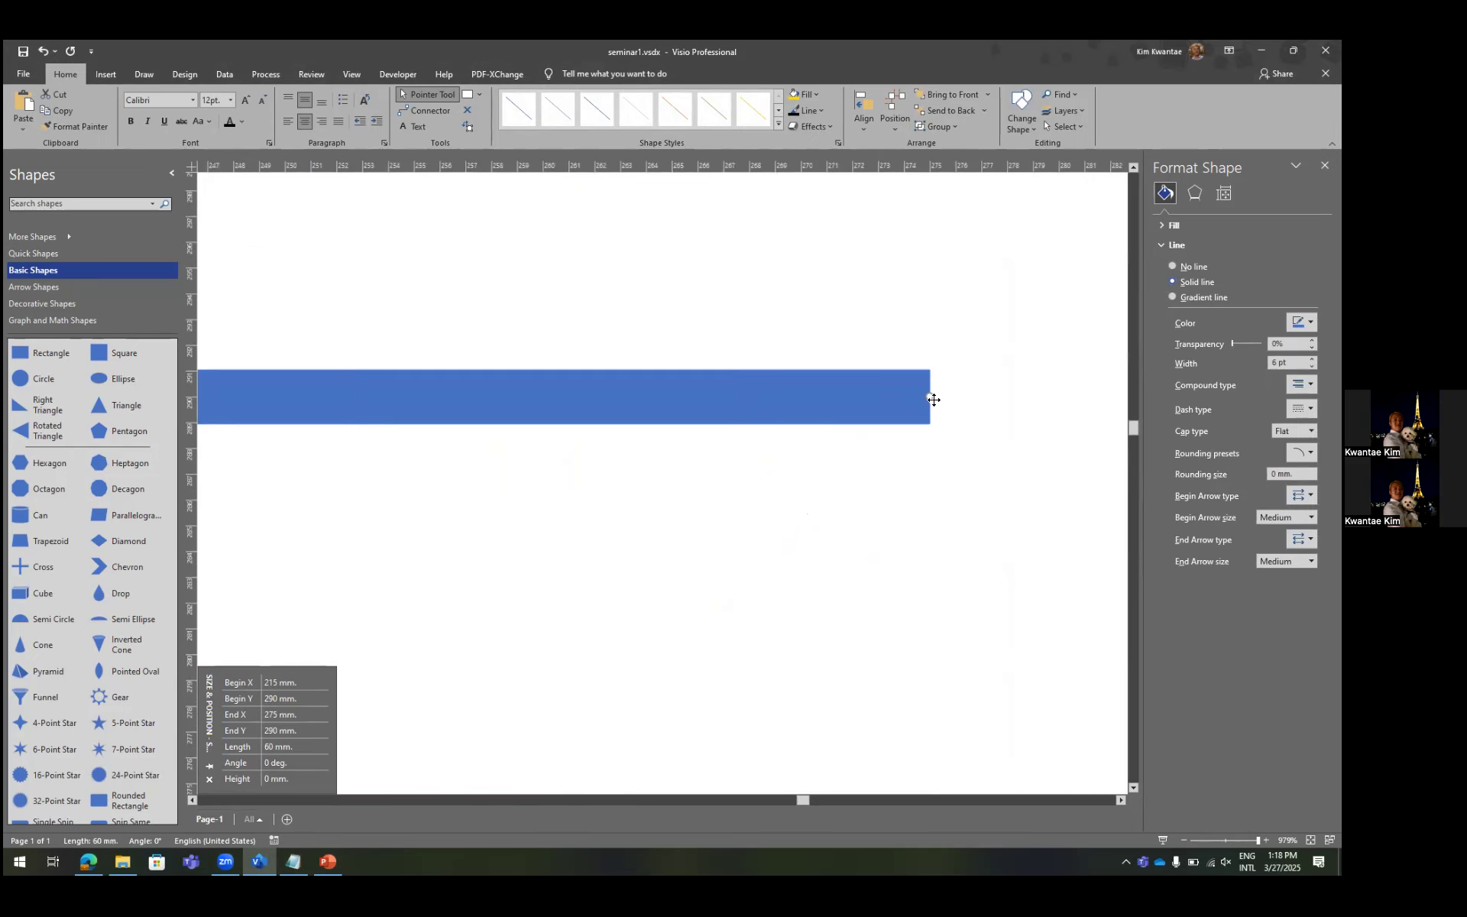
Switch the blue line's cap type back to Square and then to another cap type to compare the line ends.
{"action": "left_click", "coordinate": [1311, 431]}
{"action": "left_click", "coordinate": [1291, 445]}
{"action": "left_click", "coordinate": [1311, 431]}
{"action": "left_click", "coordinate": [1291, 467]}
{"action": "left_click", "coordinate": [1029, 475]}
Set the cap type of the yellow Pikachu outline to Round.
{"action": "scroll", "coordinate": [1029, 475], "scroll_direction": "down", "scroll_amount": 10}
{"action": "left_click", "coordinate": [622, 462]}
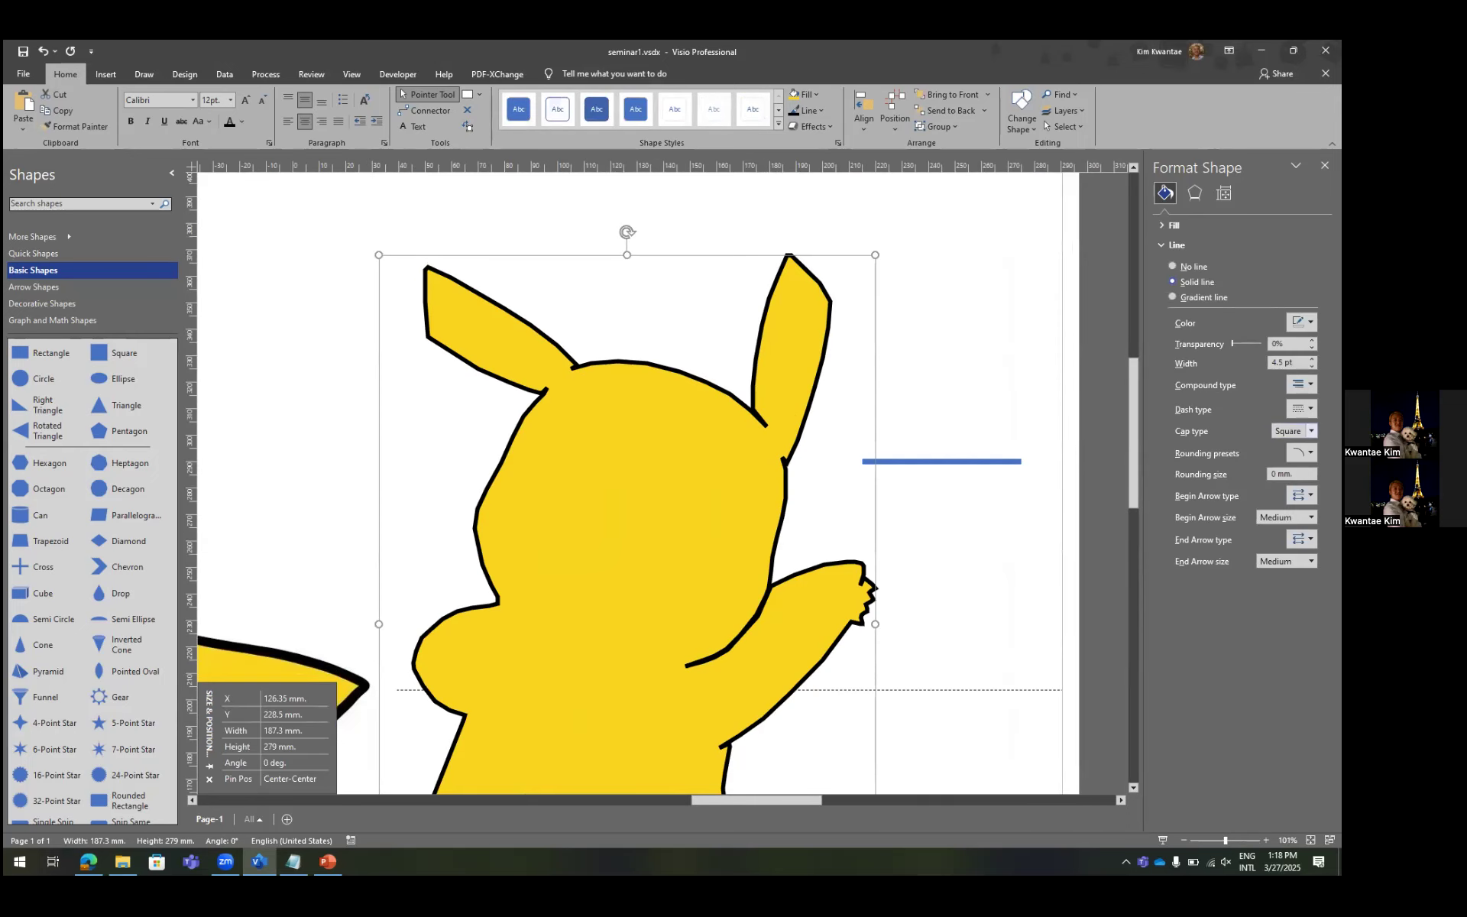
{"action": "left_click", "coordinate": [1311, 431]}
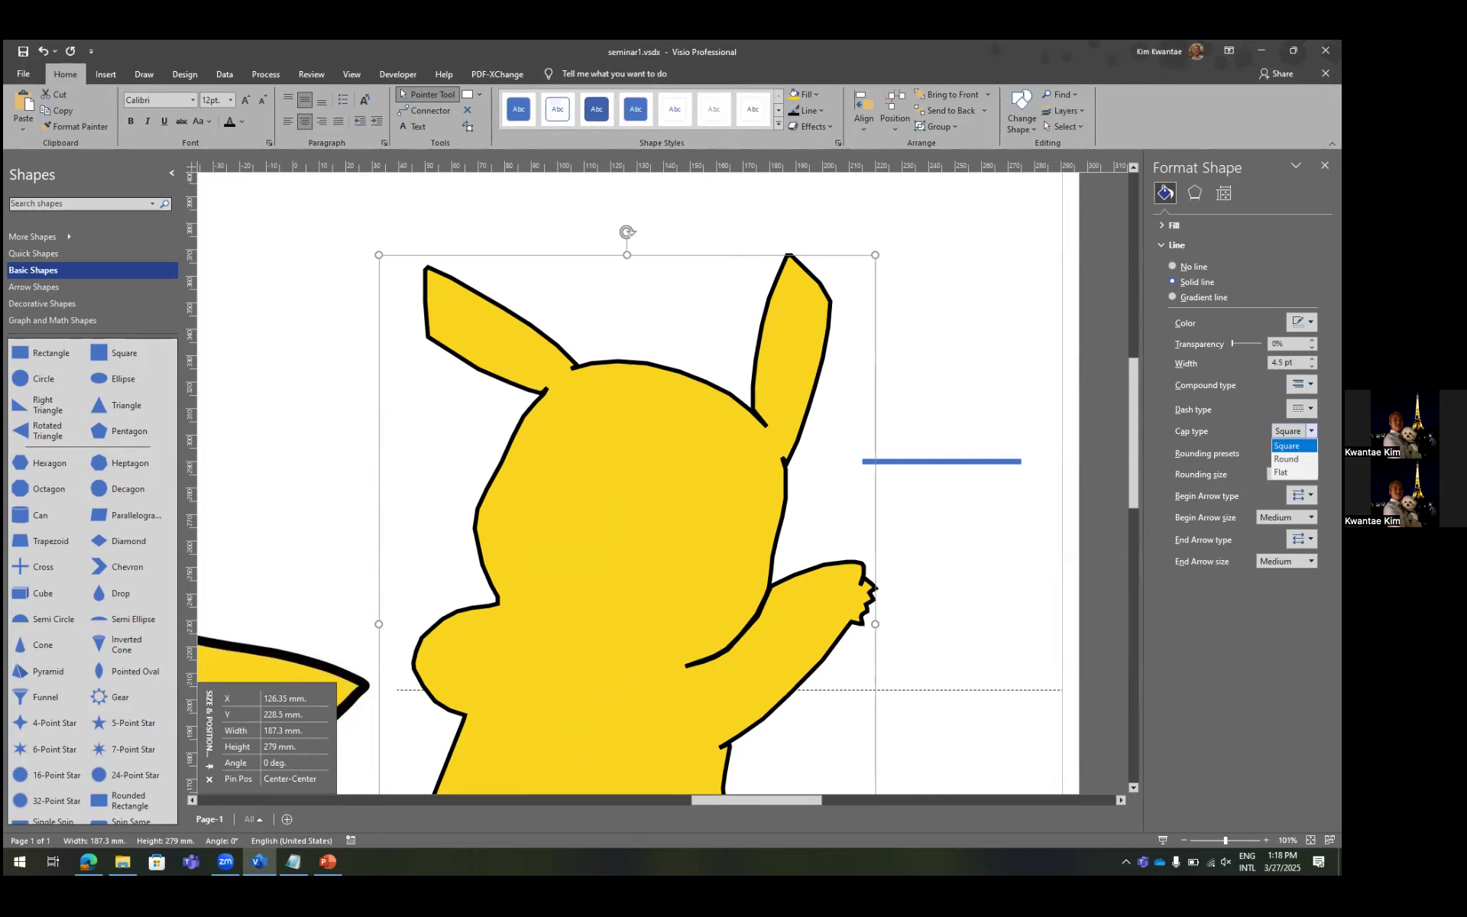
{"action": "left_click", "coordinate": [1286, 458]}
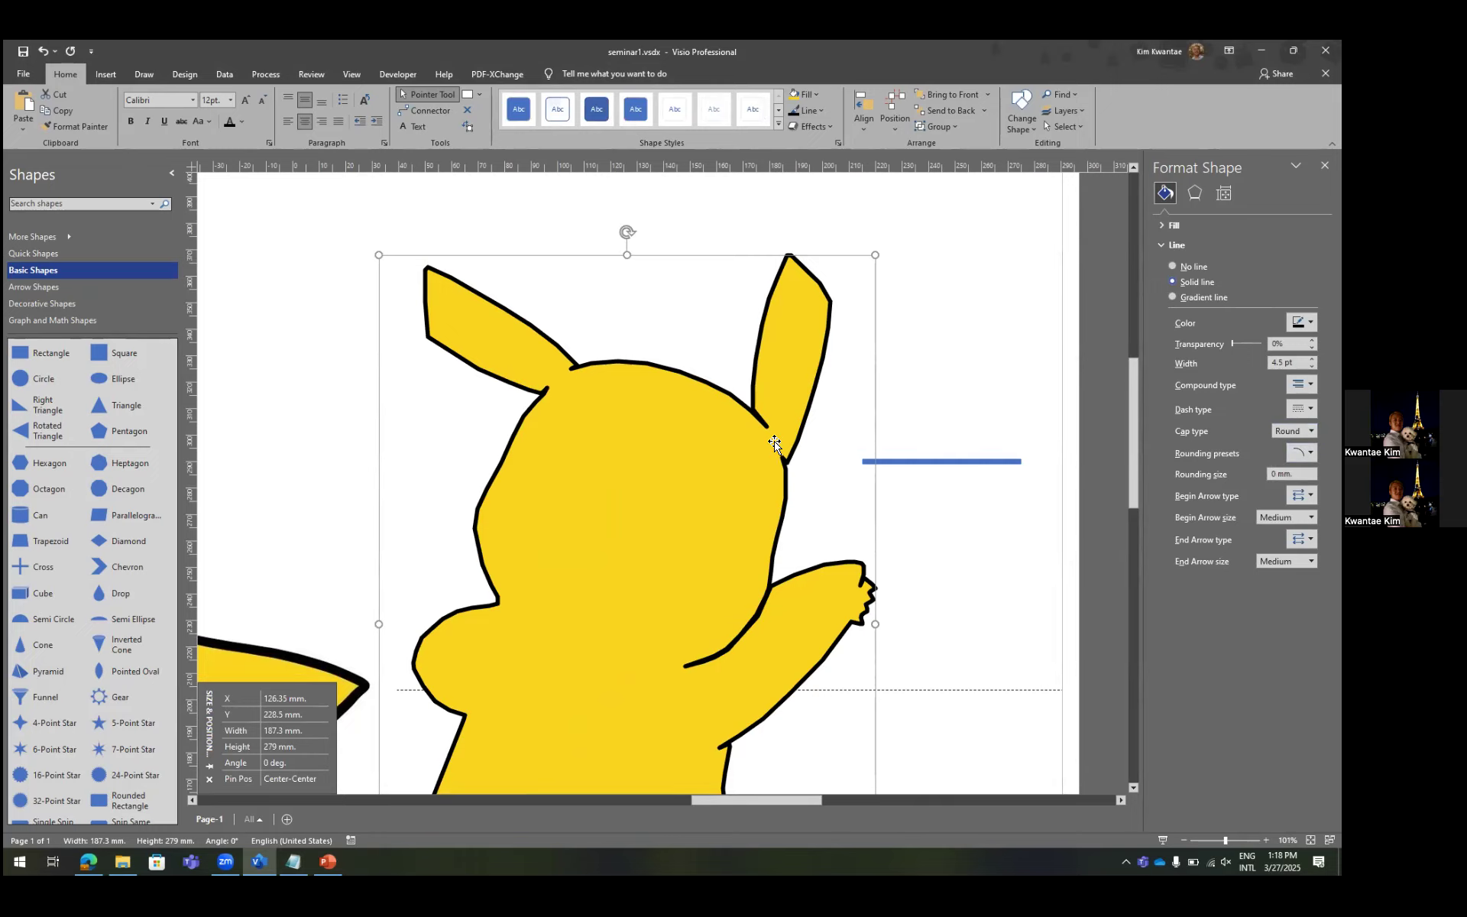
Change the yellow Pikachu outline's cap type to Square and circle the line ends where both ears meet the head.
{"action": "scroll", "coordinate": [773, 441], "scroll_direction": "up", "scroll_amount": 5}
{"action": "left_click", "coordinate": [1311, 431]}
{"action": "left_click", "coordinate": [1288, 445]}
{"action": "left_click", "coordinate": [1311, 431]}
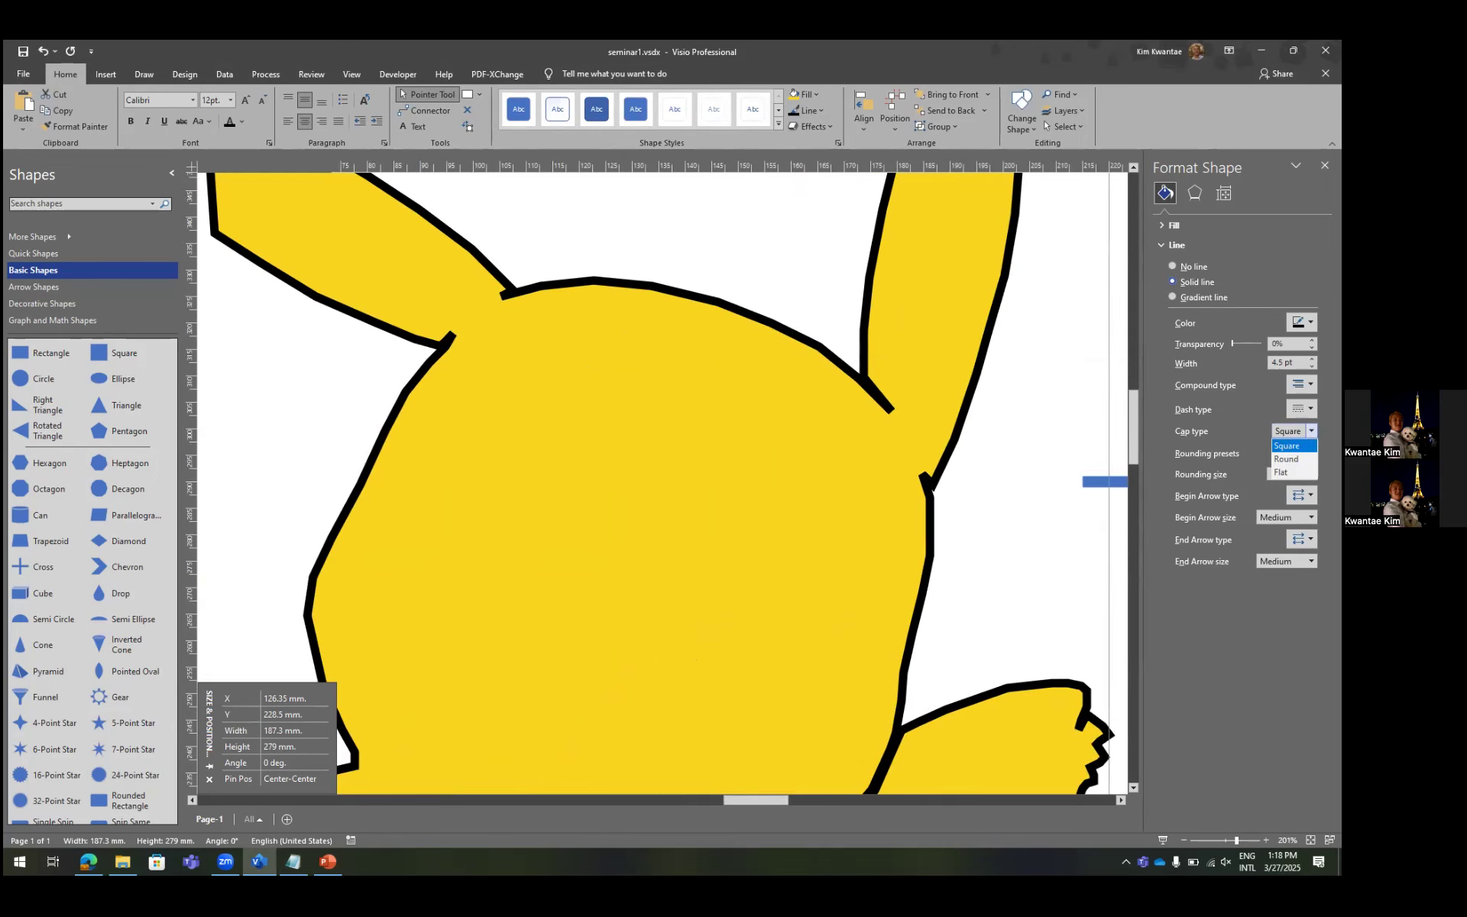
{"action": "left_click", "coordinate": [1172, 374]}
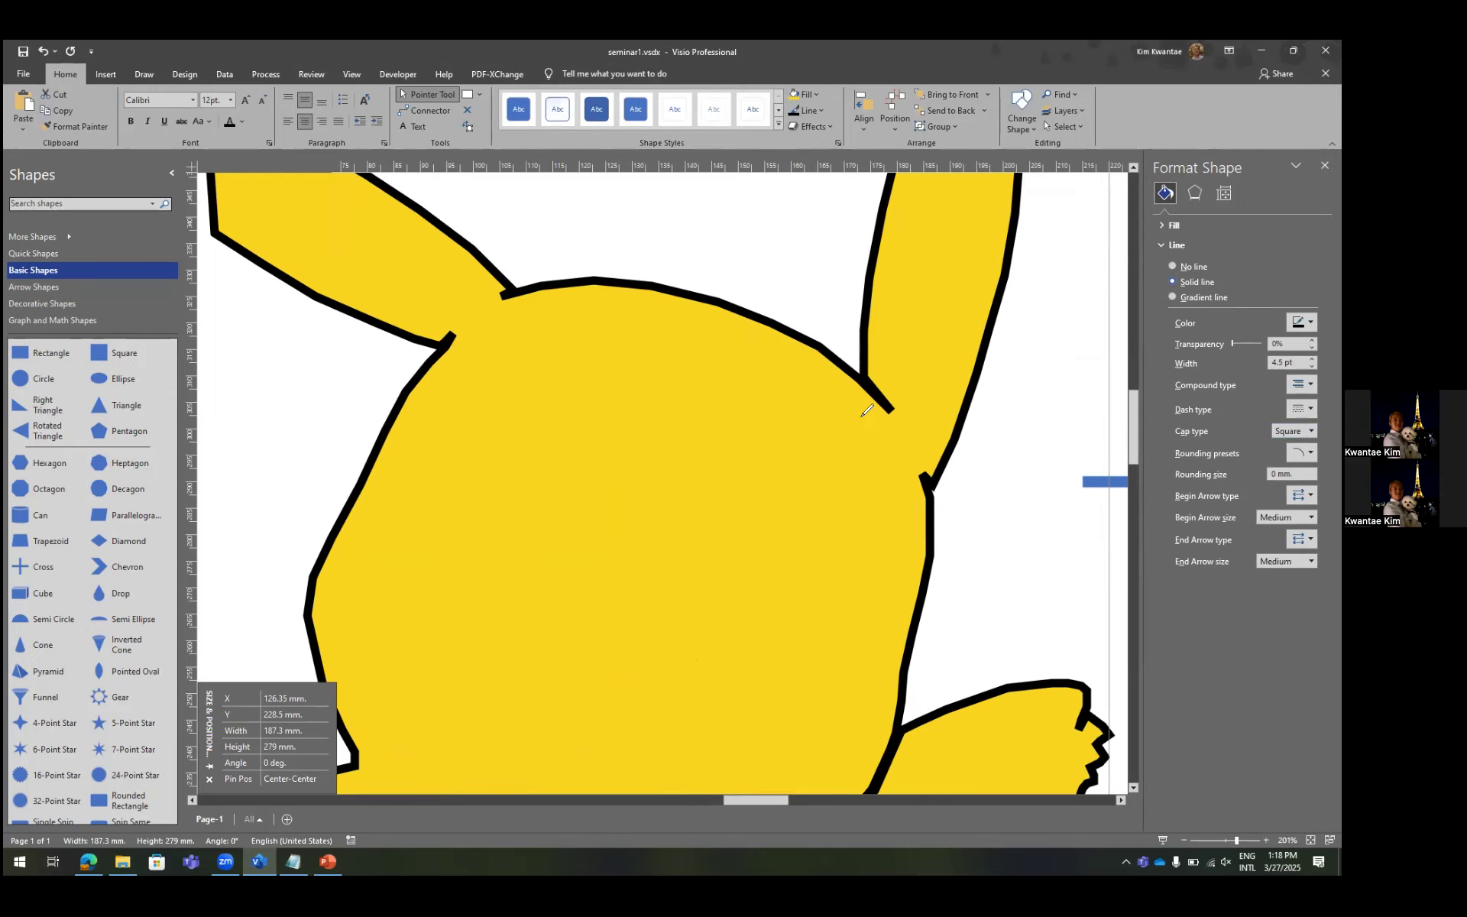
{"action": "left_click_drag", "start_coordinate": [867, 405], "coordinate": [892, 413]}
{"action": "mouse_move", "coordinate": [431, 336]}
{"action": "left_mouse_down"}
{"action": "mouse_move", "coordinate": [439, 325]}
{"action": "mouse_move", "coordinate": [469, 361]}
{"action": "left_mouse_up"}
{"action": "left_click_drag", "start_coordinate": [525, 283], "coordinate": [535, 305]}
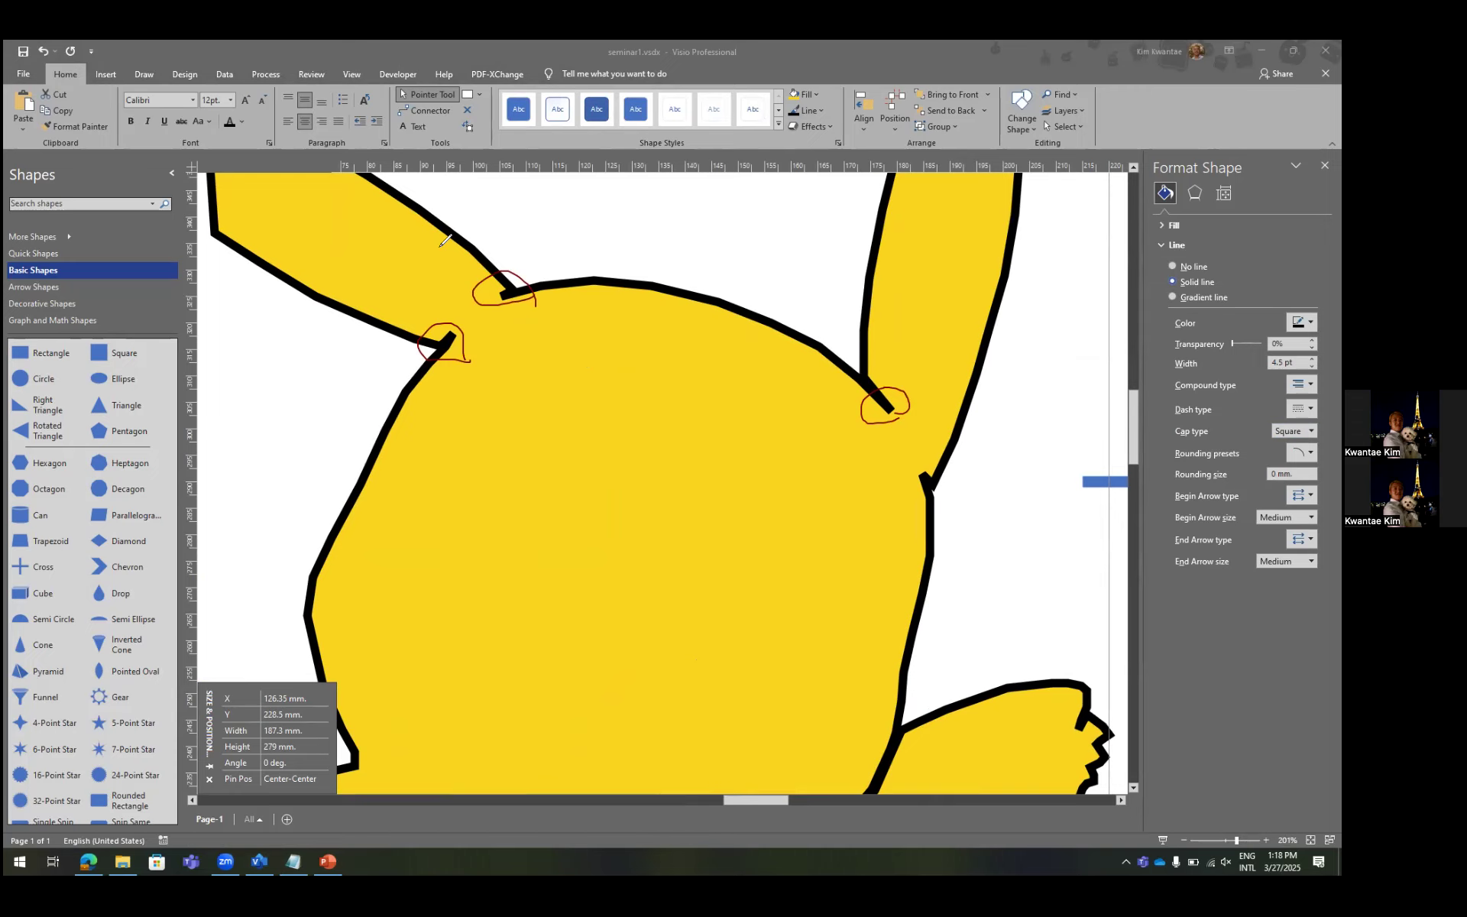
{"action": "key", "text": "Escape"}
Set the Pikachu outline's cap type back to Round and deselect the shape.
{"action": "left_click", "coordinate": [1294, 432]}
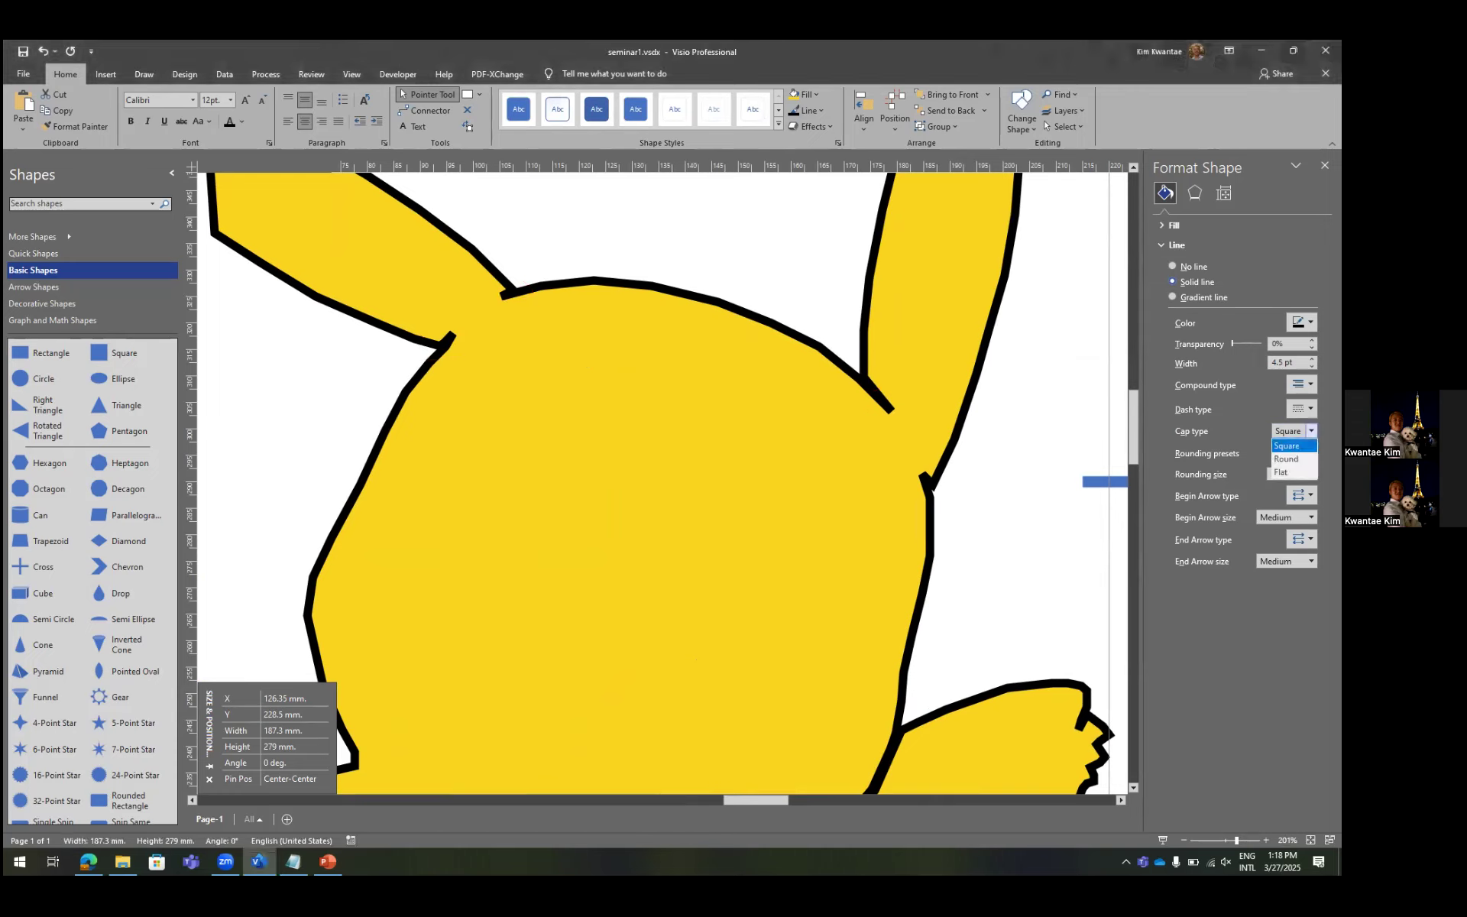
{"action": "left_click", "coordinate": [1286, 458]}
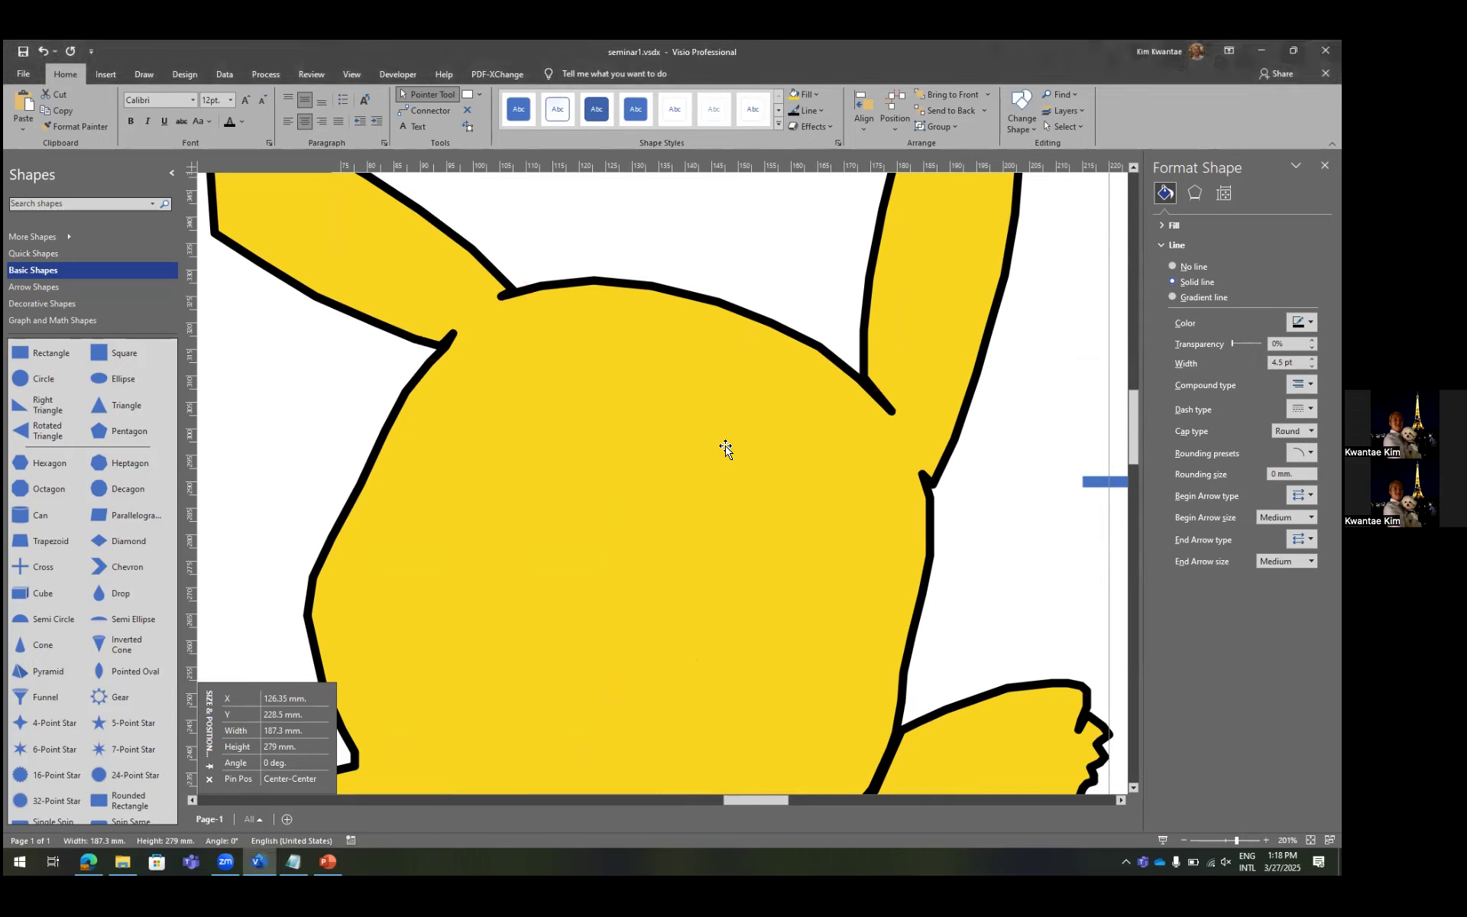
{"action": "scroll", "coordinate": [702, 403], "scroll_direction": "down", "scroll_amount": 3}
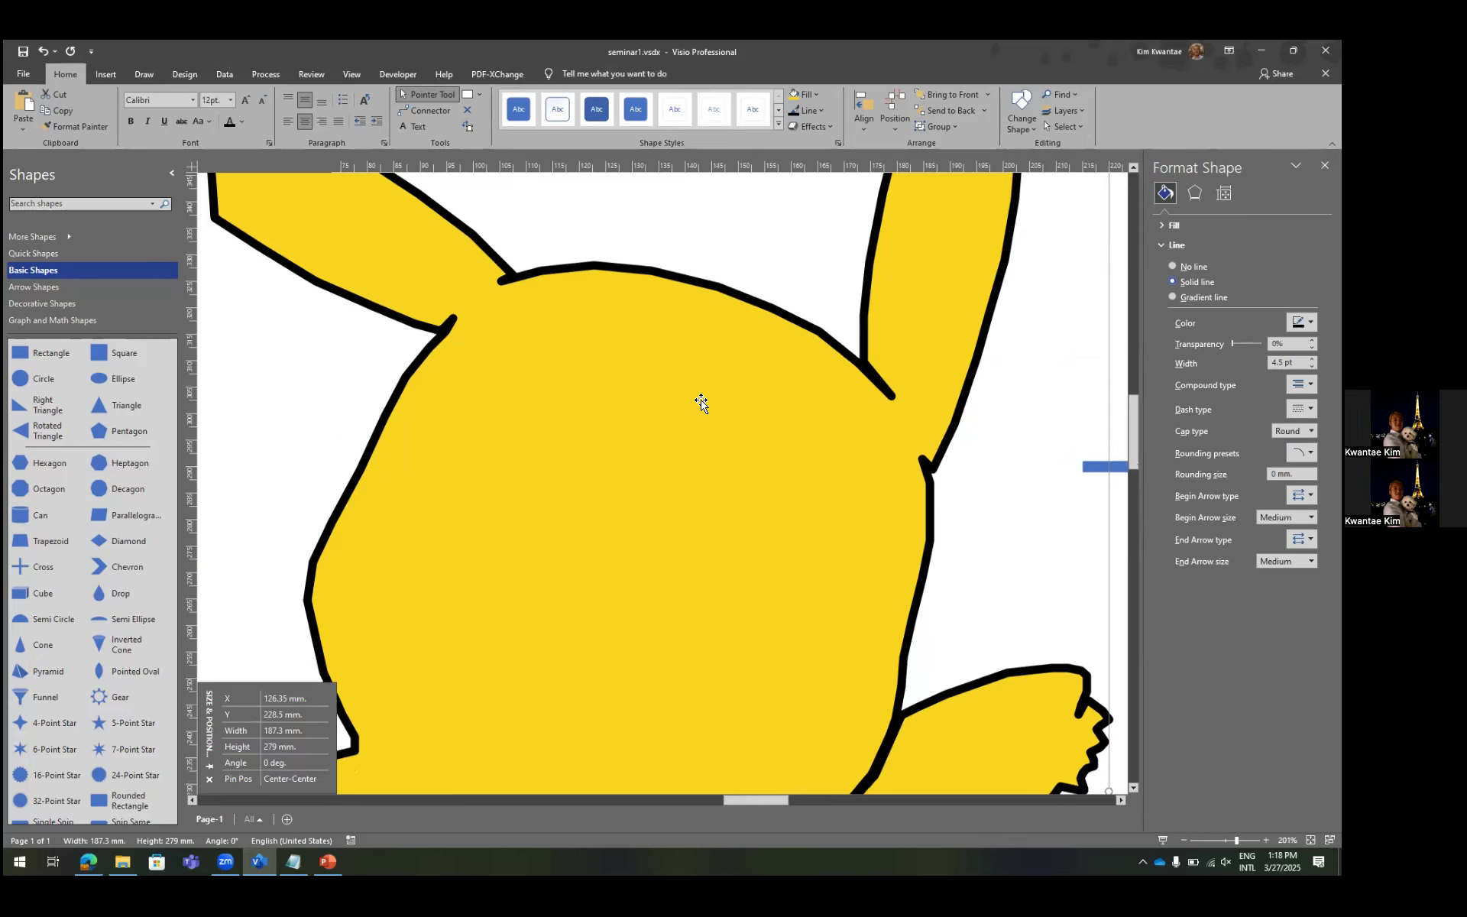
{"action": "scroll", "coordinate": [701, 404], "scroll_direction": "down", "scroll_amount": 8, "text": "ctrl"}
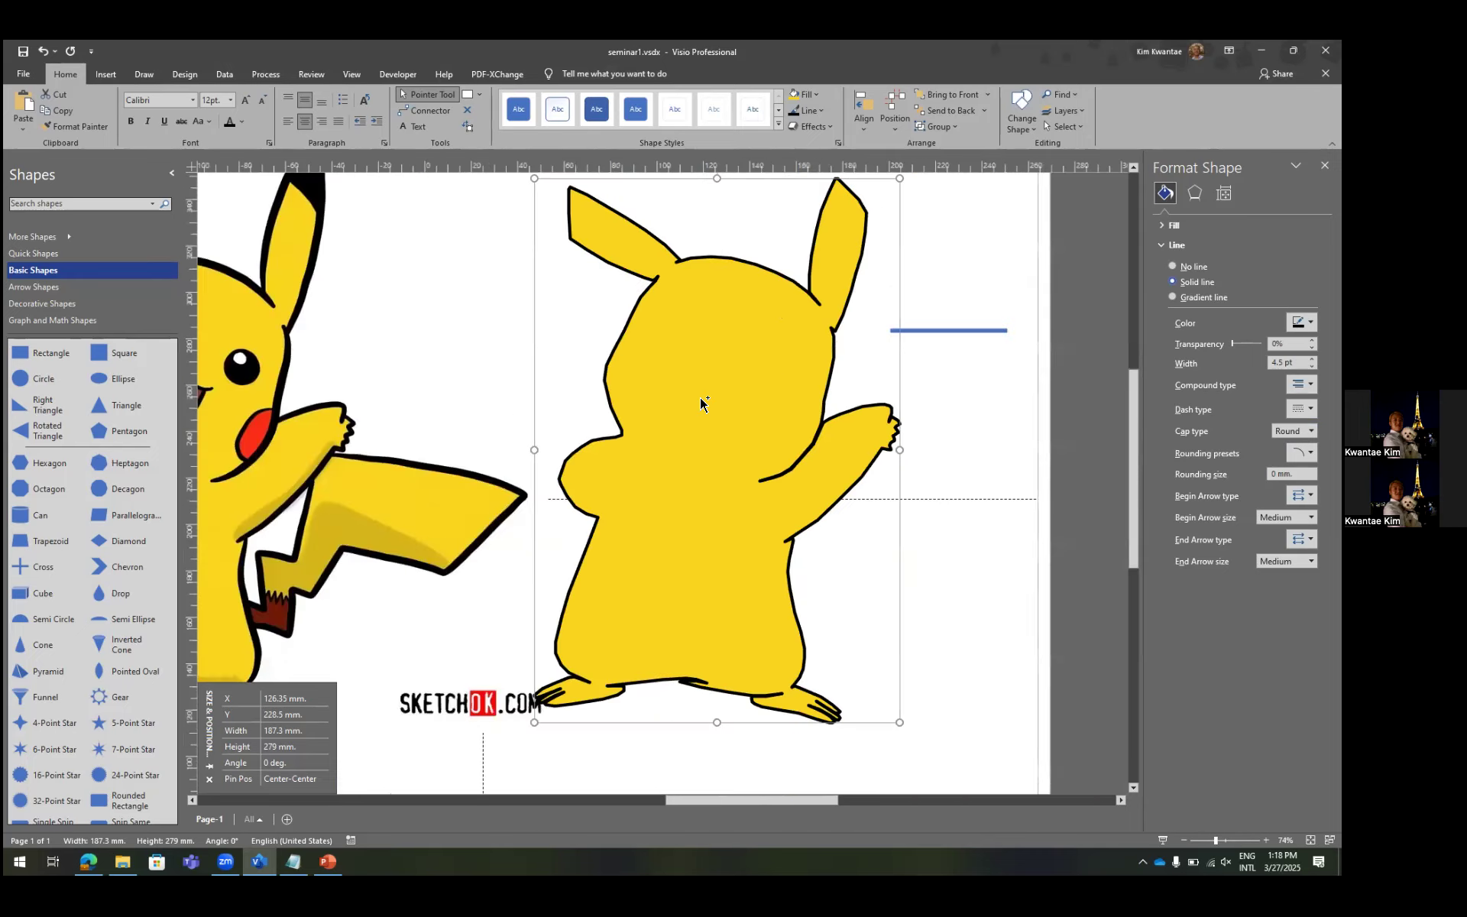
{"action": "left_click", "coordinate": [854, 433]}
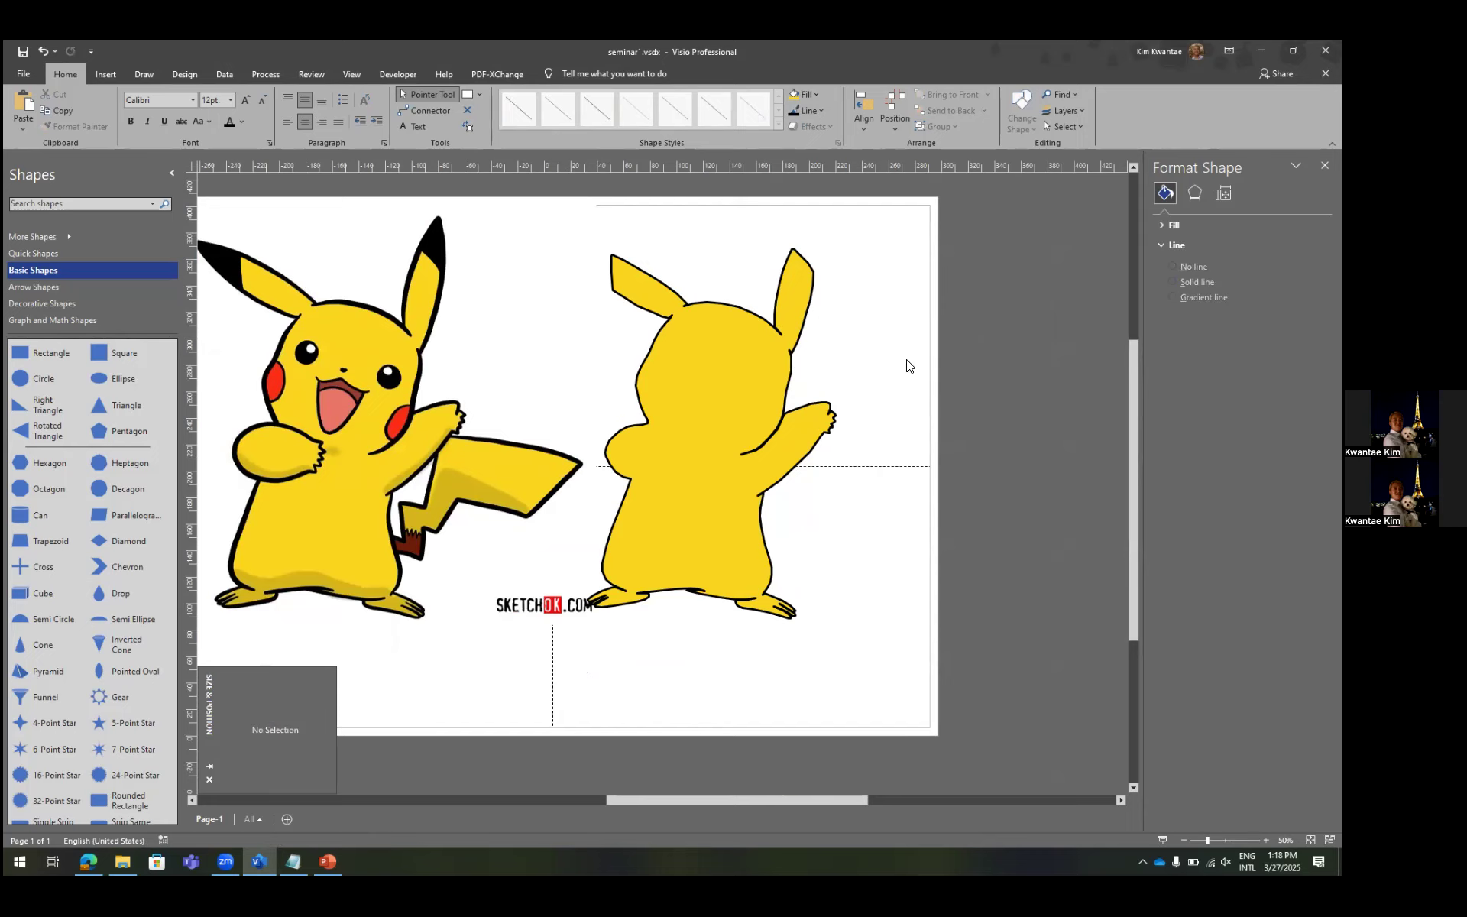
Try a dark blue fill and a light green theme fill on the traced Pikachu shape.
{"action": "left_click", "coordinate": [771, 401]}
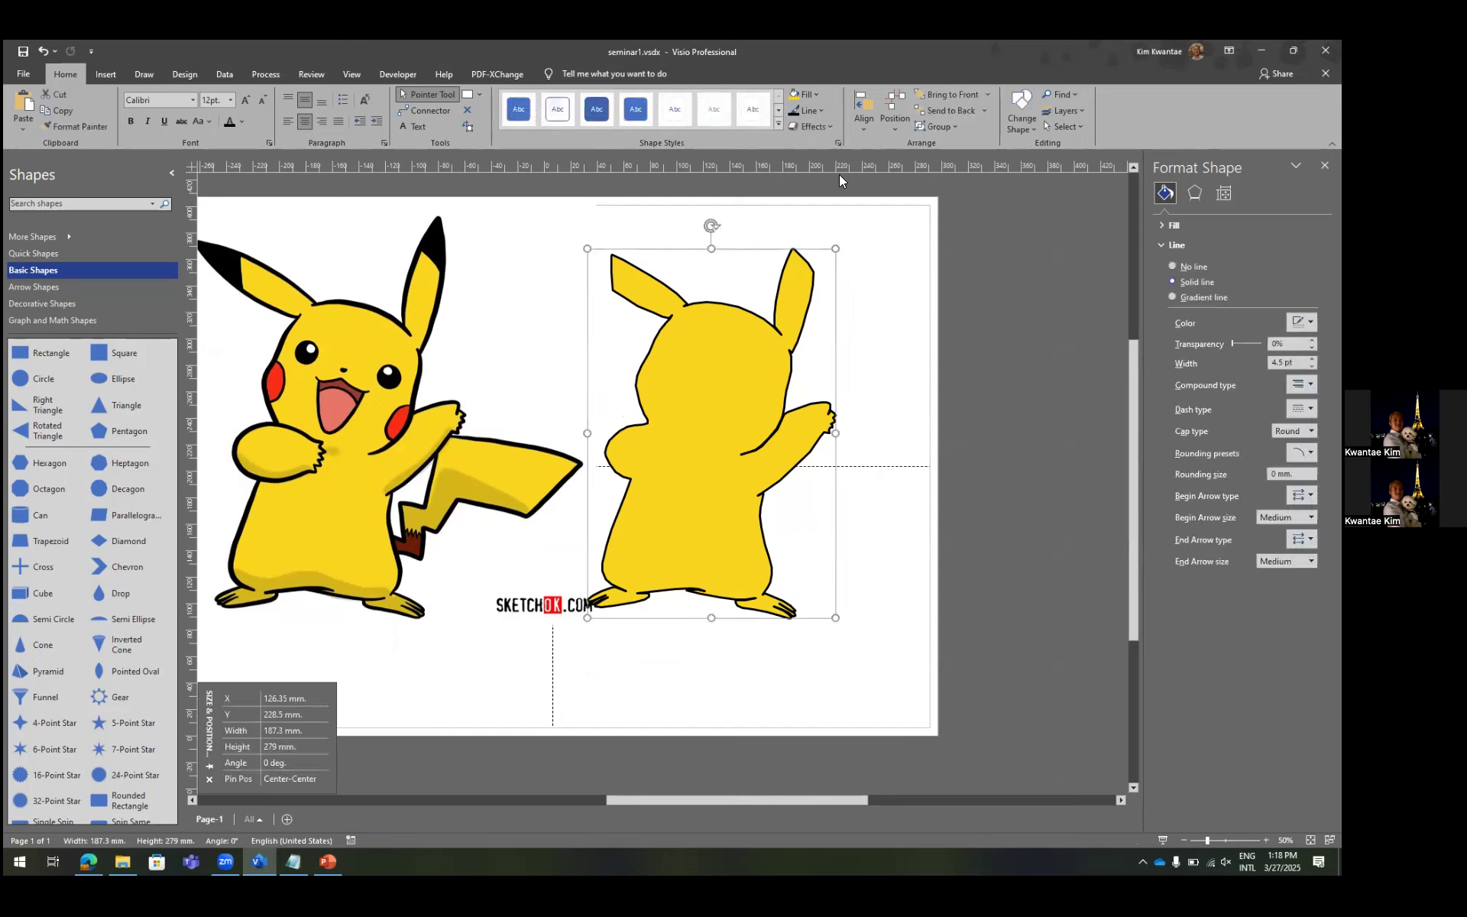
{"action": "left_click", "coordinate": [808, 96]}
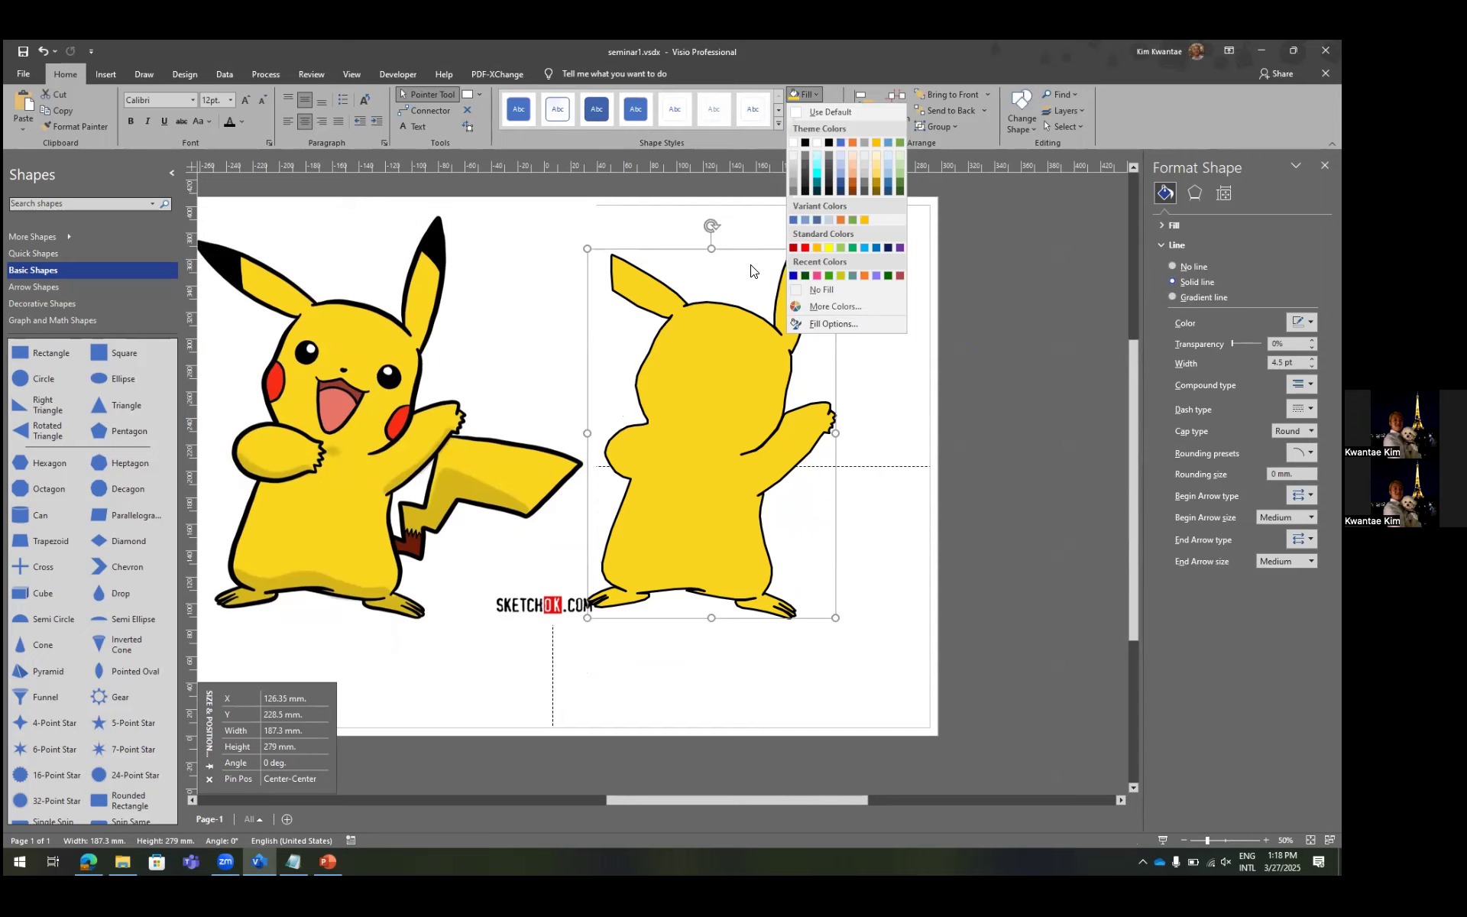
{"action": "left_click", "coordinate": [795, 280]}
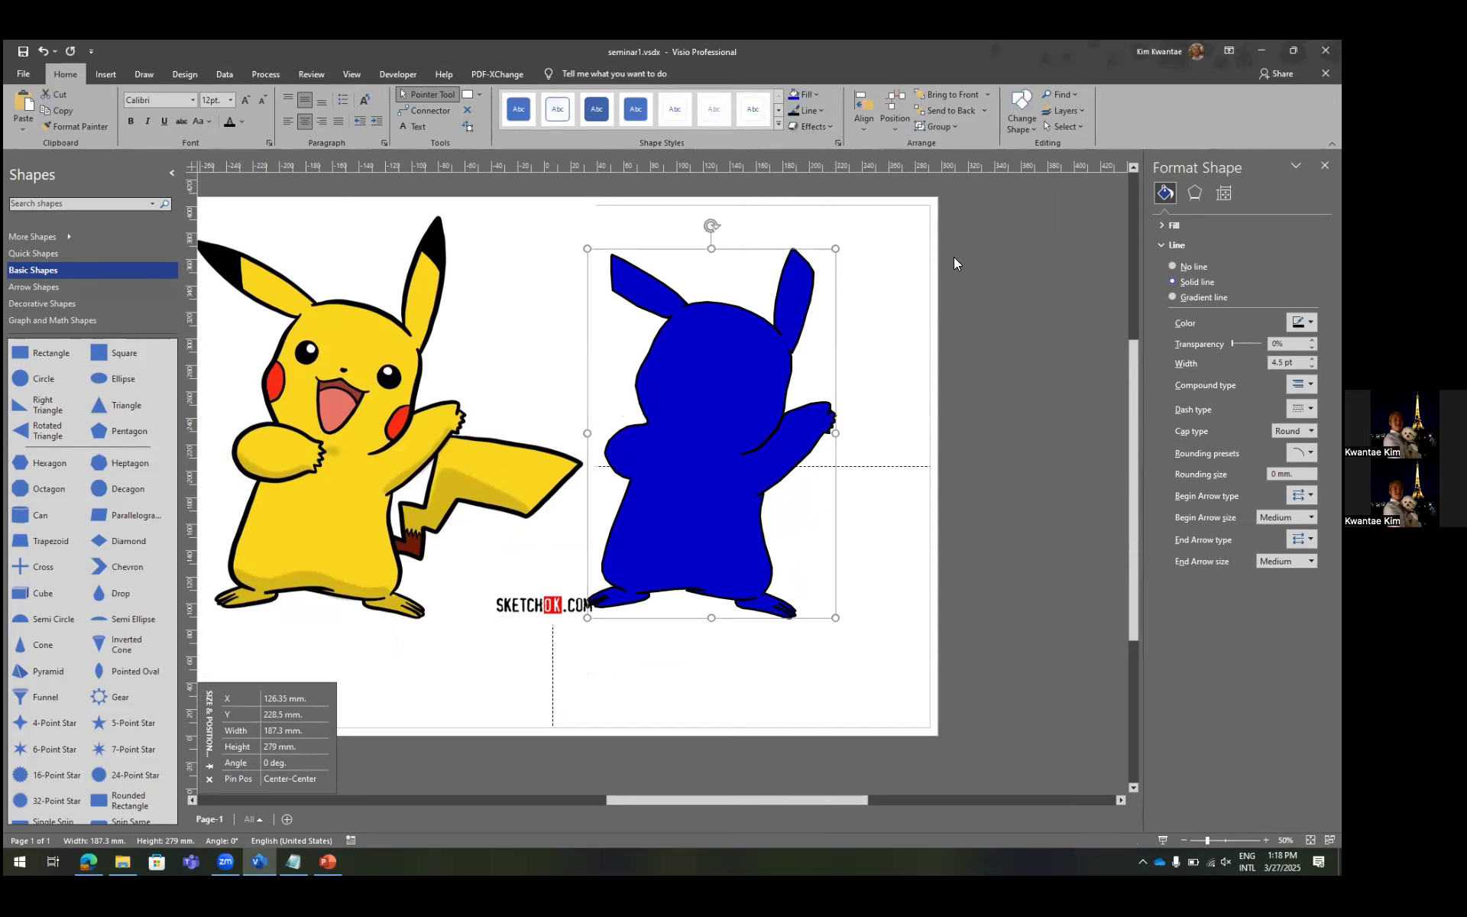
{"action": "scroll", "coordinate": [954, 258], "scroll_direction": "left", "scroll_amount": 2}
{"action": "scroll", "coordinate": [950, 262], "scroll_direction": "up", "scroll_amount": 1}
{"action": "left_click", "coordinate": [806, 94]}
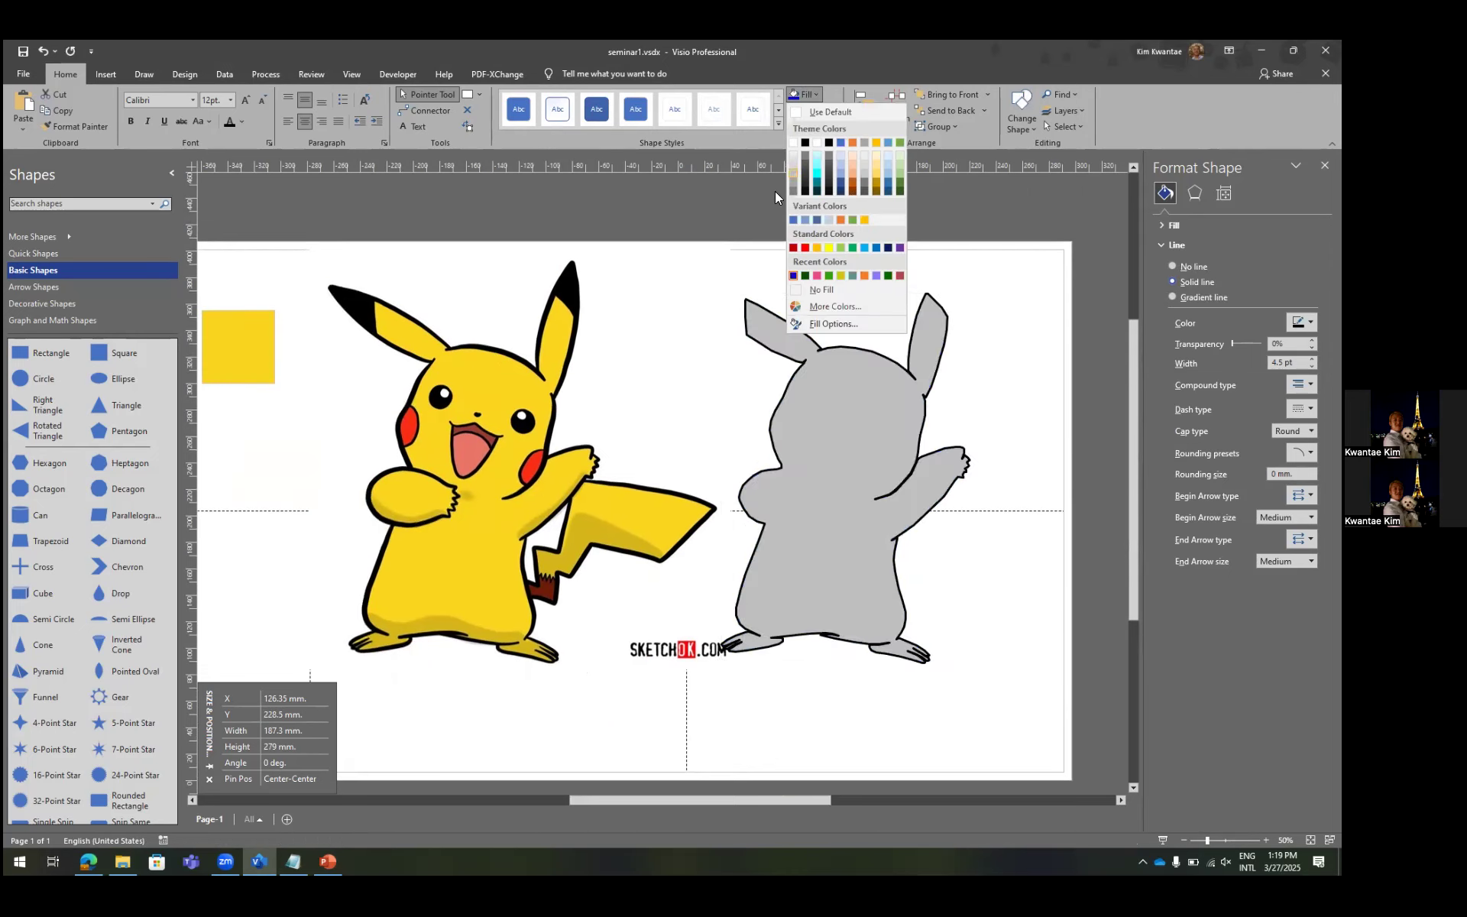
{"action": "left_click", "coordinate": [895, 154]}
Fill the traced Pikachu shape with the darkest green theme color and deselect it.
{"action": "left_click", "coordinate": [814, 96]}
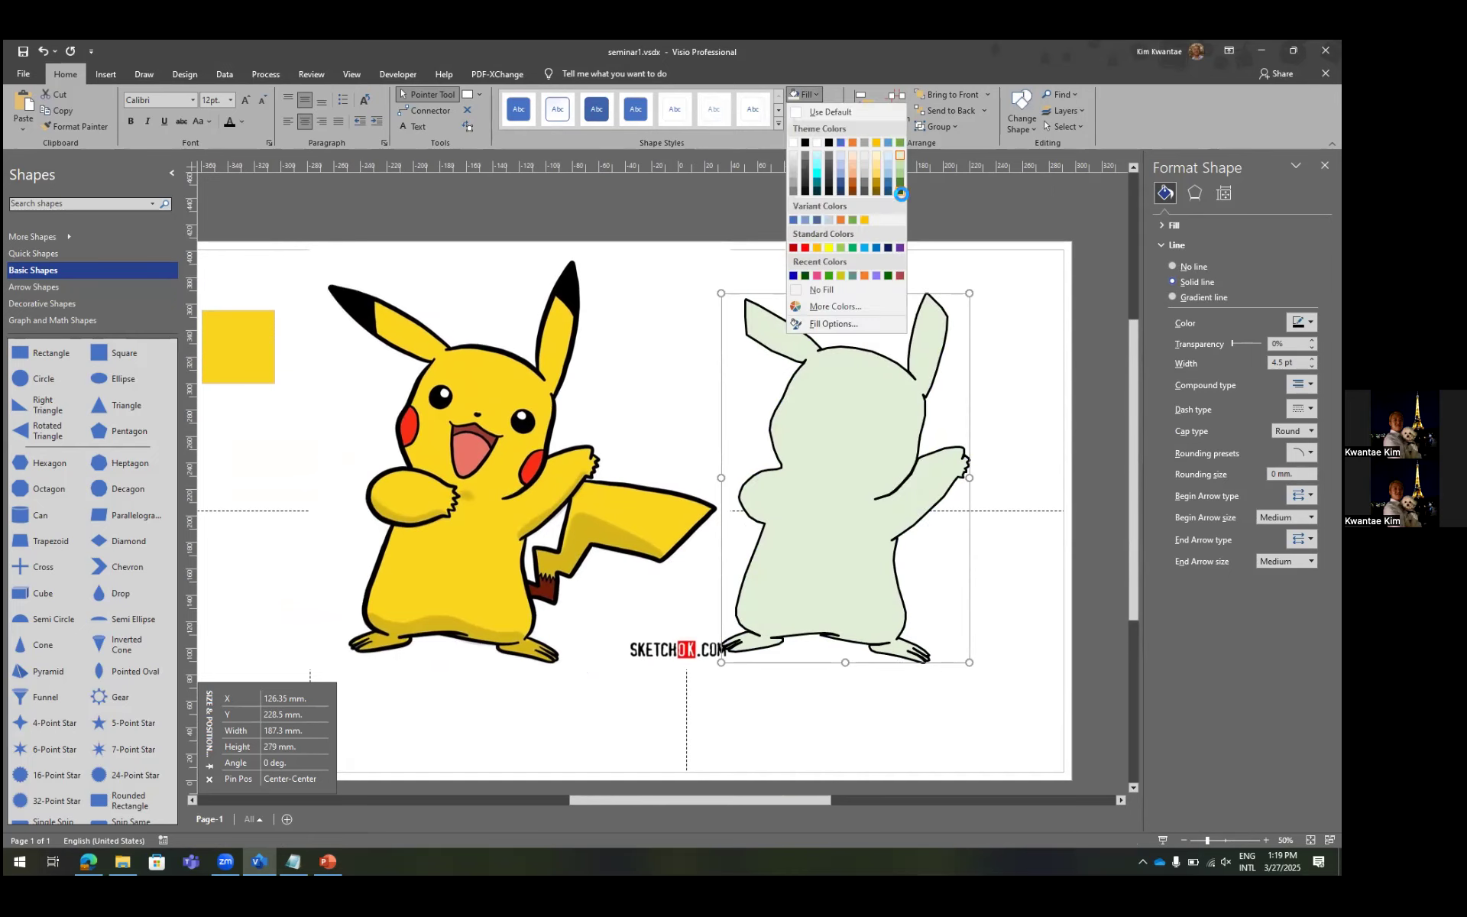
{"action": "left_click", "coordinate": [899, 193]}
{"action": "left_click", "coordinate": [932, 255]}
{"action": "scroll", "coordinate": [932, 255], "scroll_direction": "right", "scroll_amount": 3}
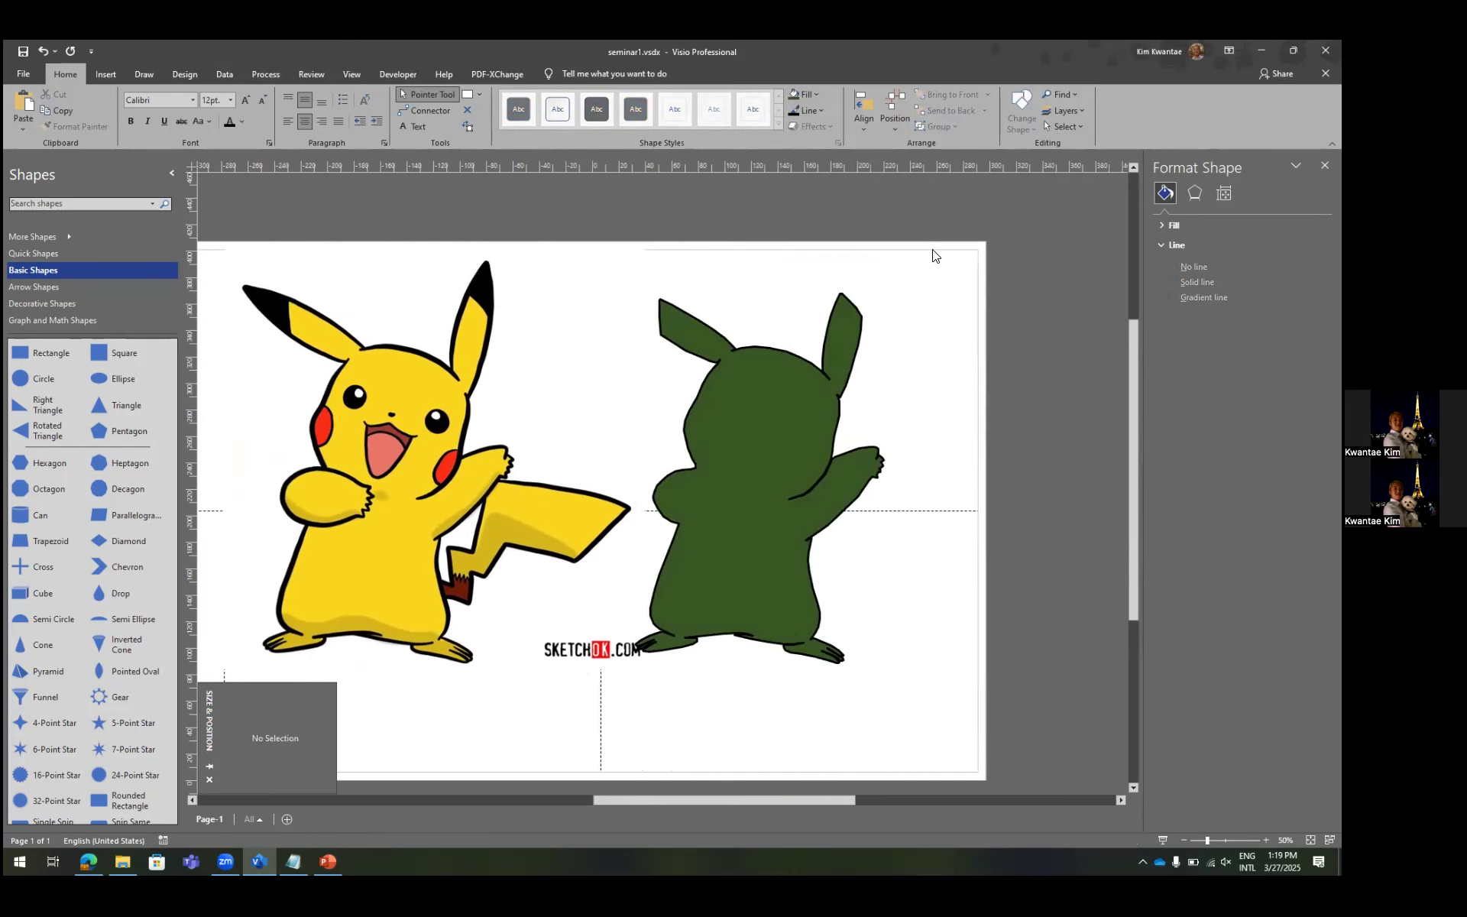
Make two copies of the green Pikachu shape in a row to its right.
{"action": "left_click", "coordinate": [859, 318]}
{"action": "scroll", "coordinate": [807, 321], "scroll_direction": "right", "scroll_amount": 10}
{"action": "left_click_drag", "start_coordinate": [450, 419], "coordinate": [890, 430]}
{"action": "left_click_drag", "start_coordinate": [534, 435], "coordinate": [722, 430]}
{"action": "left_click", "coordinate": [615, 288]}
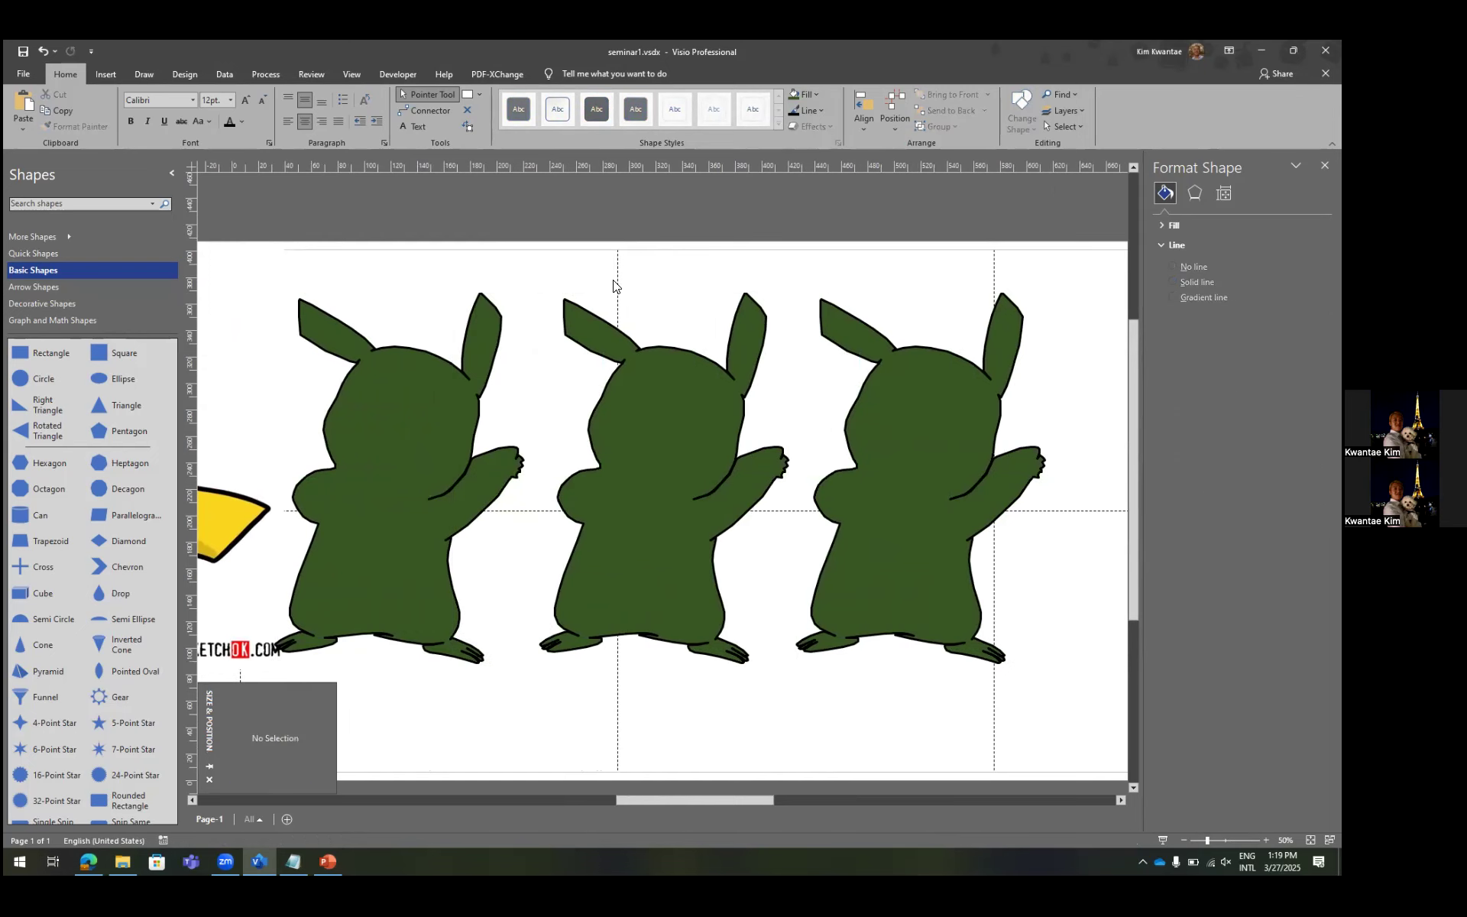
Switch to Notepad, add the entry "Ctrl + Drag" with "Making a copy (copy & paste)" at the end, and save the notes.
{"action": "left_click", "coordinate": [294, 859]}
{"action": "key", "text": "Return"}
{"action": "key", "text": "Return"}
{"action": "type", "text": "Ctrl + Drag"}
{"action": "key", "text": "Tab"}
{"action": "type", "text": "Makin"}
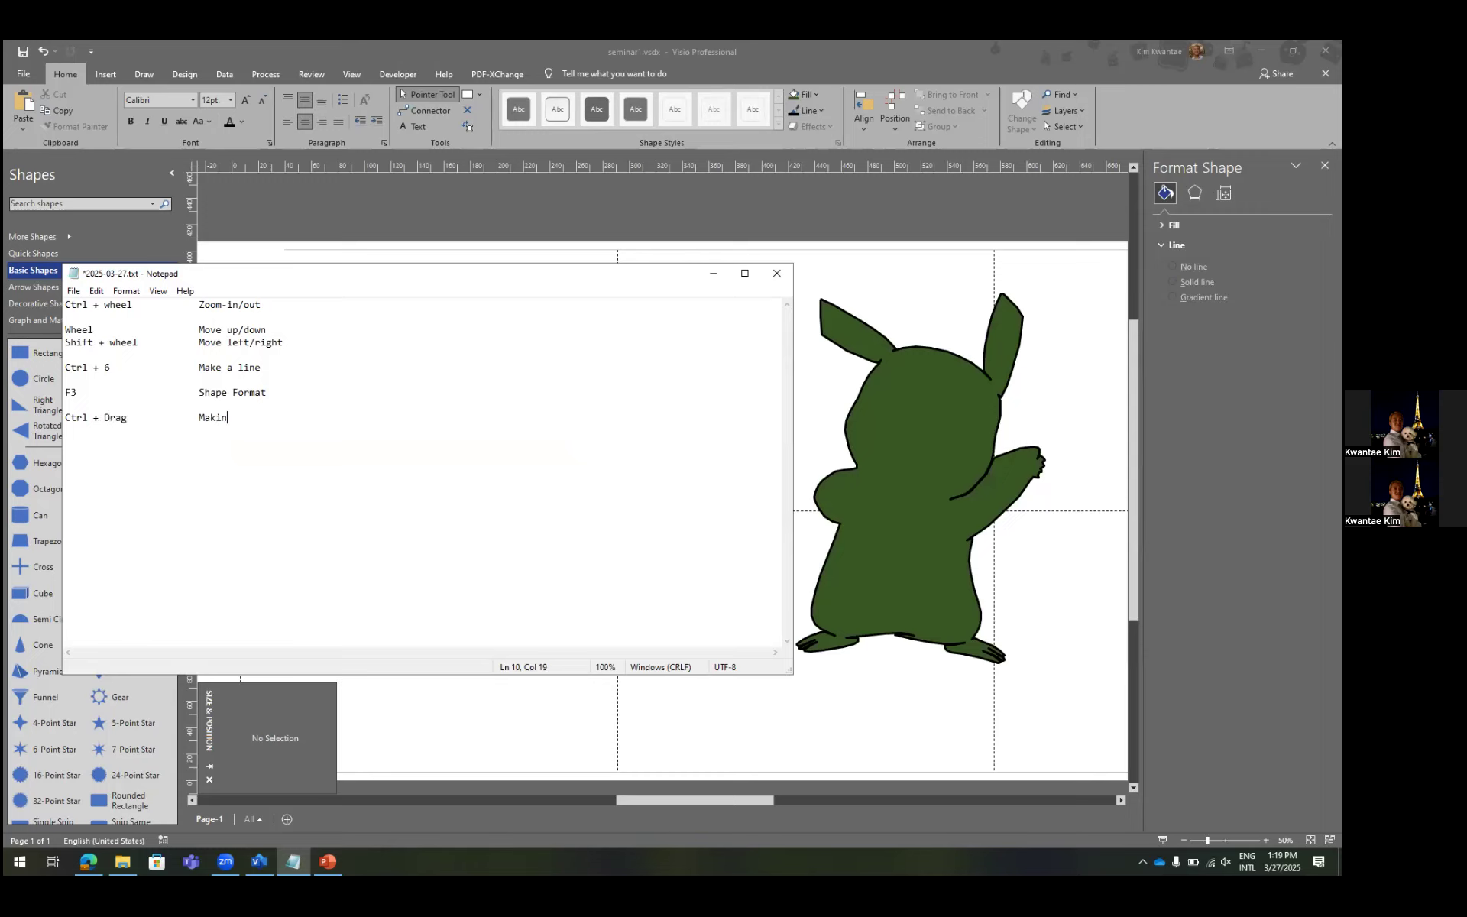
{"action": "type", "text": "g a copy (coyp"}
{"action": "key", "text": "BackSpace"}
{"action": "key", "text": "BackSpace"}
{"action": "type", "text": "py & paste)"}
{"action": "key", "text": "ctrl+s"}
Return to Visio and delete both copies of the green Pikachu, keeping the original.
{"action": "left_click", "coordinate": [795, 181]}
{"action": "left_click", "coordinate": [443, 415]}
{"action": "left_click", "coordinate": [882, 395]}
{"action": "left_click", "coordinate": [717, 422], "text": "shift"}
{"action": "key", "text": "Delete"}
Place two copies of the green Pikachu to its right, both slightly higher than the original.
{"action": "left_click", "coordinate": [405, 413]}
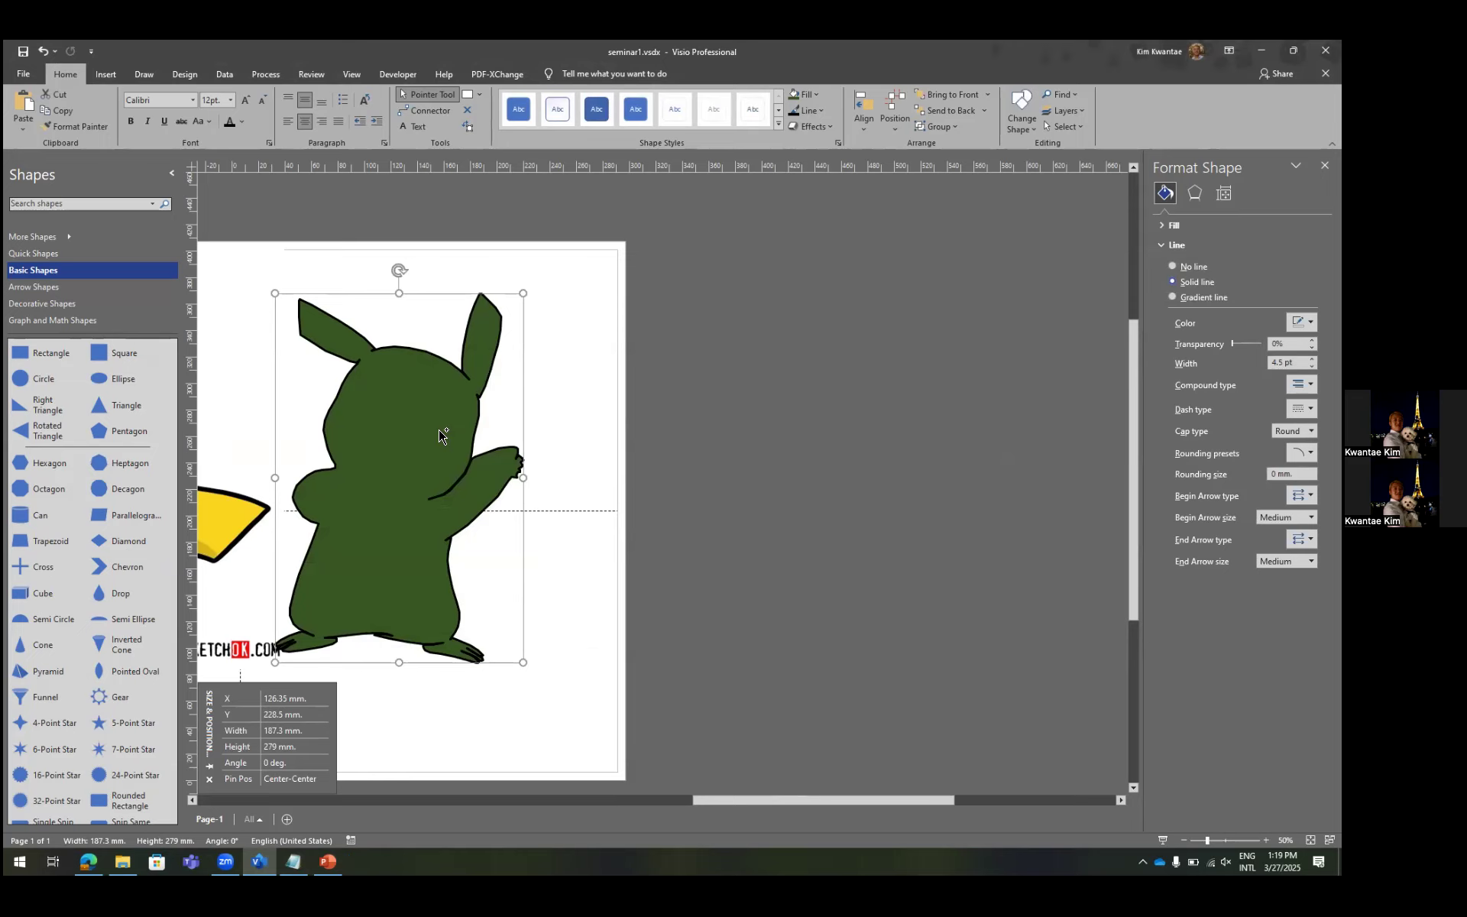
{"action": "left_click_drag", "start_coordinate": [439, 430], "coordinate": [672, 387]}
{"action": "left_click_drag", "start_coordinate": [617, 444], "coordinate": [997, 416]}
Scatter several more overlapping copies of the Pikachu shape over the page, and undo these extra copies.
{"action": "left_click_drag", "start_coordinate": [930, 461], "coordinate": [1022, 352]}
{"action": "left_click_drag", "start_coordinate": [994, 360], "coordinate": [694, 335]}
{"action": "left_click_drag", "start_coordinate": [737, 325], "coordinate": [448, 445]}
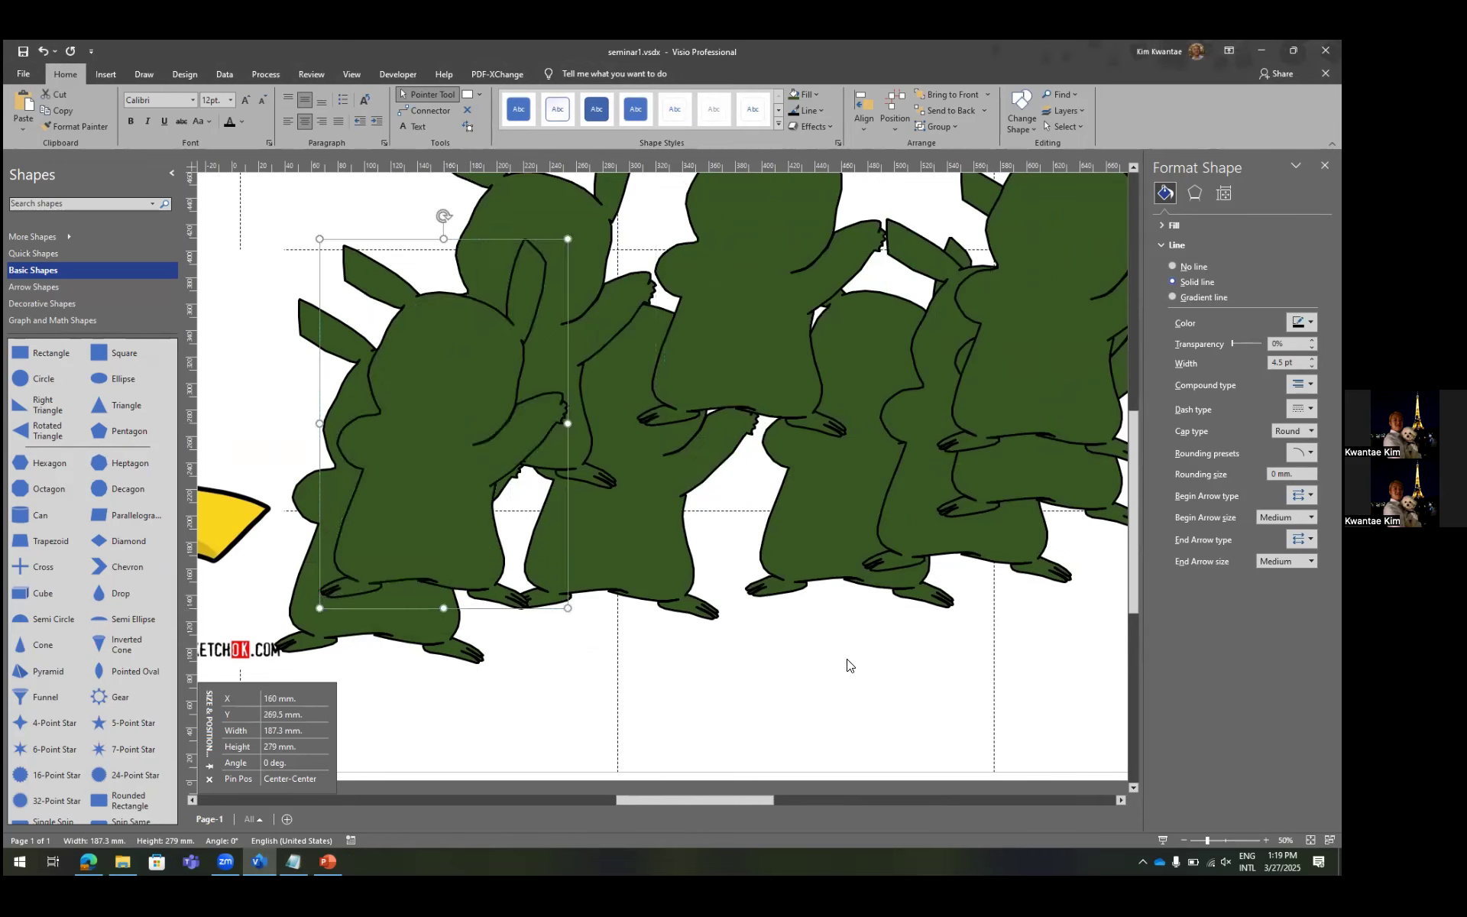
{"action": "key", "text": "ctrl+z"}
{"action": "key", "text": "ctrl+z"}
{"action": "key", "text": "ctrl+z"}
{"action": "key", "text": "ctrl+z"}
{"action": "key", "text": "ctrl+z"}
{"action": "key", "text": "ctrl+z"}
{"action": "key", "text": "ctrl+z"}
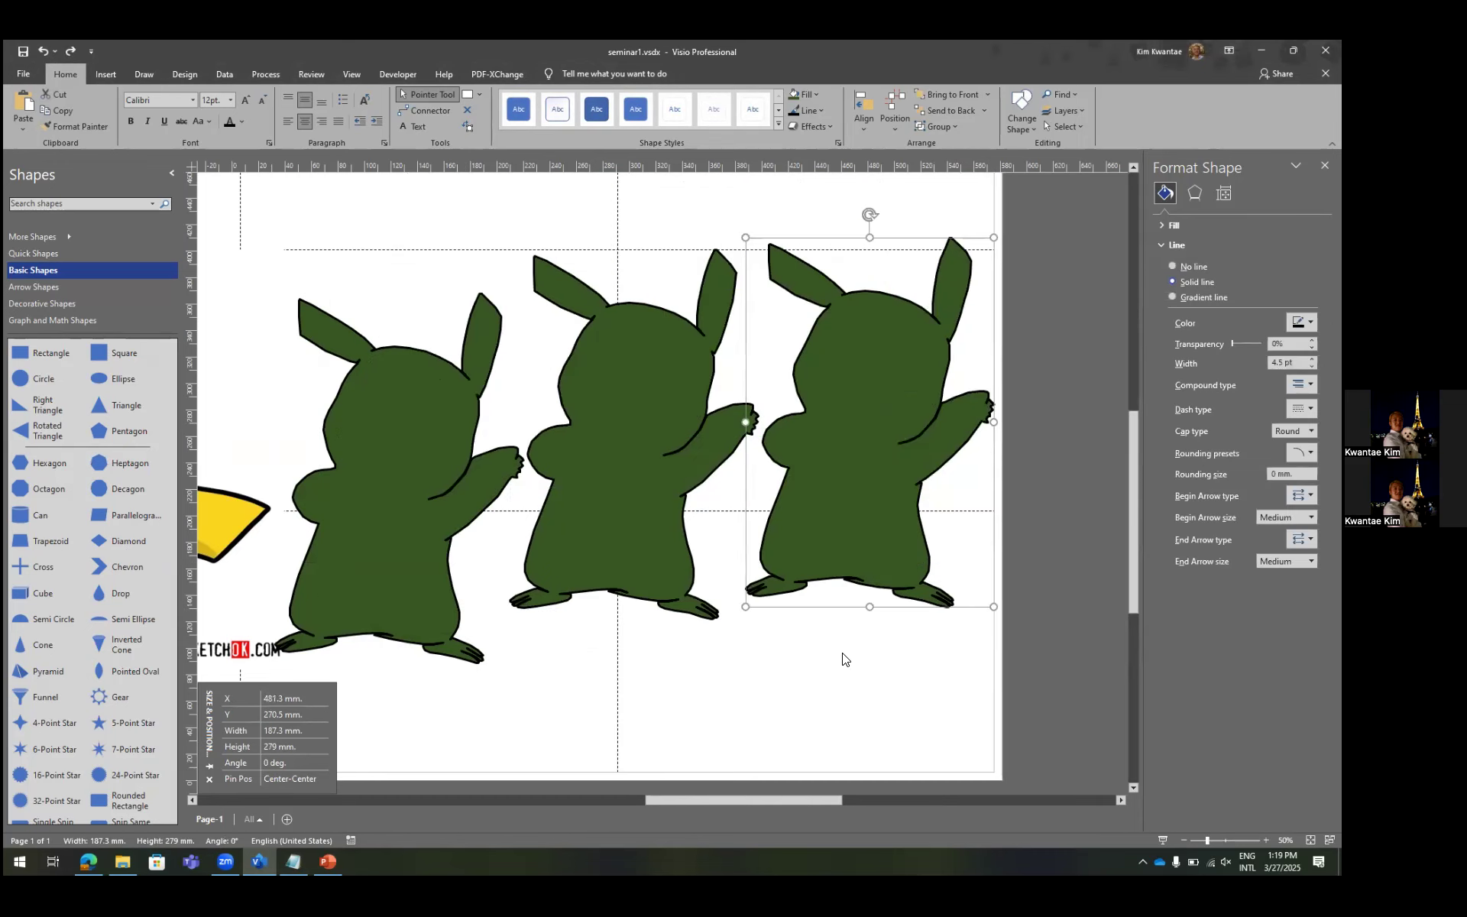
Move the two Pikachu copies farther right so the three shapes stand apart, with both copies level with each other.
{"action": "left_click_drag", "start_coordinate": [812, 457], "coordinate": [862, 458]}
{"action": "left_click_drag", "start_coordinate": [599, 481], "coordinate": [618, 483]}
{"action": "left_click", "coordinate": [639, 620]}
In Notepad, add the entry "F8" with "Align" below the "F3" line, save the notes, and return to Visio.
{"action": "left_click", "coordinate": [293, 861]}
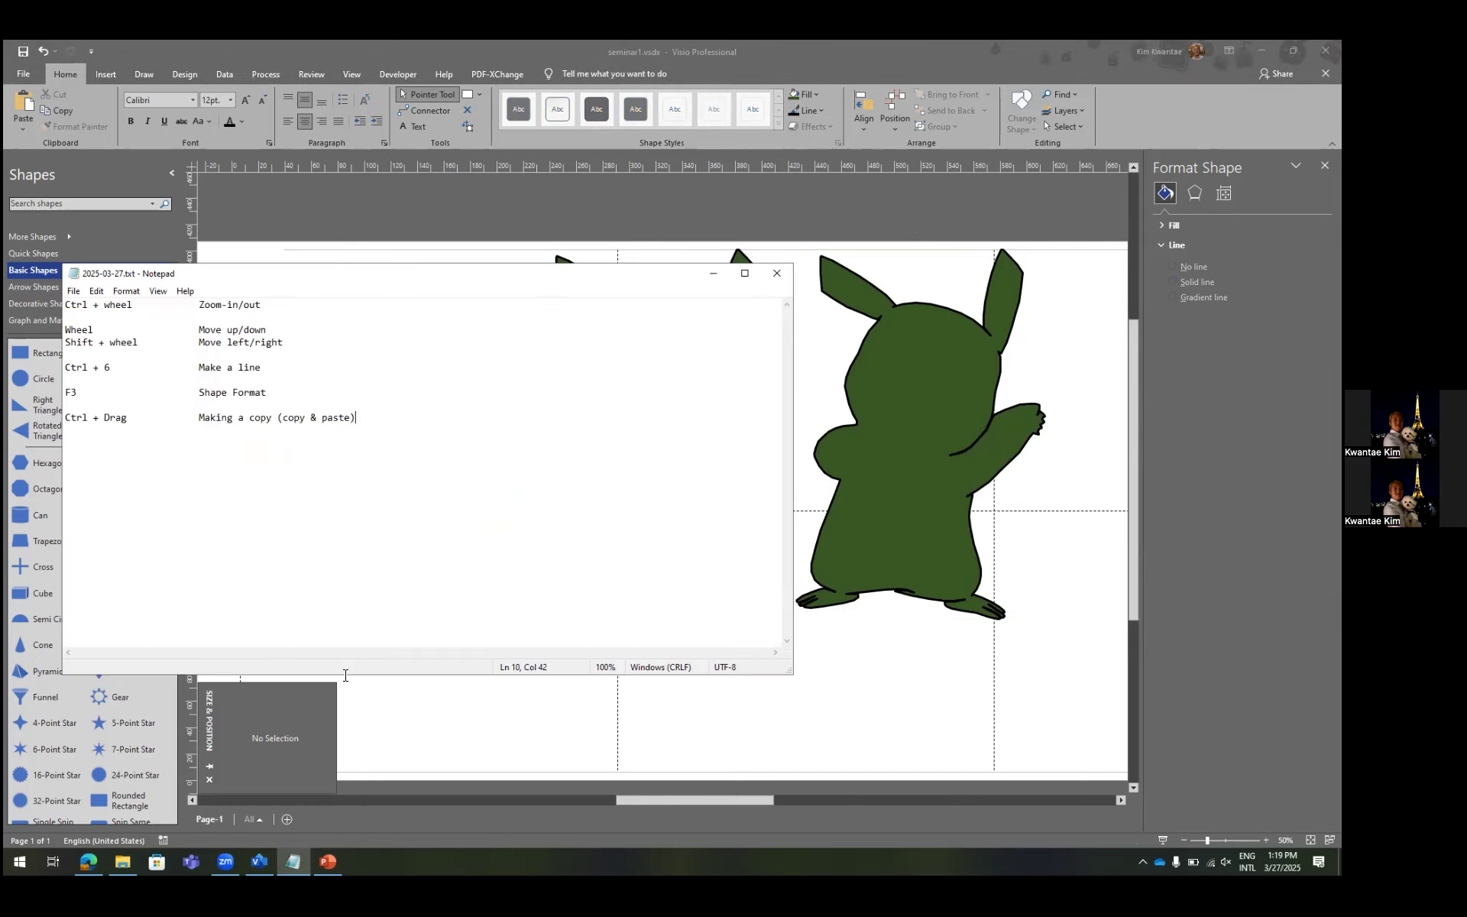
{"action": "key", "text": "Return"}
{"action": "key", "text": "Return"}
{"action": "type", "text": "F8"}
{"action": "key", "text": "shift+Left"}
{"action": "key", "text": "shift+Left"}
{"action": "key", "text": "ctrl+x"}
{"action": "key", "text": "Up"}
{"action": "key", "text": "Up"}
{"action": "key", "text": "Up"}
{"action": "key", "text": "Return"}
{"action": "key", "text": "Up"}
{"action": "key", "text": "ctrl+v"}
{"action": "type", "text": "Align"}
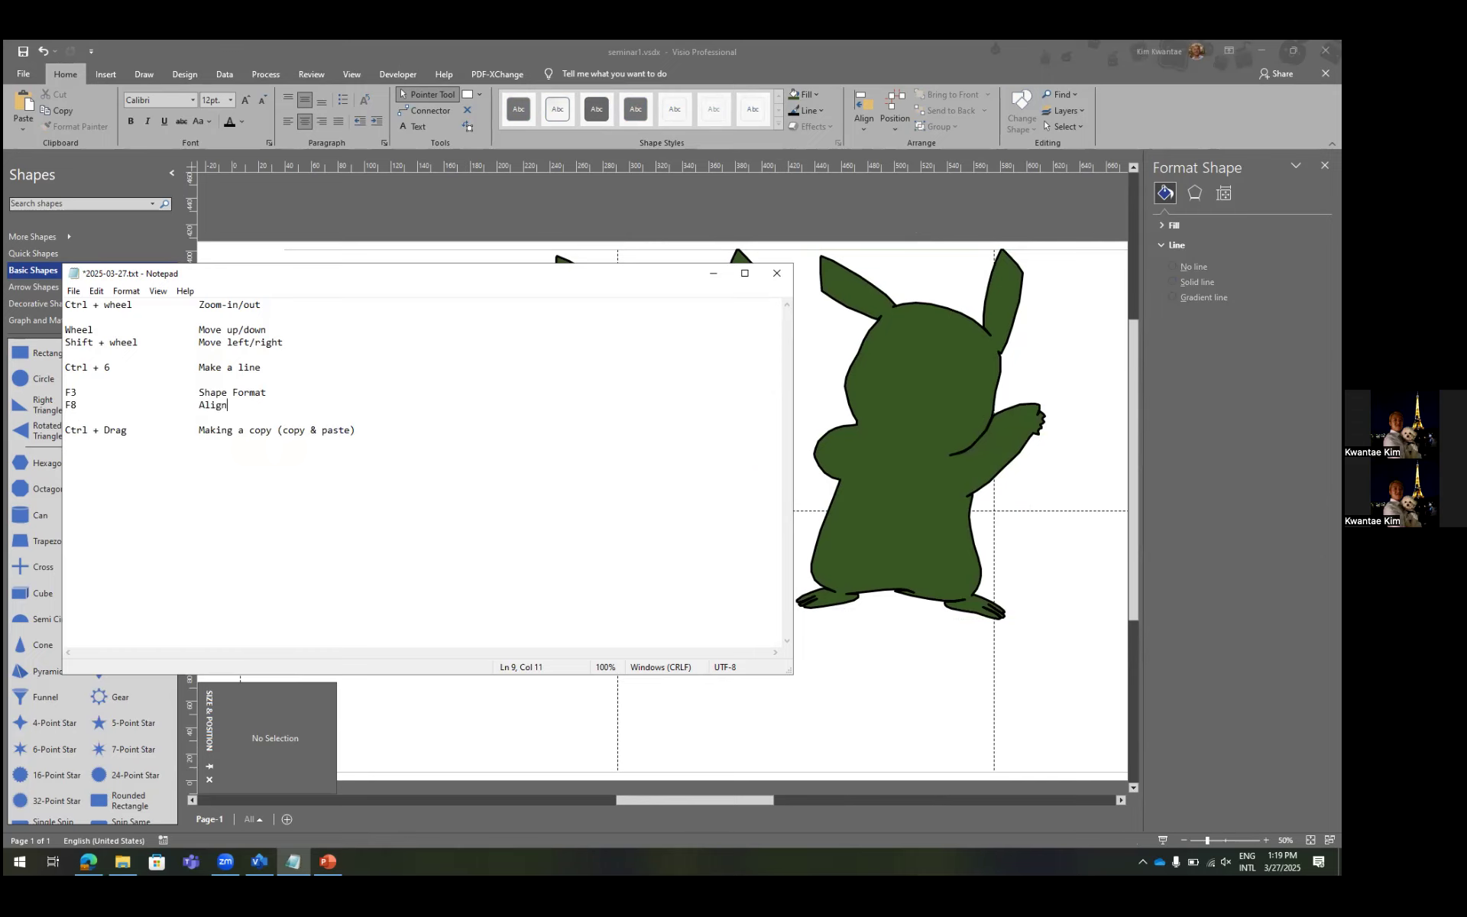
{"action": "key", "text": "ctrl+s"}
{"action": "left_click", "coordinate": [961, 701]}
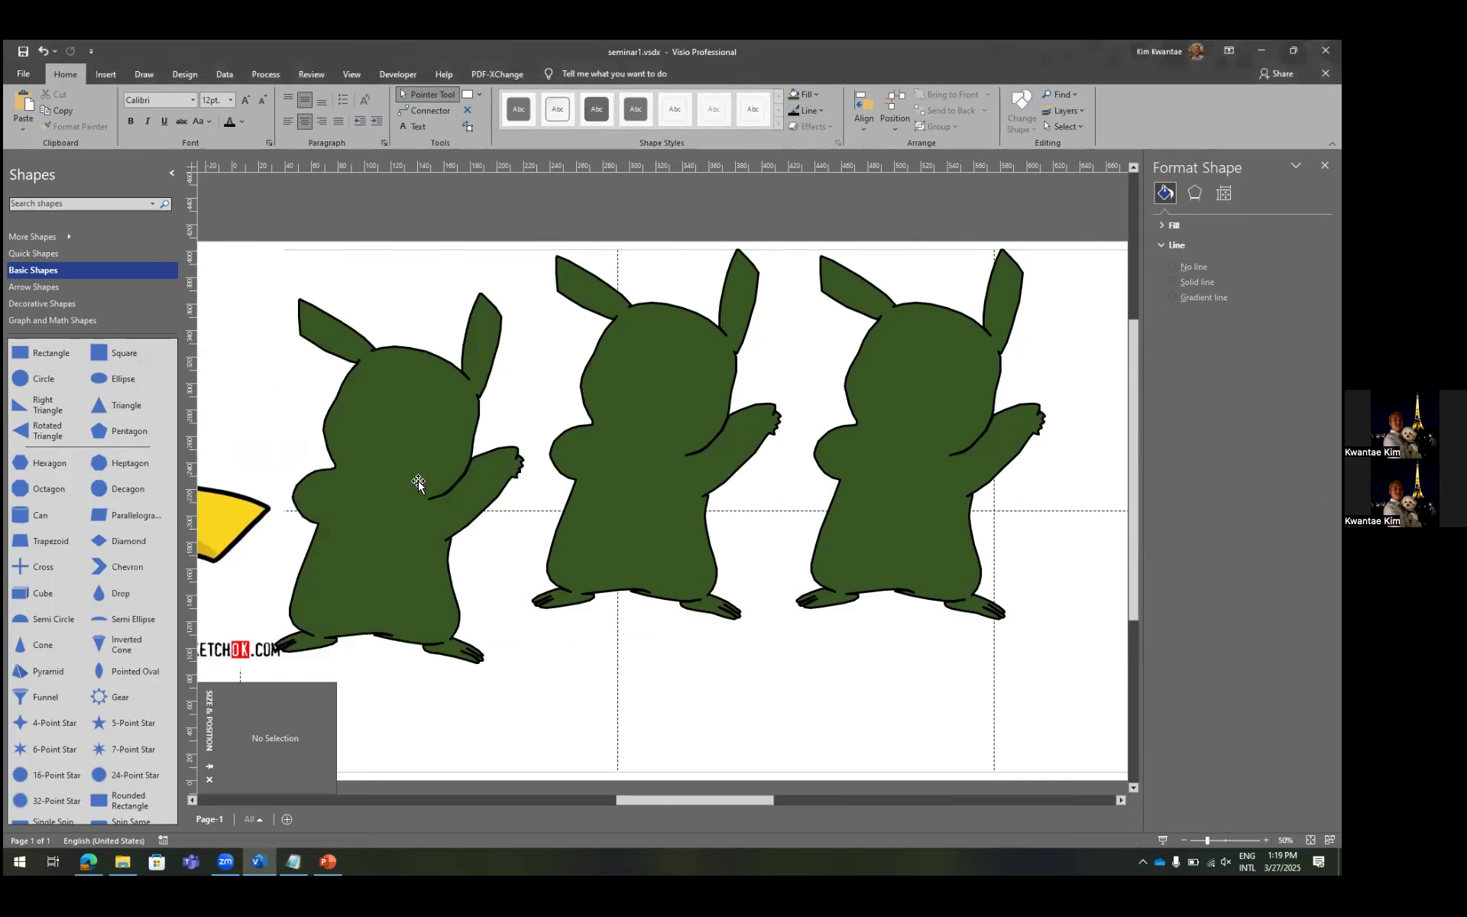
In Notepad, add a "Shift + click" entry about selecting multiple objects below the "Shift + wheel" line, and save the notes.
{"action": "left_click", "coordinate": [391, 513]}
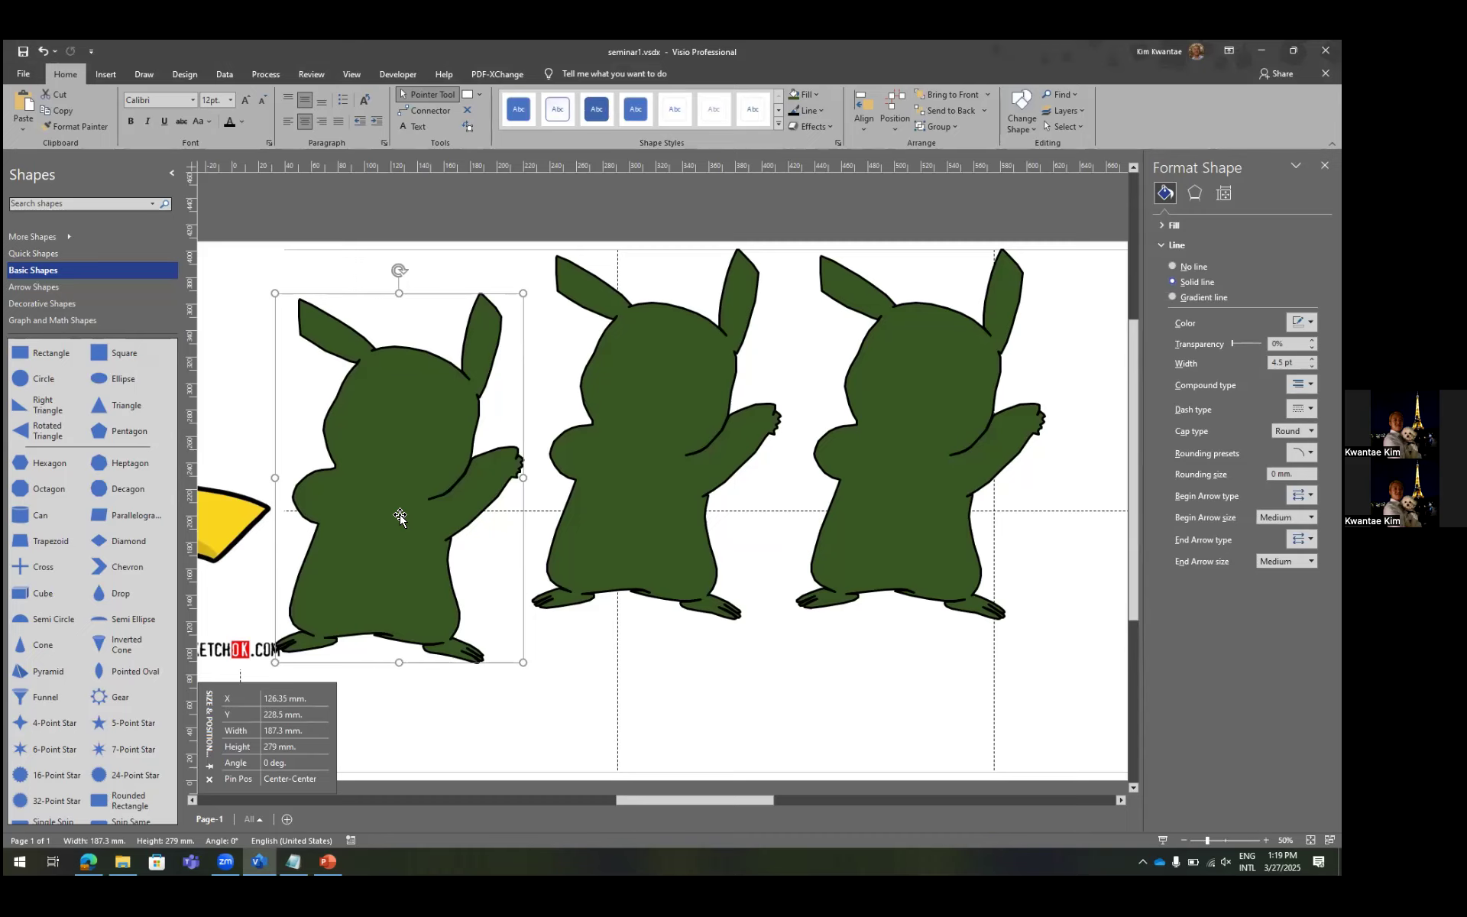
{"action": "left_click", "coordinate": [294, 861]}
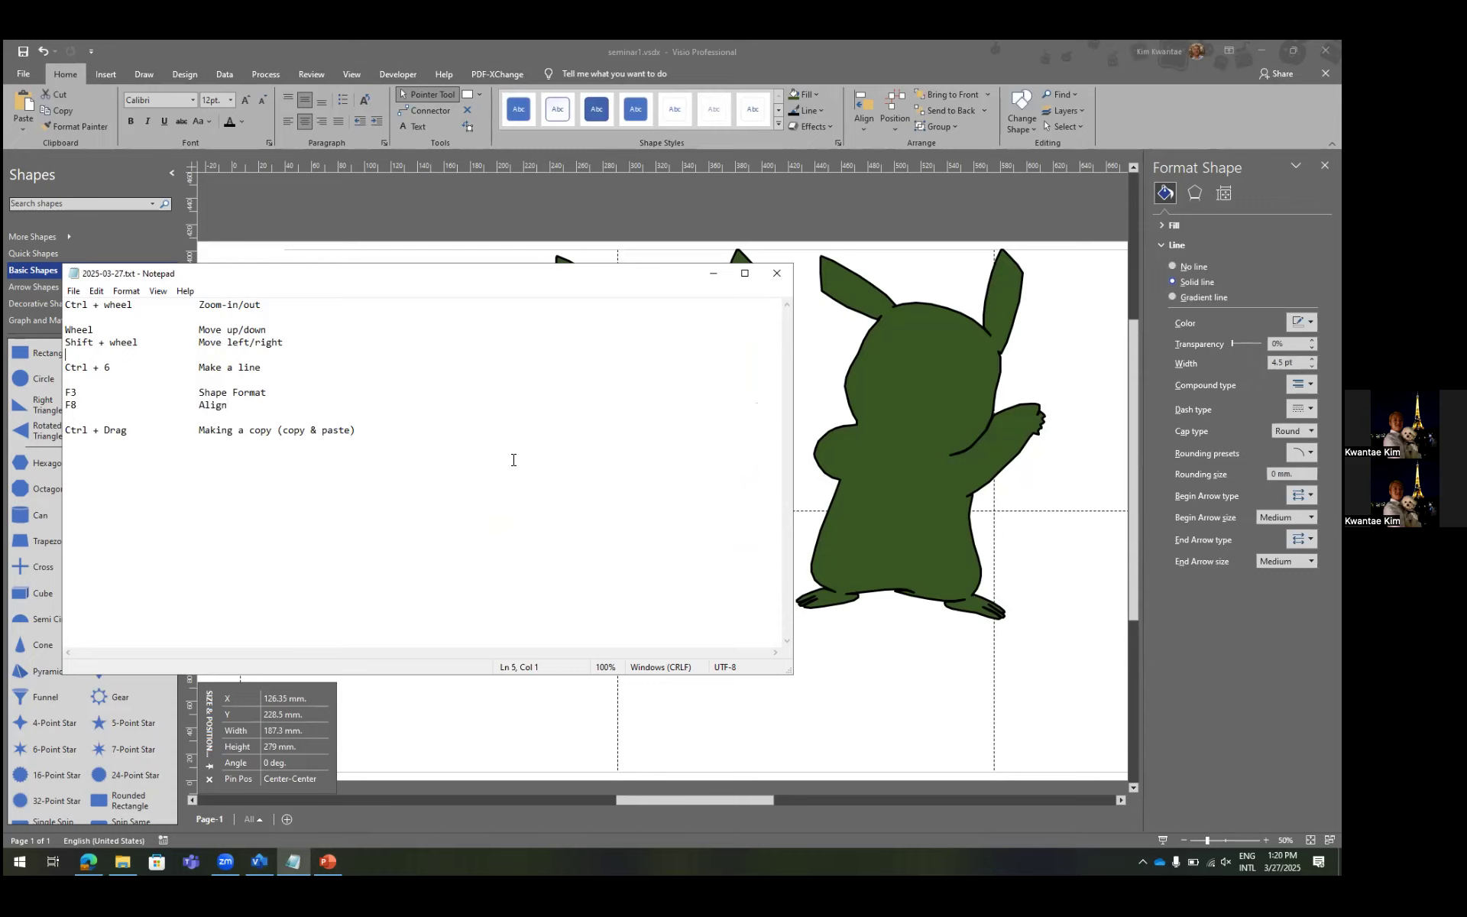
{"action": "key", "text": "Return"}
{"action": "key", "text": "Up"}
{"action": "type", "text": "Shift + Click"}
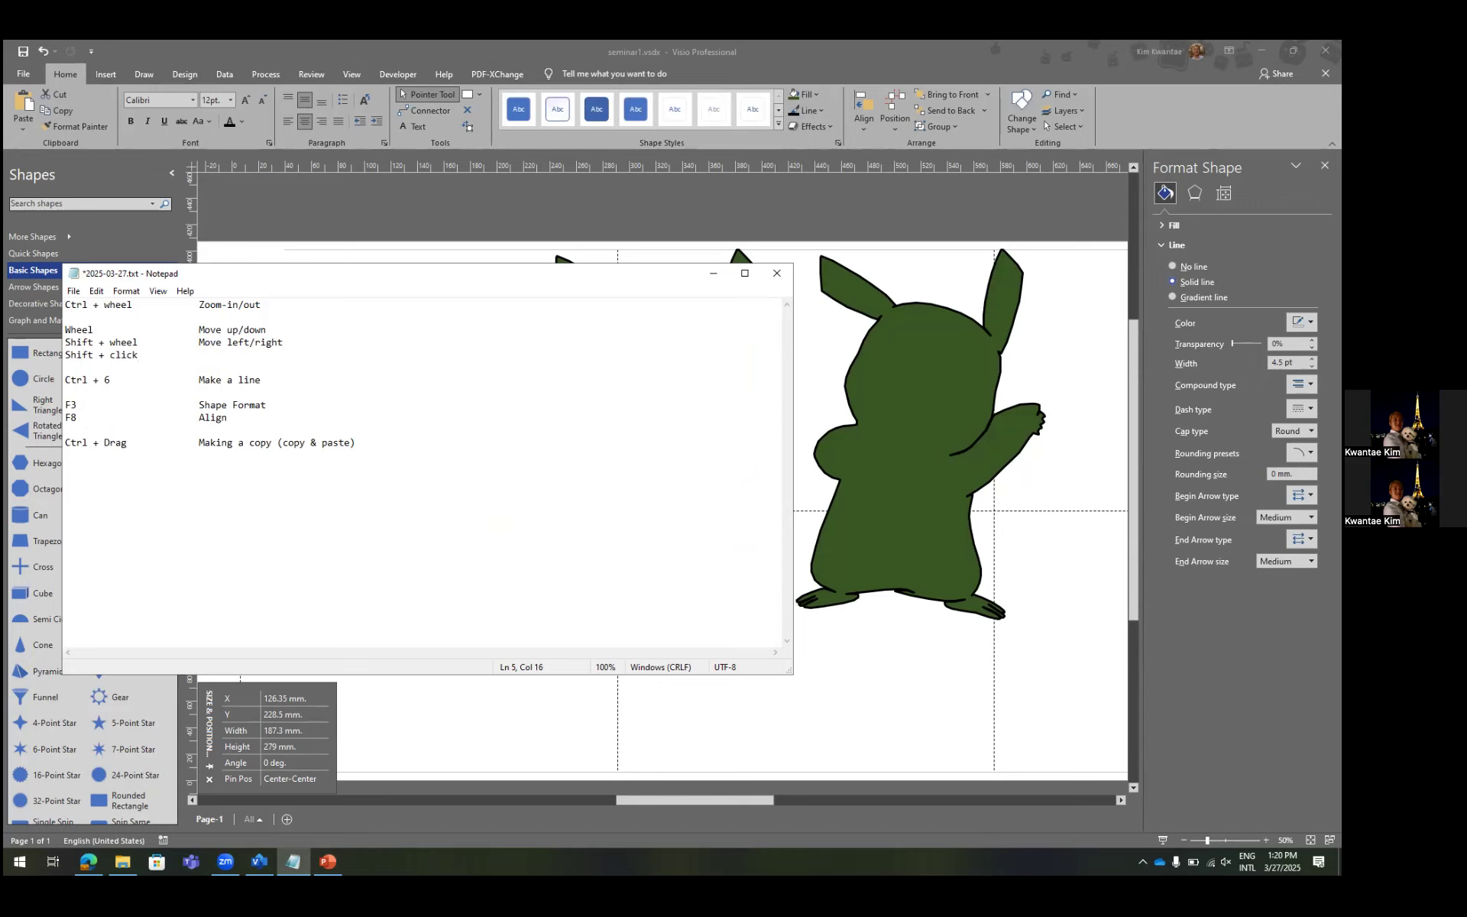
{"action": "type", "text": "sel"}
{"action": "key", "text": "BackSpace"}
{"action": "key", "text": "BackSpace"}
{"action": "key", "text": "BackSpace"}
{"action": "type", "text": "Selecting multiple obje"}
{"action": "key", "text": "ctrl+s"}
Select all three green Pikachu shapes in Visio, starting with the original, and align them to the original's bottom edge.
{"action": "left_click", "coordinate": [850, 611]}
{"action": "left_click", "coordinate": [550, 613]}
{"action": "left_click", "coordinate": [395, 561]}
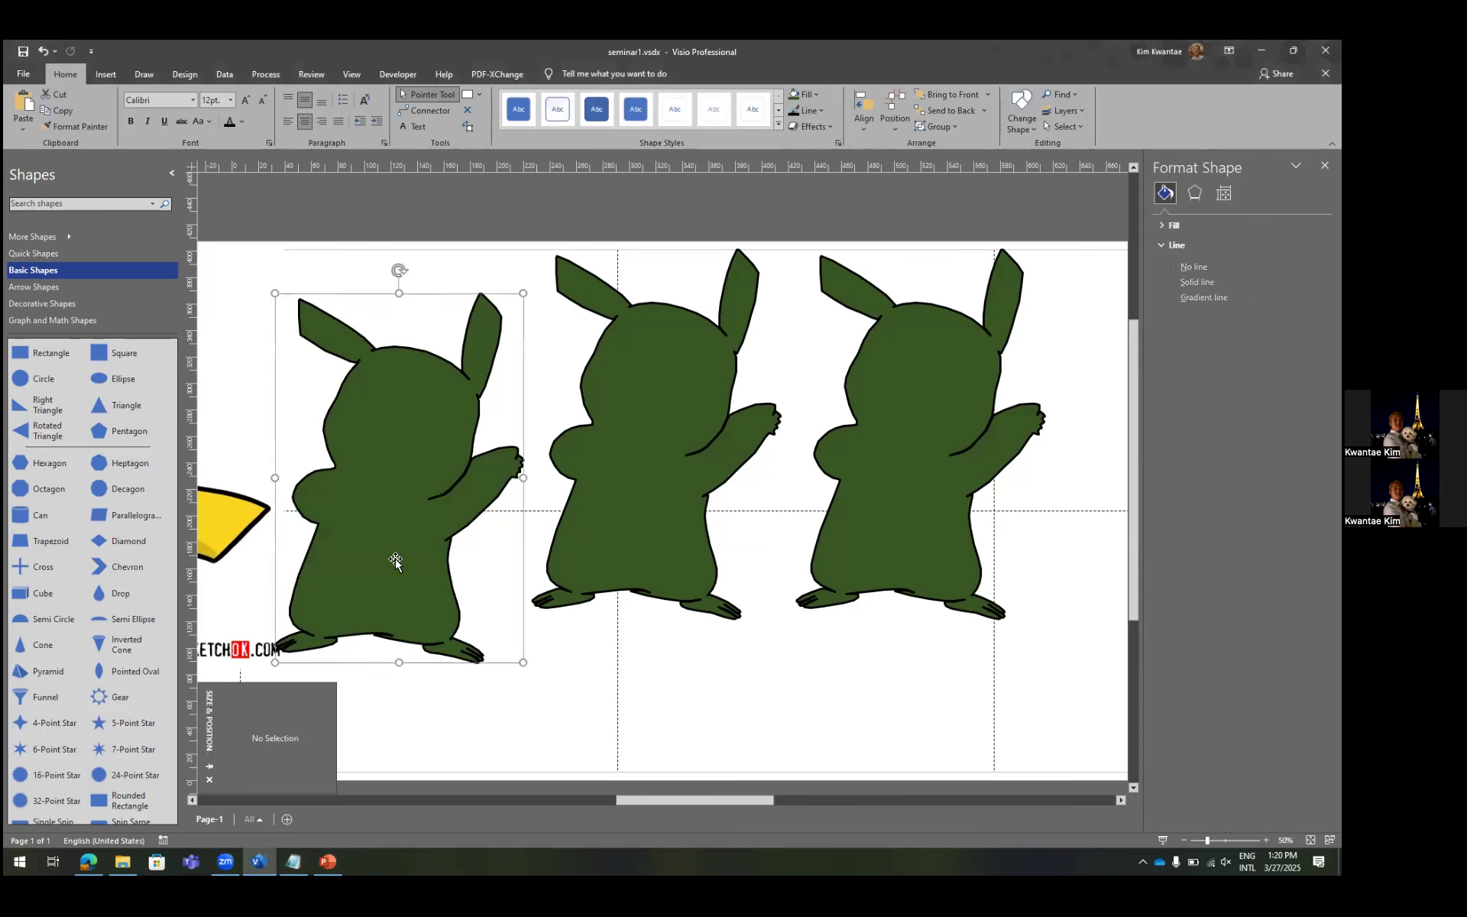
{"action": "left_click", "coordinate": [665, 497], "text": "shift"}
{"action": "left_click", "coordinate": [955, 478], "text": "shift"}
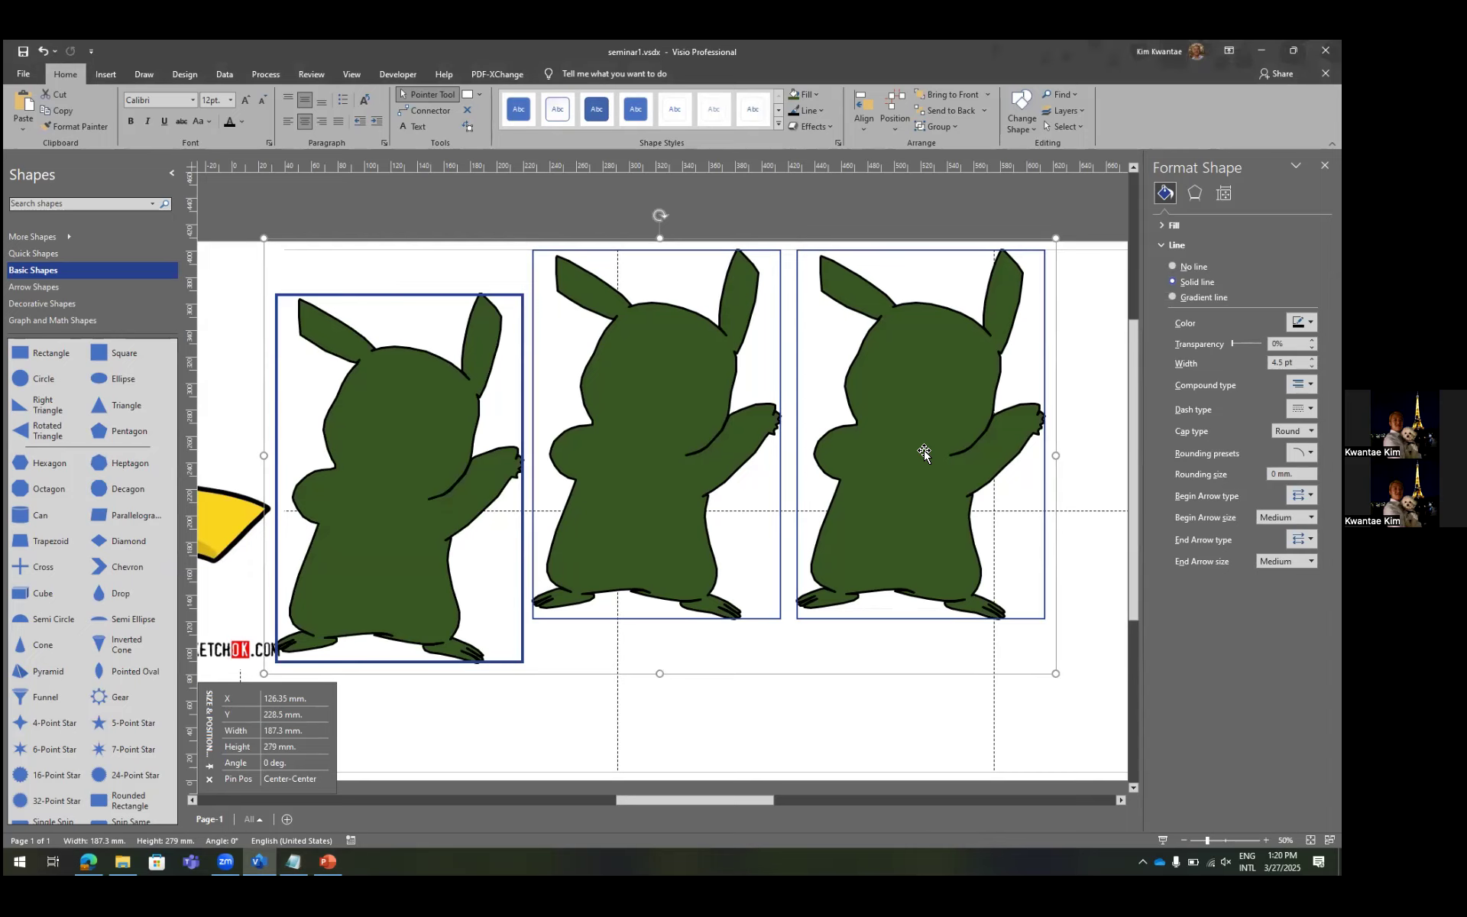
{"action": "key", "text": "F8"}
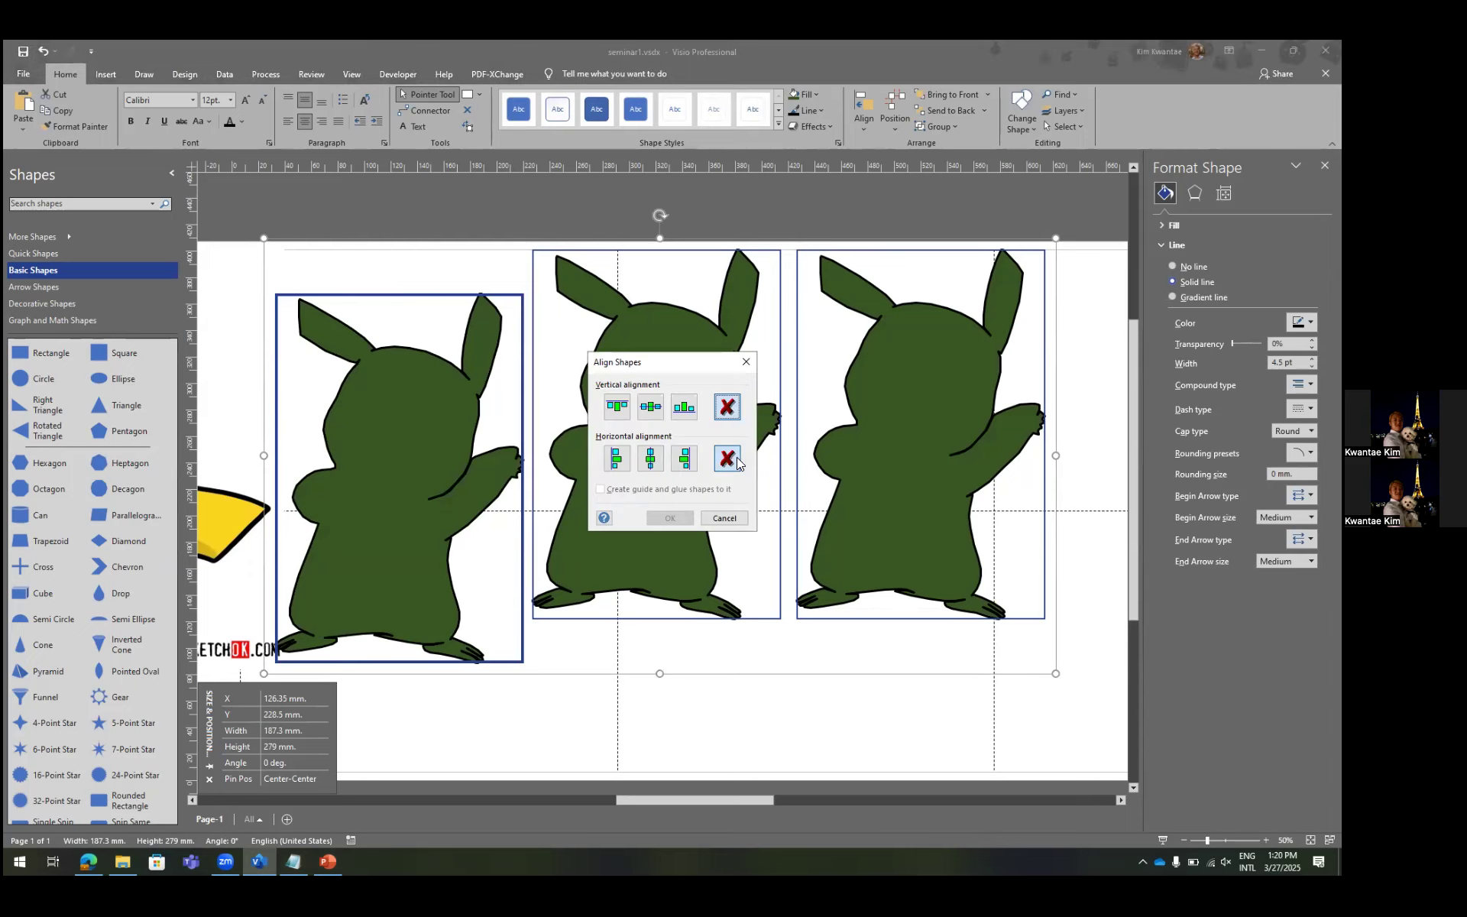
{"action": "left_click", "coordinate": [690, 409]}
{"action": "left_click", "coordinate": [662, 521]}
{"action": "left_click", "coordinate": [1059, 375]}
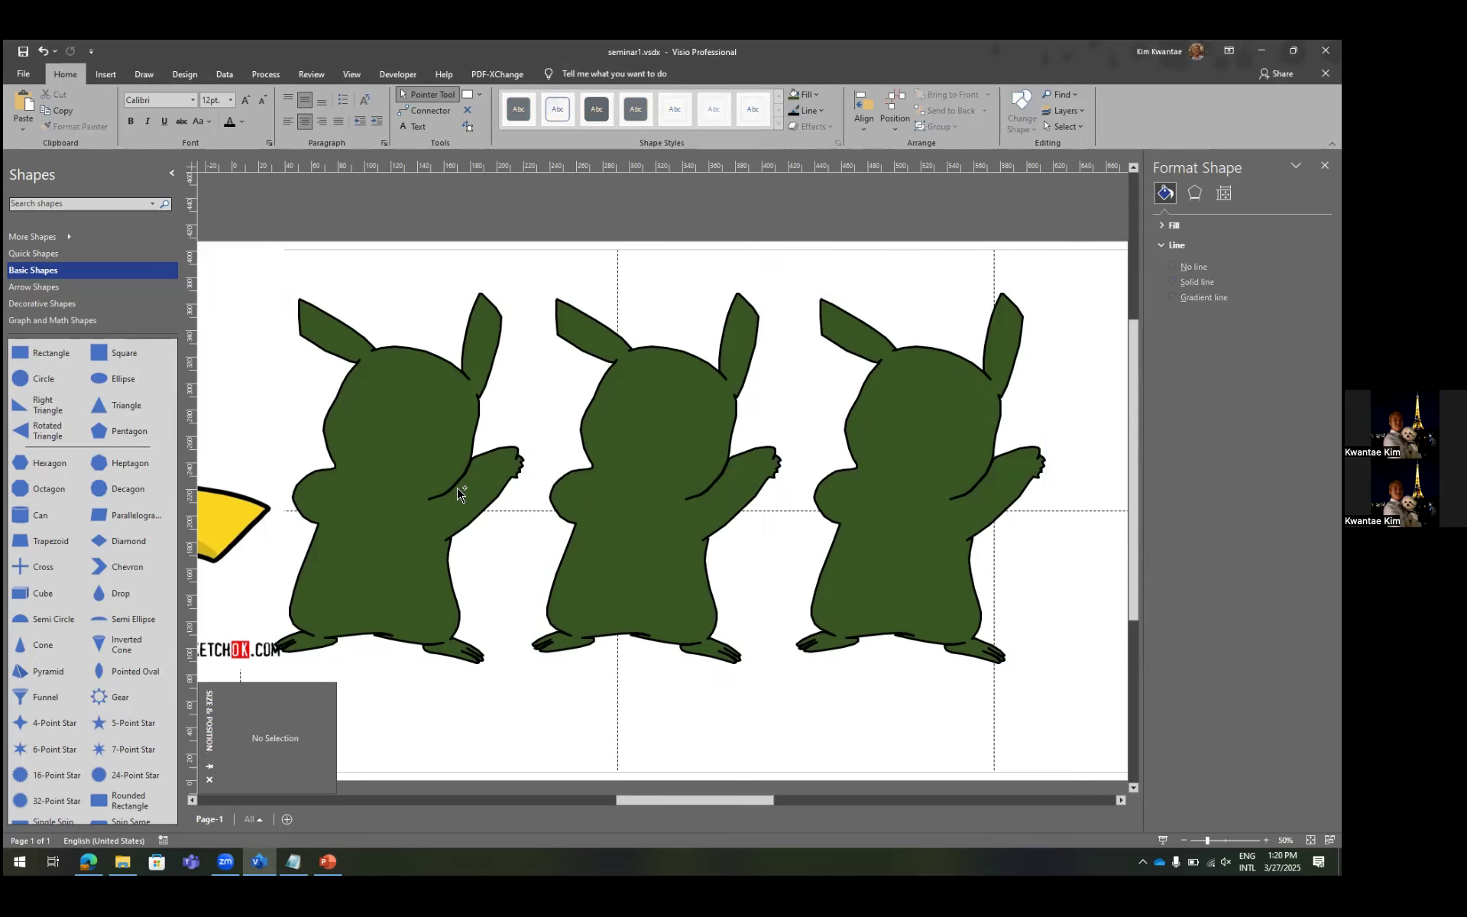
Fill the original Pikachu shape with a custom red of RGB 200, 0, 0.
{"action": "left_click", "coordinate": [474, 469]}
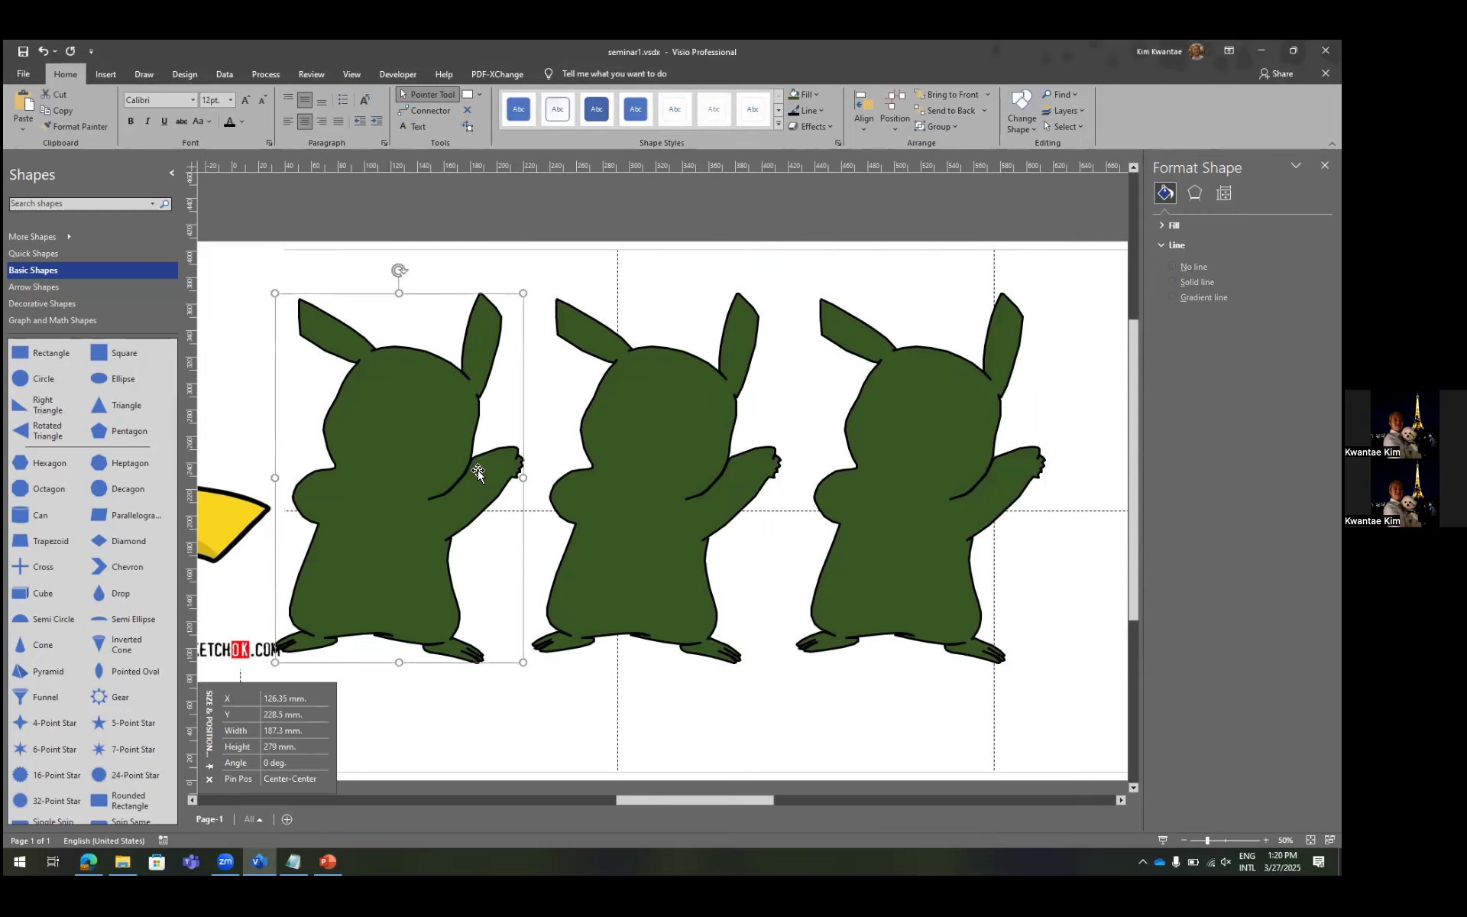
{"action": "left_click", "coordinate": [819, 95]}
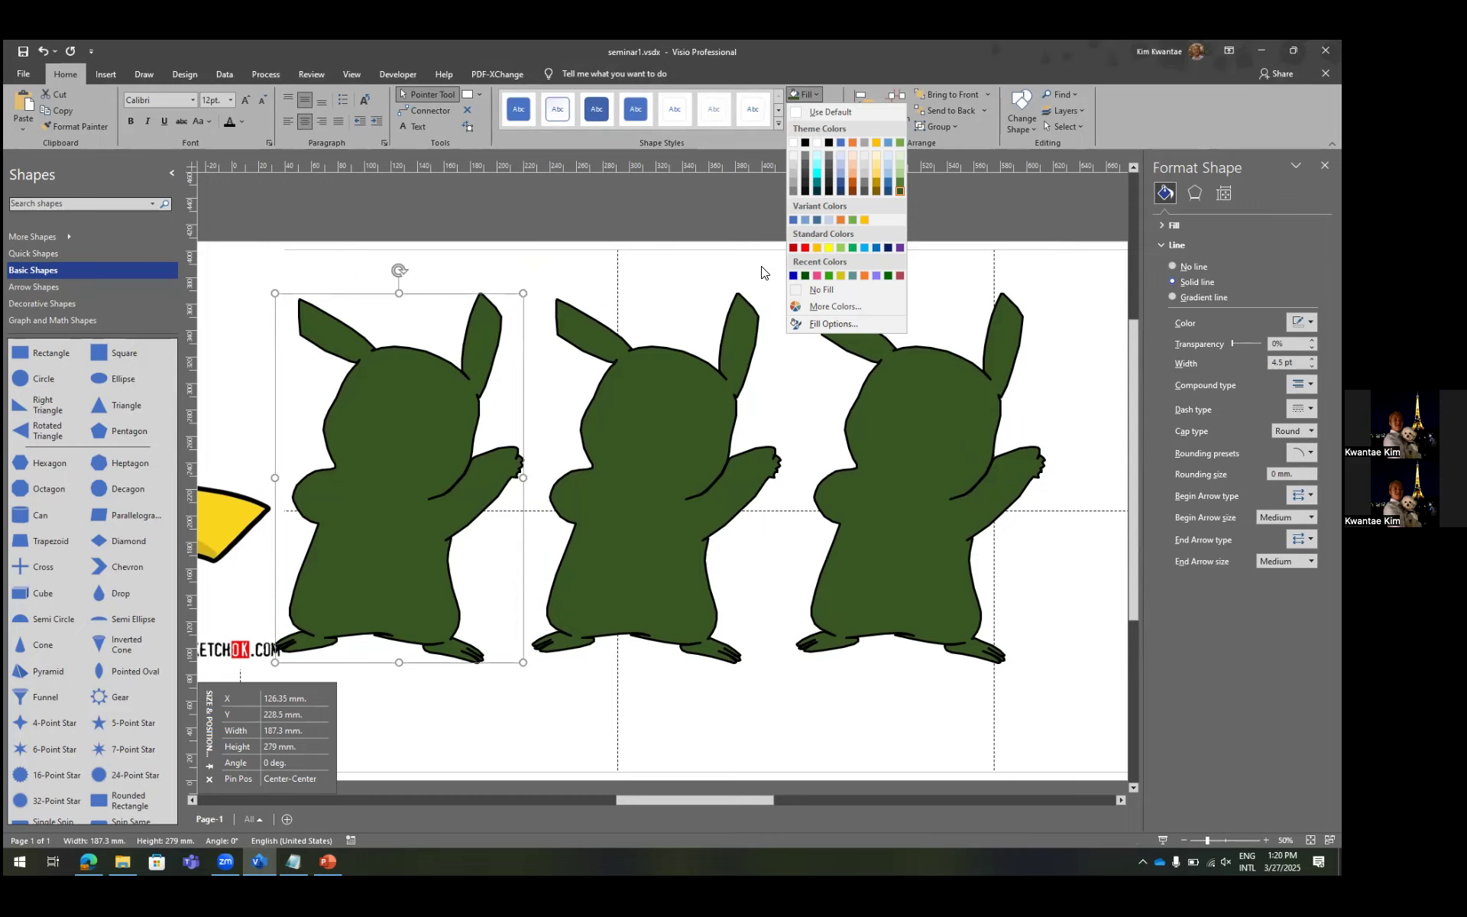
{"action": "left_click", "coordinate": [818, 307]}
{"action": "left_click", "coordinate": [640, 493]}
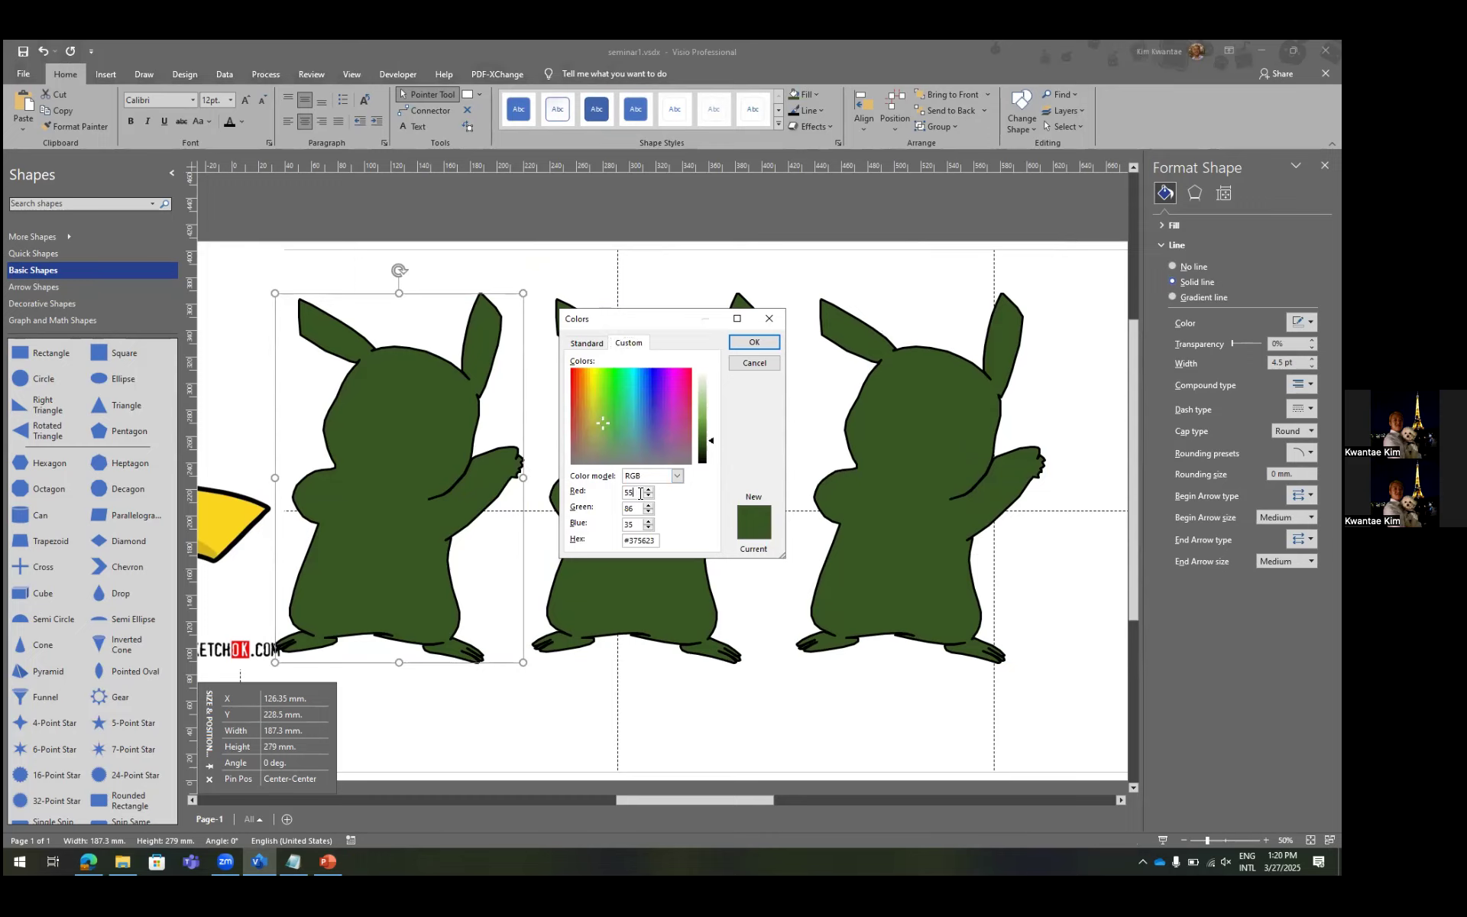
{"action": "key", "text": "BackSpace"}
{"action": "key", "text": "BackSpace"}
{"action": "type", "text": "2000"}
{"action": "key", "text": "Tab"}
{"action": "type", "text": "0"}
{"action": "key", "text": "Tab"}
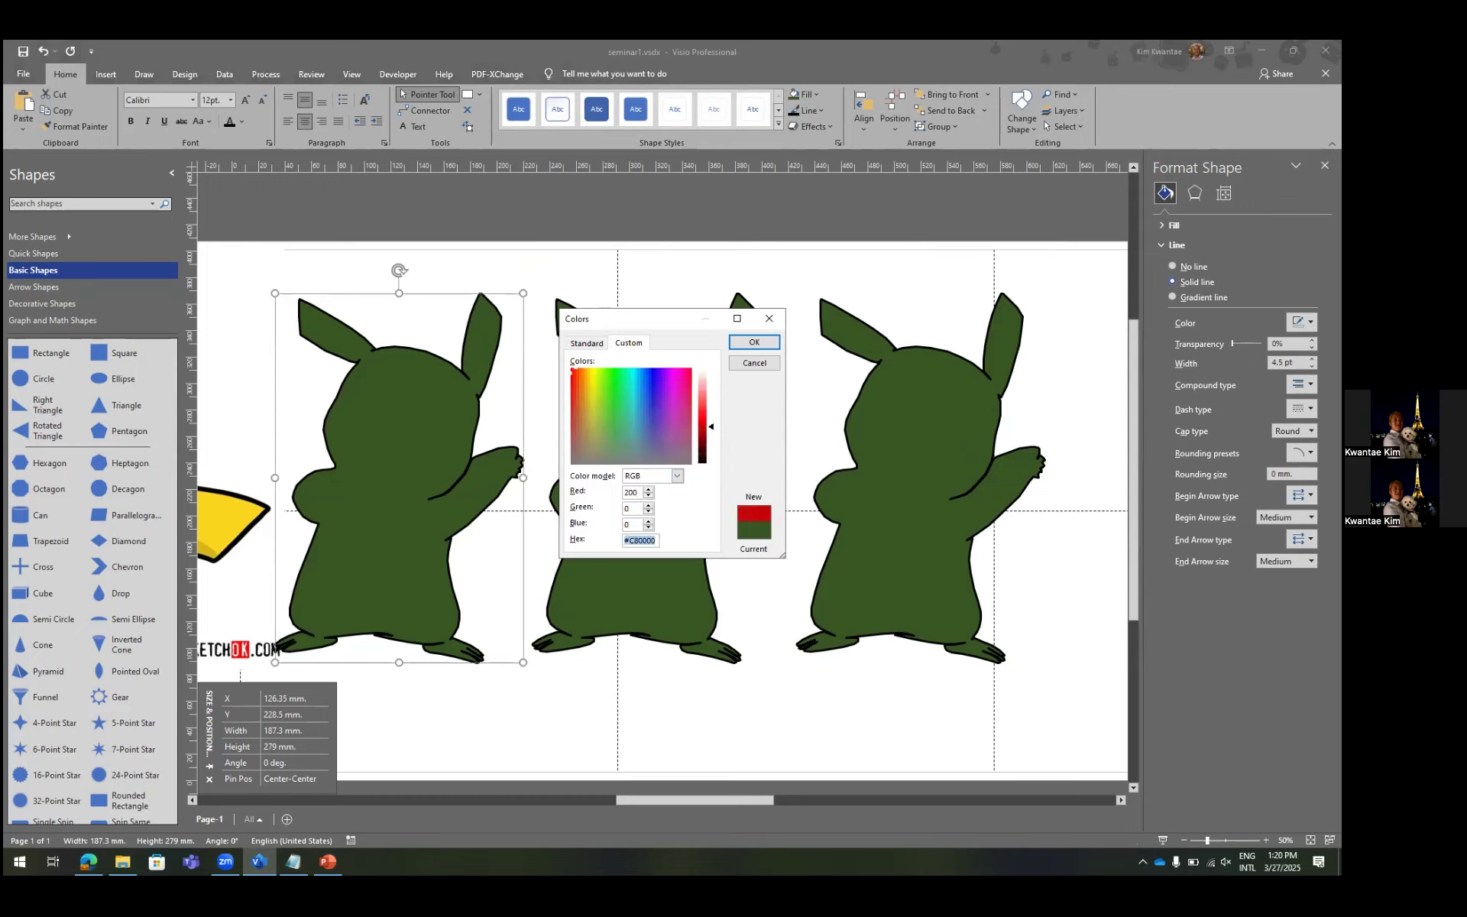
{"action": "key", "text": "Return"}
Fill the middle Pikachu shape with a custom pure blue, setting its red and green values to 0.
{"action": "left_click", "coordinate": [677, 487]}
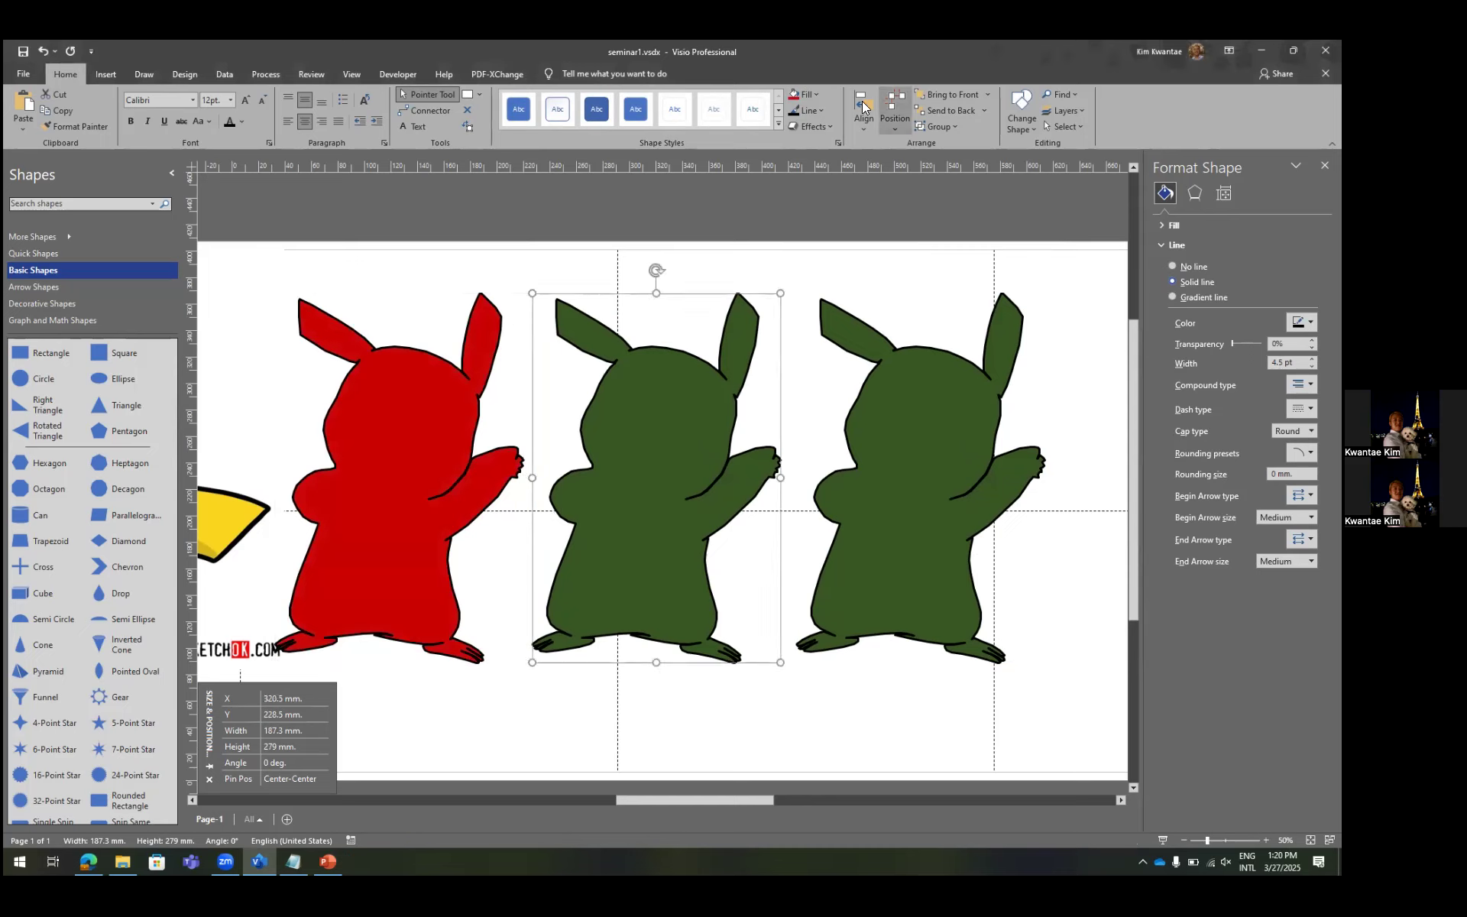
{"action": "left_click", "coordinate": [811, 95]}
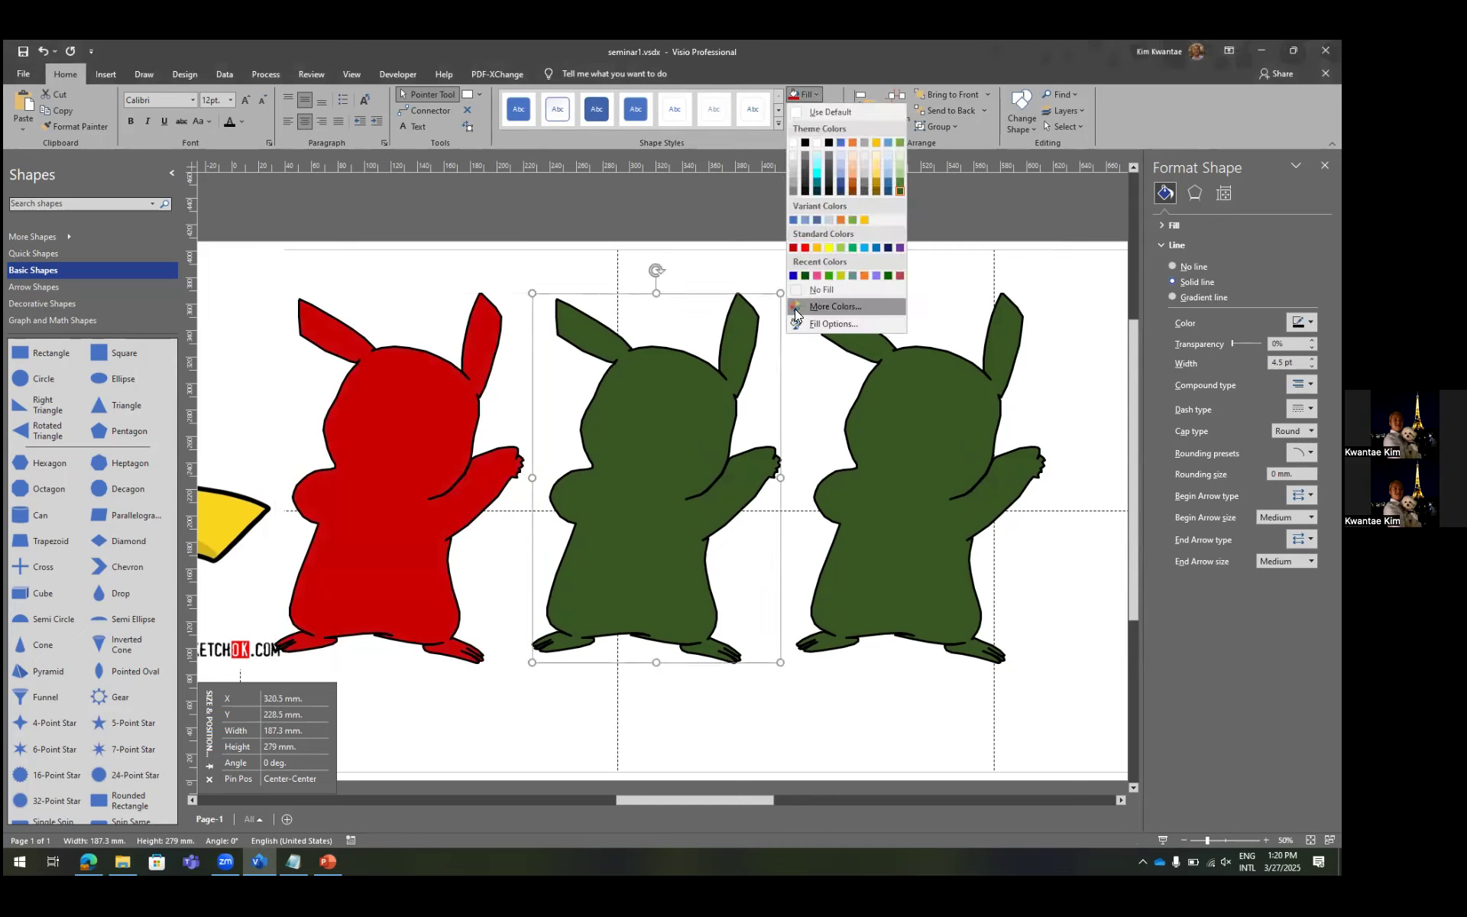
{"action": "left_click", "coordinate": [795, 308]}
{"action": "left_click", "coordinate": [638, 492]}
{"action": "type", "text": "0"}
{"action": "key", "text": "Tab"}
{"action": "type", "text": "0255"}
{"action": "key", "text": "Return"}
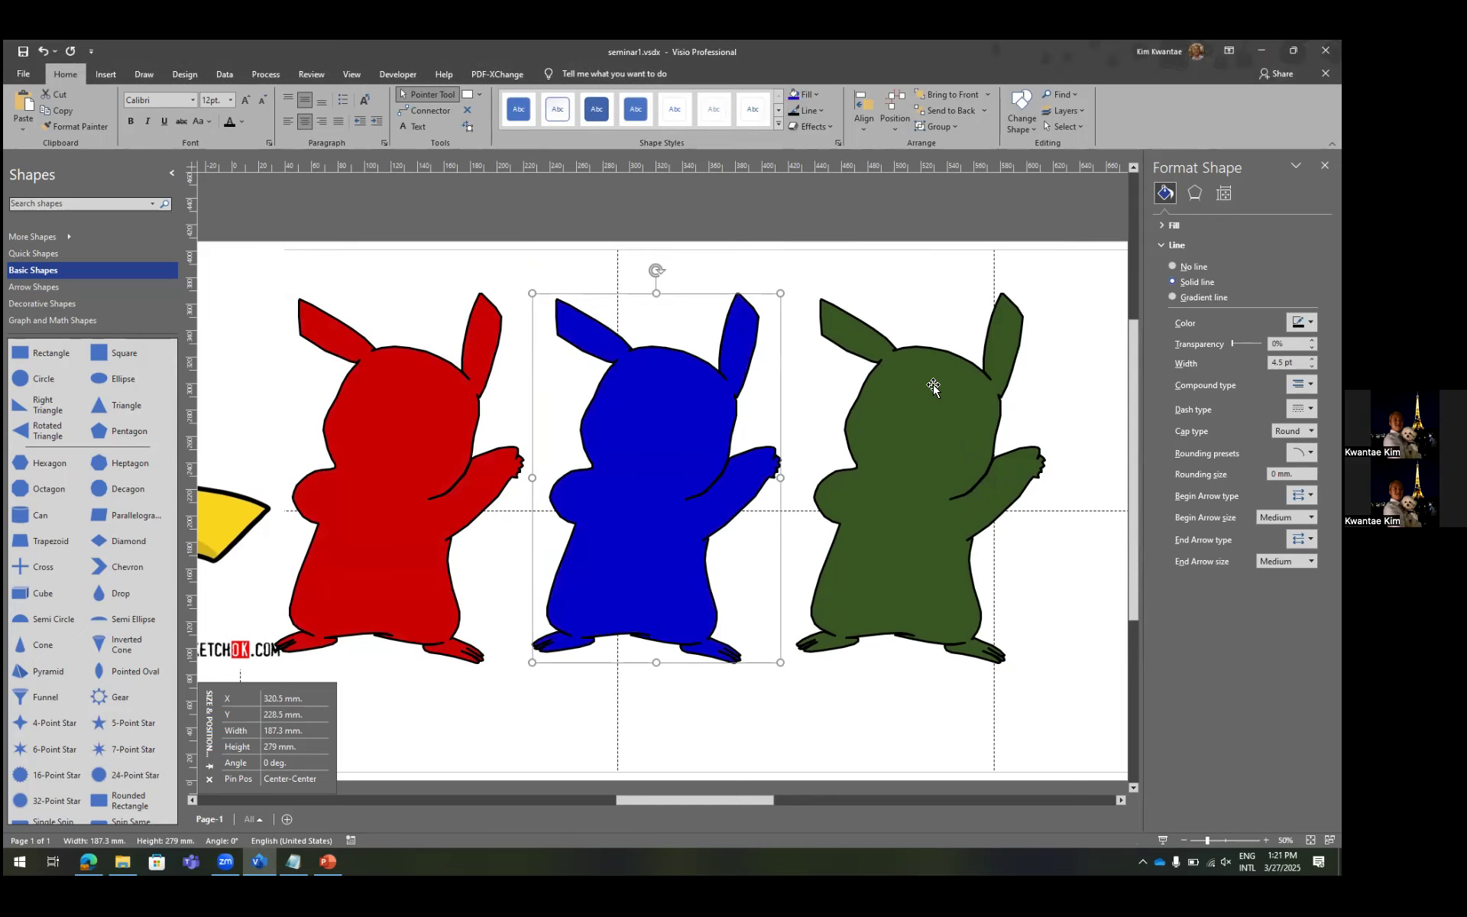
Fill the third Pikachu shape with a custom dark green of RGB 0, 80, 0.
{"action": "left_click", "coordinate": [933, 388]}
{"action": "left_click", "coordinate": [806, 94]}
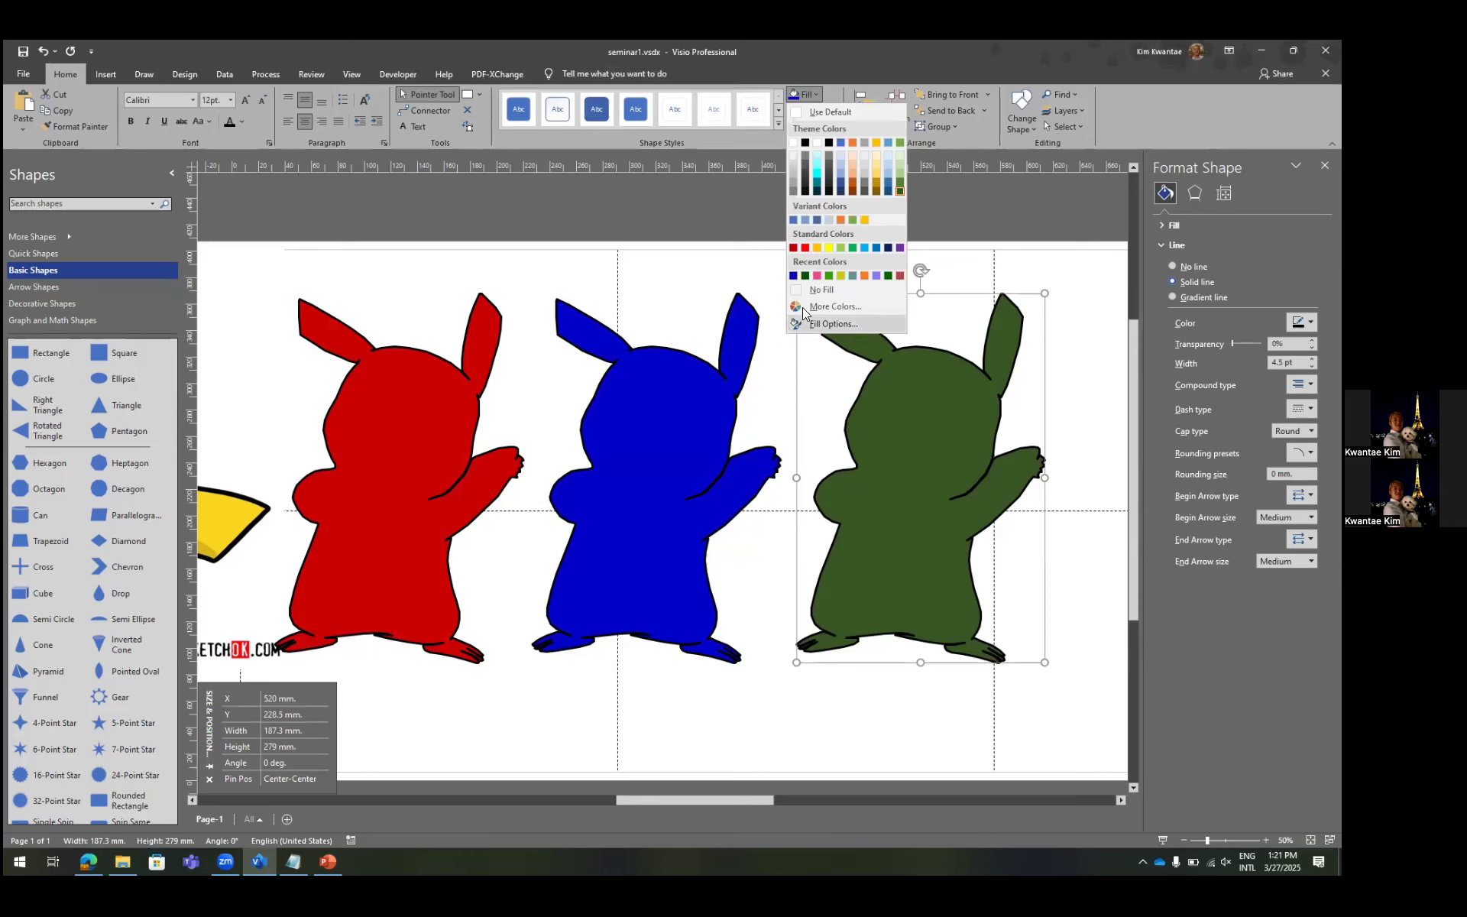
{"action": "left_click", "coordinate": [829, 306]}
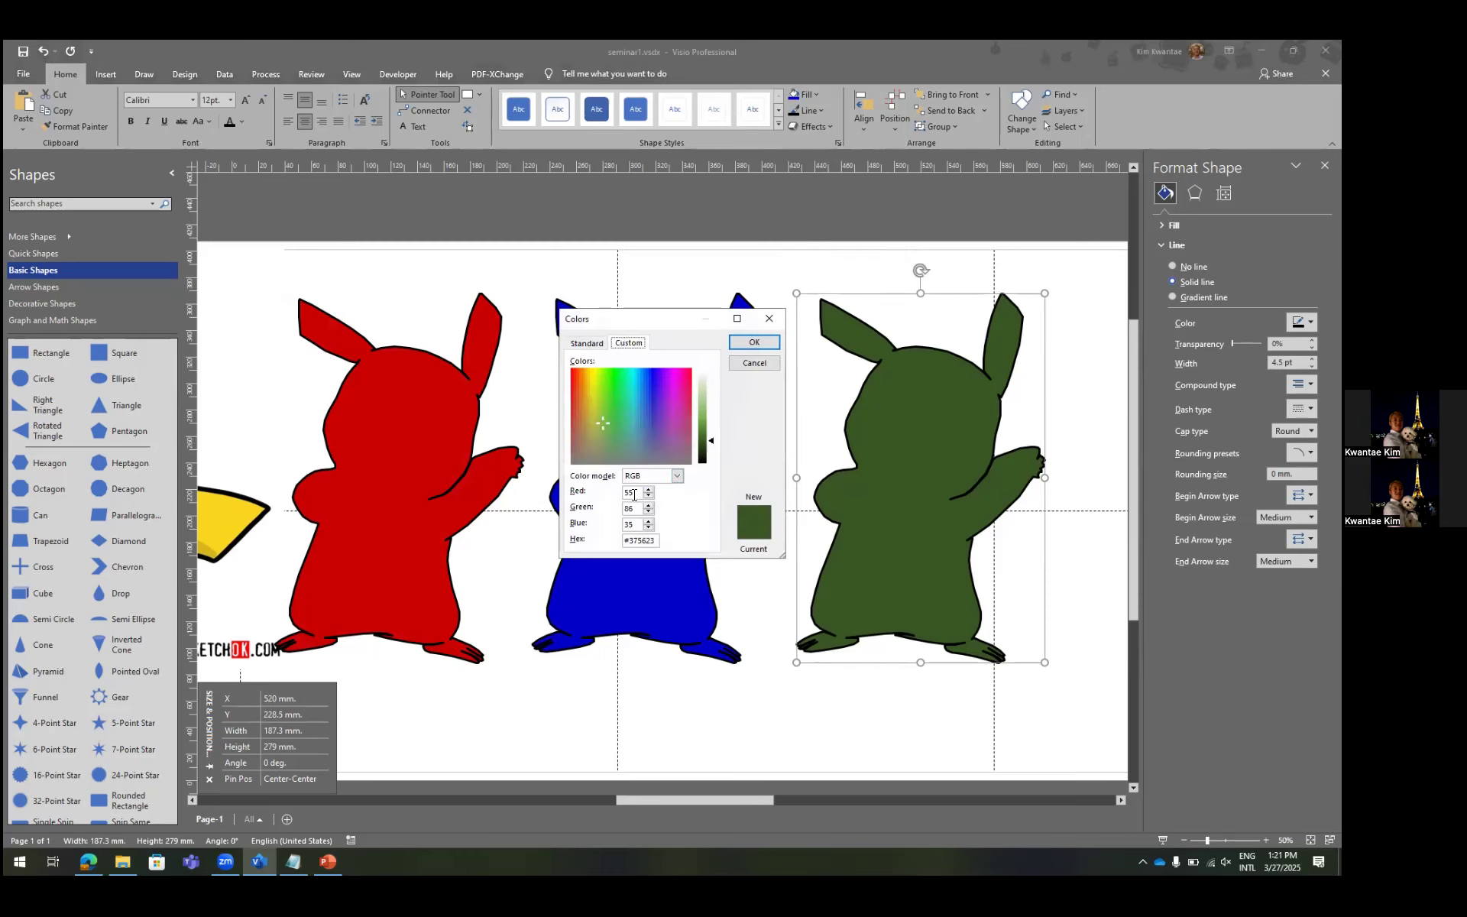
{"action": "left_click", "coordinate": [635, 495]}
{"action": "key", "text": "BackSpace"}
{"action": "key", "text": "BackSpace"}
{"action": "type", "text": "0"}
{"action": "key", "text": "Tab"}
{"action": "left_click", "coordinate": [753, 342]}
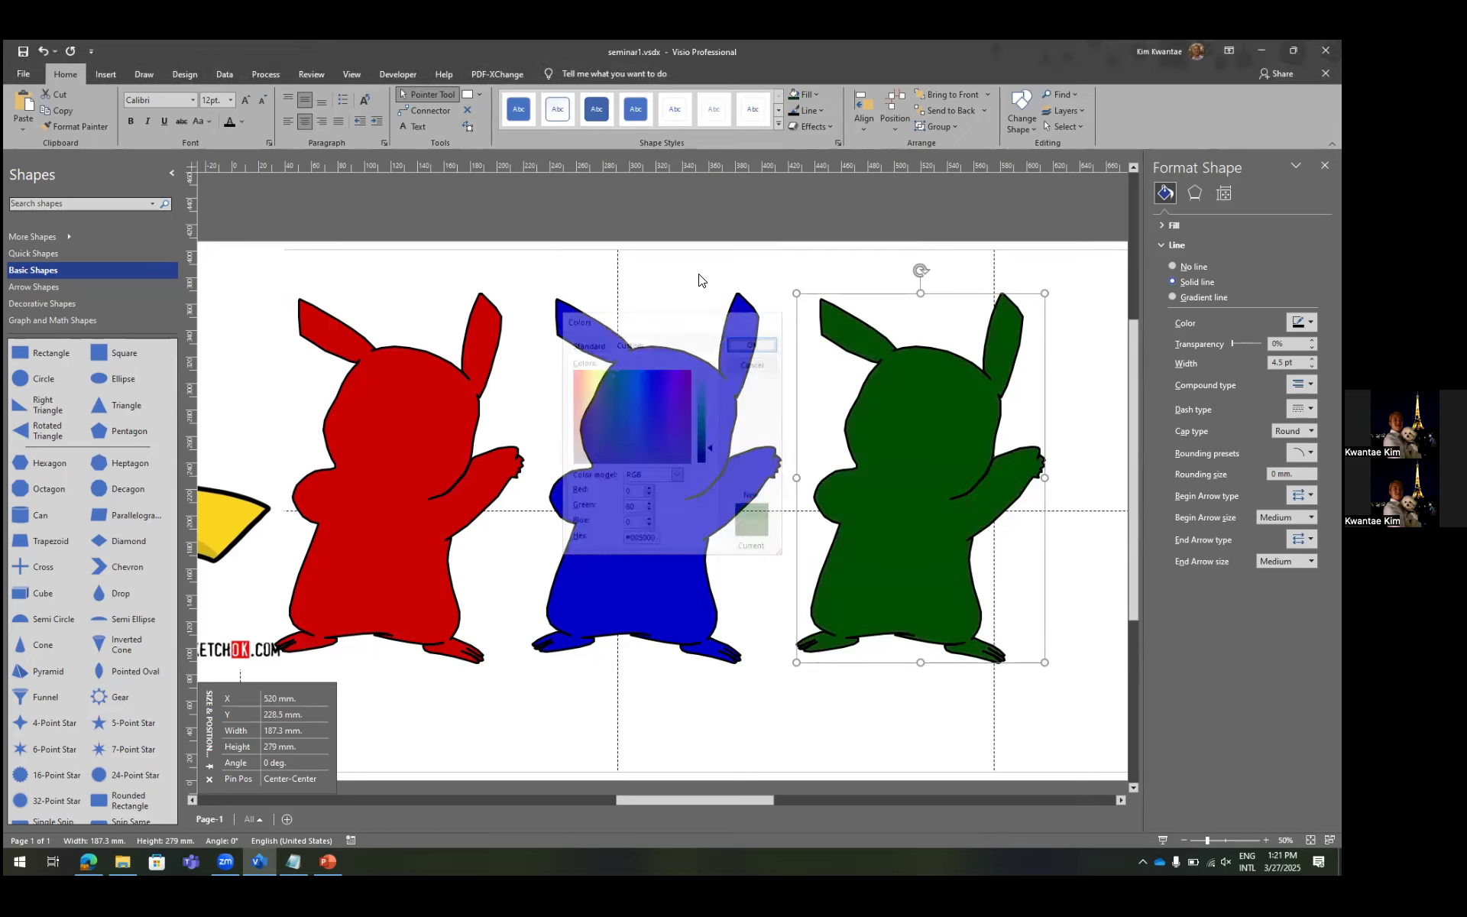
{"action": "left_click", "coordinate": [747, 225]}
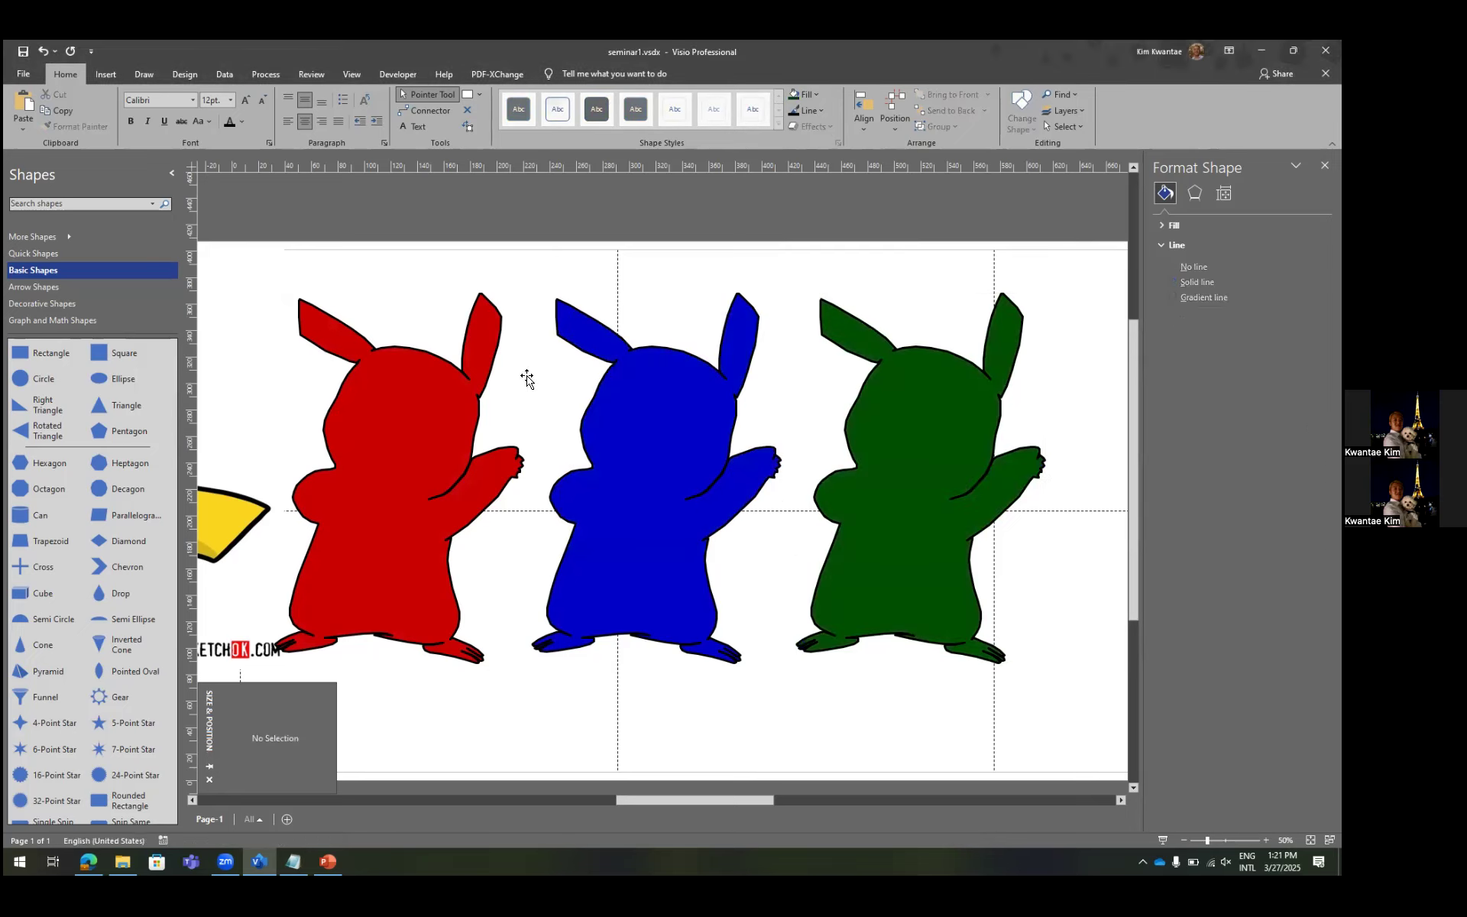
Swap the green and blue Pikachu shapes so that the order is red, green, blue.
{"action": "left_click", "coordinate": [947, 426]}
{"action": "left_click_drag", "start_coordinate": [946, 426], "coordinate": [538, 428]}
{"action": "left_click_drag", "start_coordinate": [655, 455], "coordinate": [1007, 439]}
{"action": "left_click_drag", "start_coordinate": [512, 459], "coordinate": [733, 458]}
{"action": "left_click", "coordinate": [848, 280]}
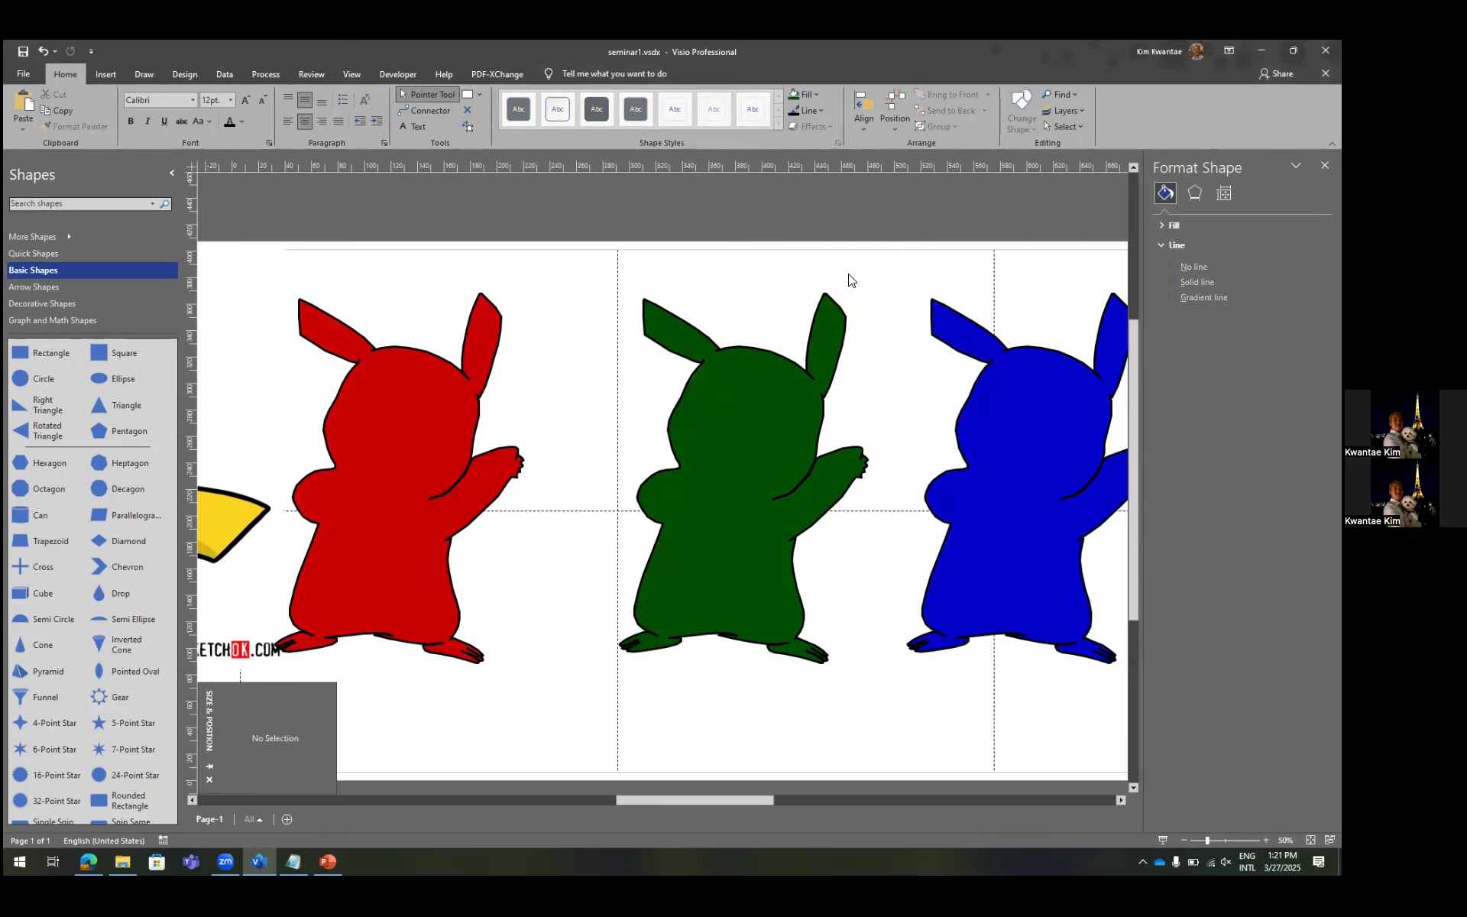
{"action": "scroll", "coordinate": [848, 280], "scroll_direction": "down", "scroll_amount": 4}
{"action": "scroll", "coordinate": [846, 283], "scroll_direction": "up", "scroll_amount": 2}
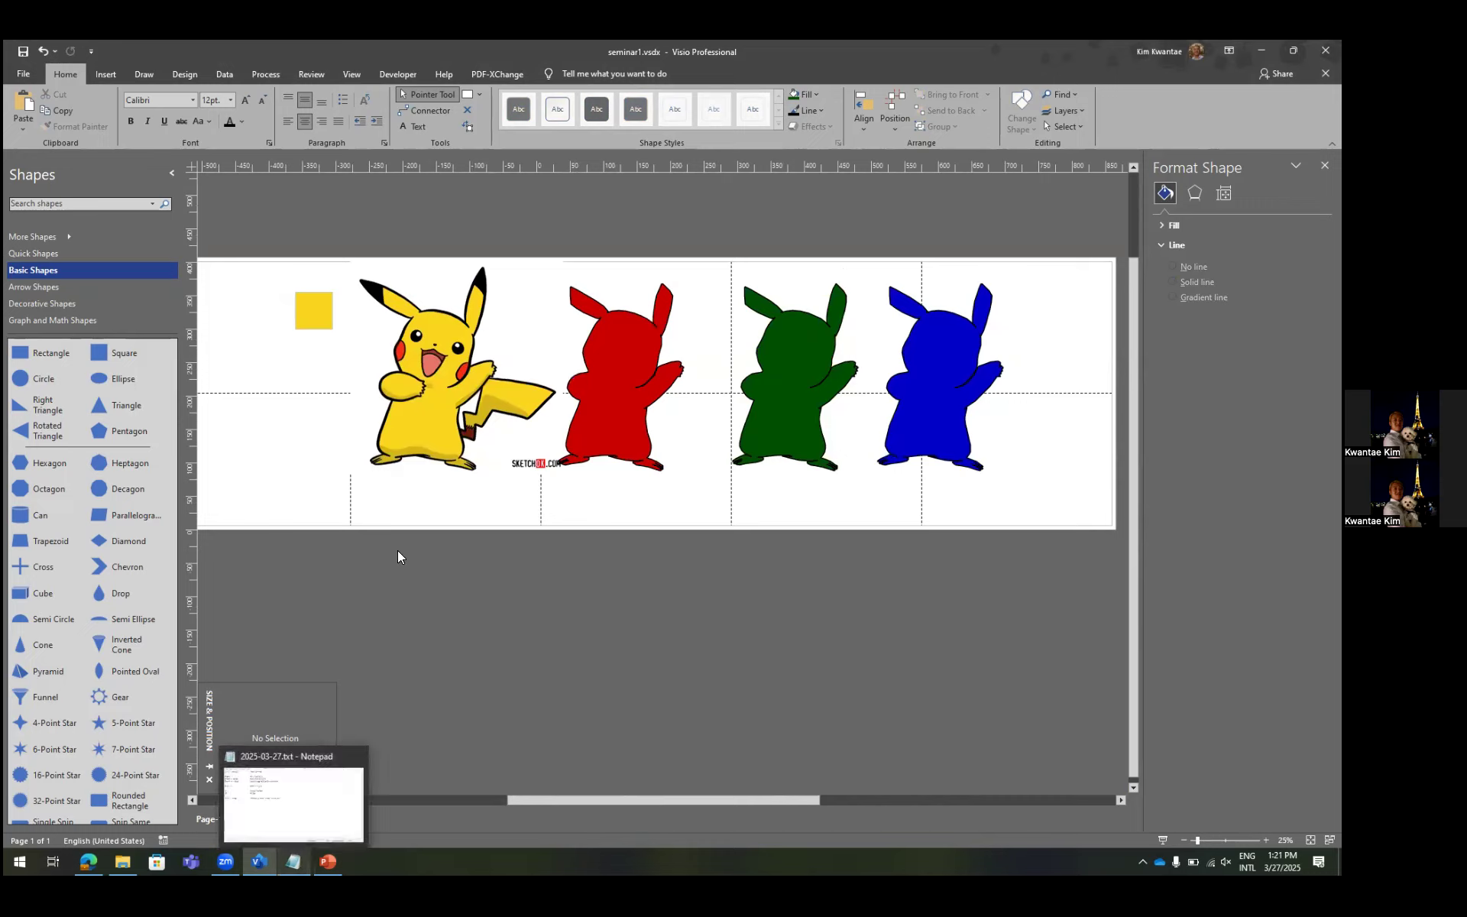
{"action": "left_click", "coordinate": [661, 397]}
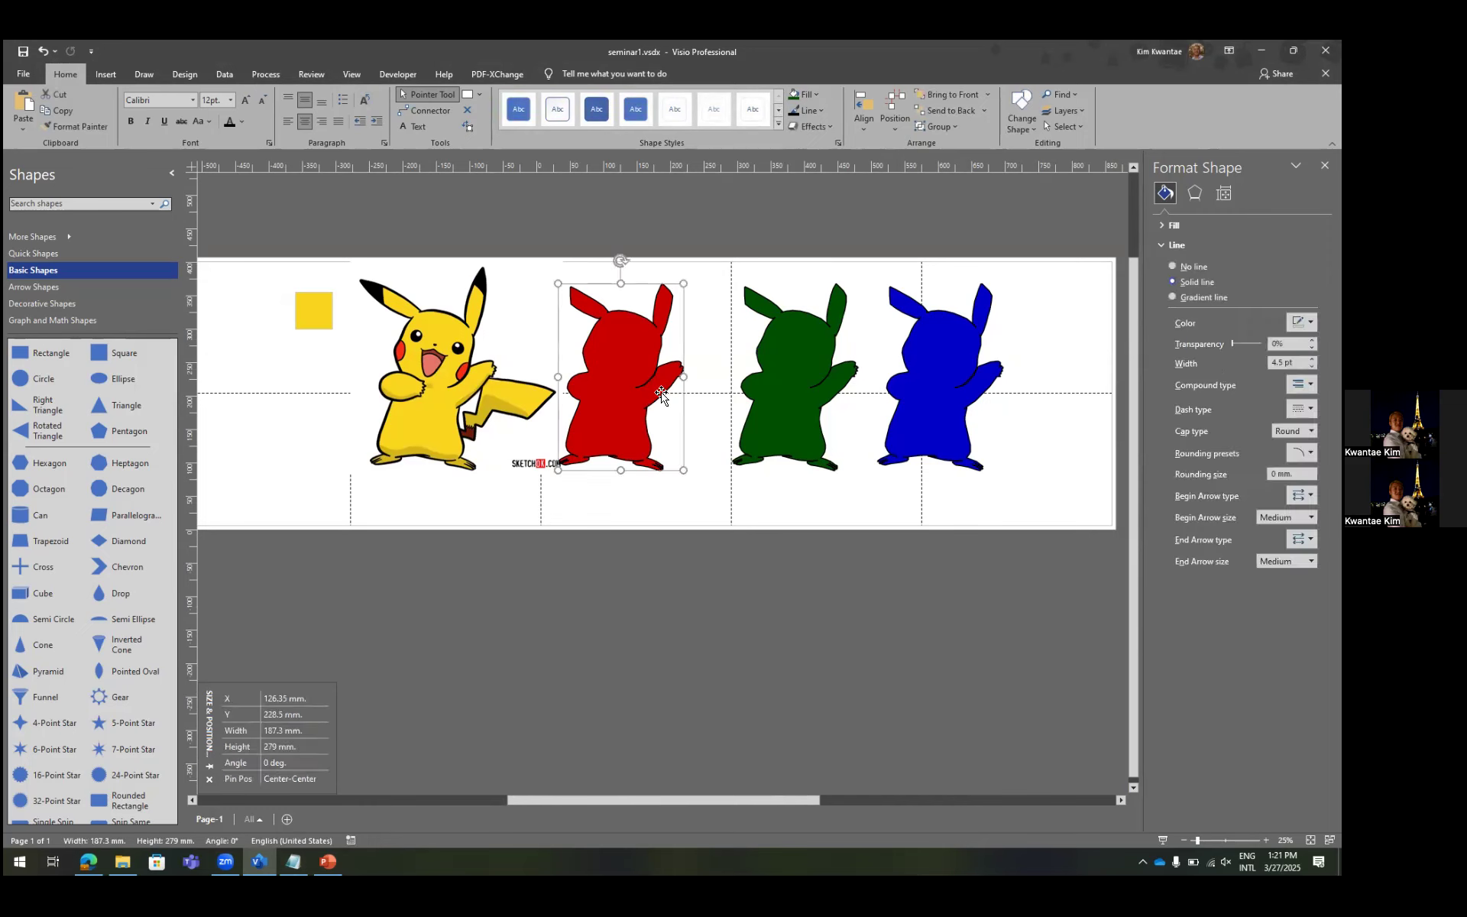
{"action": "left_click", "coordinate": [777, 401], "text": "shift"}
{"action": "left_click", "coordinate": [921, 383], "text": "shift"}
{"action": "key", "text": "Escape"}
Move the green Pikachu shape horizontally toward the red one, to about X 356 mm.
{"action": "left_click", "coordinate": [783, 417]}
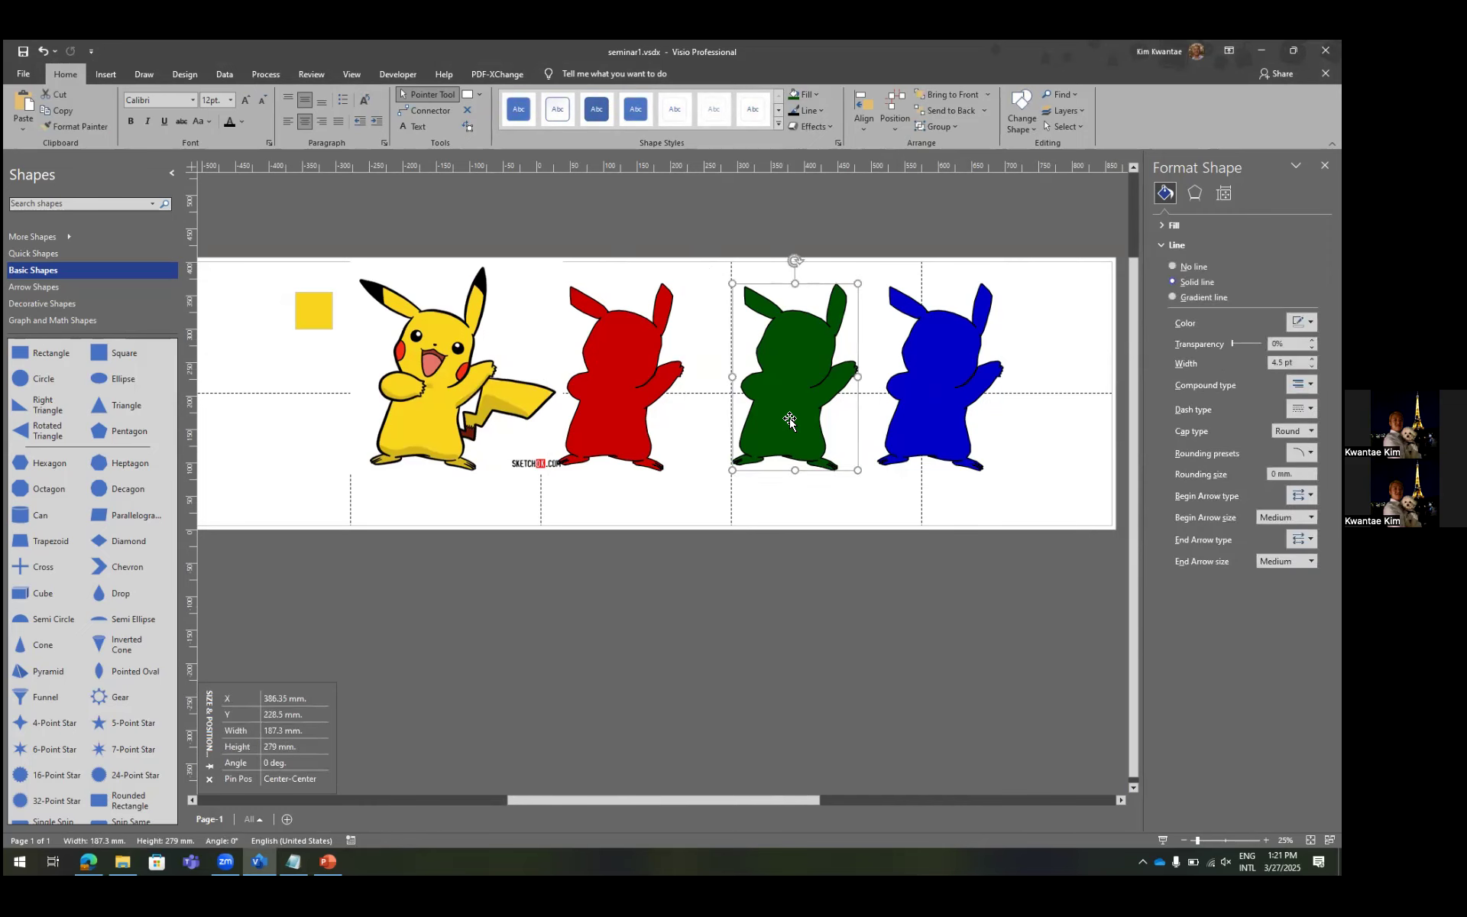
{"action": "left_click_drag", "start_coordinate": [790, 415], "coordinate": [744, 413]}
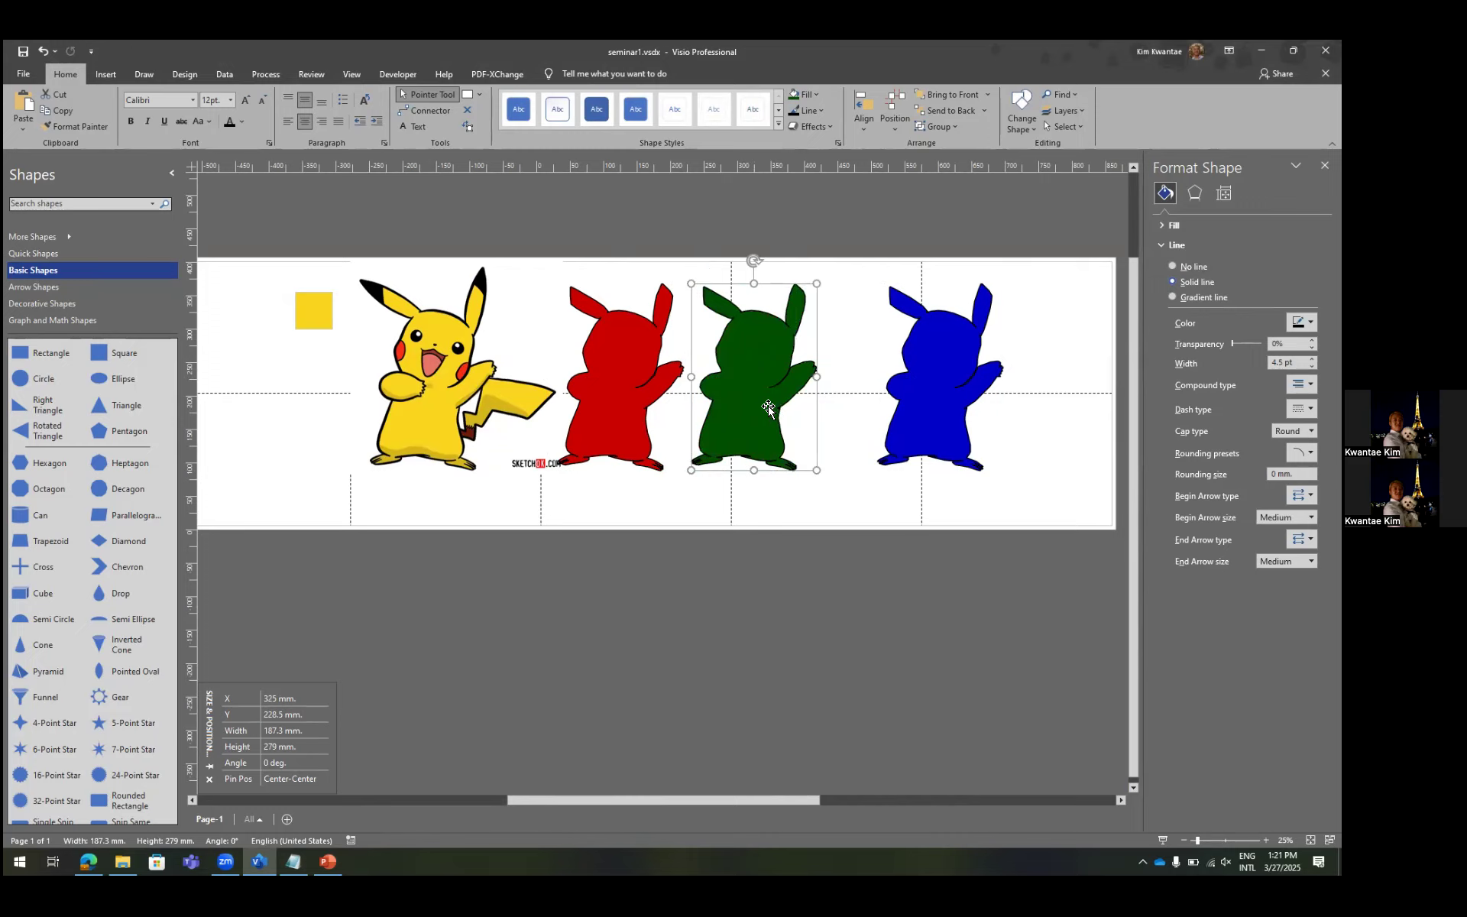
{"action": "left_click_drag", "start_coordinate": [768, 409], "coordinate": [800, 404]}
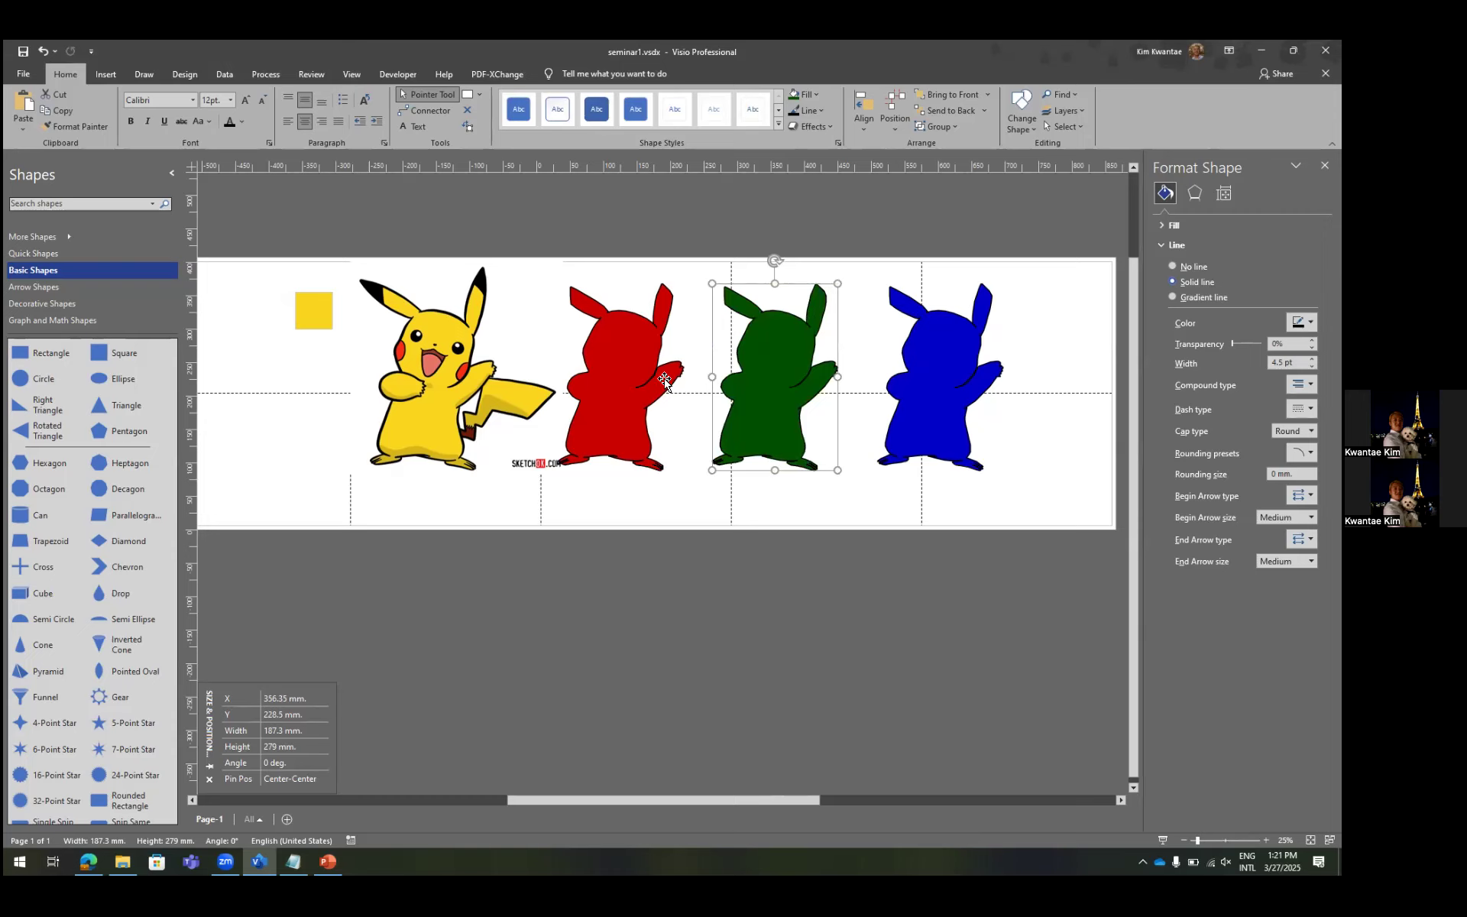
{"action": "left_click", "coordinate": [770, 530]}
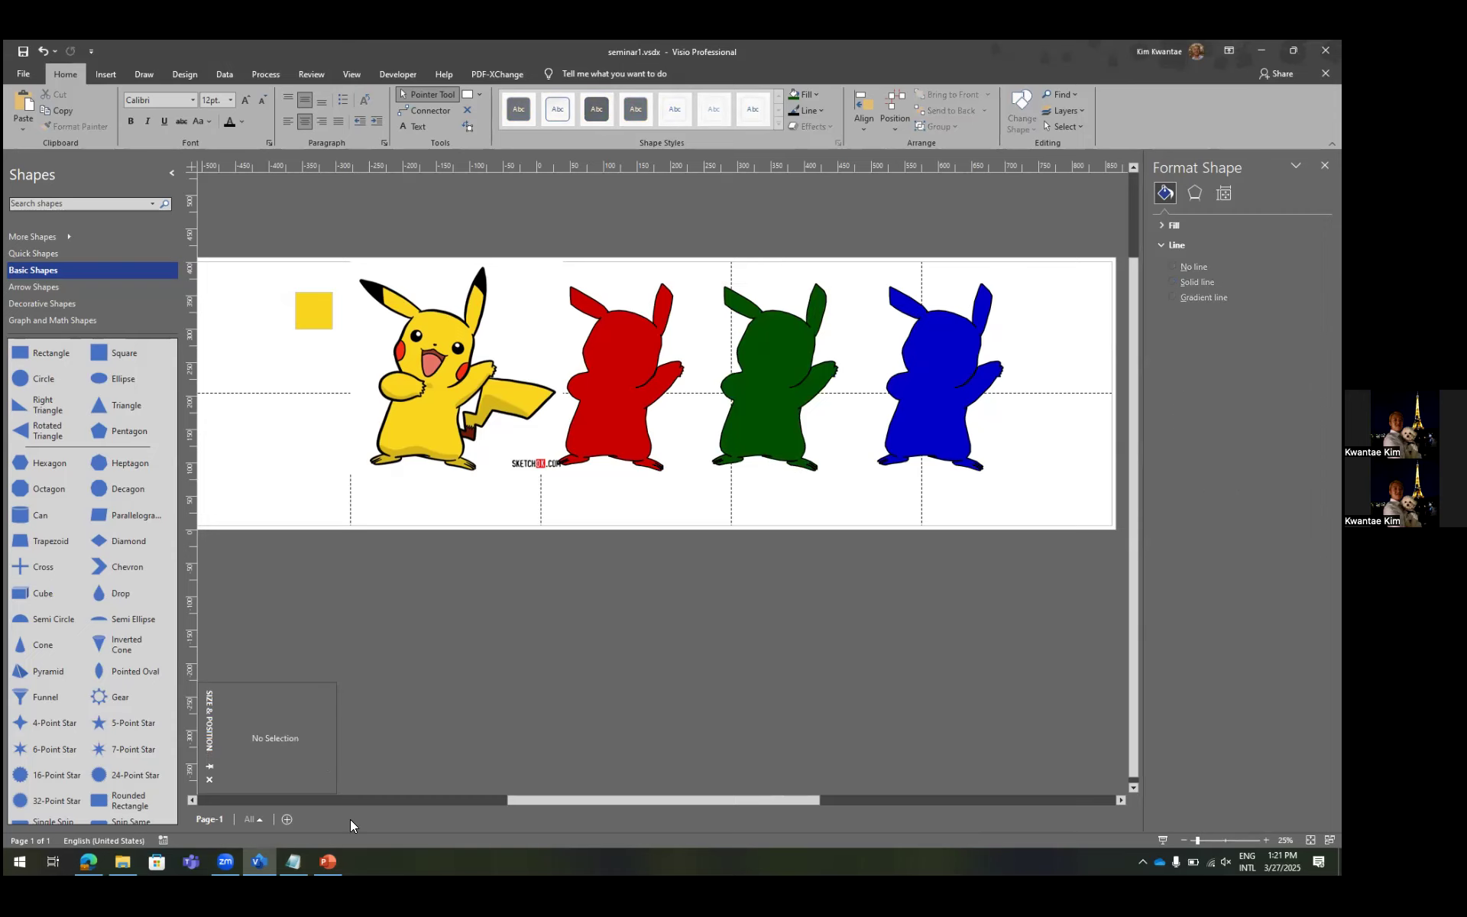
In Notepad, add the entry "Shift + drag" with "Move horizontally/vertically" below the "Shift + click" line, save the notes, and return to Visio.
{"action": "left_click", "coordinate": [295, 861]}
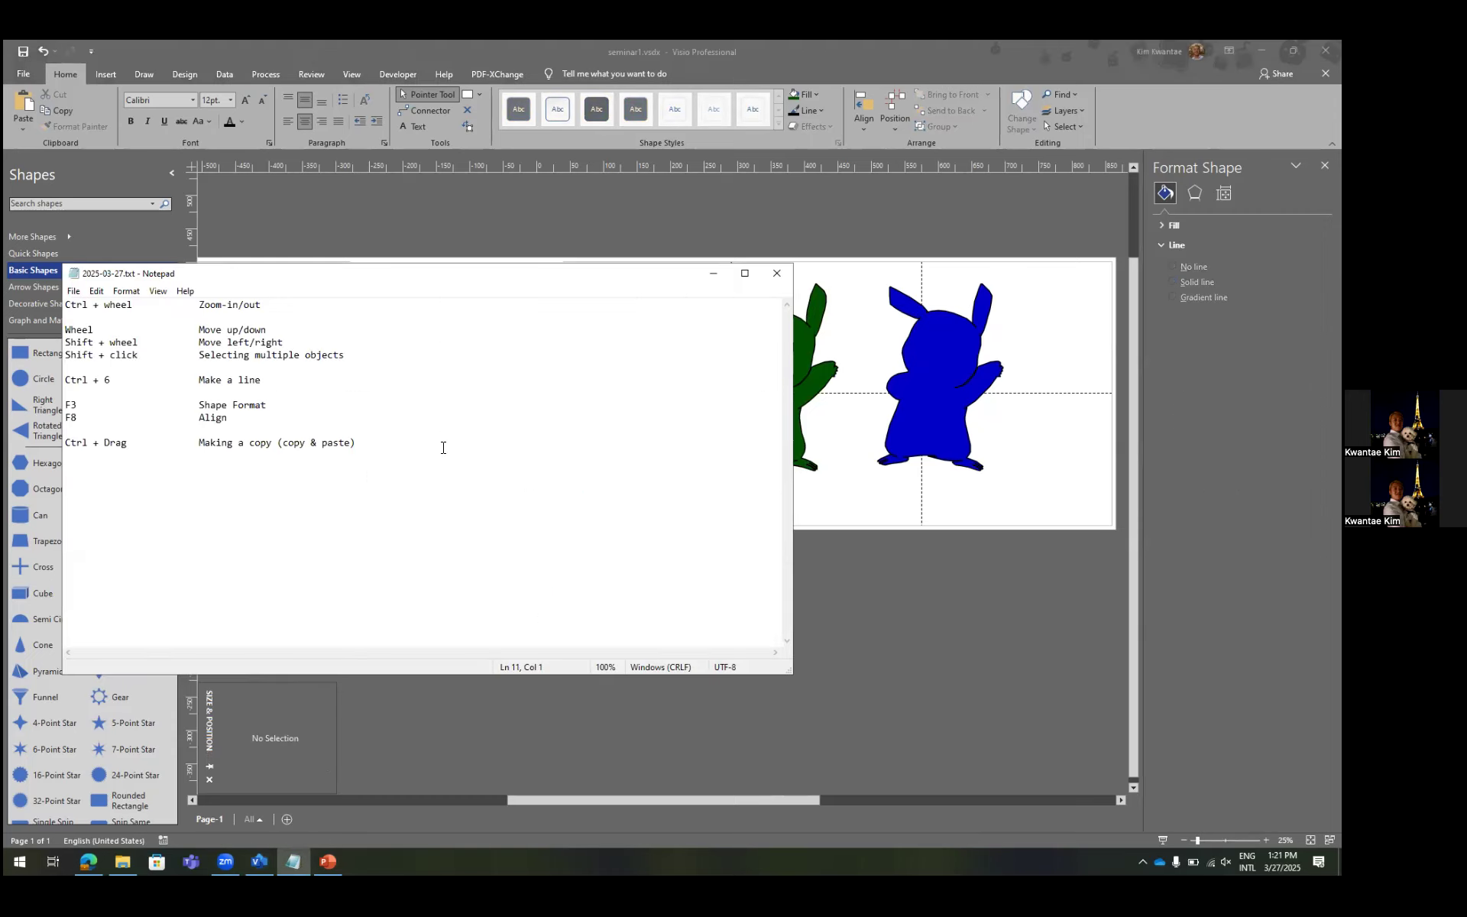
{"action": "left_click", "coordinate": [403, 350]}
{"action": "key", "text": "Return"}
{"action": "type", "text": "Shift + drag\t\t"}
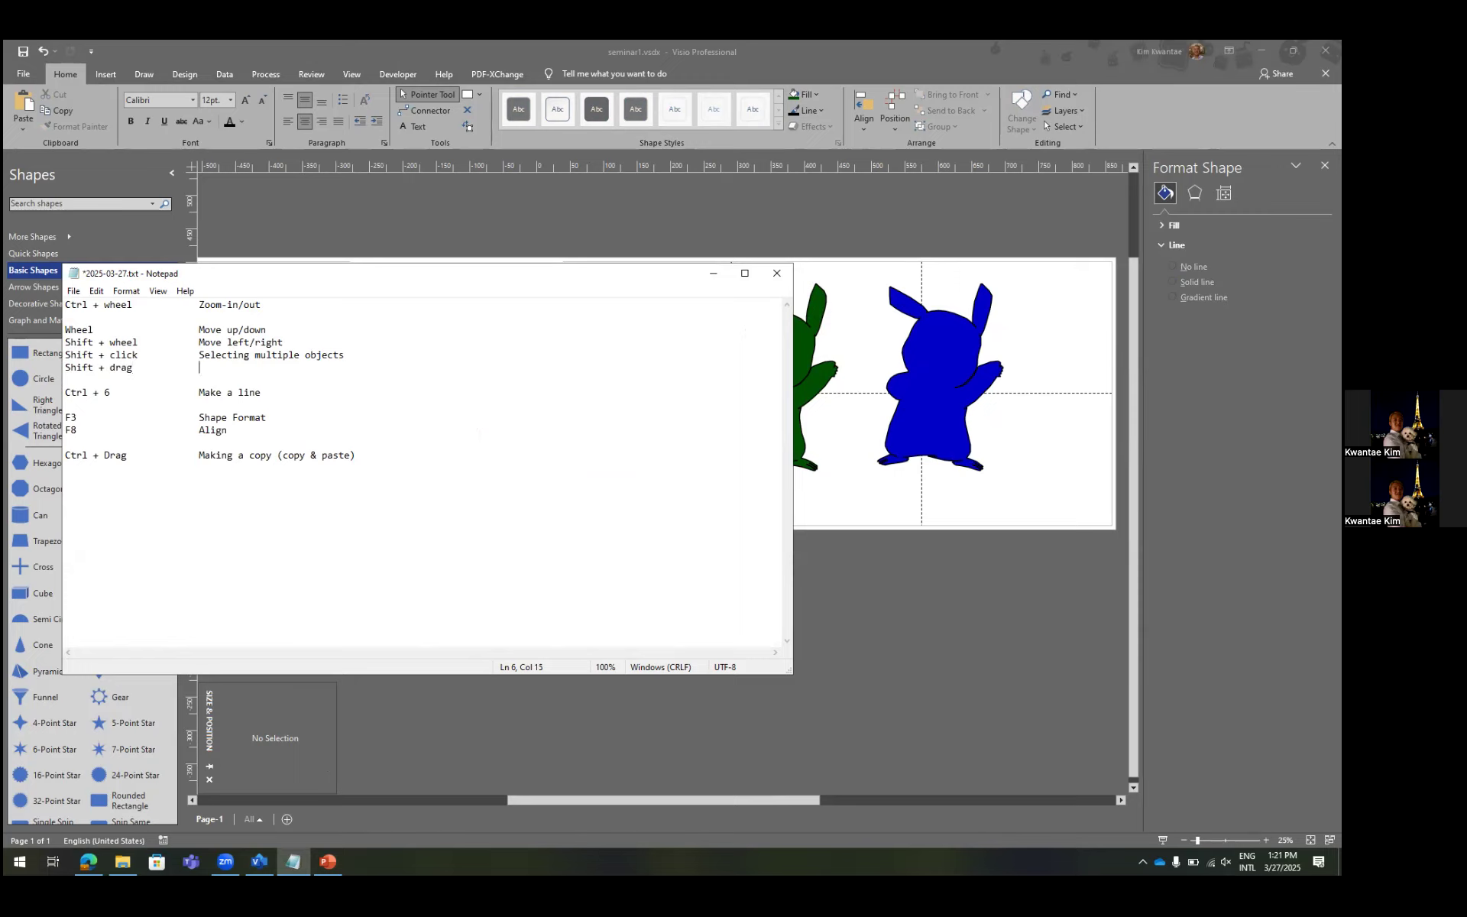
{"action": "type", "text": "Move horizontally/vertically"}
{"action": "key", "text": "ctrl+s"}
{"action": "left_click", "coordinate": [944, 507]}
Try moving the red Pikachu shape upward, and undo the move.
{"action": "left_click", "coordinate": [627, 392]}
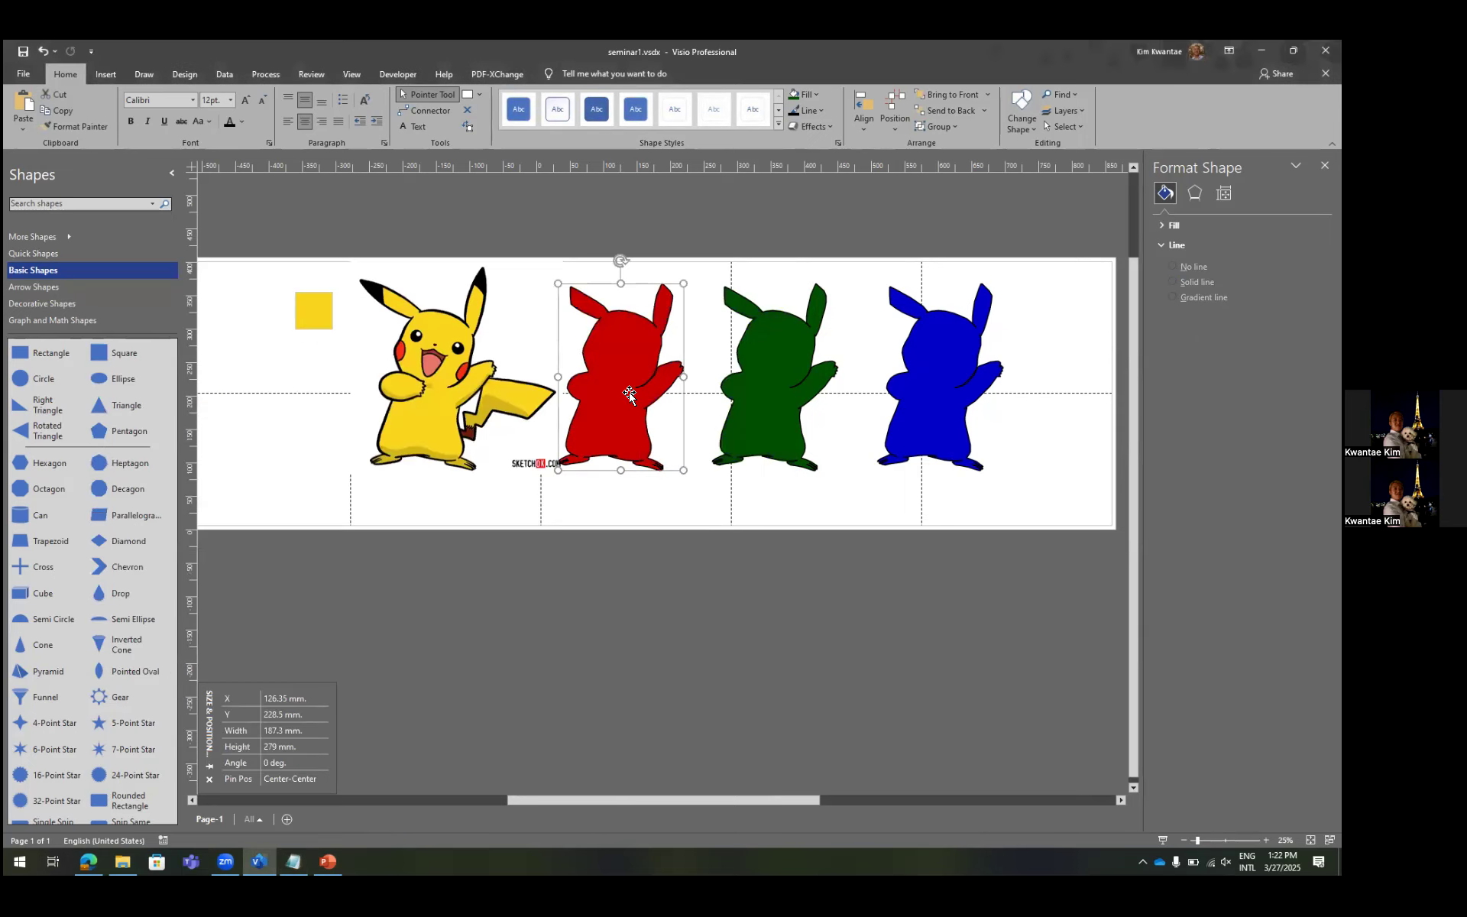
{"action": "left_click_drag", "start_coordinate": [629, 393], "coordinate": [604, 302]}
{"action": "key", "text": "ctrl+z"}
{"action": "left_click", "coordinate": [786, 243]}
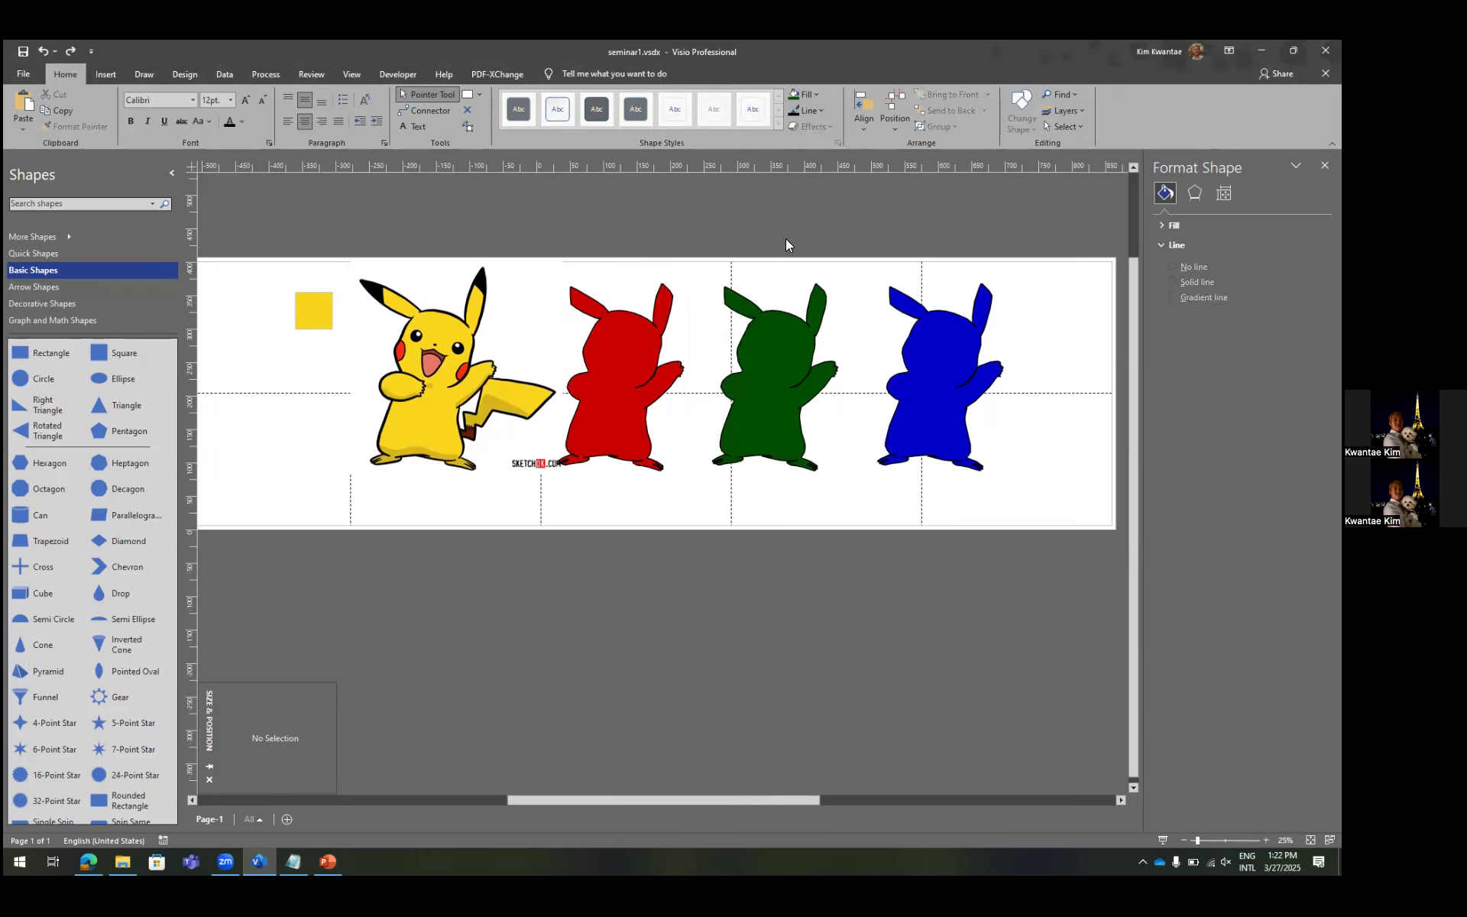
Distribute the red, green and blue Pikachu shapes horizontally with equal spacing, and save the drawing.
{"action": "scroll", "coordinate": [786, 243], "scroll_direction": "right", "scroll_amount": 3}
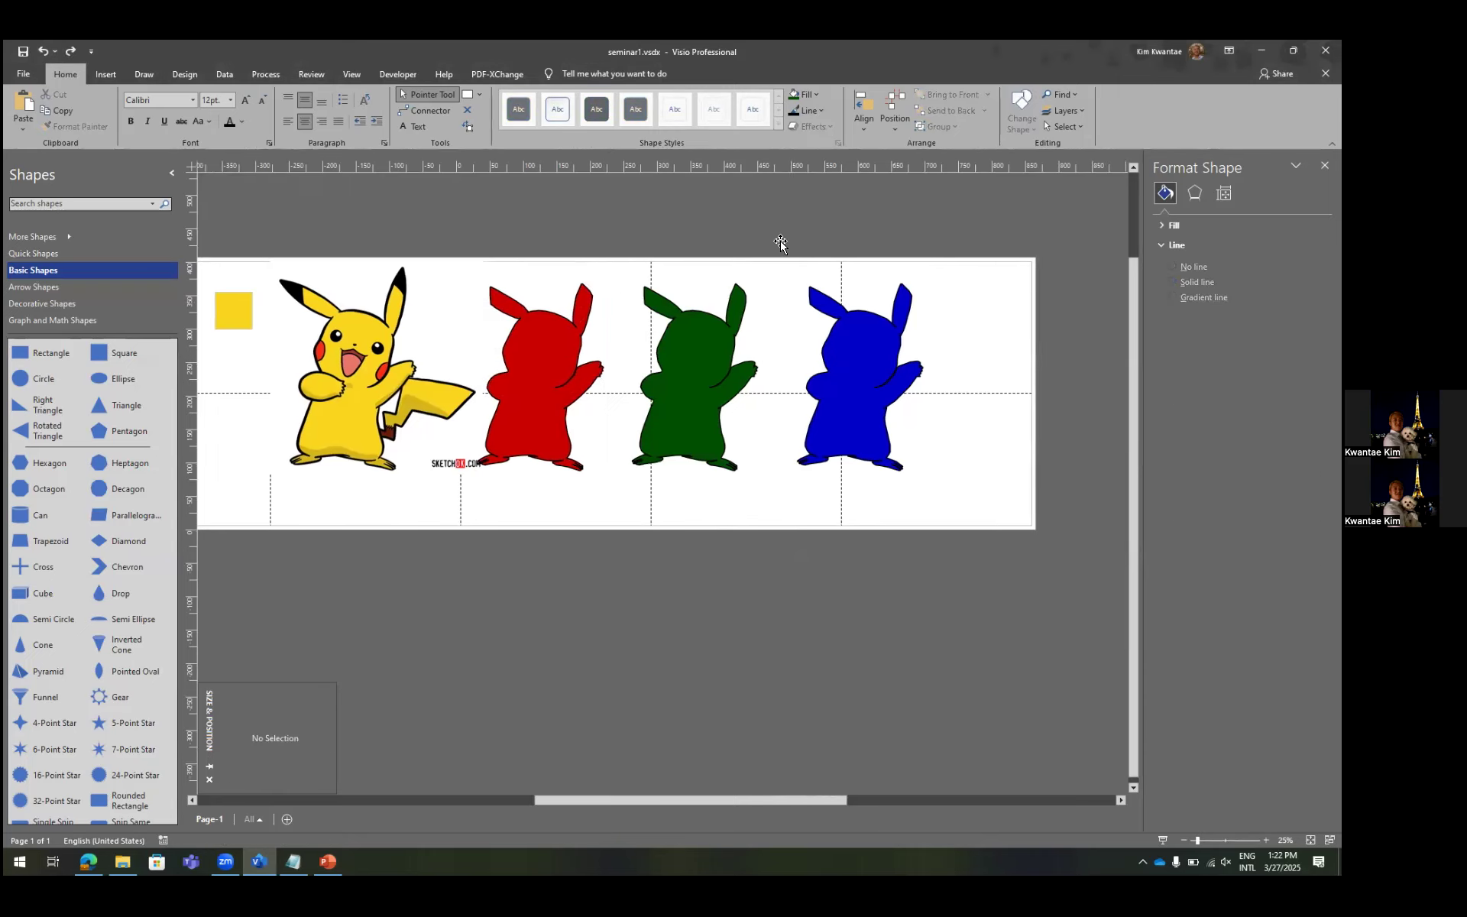
{"action": "left_click", "coordinate": [612, 365]}
{"action": "left_click", "coordinate": [672, 376]}
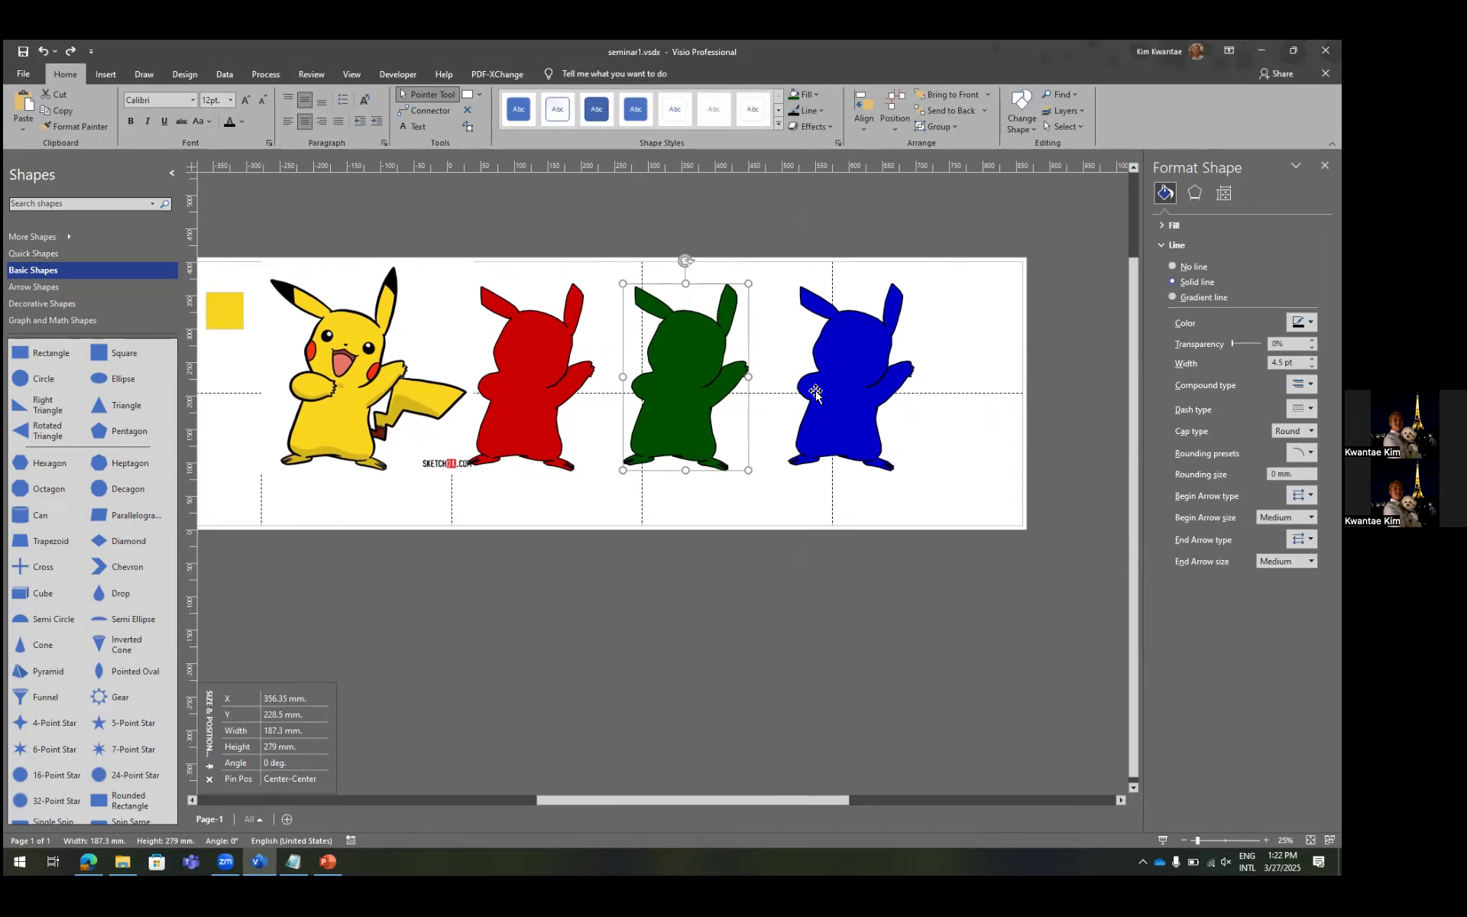
{"action": "left_click", "coordinate": [525, 395]}
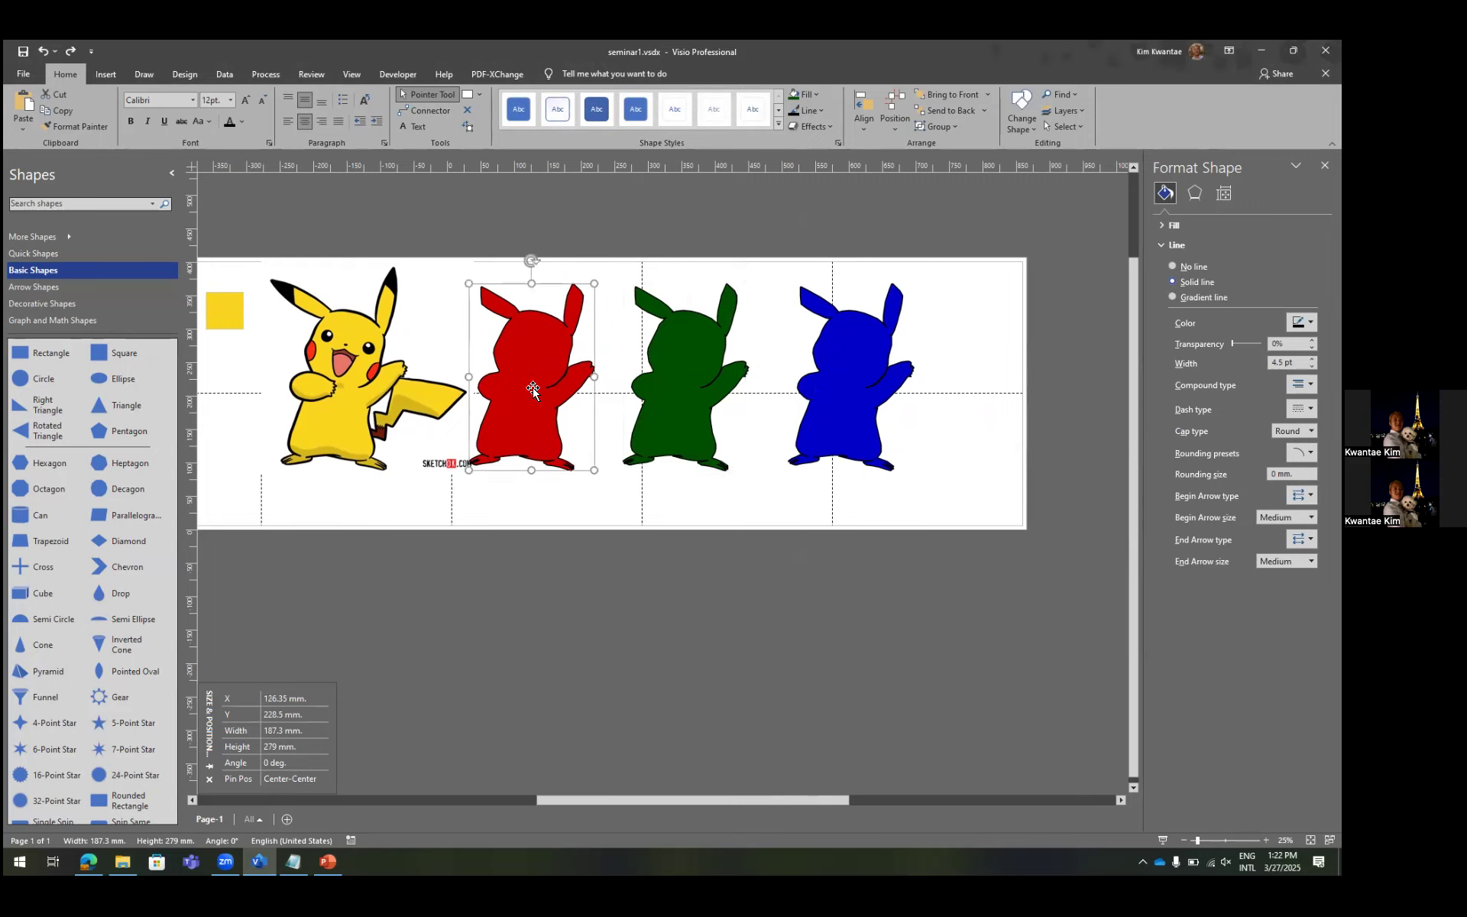
{"action": "left_click", "coordinate": [714, 385], "text": "shift"}
{"action": "left_click", "coordinate": [839, 376], "text": "shift"}
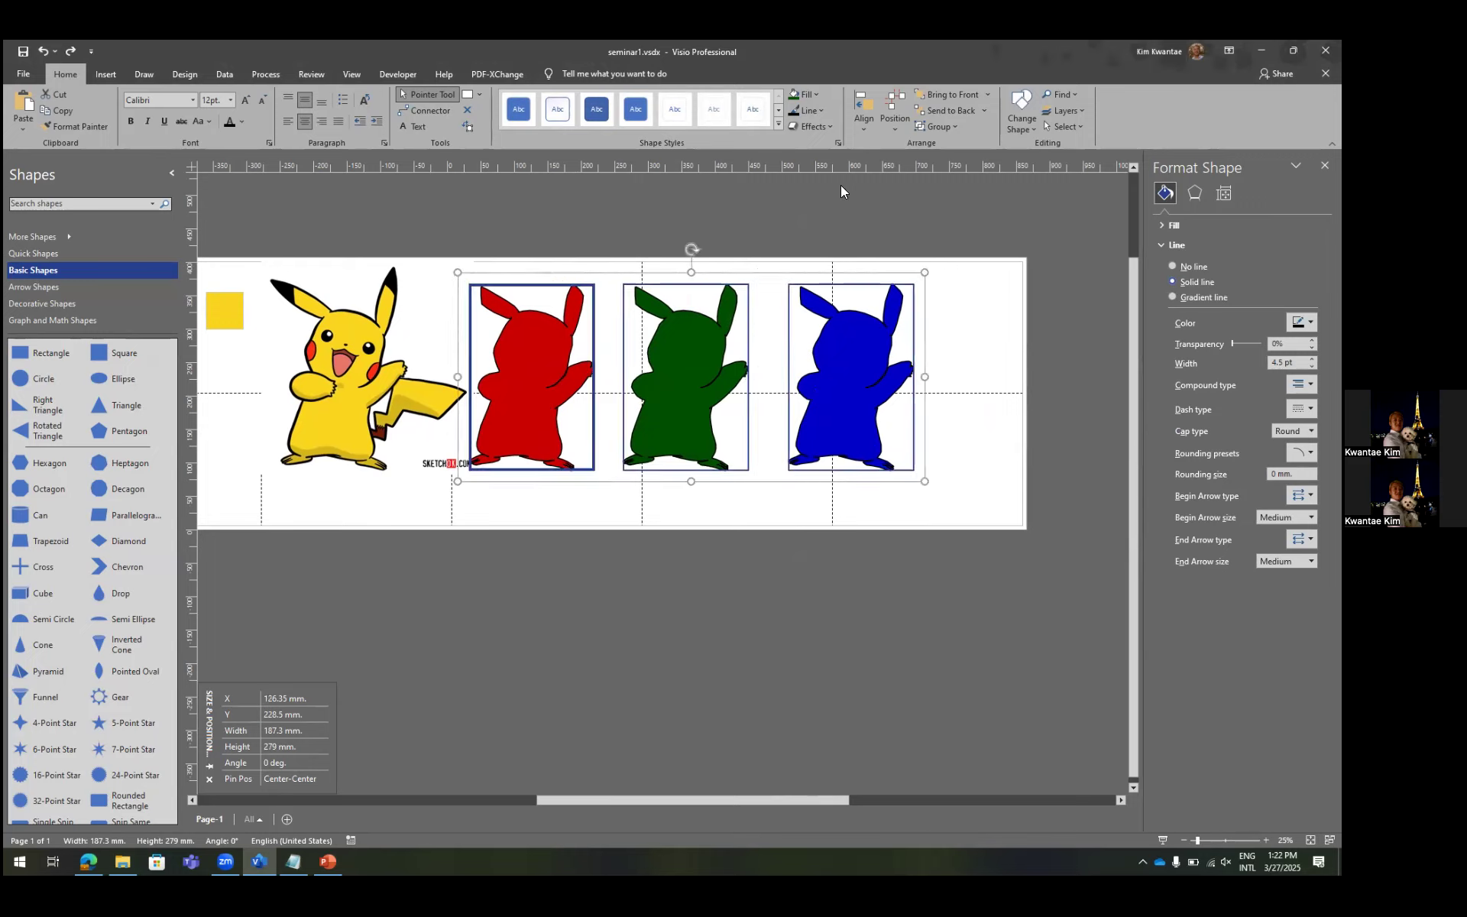
{"action": "left_click", "coordinate": [890, 124]}
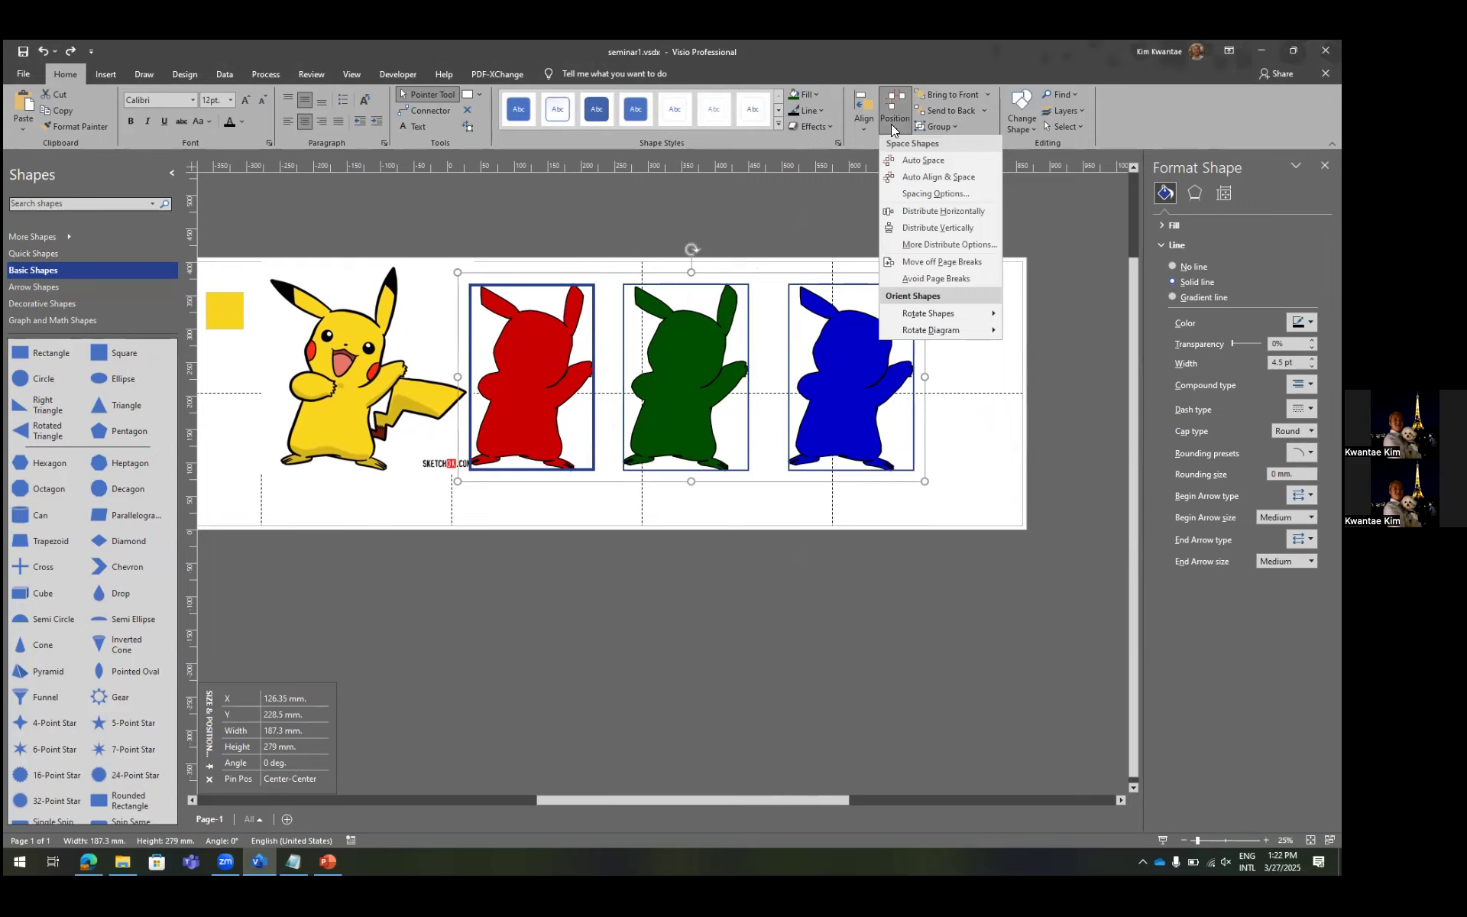
{"action": "left_click", "coordinate": [960, 211]}
{"action": "left_click", "coordinate": [918, 235]}
{"action": "key", "text": "ctrl+s"}
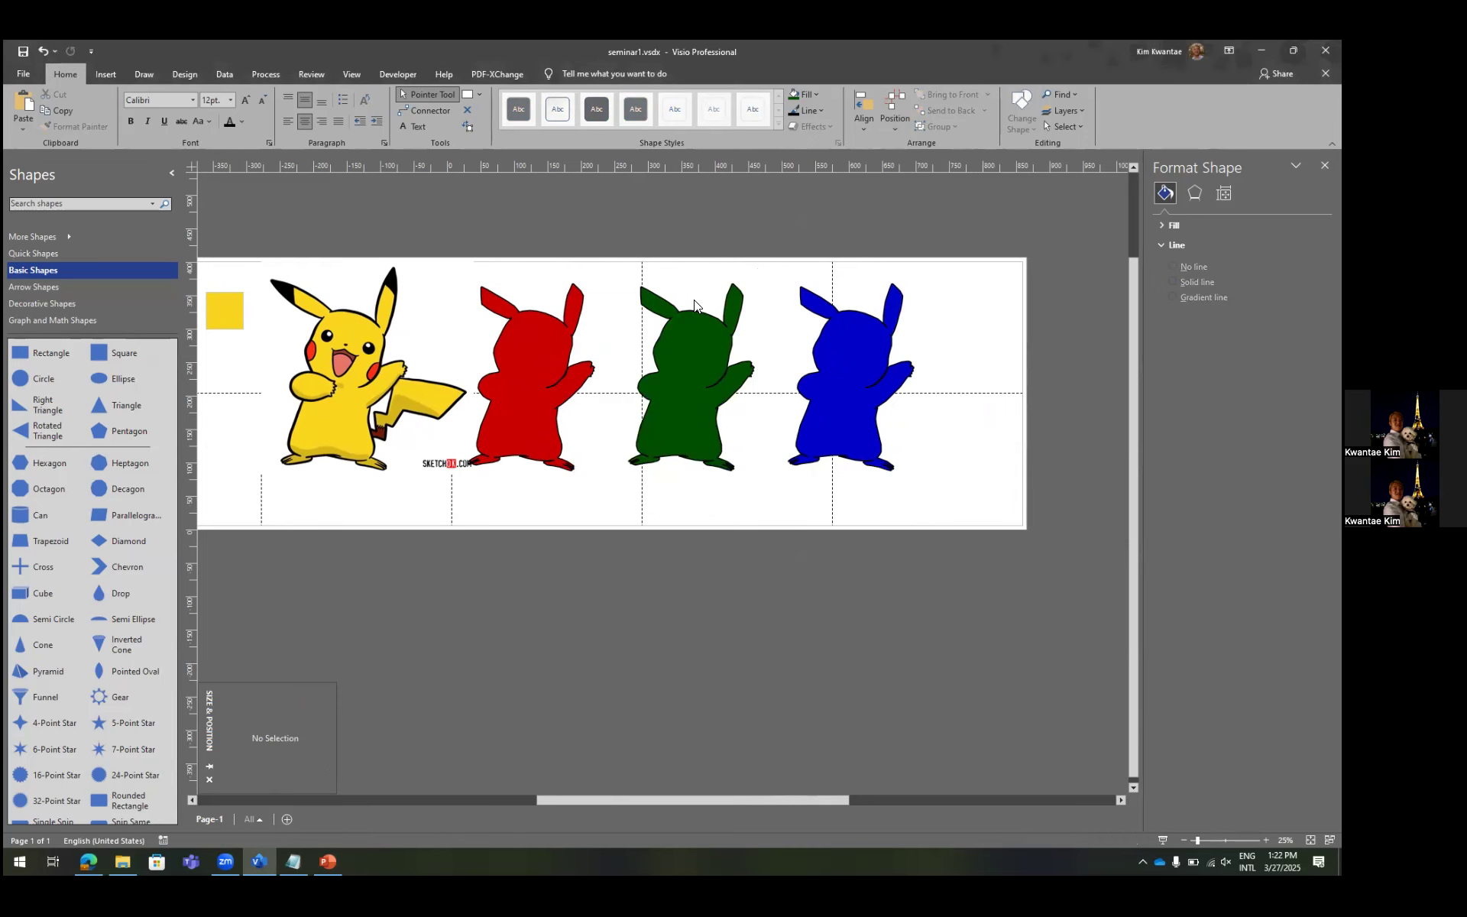
Switch to the browser and open the "visio" repository from the presenter's GitHub profile in a new tab.
{"action": "scroll", "coordinate": [694, 302], "scroll_direction": "left", "scroll_amount": 2}
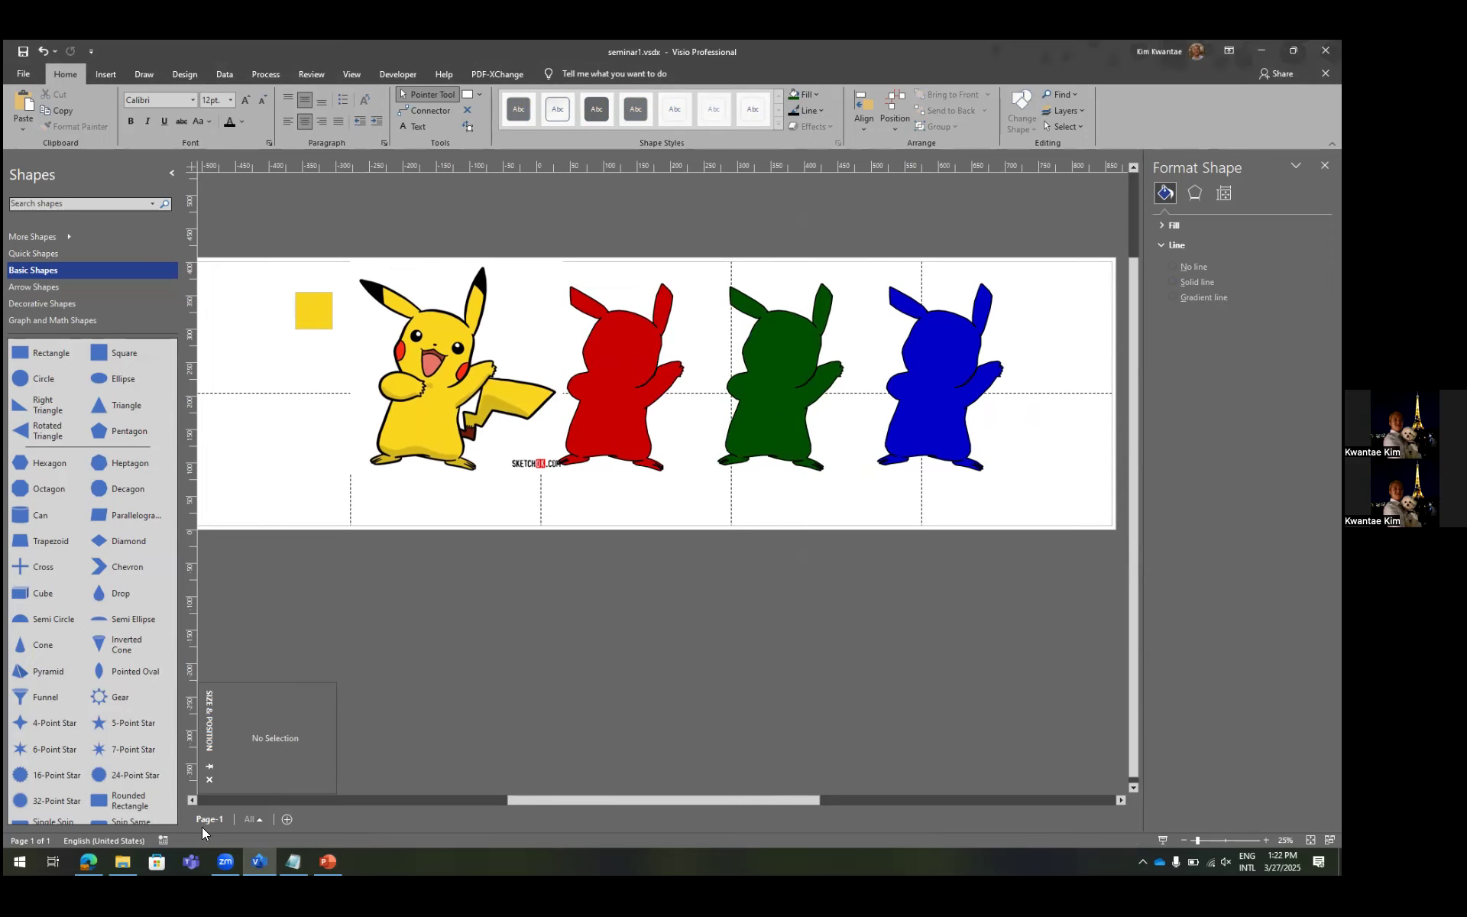
{"action": "left_click", "coordinate": [88, 861]}
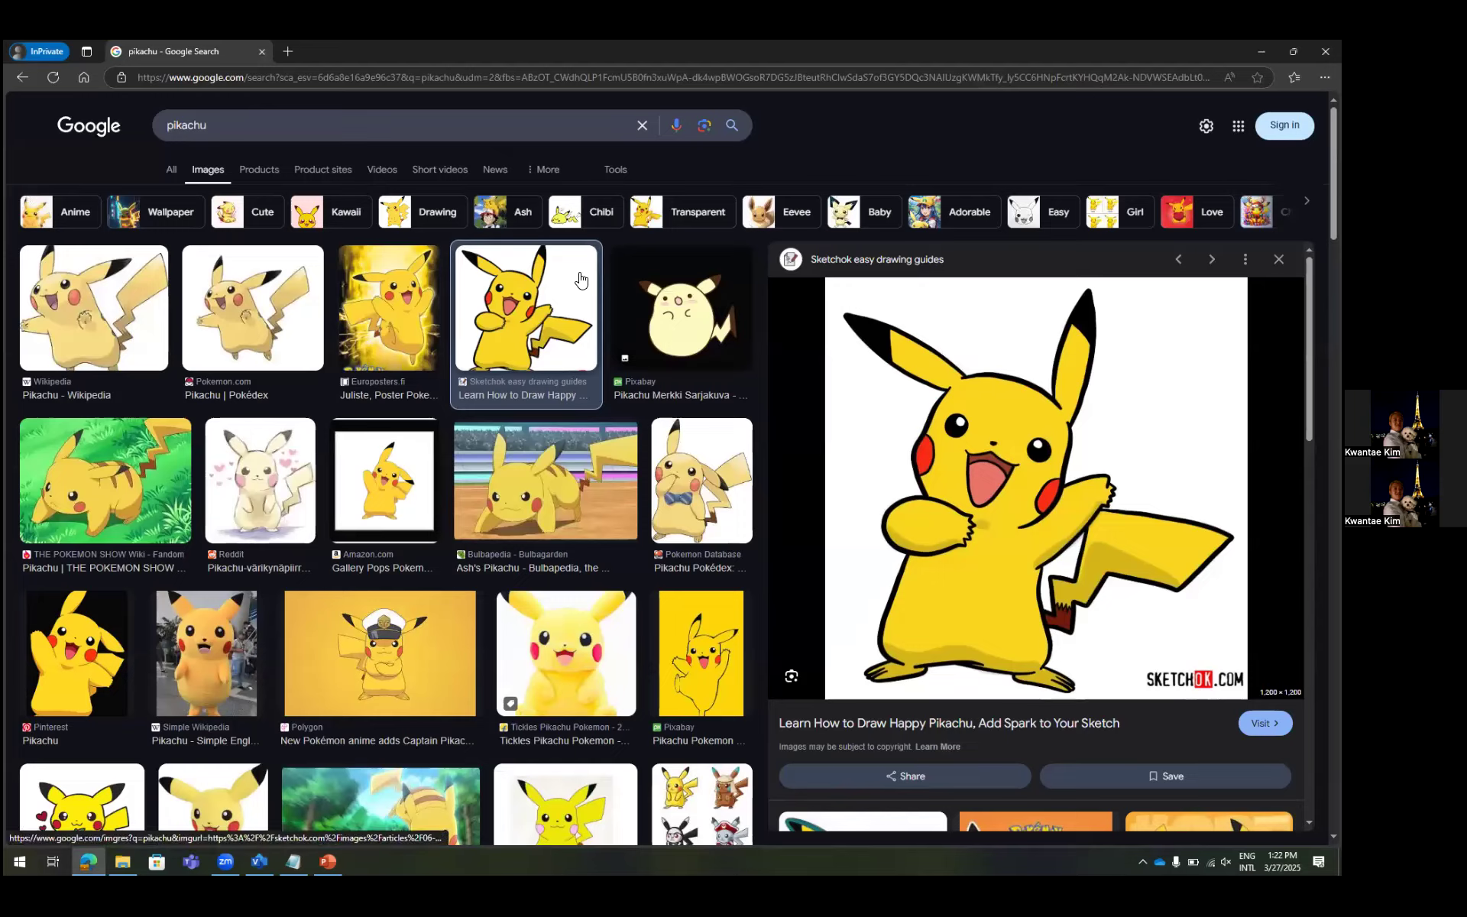
{"action": "key", "text": "ctrl+t"}
{"action": "type", "text": "githu"}
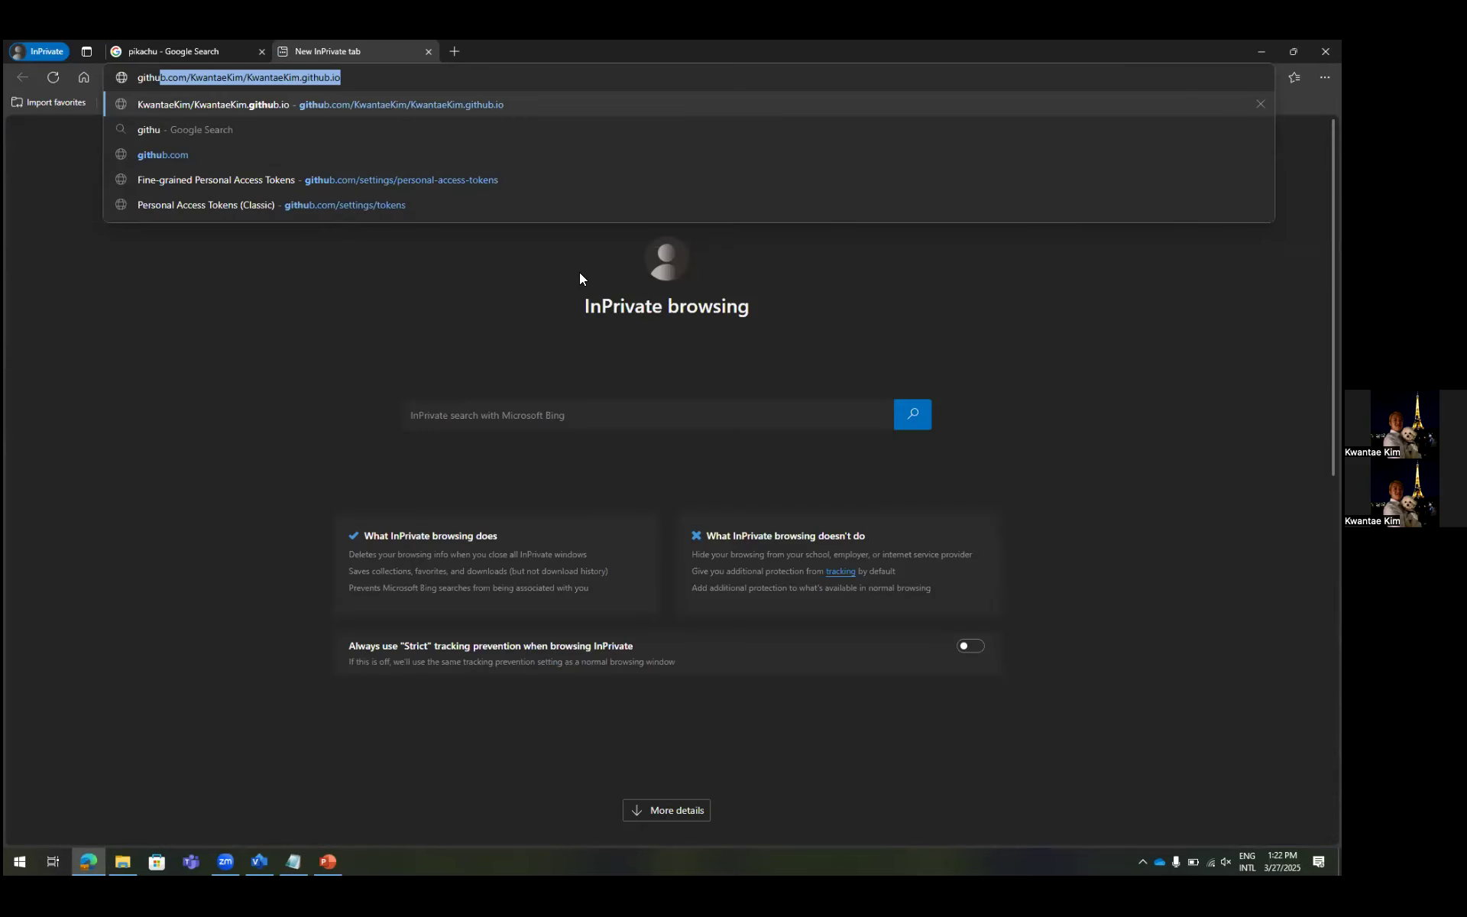
{"action": "type", "text": "b.com/KwantaeKim/KwantaeKim.github.i"}
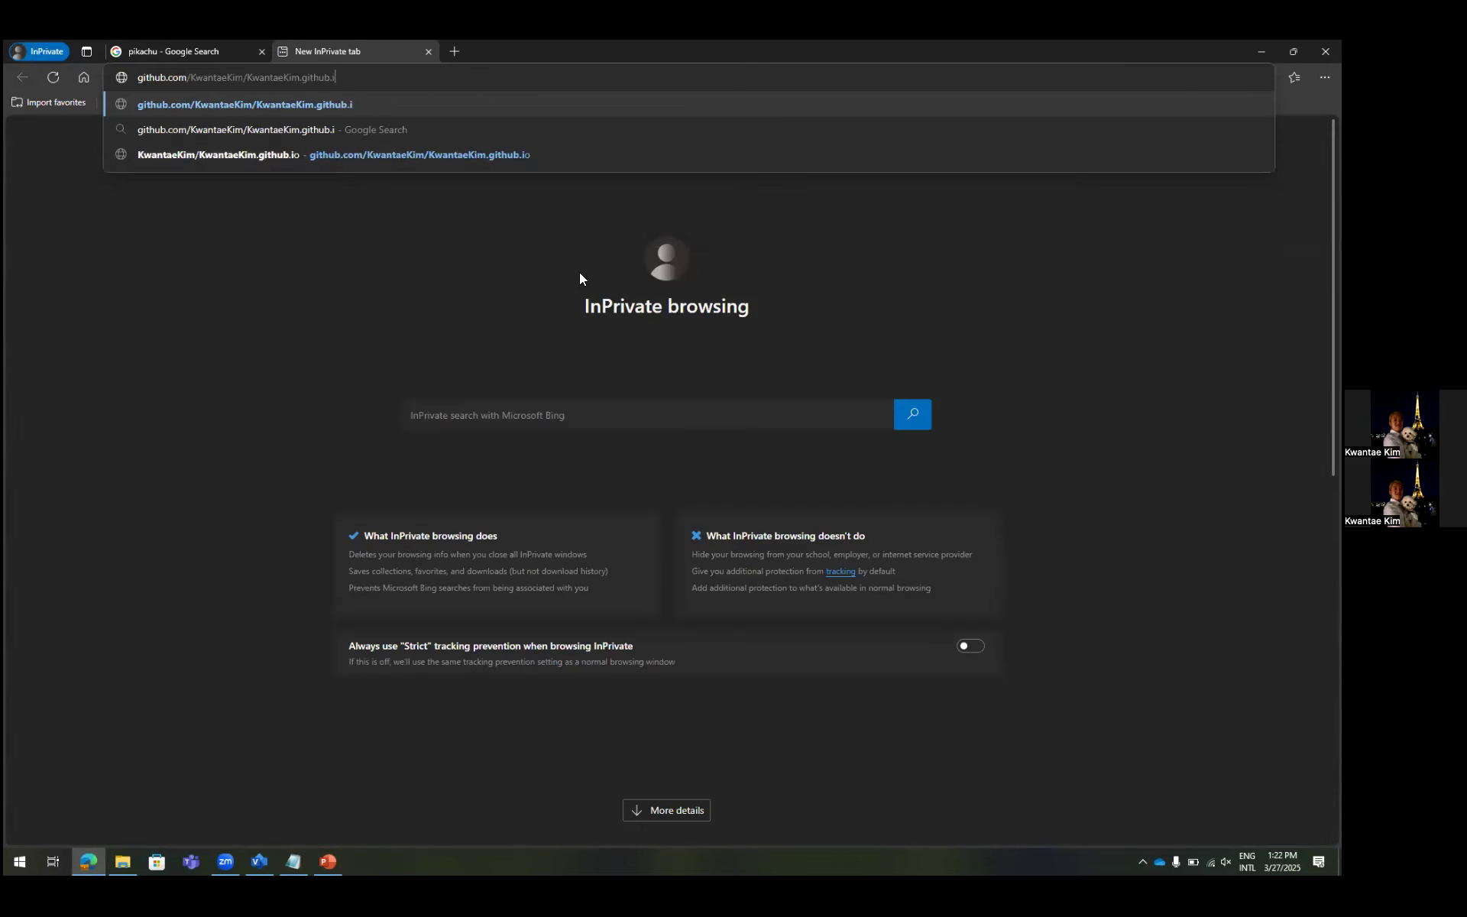
{"action": "key", "text": "Return"}
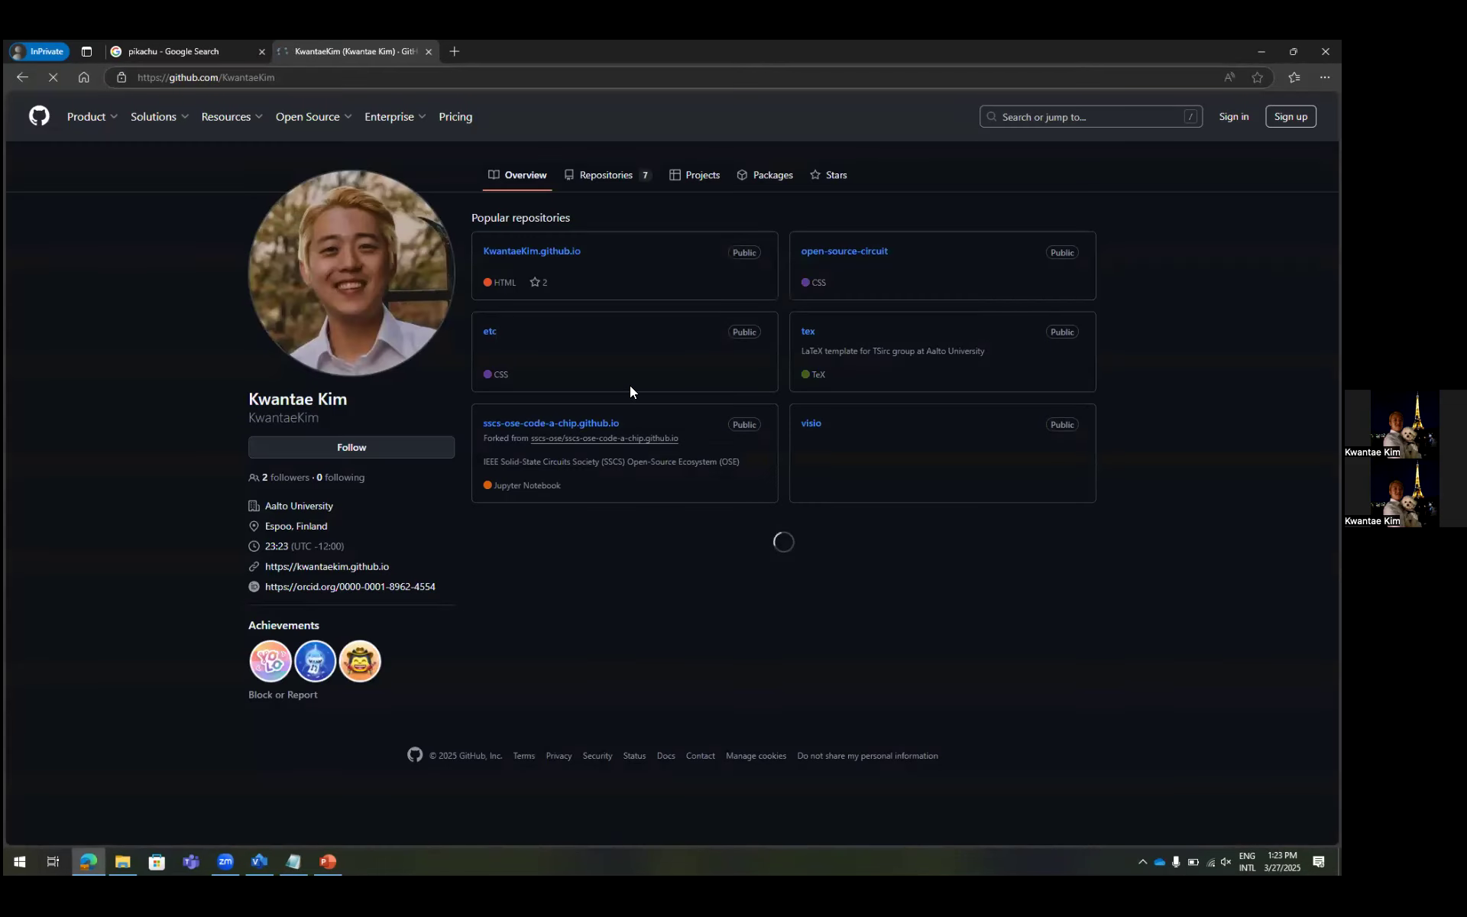
{"action": "left_click", "coordinate": [802, 426]}
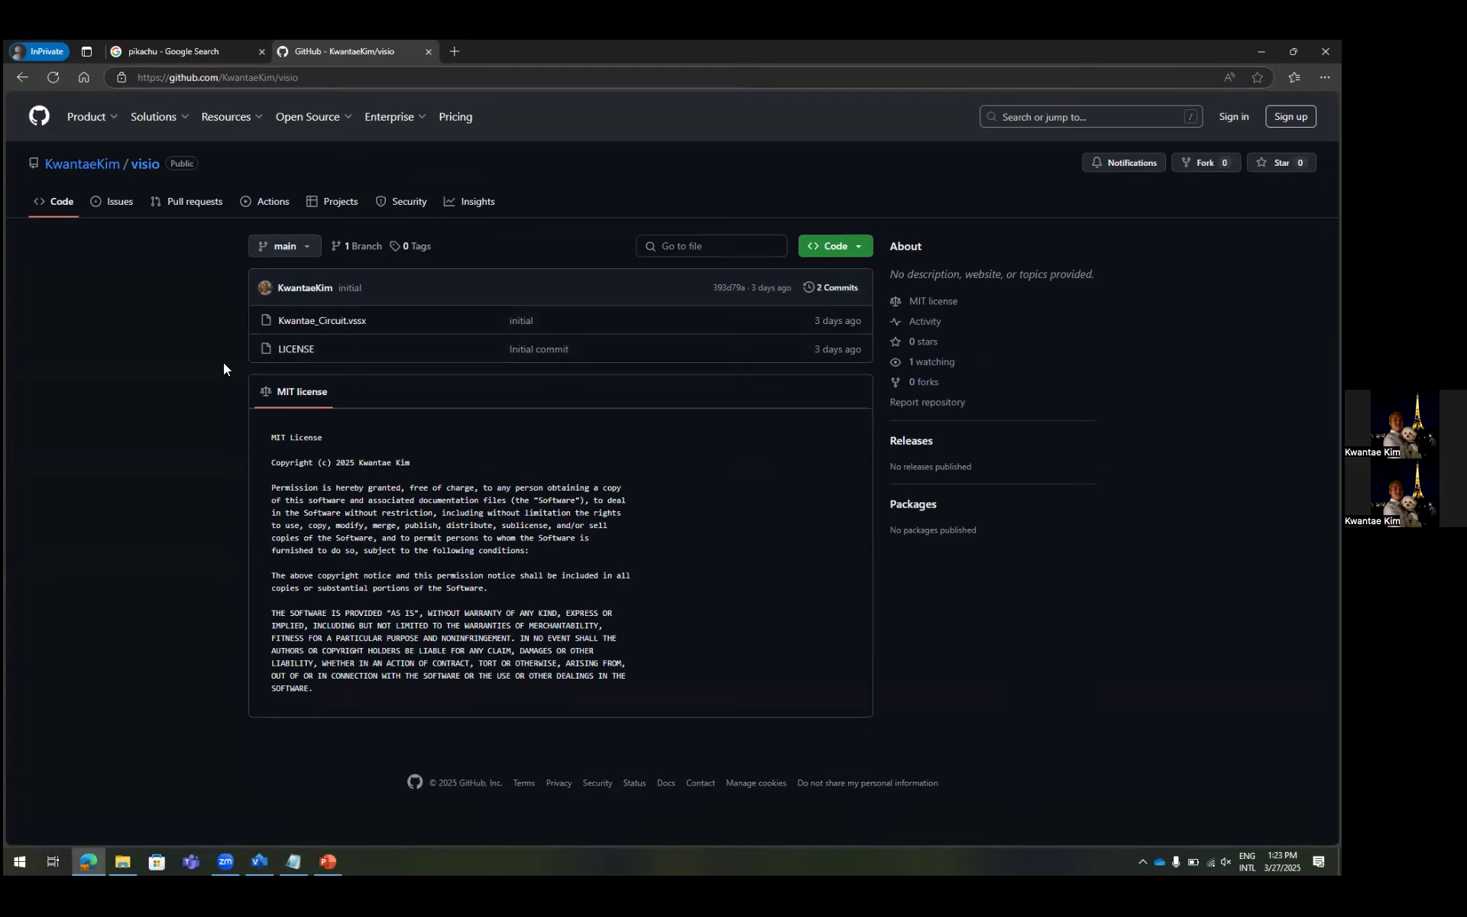
Search the web for "mobaxterm" in a new tab and open the MobaXterm download page.
{"action": "key", "text": "super"}
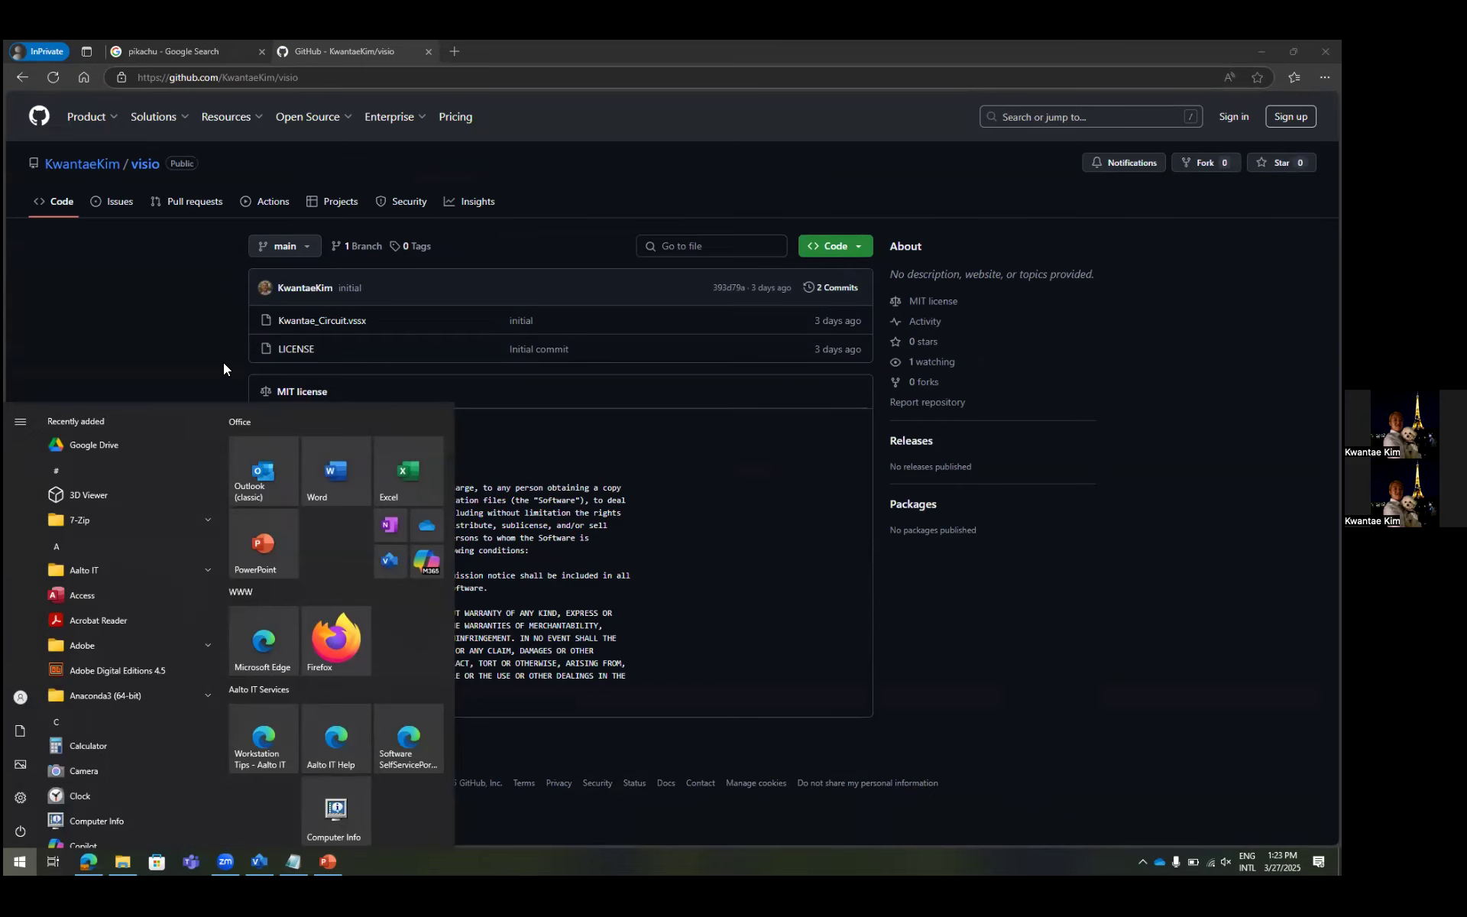
{"action": "key", "text": "Escape"}
{"action": "key", "text": "ctrl+t"}
{"action": "type", "text": "mot"}
{"action": "key", "text": "BackSpace"}
{"action": "type", "text": "baxterm"}
{"action": "key", "text": "Return"}
{"action": "left_click", "coordinate": [215, 324]}
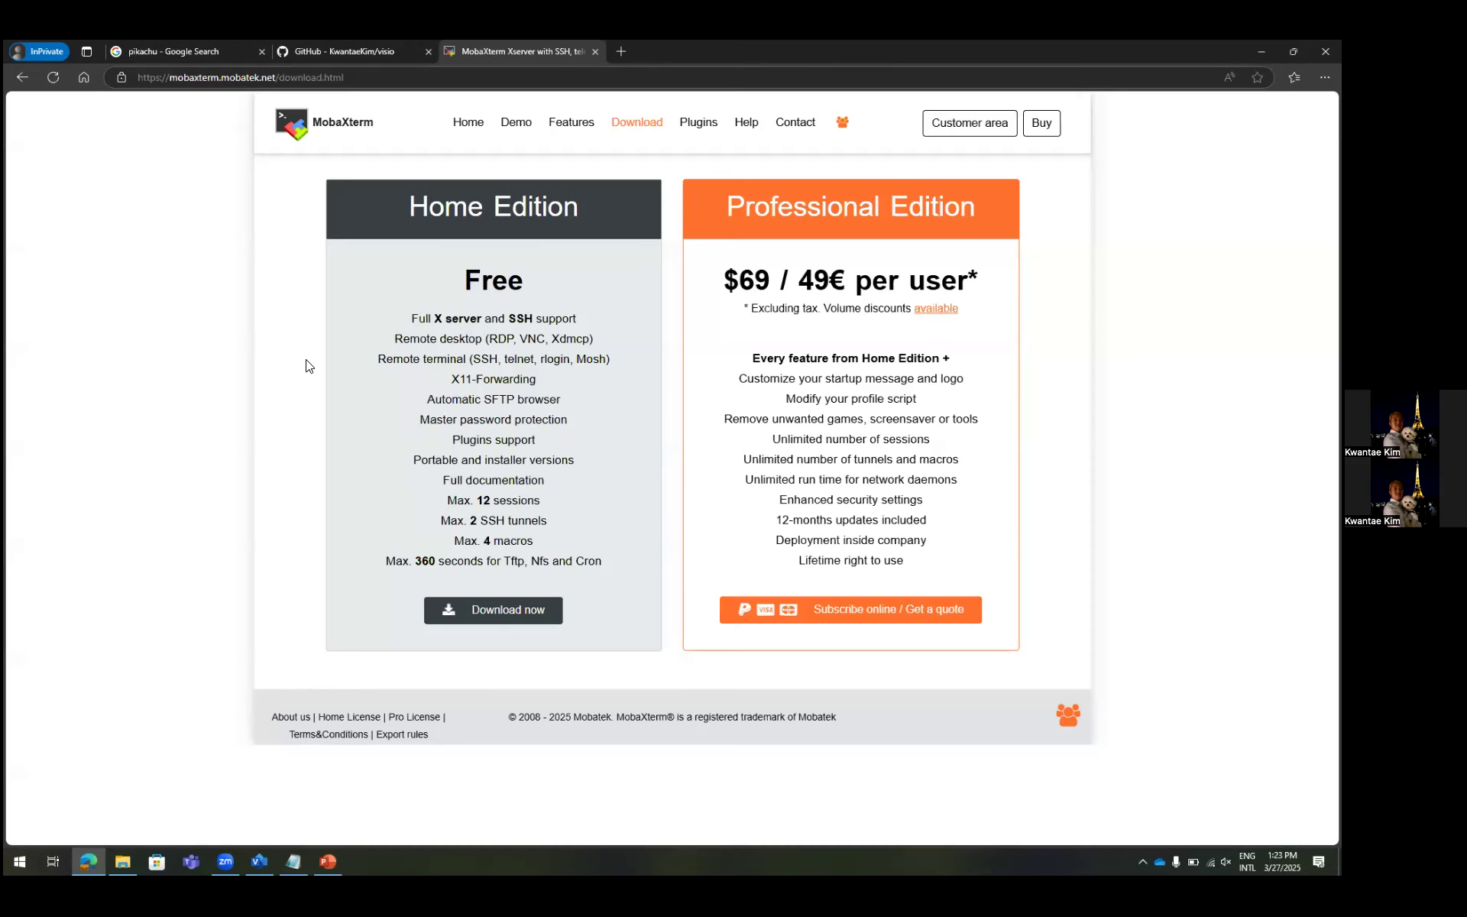
Download the portable edition of MobaXterm Home Edition v25.1.
{"action": "left_click", "coordinate": [502, 610]}
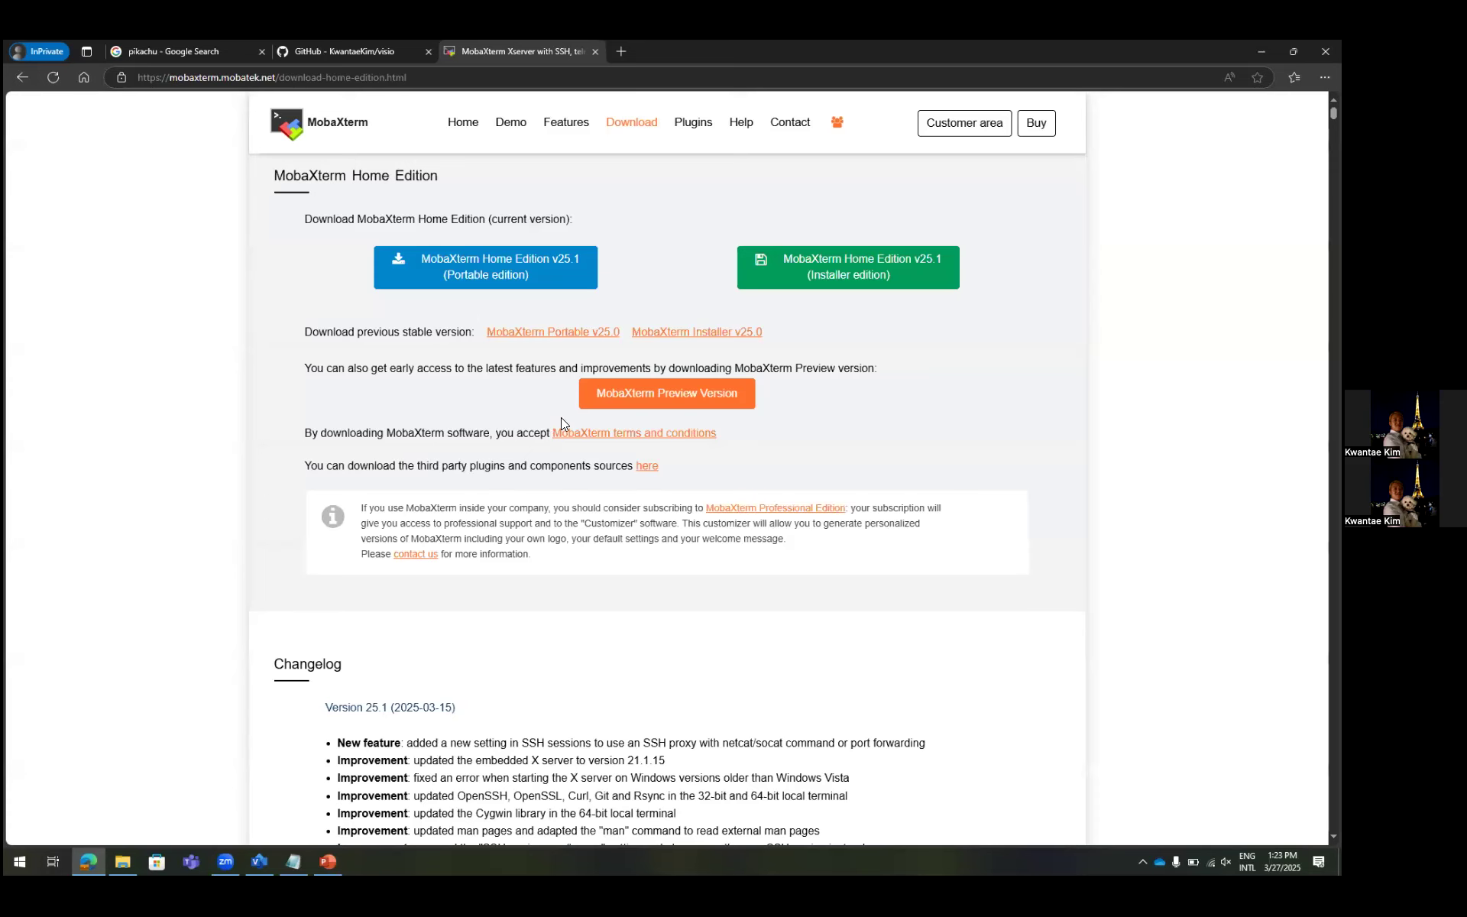
{"action": "left_click", "coordinate": [510, 275]}
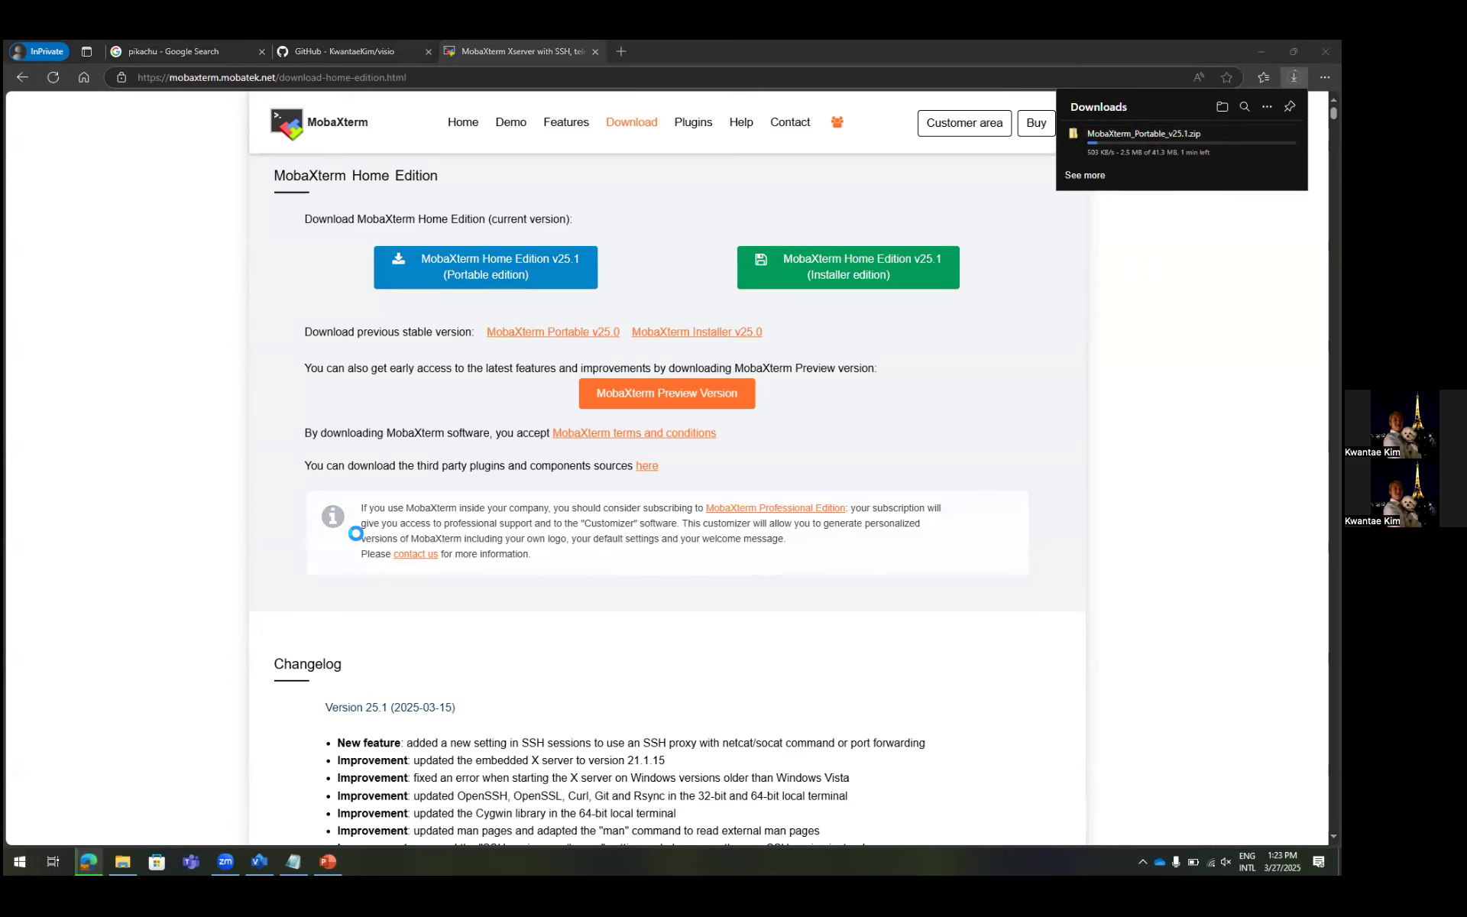
Launch the already installed MobaXterm_Personal_25.0.exe and cancel the MobaXterm_Portable_v25.1.zip download.
{"action": "type", "text": "mobaxterm"}
{"action": "key", "text": "Down"}
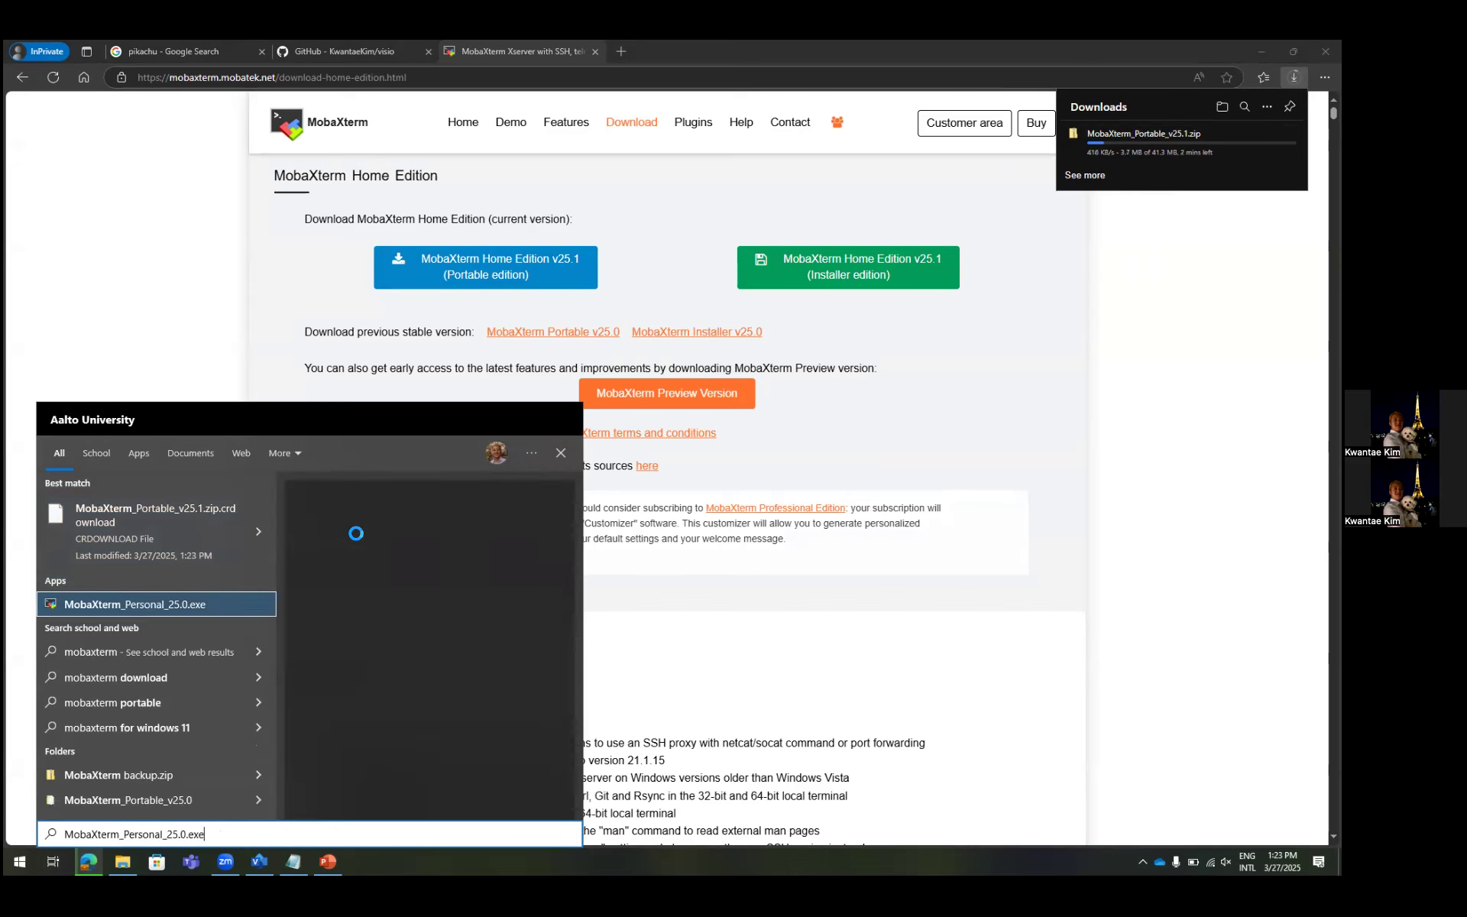
{"action": "key", "text": "Return"}
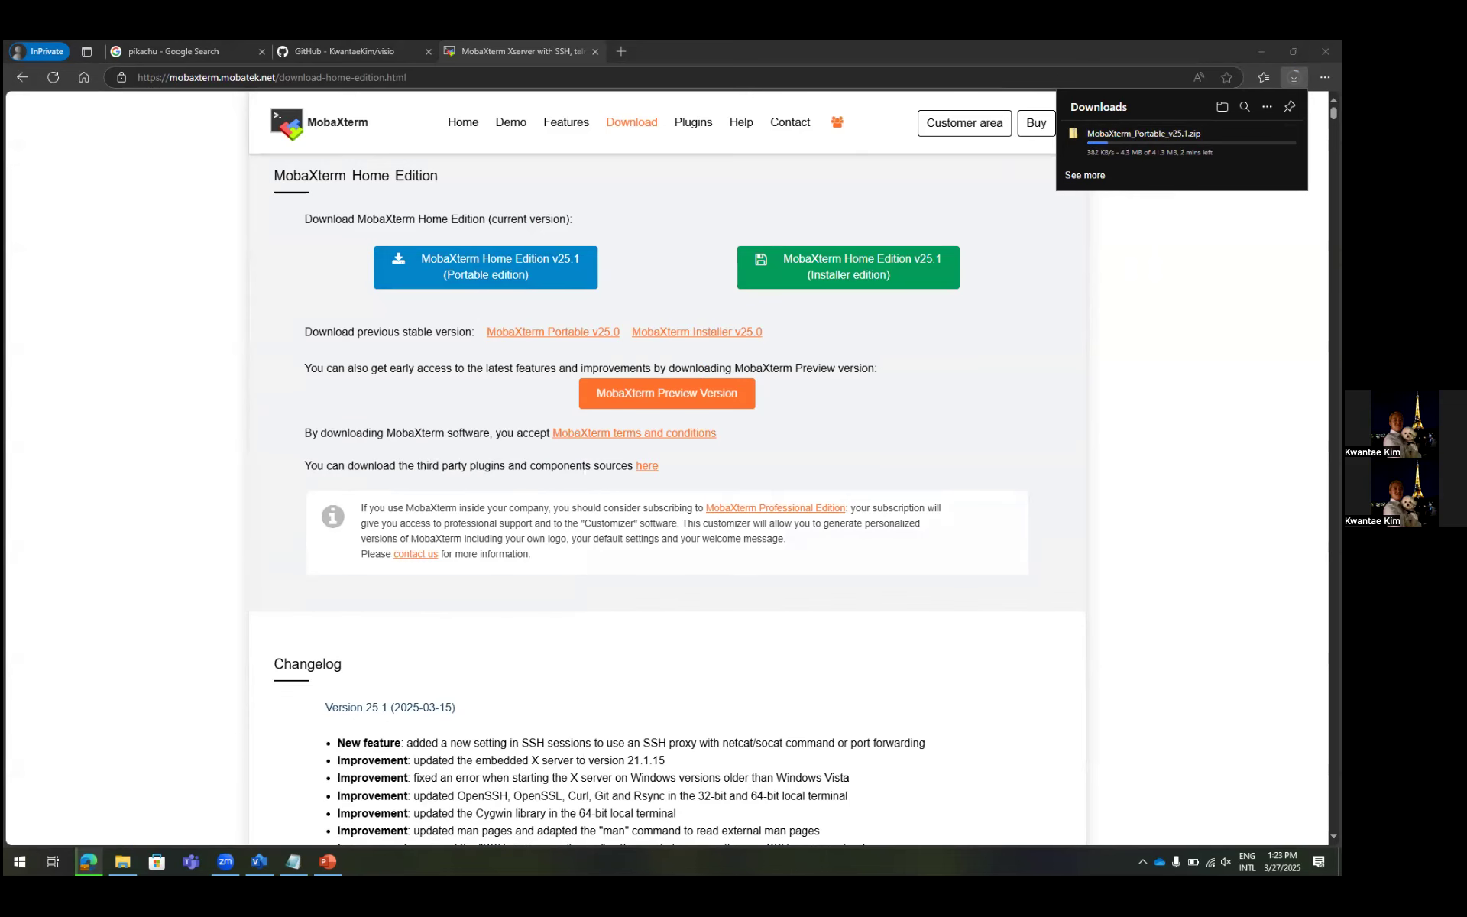
{"action": "left_click", "coordinate": [1288, 135]}
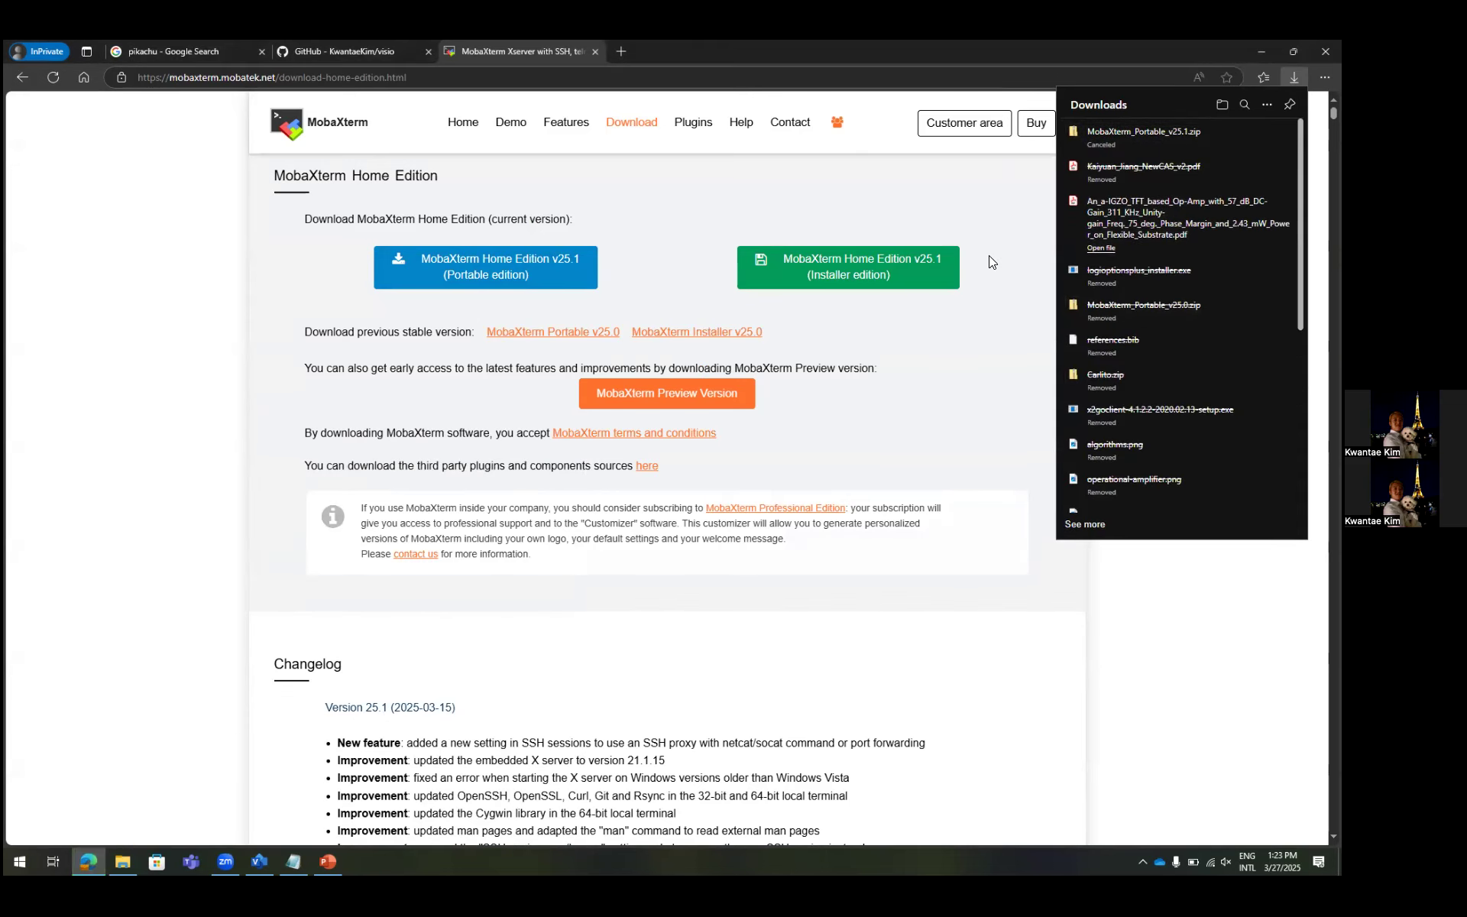
{"action": "left_click", "coordinate": [988, 255]}
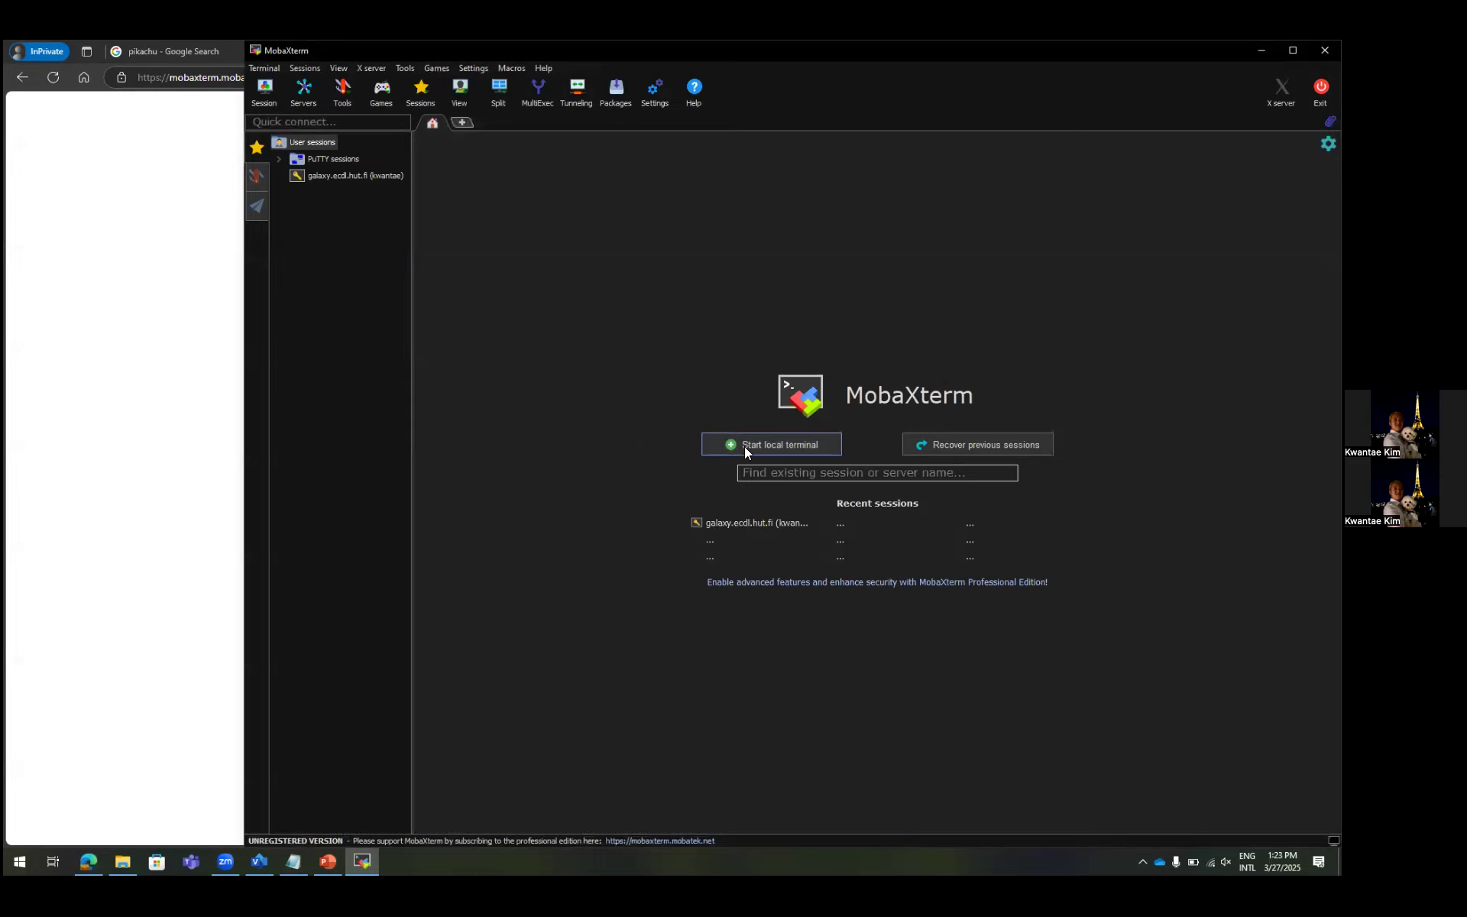
Start a local terminal in MobaXterm and list the contents of the home folder.
{"action": "left_click", "coordinate": [747, 445]}
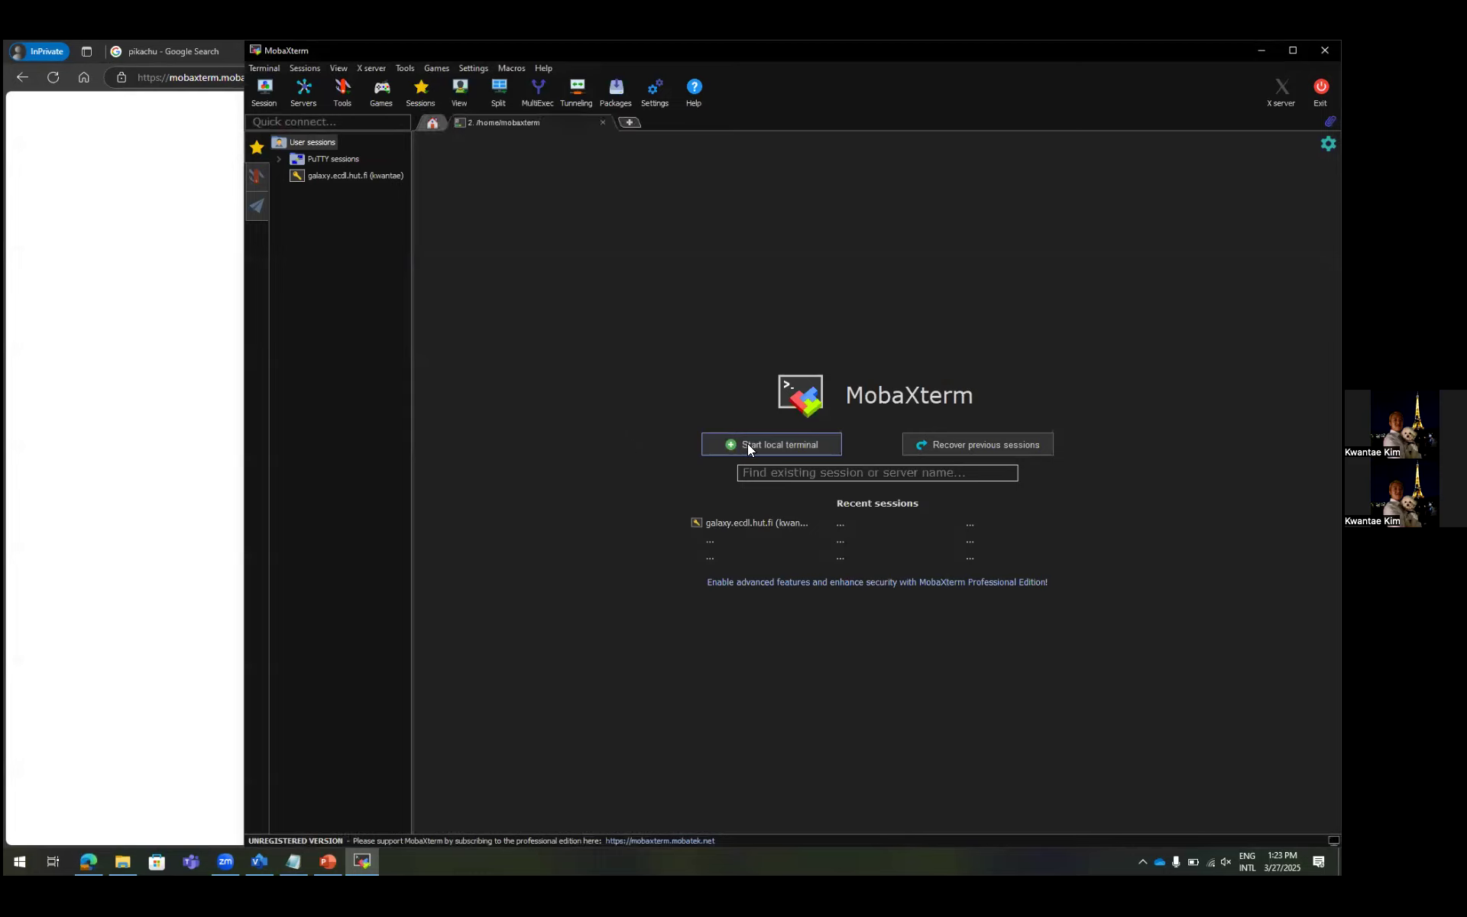
{"action": "left_click", "coordinate": [789, 447]}
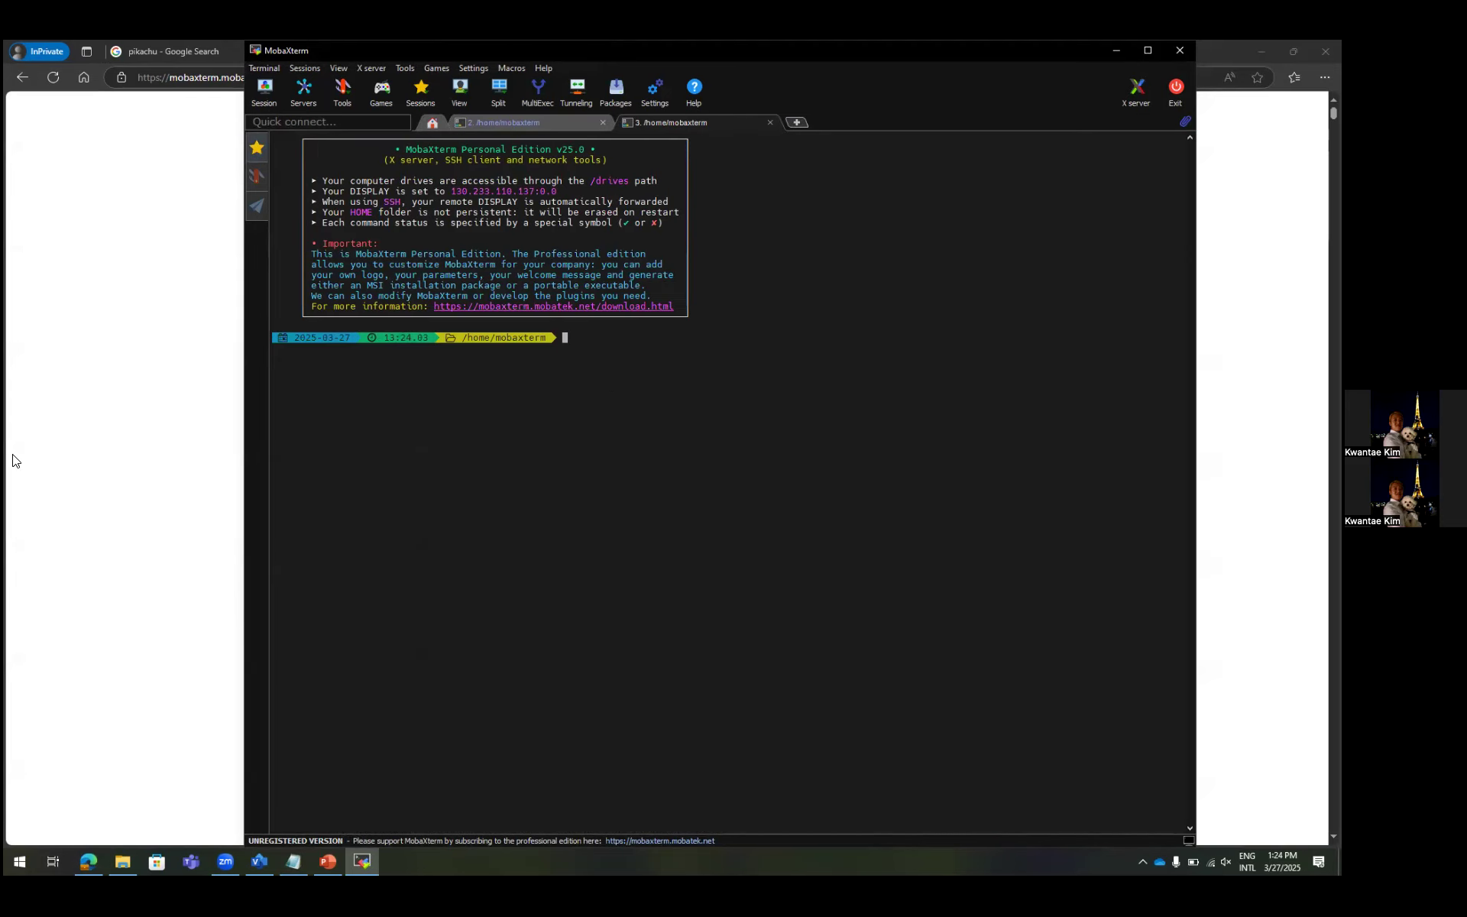
{"action": "type", "text": "ls"}
{"action": "key", "text": "Return"}
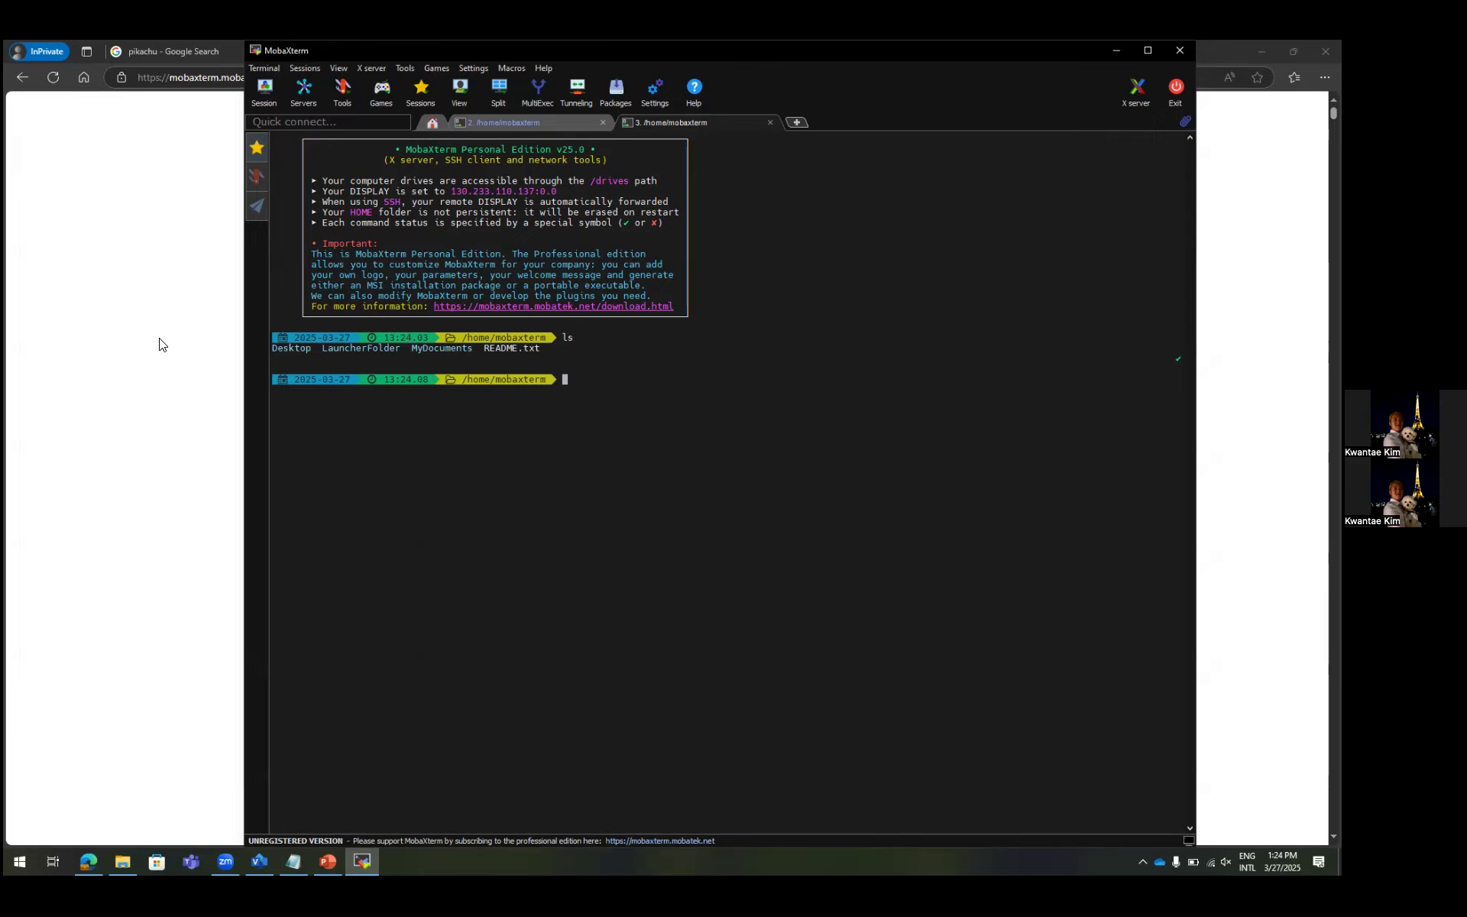
Change to the MyDocuments folder in the terminal and list its contents.
{"action": "type", "text": "cd MyDocuments"}
{"action": "key", "text": "Return"}
{"action": "type", "text": "ls"}
{"action": "key", "text": "Return"}
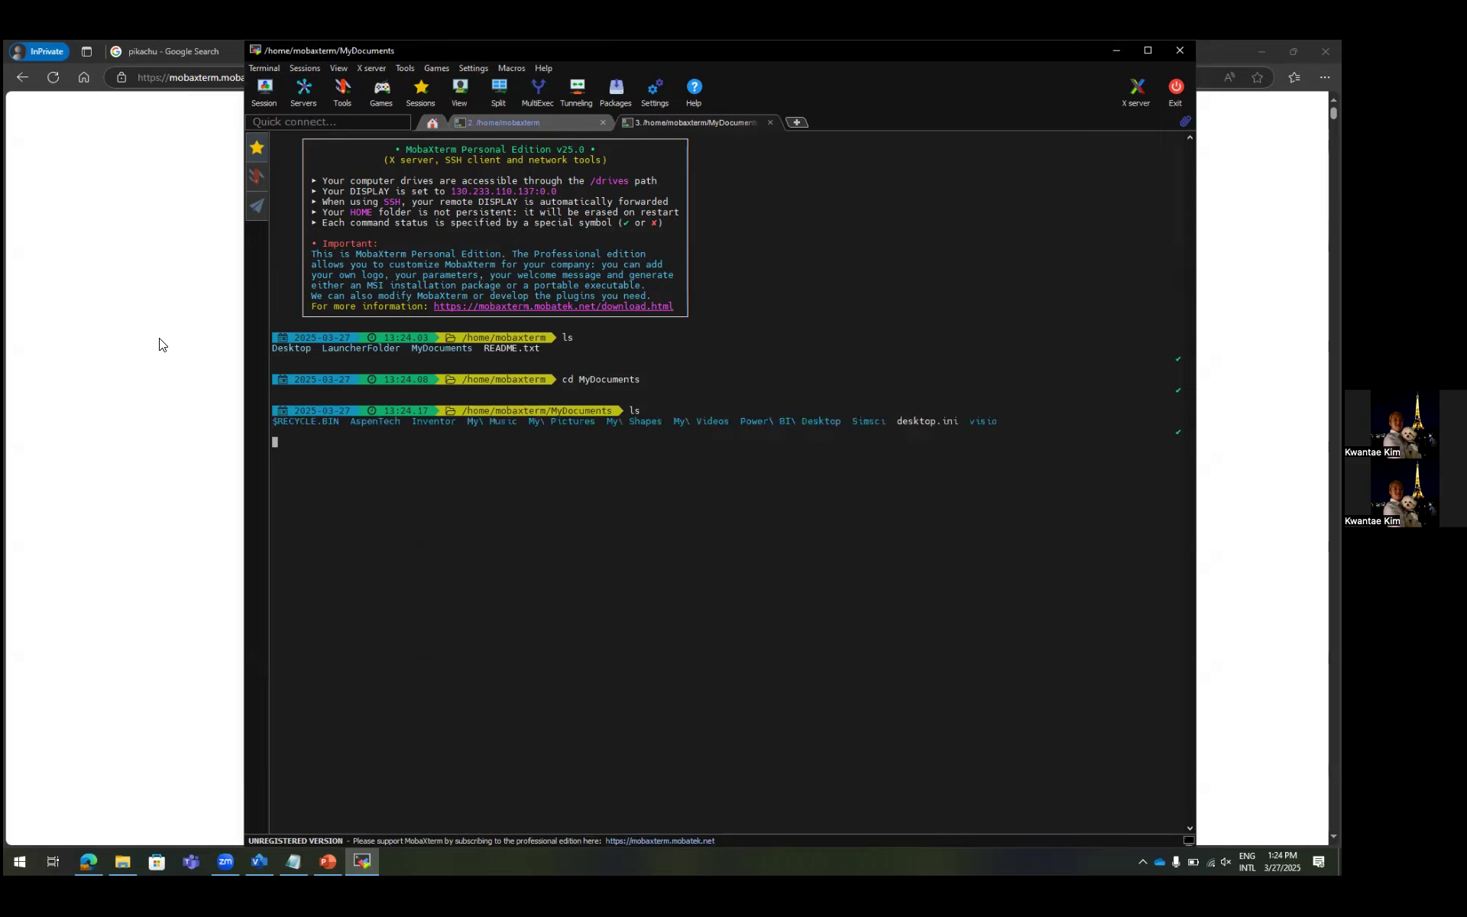
Enter the My Shapes folder inside MyDocuments and list its files.
{"action": "type", "text": "cd My"}
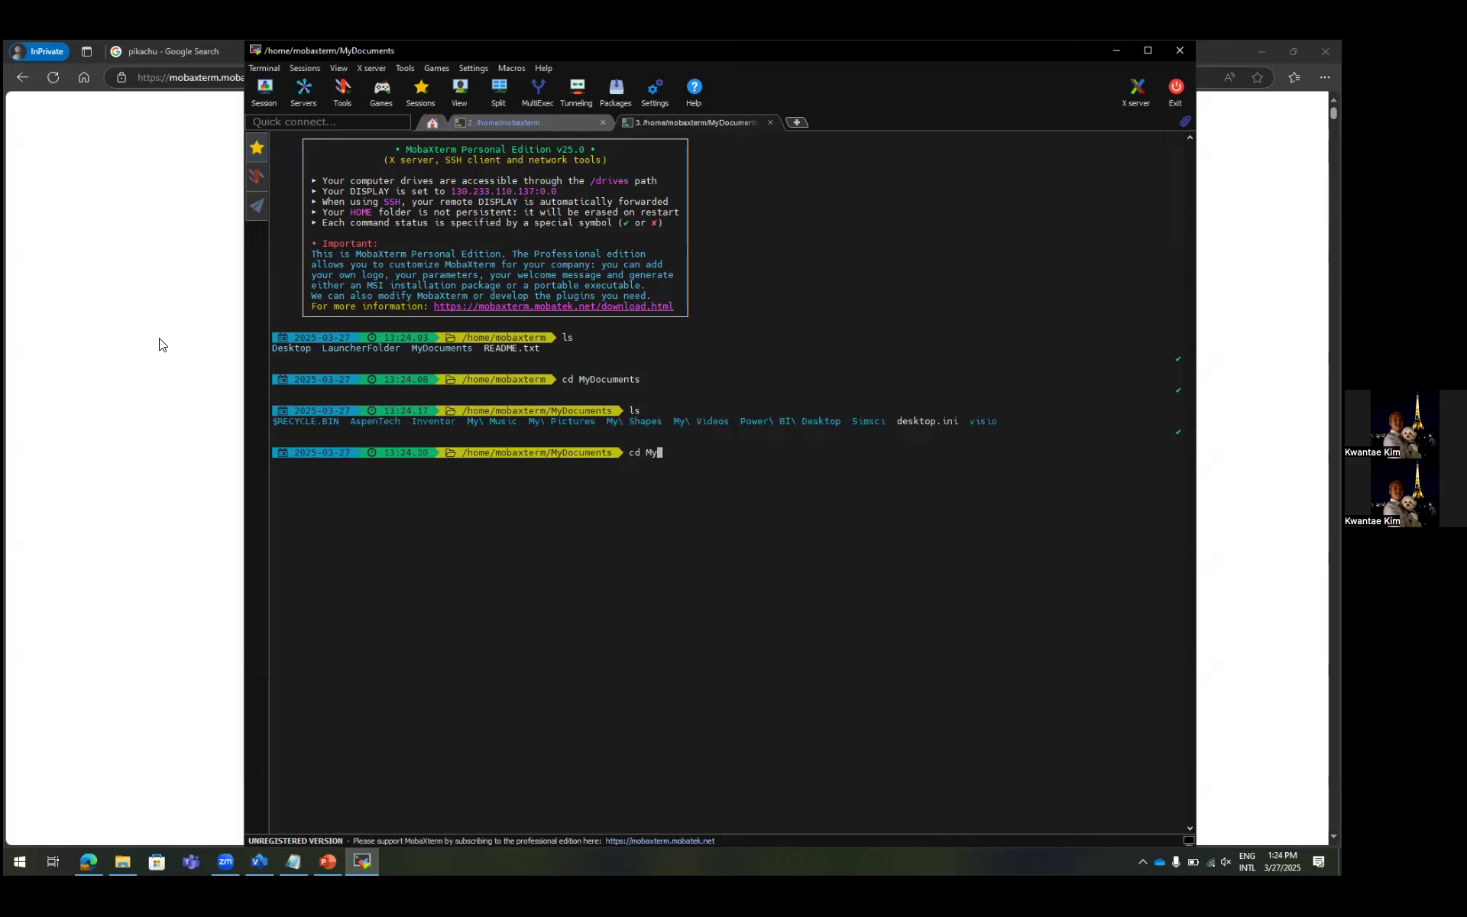
{"action": "type", "text": "\\ Sh"}
{"action": "key", "text": "Tab"}
{"action": "key", "text": "Return"}
{"action": "type", "text": "ls"}
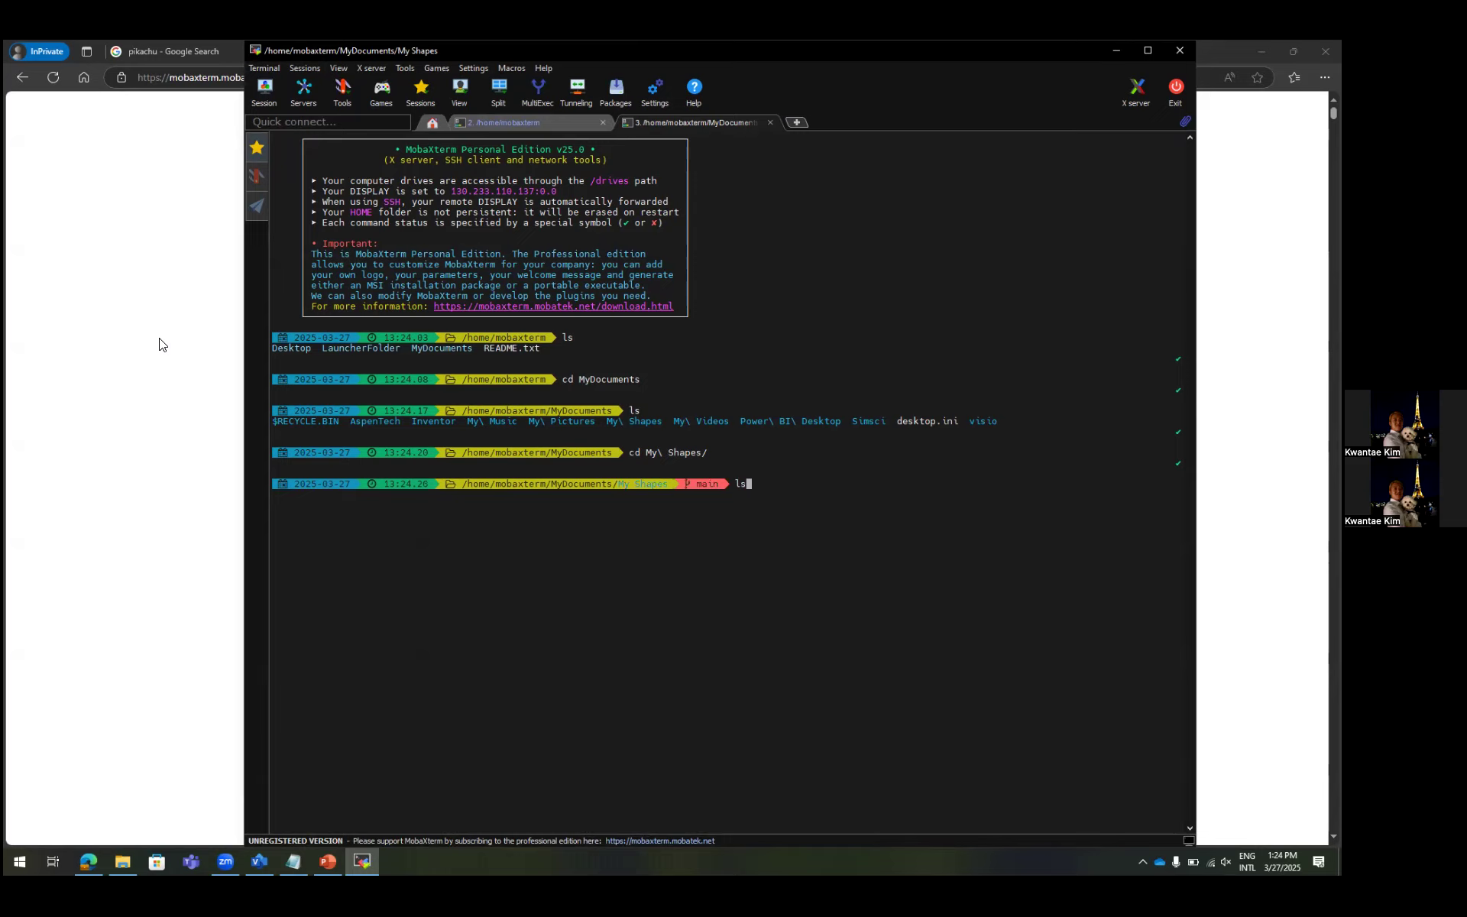
{"action": "key", "text": "Return"}
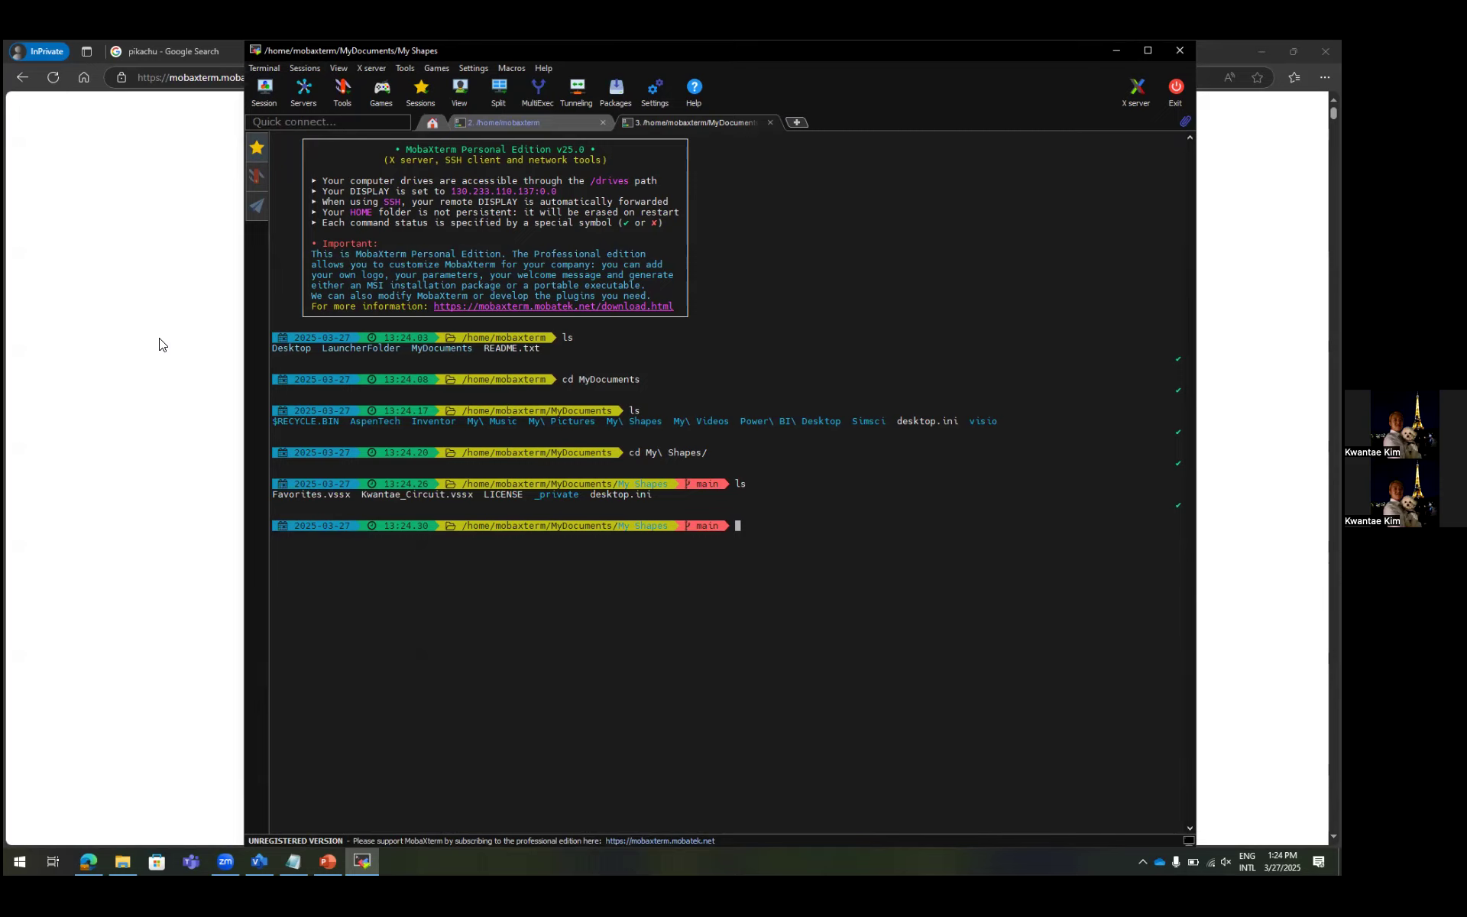
Go back up to MyDocuments and forcibly delete the existing visio folder with rm -rf.
{"action": "type", "text": "cd .."}
{"action": "key", "text": "Return"}
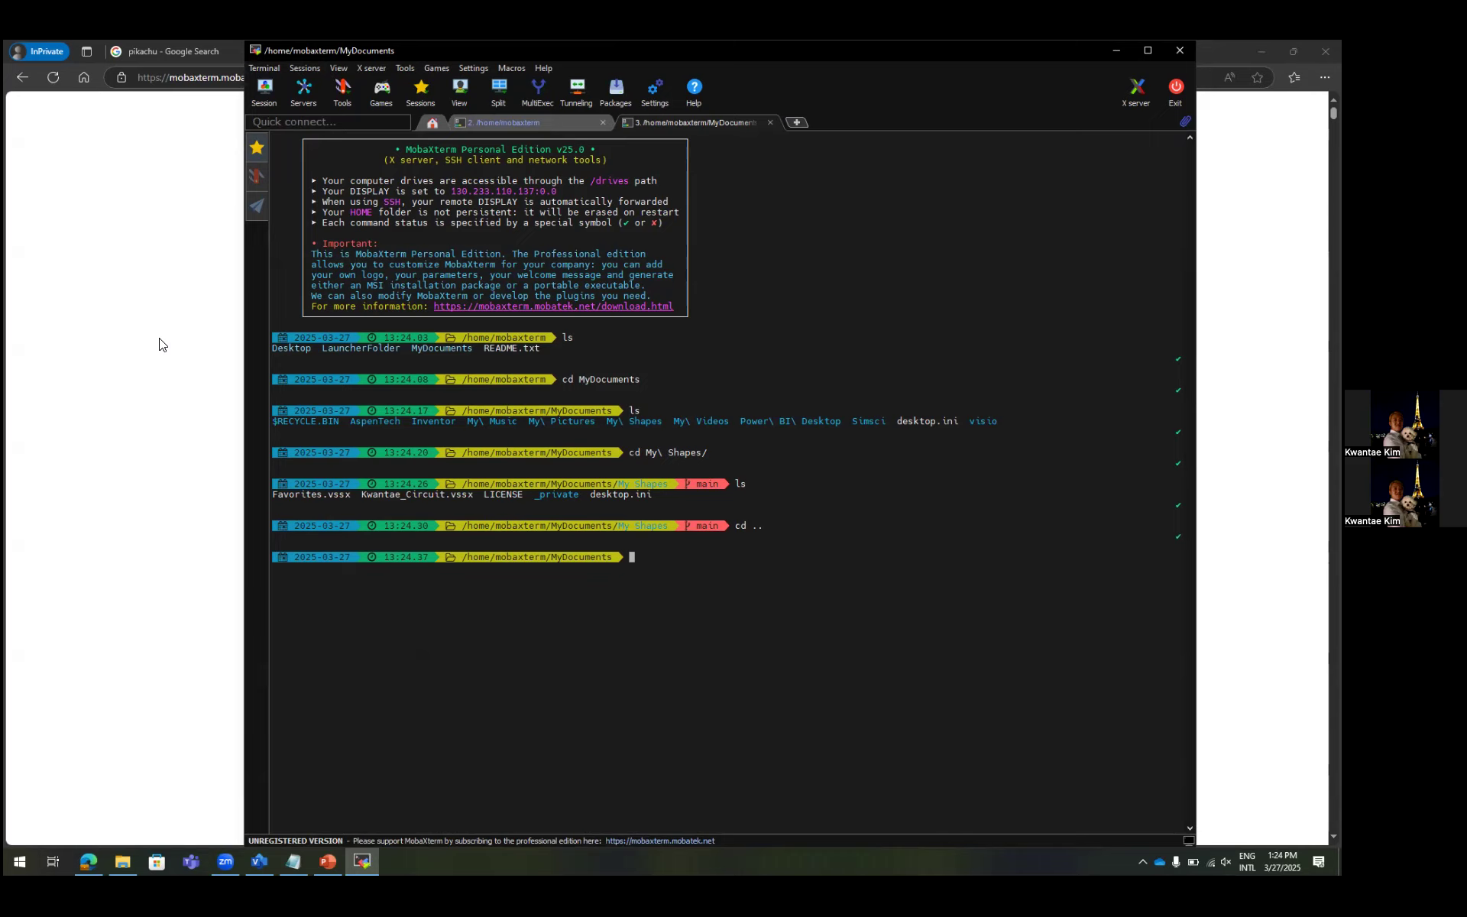
{"action": "type", "text": "rm -rf vis"}
{"action": "key", "text": "Tab"}
{"action": "key", "text": "Return"}
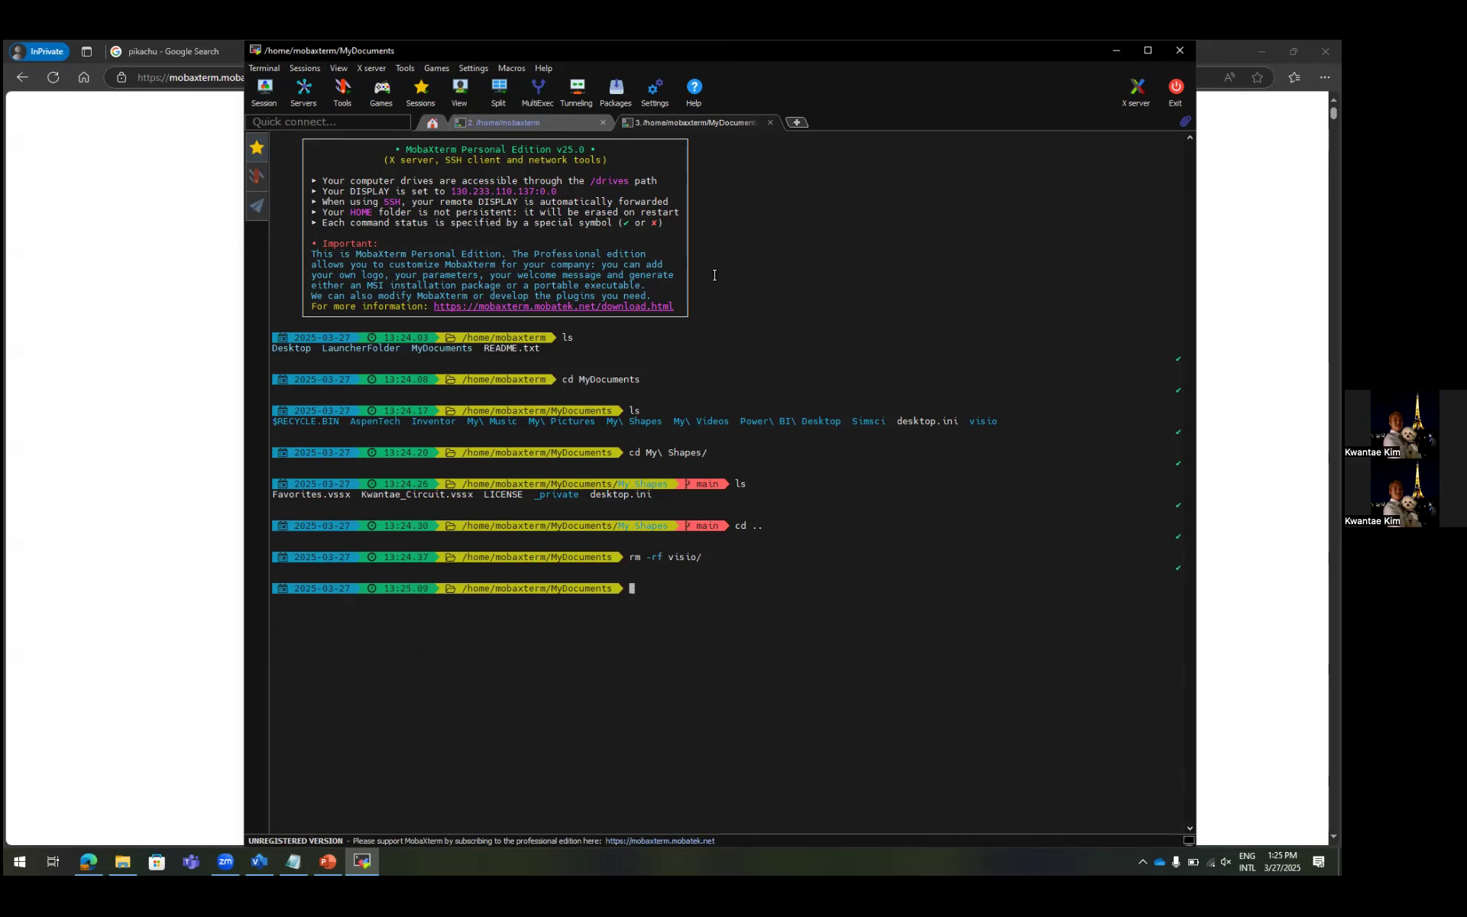
Clear the terminal output and print the current working directory with pwd.
{"action": "type", "text": "clear"}
{"action": "key", "text": "Return"}
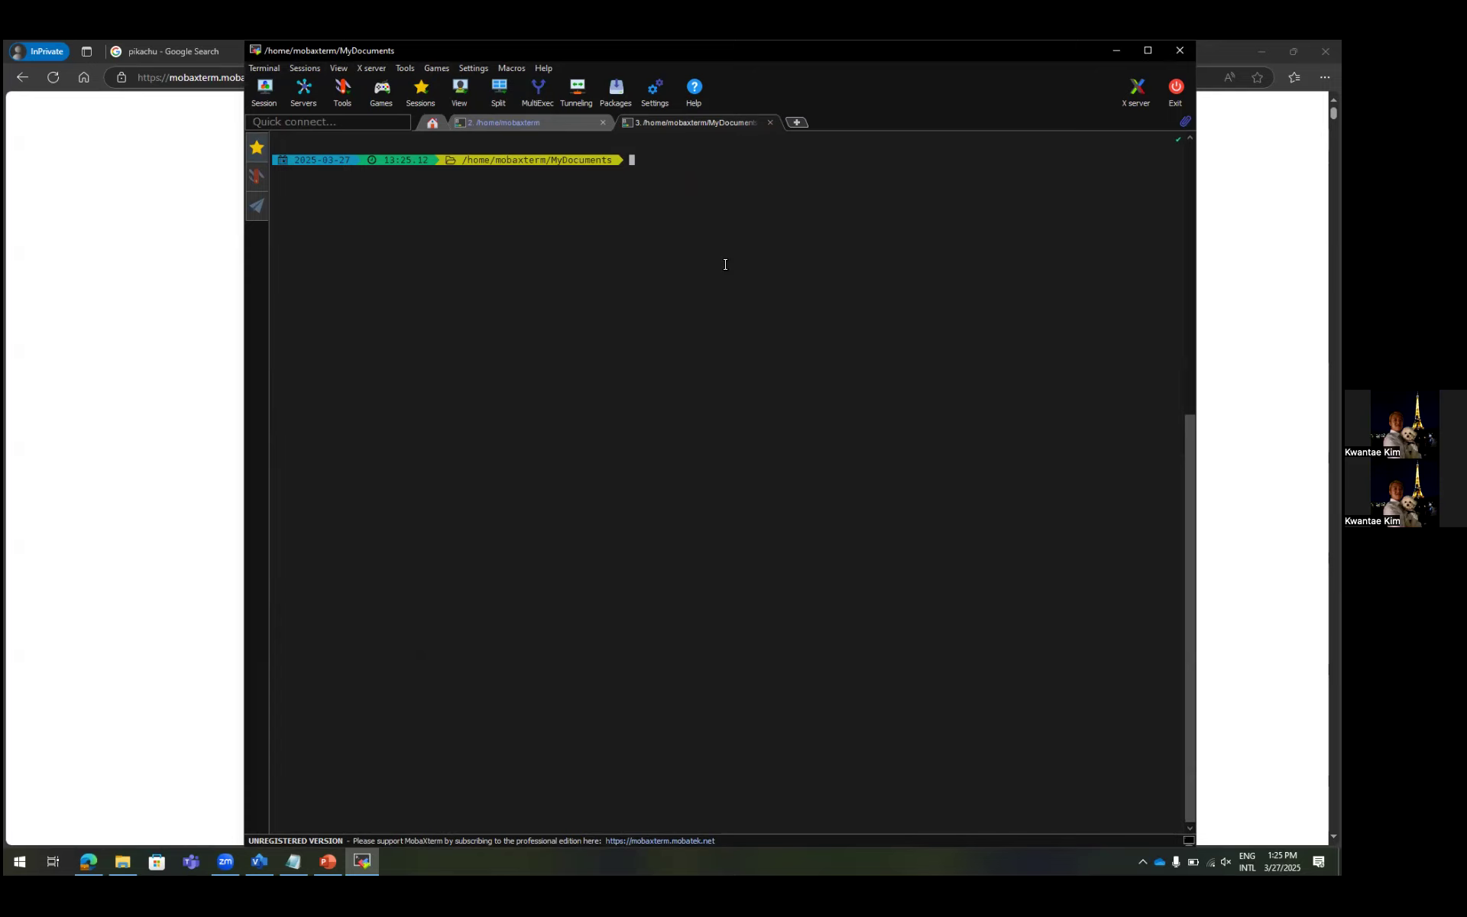
{"action": "type", "text": "c"}
{"action": "key", "text": "BackSpace"}
{"action": "type", "text": "pwd"}
{"action": "key", "text": "Return"}
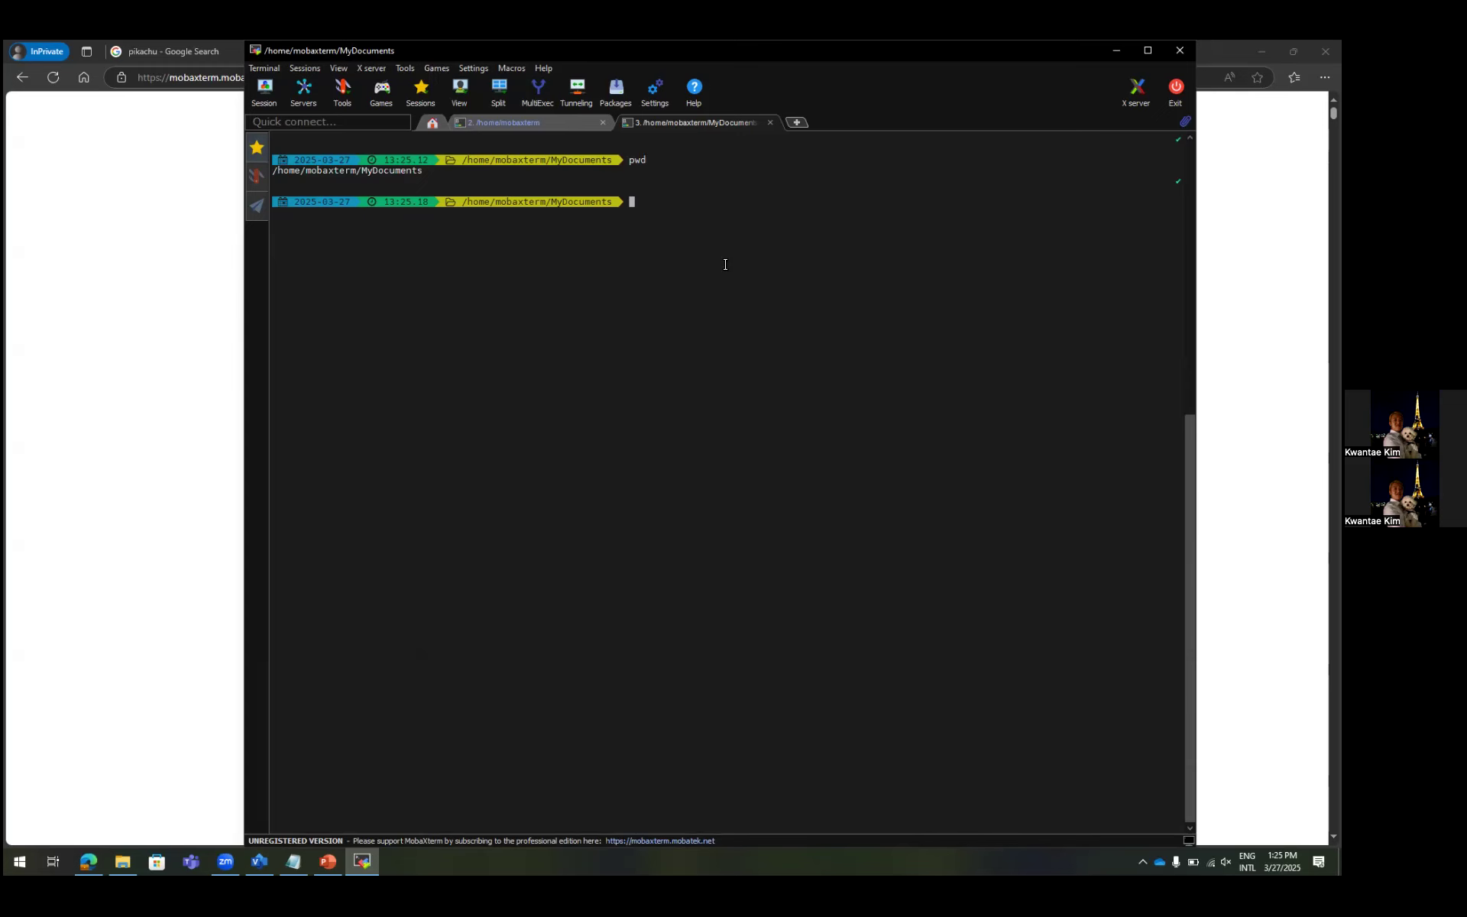
In the browser, close the MobaXterm download page and copy the HTTPS clone URL of the GitHub visio repository.
{"action": "left_click", "coordinate": [203, 272]}
{"action": "left_click", "coordinate": [595, 51]}
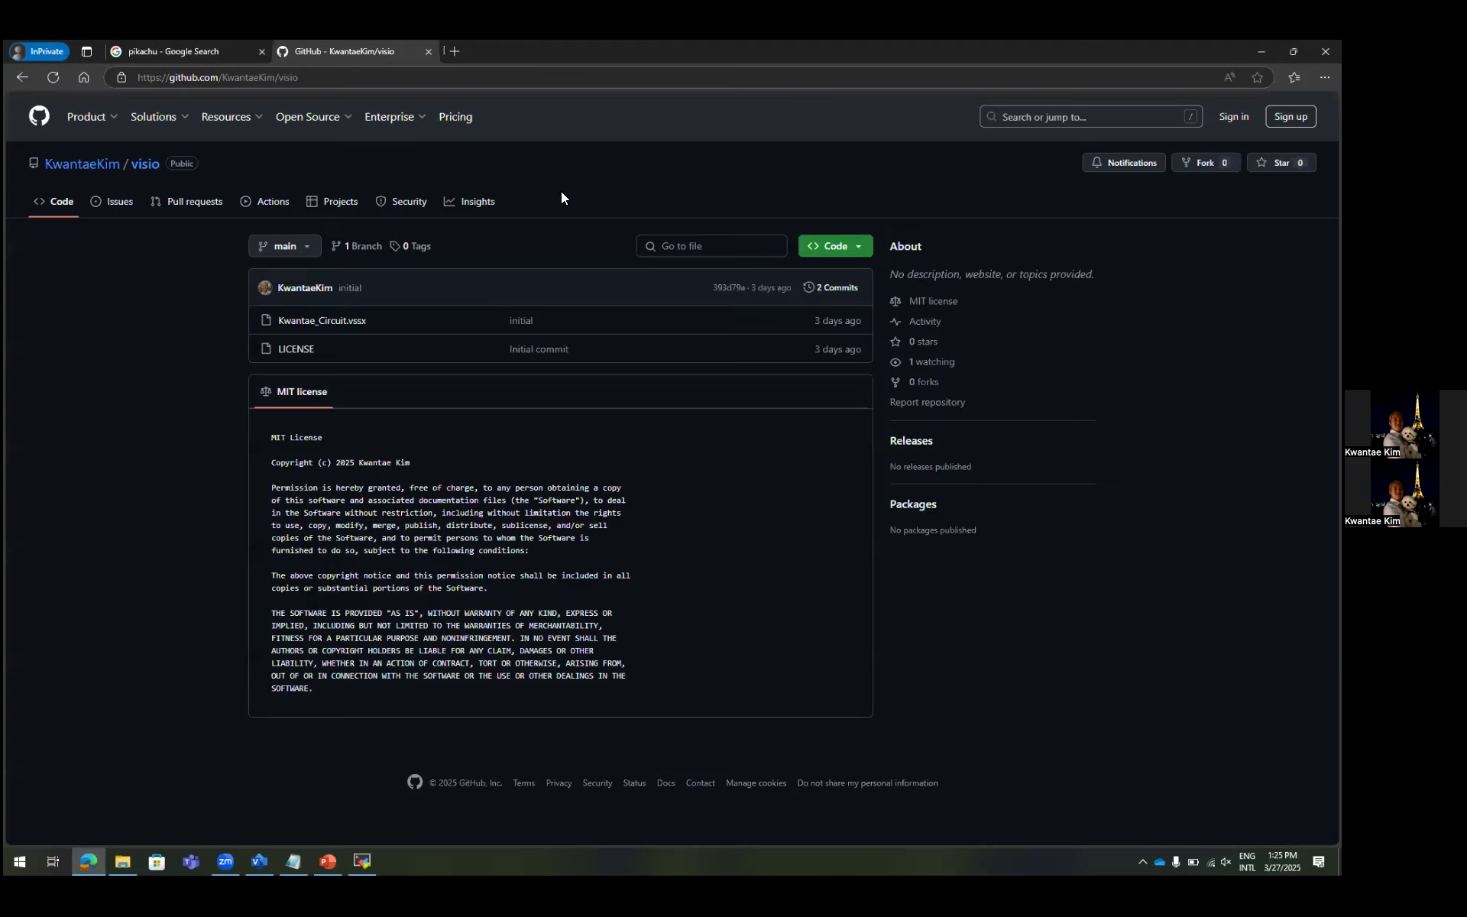
{"action": "left_click", "coordinate": [836, 247]}
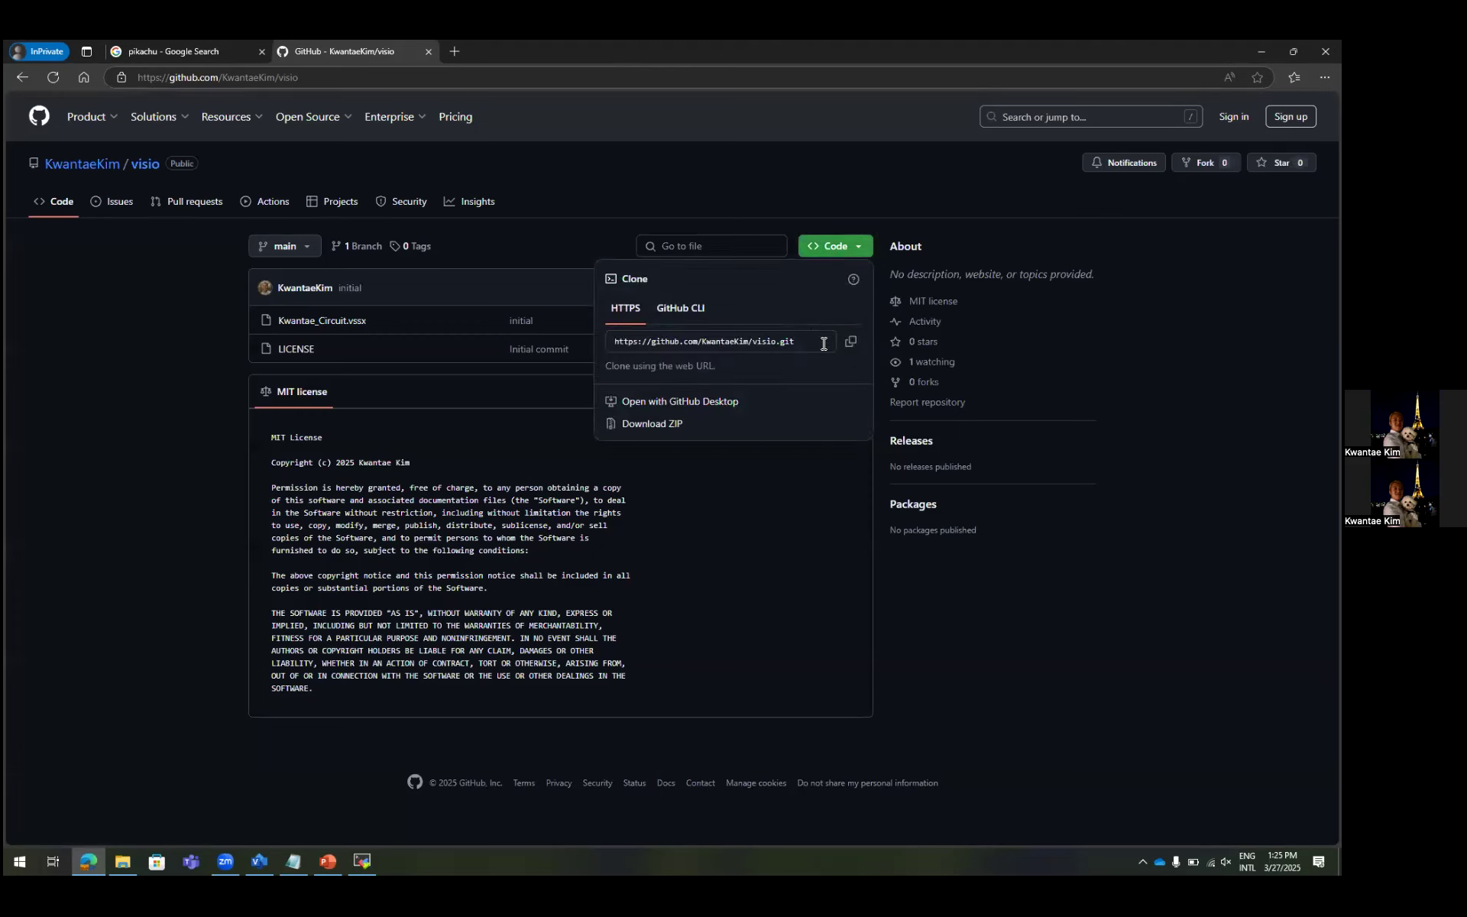
{"action": "left_click", "coordinate": [851, 345]}
{"action": "left_click", "coordinate": [190, 457]}
Switch to the MobaXterm terminal and git clone the visio repository into MyDocuments using the copied URL.
{"action": "left_click", "coordinate": [362, 859]}
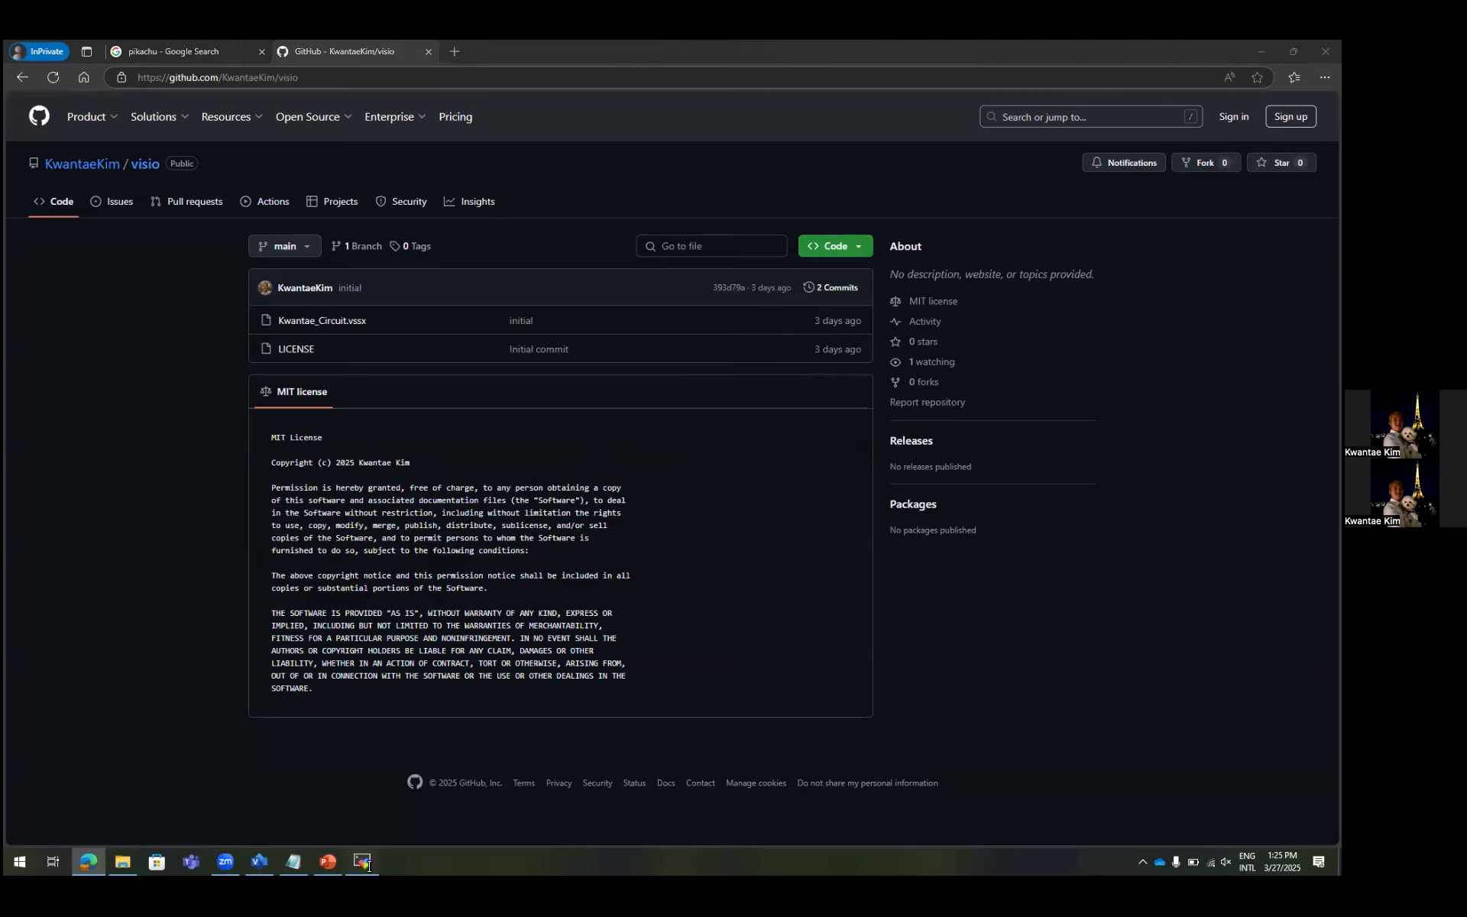
{"action": "type", "text": "git clone"}
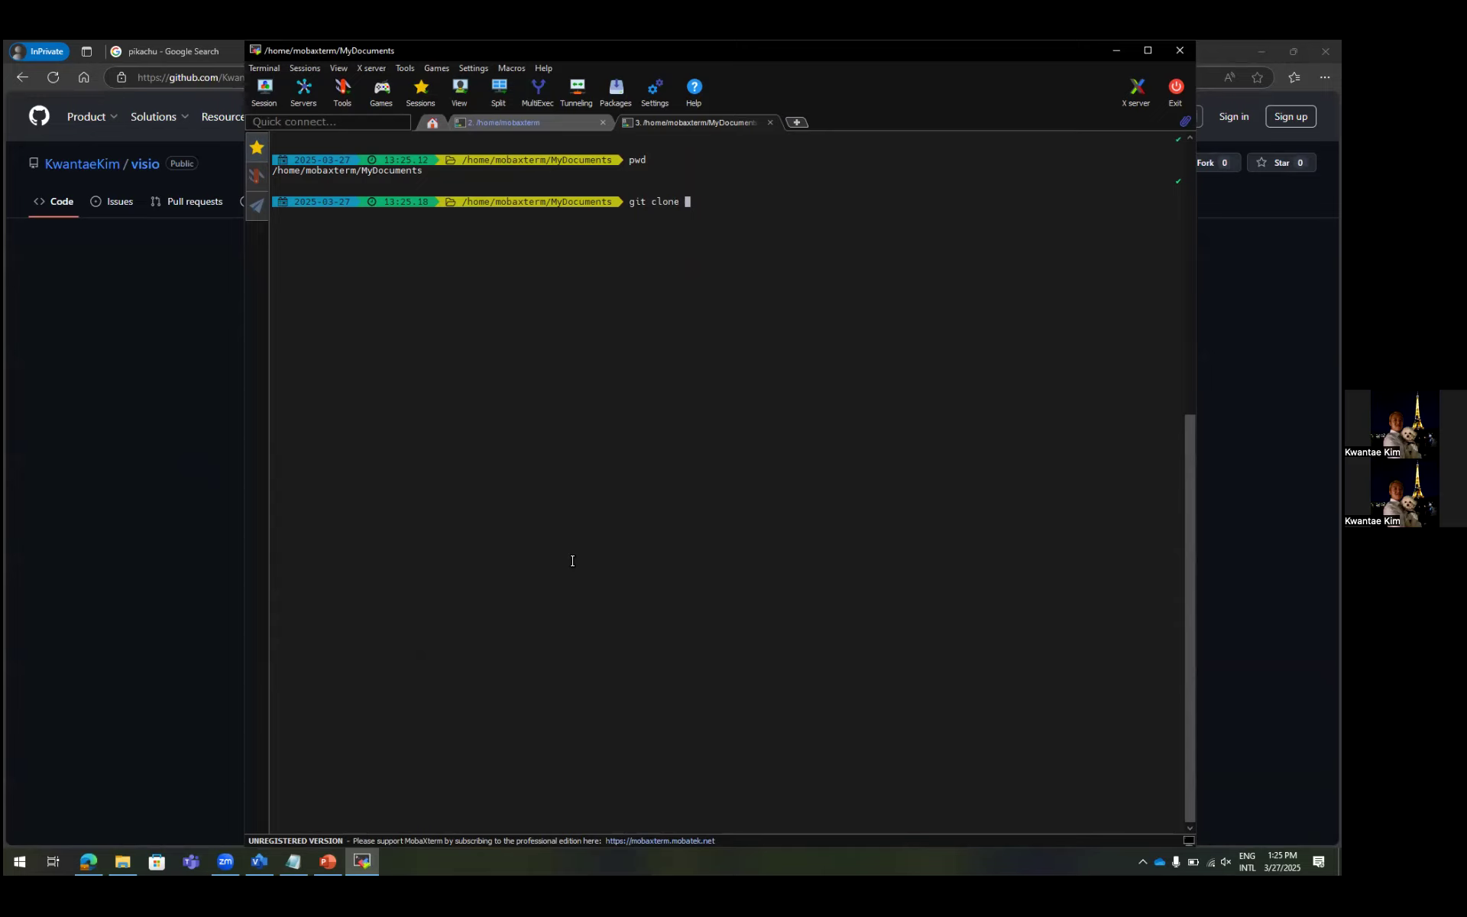
{"action": "right_click", "coordinate": [572, 560]}
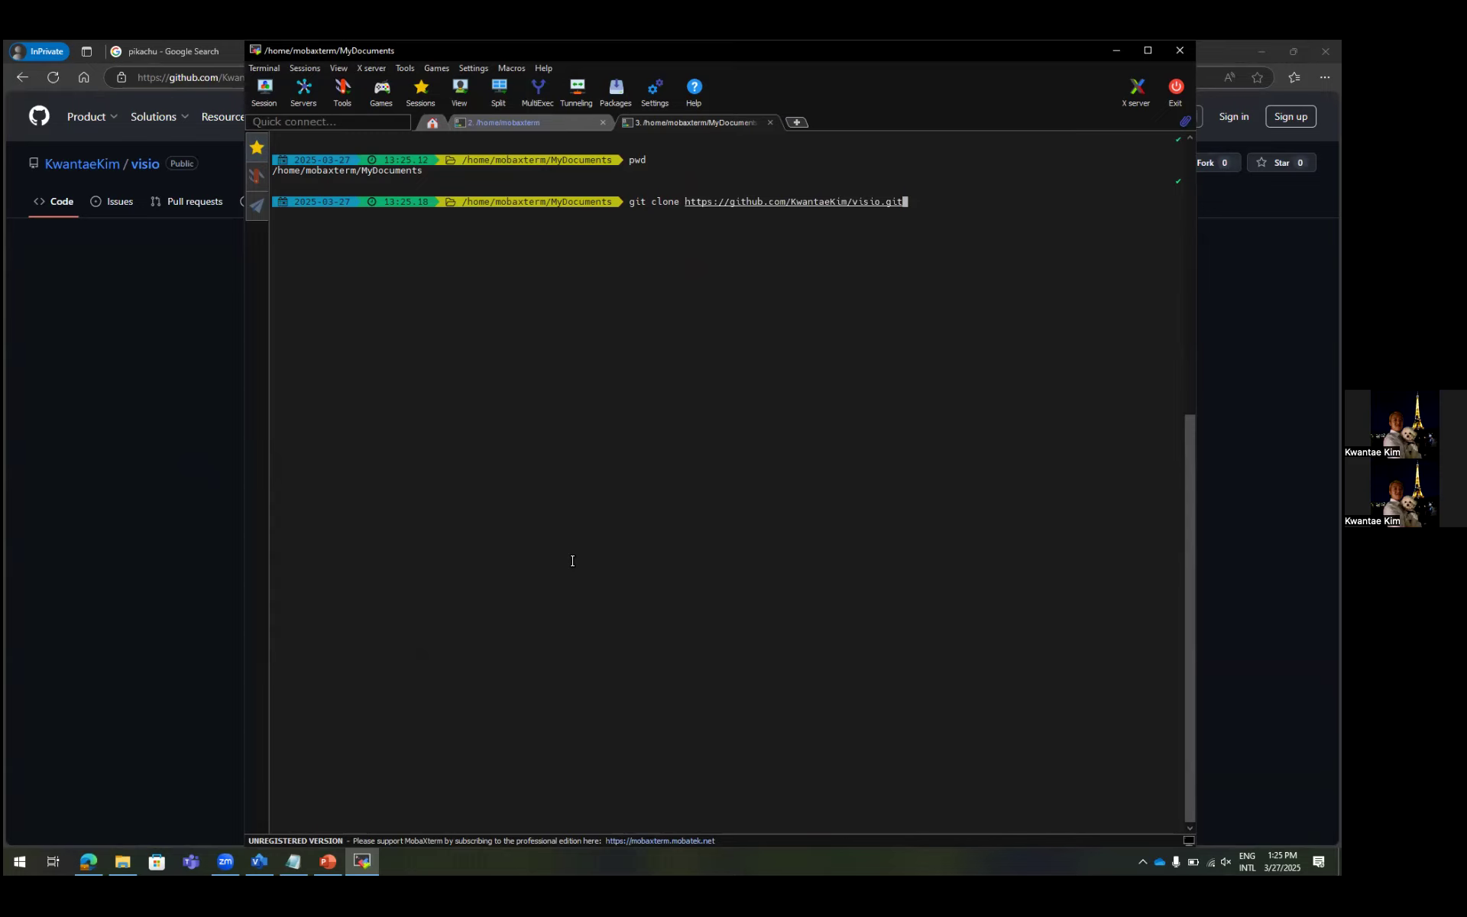
{"action": "key", "text": "Return"}
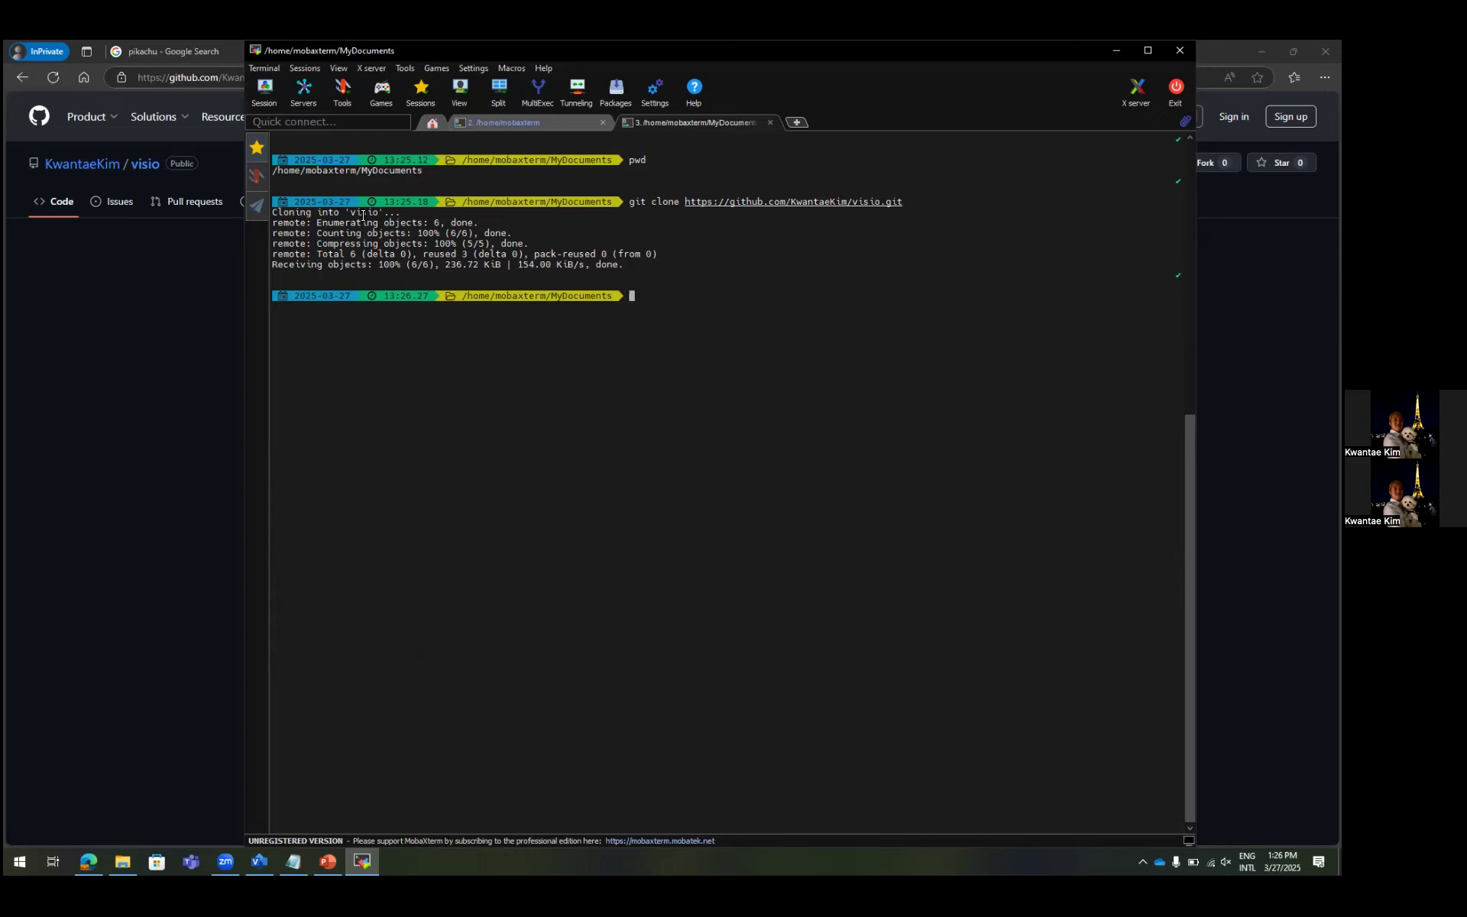
Enter the cloned visio folder and list its files.
{"action": "type", "text": "cd visio"}
{"action": "key", "text": "Return"}
{"action": "type", "text": "ls"}
{"action": "key", "text": "Return"}
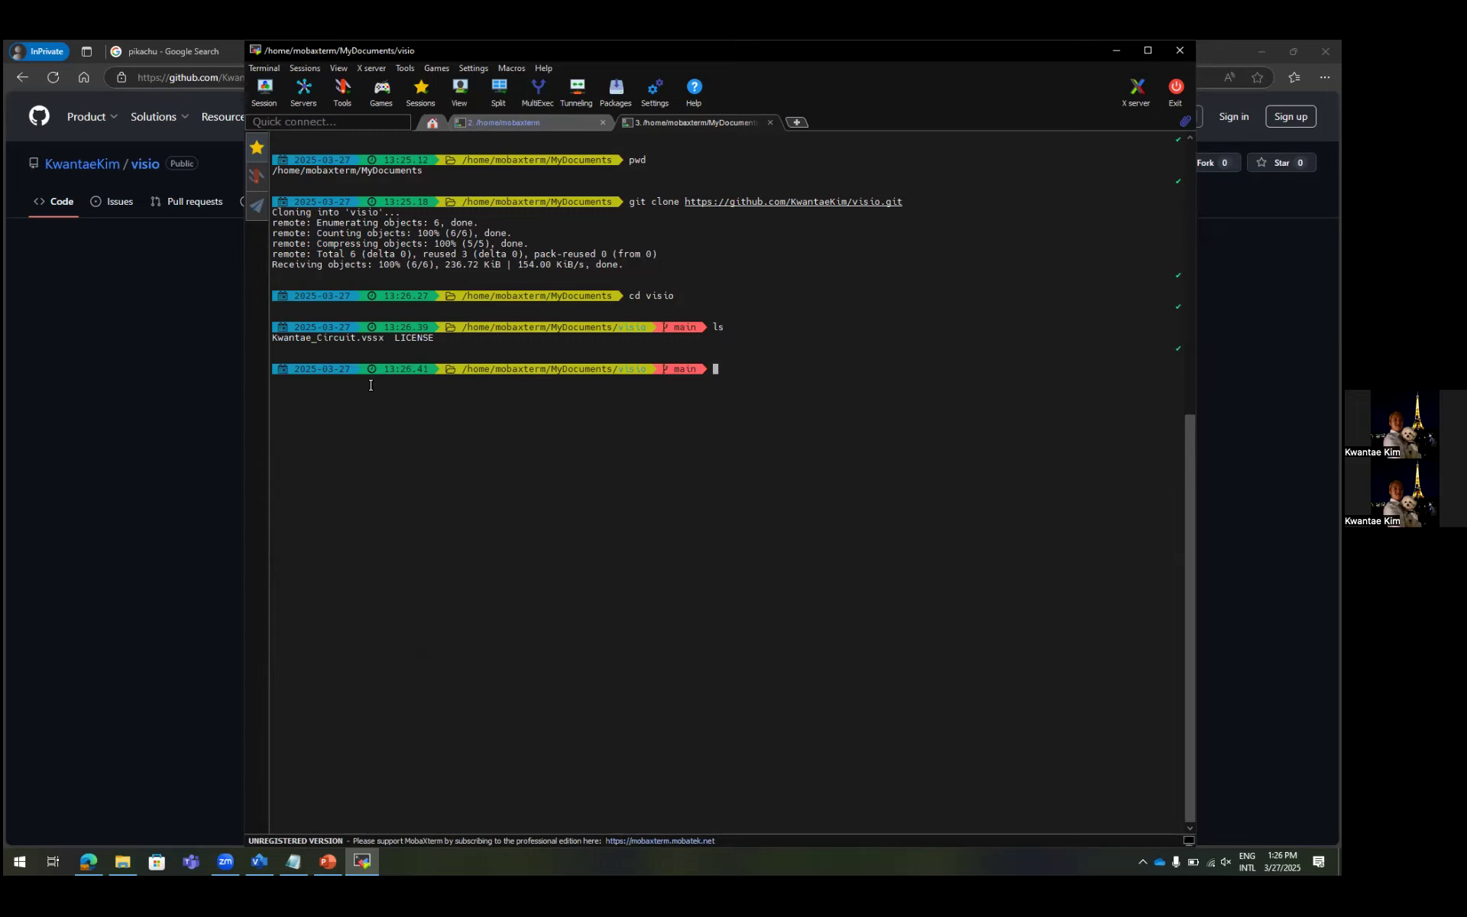
Switch to Visio and open the circuit stencil (.vssx) from the visio folder under Documents.
{"action": "left_click", "coordinate": [259, 861]}
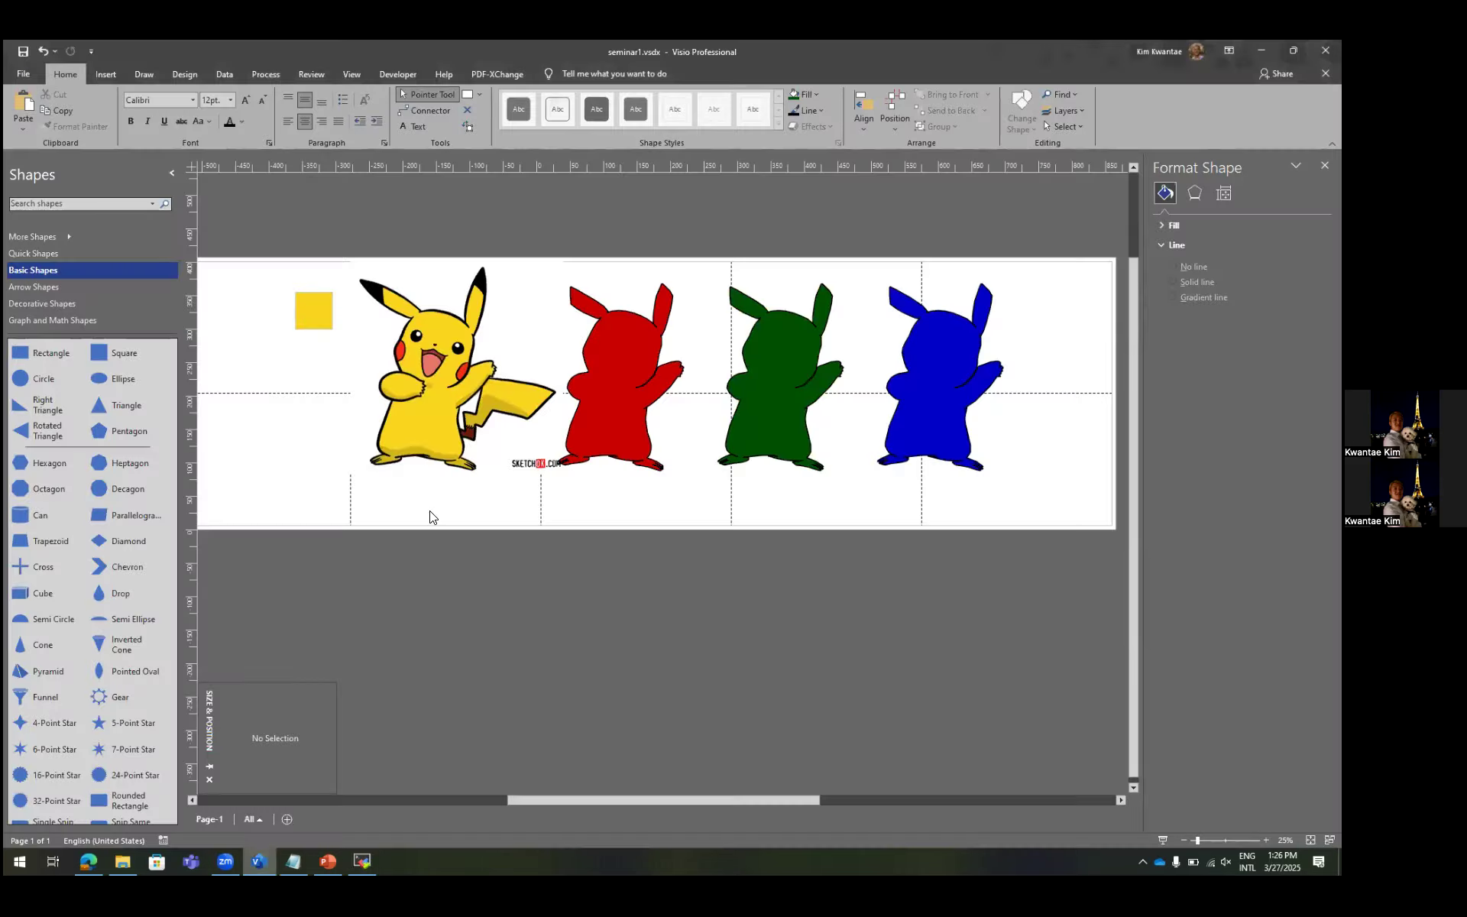
{"action": "left_click", "coordinate": [103, 231]}
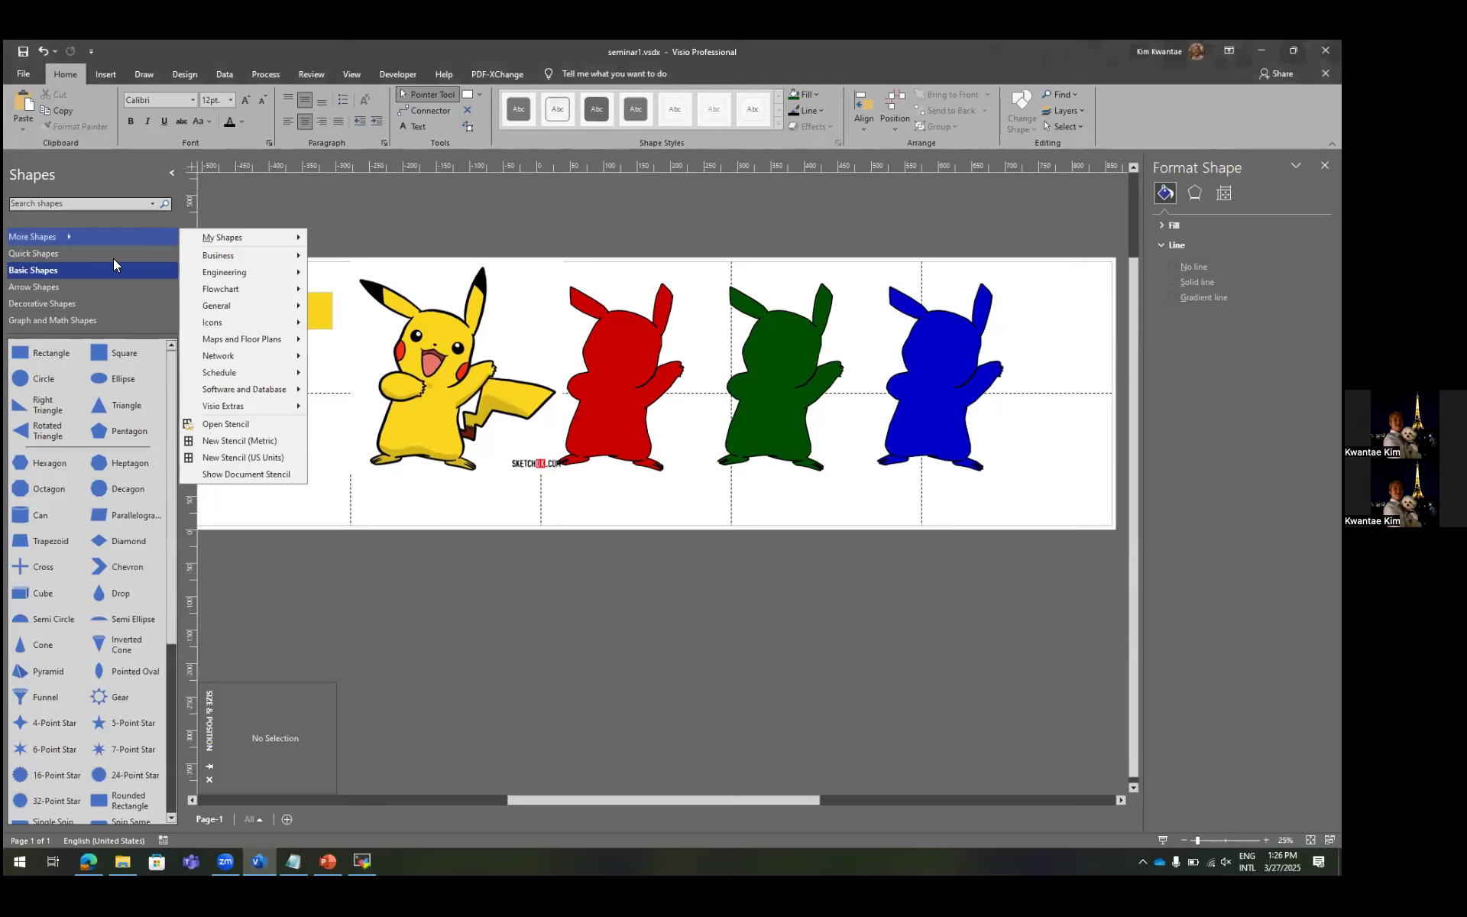
{"action": "left_click", "coordinate": [206, 424]}
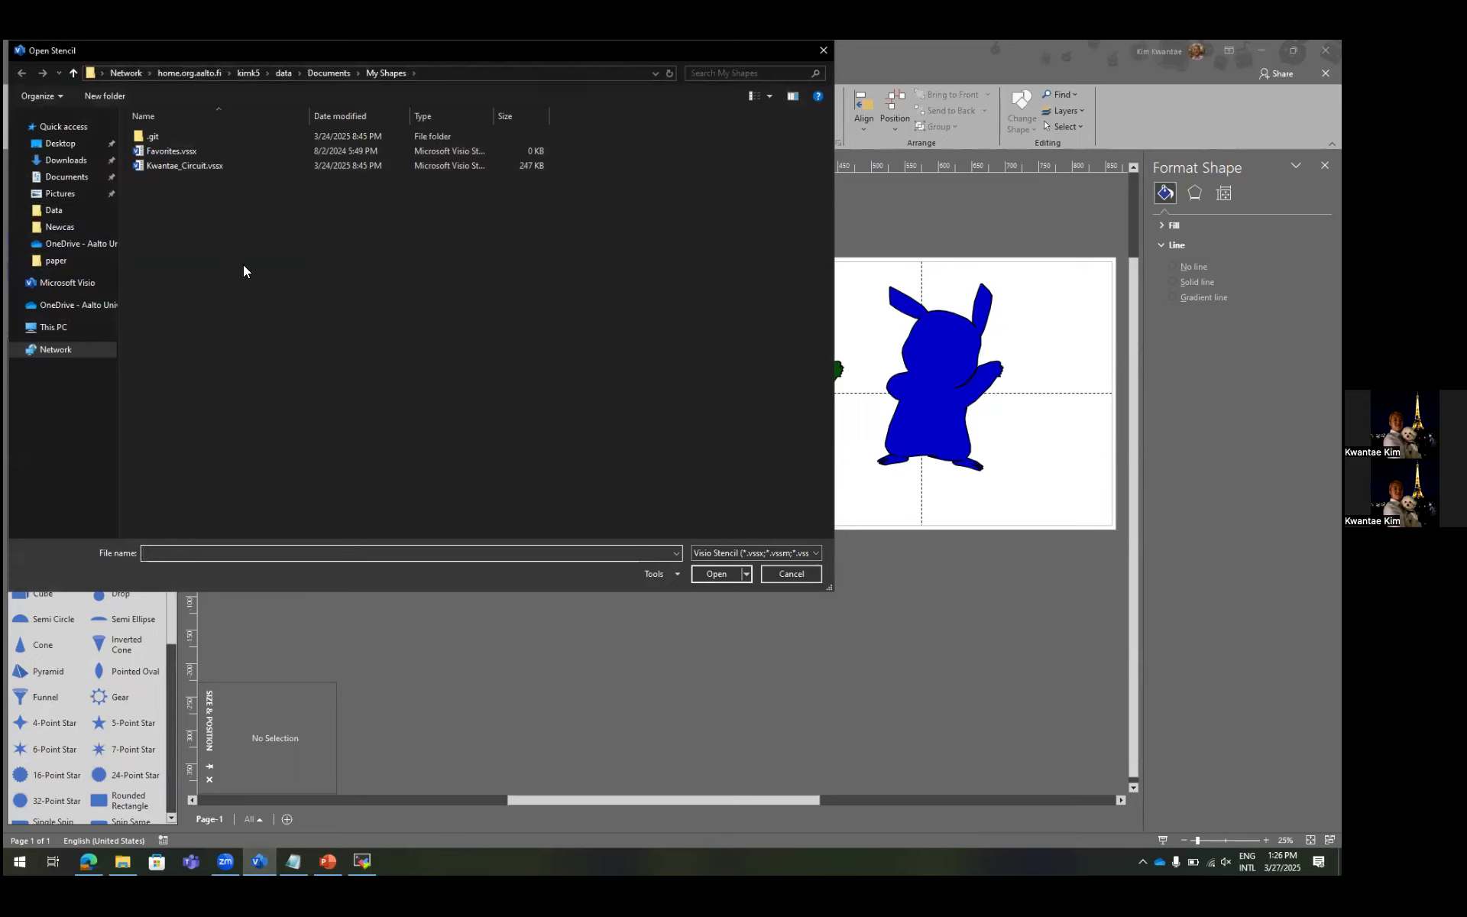
{"action": "left_click", "coordinate": [325, 72]}
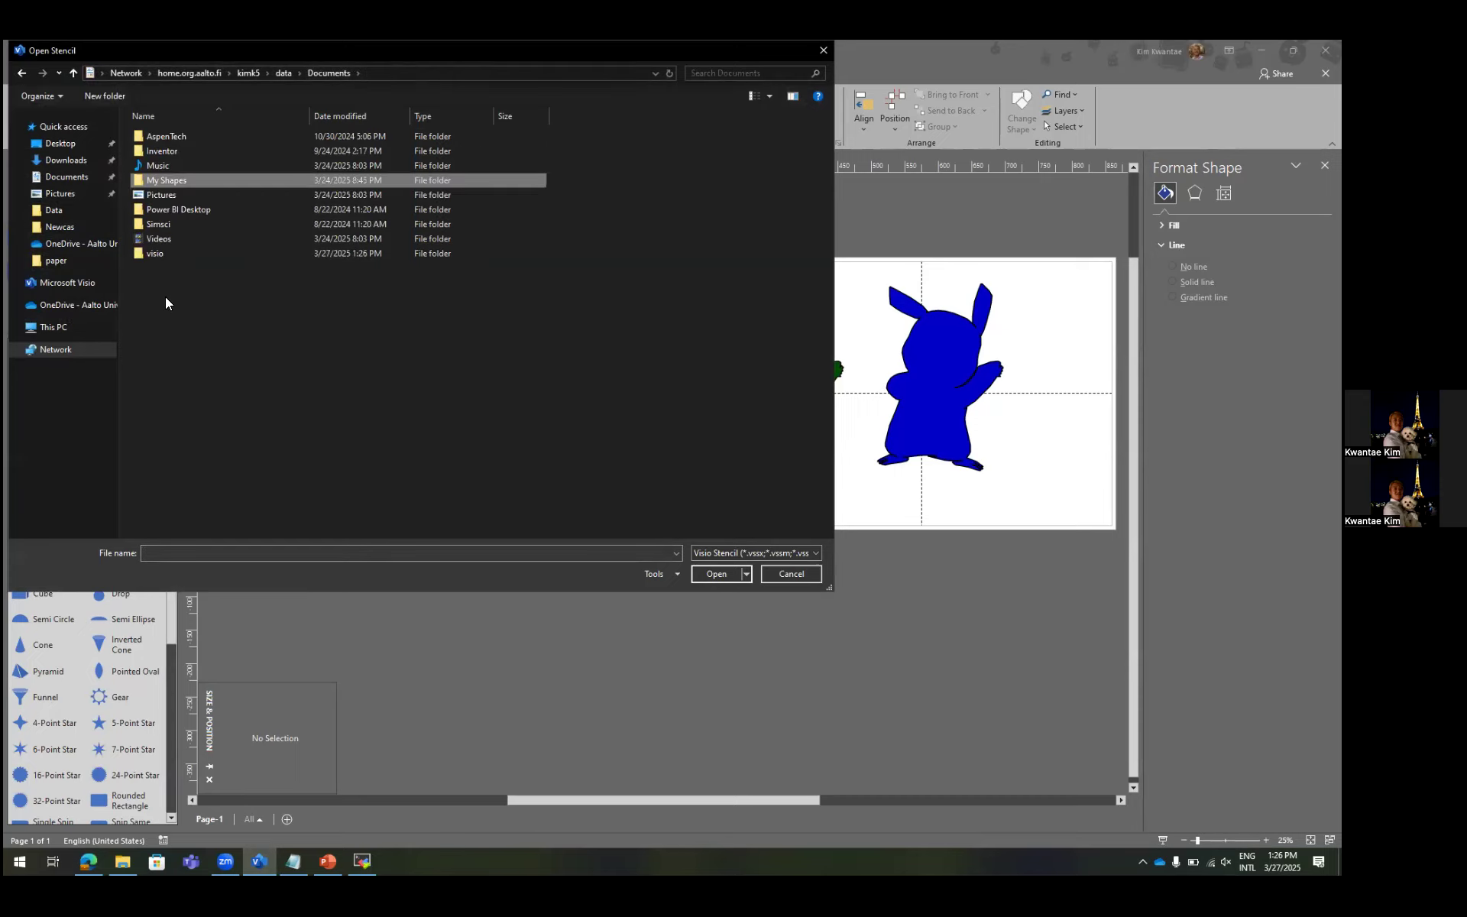
{"action": "left_click", "coordinate": [159, 255]}
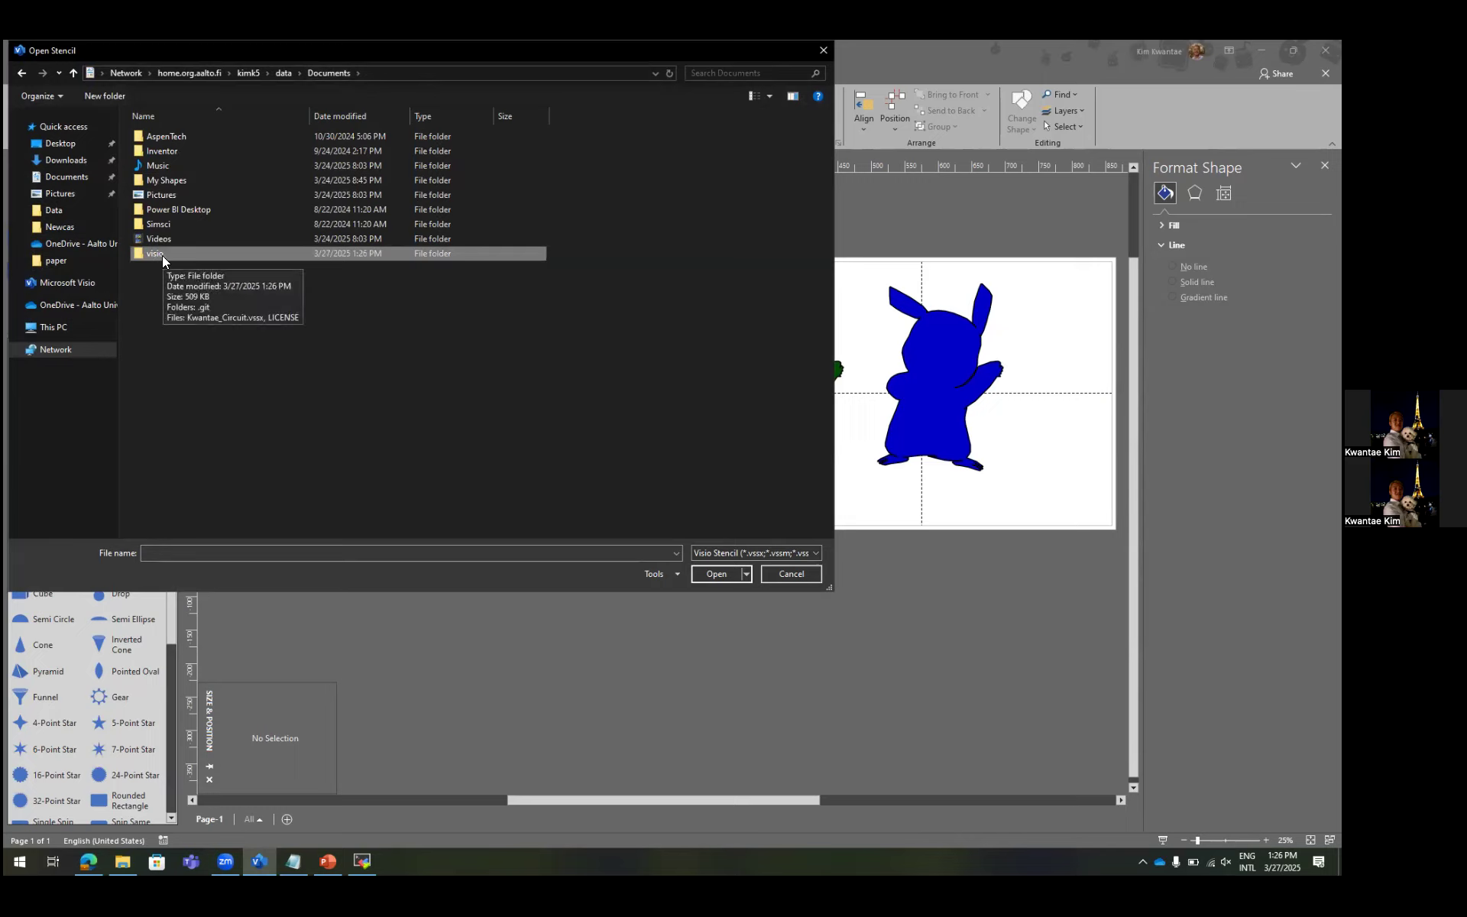
{"action": "double_click", "coordinate": [162, 256]}
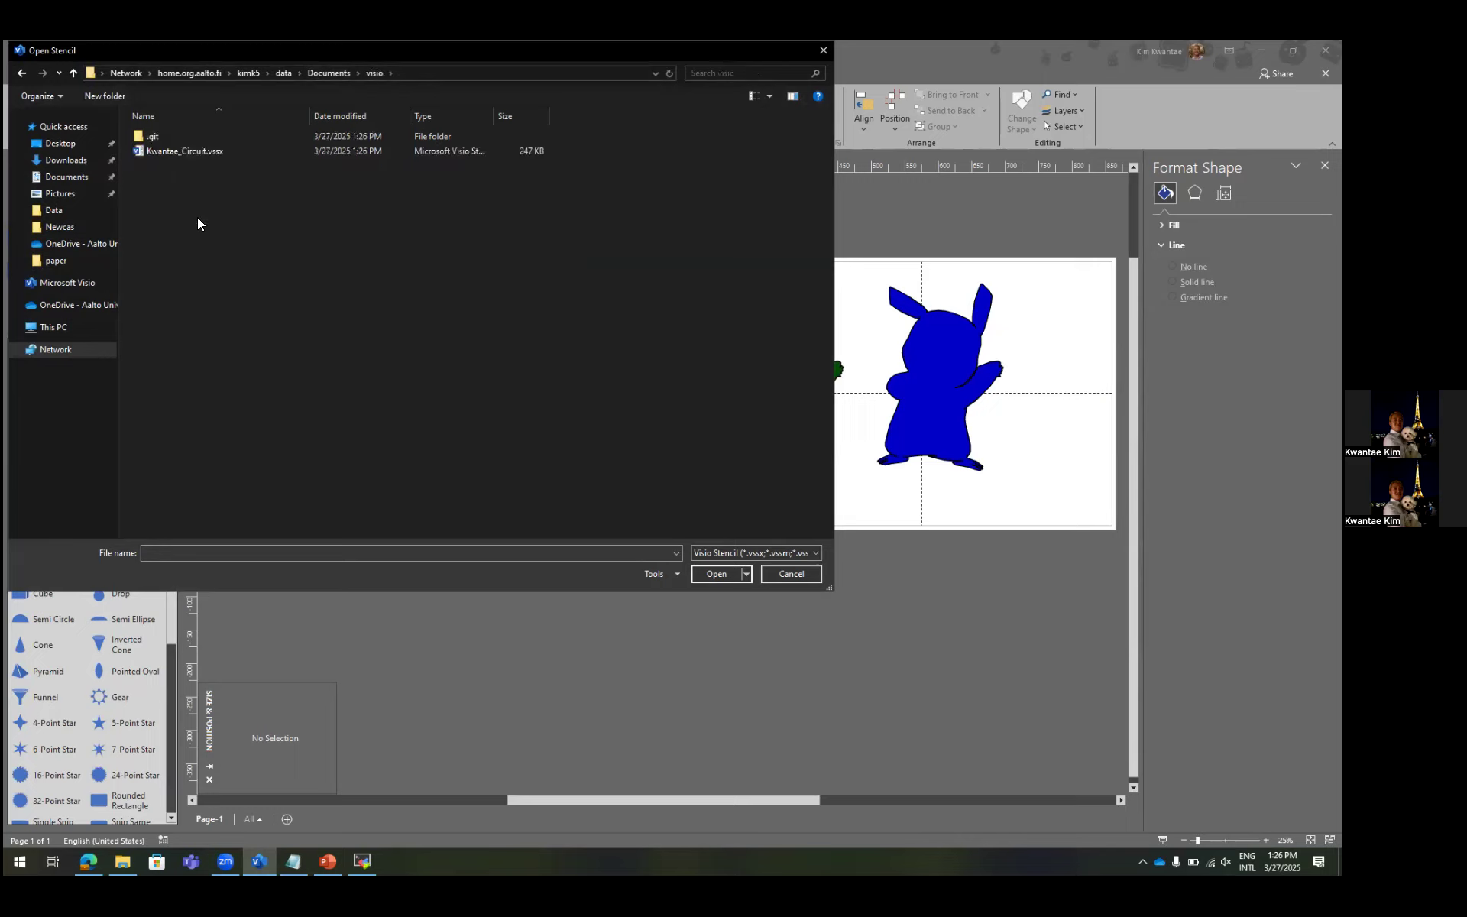
{"action": "double_click", "coordinate": [195, 153]}
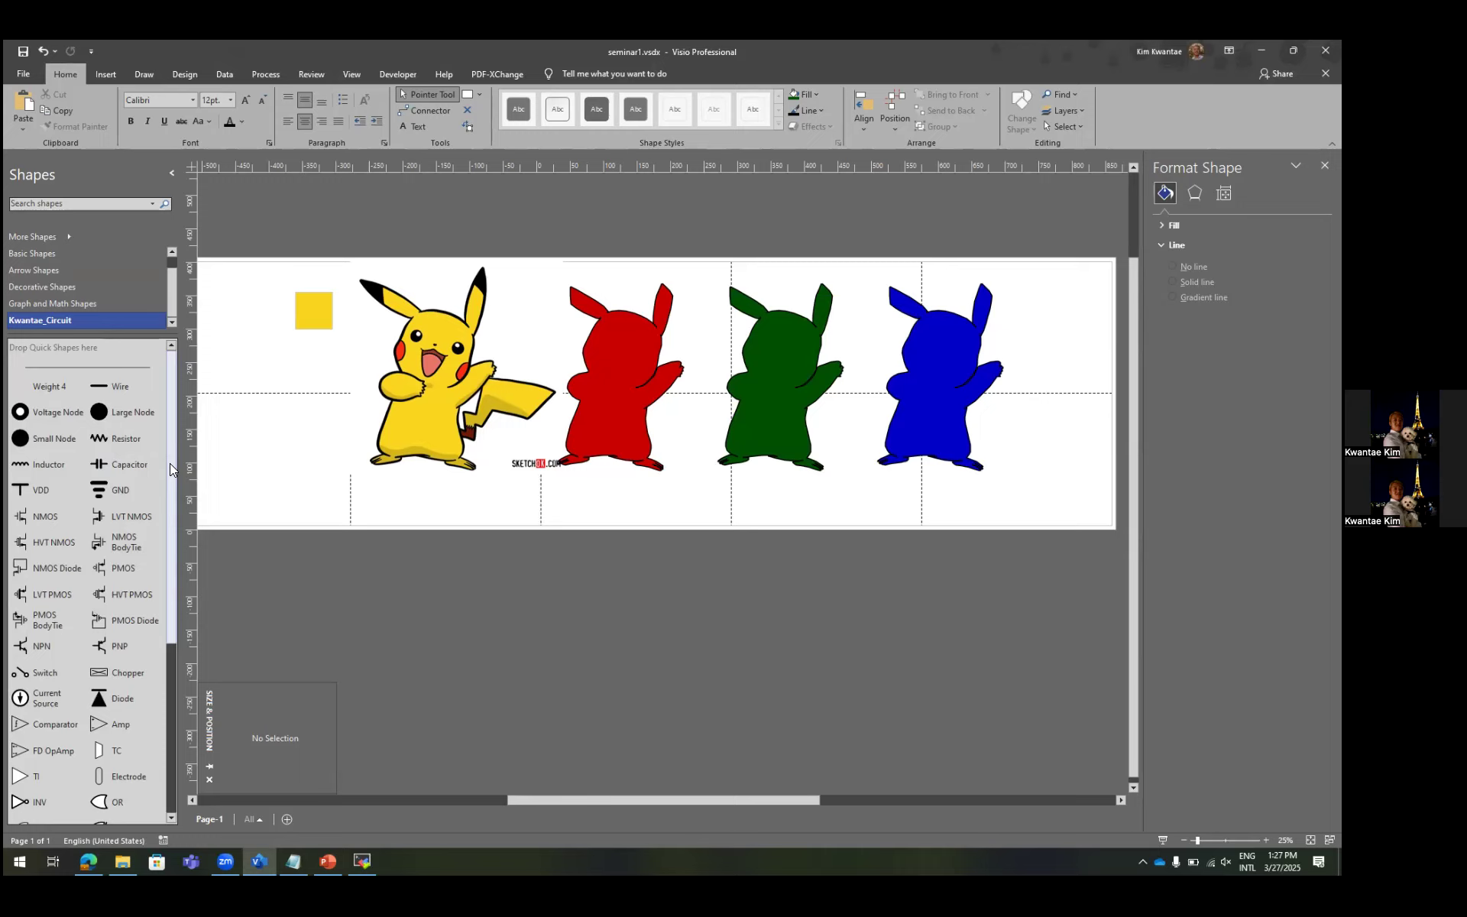
Place three PMOS-type symbols from the circuit stencil below the Pikachu figures, including a PMOS Diode and an LVT PMOS.
{"action": "scroll", "coordinate": [157, 468], "scroll_direction": "down", "scroll_amount": 5}
{"action": "left_click_drag", "start_coordinate": [122, 491], "coordinate": [492, 571]}
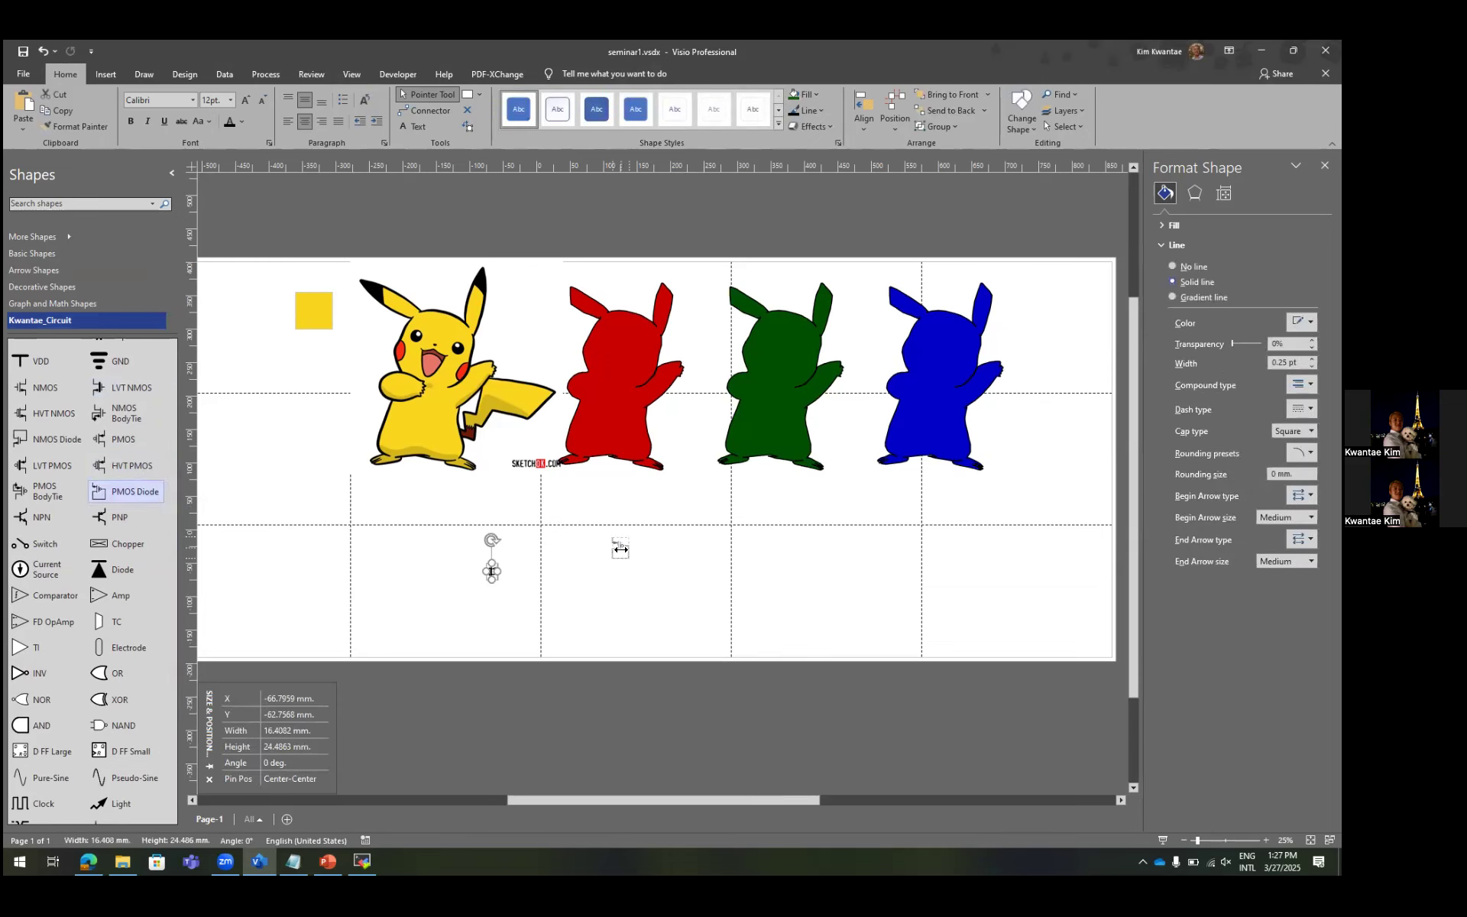
{"action": "left_click_drag", "start_coordinate": [621, 550], "coordinate": [621, 548]}
{"action": "left_click_drag", "start_coordinate": [23, 466], "coordinate": [551, 547]}
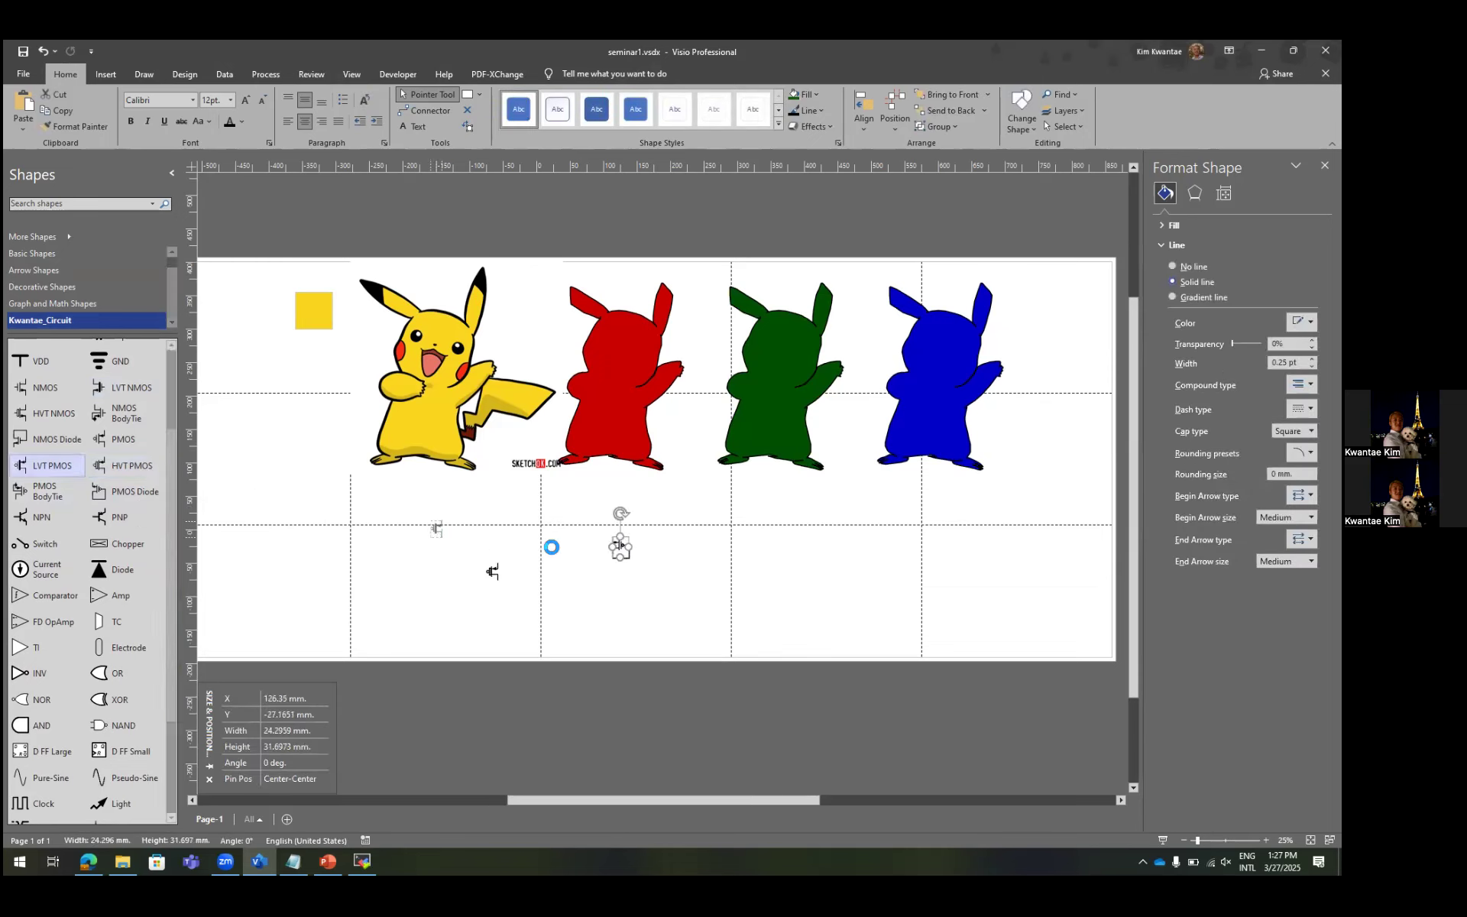
{"action": "left_click", "coordinate": [551, 547]}
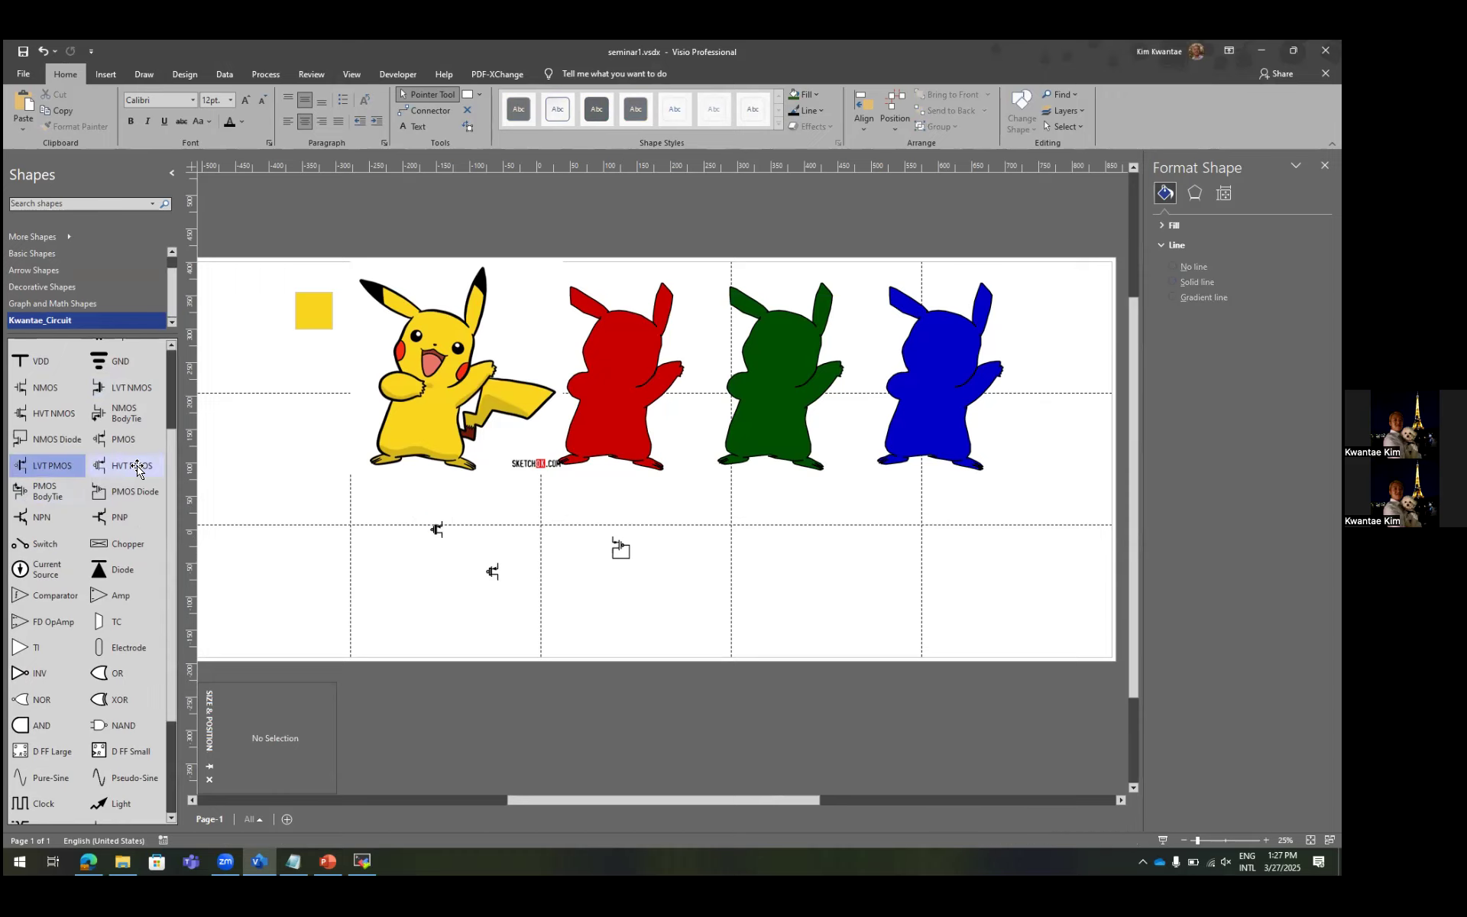
{"action": "scroll", "coordinate": [130, 470], "scroll_direction": "up", "scroll_amount": 3}
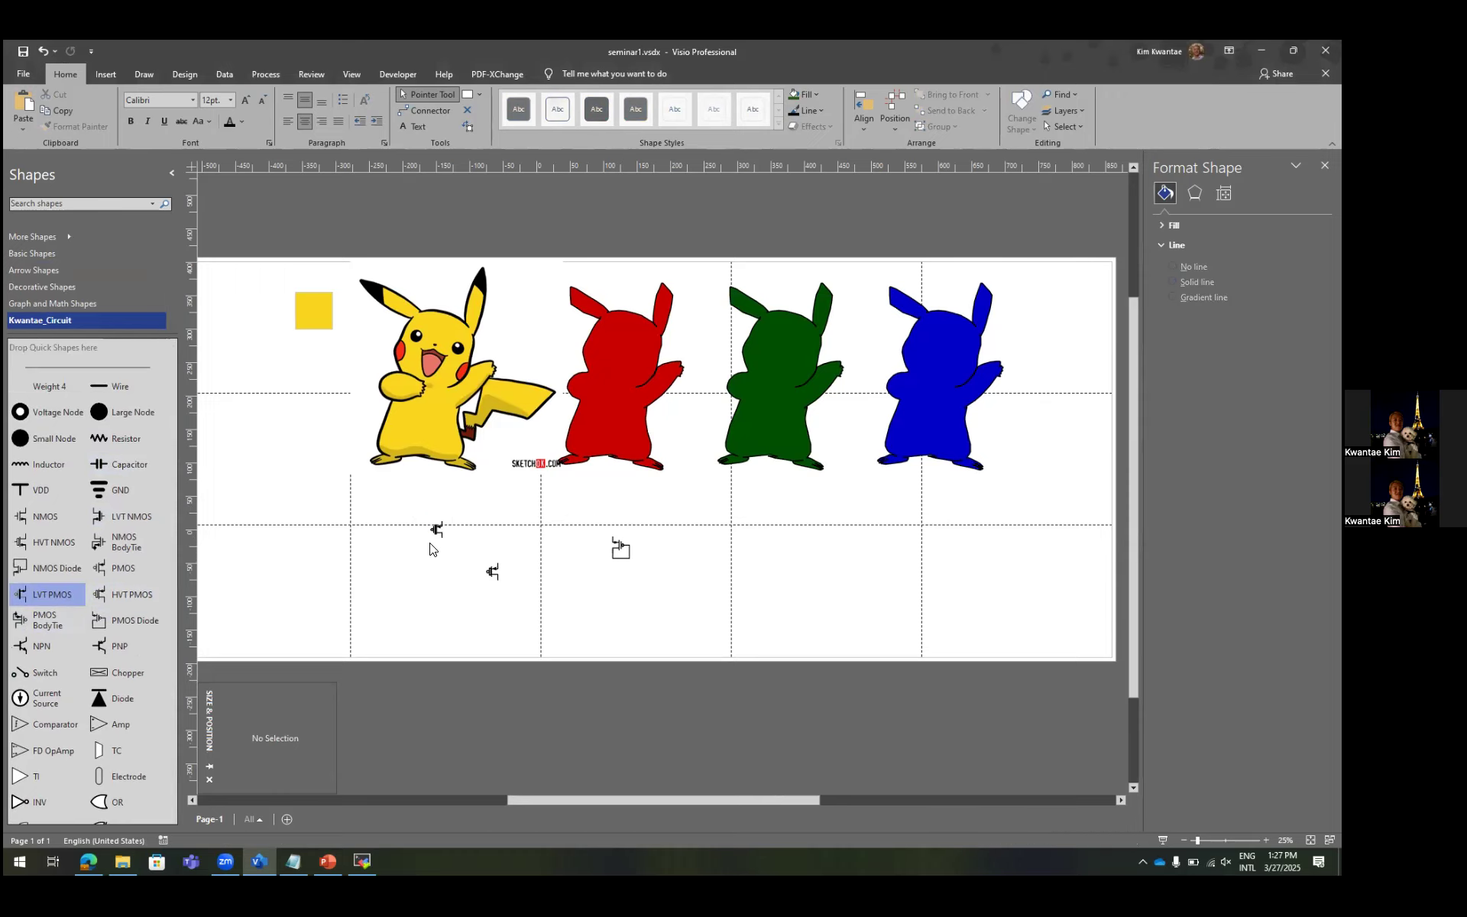
Switch to the browser, search for "ieee jssc" in a new tab, open the IEEE Xplore journal page and save its cookie preferences.
{"action": "scroll", "coordinate": [430, 546], "scroll_direction": "up", "scroll_amount": 2}
{"action": "key", "text": "alt+Tab"}
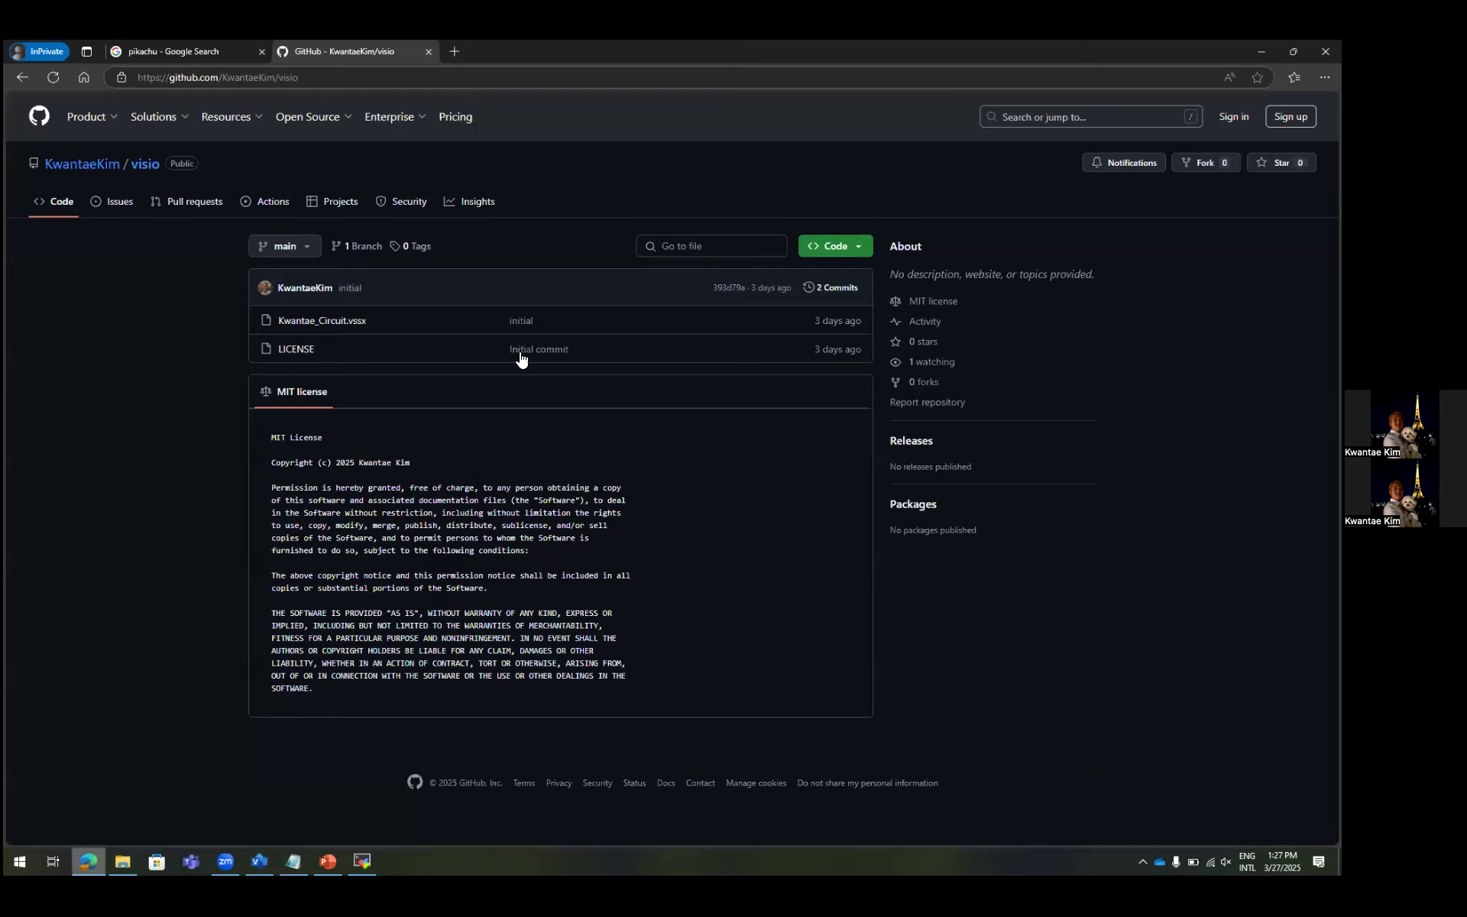
{"action": "key", "text": "ctrl+t"}
{"action": "type", "text": "ieee jssc"}
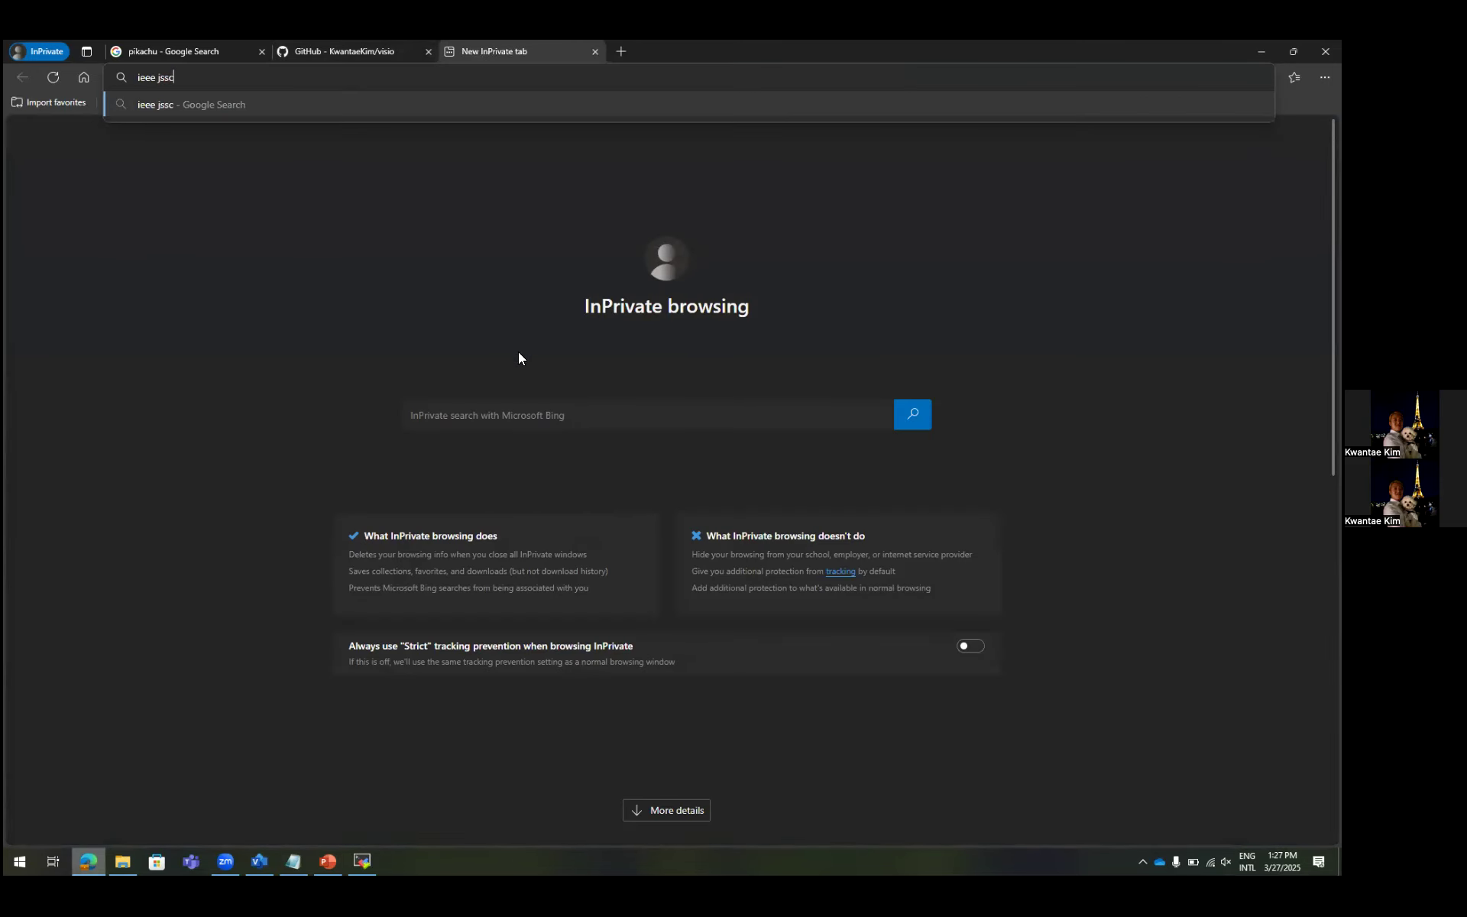
{"action": "key", "text": "Return"}
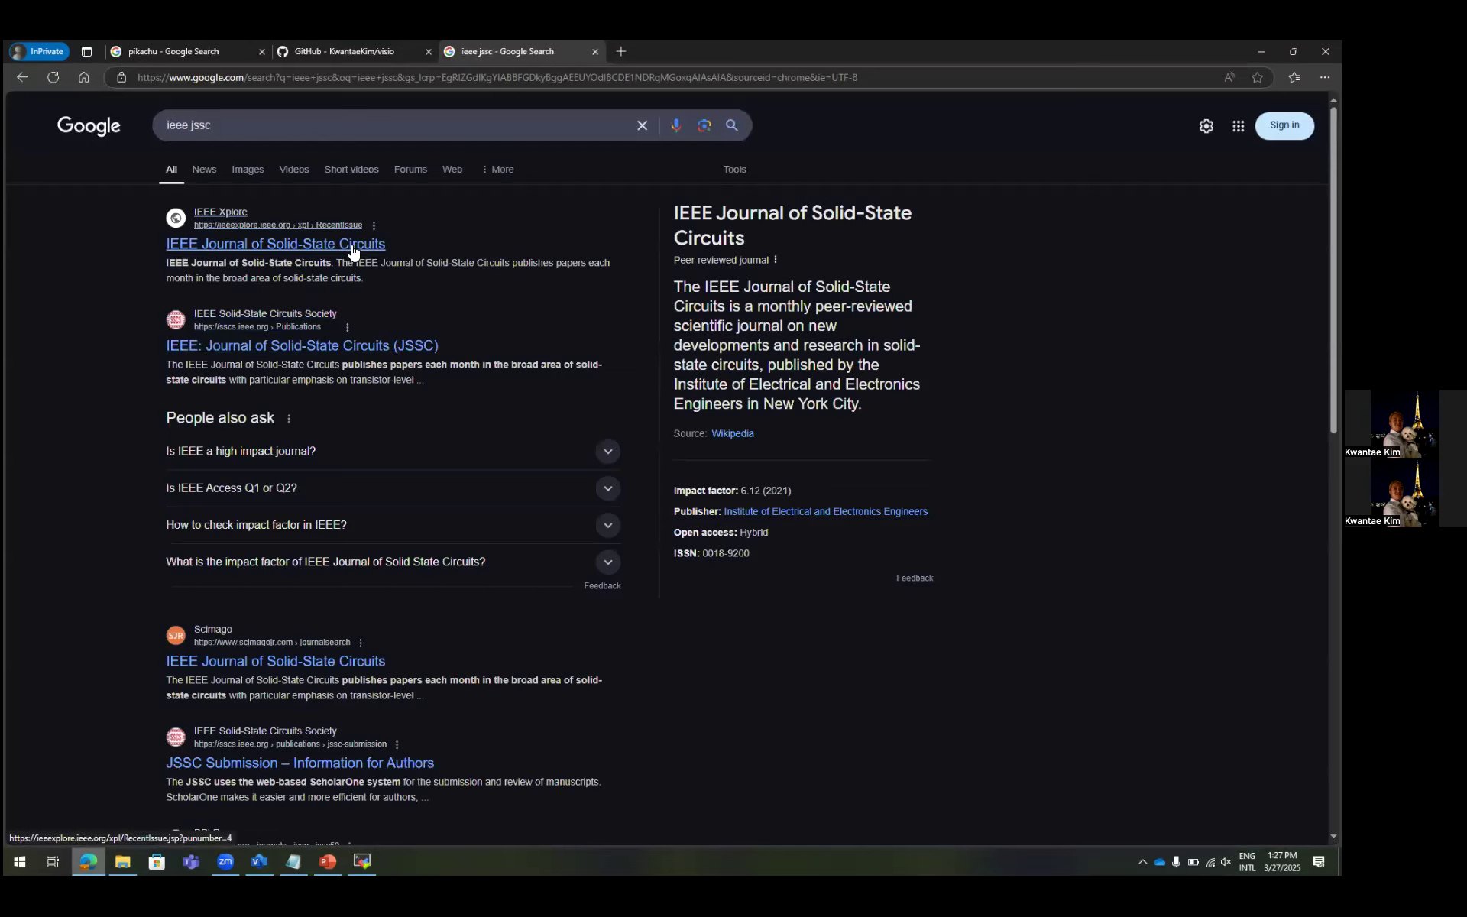
{"action": "left_click", "coordinate": [353, 249]}
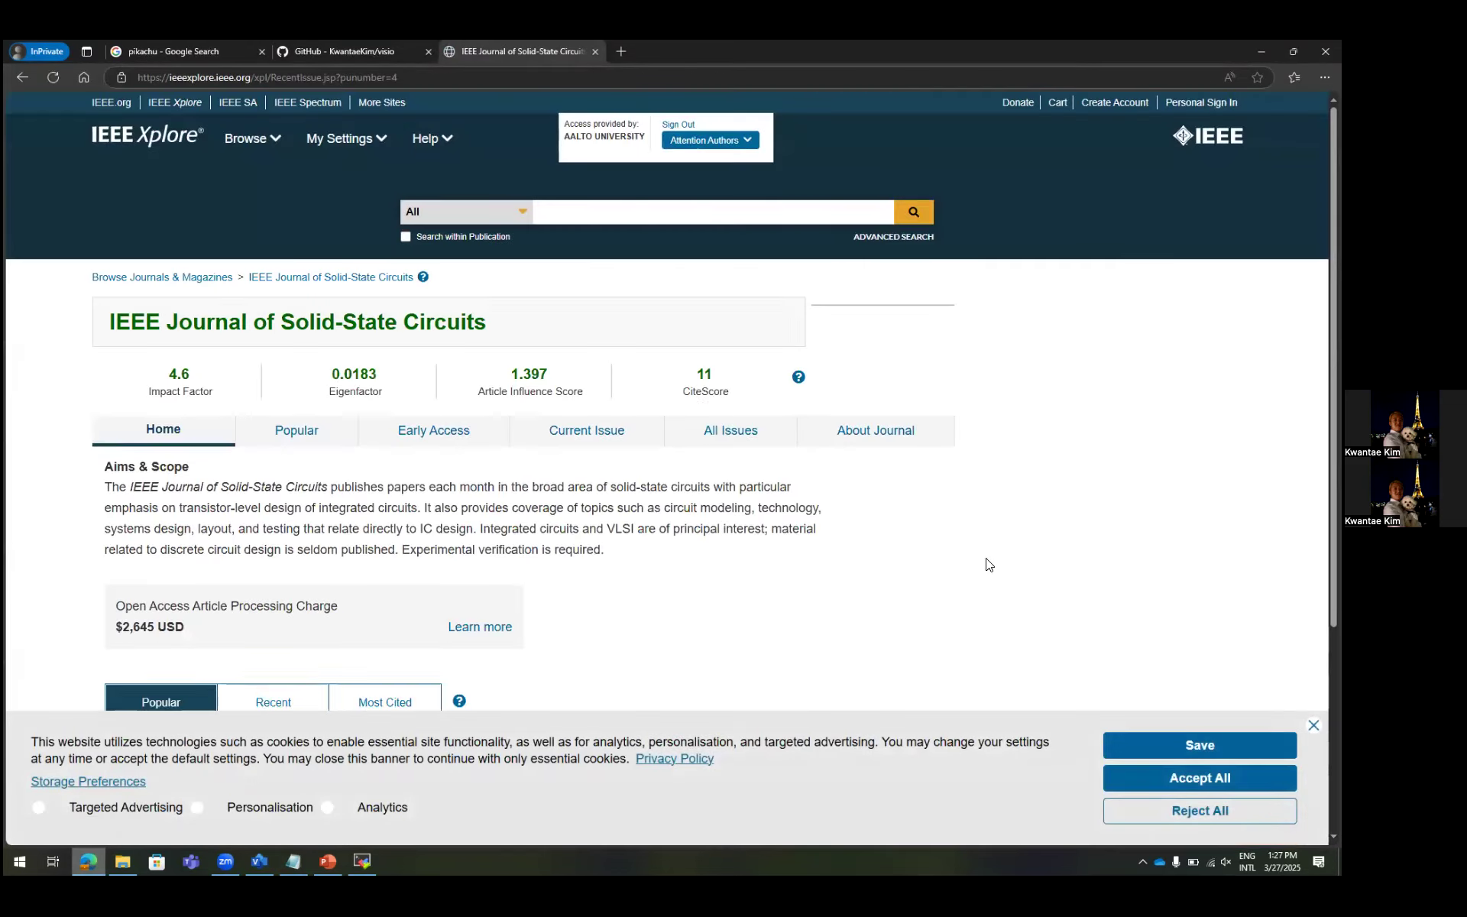
{"action": "left_click", "coordinate": [1194, 748]}
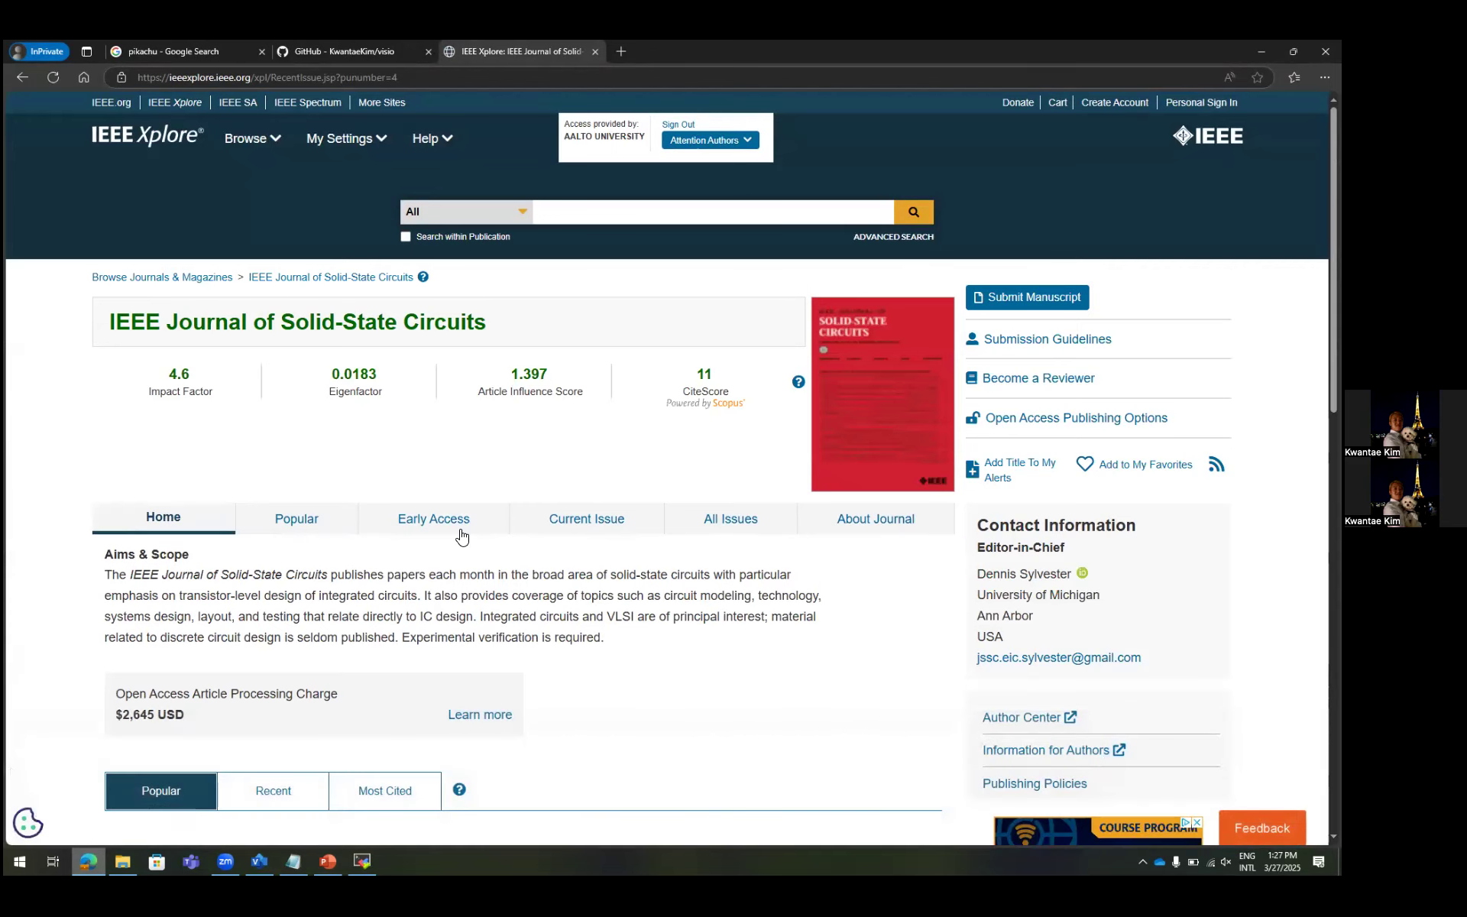
Open the PDF of "A Ping-Pong Charge-Sharing Locking PLL" from the journal's Early Access articles.
{"action": "left_click", "coordinate": [460, 526]}
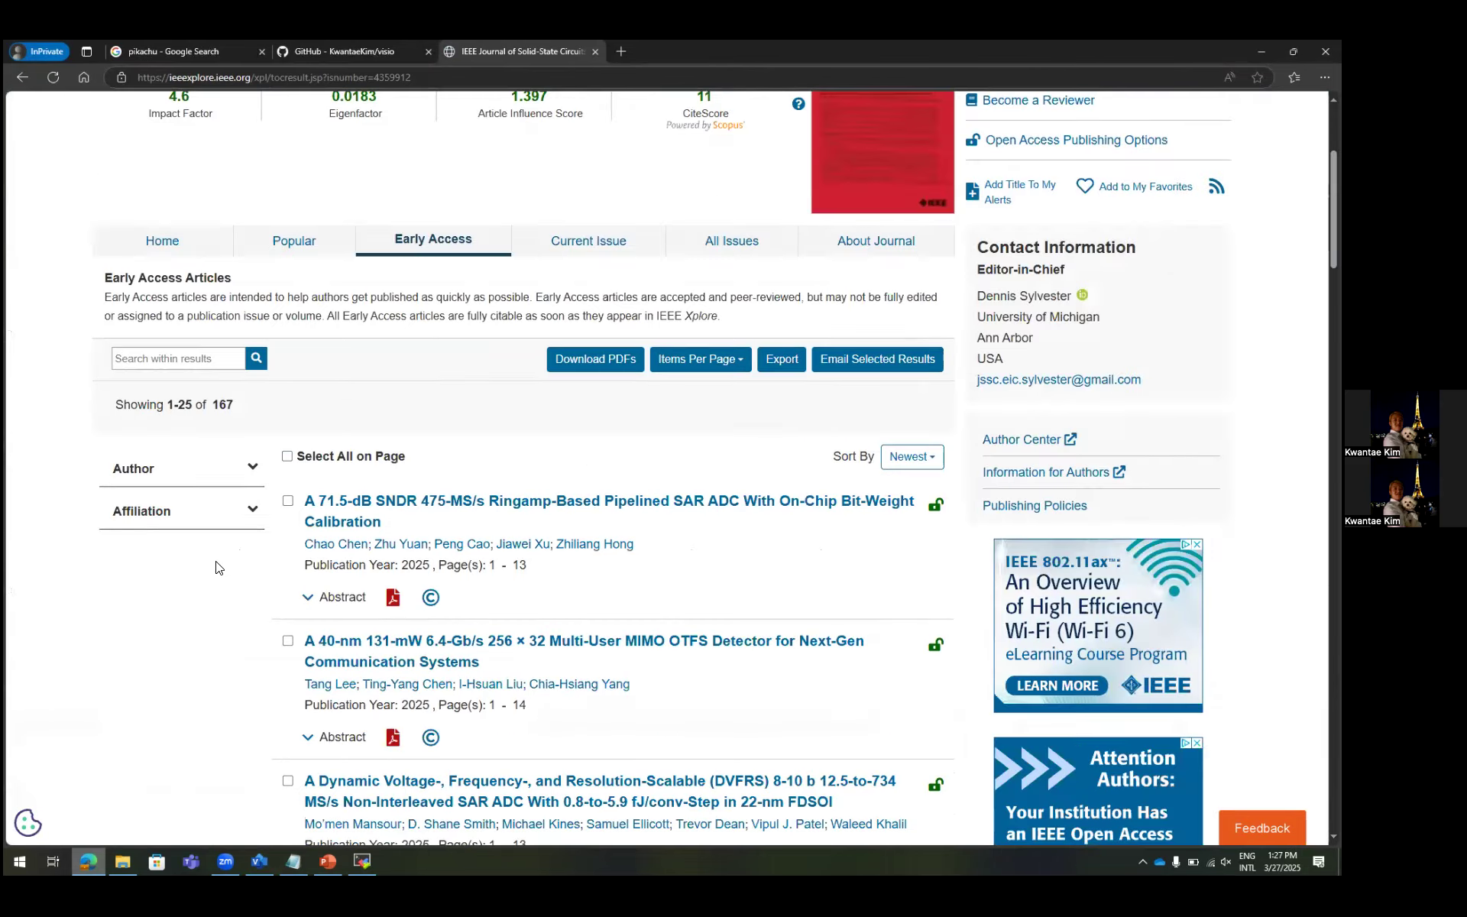
{"action": "scroll", "coordinate": [217, 567], "scroll_direction": "down", "scroll_amount": 9}
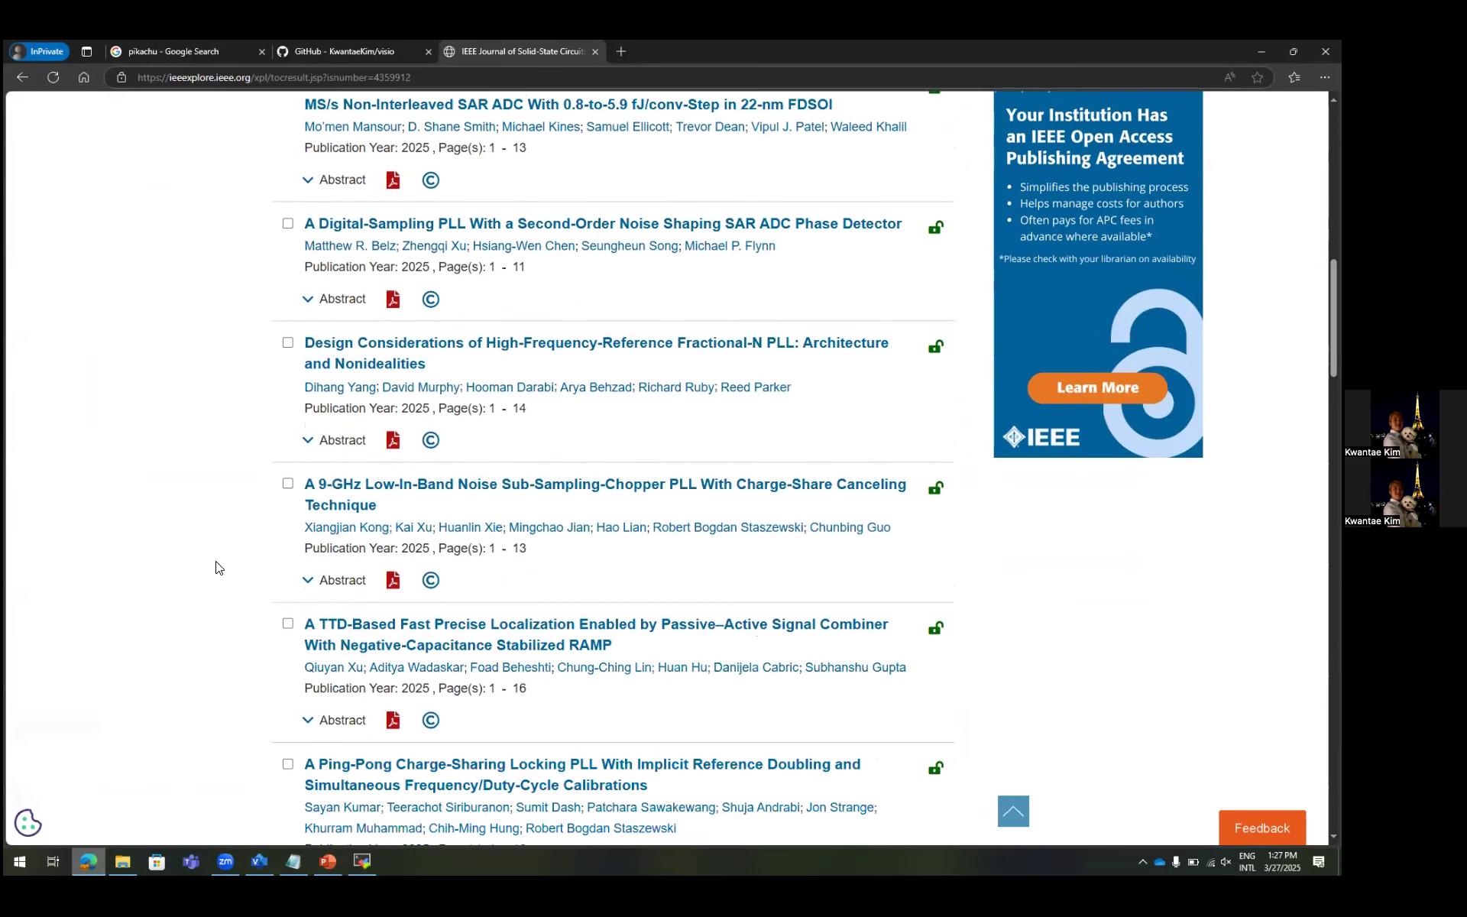
{"action": "scroll", "coordinate": [216, 566], "scroll_direction": "down", "scroll_amount": 2}
{"action": "scroll", "coordinate": [216, 566], "scroll_direction": "down", "scroll_amount": 3}
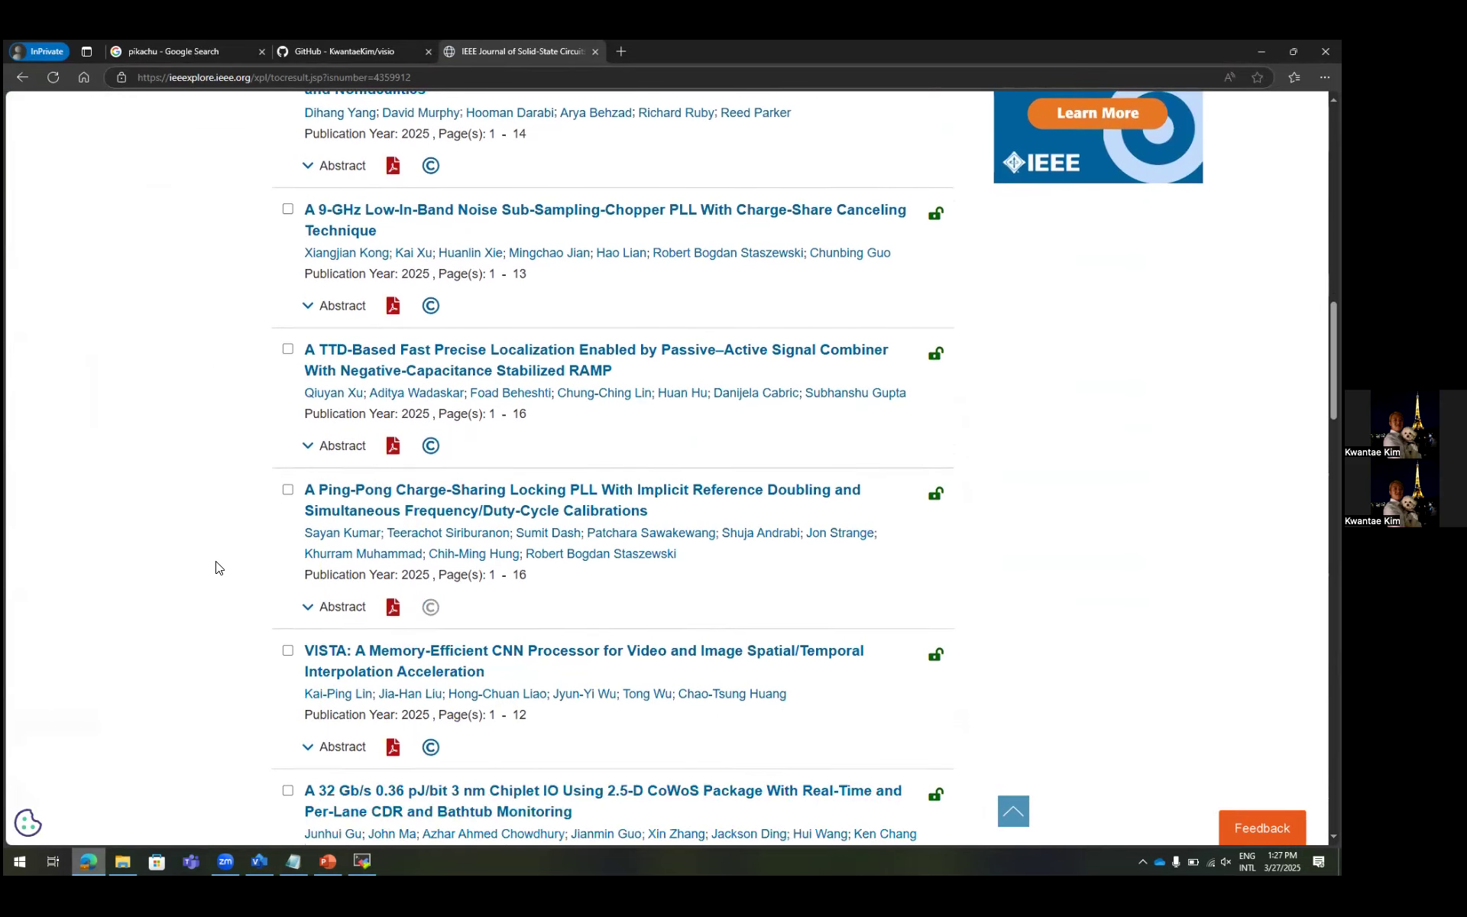
{"action": "scroll", "coordinate": [216, 567], "scroll_direction": "up", "scroll_amount": 2}
{"action": "left_click", "coordinate": [315, 555]}
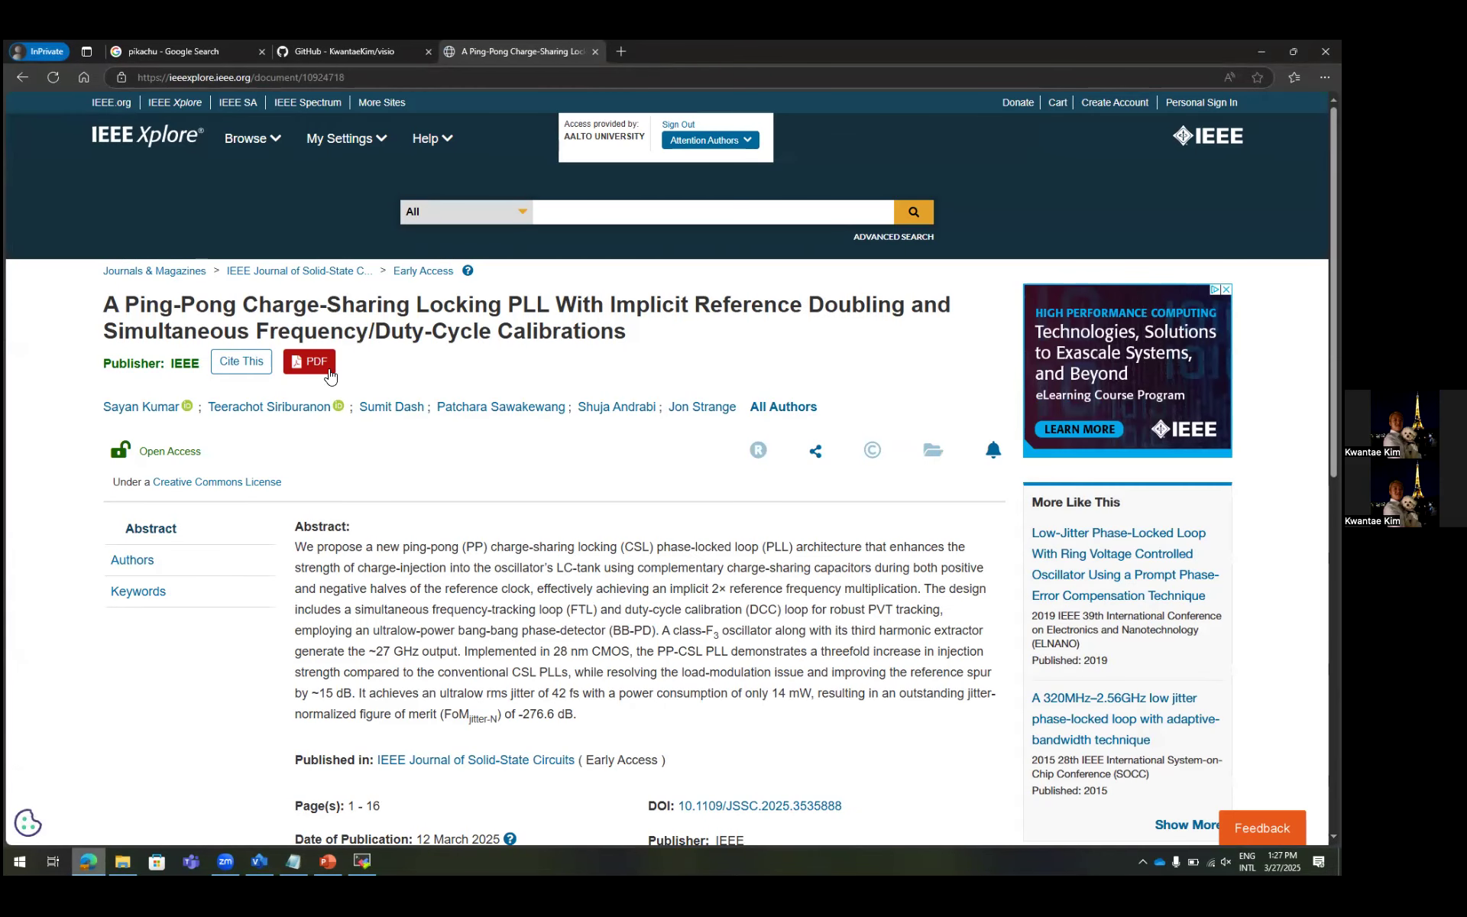
{"action": "left_click", "coordinate": [321, 365]}
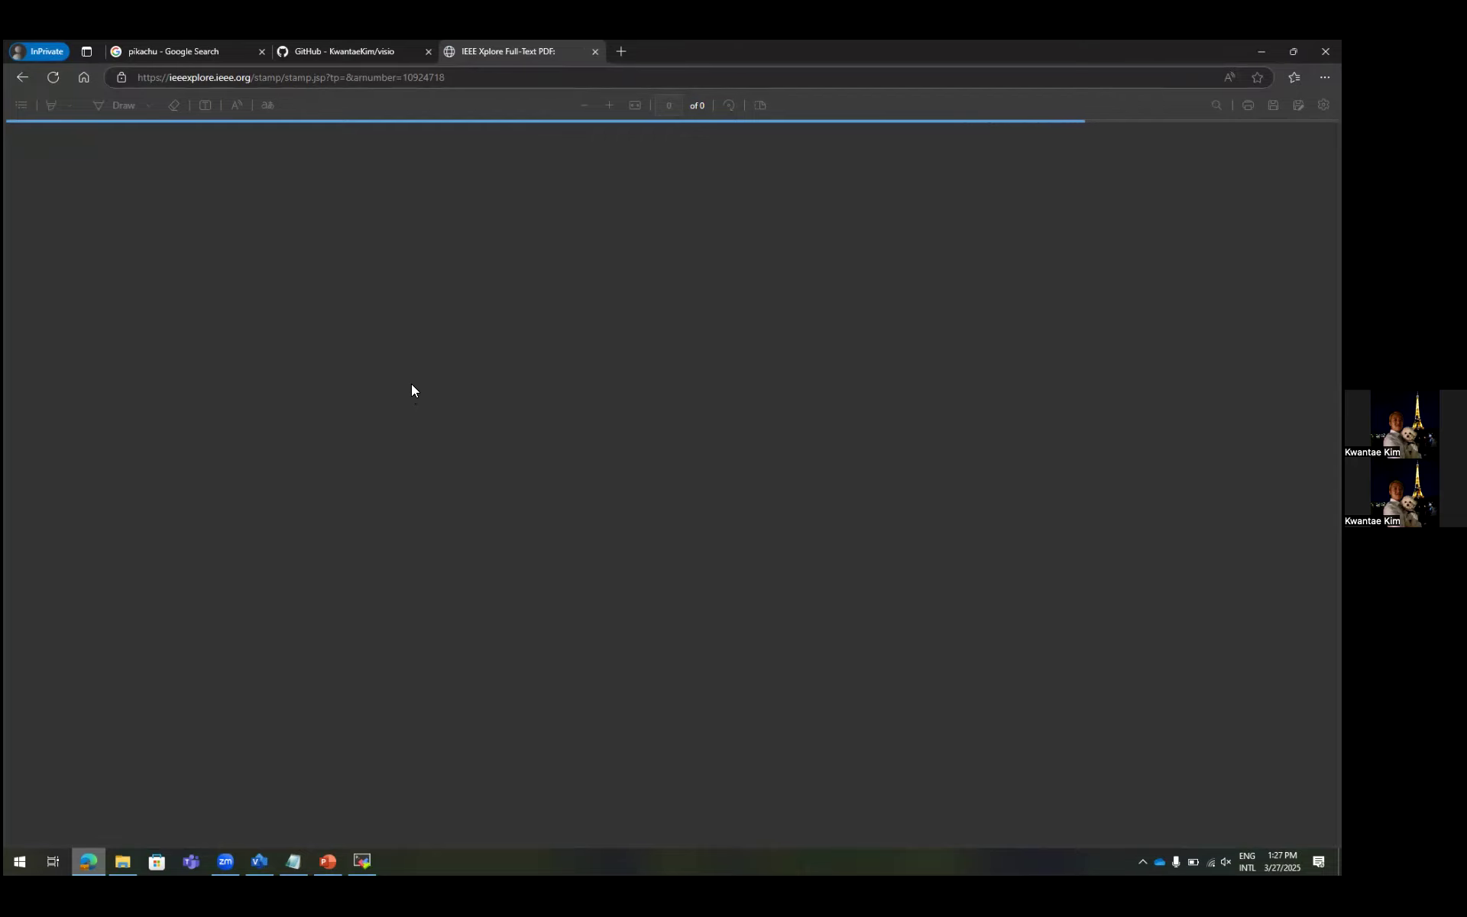
Capture the Fig. 1 circuit and timing diagram on page 2 of the paper with the Snipping Tool.
{"action": "scroll", "coordinate": [356, 393], "scroll_direction": "down", "scroll_amount": 5}
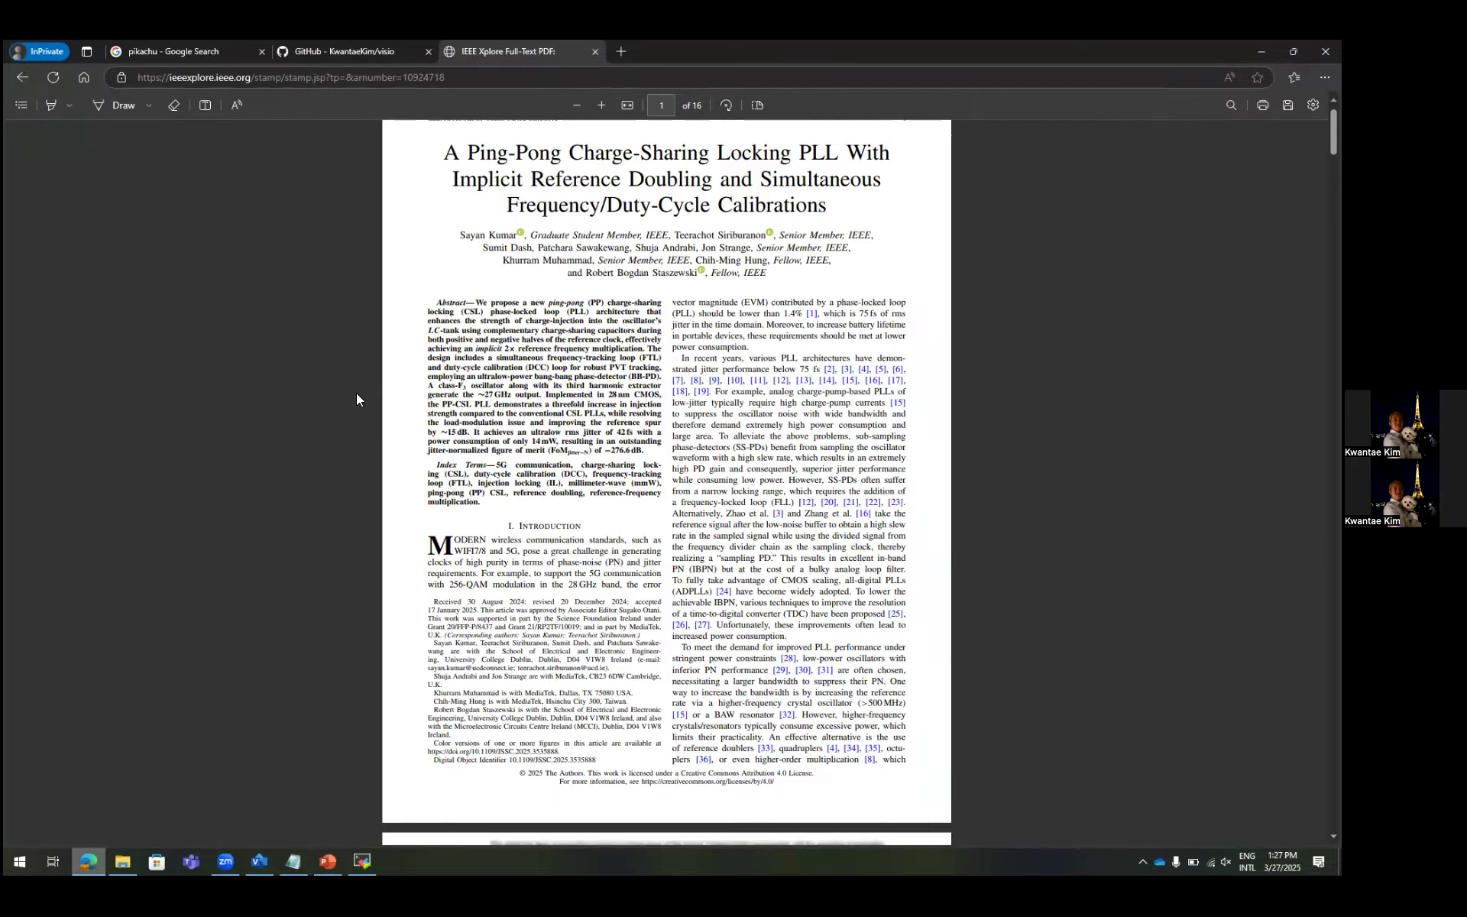
{"action": "scroll", "coordinate": [346, 405], "scroll_direction": "down", "scroll_amount": 2}
{"action": "scroll", "coordinate": [340, 467], "scroll_direction": "up", "scroll_amount": 5}
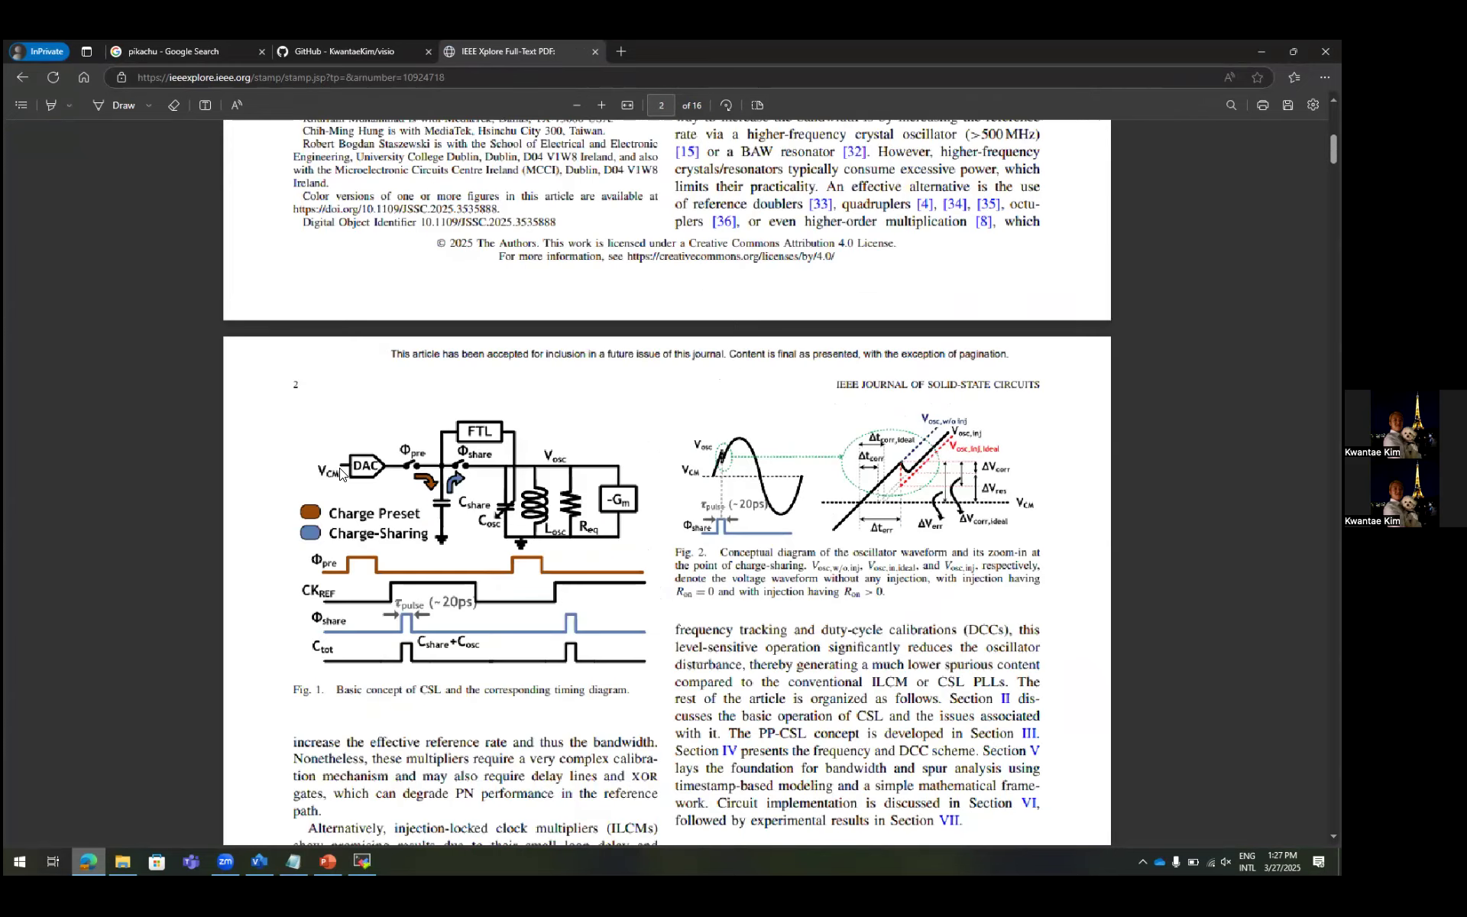
{"action": "scroll", "coordinate": [343, 469], "scroll_direction": "left", "scroll_amount": 1}
{"action": "scroll", "coordinate": [342, 470], "scroll_direction": "down", "scroll_amount": 2}
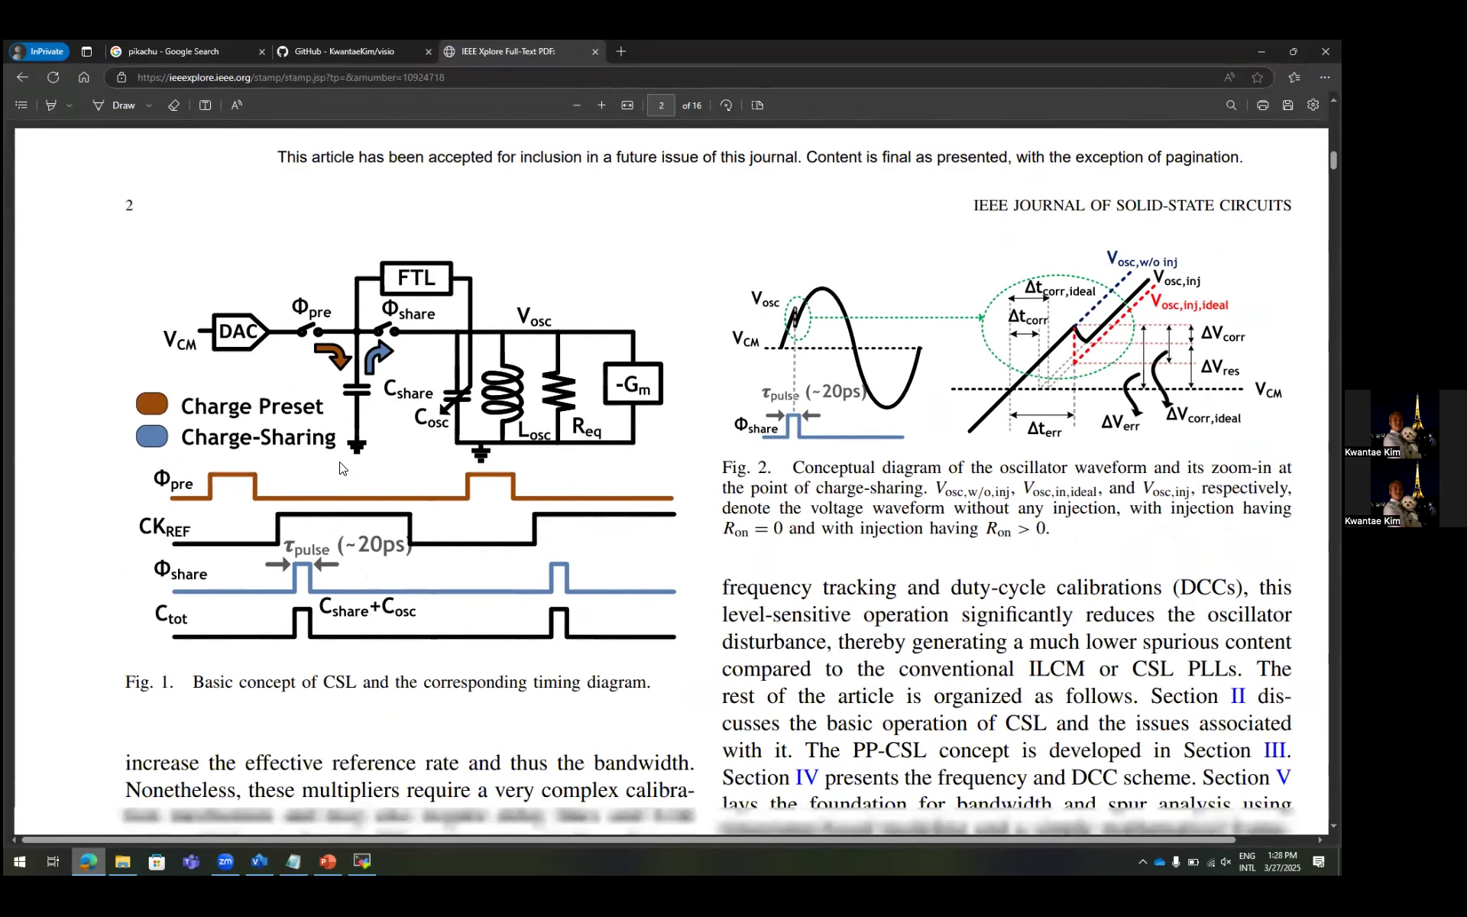
{"action": "key", "text": "super"}
{"action": "type", "text": "capture"}
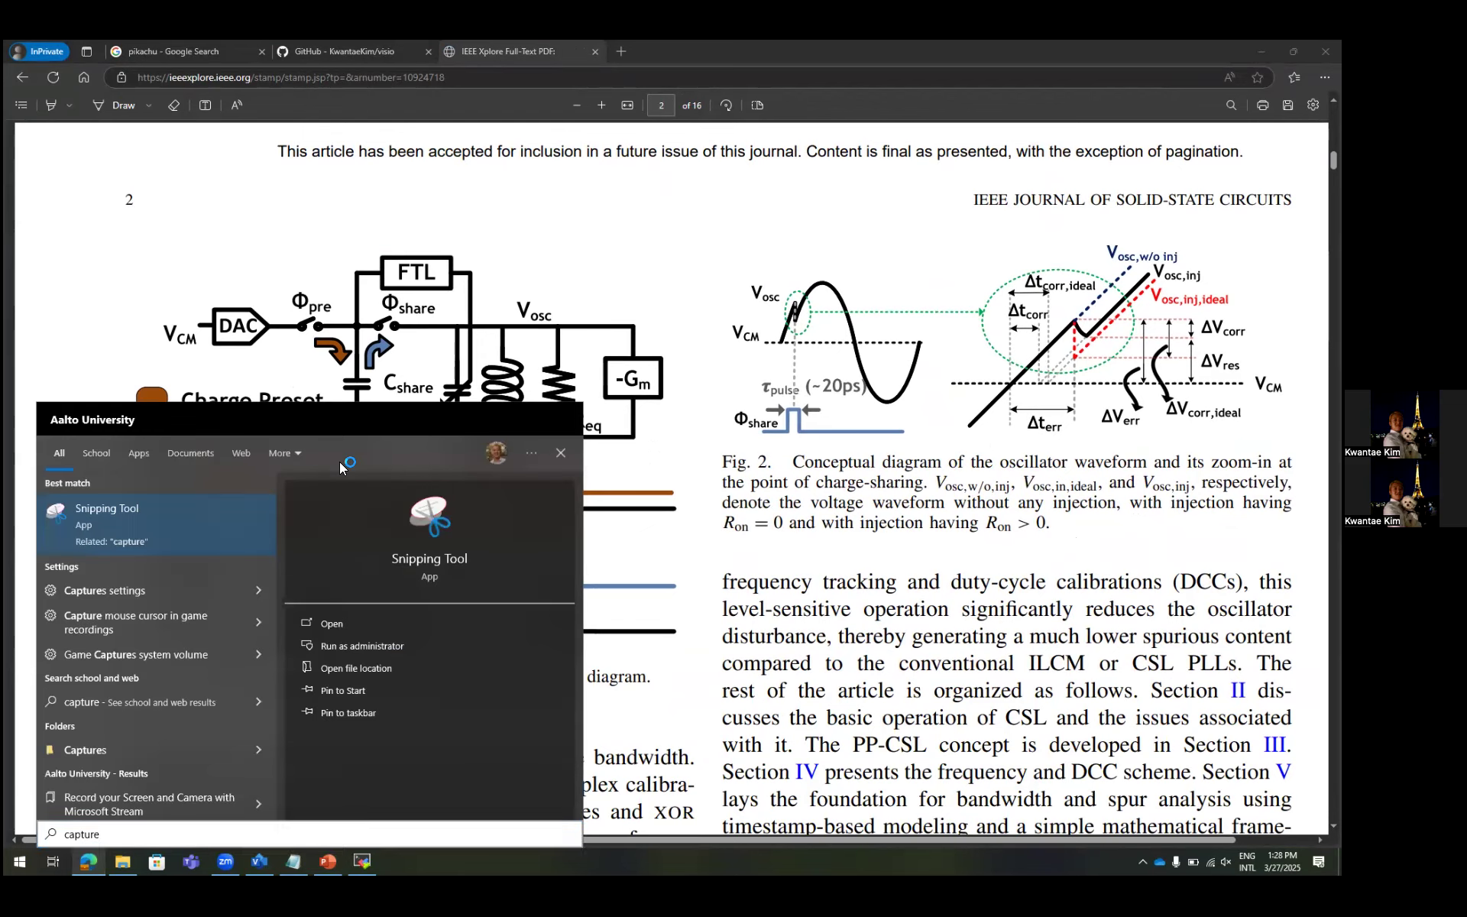
{"action": "key", "text": "Return"}
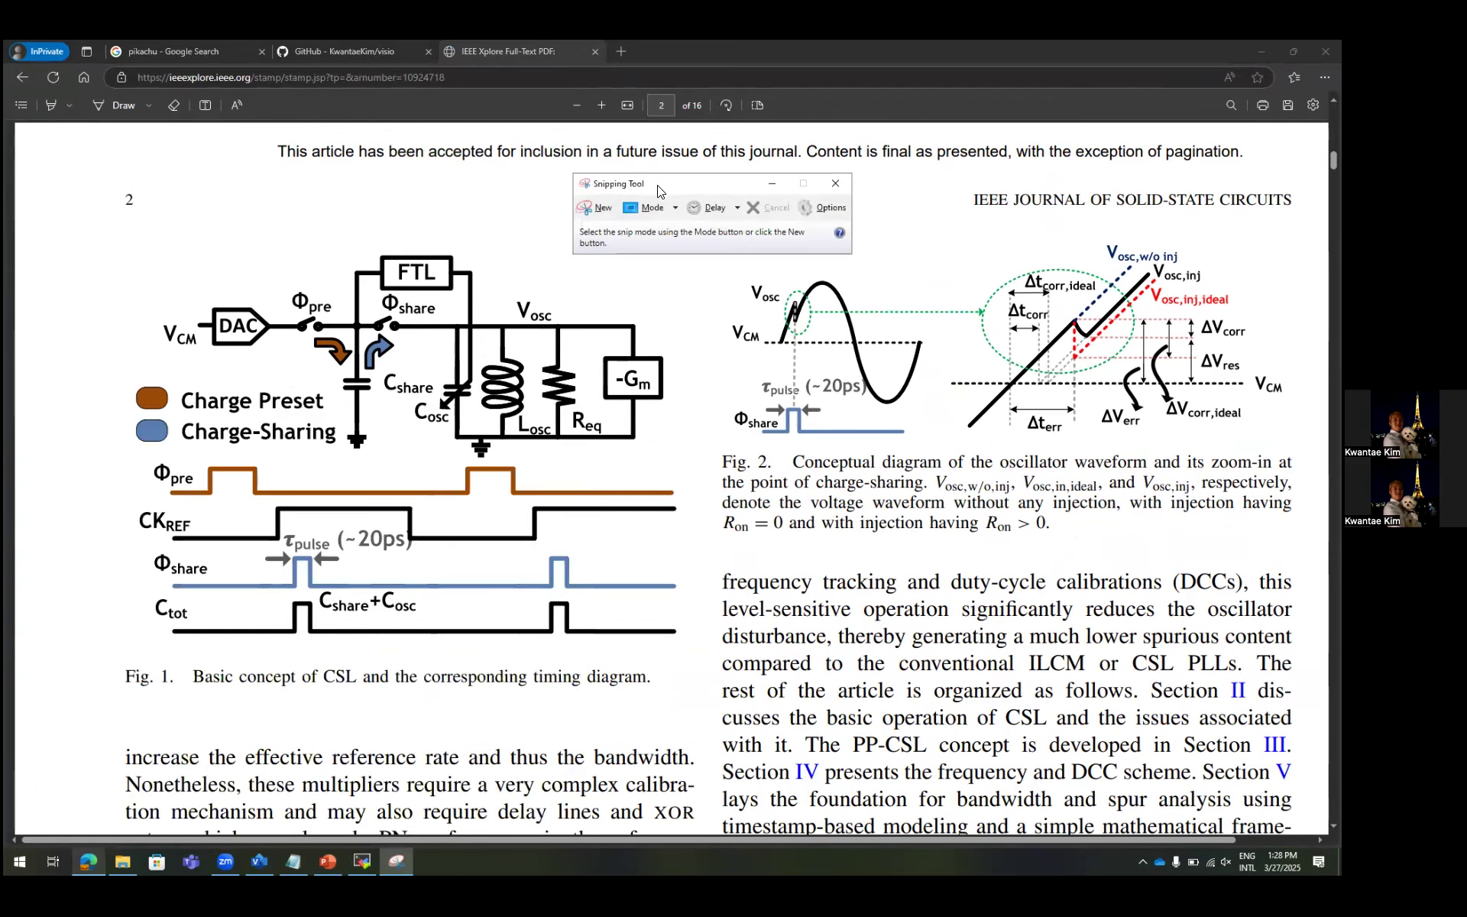
{"action": "left_click", "coordinate": [595, 207]}
{"action": "left_click_drag", "start_coordinate": [107, 226], "coordinate": [696, 661]}
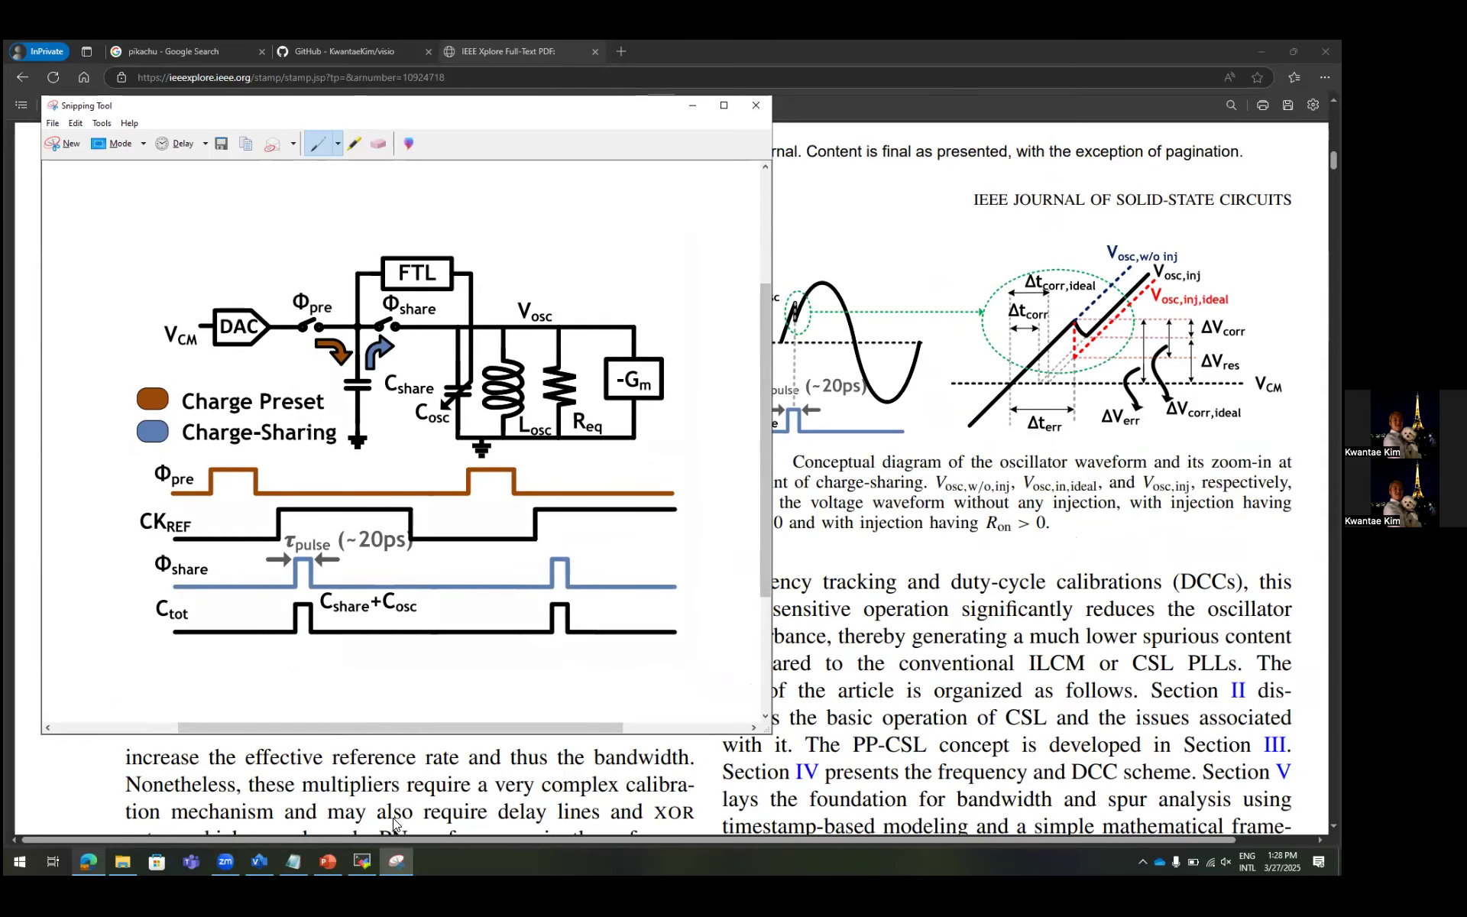
Switch to Visio, paste the captured figure in the empty area below the green Pikachu and save the drawing.
{"action": "left_click", "coordinate": [259, 861]}
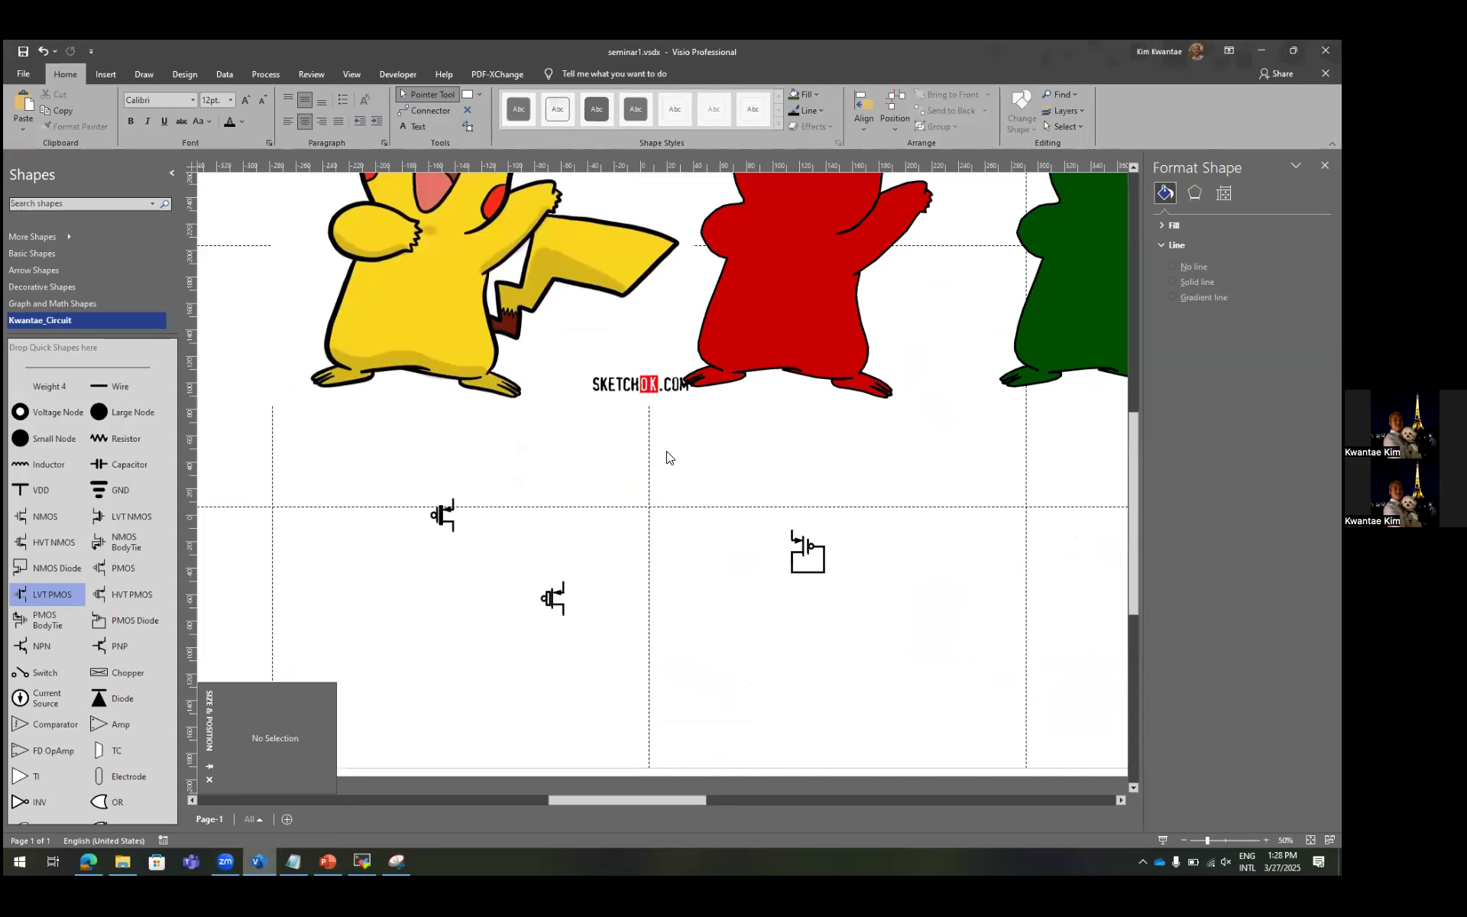
{"action": "key", "text": "ctrl+v"}
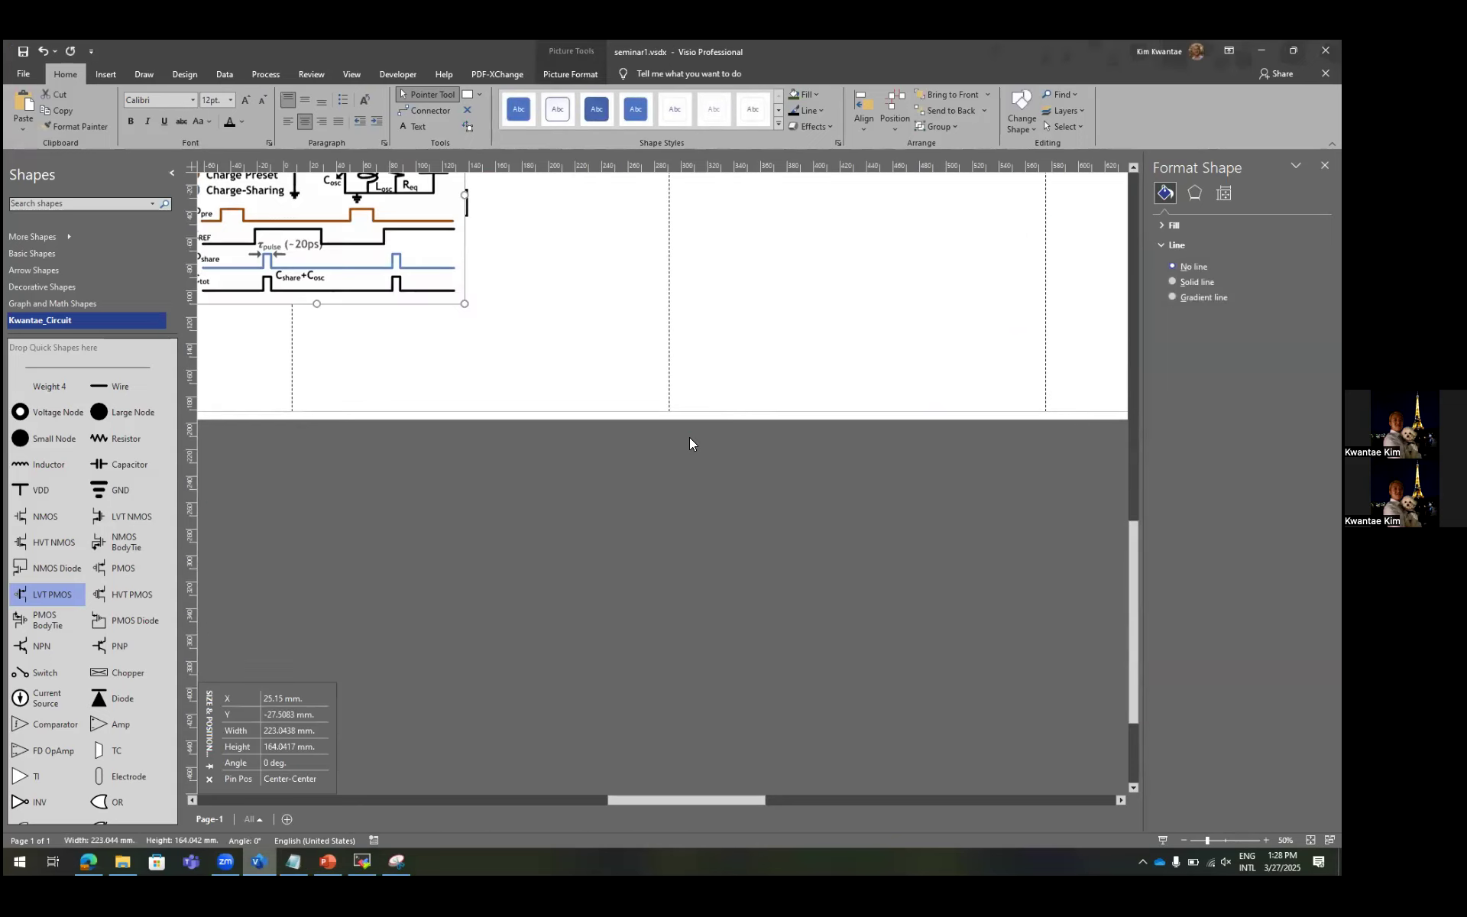
{"action": "left_click", "coordinate": [602, 465]}
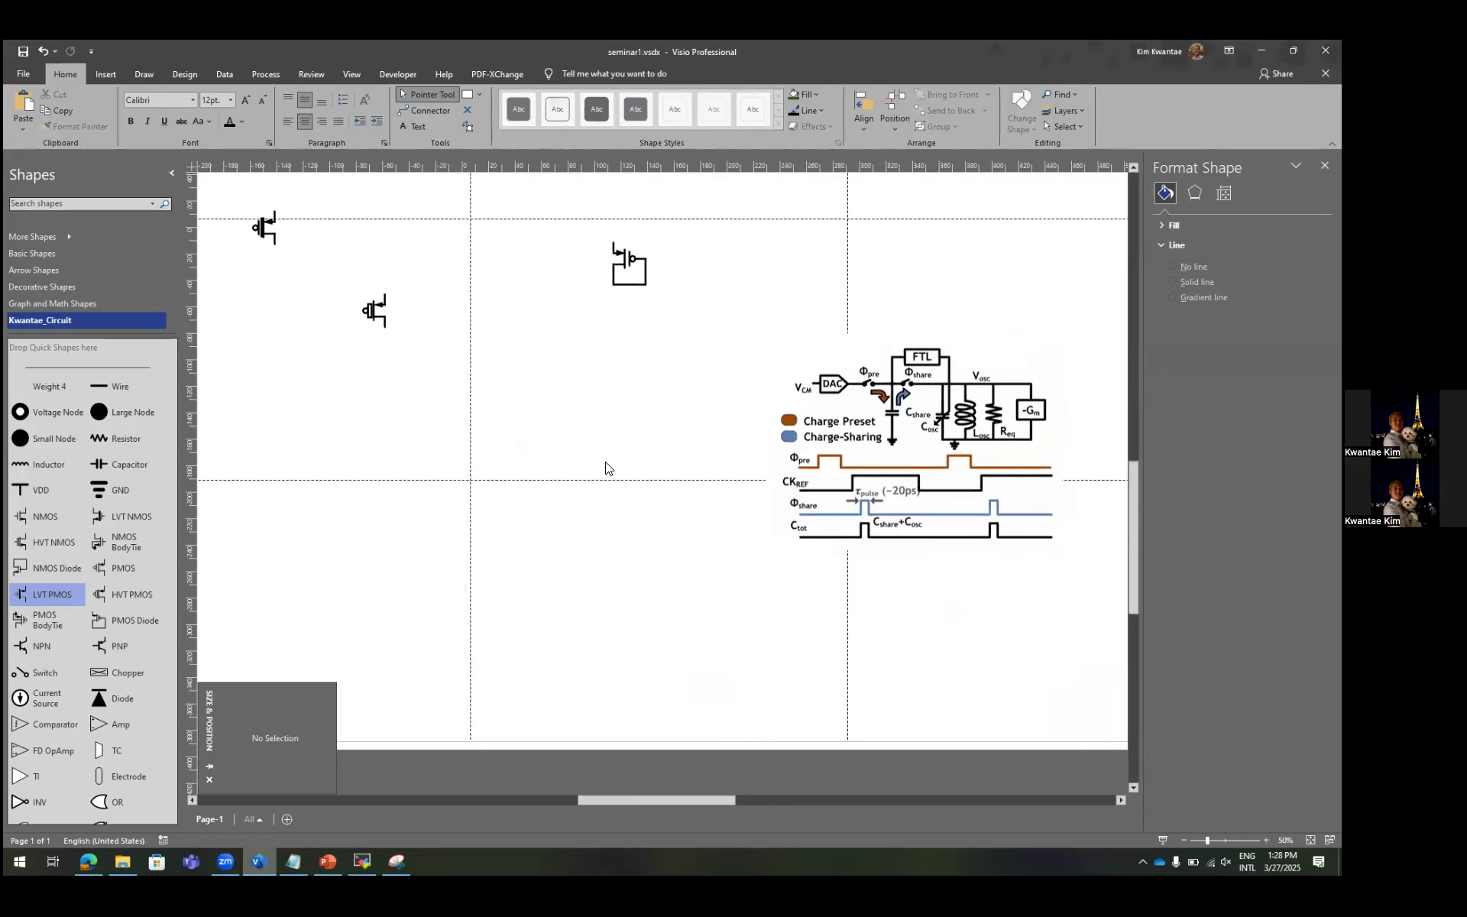
{"action": "scroll", "coordinate": [606, 466], "scroll_direction": "up", "scroll_amount": 1}
{"action": "scroll", "coordinate": [615, 463], "scroll_direction": "right", "scroll_amount": 3}
{"action": "key", "text": "ctrl+s"}
{"action": "scroll", "coordinate": [633, 447], "scroll_direction": "up", "scroll_amount": 5}
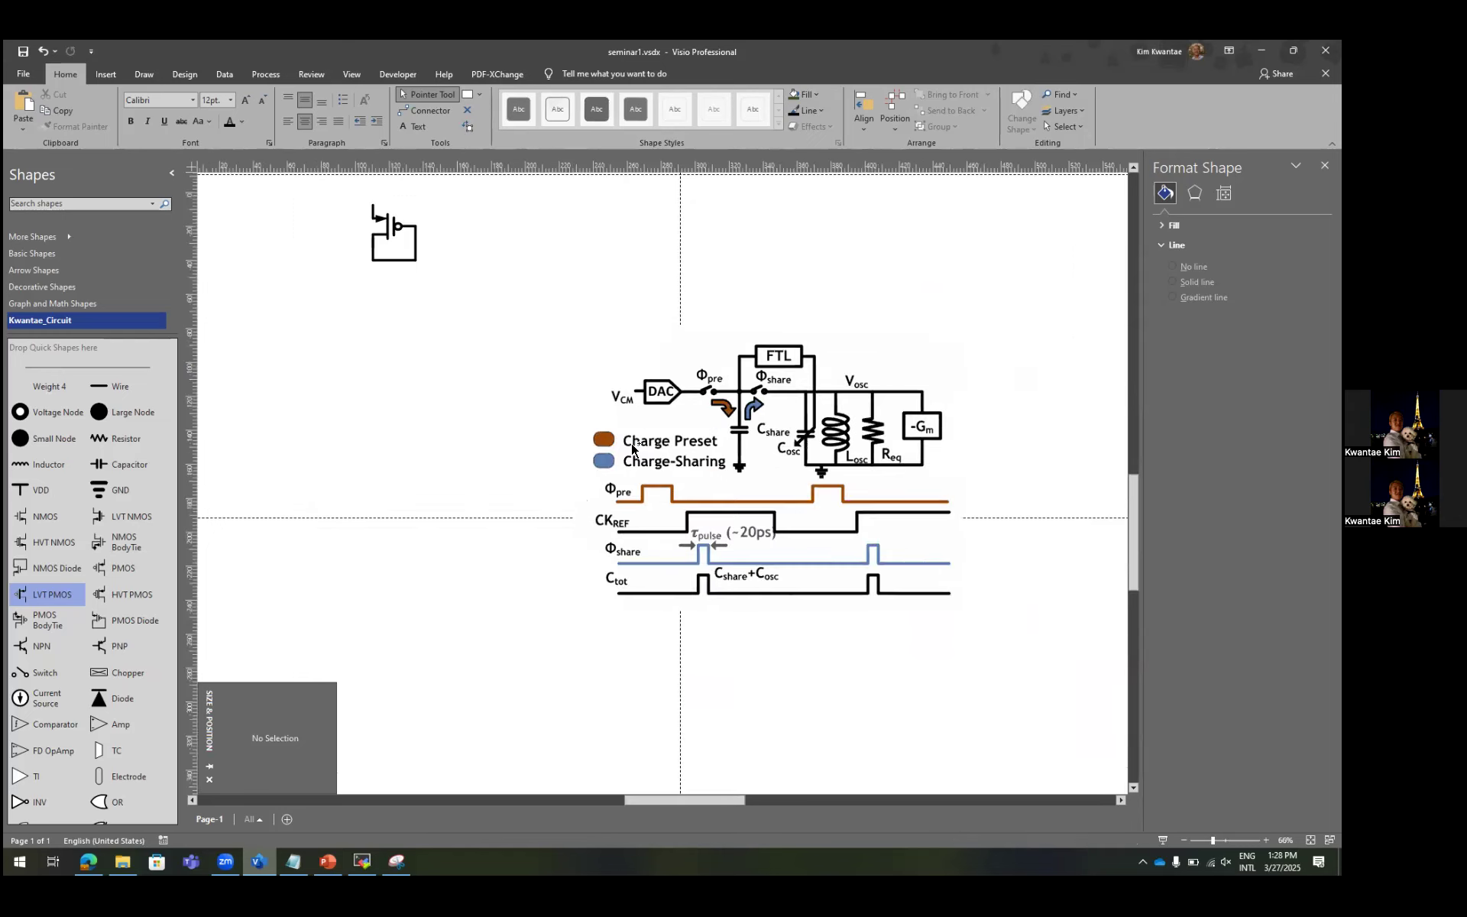
{"action": "scroll", "coordinate": [617, 441], "scroll_direction": "right", "scroll_amount": 2}
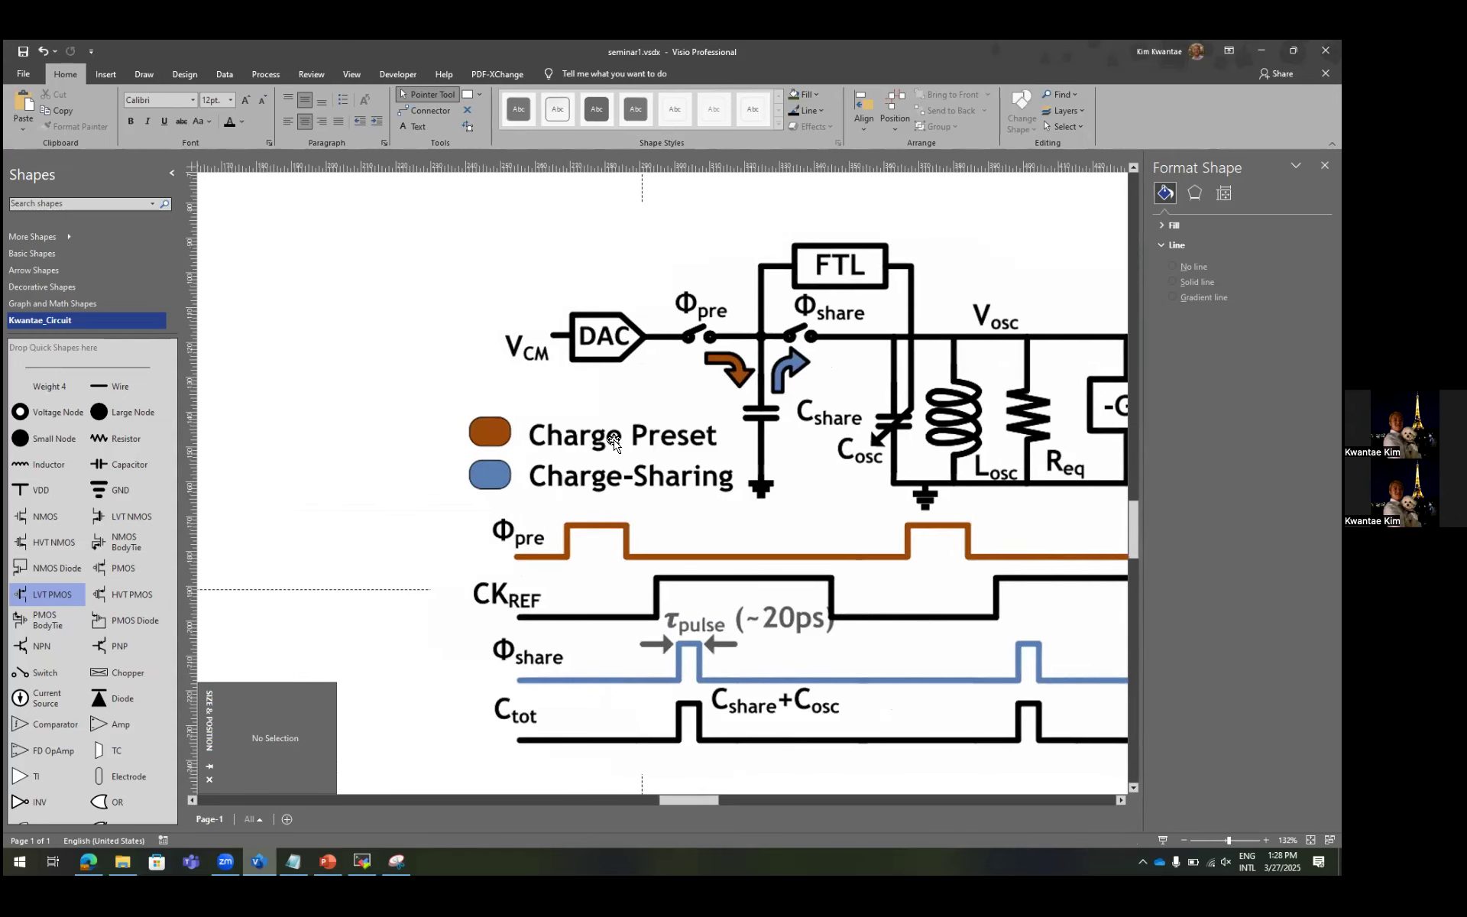
Delete the PMOS Diode and the two other PMOS symbols from the page, then save the drawing.
{"action": "scroll", "coordinate": [613, 439], "scroll_direction": "down", "scroll_amount": 4}
{"action": "scroll", "coordinate": [580, 412], "scroll_direction": "left", "scroll_amount": 3}
{"action": "scroll", "coordinate": [540, 359], "scroll_direction": "up", "scroll_amount": 3}
{"action": "left_click", "coordinate": [512, 329]}
{"action": "key", "text": "Delete"}
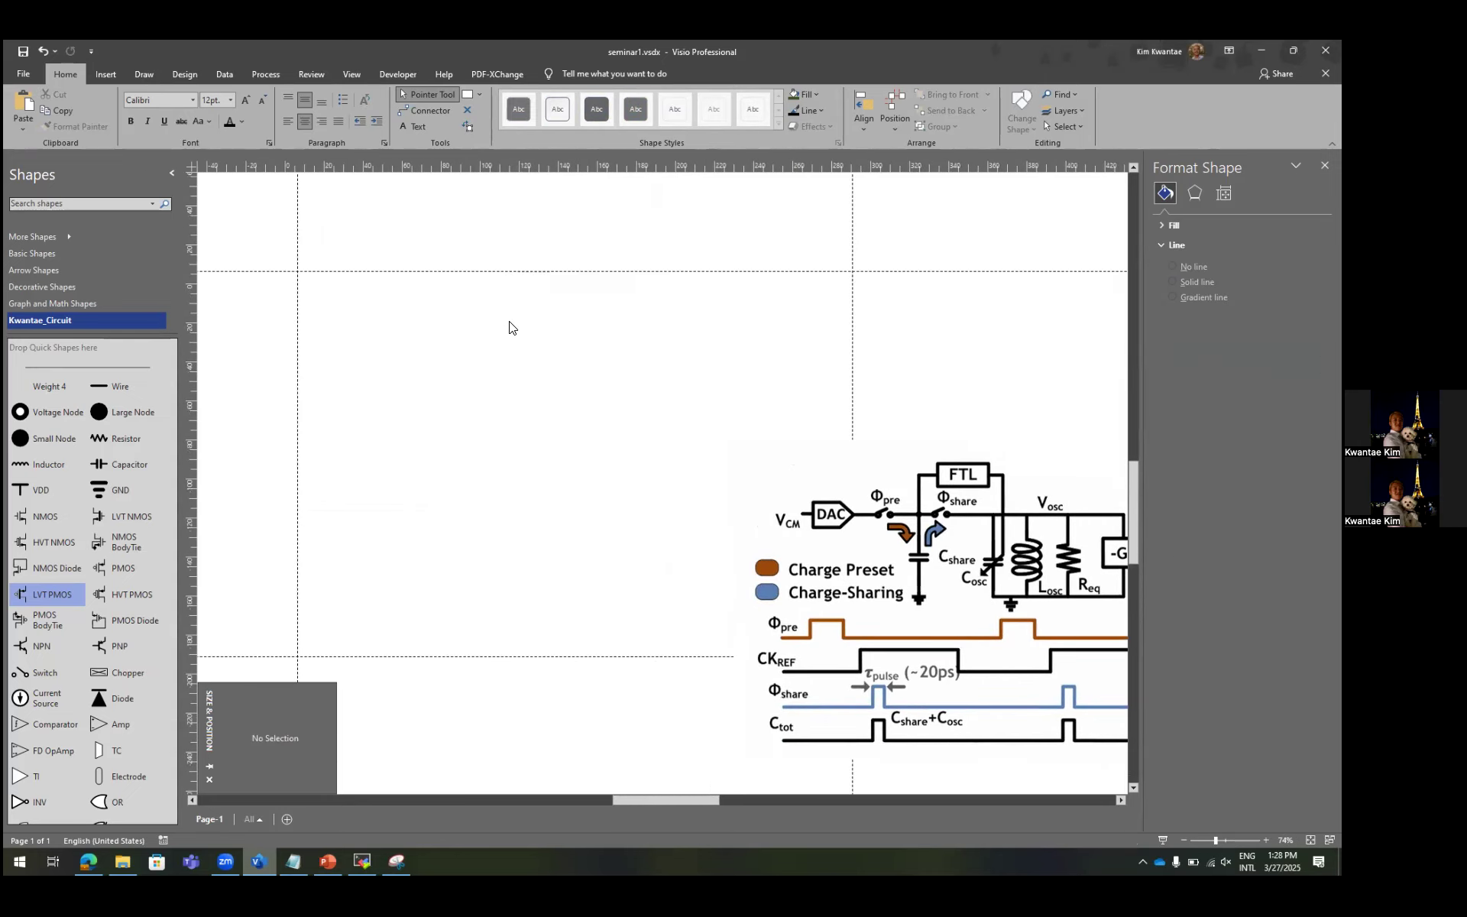
{"action": "scroll", "coordinate": [520, 290], "scroll_direction": "left", "scroll_amount": 5}
{"action": "left_click_drag", "start_coordinate": [340, 432], "coordinate": [337, 454]}
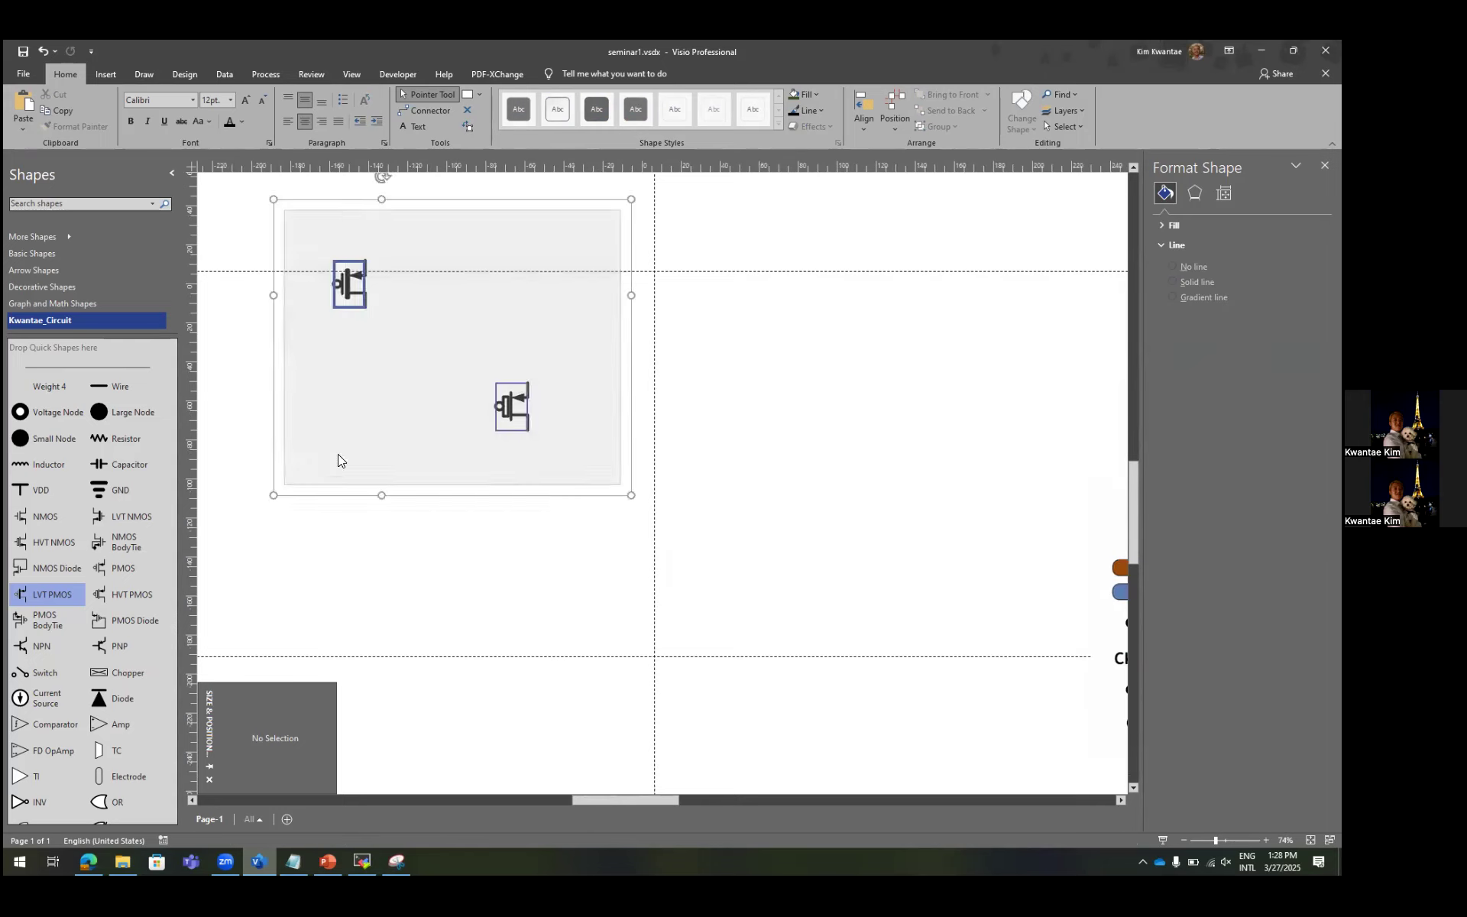
{"action": "key", "text": "Delete"}
{"action": "scroll", "coordinate": [380, 442], "scroll_direction": "right", "scroll_amount": 5}
{"action": "scroll", "coordinate": [380, 442], "scroll_direction": "down", "scroll_amount": 1}
{"action": "scroll", "coordinate": [381, 442], "scroll_direction": "right", "scroll_amount": 5}
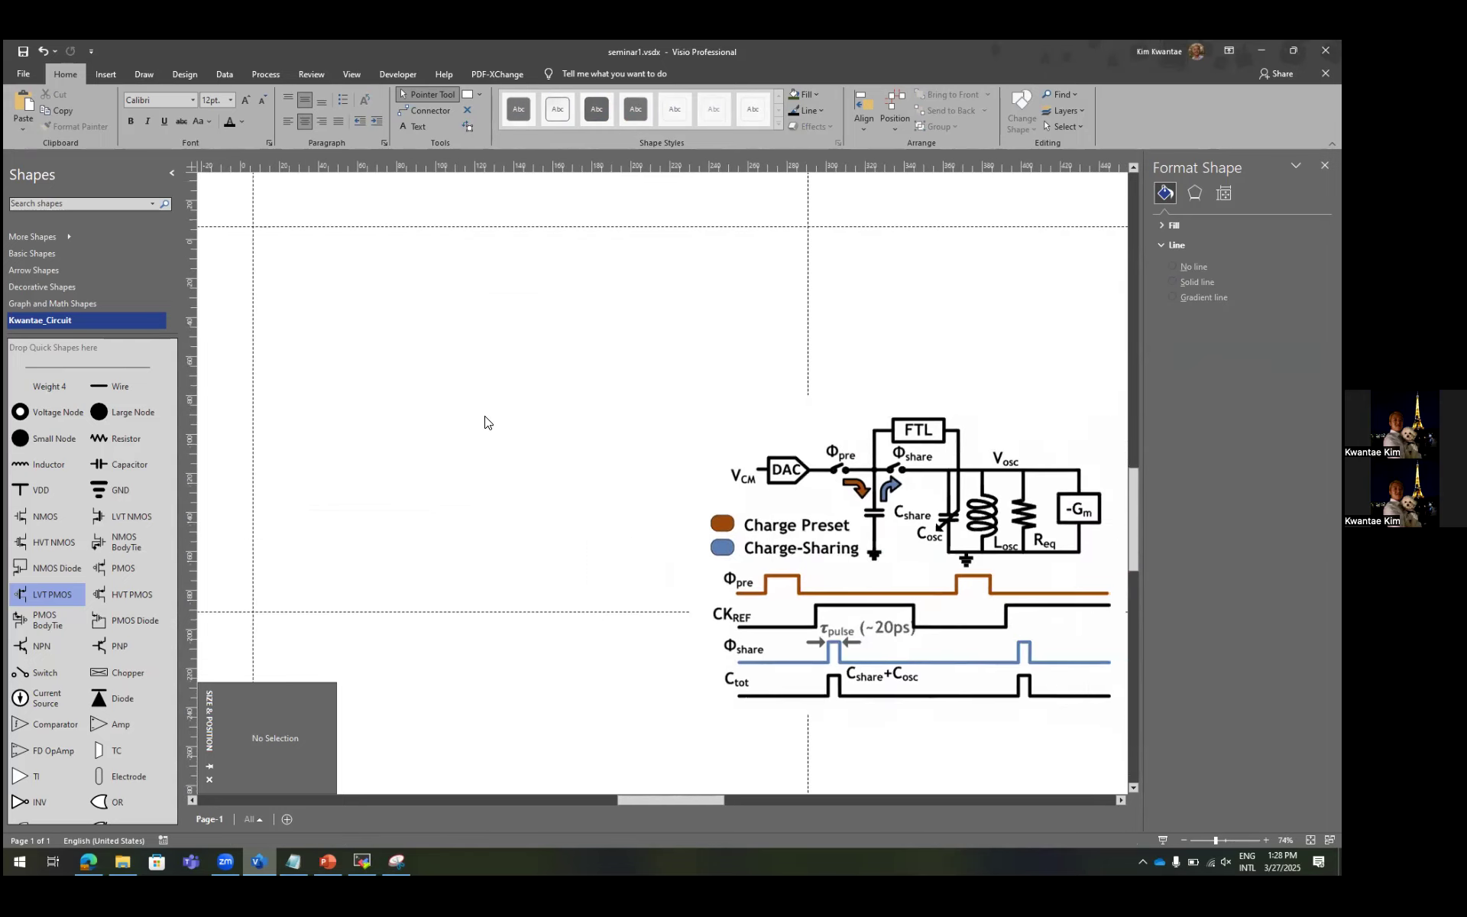
{"action": "scroll", "coordinate": [484, 419], "scroll_direction": "down", "scroll_amount": 3}
{"action": "key", "text": "ctrl+s"}
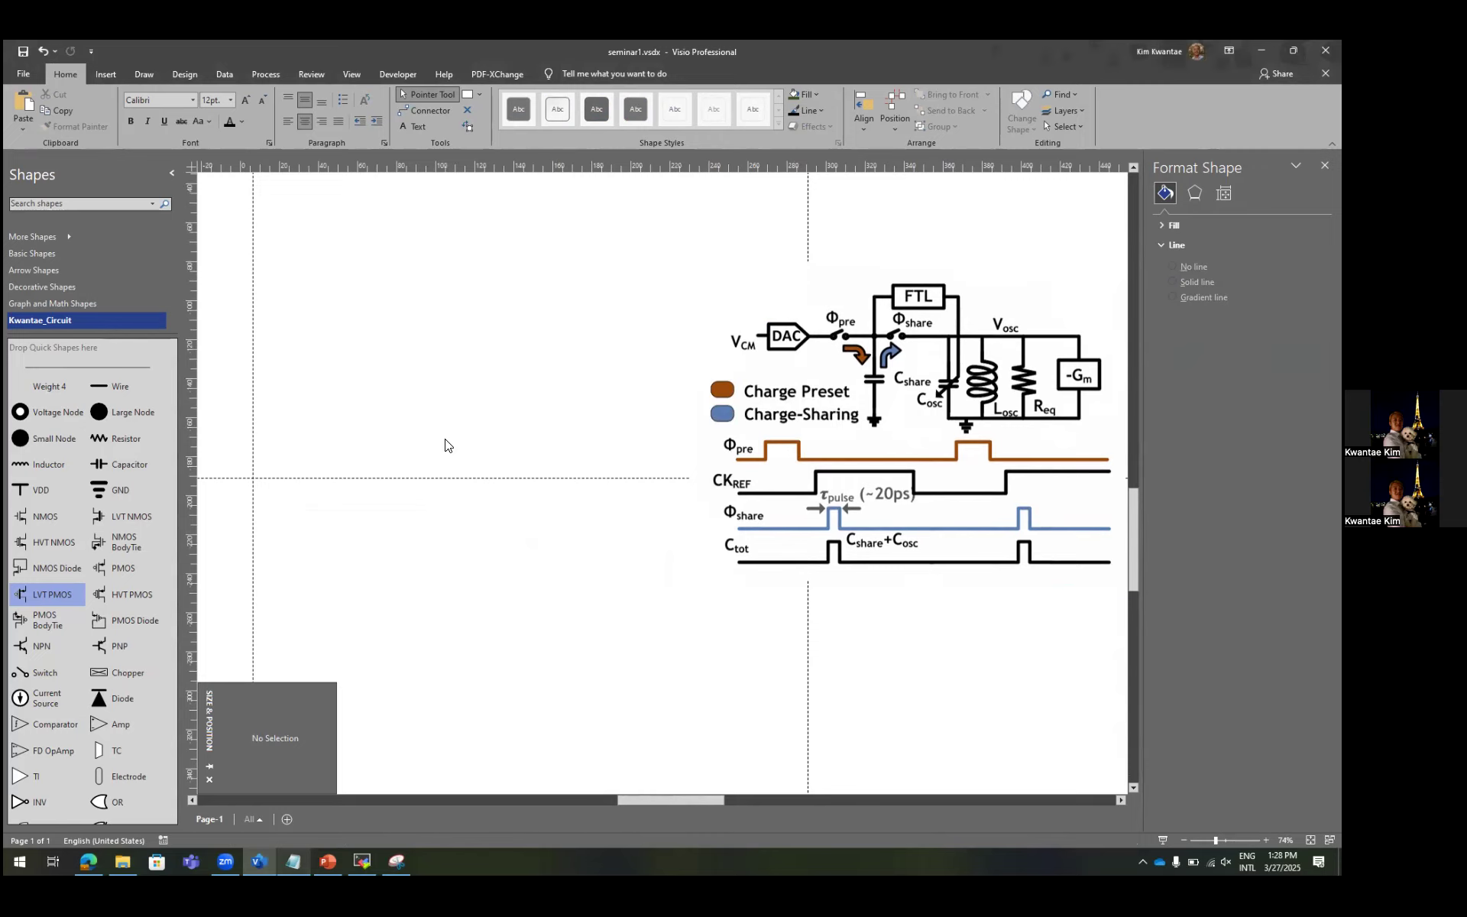
Draw two squares and three flat rectangles beside the pasted figure, including ones about 35 × 13 mm and 90 × 7.8 mm.
{"action": "key", "text": "ctrl+8"}
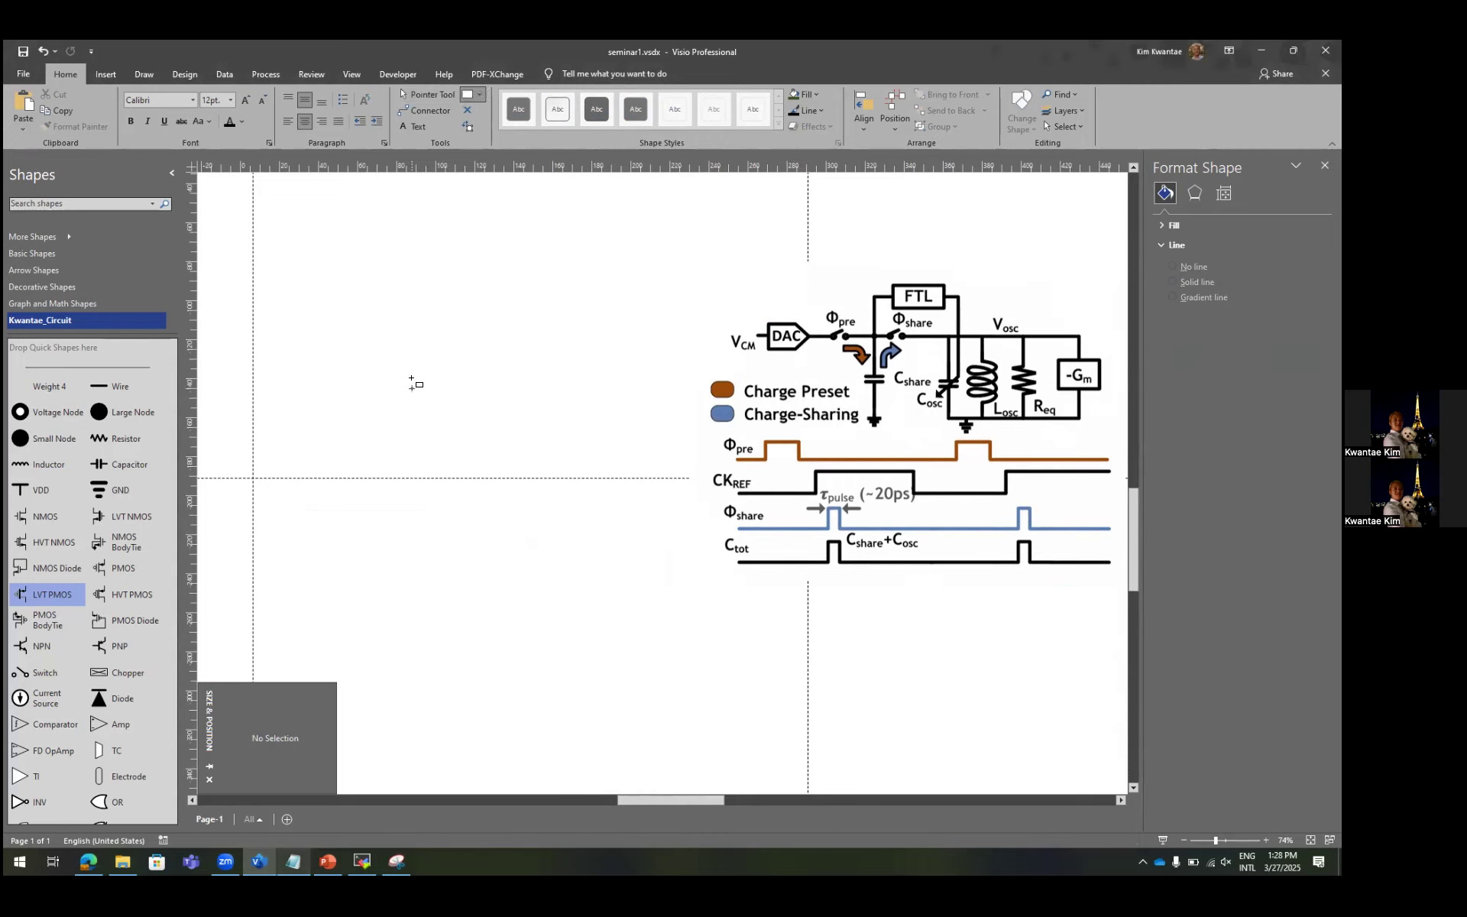
{"action": "left_click_drag", "start_coordinate": [415, 349], "coordinate": [484, 417]}
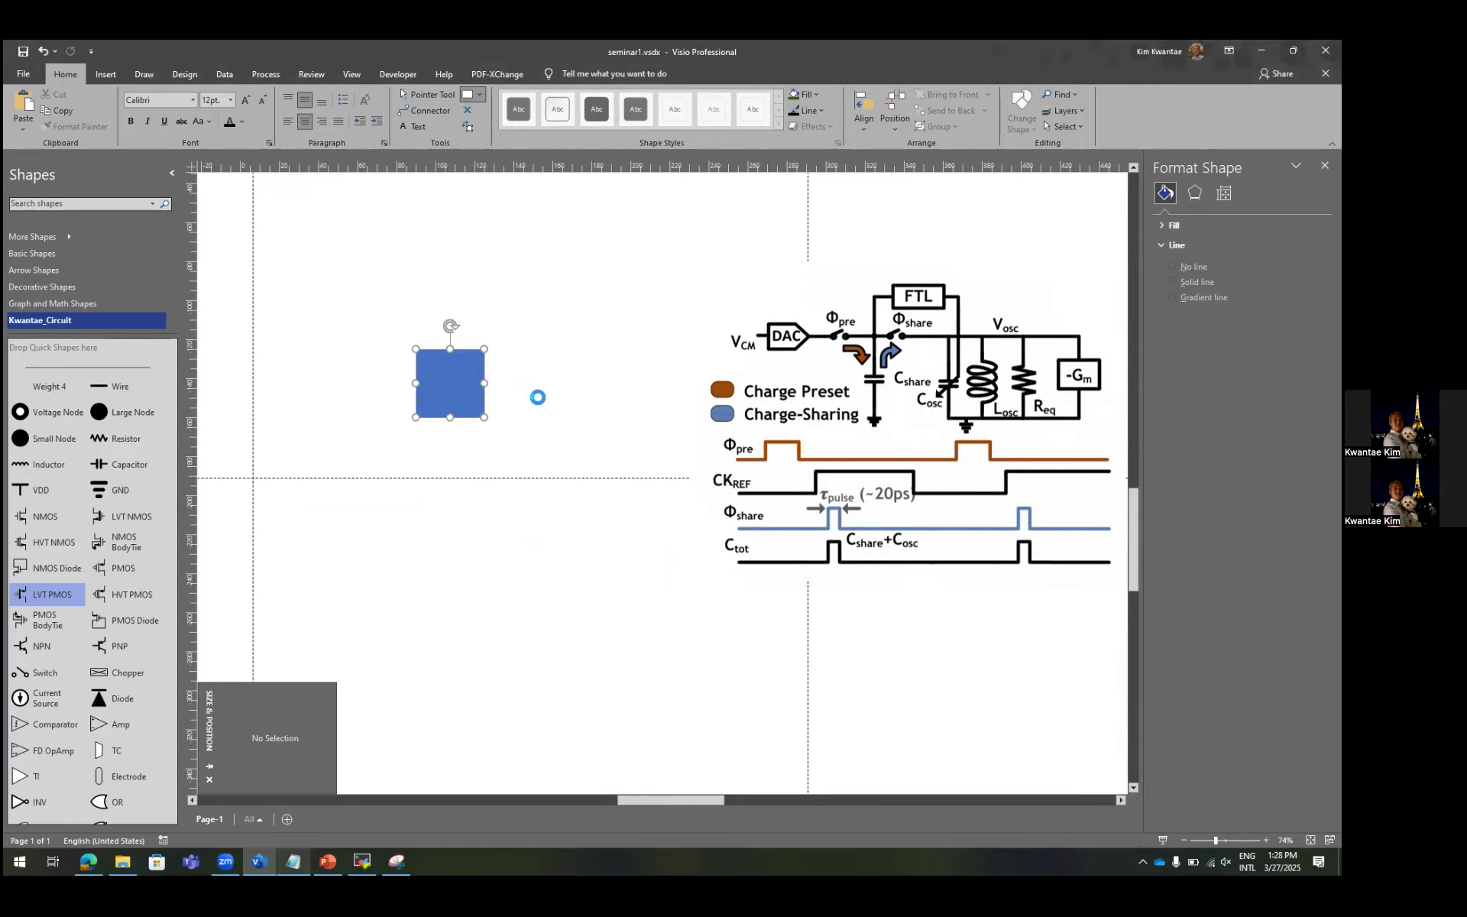
{"action": "left_click_drag", "start_coordinate": [572, 358], "coordinate": [504, 333]}
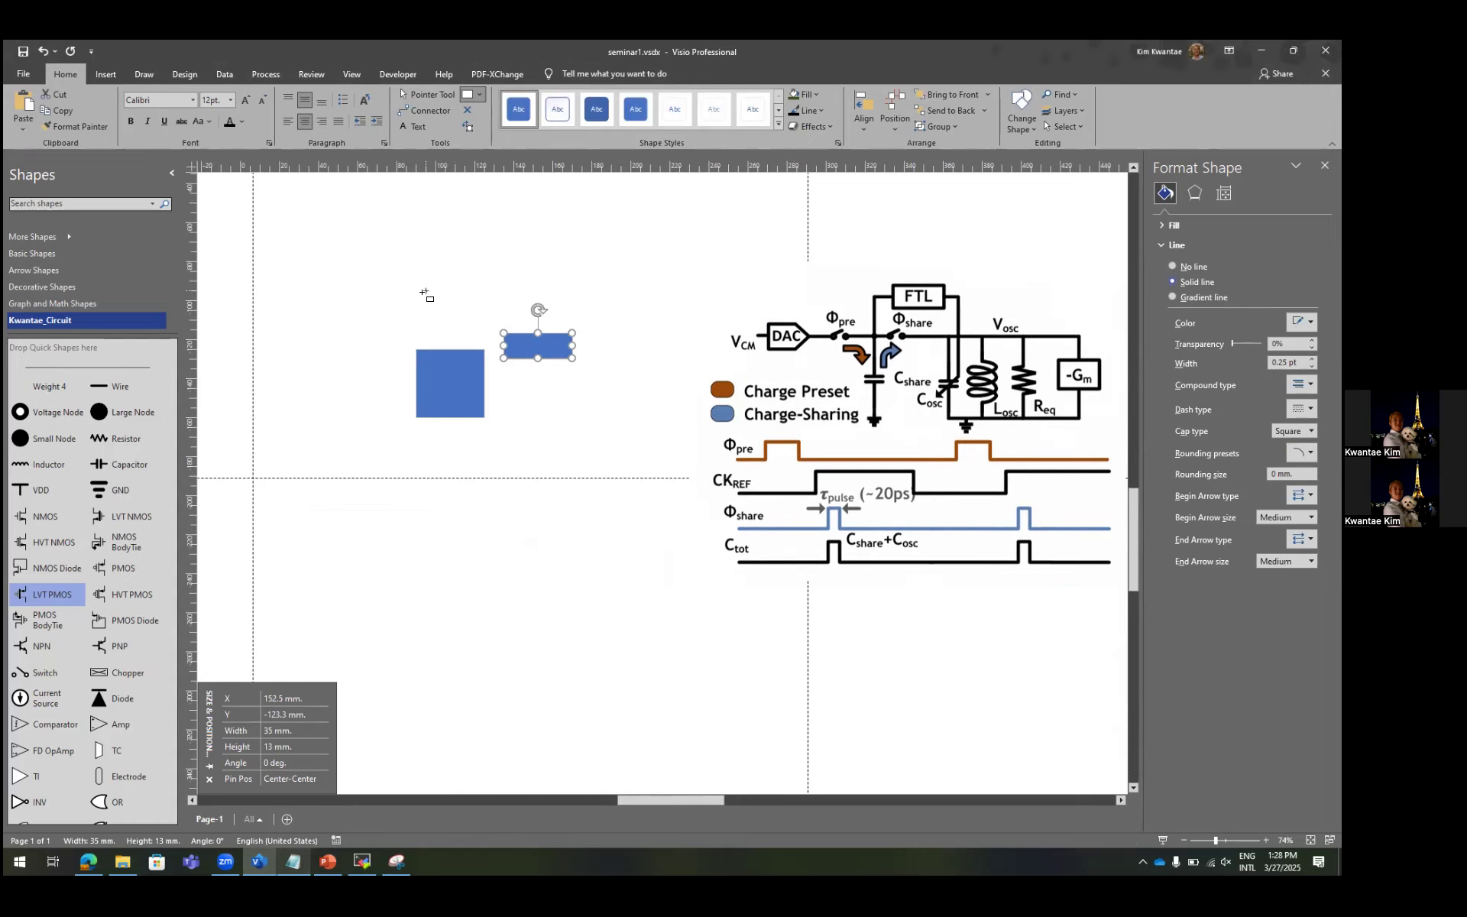
{"action": "left_click_drag", "start_coordinate": [299, 271], "coordinate": [349, 319]}
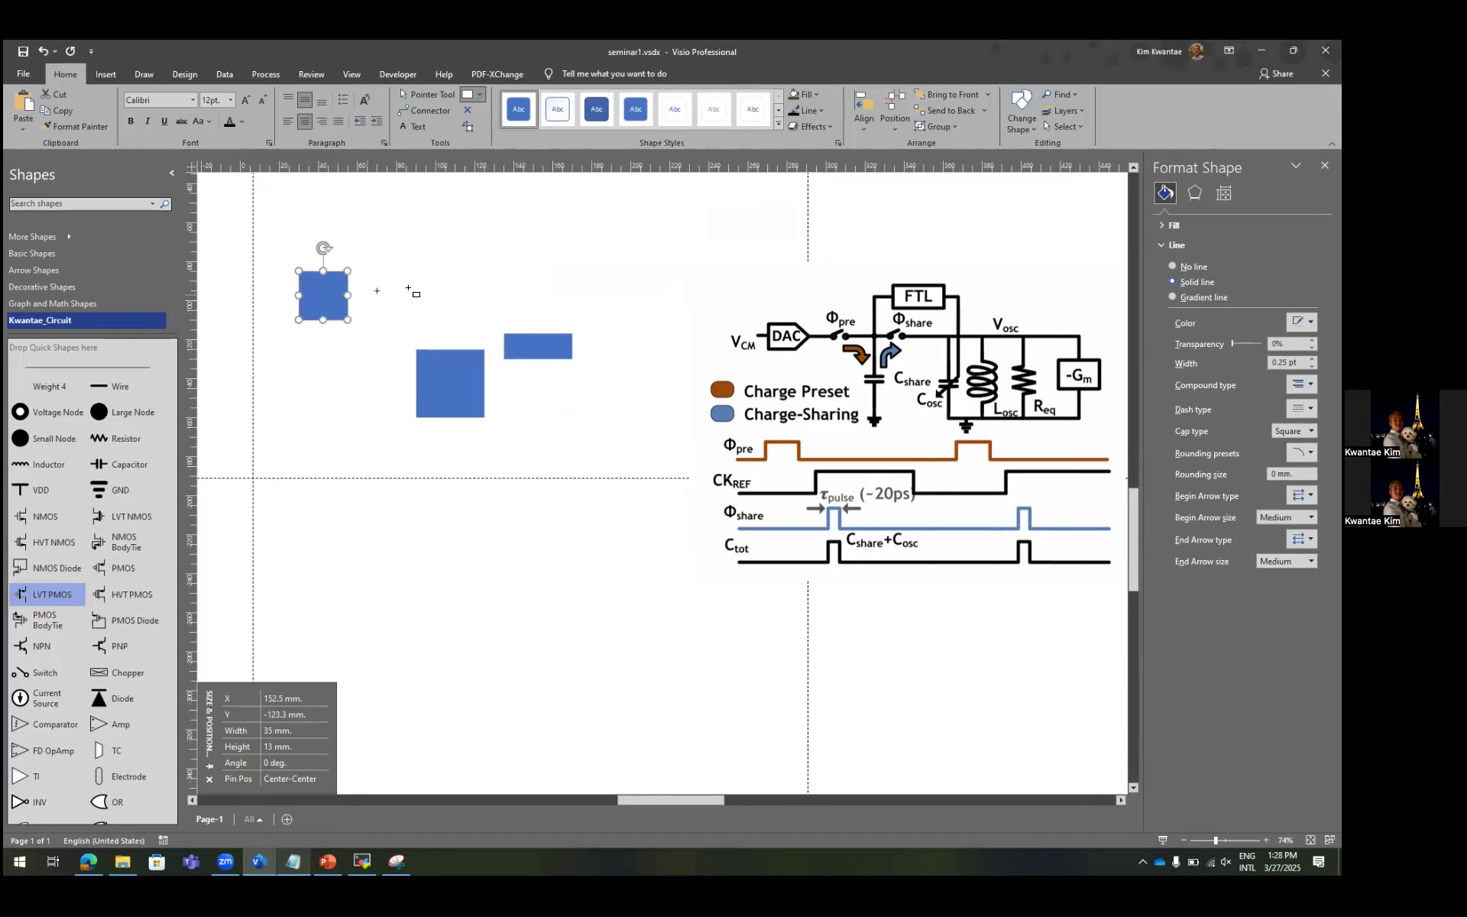
{"action": "mouse_move", "coordinate": [426, 258]}
{"action": "left_mouse_down"}
{"action": "mouse_move", "coordinate": [448, 278]}
{"action": "mouse_move", "coordinate": [601, 271]}
{"action": "left_mouse_up"}
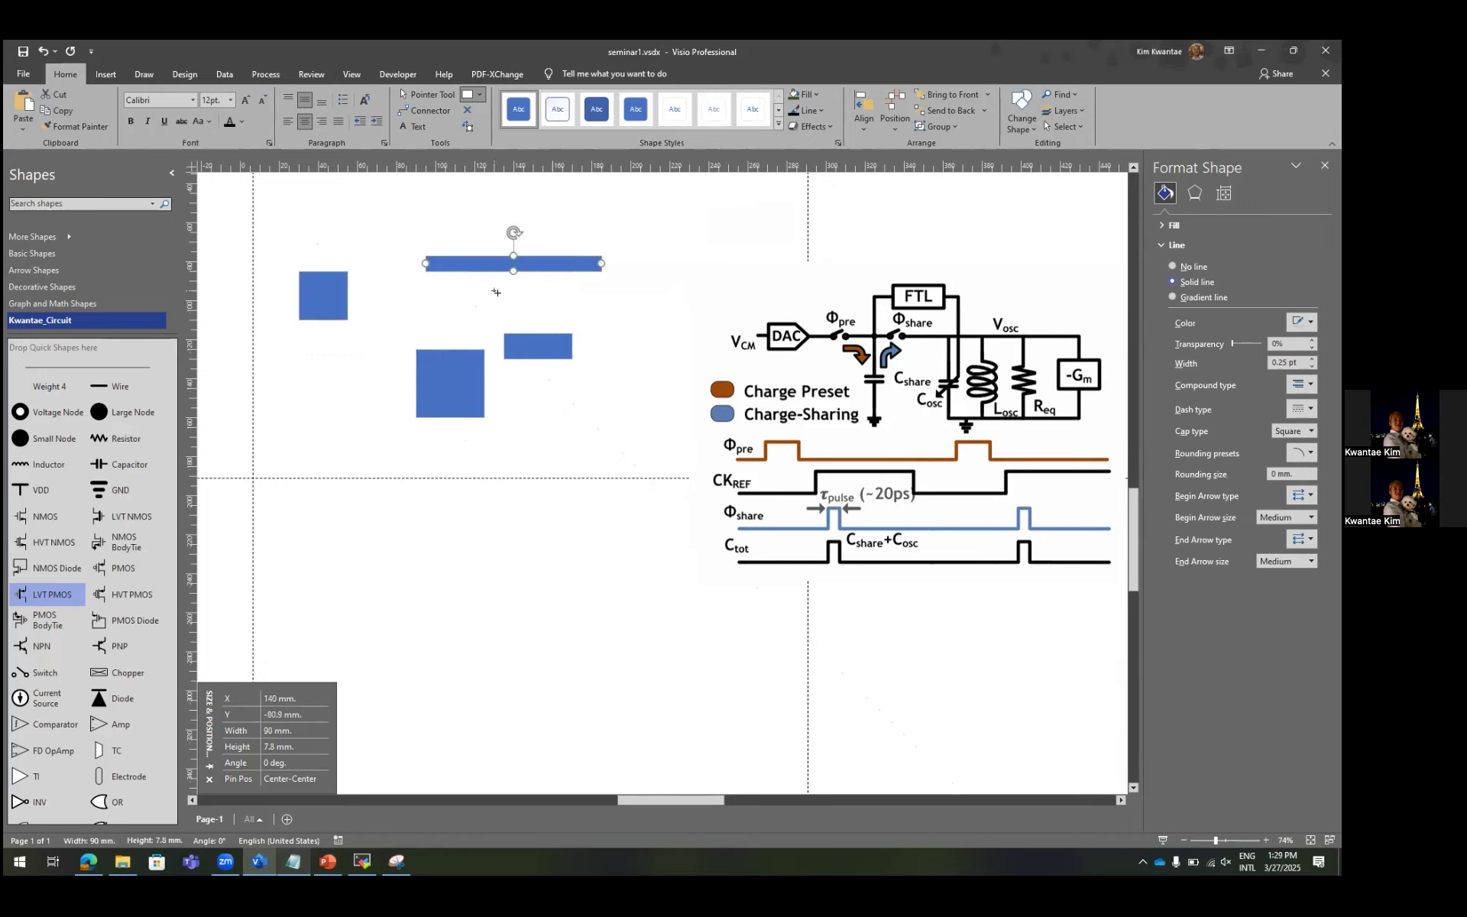
{"action": "left_click_drag", "start_coordinate": [494, 292], "coordinate": [591, 311]}
{"action": "left_click", "coordinate": [435, 303]}
{"action": "key", "text": "ctrl+1"}
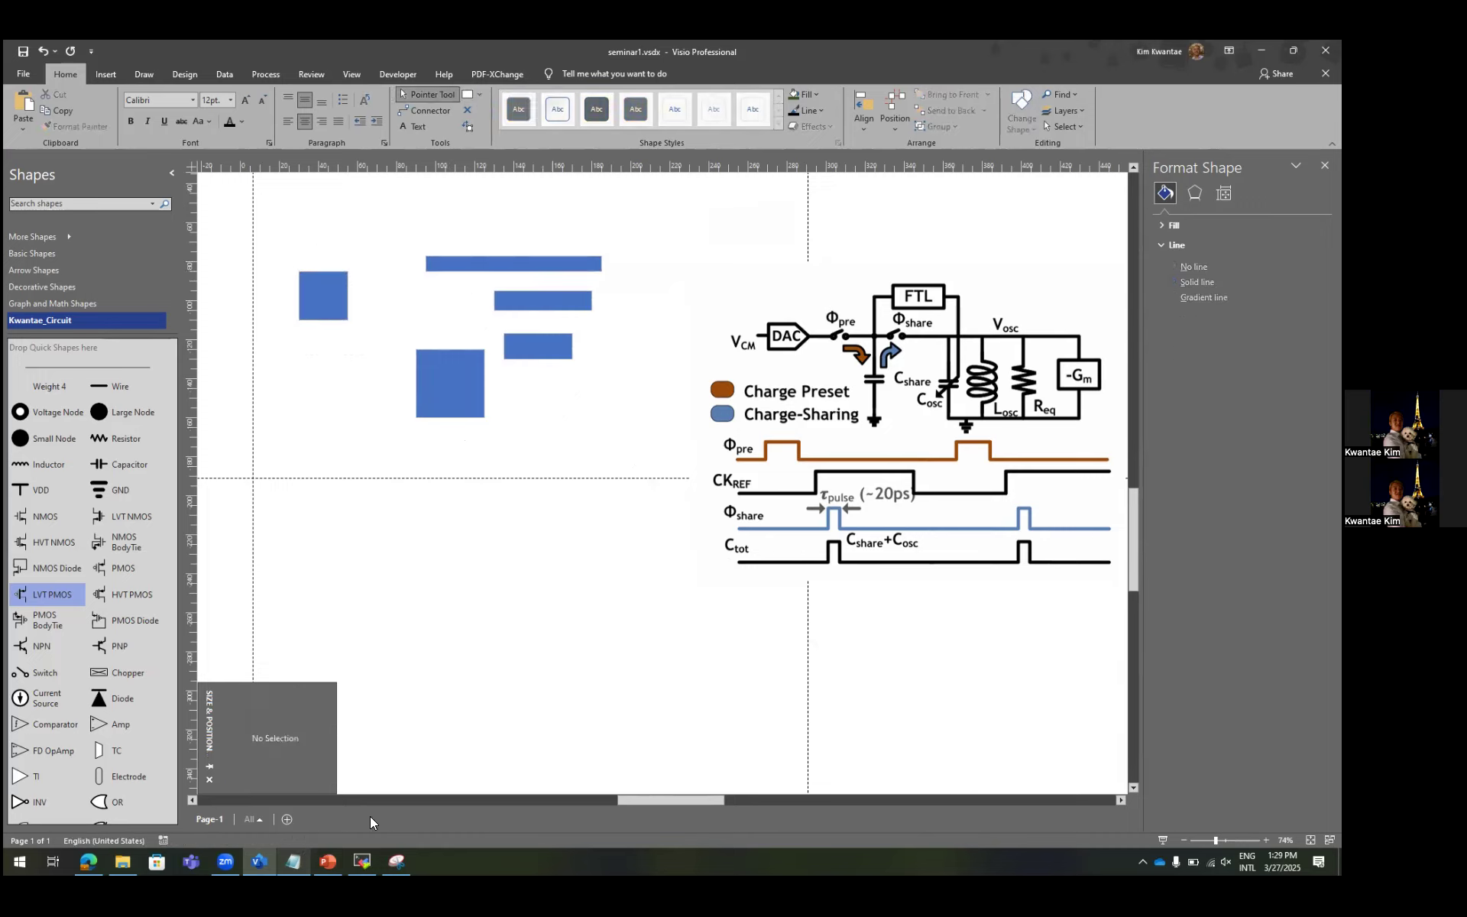
Add the entry "Ctrl + 8" with the description "Make a Rectangle/Square" below the line shortcut in the Notepad list, saving the file.
{"action": "left_click", "coordinate": [294, 861]}
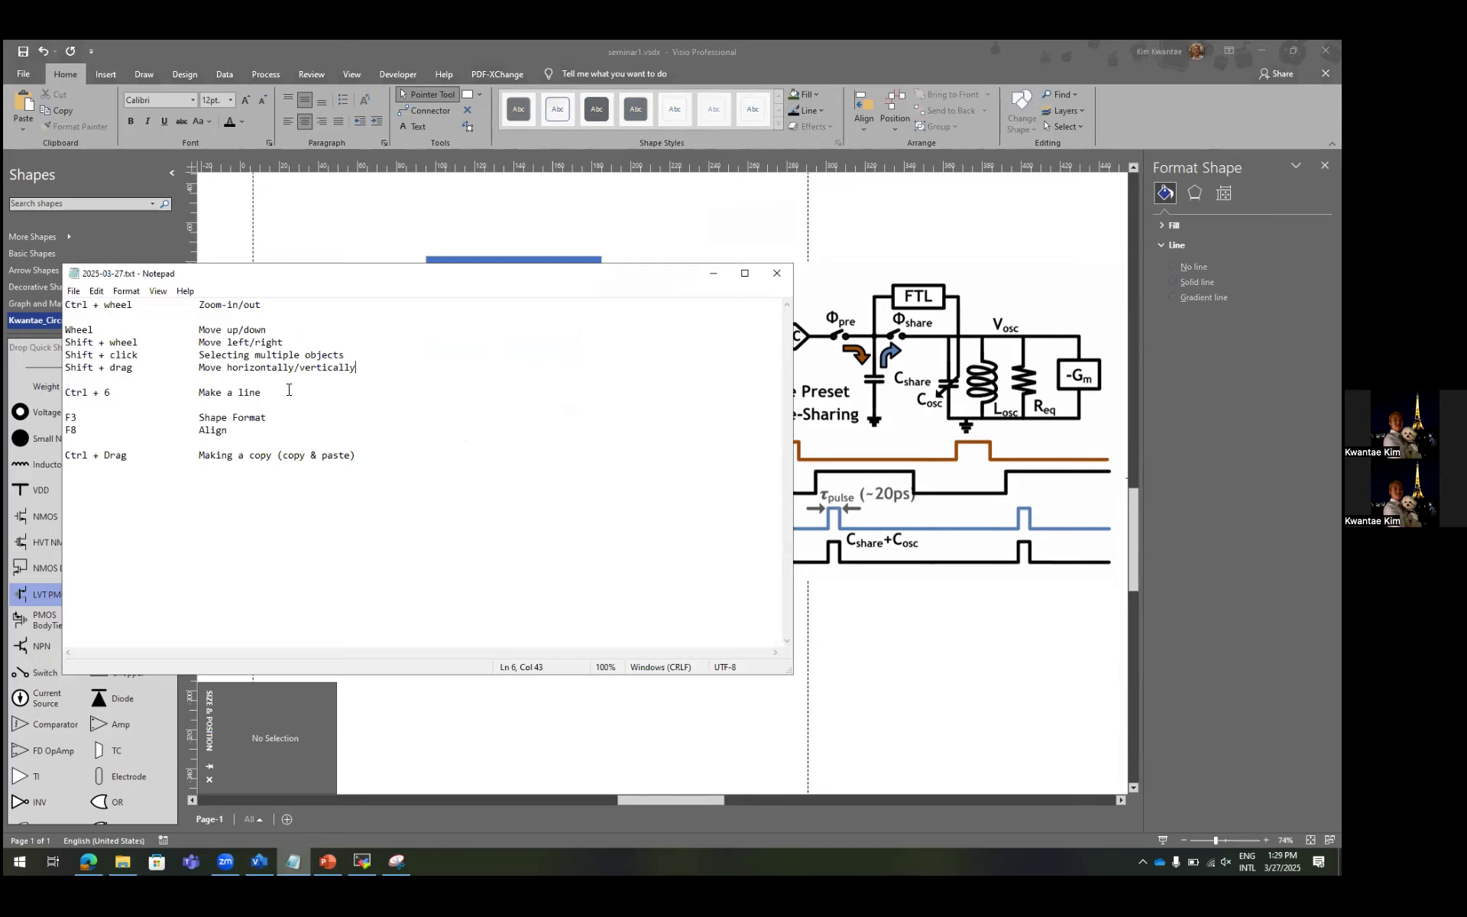
{"action": "key", "text": "Return"}
{"action": "type", "text": "Ctrl"}
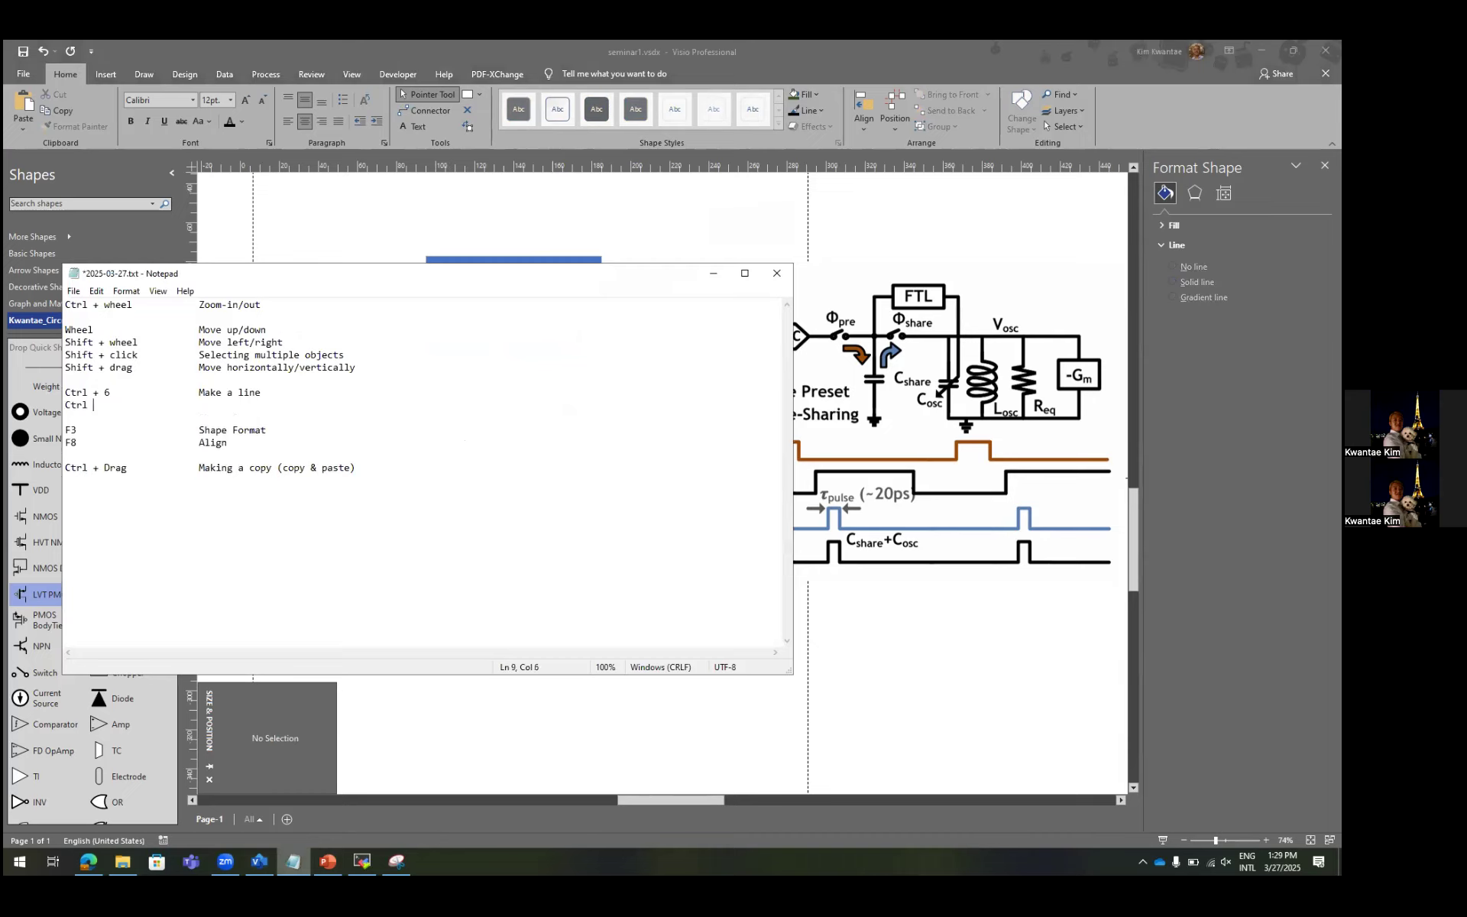
{"action": "type", "text": " + 8"}
{"action": "key", "text": "Tab"}
{"action": "key", "text": "Tab"}
{"action": "type", "text": "Rectangle/Square"}
{"action": "key", "text": "ctrl+s"}
{"action": "left_click", "coordinate": [202, 404]}
{"action": "type", "text": "Make a"}
Switch to Visio and draw a nearly square shape about 19.5 × 19.7 mm below the existing blue rectangles.
{"action": "left_click", "coordinate": [393, 247]}
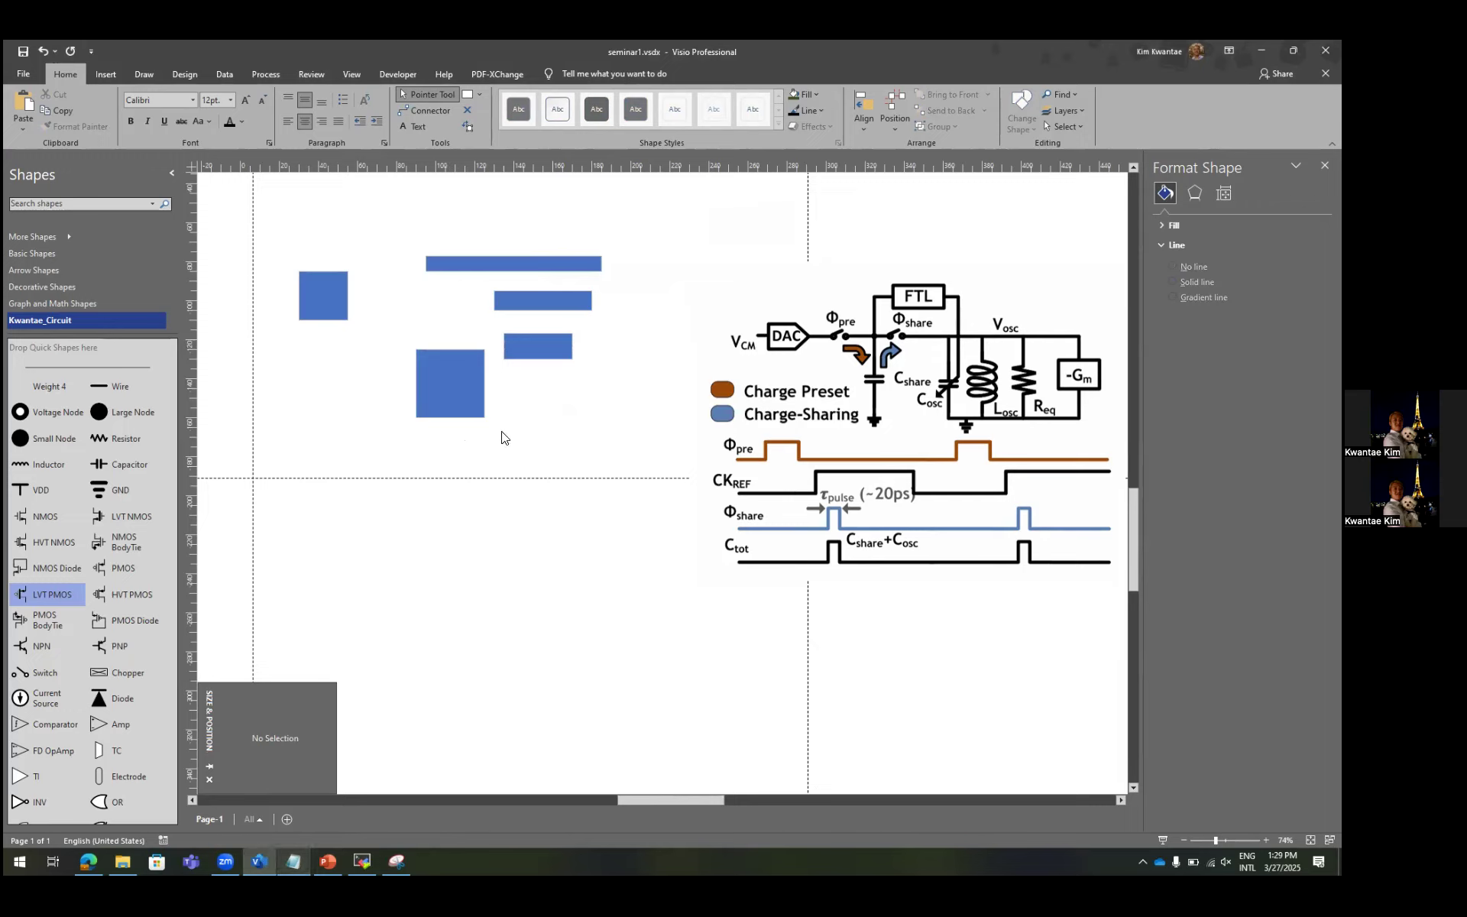
{"action": "key", "text": "ctrl+8"}
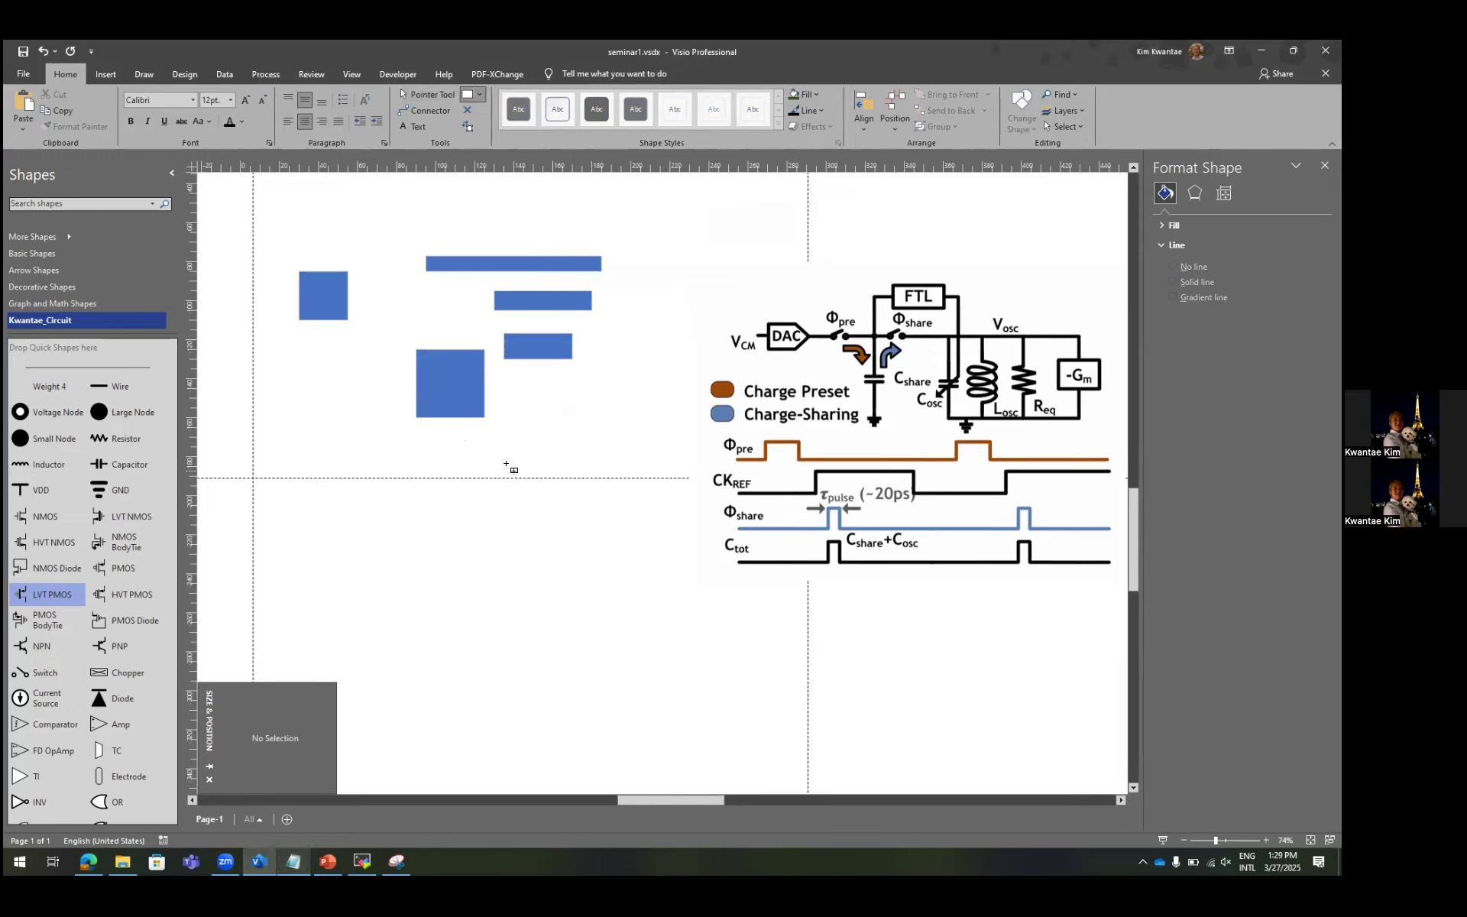
{"action": "left_click_drag", "start_coordinate": [504, 460], "coordinate": [543, 498]}
{"action": "key", "text": "ctrl+1"}
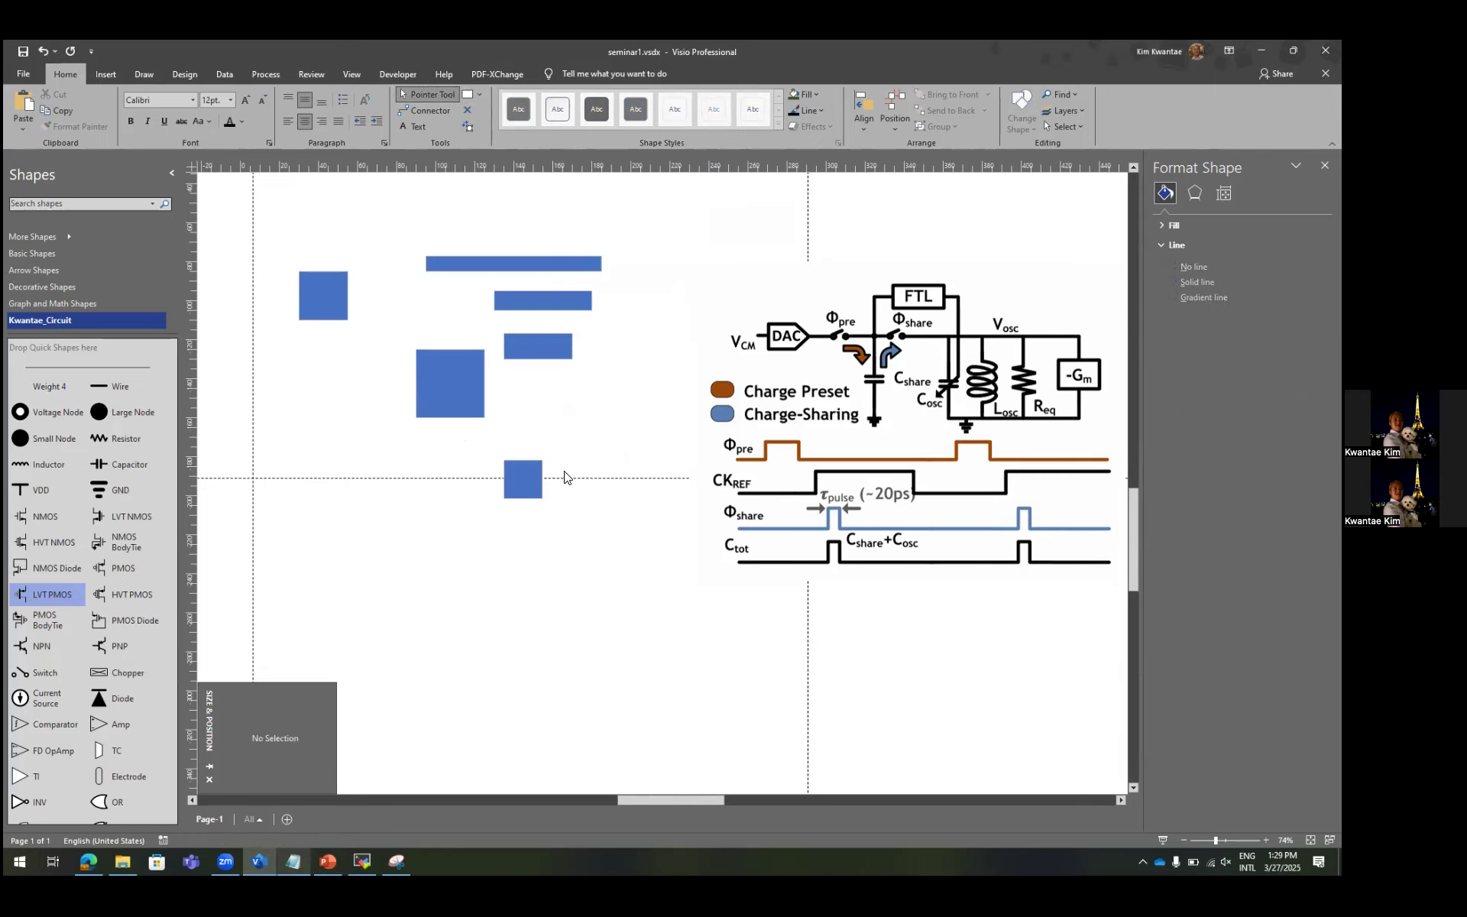
Search the shapes for "triangle", place the Basic Shapes Triangle over the newly drawn square and clear the search.
{"action": "scroll", "coordinate": [558, 475], "scroll_direction": "up", "scroll_amount": 5}
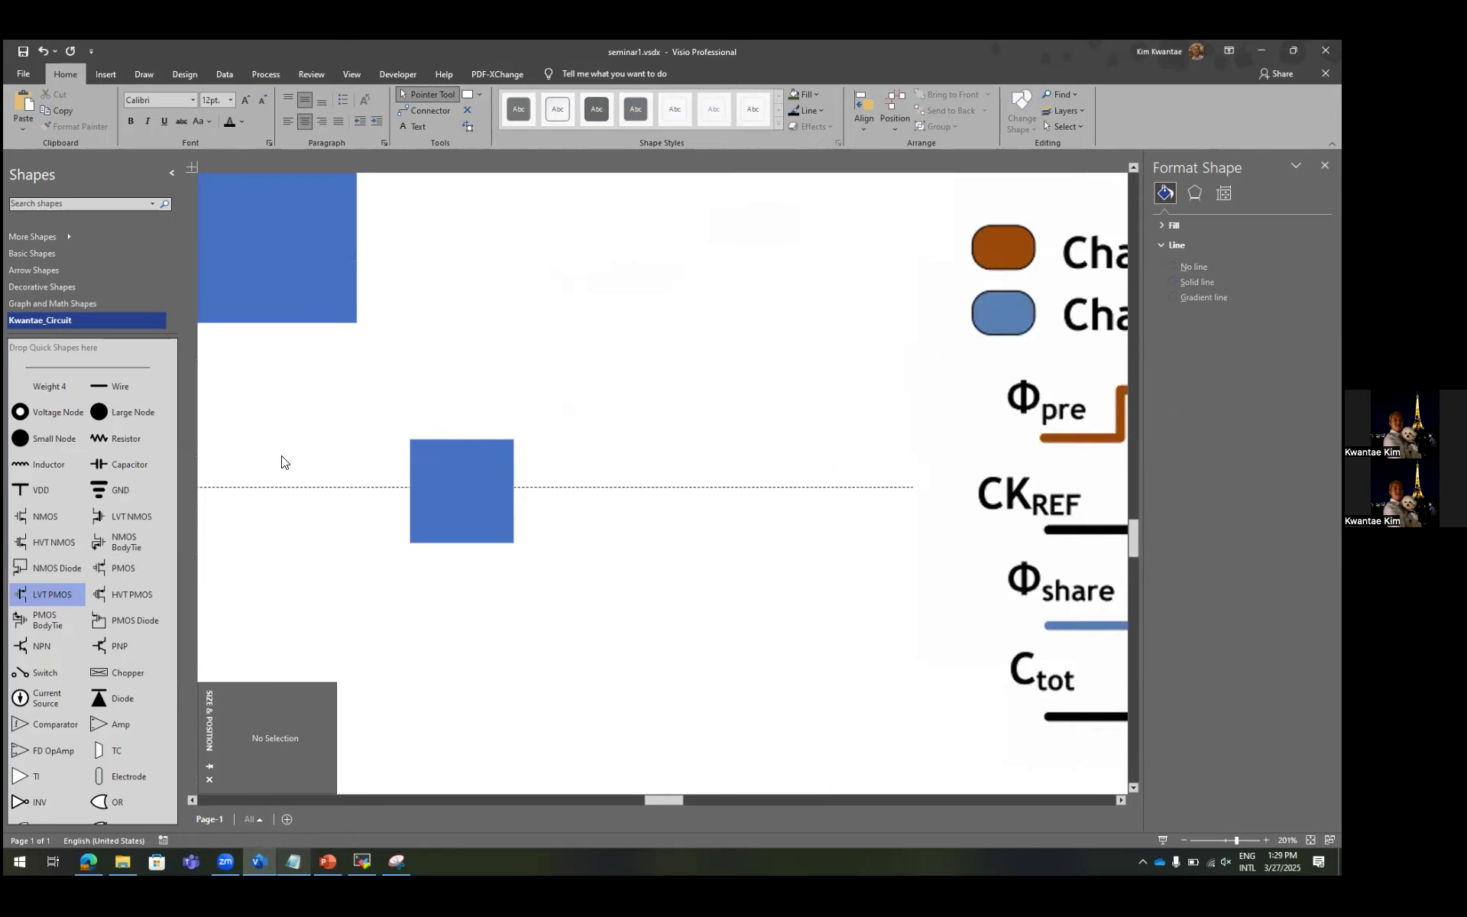
{"action": "left_click", "coordinate": [107, 203]}
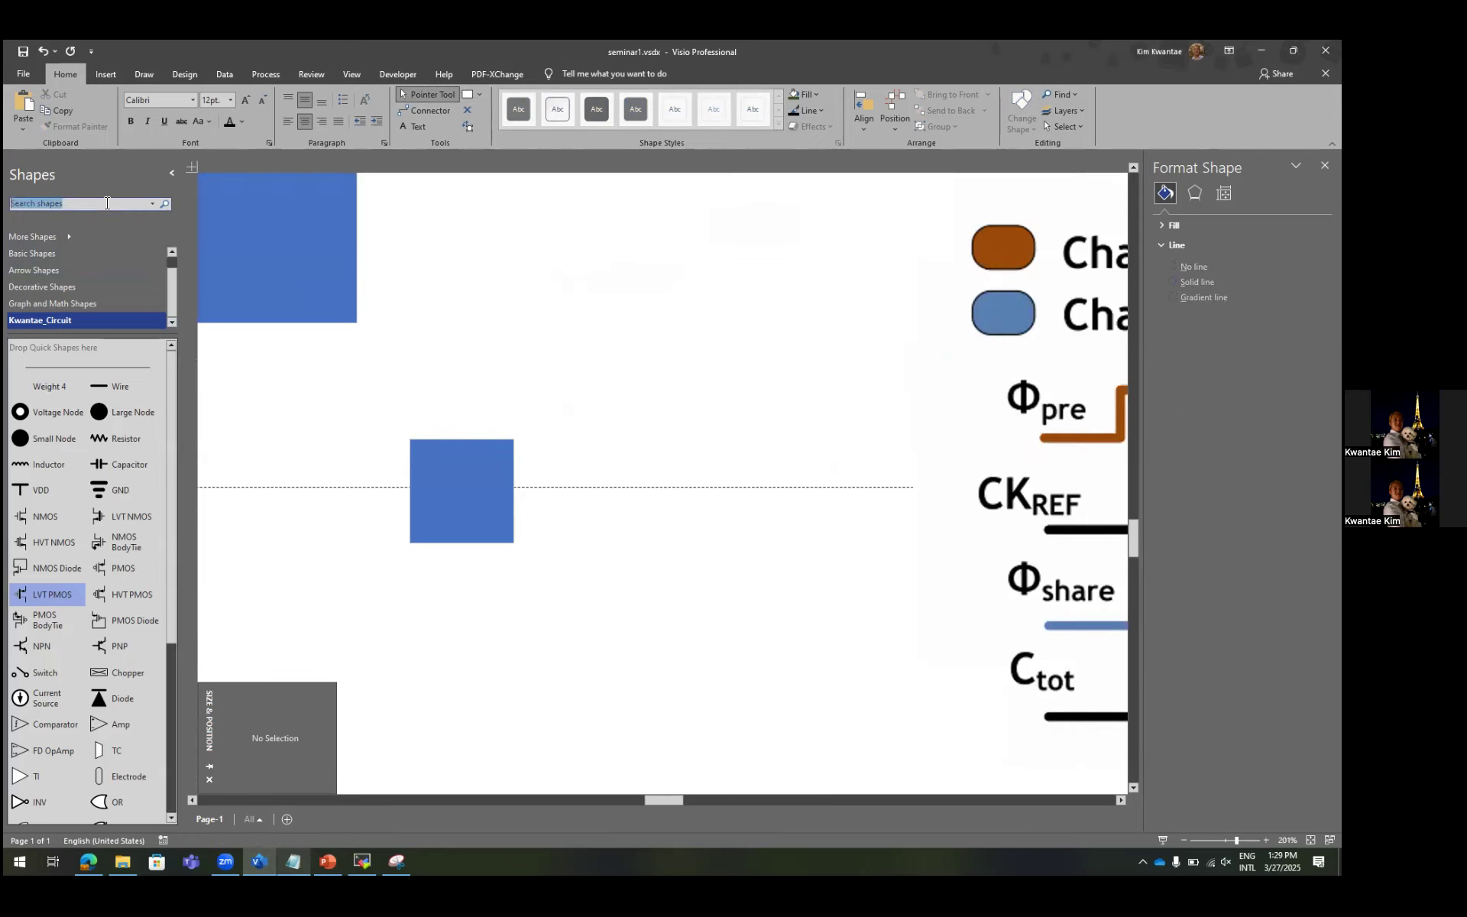
{"action": "type", "text": "triangle"}
{"action": "key", "text": "Return"}
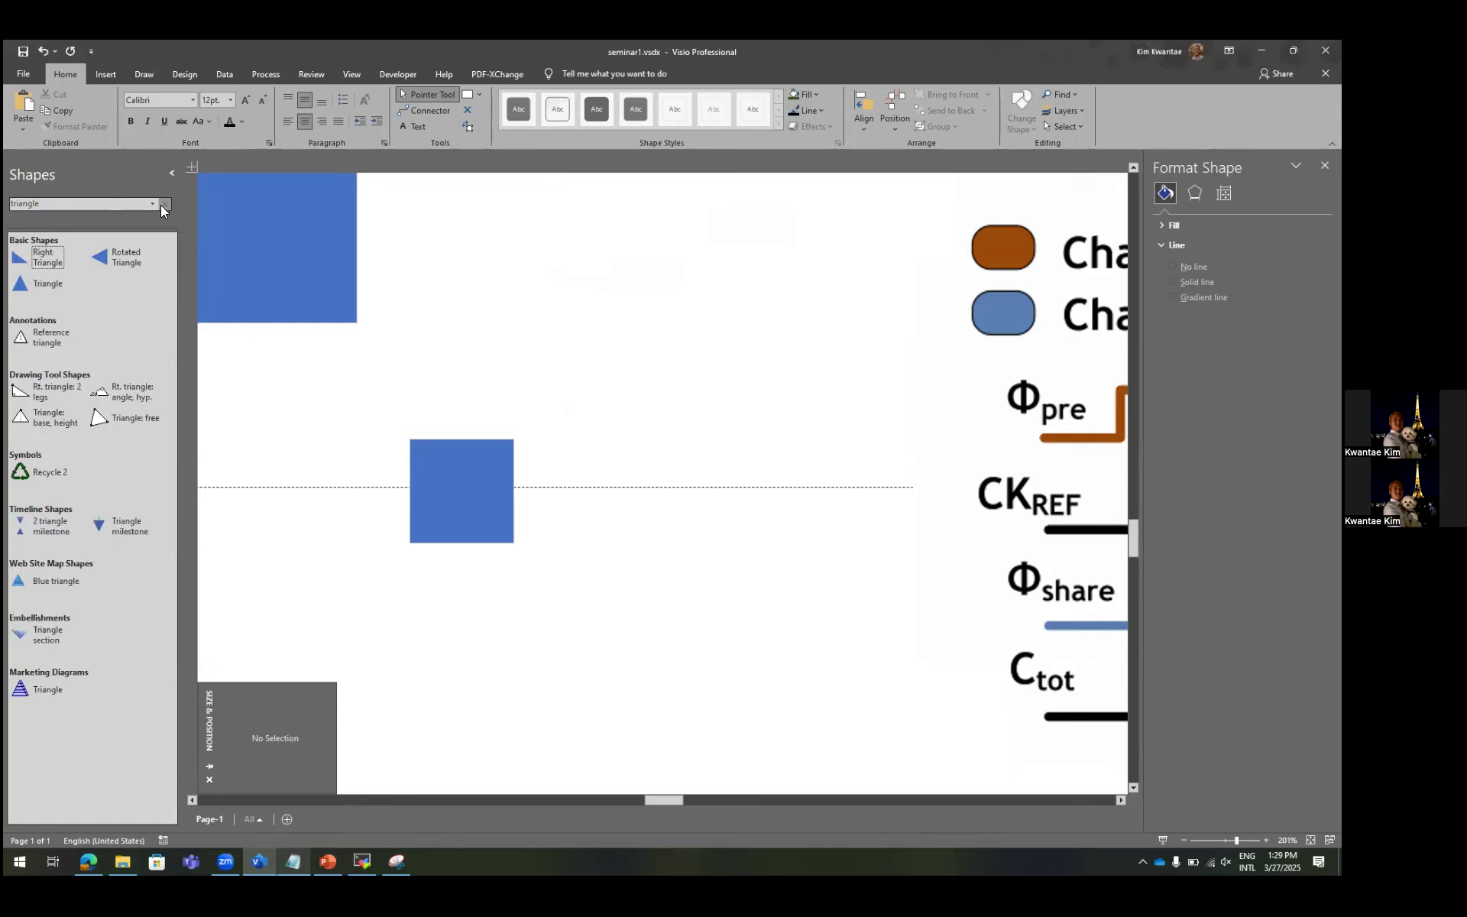
{"action": "left_click_drag", "start_coordinate": [57, 294], "coordinate": [579, 448]}
{"action": "left_click", "coordinate": [163, 208]}
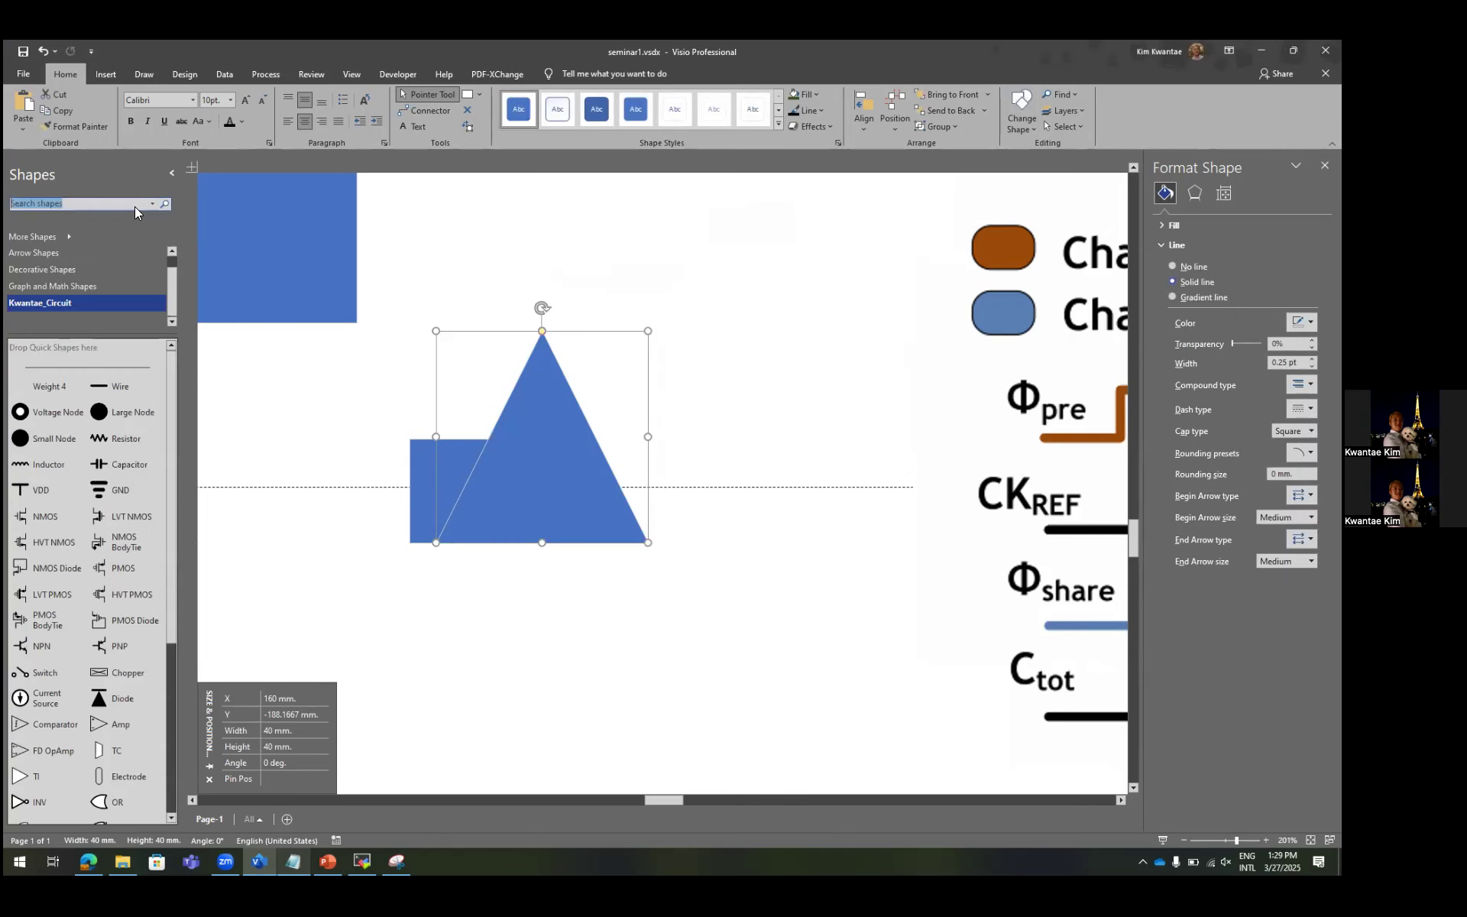
Move the triangle to the right of the small square and rotate it to -90° so it points right.
{"action": "left_click", "coordinate": [727, 416]}
{"action": "left_click_drag", "start_coordinate": [544, 423], "coordinate": [713, 414]}
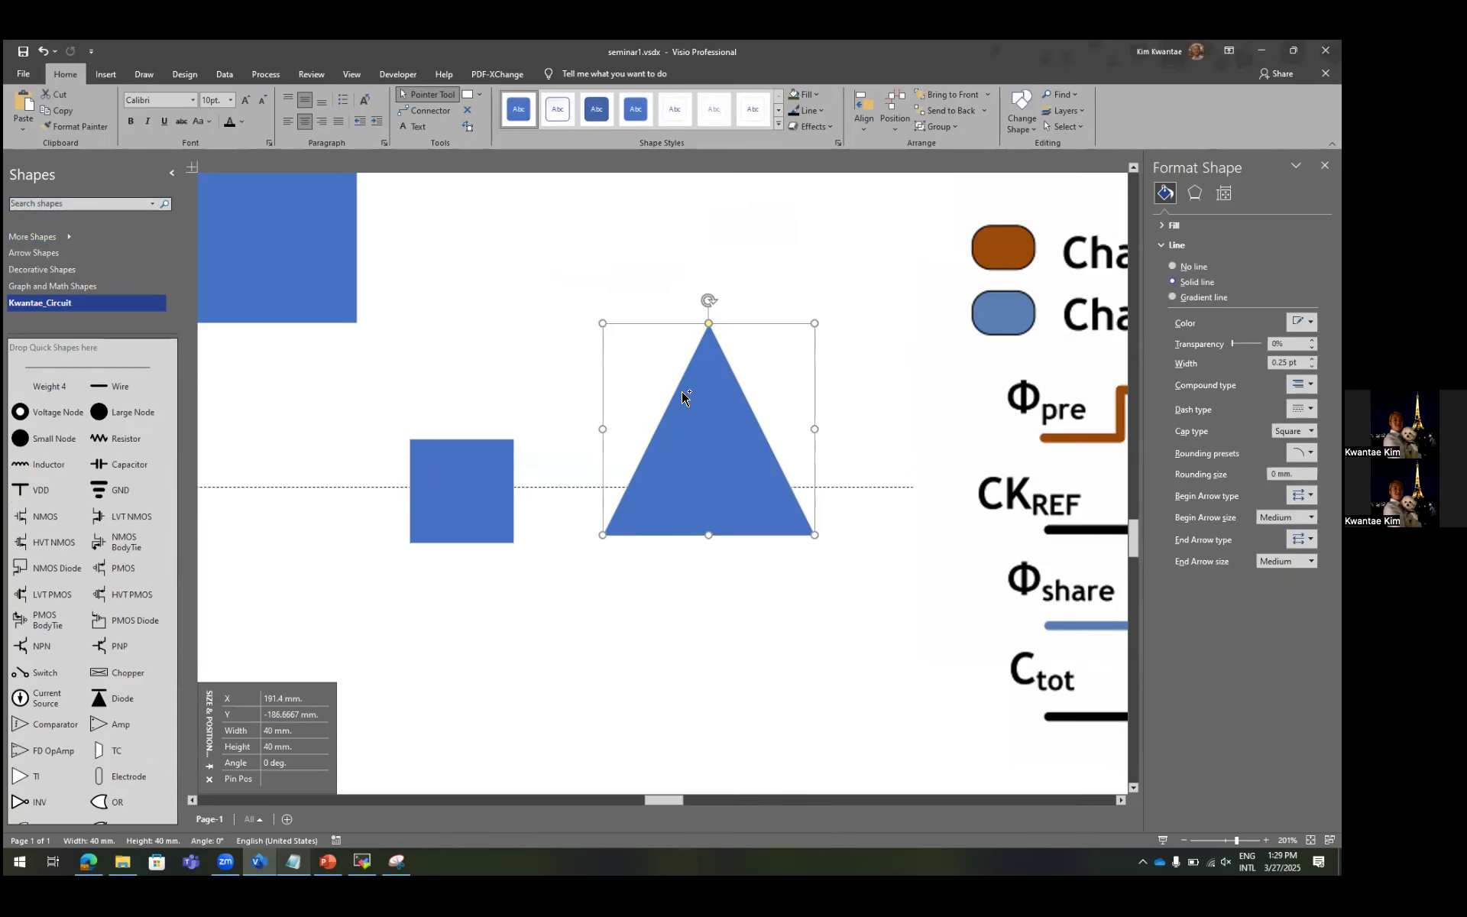
{"action": "key", "text": "ctrl+r"}
Switch to Notepad, add the entry "Ctrl + R" with the description "Rotation" below the rectangle shortcut, and return to Visio.
{"action": "left_click", "coordinate": [293, 862]}
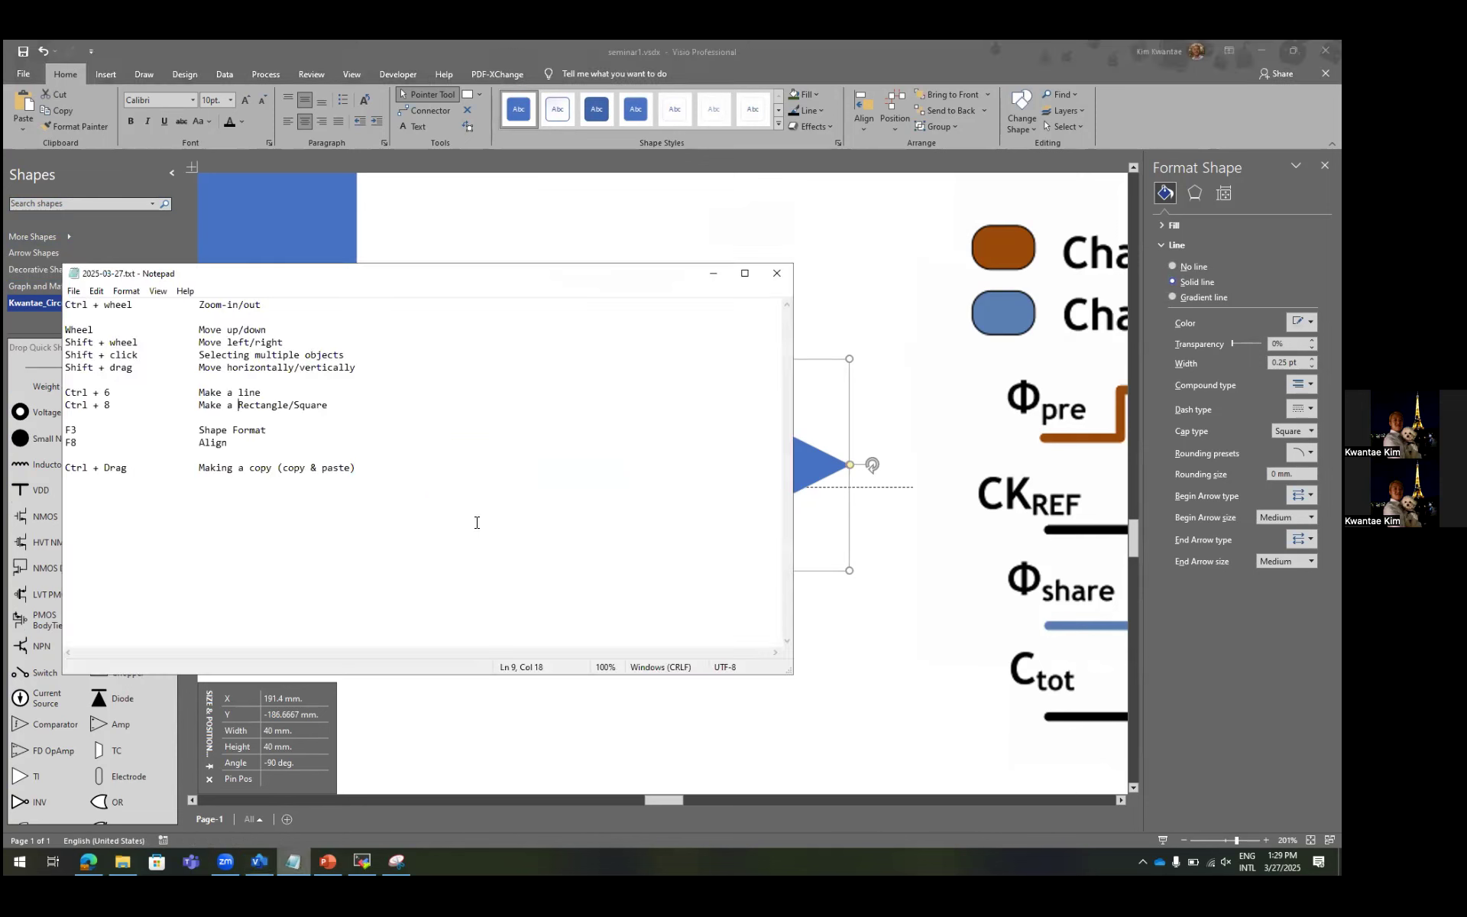
{"action": "left_click", "coordinate": [458, 406]}
{"action": "key", "text": "Return"}
{"action": "key", "text": "Return"}
{"action": "type", "text": "Ctlr"}
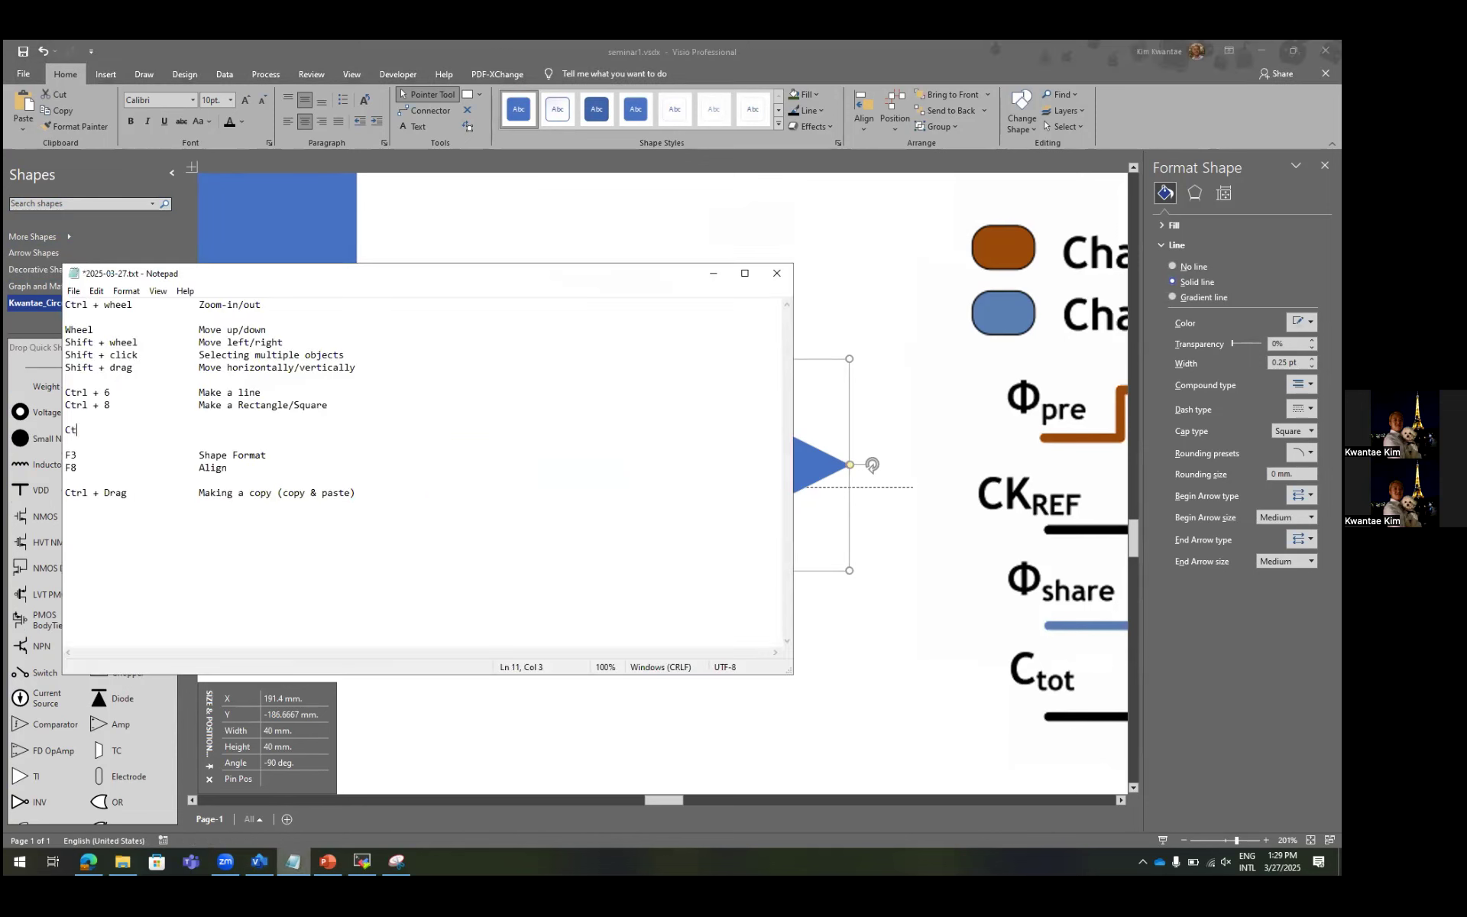
{"action": "key", "text": "BackSpace"}
{"action": "key", "text": "BackSpace"}
{"action": "type", "text": "rl + R"}
{"action": "key", "text": "Tab"}
{"action": "type", "text": "Rotation"}
{"action": "left_click", "coordinate": [712, 273]}
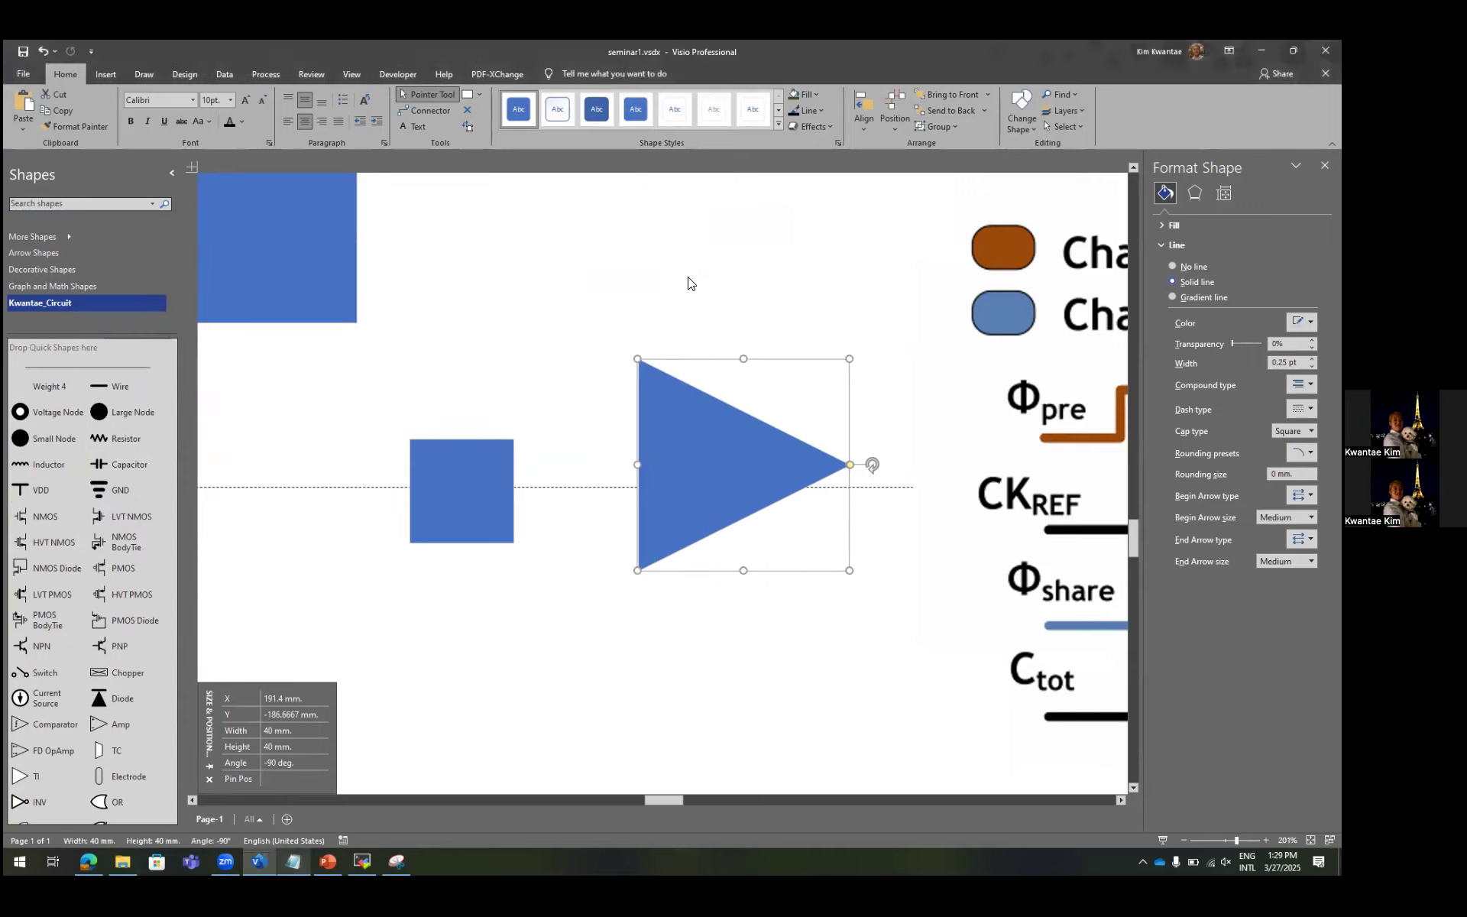
Move the triangle closer to the small square and set the square's width and height to 20 mm.
{"action": "left_click", "coordinate": [687, 285]}
{"action": "left_click_drag", "start_coordinate": [697, 448], "coordinate": [593, 515]}
{"action": "left_click", "coordinate": [468, 537]}
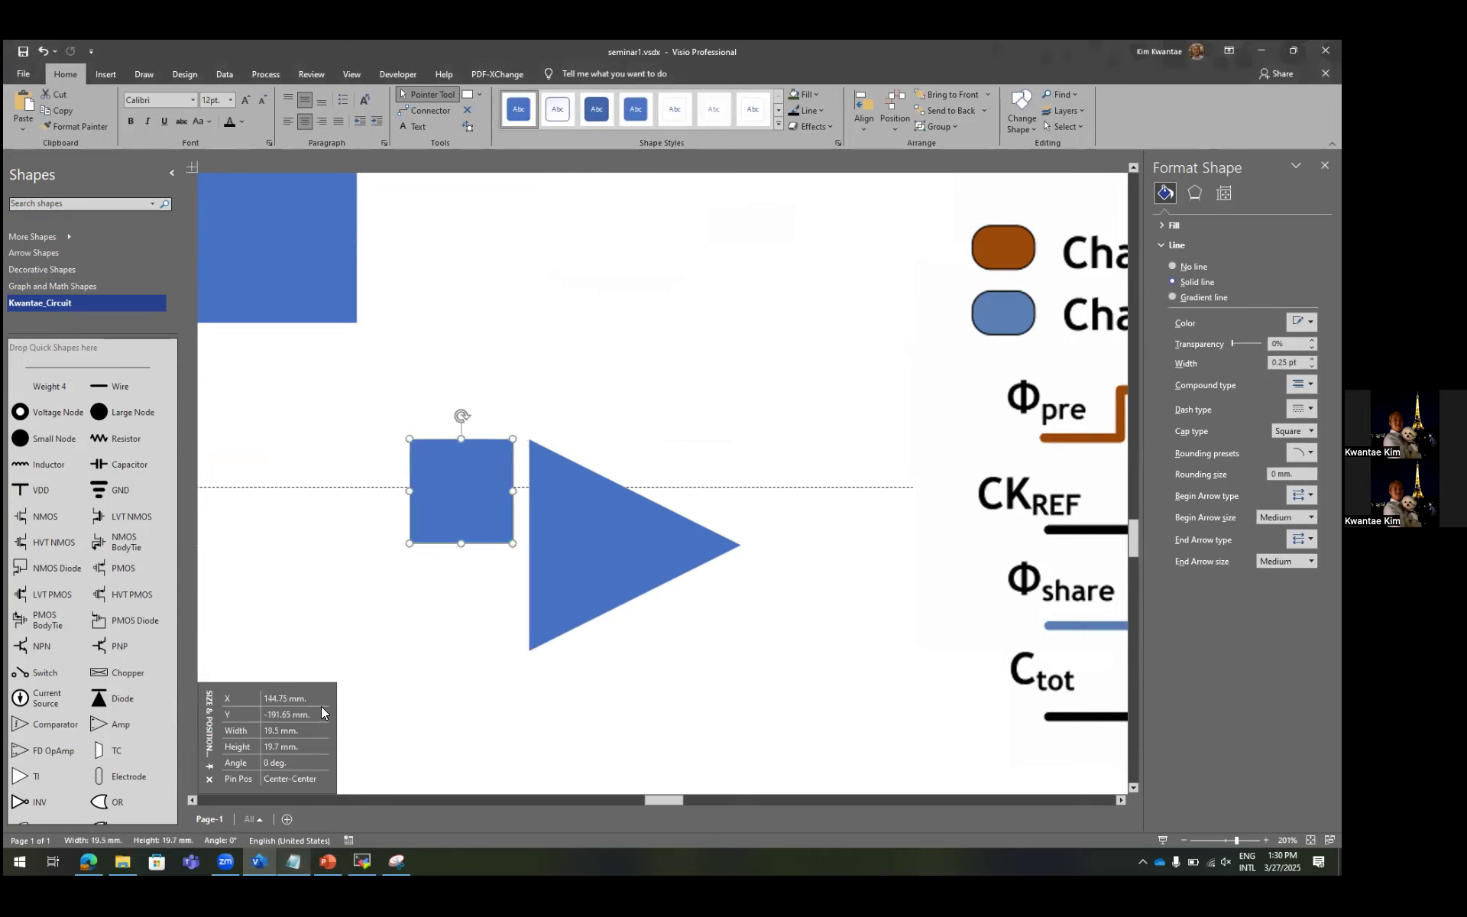
{"action": "left_click", "coordinate": [314, 731]}
{"action": "type", "text": "20"}
{"action": "key", "text": "Tab"}
{"action": "type", "text": "20"}
{"action": "key", "text": "Tab"}
Set the triangle's height to 20 mm and move it further to the right of the square.
{"action": "left_click", "coordinate": [614, 557]}
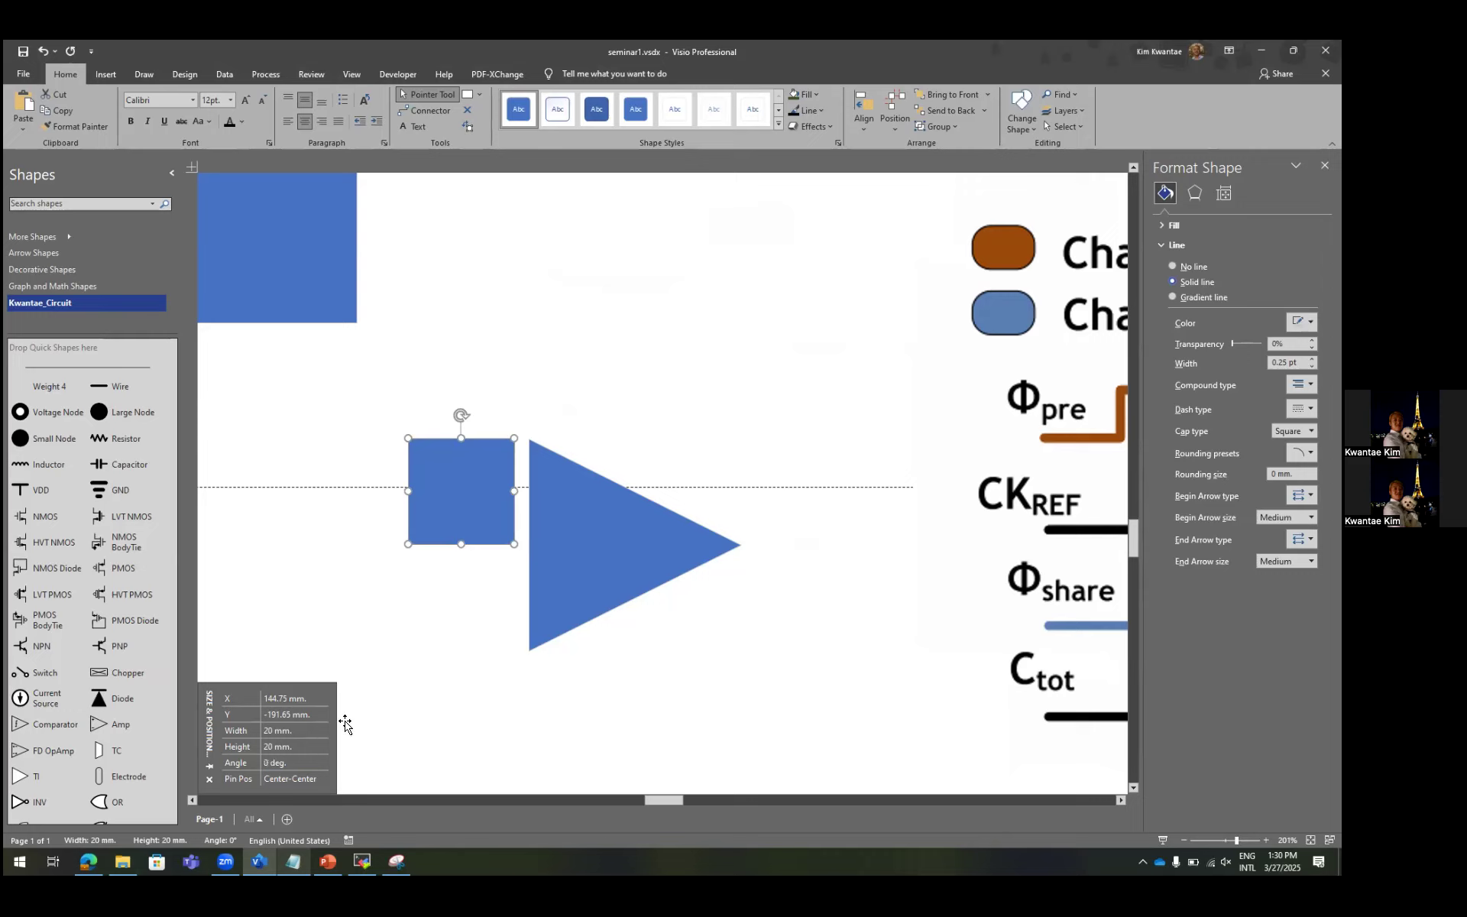
{"action": "left_click", "coordinate": [307, 731]}
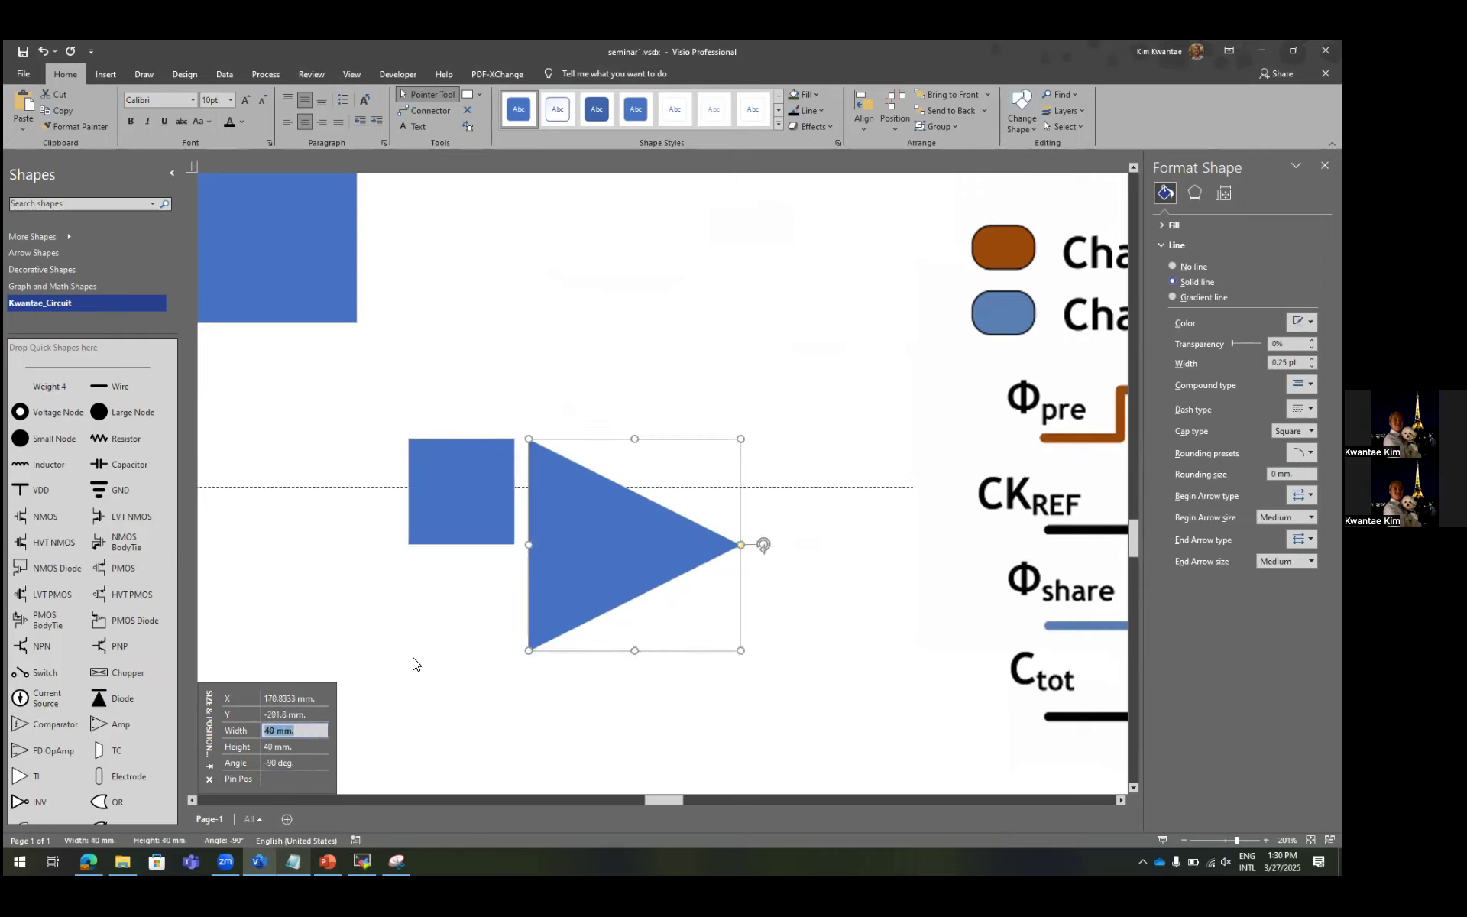
{"action": "key", "text": "Tab"}
{"action": "type", "text": "20"}
{"action": "key", "text": "Return"}
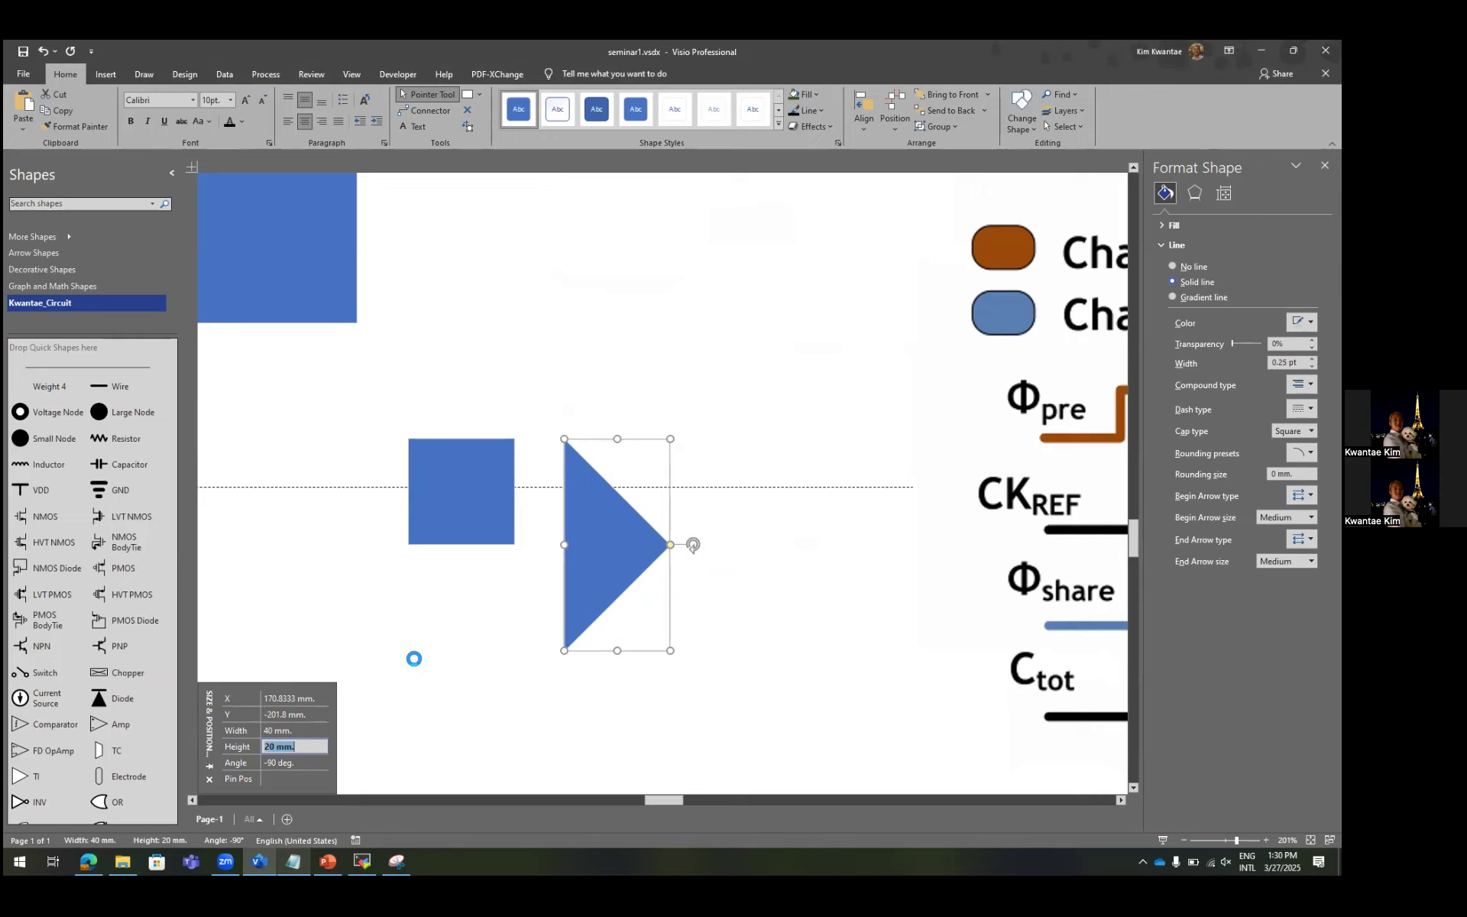
{"action": "left_click", "coordinate": [623, 546]}
{"action": "left_click", "coordinate": [445, 620]}
{"action": "left_click_drag", "start_coordinate": [601, 548], "coordinate": [664, 522]}
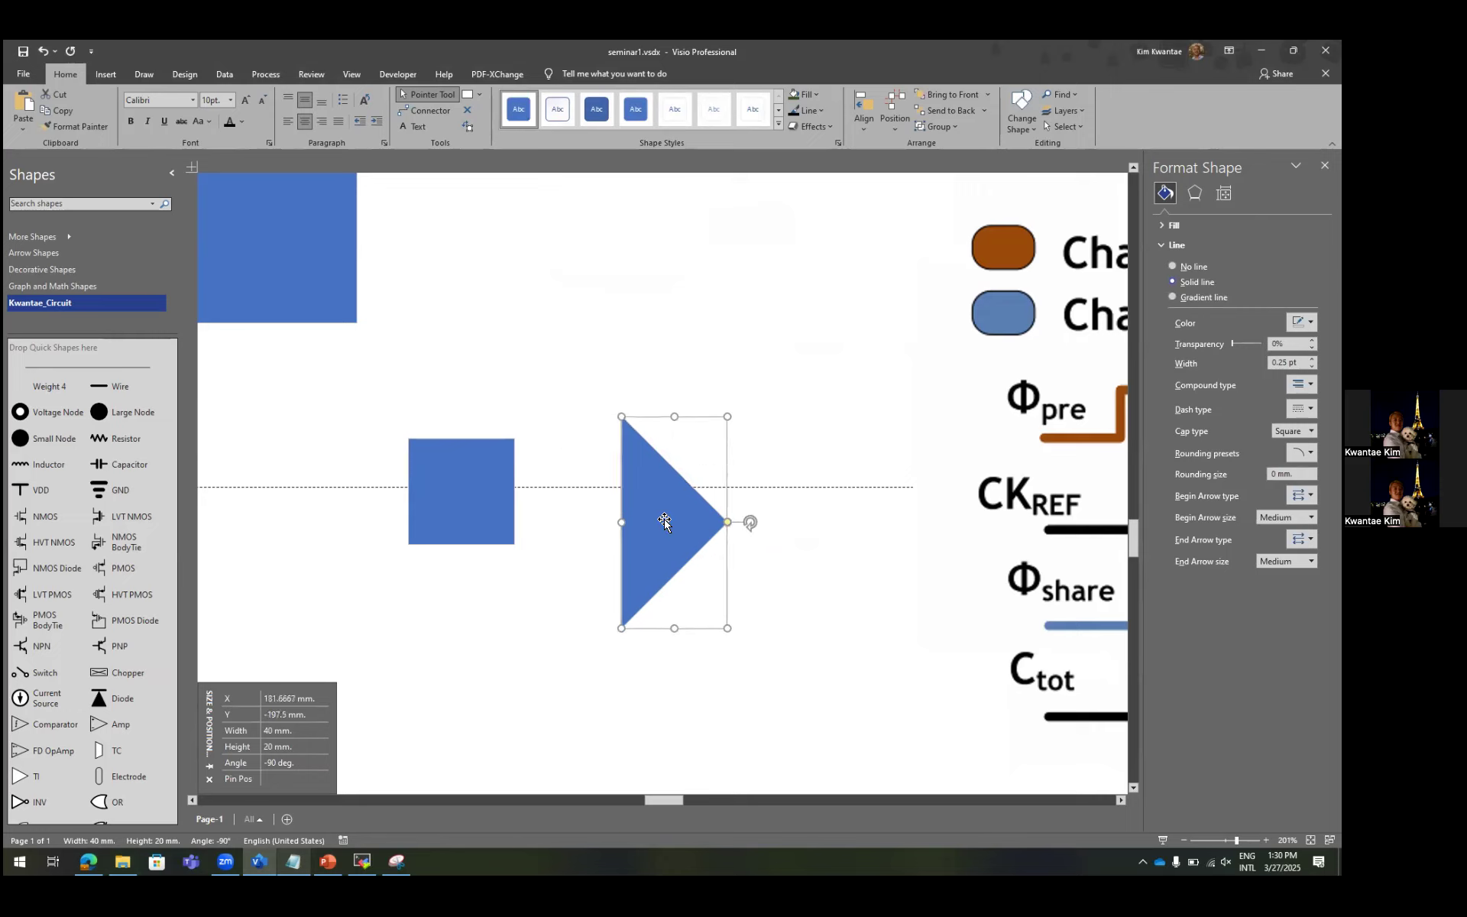
Rotate the triangle once, undo that rotation, and set the triangle's width to 20 mm.
{"action": "key", "text": "ctrl+r"}
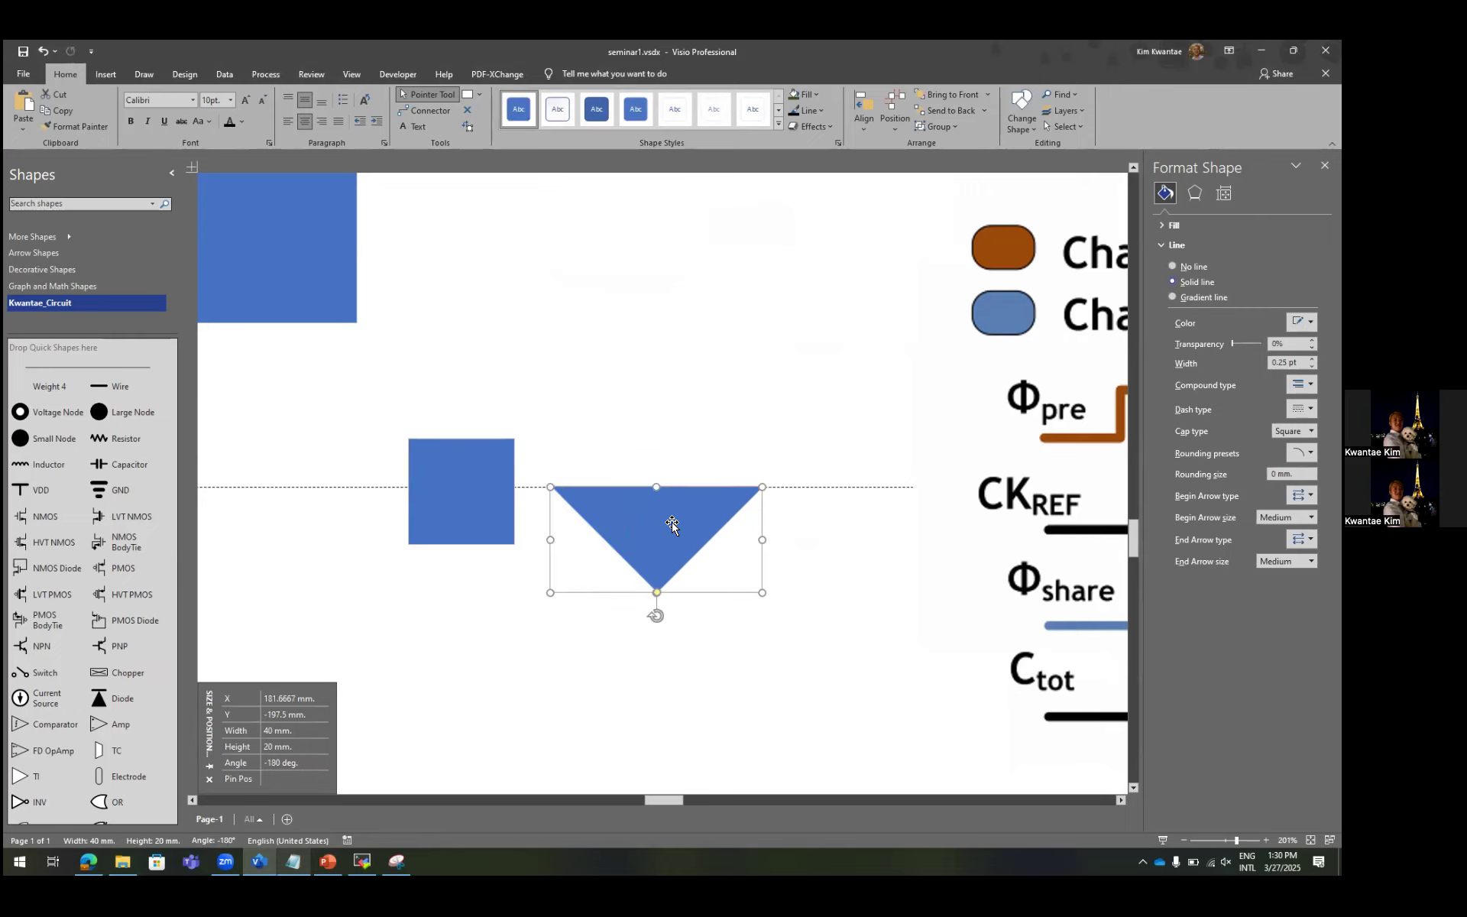
{"action": "key", "text": "ctrl+z"}
{"action": "left_click", "coordinate": [318, 728]}
{"action": "type", "text": "20"}
{"action": "key", "text": "Tab"}
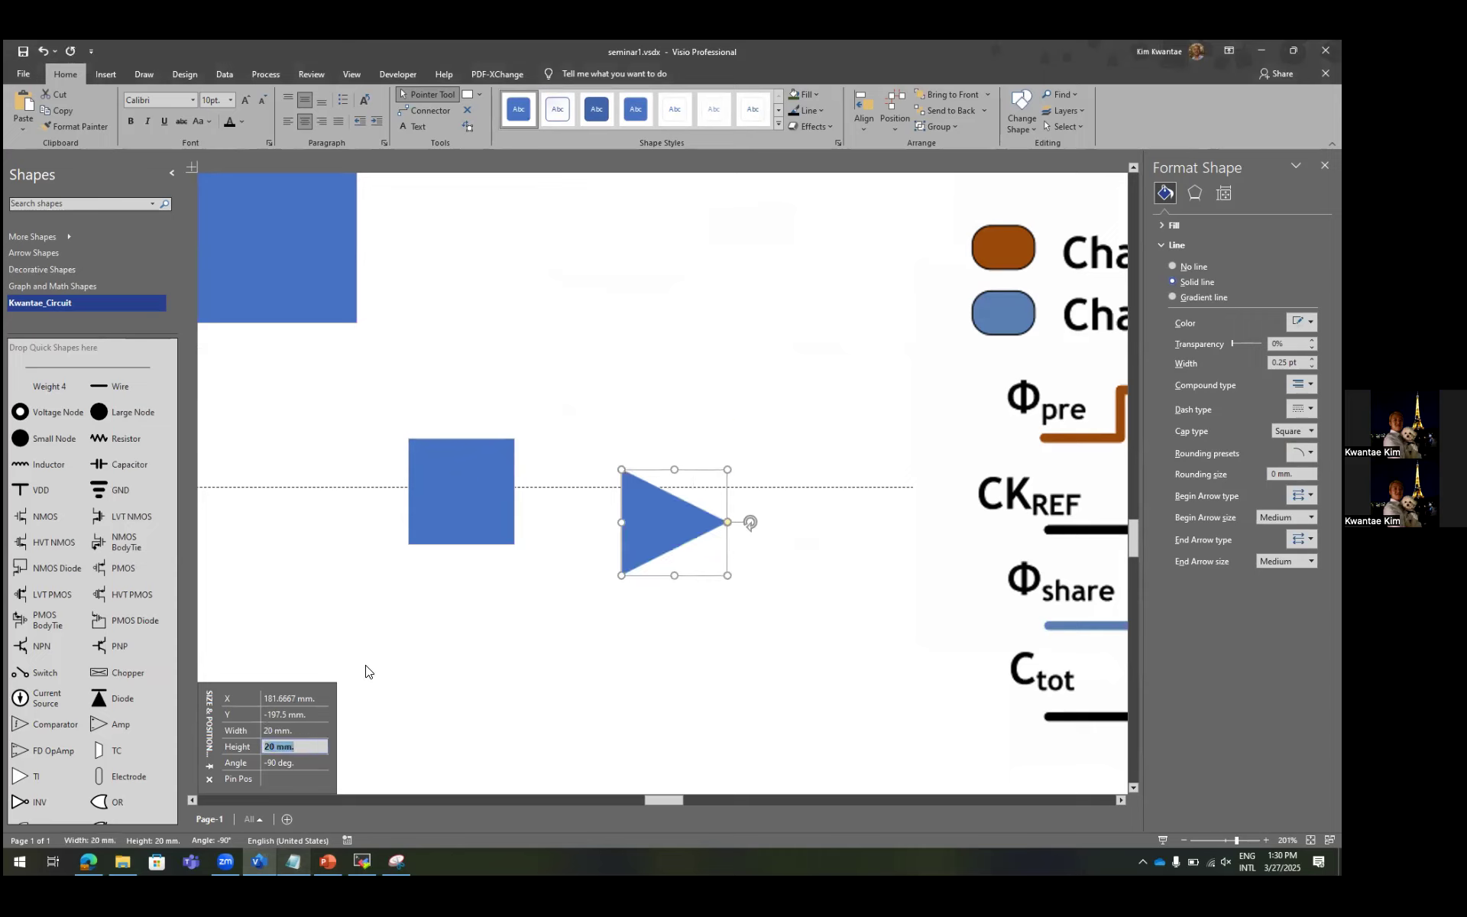
Align the triangle with the small square along their vertical middles.
{"action": "left_click", "coordinate": [550, 540]}
{"action": "left_click", "coordinate": [492, 507]}
{"action": "left_click", "coordinate": [657, 475], "text": "shift"}
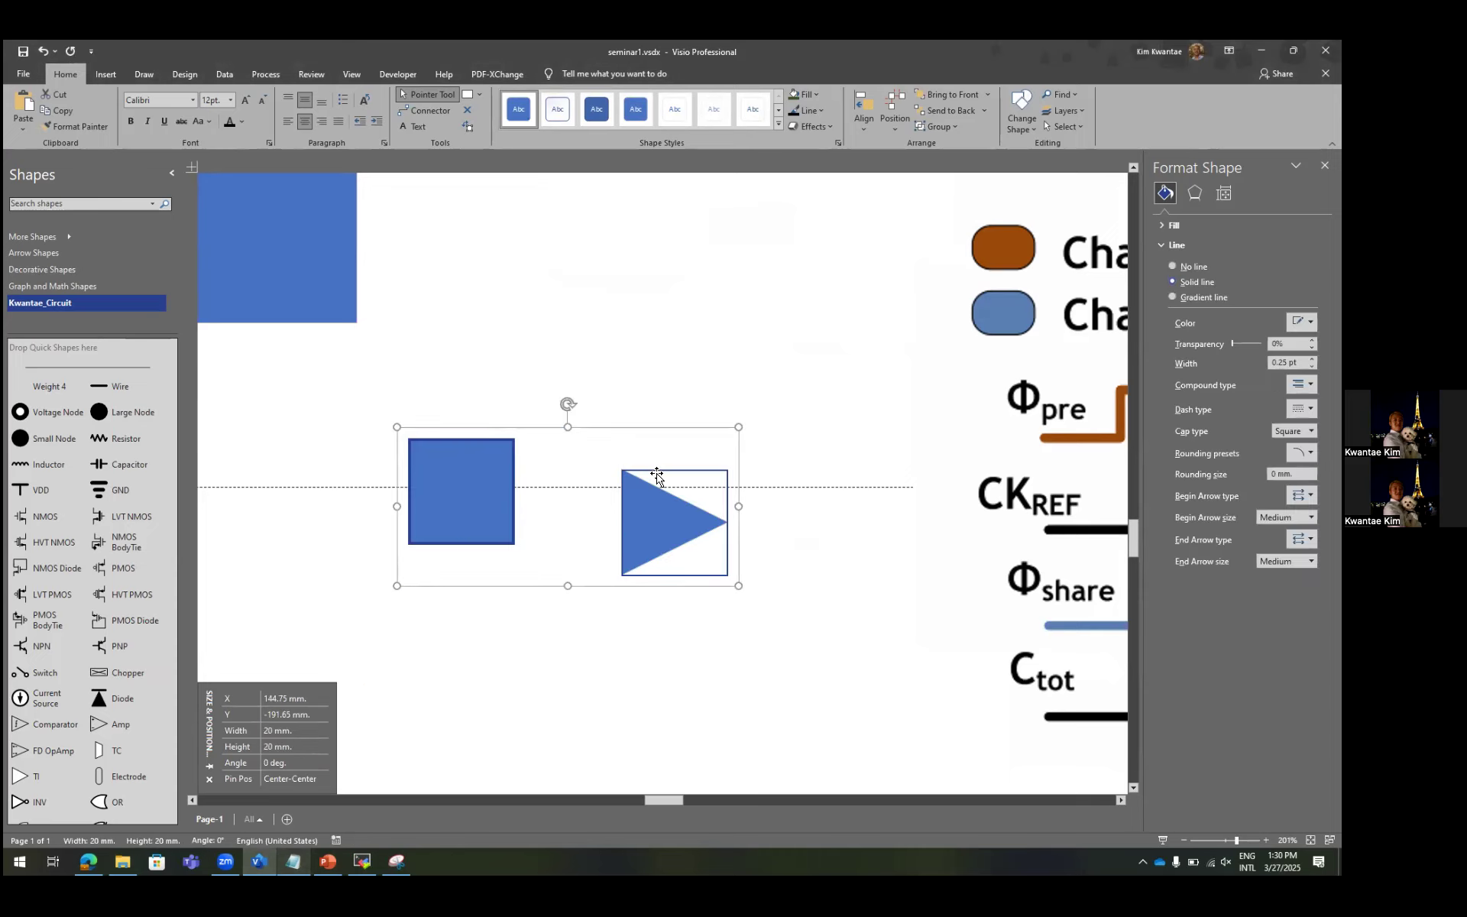
{"action": "key", "text": "F8"}
{"action": "left_click", "coordinate": [650, 402]}
{"action": "key", "text": "Return"}
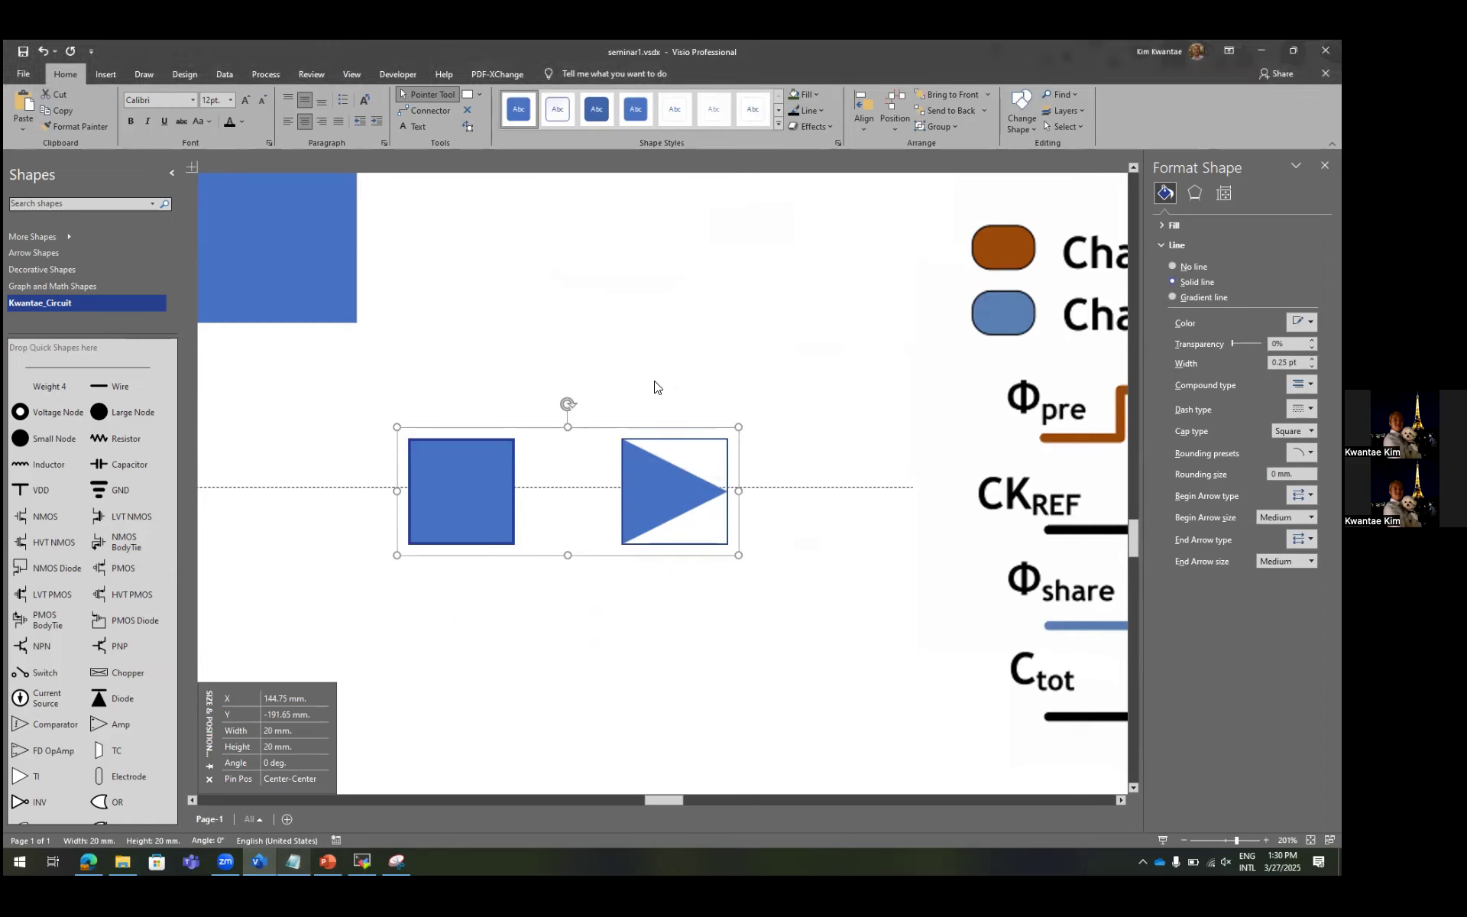
Move the triangle horizontally against the square's right edge and save the drawing.
{"action": "left_click", "coordinate": [654, 390]}
{"action": "left_click", "coordinate": [640, 455]}
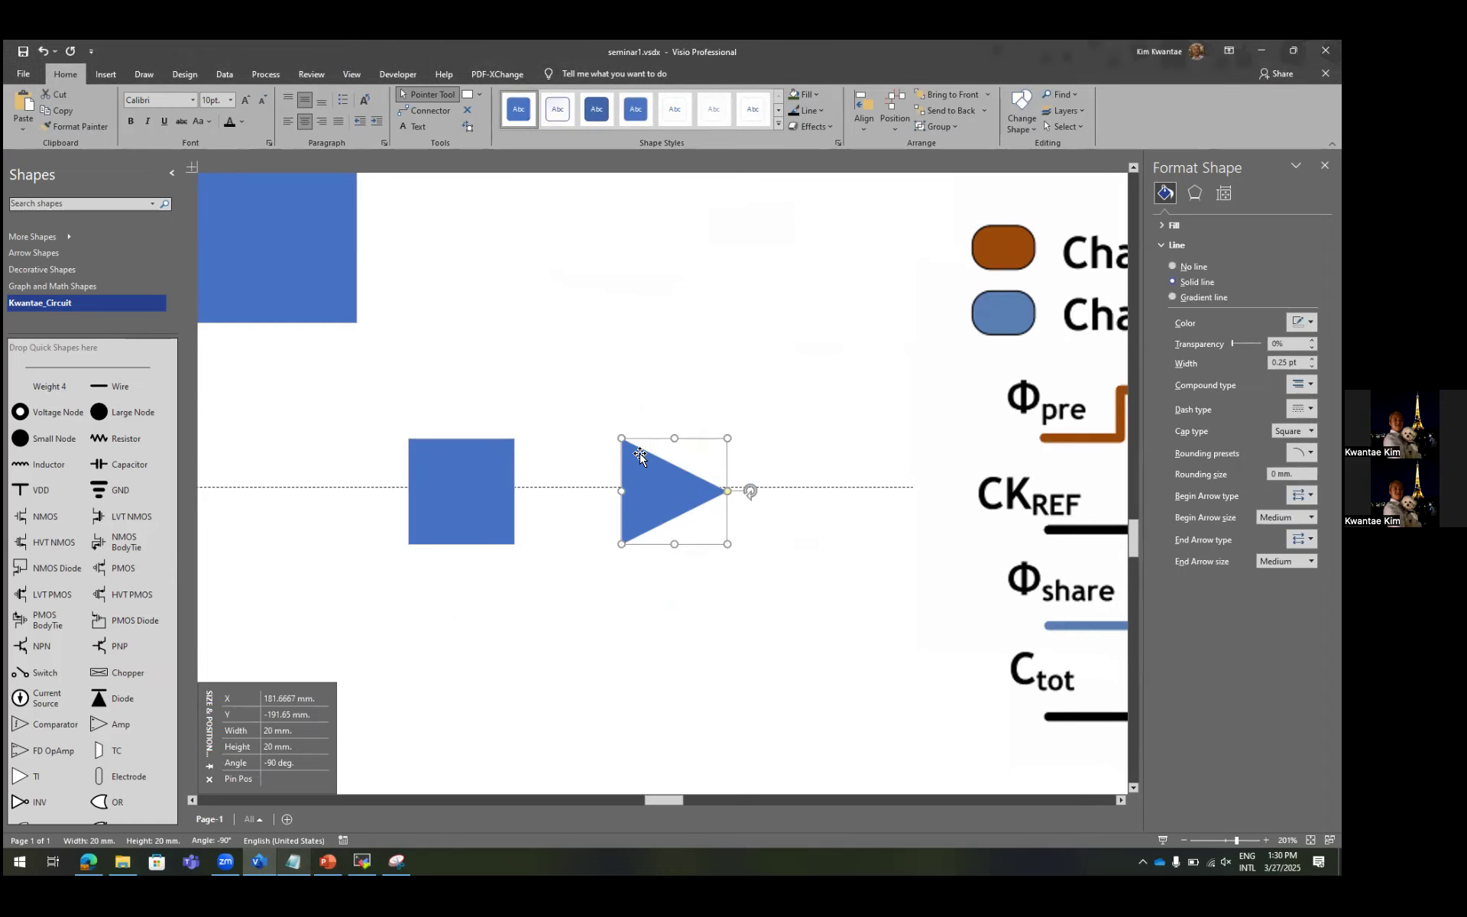
{"action": "left_click_drag", "start_coordinate": [620, 475], "coordinate": [571, 488]}
{"action": "key", "text": "Escape"}
{"action": "scroll", "coordinate": [514, 513], "scroll_direction": "left", "scroll_amount": 2}
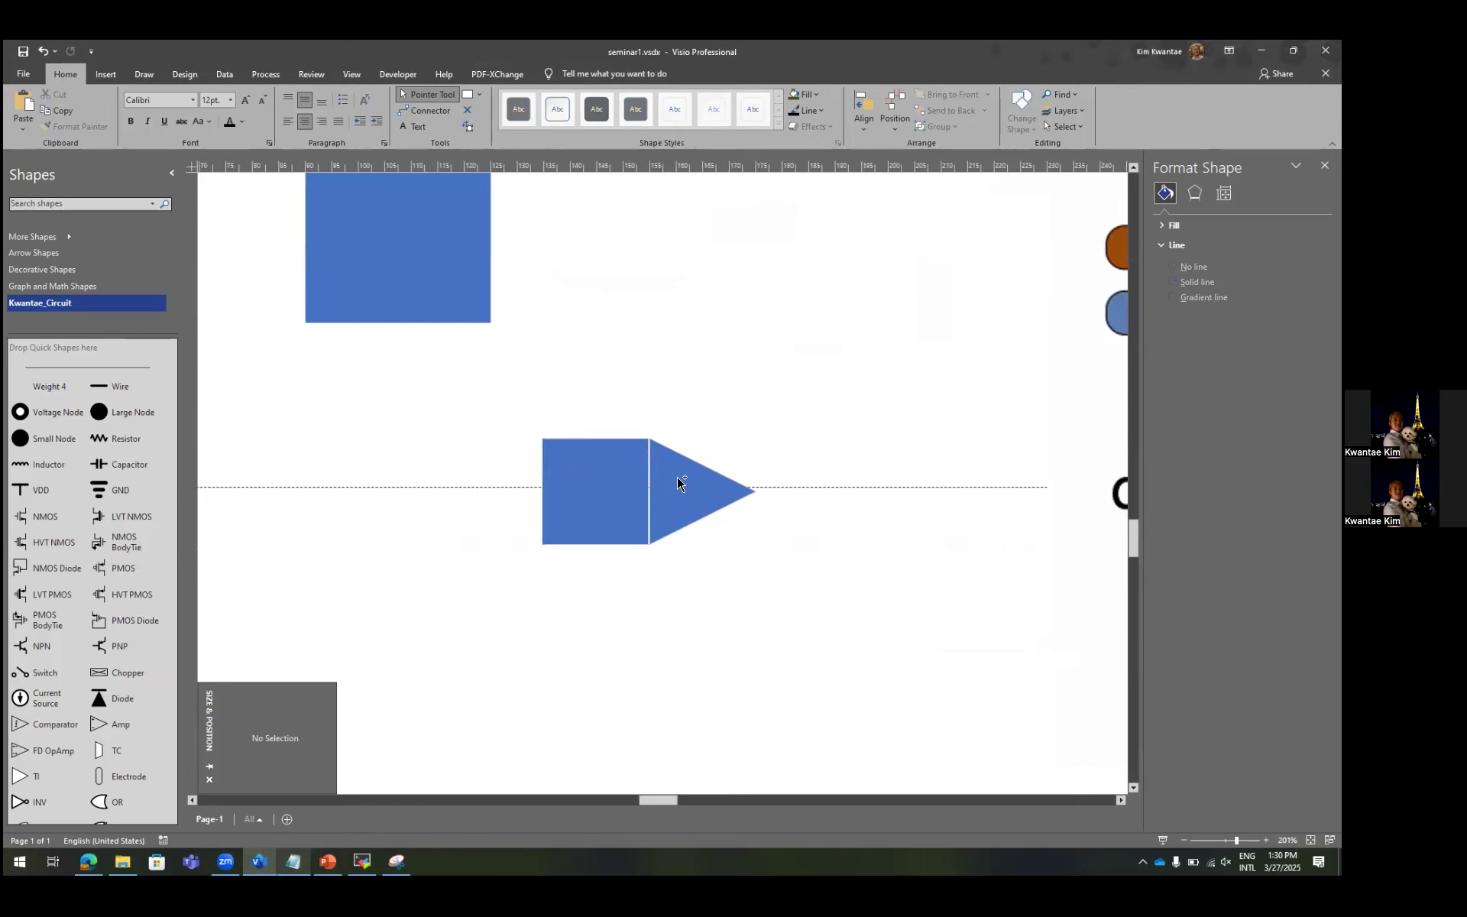
{"action": "scroll", "coordinate": [677, 475], "scroll_direction": "up", "scroll_amount": 3}
{"action": "key", "text": "ctrl+s"}
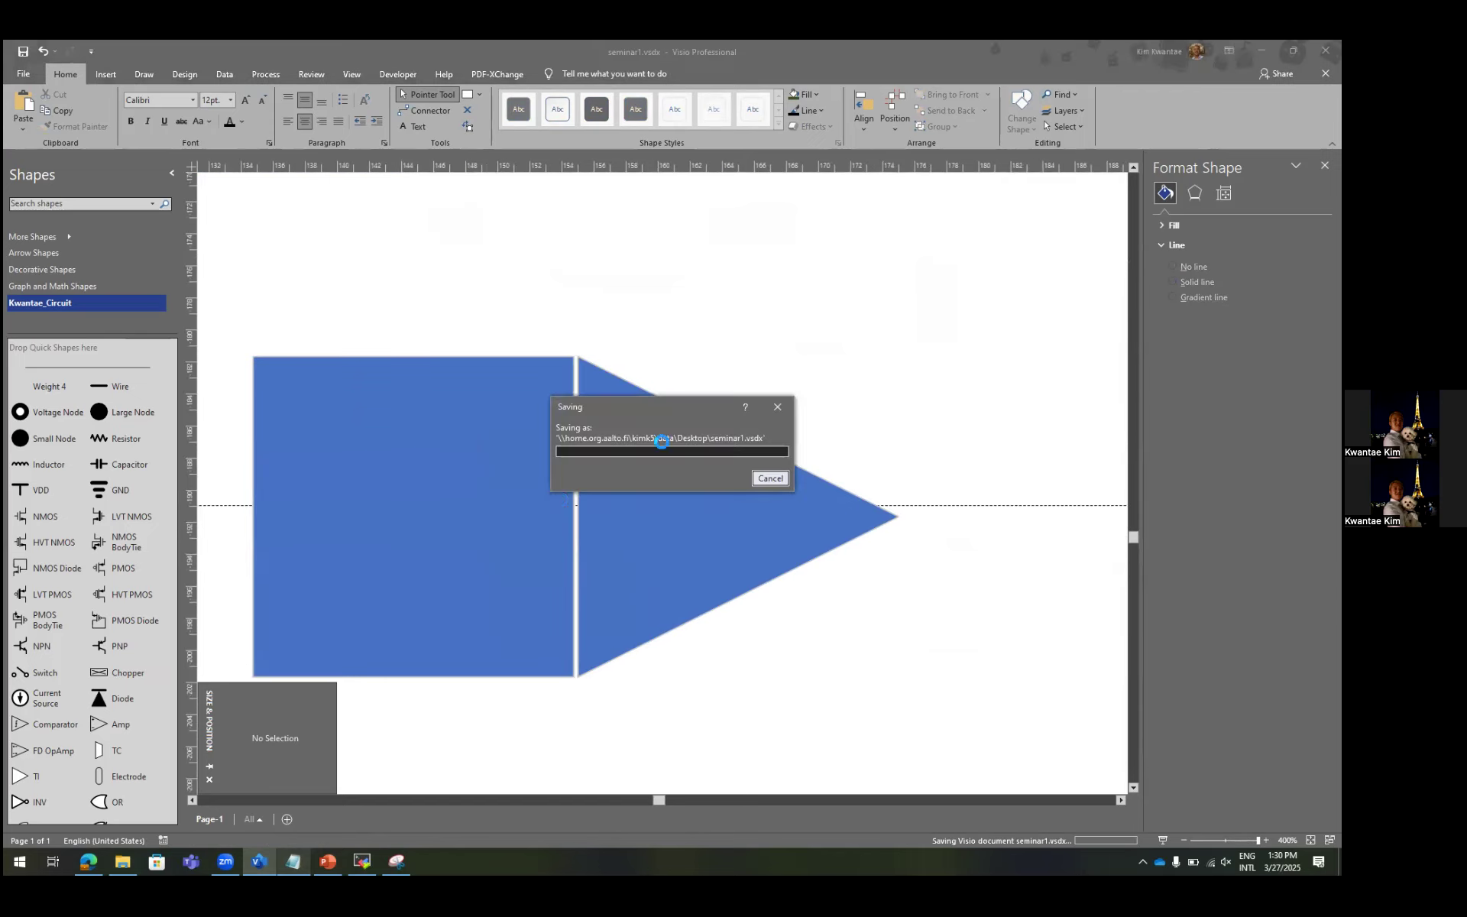
Move the triangle back to the right, leaving a gap between it and the square.
{"action": "left_click", "coordinate": [620, 476]}
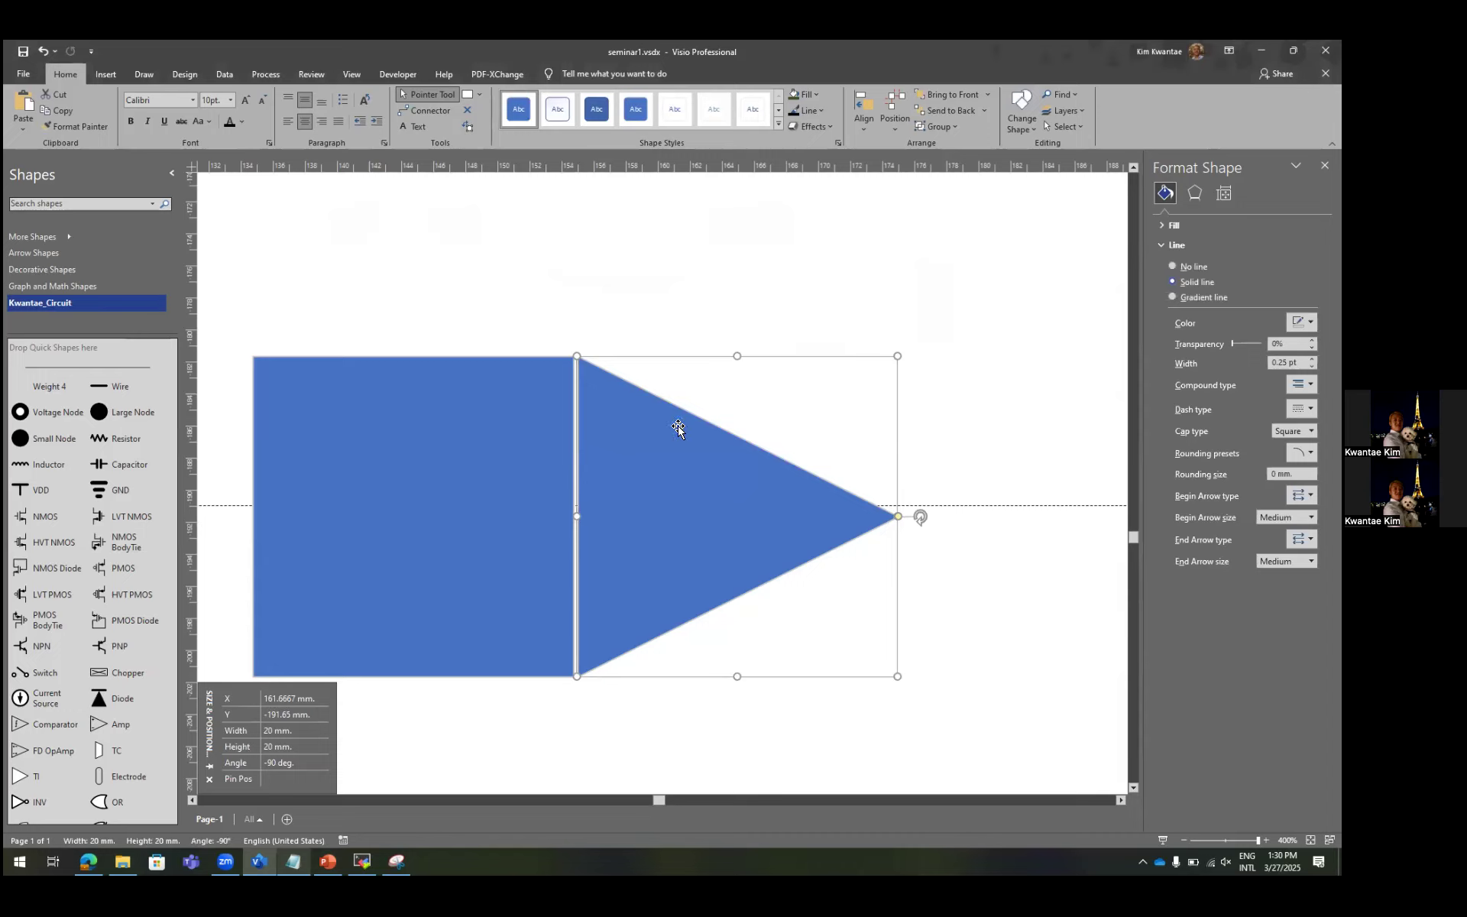
{"action": "left_click_drag", "start_coordinate": [678, 429], "coordinate": [750, 450]}
{"action": "left_click", "coordinate": [677, 298]}
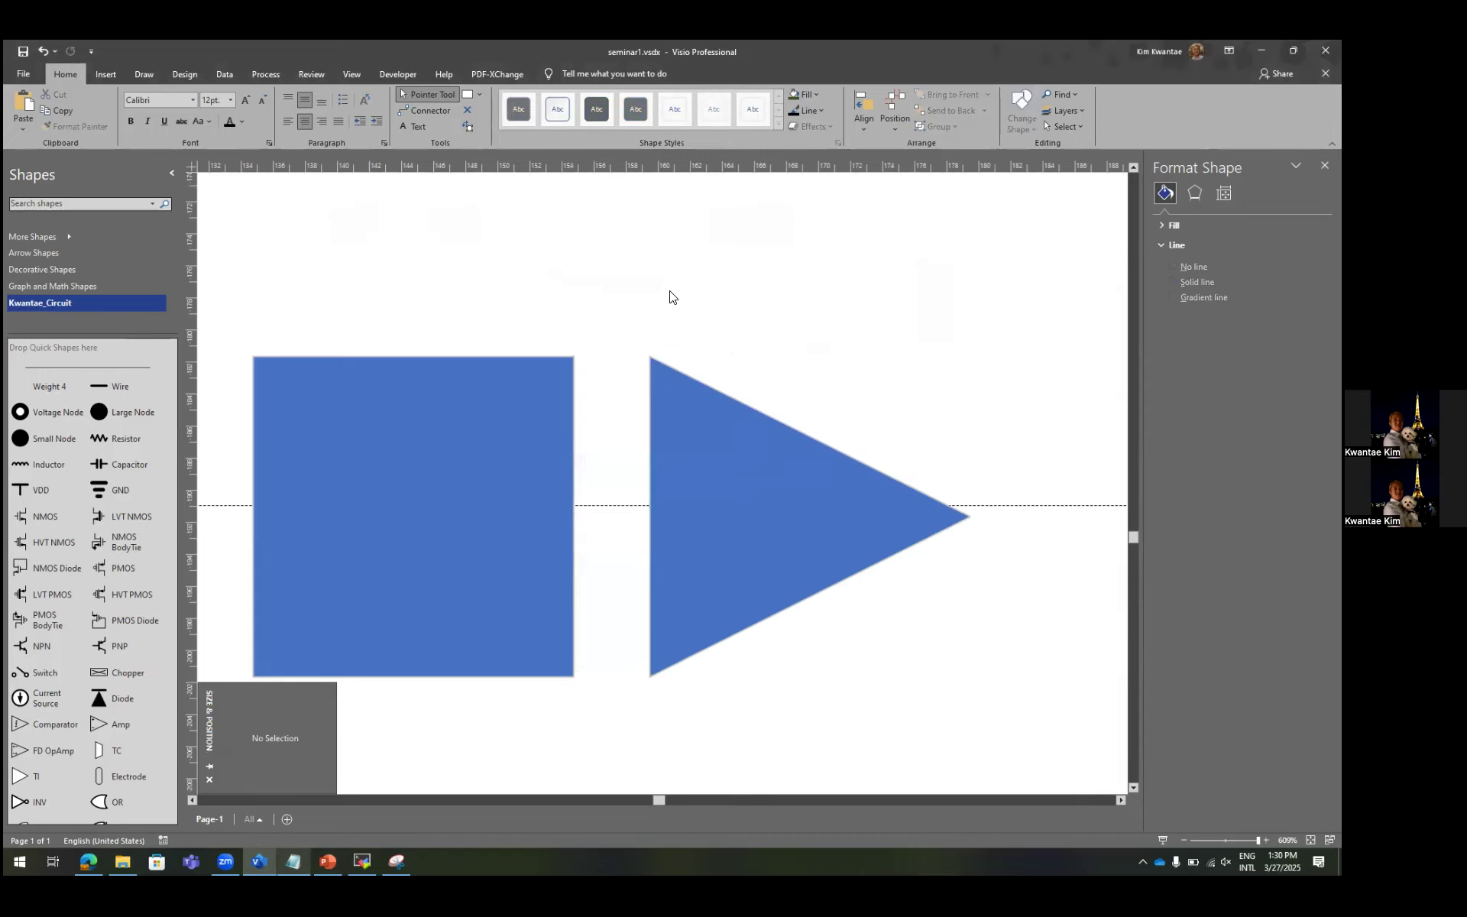
Draw two vertical lines about 8.5 mm and 6.5 mm long near the gap between the square and the triangle.
{"action": "key", "text": "ctrl+6"}
{"action": "left_click_drag", "start_coordinate": [602, 273], "coordinate": [602, 409]}
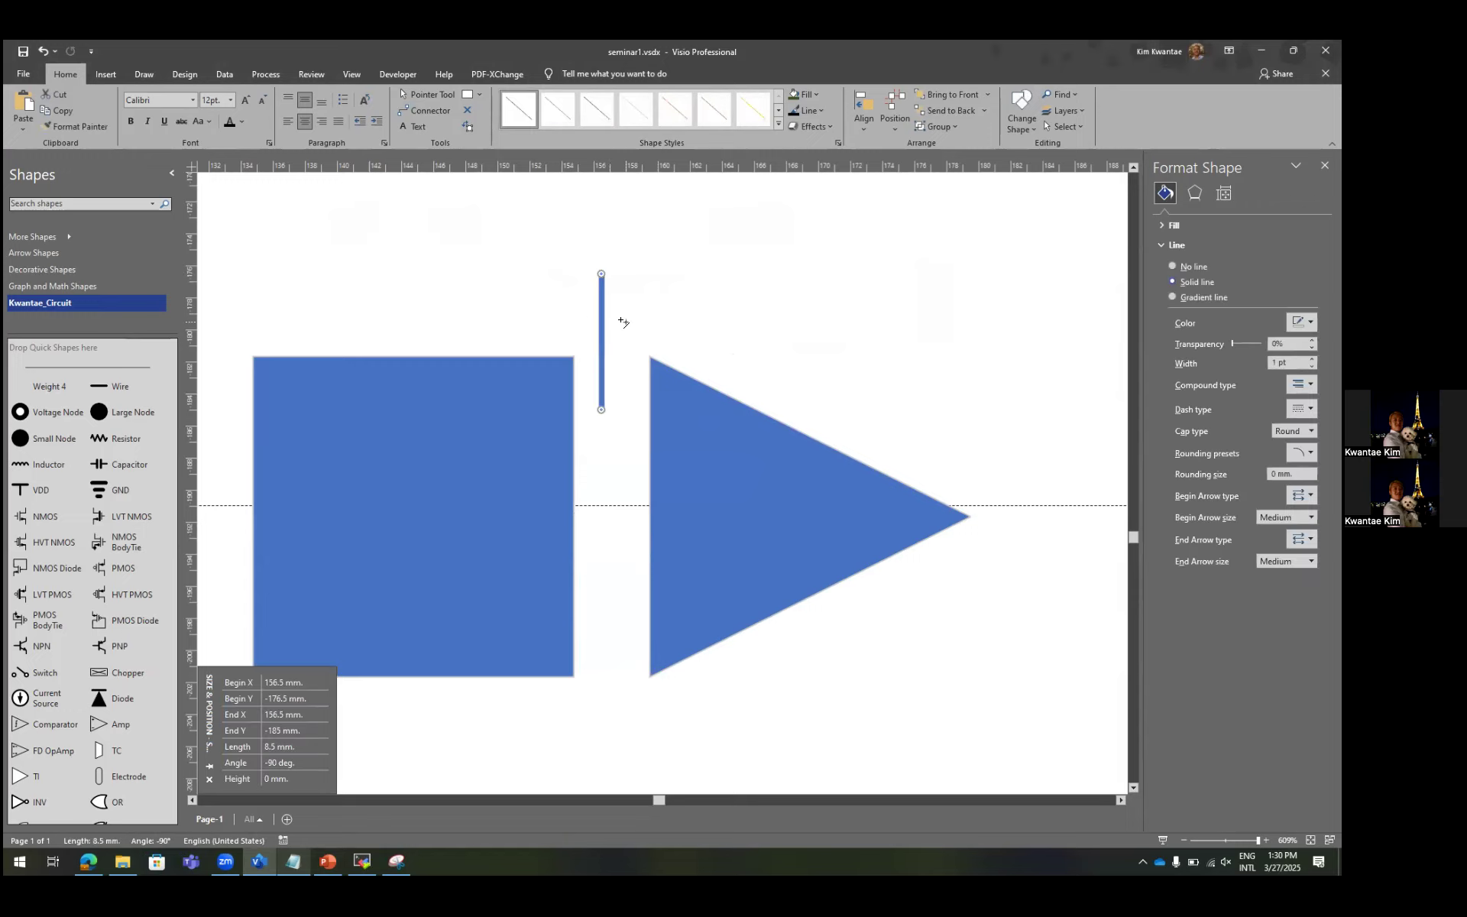
{"action": "key", "text": "Escape"}
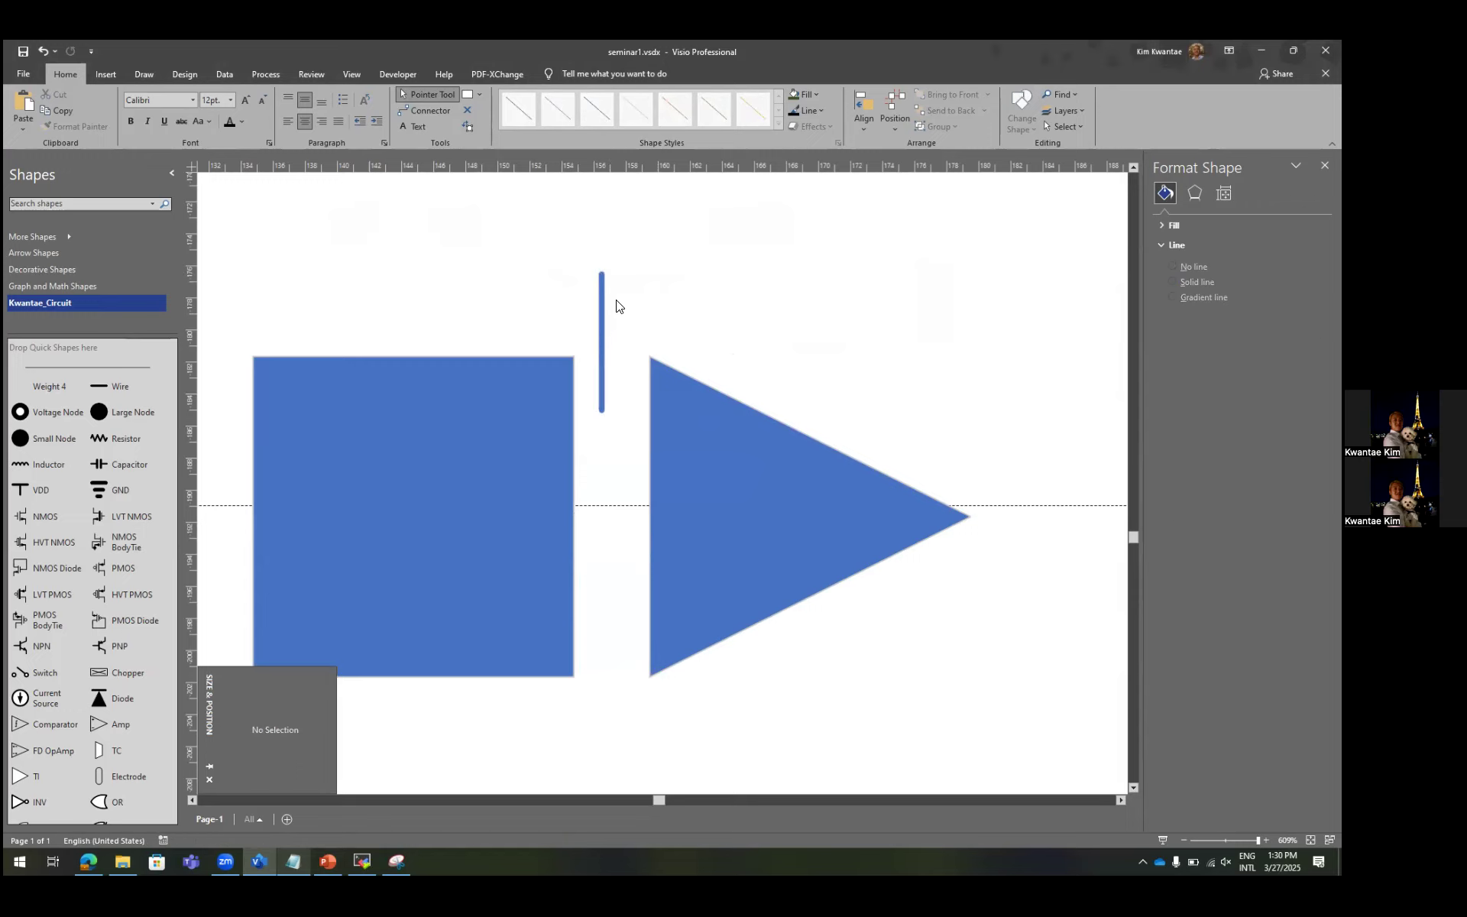
{"action": "key", "text": "ctrl+6"}
{"action": "mouse_move", "coordinate": [626, 220]}
{"action": "left_mouse_down"}
{"action": "mouse_move", "coordinate": [720, 235]}
{"action": "mouse_move", "coordinate": [625, 711]}
{"action": "mouse_move", "coordinate": [524, 262]}
{"action": "mouse_move", "coordinate": [544, 299]}
{"action": "mouse_move", "coordinate": [602, 281]}
{"action": "mouse_move", "coordinate": [540, 230]}
{"action": "mouse_move", "coordinate": [563, 278]}
{"action": "mouse_move", "coordinate": [681, 282]}
{"action": "mouse_move", "coordinate": [712, 242]}
{"action": "mouse_move", "coordinate": [622, 308]}
{"action": "mouse_move", "coordinate": [617, 268]}
{"action": "mouse_move", "coordinate": [623, 324]}
{"action": "left_mouse_up"}
{"action": "key", "text": "ctrl+1"}
{"action": "left_click", "coordinate": [742, 286]}
In Notepad, add "horizontal/vertical (+shift)" to the line shortcut and make the other "Make a Rectangle" with "Square (+shift)", save and return to Visio.
{"action": "left_click", "coordinate": [325, 859]}
{"action": "left_click", "coordinate": [428, 382]}
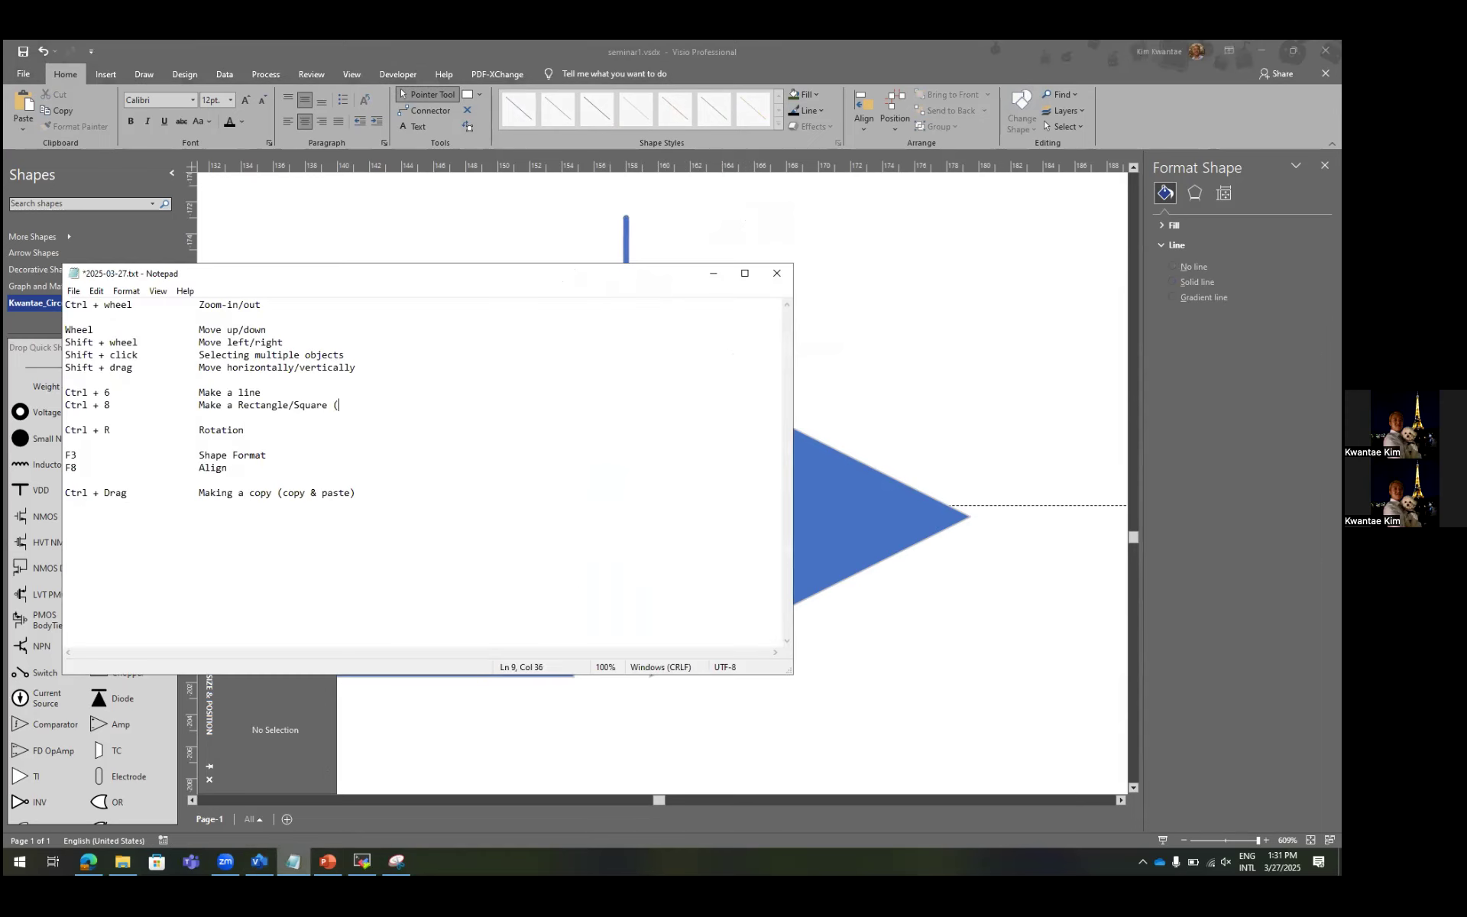
{"action": "key", "text": "BackSpace"}
{"action": "key", "text": "Tab"}
{"action": "type", "text": "(+shift_)"}
{"action": "type", "text": "horizontal/vertical "}
{"action": "type", "text": "(+shift_)"}
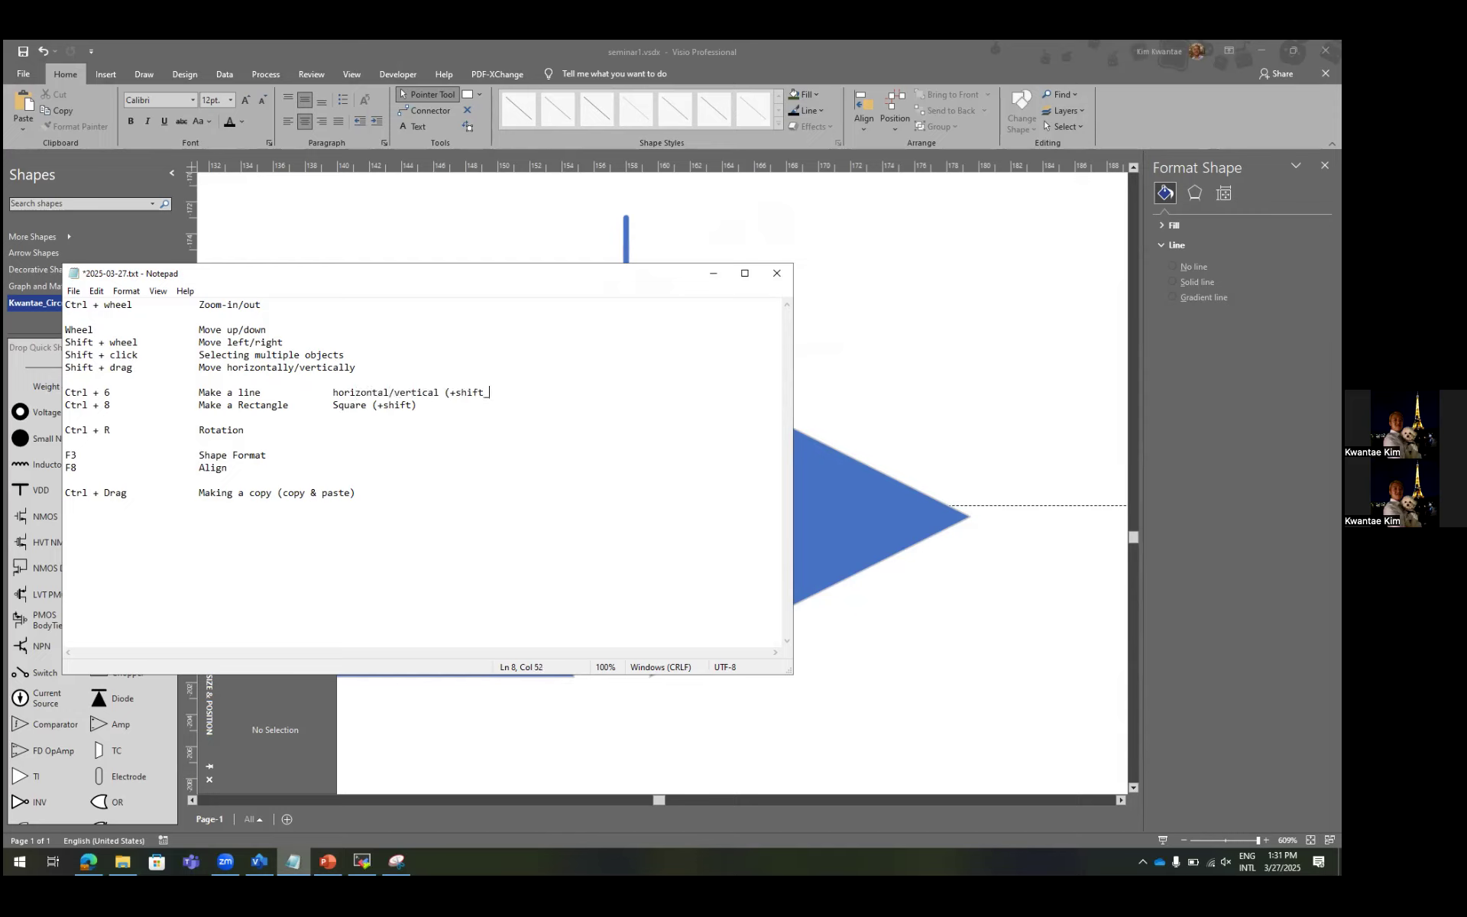
{"action": "key", "text": "ctrl+s"}
{"action": "key", "text": "alt+Tab"}
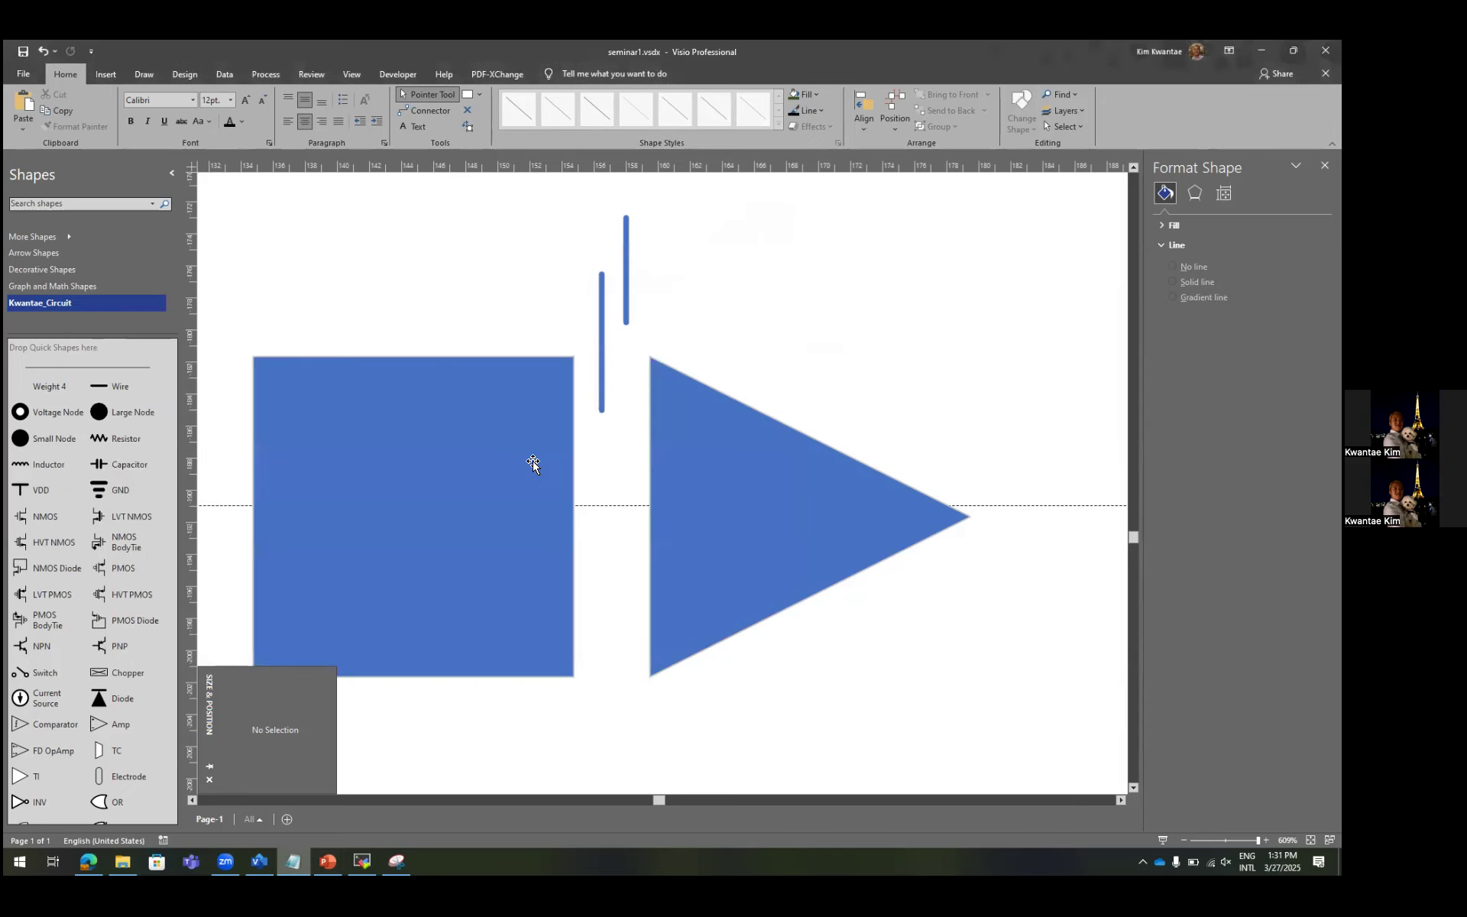
Delete the longer vertical line between the square and the triangle.
{"action": "left_click", "coordinate": [534, 462]}
{"action": "left_click", "coordinate": [602, 309]}
{"action": "key", "text": "Delete"}
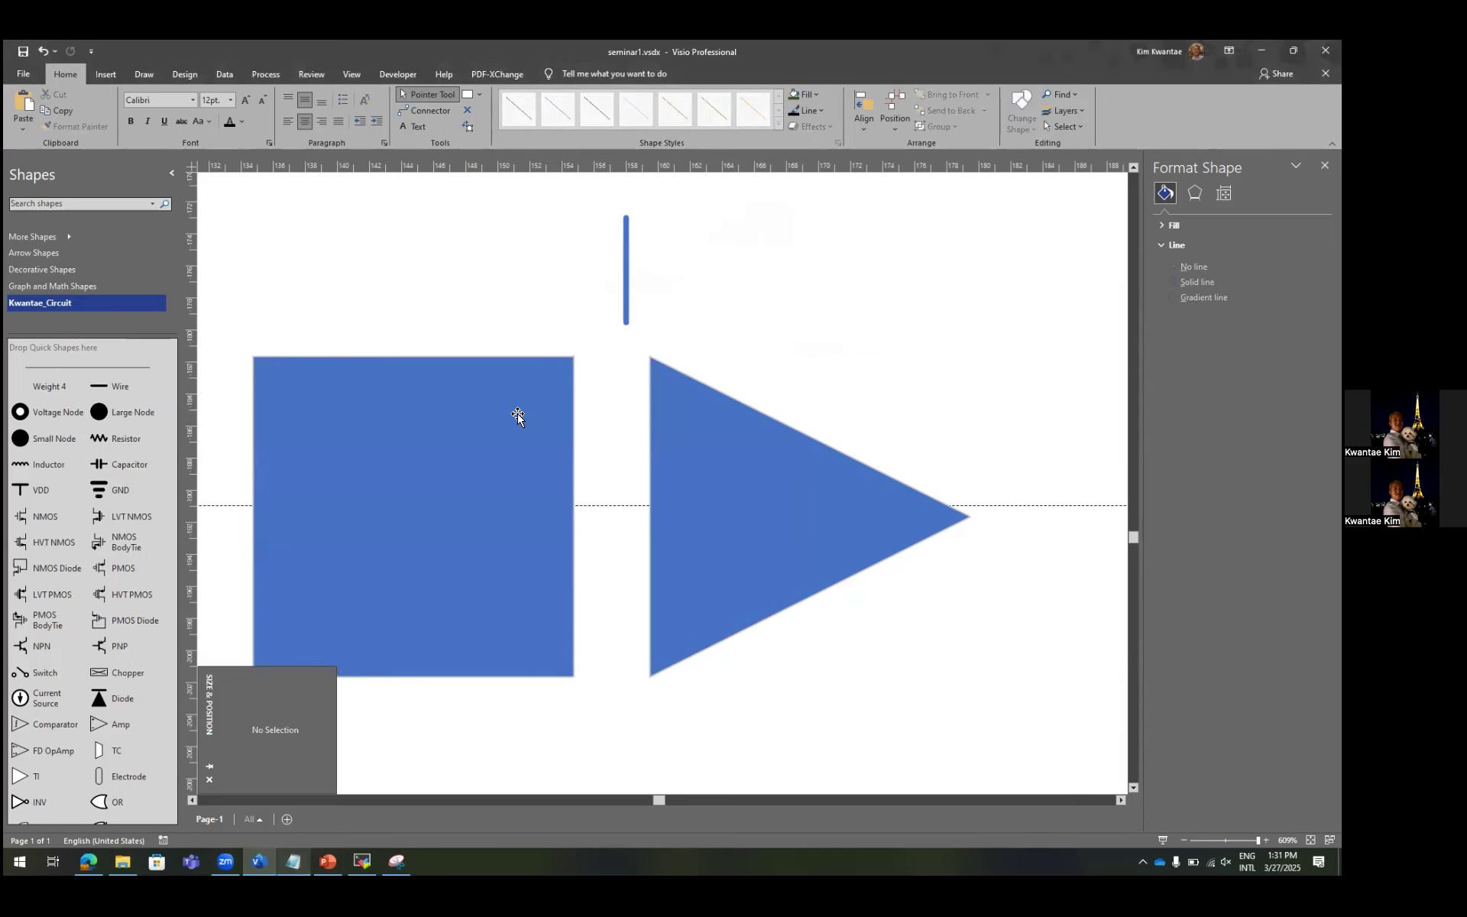
Align the remaining vertical line horizontally with the square's right edge and select the line.
{"action": "left_click", "coordinate": [514, 413]}
{"action": "left_click", "coordinate": [614, 275], "text": "shift"}
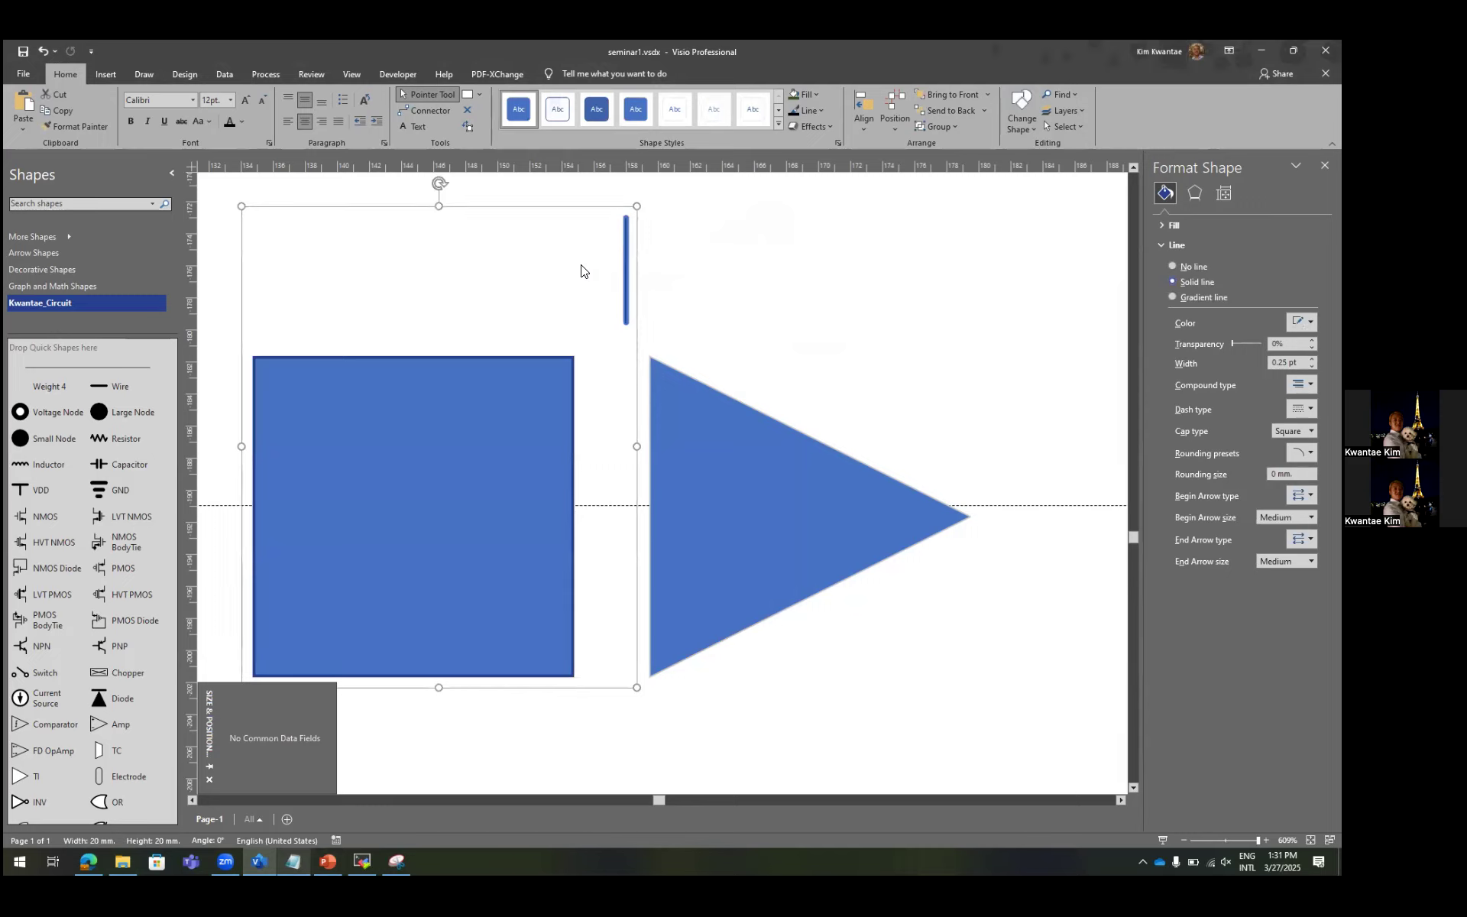
{"action": "key", "text": "F8"}
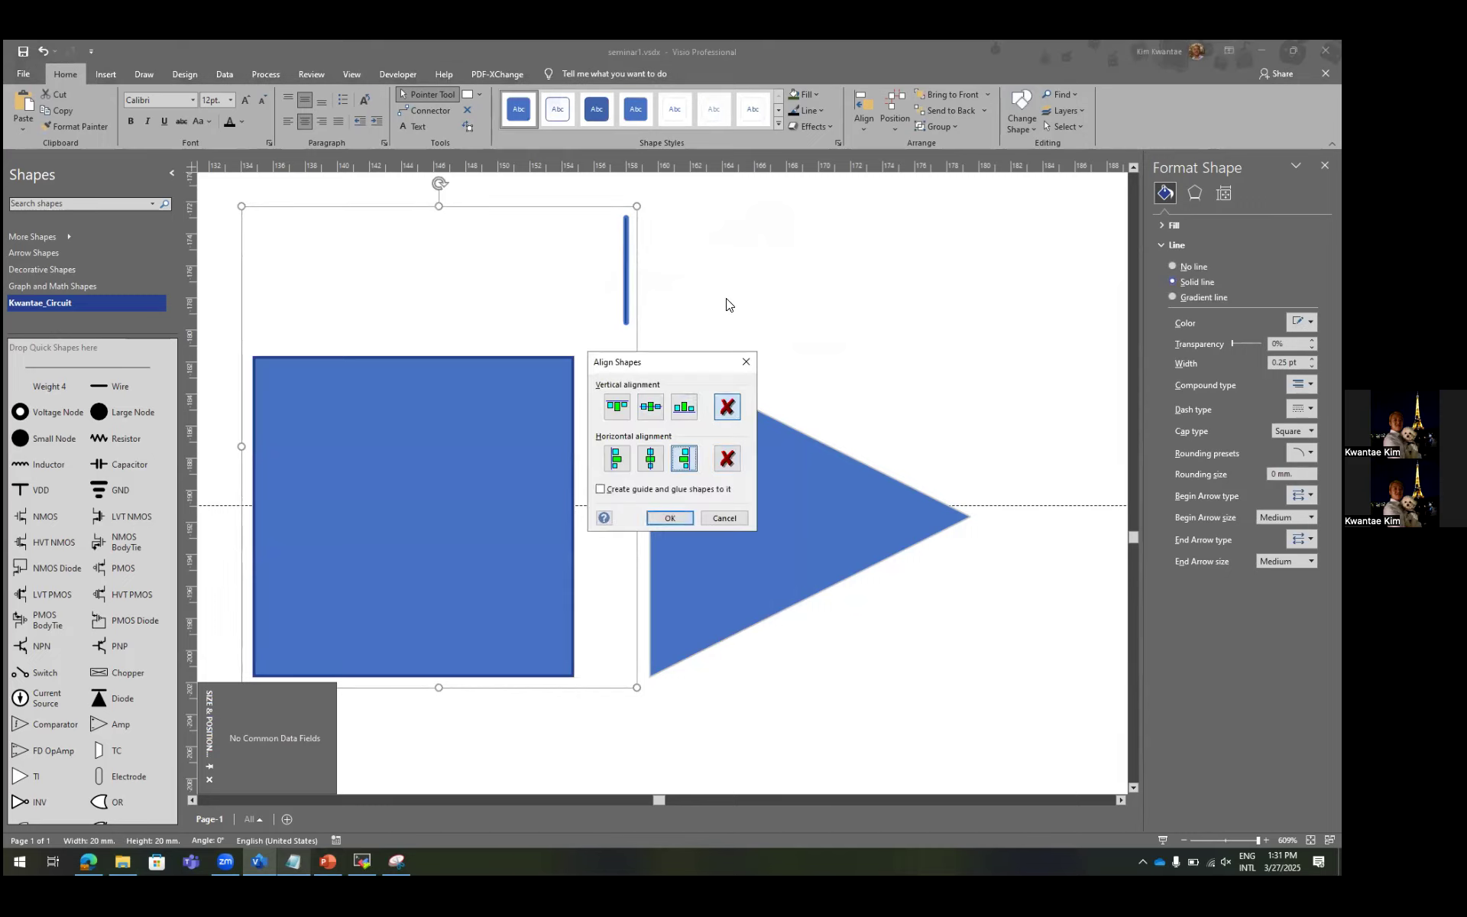
{"action": "key", "text": "Return"}
{"action": "left_click", "coordinate": [571, 330]}
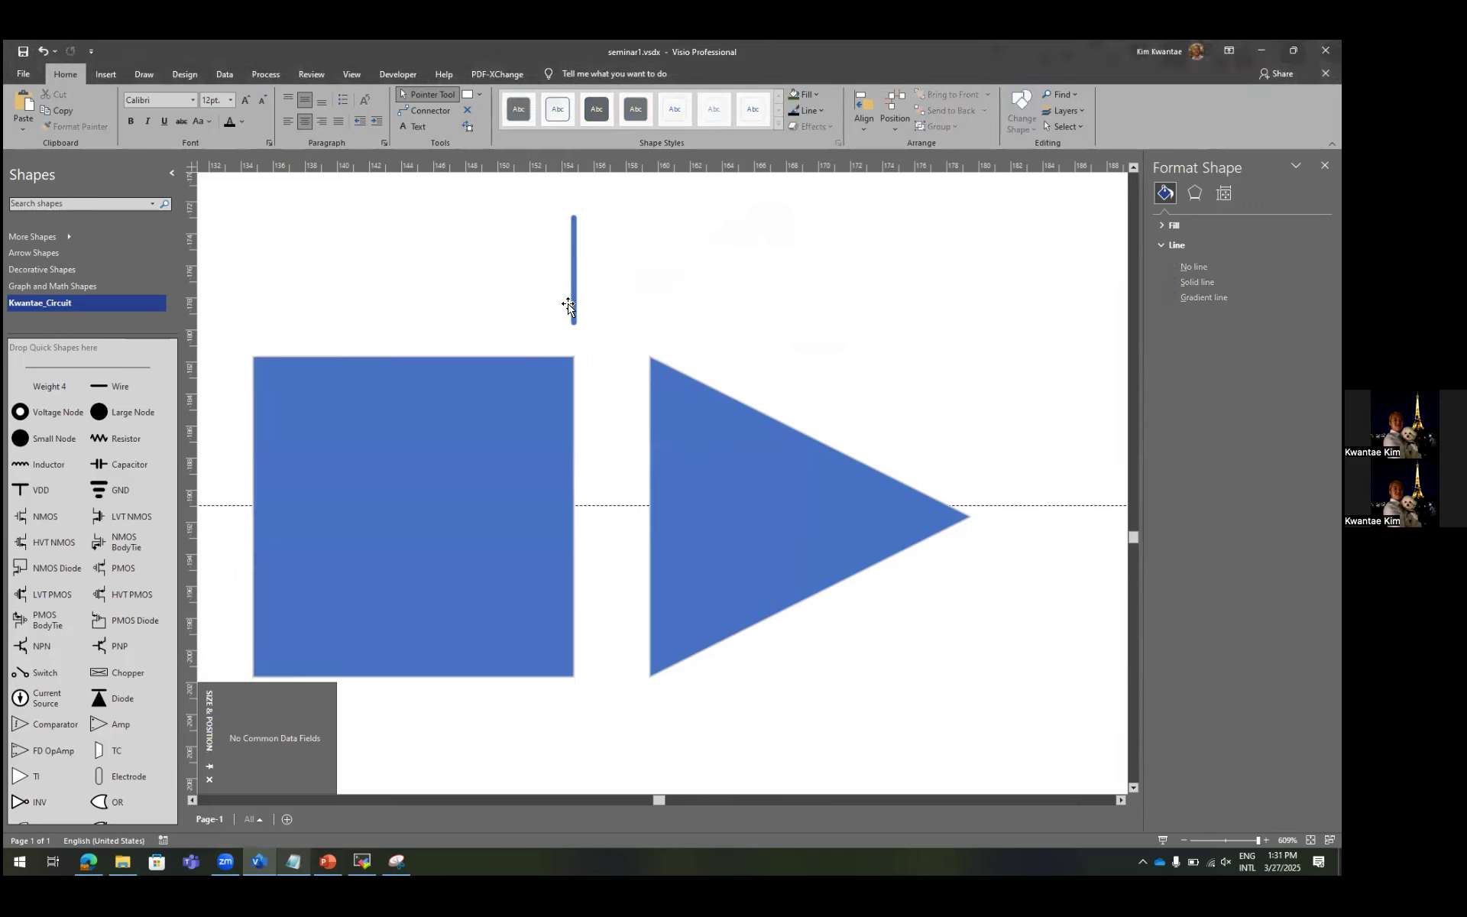
{"action": "left_click", "coordinate": [572, 305]}
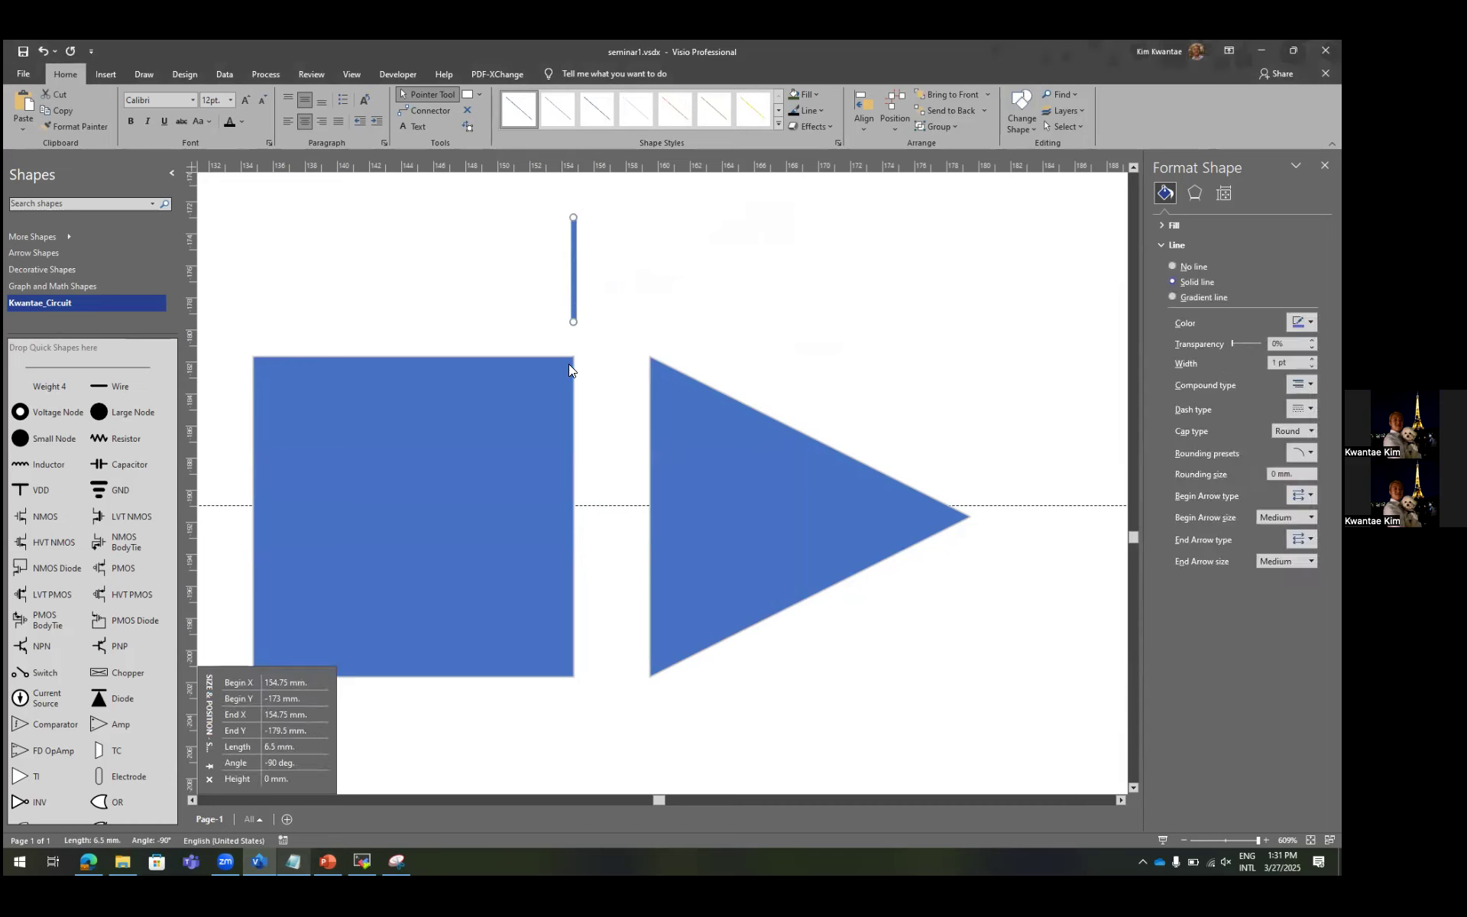
Align the triangle's left edge with the vertical line on the square's right edge and delete that line.
{"action": "left_click", "coordinate": [575, 301]}
{"action": "left_click", "coordinate": [689, 388], "text": "shift"}
{"action": "key", "text": "F8"}
{"action": "left_click", "coordinate": [605, 466]}
{"action": "left_click", "coordinate": [670, 518]}
{"action": "left_click", "coordinate": [578, 275]}
{"action": "key", "text": "Delete"}
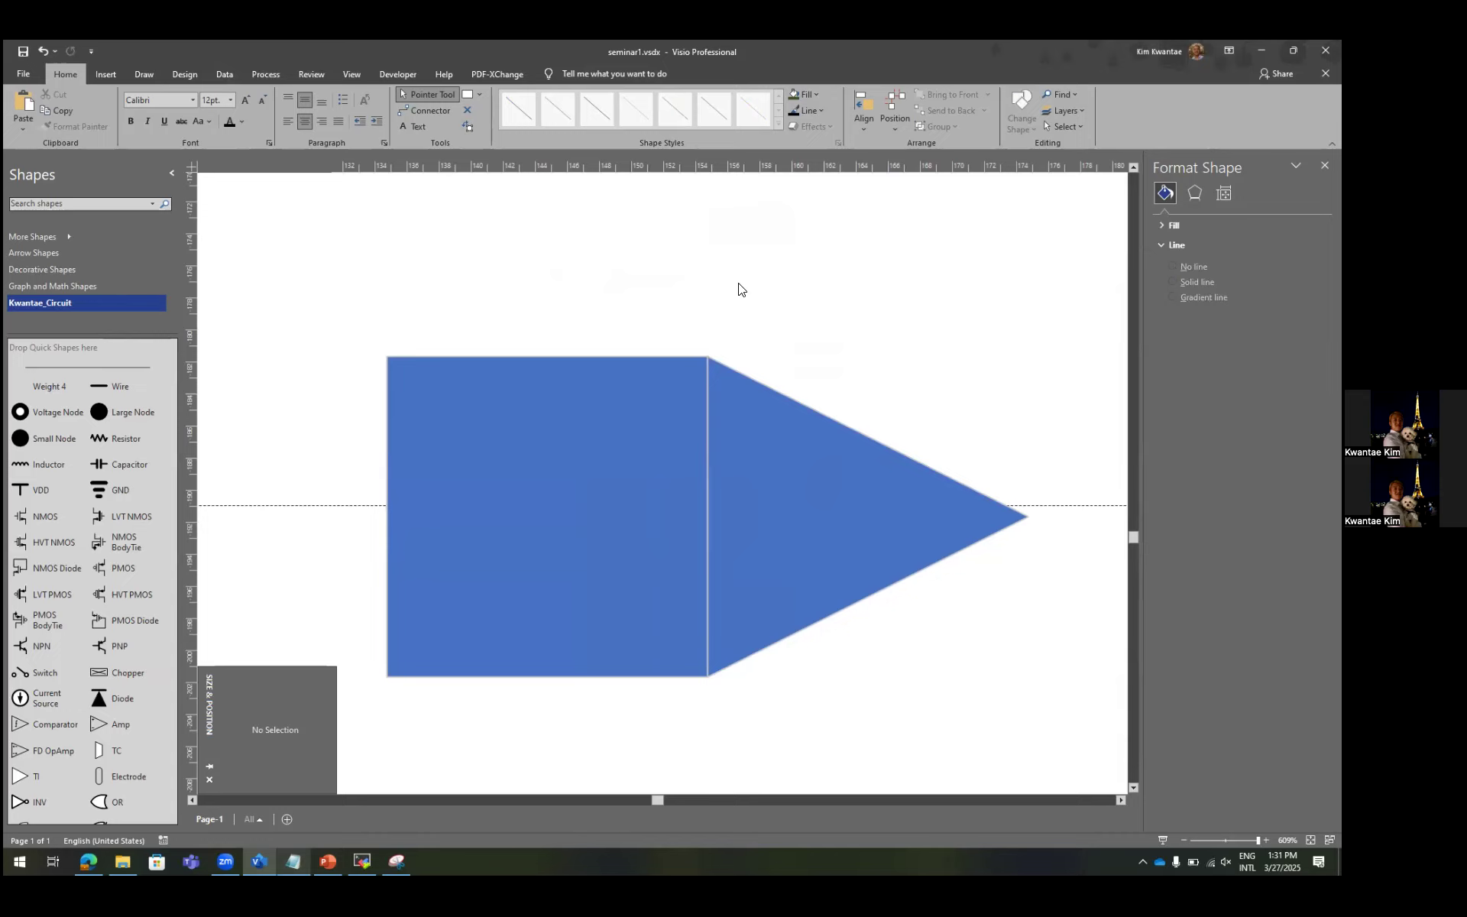
Save the drawing and close the Size & Position window.
{"action": "key", "text": "ctrl+s"}
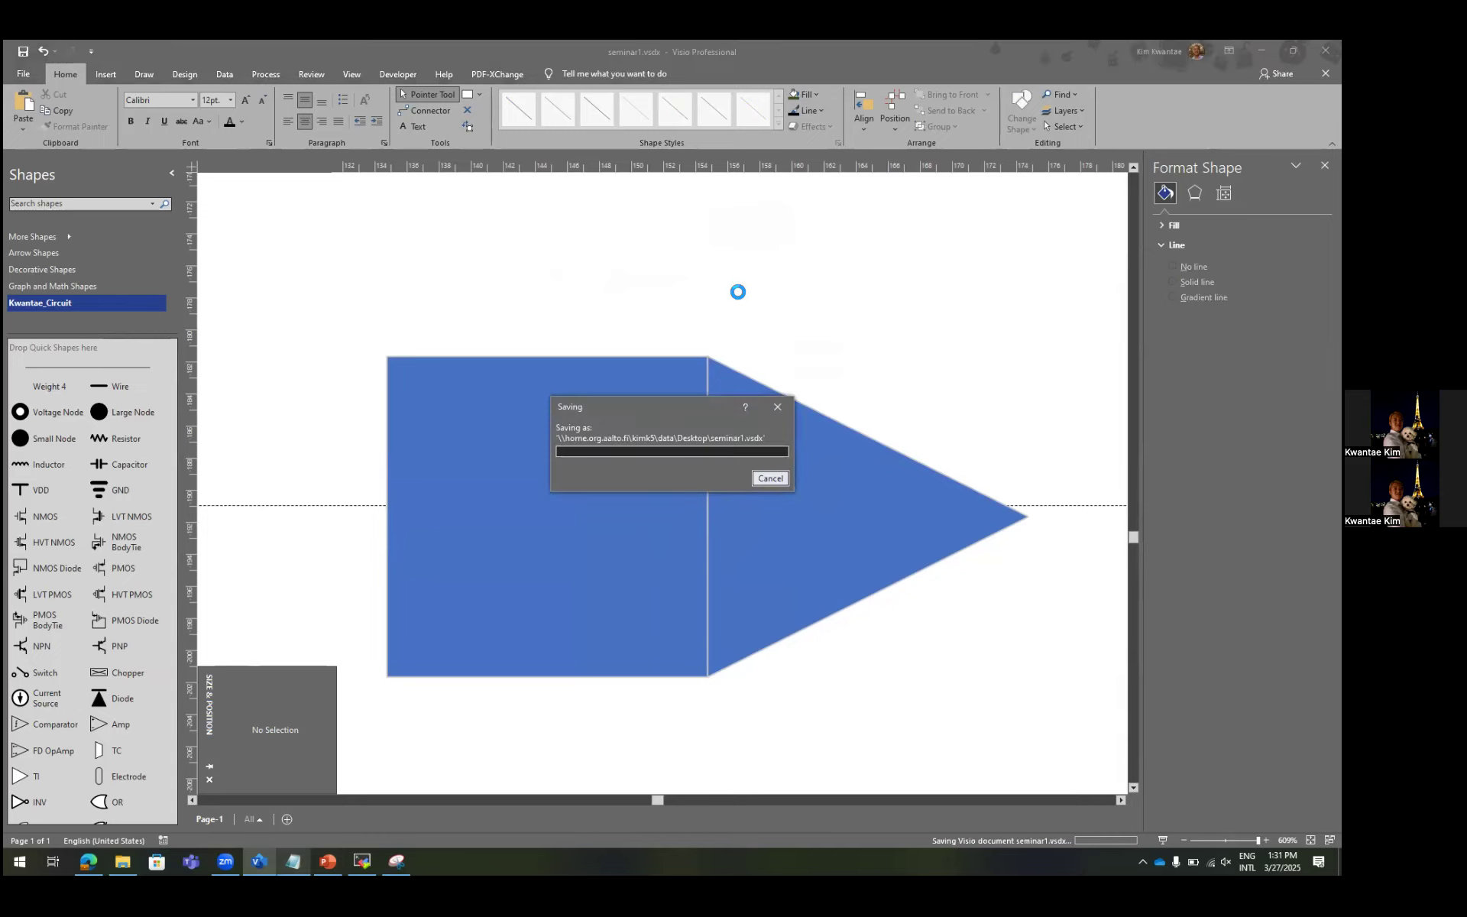
{"action": "scroll", "coordinate": [735, 295], "scroll_direction": "down", "scroll_amount": 1}
{"action": "scroll", "coordinate": [734, 292], "scroll_direction": "right", "scroll_amount": 1}
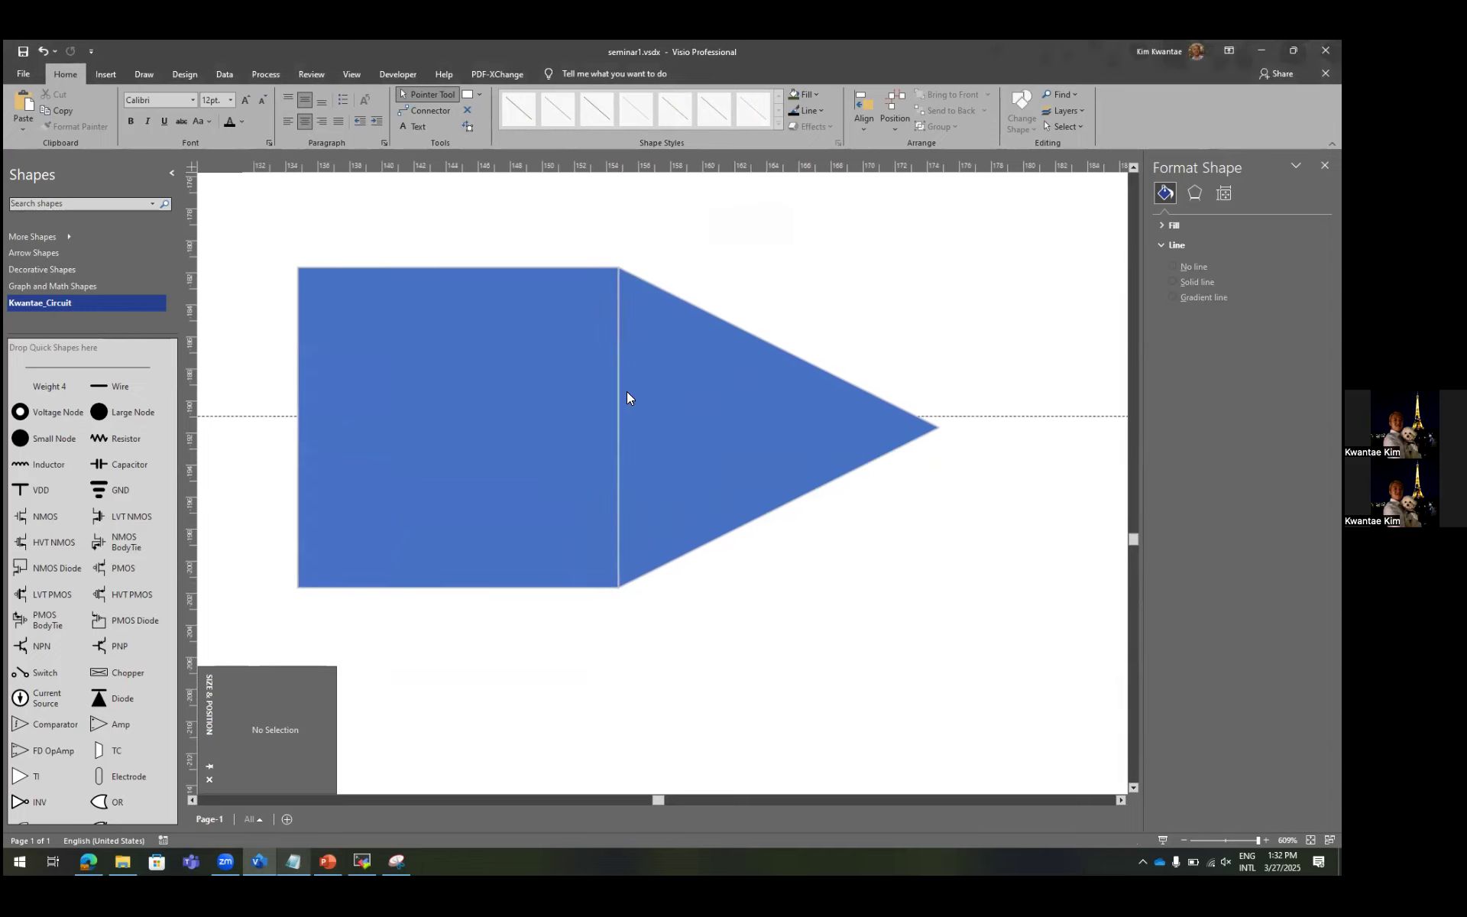
{"action": "left_click", "coordinate": [210, 779]}
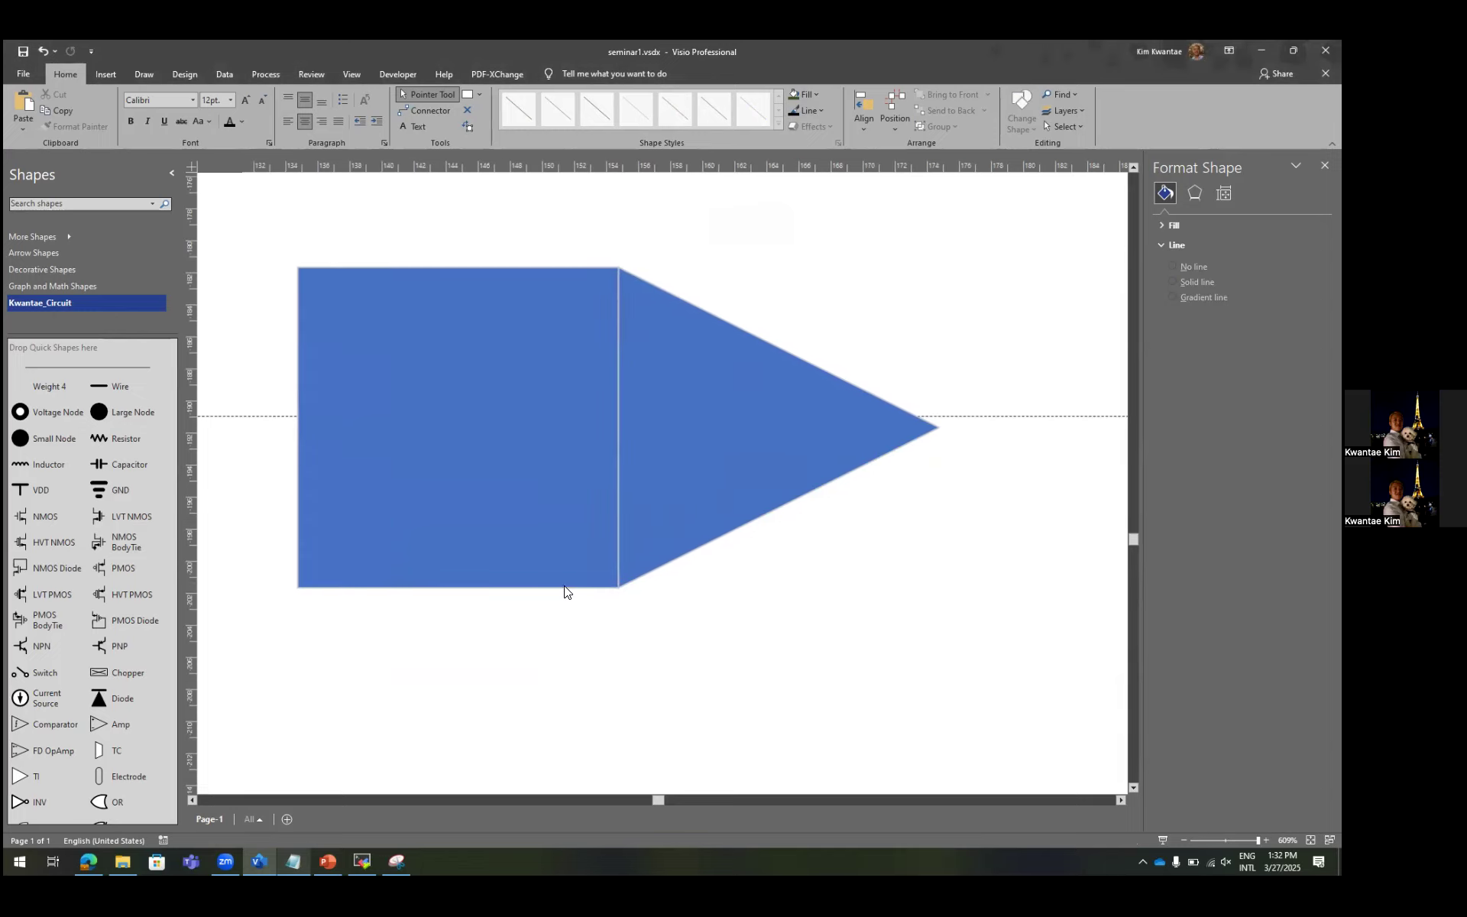
Merge the square and triangle with the Union geometric operation and shift the merged shape slightly to the right.
{"action": "left_click", "coordinate": [507, 483]}
{"action": "left_click", "coordinate": [686, 449], "text": "shift"}
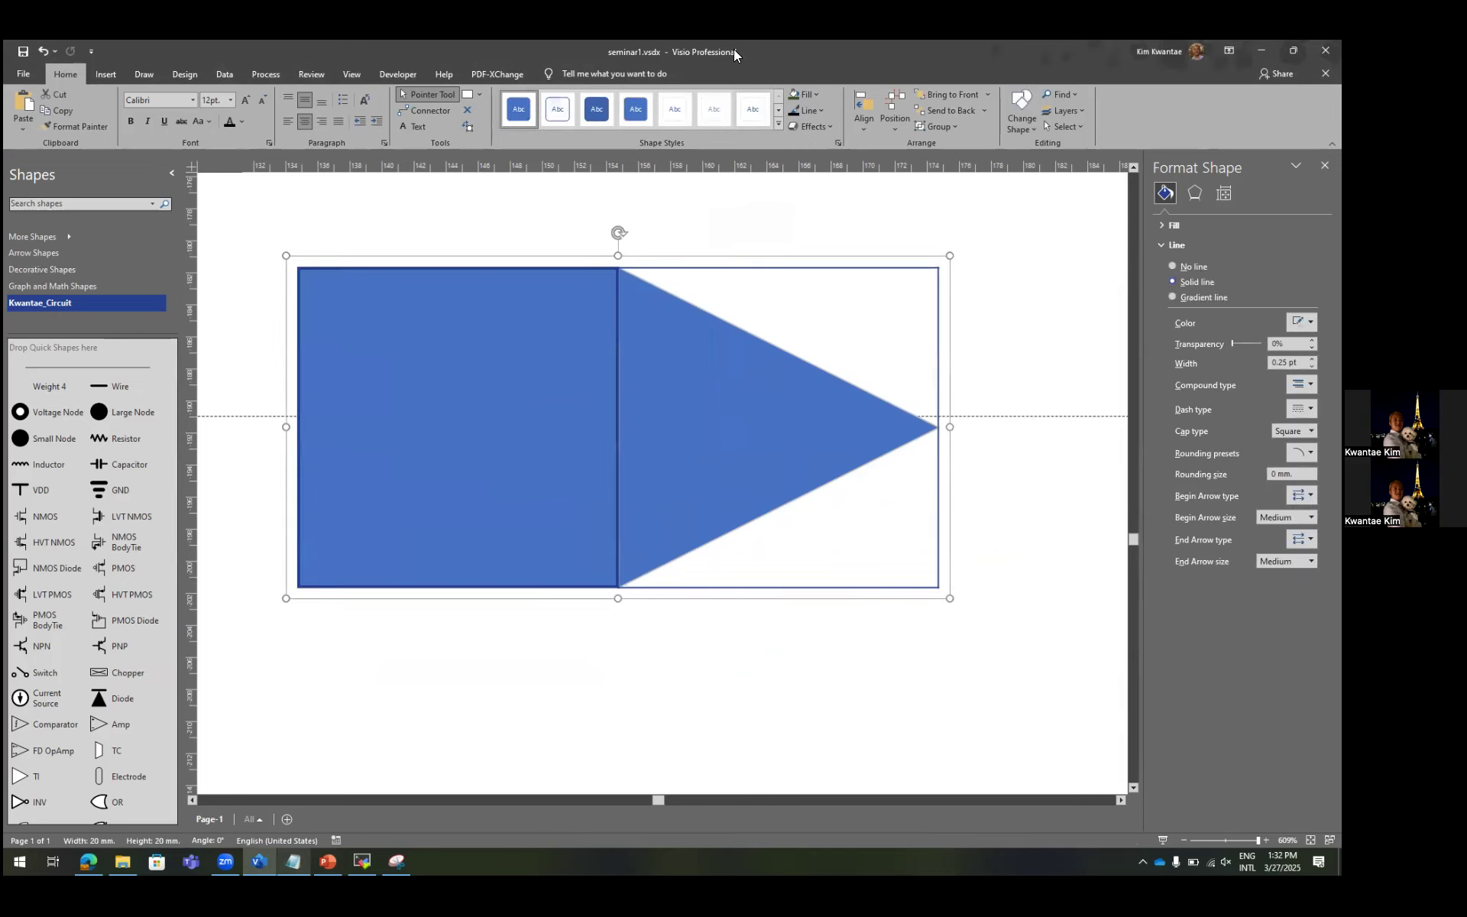
{"action": "left_click", "coordinate": [679, 72]}
{"action": "type", "text": "geo"}
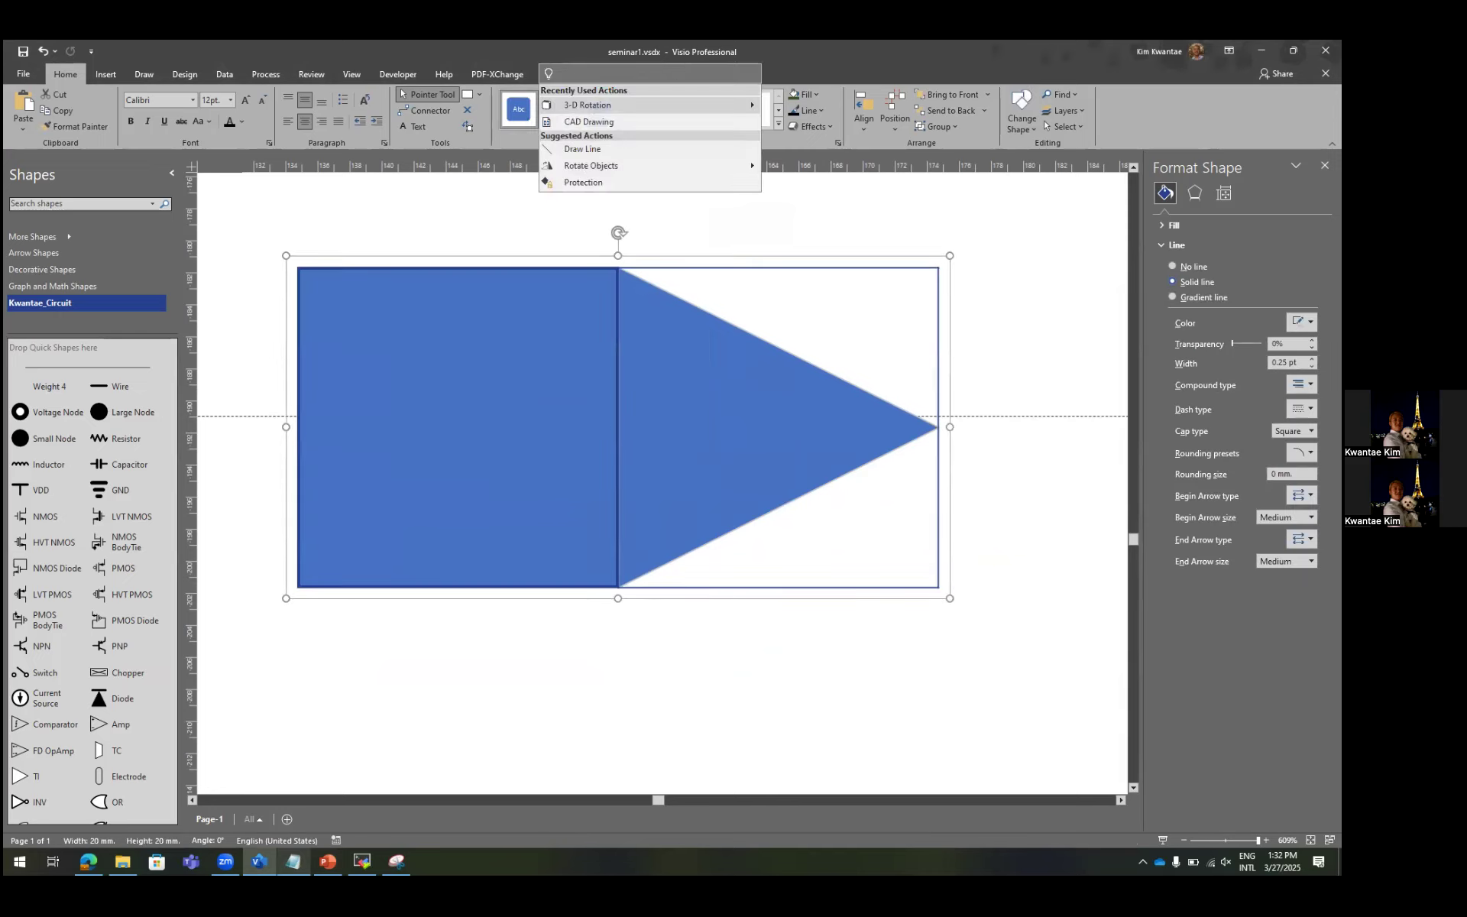
{"action": "type", "text": "me"}
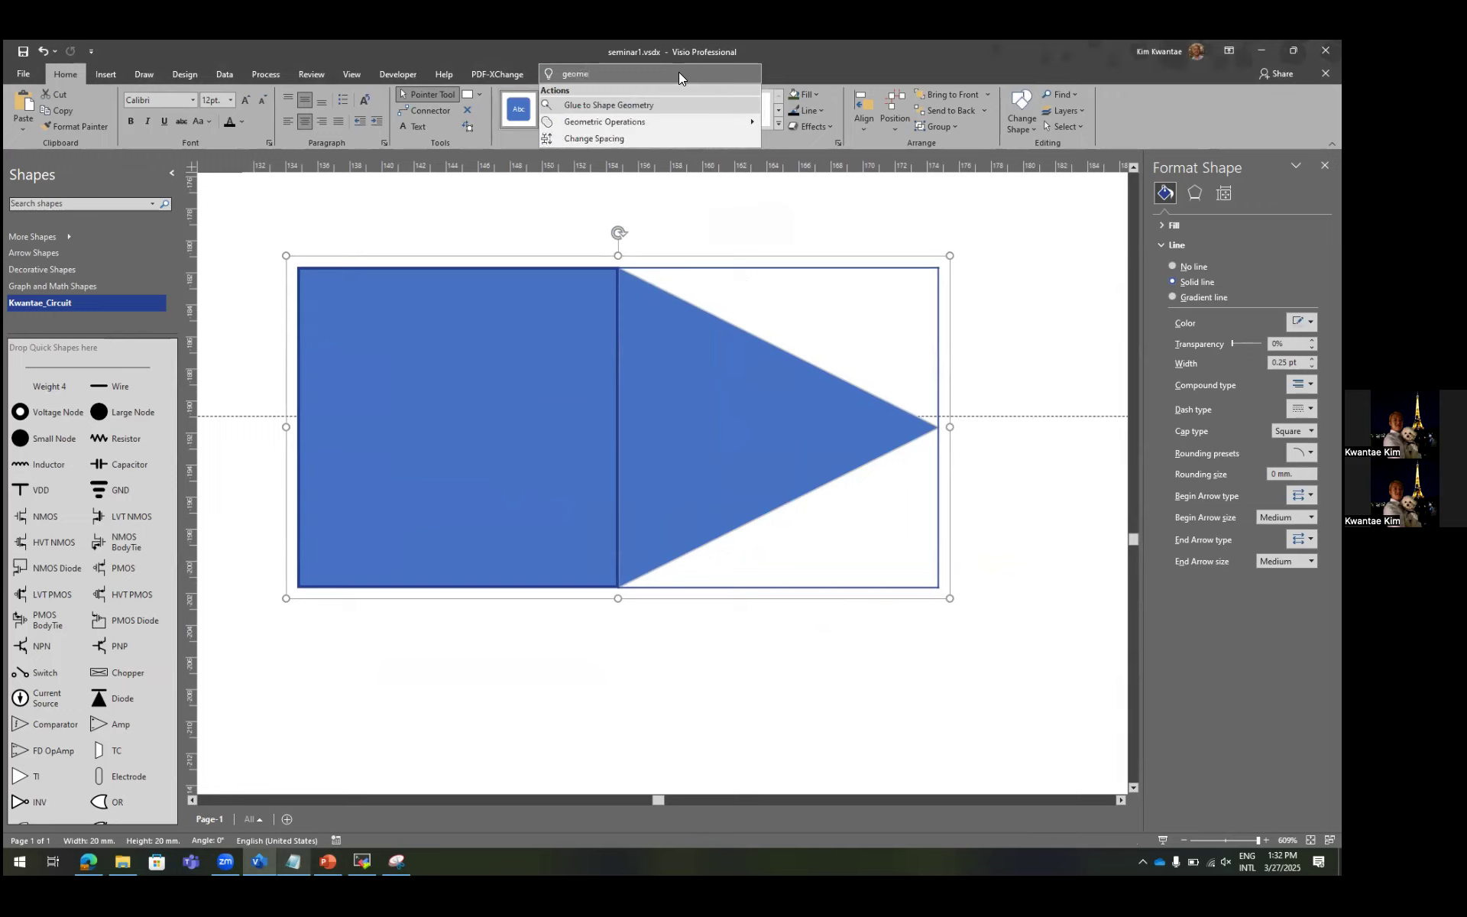
{"action": "mouse_move", "coordinate": [734, 123]}
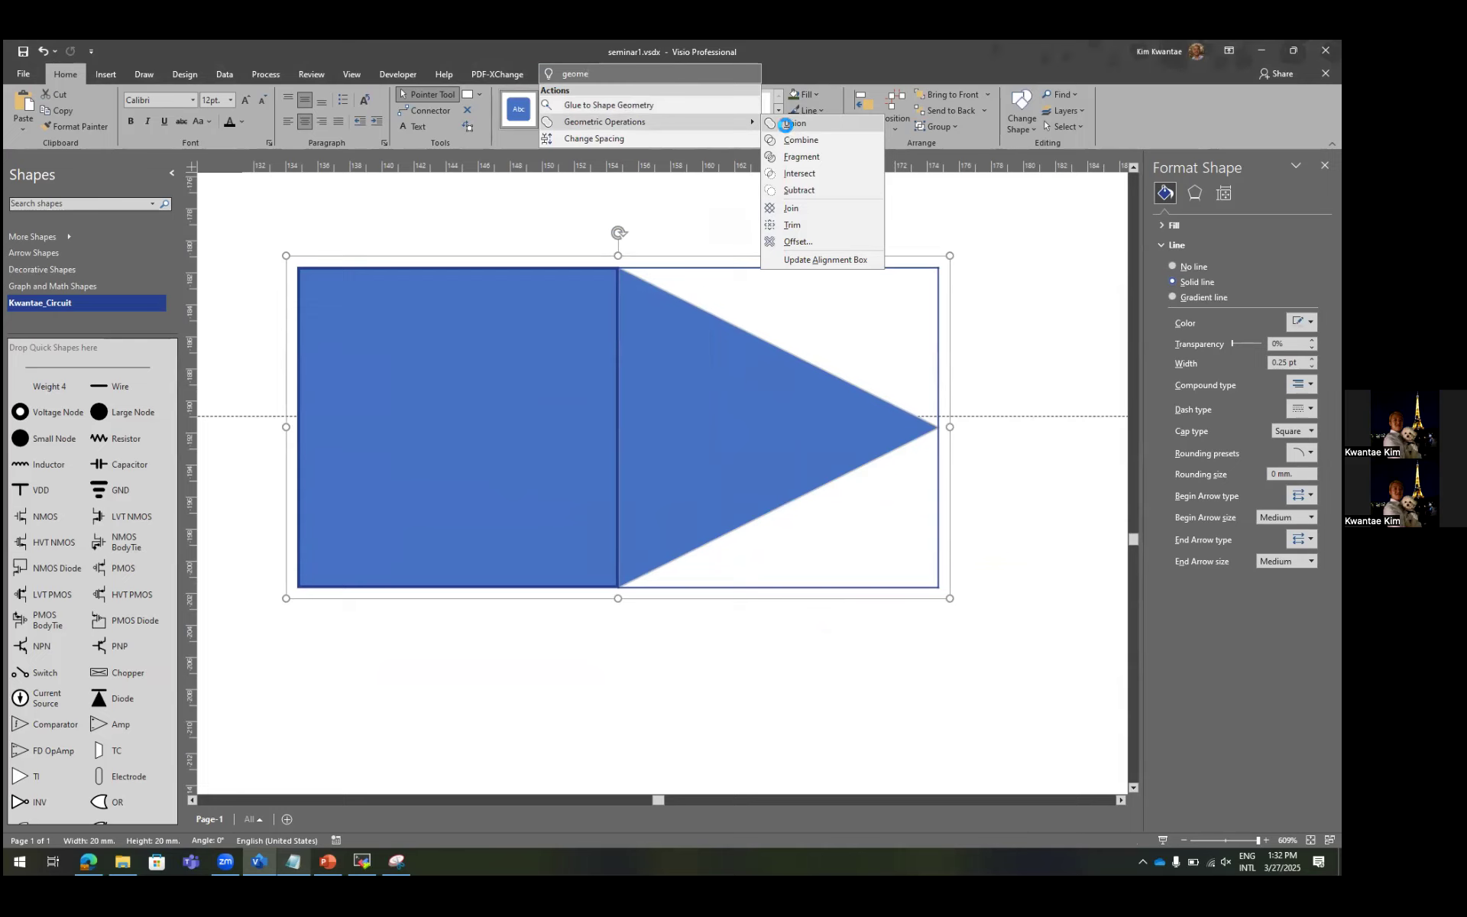
{"action": "left_click", "coordinate": [785, 123]}
{"action": "left_click", "coordinate": [723, 253]}
{"action": "left_click_drag", "start_coordinate": [702, 328], "coordinate": [762, 328]}
Set the merged shape's outline to No Line, undoing and redoing the change to compare.
{"action": "left_click", "coordinate": [807, 110]}
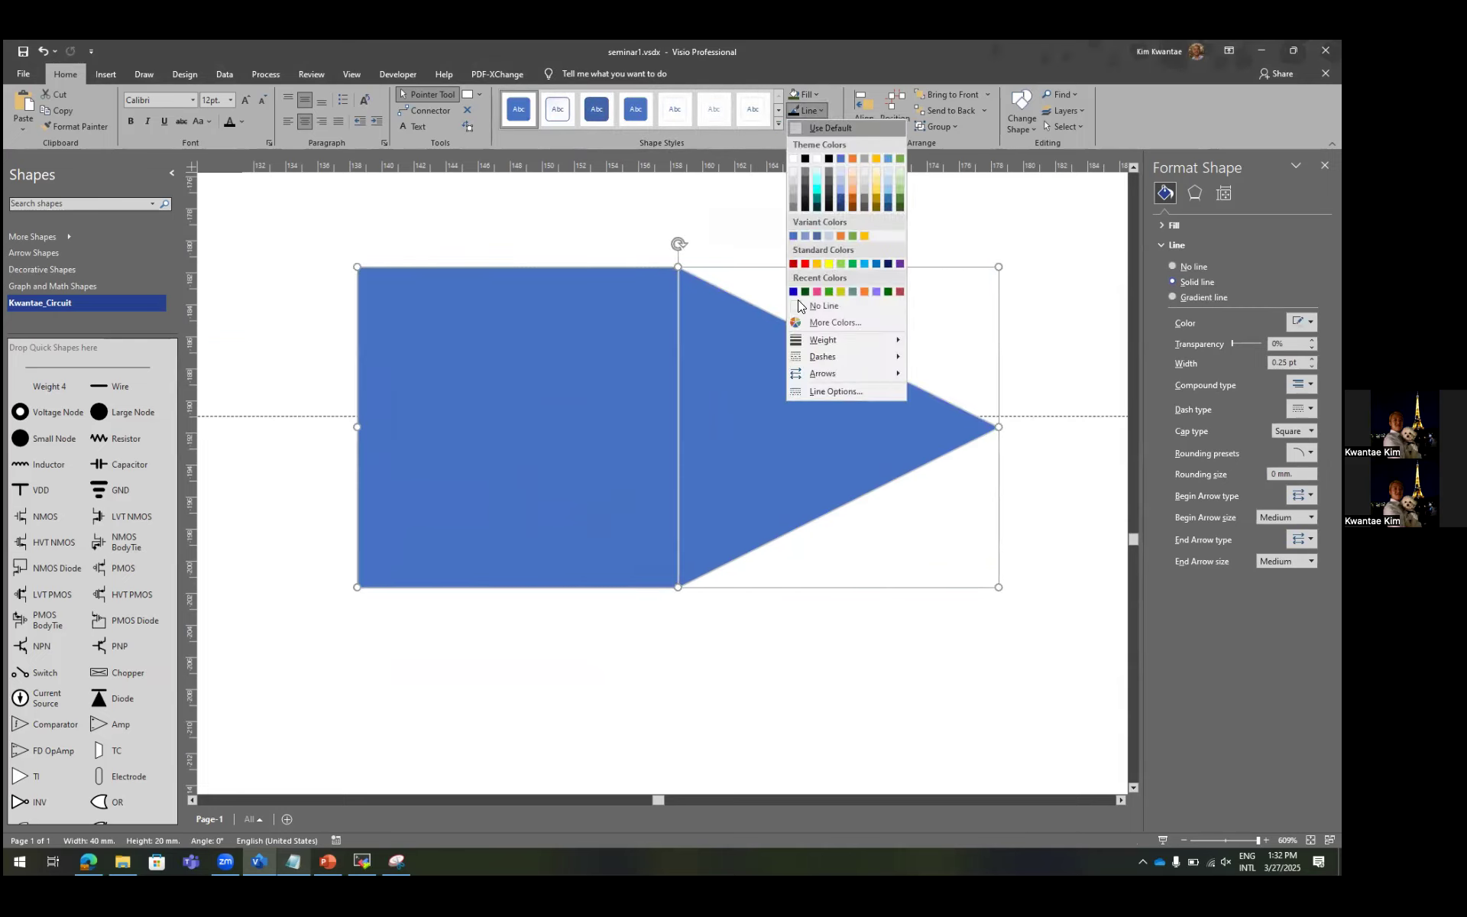
{"action": "left_click", "coordinate": [810, 305]}
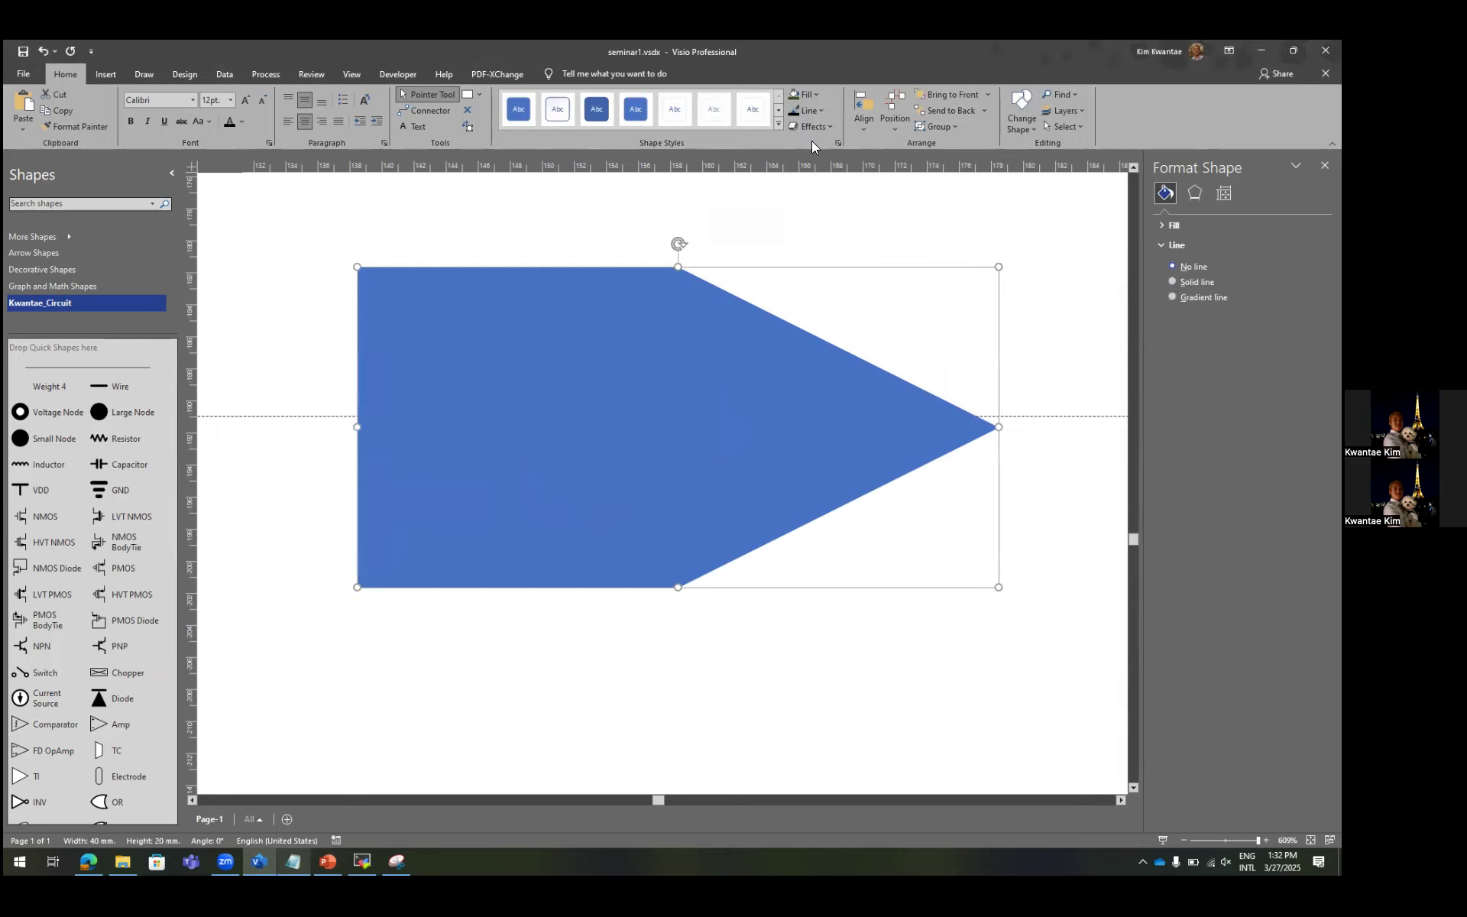
{"action": "key", "text": "ctrl+z"}
{"action": "key", "text": "ctrl+y"}
{"action": "left_click", "coordinate": [808, 249]}
{"action": "left_click", "coordinate": [737, 317]}
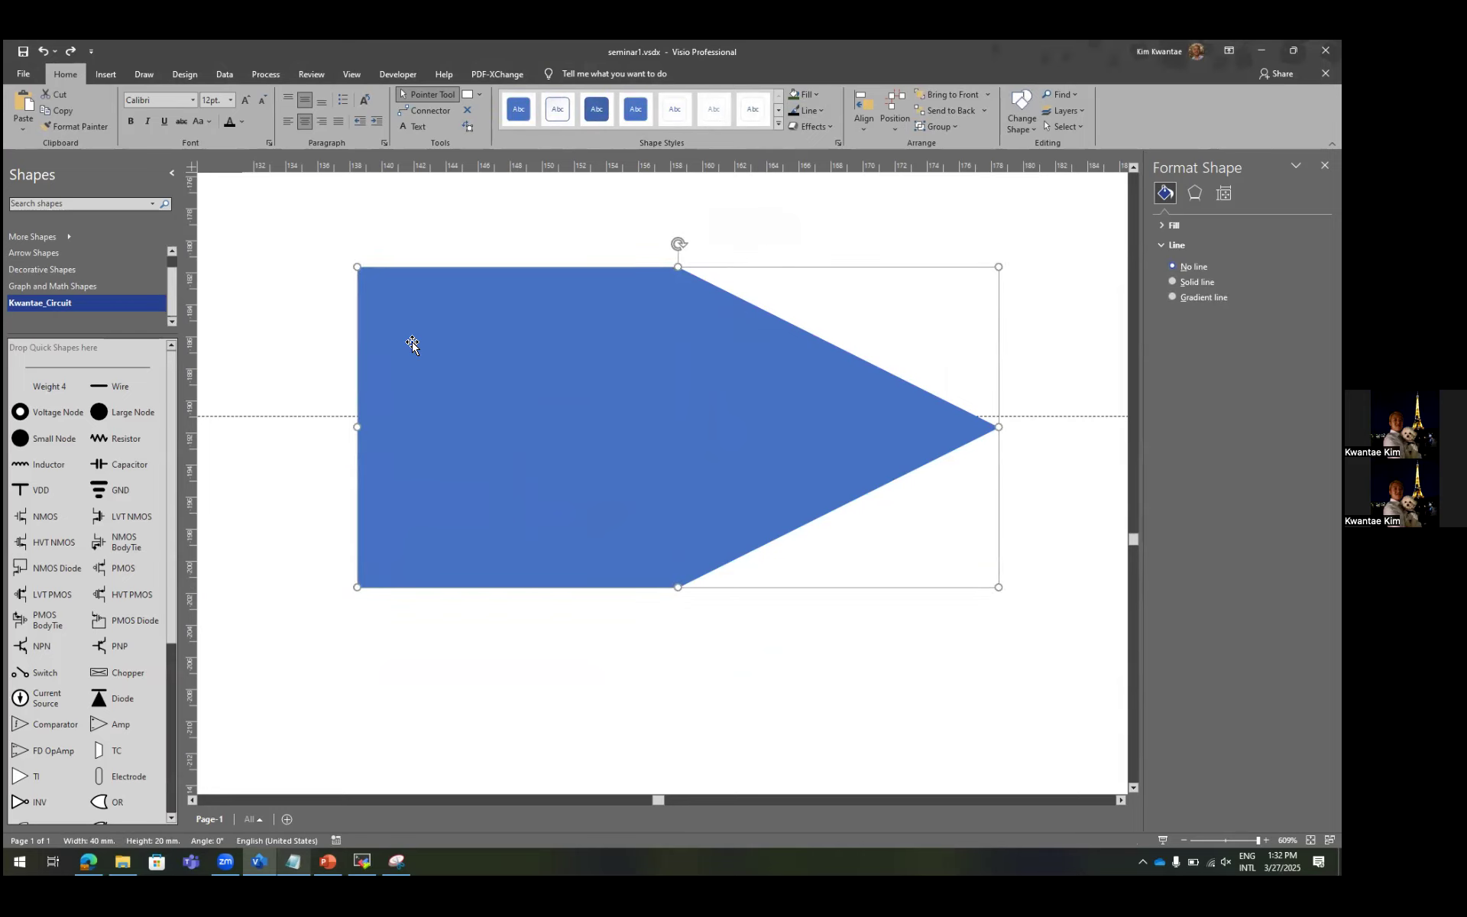
Give the merged square-triangle shape a black outline.
{"action": "scroll", "coordinate": [426, 356], "scroll_direction": "right", "scroll_amount": 10}
{"action": "scroll", "coordinate": [709, 350], "scroll_direction": "right", "scroll_amount": 4}
{"action": "scroll", "coordinate": [709, 350], "scroll_direction": "down", "scroll_amount": 7}
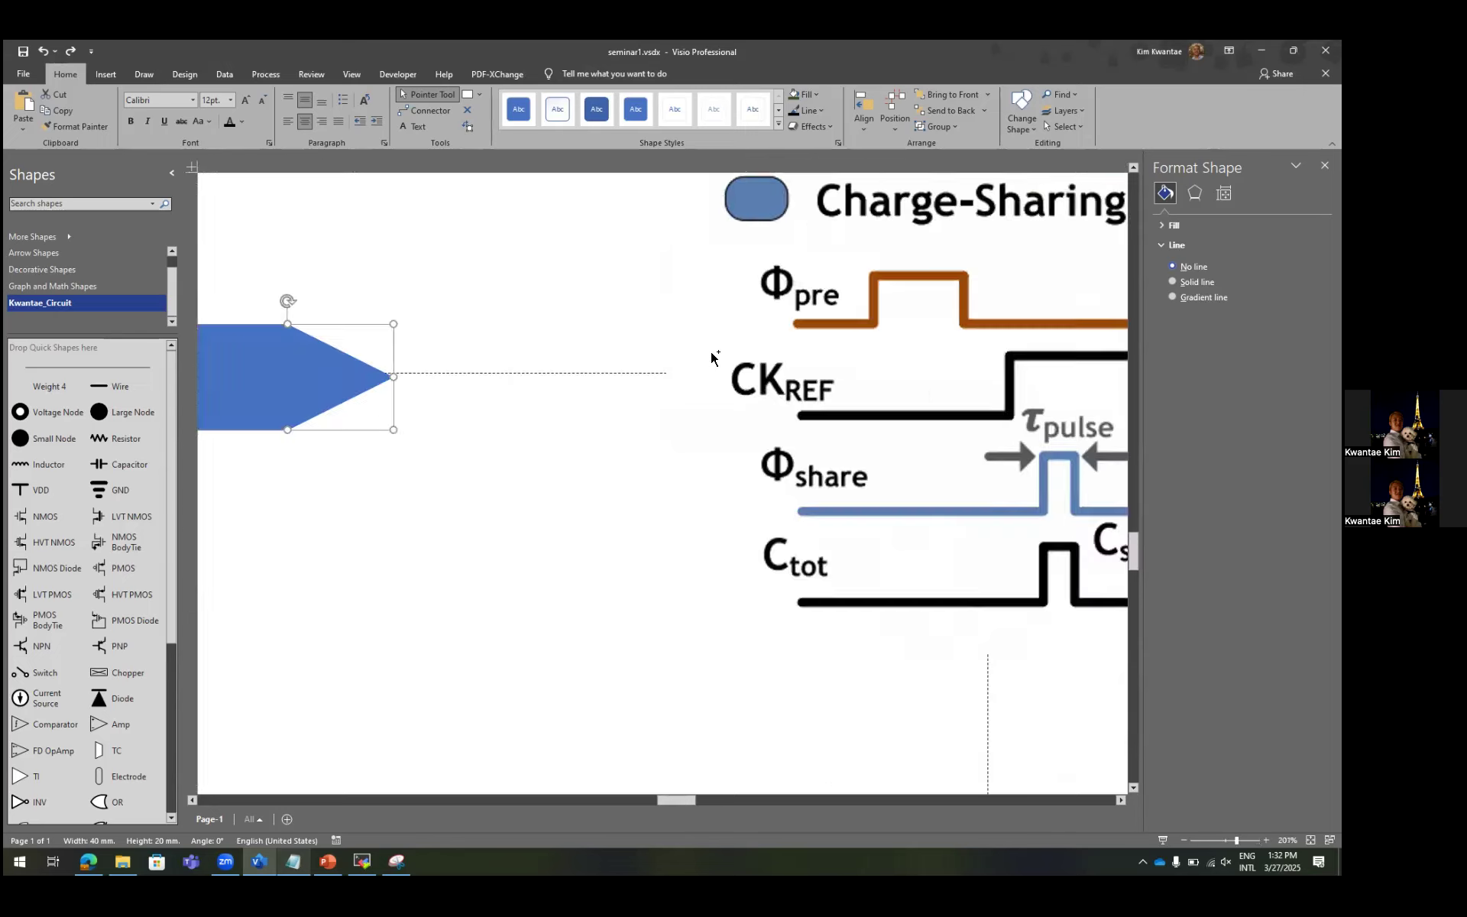
{"action": "scroll", "coordinate": [691, 342], "scroll_direction": "left", "scroll_amount": 2}
{"action": "scroll", "coordinate": [691, 348], "scroll_direction": "up", "scroll_amount": 2}
{"action": "scroll", "coordinate": [692, 348], "scroll_direction": "right", "scroll_amount": 3}
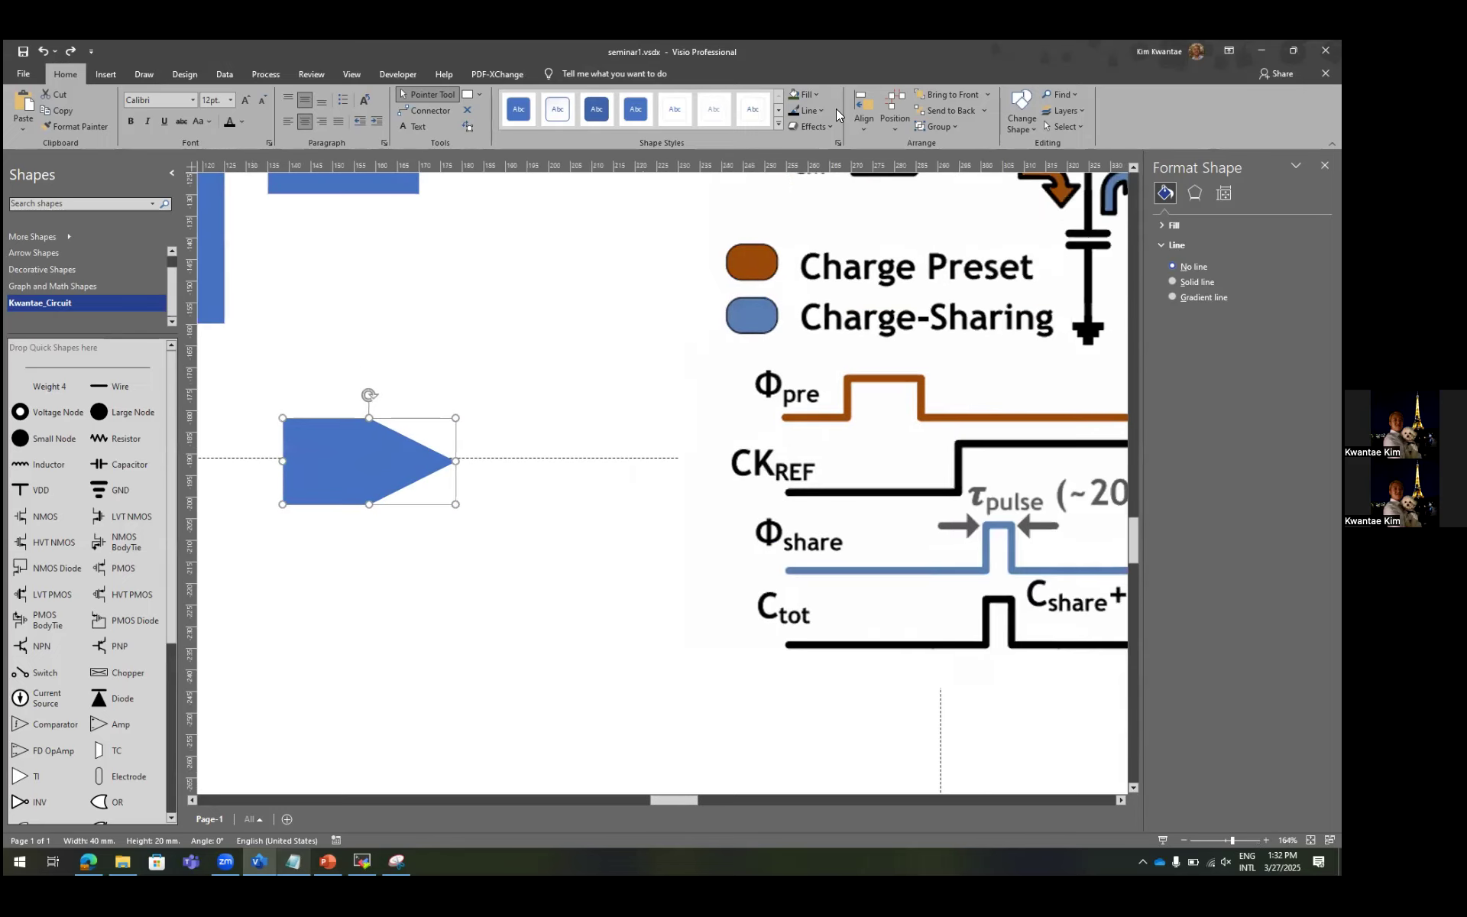
{"action": "scroll", "coordinate": [632, 349], "scroll_direction": "up", "scroll_amount": 2}
{"action": "left_click", "coordinate": [795, 111]}
{"action": "left_click", "coordinate": [419, 484]}
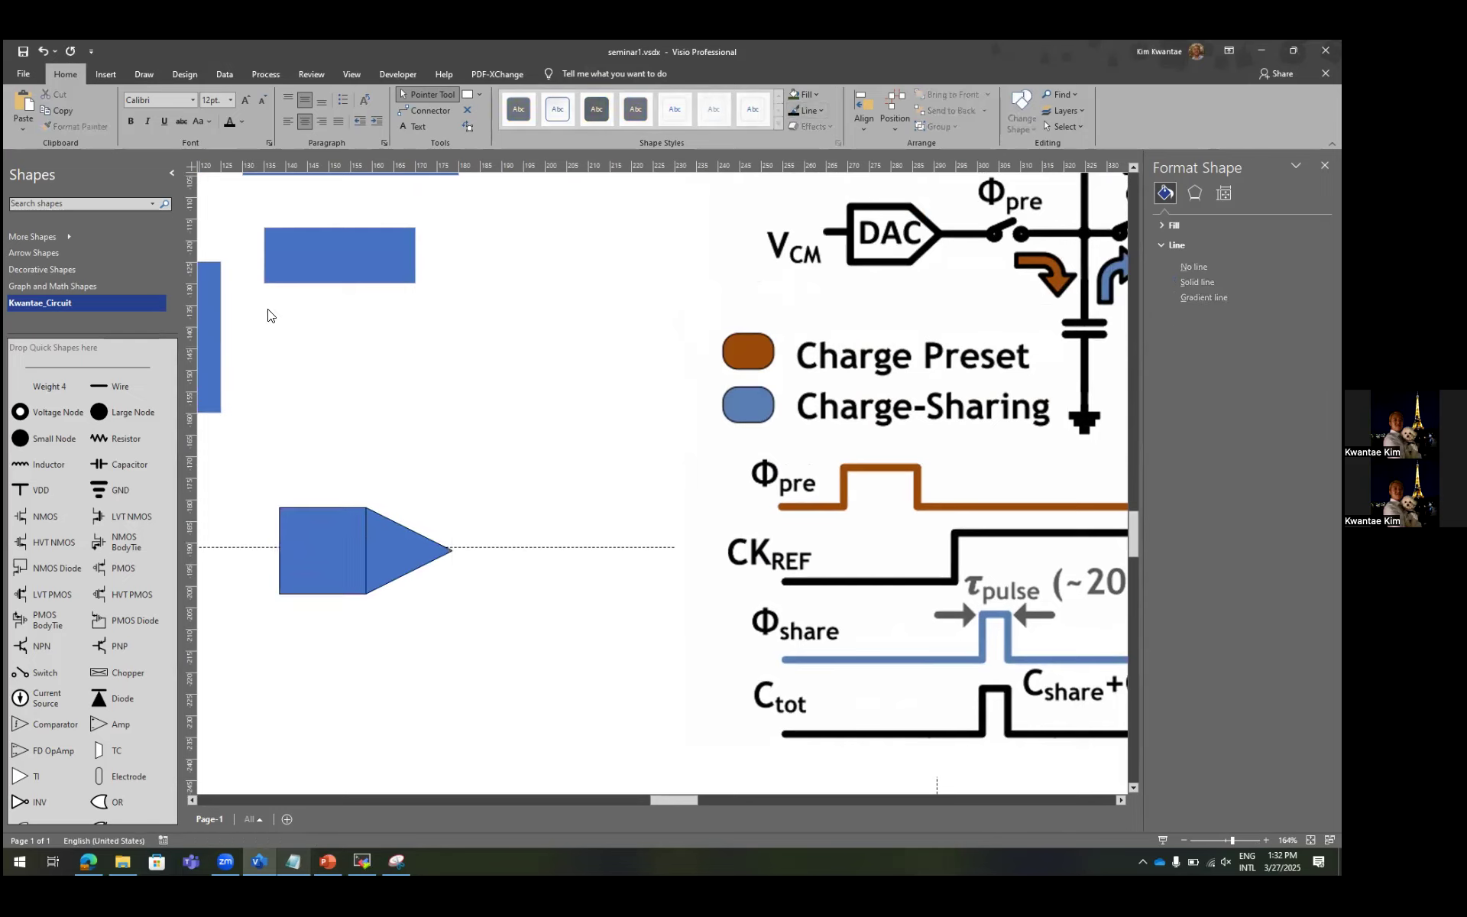
Find the Block Arrow in the Arrow Shapes stencil and place one between the blue rectangle and the reference figure.
{"action": "scroll", "coordinate": [102, 256], "scroll_direction": "up", "scroll_amount": 2}
{"action": "left_click", "coordinate": [101, 252]}
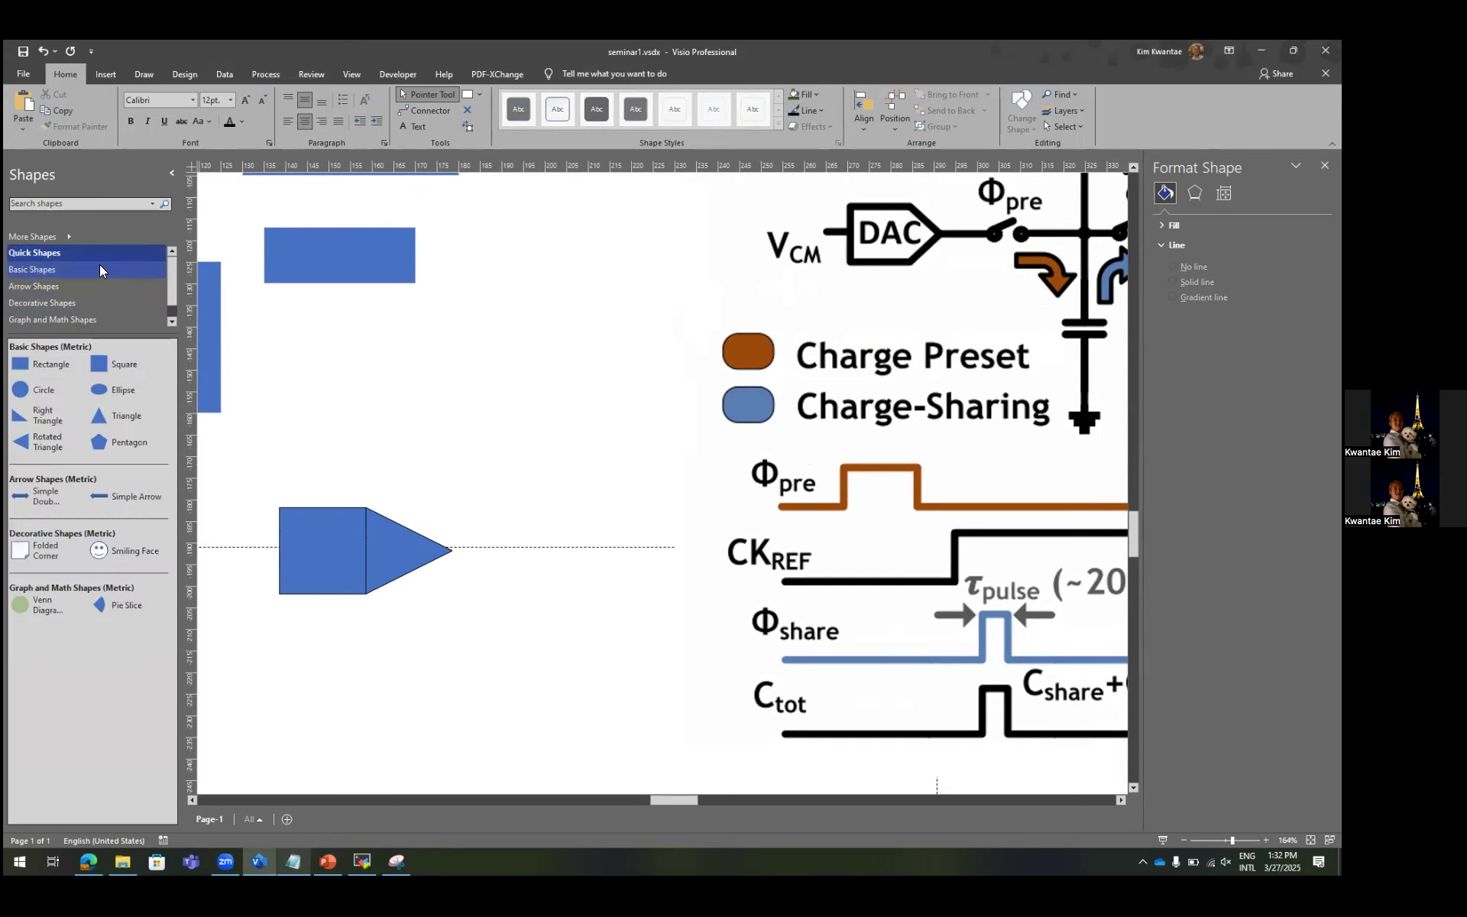
{"action": "left_click", "coordinate": [99, 267]}
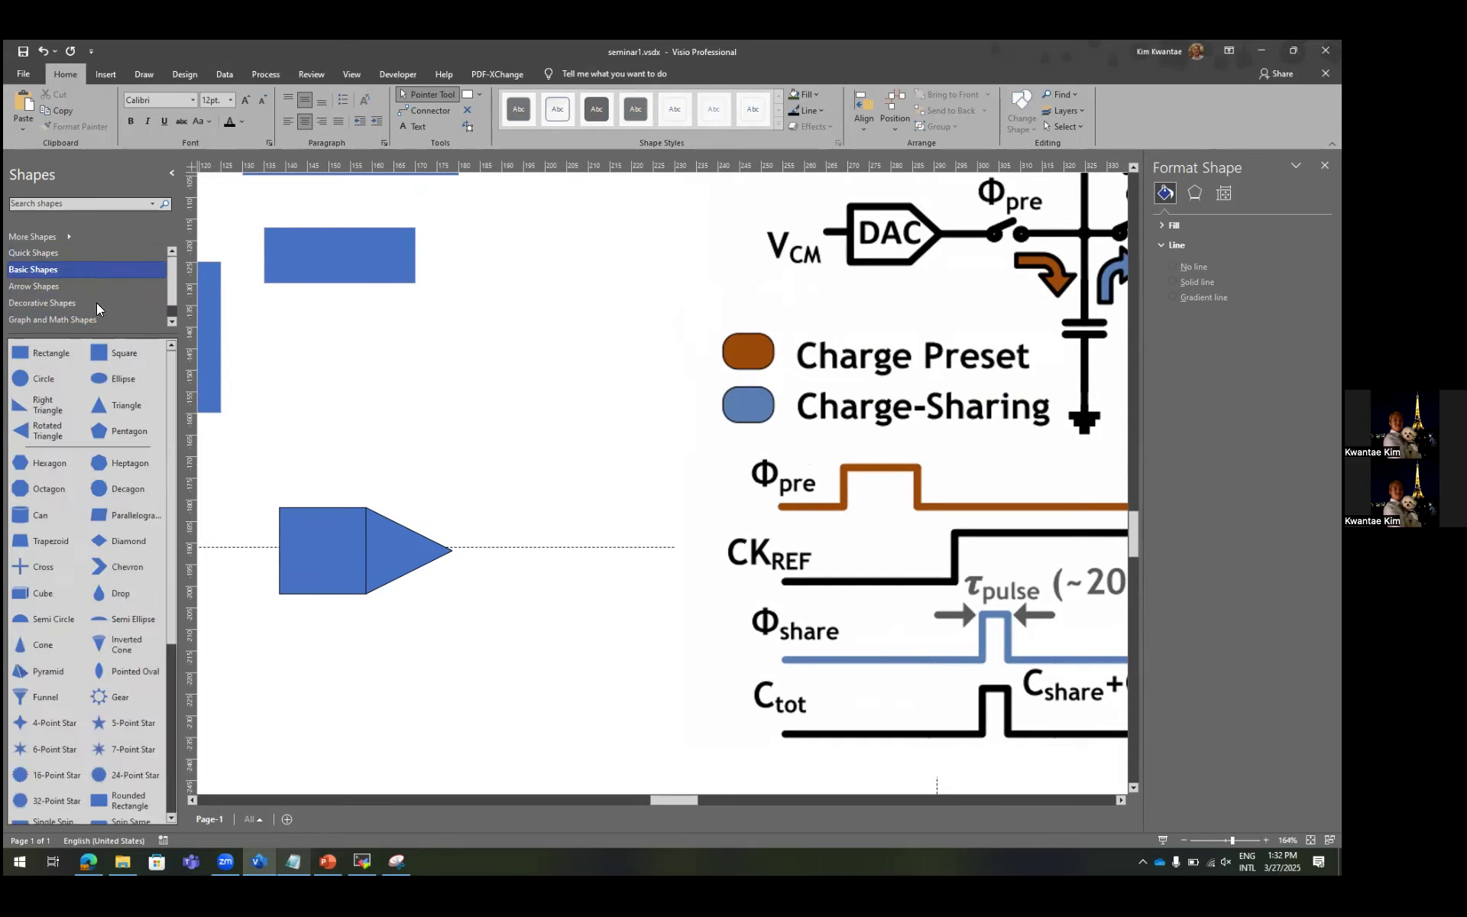
{"action": "scroll", "coordinate": [122, 581], "scroll_direction": "down", "scroll_amount": 2}
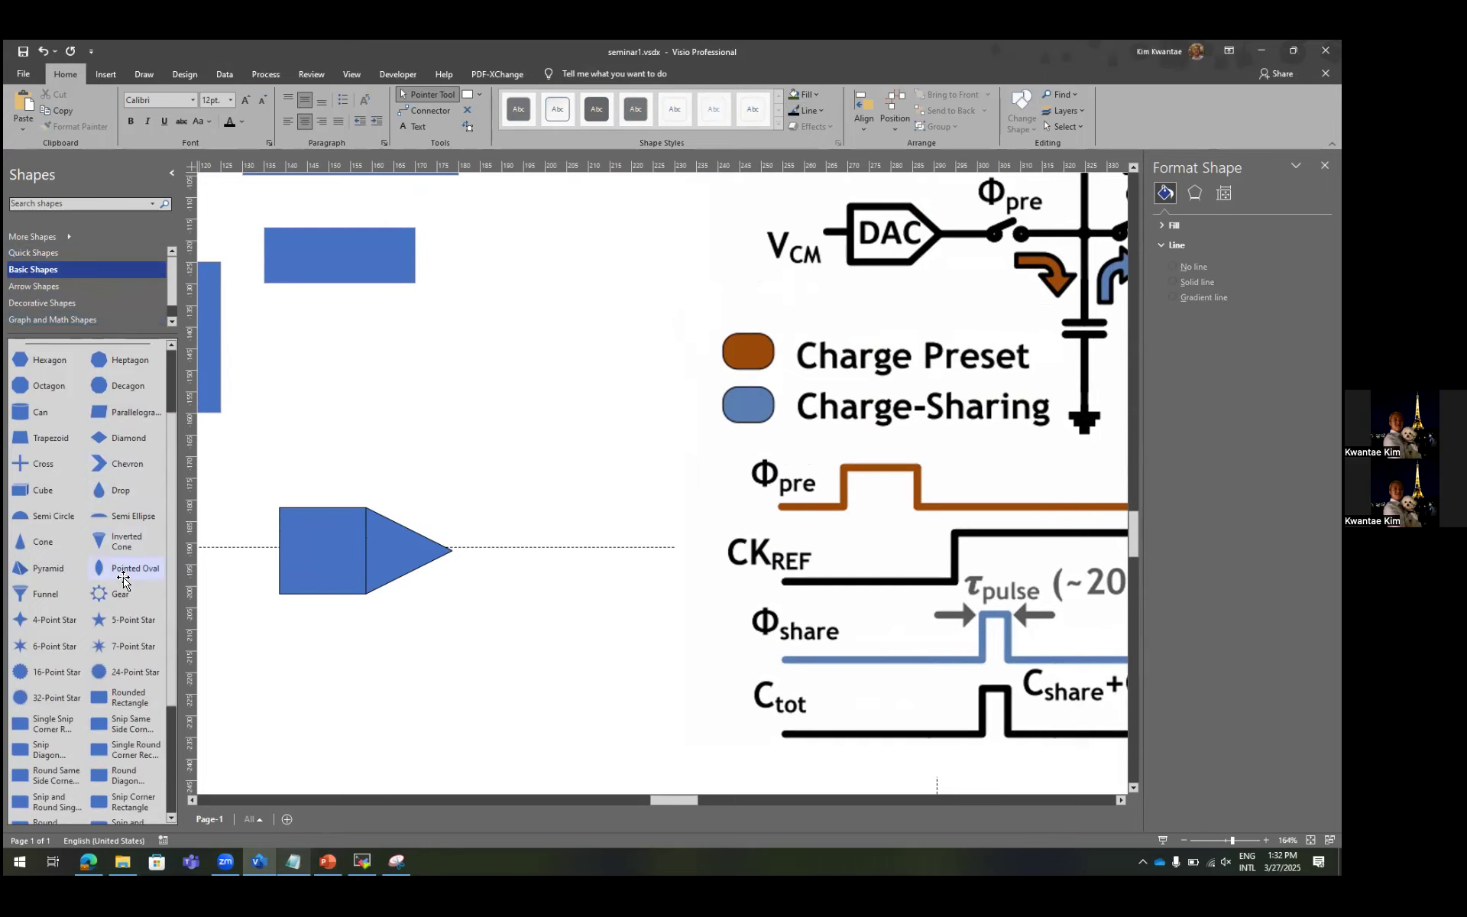
{"action": "scroll", "coordinate": [123, 581], "scroll_direction": "down", "scroll_amount": 3}
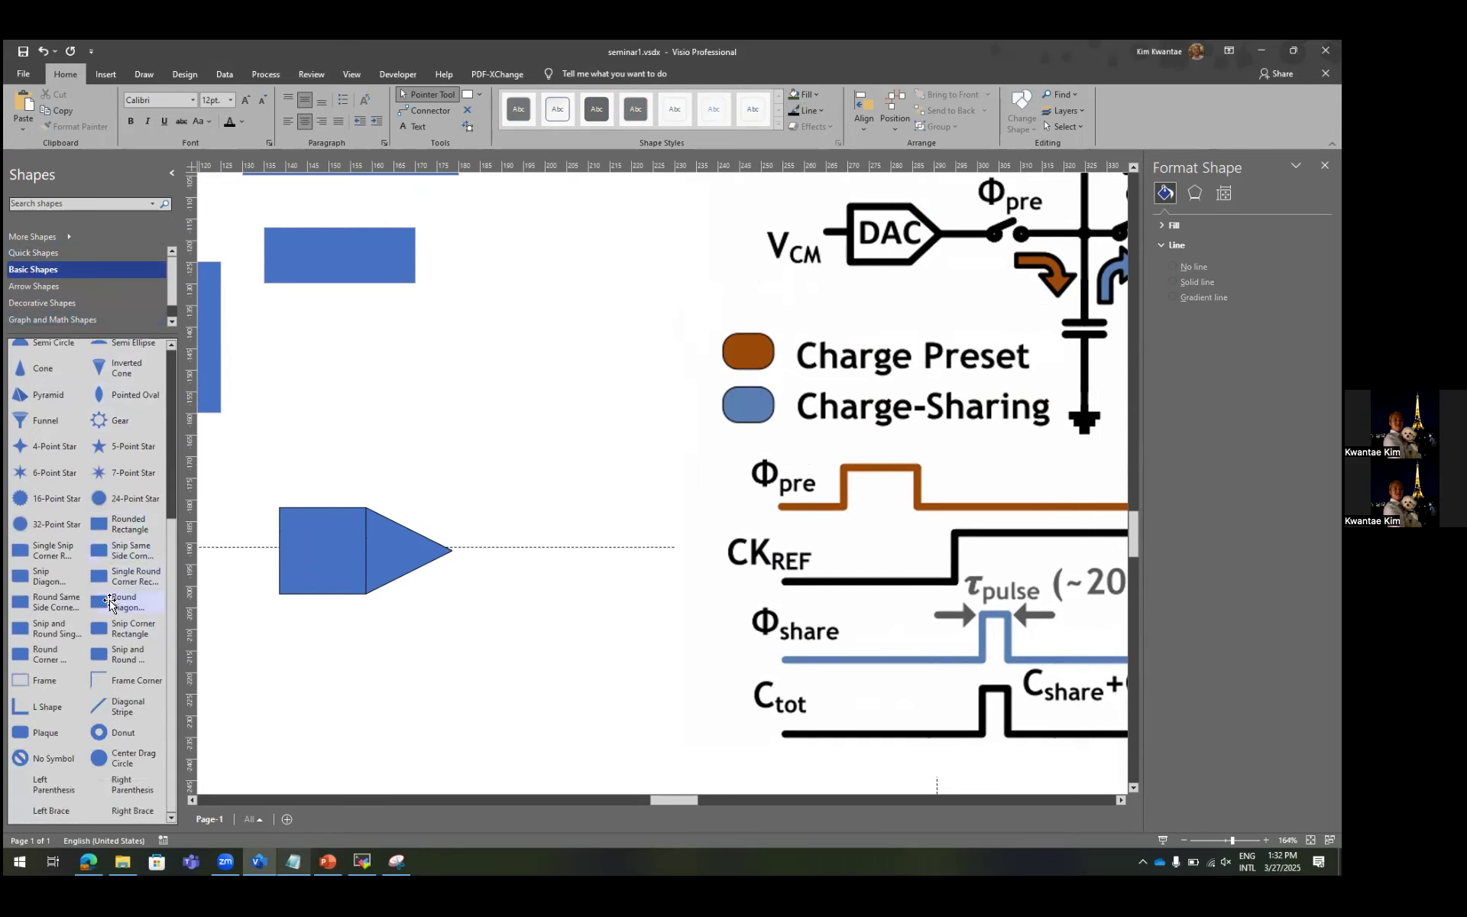
{"action": "scroll", "coordinate": [107, 588], "scroll_direction": "up", "scroll_amount": 5}
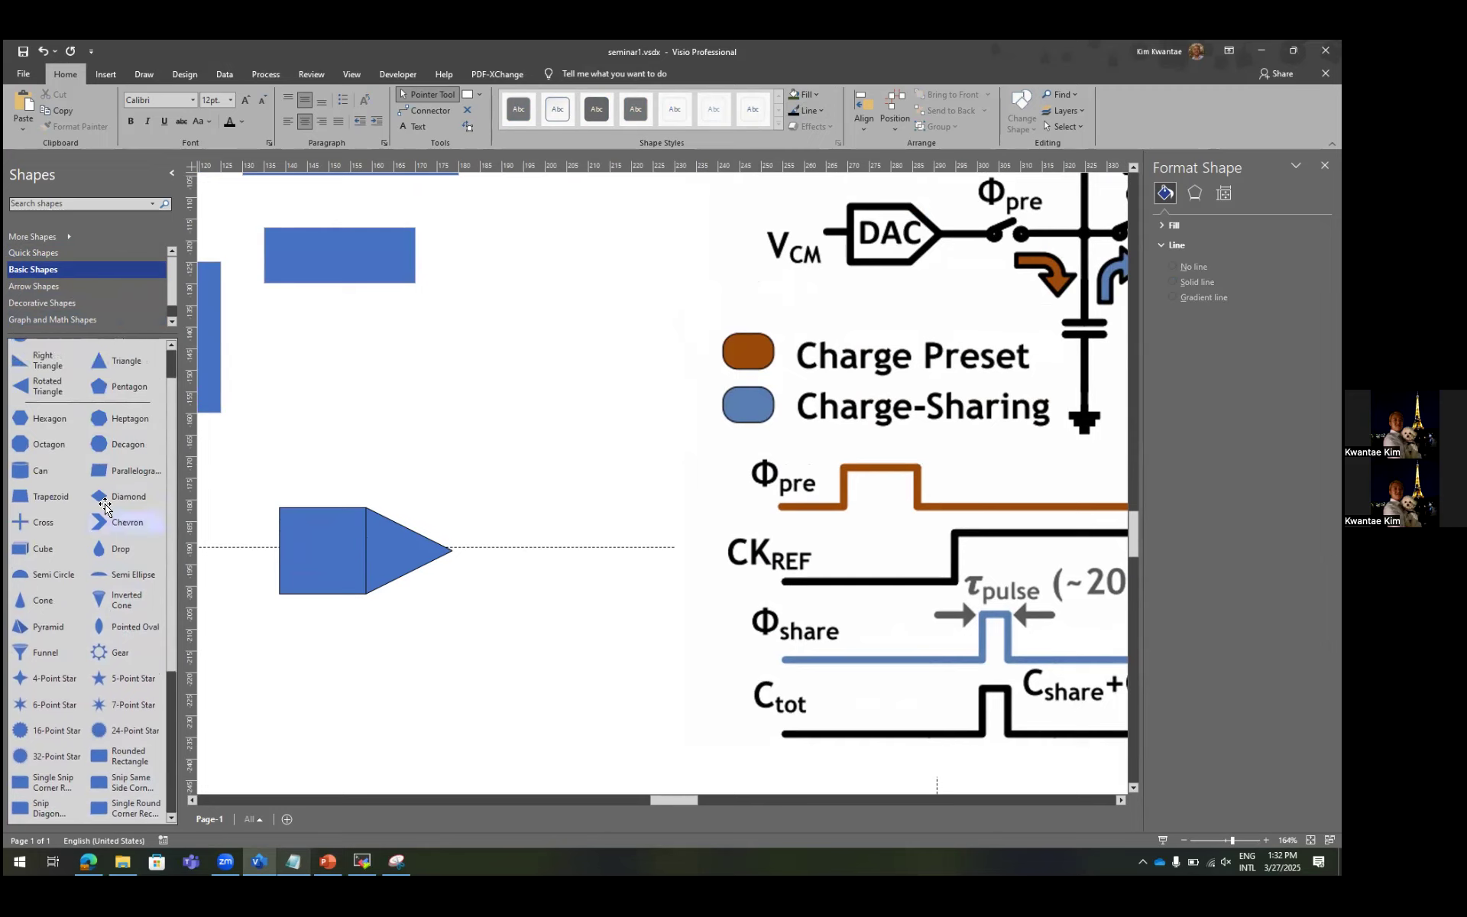
{"action": "left_click", "coordinate": [130, 287]}
{"action": "left_click", "coordinate": [130, 303]}
{"action": "left_click", "coordinate": [127, 287]}
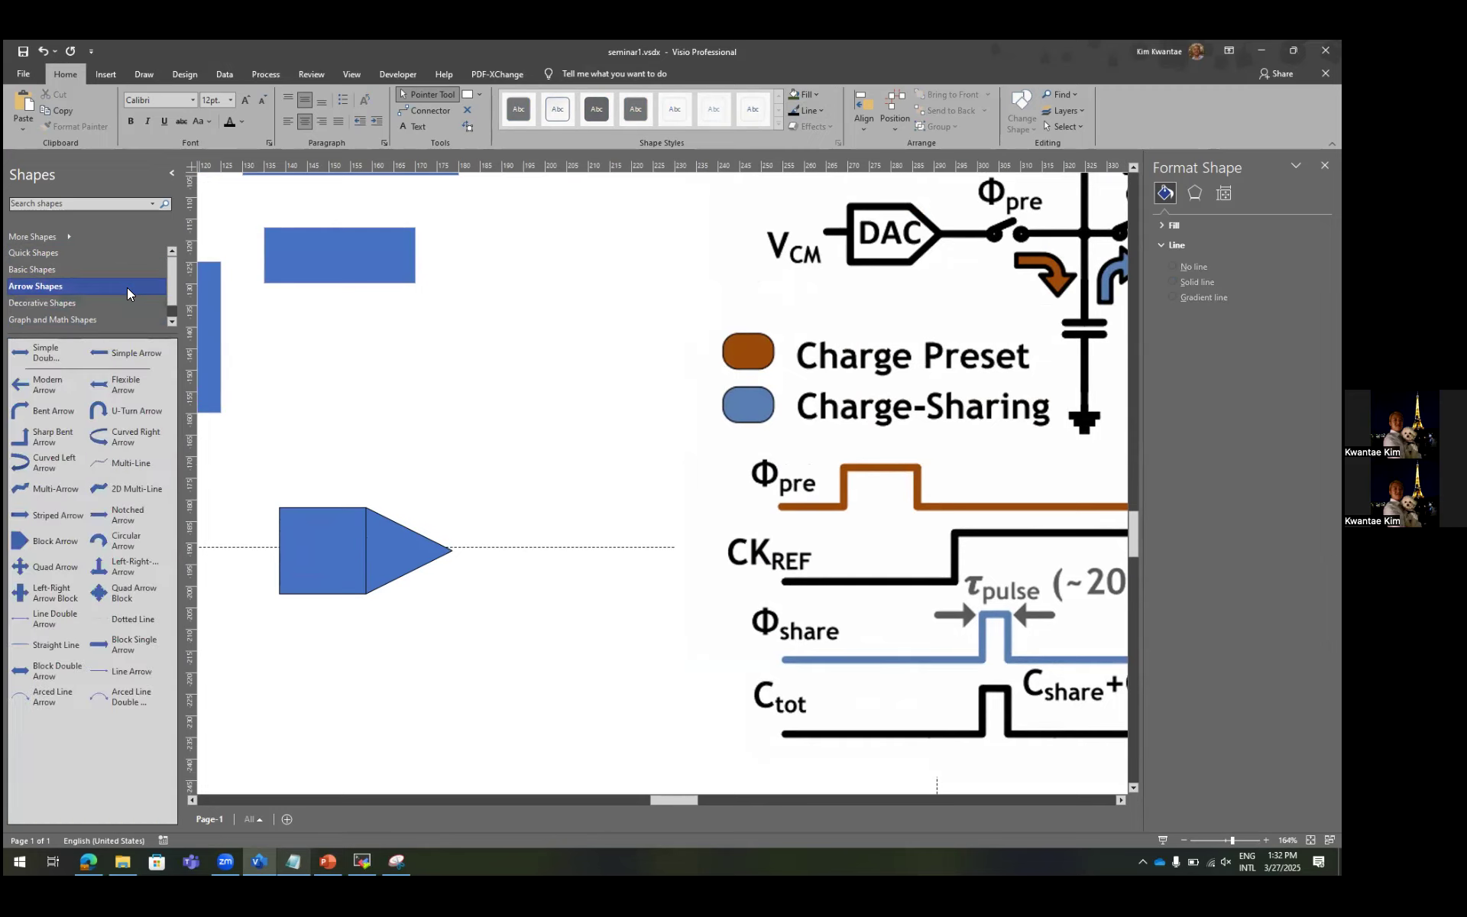
{"action": "left_click_drag", "start_coordinate": [42, 544], "coordinate": [578, 340]}
Delete the merged square-triangle shape and the leftover blue rectangles, keeping only the Block Arrow beside the reference figure.
{"action": "left_click", "coordinate": [366, 552]}
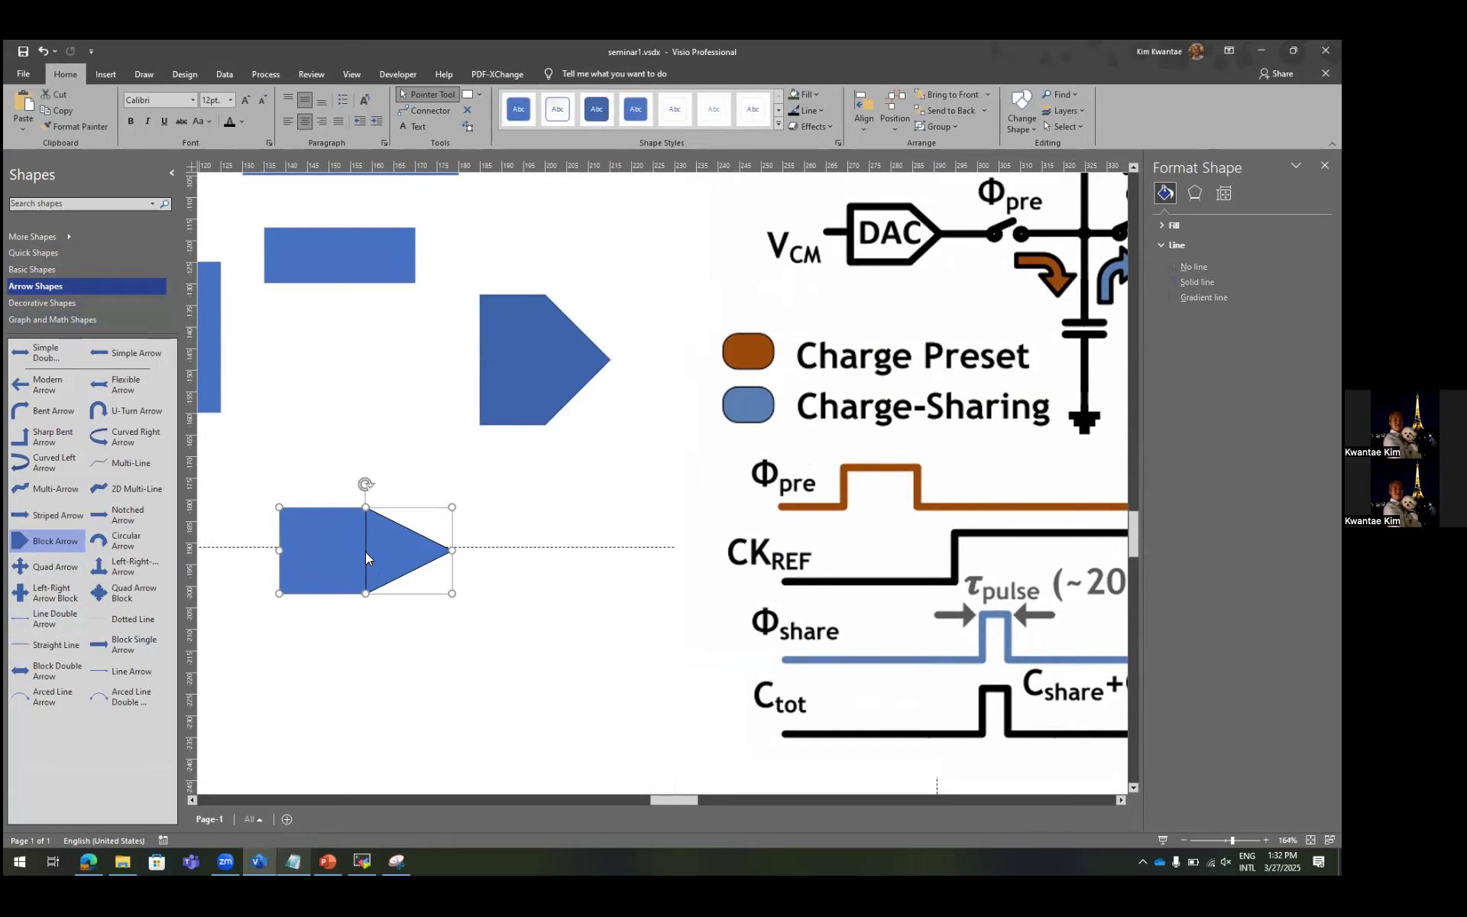
{"action": "key", "text": "Delete"}
{"action": "scroll", "coordinate": [407, 439], "scroll_direction": "left", "scroll_amount": 5}
{"action": "scroll", "coordinate": [458, 447], "scroll_direction": "up", "scroll_amount": 3}
{"action": "left_click", "coordinate": [565, 434]}
{"action": "key", "text": "Delete"}
{"action": "left_click", "coordinate": [452, 495]}
{"action": "key", "text": "Delete"}
{"action": "left_click", "coordinate": [599, 335]}
{"action": "key", "text": "Delete"}
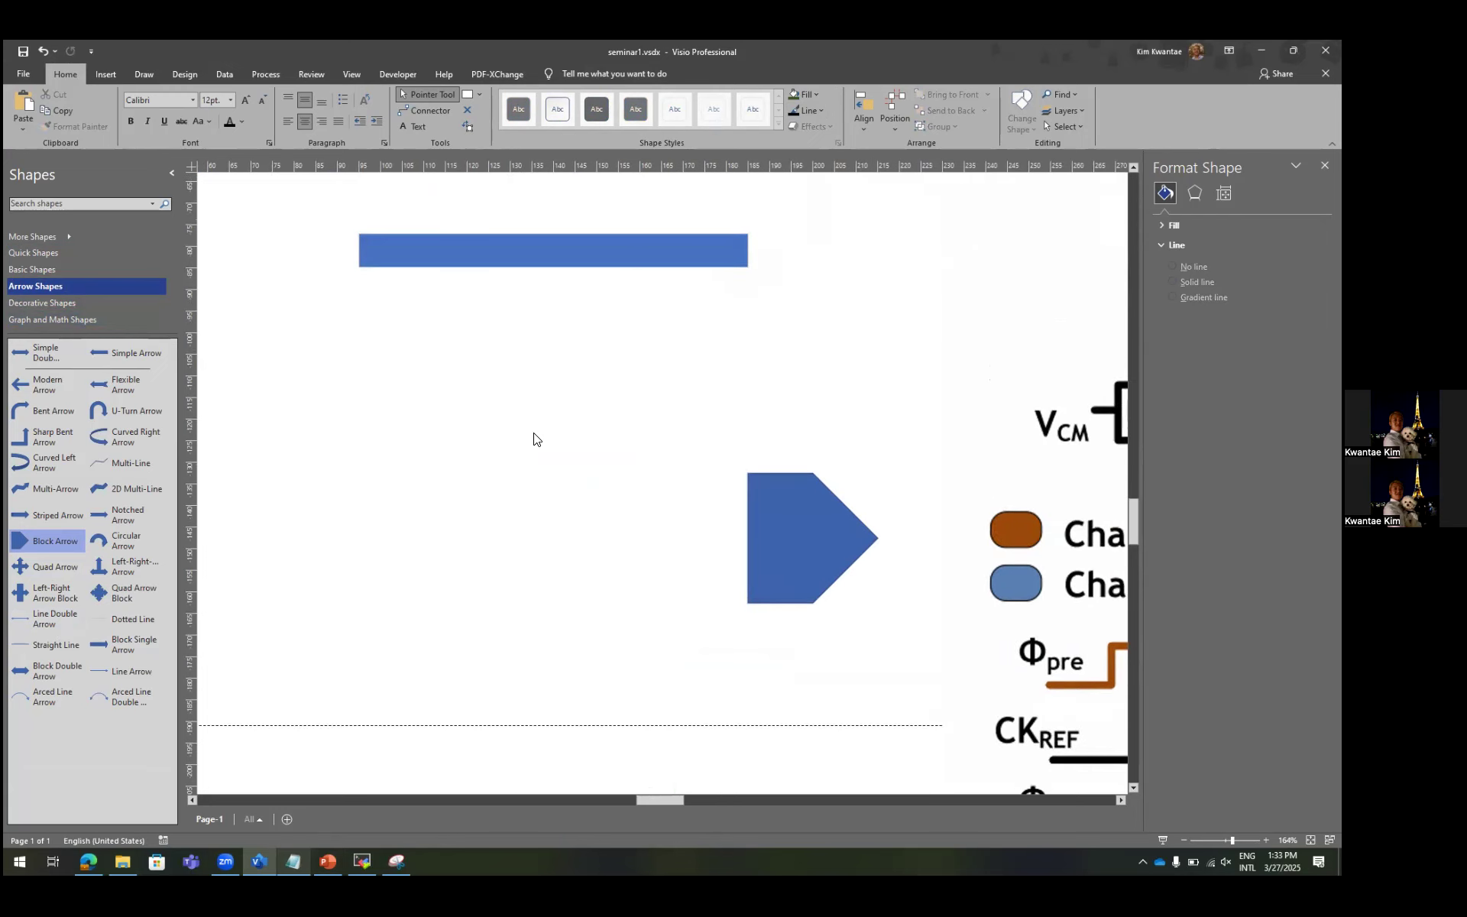
{"action": "scroll", "coordinate": [533, 439], "scroll_direction": "down", "scroll_amount": 2}
{"action": "scroll", "coordinate": [561, 437], "scroll_direction": "down", "scroll_amount": 2}
{"action": "left_click", "coordinate": [305, 374]}
{"action": "key", "text": "Delete"}
Reduce the Block Arrow's height to about 17 mm, give it a black outline and save the drawing.
{"action": "scroll", "coordinate": [580, 494], "scroll_direction": "right", "scroll_amount": 5}
{"action": "left_click", "coordinate": [523, 504]}
{"action": "left_click_drag", "start_coordinate": [522, 505], "coordinate": [527, 439]}
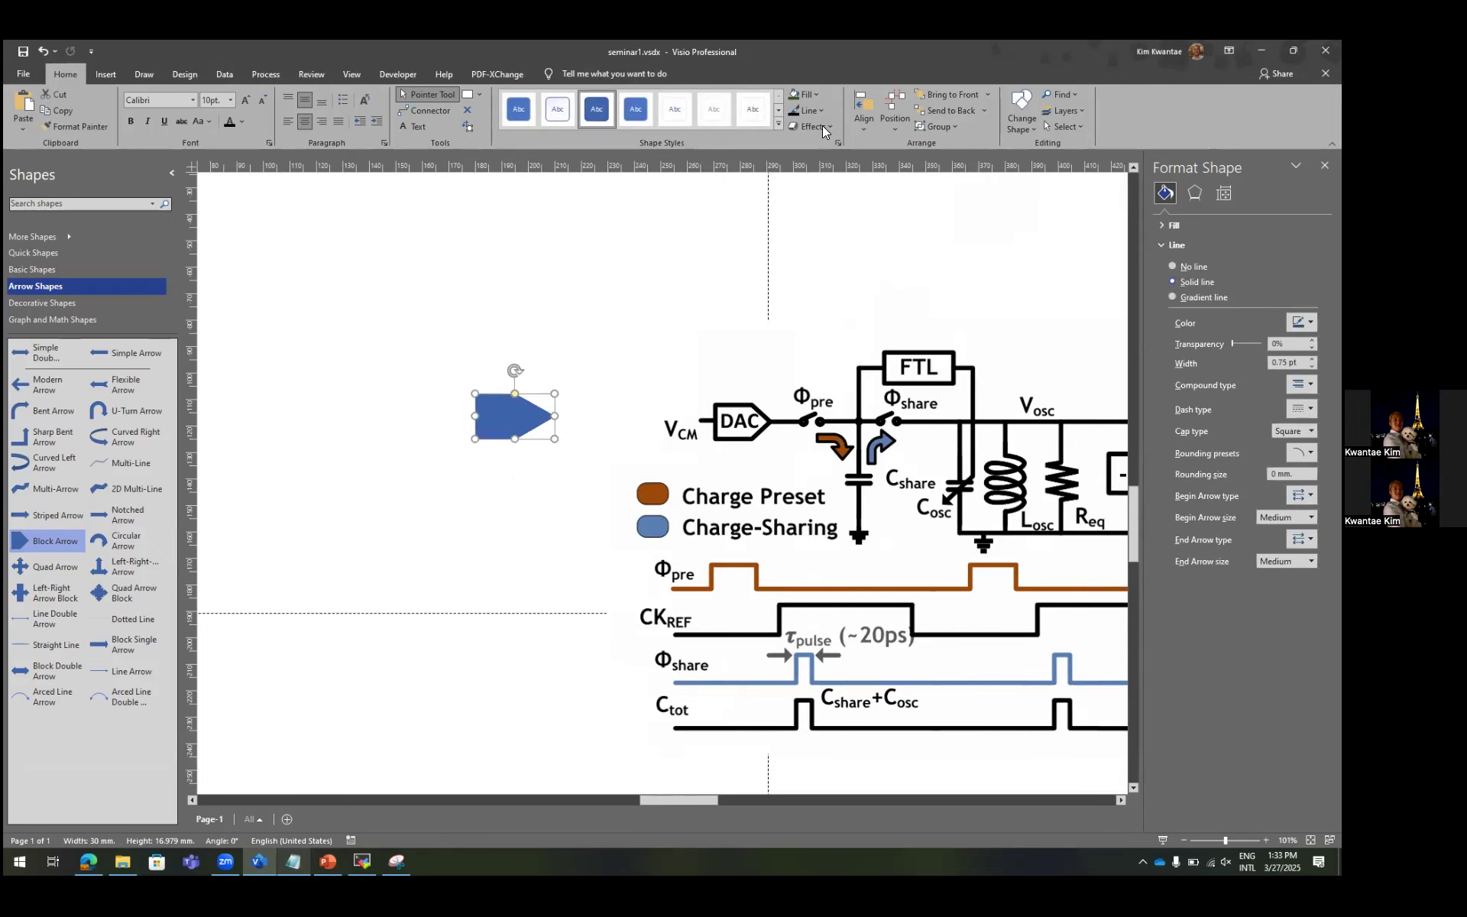
{"action": "left_click", "coordinate": [600, 336]}
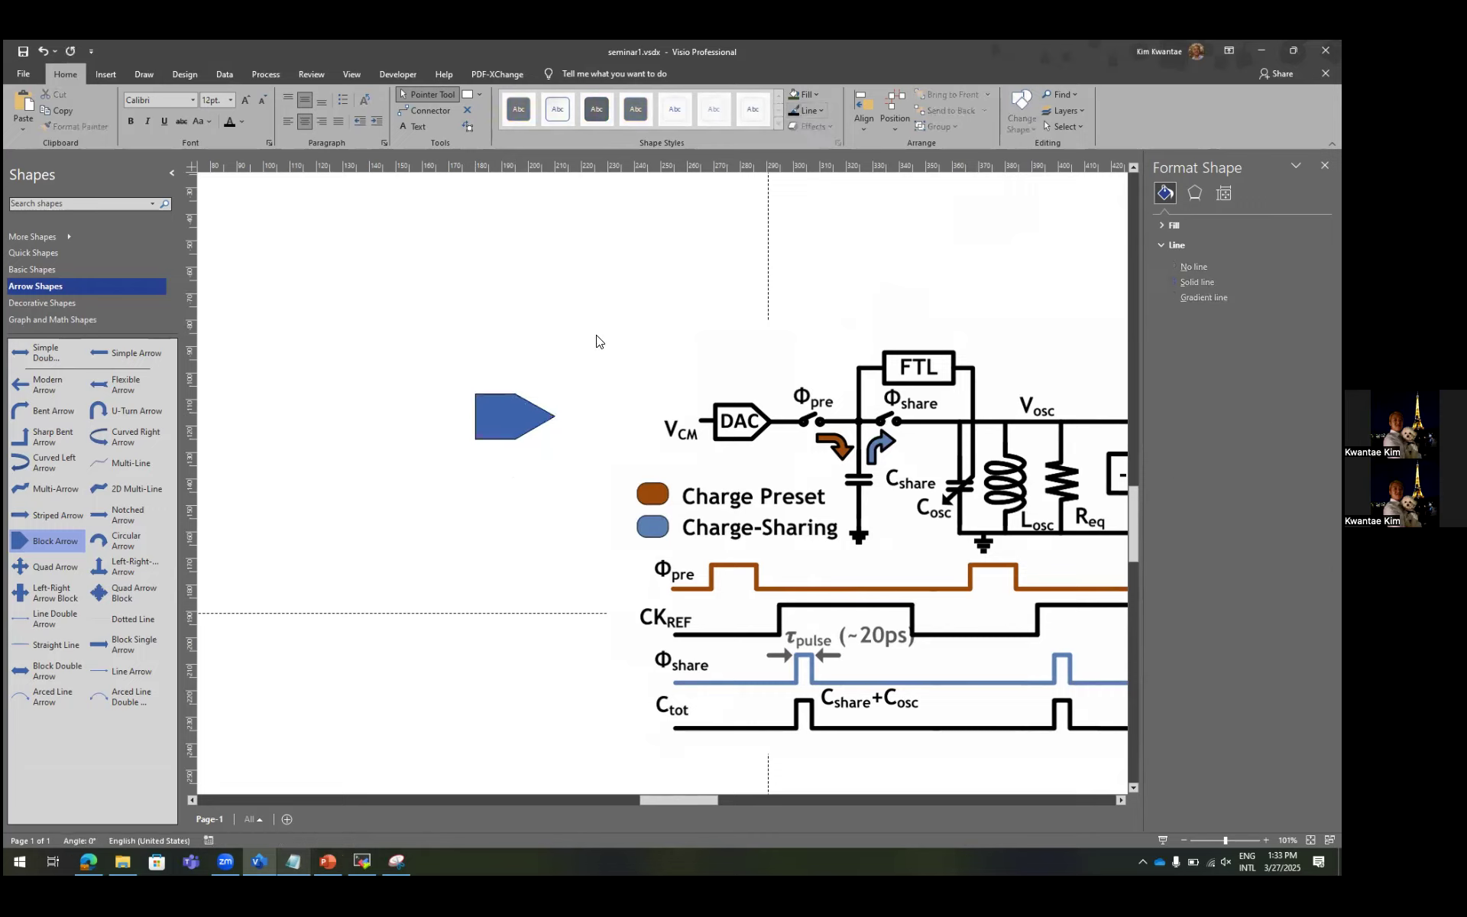
{"action": "key", "text": "ctrl+s"}
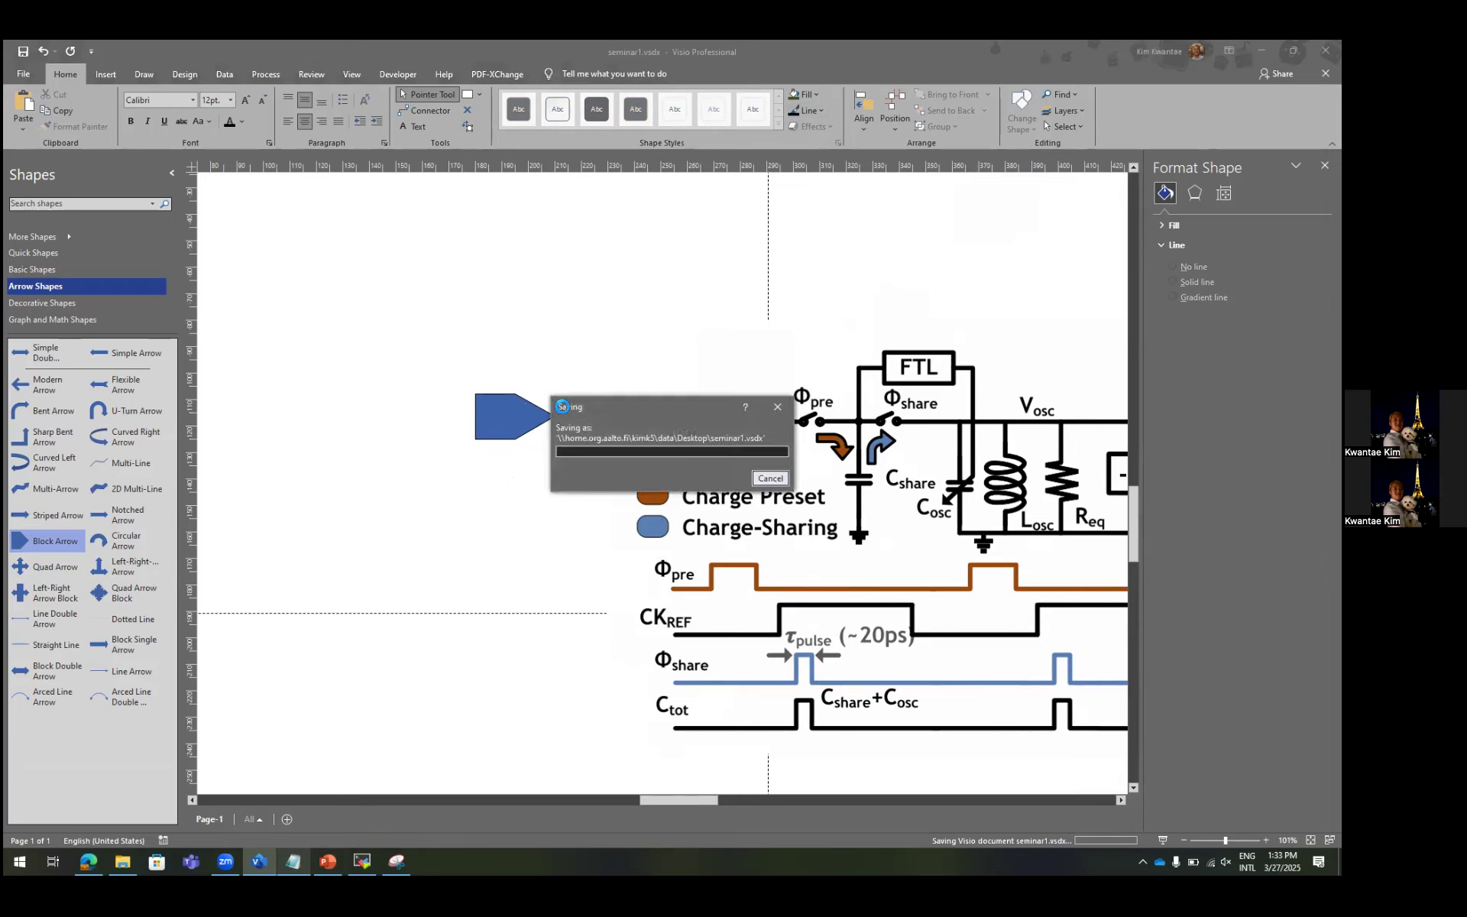
Set the Block Arrow's outline width to 4 pt.
{"action": "left_click", "coordinate": [543, 425]}
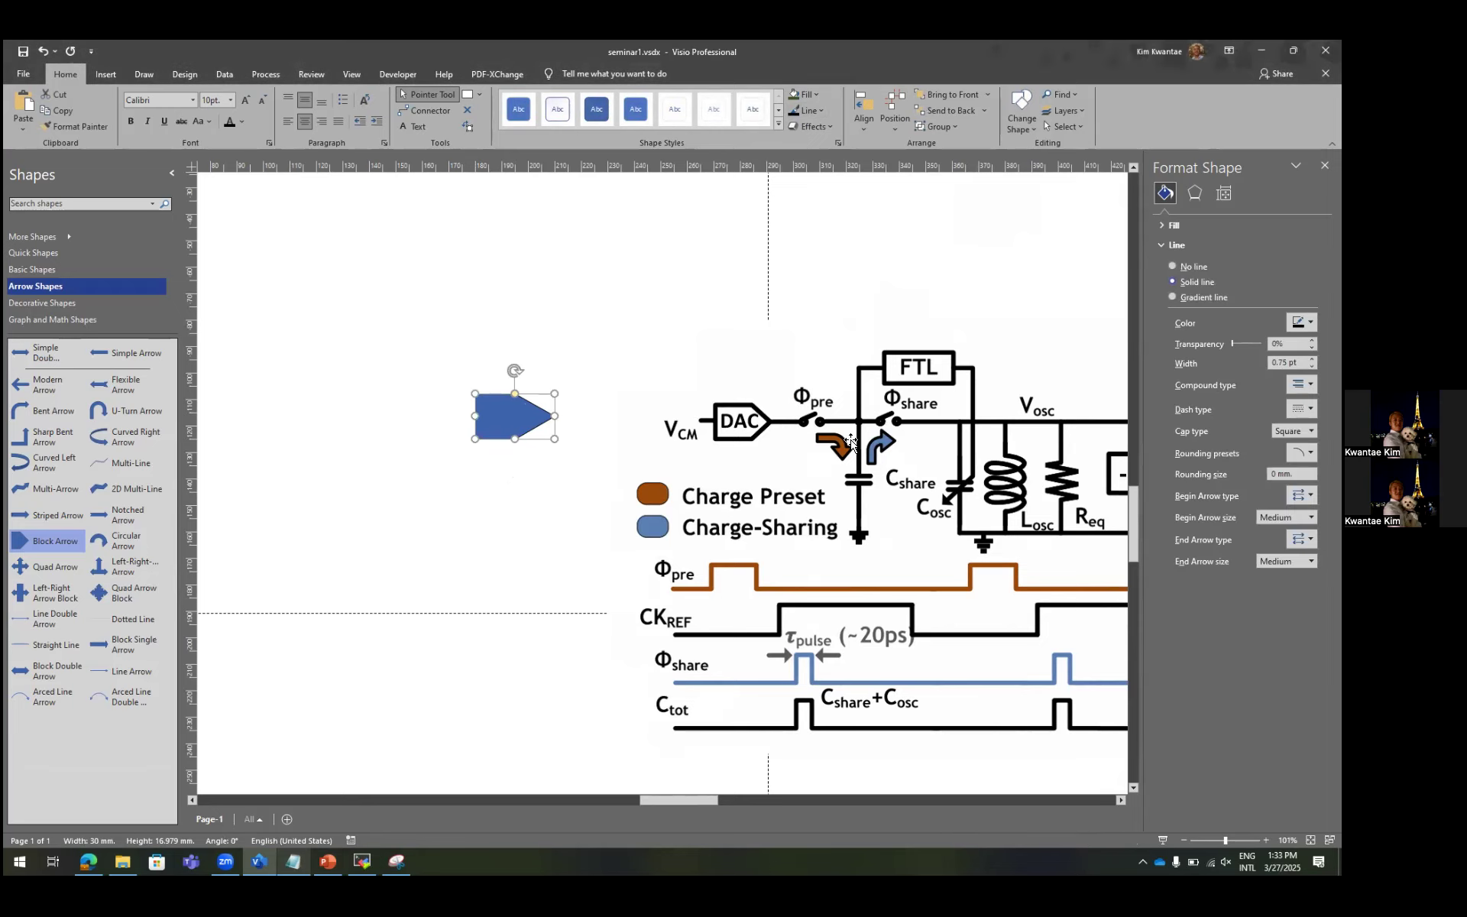
{"action": "scroll", "coordinate": [812, 495], "scroll_direction": "right", "scroll_amount": 3}
{"action": "left_click", "coordinate": [1287, 363]}
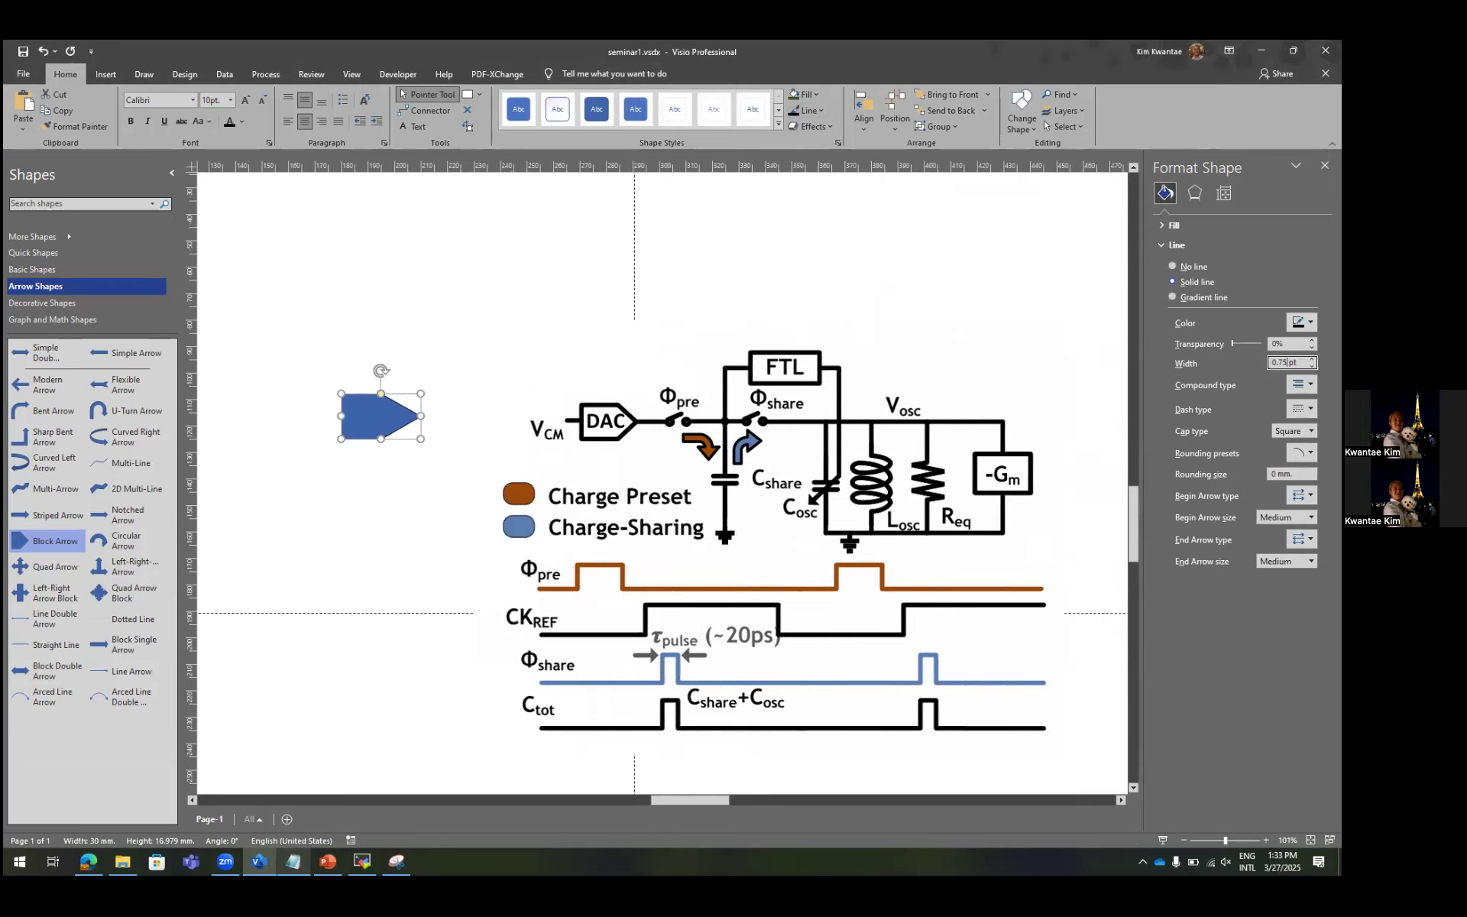
{"action": "type", "text": "4"}
{"action": "left_click", "coordinate": [447, 330]}
{"action": "left_click", "coordinate": [398, 418]}
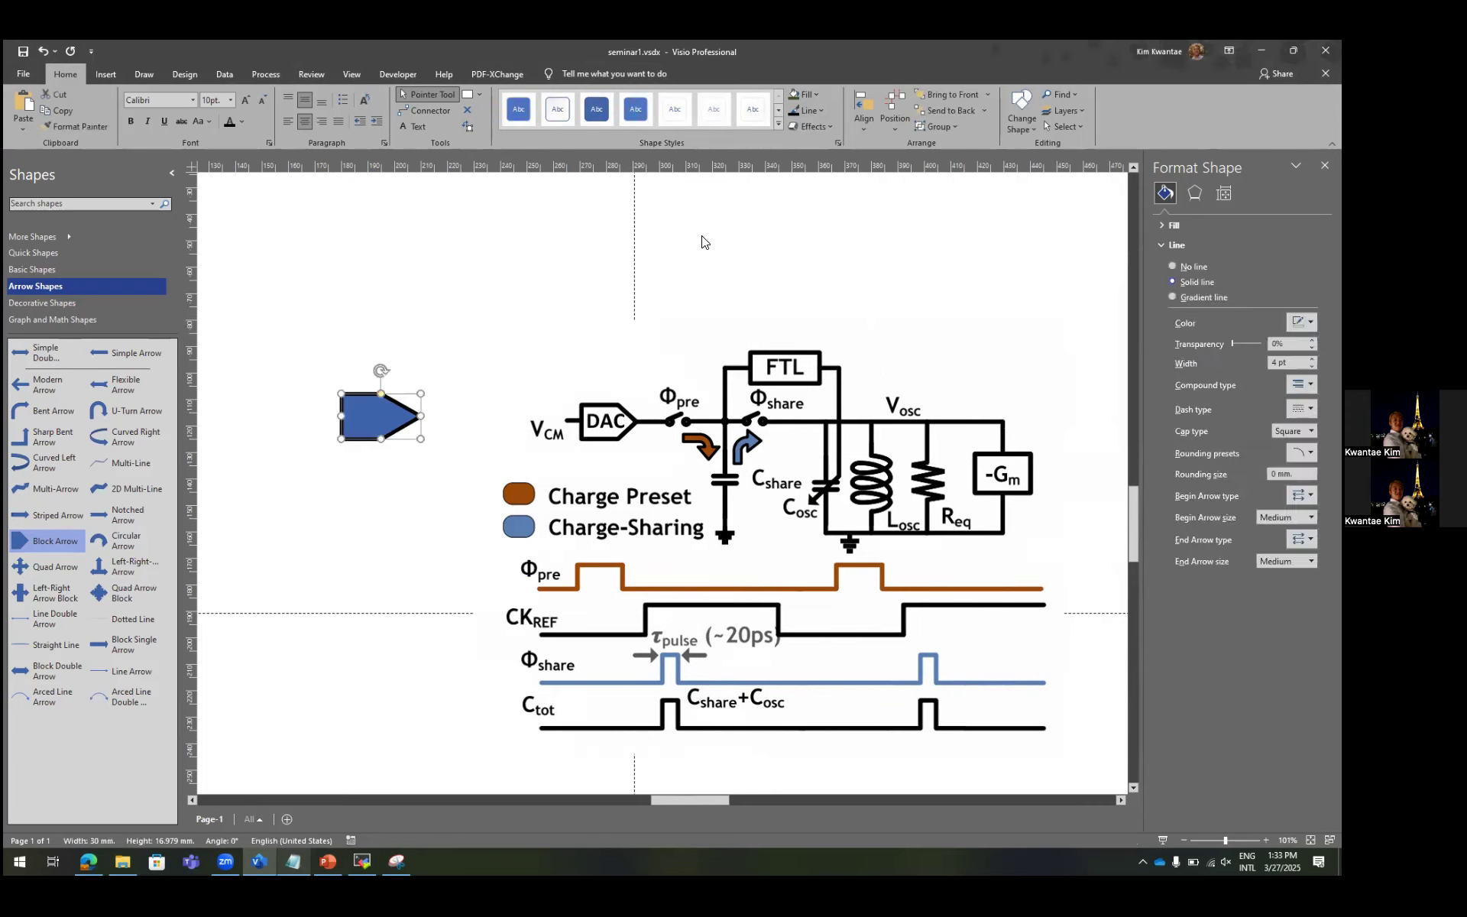
Change the cap type of the Block Arrow's outline to Round.
{"action": "left_click", "coordinate": [404, 434]}
{"action": "scroll", "coordinate": [363, 400], "scroll_direction": "up", "scroll_amount": 5}
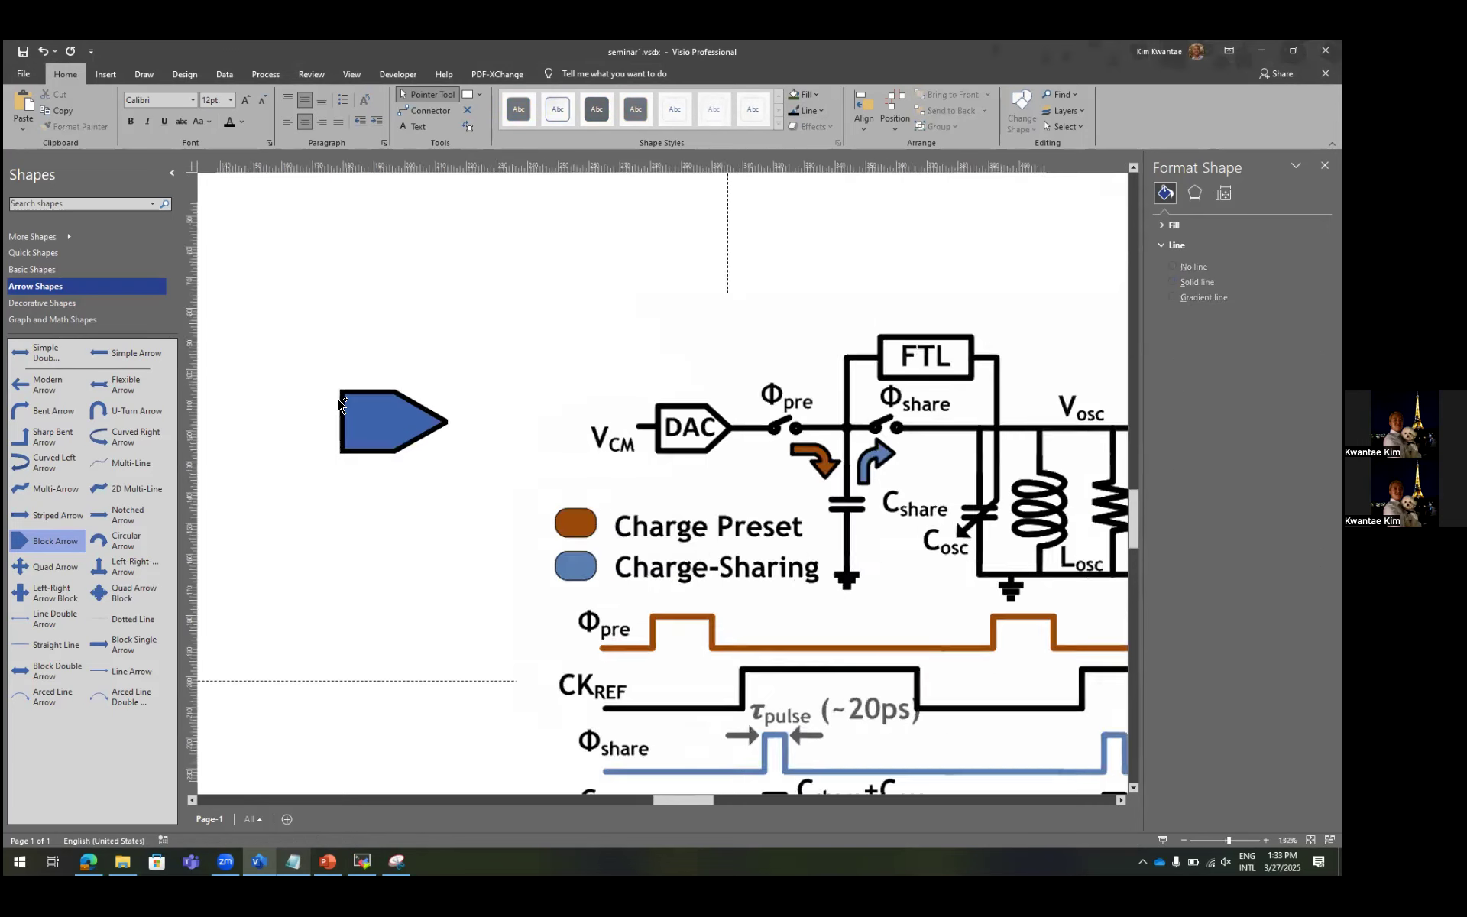
{"action": "left_click", "coordinate": [359, 398]}
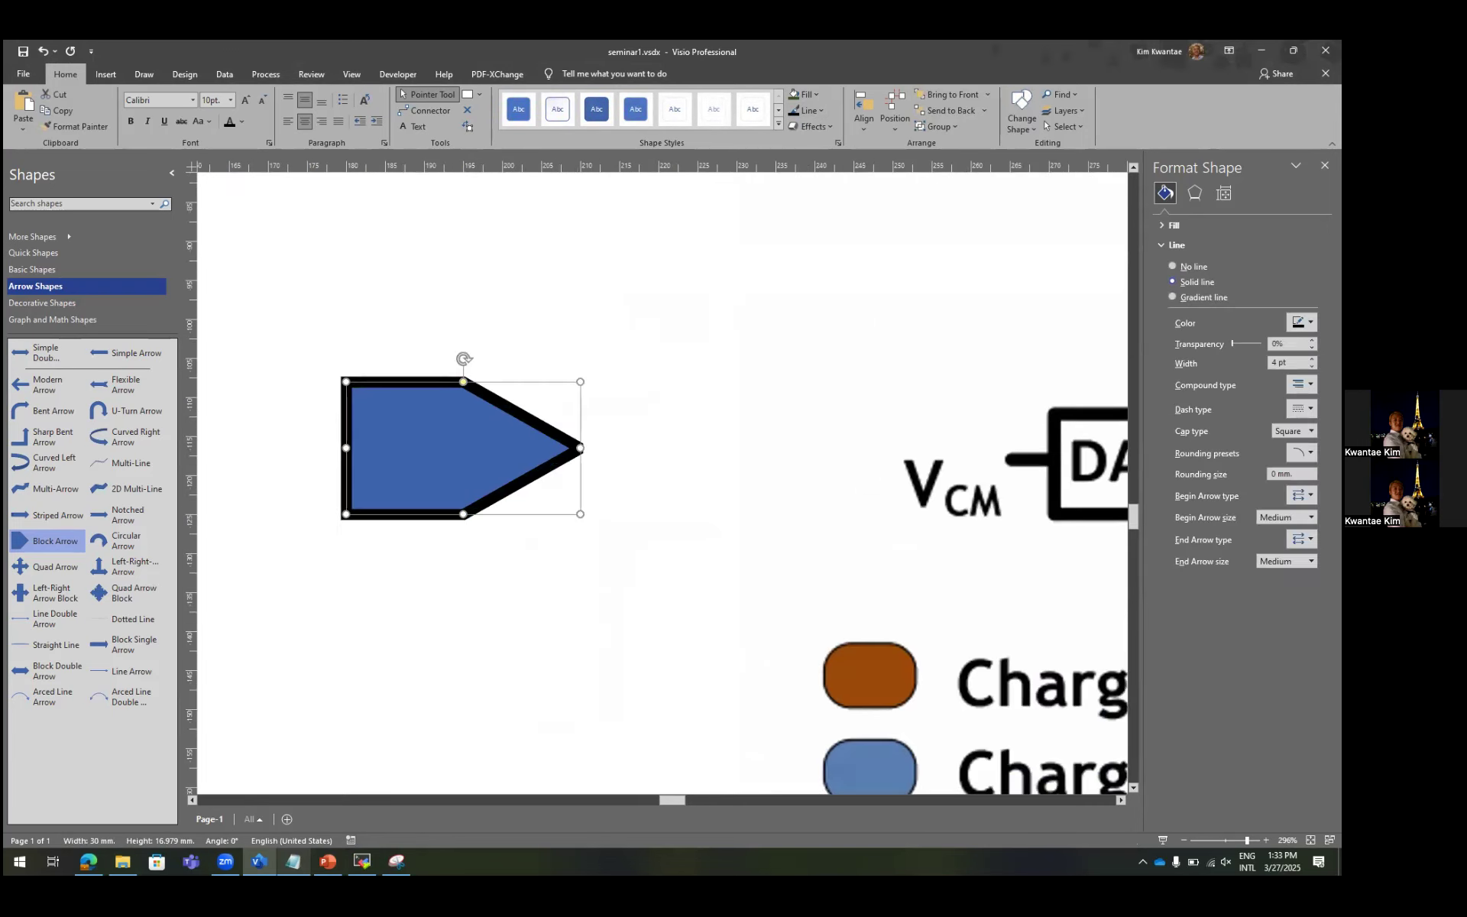
{"action": "left_click", "coordinate": [1310, 432]}
{"action": "left_click", "coordinate": [1294, 457]}
{"action": "left_click", "coordinate": [544, 575]}
Set the Block Arrow's fill to No Fill.
{"action": "left_click", "coordinate": [510, 440]}
{"action": "left_click", "coordinate": [816, 99]}
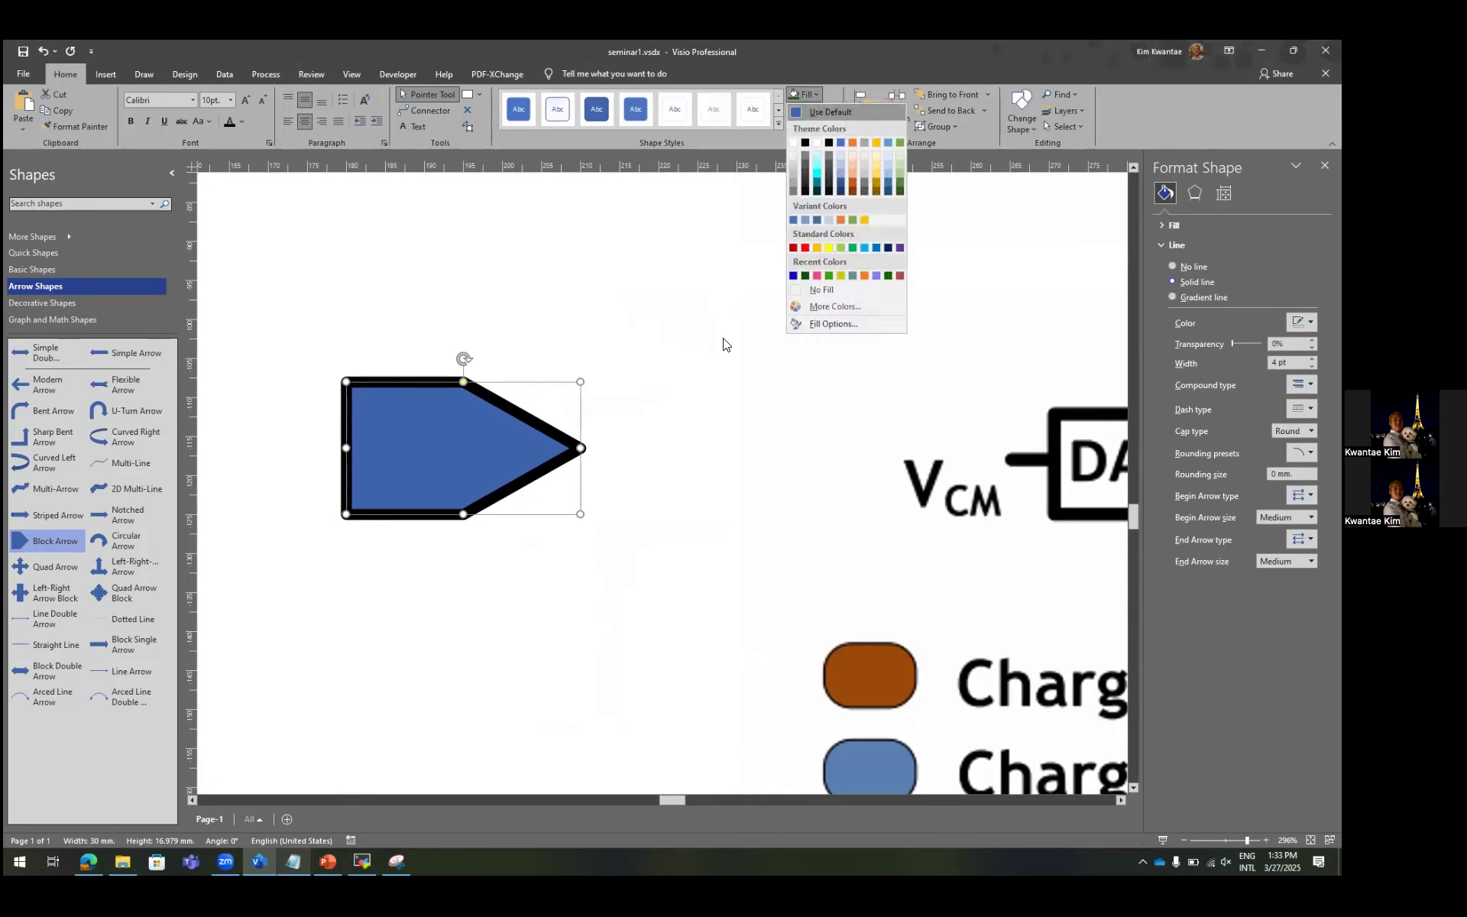
{"action": "left_click", "coordinate": [791, 290]}
{"action": "left_click", "coordinate": [491, 313]}
{"action": "scroll", "coordinate": [490, 313], "scroll_direction": "down", "scroll_amount": 4}
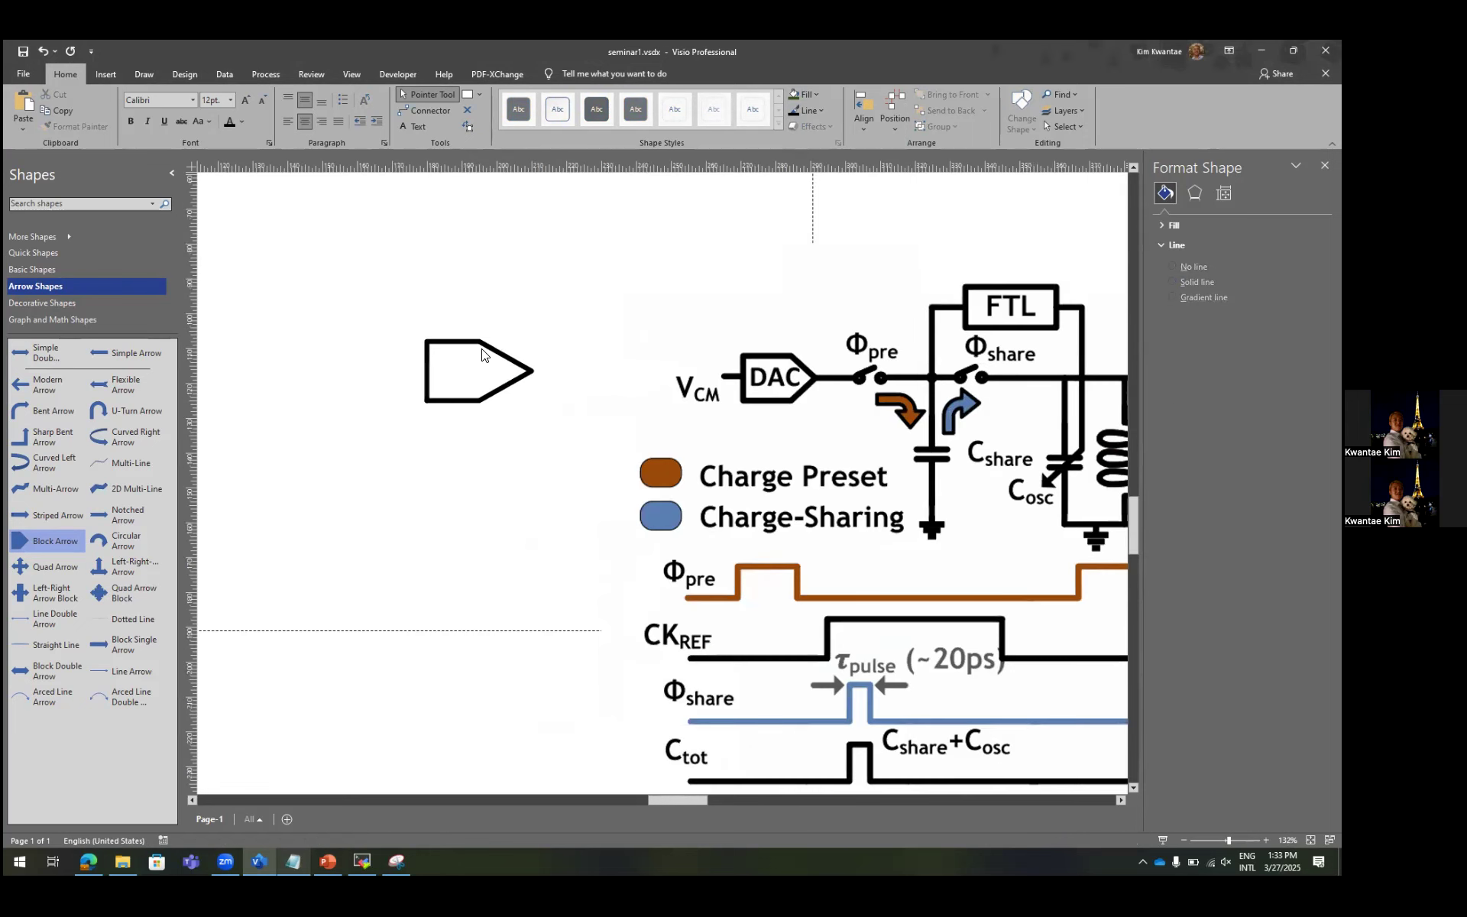
{"action": "left_click", "coordinate": [473, 341]}
{"action": "left_click", "coordinate": [810, 98]}
{"action": "left_click", "coordinate": [498, 313]}
Move the Block Arrow over the figure's DAC block and resize it to about 20 mm wide and 12 mm high.
{"action": "left_click_drag", "start_coordinate": [497, 354], "coordinate": [812, 368]}
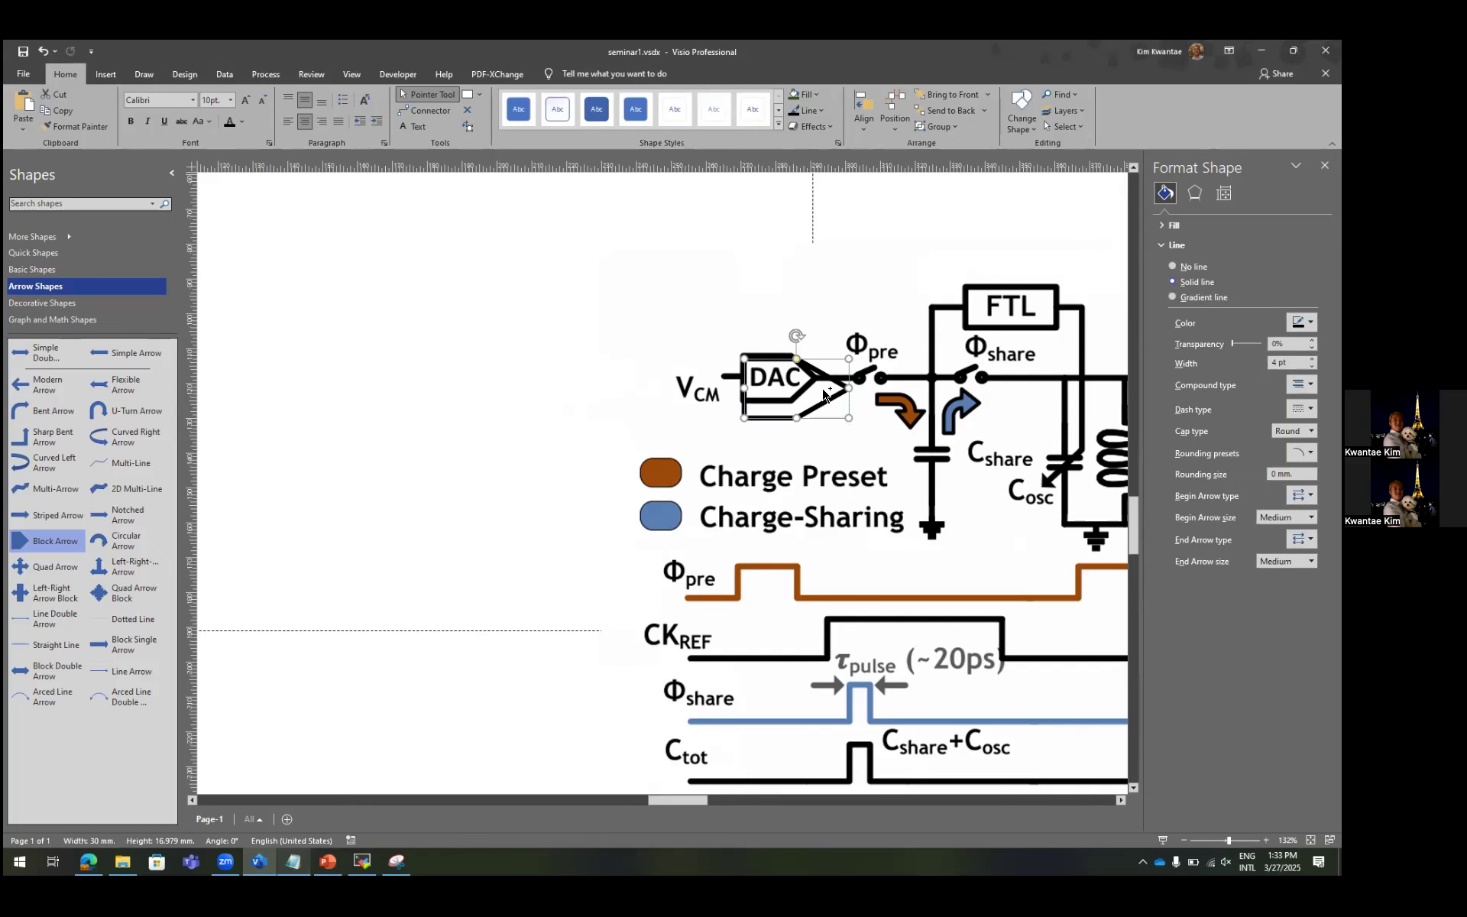
{"action": "scroll", "coordinate": [812, 379], "scroll_direction": "up", "scroll_amount": 5}
{"action": "left_click_drag", "start_coordinate": [753, 480], "coordinate": [753, 426]}
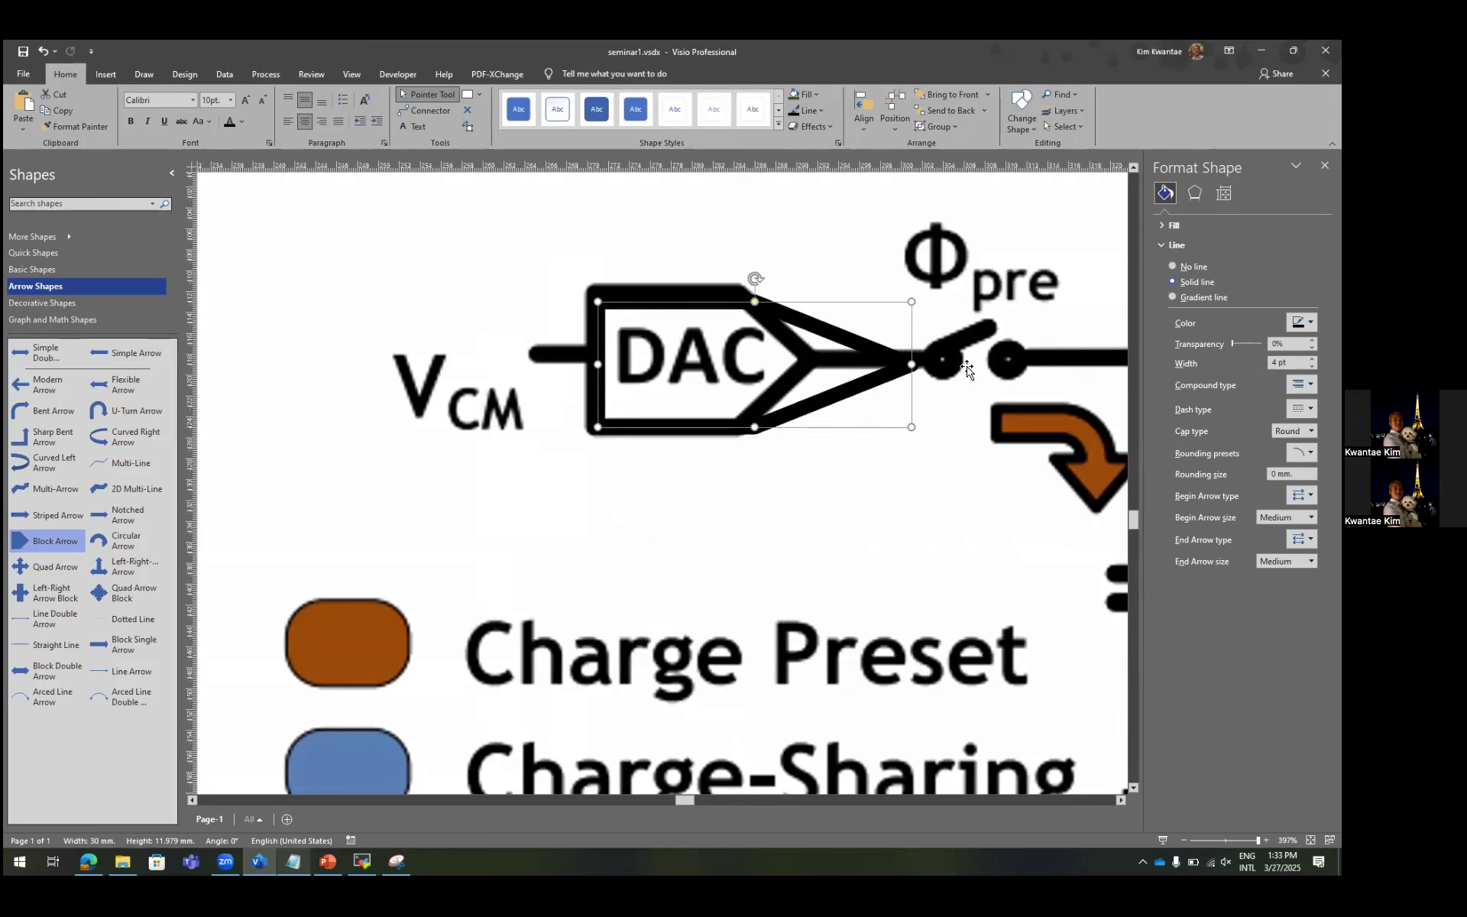
{"action": "left_click_drag", "start_coordinate": [903, 365], "coordinate": [801, 365]}
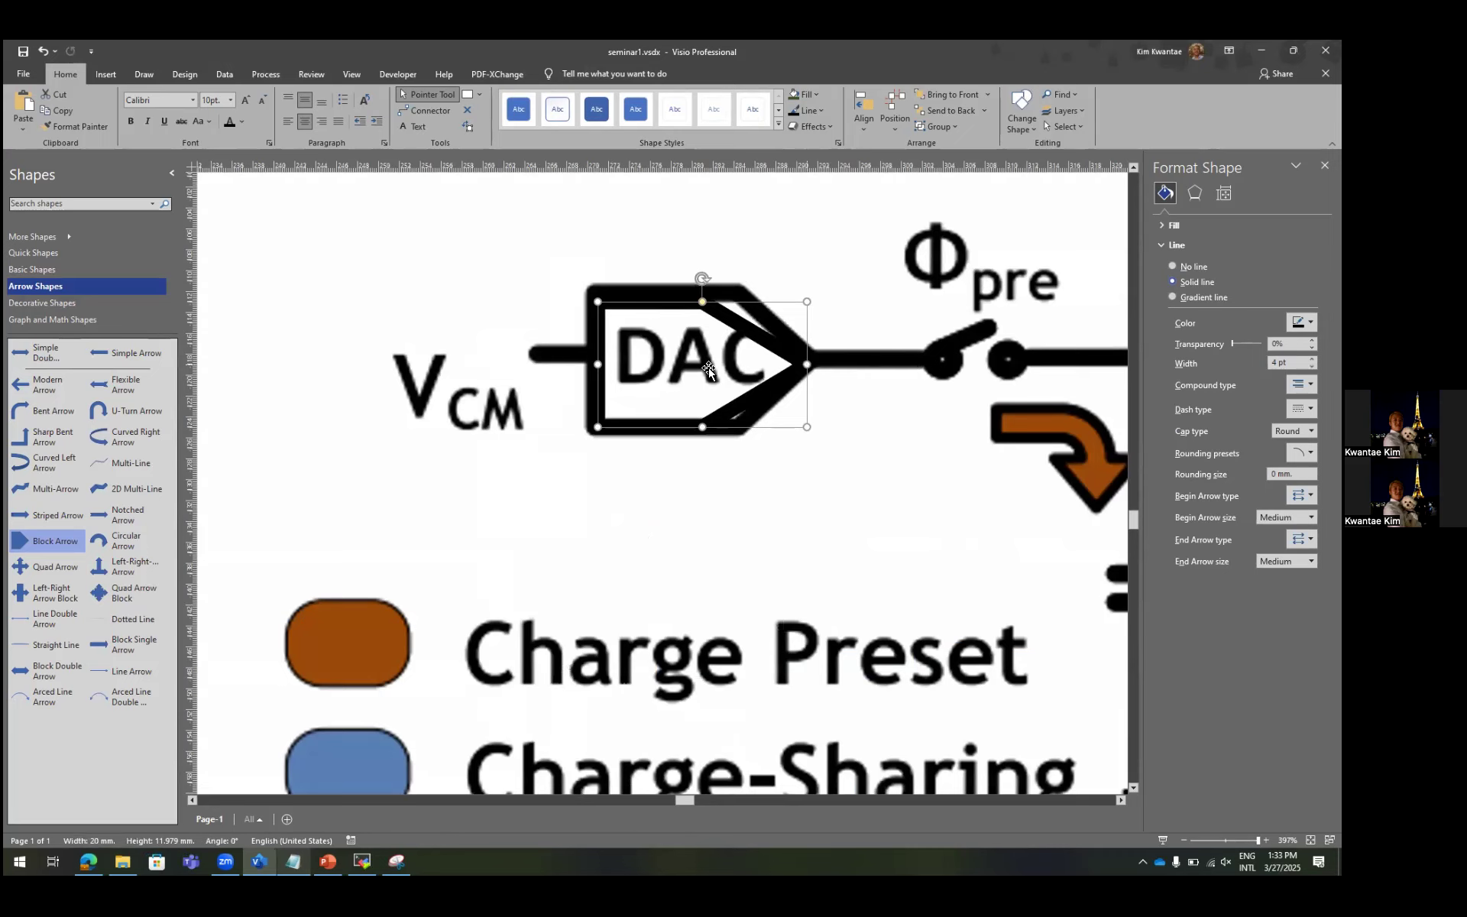
Nudge the Block Arrow in fine increments over the figure's DAC block.
{"action": "key", "text": "shift+Left"}
{"action": "key", "text": "shift+Right"}
{"action": "key", "text": "shift+Down"}
{"action": "key", "text": "shift+Left"}
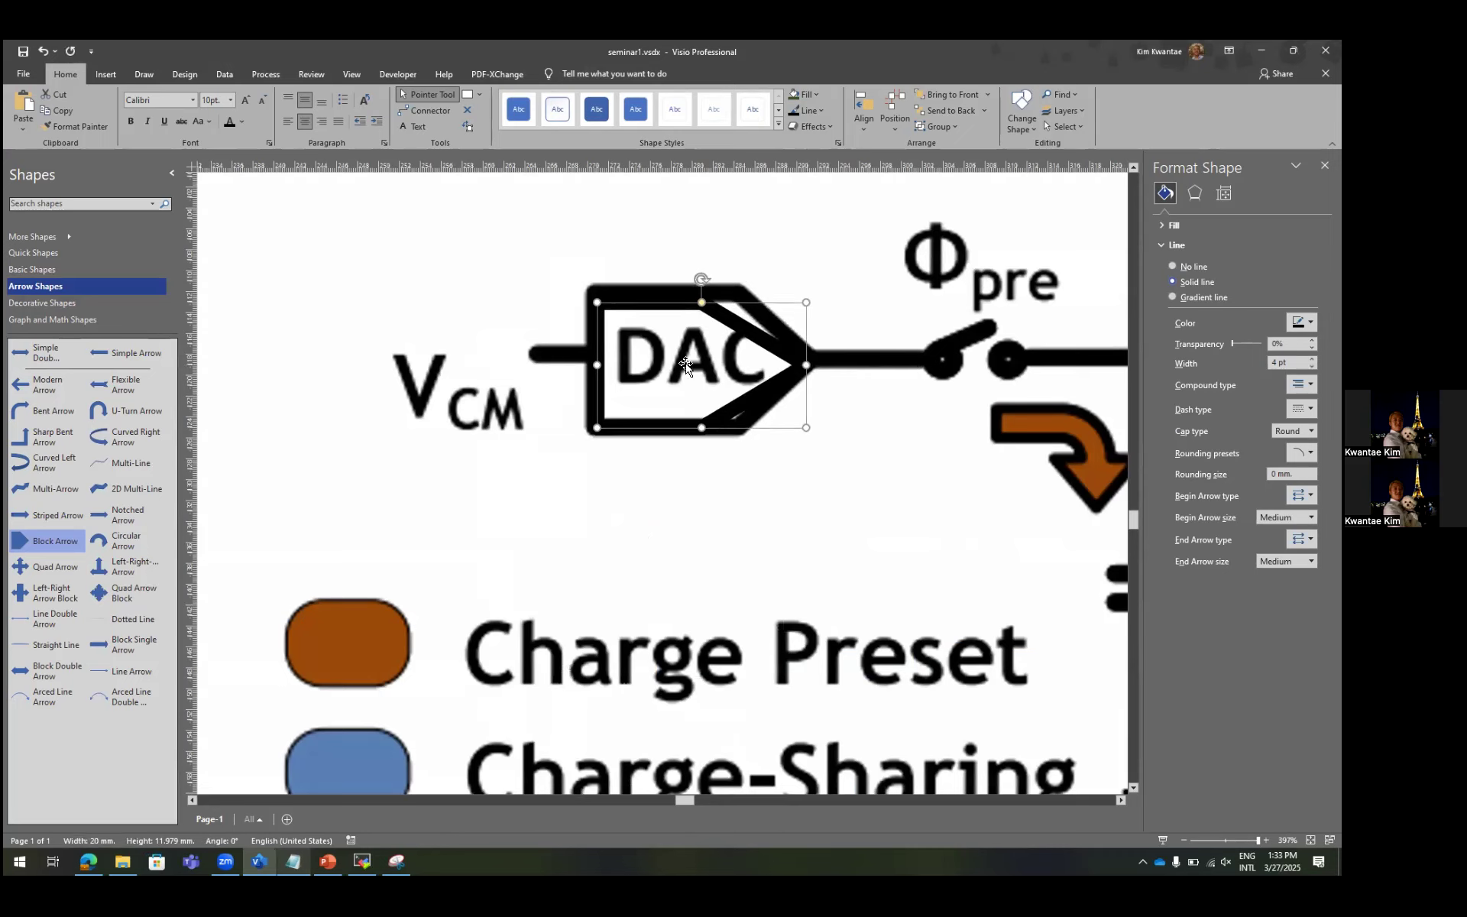
Switch to the 2025-03-27.txt notes in Notepad and add the line "Shift + arrow" with the description "Precise movement" below "Shift + drag".
{"action": "left_click", "coordinate": [293, 861]}
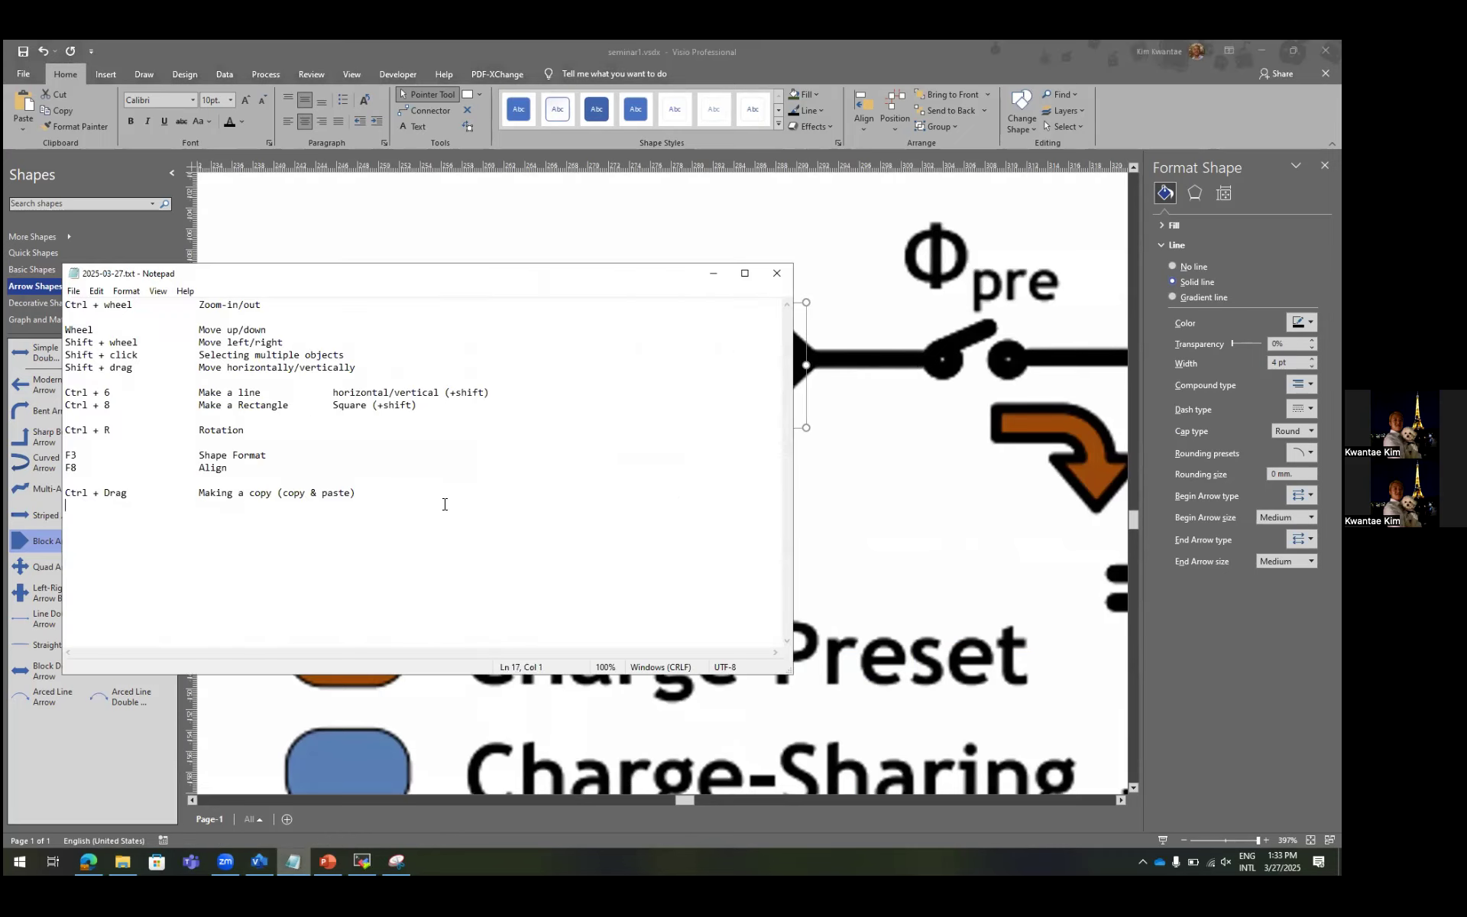
{"action": "key", "text": "Return"}
{"action": "key", "text": "Return"}
{"action": "key", "text": "Return"}
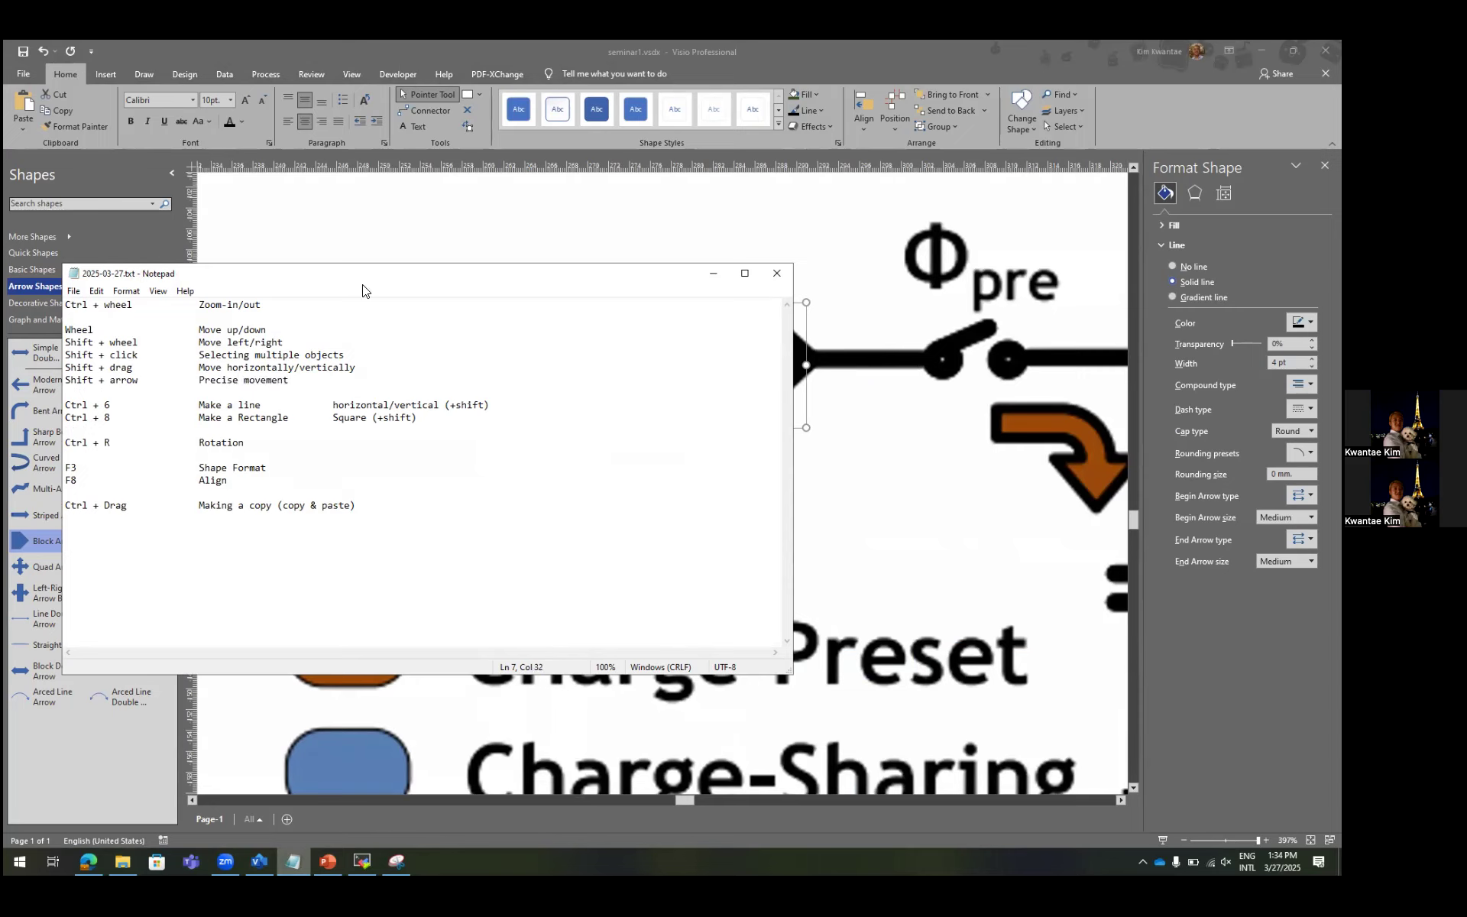
Switch back to Visio and nudge the Block Arrow until its left edge lines up with the figure's DAC outline.
{"action": "left_click", "coordinate": [424, 226]}
{"action": "left_click", "coordinate": [598, 337]}
{"action": "left_click", "coordinate": [598, 336]}
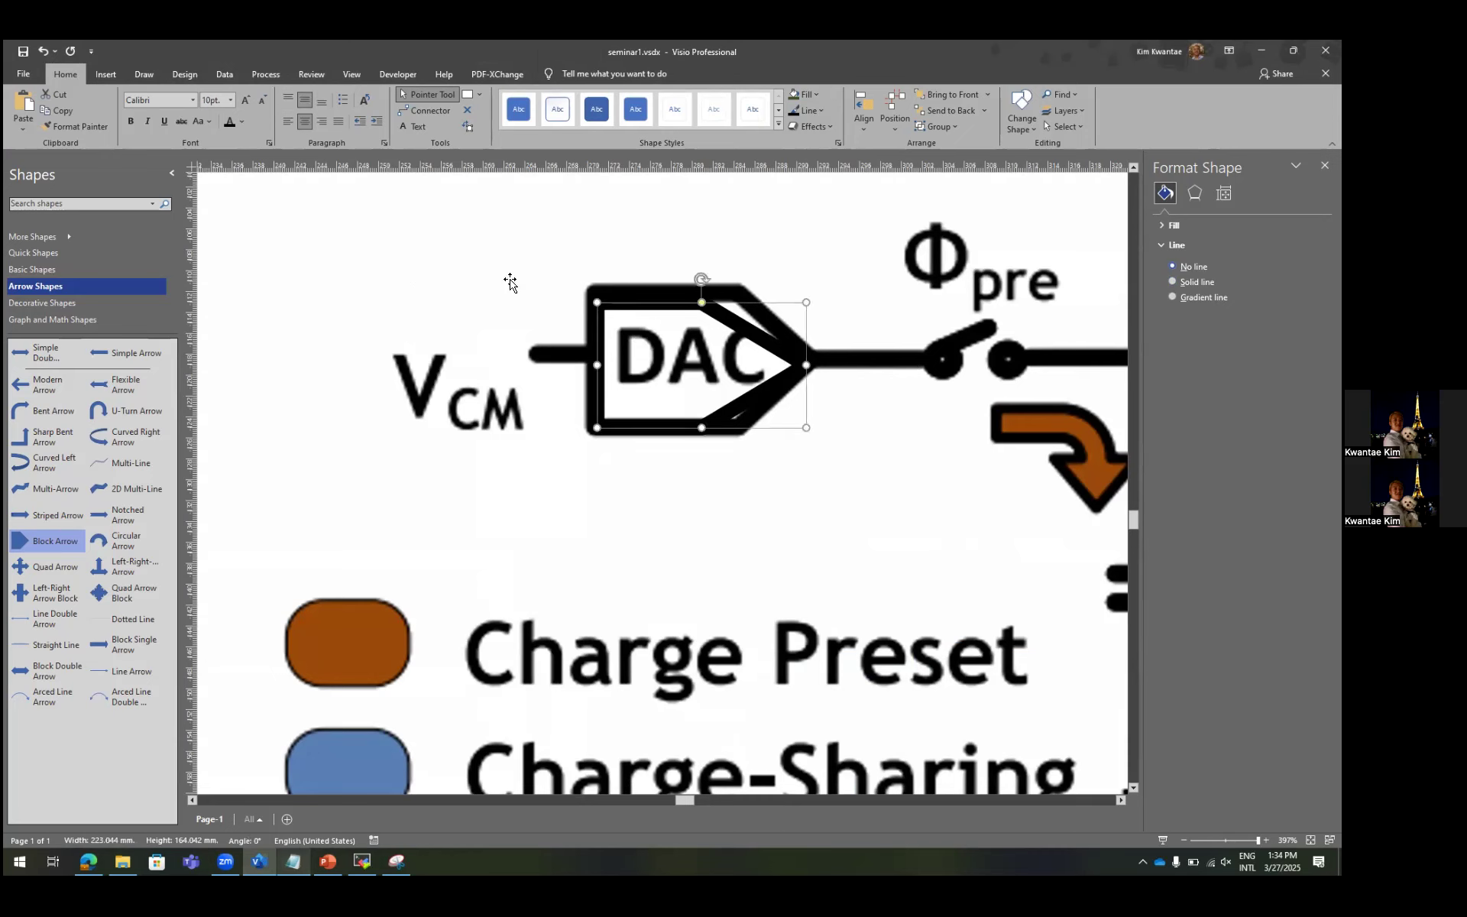
{"action": "key", "text": "Left"}
{"action": "key", "text": "Left"}
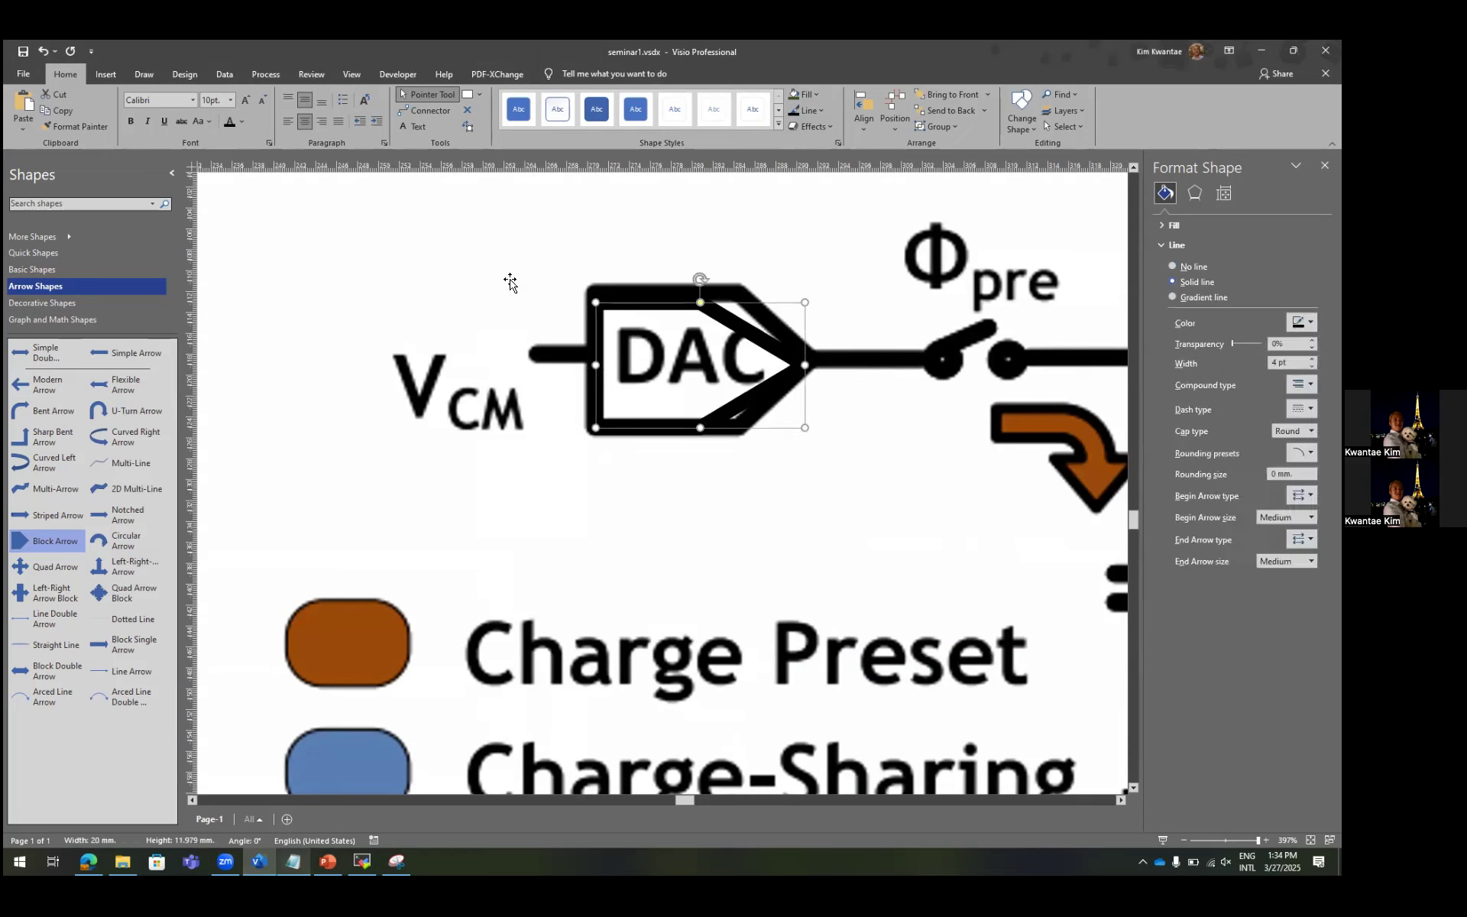
{"action": "key", "text": "Left"}
{"action": "key", "text": "Left"}
{"action": "key", "text": "Left"}
{"action": "key", "text": "Left"}
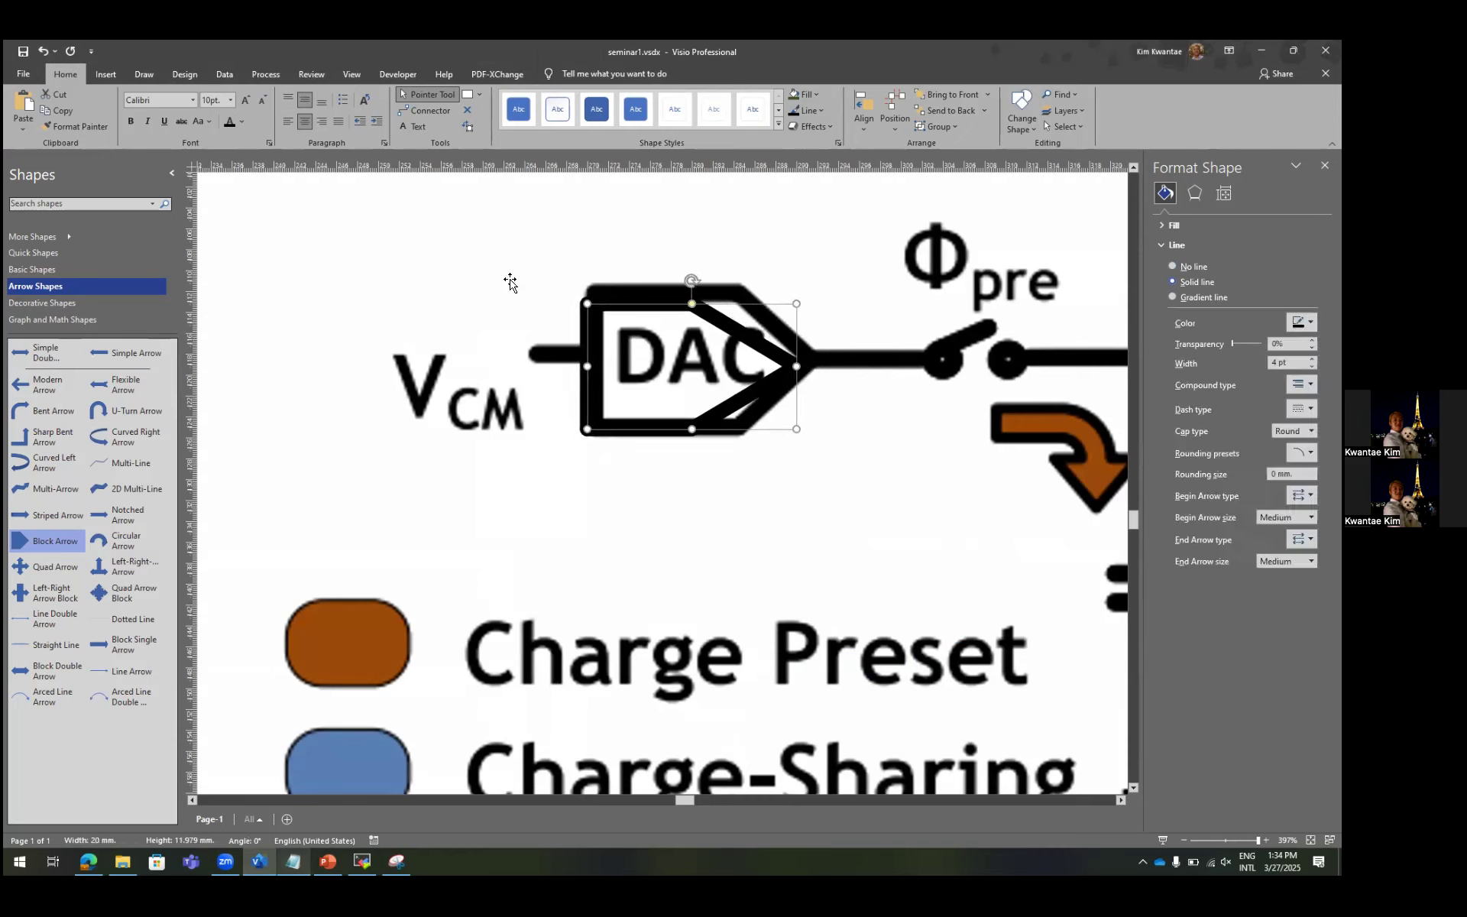
{"action": "key", "text": "Left"}
{"action": "key", "text": "Right"}
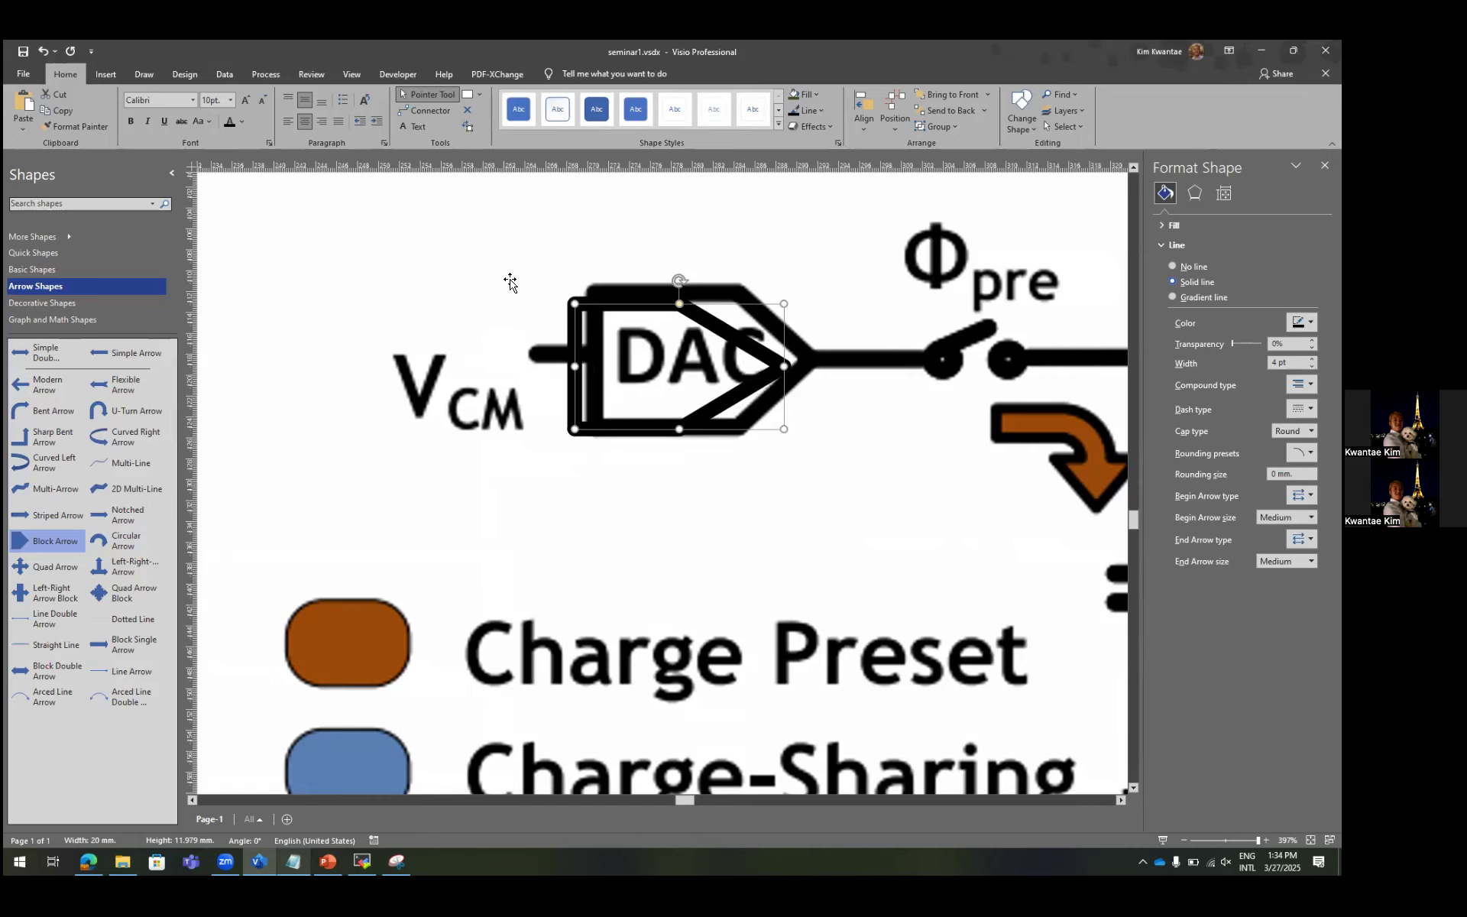
{"action": "key", "text": "Right"}
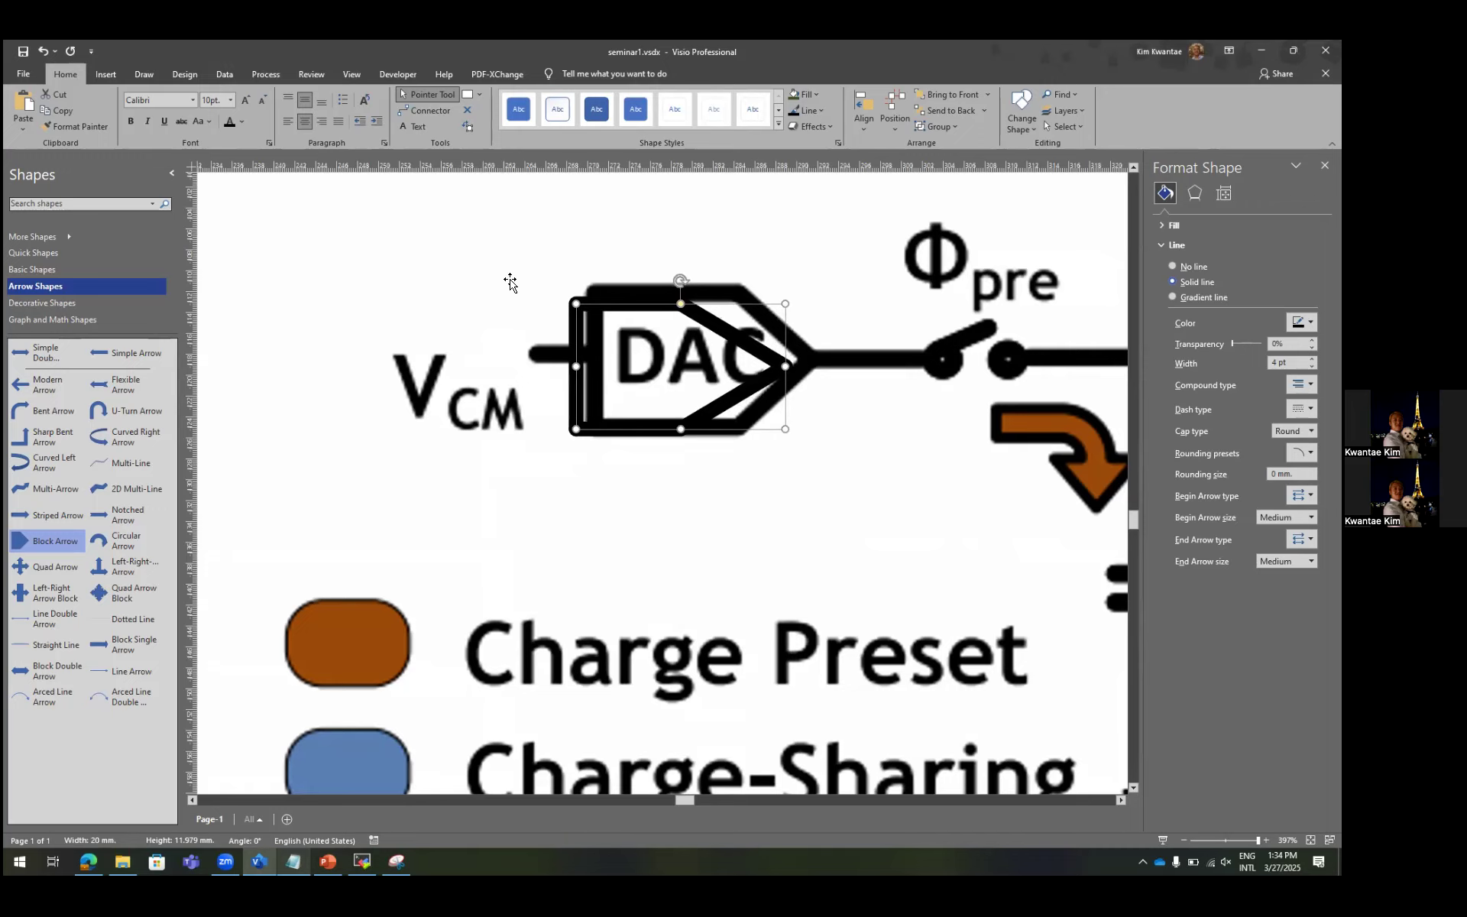
{"action": "key", "text": "Up"}
{"action": "key", "text": "Right"}
{"action": "key", "text": "Right"}
{"action": "key", "text": "Right"}
{"action": "key", "text": "Right"}
{"action": "key", "text": "Right"}
{"action": "key", "text": "Right"}
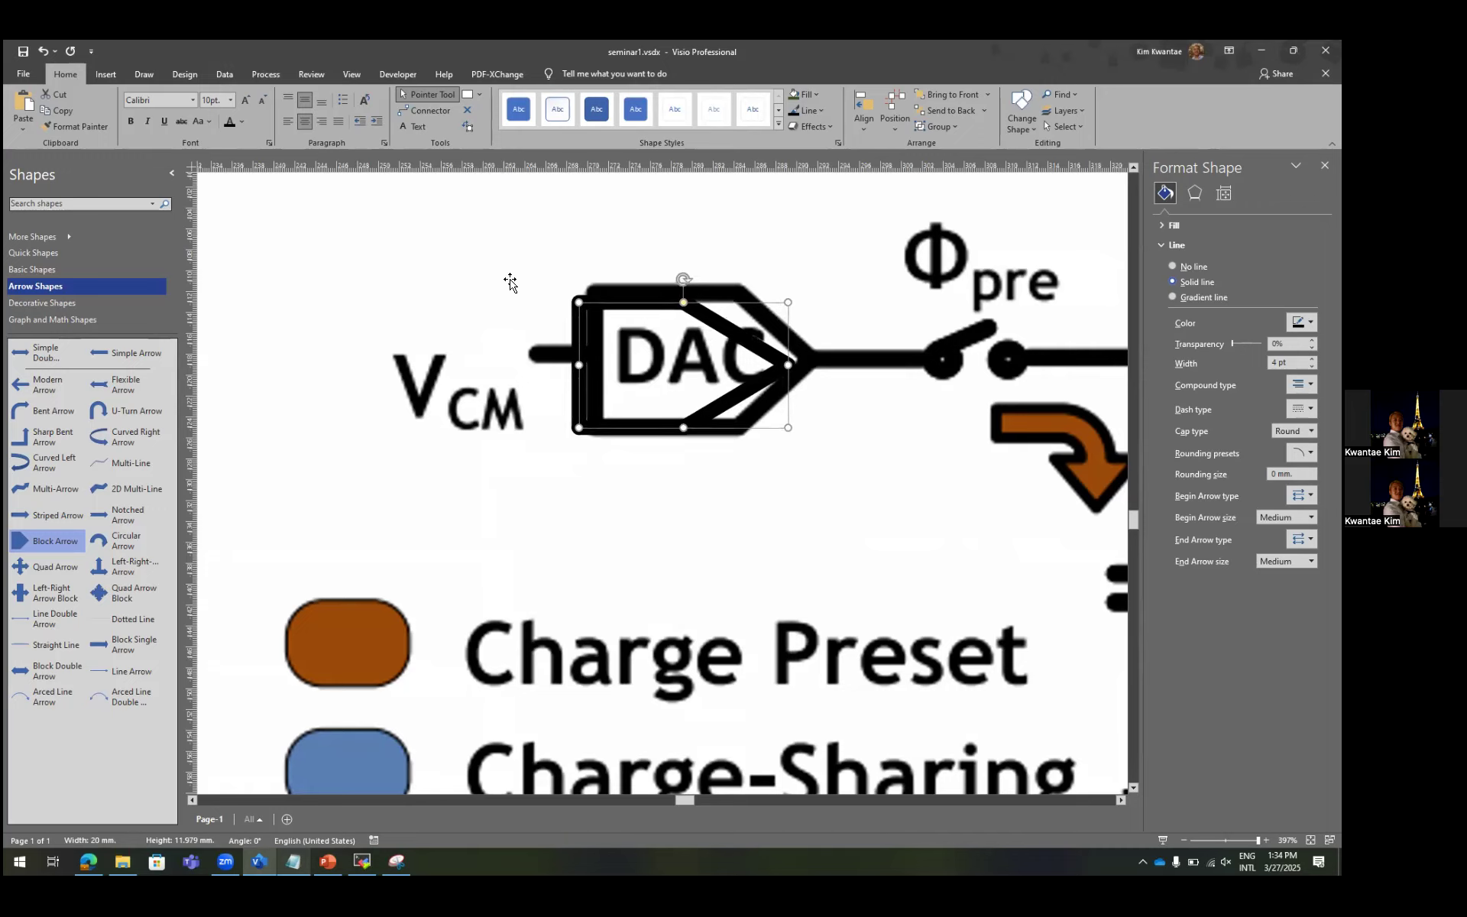
{"action": "key", "text": "Right"}
{"action": "key", "text": "Right"}
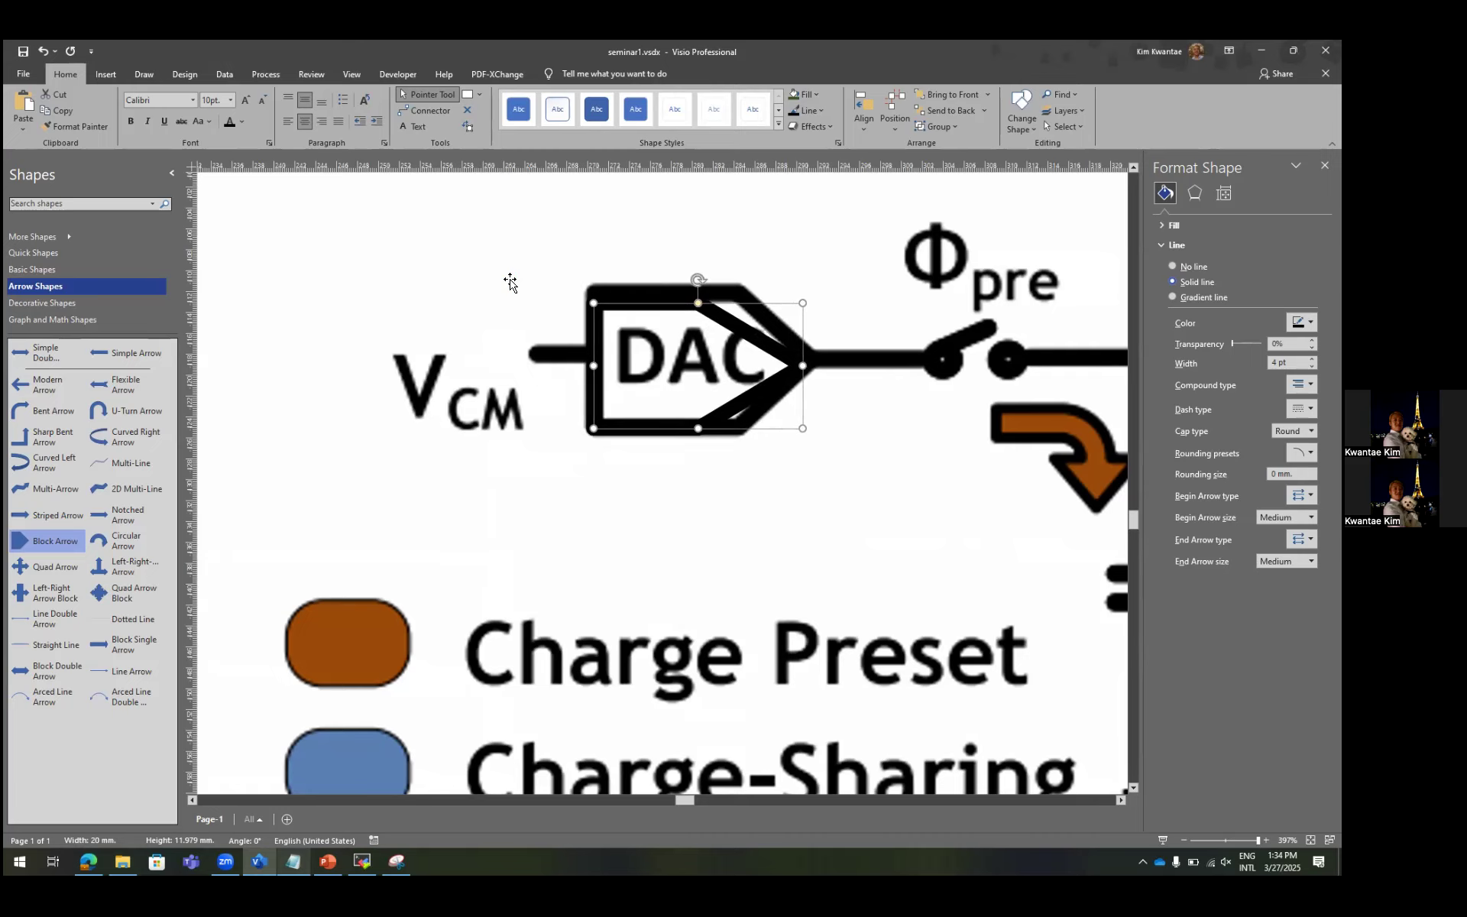
Resize the Block Arrow to about 20.9 mm wide and 13.1 mm high and shift its tip's shoulder to match the DAC outline.
{"action": "scroll", "coordinate": [510, 283], "scroll_direction": "right", "scroll_amount": 1}
{"action": "scroll", "coordinate": [655, 304], "scroll_direction": "up", "scroll_amount": 4}
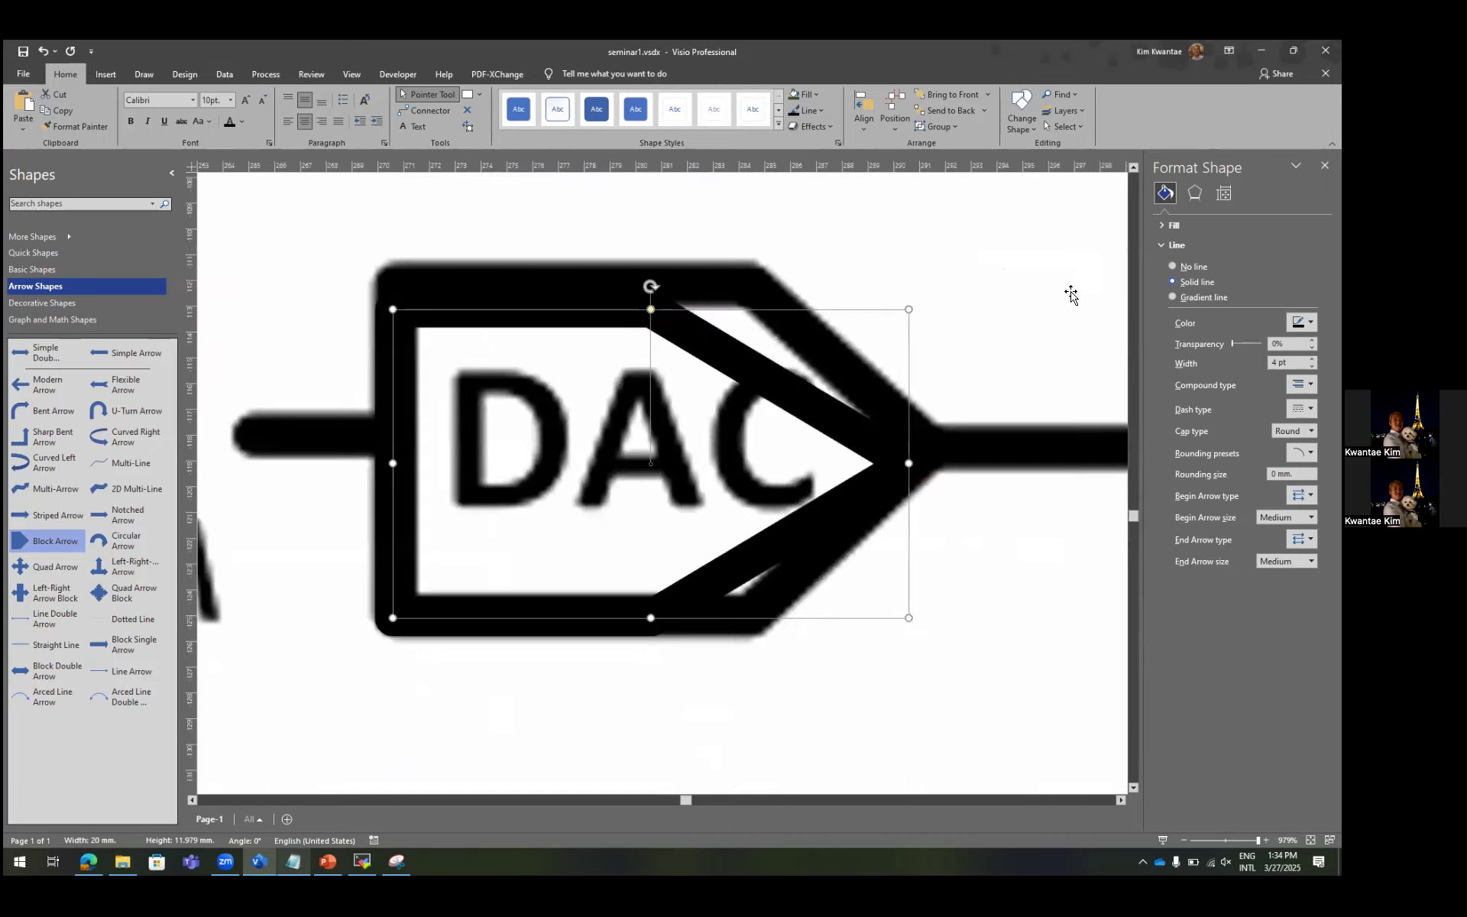
{"action": "left_click_drag", "start_coordinate": [904, 293], "coordinate": [904, 283]}
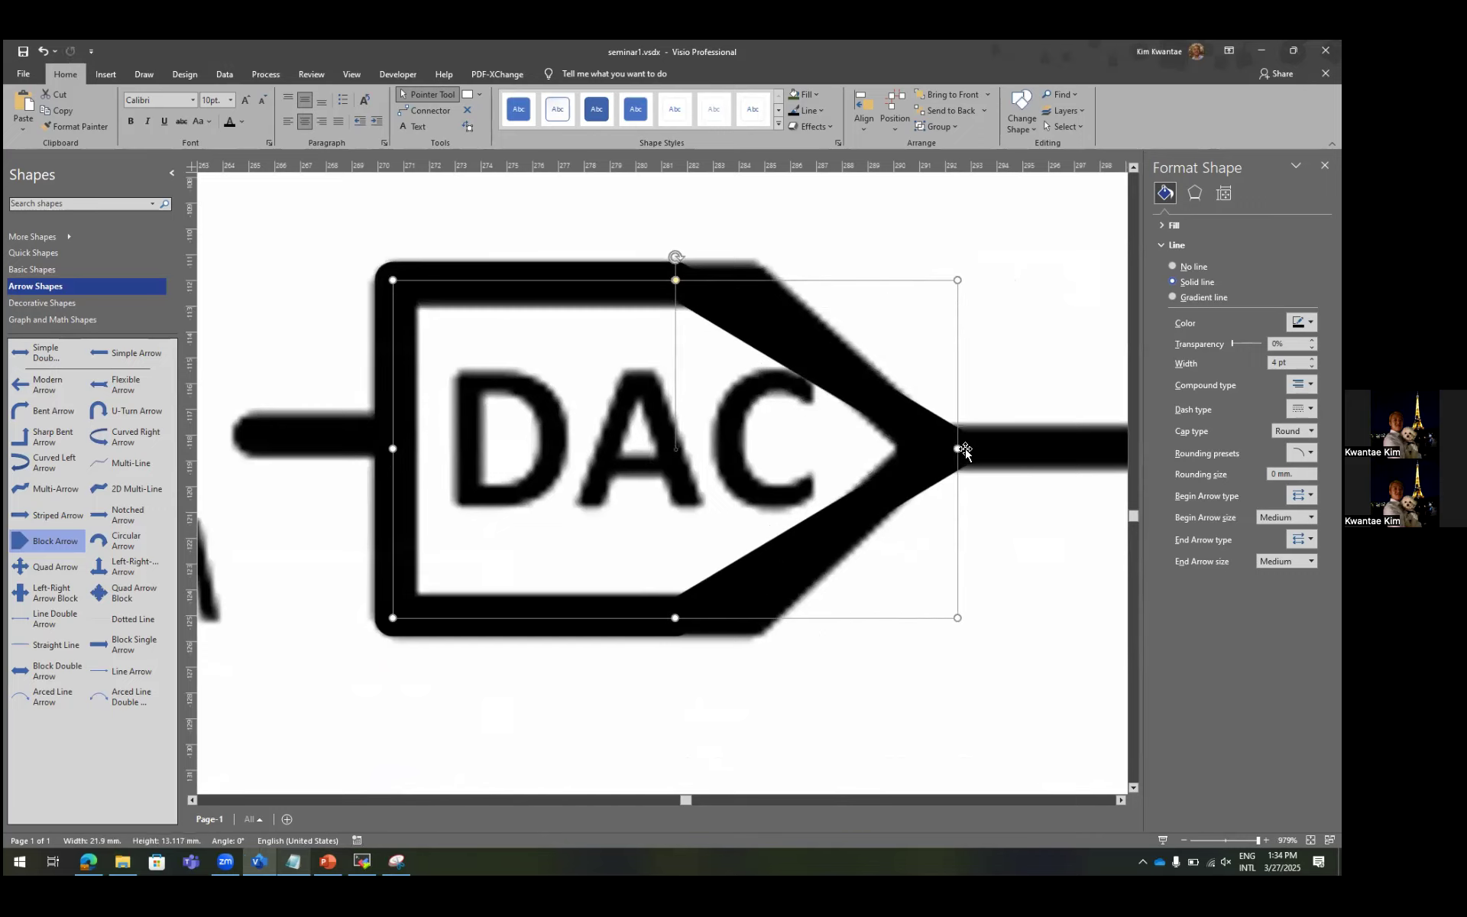
{"action": "left_click_drag", "start_coordinate": [967, 450], "coordinate": [933, 449]}
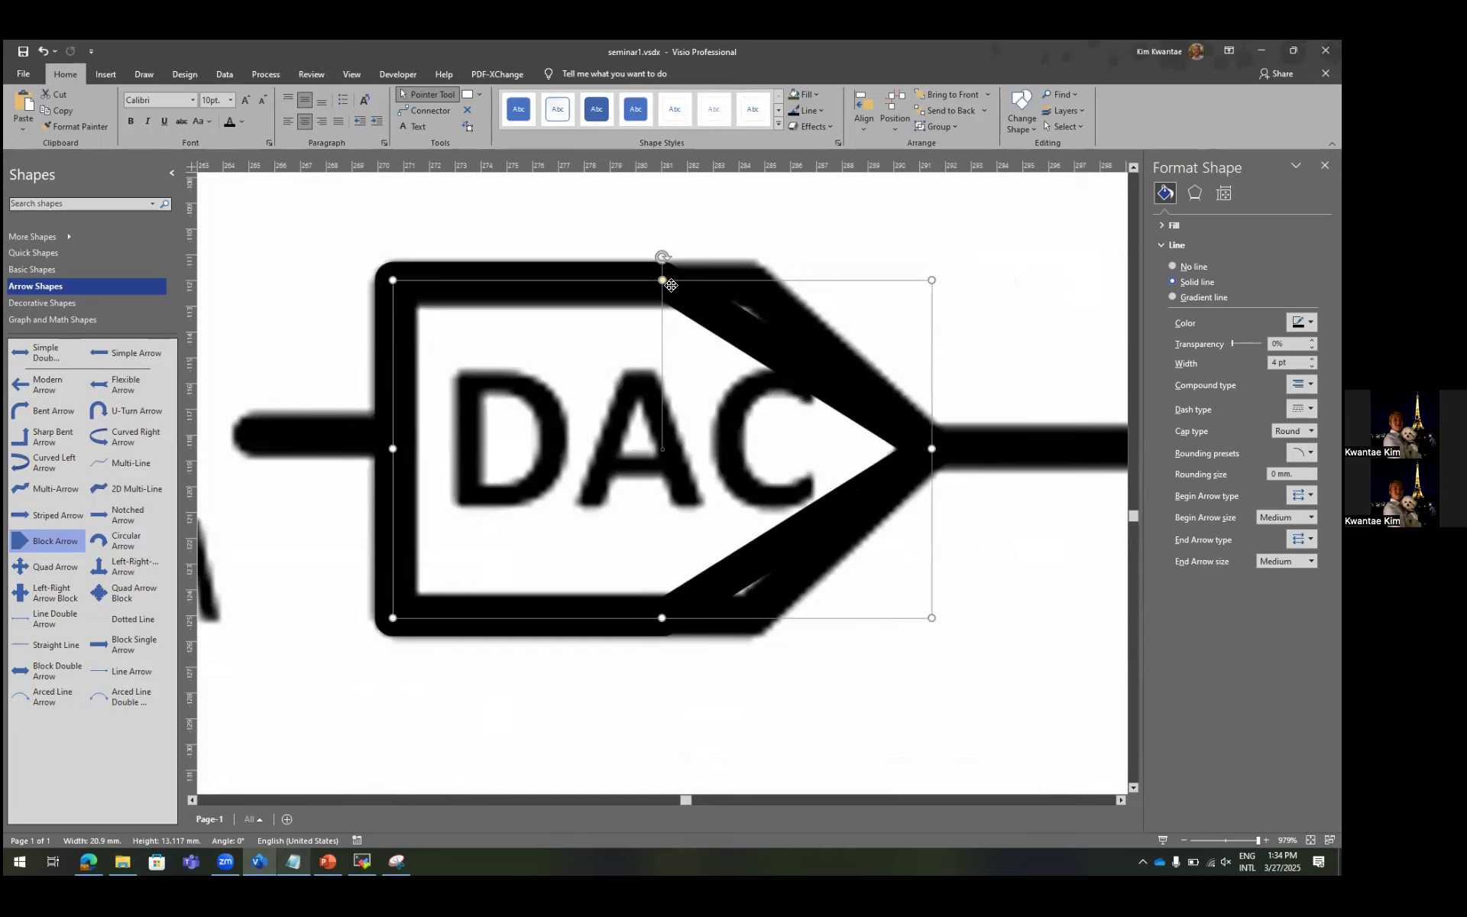
{"action": "left_click_drag", "start_coordinate": [663, 282], "coordinate": [750, 279]}
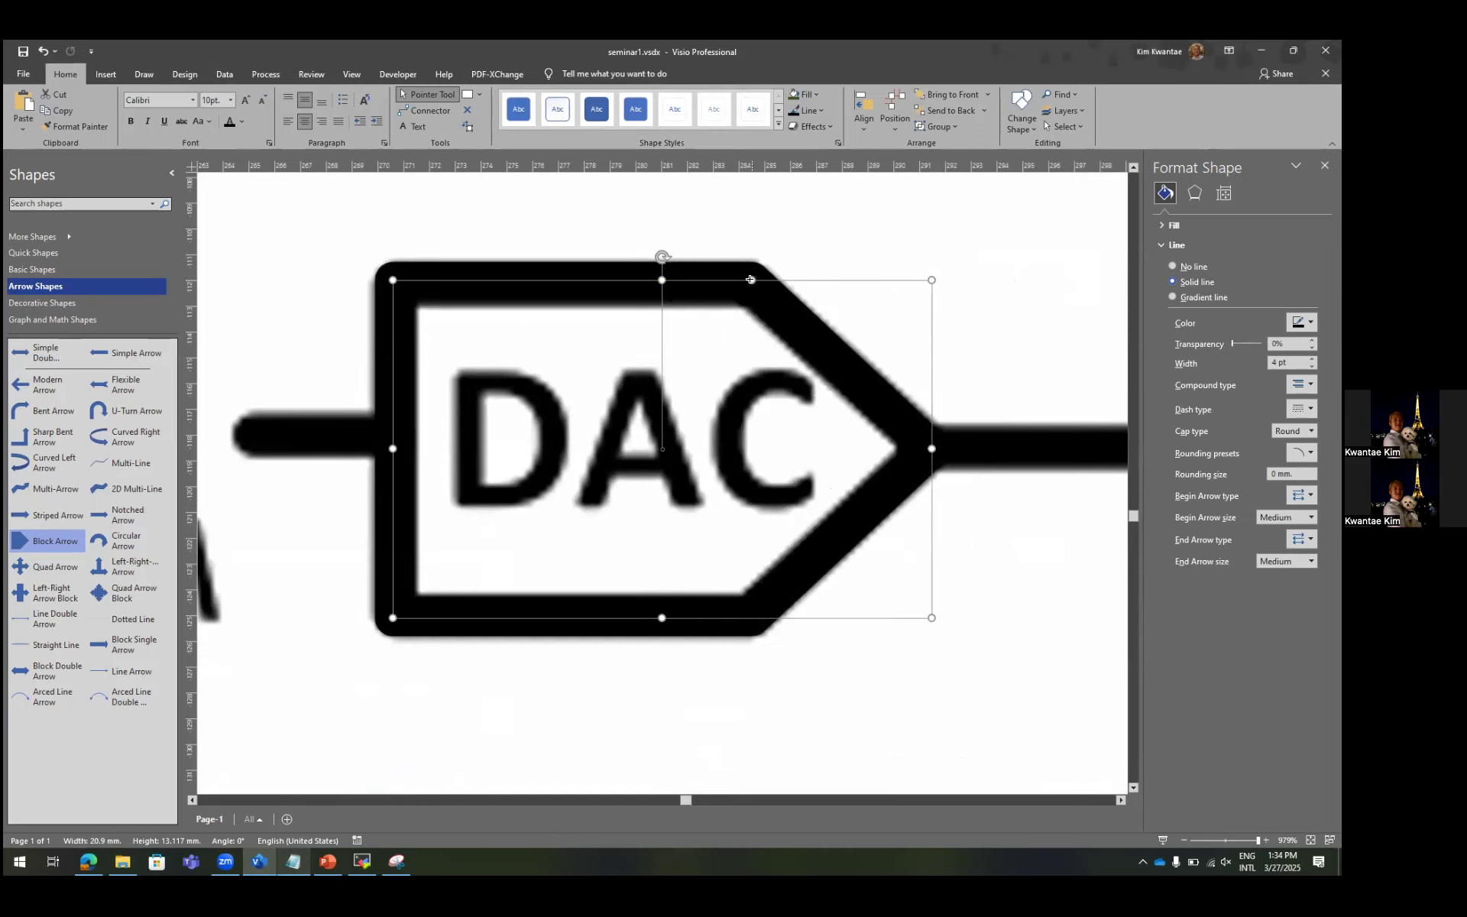
Move the Block Arrow off the figure's DAC block to the empty area left of the original figure.
{"action": "scroll", "coordinate": [765, 377], "scroll_direction": "down", "scroll_amount": 8}
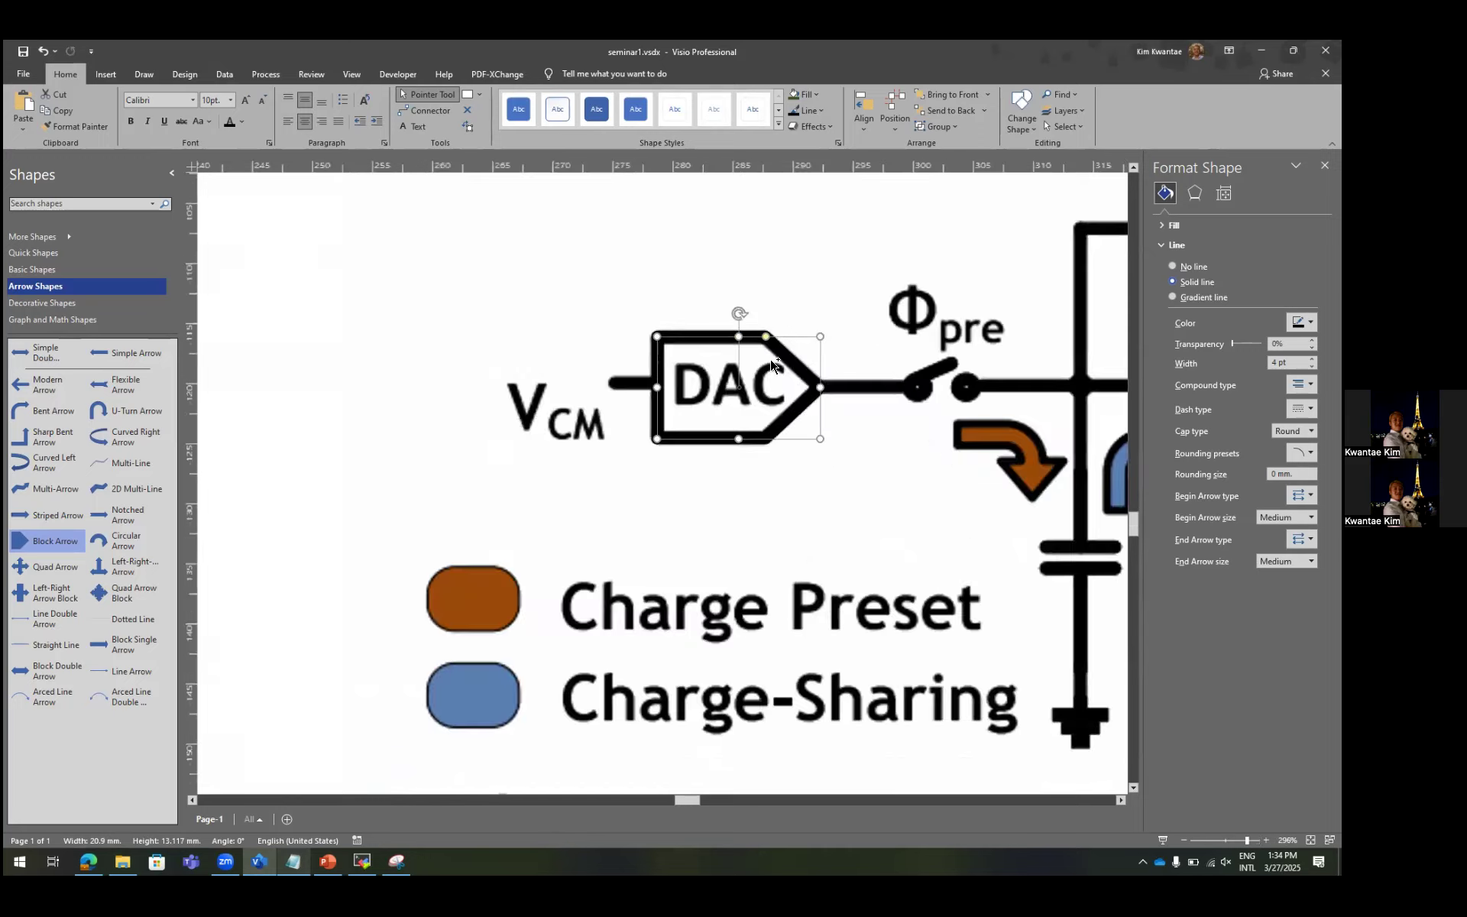
{"action": "left_click_drag", "start_coordinate": [779, 361], "coordinate": [428, 367]}
{"action": "left_click", "coordinate": [366, 481]}
{"action": "scroll", "coordinate": [434, 389], "scroll_direction": "left", "scroll_amount": 1}
Fill the Block Arrow with white and deselect it.
{"action": "left_click", "coordinate": [467, 359]}
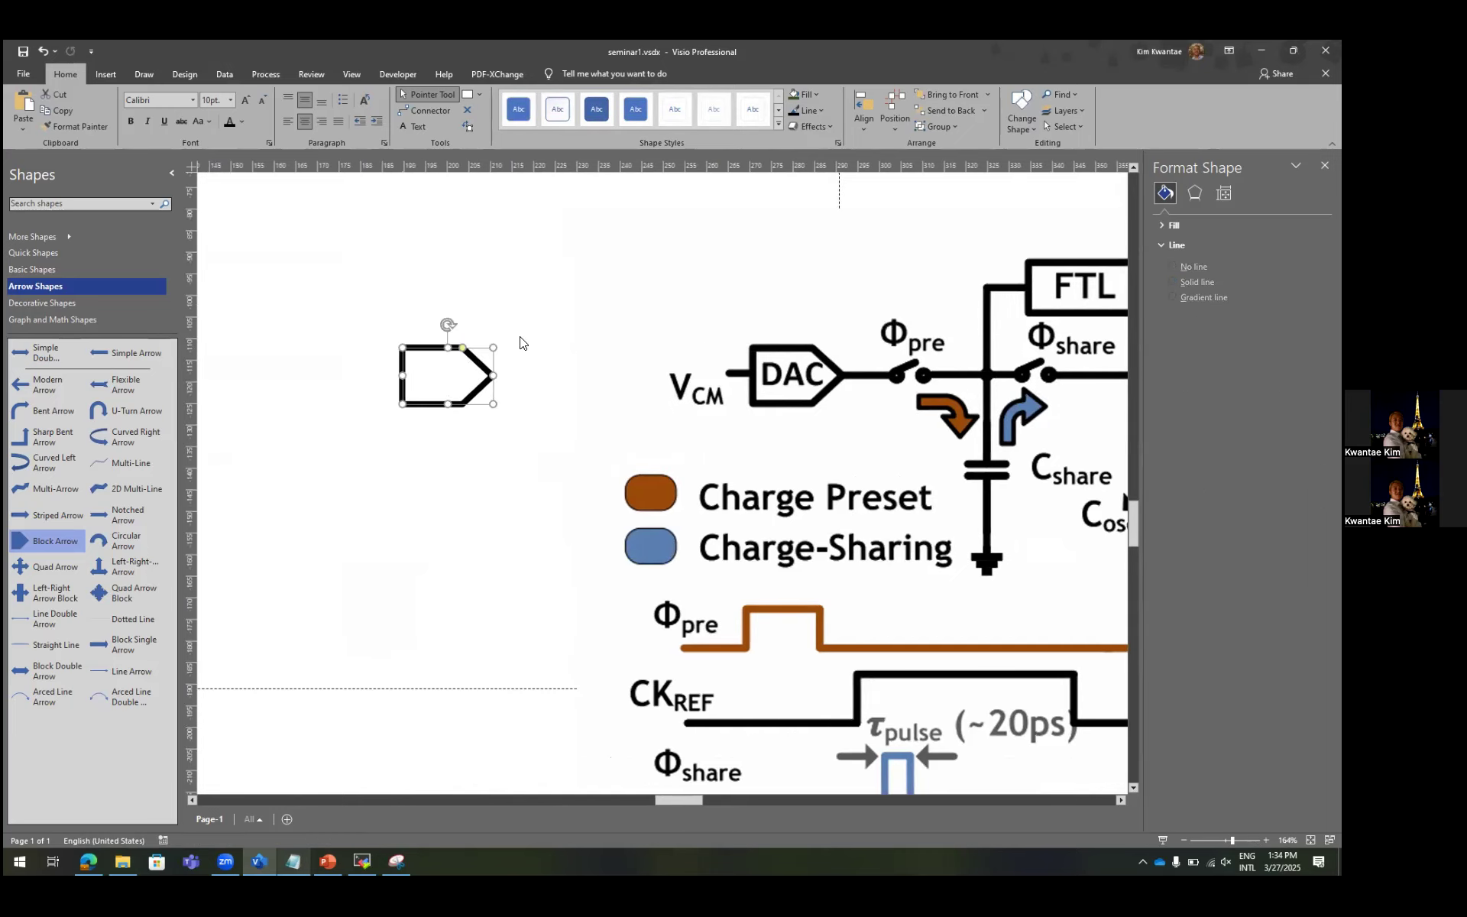
{"action": "left_click", "coordinate": [811, 95]}
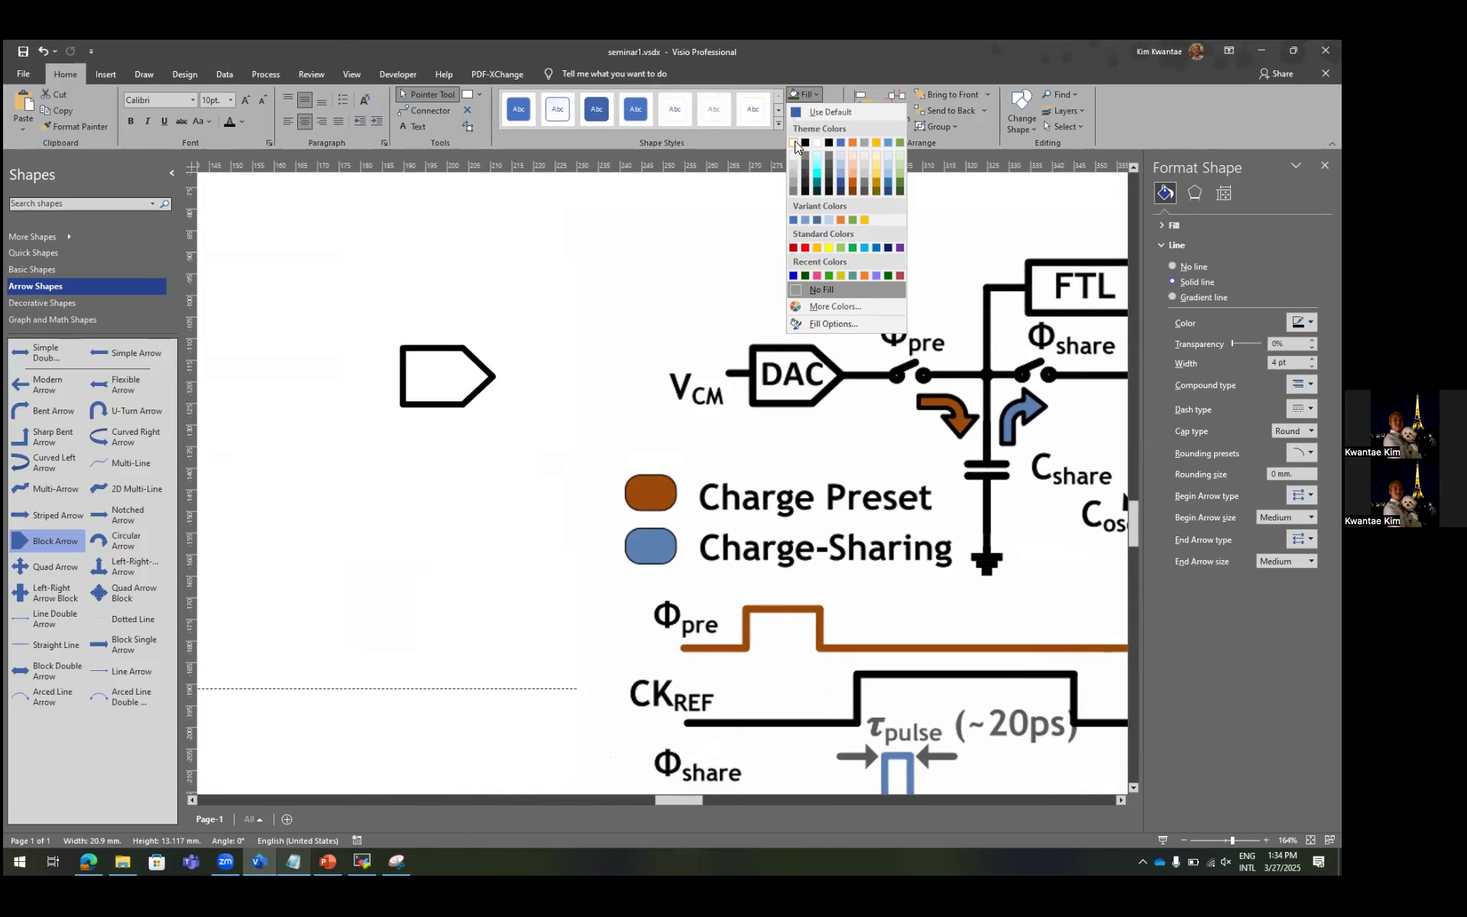
{"action": "left_click", "coordinate": [794, 141]}
{"action": "left_click", "coordinate": [445, 305]}
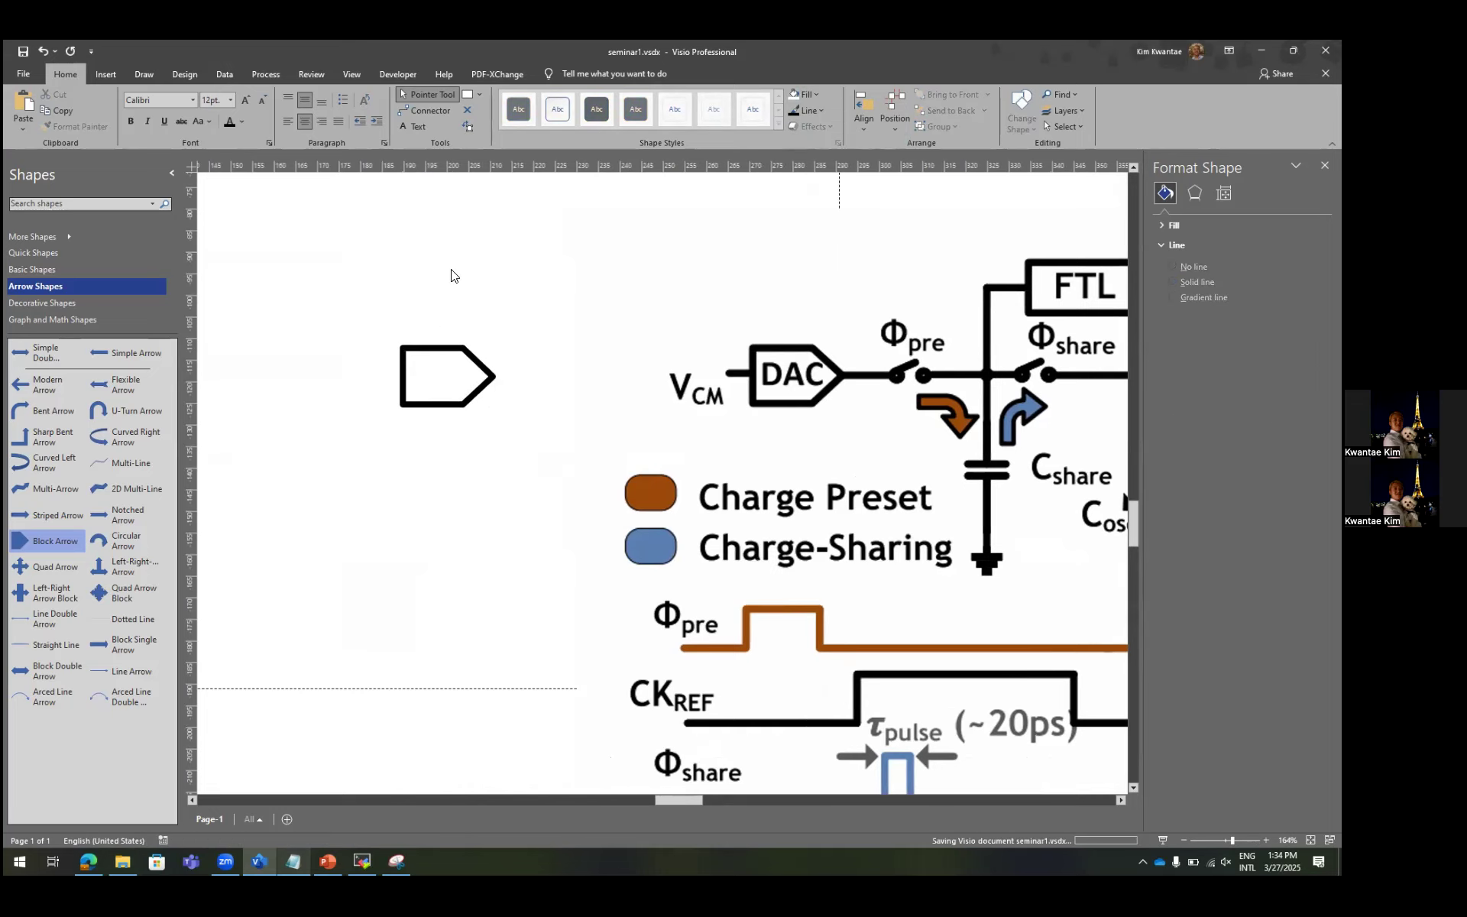
Insert a text box reading "DAC" on the empty area above and left of the Block Arrow.
{"action": "scroll", "coordinate": [453, 275], "scroll_direction": "left", "scroll_amount": 2}
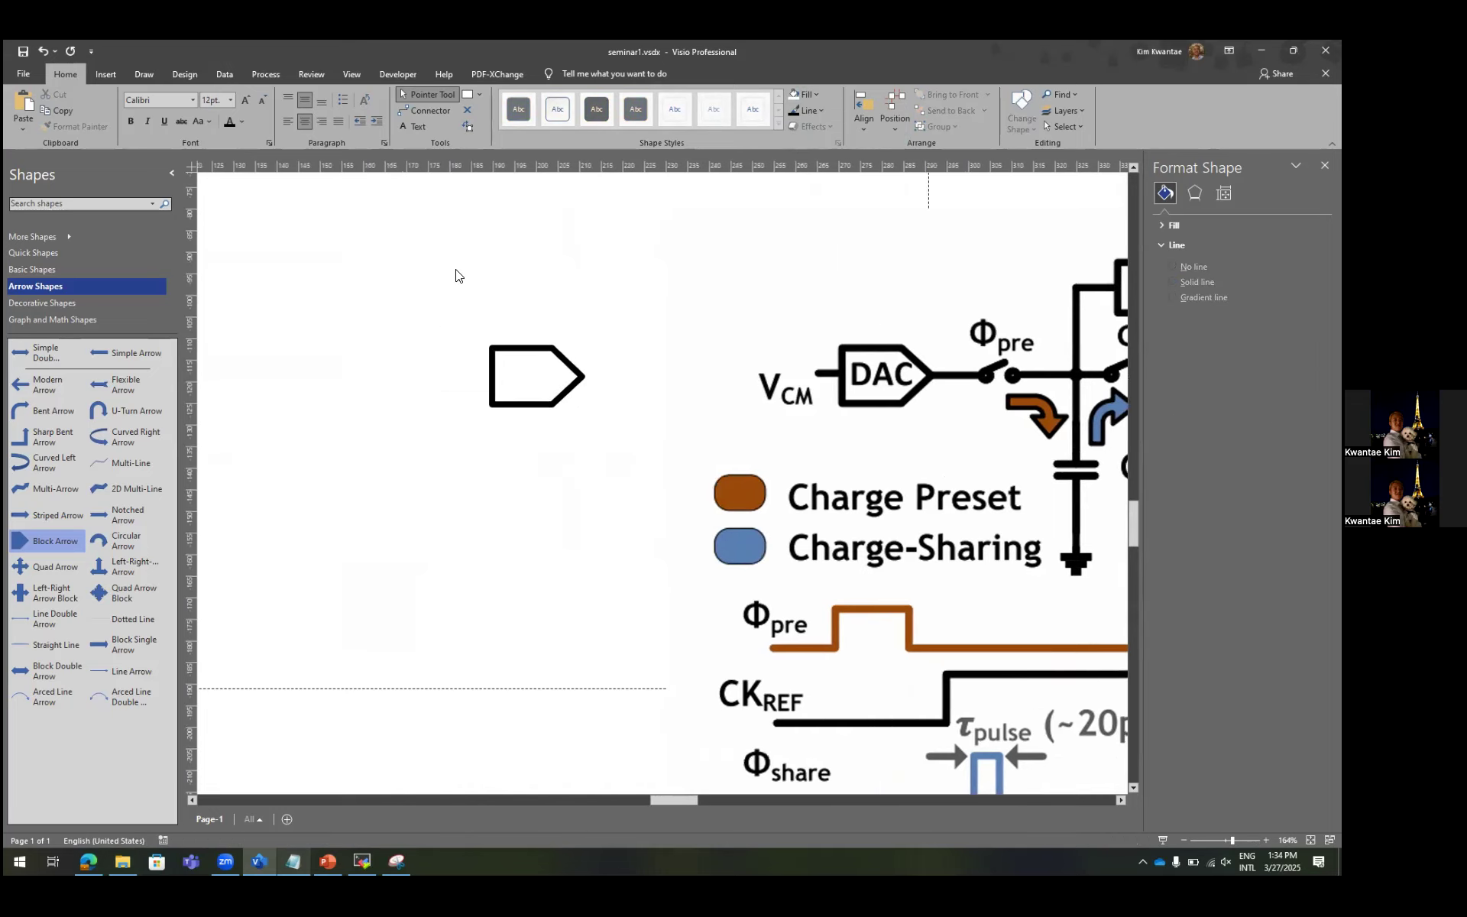
{"action": "left_click", "coordinate": [105, 74]}
{"action": "left_click", "coordinate": [334, 107]}
{"action": "left_click", "coordinate": [355, 308]}
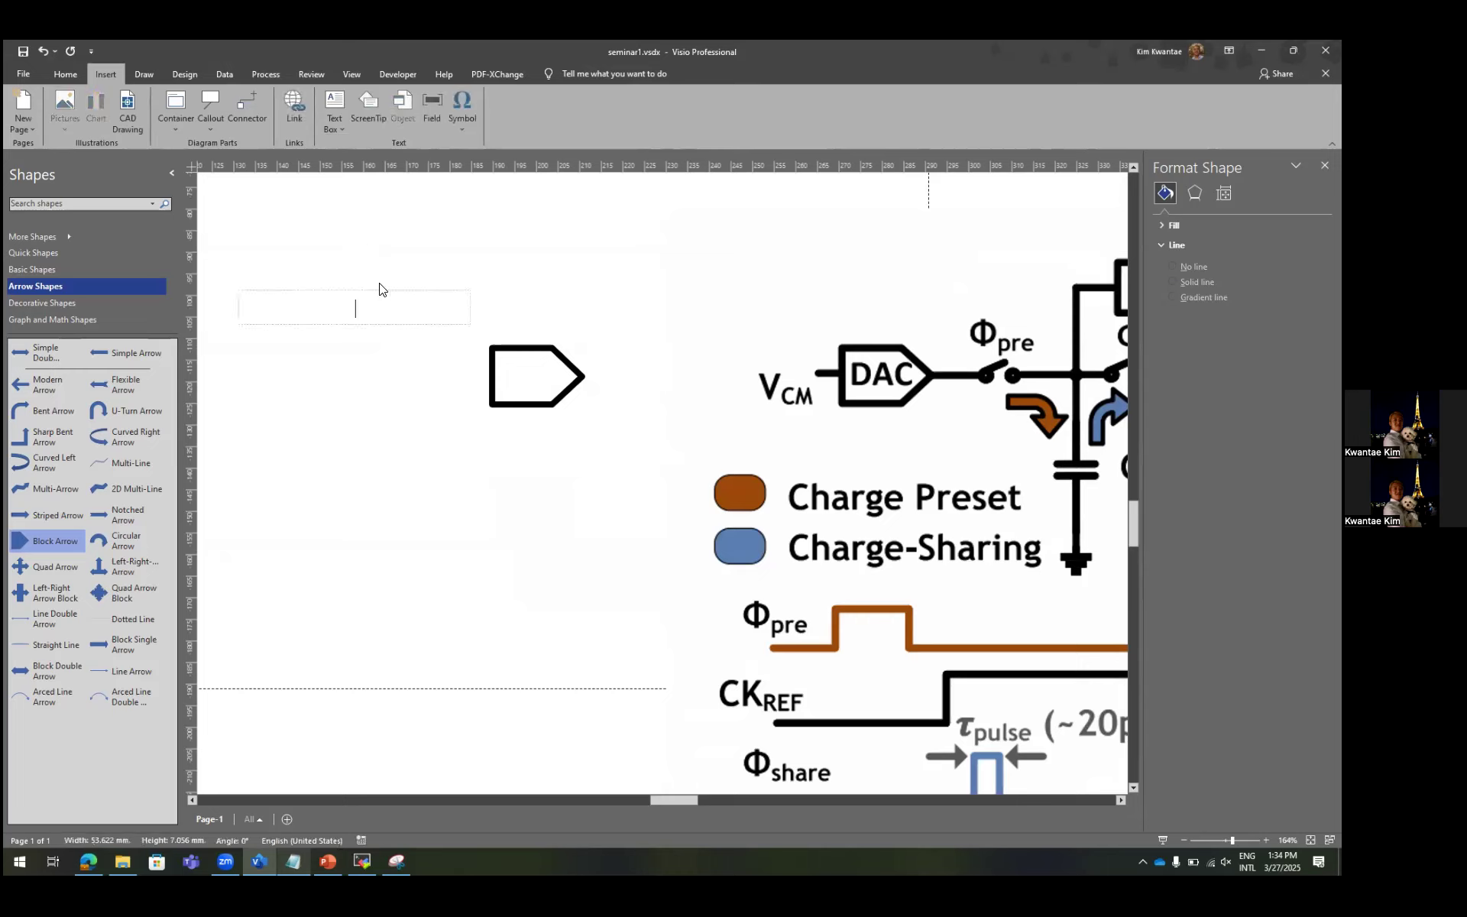
{"action": "type", "text": "d"}
{"action": "type", "text": "DAC"}
{"action": "key", "text": "Escape"}
{"action": "left_click", "coordinate": [335, 285]}
{"action": "left_click", "coordinate": [346, 305]}
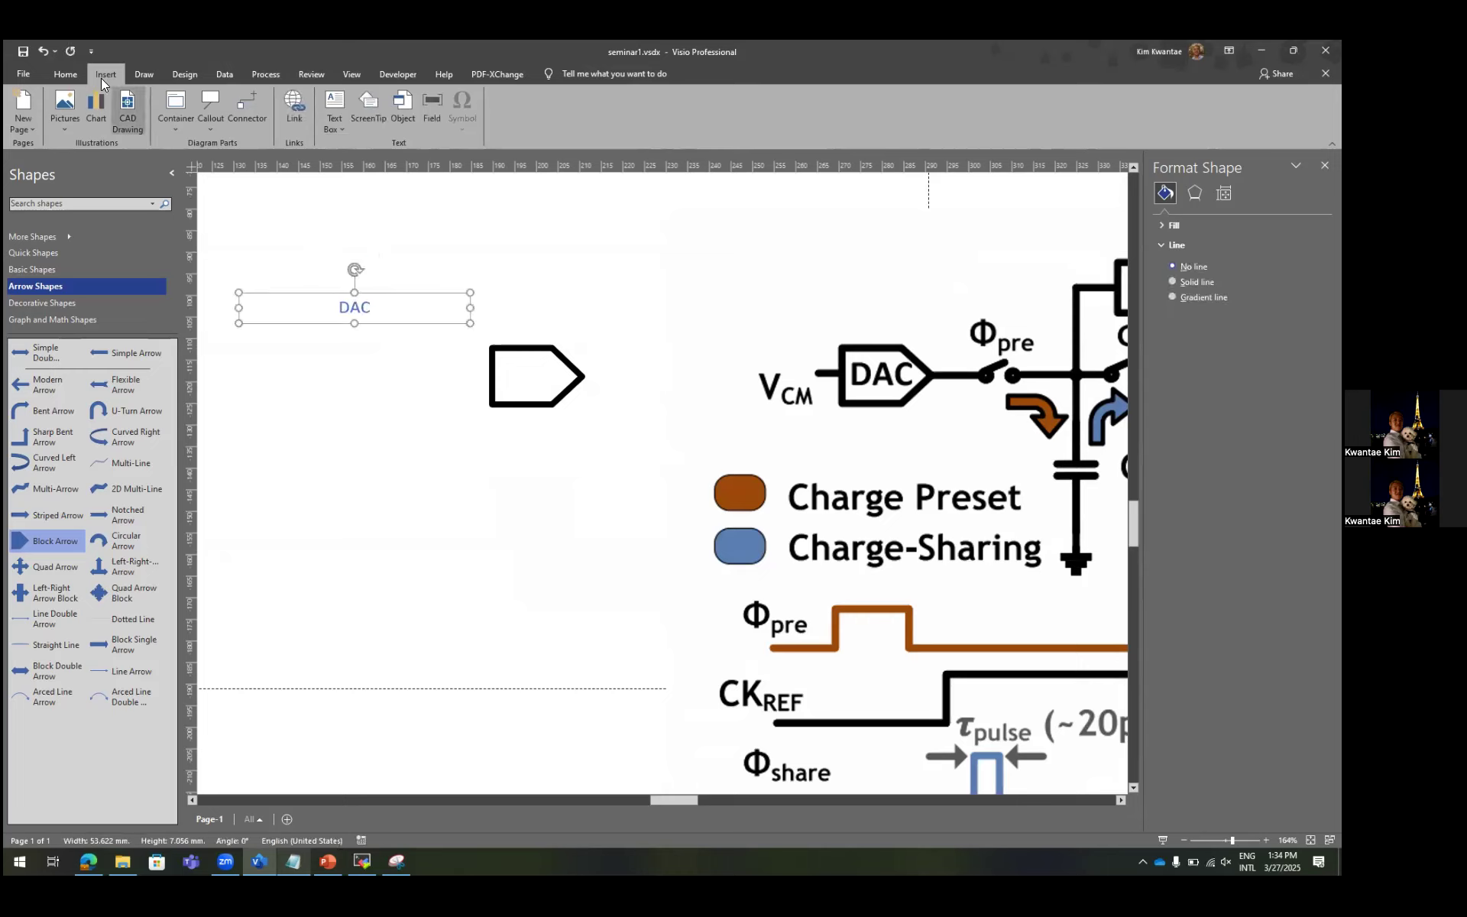
Make the DAC label's text black and bold.
{"action": "left_click", "coordinate": [69, 74]}
{"action": "left_click", "coordinate": [229, 121]}
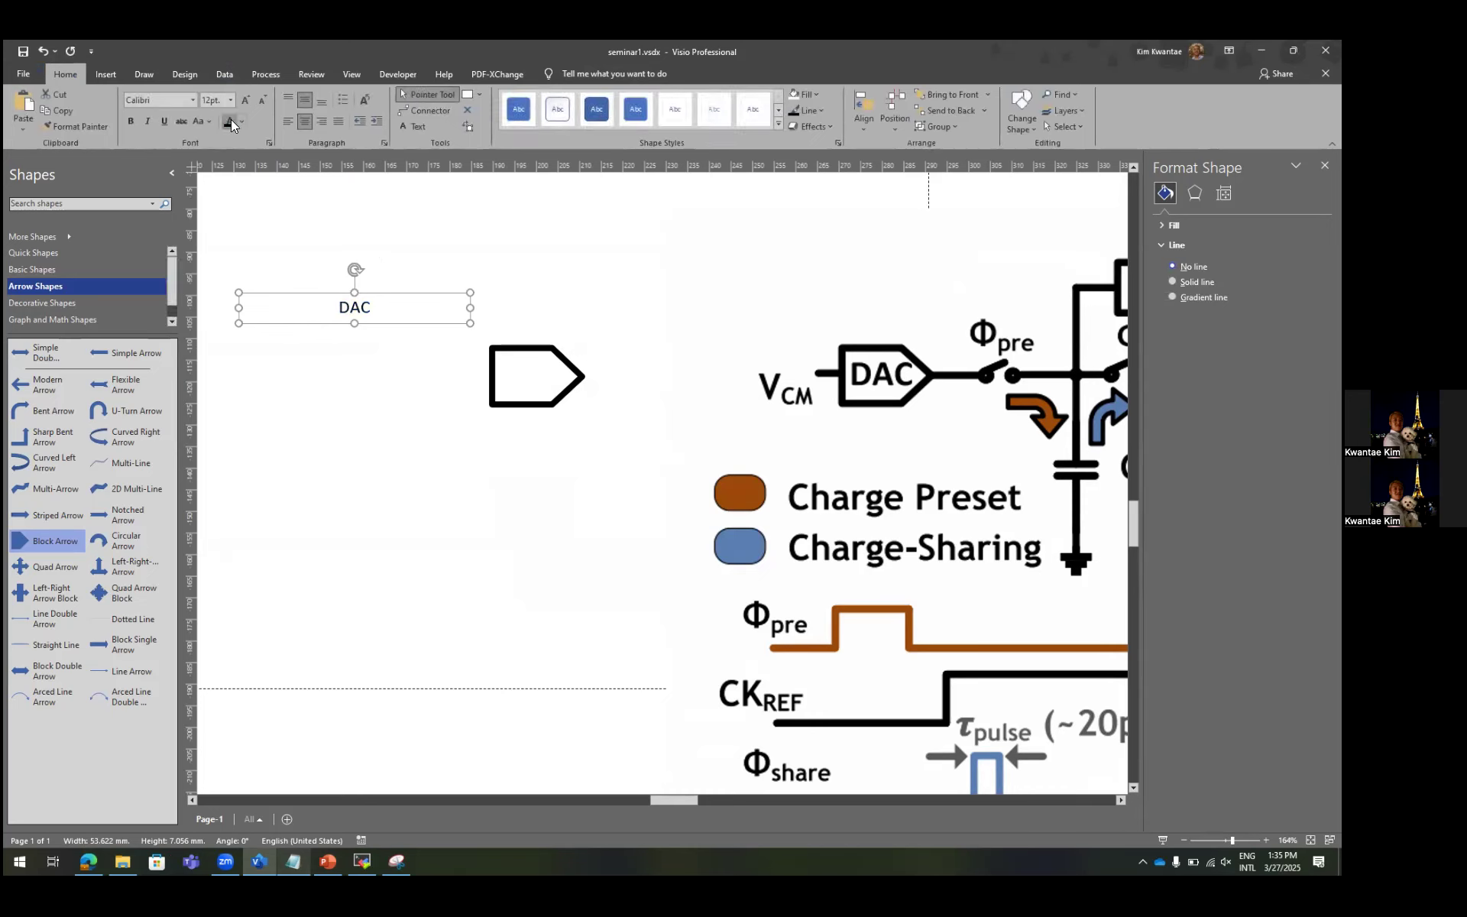
{"action": "key", "text": "ctrl+b"}
Switch to the Notepad notes and add the line "Ctrl + B" with the description "Bold" below the Rotation entry.
{"action": "left_click", "coordinate": [289, 856]}
{"action": "left_click", "coordinate": [196, 432]}
{"action": "key", "text": "Return"}
{"action": "type", "text": "Ctrl + B"}
{"action": "key", "text": "Tab"}
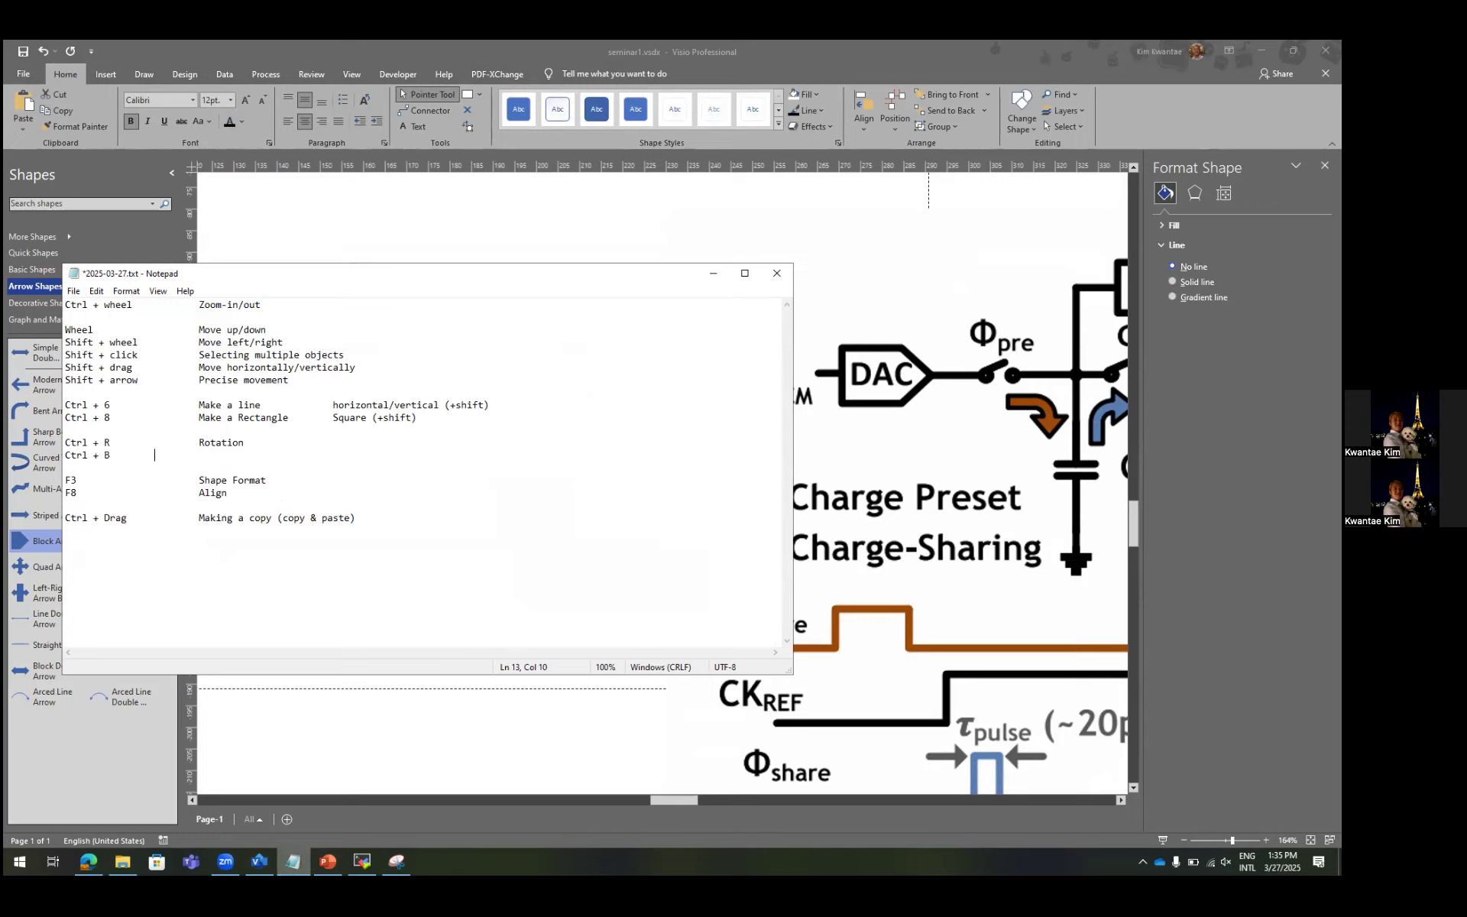
{"action": "type", "text": "Bold"}
Add the entries "Ctrl + Shift + >" and "Ctrl + Shift + <" on separate lines as a new group below the Bold note.
{"action": "key", "text": "Return"}
{"action": "key", "text": "Return"}
{"action": "type", "text": "C"}
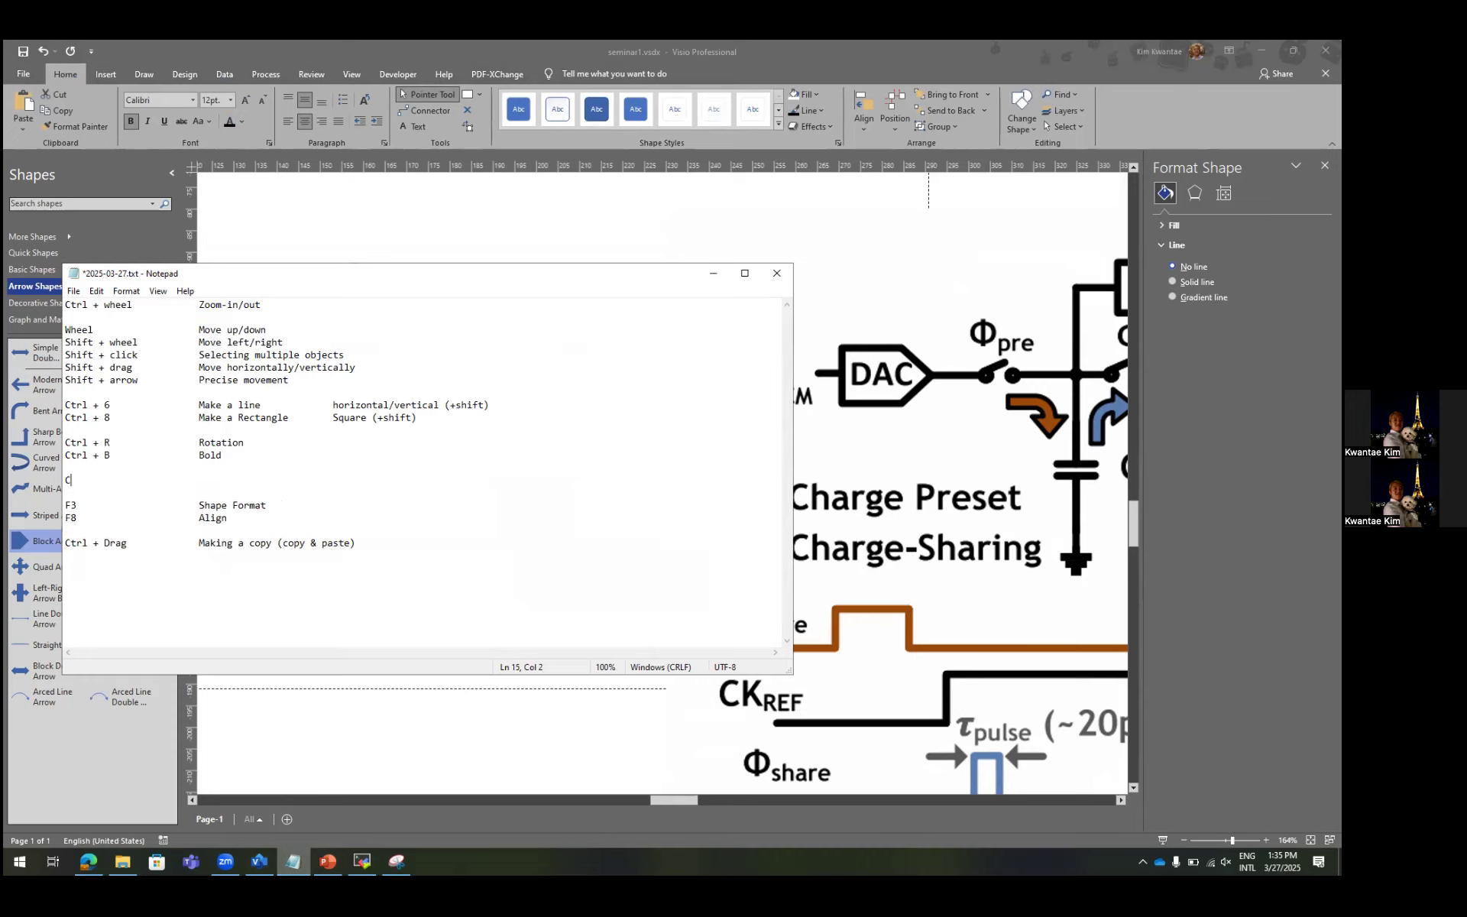
{"action": "type", "text": "trl + s"}
{"action": "type", "text": "Shift"}
{"action": "key", "text": "shift+Home"}
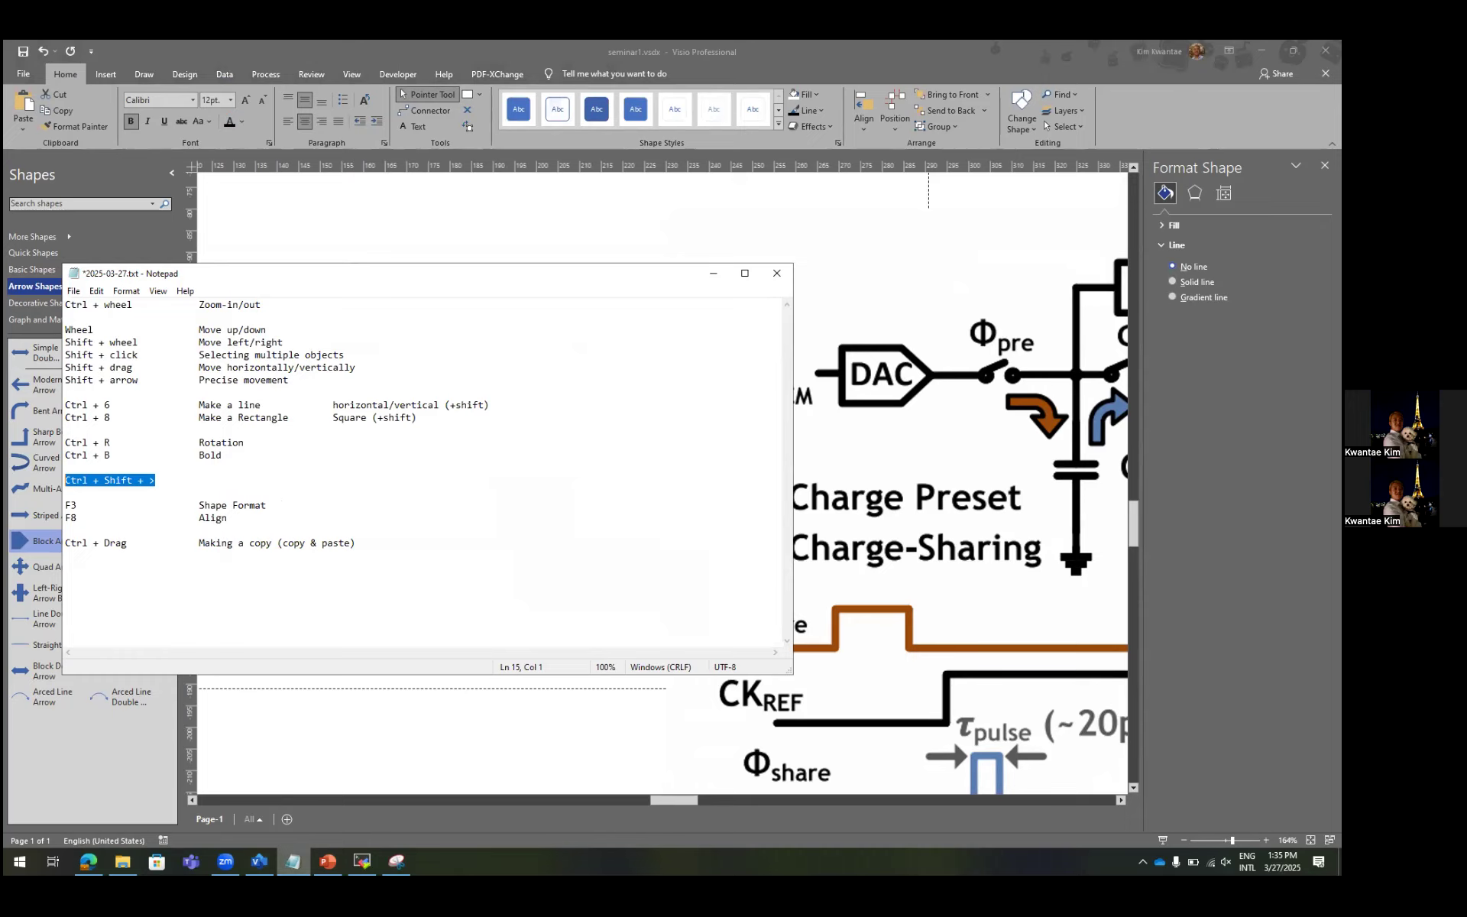
{"action": "key", "text": "ctrl+c"}
{"action": "key", "text": "End"}
{"action": "key", "text": "Return"}
{"action": "key", "text": "ctrl+v"}
{"action": "key", "text": "Up"}
{"action": "type", "text": "<"}
{"action": "key", "text": "Up"}
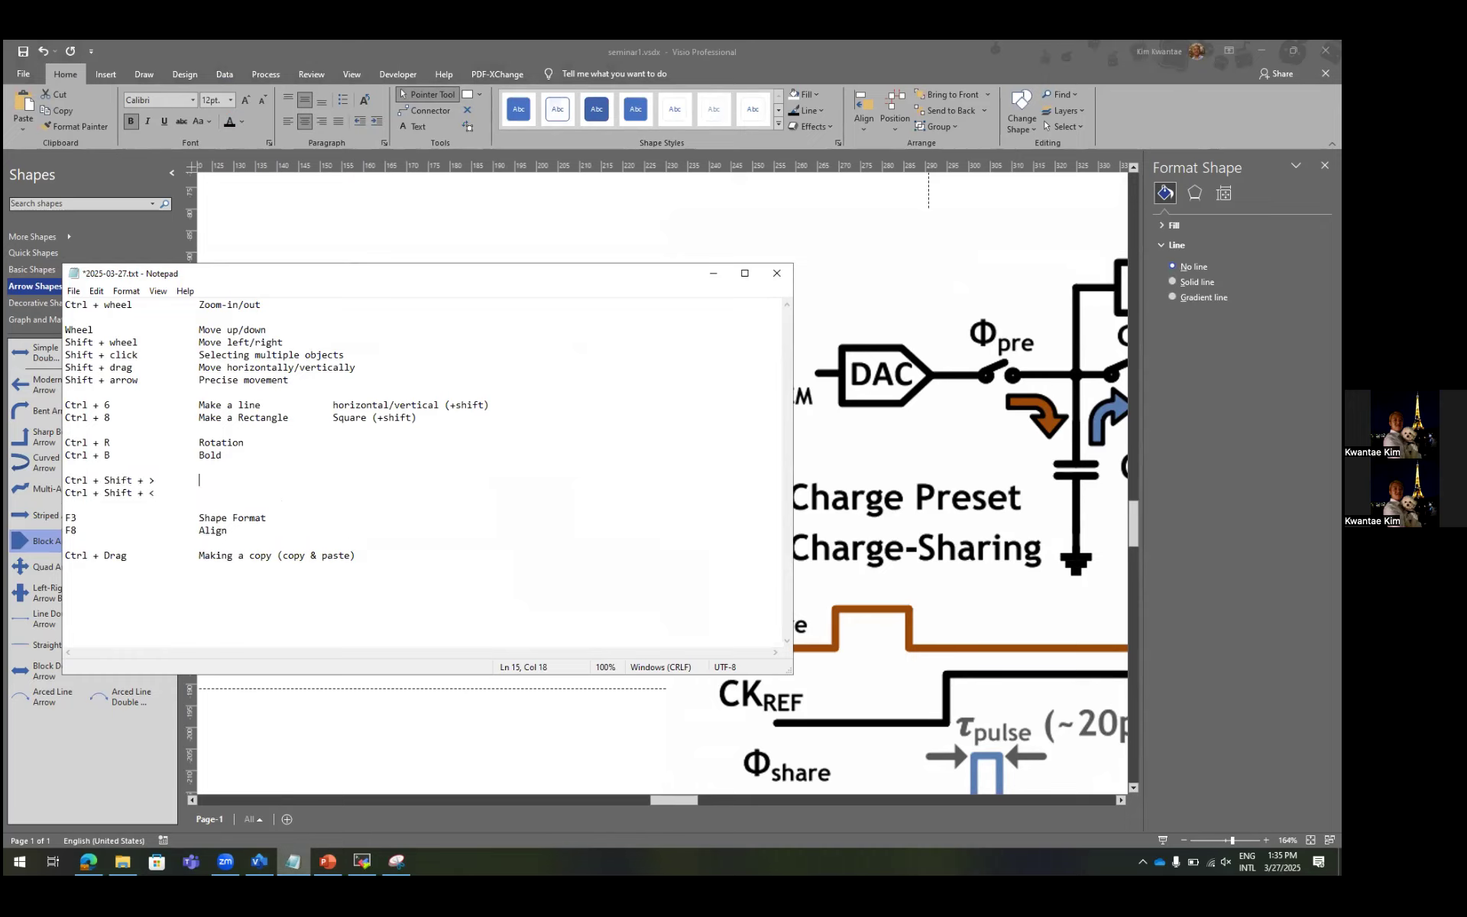
Describe the "Ctrl + Shift + >" note as "Increase font size" and reword a copy of that text for the decrease shortcut.
{"action": "type", "text": "Increase font size"}
{"action": "key", "text": "ctrl+shift+Left"}
{"action": "key", "text": "ctrl+shift+Left"}
{"action": "key", "text": "ctrl+shift+Left"}
{"action": "key", "text": "Down"}
{"action": "key", "text": "ctrl+v"}
{"action": "key", "text": "Left"}
{"action": "key", "text": "Left"}
{"action": "key", "text": "Left"}
{"action": "key", "text": "Left"}
{"action": "key", "text": "BackSpace"}
{"action": "type", "text": "D"}
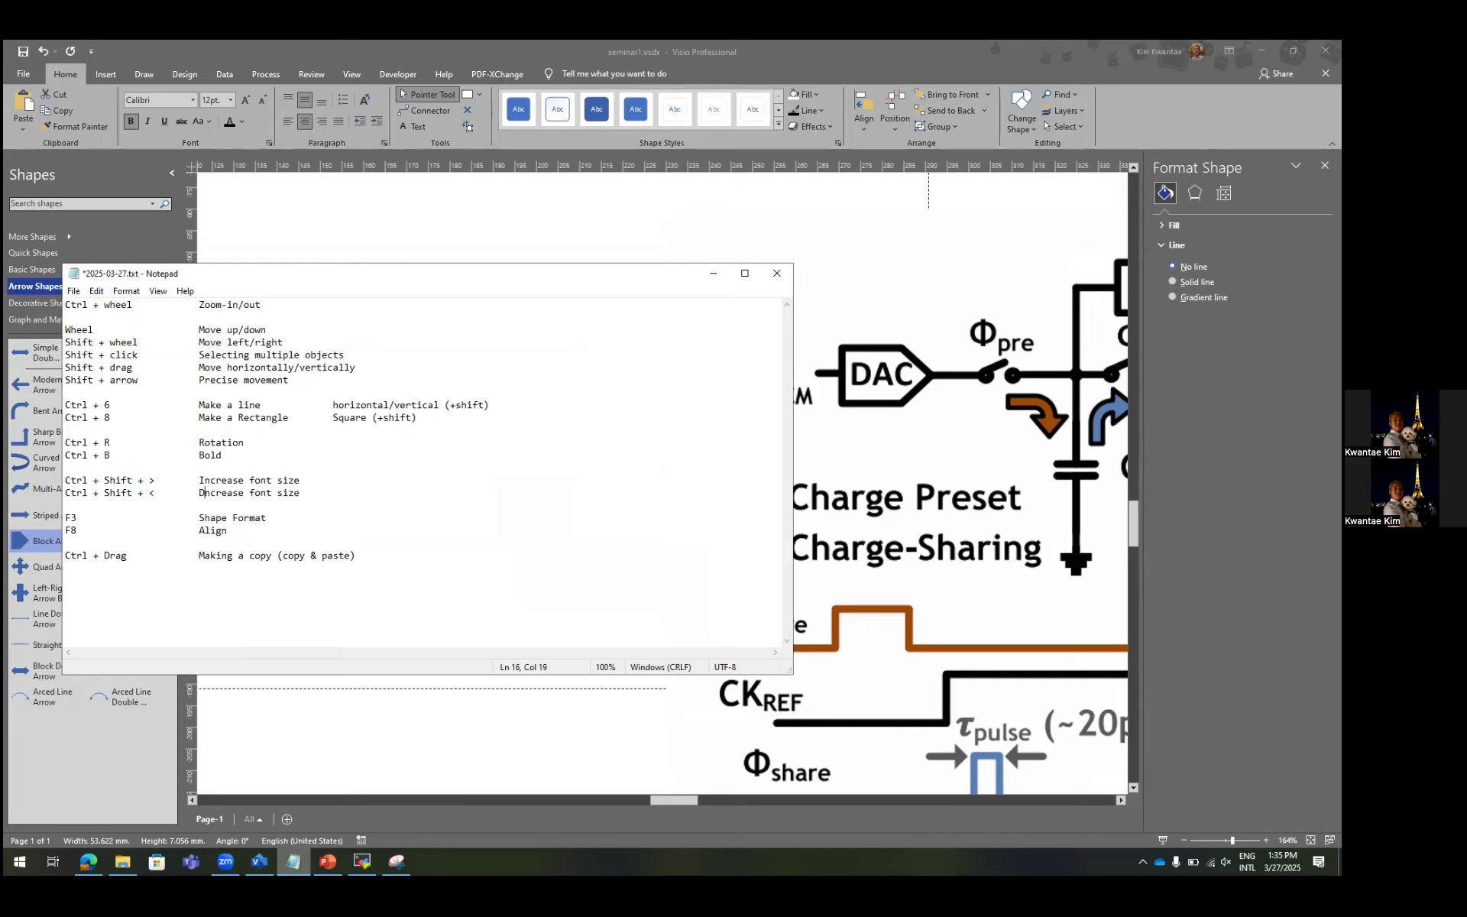
Switch back to Visio, enlarge the DAC label's text to 24 pt and narrow its text box to about 20.9 mm.
{"action": "key", "text": "alt+Tab"}
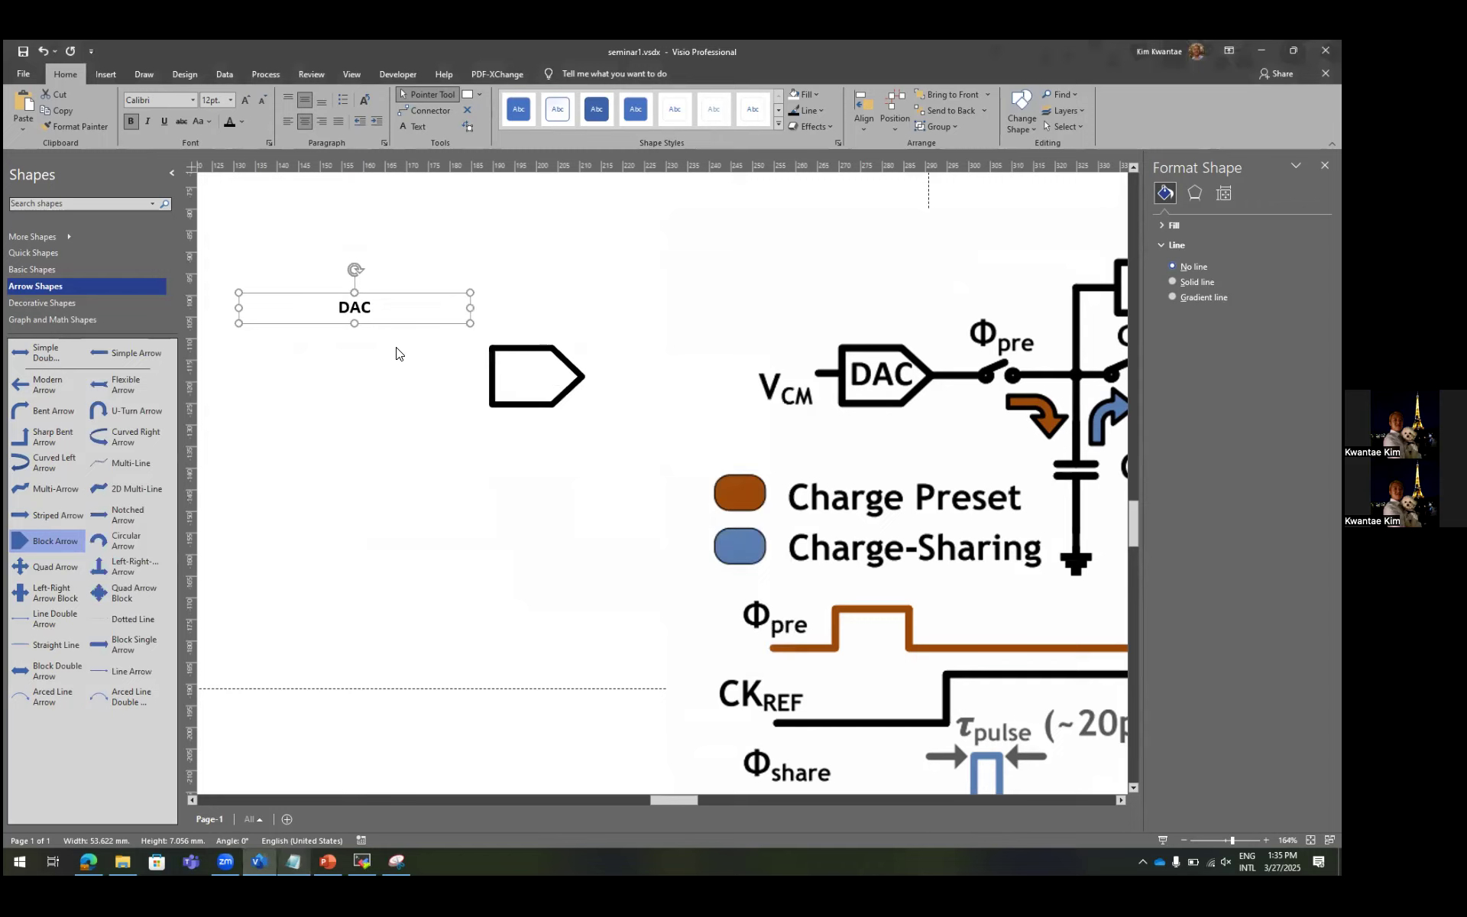
{"action": "key", "text": "ctrl+shift+period"}
{"action": "key", "text": "ctrl+shift+period"}
{"action": "key", "text": "ctrl+shift+period"}
{"action": "key", "text": "ctrl+shift+comma"}
{"action": "key", "text": "ctrl+shift+comma"}
{"action": "key", "text": "ctrl+shift+comma"}
{"action": "key", "text": "ctrl+shift+period"}
{"action": "key", "text": "ctrl+shift+period"}
{"action": "key", "text": "ctrl+shift+period"}
{"action": "left_click_drag", "start_coordinate": [470, 308], "coordinate": [311, 307]}
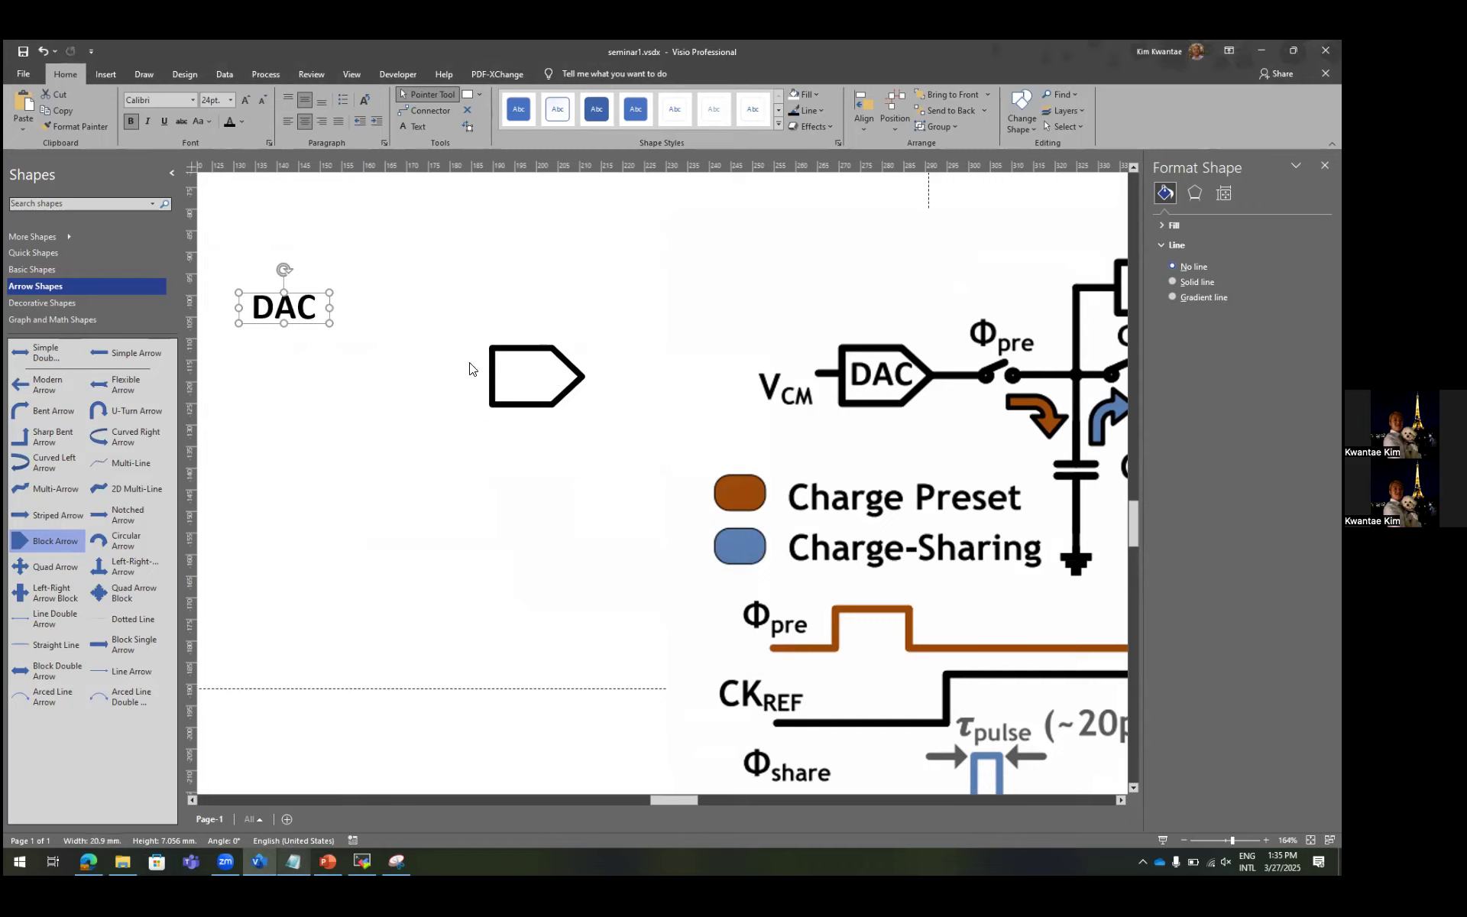
Align the DAC label with the Block Arrow, centred both vertically and horizontally.
{"action": "left_click", "coordinate": [491, 368]}
{"action": "left_click", "coordinate": [292, 302], "text": "shift"}
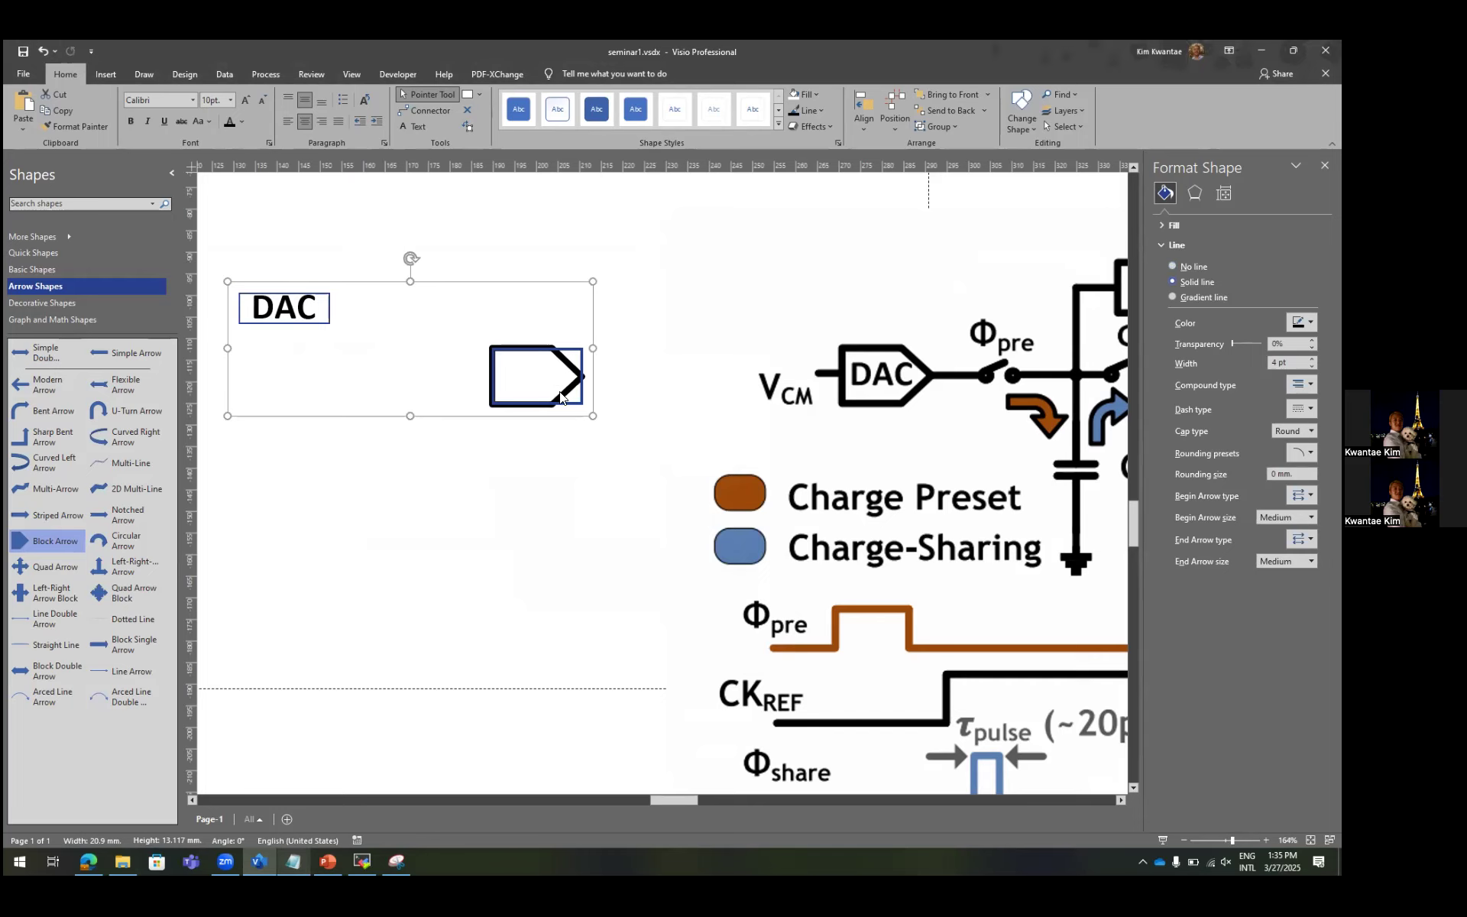
{"action": "key", "text": "F8"}
{"action": "left_click", "coordinate": [651, 460]}
{"action": "left_click", "coordinate": [649, 410]}
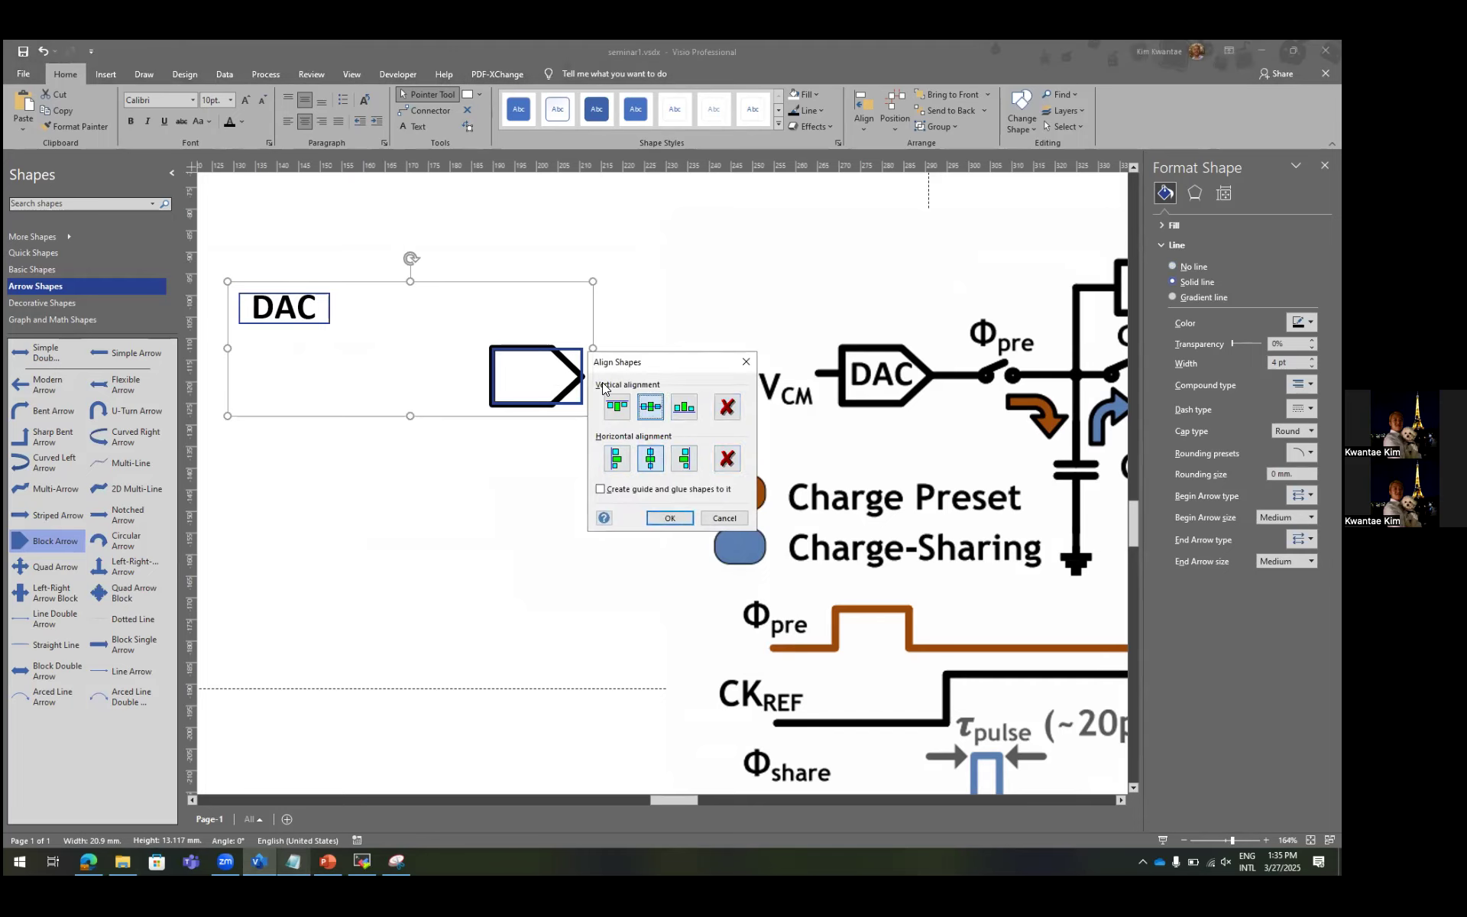
{"action": "key", "text": "Return"}
Narrow the DAC text box to about 19.45 mm and nudge it left until the label sits well inside the Block Arrow.
{"action": "left_click", "coordinate": [537, 378]}
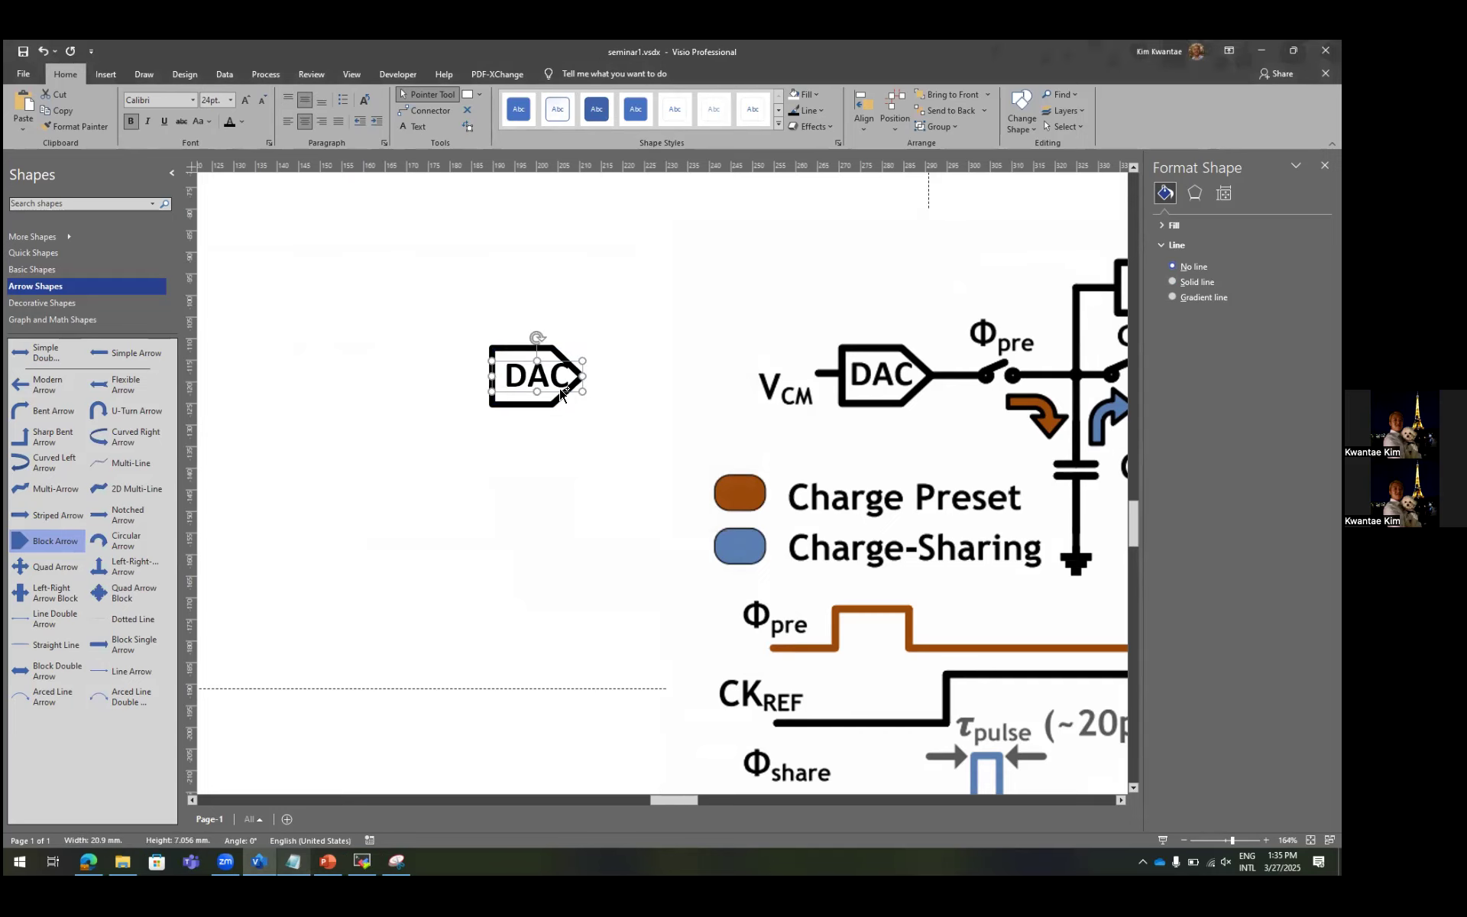
{"action": "scroll", "coordinate": [574, 380], "scroll_direction": "up", "scroll_amount": 5}
{"action": "left_click_drag", "start_coordinate": [593, 370], "coordinate": [577, 373]}
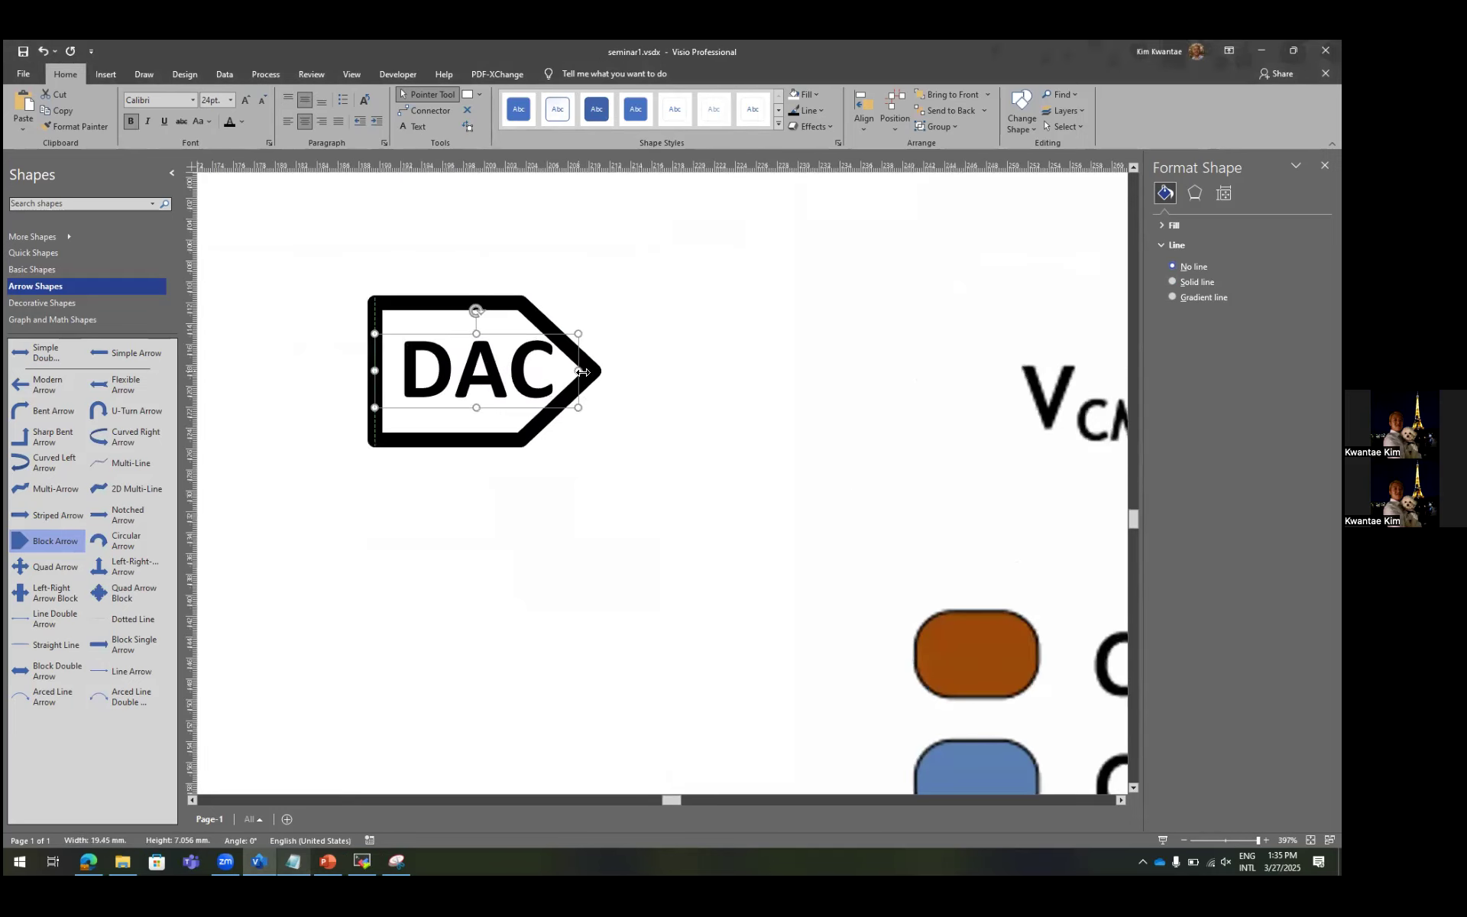
{"action": "key", "text": "Left"}
{"action": "key", "text": "Left"}
{"action": "key", "text": "Left"}
{"action": "key", "text": "Left"}
{"action": "key", "text": "Right"}
{"action": "key", "text": "Right"}
{"action": "key", "text": "Left"}
{"action": "key", "text": "Left"}
{"action": "key", "text": "Right"}
{"action": "key", "text": "Left"}
{"action": "key", "text": "Left"}
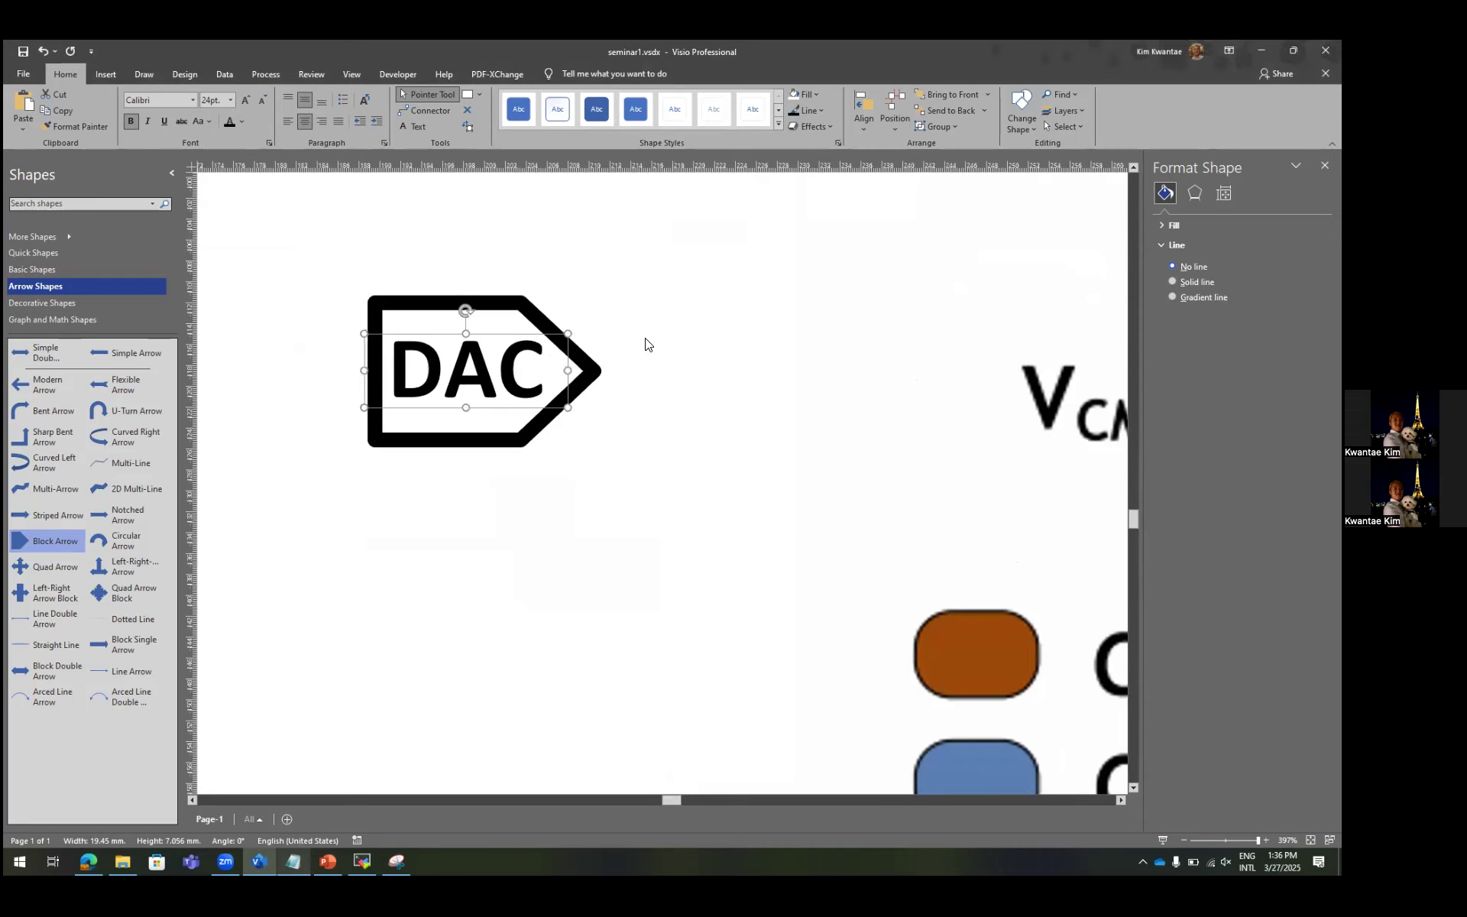
{"action": "left_click", "coordinate": [639, 333]}
{"action": "left_click", "coordinate": [596, 319]}
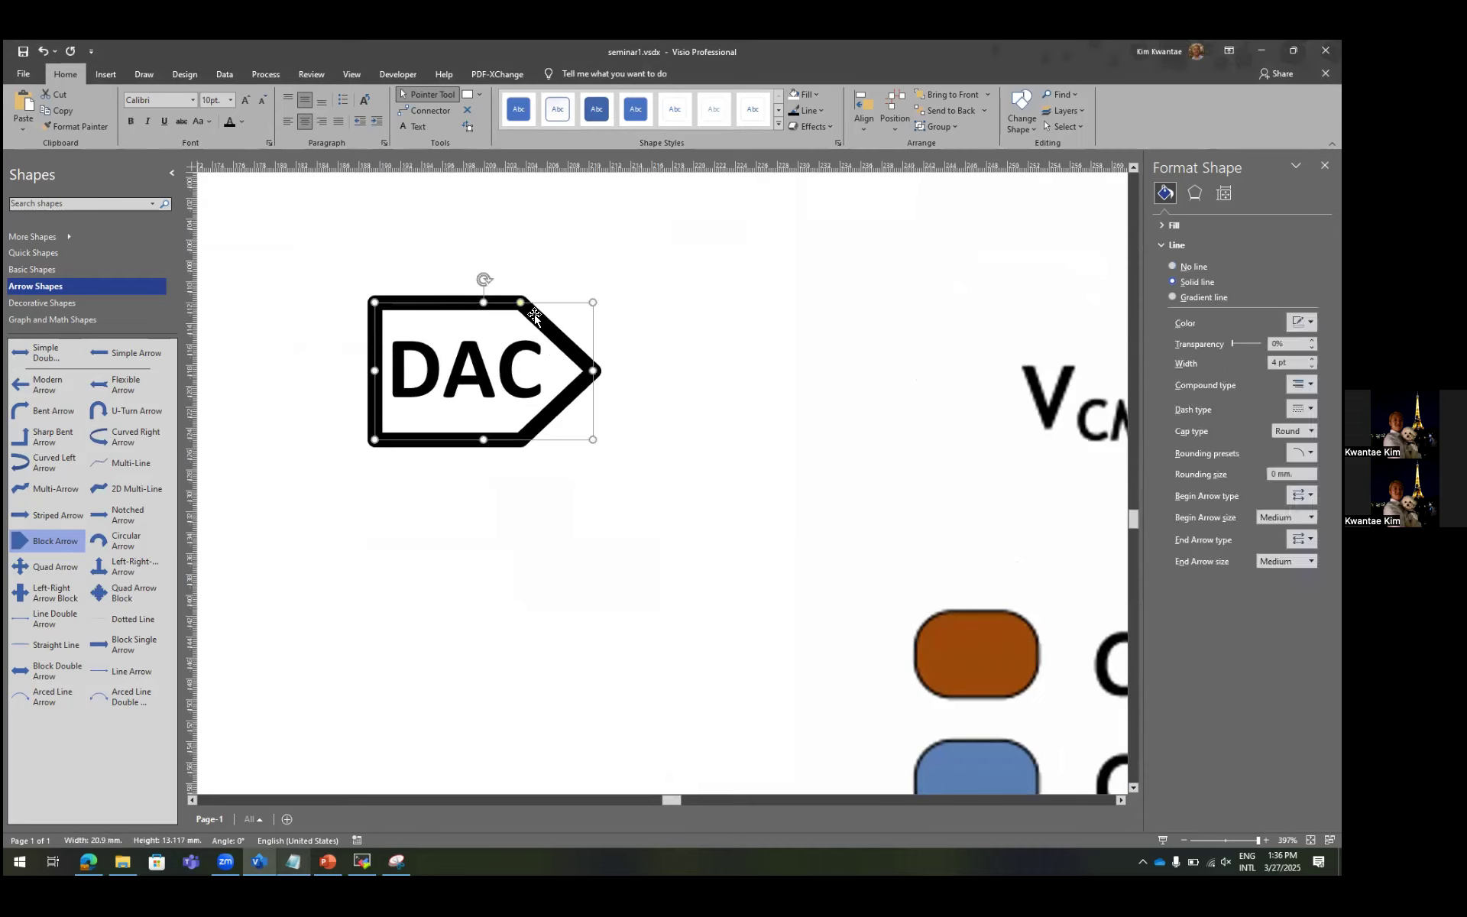
Group the DAC label with its Block Arrow, and switch to the shortcut notes in Notepad, adding blank lines below the font-size entries.
{"action": "left_click", "coordinate": [660, 298]}
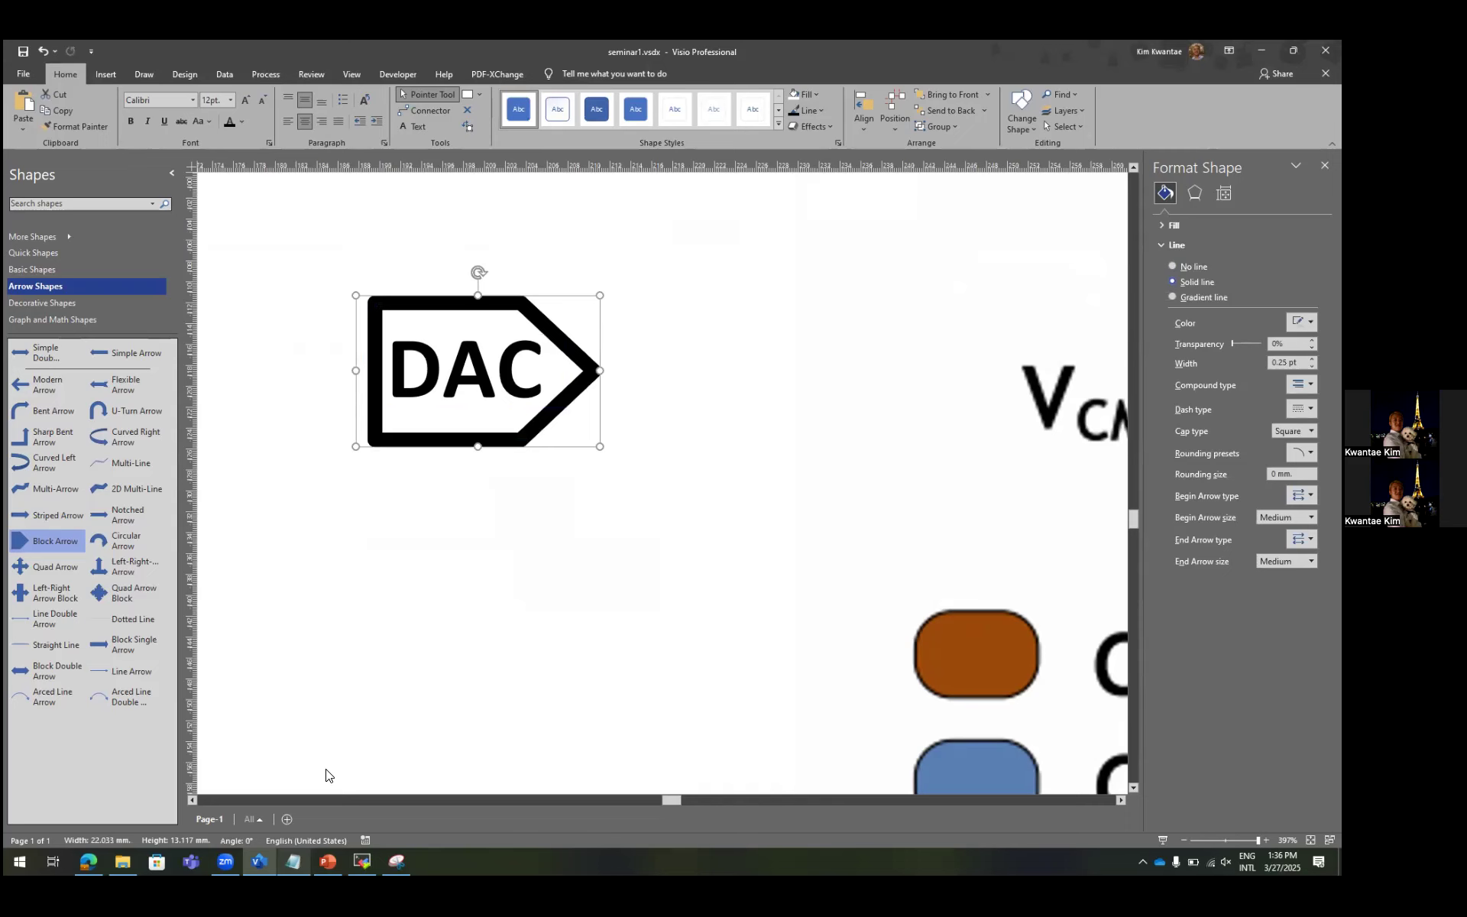
{"action": "left_click", "coordinate": [293, 861]}
{"action": "key", "text": "Return"}
{"action": "key", "text": "Return"}
{"action": "key", "text": "Up"}
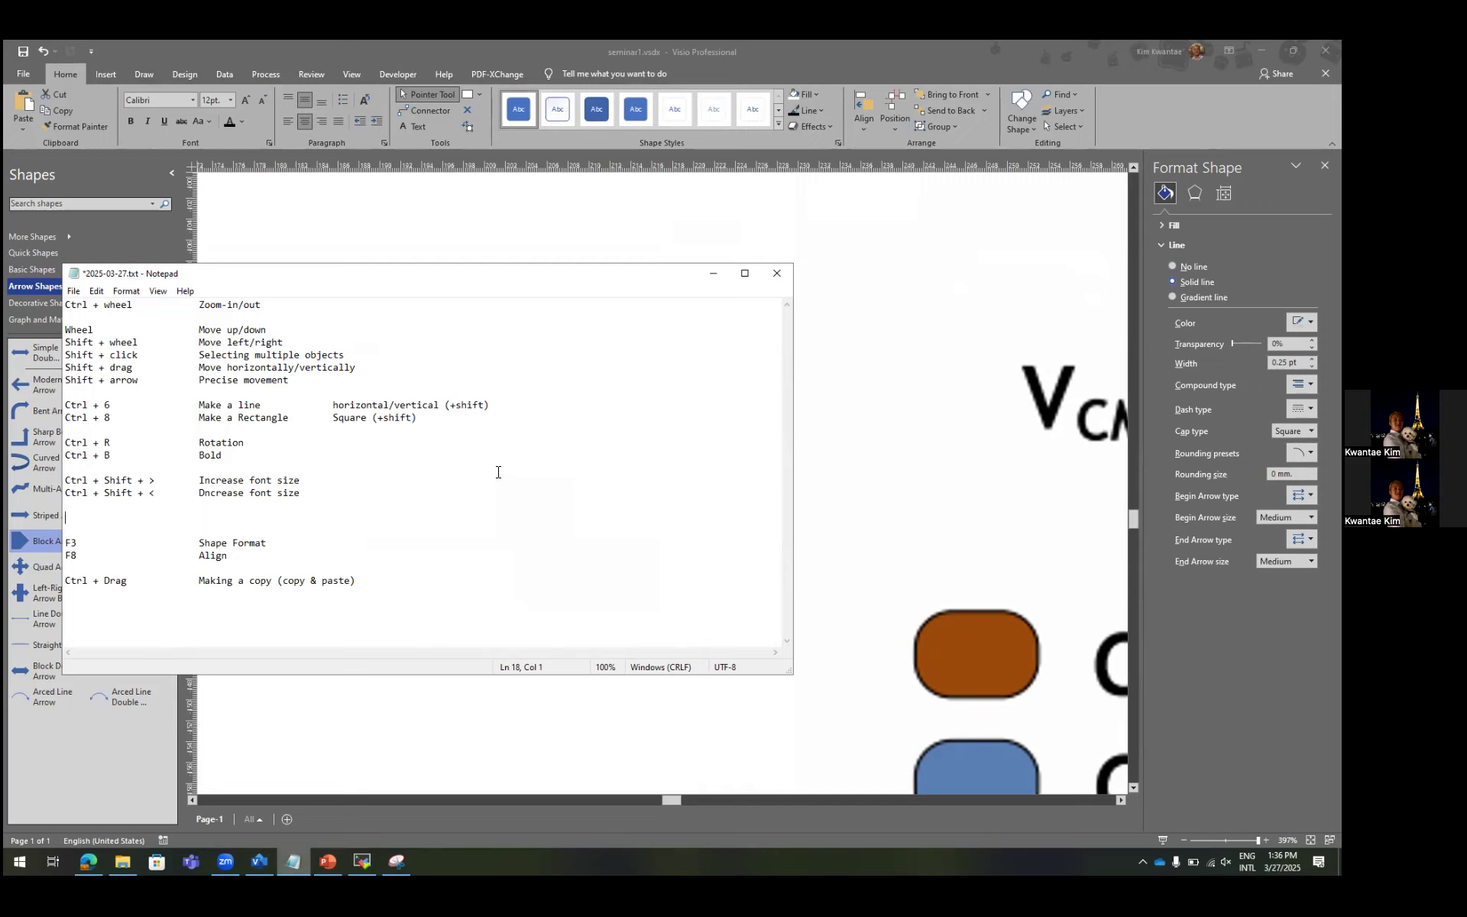
{"action": "key", "text": "Return"}
{"action": "key", "text": "Up"}
{"action": "type", "text": "Ctrl"}
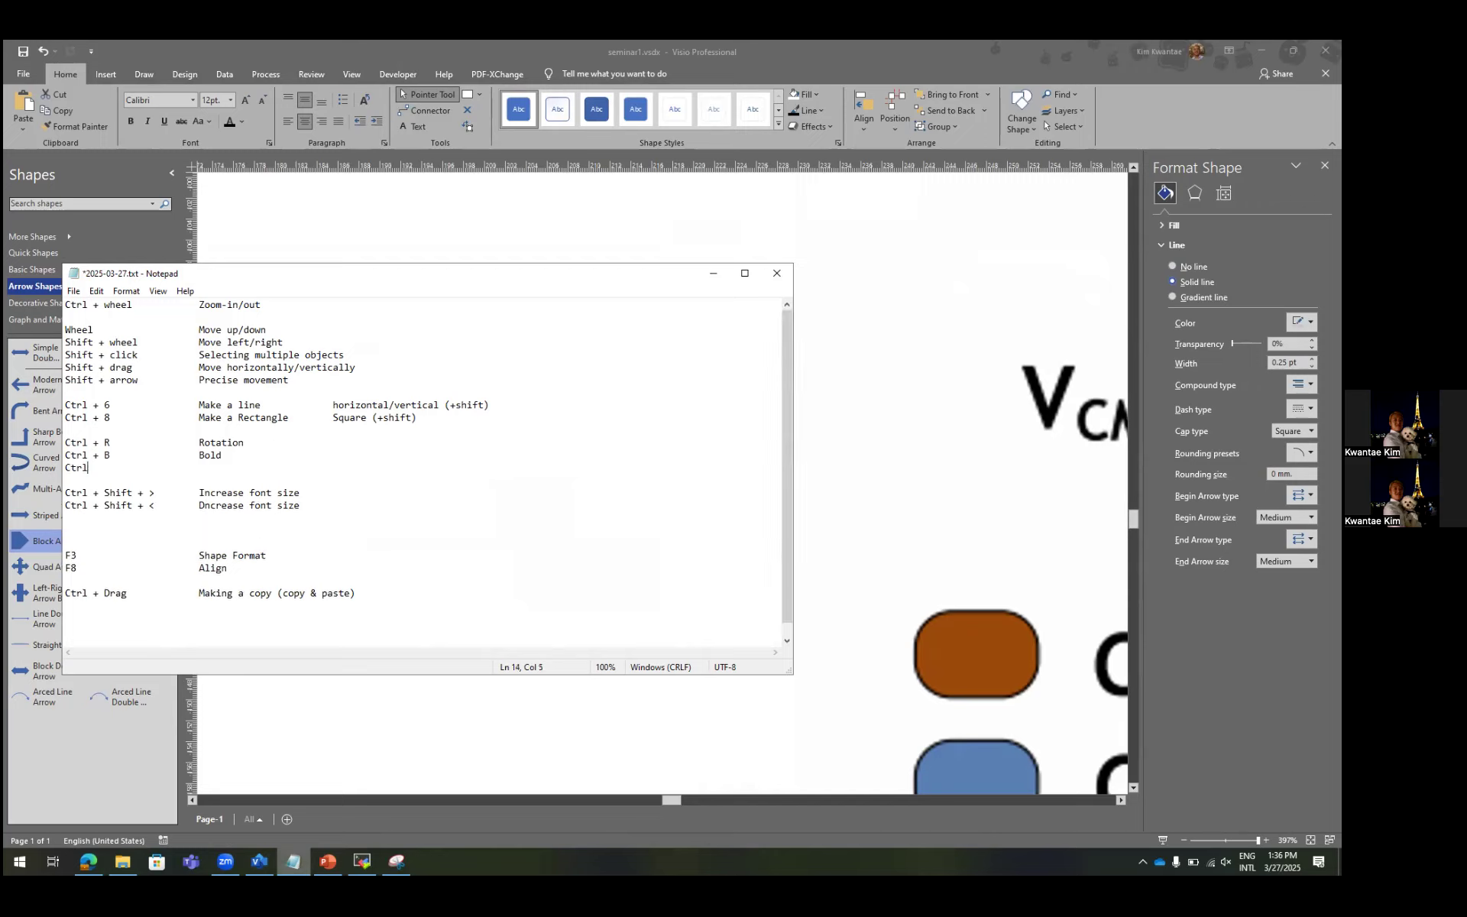
{"action": "key", "text": "BackSpace"}
{"action": "key", "text": "BackSpace"}
{"action": "key", "text": "BackSpace"}
{"action": "key", "text": "BackSpace"}
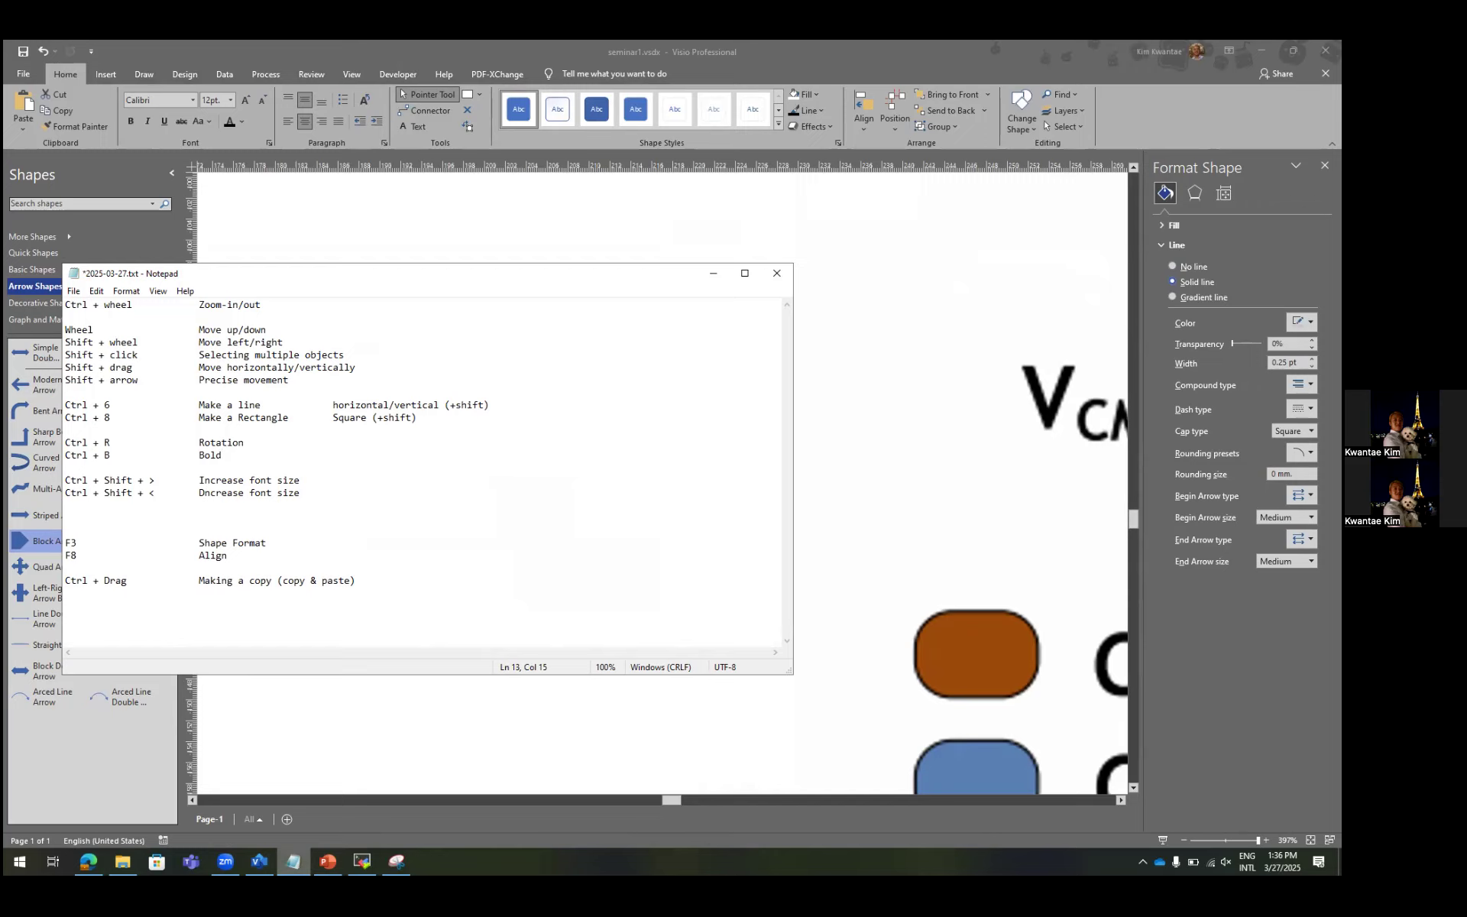
Add a "Ctrl + G" entry described as "Group" directly below the Rotation entry.
{"action": "key", "text": "Return"}
{"action": "key", "text": "Return"}
{"action": "key", "text": "Up"}
{"action": "key", "text": "Up"}
{"action": "type", "text": "Ctrl + G"}
{"action": "key", "text": "BackSpace"}
{"action": "type", "text": "Group"}
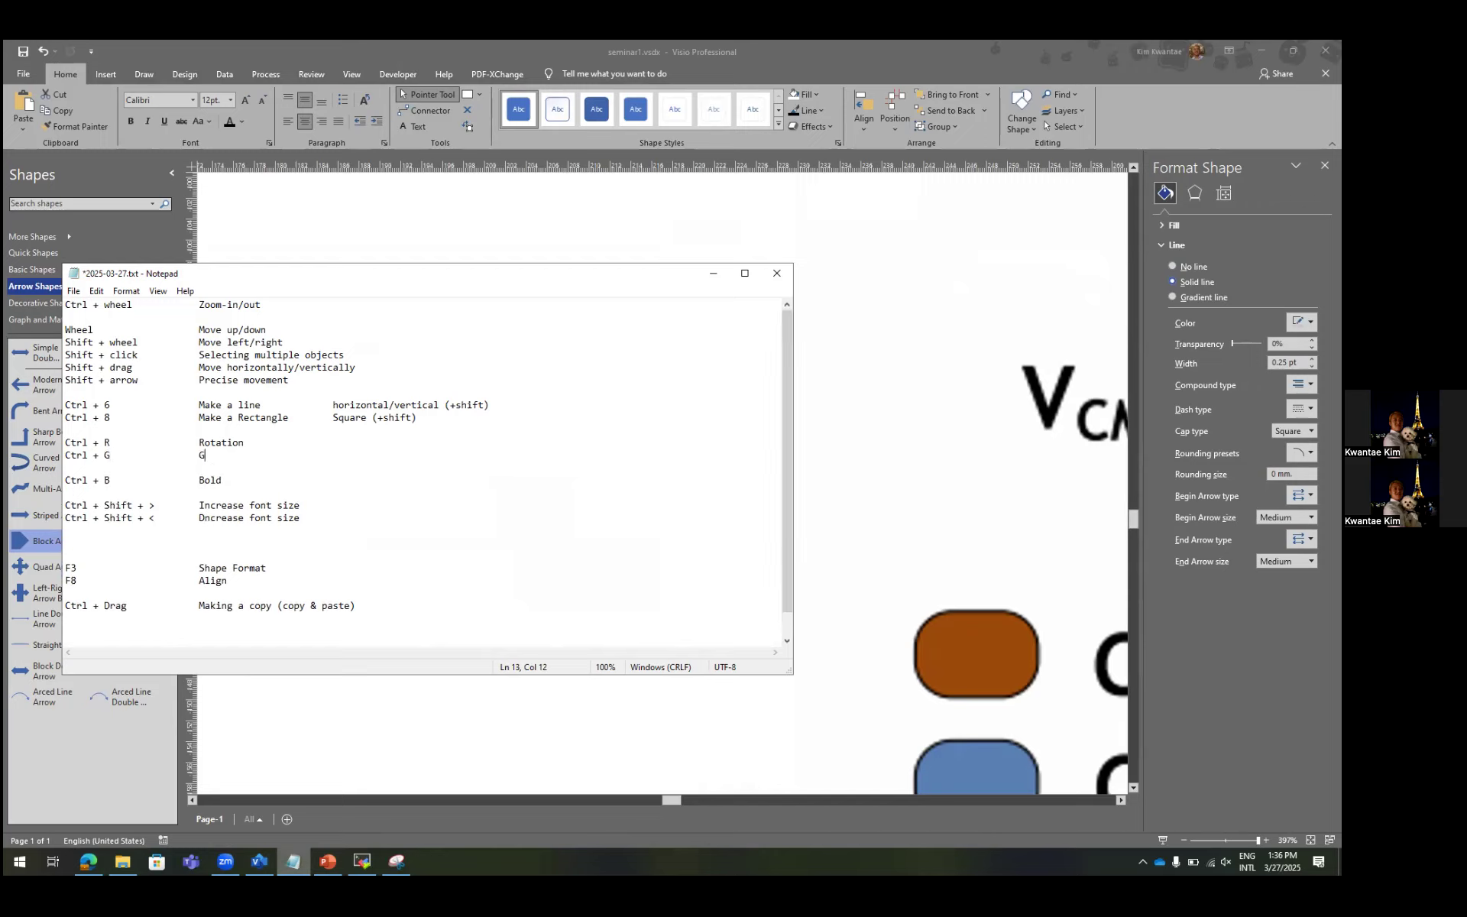
Insert a "--- font ---" heading directly above the Bold entry, closing the gap below Bold, and save the notes.
{"action": "key", "text": "Down"}
{"action": "key", "text": "Down"}
{"action": "key", "text": "BackSpace"}
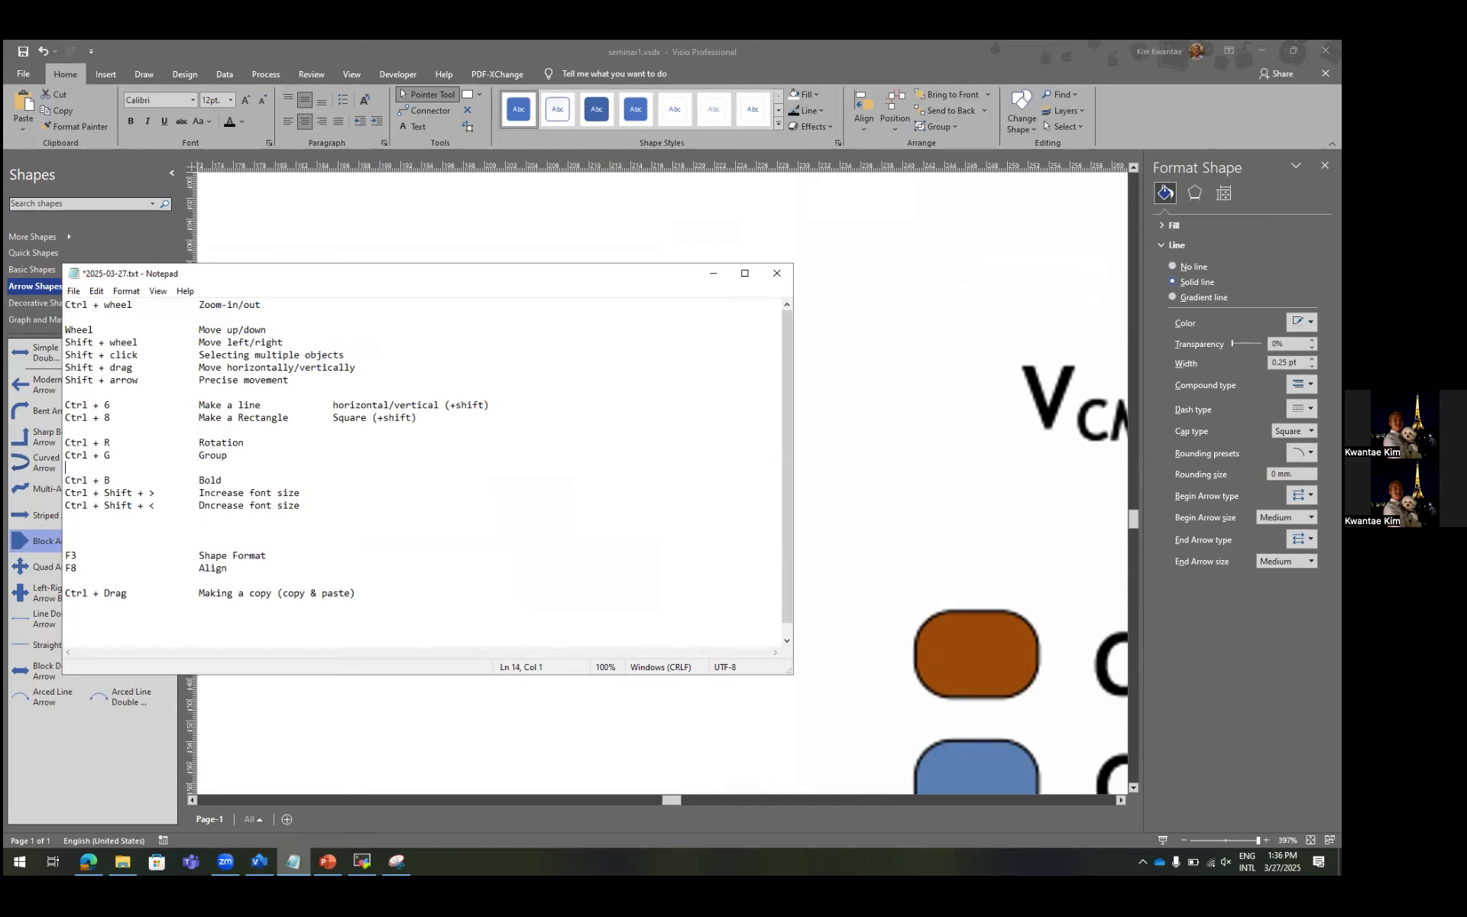
{"action": "key", "text": "Return"}
{"action": "type", "text": "--- font ---"}
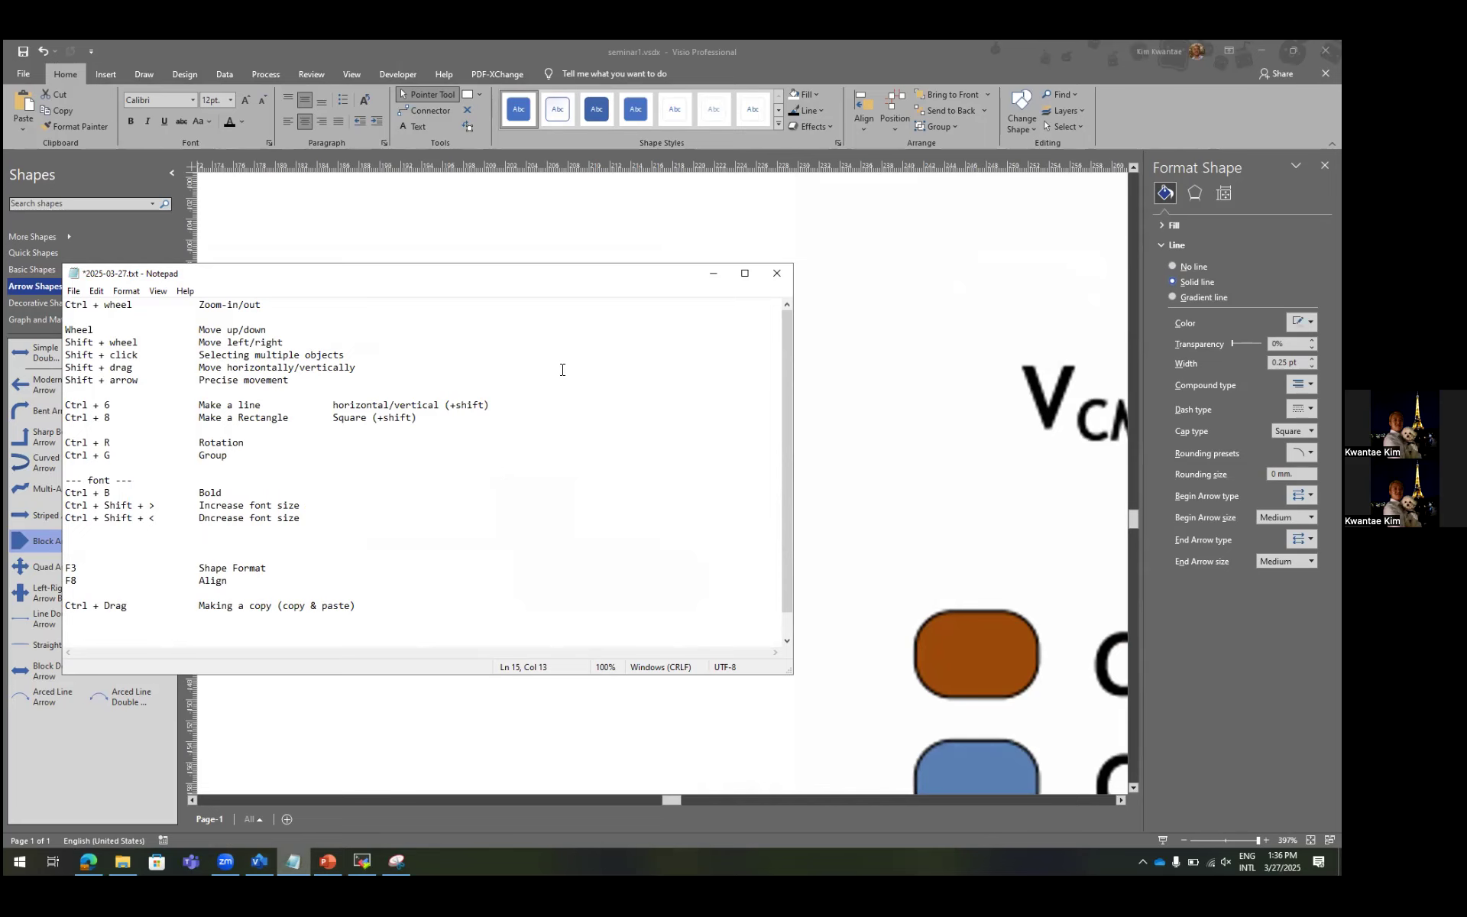
{"action": "key", "text": "ctrl+s"}
Switch back to Visio and ungroup the DAC label and Block Arrow.
{"action": "left_click", "coordinate": [671, 220]}
{"action": "left_click", "coordinate": [692, 316]}
{"action": "left_click", "coordinate": [519, 361]}
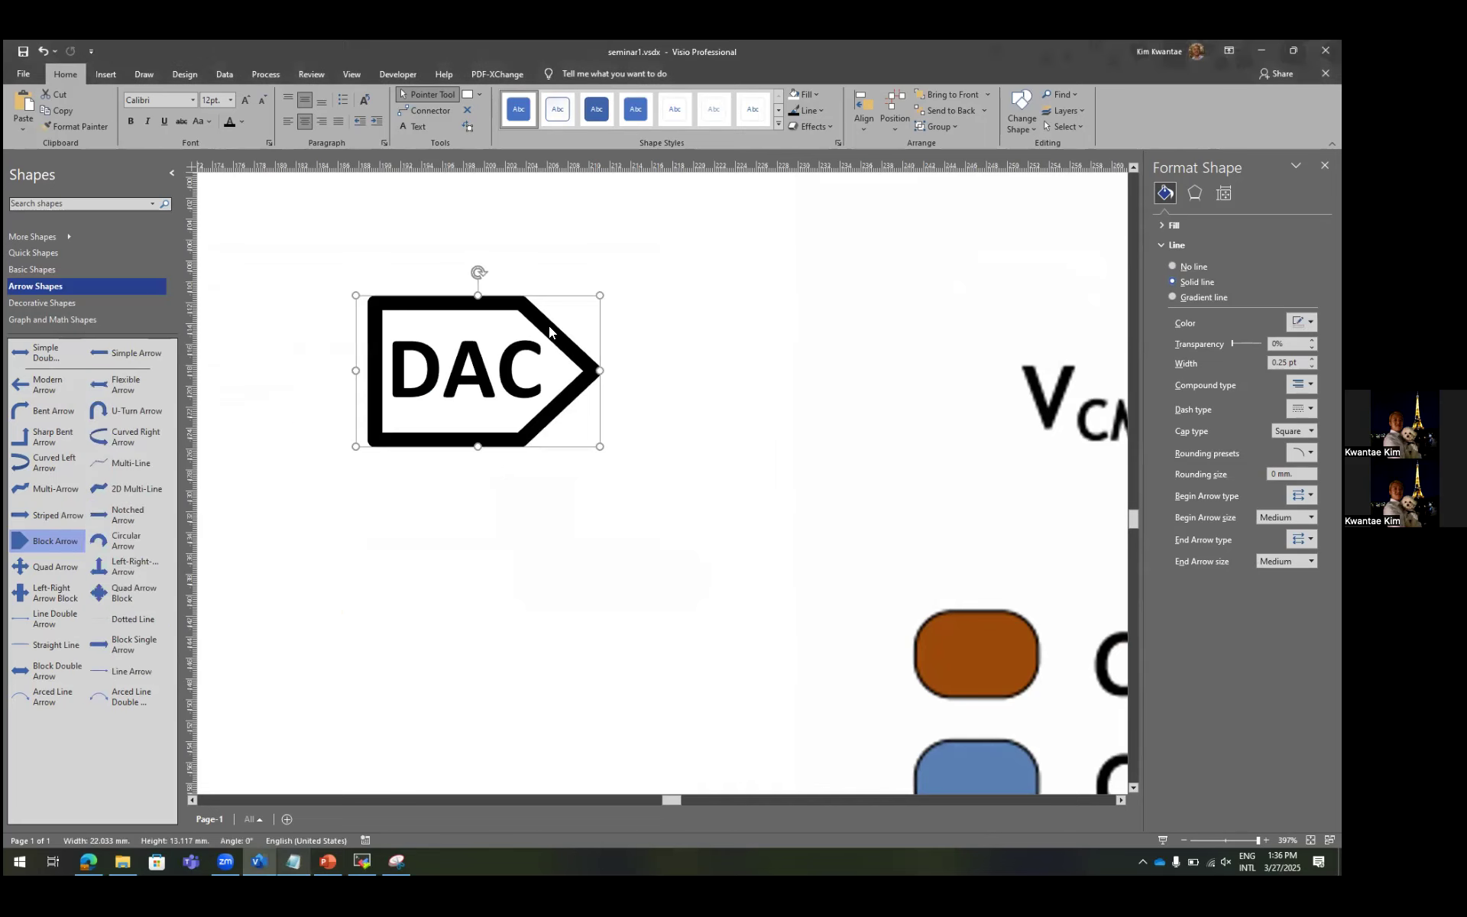
{"action": "left_click", "coordinate": [595, 297]}
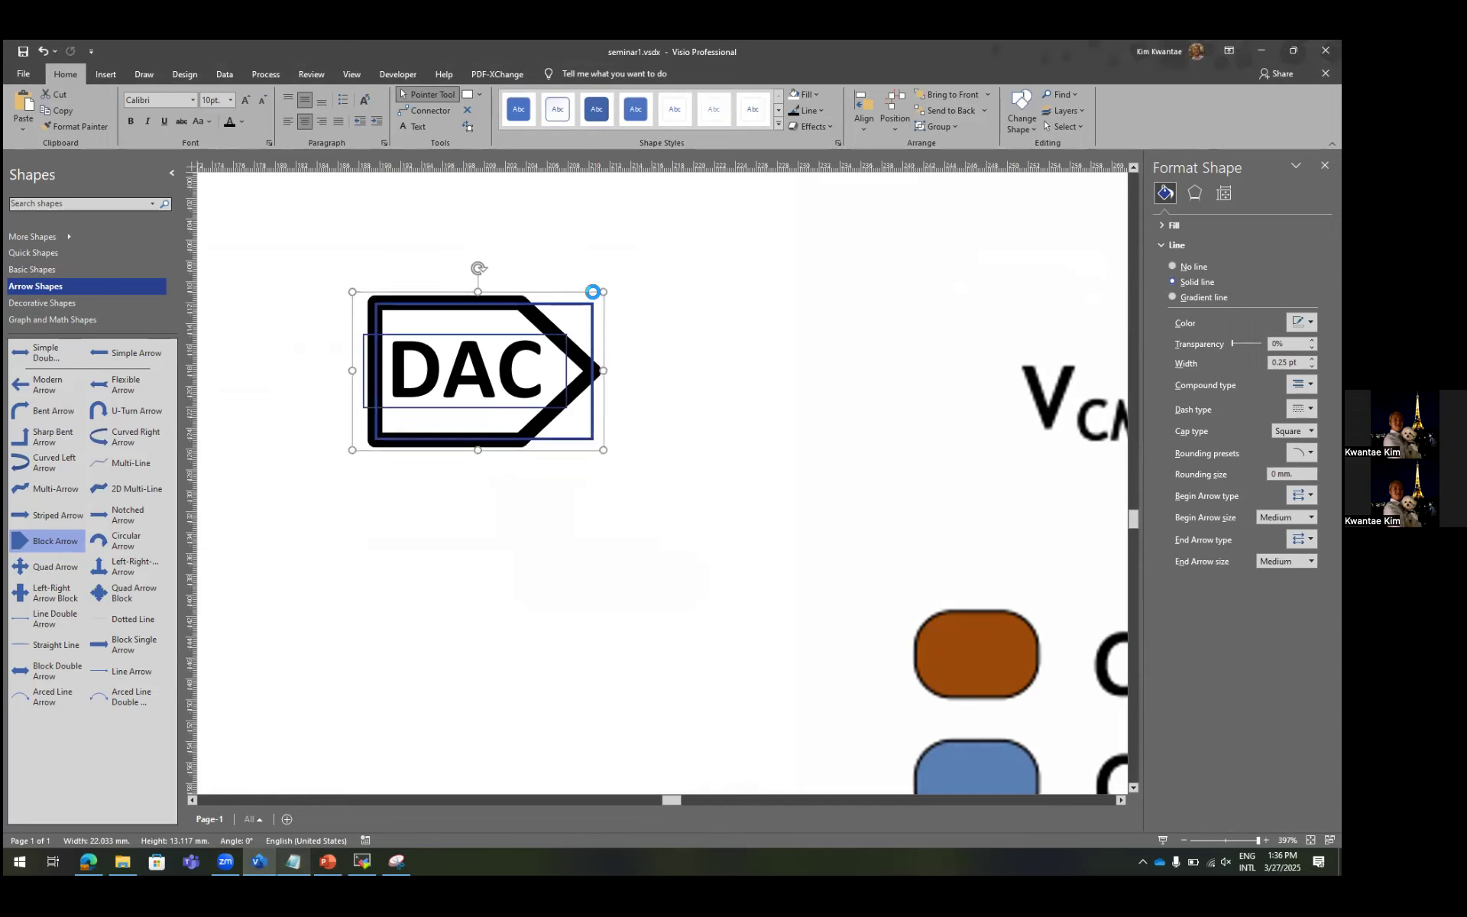
{"action": "left_click", "coordinate": [474, 692]}
Switch to Notepad, add a "Ctrl + shift + U" entry described as "Ungroup" below the Group entry, and save.
{"action": "left_click", "coordinate": [294, 861]}
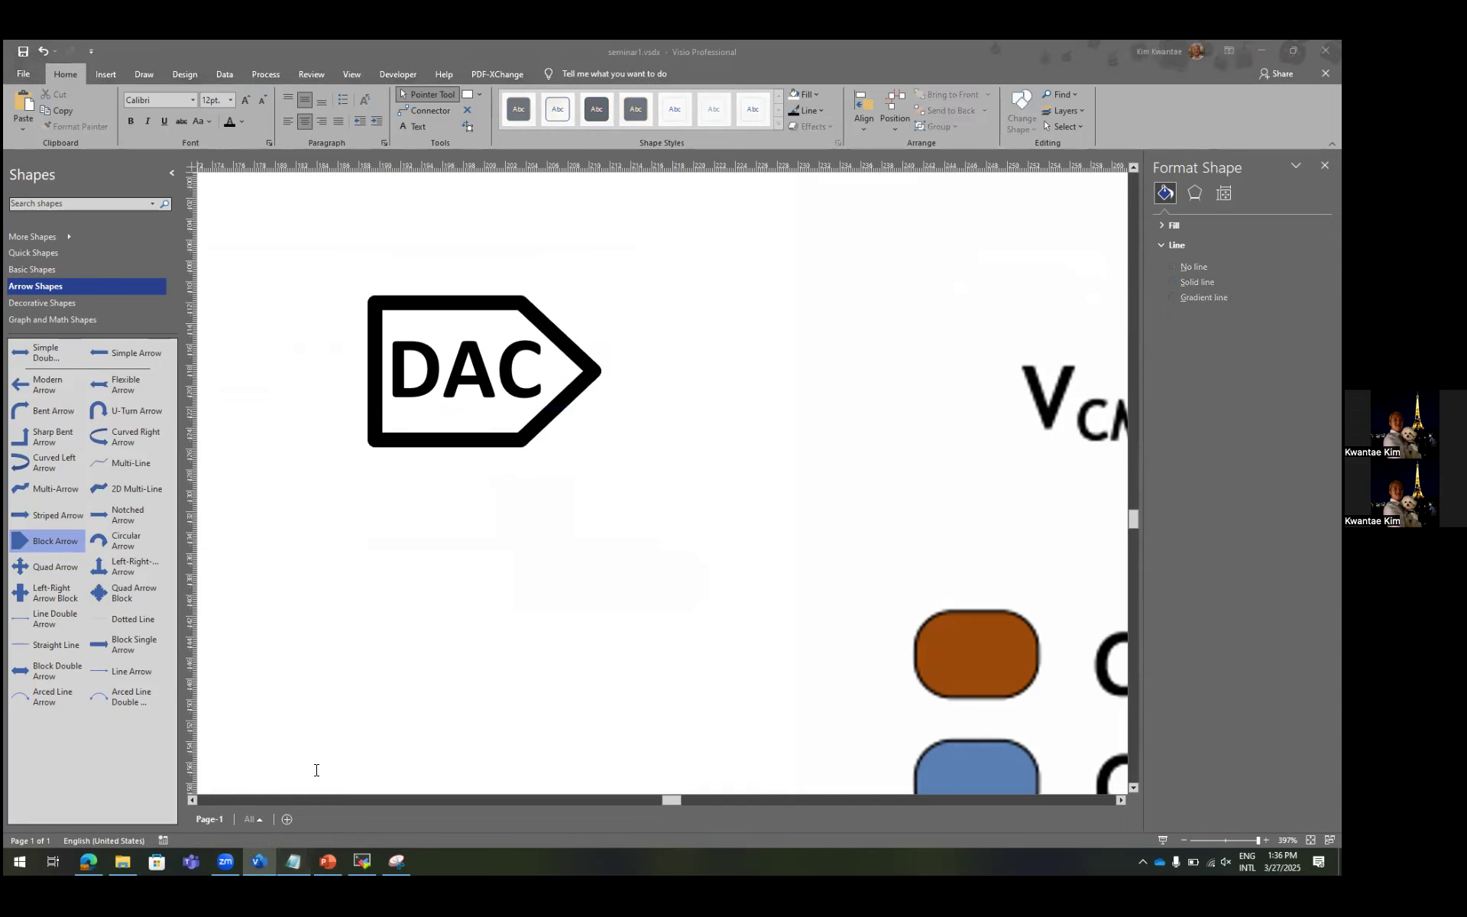
{"action": "key", "text": "Return"}
{"action": "type", "text": "Ctrl + shift + U"}
{"action": "key", "text": "Tab"}
{"action": "type", "text": "Ungroup"}
{"action": "key", "text": "ctrl+s"}
Switch back to Visio and open the custom circuit stencil with the blank area beside the reference figure in view.
{"action": "left_click", "coordinate": [811, 345]}
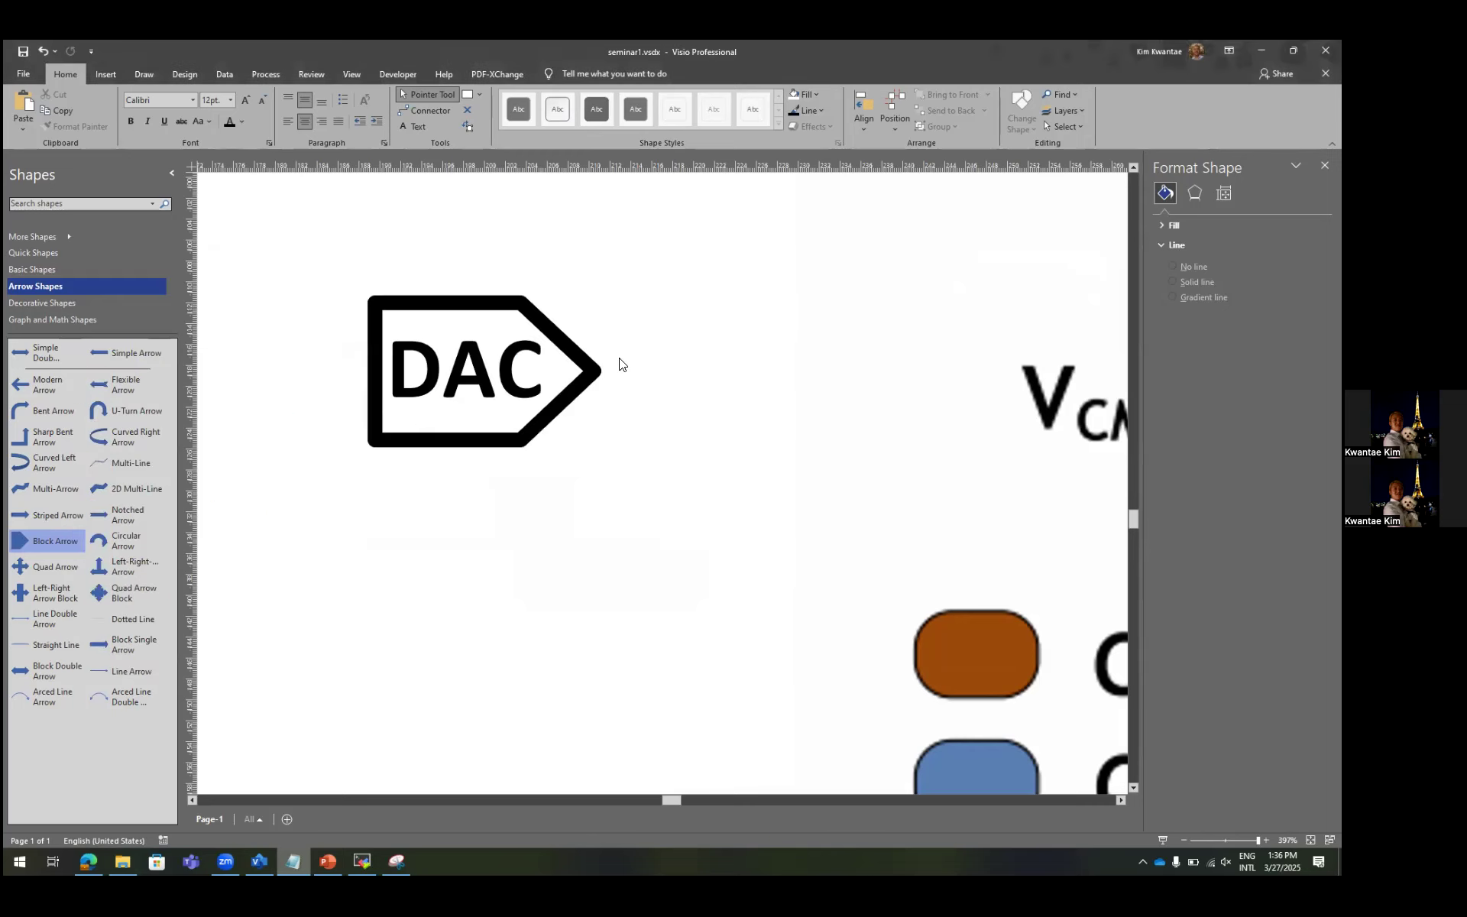
{"action": "scroll", "coordinate": [615, 364], "scroll_direction": "down", "scroll_amount": 5}
{"action": "left_click", "coordinate": [601, 360]}
{"action": "left_click", "coordinate": [532, 429]}
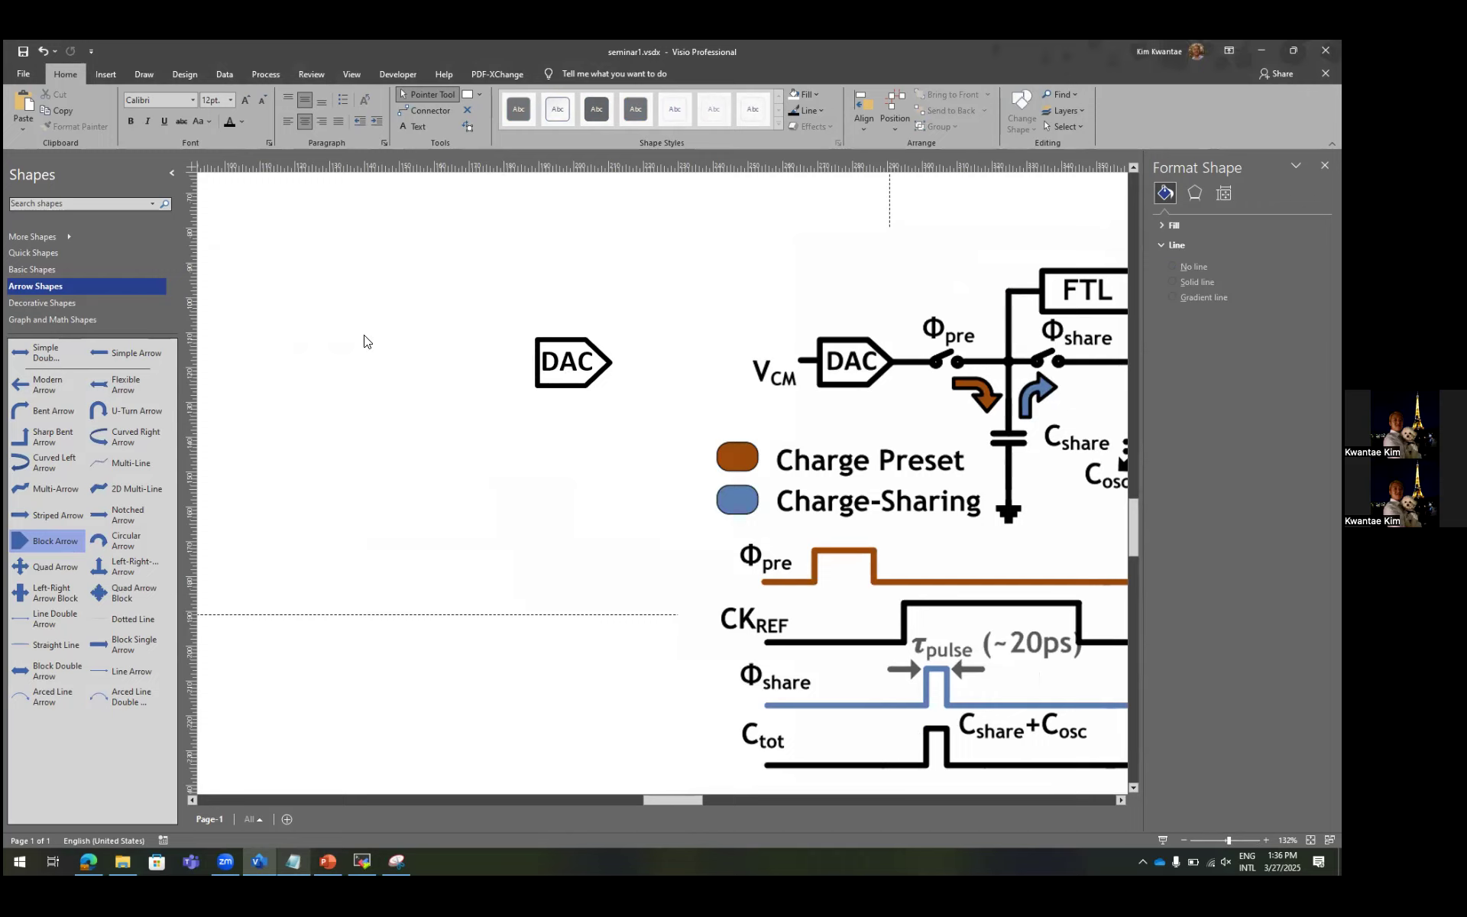
{"action": "scroll", "coordinate": [110, 256], "scroll_direction": "down", "scroll_amount": 1}
{"action": "left_click", "coordinate": [106, 318]}
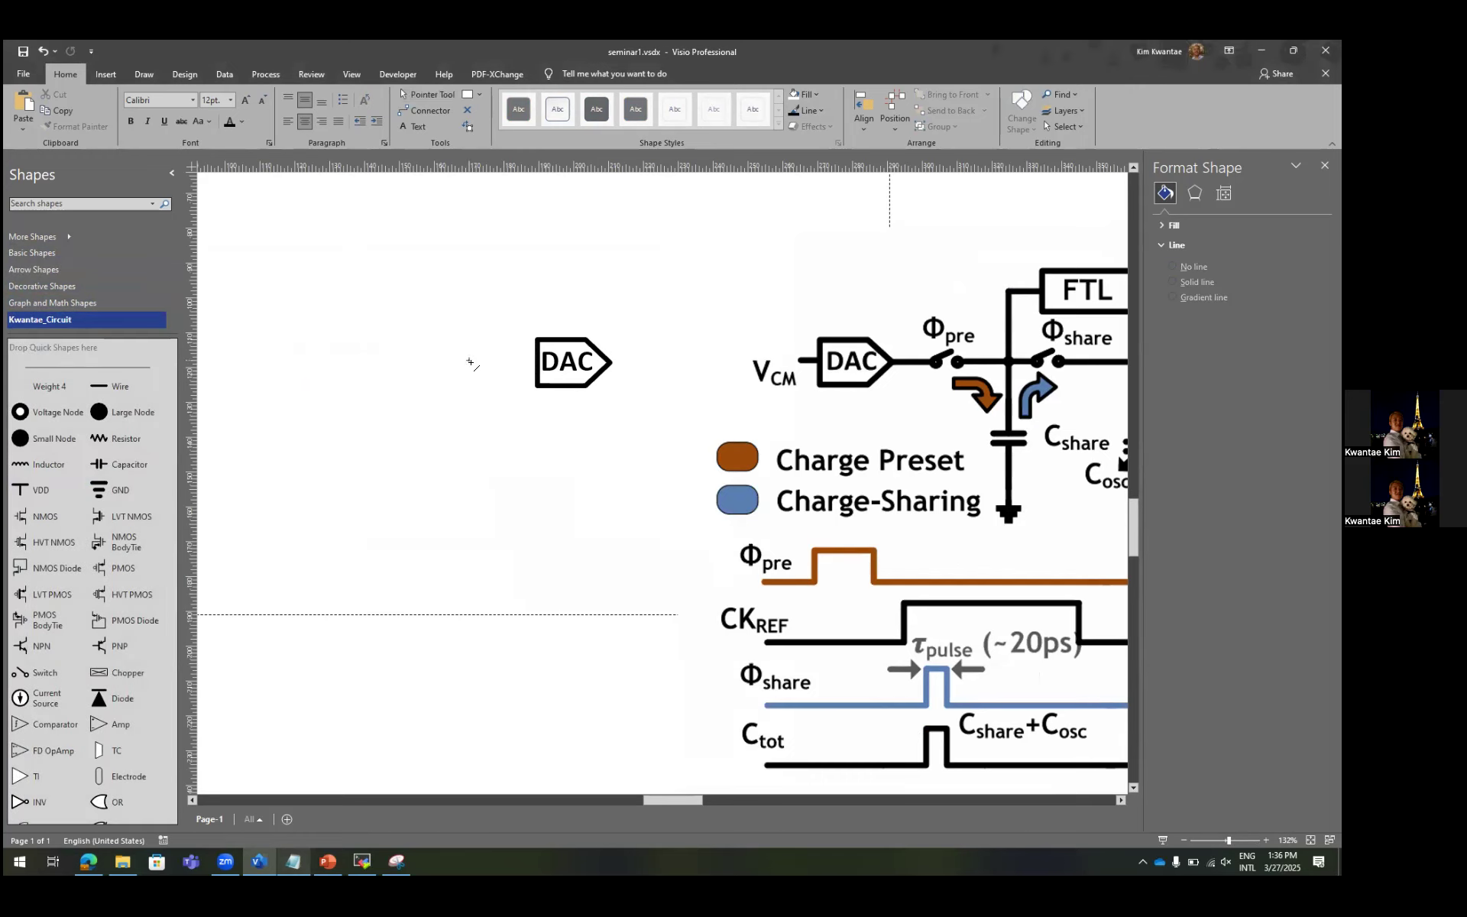
Draw a horizontal line about 8 mm long to the left of the DAC block and format it black, 4 pt wide.
{"action": "left_click_drag", "start_coordinate": [455, 374], "coordinate": [483, 374]}
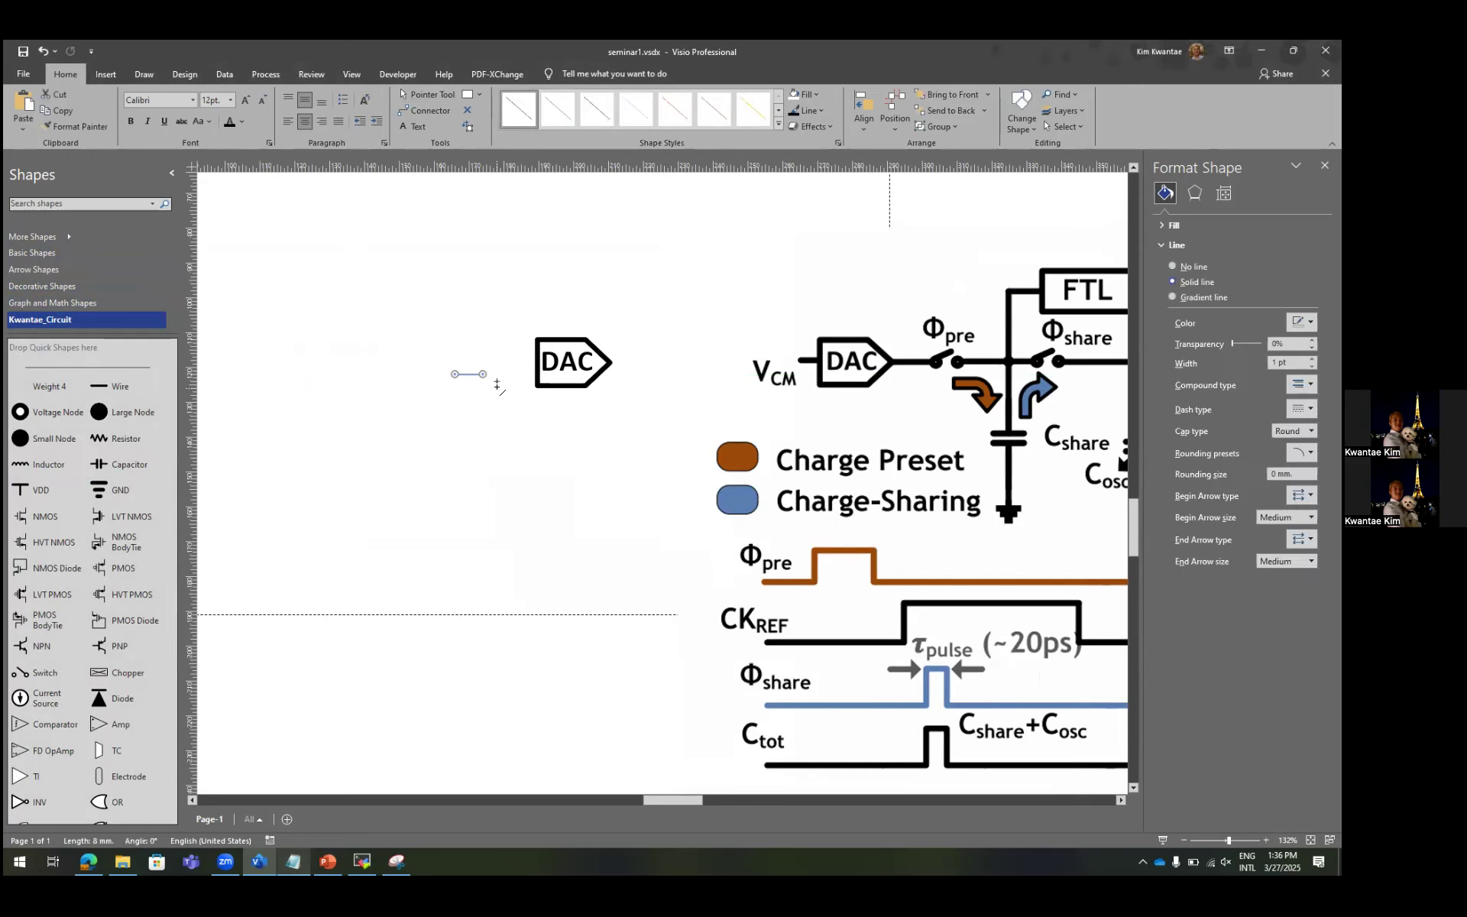
{"action": "key", "text": "ctrl+1"}
{"action": "left_click", "coordinate": [474, 374]}
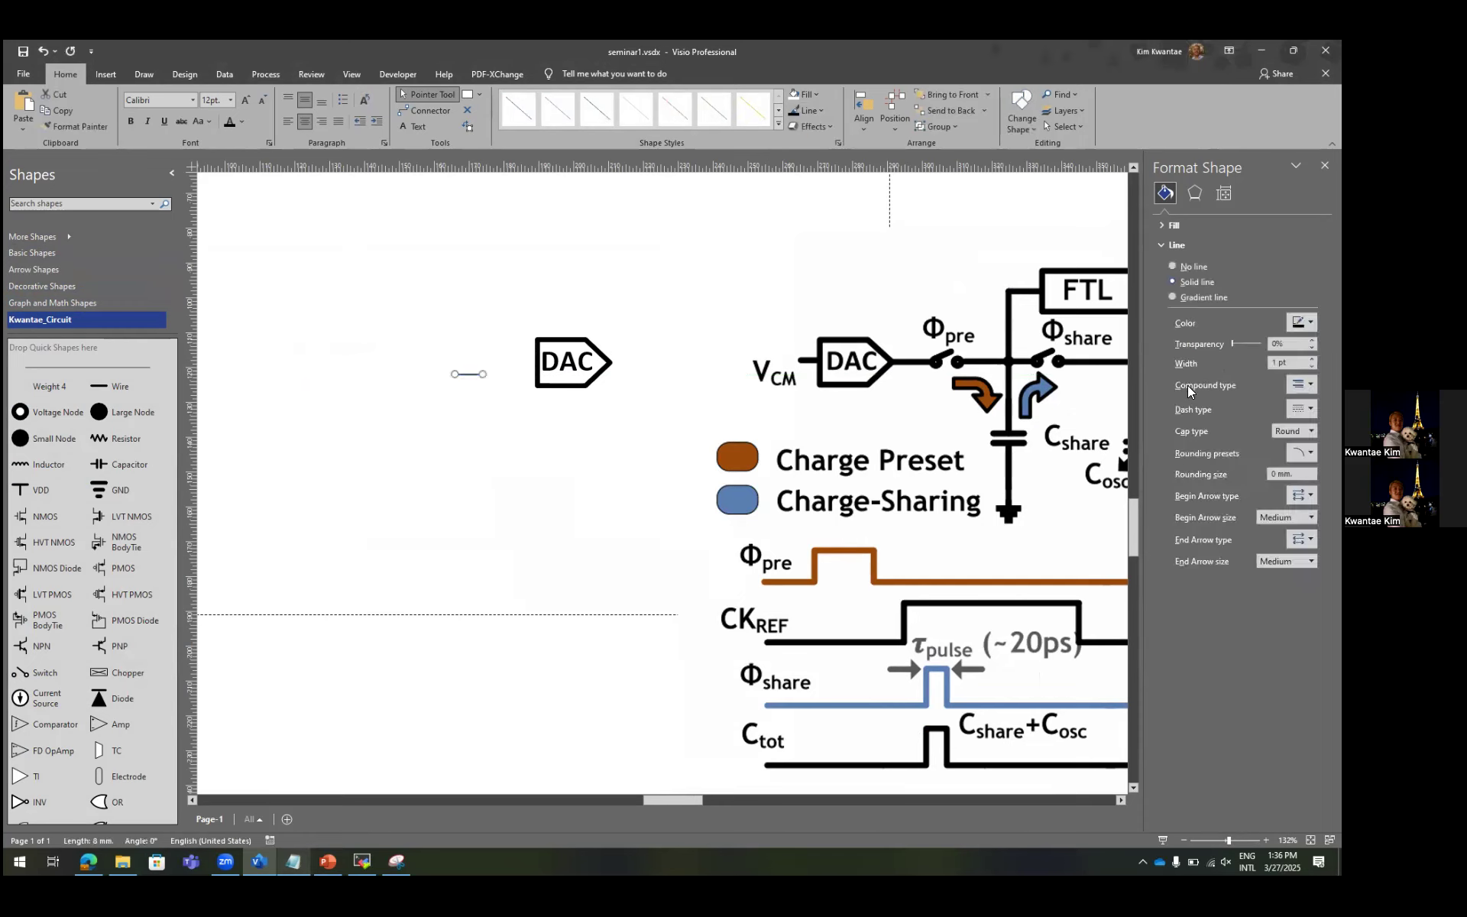
{"action": "left_click", "coordinate": [558, 425]}
Align the short line with the vertical middle of the DAC Block Arrow and move it right to meet the arrow's left edge.
{"action": "left_click", "coordinate": [555, 382]}
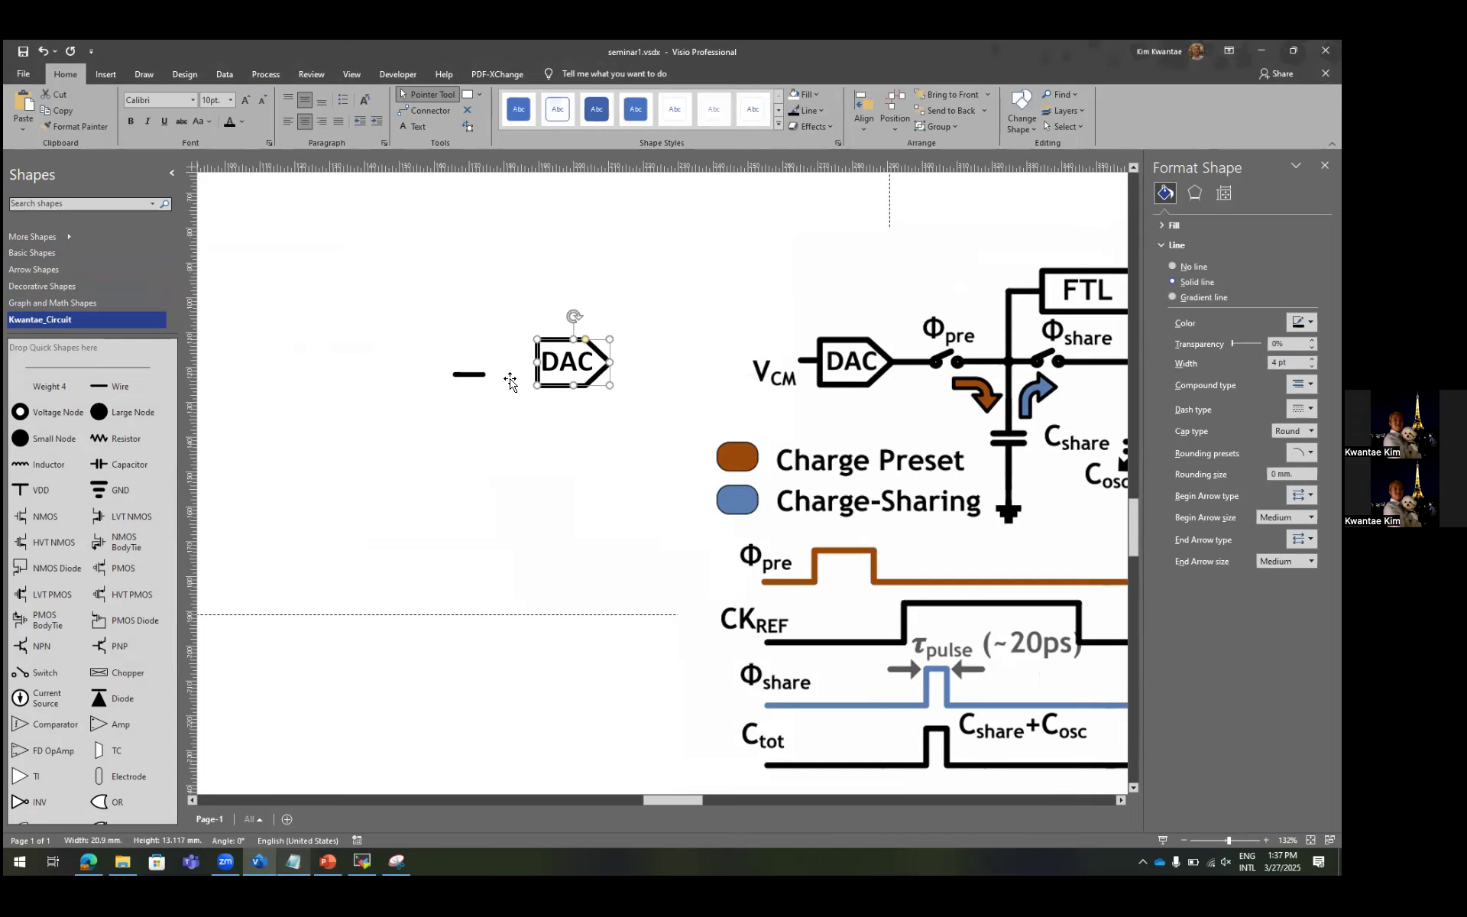
{"action": "left_click", "coordinate": [468, 374], "text": "shift"}
{"action": "key", "text": "F8"}
{"action": "left_click", "coordinate": [652, 408]}
{"action": "key", "text": "Return"}
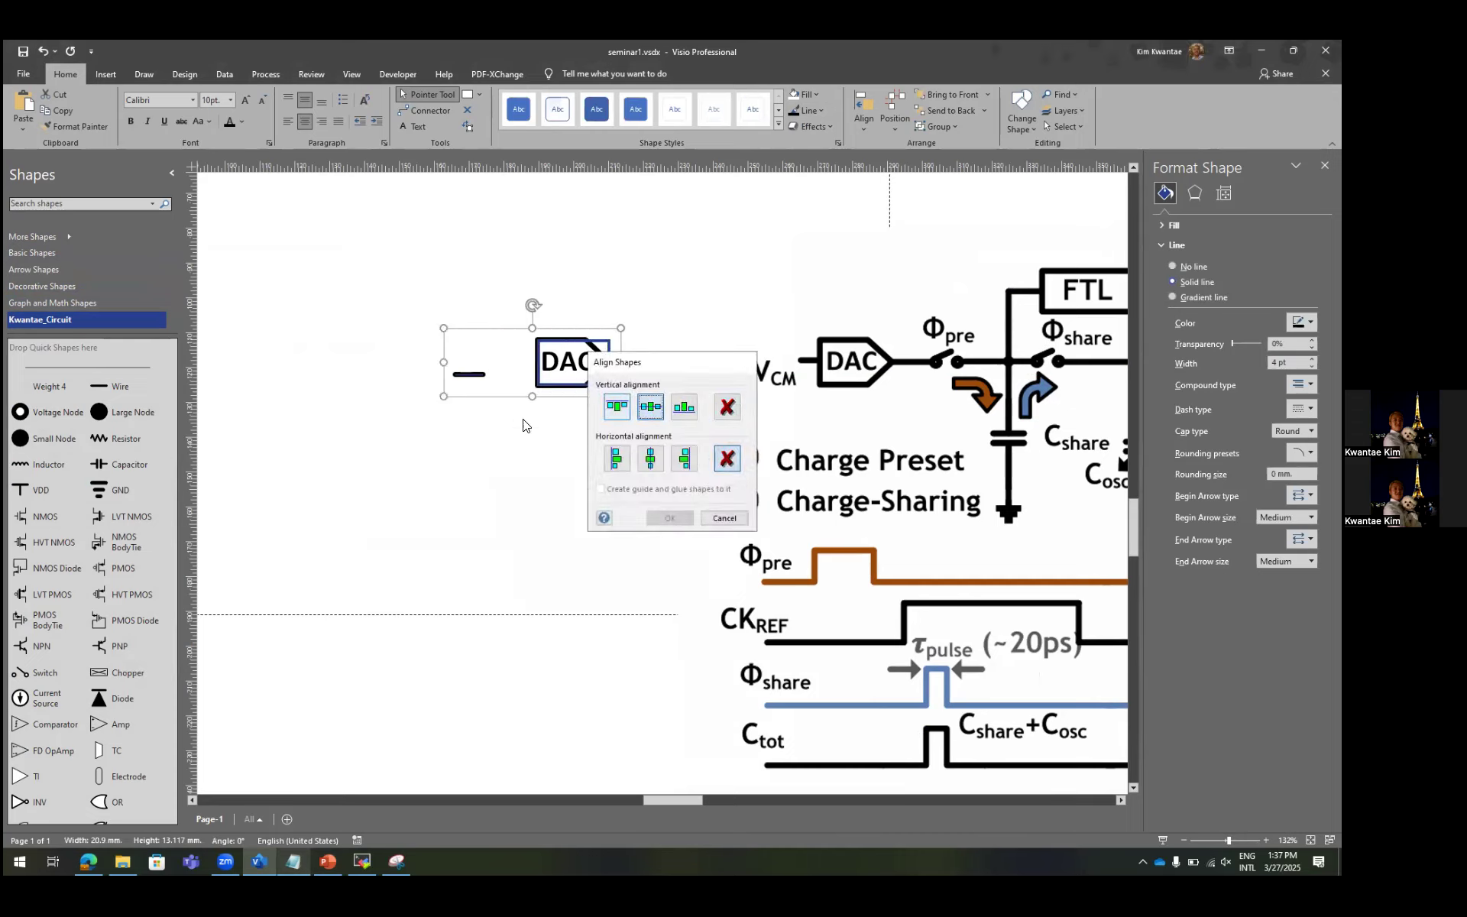
{"action": "left_click", "coordinate": [524, 425]}
{"action": "left_click", "coordinate": [478, 362]}
{"action": "scroll", "coordinate": [479, 359], "scroll_direction": "up", "scroll_amount": 2}
{"action": "scroll", "coordinate": [470, 375], "scroll_direction": "up", "scroll_amount": 2}
{"action": "left_click_drag", "start_coordinate": [468, 368], "coordinate": [584, 368]}
Place a Voltage Node left of the line, align their vertical middles, and attach the node to the line's left end.
{"action": "left_click_drag", "start_coordinate": [72, 413], "coordinate": [472, 372]}
{"action": "left_click", "coordinate": [540, 371], "text": "shift"}
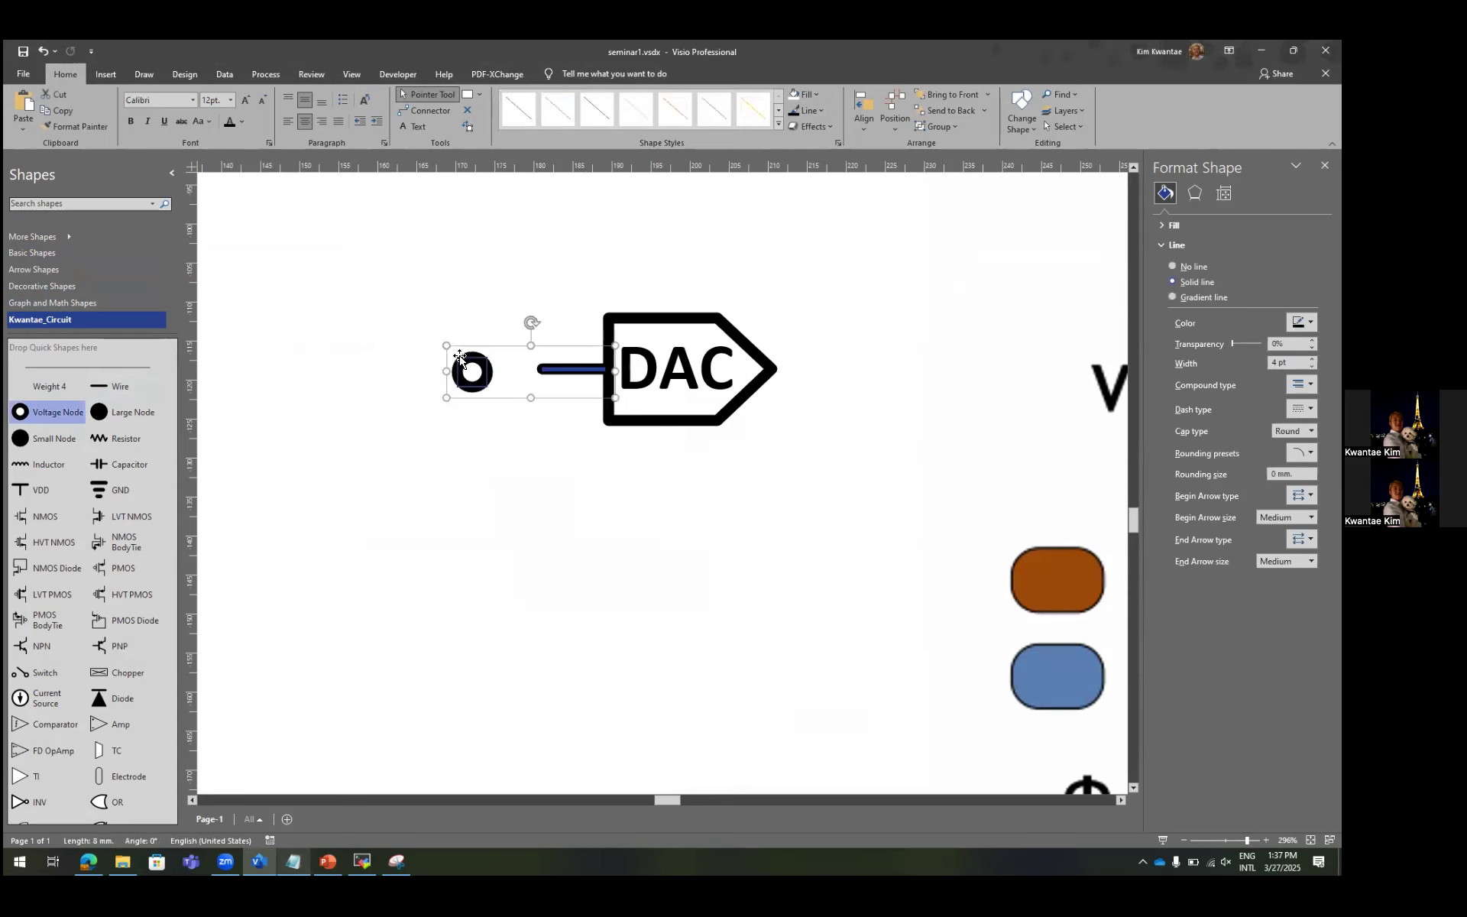
{"action": "key", "text": "F8"}
{"action": "left_click", "coordinate": [650, 408]}
{"action": "key", "text": "Return"}
{"action": "left_click_drag", "start_coordinate": [471, 368], "coordinate": [525, 370]}
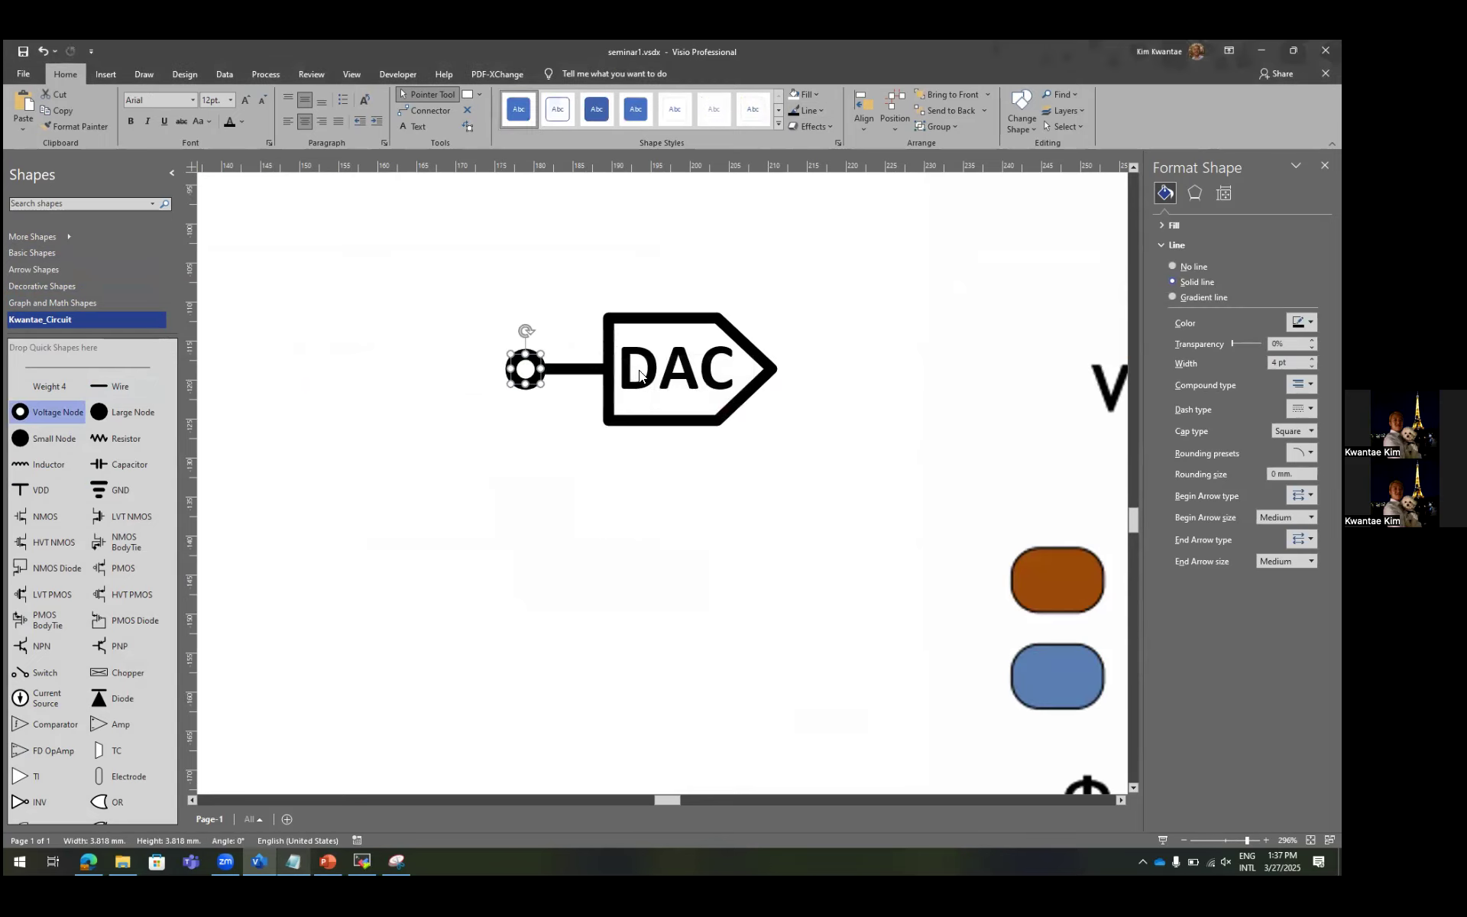
Copy the DAC label and place the copy above and to the left of the Voltage Node.
{"action": "left_click", "coordinate": [680, 370]}
{"action": "key", "text": "ctrl+c"}
{"action": "key", "text": "ctrl+v"}
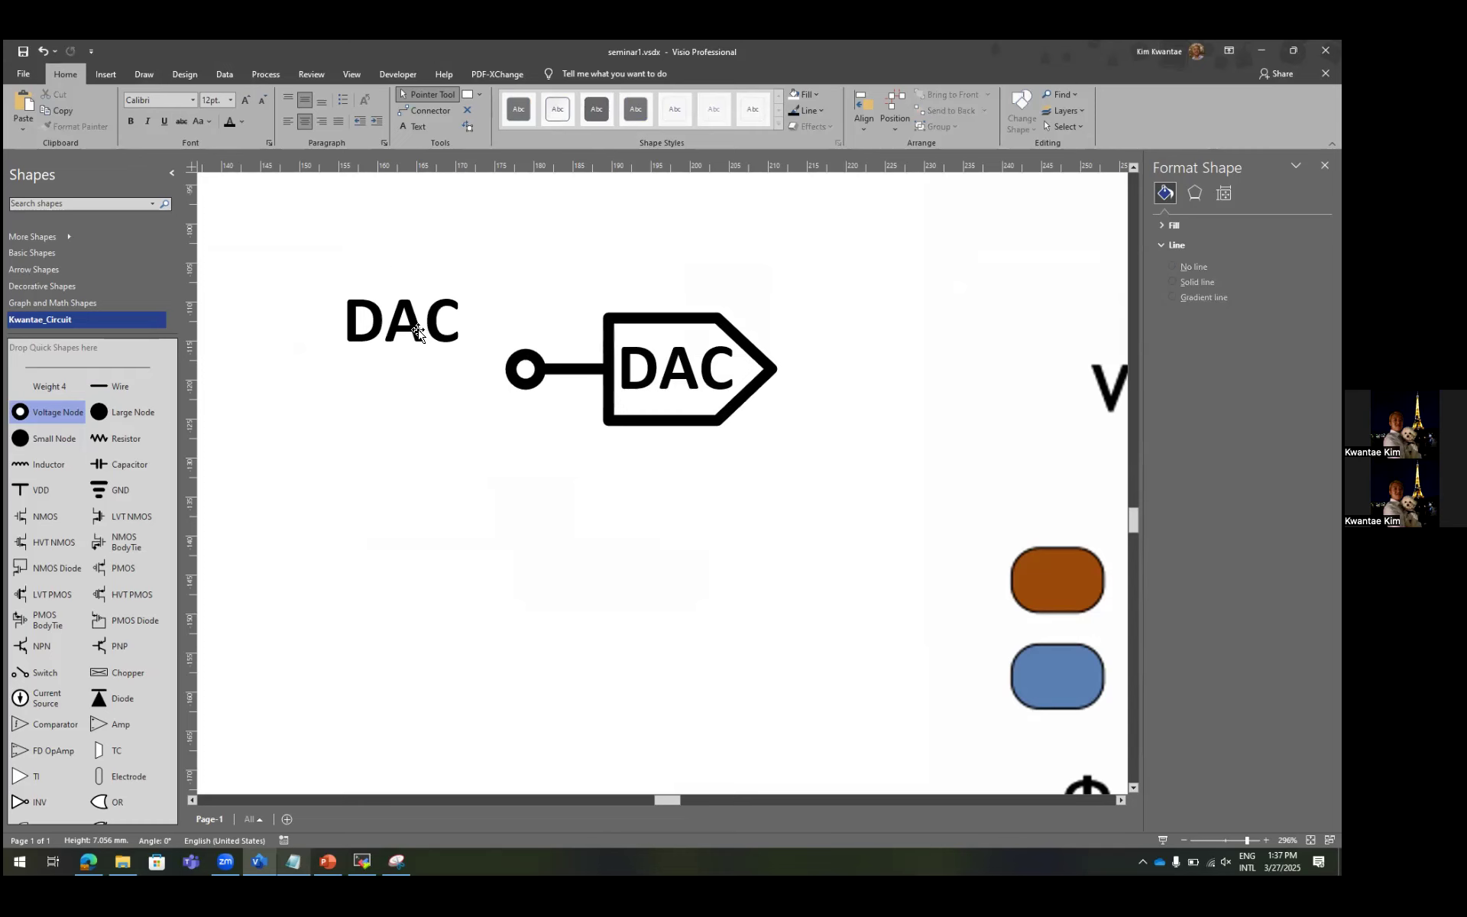
{"action": "scroll", "coordinate": [435, 334], "scroll_direction": "down", "scroll_amount": 3}
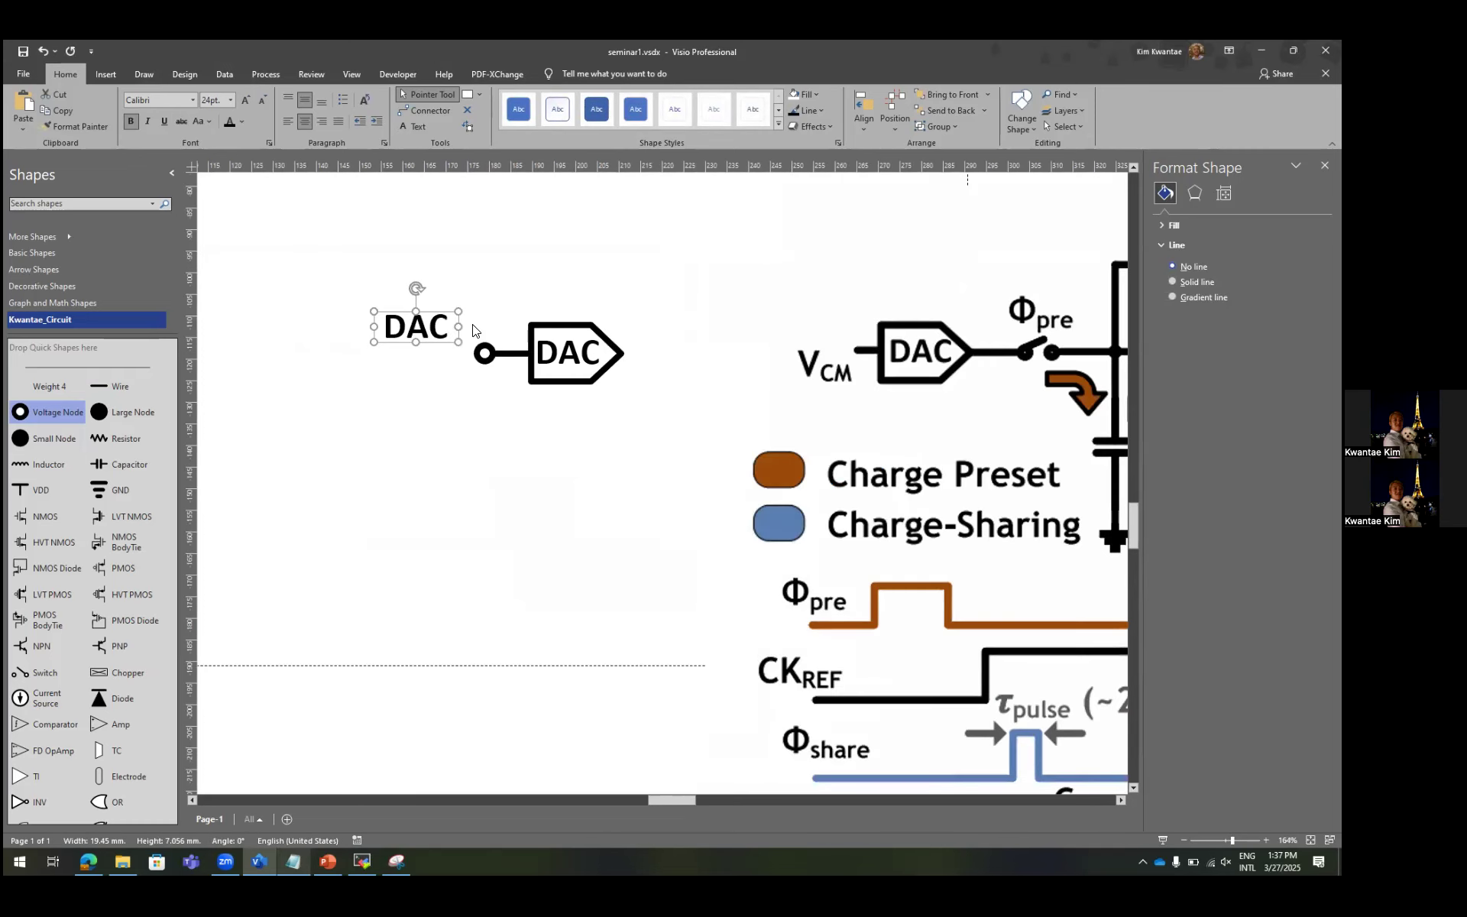
Replace the copied label's text with "VCM" and format "CM" as subscript.
{"action": "type", "text": "VCM"}
{"action": "key", "text": "shift+Left"}
{"action": "key", "text": "shift+Left"}
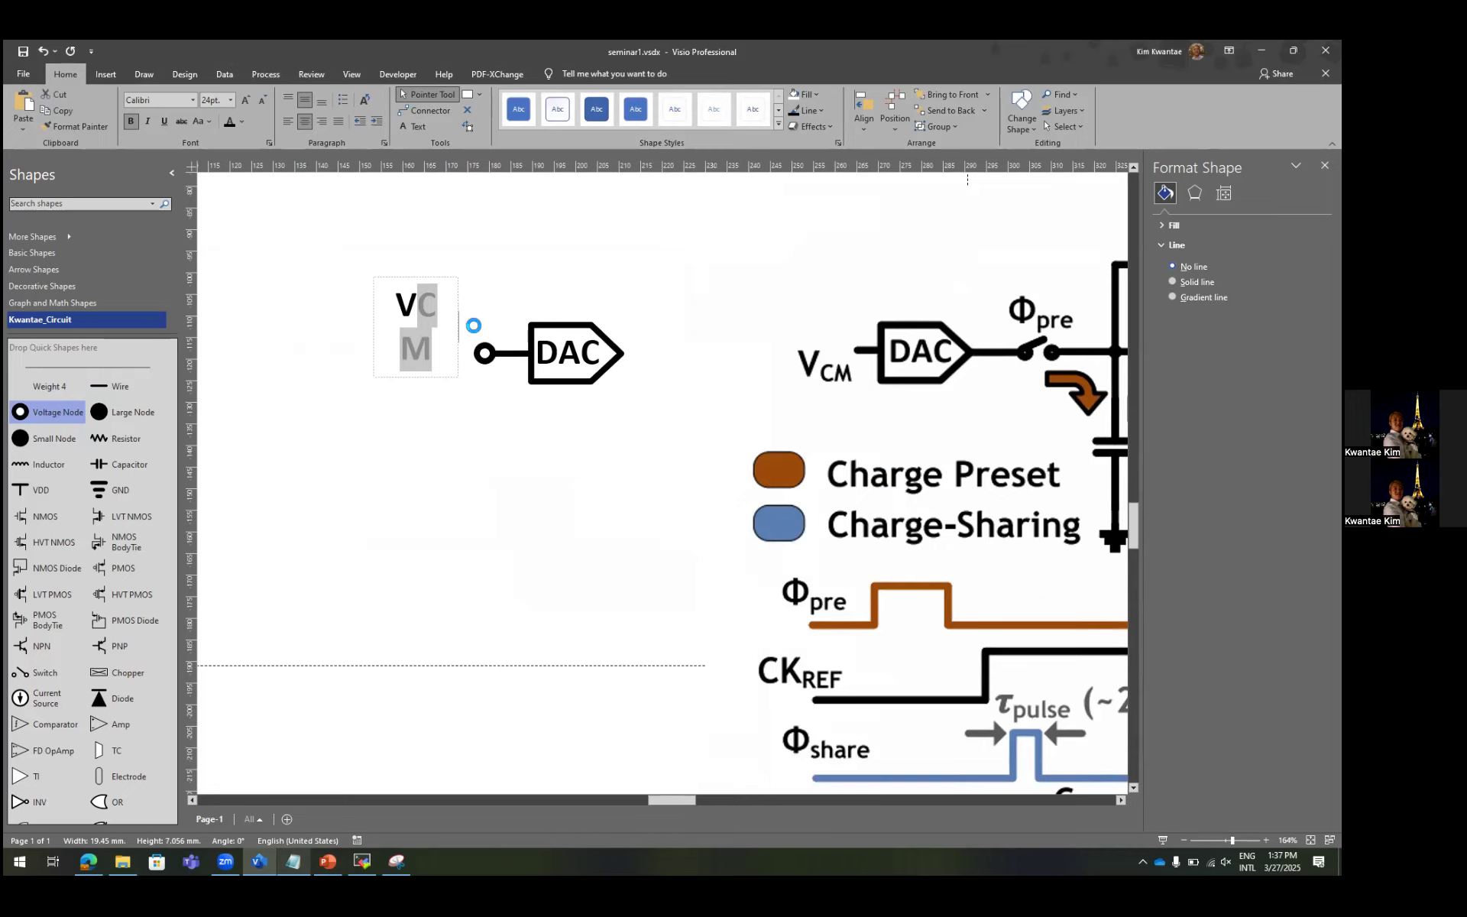
{"action": "key", "text": "ctrl+="}
{"action": "left_click", "coordinate": [429, 708]}
Switch to Notepad, add a "Ctrl + =" entry described as "Subscript" under the font heading, and start another "Ctrl +" line.
{"action": "left_click", "coordinate": [298, 857]}
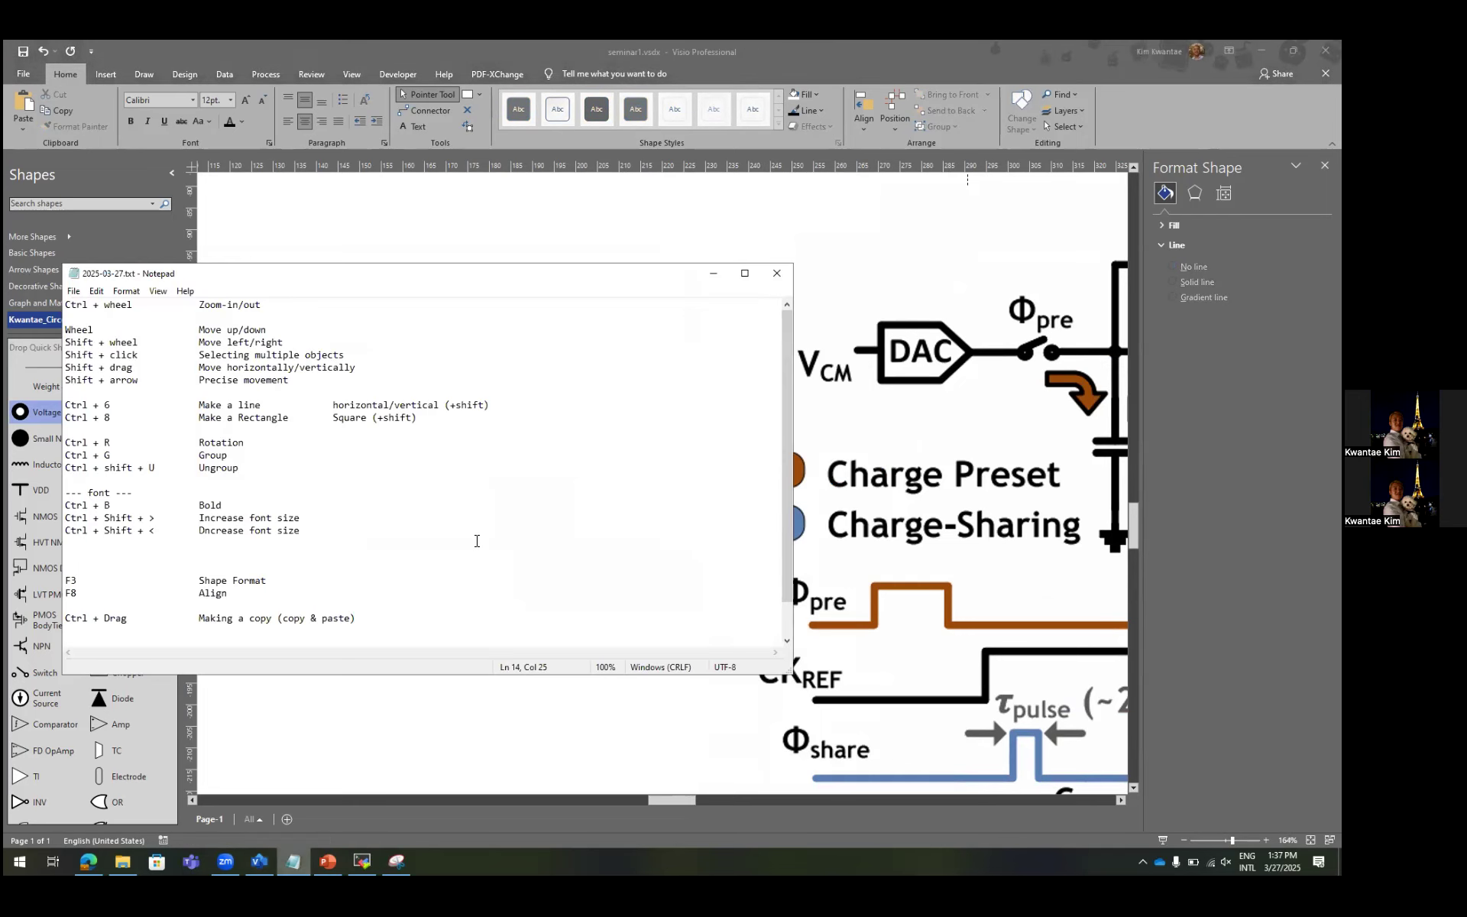
{"action": "type", "text": "trl + =\t\tSubscript"}
{"action": "key", "text": "Return"}
{"action": "type", "text": "Ctr"}
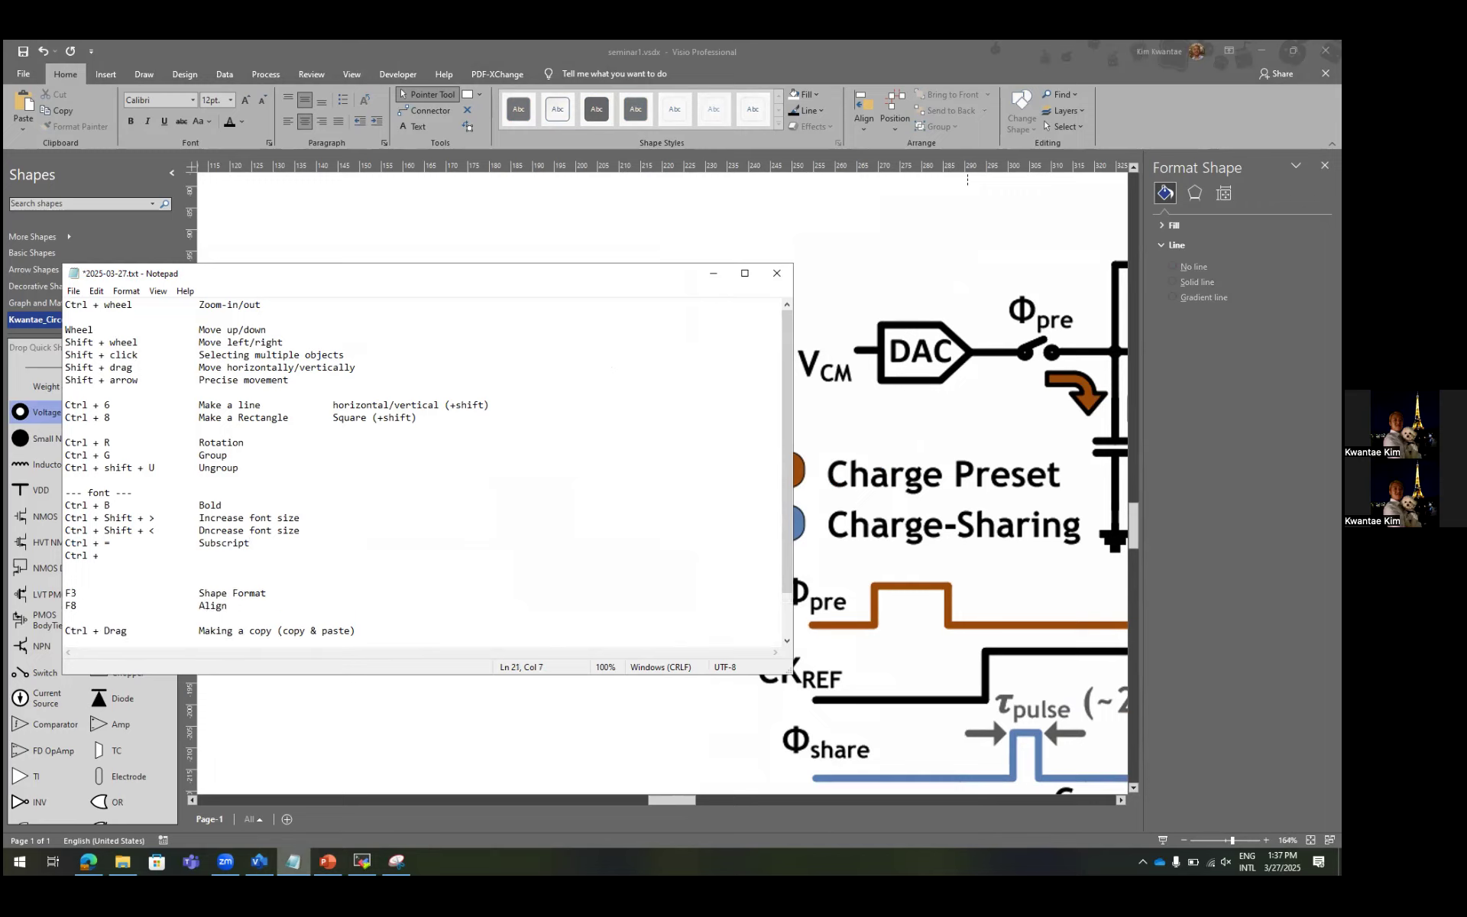
Switch to Visio and try superscript formatting on the test letters "dd" inserted before the VCM text.
{"action": "left_click", "coordinate": [463, 249]}
{"action": "left_click", "coordinate": [421, 342]}
{"action": "double_click", "coordinate": [421, 342]}
{"action": "key", "text": "Left"}
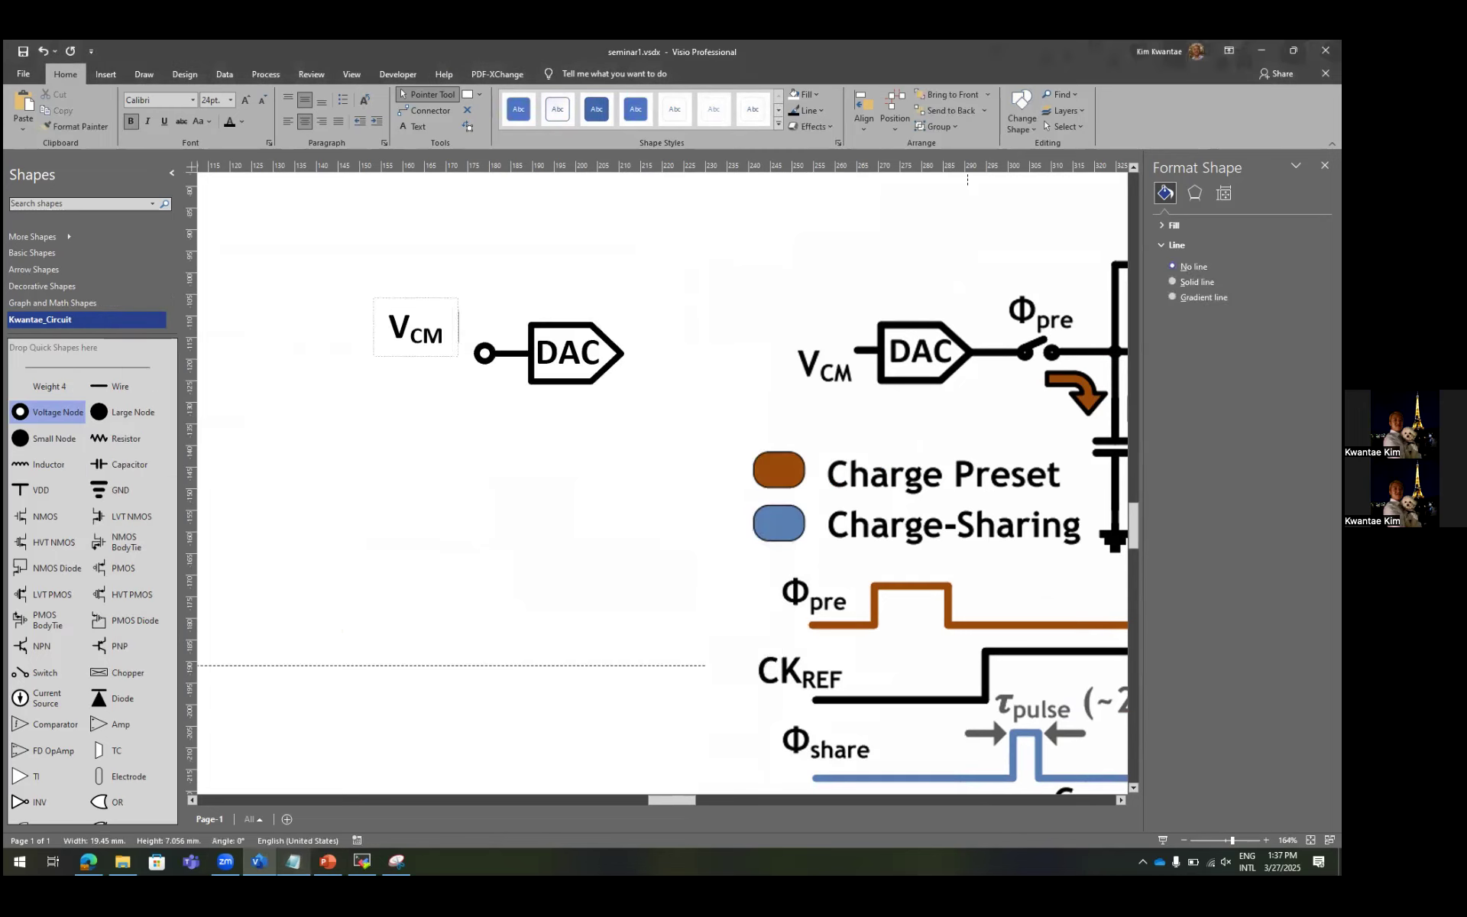
{"action": "type", "text": "dd"}
{"action": "key", "text": "shift+Left"}
{"action": "key", "text": "shift+Left"}
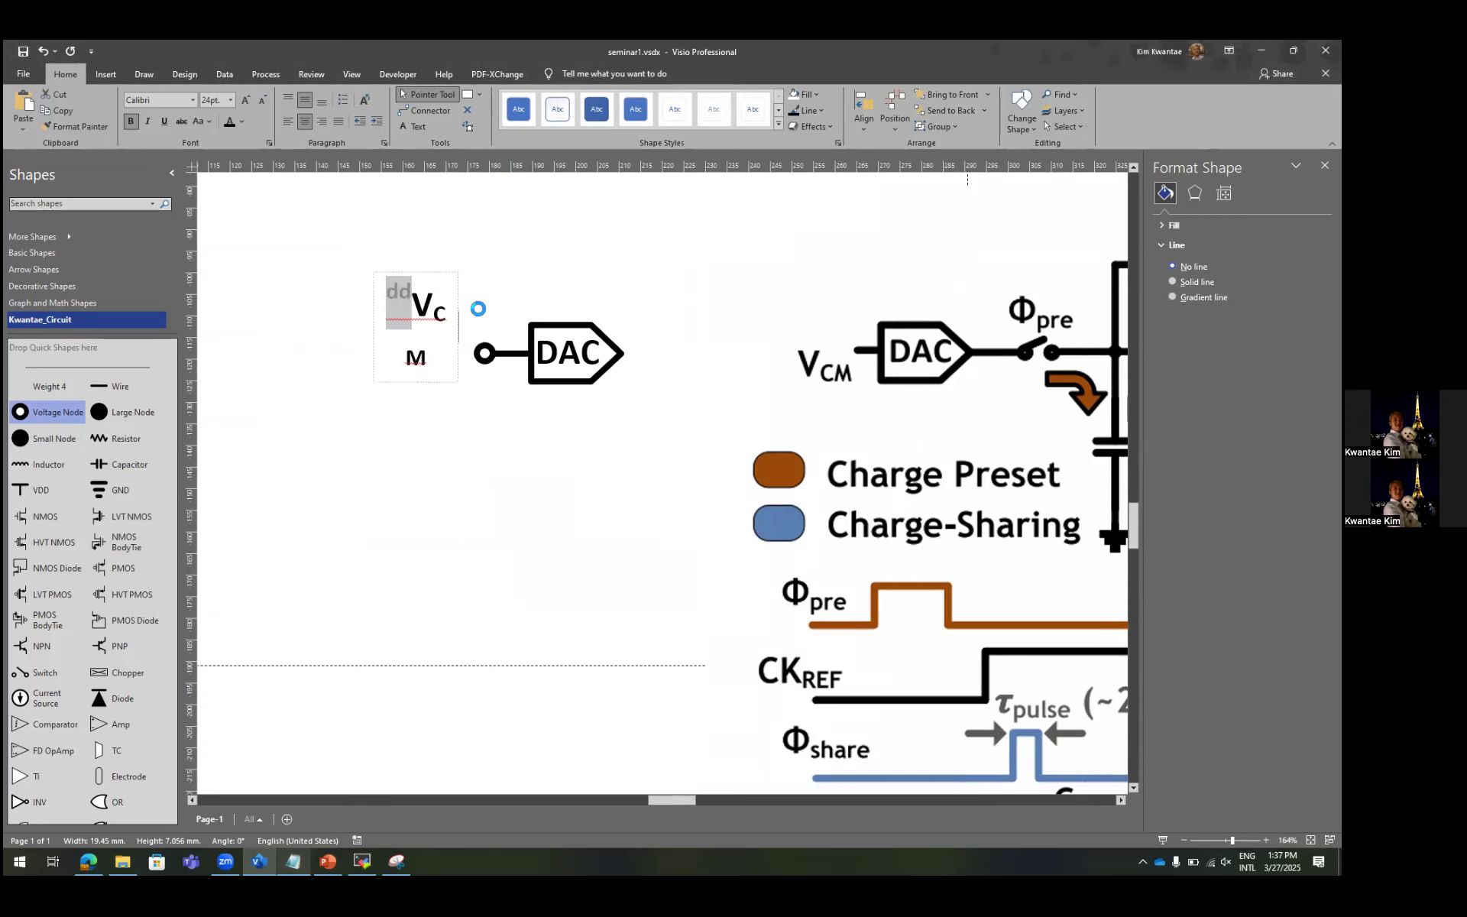
Switch to Notepad, complete the "Ctrl + Shift + =" entry described as "Superscript", and save the notes.
{"action": "left_click", "coordinate": [294, 861]}
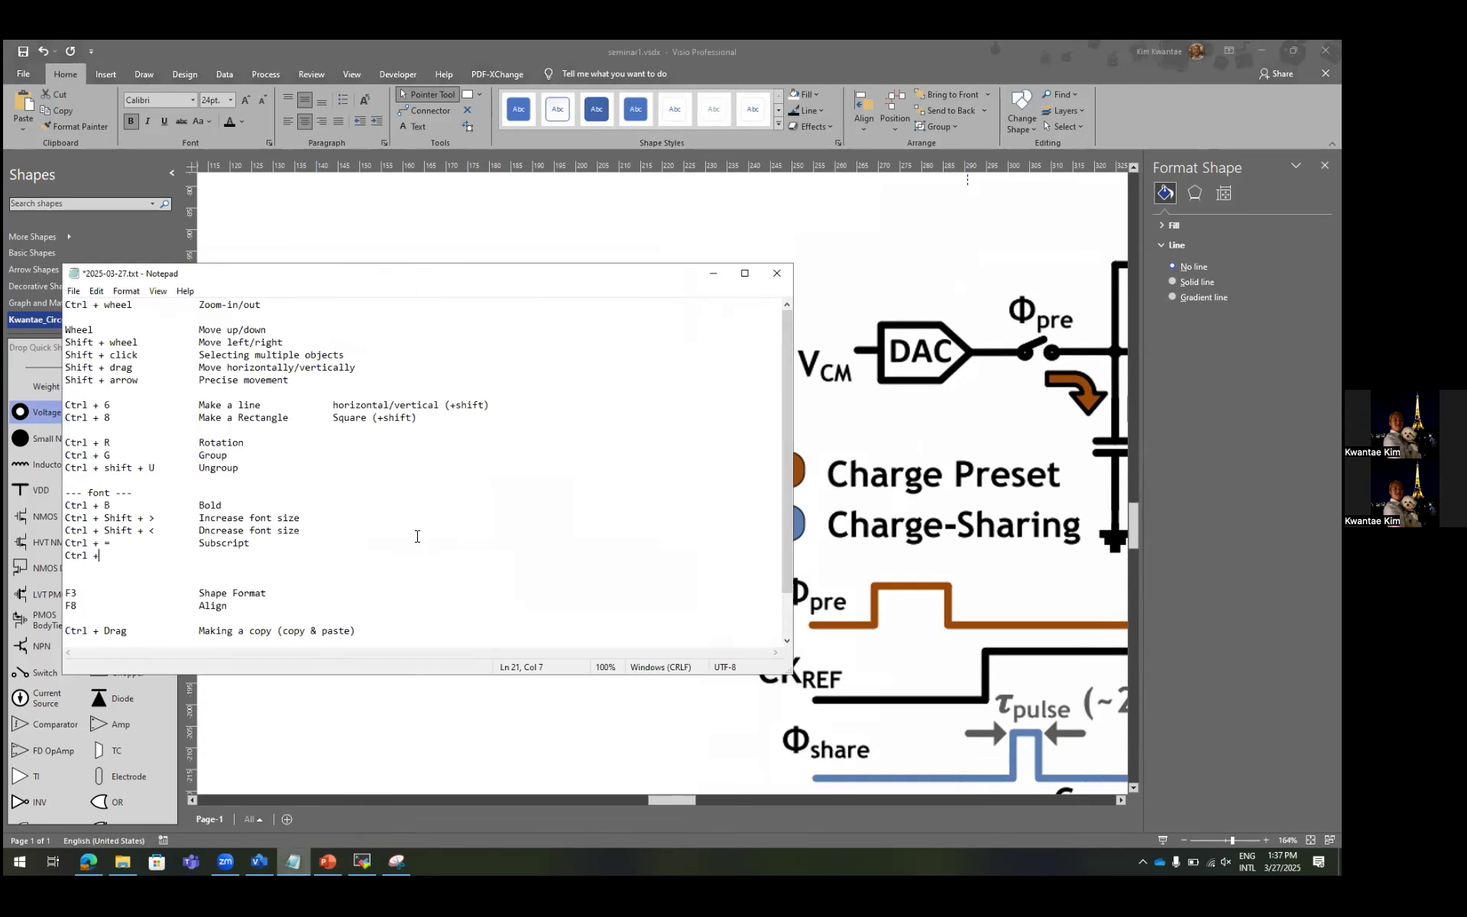
{"action": "type", "text": "Ctrl + Shift + =\tSuperscript"}
{"action": "key", "text": "ctrl+s"}
Switch back to Visio, delete the "dd" test letters from the VCM label and finish editing its text.
{"action": "left_click", "coordinate": [524, 252]}
{"action": "key", "text": "BackSpace"}
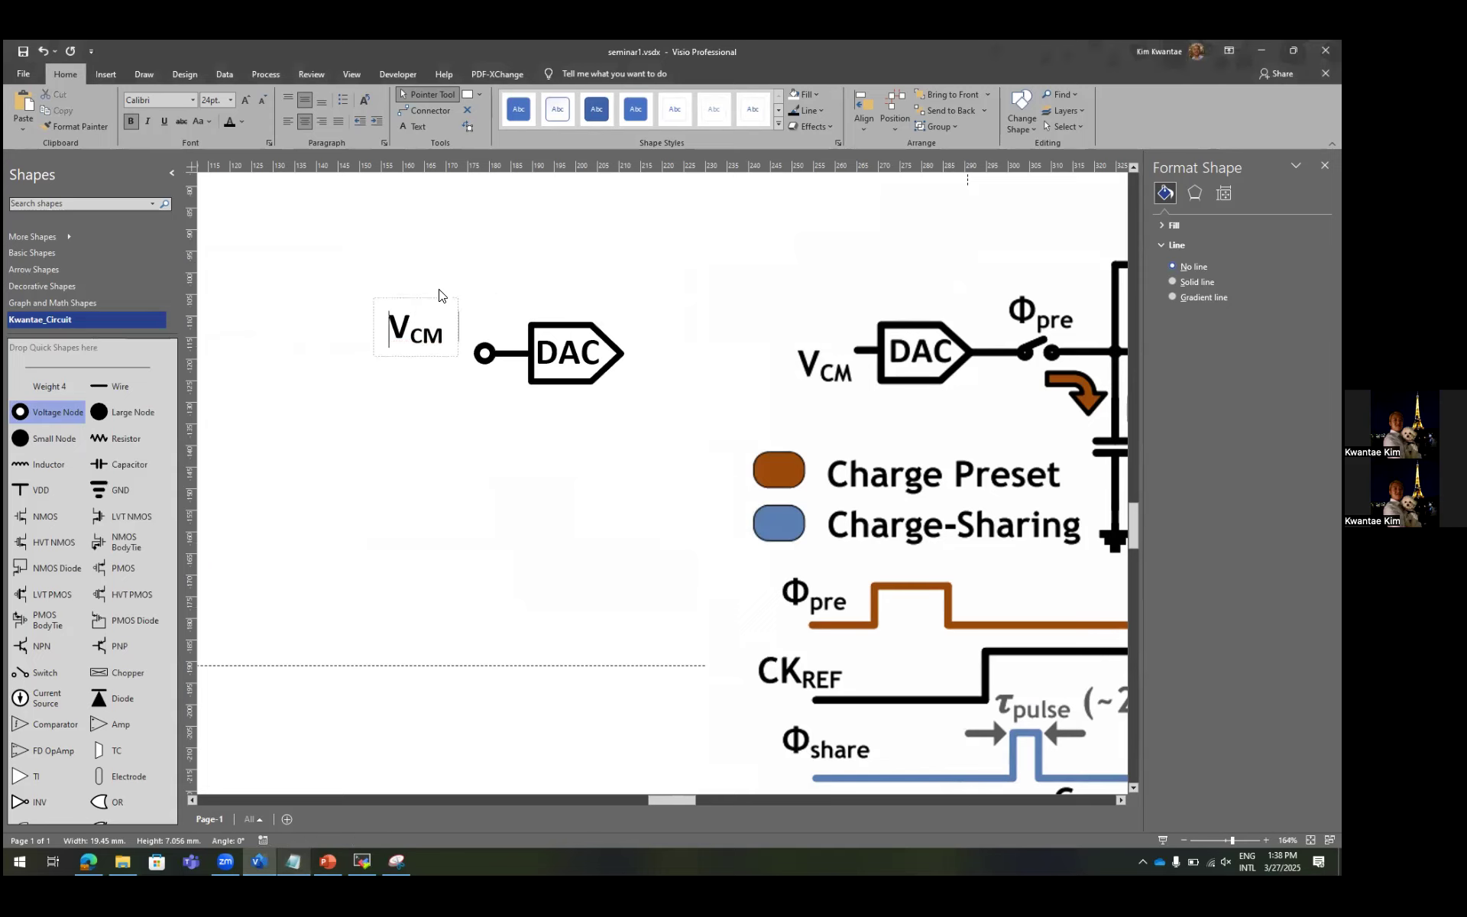
{"action": "left_click", "coordinate": [488, 320]}
Align the VCM label with the vertical middle of the Voltage Node.
{"action": "left_click", "coordinate": [485, 353]}
{"action": "left_click", "coordinate": [444, 330], "text": "shift"}
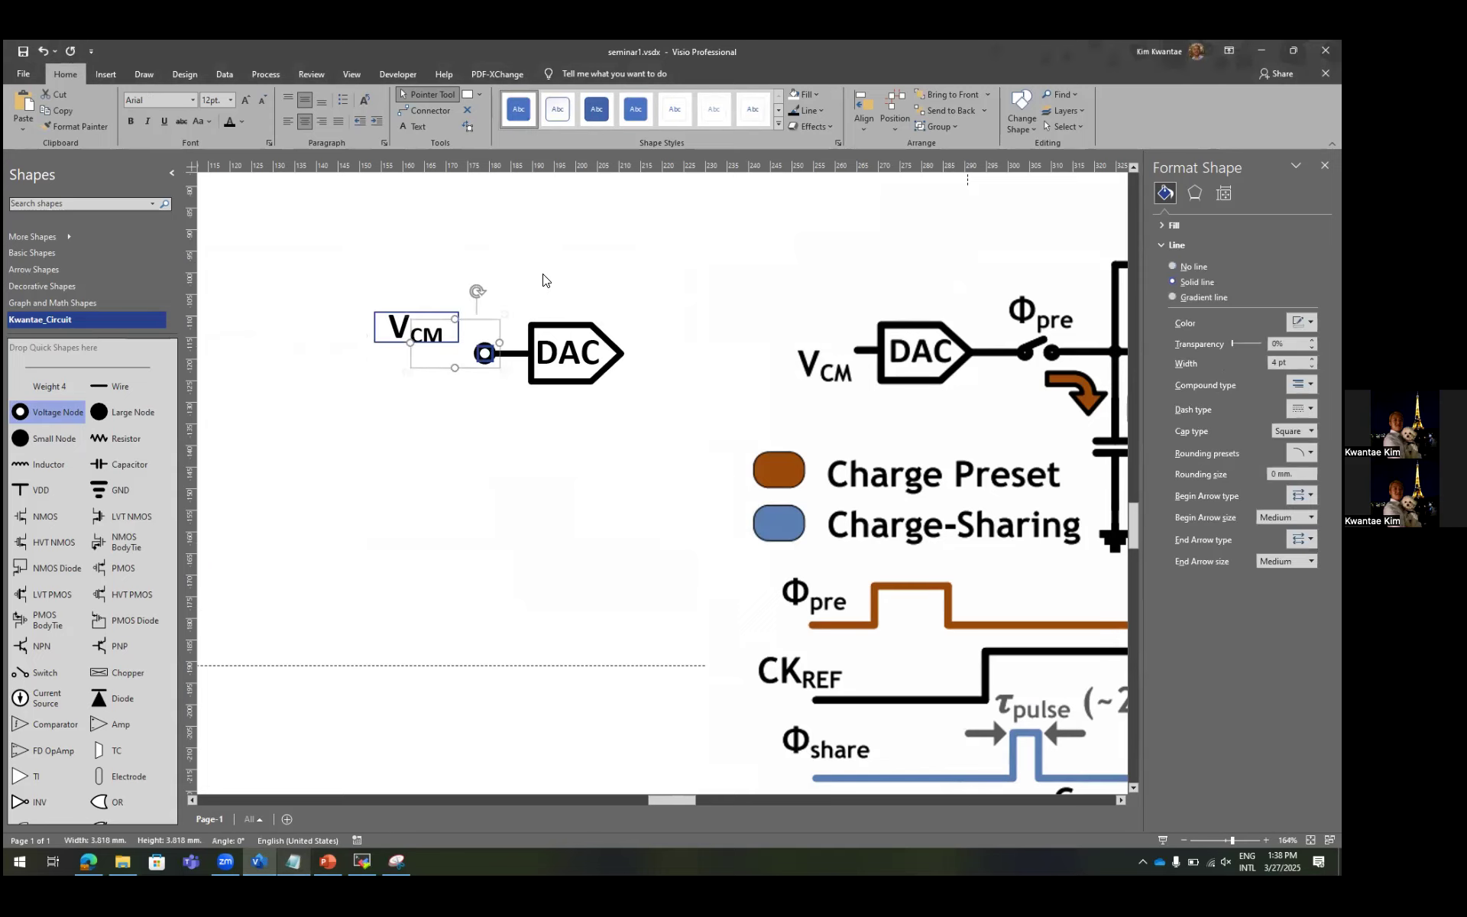
{"action": "key", "text": "F8"}
{"action": "left_click", "coordinate": [649, 408]}
{"action": "key", "text": "Return"}
{"action": "left_click", "coordinate": [449, 429]}
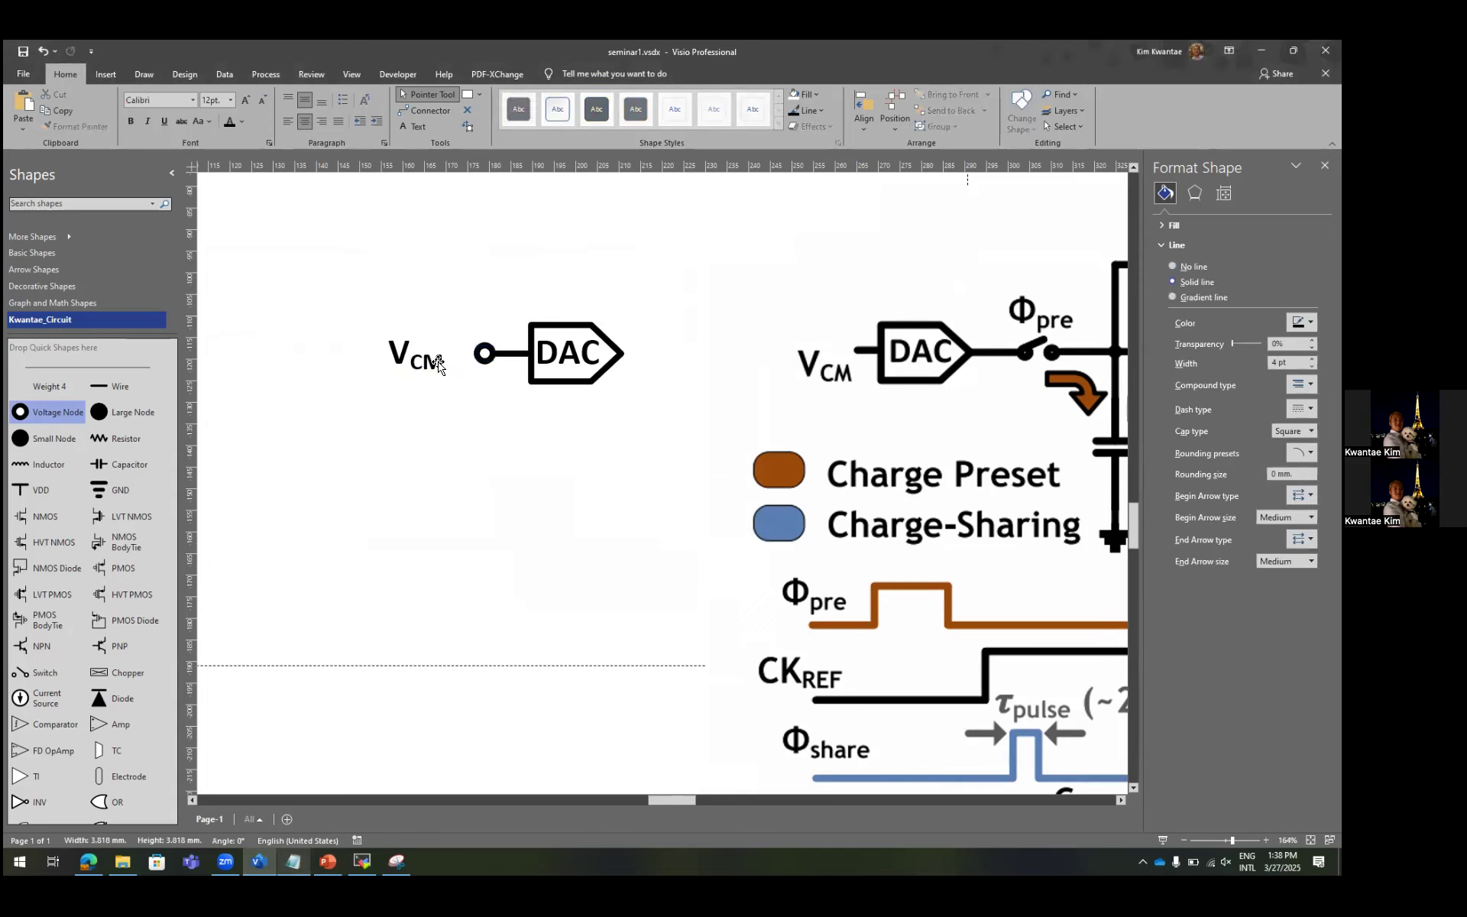
Narrow the VCM label's text box and bring the label closer to the Voltage Node.
{"action": "left_click", "coordinate": [437, 367]}
{"action": "scroll", "coordinate": [412, 336], "scroll_direction": "up", "scroll_amount": 5}
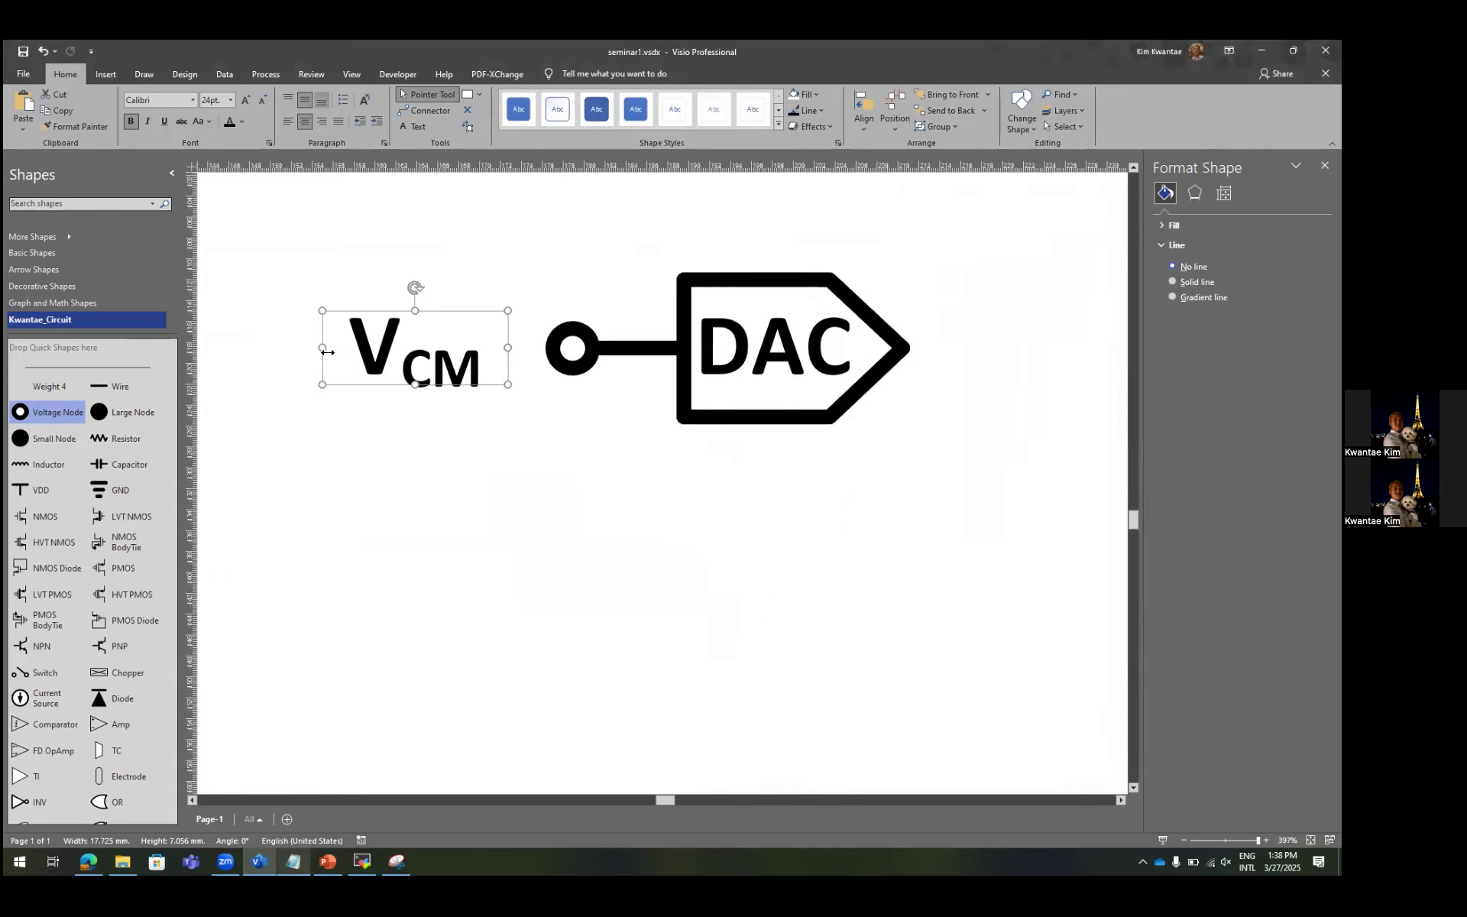
{"action": "left_click_drag", "start_coordinate": [359, 347], "coordinate": [405, 347]}
{"action": "left_click", "coordinate": [516, 422]}
Select the whole VCM, Voltage Node, line and DAC assembly and move it horizontally to the left.
{"action": "scroll", "coordinate": [515, 423], "scroll_direction": "down", "scroll_amount": 6}
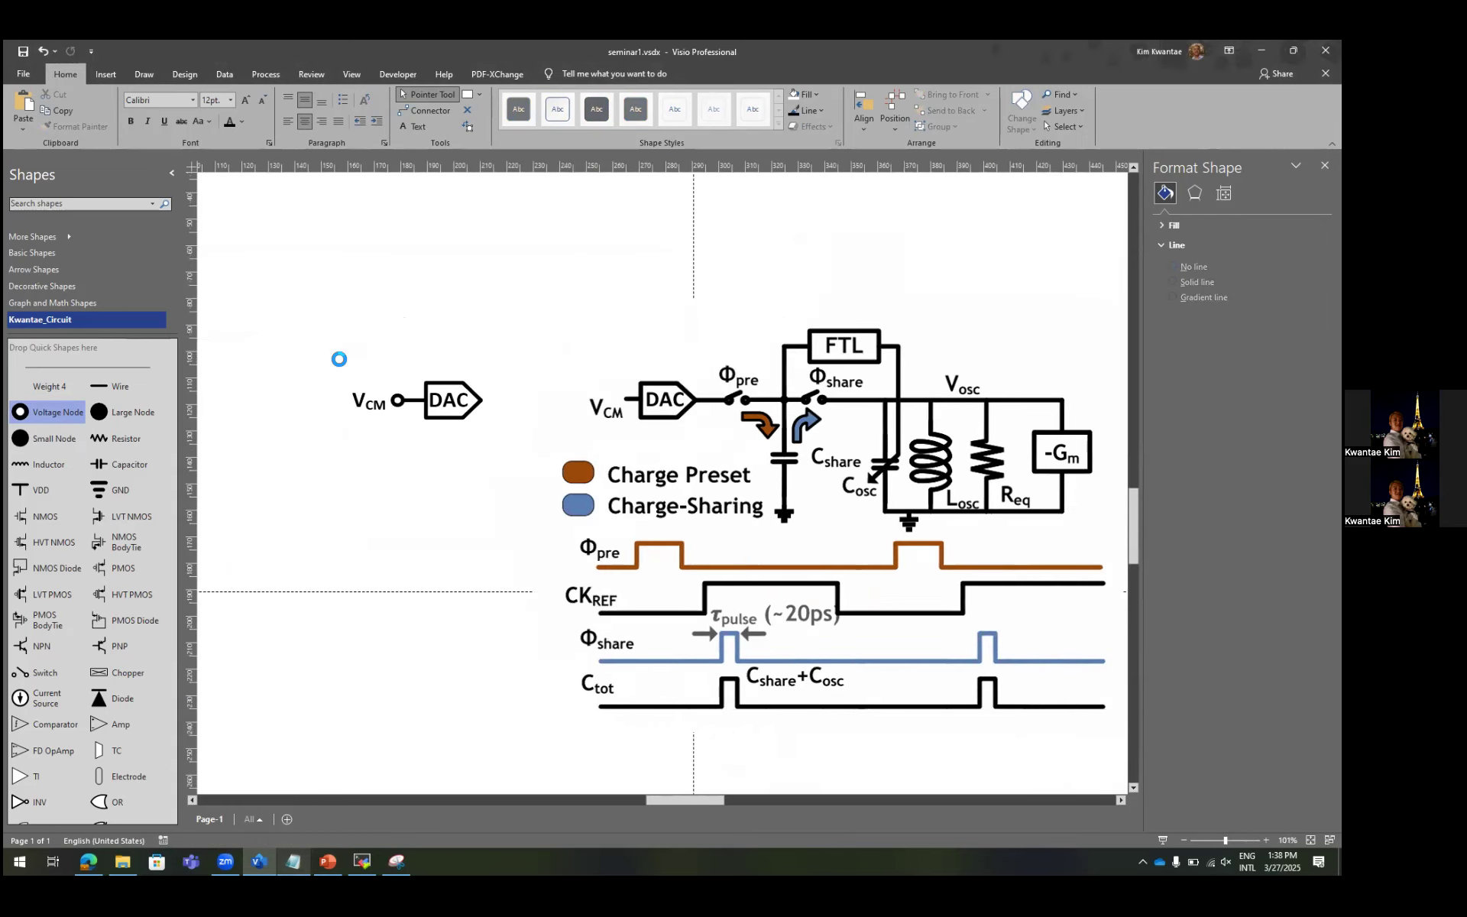
{"action": "left_click_drag", "start_coordinate": [317, 344], "coordinate": [568, 446]}
{"action": "left_click_drag", "start_coordinate": [449, 400], "coordinate": [382, 400]}
{"action": "left_click", "coordinate": [373, 467]}
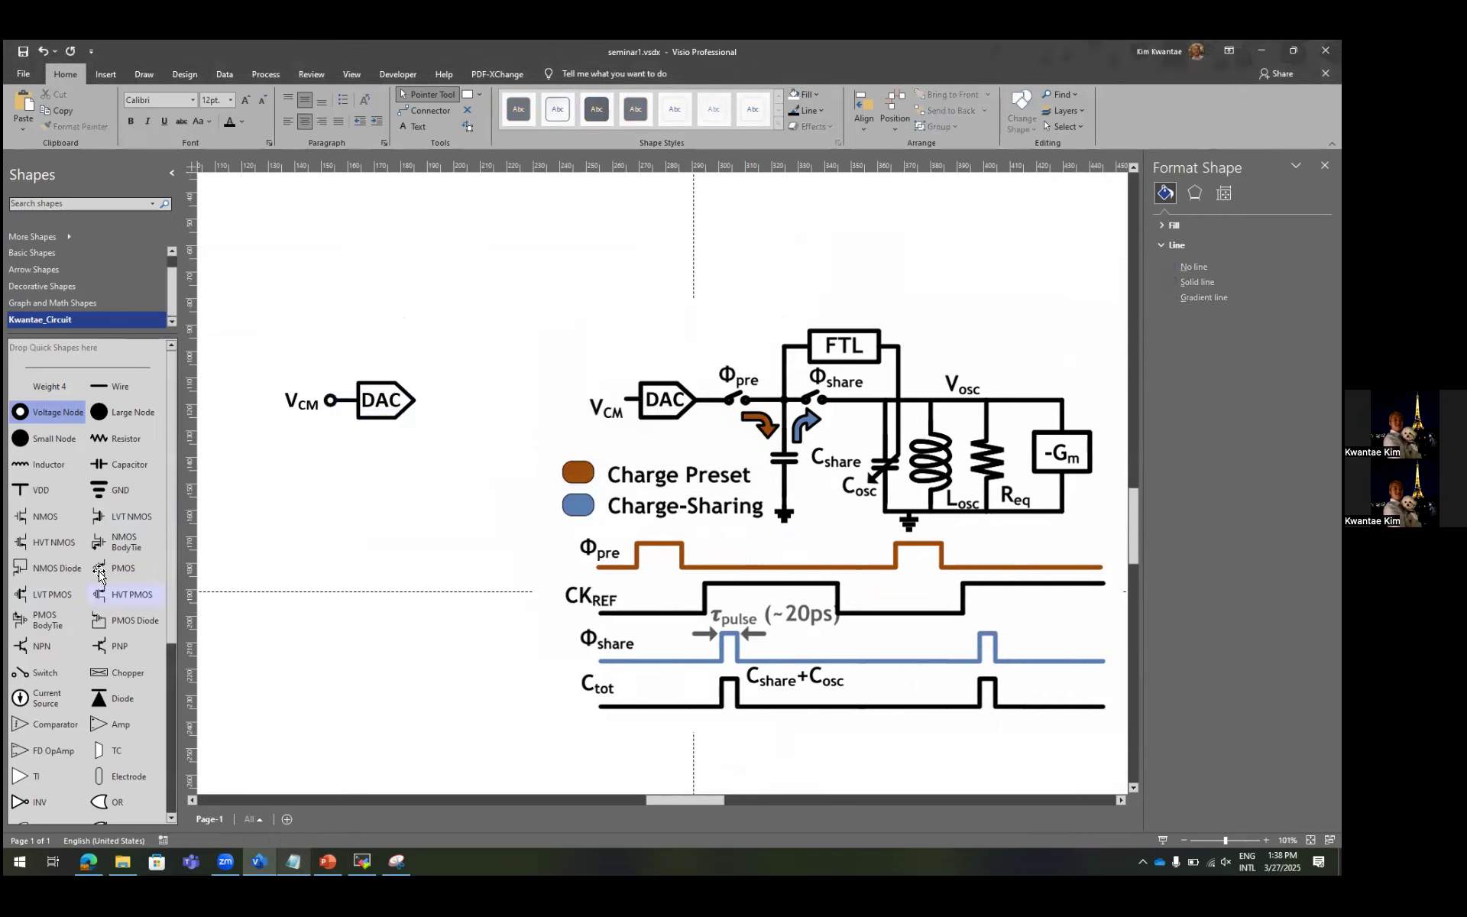
Place a Switch from the circuit stencil just to the right of the DAC block.
{"action": "scroll", "coordinate": [99, 581], "scroll_direction": "down", "scroll_amount": 2}
{"action": "left_click_drag", "start_coordinate": [65, 574], "coordinate": [434, 394]}
{"action": "scroll", "coordinate": [348, 405], "scroll_direction": "up", "scroll_amount": 3}
{"action": "scroll", "coordinate": [348, 405], "scroll_direction": "up", "scroll_amount": 1}
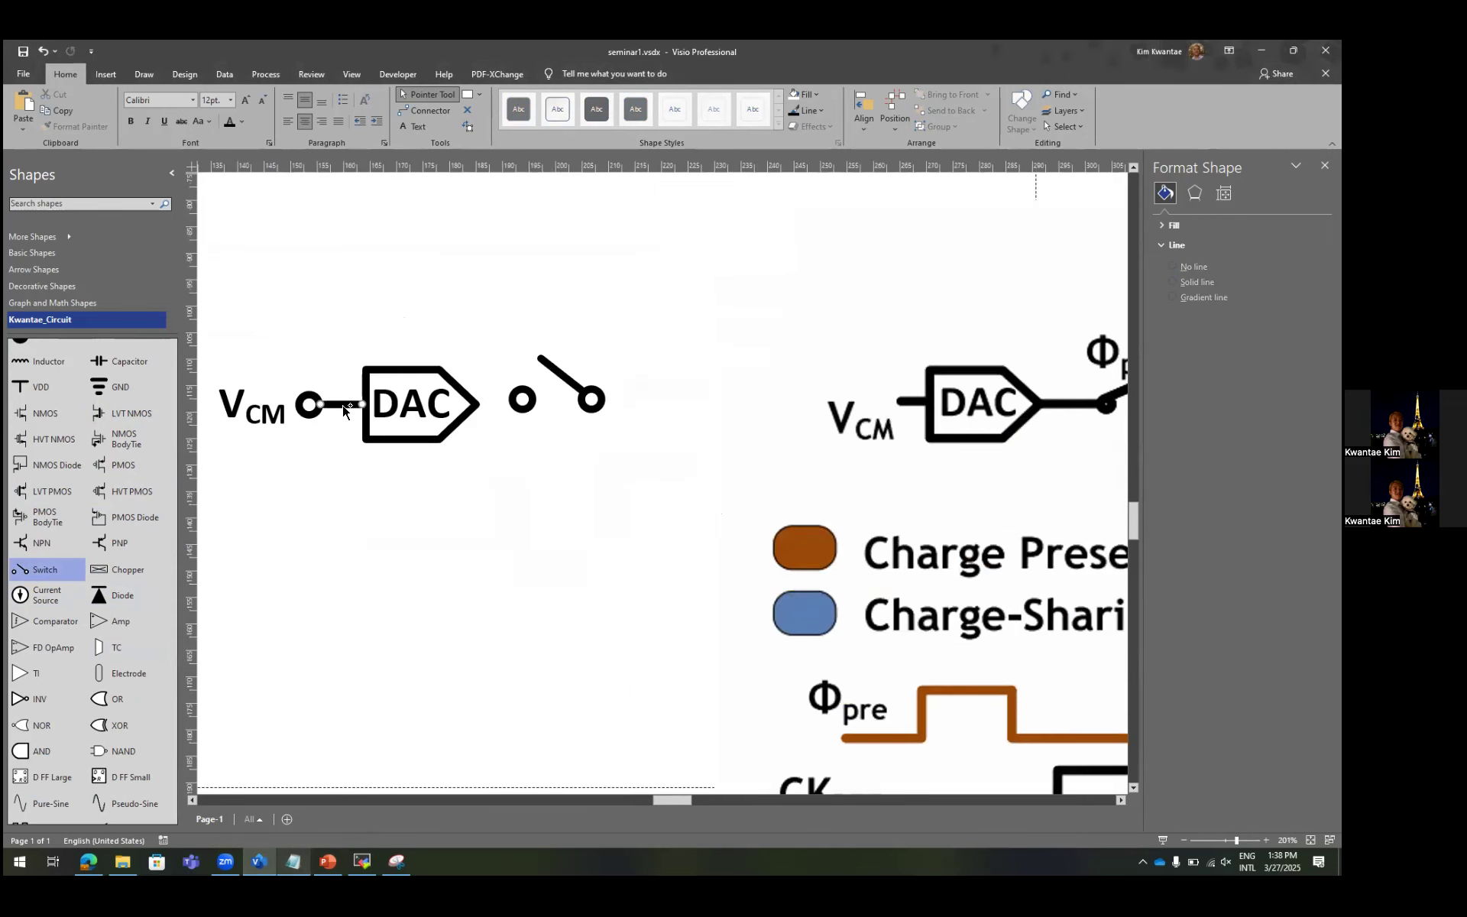
Copy the DAC's short input line to above the DAC's output side and align it with the DAC's vertical middle.
{"action": "left_click_drag", "start_coordinate": [342, 405], "coordinate": [490, 333], "text": "ctrl"}
{"action": "left_click", "coordinate": [501, 333], "text": "shift"}
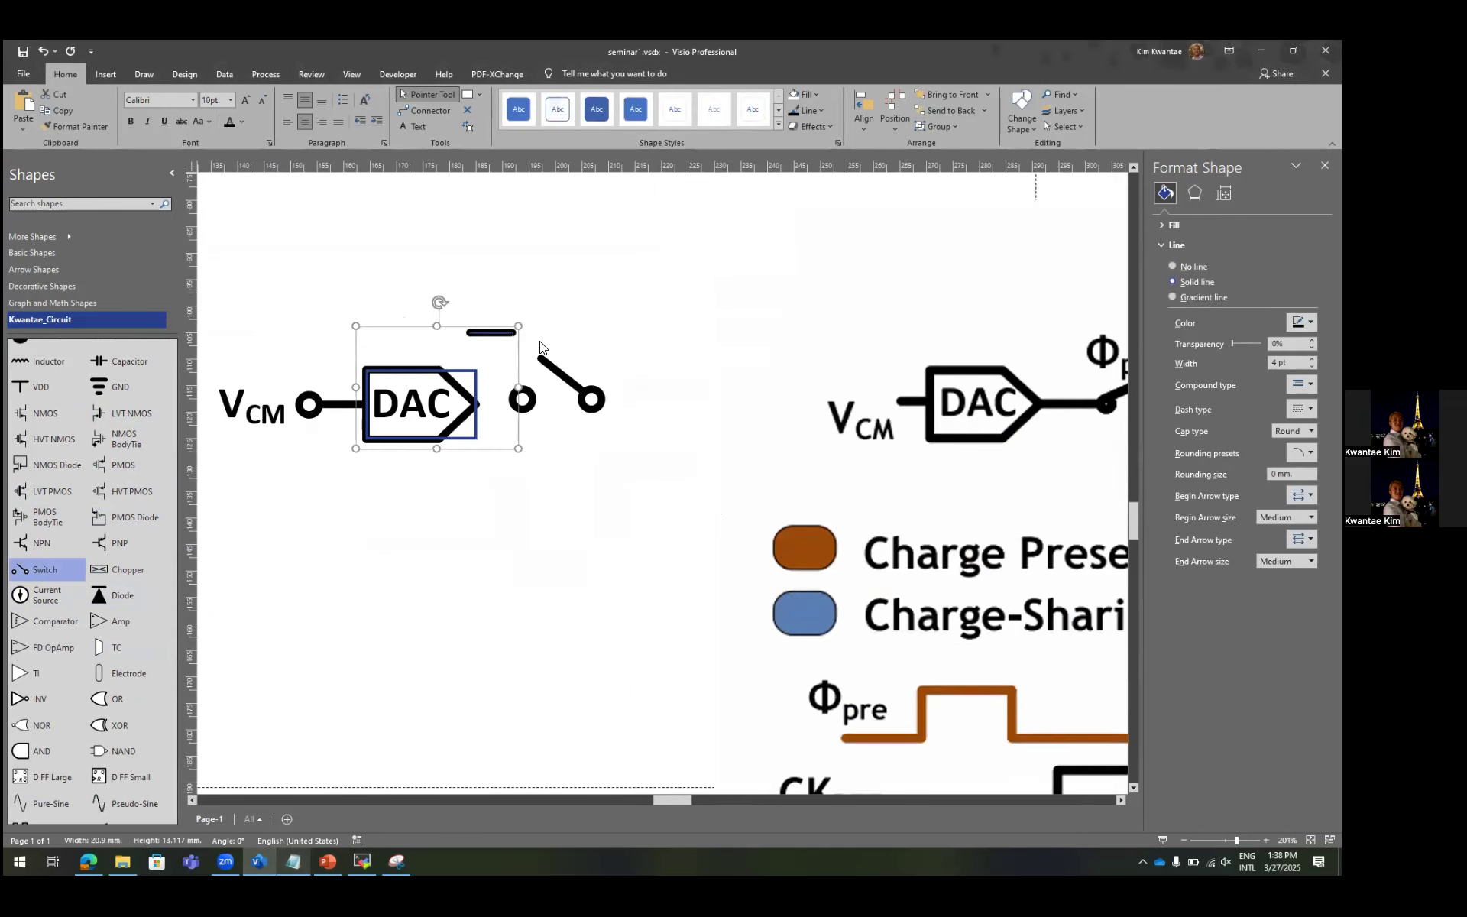
{"action": "key", "text": "F8"}
{"action": "left_click", "coordinate": [648, 410]}
{"action": "key", "text": "Return"}
{"action": "key", "text": "Escape"}
Join the copied line to the tip of the DAC as its output line.
{"action": "mouse_move", "coordinate": [528, 399]}
{"action": "left_mouse_down"}
{"action": "mouse_move", "coordinate": [568, 398]}
{"action": "mouse_move", "coordinate": [520, 422]}
{"action": "left_mouse_up"}
{"action": "key", "text": "Escape"}
{"action": "left_click", "coordinate": [494, 404]}
{"action": "scroll", "coordinate": [493, 403], "scroll_direction": "up", "scroll_amount": 5}
{"action": "left_click", "coordinate": [533, 448]}
{"action": "scroll", "coordinate": [533, 447], "scroll_direction": "down", "scroll_amount": 4}
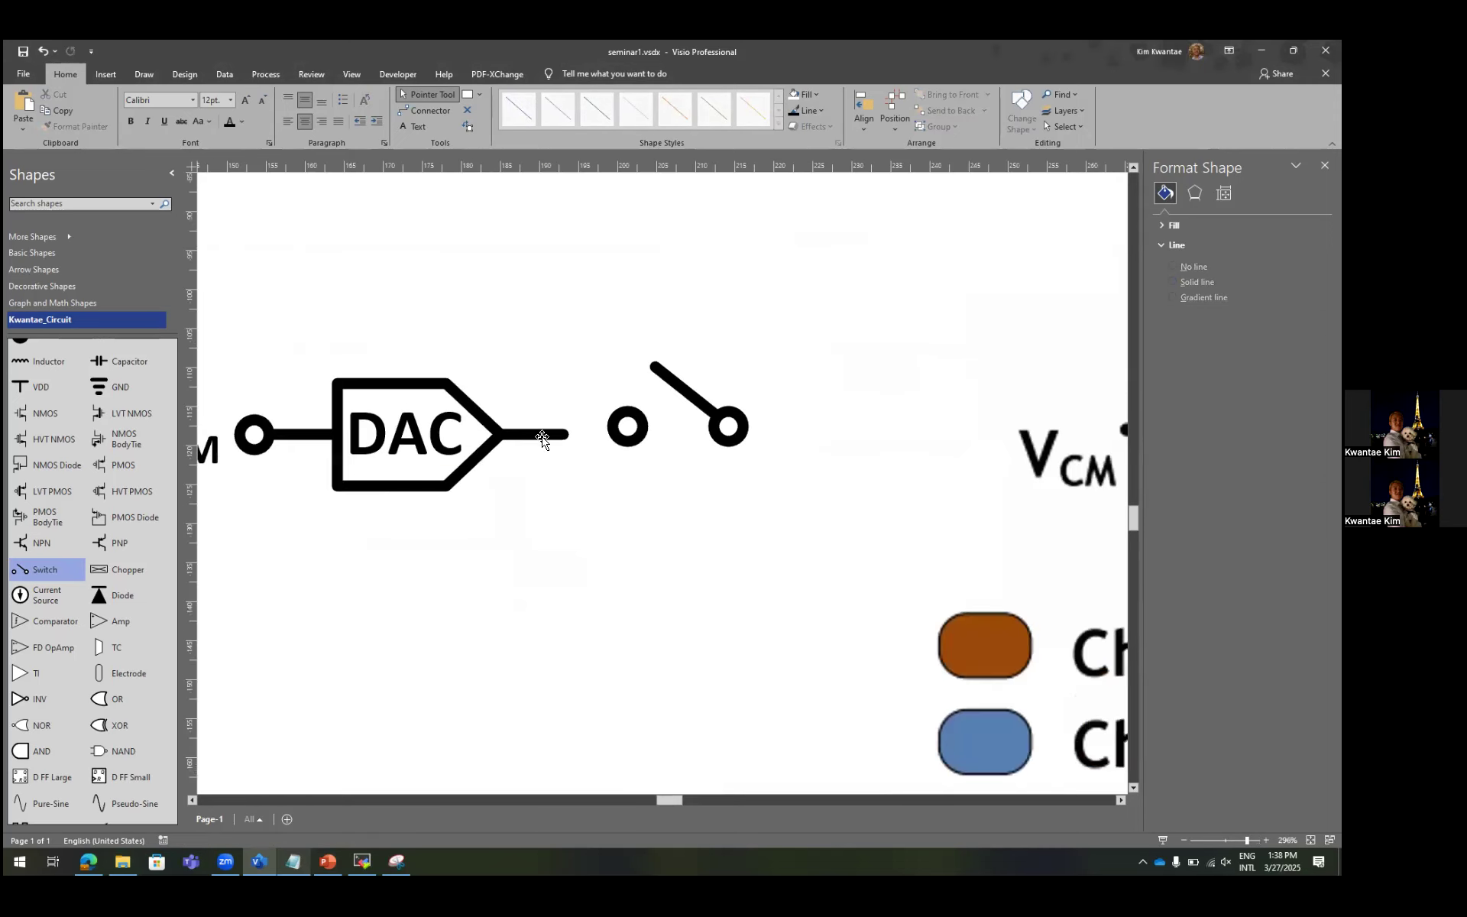
Switch to Notepad and add the line "Ctrl + 9 Make a circle" below the rectangle shortcut.
{"action": "key", "text": "ctrl+7"}
{"action": "left_click", "coordinate": [294, 861]}
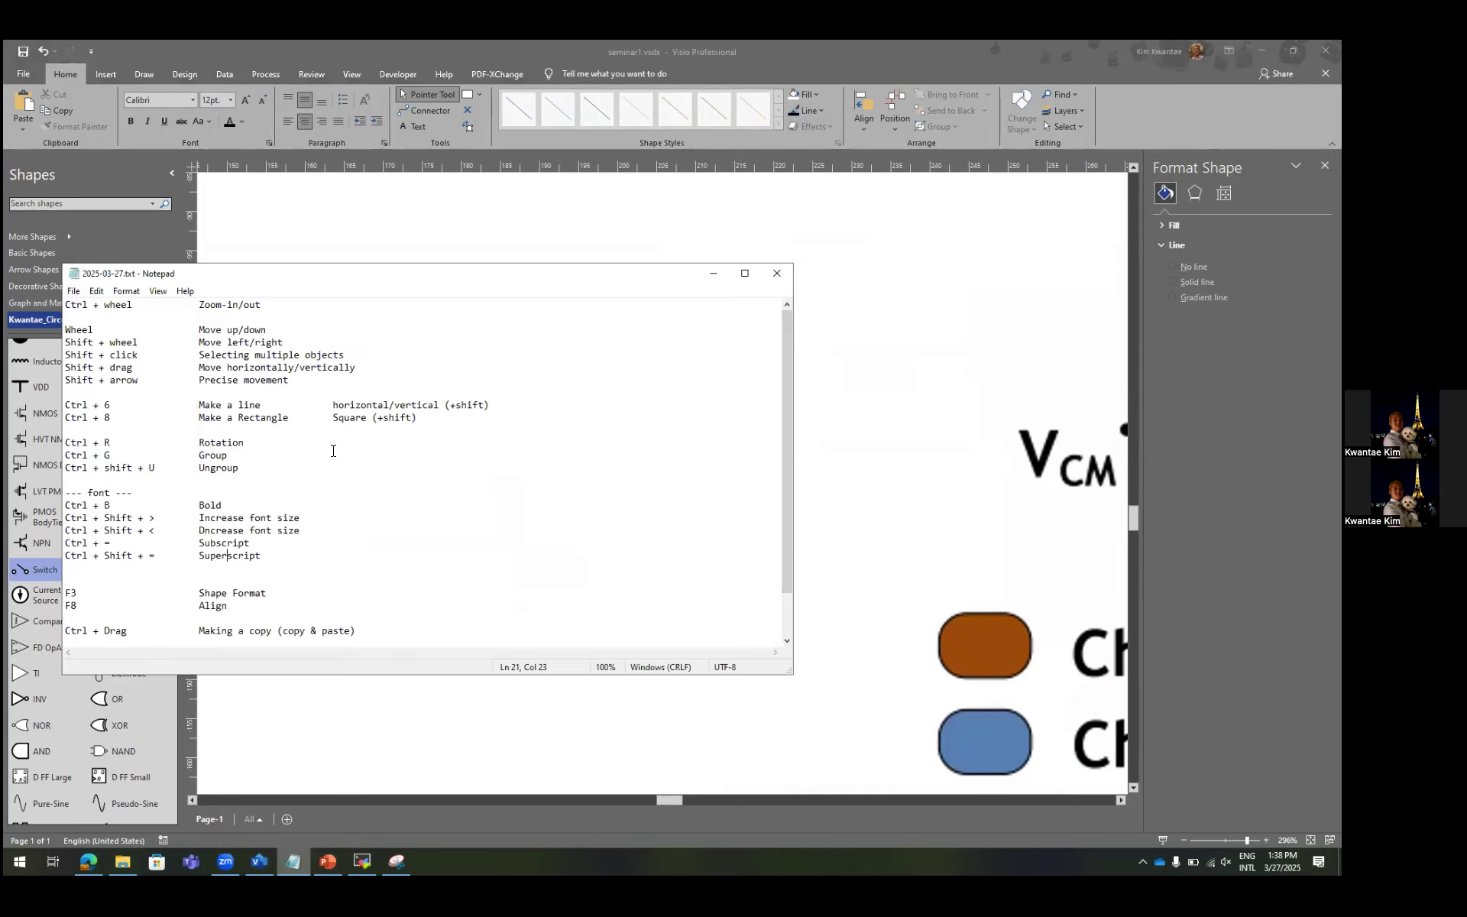
{"action": "key", "text": "End"}
{"action": "key", "text": "Return"}
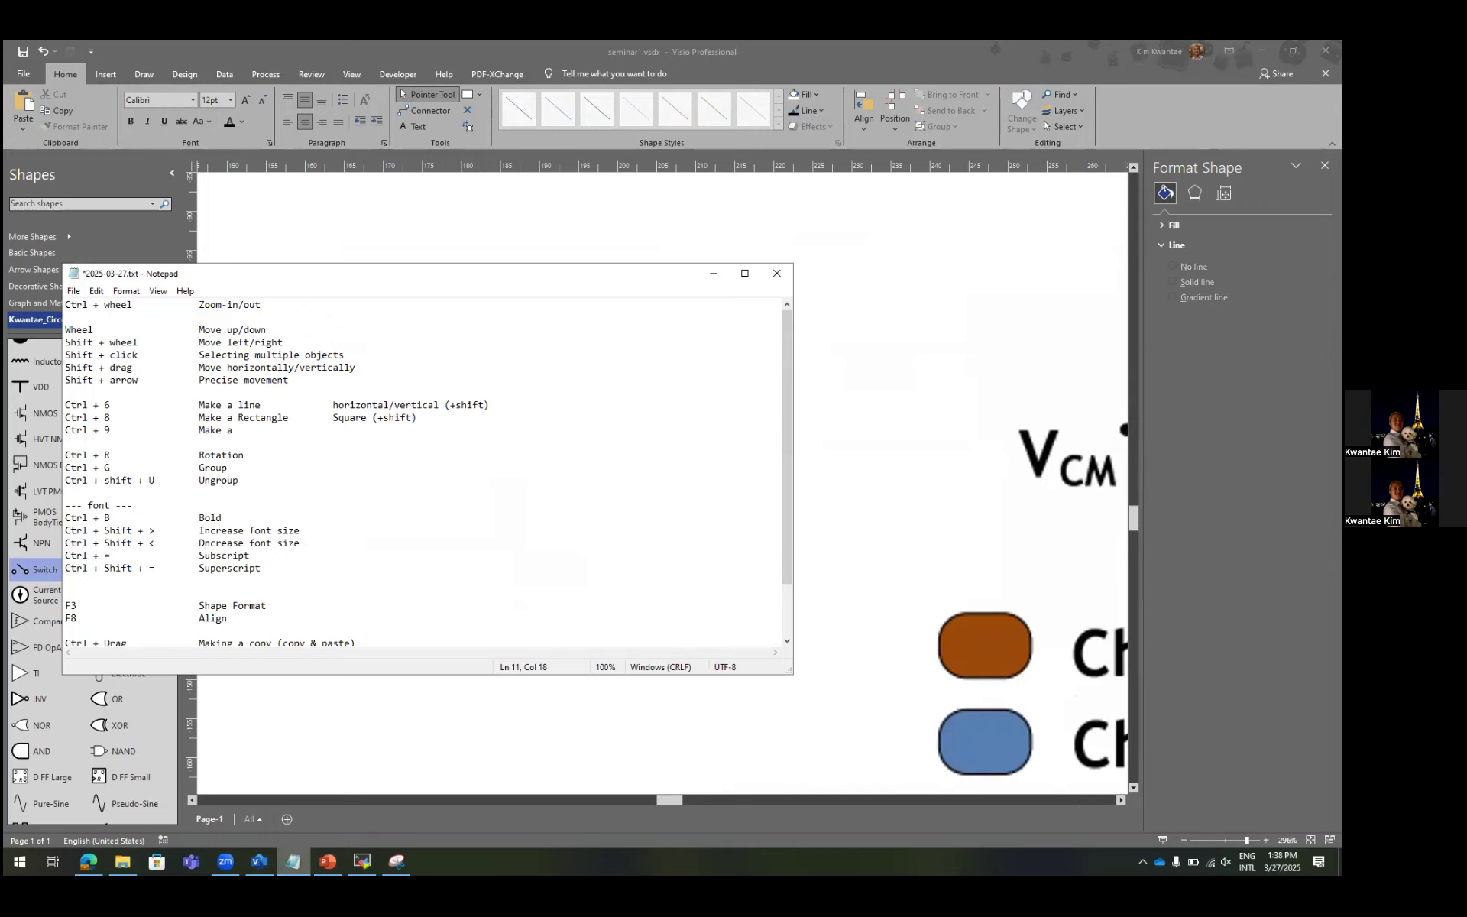
{"action": "type", "text": "n e"}
{"action": "type", "text": "circle"}
Return to Visio and draw a small flat ellipse above and to the right of the switch.
{"action": "left_click", "coordinate": [828, 317]}
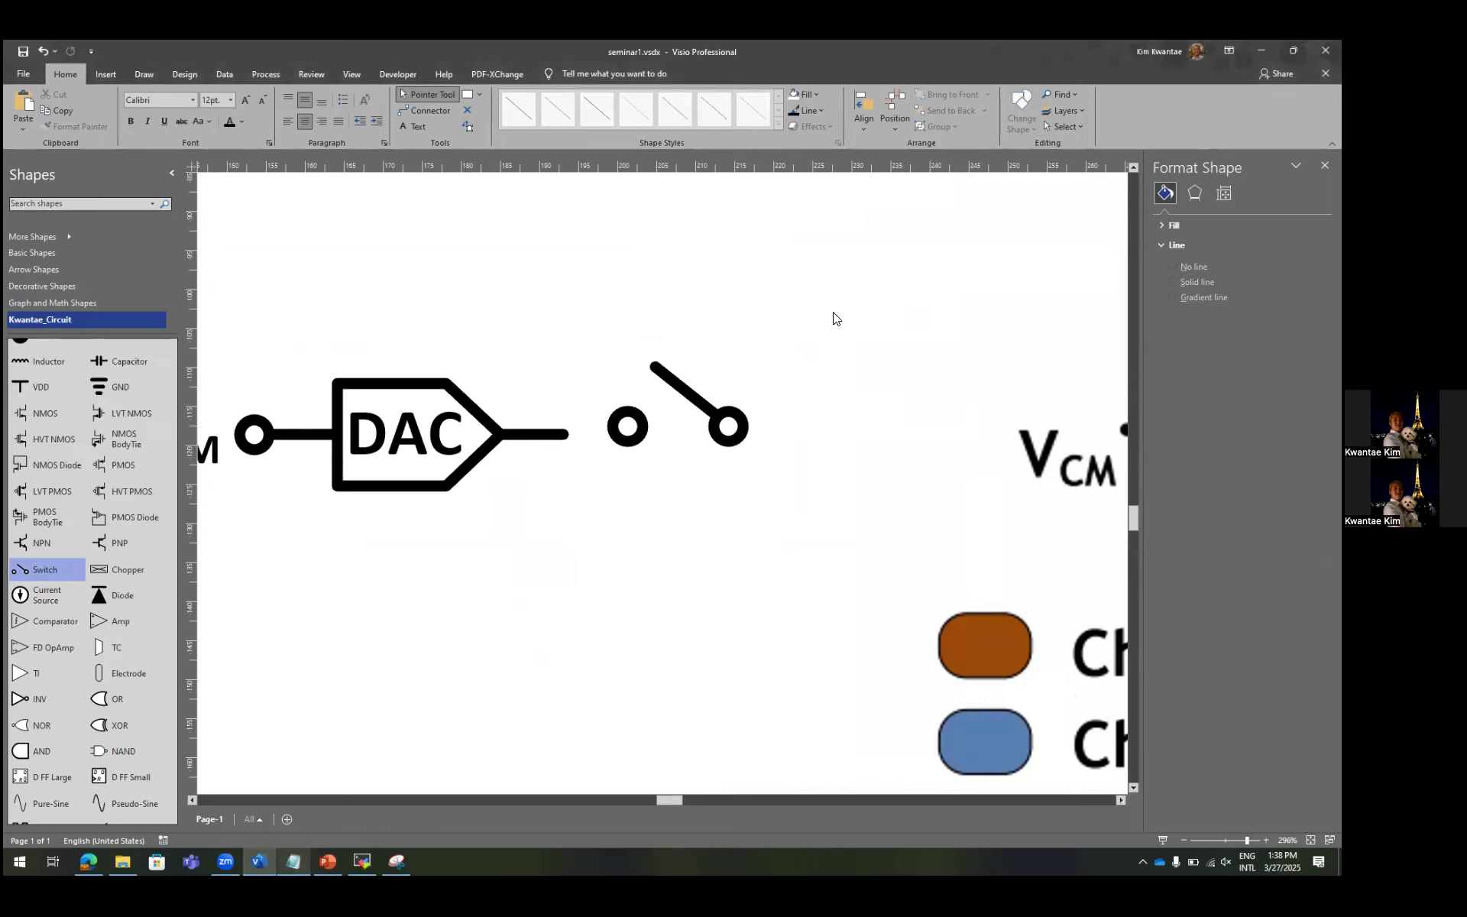
{"action": "key", "text": "ctrl+9"}
{"action": "left_click_drag", "start_coordinate": [812, 312], "coordinate": [878, 330]}
{"action": "key", "text": "Escape"}
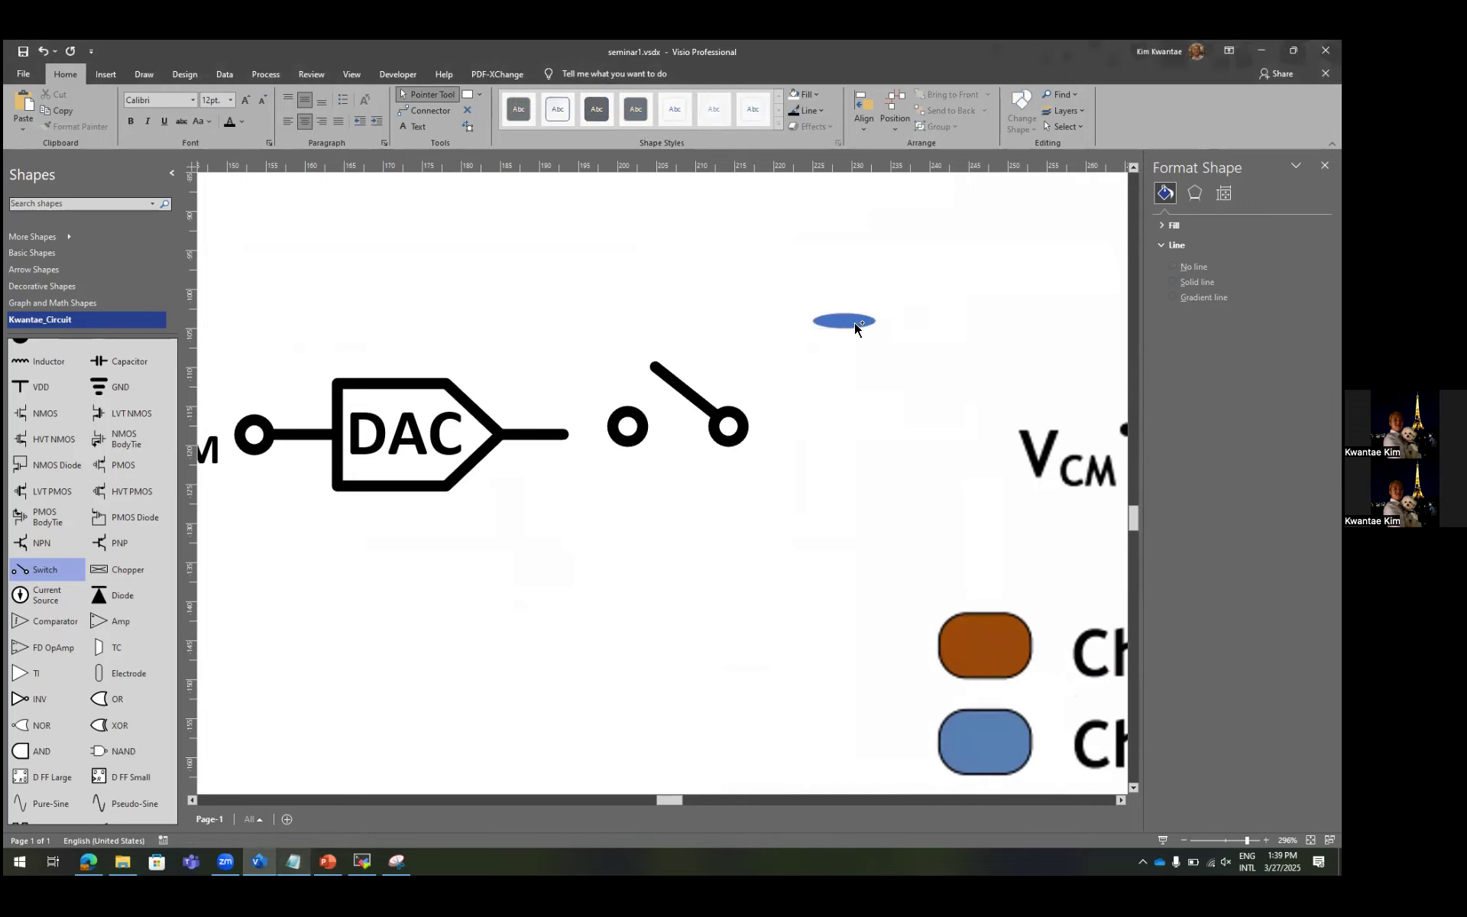
Try a plain circle below the DAC output line's end as a match for the switch's left terminal, and remove it.
{"action": "key", "text": "ctrl+9"}
{"action": "left_click_drag", "start_coordinate": [645, 252], "coordinate": [597, 490]}
{"action": "key", "text": "ctrl+1"}
{"action": "left_click", "coordinate": [638, 419]}
{"action": "left_click", "coordinate": [626, 458]}
{"action": "left_click", "coordinate": [628, 425]}
{"action": "left_click", "coordinate": [637, 424]}
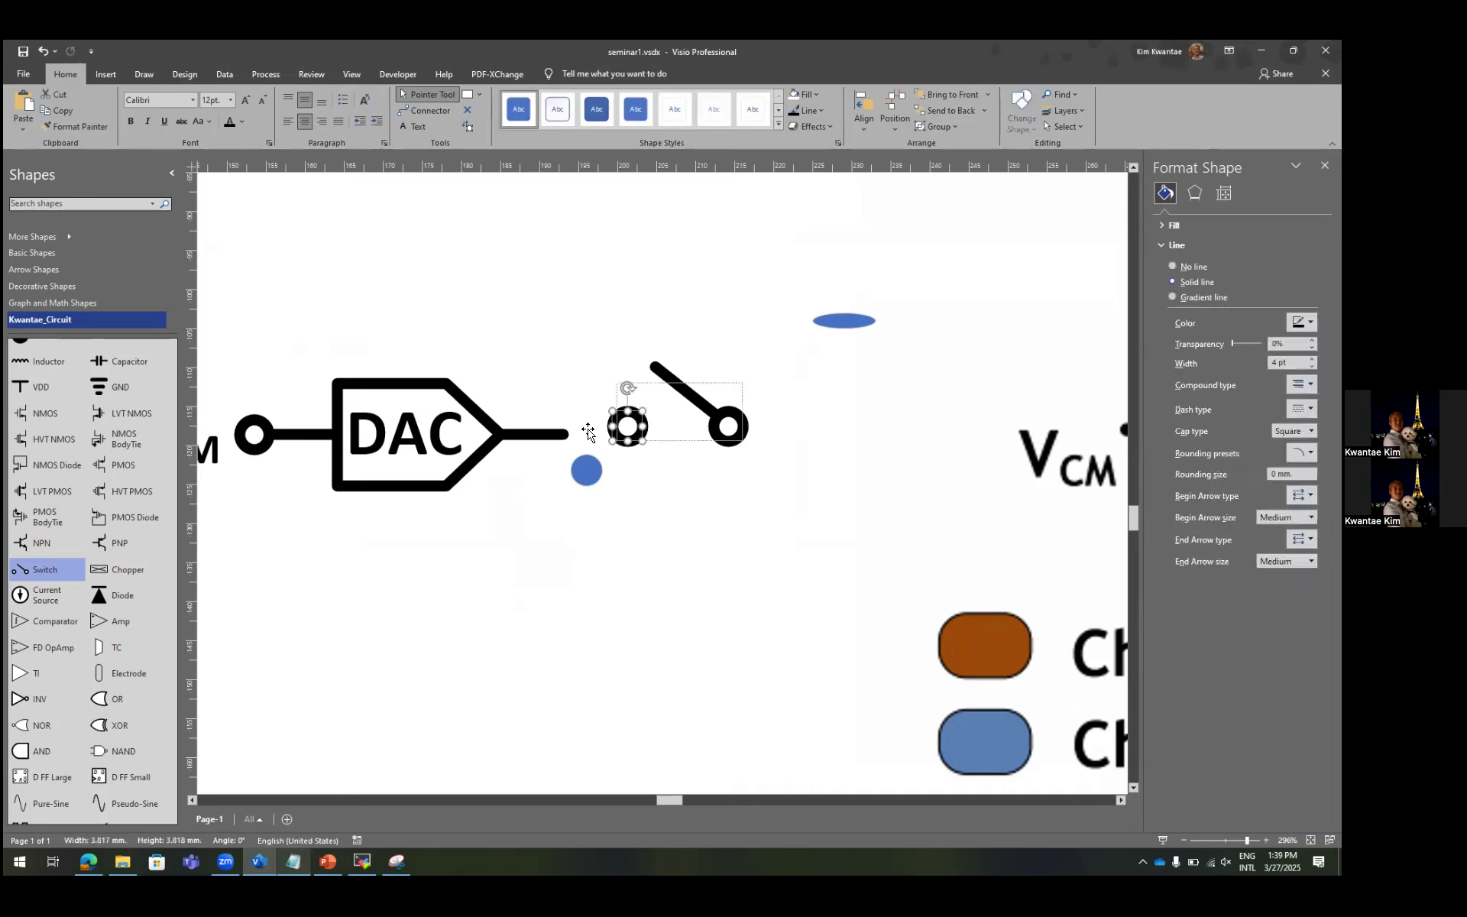
{"action": "left_click", "coordinate": [558, 463]}
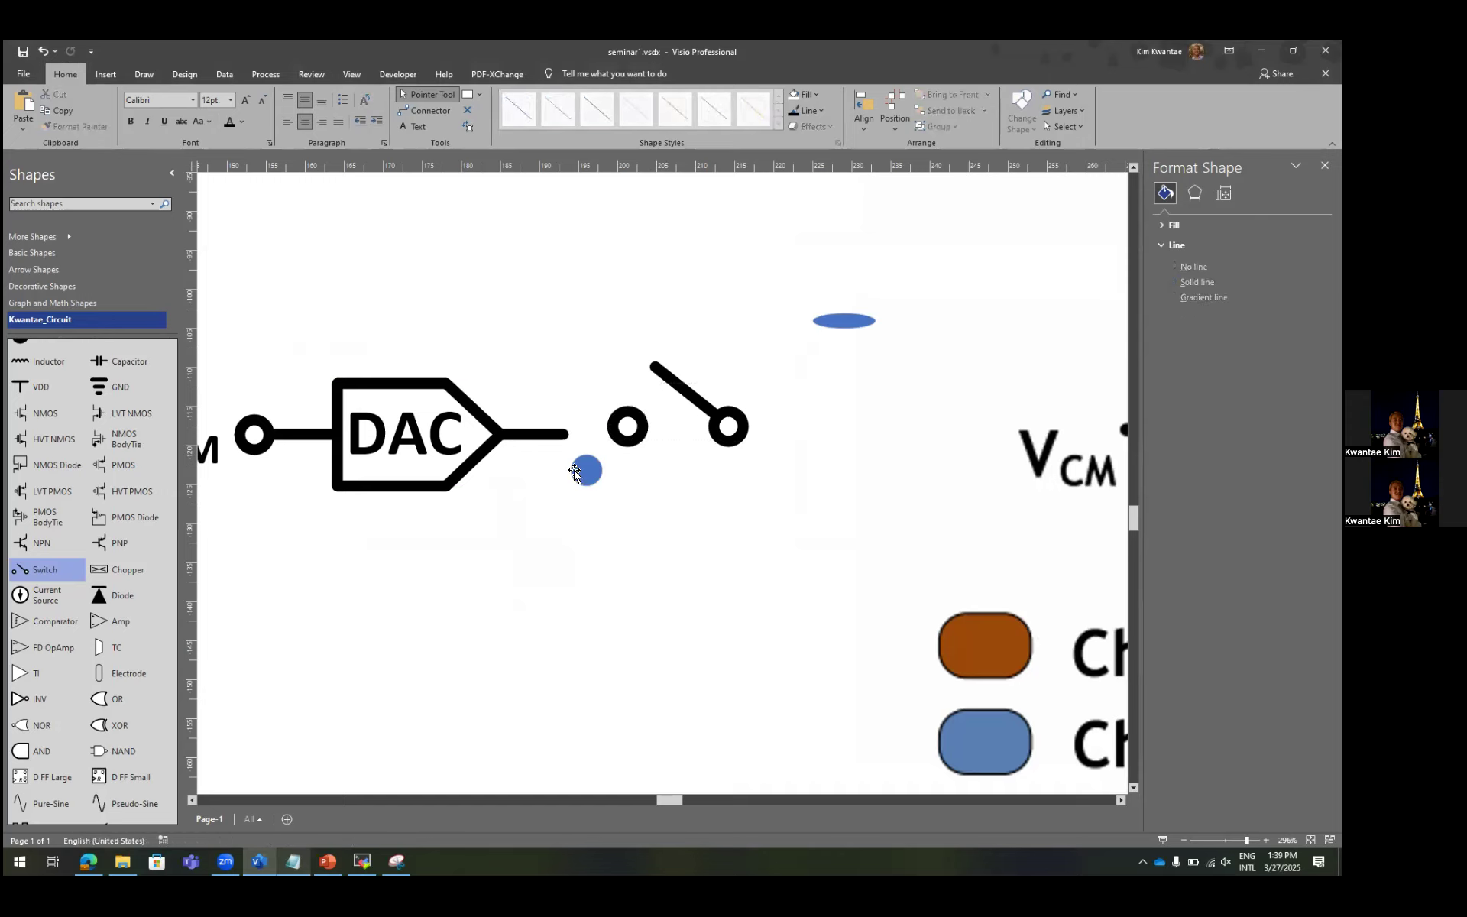
{"action": "left_click", "coordinate": [585, 469]}
{"action": "key", "text": "Delete"}
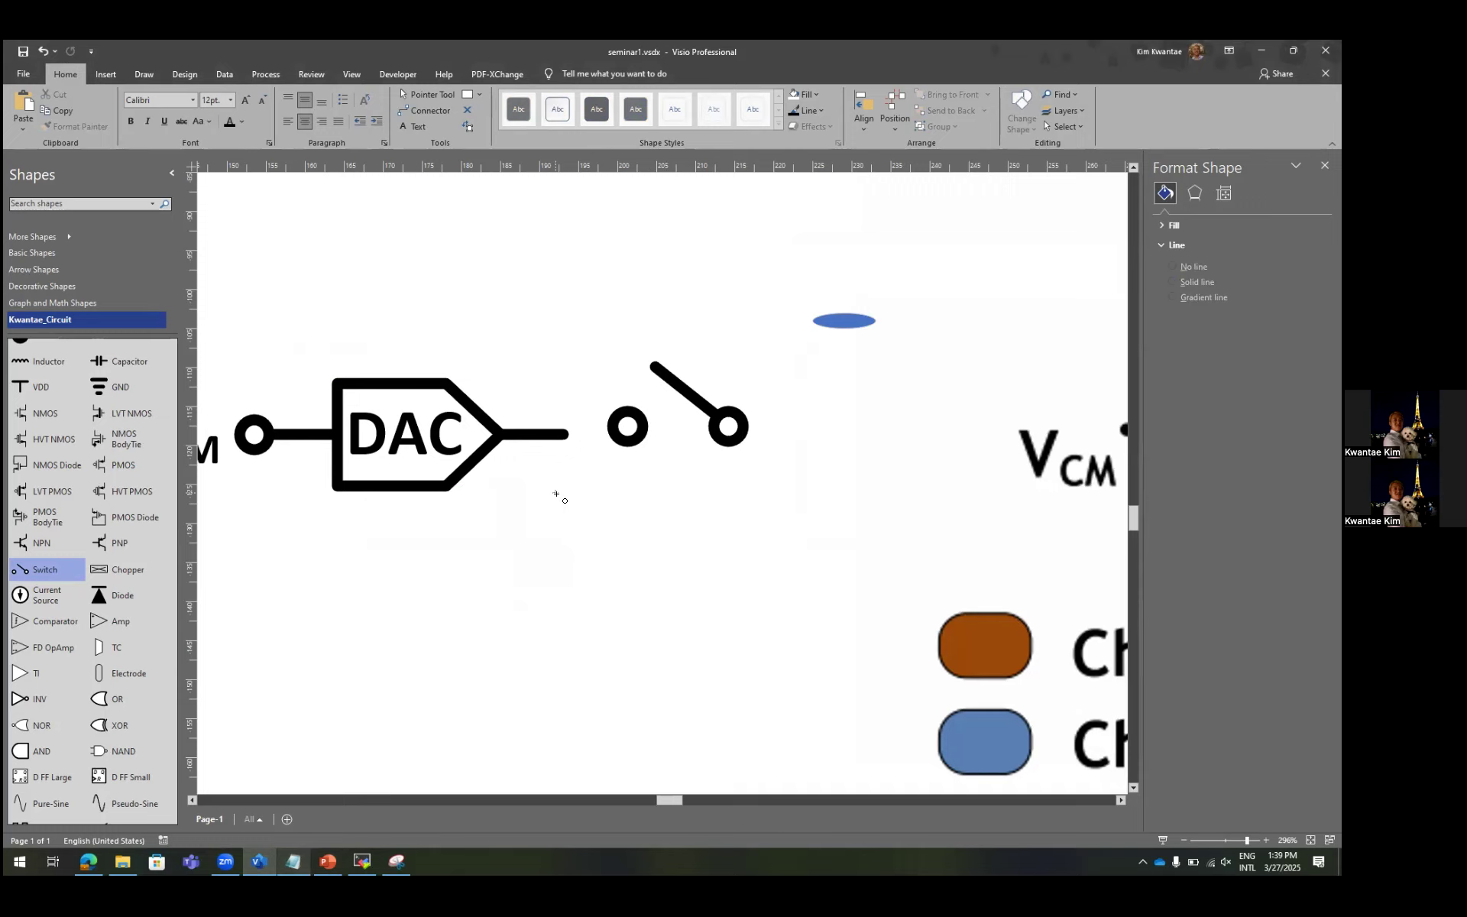
Try centring a smaller circle vertically on the DAC output line at its end, and delete the circle.
{"action": "left_click_drag", "start_coordinate": [555, 493], "coordinate": [579, 515]}
{"action": "key", "text": "ctrl+1"}
{"action": "left_click", "coordinate": [552, 434]}
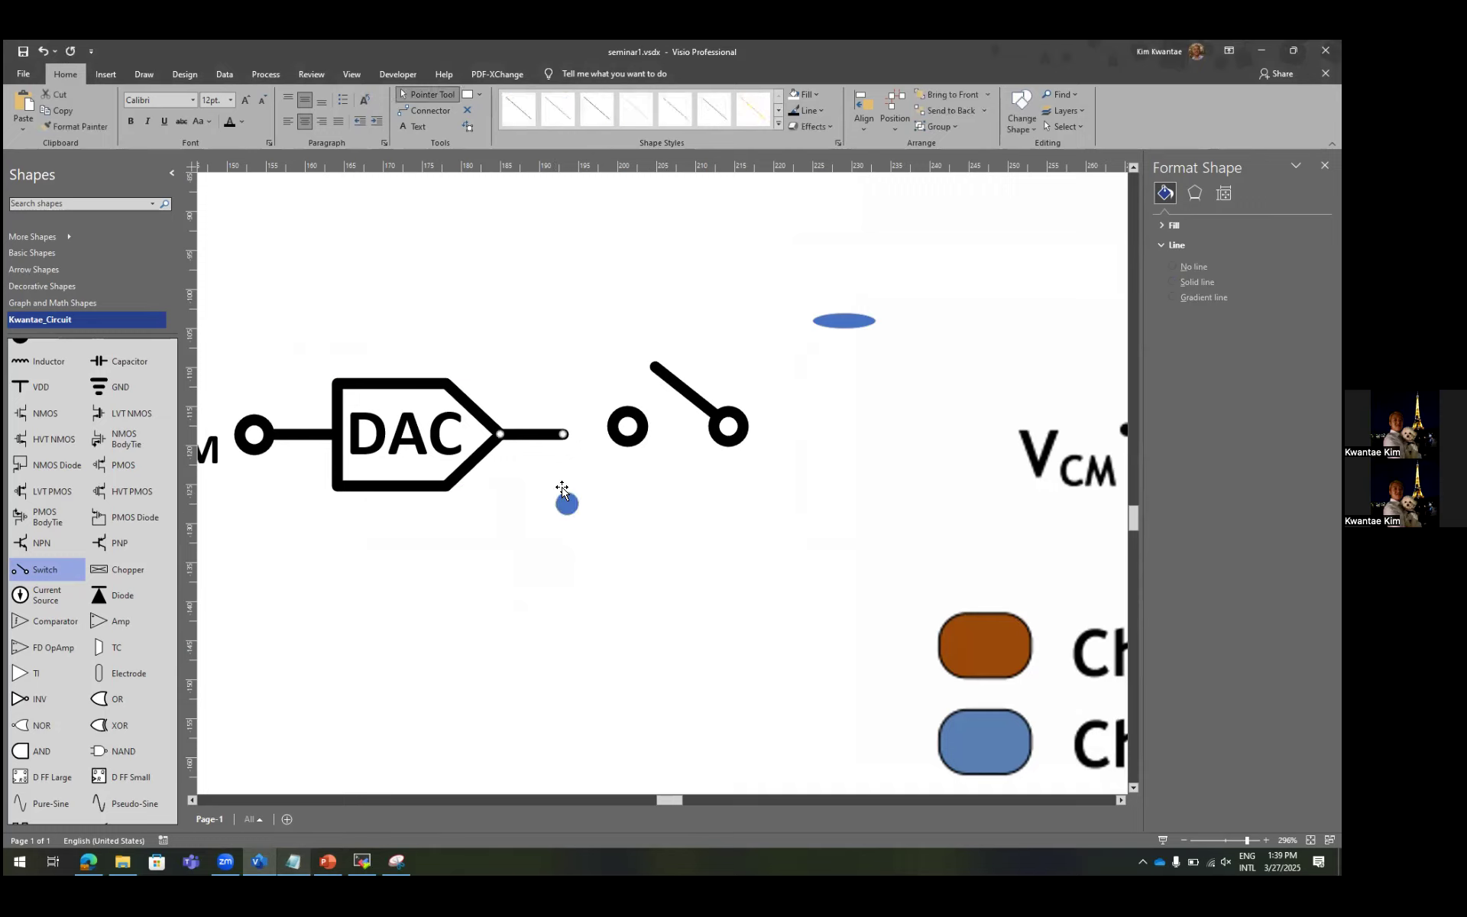
{"action": "left_click", "coordinate": [567, 501], "text": "shift"}
{"action": "key", "text": "F8"}
{"action": "left_click", "coordinate": [654, 407]}
{"action": "key", "text": "Return"}
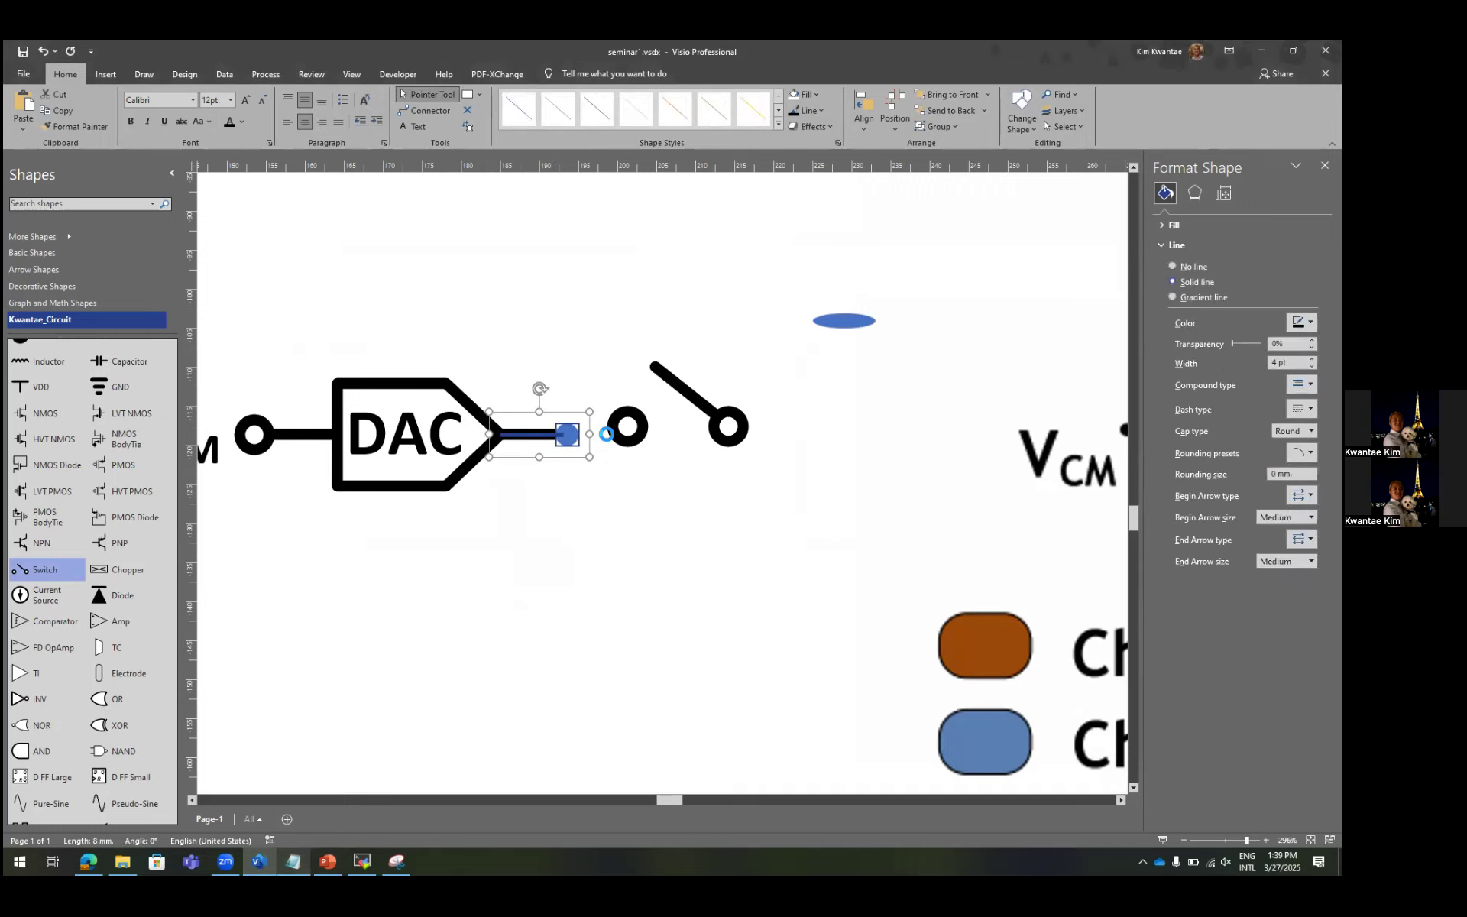
{"action": "left_click", "coordinate": [585, 449]}
{"action": "left_click", "coordinate": [572, 441]}
{"action": "key", "text": "Delete"}
Copy the switch's left terminal circle out of the group to just below the end of the DAC output line.
{"action": "left_click", "coordinate": [615, 437]}
{"action": "left_click", "coordinate": [624, 475]}
{"action": "left_click", "coordinate": [697, 411]}
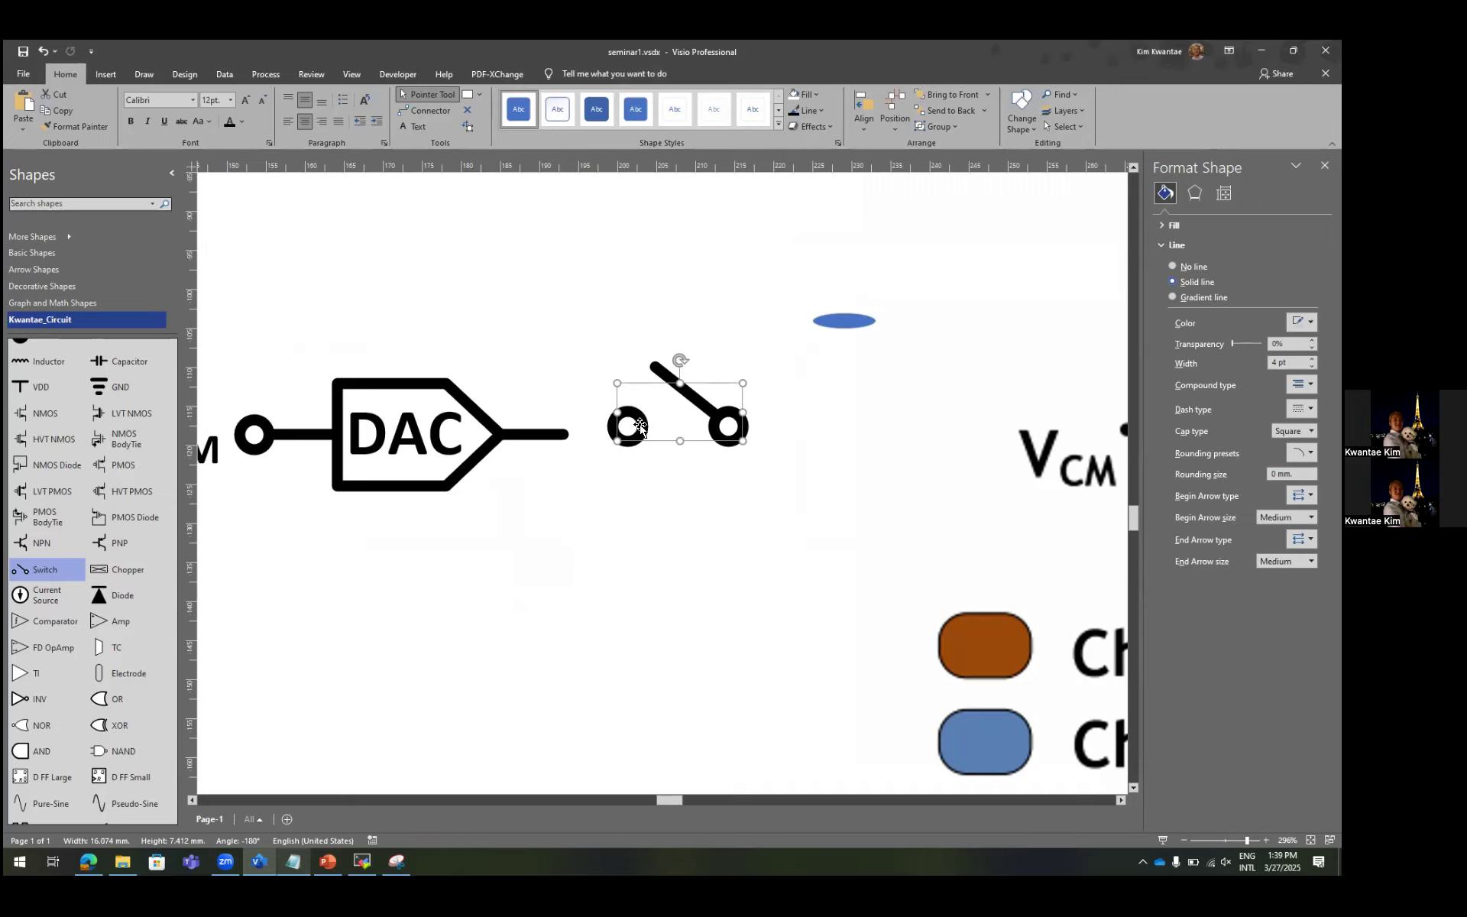
{"action": "left_click", "coordinate": [638, 426]}
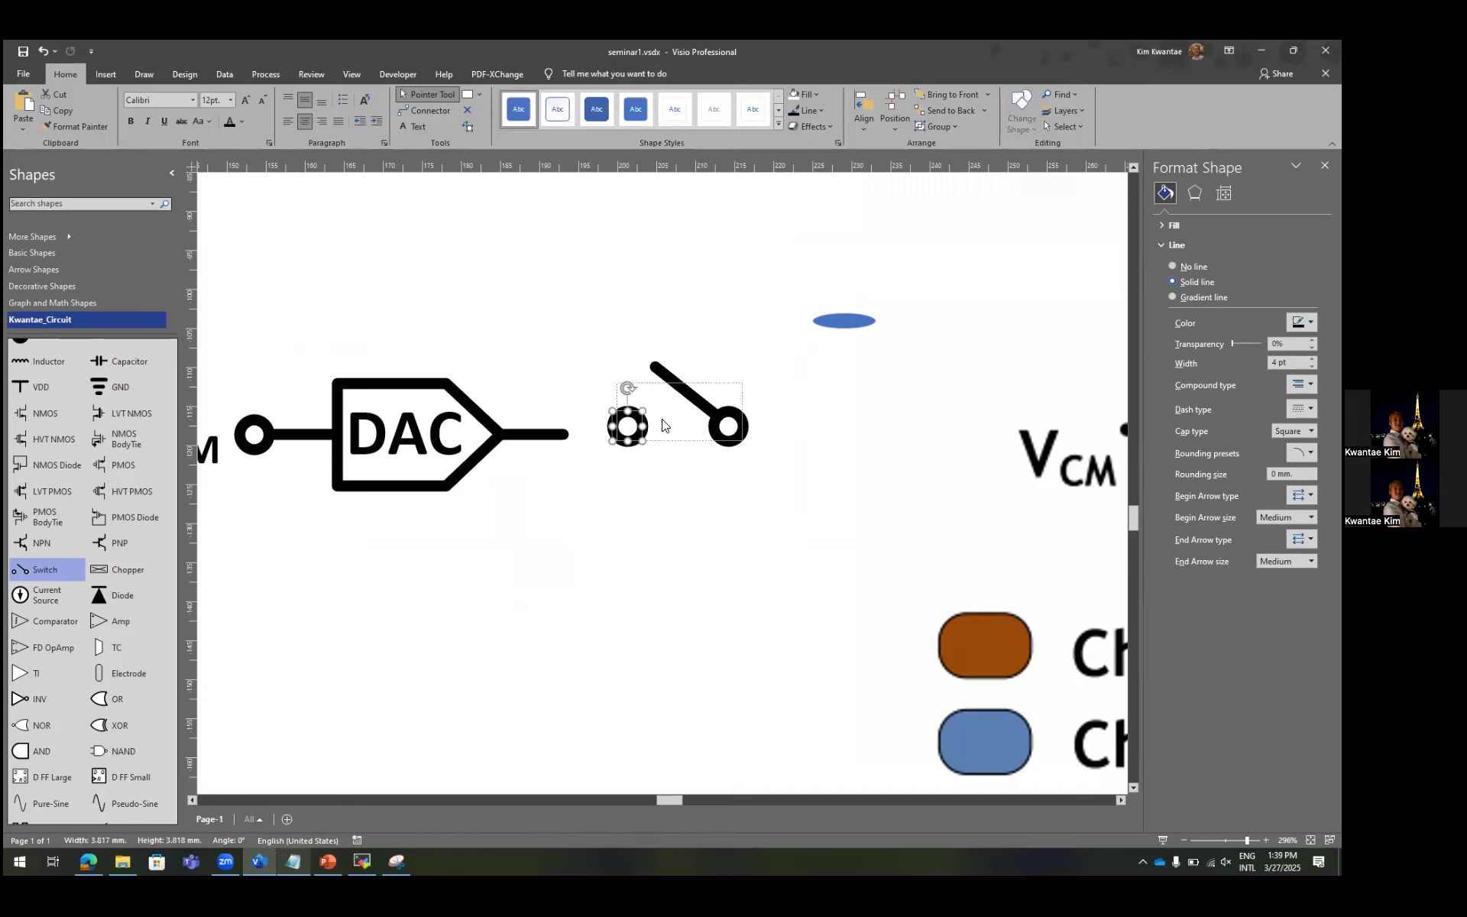
{"action": "key", "text": "ctrl+z"}
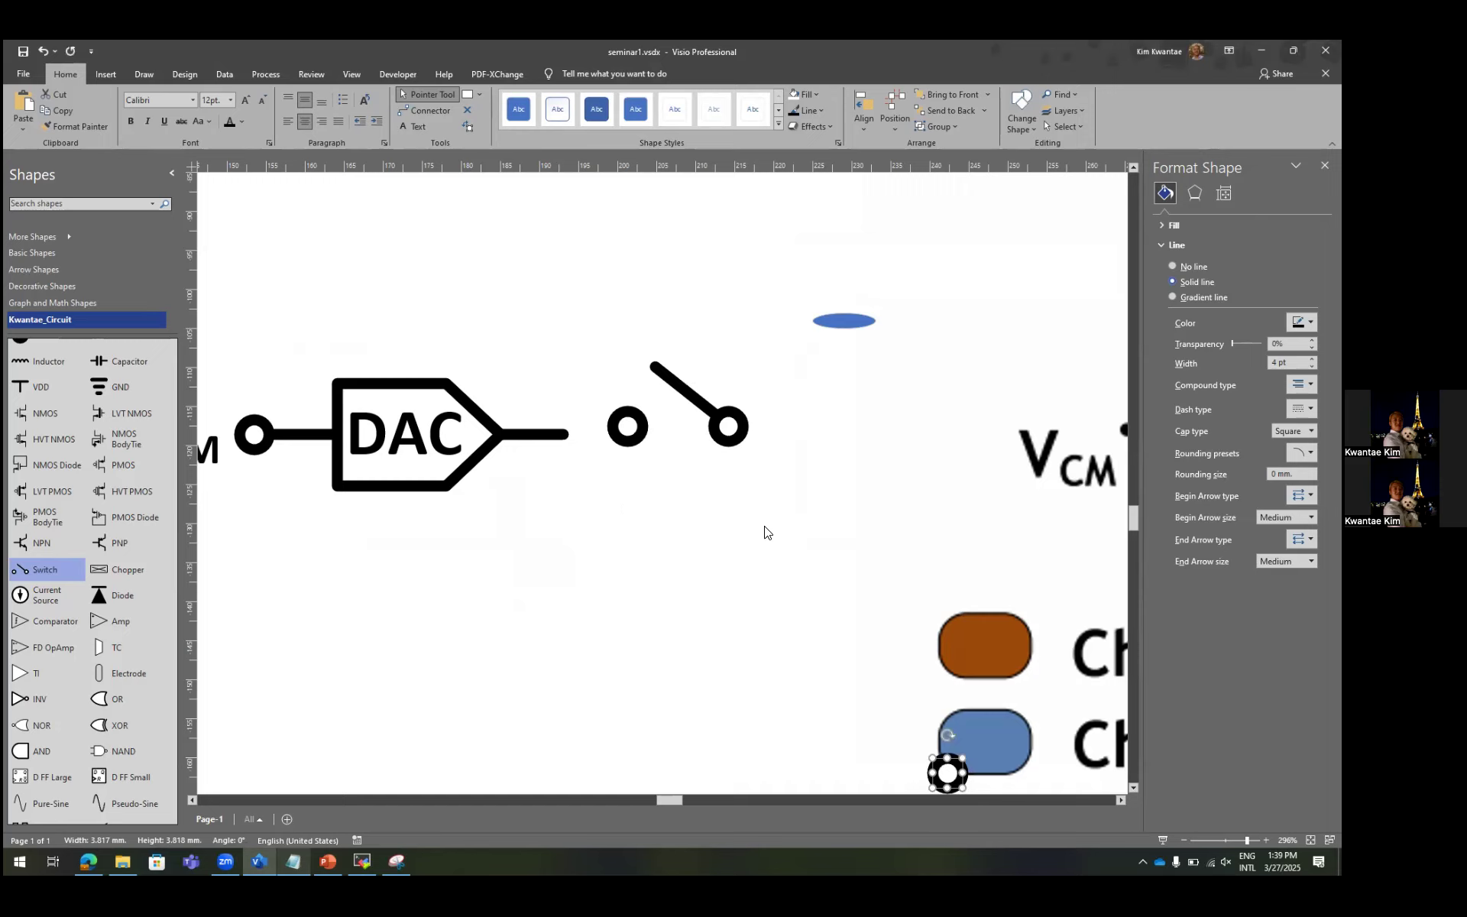
{"action": "key", "text": "ctrl+y"}
{"action": "left_click", "coordinate": [640, 449]}
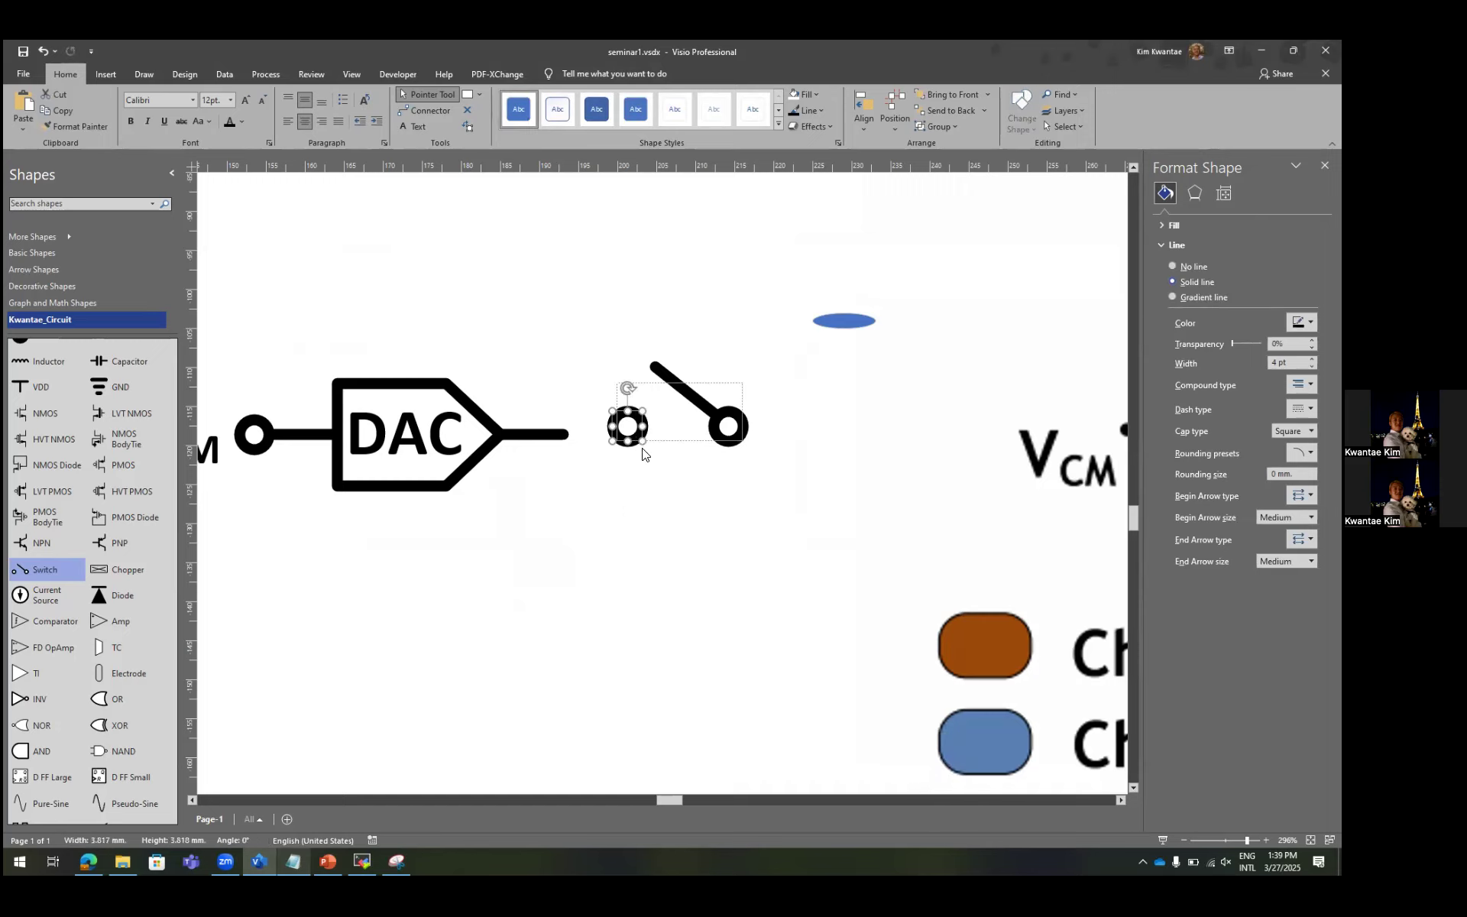
{"action": "left_click_drag", "start_coordinate": [628, 425], "coordinate": [574, 498]}
{"action": "left_click", "coordinate": [646, 474]}
Align the copied terminal circle with the vertical middle of the DAC output line.
{"action": "left_click", "coordinate": [563, 435]}
{"action": "left_click", "coordinate": [585, 498], "text": "shift"}
{"action": "key", "text": "F8"}
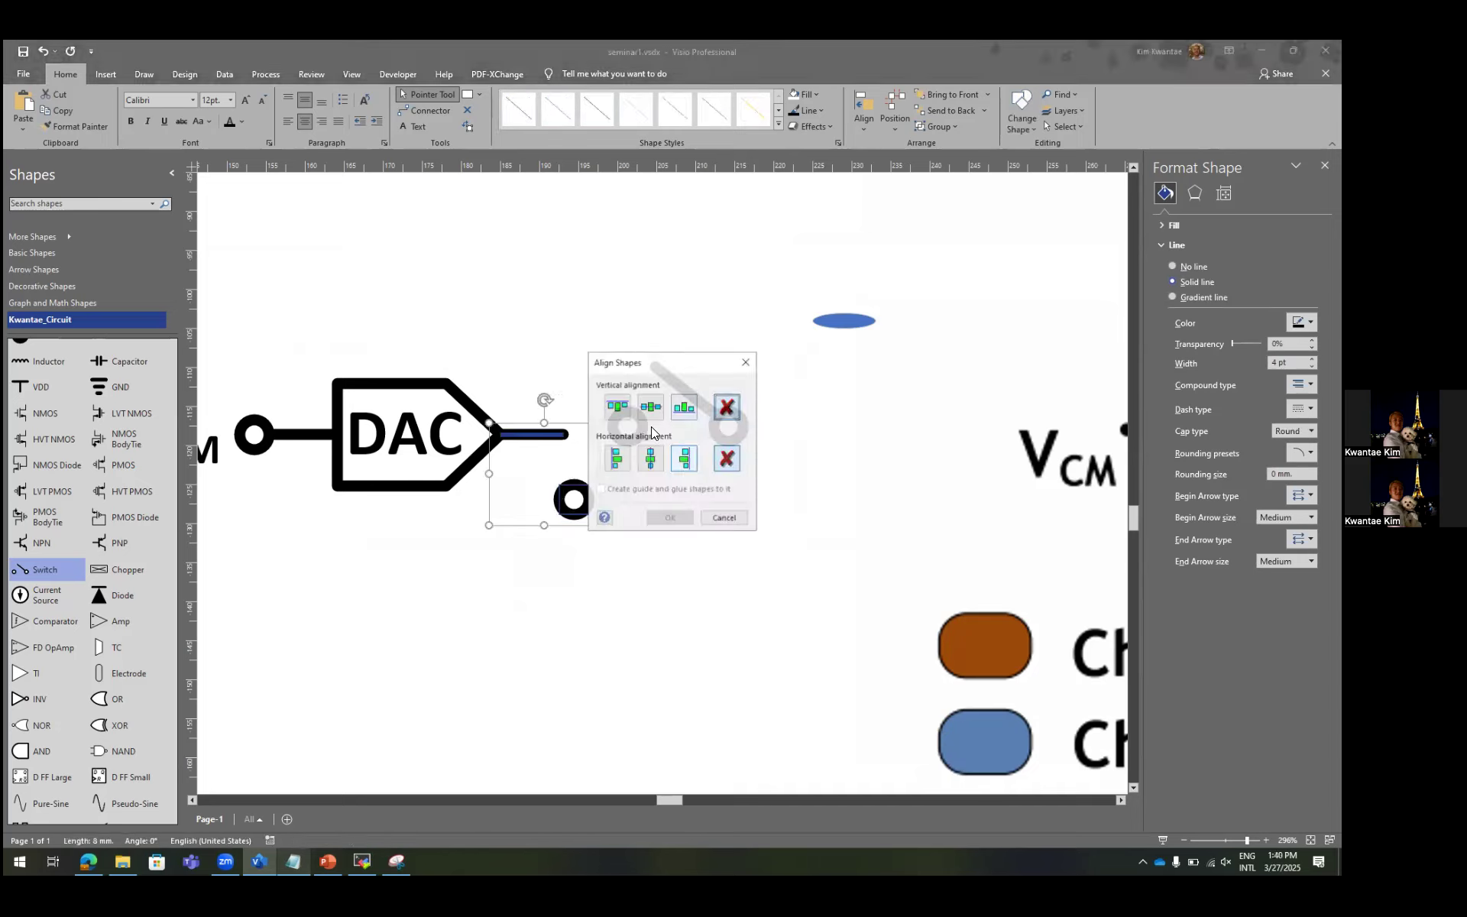
{"action": "left_click", "coordinate": [640, 407]}
{"action": "left_click", "coordinate": [631, 460]}
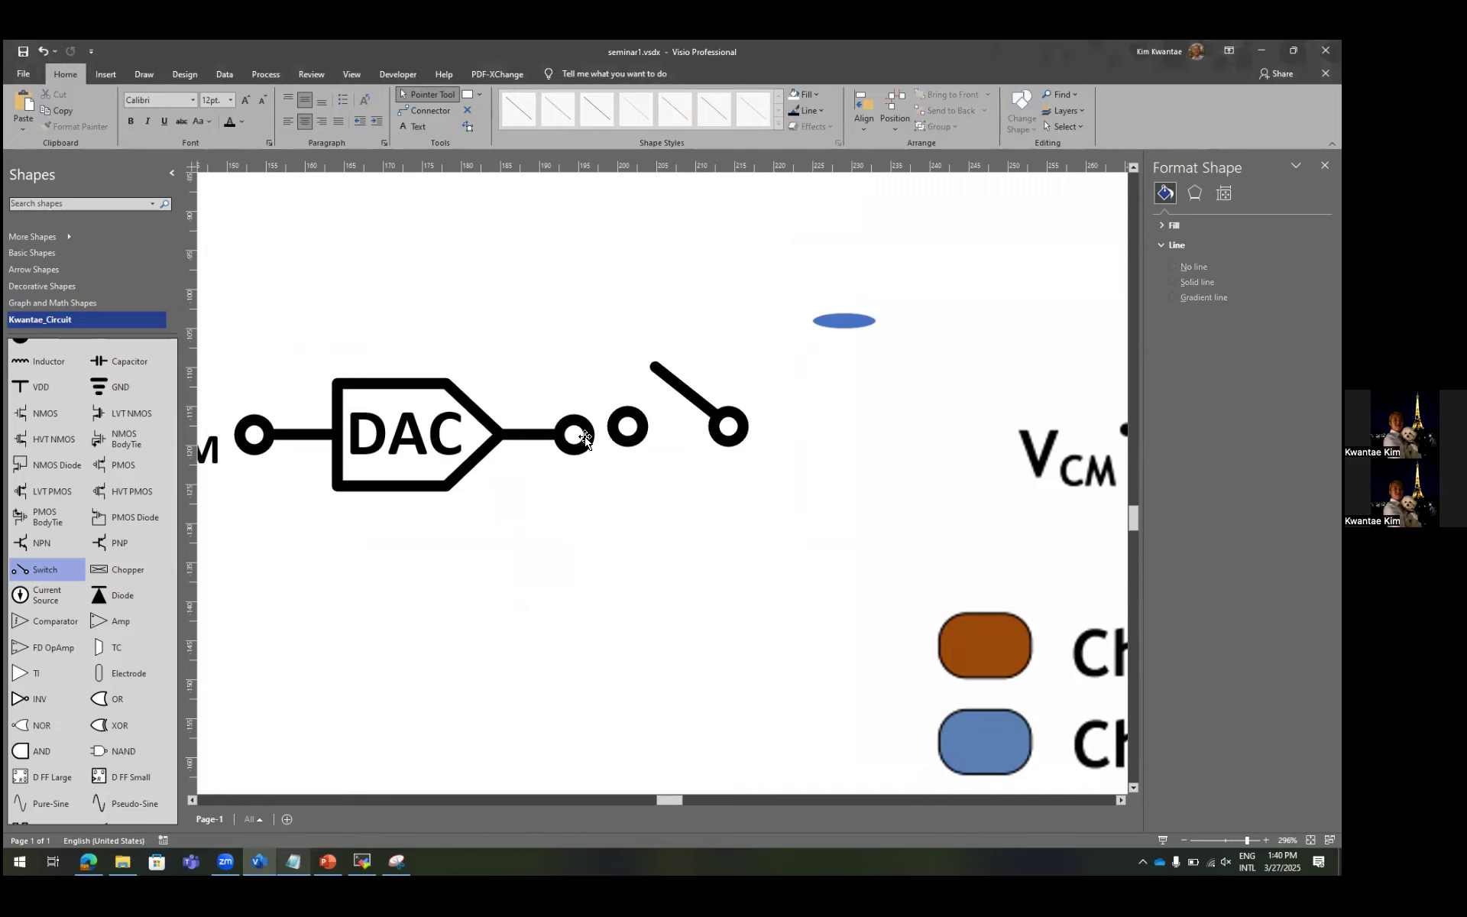
Align the bottom of the whole switch with the bottom of the copied terminal circle.
{"action": "left_click", "coordinate": [584, 439]}
{"action": "left_click", "coordinate": [645, 470], "text": "shift"}
{"action": "key", "text": "F8"}
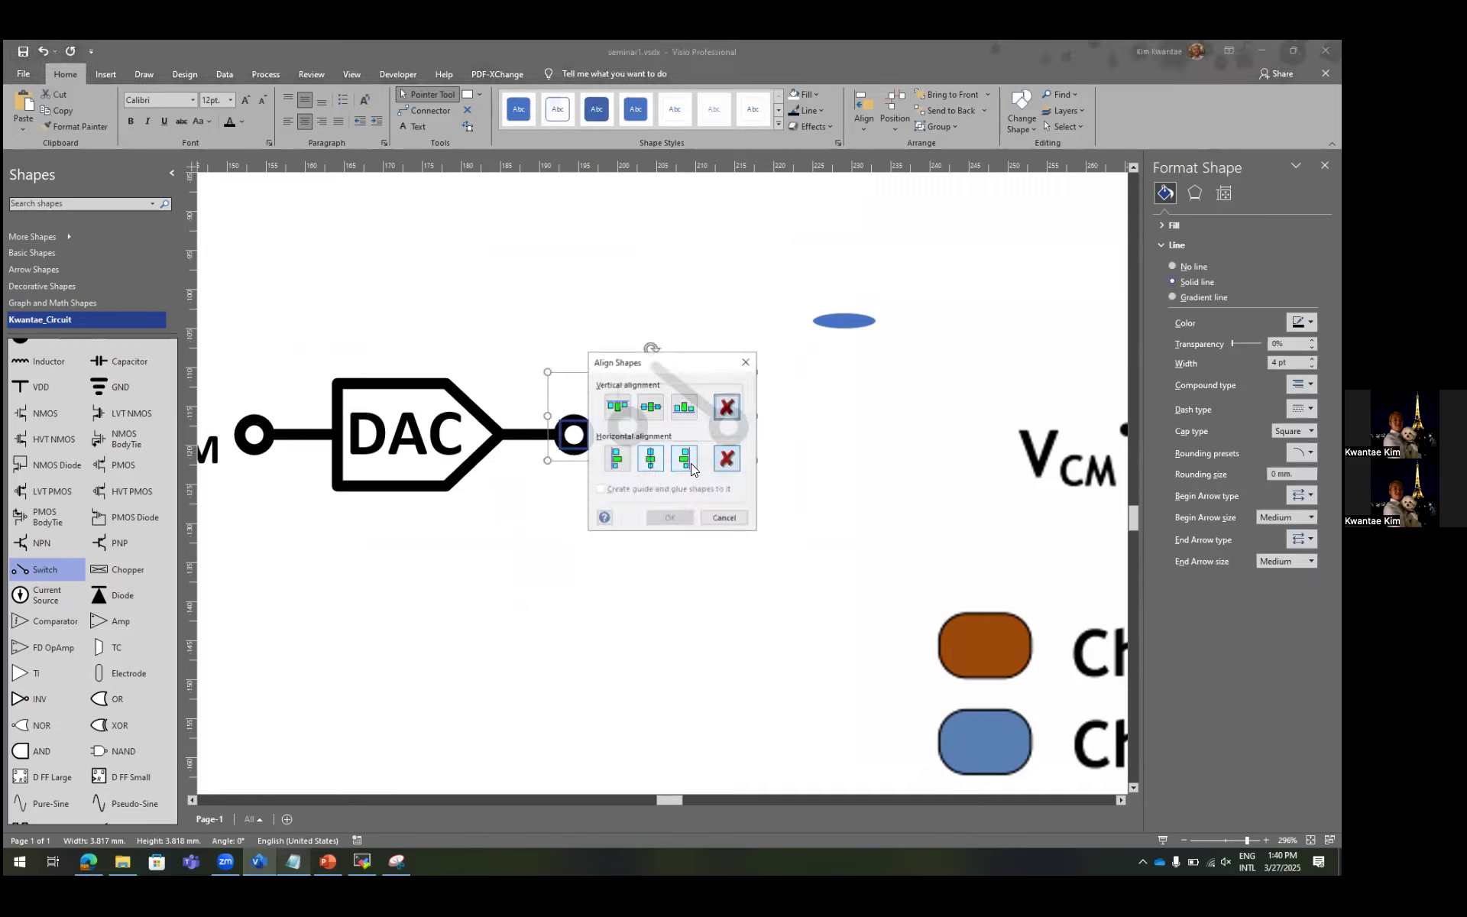
{"action": "left_click", "coordinate": [684, 406]}
{"action": "key", "text": "Return"}
Delete the helper circle and move the switch horizontally so its left terminal meets the DAC output line.
{"action": "left_click", "coordinate": [577, 432]}
{"action": "key", "text": "Delete"}
{"action": "left_click", "coordinate": [627, 434]}
{"action": "left_click_drag", "start_coordinate": [627, 438], "coordinate": [581, 437]}
{"action": "left_click", "coordinate": [601, 484]}
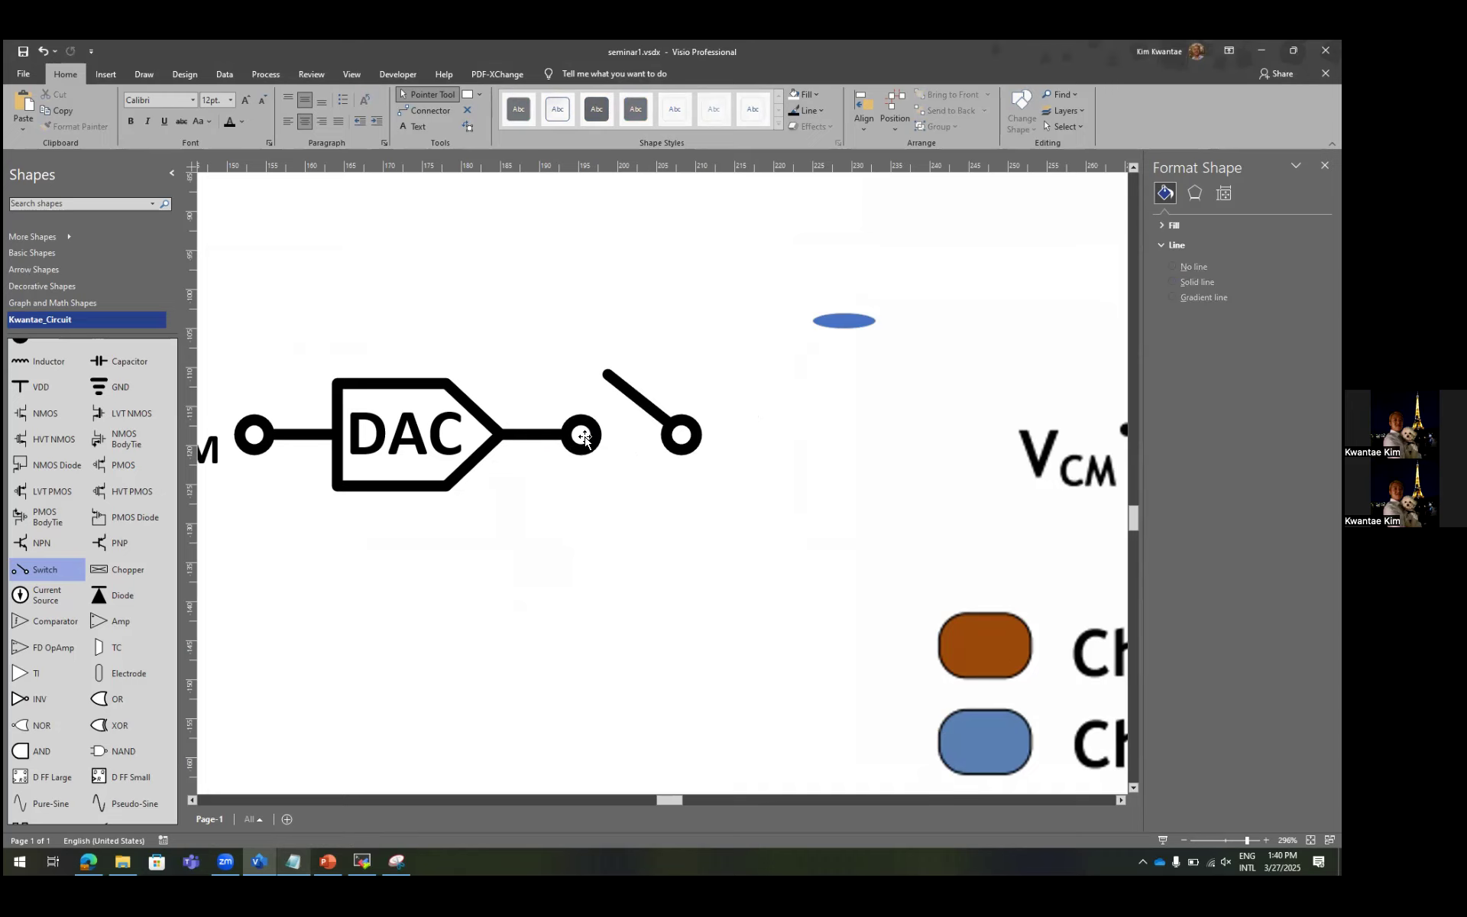
Save the drawing and delete the leftover blue ellipse above the switch.
{"action": "scroll", "coordinate": [642, 489], "scroll_direction": "down", "scroll_amount": 3}
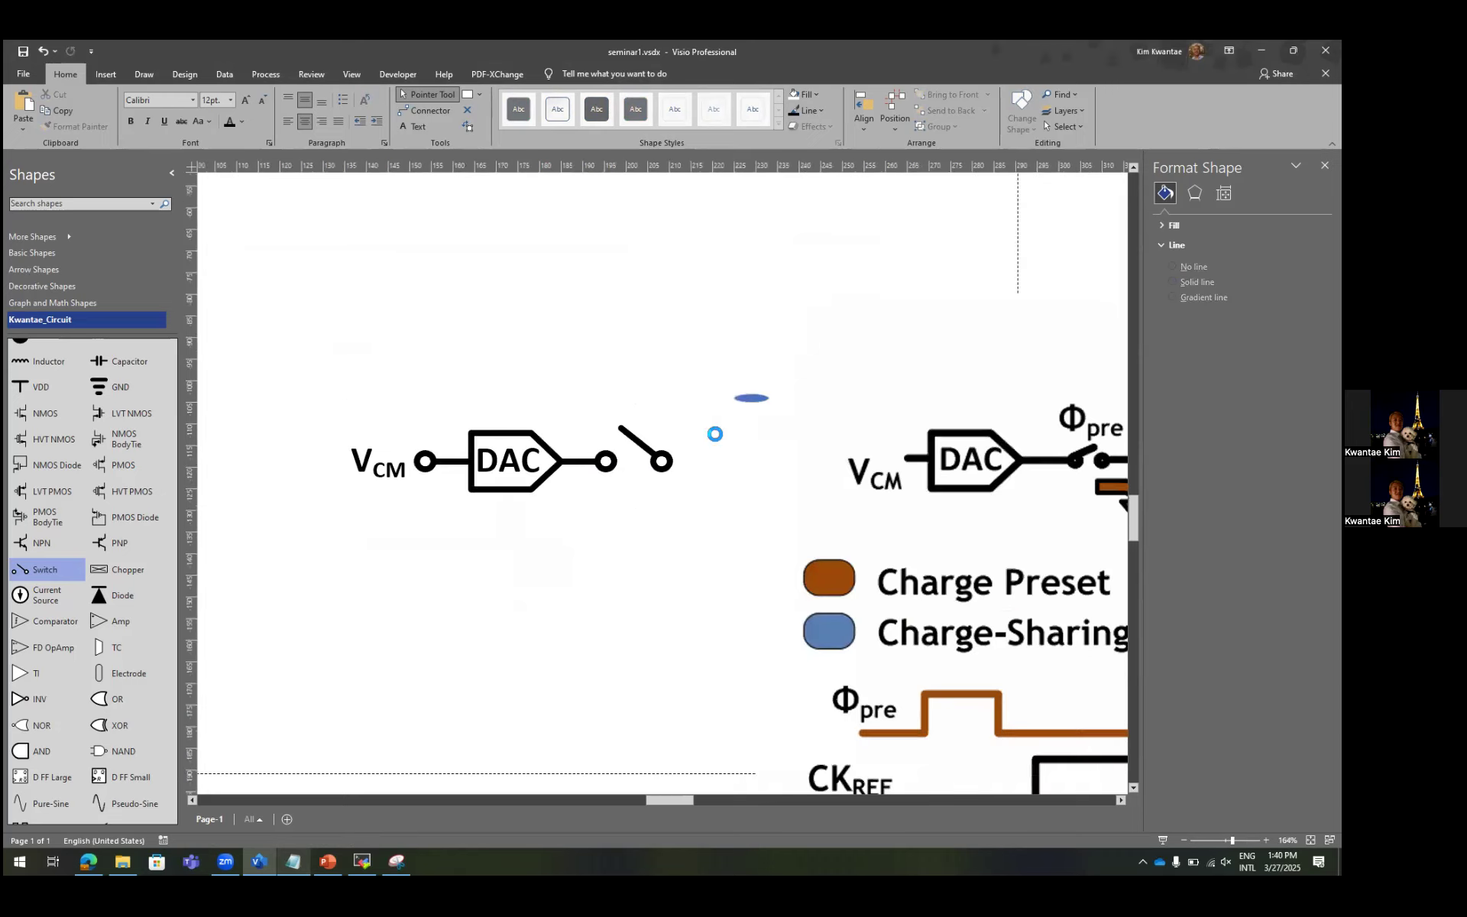
{"action": "key", "text": "ctrl+s"}
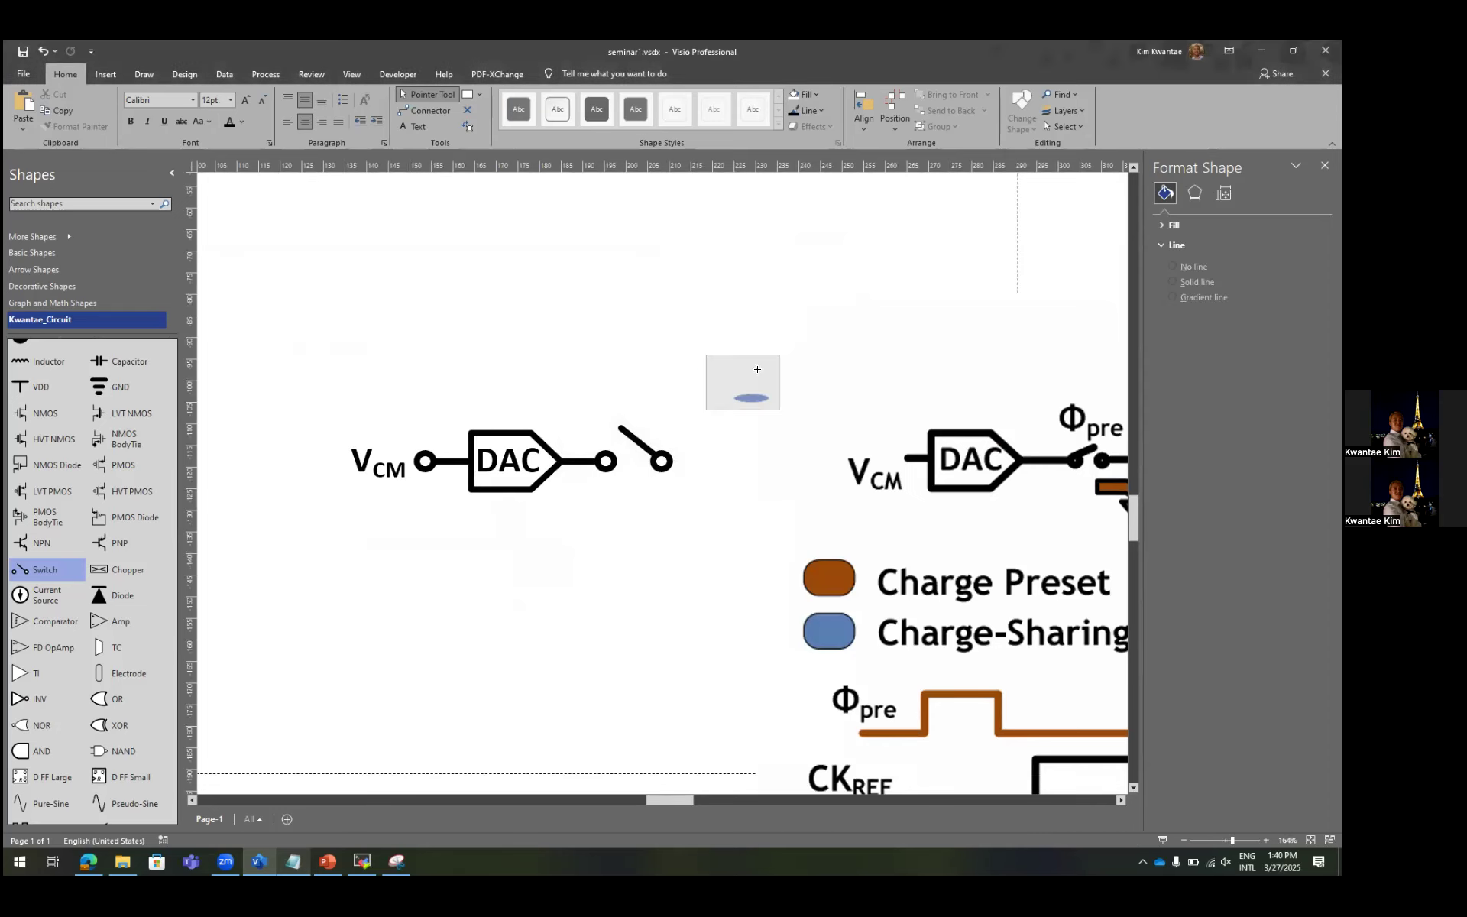
{"action": "scroll", "coordinate": [489, 428], "scroll_direction": "right", "scroll_amount": 3}
Place a copy of the VCM label above the switch.
{"action": "scroll", "coordinate": [466, 428], "scroll_direction": "left", "scroll_amount": 1}
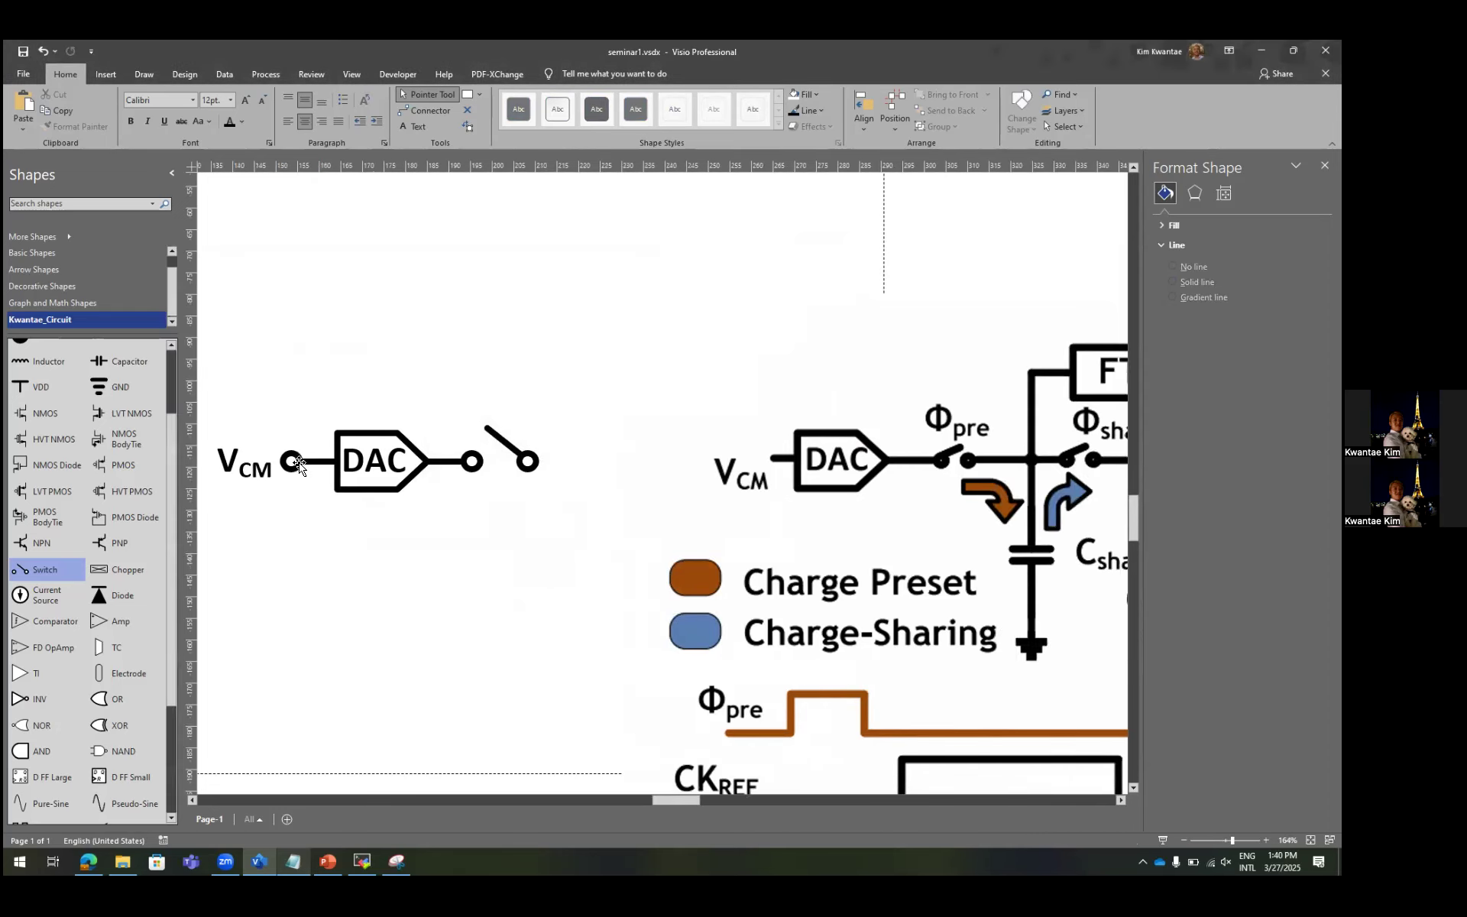
{"action": "left_click", "coordinate": [246, 460]}
{"action": "left_click_drag", "start_coordinate": [246, 461], "coordinate": [504, 323]}
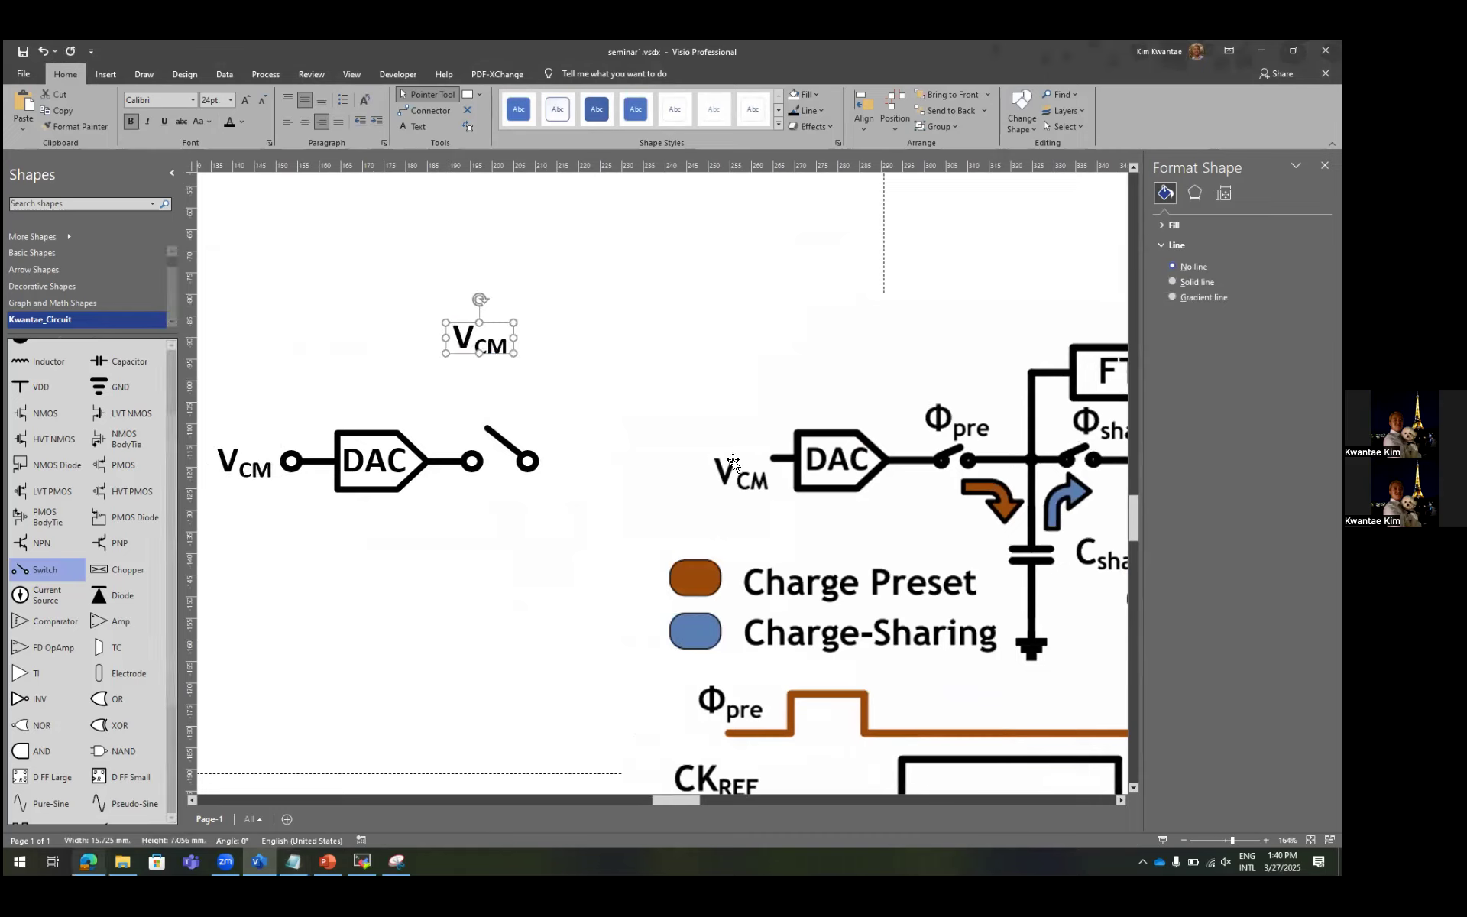
Switch to the browser, search for "phi symbol" in a new tab and copy the uppercase Φ from the results.
{"action": "left_click", "coordinate": [88, 861]}
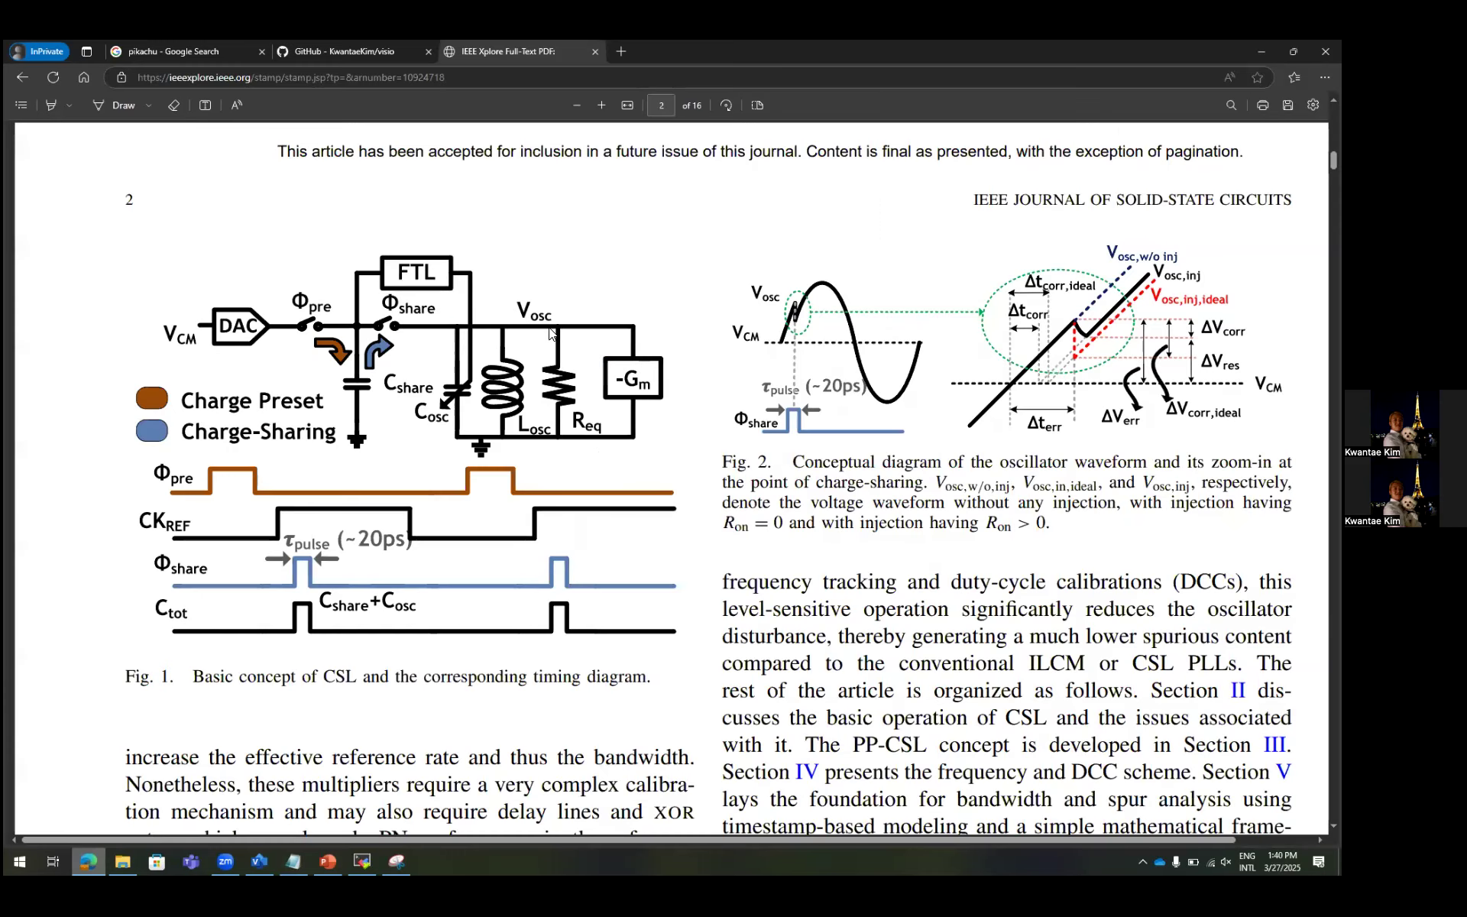
{"action": "key", "text": "ctrl+t"}
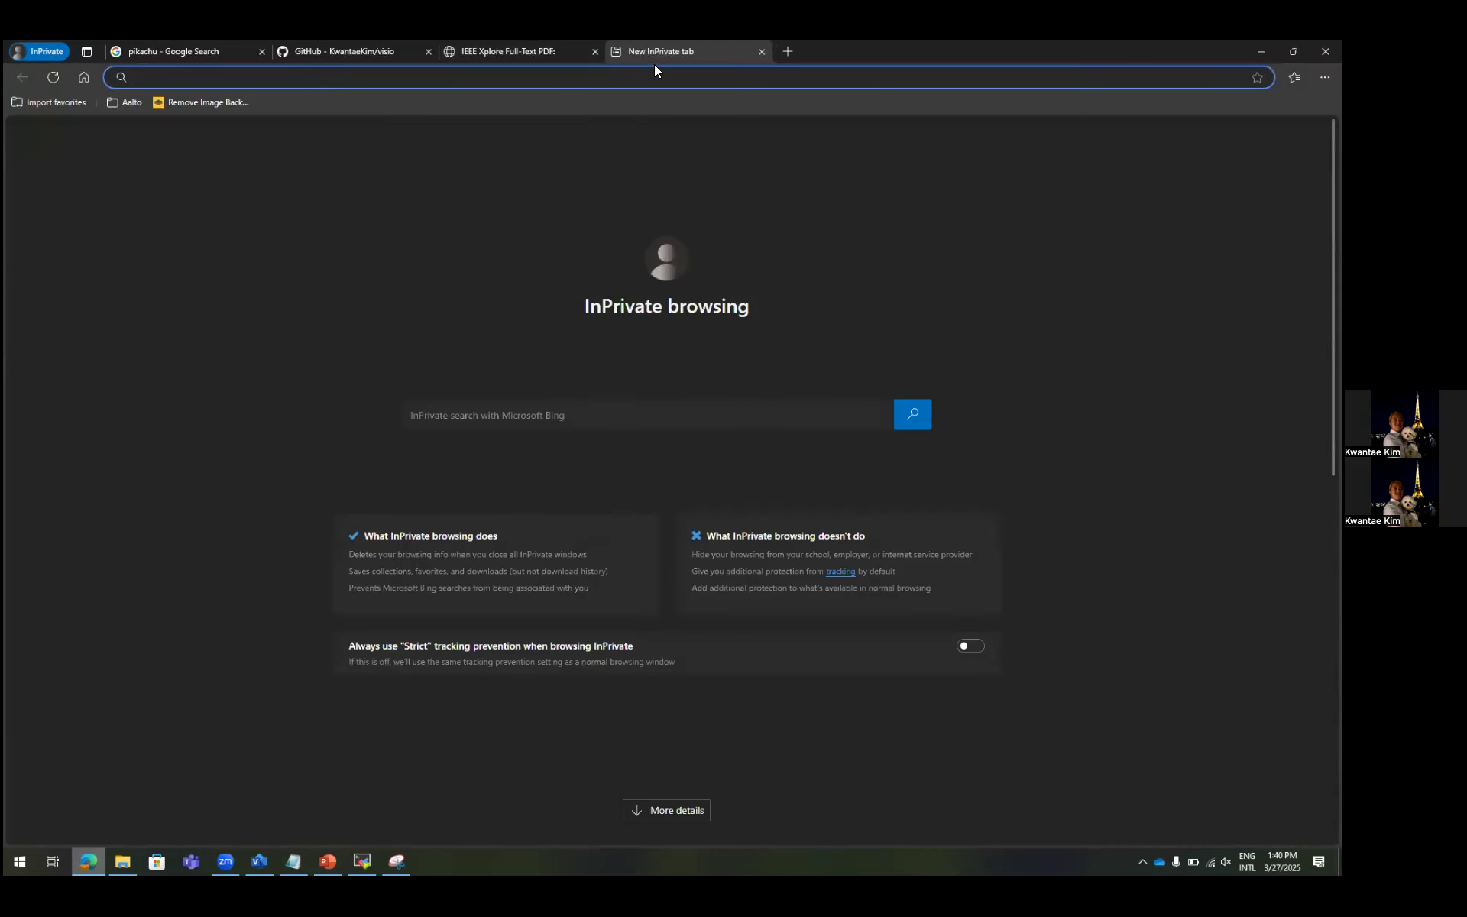
{"action": "type", "text": "phi symbol"}
{"action": "key", "text": "Return"}
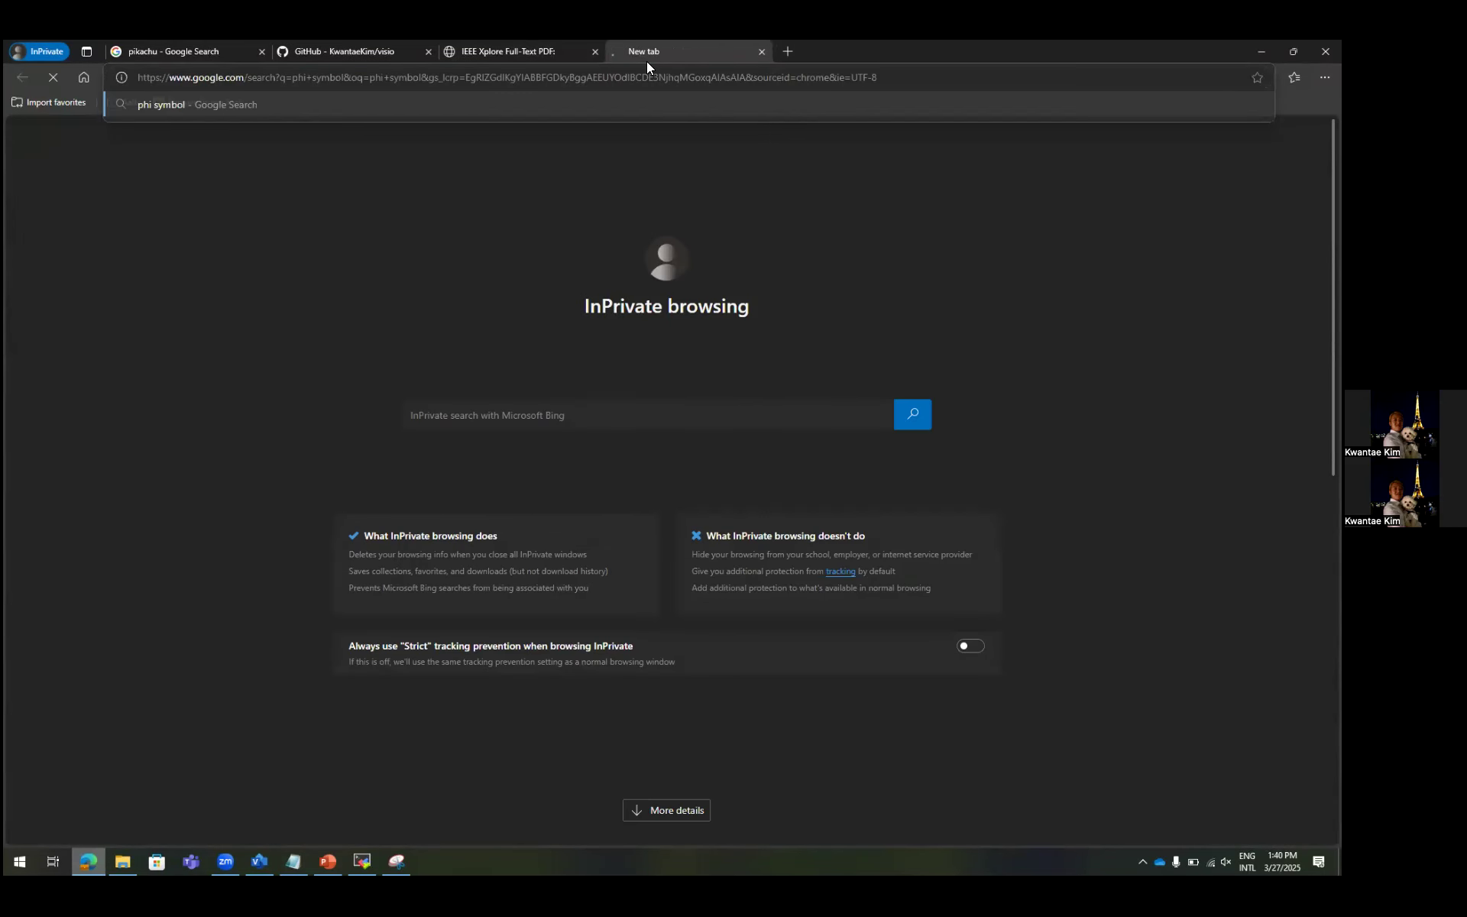
{"action": "double_click", "coordinate": [175, 249]}
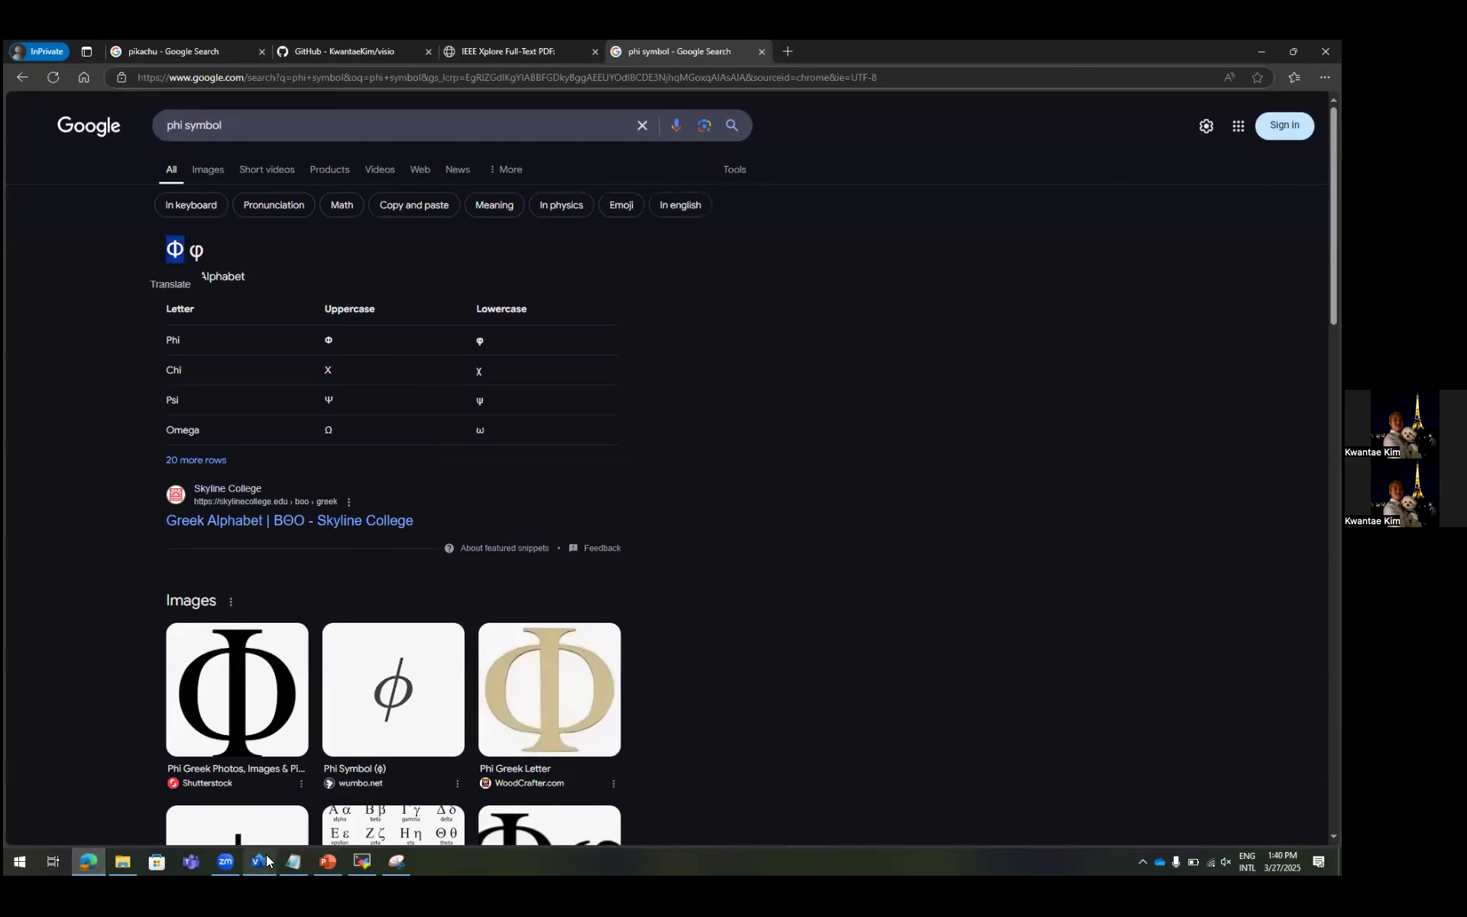
Add an F2 entry for editing text below the Superscript line in the Notepad shortcut list.
{"action": "left_click", "coordinate": [259, 861]}
{"action": "left_click", "coordinate": [584, 258]}
{"action": "left_click", "coordinate": [499, 341]}
{"action": "left_click", "coordinate": [294, 861]}
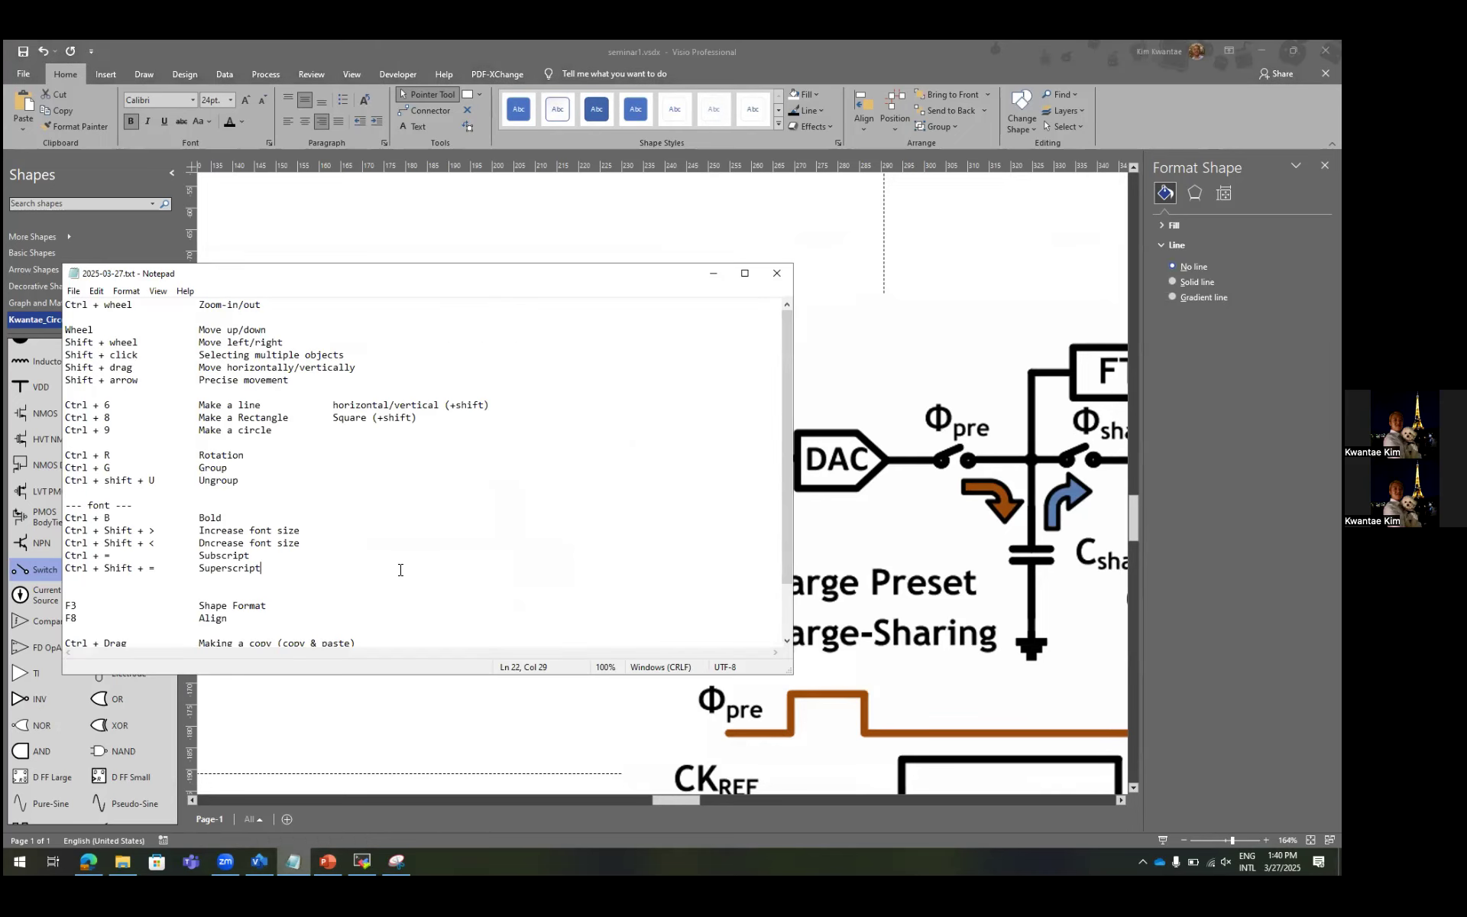
{"action": "key", "text": "Return"}
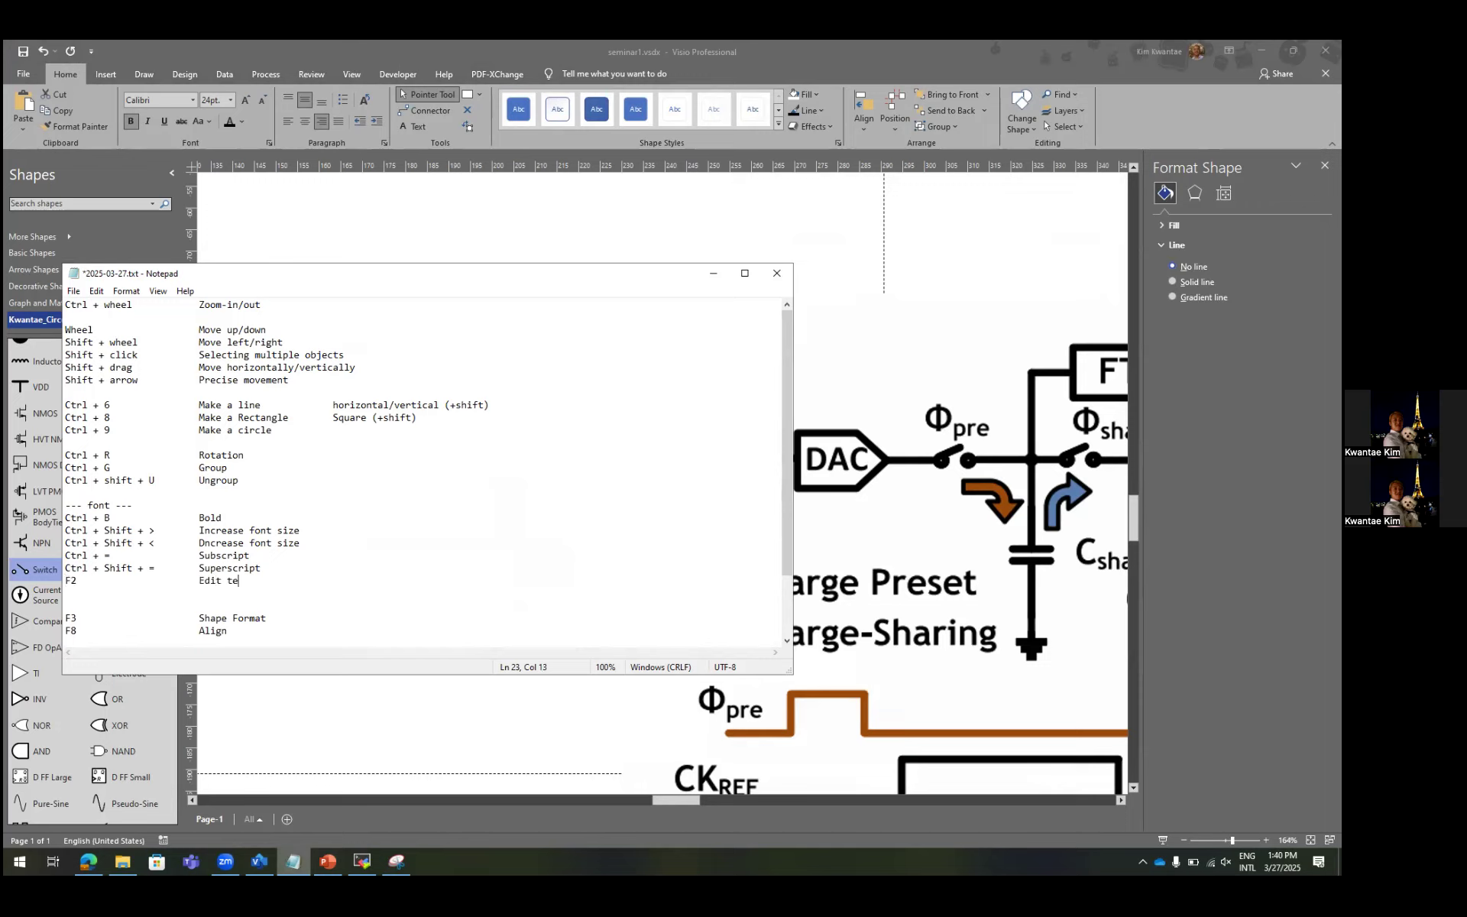
Insert the Φ symbol in front of the V in the copied VCM label above the switch.
{"action": "left_click", "coordinate": [603, 239]}
{"action": "left_click", "coordinate": [475, 344]}
{"action": "key", "text": "F2"}
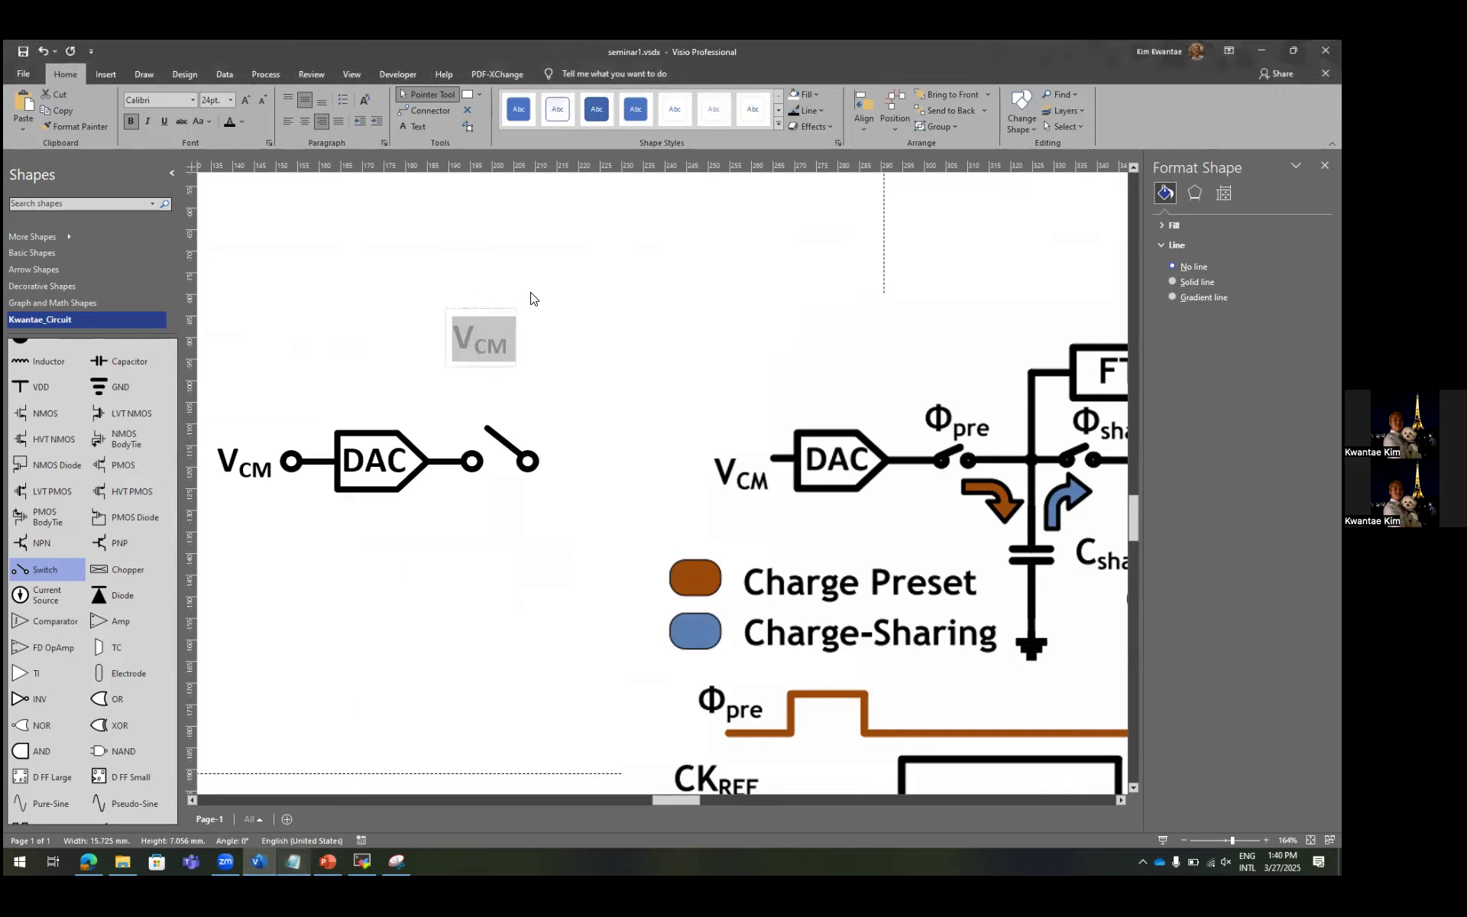
{"action": "key", "text": "Escape"}
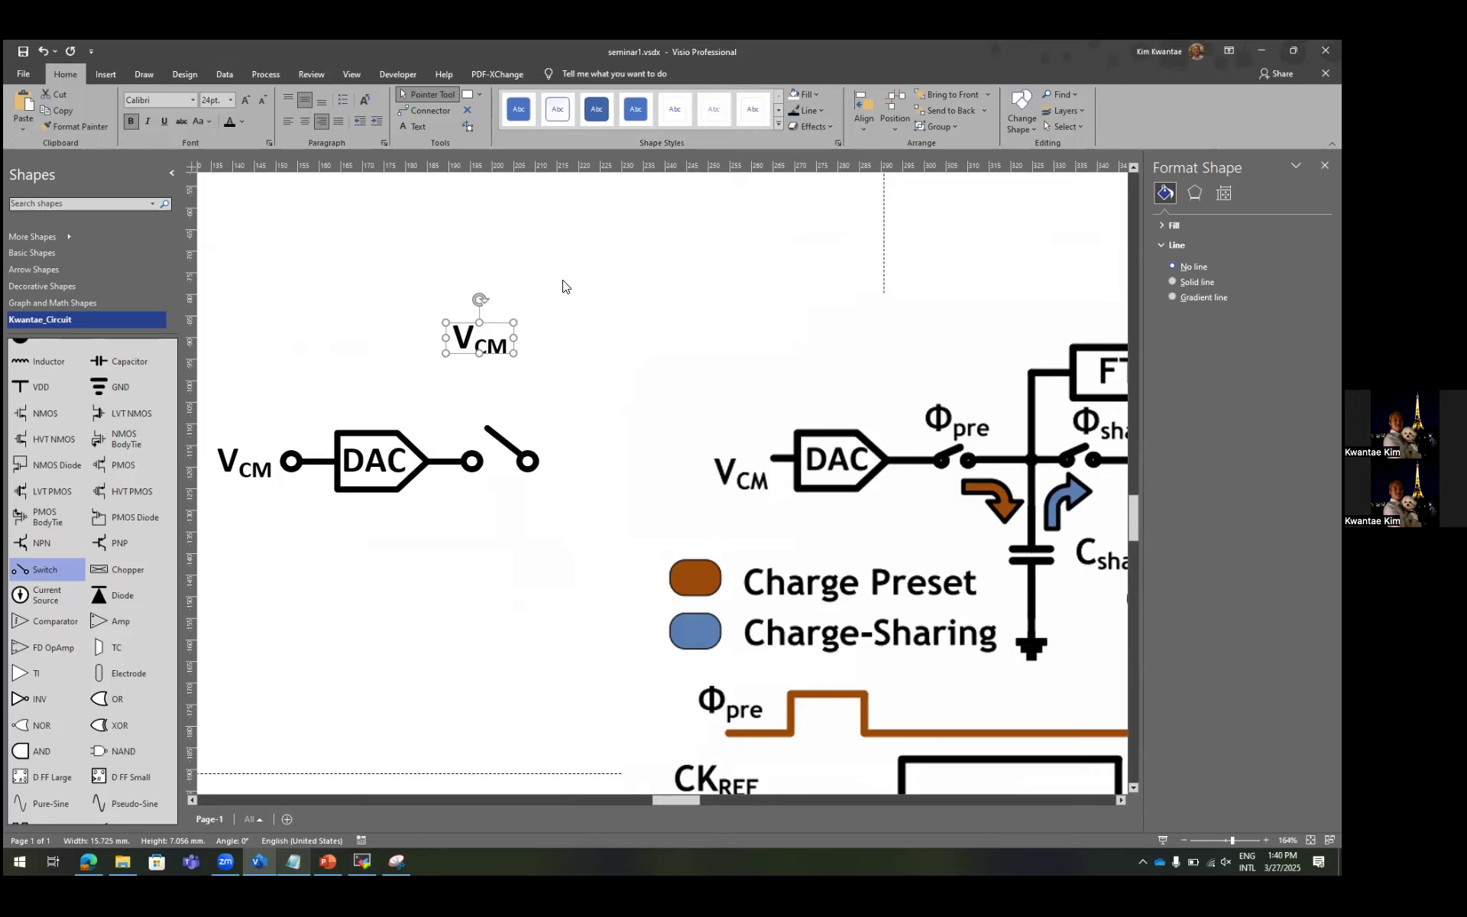
{"action": "key", "text": "F2"}
{"action": "key", "text": "Left"}
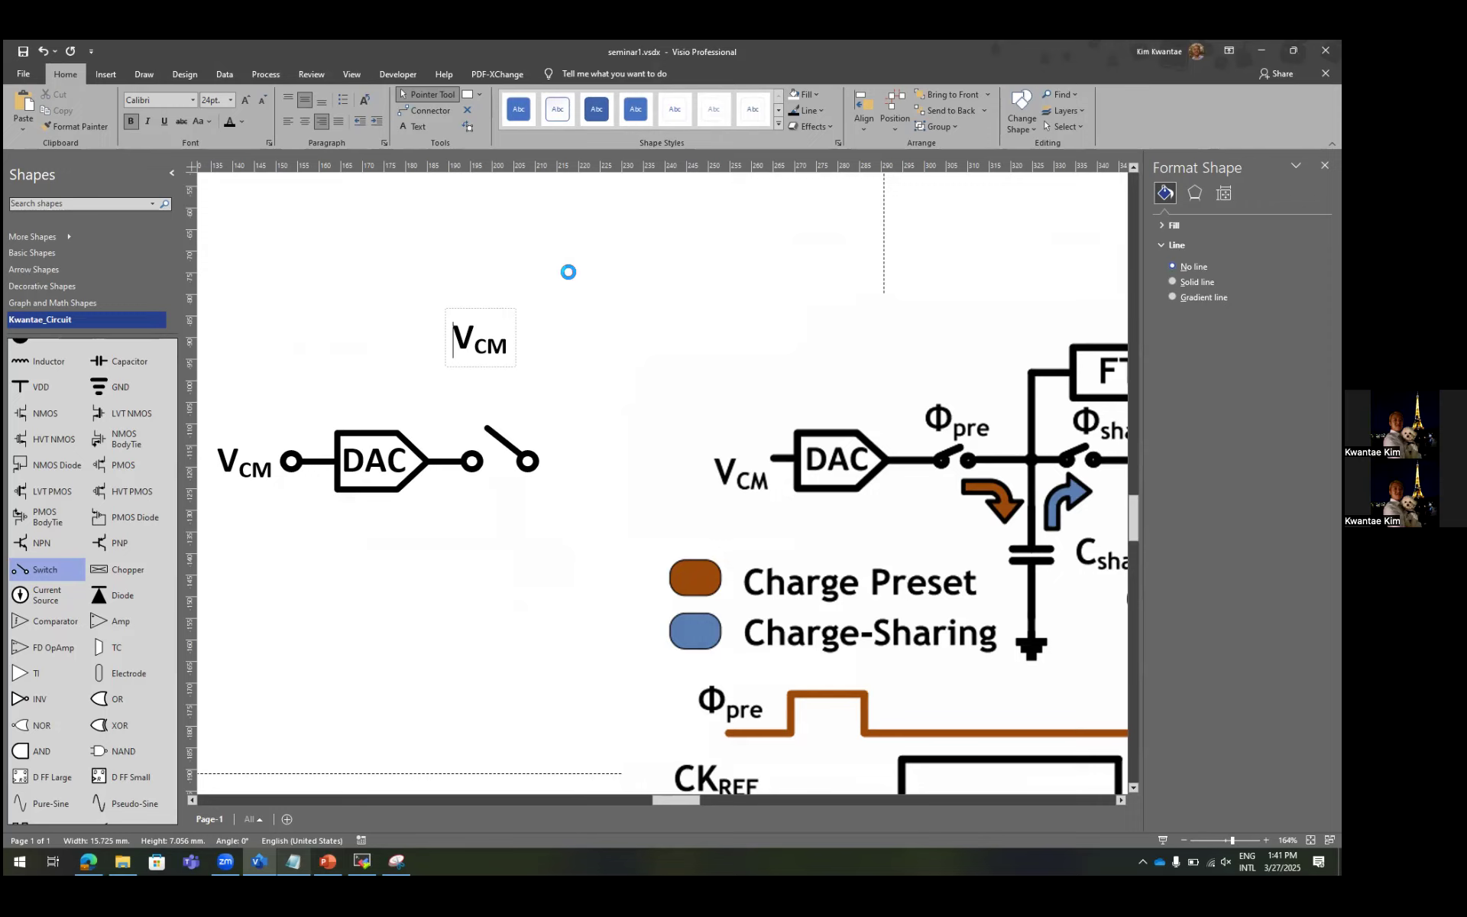
{"action": "type", "text": "Φ"}
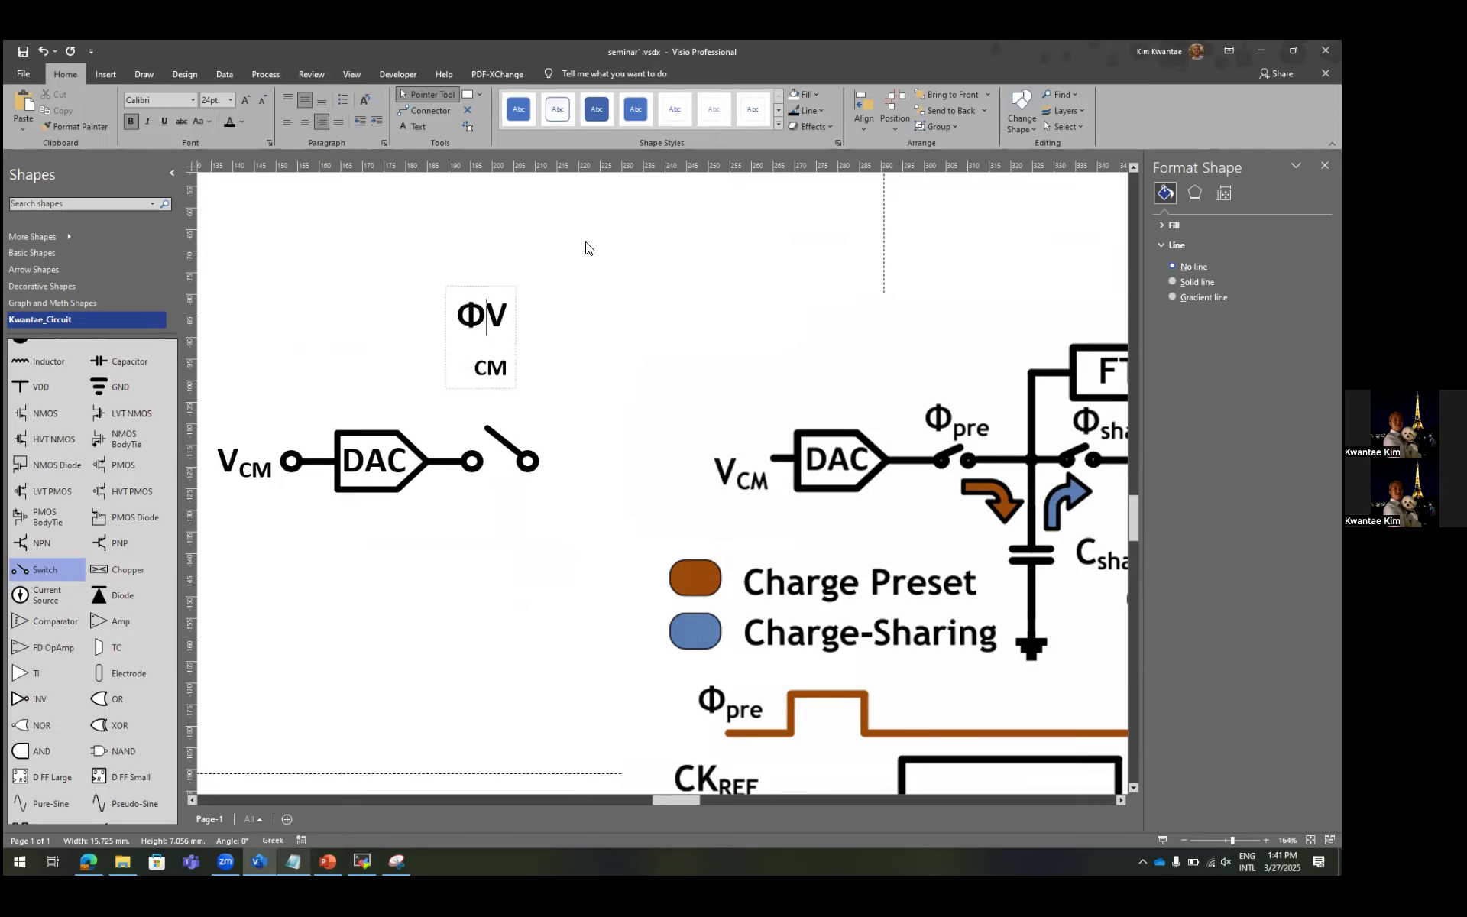
{"action": "left_click", "coordinate": [586, 247]}
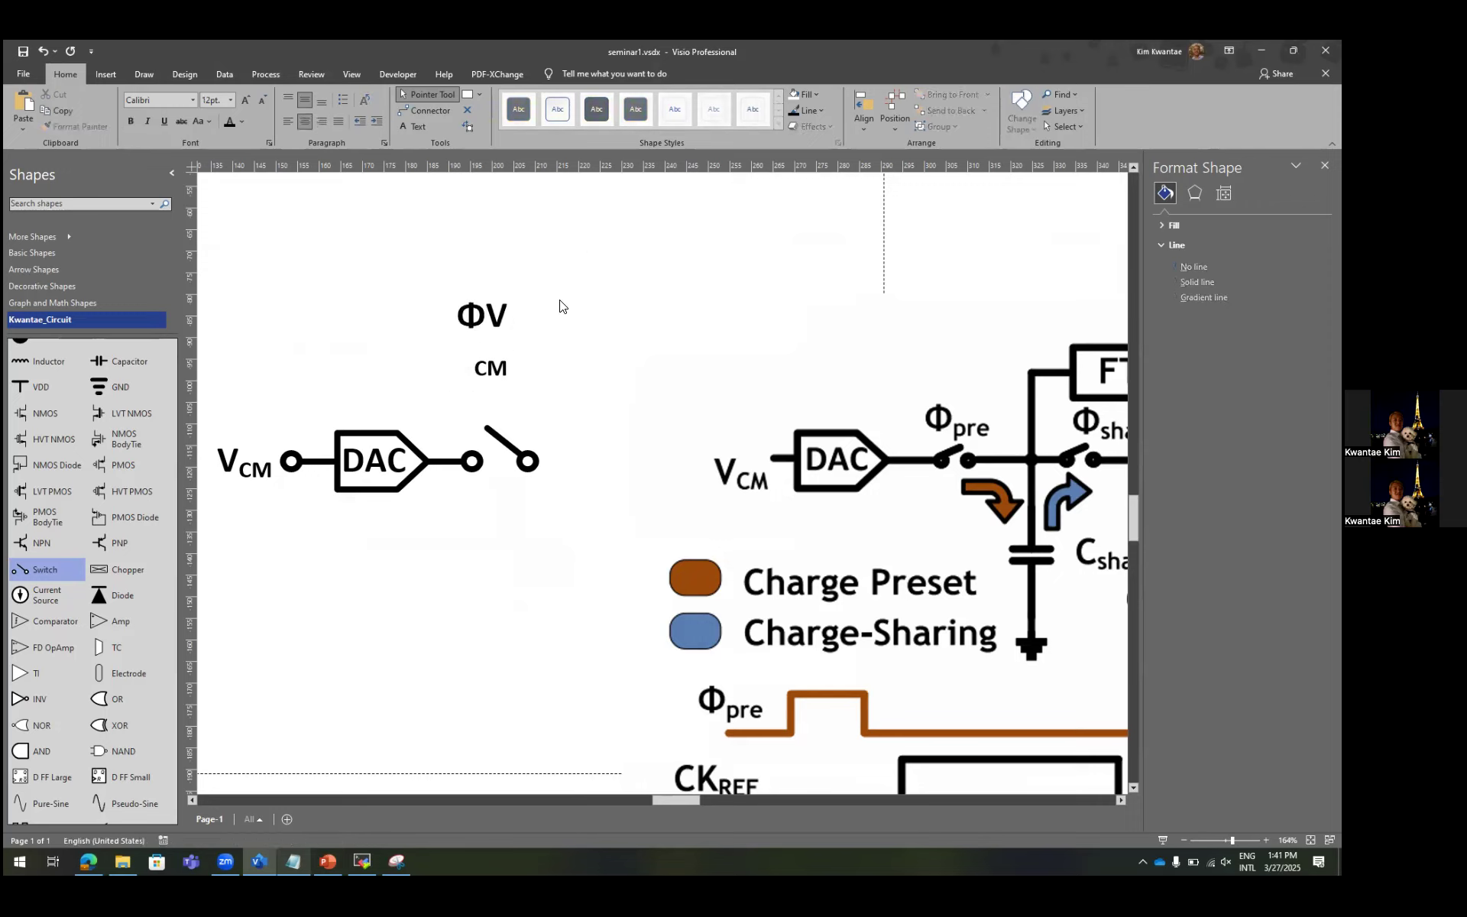
Switch to the browser and copy the words "Greek Alphabet" from the Skyline College result title.
{"action": "double_click", "coordinate": [484, 321]}
{"action": "left_click", "coordinate": [483, 313]}
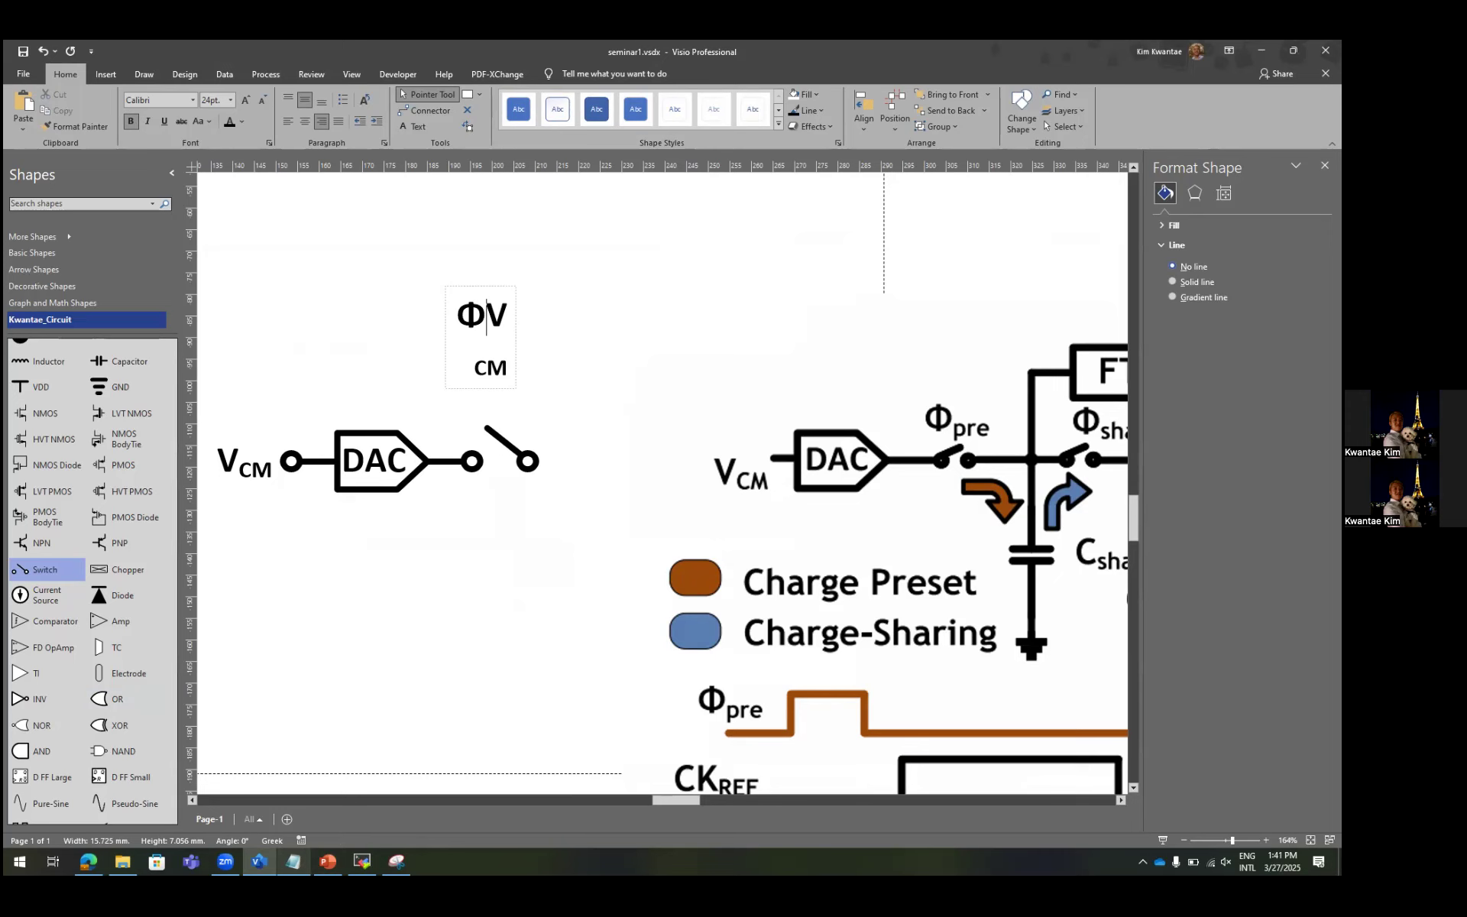
{"action": "left_click", "coordinate": [386, 328]}
{"action": "left_click", "coordinate": [100, 858]}
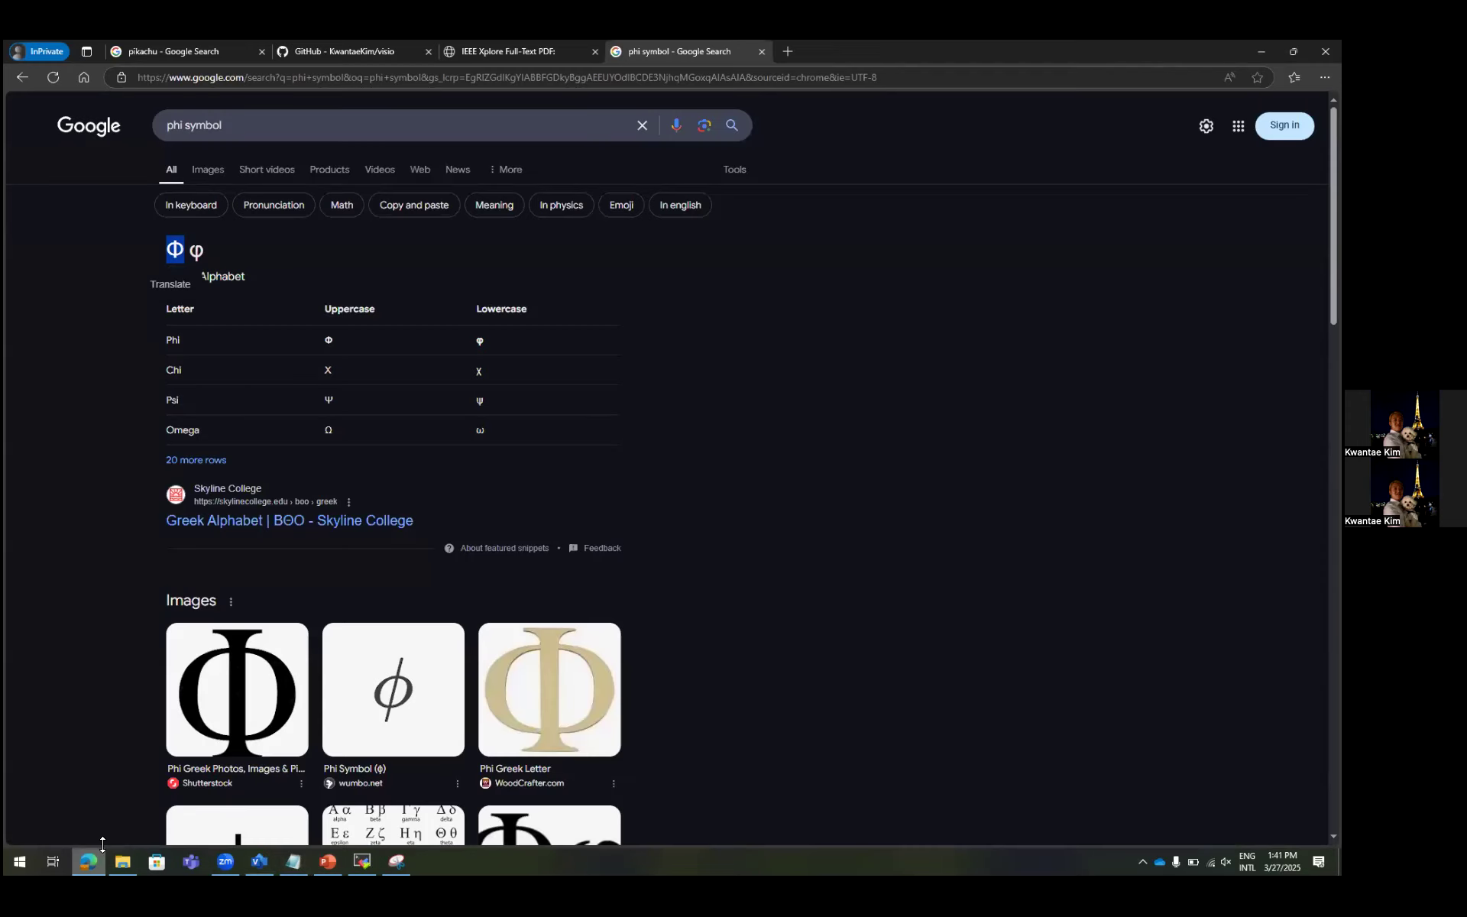
{"action": "left_click_drag", "start_coordinate": [164, 523], "coordinate": [264, 523]}
{"action": "key", "text": "ctrl+c"}
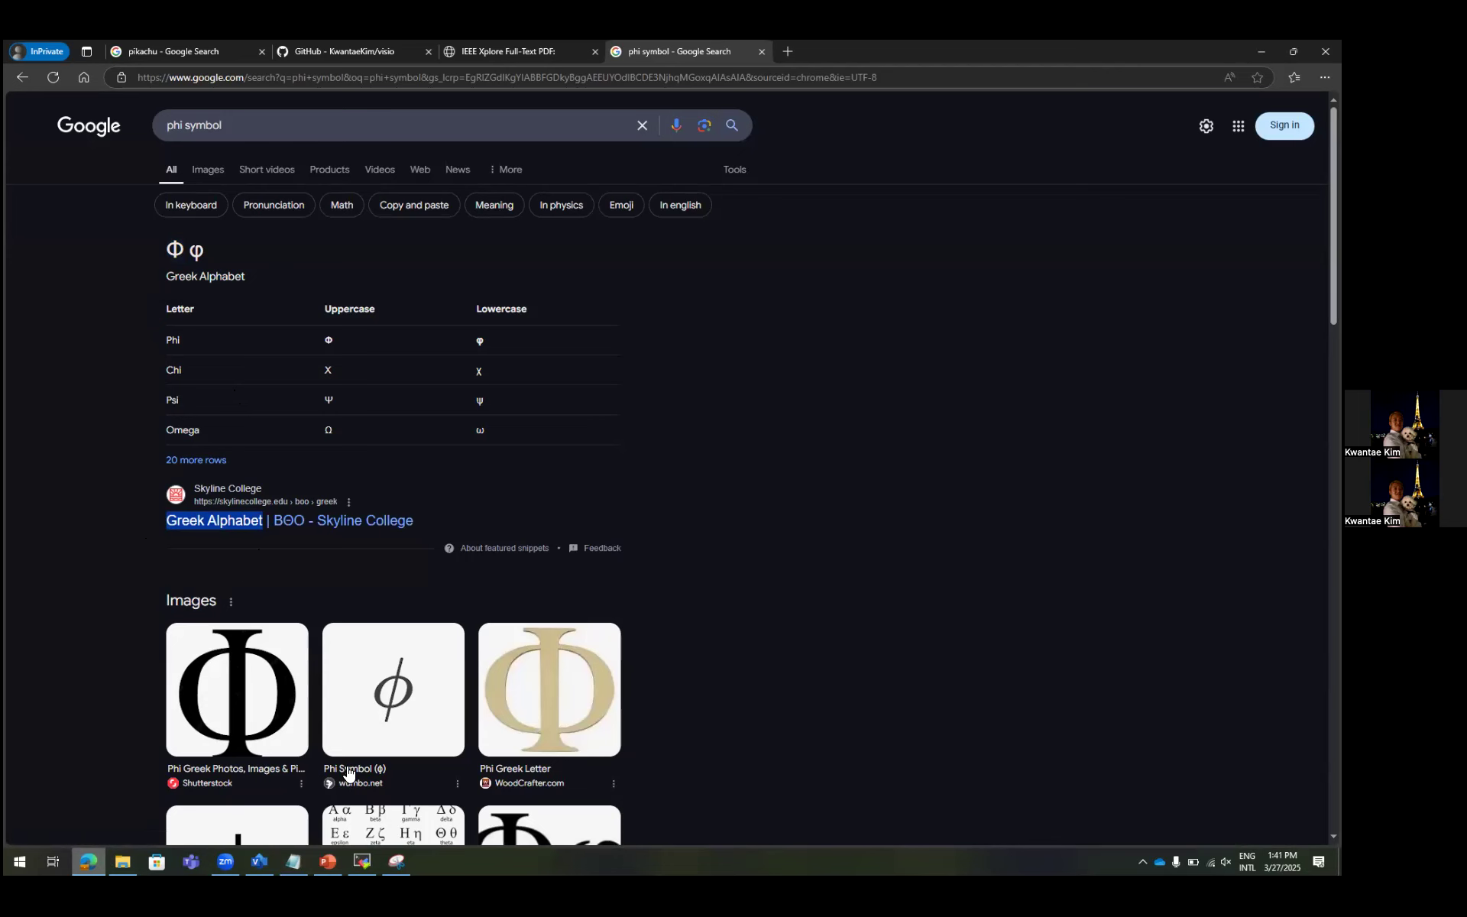
Switch back to Visio and widen the text box of the ΦVCM label above the switch to about 51.5 mm.
{"action": "left_click", "coordinate": [259, 861]}
{"action": "left_click", "coordinate": [466, 333]}
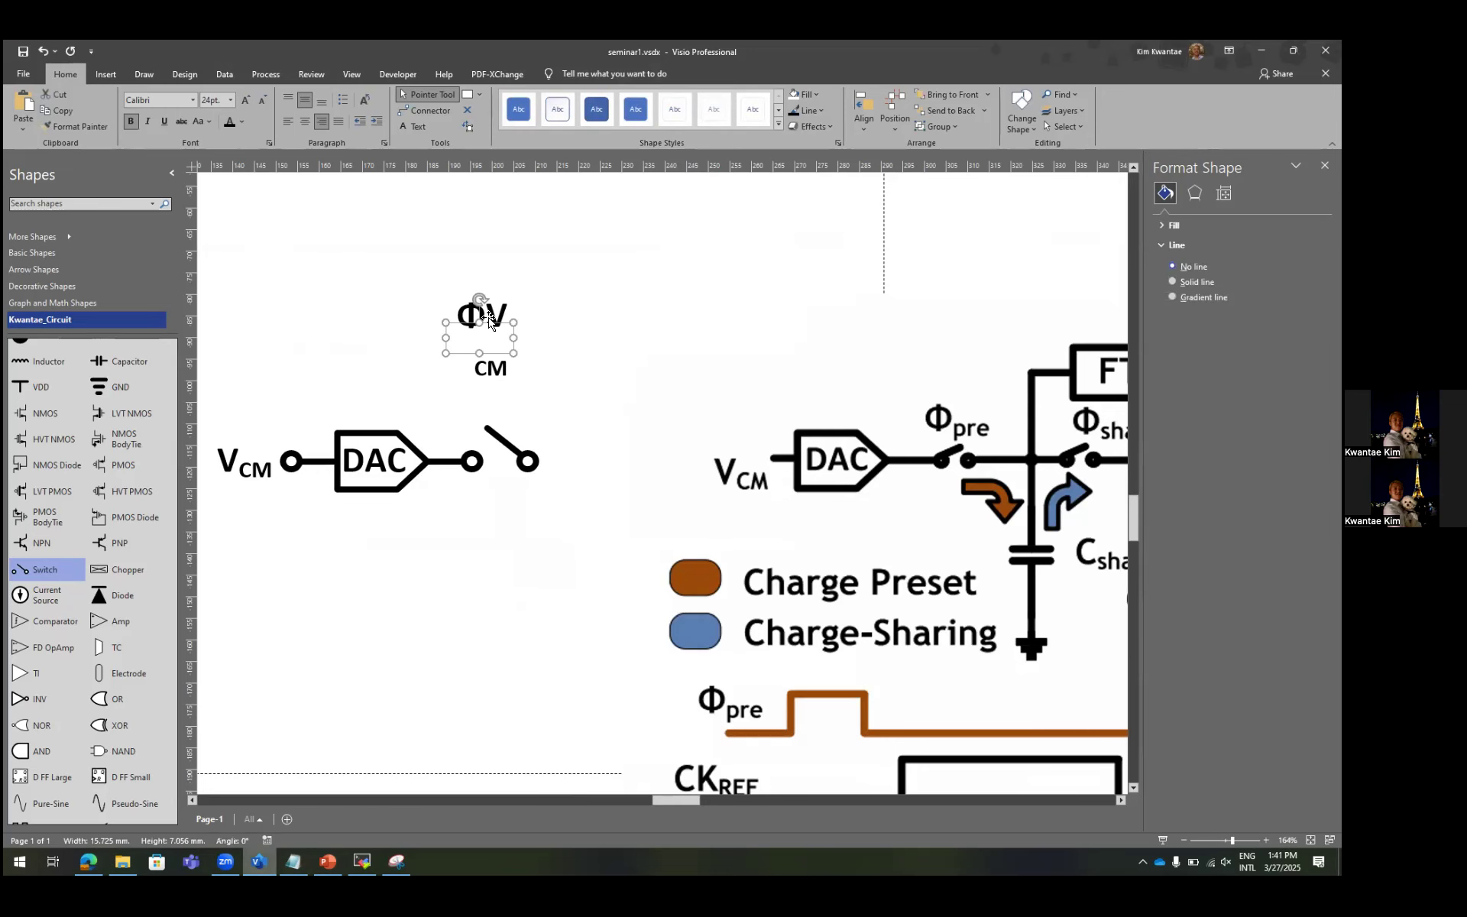
{"action": "double_click", "coordinate": [466, 333]}
{"action": "key", "text": "Escape"}
{"action": "left_click_drag", "start_coordinate": [313, 346], "coordinate": [291, 346]}
Add a line above ΦVCM in the label over the switch and paste the copied "Greek Alphabet" text there.
{"action": "double_click", "coordinate": [350, 334]}
{"action": "left_click", "coordinate": [352, 333]}
{"action": "key", "text": "Return"}
{"action": "key", "text": "Up"}
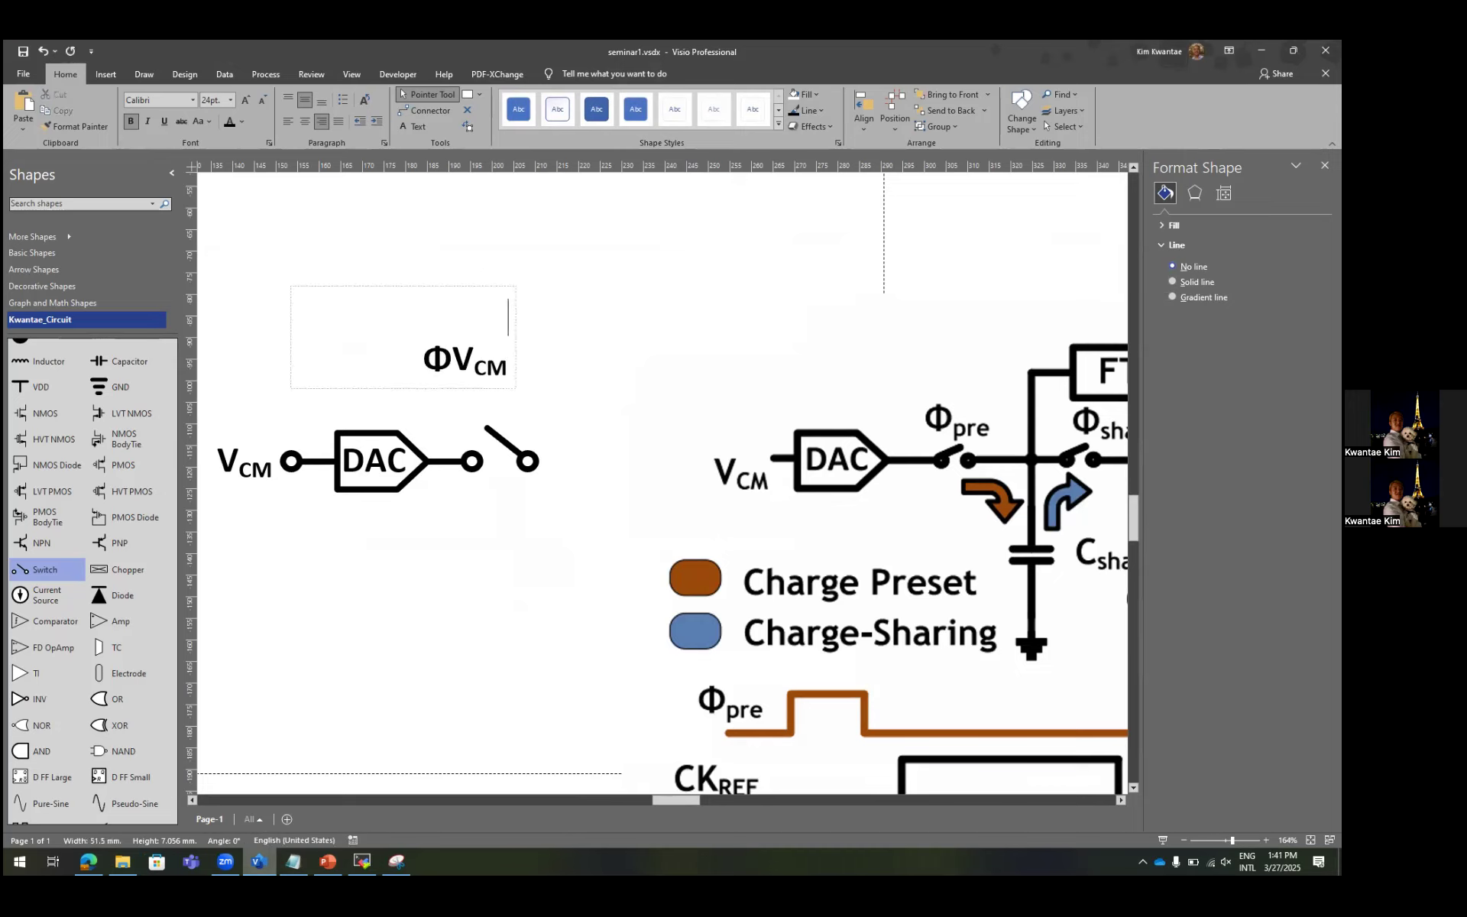
{"action": "key", "text": "ctrl+v"}
{"action": "key", "text": "Up"}
{"action": "key", "text": "Left"}
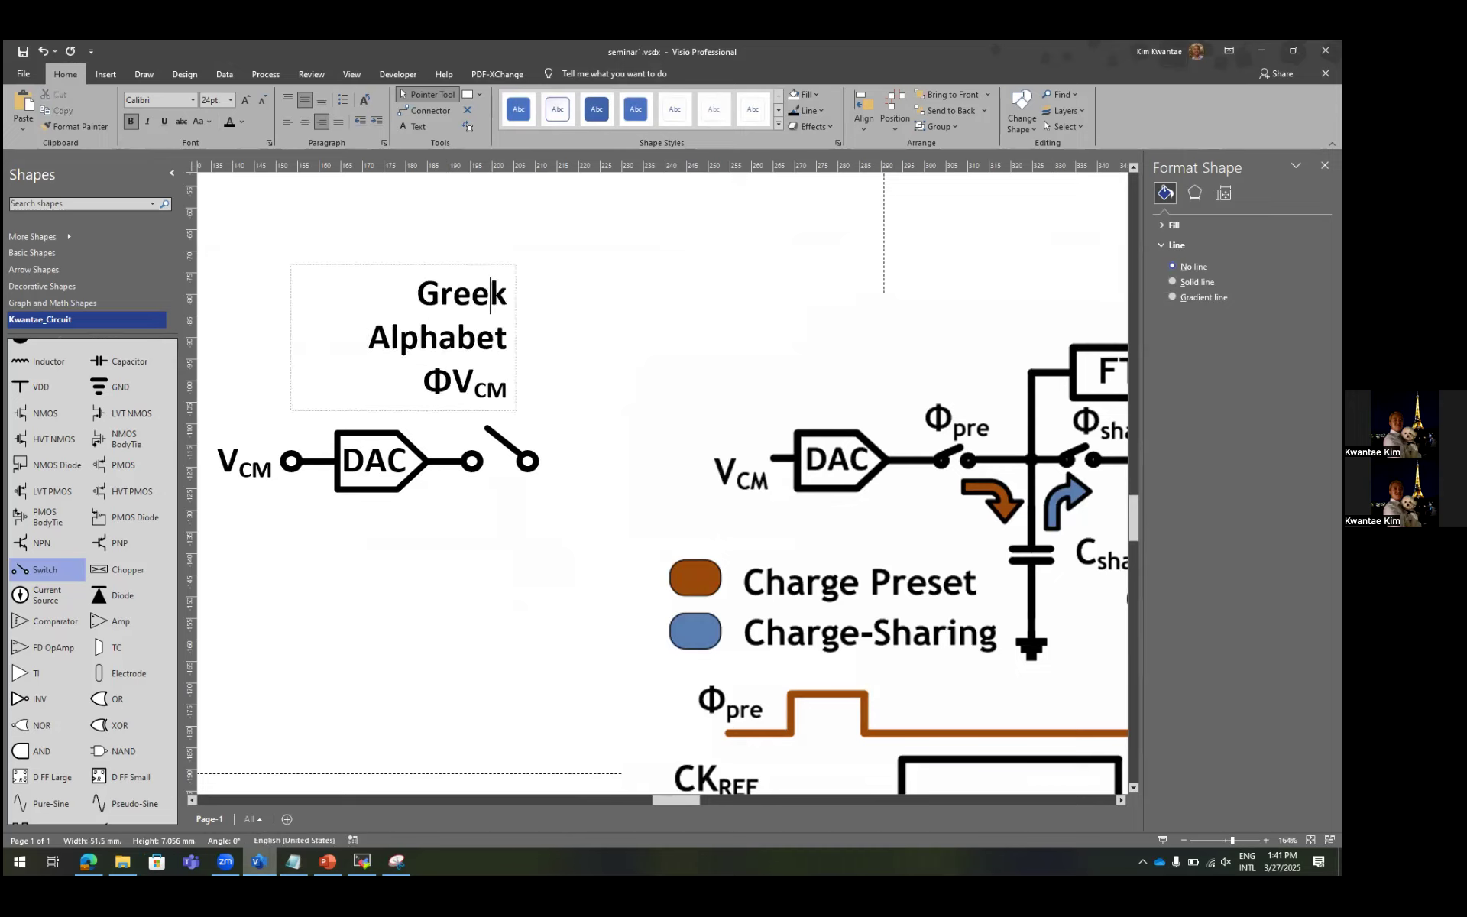
{"action": "left_click", "coordinate": [510, 340]}
{"action": "left_click", "coordinate": [443, 581]}
Switch to the browser and look through the phi symbol search results and the Skyline College Greek Alphabet page.
{"action": "left_click", "coordinate": [89, 862]}
{"action": "scroll", "coordinate": [638, 442], "scroll_direction": "down", "scroll_amount": 2}
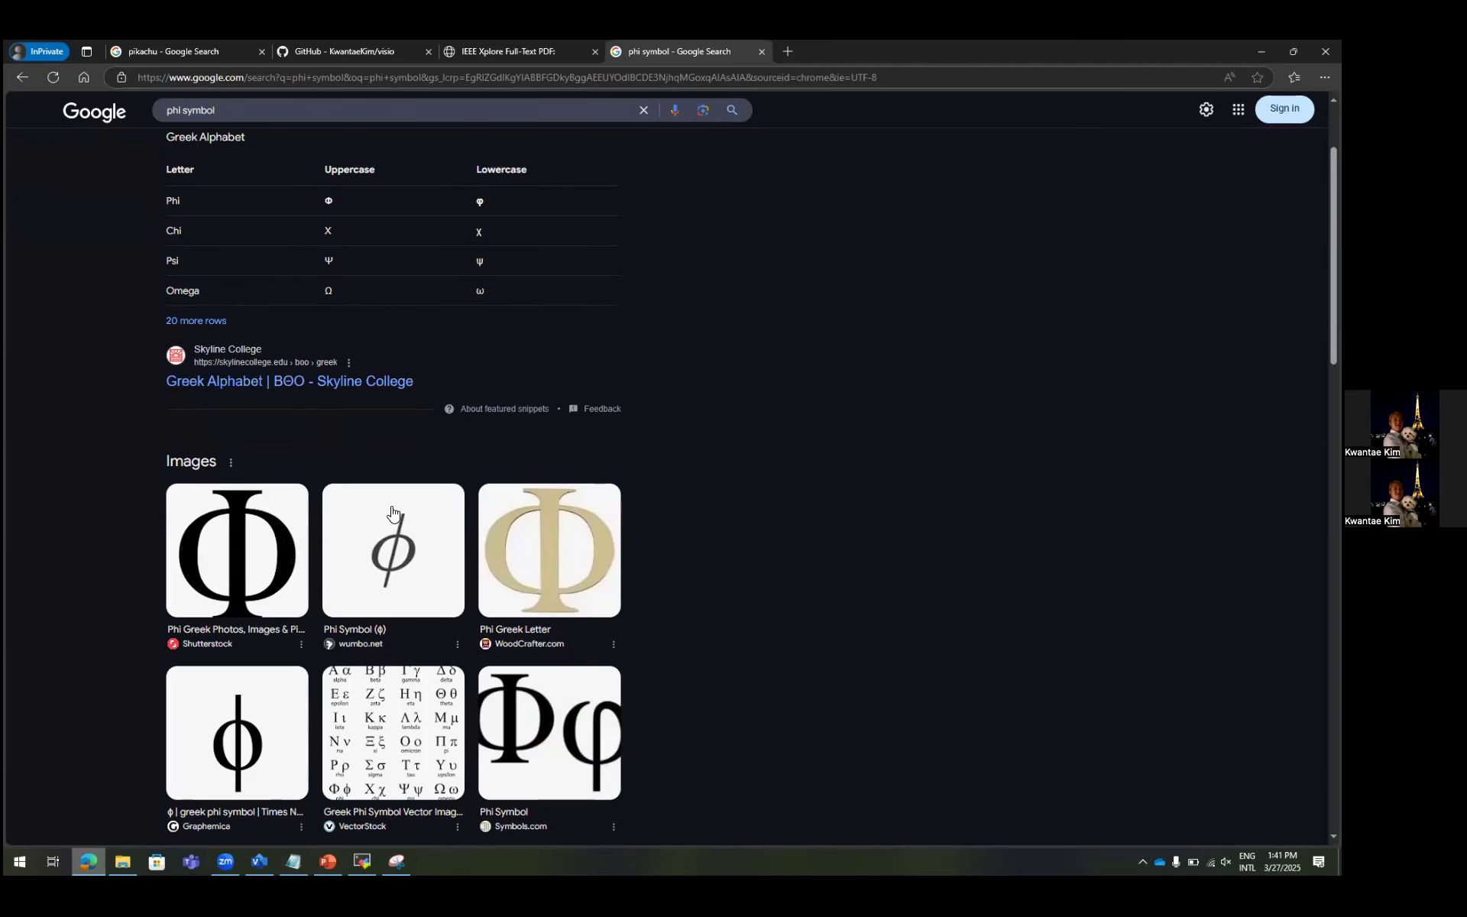
{"action": "scroll", "coordinate": [370, 512], "scroll_direction": "down", "scroll_amount": 3}
{"action": "scroll", "coordinate": [370, 511], "scroll_direction": "down", "scroll_amount": 4}
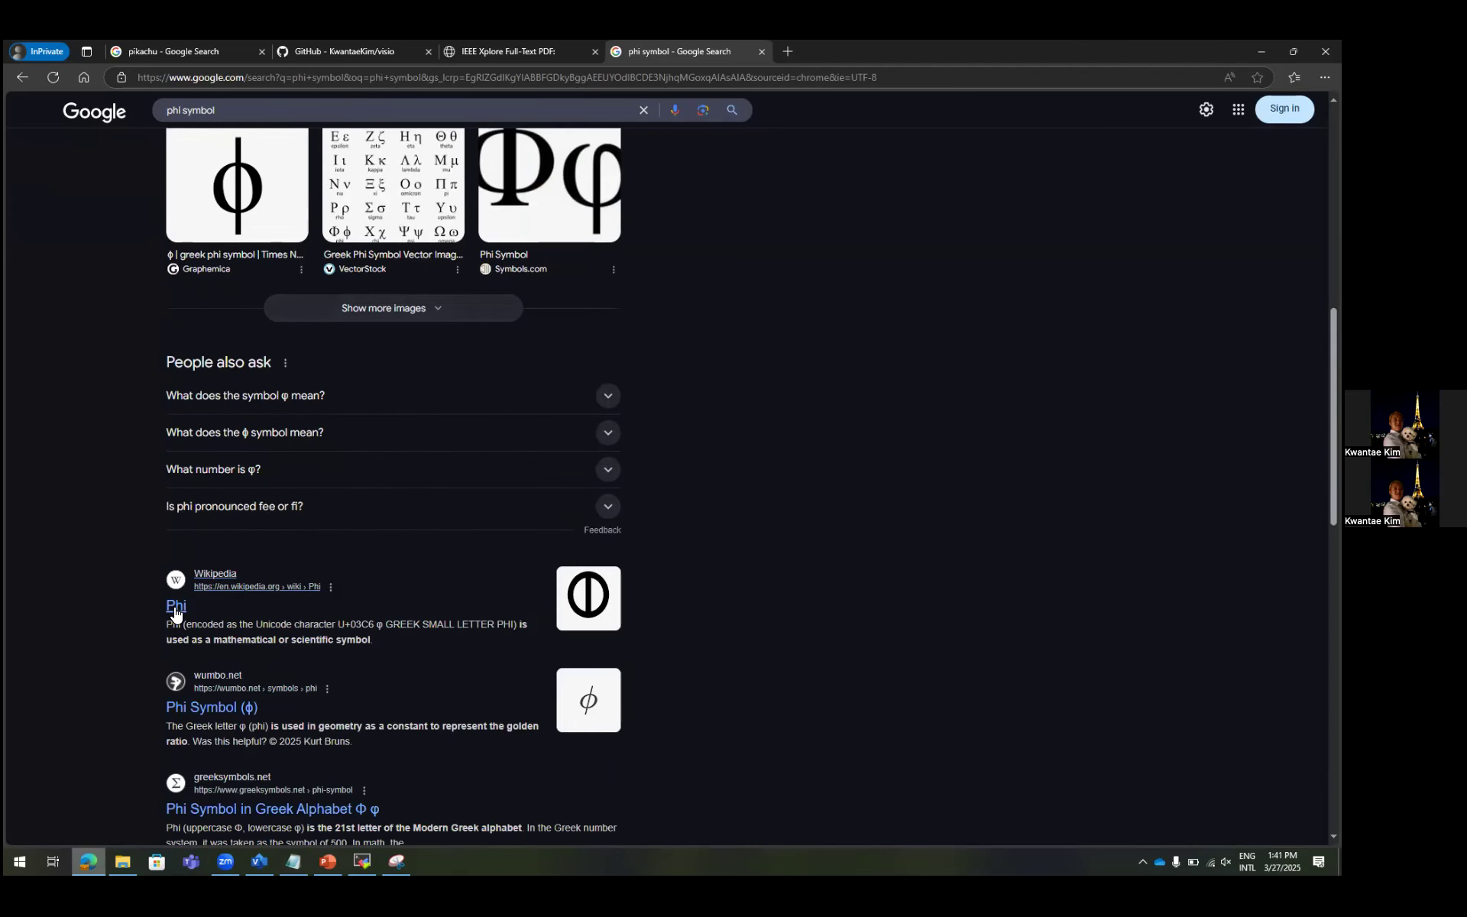
{"action": "scroll", "coordinate": [283, 530], "scroll_direction": "up", "scroll_amount": 8}
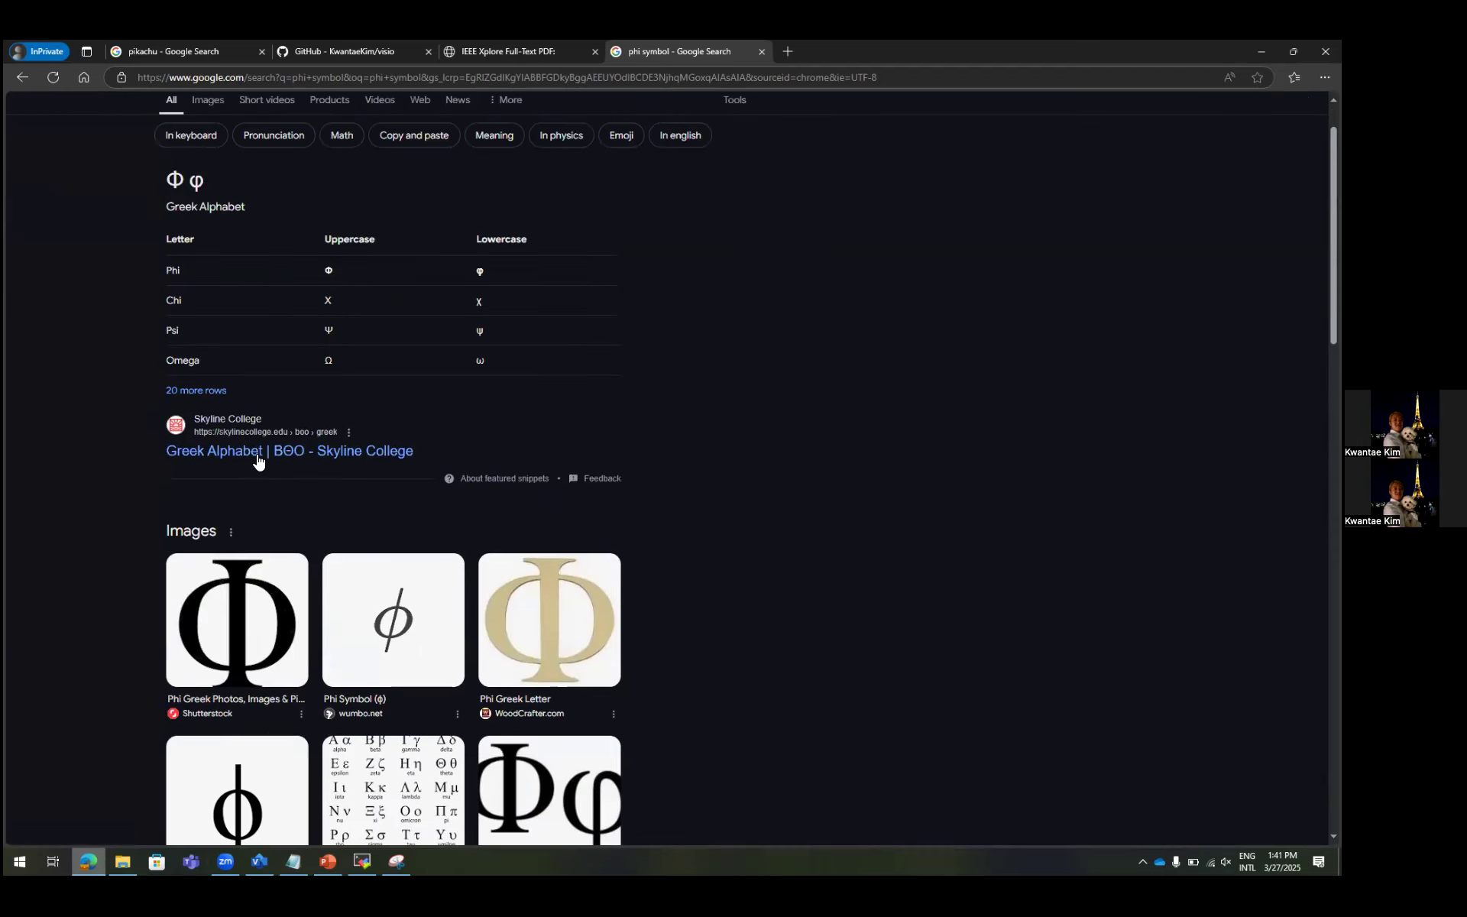
{"action": "left_click", "coordinate": [259, 457]}
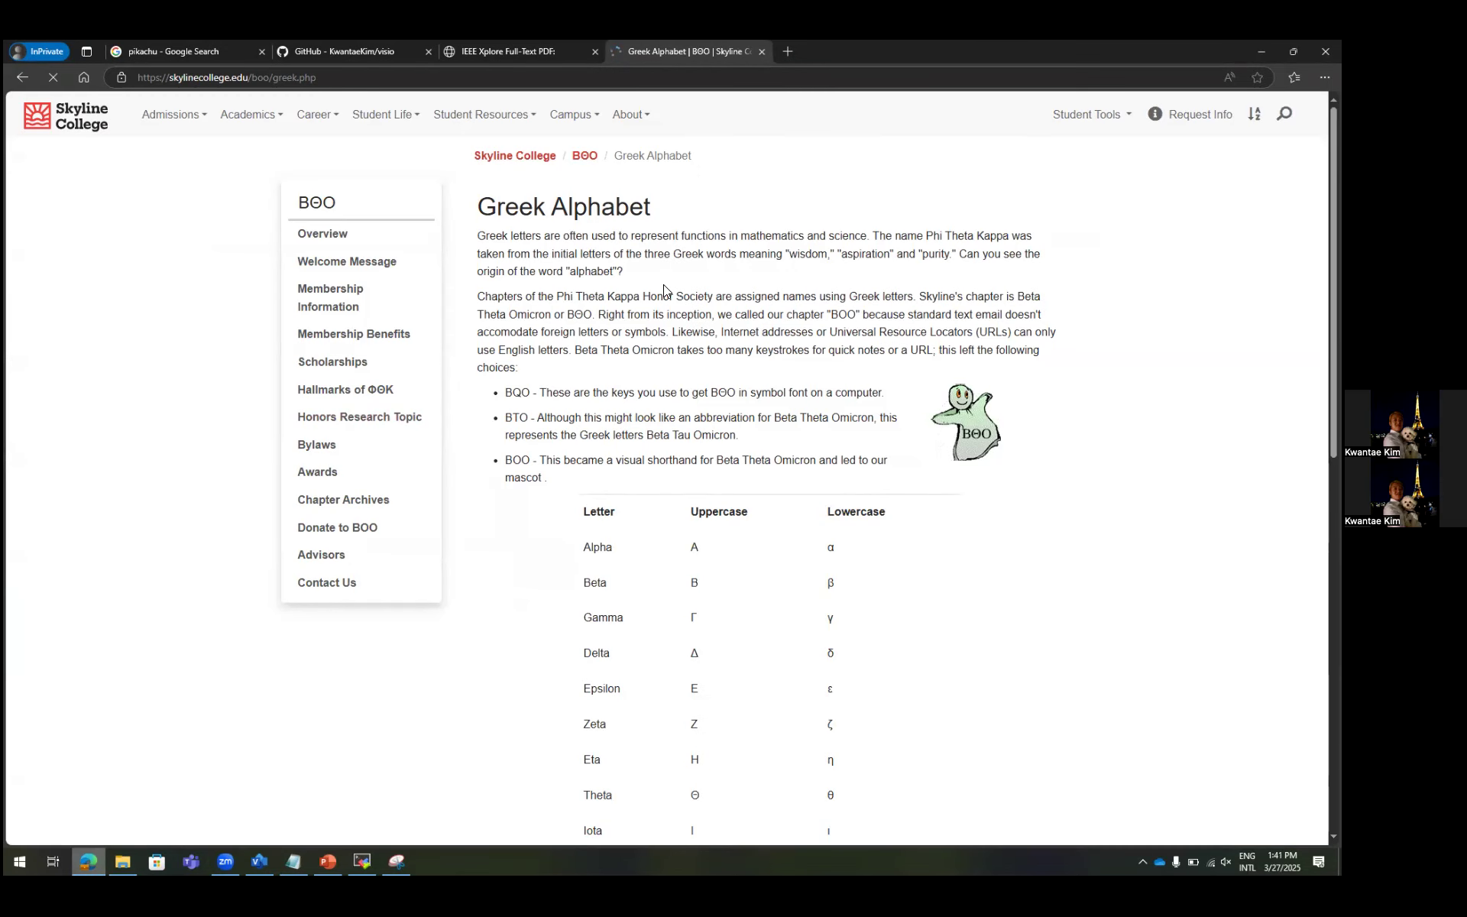
{"action": "scroll", "coordinate": [663, 283], "scroll_direction": "down", "scroll_amount": 10}
{"action": "scroll", "coordinate": [505, 484], "scroll_direction": "down", "scroll_amount": 10}
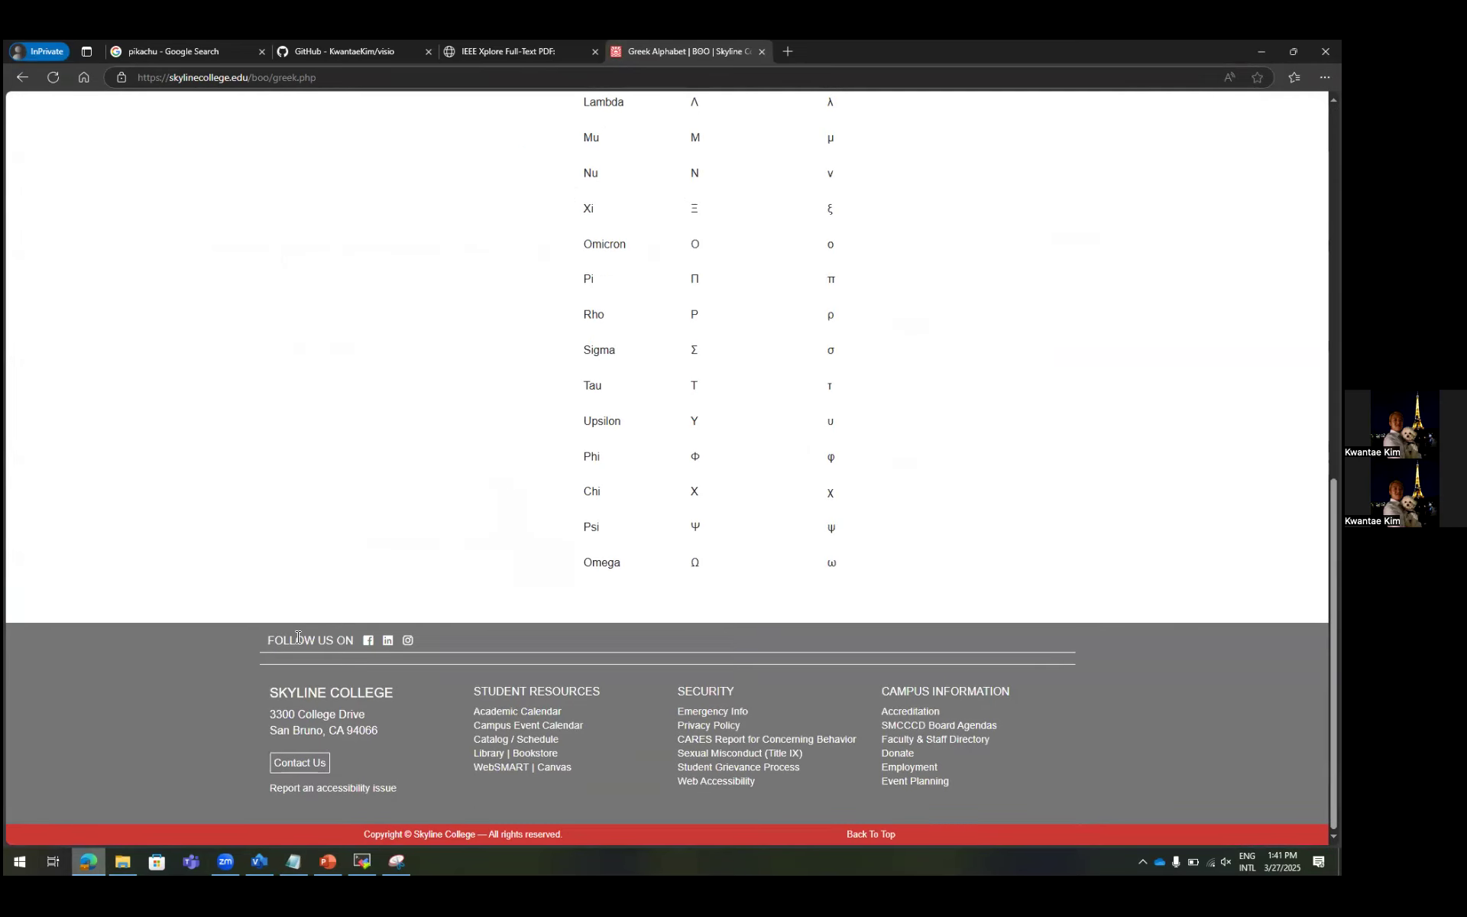
{"action": "key", "text": "alt+Left"}
{"action": "scroll", "coordinate": [419, 426], "scroll_direction": "down", "scroll_amount": 15}
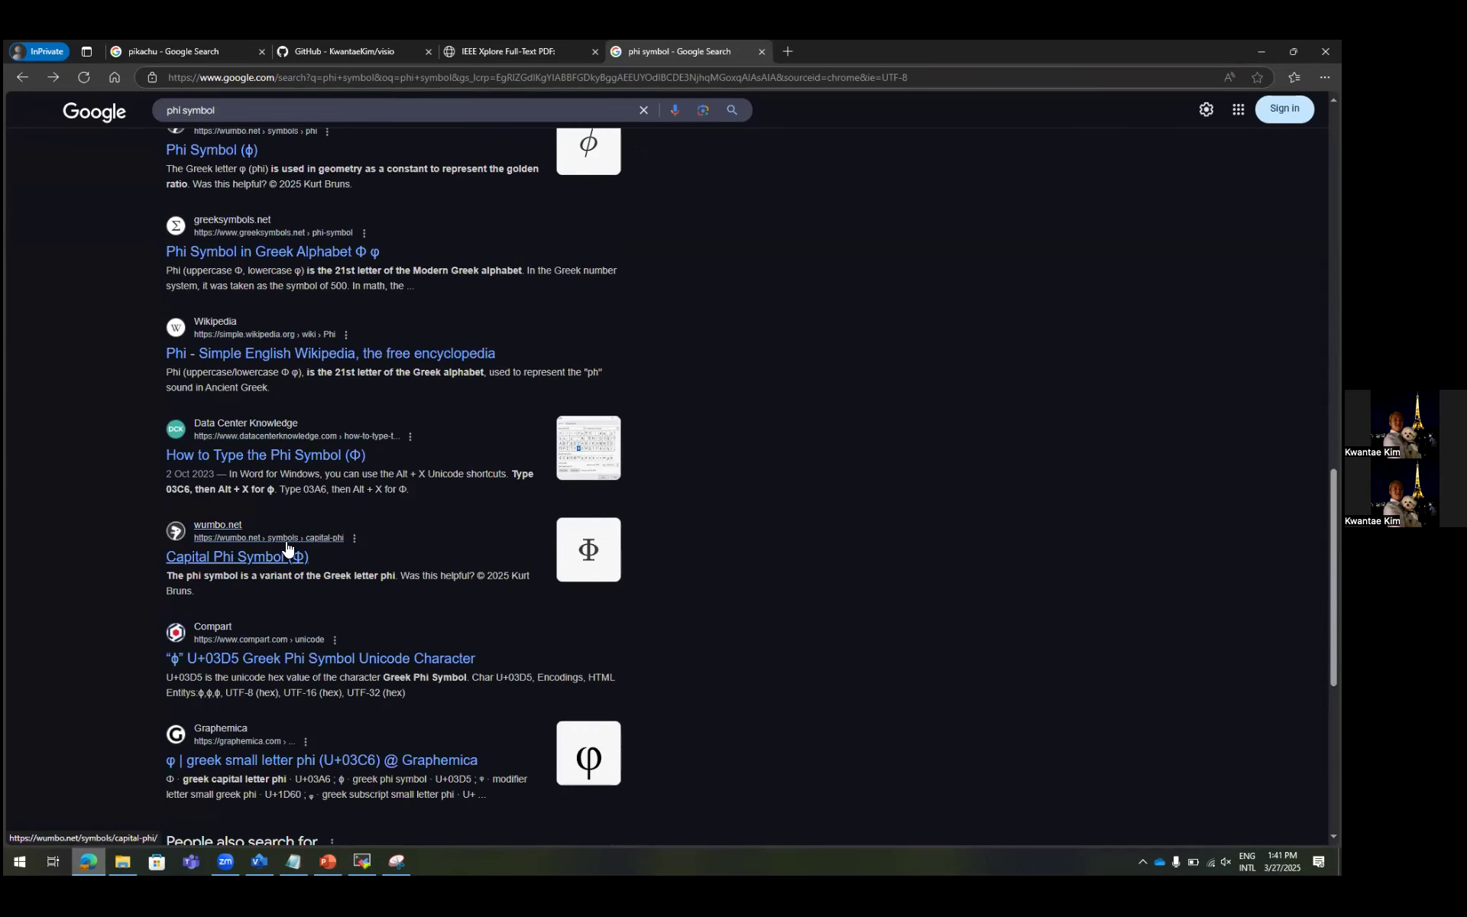
{"action": "scroll", "coordinate": [341, 546], "scroll_direction": "up", "scroll_amount": 15}
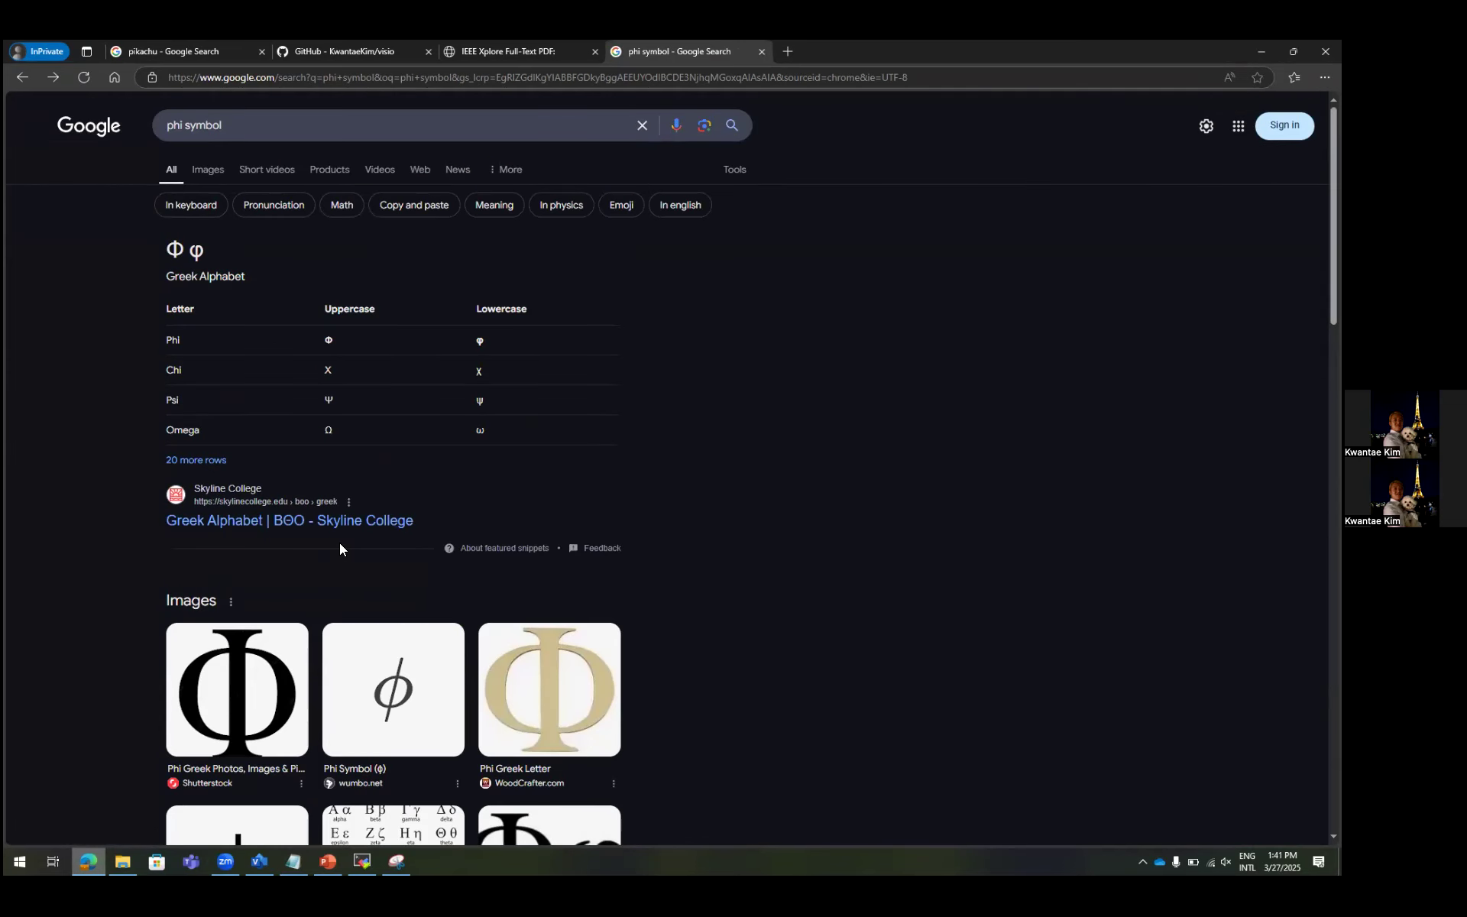
Check the image results for the phi symbol and the veryicon phi icon page, closing both tabs when done.
{"action": "left_click", "coordinate": [209, 169]}
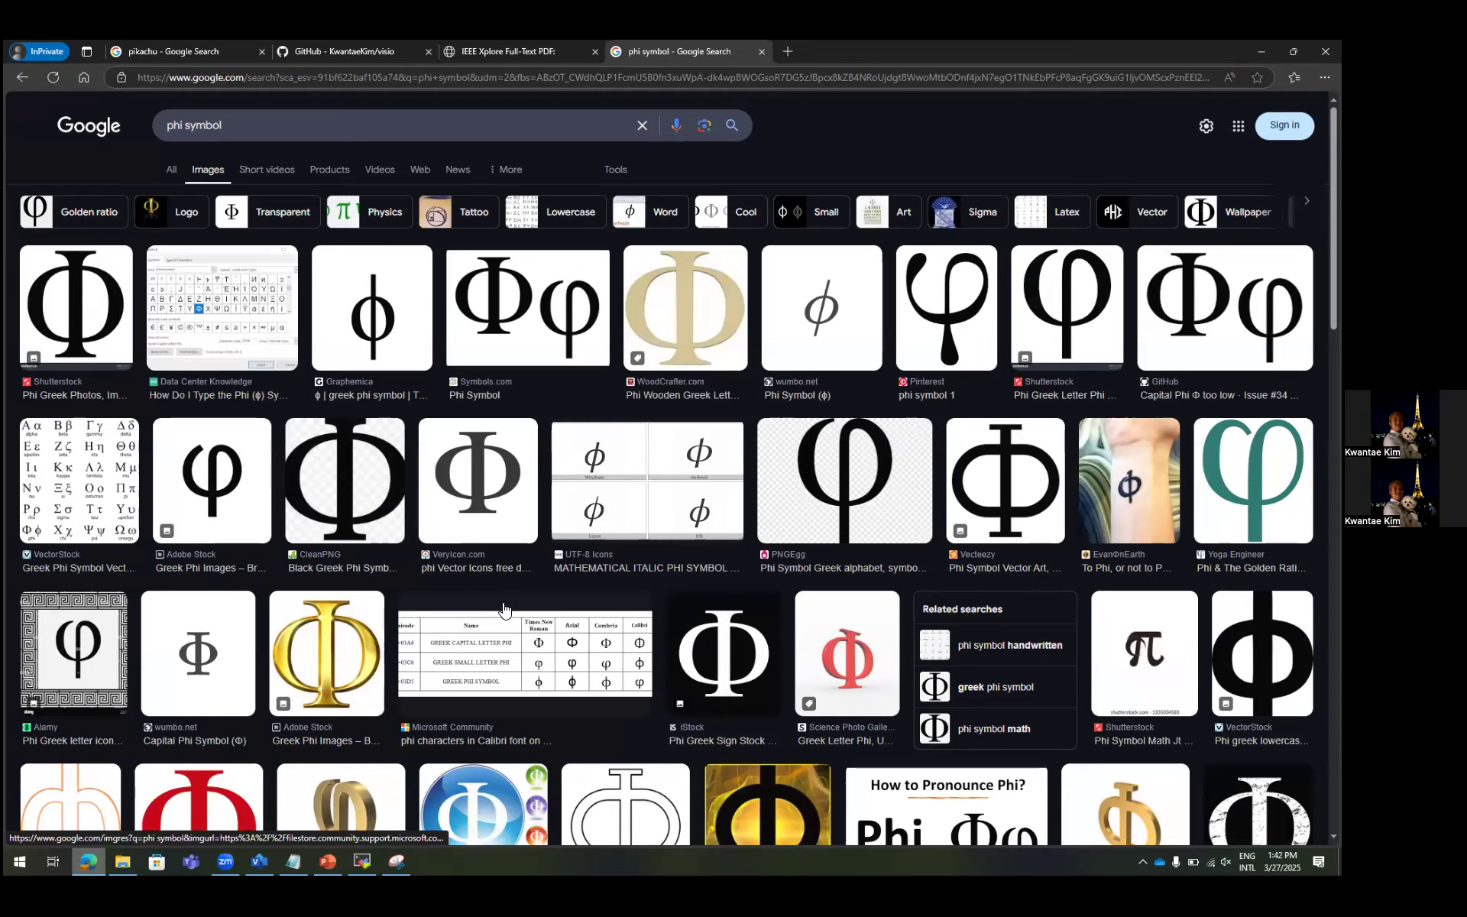
{"action": "left_click", "coordinate": [471, 559]}
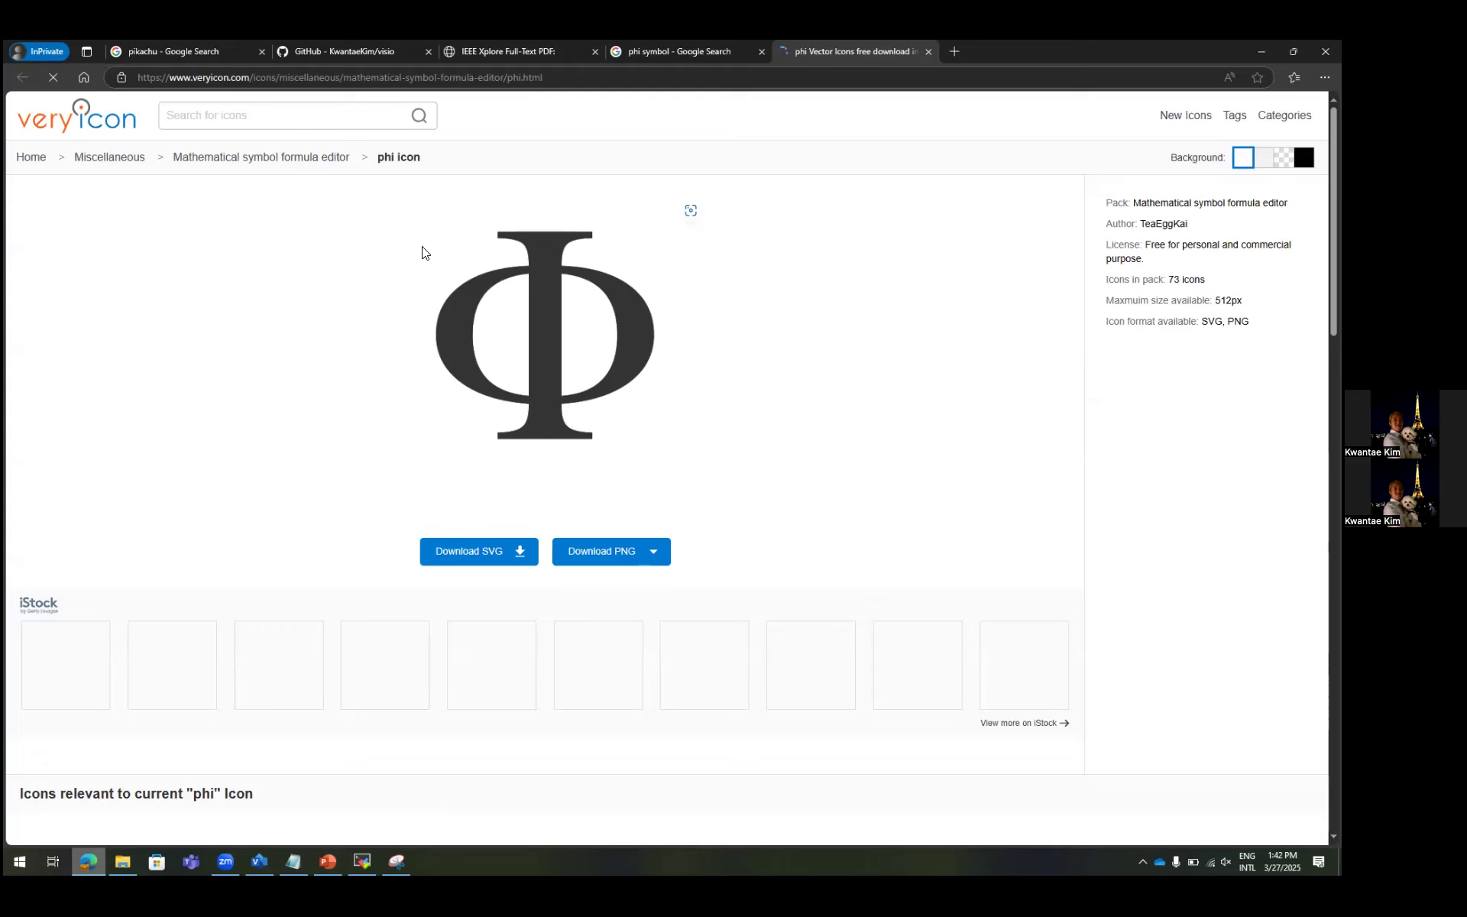
{"action": "key", "text": "ctrl+w"}
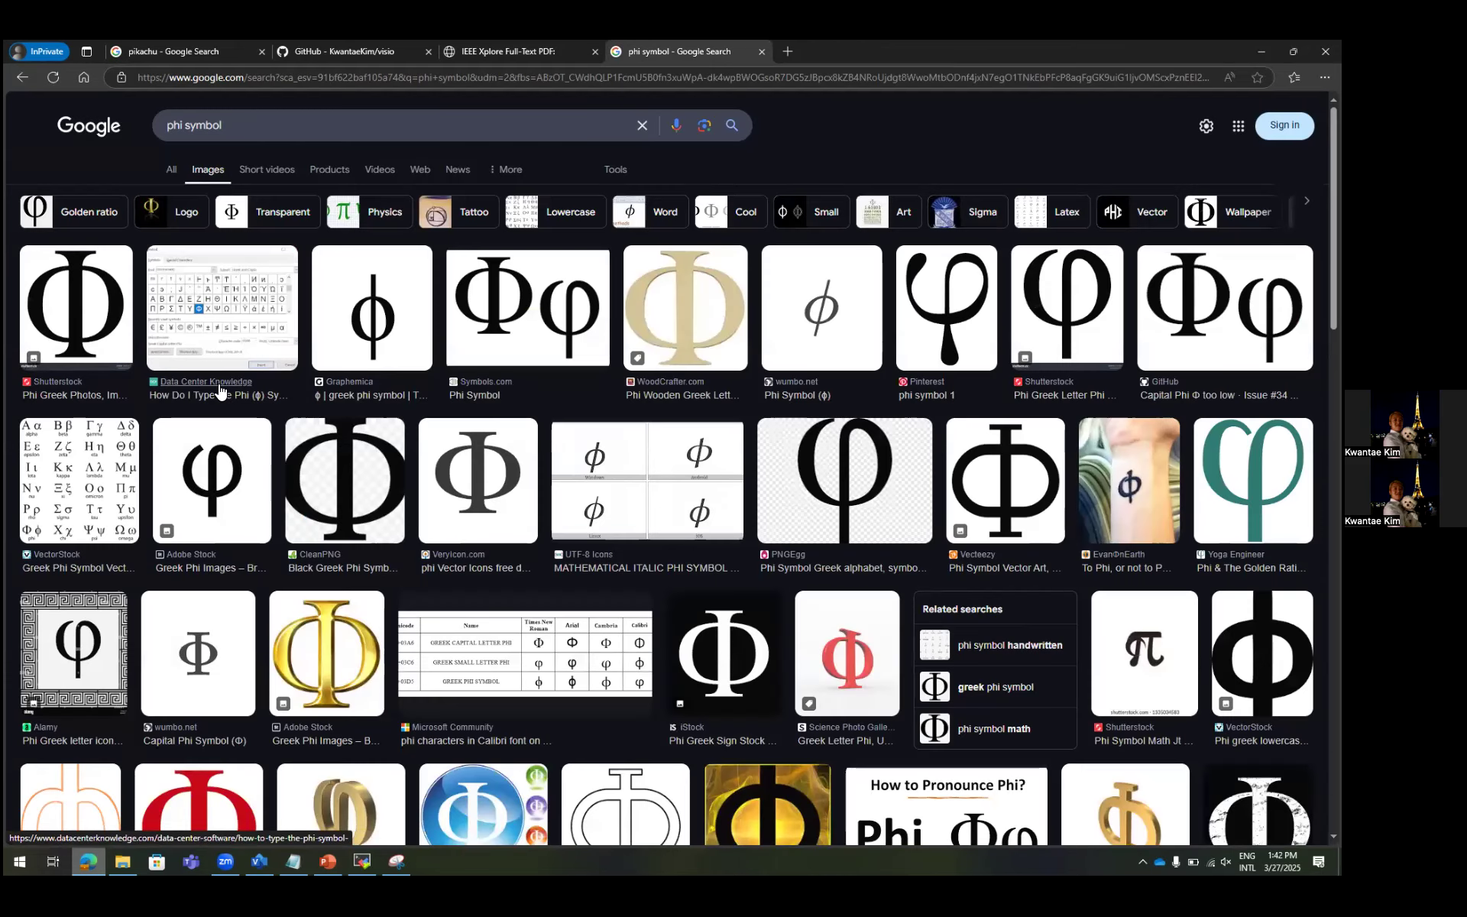
{"action": "key", "text": "ctrl+w"}
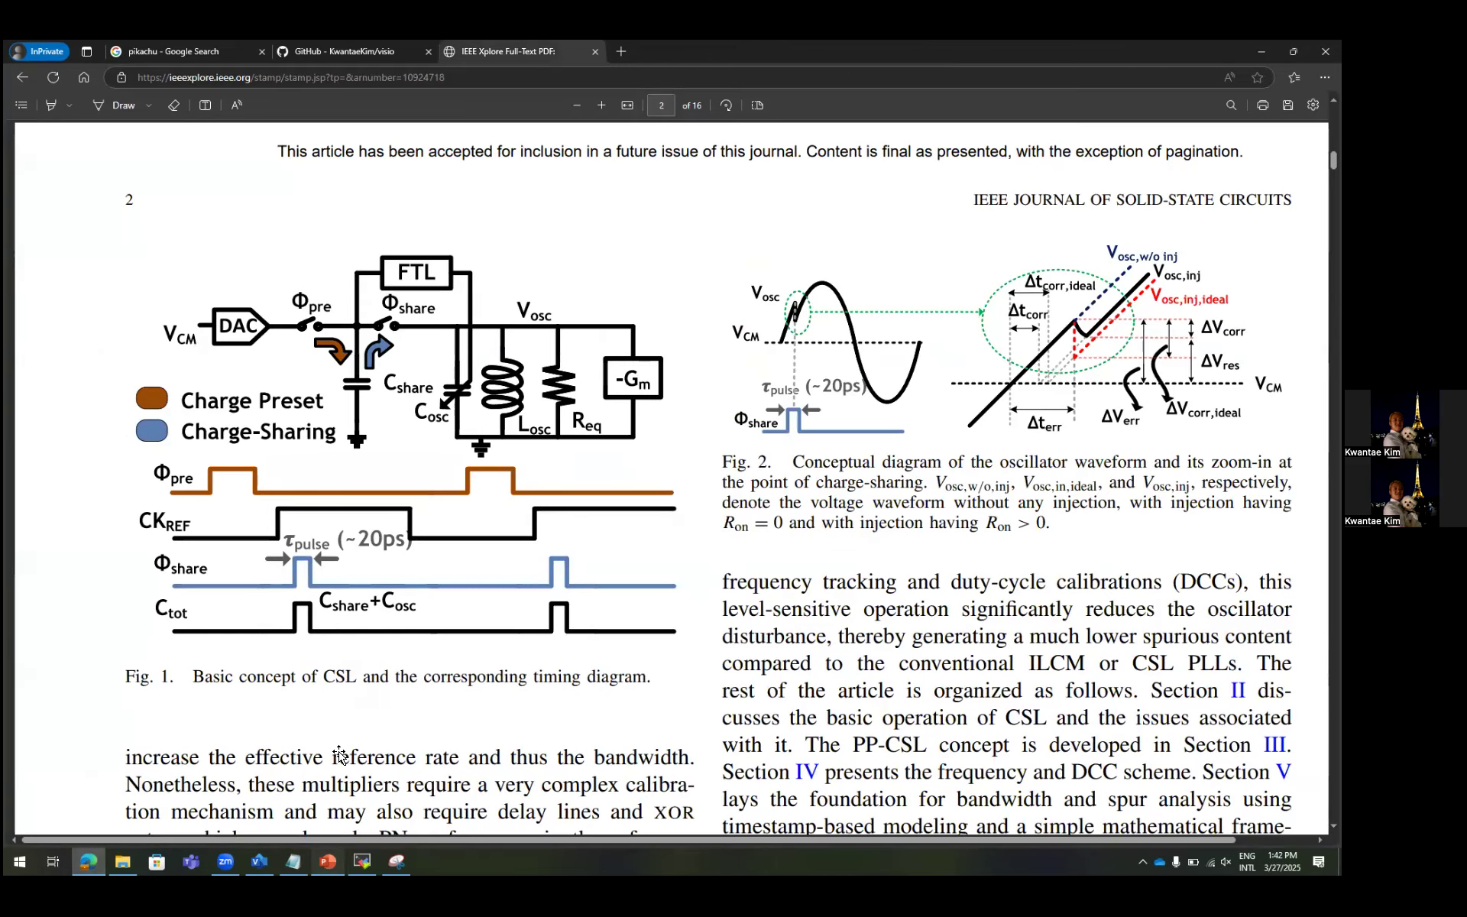
Return to Visio, place a copy of the Greek Alphabet label to the left of the original and colour its text dark blue.
{"action": "left_click", "coordinate": [327, 861]}
{"action": "left_click", "coordinate": [260, 861]}
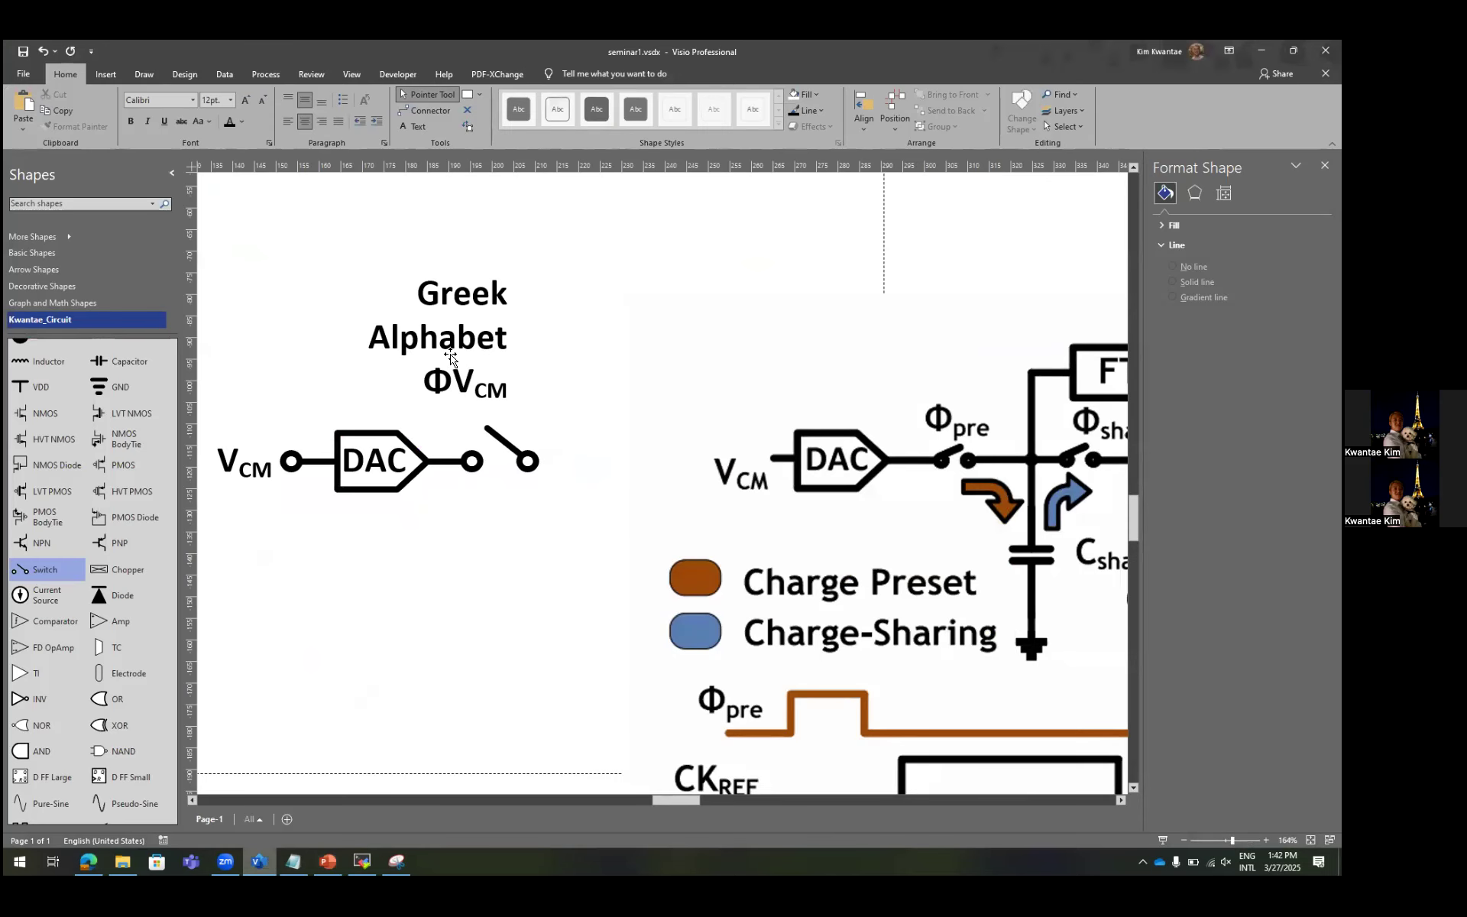
{"action": "left_click", "coordinate": [450, 349]}
{"action": "scroll", "coordinate": [450, 349], "scroll_direction": "left", "scroll_amount": 5}
{"action": "left_click_drag", "start_coordinate": [356, 333], "coordinate": [344, 327]}
{"action": "left_click", "coordinate": [242, 122]}
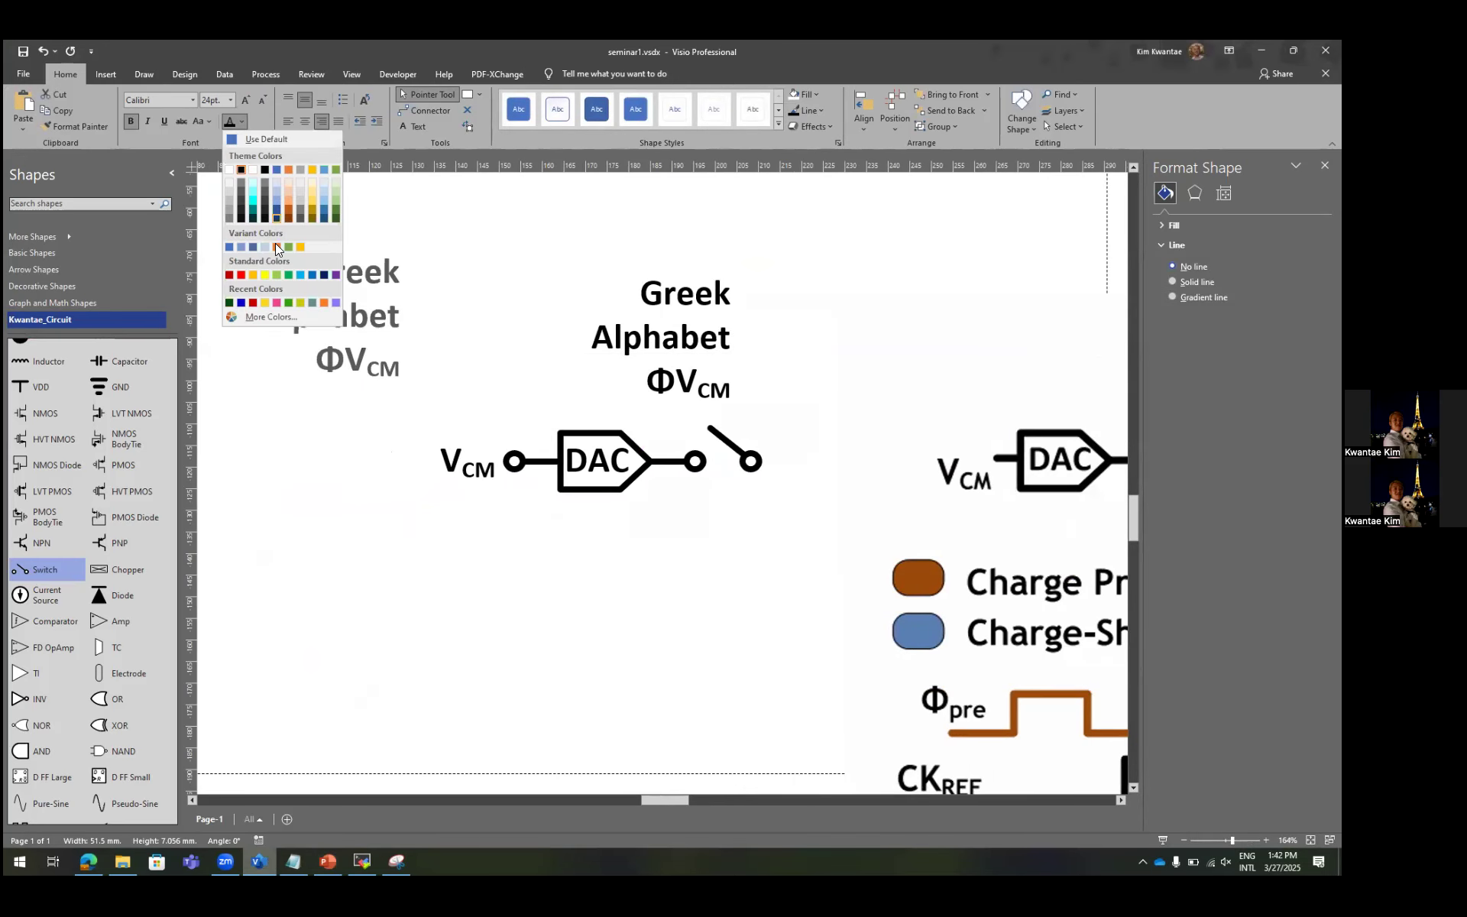
{"action": "left_click", "coordinate": [241, 302]}
{"action": "left_click", "coordinate": [269, 440]}
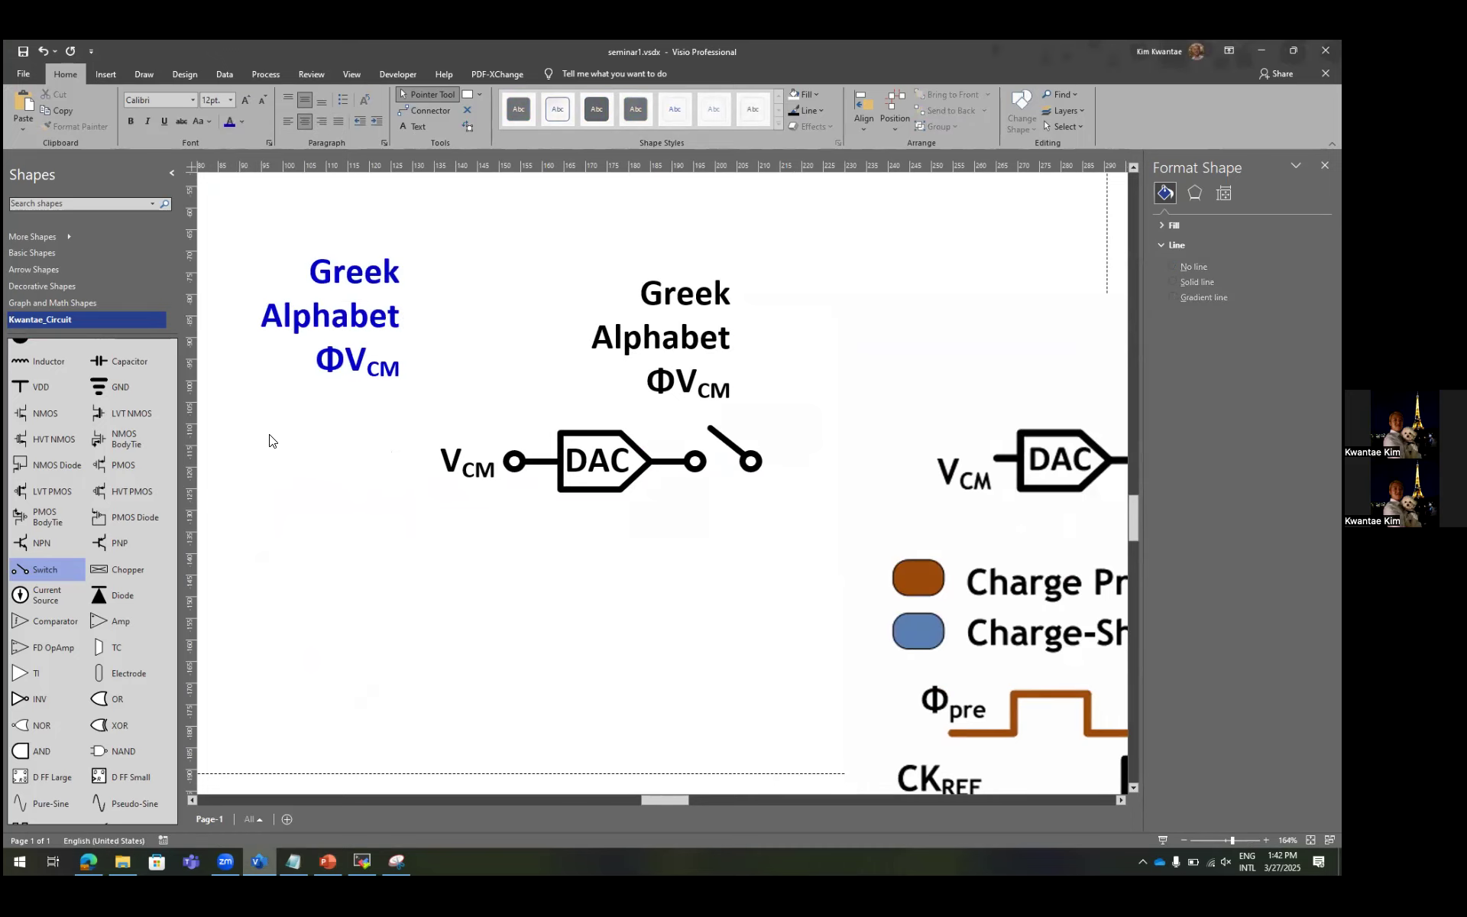
Set the font of the blue Greek Alphabet label to Times New Roman.
{"action": "left_click", "coordinate": [361, 306]}
{"action": "left_click", "coordinate": [174, 97]}
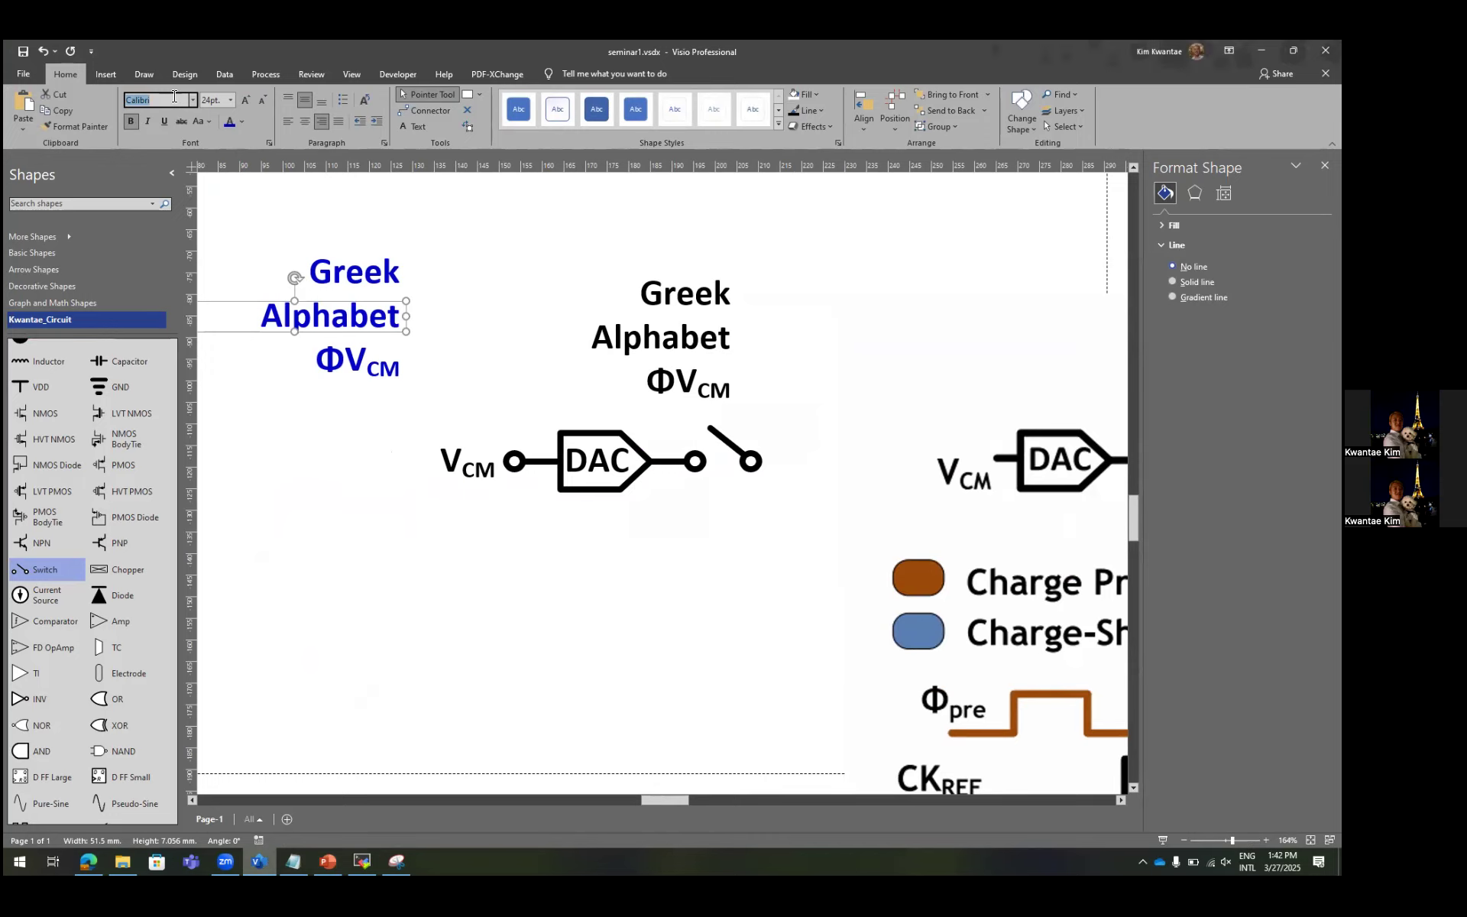
{"action": "type", "text": "Time"}
{"action": "key", "text": "Return"}
{"action": "key", "text": "Escape"}
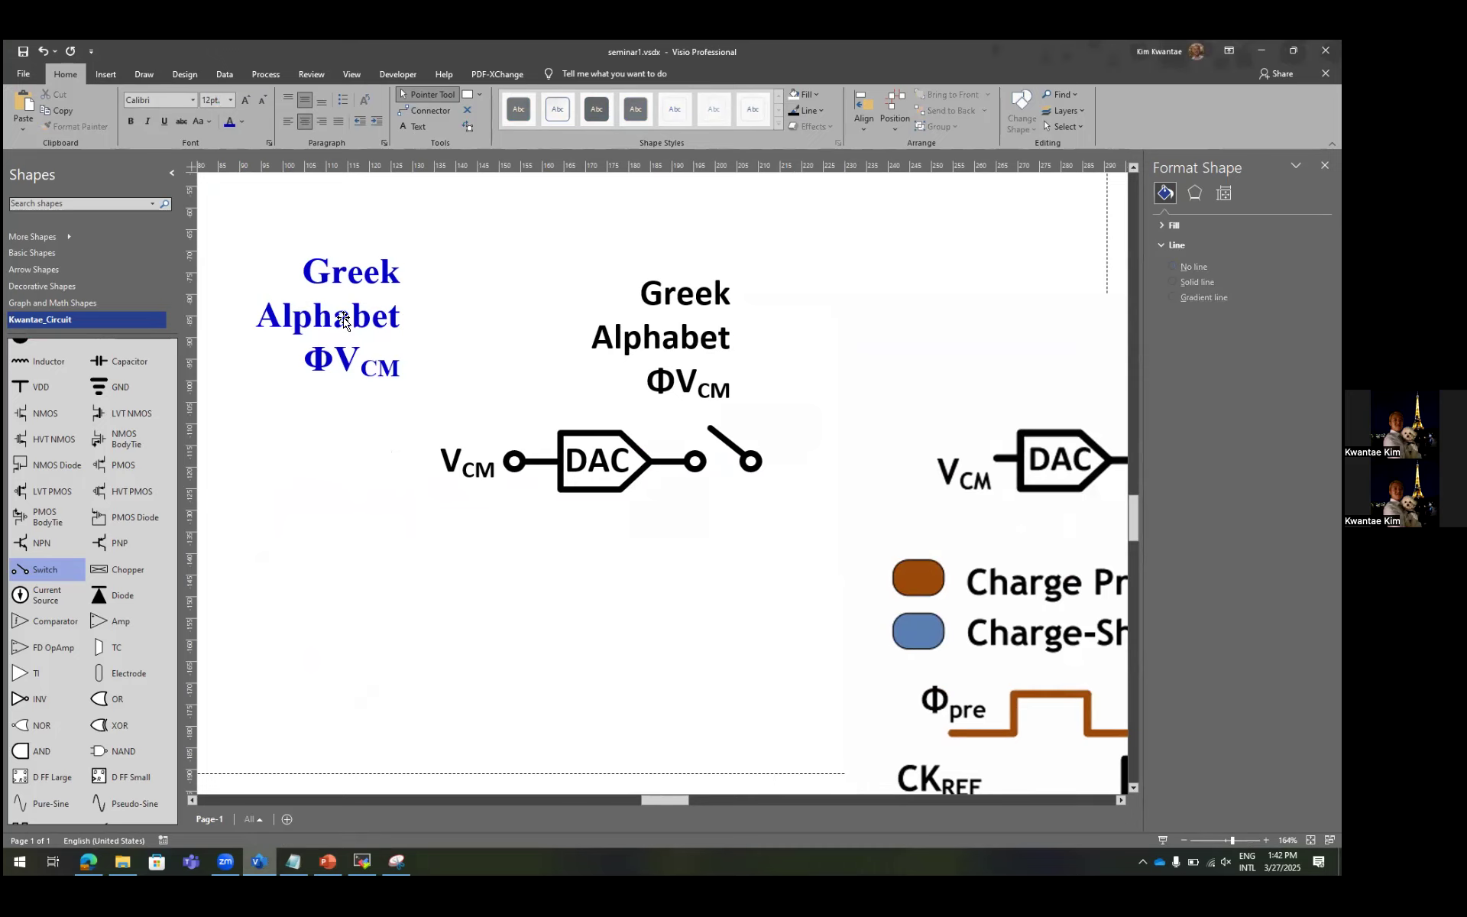
Copy the word "Greek" from the blue label and paste it with its formatting as a new first line in the black label.
{"action": "double_click", "coordinate": [344, 318]}
{"action": "key", "text": "Up"}
{"action": "key", "text": "Home"}
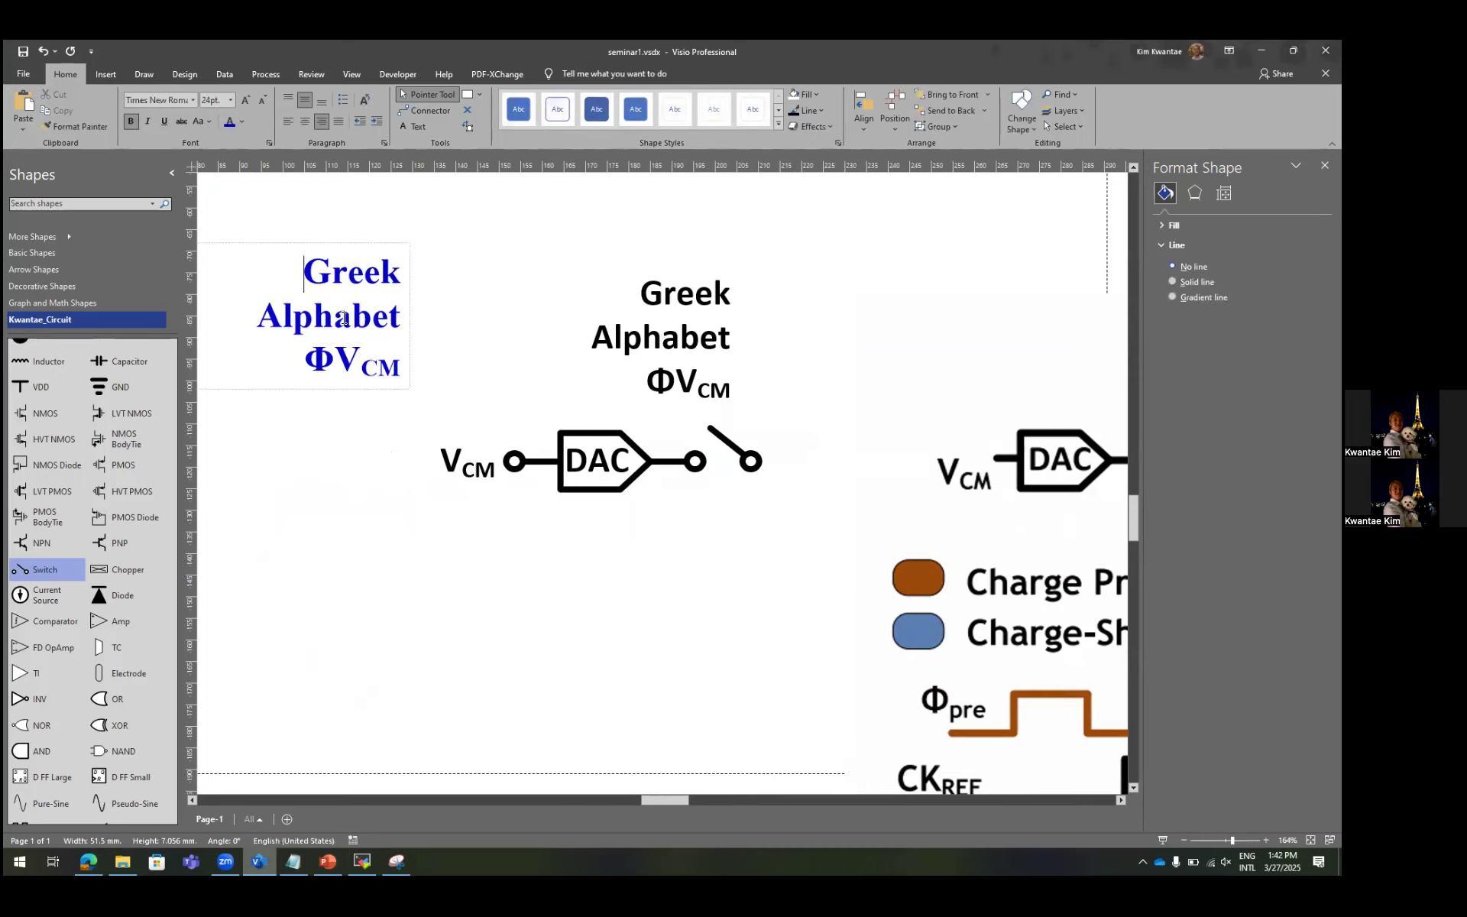
{"action": "key", "text": "shift+End"}
{"action": "left_click", "coordinate": [570, 207]}
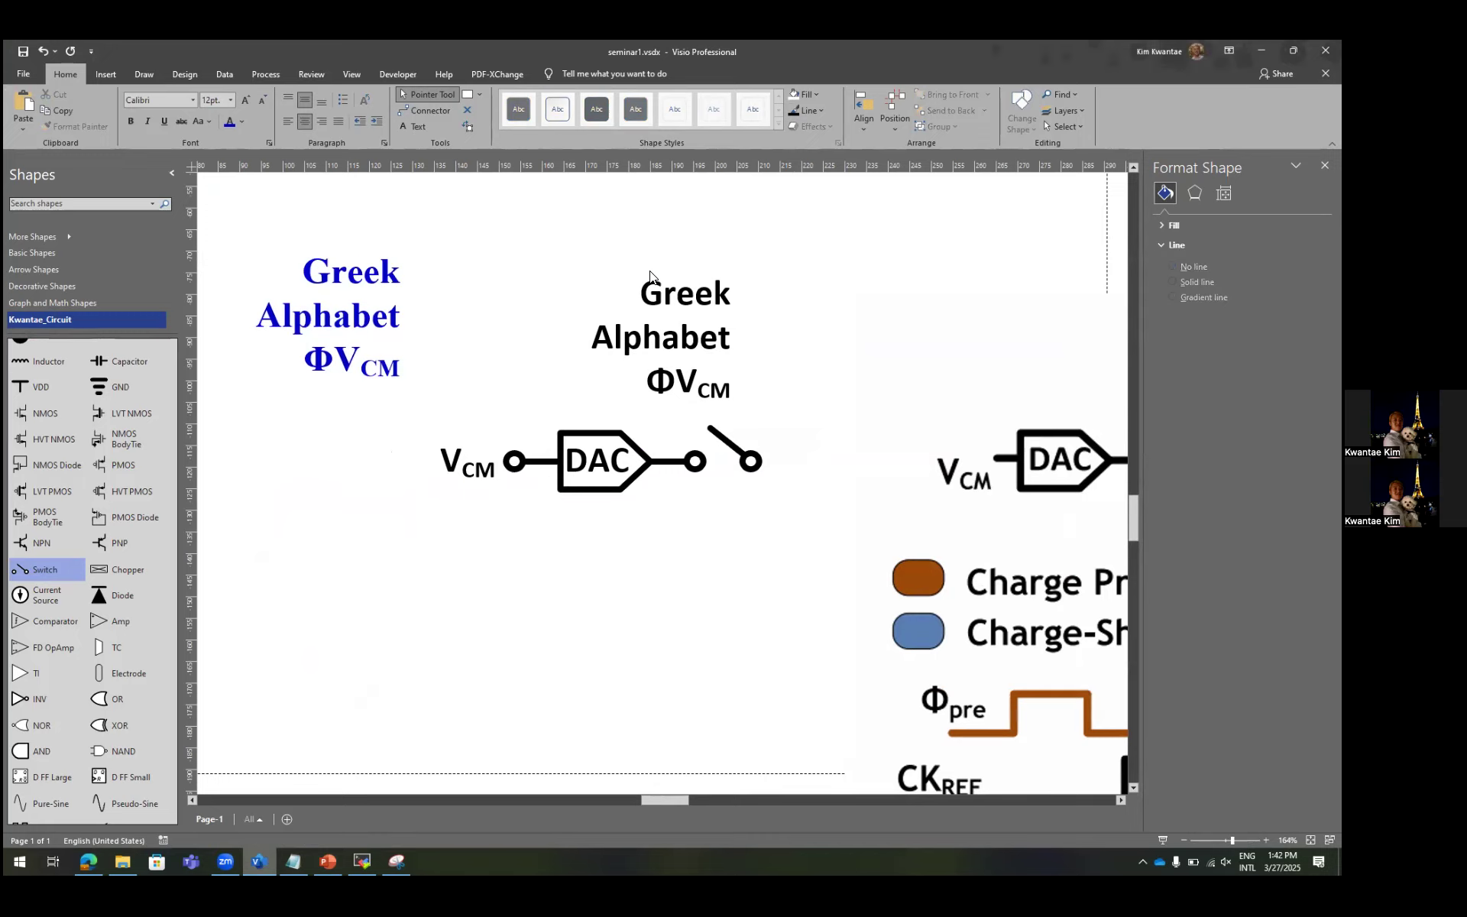
{"action": "double_click", "coordinate": [677, 267]}
{"action": "key", "text": "ctrl+c"}
{"action": "key", "text": "Left"}
{"action": "key", "text": "Return"}
{"action": "type", "text": "Greek"}
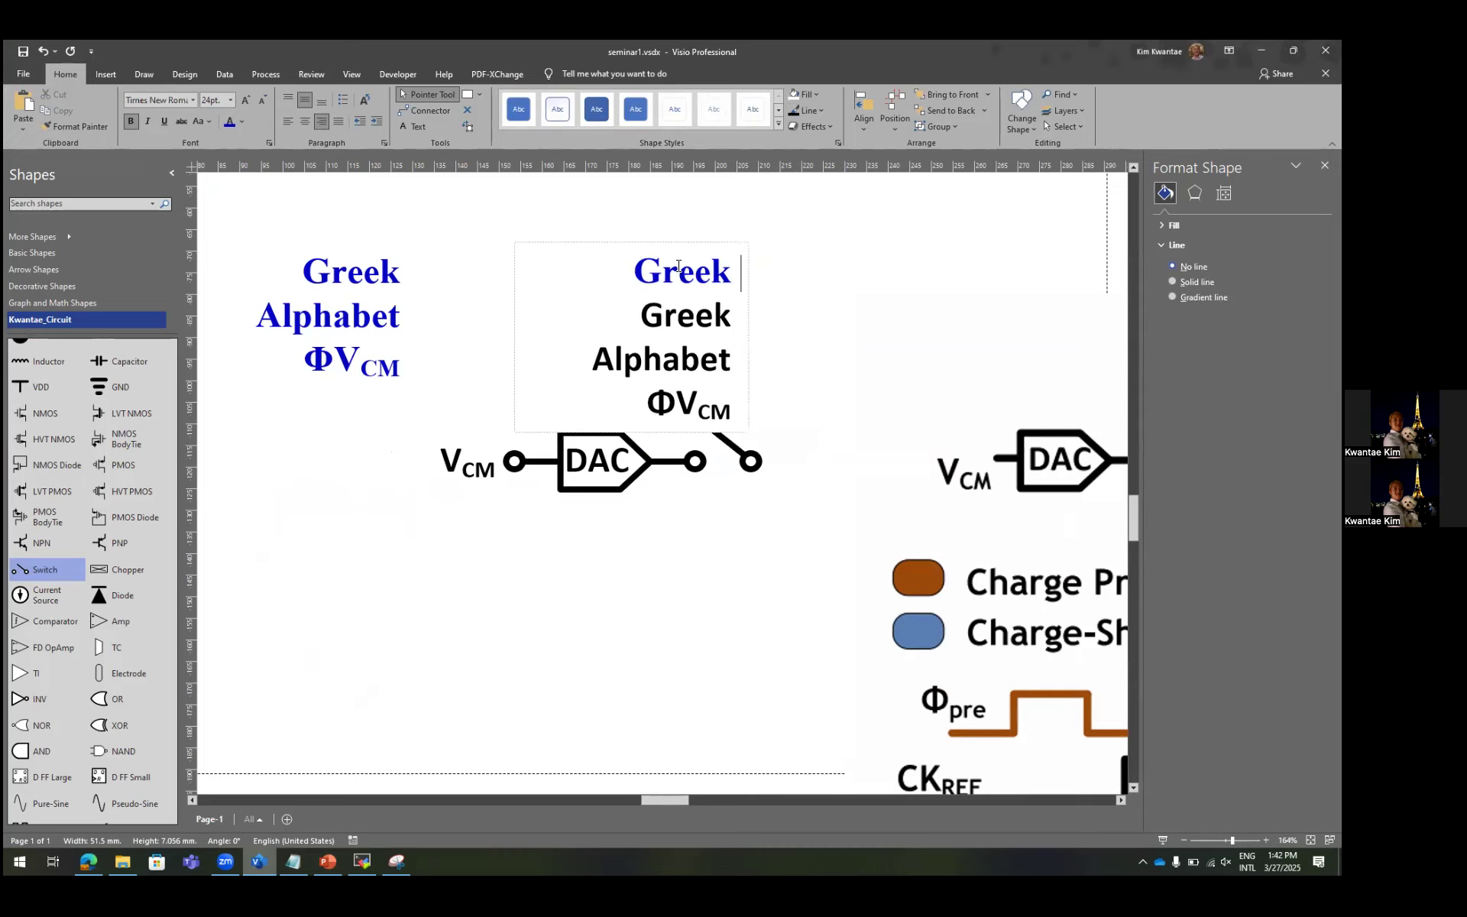
{"action": "left_click", "coordinate": [791, 296]}
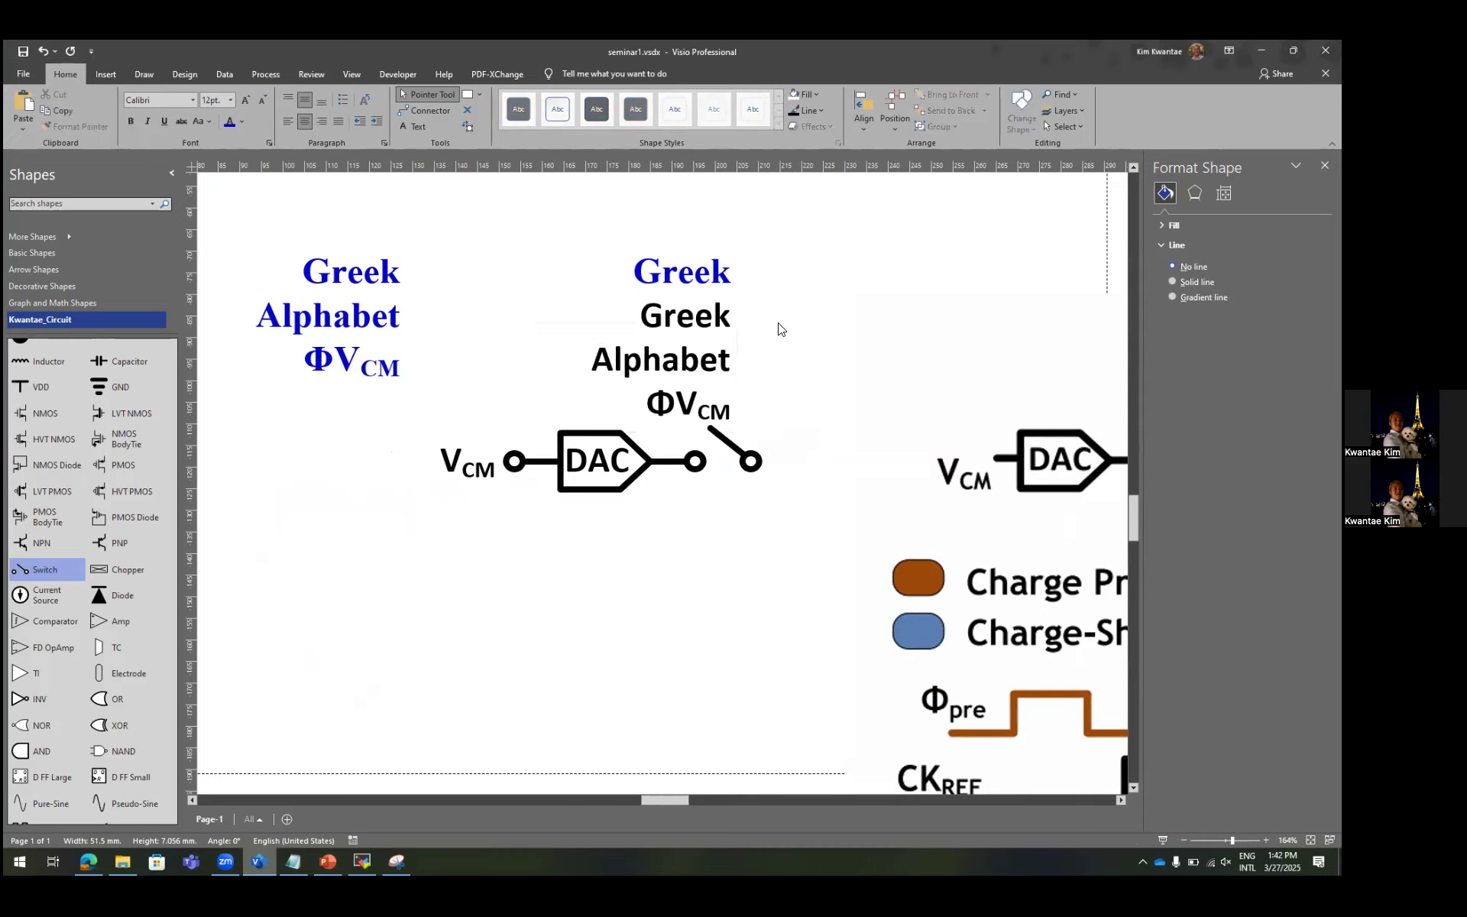
Increase the font size of the blue Greek Alphabet text block to 36 pt.
{"action": "left_click", "coordinate": [682, 321]}
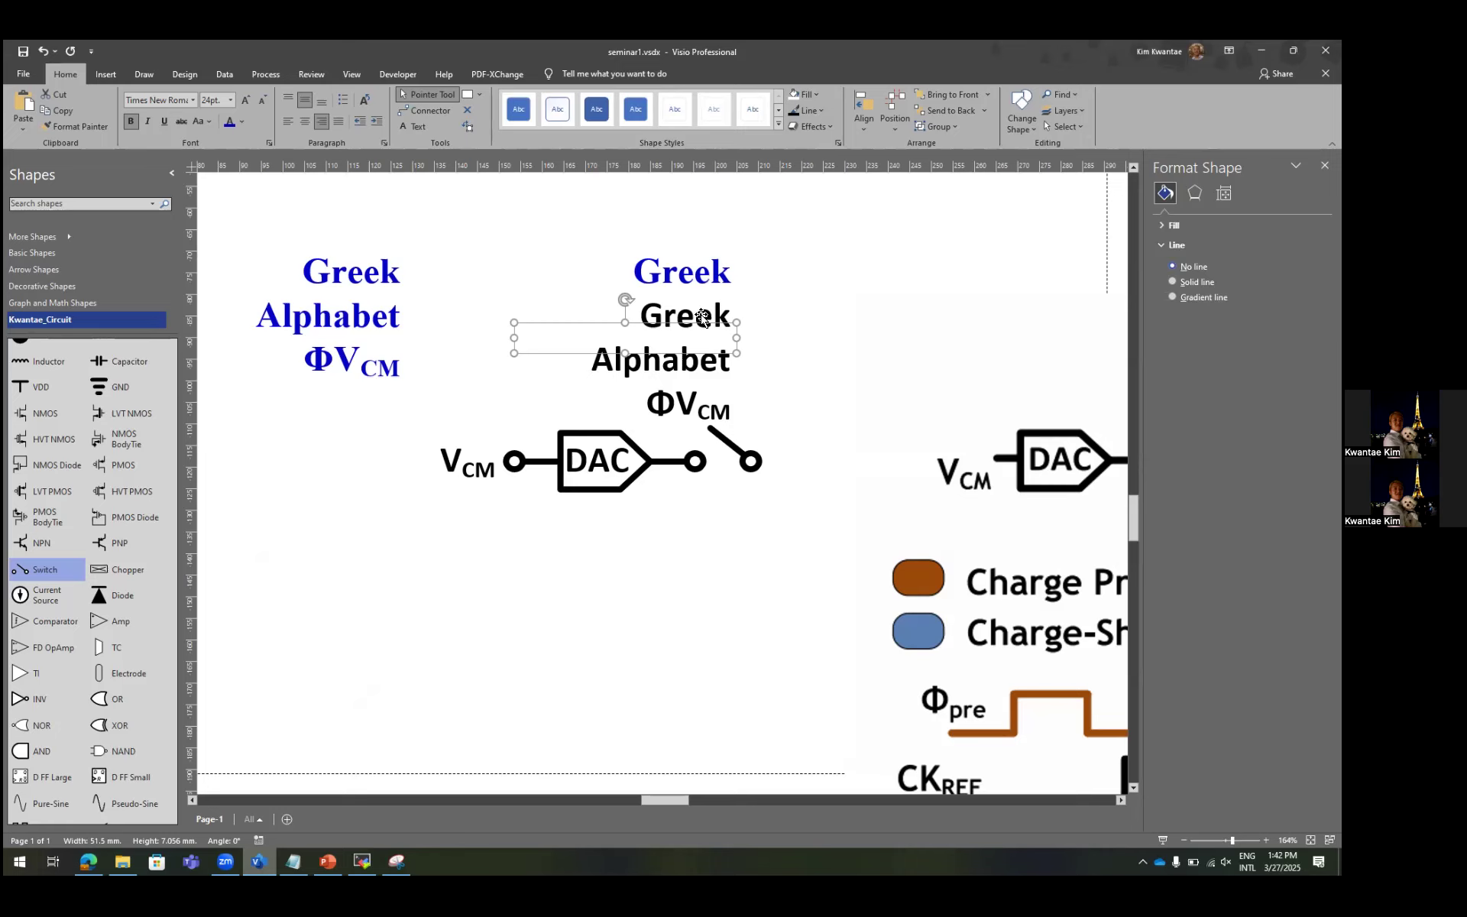
{"action": "left_click", "coordinate": [319, 328]}
{"action": "key", "text": "ctrl+shift+period"}
{"action": "key", "text": "ctrl+shift+period"}
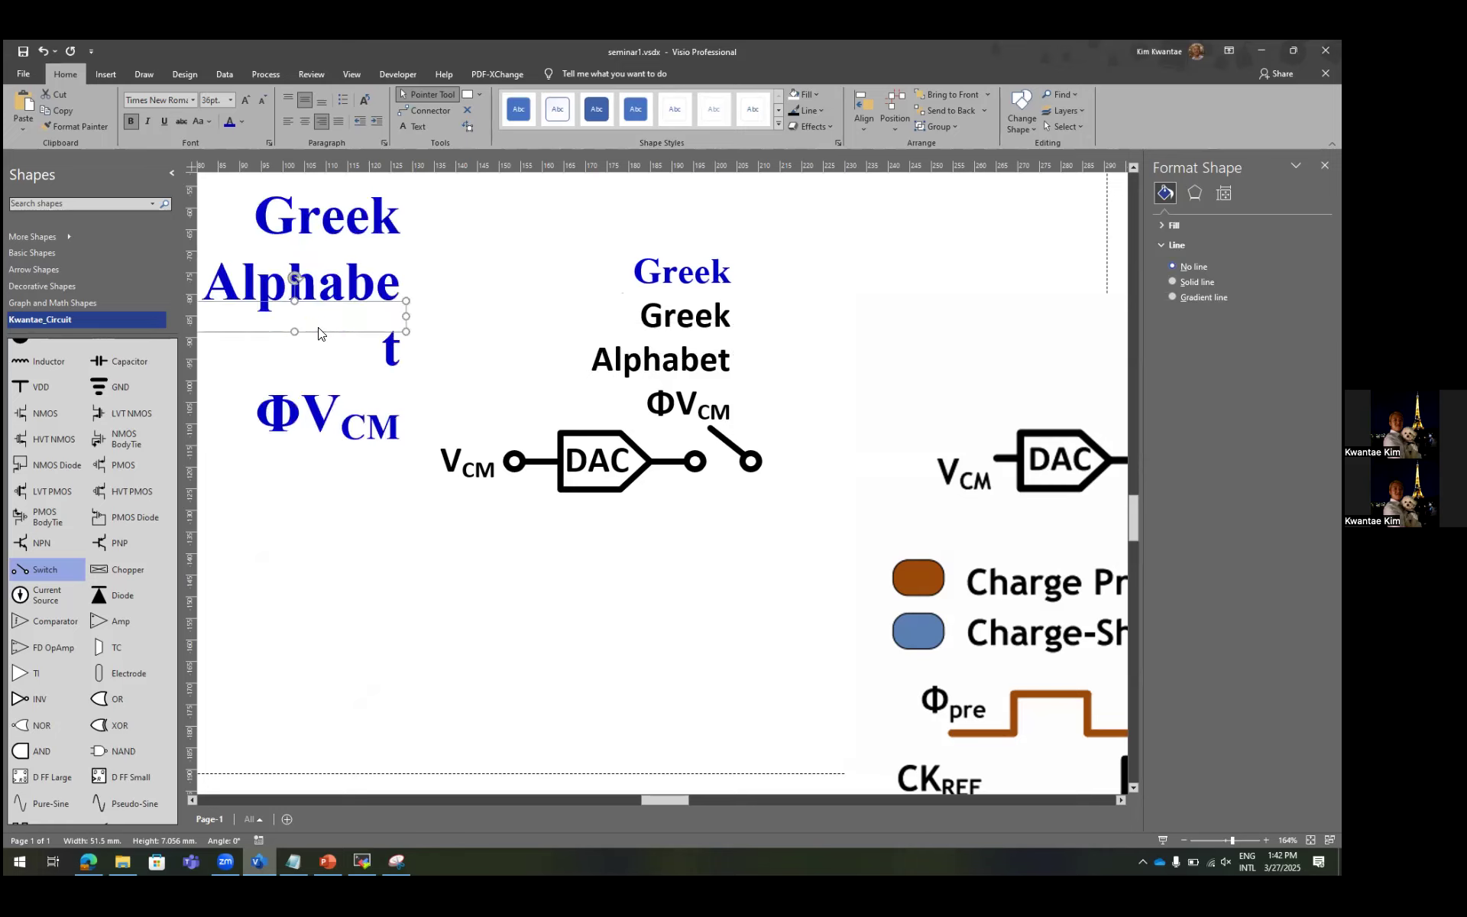
Paste the copied blue text with its source formatting into the first line of the label above the DAC circuit.
{"action": "double_click", "coordinate": [703, 289]}
{"action": "key", "text": "Home"}
{"action": "key", "text": "shift+End"}
{"action": "key", "text": "ctrl+v"}
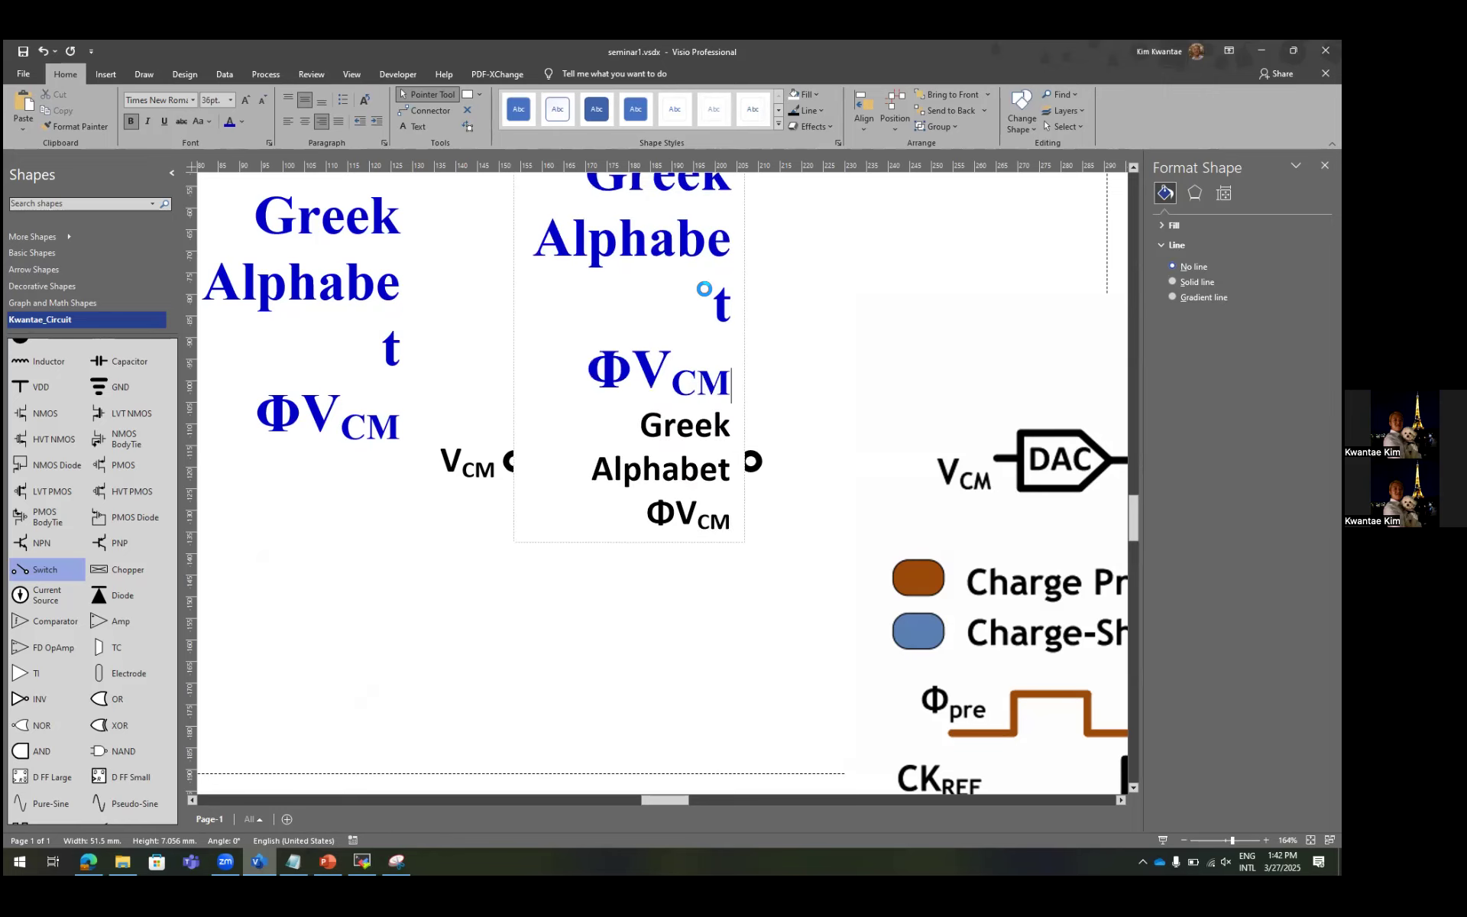
Delete all the lines above the final ΦVCM line in the label over the DAC circuit.
{"action": "key", "text": "Down"}
{"action": "key", "text": "Down"}
{"action": "key", "text": "shift+Up"}
{"action": "key", "text": "shift+Up"}
{"action": "key", "text": "shift+Up"}
{"action": "key", "text": "shift+Up"}
{"action": "key", "text": "shift+Up"}
{"action": "key", "text": "shift+Up"}
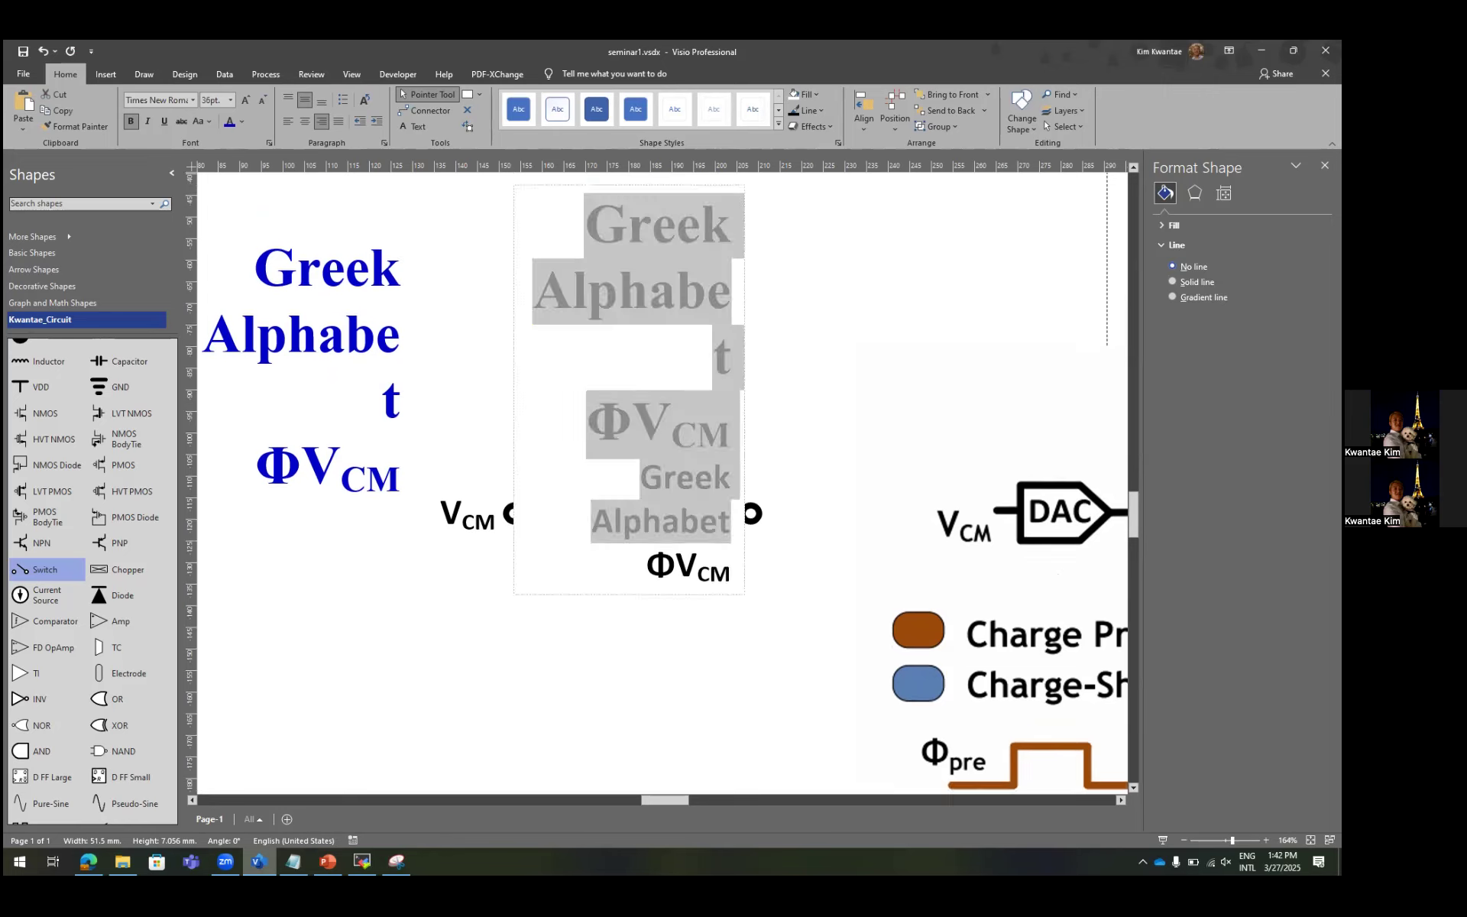
{"action": "key", "text": "Delete"}
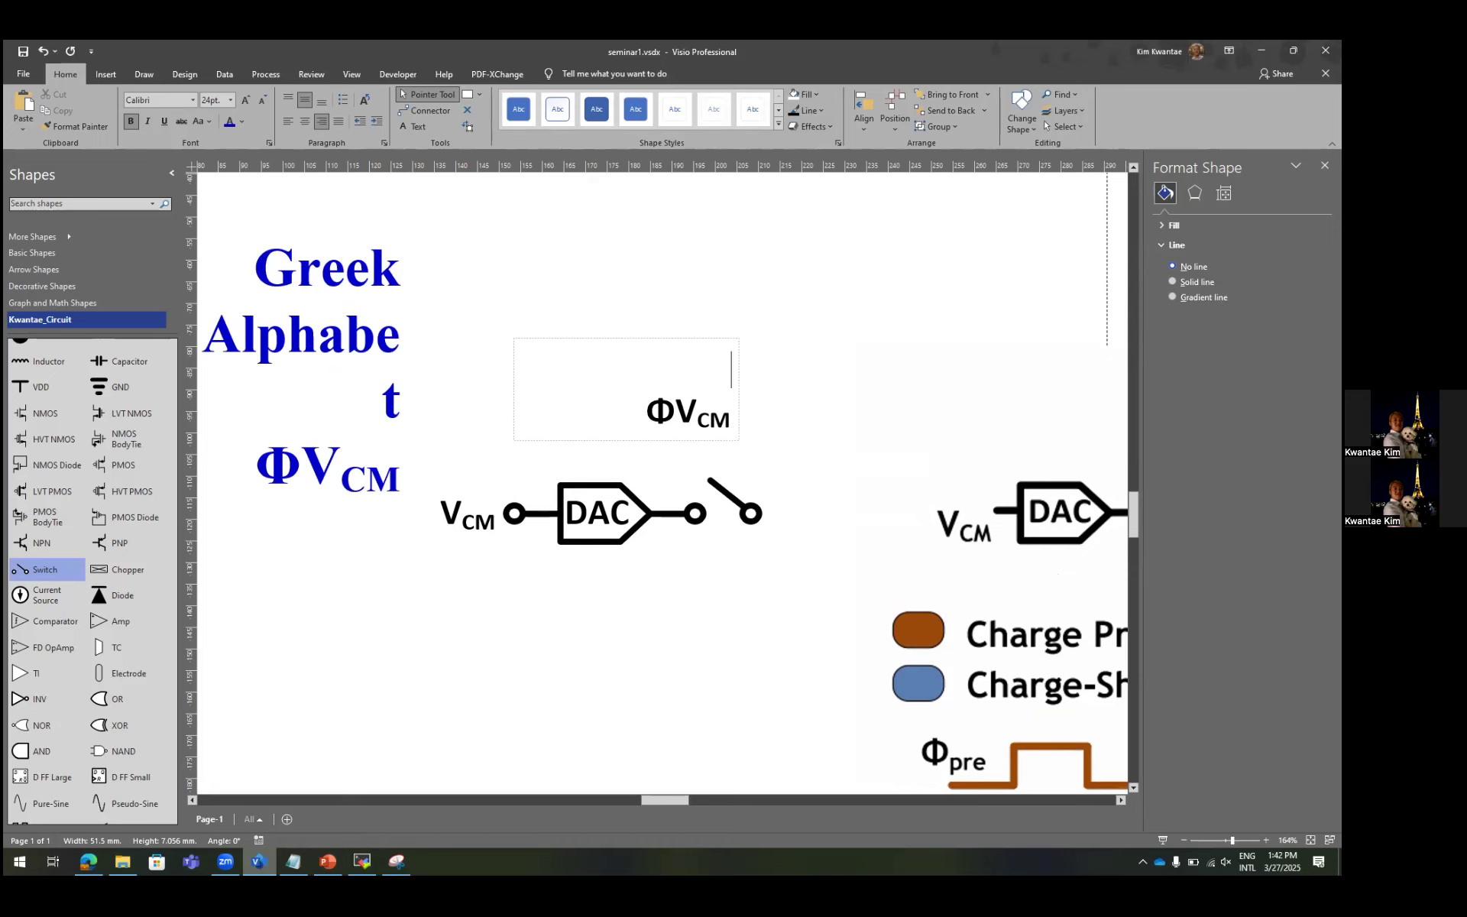
Paste the copied text into the label above the ΦVCM line as Unformatted Text using Paste Special.
{"action": "key", "text": "ctrl+alt+v"}
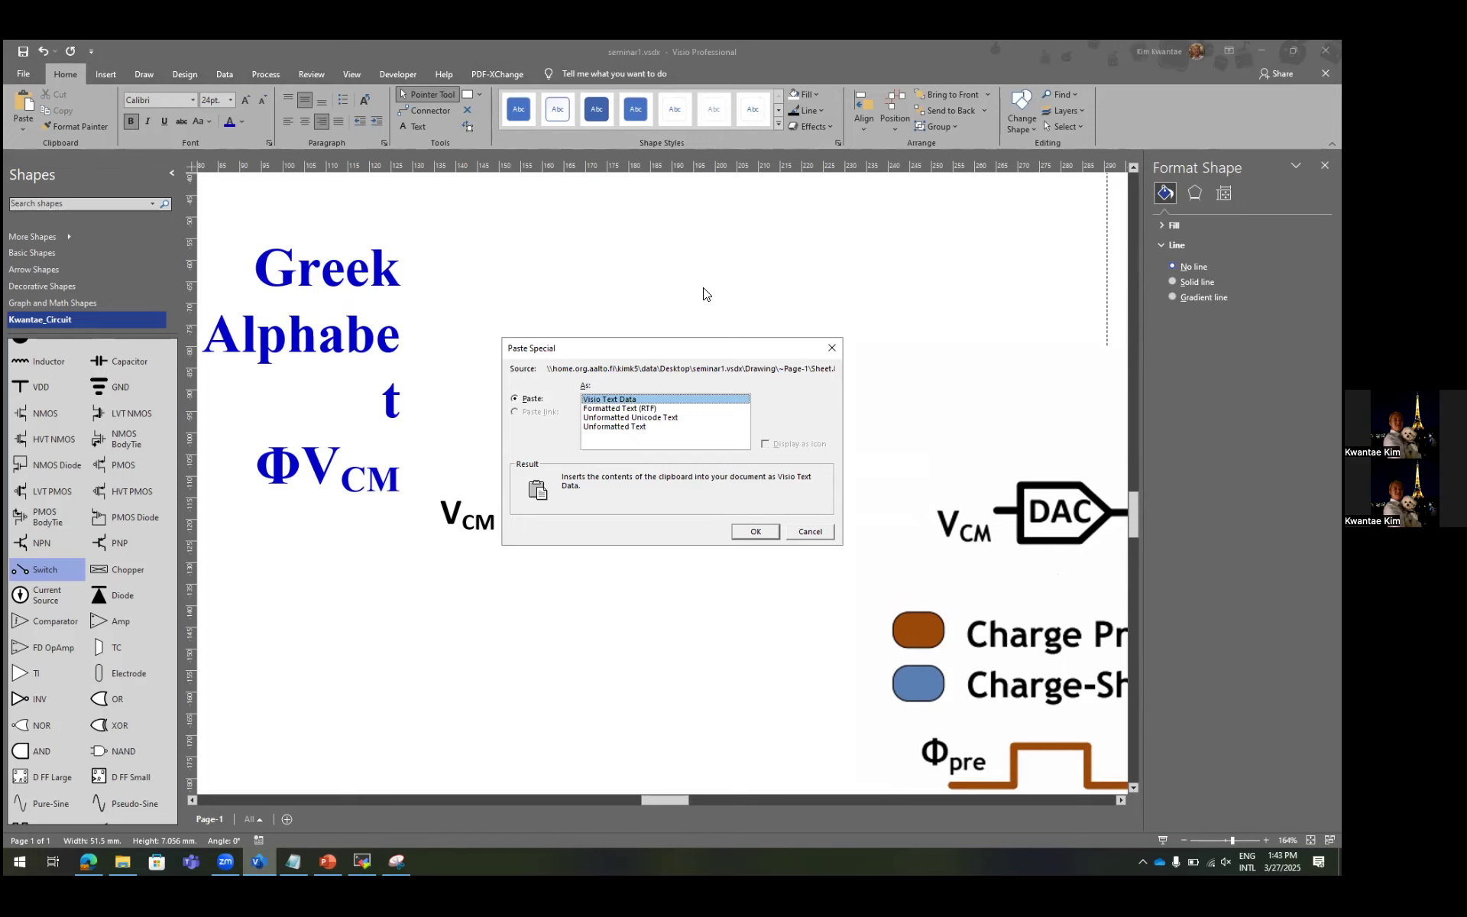
{"action": "key", "text": "Down"}
{"action": "key", "text": "Down"}
{"action": "key", "text": "Down"}
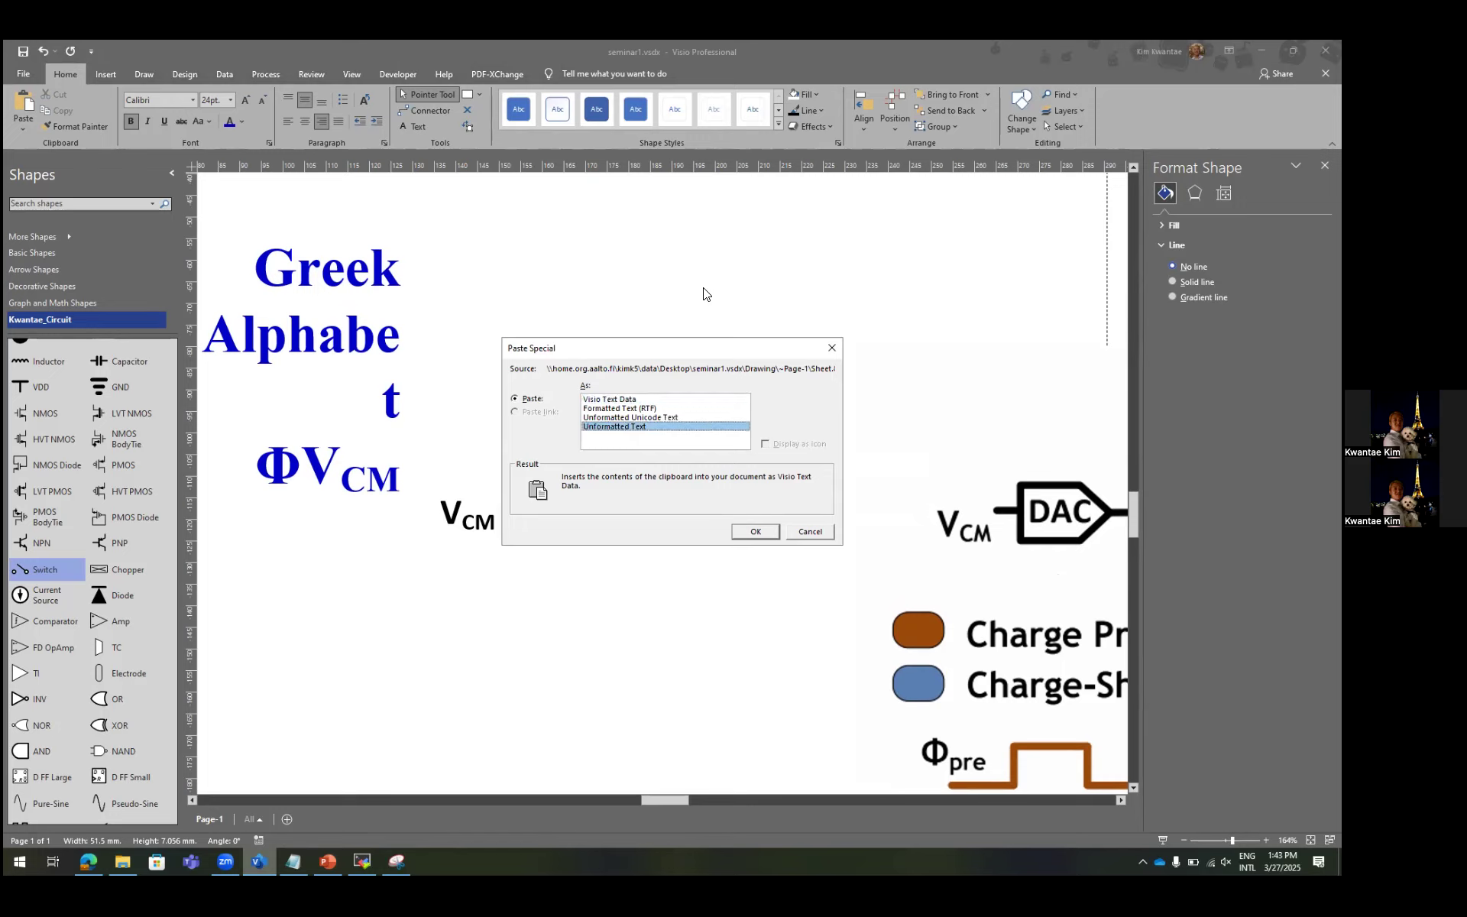
{"action": "key", "text": "Return"}
{"action": "left_click", "coordinate": [818, 321]}
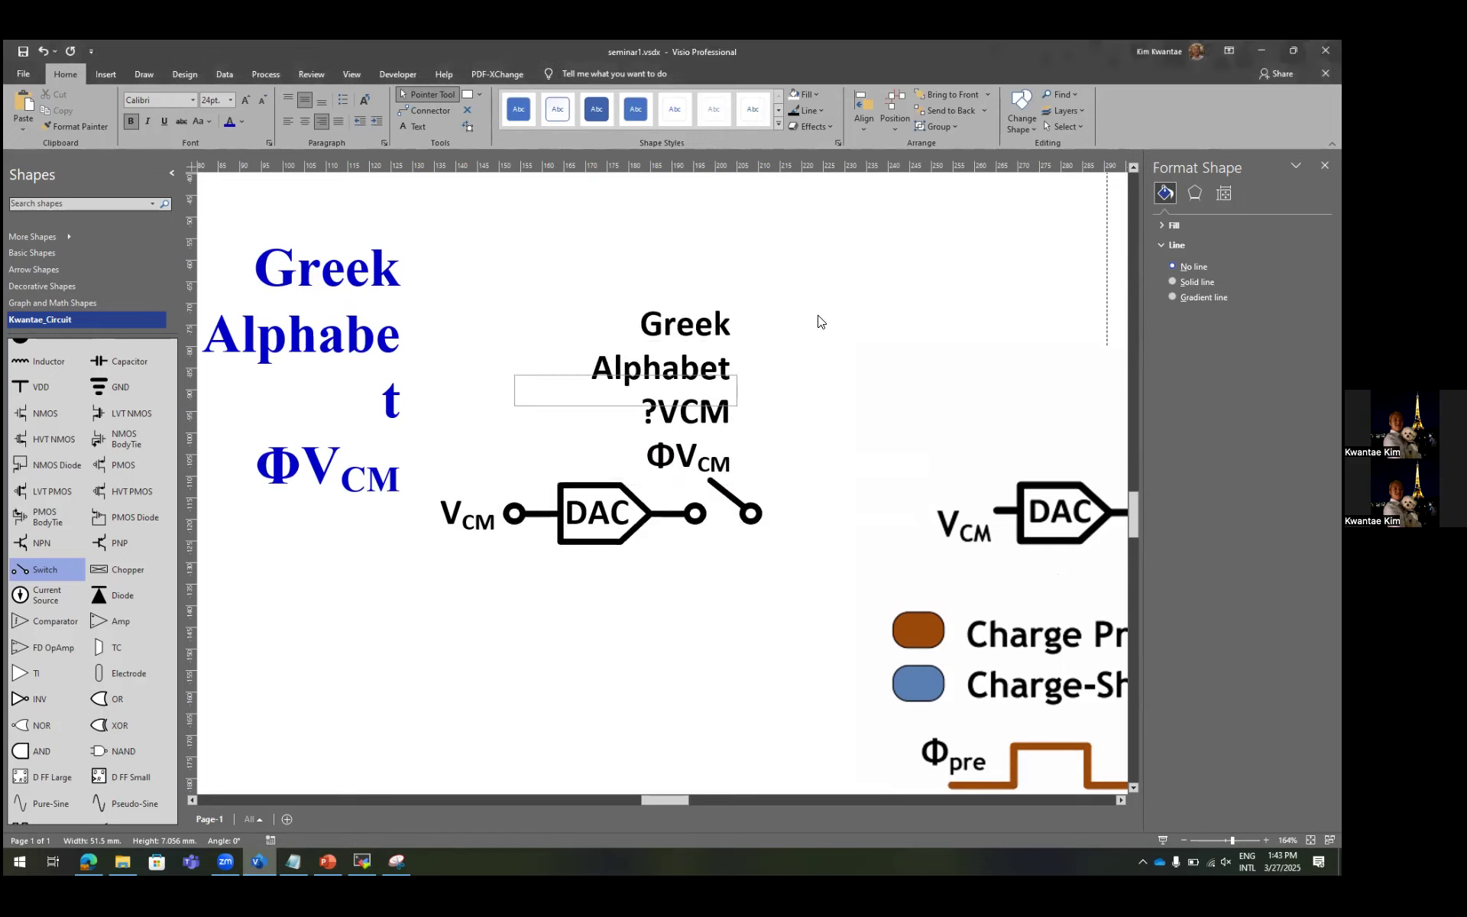
Widen the blue text block so that the word Alphabet fits on a single line.
{"action": "scroll", "coordinate": [796, 419], "scroll_direction": "left", "scroll_amount": 3}
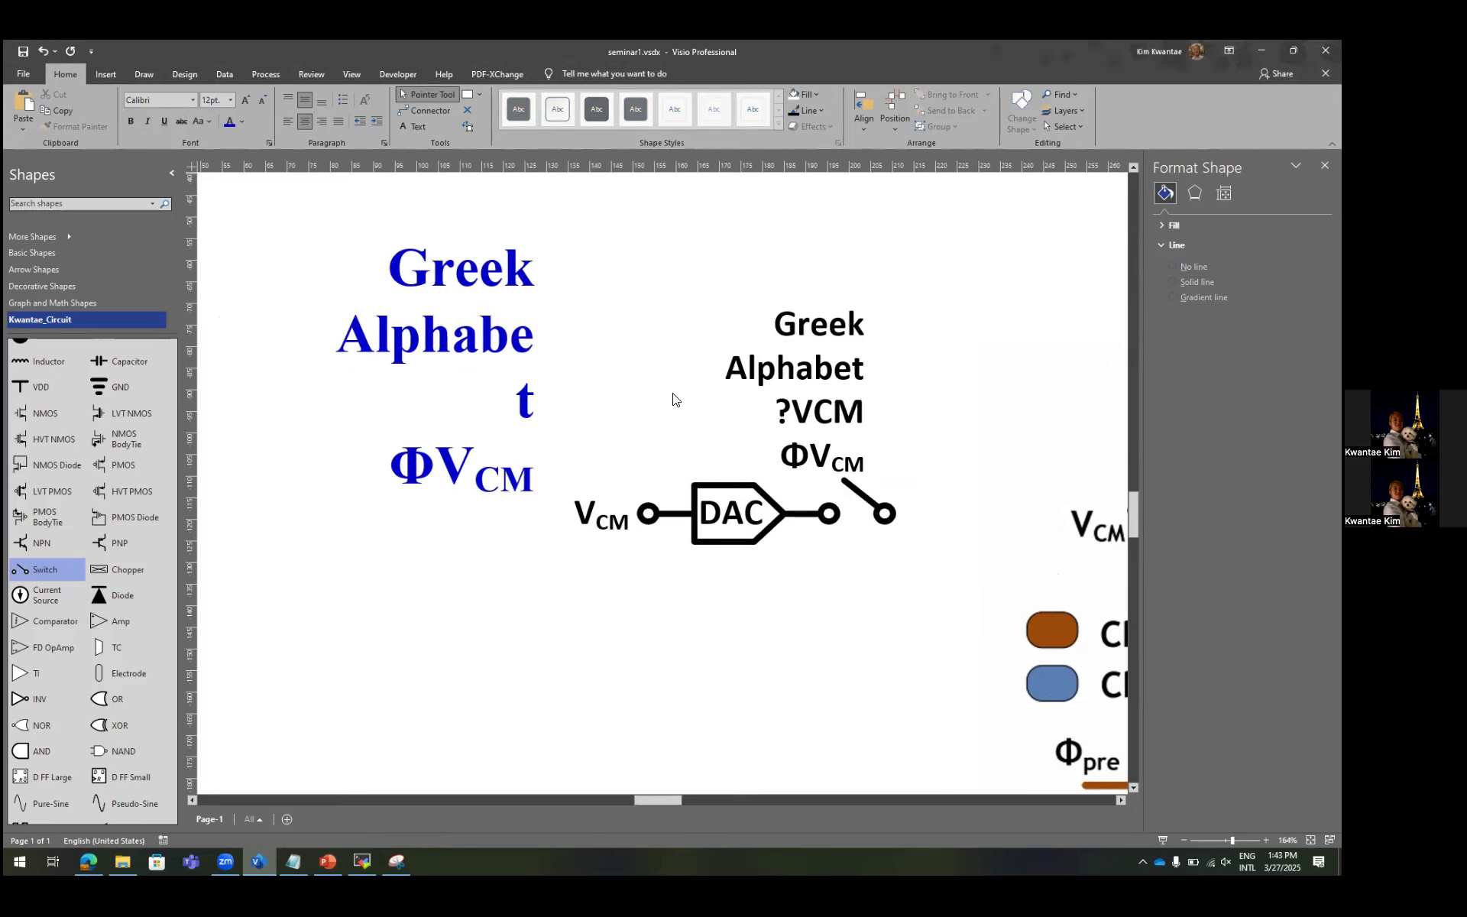
{"action": "left_click", "coordinate": [478, 322]}
{"action": "left_click_drag", "start_coordinate": [312, 369], "coordinate": [288, 414]}
{"action": "left_click", "coordinate": [616, 328]}
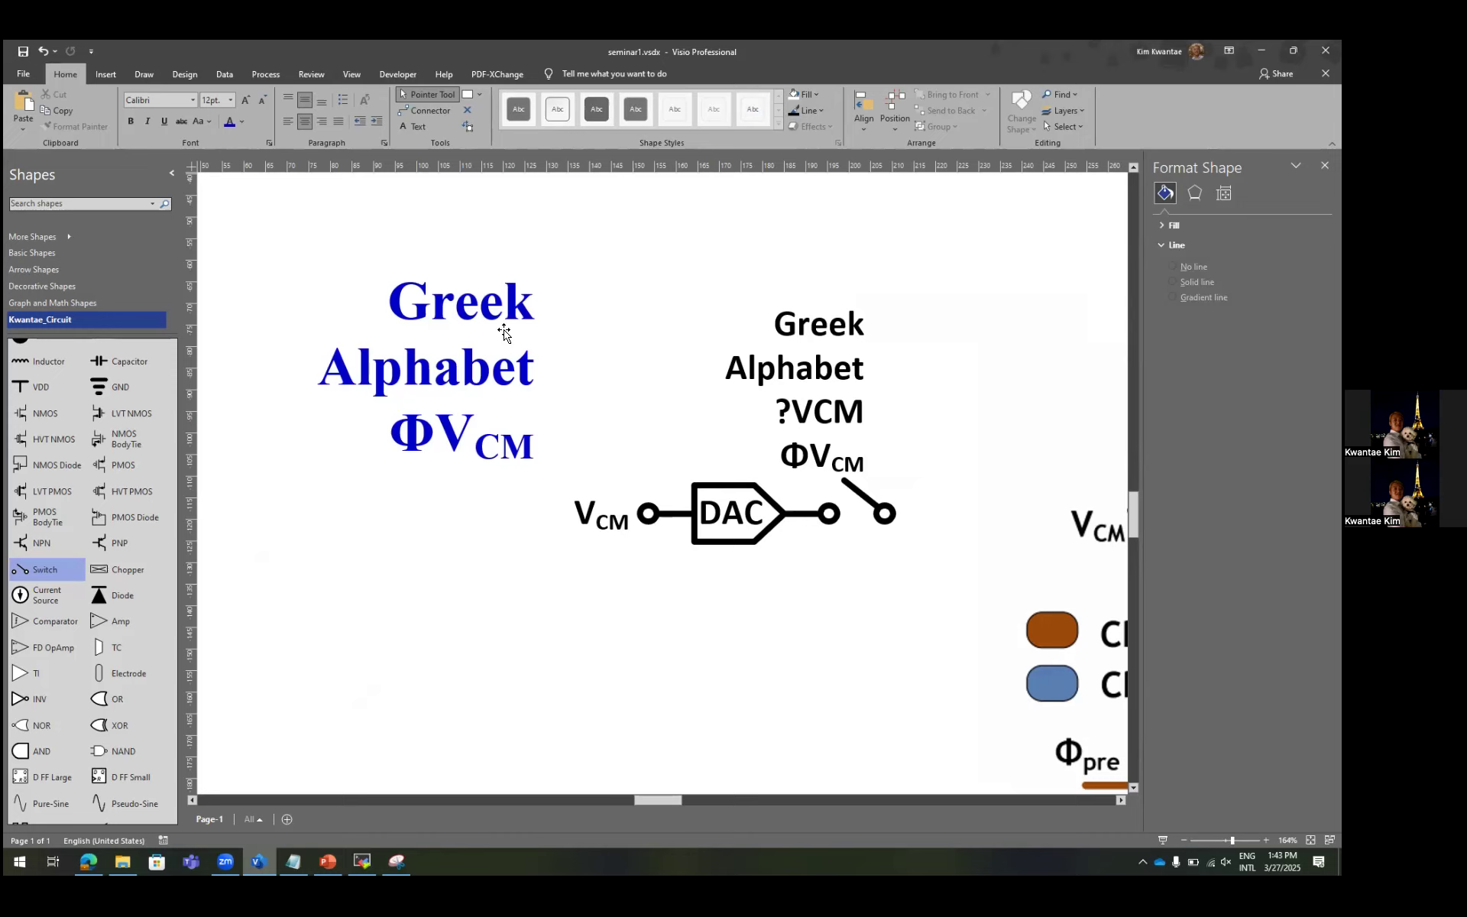
Remove the unformatted Greek, Alphabet and ?VCM lines from the label, keeping only the ΦVCM line.
{"action": "left_click", "coordinate": [821, 378]}
{"action": "double_click", "coordinate": [823, 456]}
{"action": "left_click", "coordinate": [825, 456]}
{"action": "left_click", "coordinate": [814, 413]}
{"action": "key", "text": "End"}
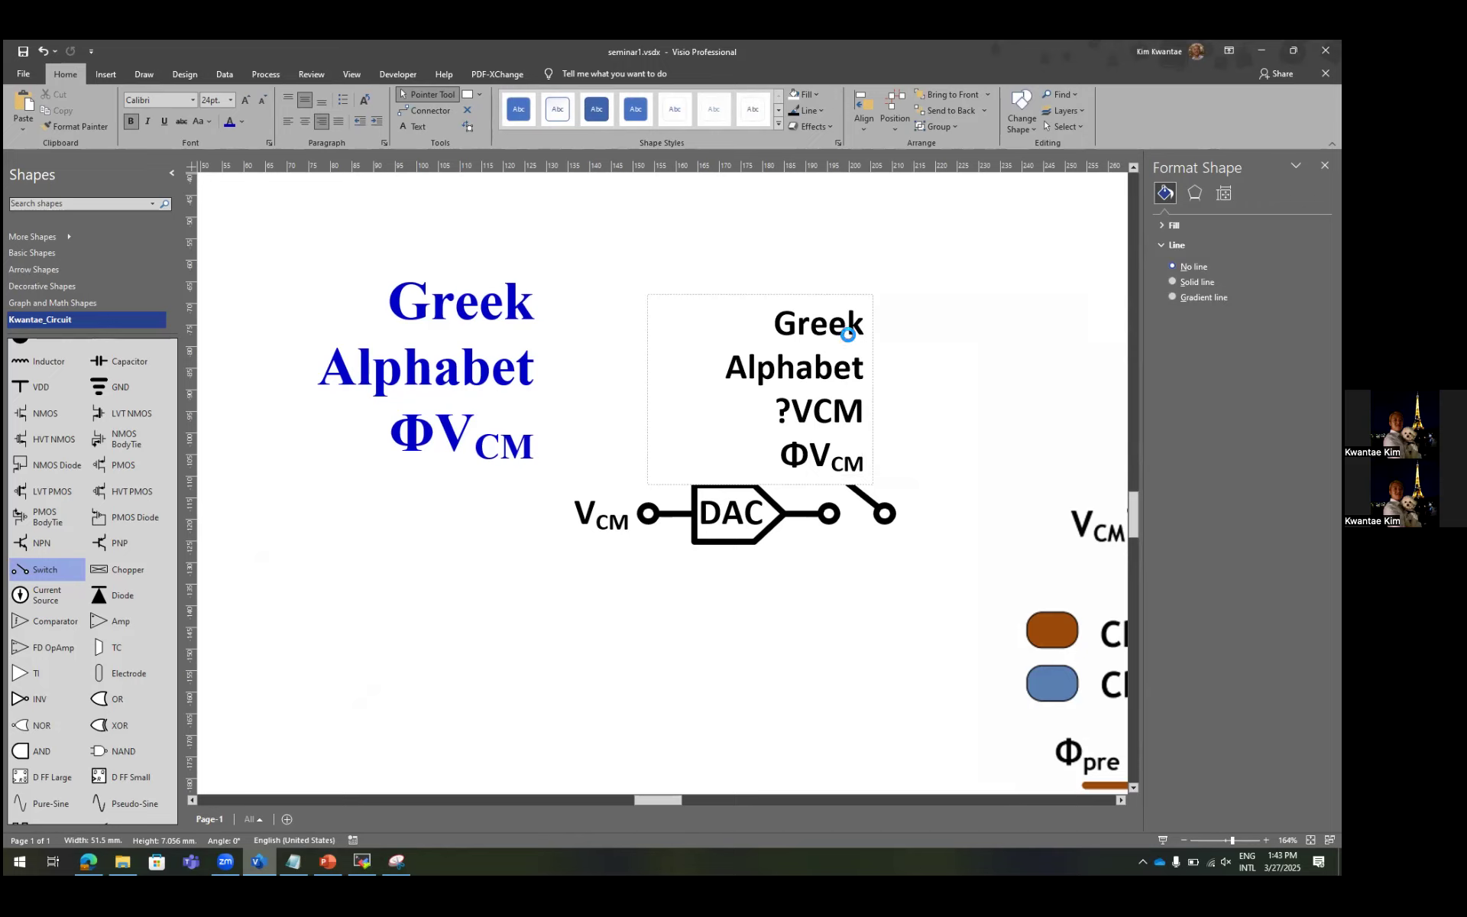
{"action": "key", "text": "Left"}
{"action": "key", "text": "Left"}
{"action": "key", "text": "Left"}
{"action": "key", "text": "Right"}
{"action": "key", "text": "Right"}
{"action": "key", "text": "Right"}
{"action": "key", "text": "shift+Up"}
{"action": "key", "text": "shift+Up"}
{"action": "key", "text": "shift+Up"}
{"action": "key", "text": "BackSpace"}
{"action": "key", "text": "Escape"}
Switch to the Notepad shortcut list and add the entry "Ctrl + Alt + V Paste special" above the F2 line.
{"action": "left_click", "coordinate": [218, 777]}
{"action": "left_click", "coordinate": [293, 861]}
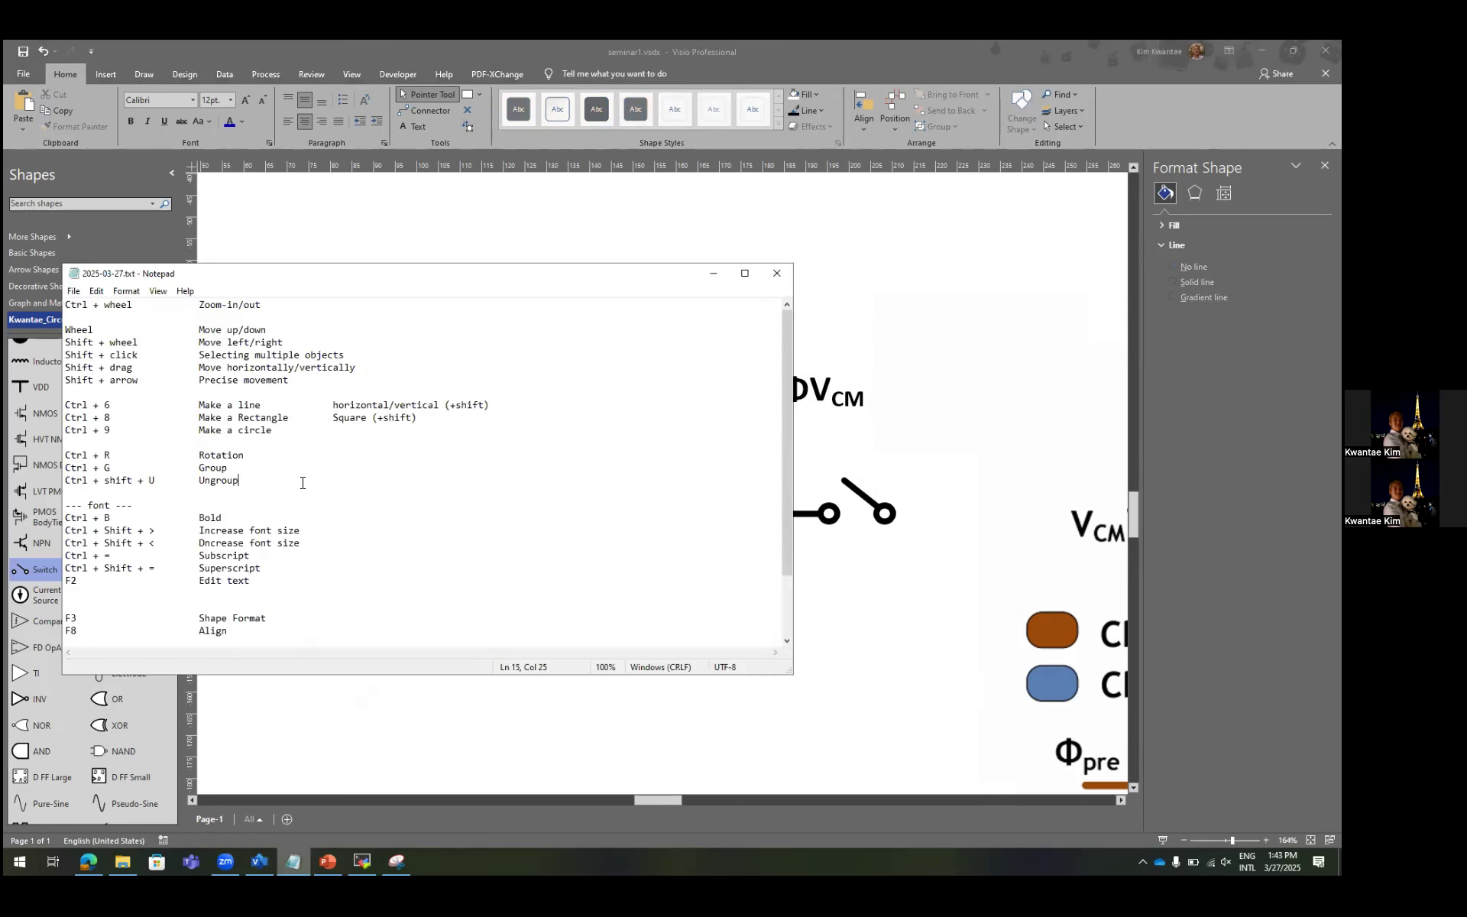
{"action": "key", "text": "Down"}
{"action": "key", "text": "Return"}
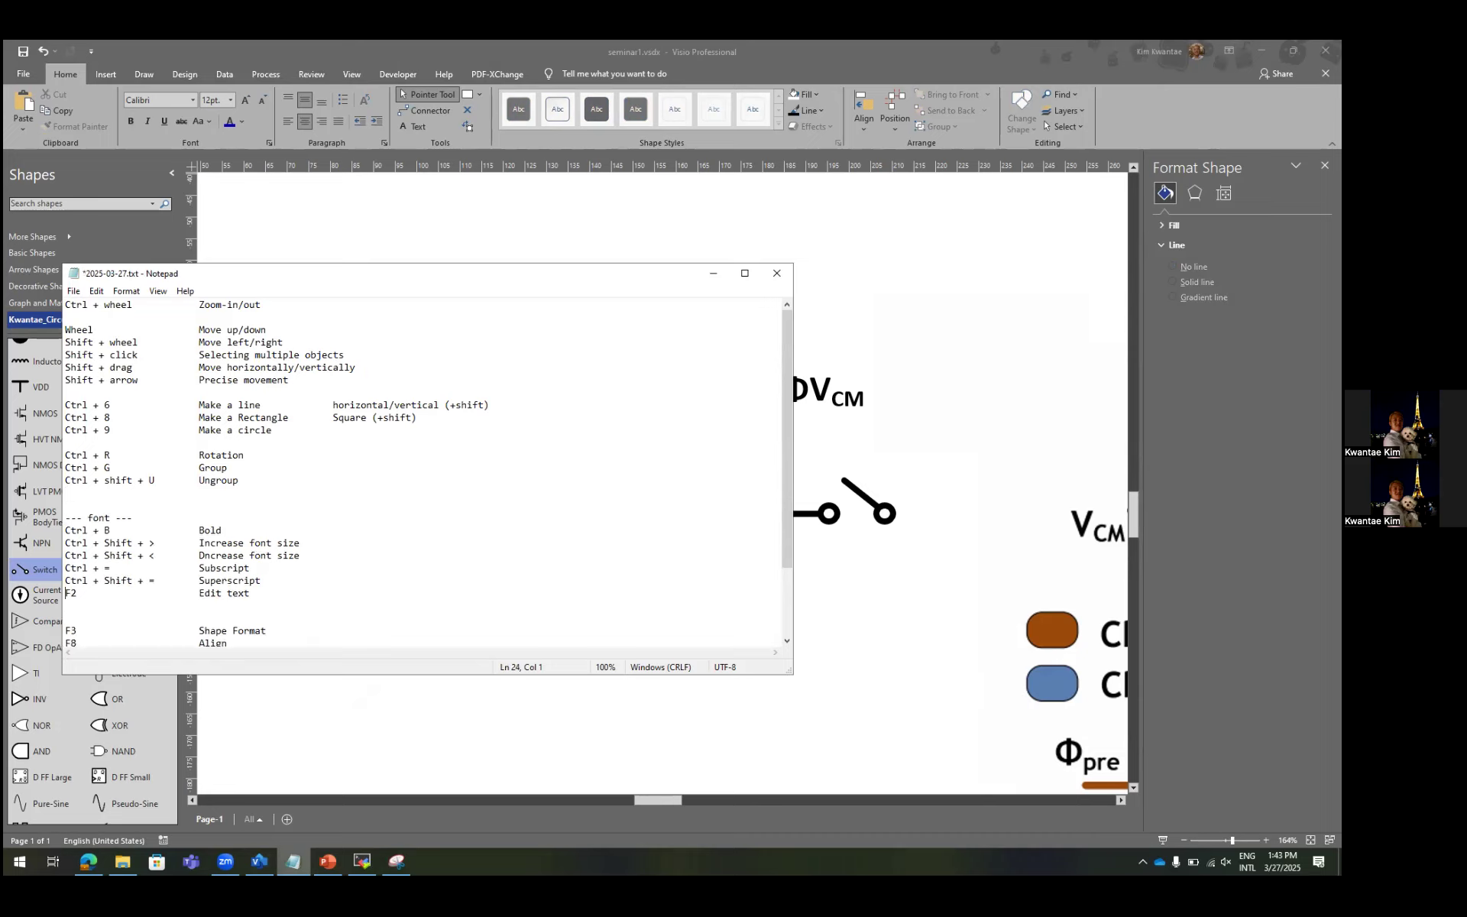
{"action": "key", "text": "Return"}
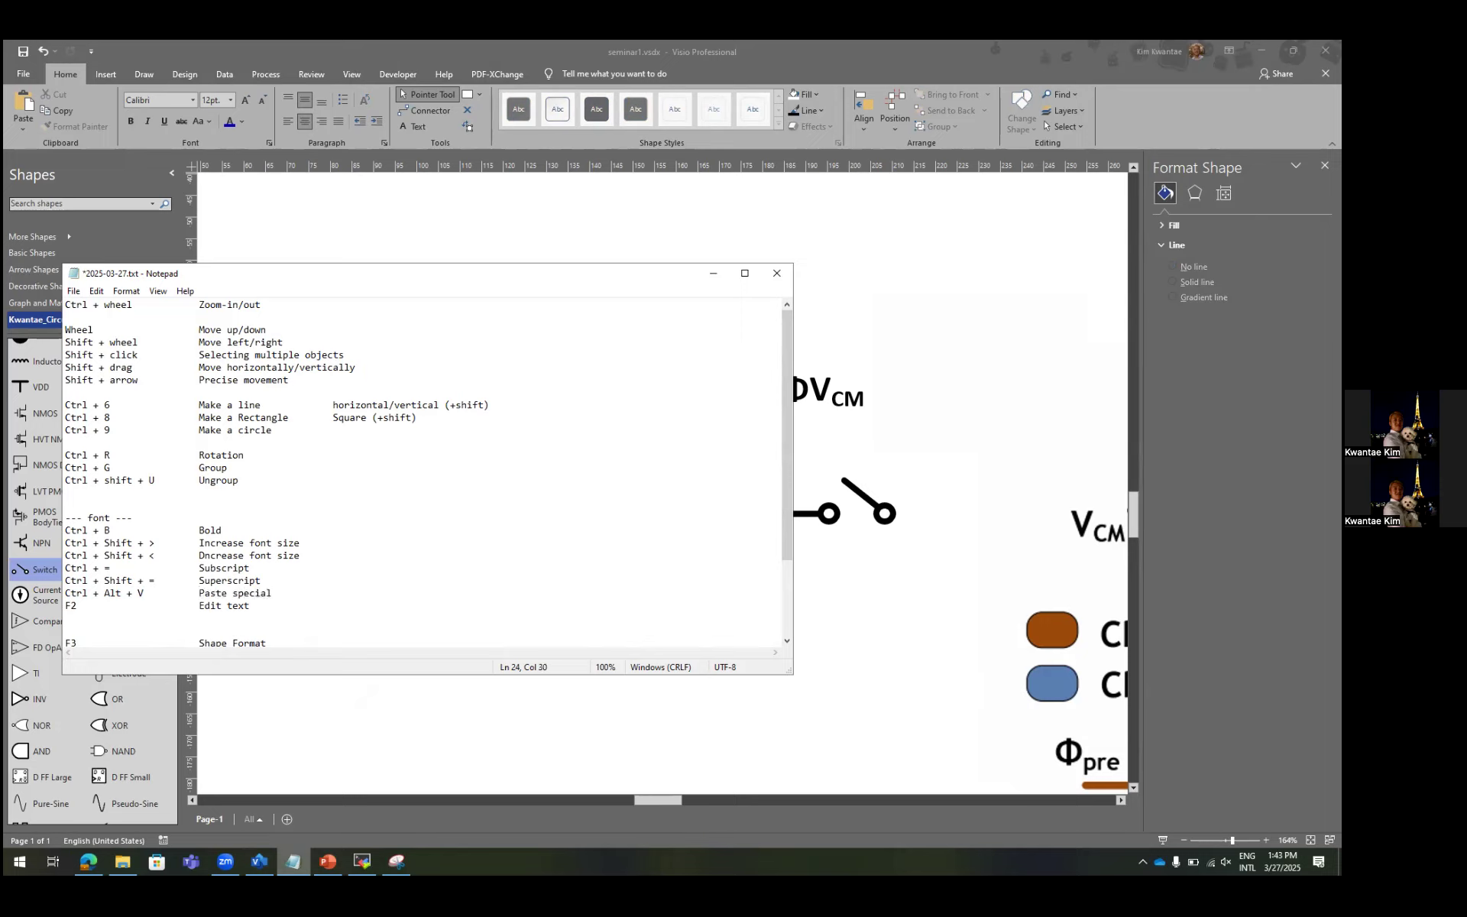
Return to the Visio drawing and change the text of the ΦVCM label above the DAC circuit to Φpre.
{"action": "left_click", "coordinate": [919, 333]}
{"action": "left_click", "coordinate": [838, 377]}
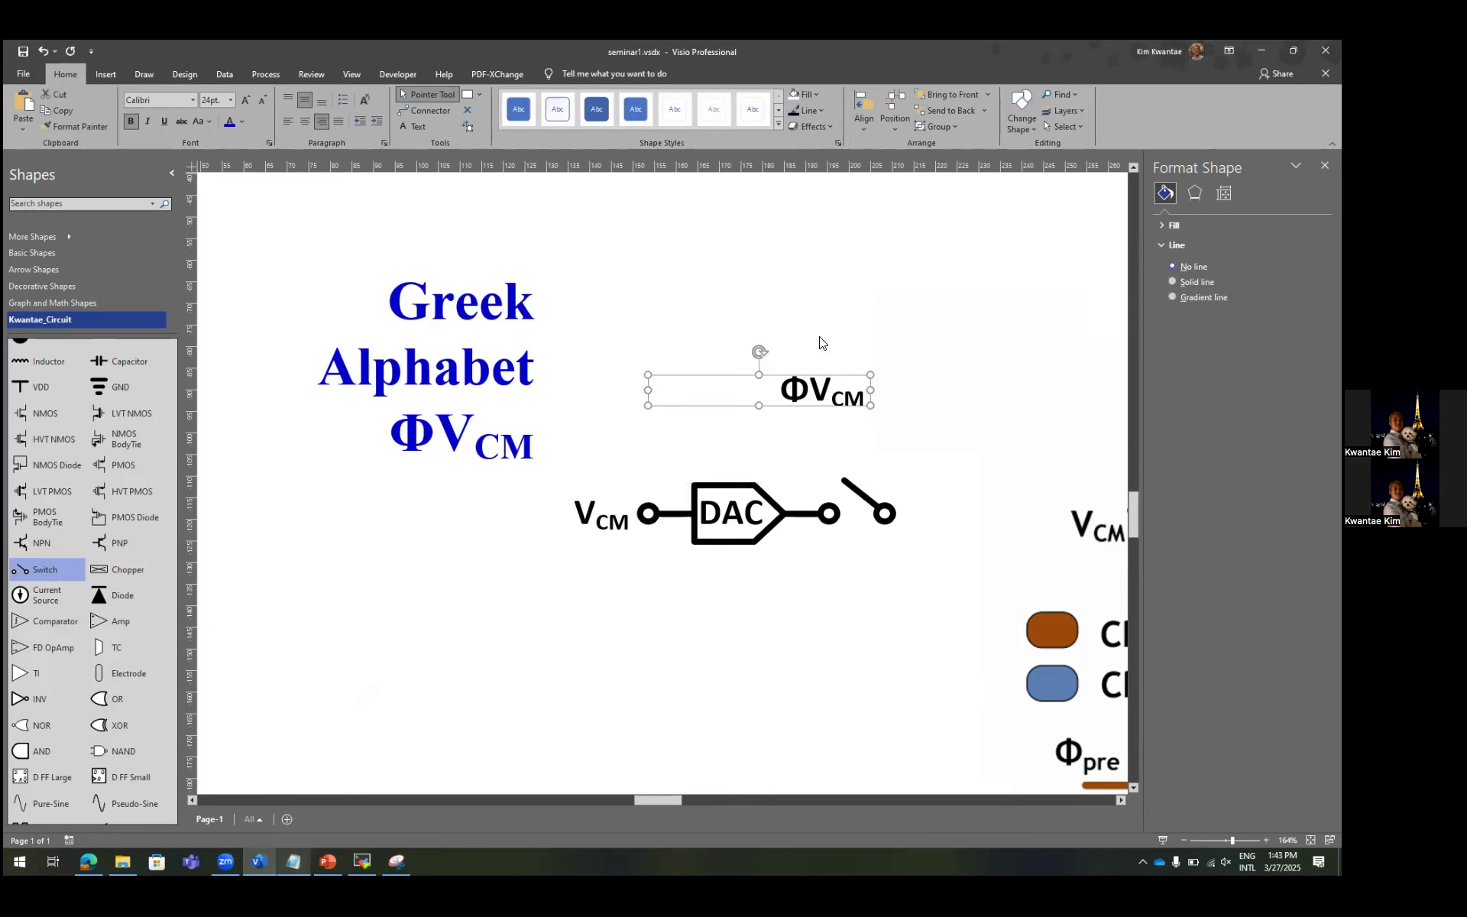
{"action": "scroll", "coordinate": [737, 370], "scroll_direction": "right", "scroll_amount": 4}
{"action": "scroll", "coordinate": [716, 372], "scroll_direction": "right", "scroll_amount": 3}
{"action": "key", "text": "F2"}
{"action": "key", "text": "End"}
{"action": "type", "text": "pre"}
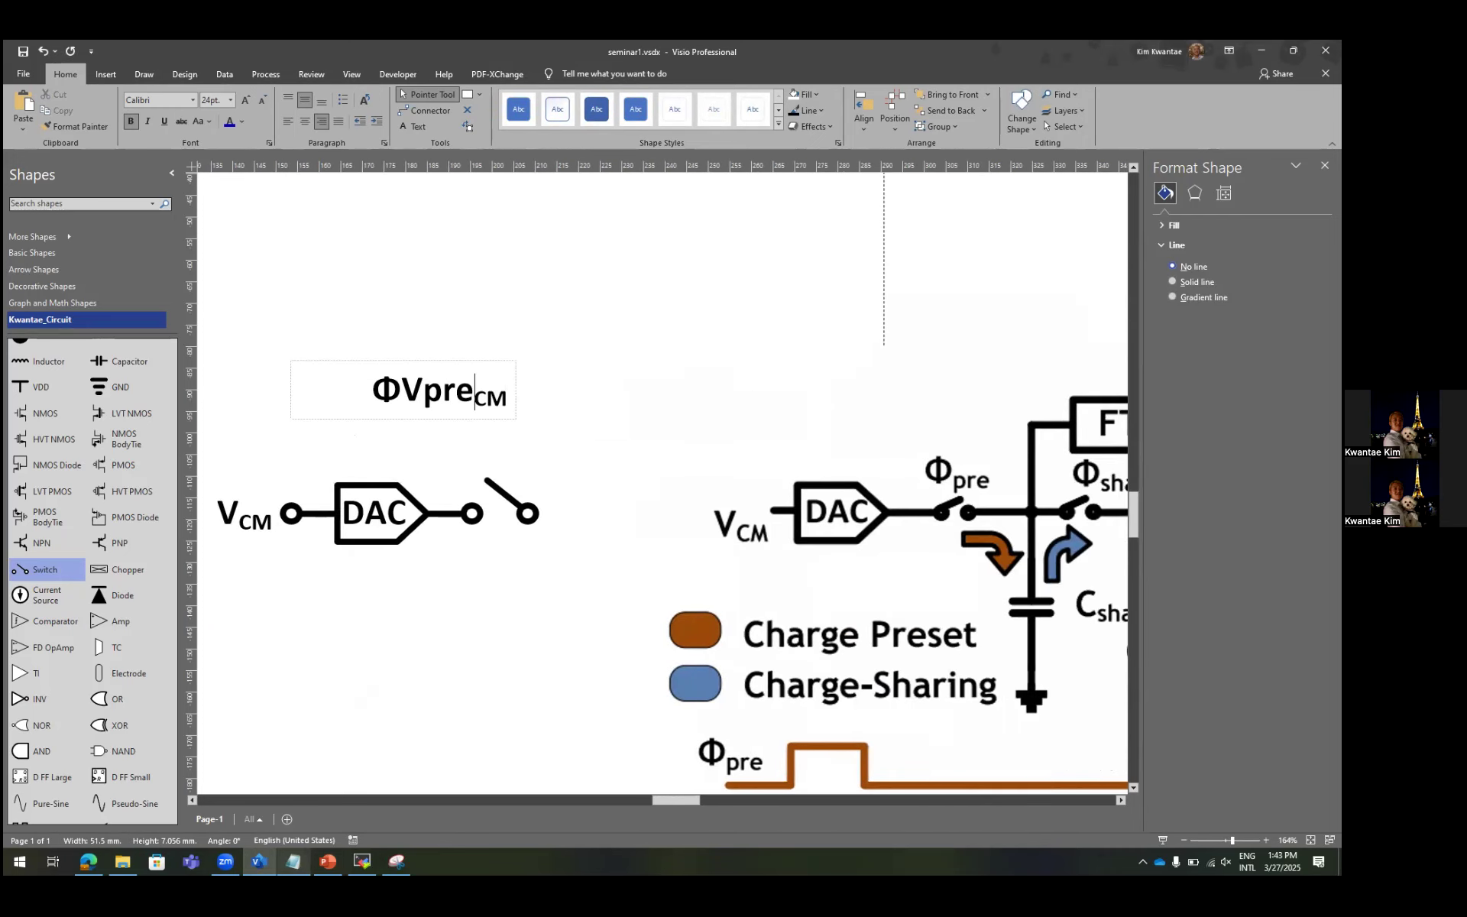
{"action": "key", "text": "Delete"}
{"action": "key", "text": "Delete"}
{"action": "key", "text": "Left"}
{"action": "key", "text": "Left"}
{"action": "key", "text": "Left"}
{"action": "key", "text": "BackSpace"}
Format "pre" in the Φpre label as subscript and centre the label's text.
{"action": "key", "text": "shift+Right"}
{"action": "key", "text": "shift+Right"}
{"action": "key", "text": "shift+Right"}
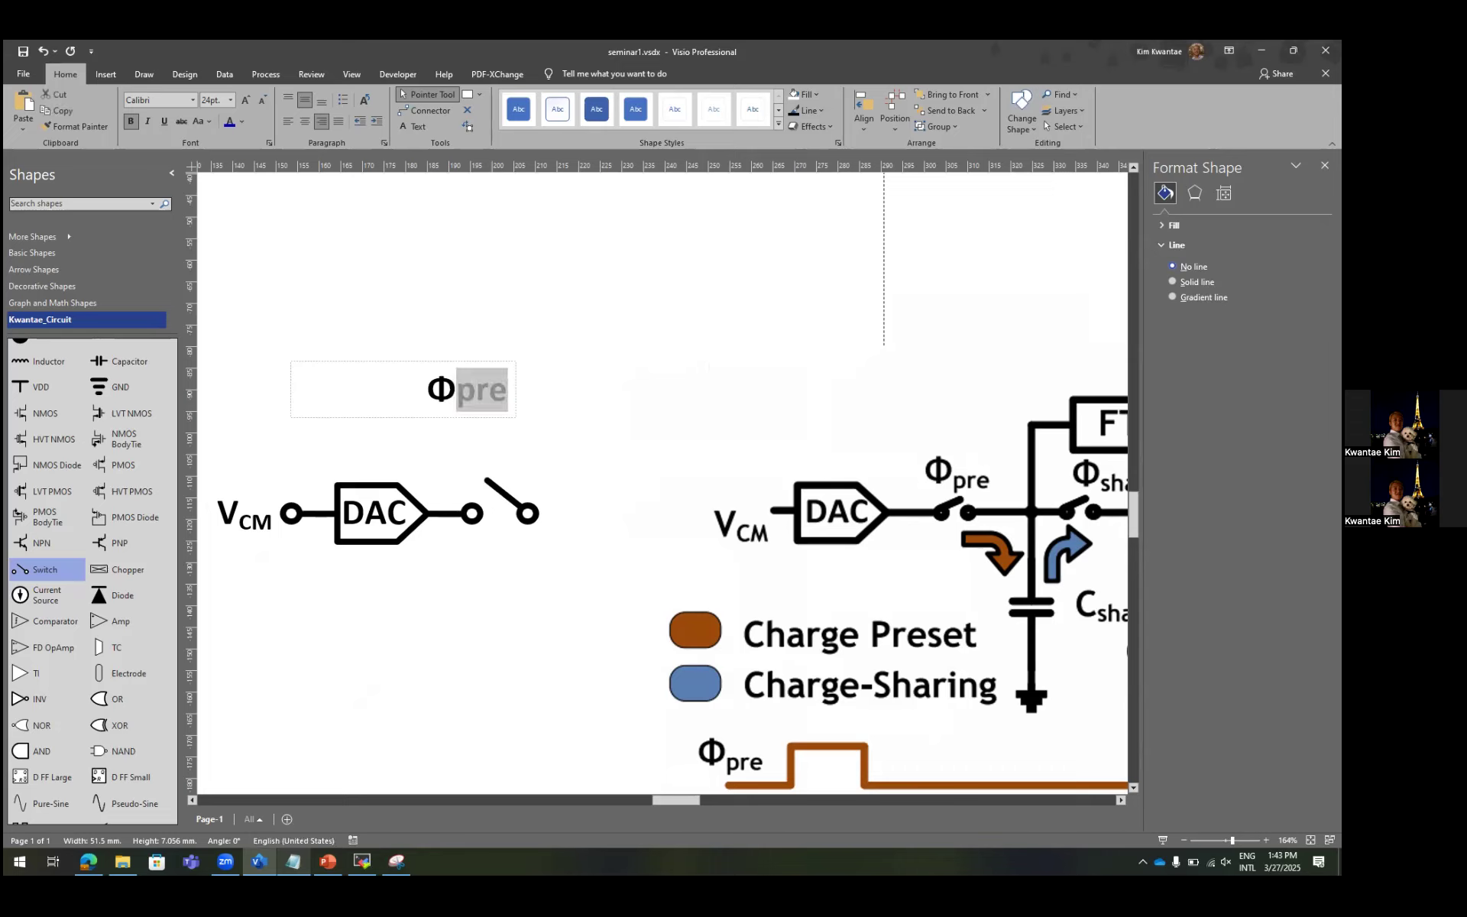
{"action": "key", "text": "ctrl+equal"}
{"action": "left_click", "coordinate": [716, 367]}
{"action": "left_click", "coordinate": [486, 402]}
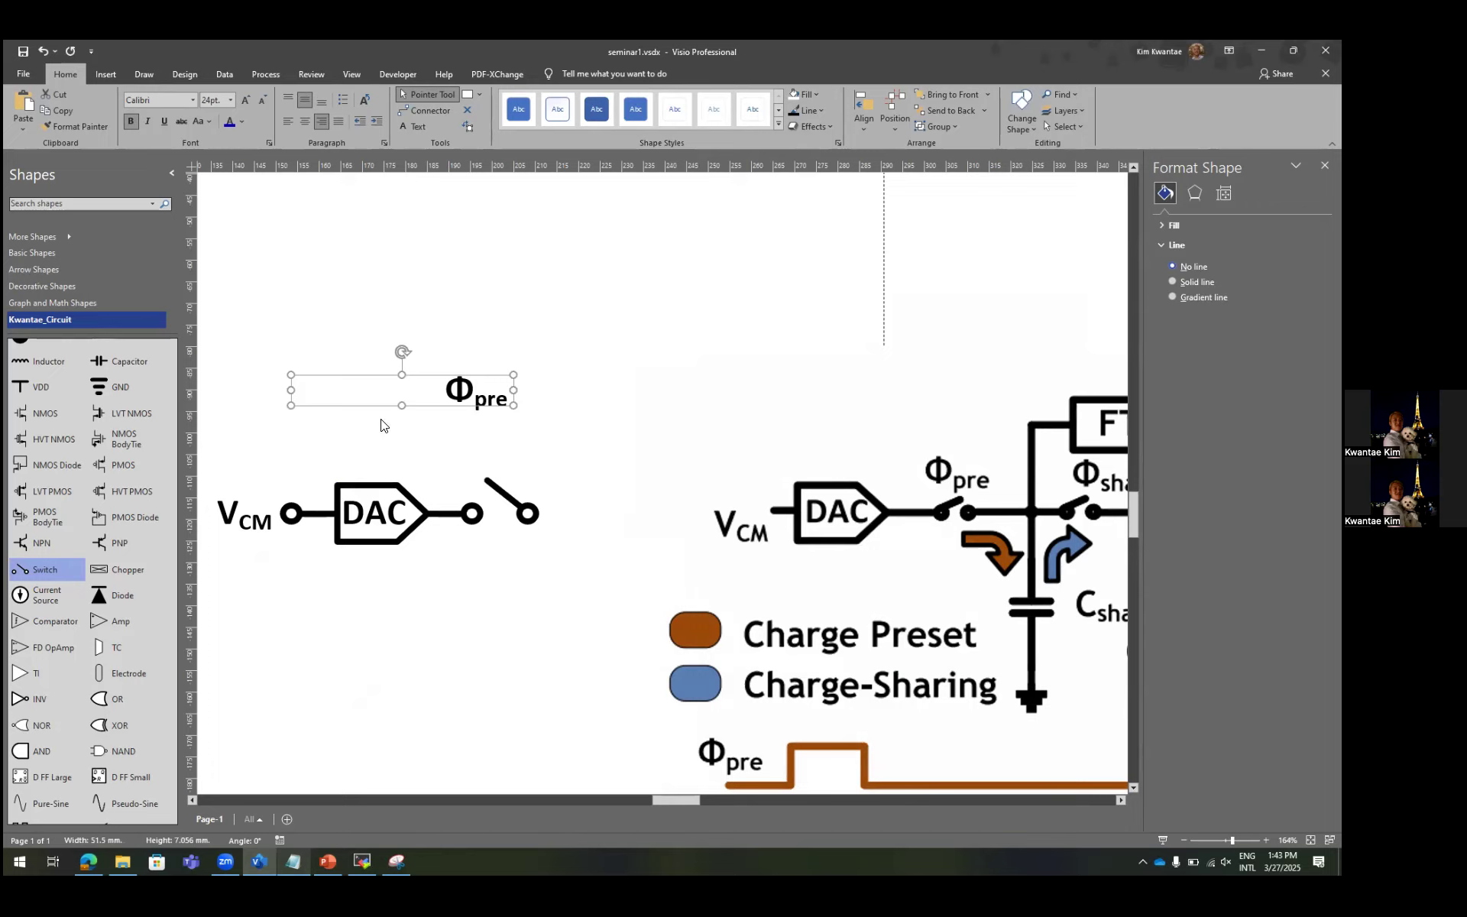
{"action": "key", "text": "ctrl+shift+c"}
Try italic formatting on the Φ character of the Φpre label, and undo it.
{"action": "key", "text": "F2"}
{"action": "key", "text": "Left"}
{"action": "key", "text": "shift+Right"}
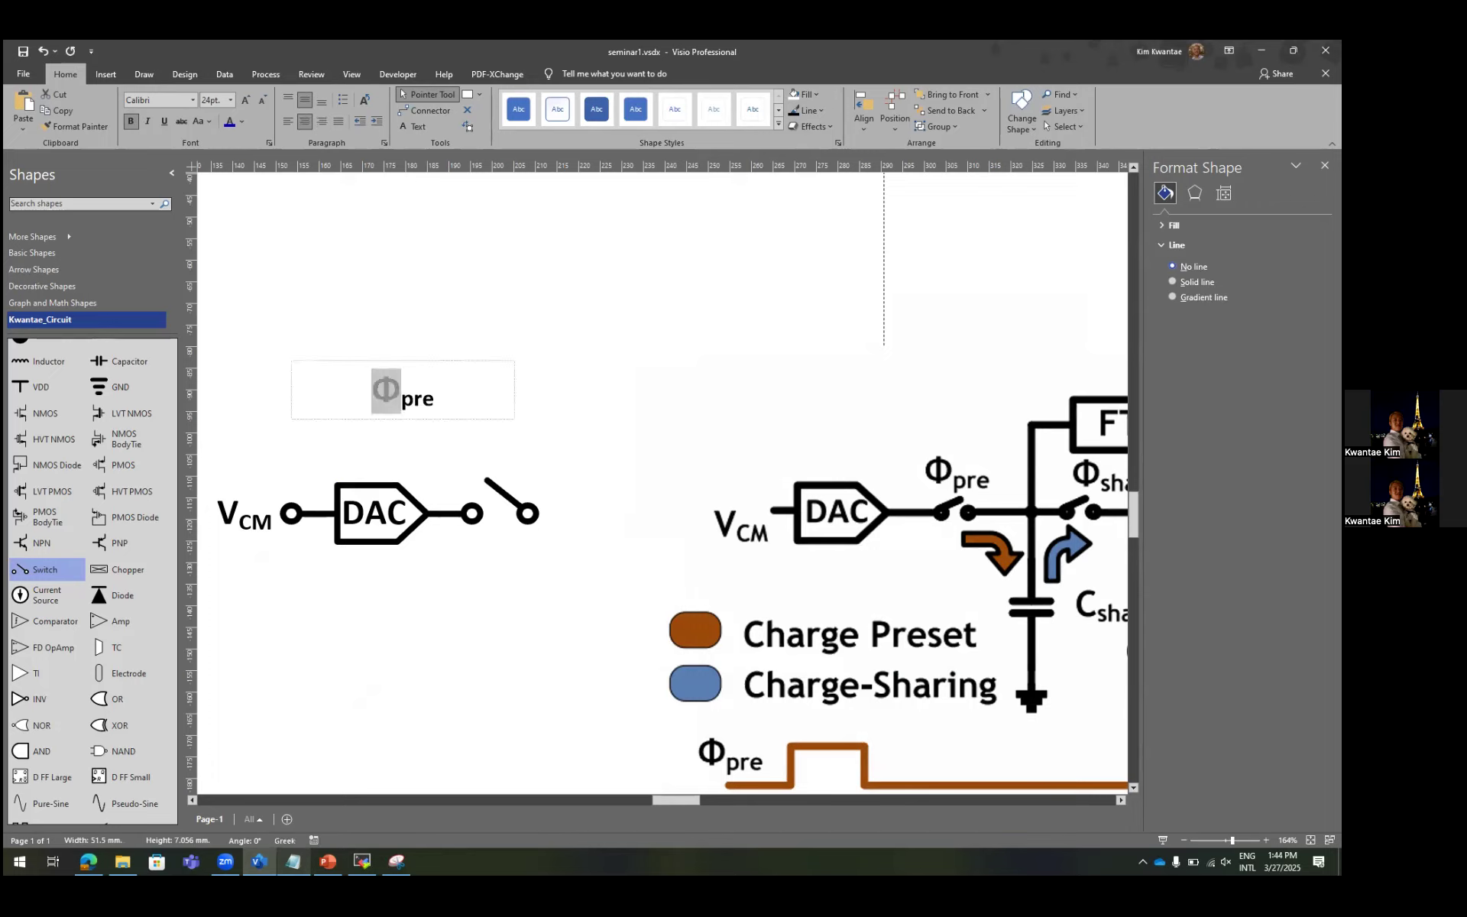
{"action": "key", "text": "ctrl+i"}
{"action": "left_click", "coordinate": [537, 318]}
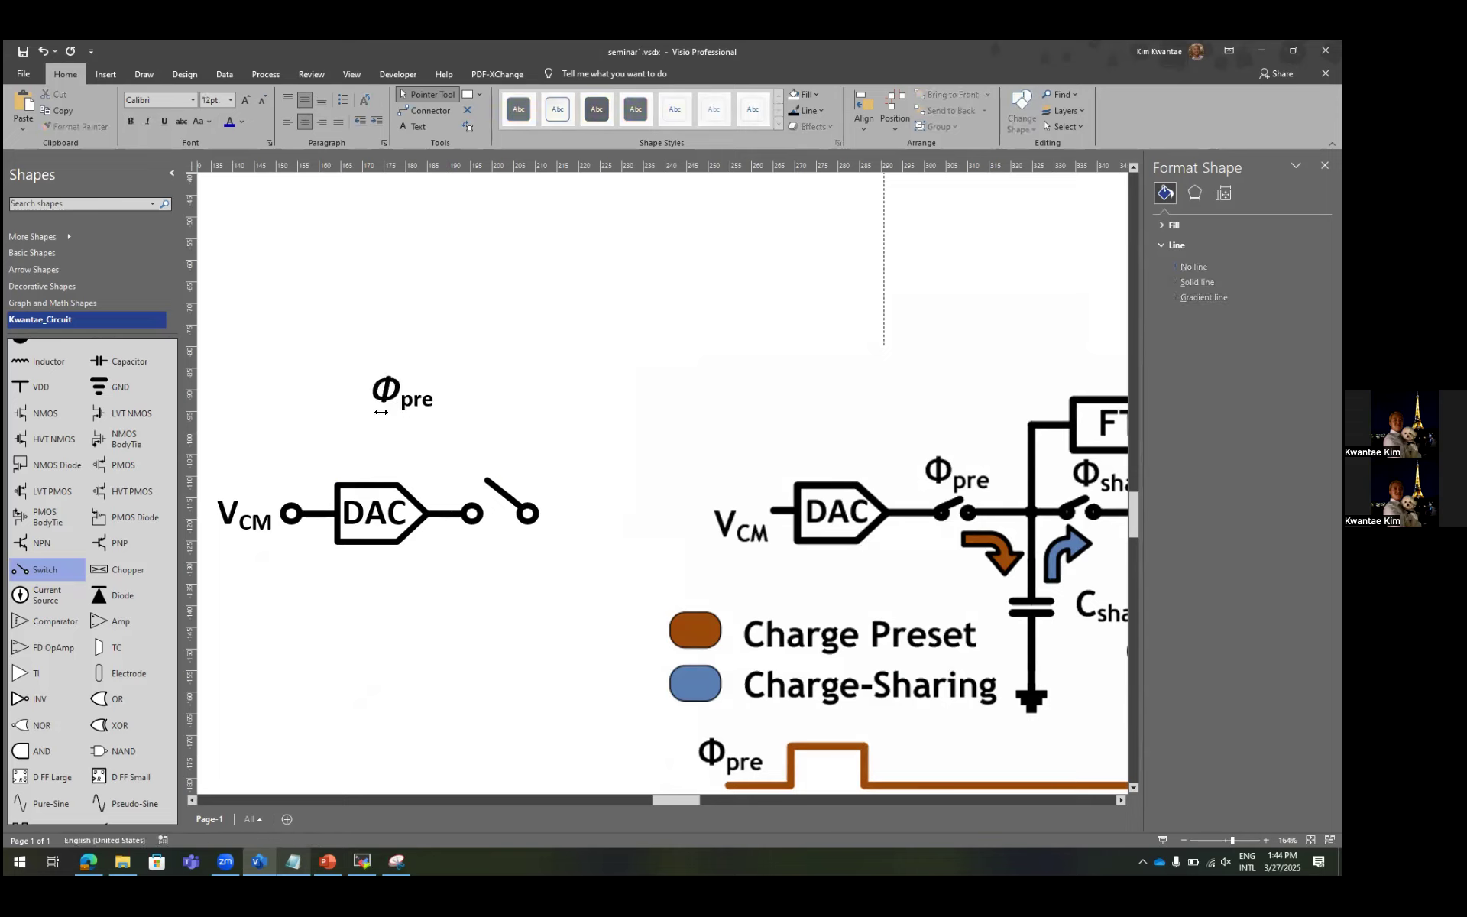
{"action": "left_click", "coordinate": [436, 400]}
{"action": "key", "text": "ctrl+z"}
Narrow the Φpre label and place it closely above the switch, horizontally centre-aligned with the switch.
{"action": "left_click_drag", "start_coordinate": [514, 390], "coordinate": [521, 454]}
{"action": "left_click", "coordinate": [507, 496]}
{"action": "left_click", "coordinate": [527, 437], "text": "shift"}
{"action": "key", "text": "F8"}
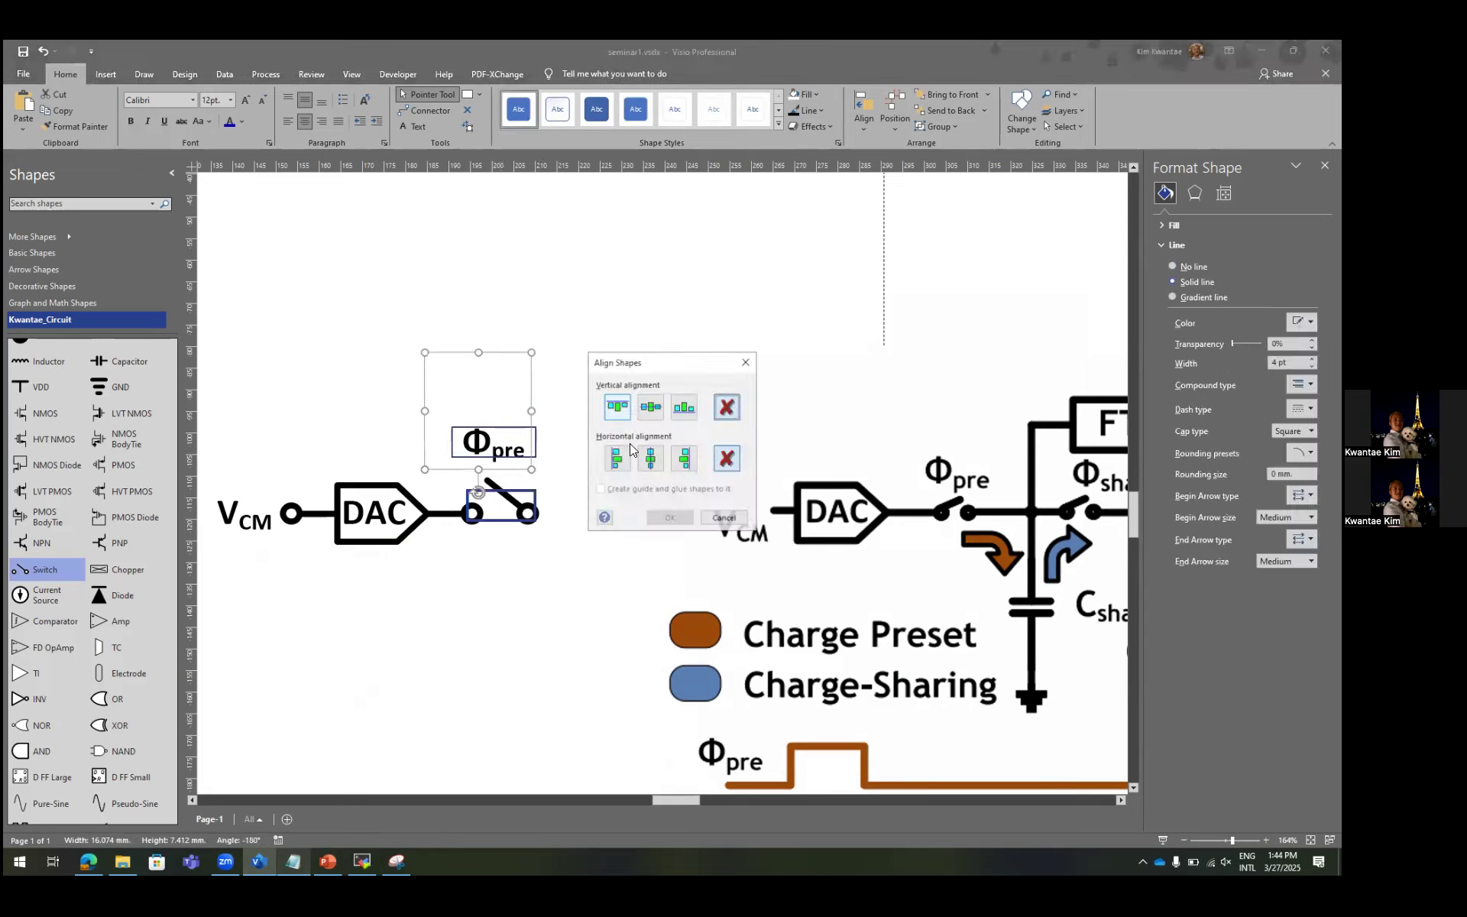
{"action": "left_click", "coordinate": [650, 457]}
{"action": "key", "text": "Return"}
{"action": "key", "text": "Down"}
{"action": "key", "text": "Down"}
{"action": "key", "text": "Down"}
{"action": "key", "text": "Down"}
{"action": "left_click", "coordinate": [592, 400]}
Move the reference circuit picture horizontally, farther away from the circuit being drawn.
{"action": "scroll", "coordinate": [593, 400], "scroll_direction": "down", "scroll_amount": 2}
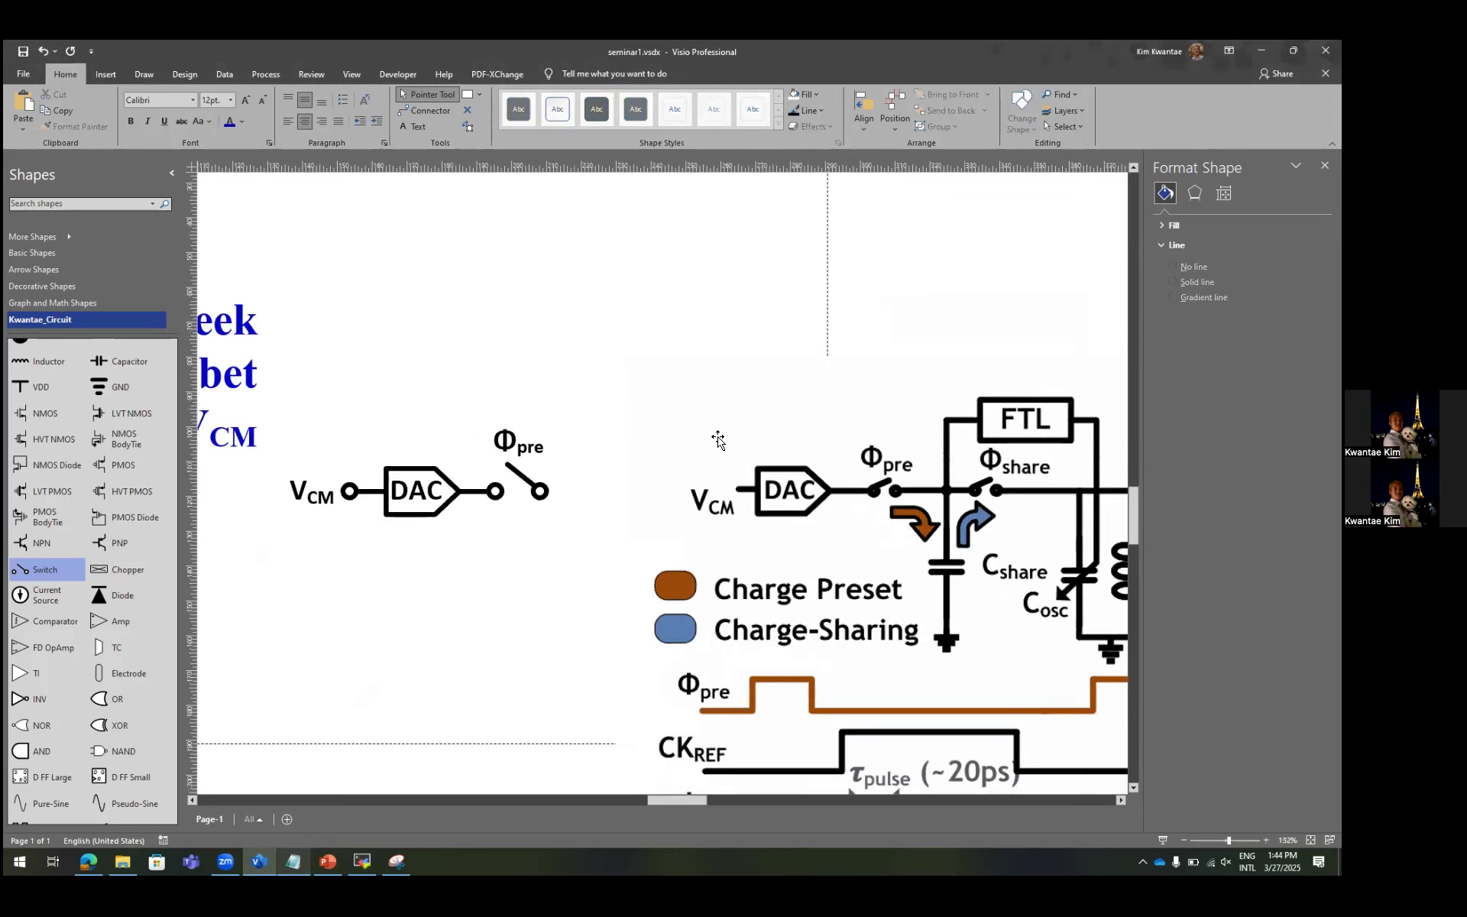
{"action": "scroll", "coordinate": [718, 438], "scroll_direction": "right", "scroll_amount": 2}
{"action": "left_click_drag", "start_coordinate": [671, 470], "coordinate": [836, 470]}
{"action": "left_click", "coordinate": [513, 453]}
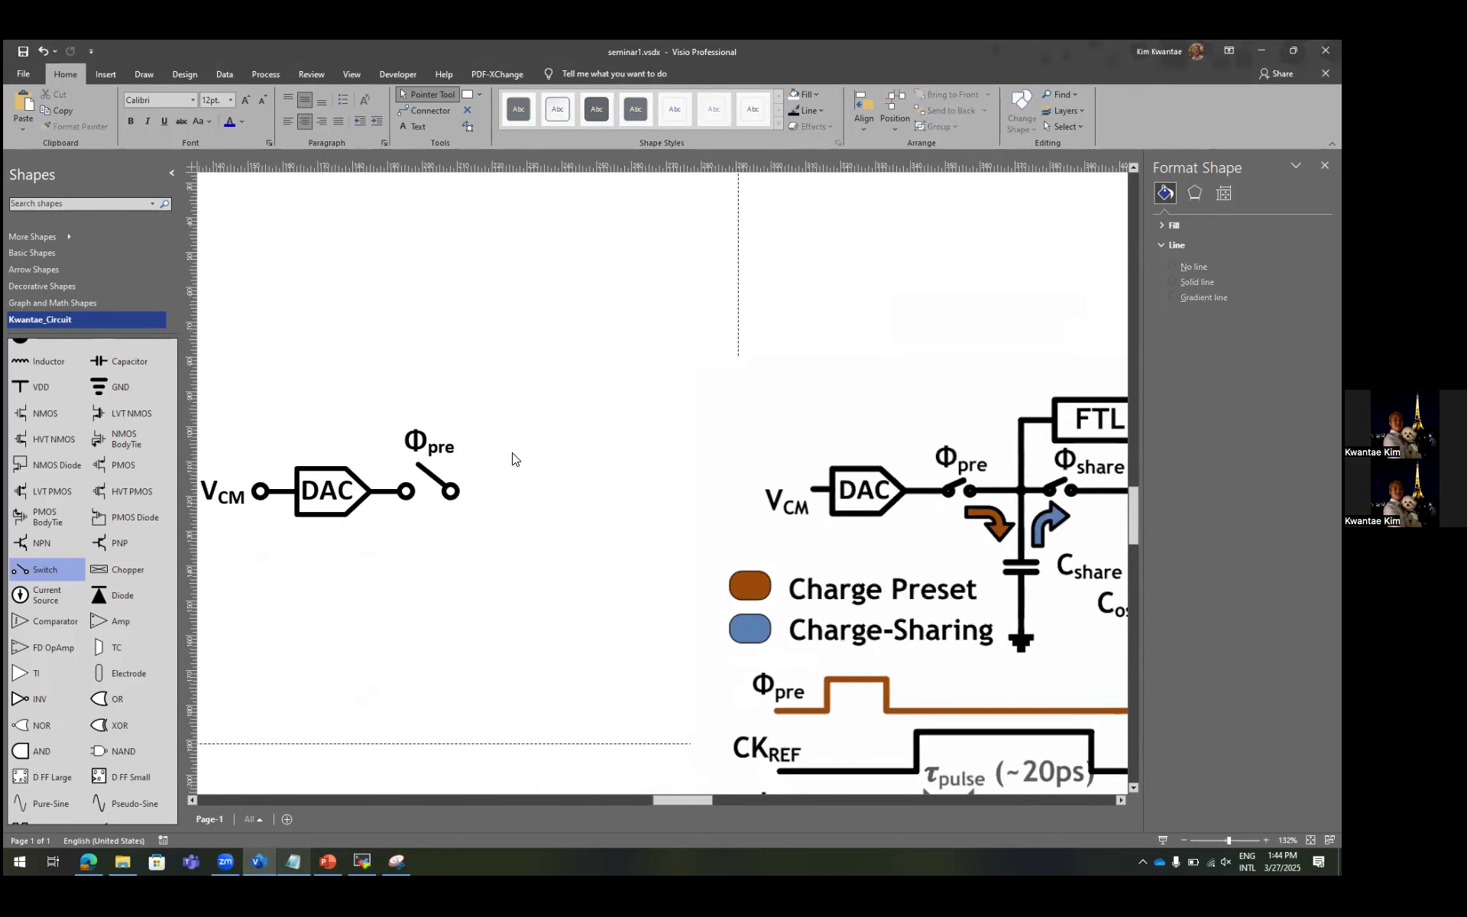
Copy the DAC's output line to the far side of the switch and middle-align it vertically with the circuit row.
{"action": "left_click_drag", "start_coordinate": [384, 492], "coordinate": [479, 490]}
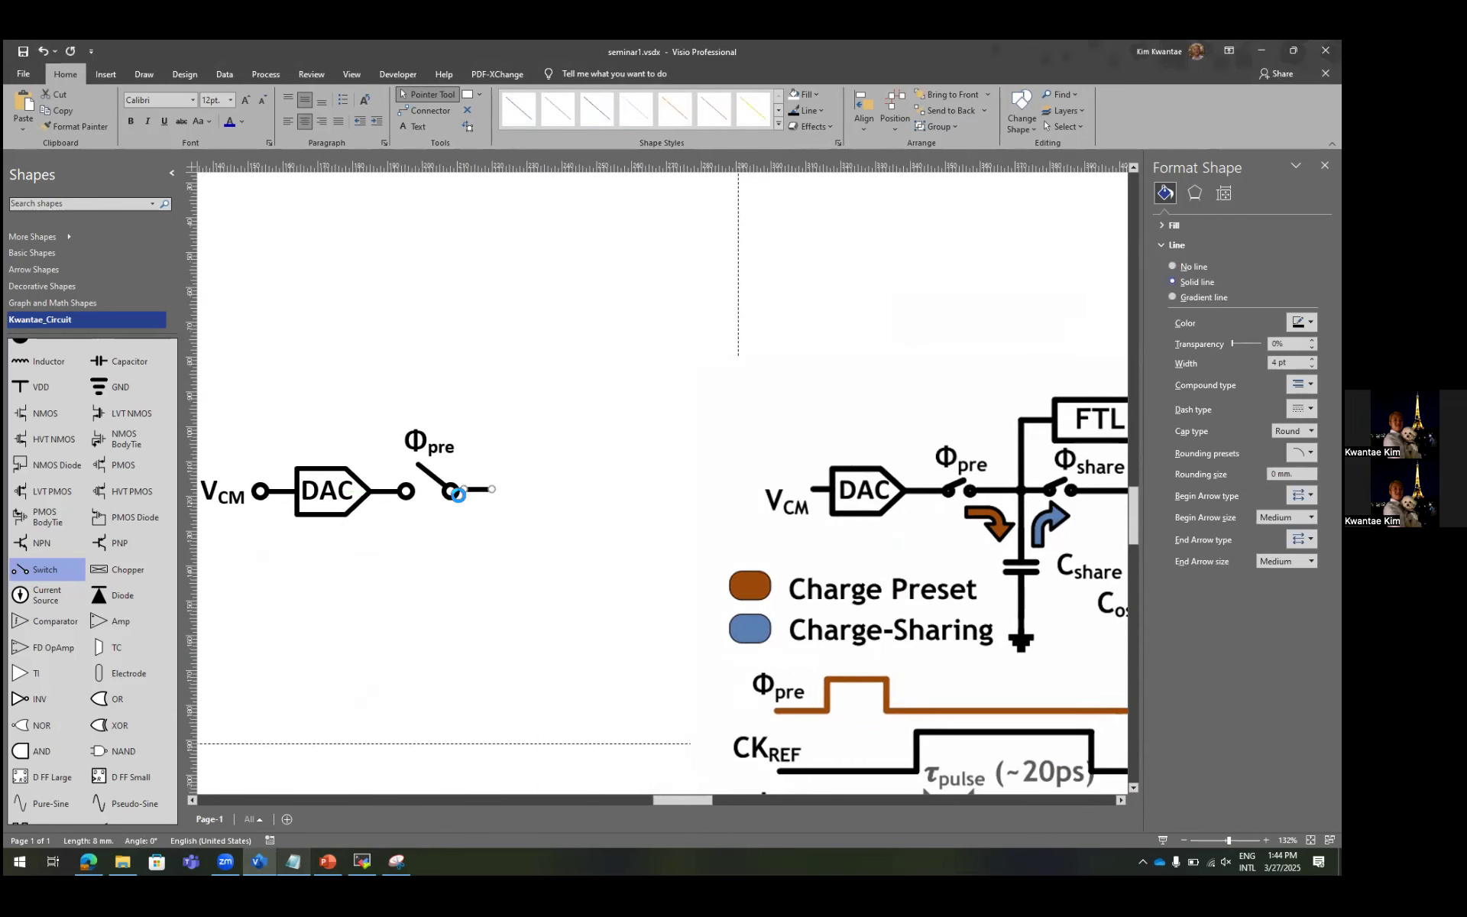
{"action": "left_click", "coordinate": [457, 491]}
{"action": "left_click_drag", "start_coordinate": [367, 508], "coordinate": [625, 434]}
{"action": "key", "text": "F8"}
{"action": "left_click", "coordinate": [650, 415]}
{"action": "key", "text": "Return"}
{"action": "left_click", "coordinate": [516, 507]}
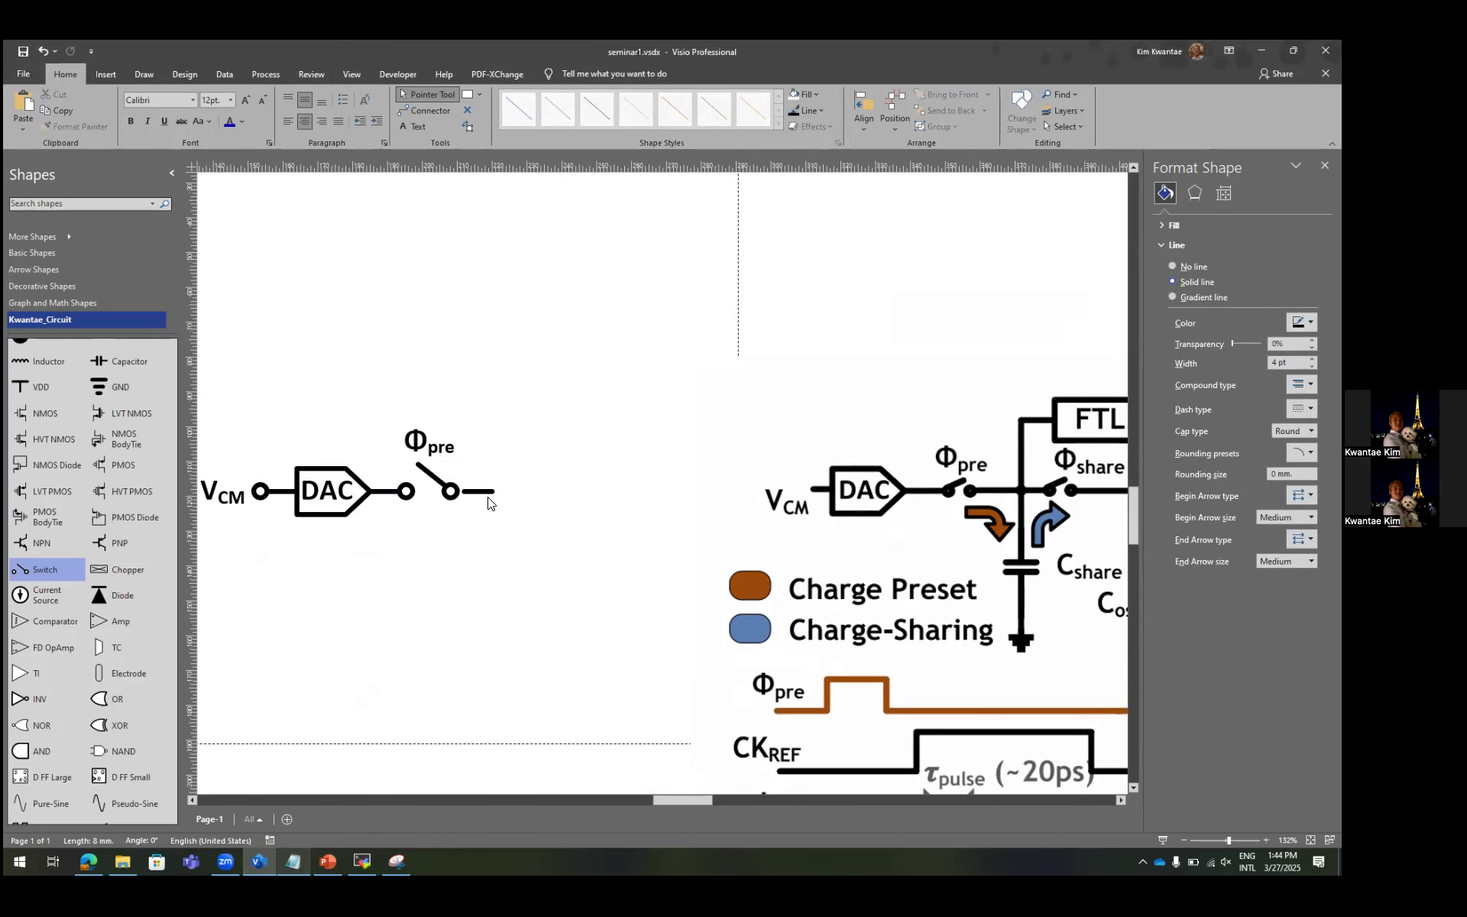
Join the copied horizontal line to the switch's outer terminal.
{"action": "scroll", "coordinate": [489, 493], "scroll_direction": "up", "scroll_amount": 6}
{"action": "left_click_drag", "start_coordinate": [494, 481], "coordinate": [474, 480]}
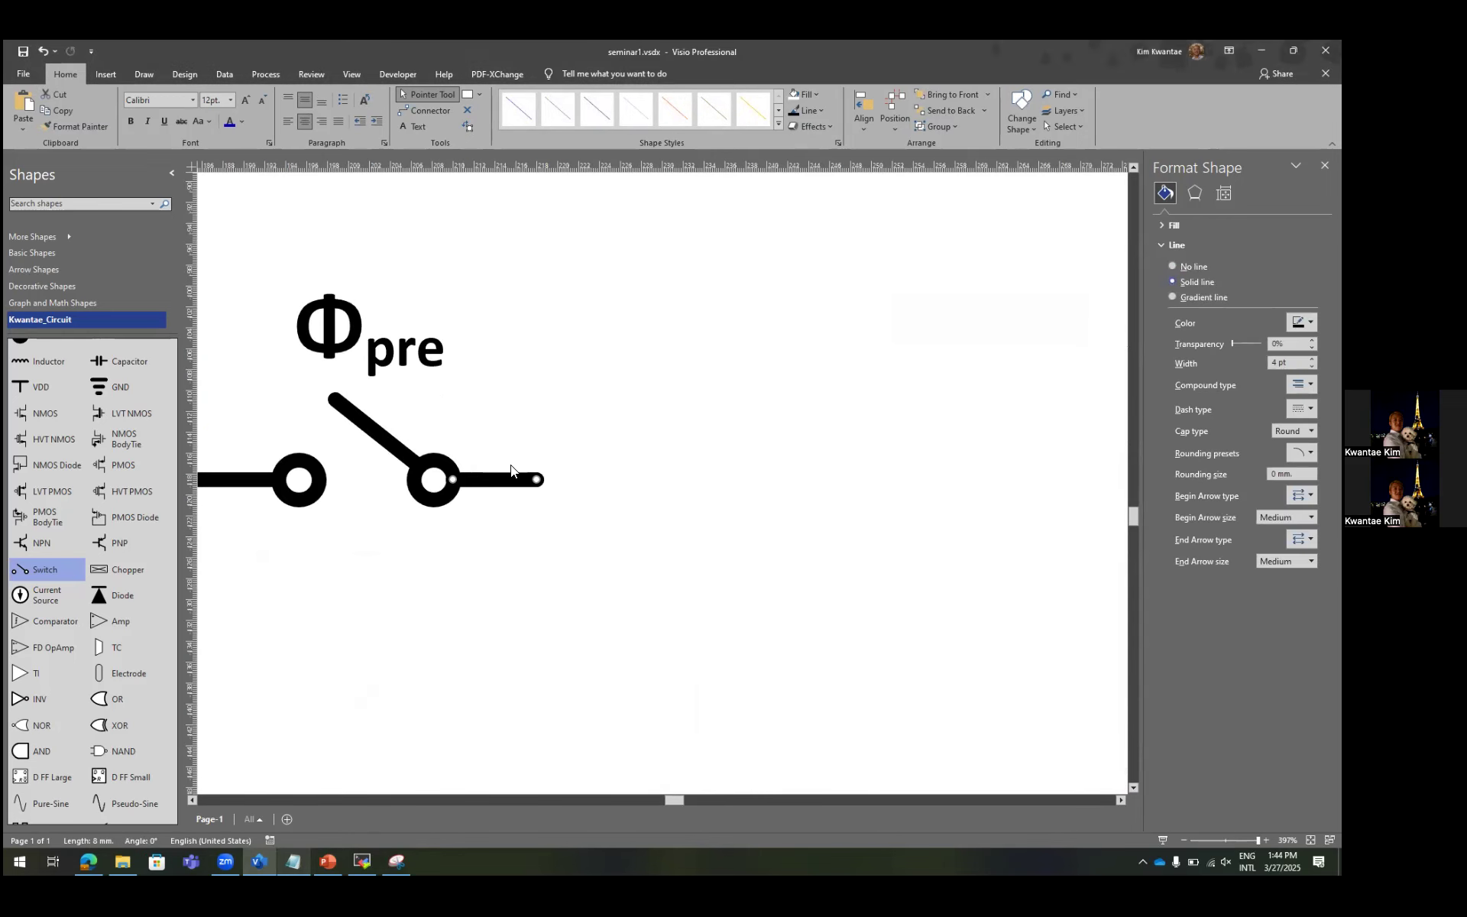
{"action": "scroll", "coordinate": [593, 438], "scroll_direction": "down", "scroll_amount": 8}
{"action": "left_click", "coordinate": [593, 438]}
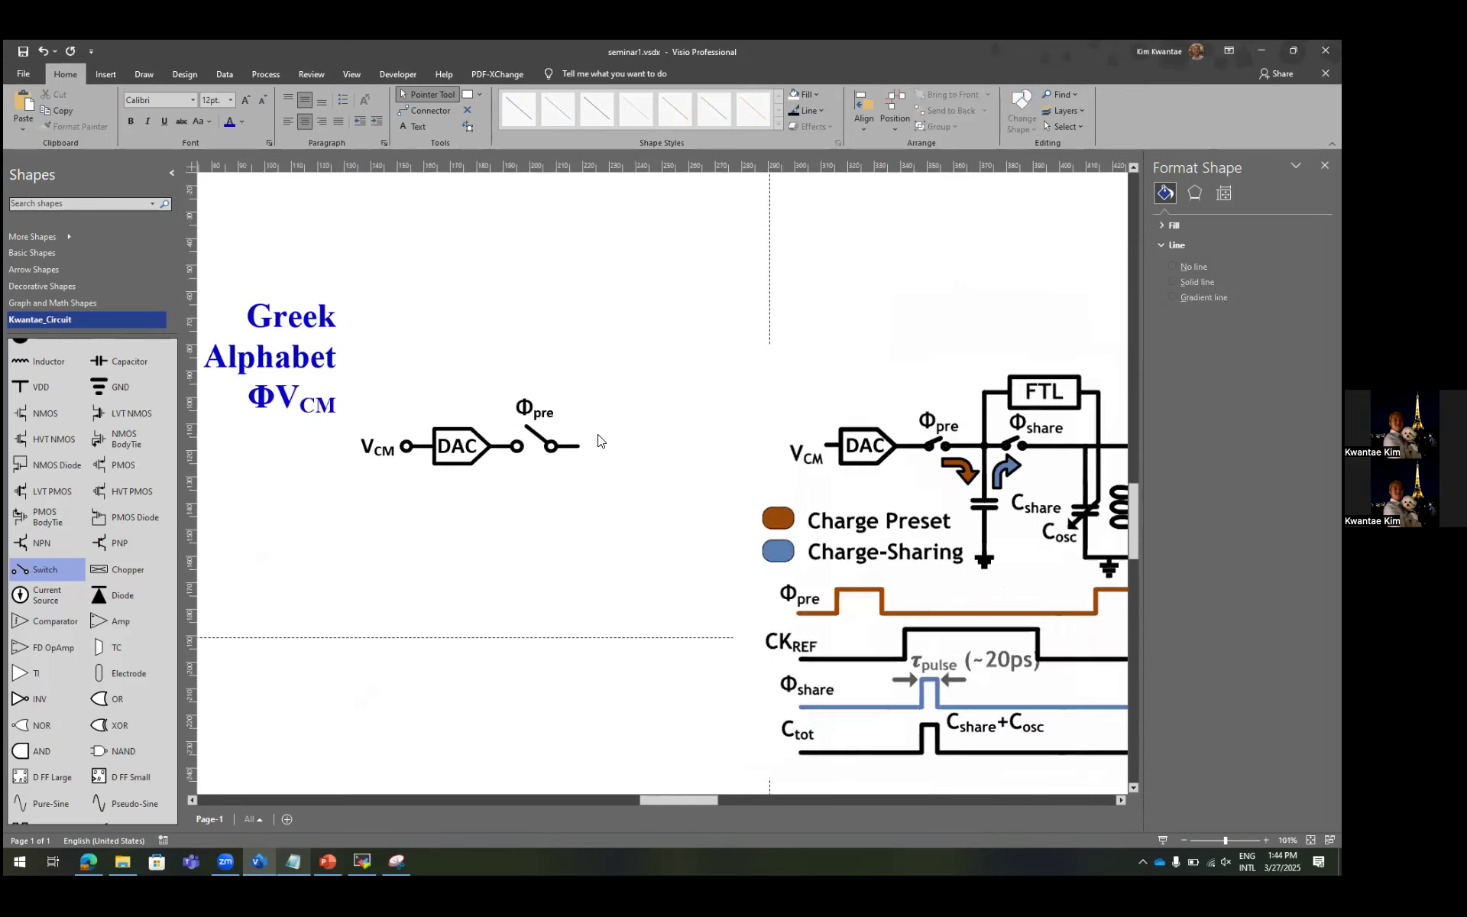
Add a copy of the switch's output line rotated to vertical, and align both lines by their top and right edges to form a corner.
{"action": "scroll", "coordinate": [592, 443], "scroll_direction": "right", "scroll_amount": 3}
{"action": "left_click", "coordinate": [481, 448]}
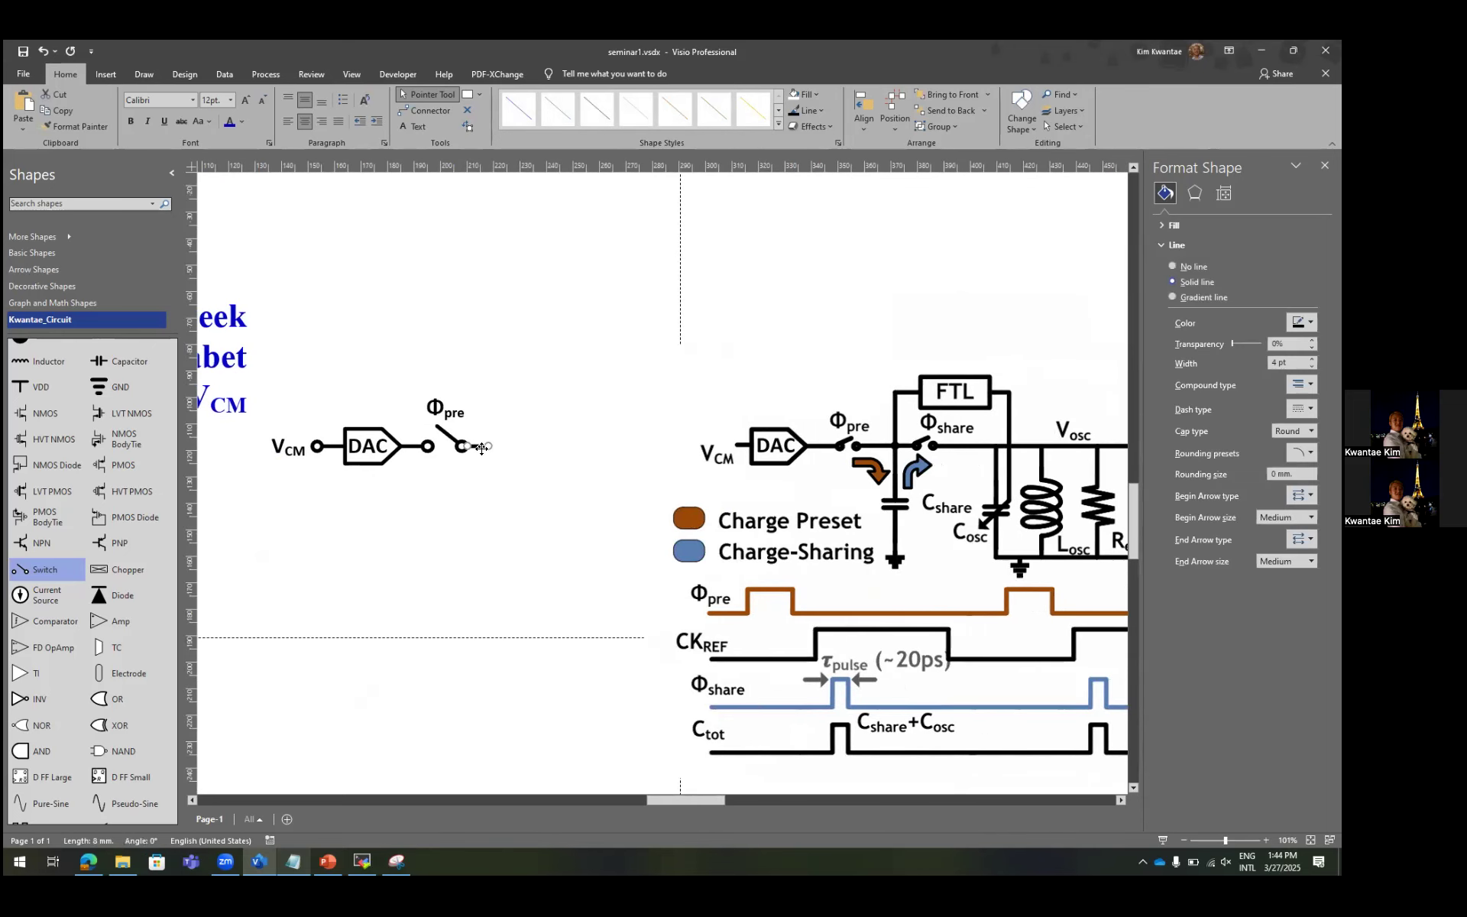
{"action": "left_click_drag", "start_coordinate": [496, 465], "coordinate": [456, 433]}
{"action": "key", "text": "ctrl+l"}
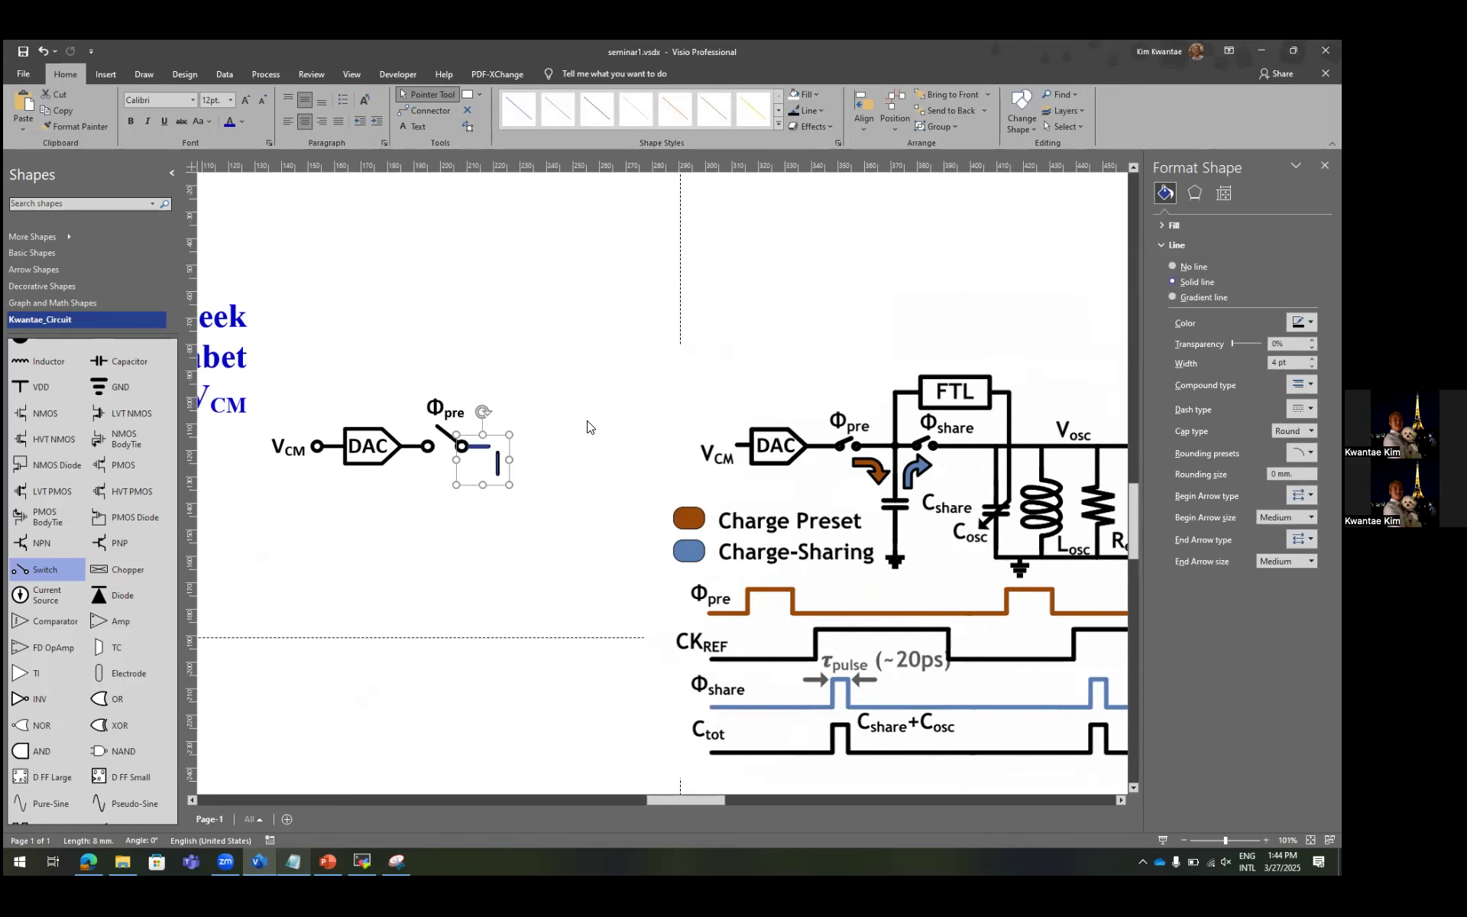
{"action": "key", "text": "F8"}
{"action": "left_click", "coordinate": [616, 407]}
{"action": "left_click", "coordinate": [681, 456]}
{"action": "left_click", "coordinate": [674, 518]}
{"action": "left_click", "coordinate": [483, 486]}
{"action": "left_click", "coordinate": [489, 462]}
{"action": "left_click", "coordinate": [481, 499]}
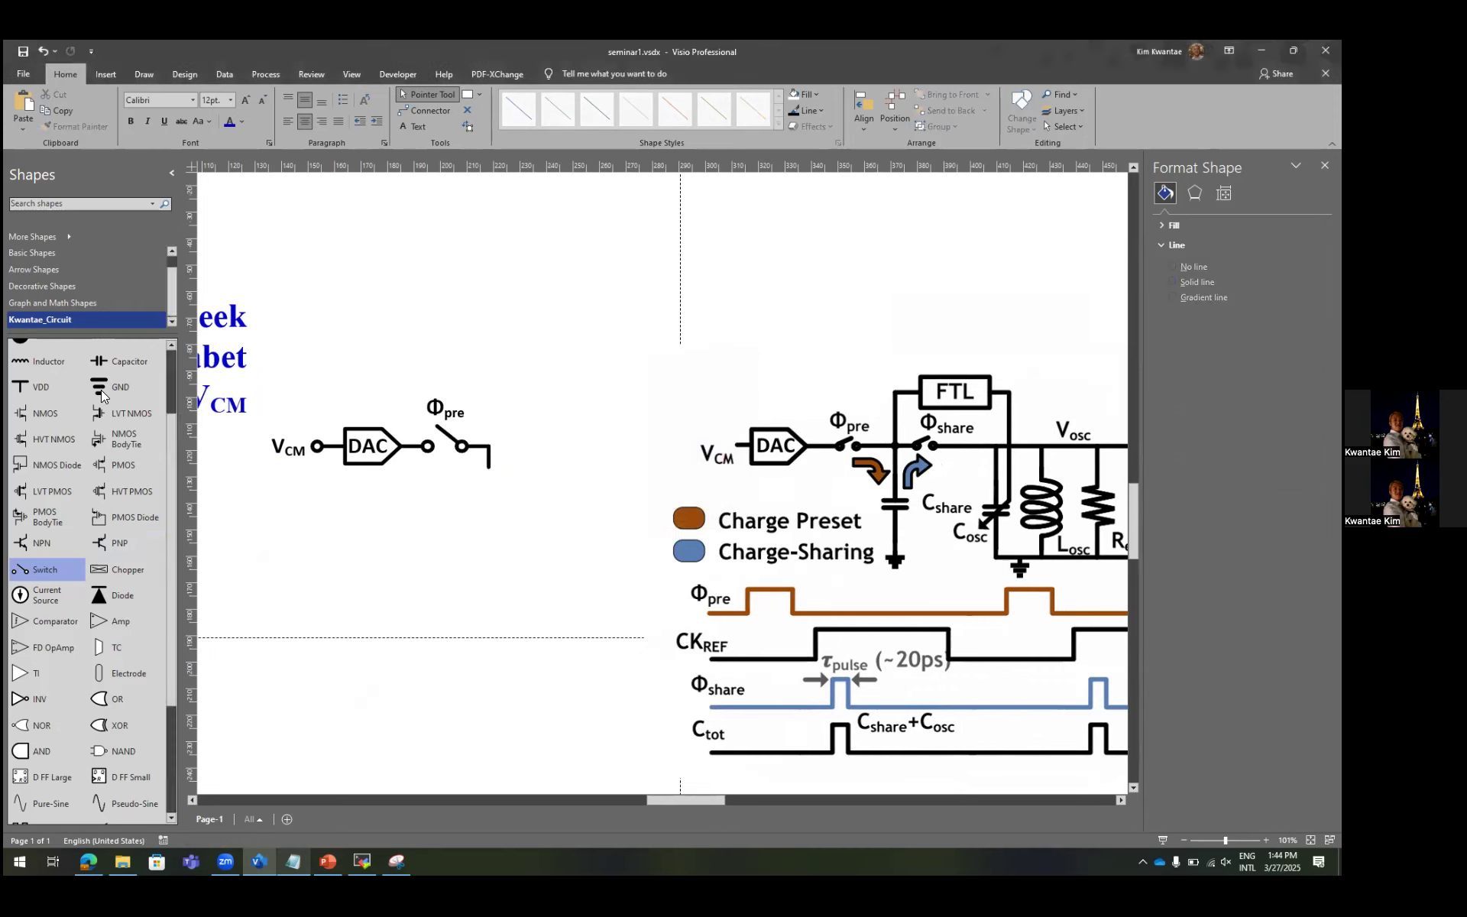
Place a Capacitor below the vertical line, rotate it upright and centre-align it horizontally with that line.
{"action": "left_click_drag", "start_coordinate": [107, 361], "coordinate": [534, 484]}
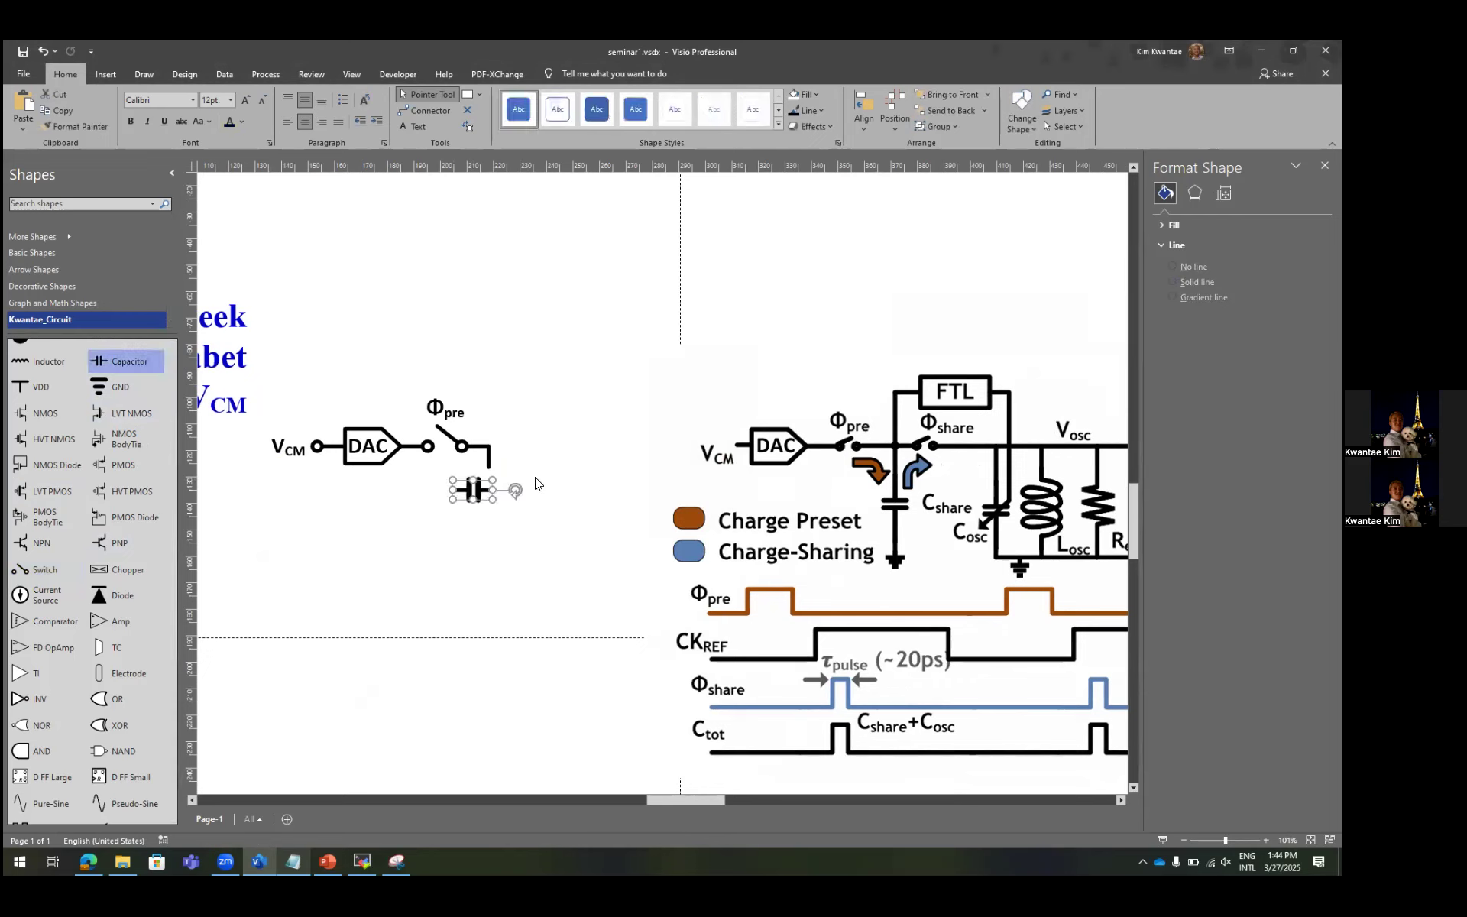
{"action": "key", "text": "ctrl+l"}
{"action": "left_click", "coordinate": [489, 465]}
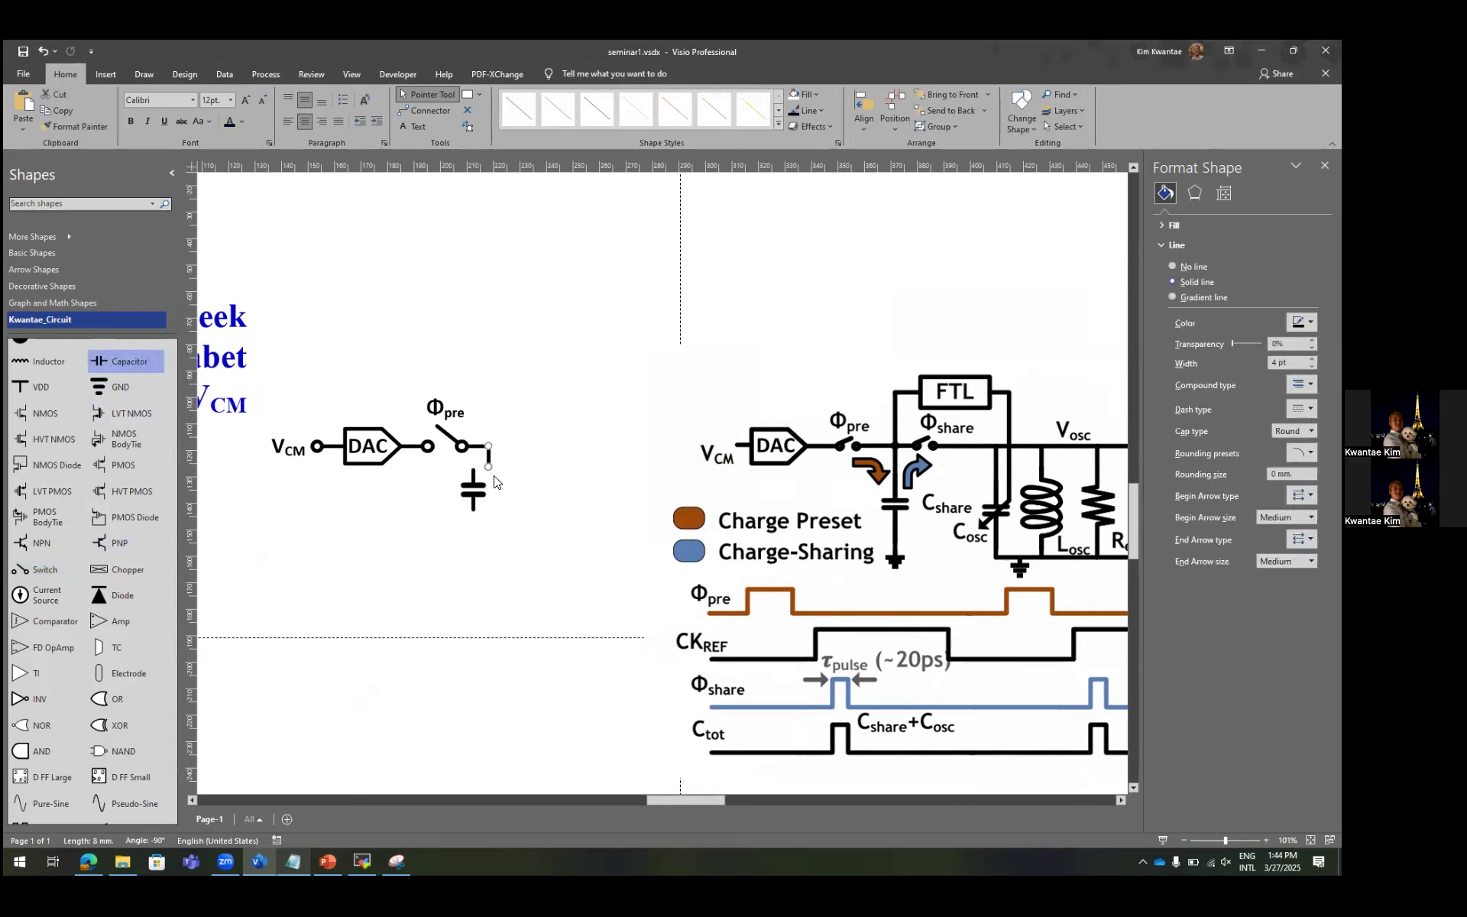
{"action": "left_click", "coordinate": [474, 489], "text": "shift"}
{"action": "key", "text": "F8"}
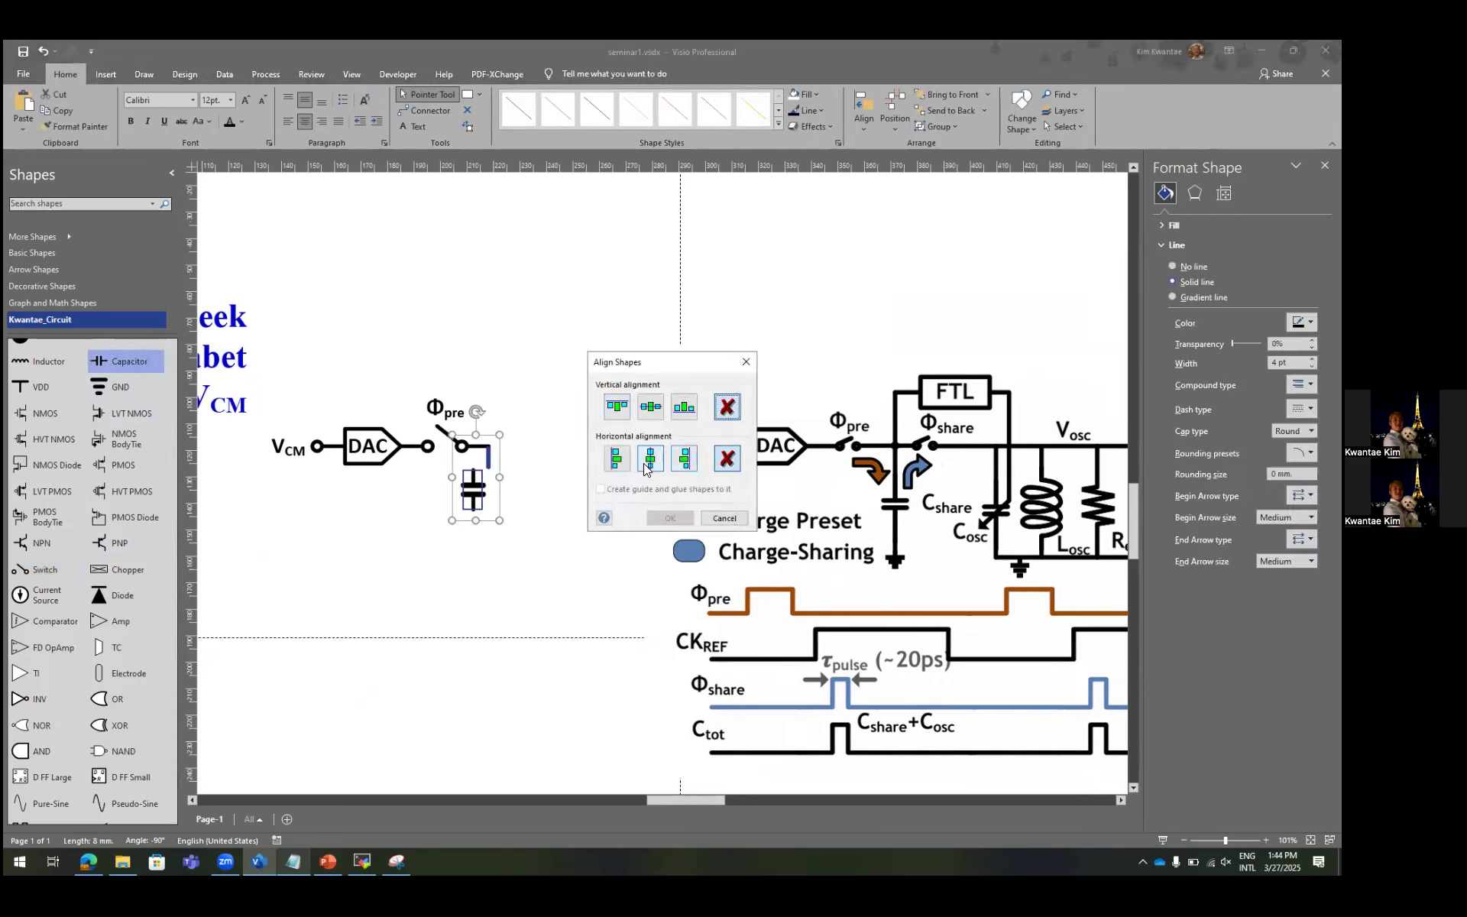
{"action": "left_click", "coordinate": [648, 460]}
{"action": "key", "text": "Return"}
{"action": "left_click", "coordinate": [535, 489]}
{"action": "left_click", "coordinate": [479, 493]}
{"action": "scroll", "coordinate": [474, 492], "scroll_direction": "up", "scroll_amount": 5}
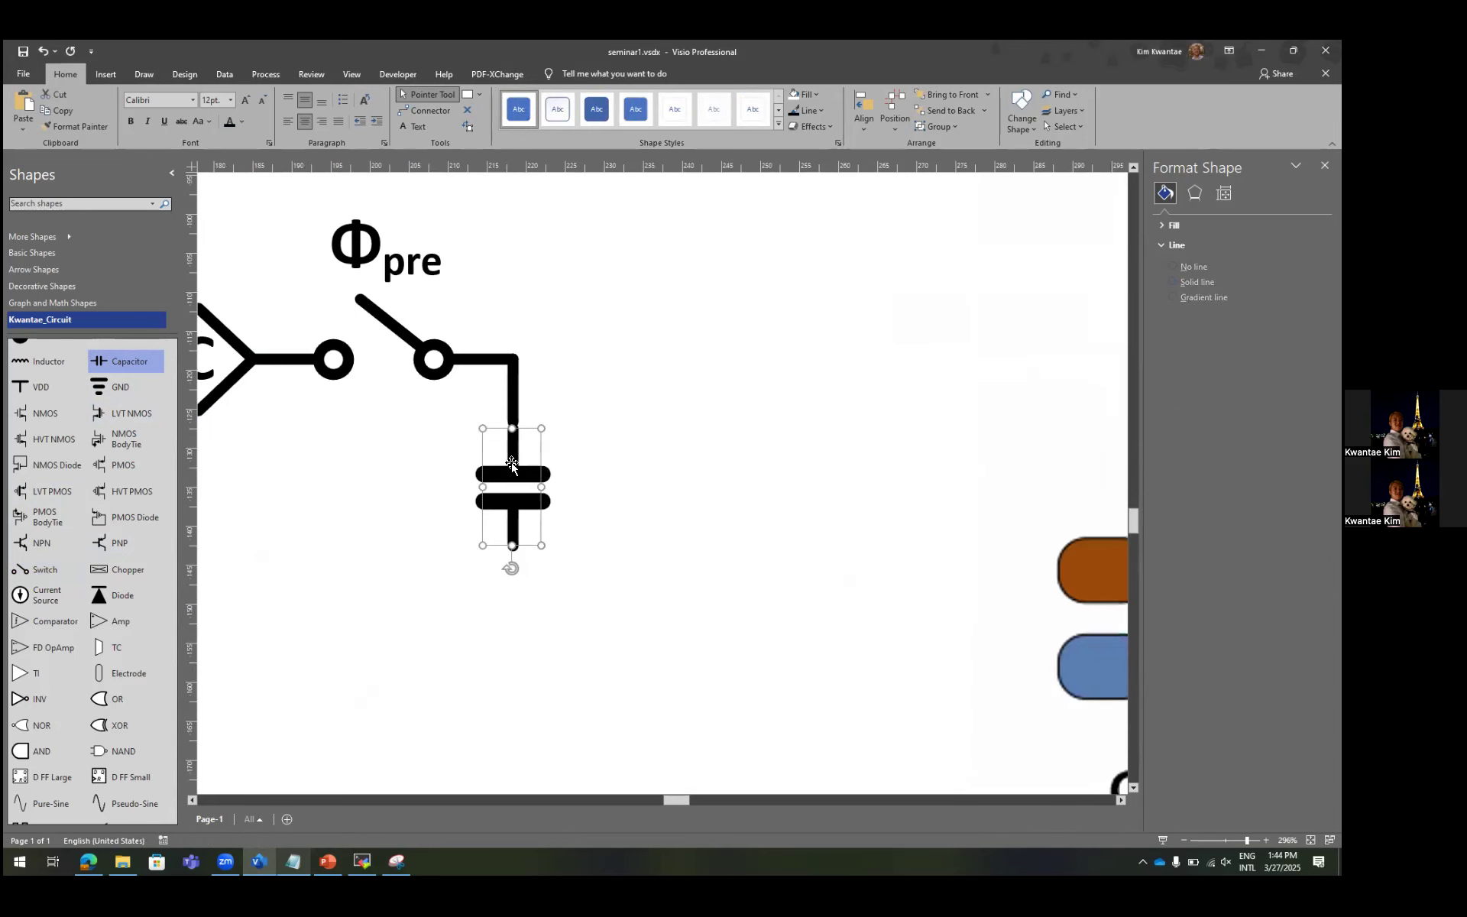
Place a GND symbol below the capacitor and centre-align it horizontally with the vertical line.
{"action": "scroll", "coordinate": [612, 461], "scroll_direction": "down", "scroll_amount": 5}
{"action": "left_click_drag", "start_coordinate": [99, 387], "coordinate": [597, 508]}
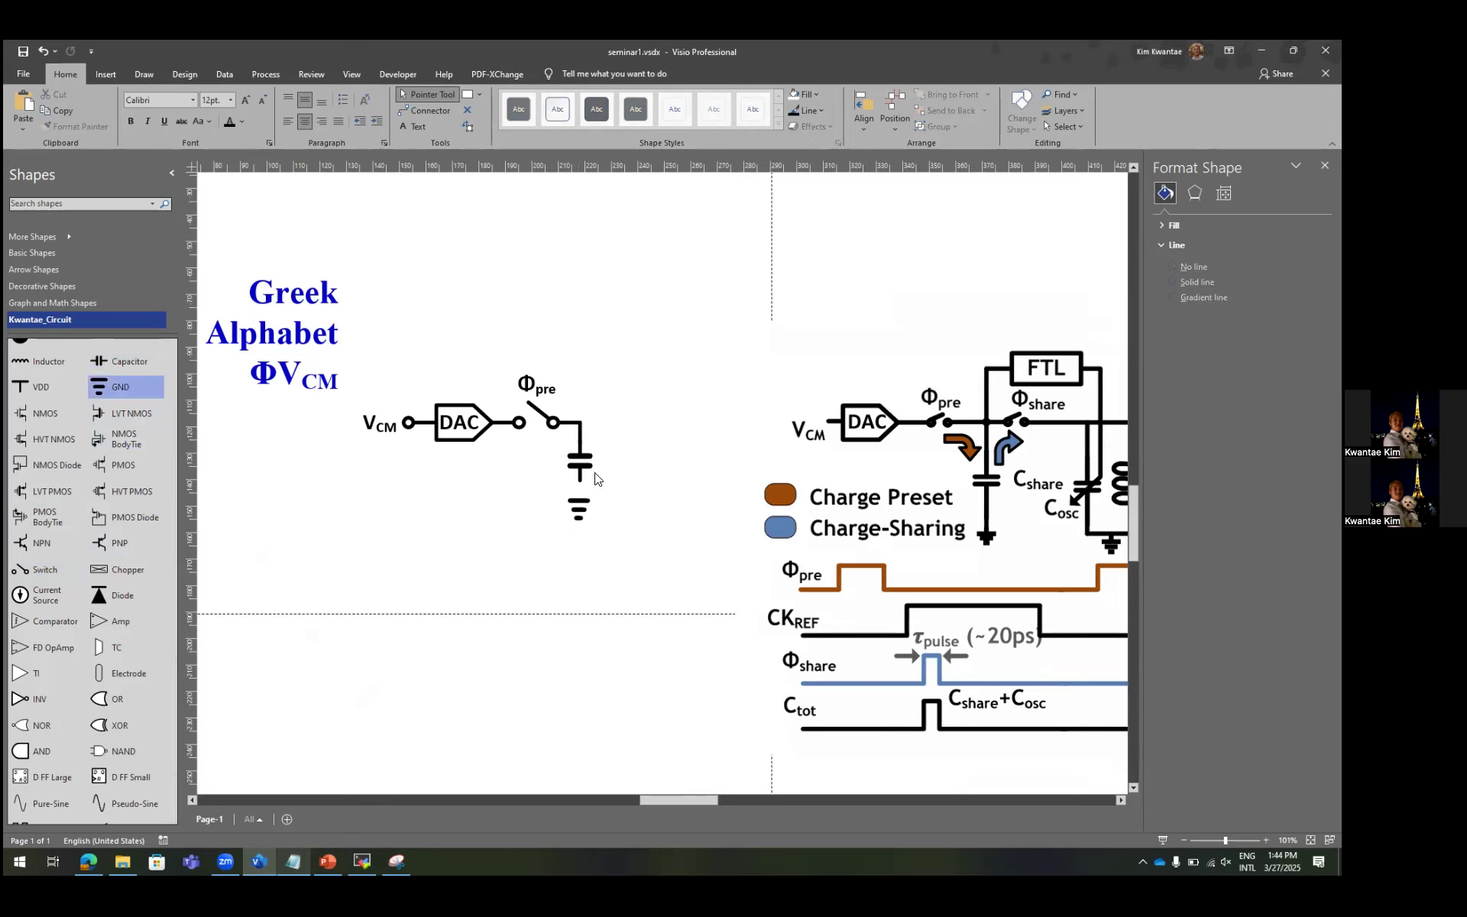
{"action": "left_click", "coordinate": [581, 431]}
{"action": "left_click", "coordinate": [583, 502], "text": "shift"}
{"action": "key", "text": "F8"}
{"action": "left_click", "coordinate": [651, 458]}
{"action": "key", "text": "Return"}
{"action": "left_click", "coordinate": [610, 519]}
Move the GND symbol straight down to widen the gap beneath the capacitor.
{"action": "scroll", "coordinate": [583, 504], "scroll_direction": "up", "scroll_amount": 3}
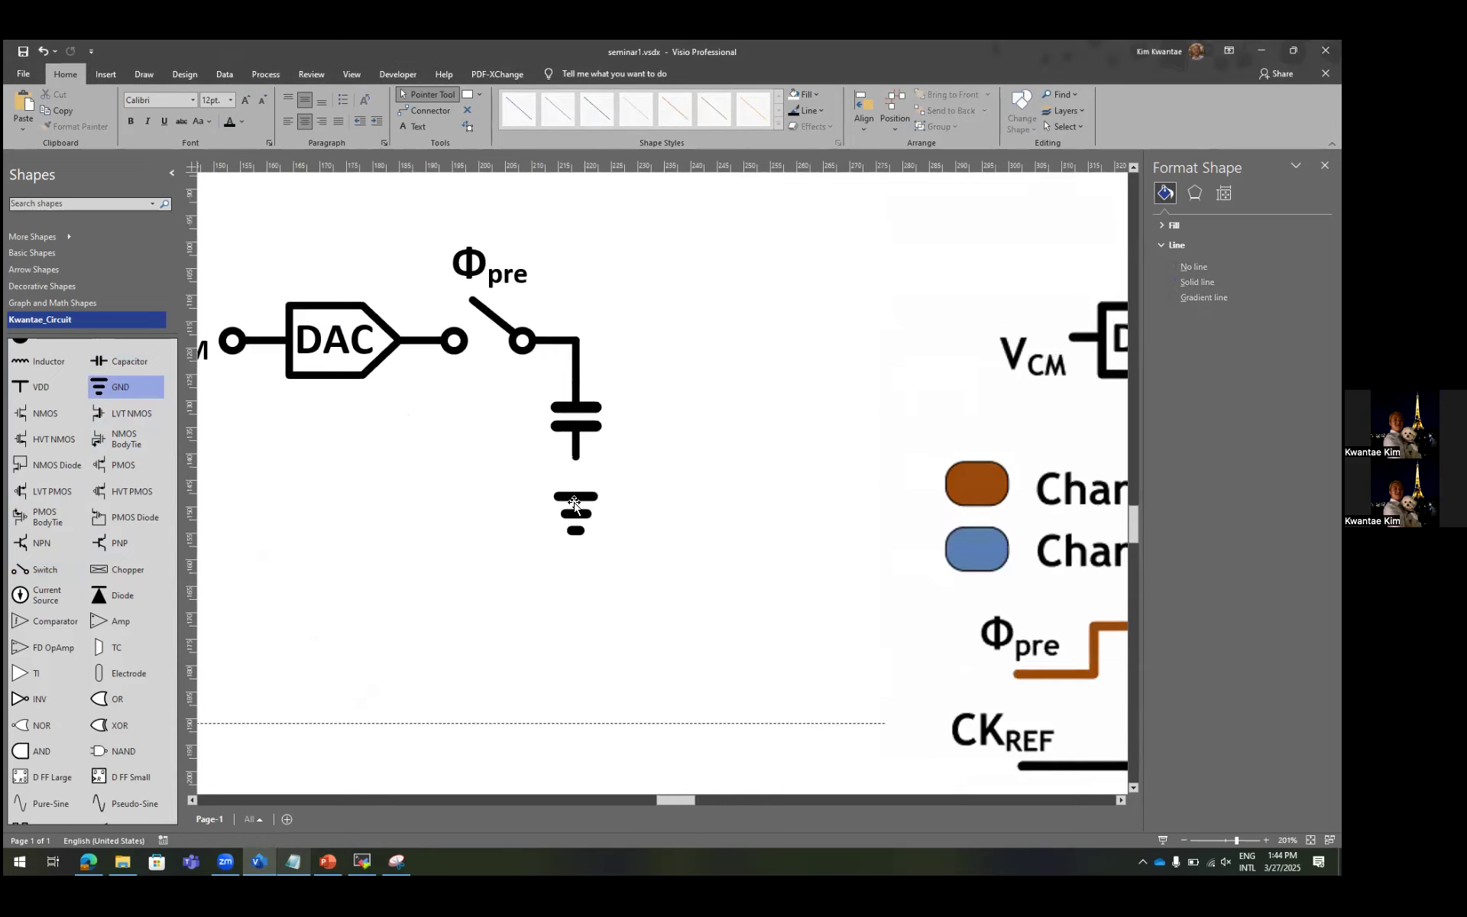
{"action": "left_click", "coordinate": [573, 504]}
{"action": "left_click_drag", "start_coordinate": [574, 504], "coordinate": [574, 521]}
{"action": "left_click", "coordinate": [638, 455]}
Copy the vertical wire into the area below the capacitor and centre-align the copy horizontally with the capacitor.
{"action": "left_click", "coordinate": [575, 372]}
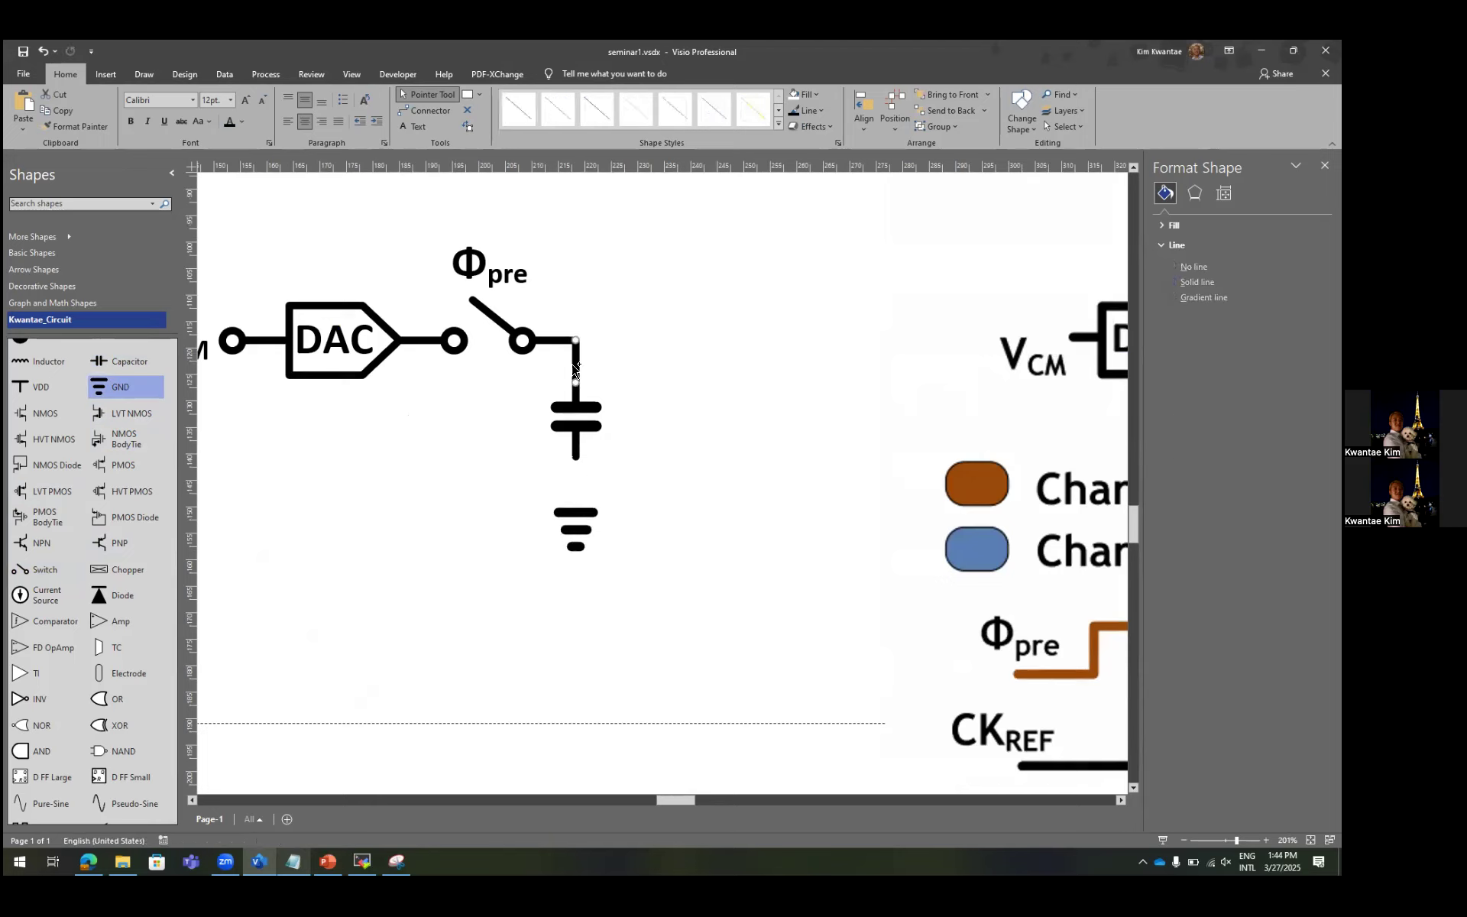
{"action": "left_click_drag", "start_coordinate": [577, 370], "coordinate": [631, 511], "text": "ctrl"}
{"action": "left_click", "coordinate": [575, 430]}
{"action": "left_click", "coordinate": [631, 489], "text": "shift"}
{"action": "key", "text": "F8"}
{"action": "left_click", "coordinate": [651, 458]}
{"action": "key", "text": "Return"}
{"action": "left_click", "coordinate": [593, 484]}
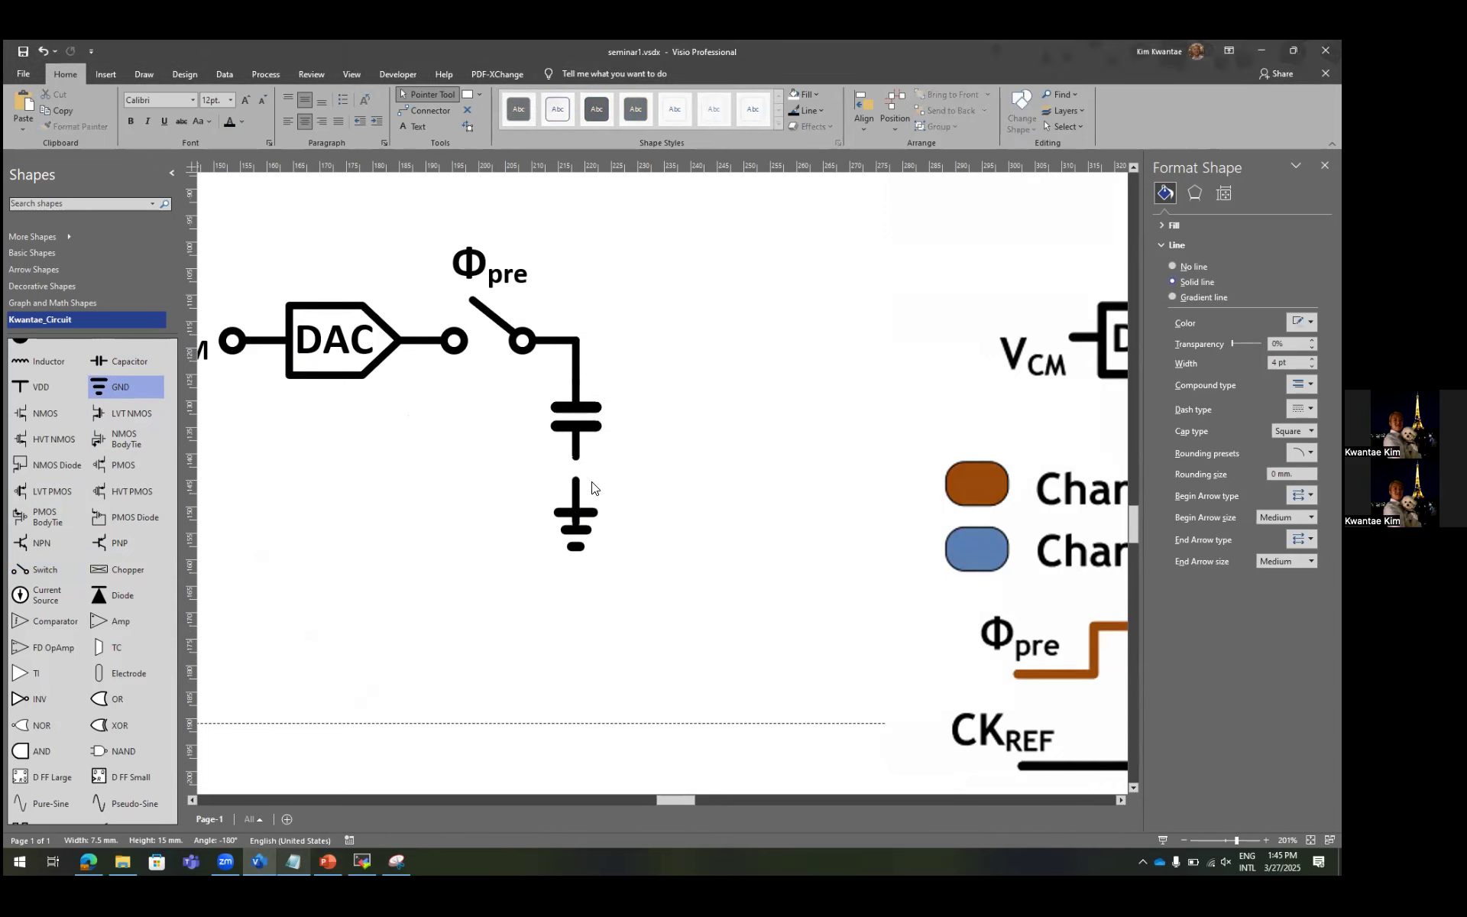
Move the copied line clear of the ground, lower the GND symbol further, and bring the line to the capacitor's lower lead.
{"action": "scroll", "coordinate": [593, 488], "scroll_direction": "up", "scroll_amount": 3, "text": "ctrl"}
{"action": "left_click_drag", "start_coordinate": [564, 592], "coordinate": [660, 541]}
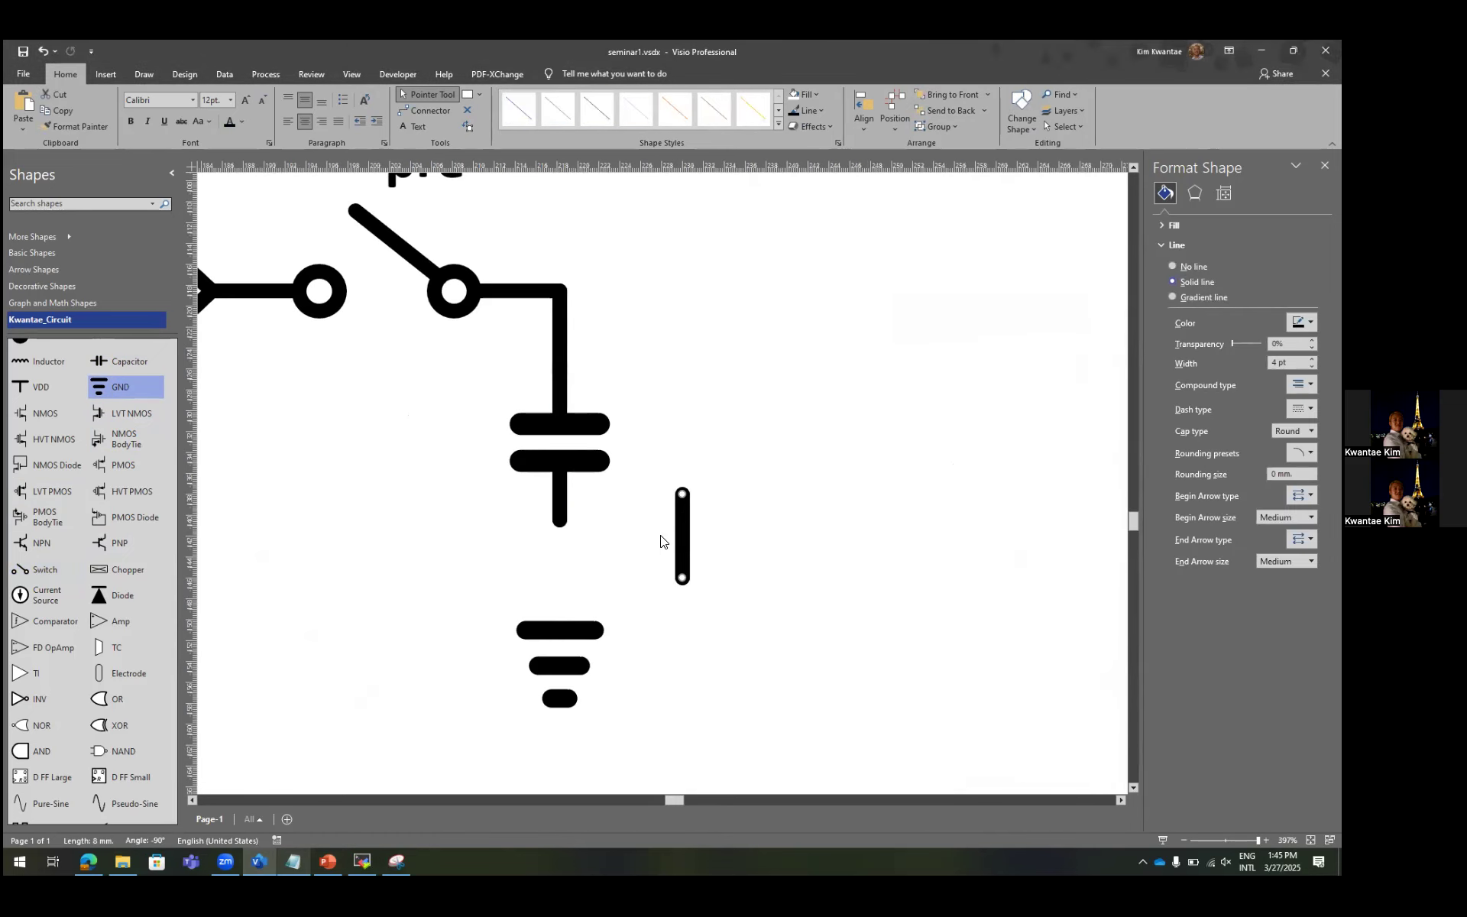
{"action": "left_click", "coordinate": [615, 497]}
{"action": "scroll", "coordinate": [670, 500], "scroll_direction": "down", "scroll_amount": 1}
{"action": "left_click", "coordinate": [566, 538]}
{"action": "left_click_drag", "start_coordinate": [566, 538], "coordinate": [566, 640]}
{"action": "left_click_drag", "start_coordinate": [682, 447], "coordinate": [559, 475], "text": "ctrl"}
{"action": "left_click_drag", "start_coordinate": [552, 474], "coordinate": [552, 476]}
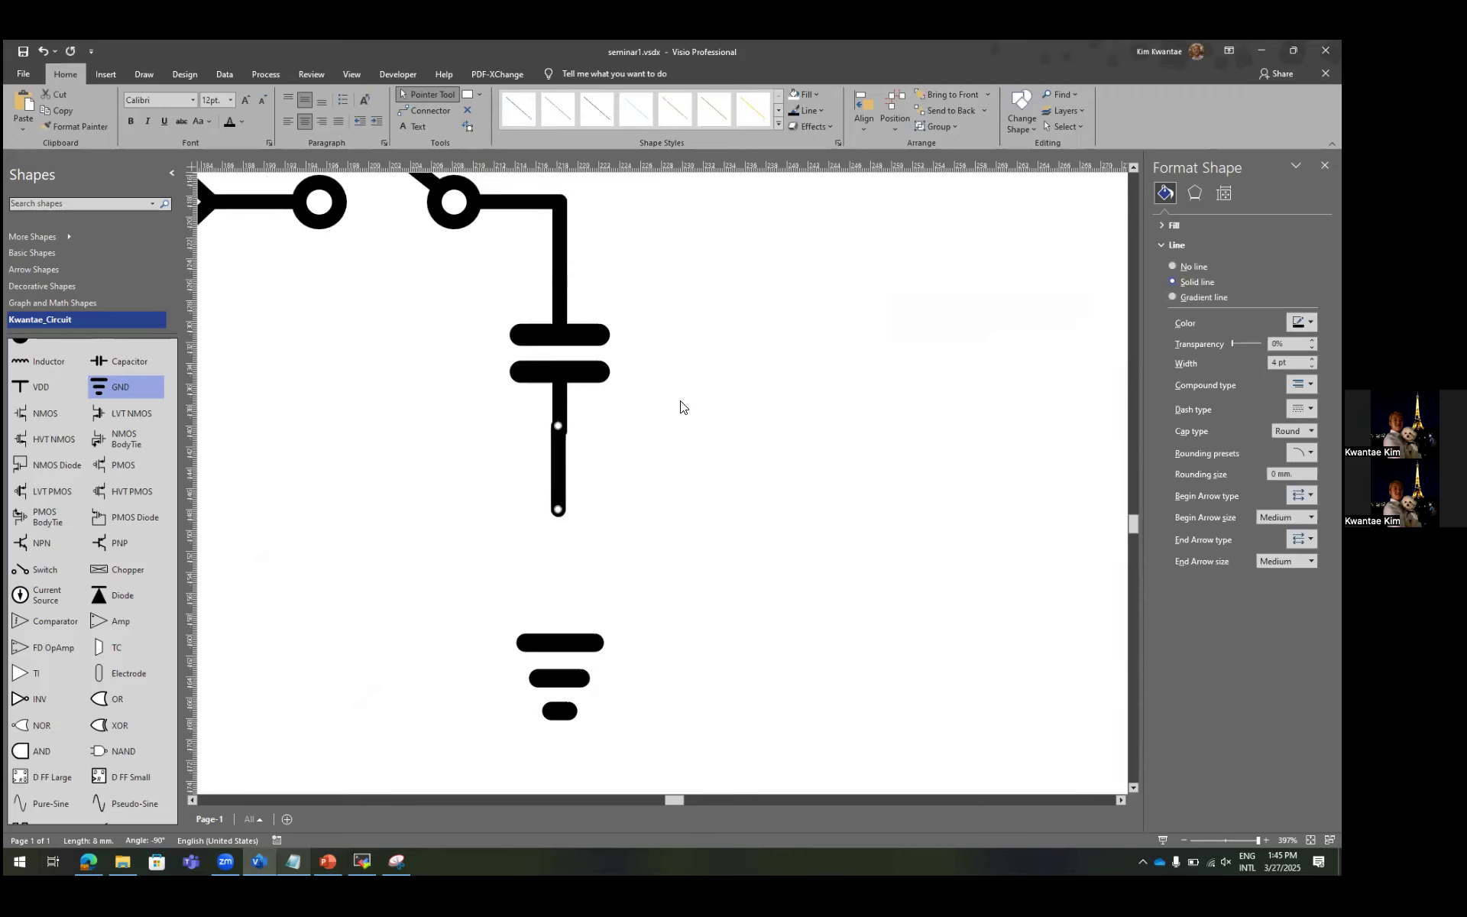
{"action": "left_click", "coordinate": [683, 423]}
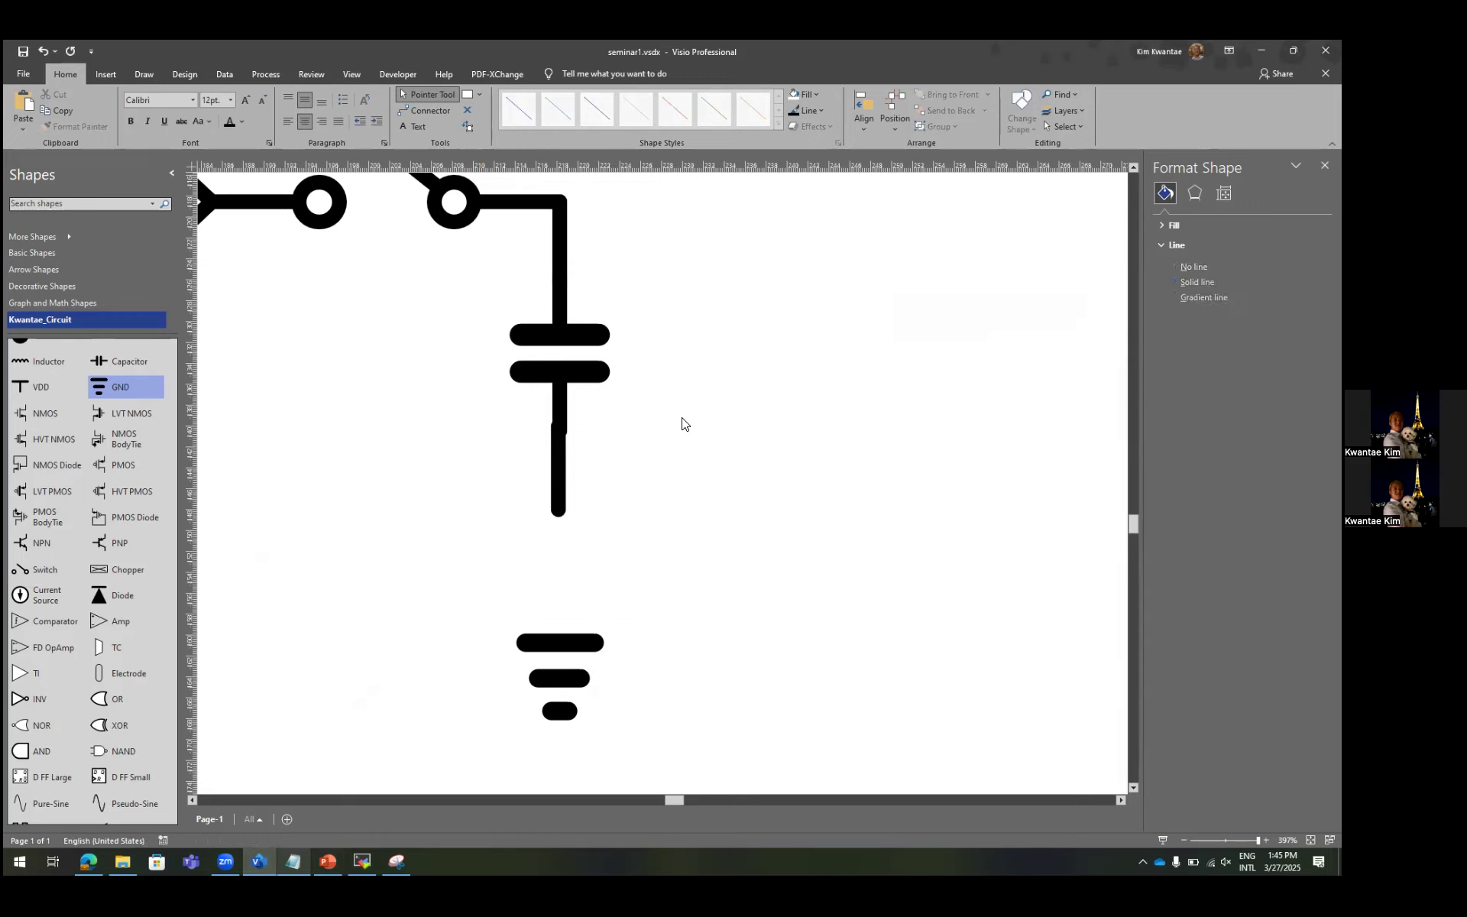
{"action": "left_click", "coordinate": [562, 452]}
{"action": "mouse_move", "coordinate": [558, 461]}
{"action": "left_mouse_down"}
{"action": "mouse_move", "coordinate": [599, 460]}
{"action": "mouse_move", "coordinate": [579, 456]}
{"action": "left_mouse_up"}
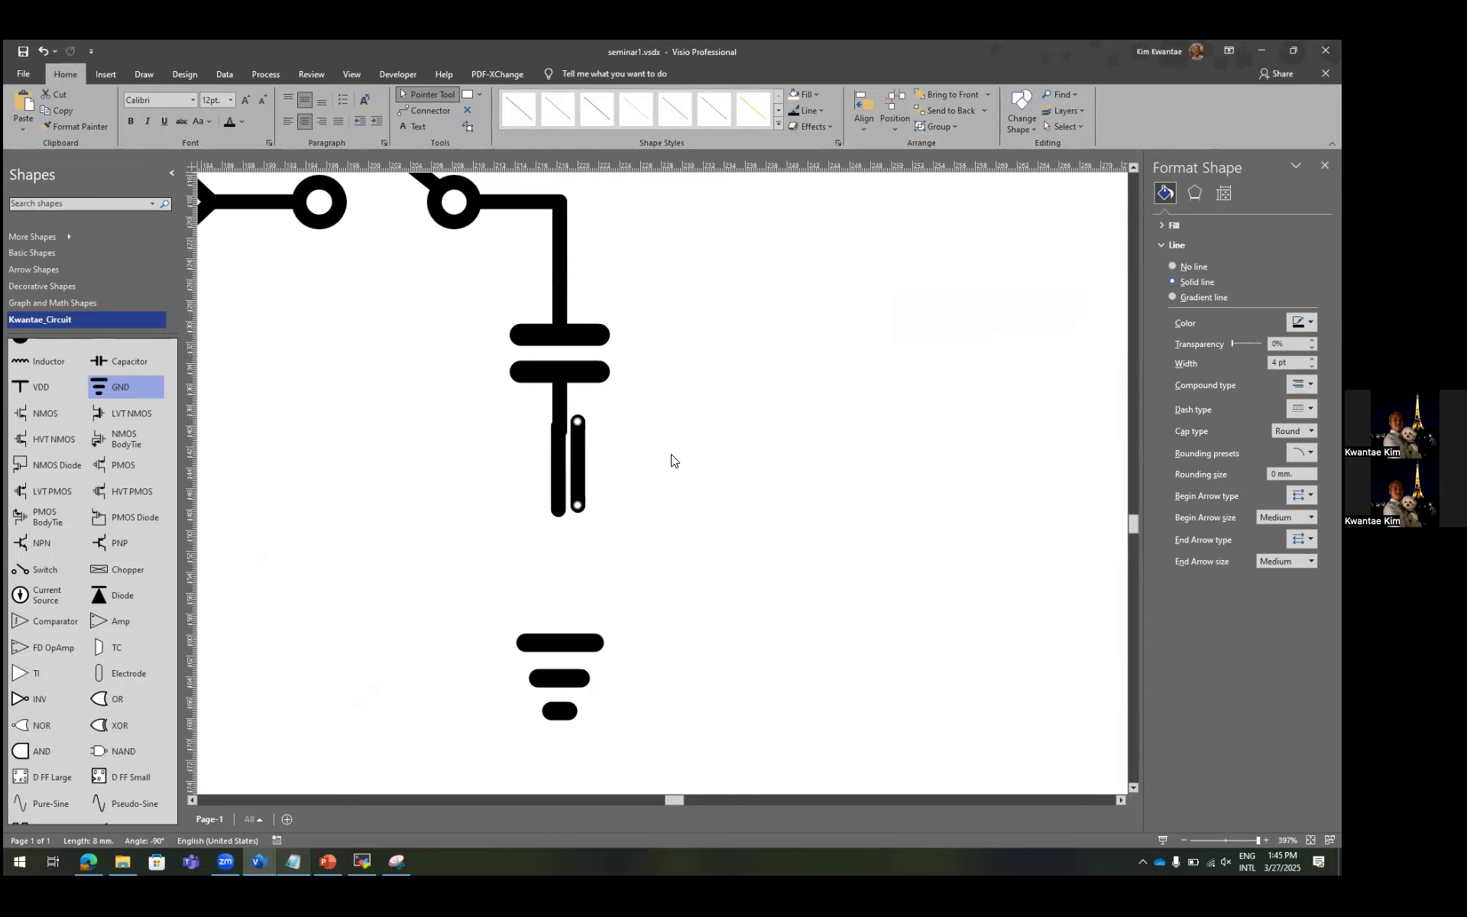
{"action": "key", "text": "Delete"}
Centre-align the lower vertical line horizontally with the capacitor.
{"action": "left_click", "coordinate": [558, 413]}
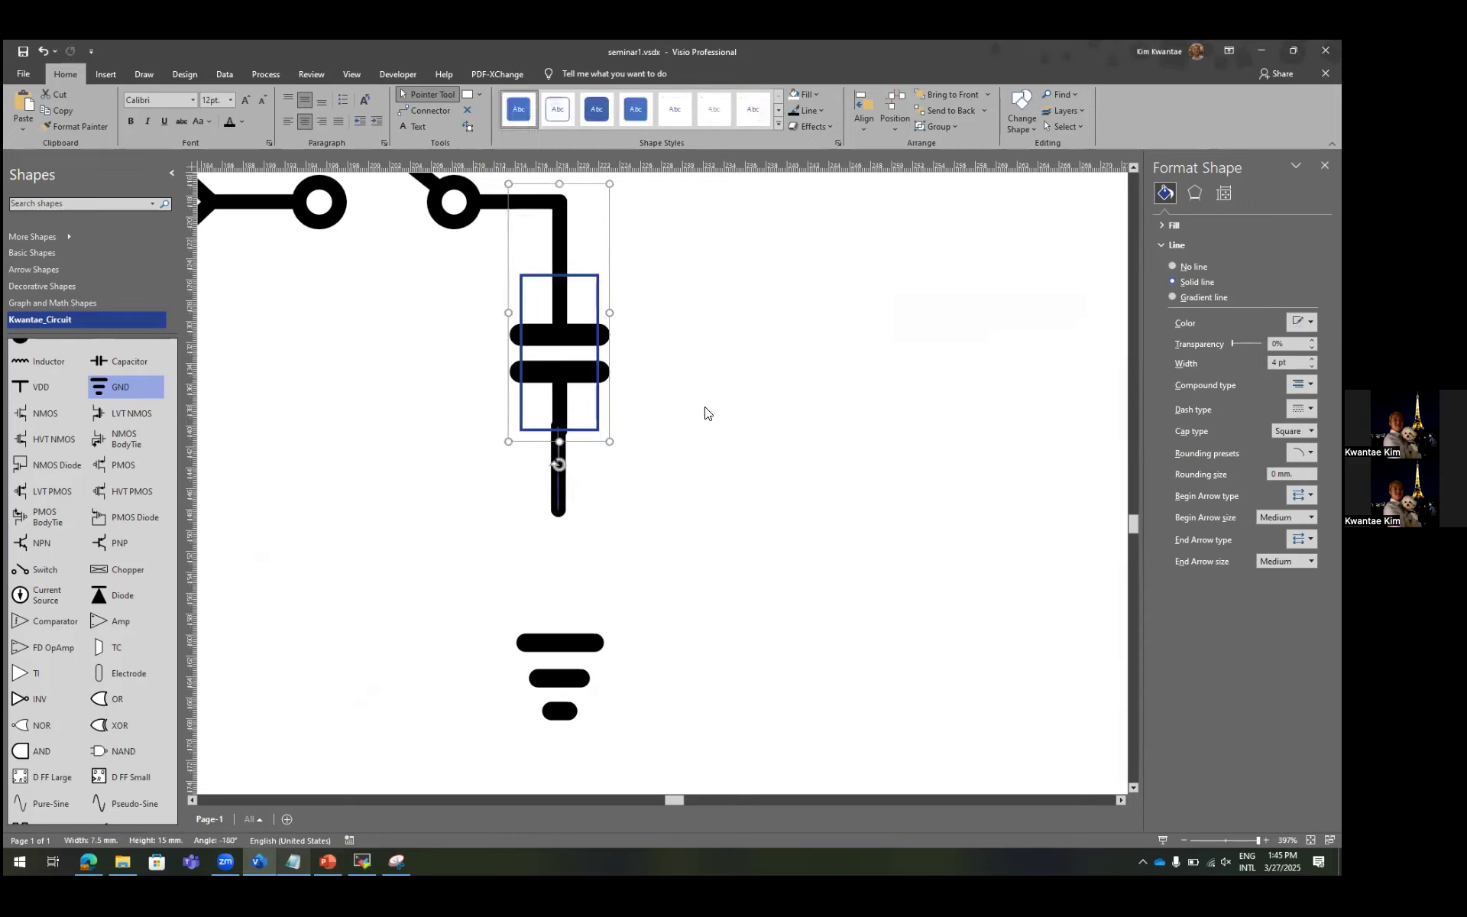
{"action": "key", "text": "F8"}
{"action": "left_click", "coordinate": [654, 462]}
{"action": "key", "text": "Return"}
{"action": "left_click", "coordinate": [638, 564]}
Move the GND symbol up to meet the end of the lower vertical line and save the drawing.
{"action": "left_click_drag", "start_coordinate": [566, 645], "coordinate": [566, 525]}
{"action": "left_click", "coordinate": [731, 517]}
{"action": "scroll", "coordinate": [732, 517], "scroll_direction": "down", "scroll_amount": 6}
{"action": "key", "text": "ctrl+s"}
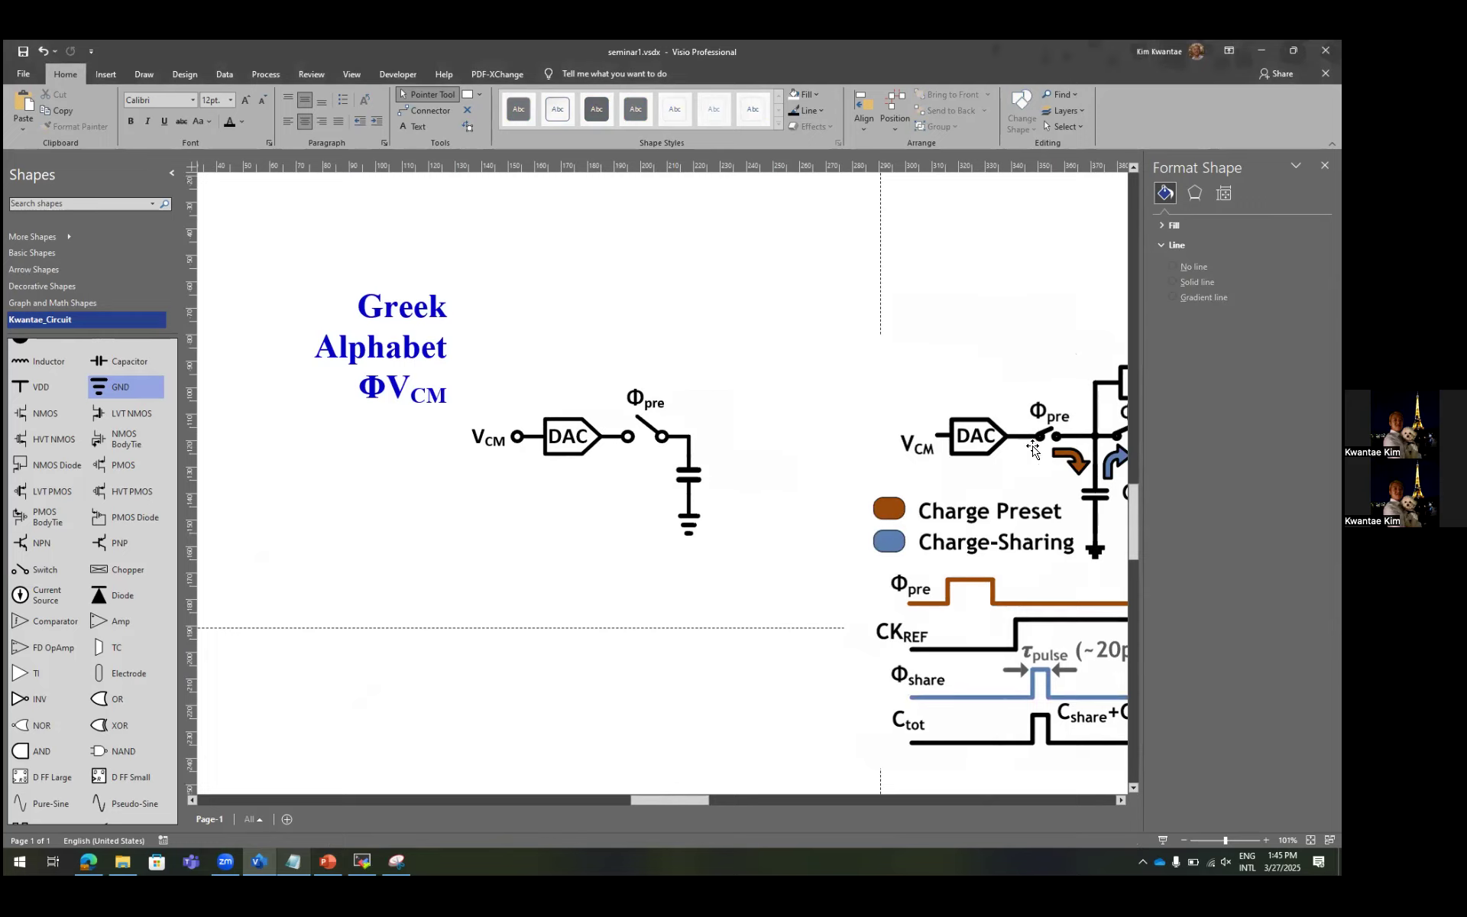
Draw a horizontal line about 11.5 mm long just below the switch.
{"action": "scroll", "coordinate": [676, 489], "scroll_direction": "up", "scroll_amount": 3}
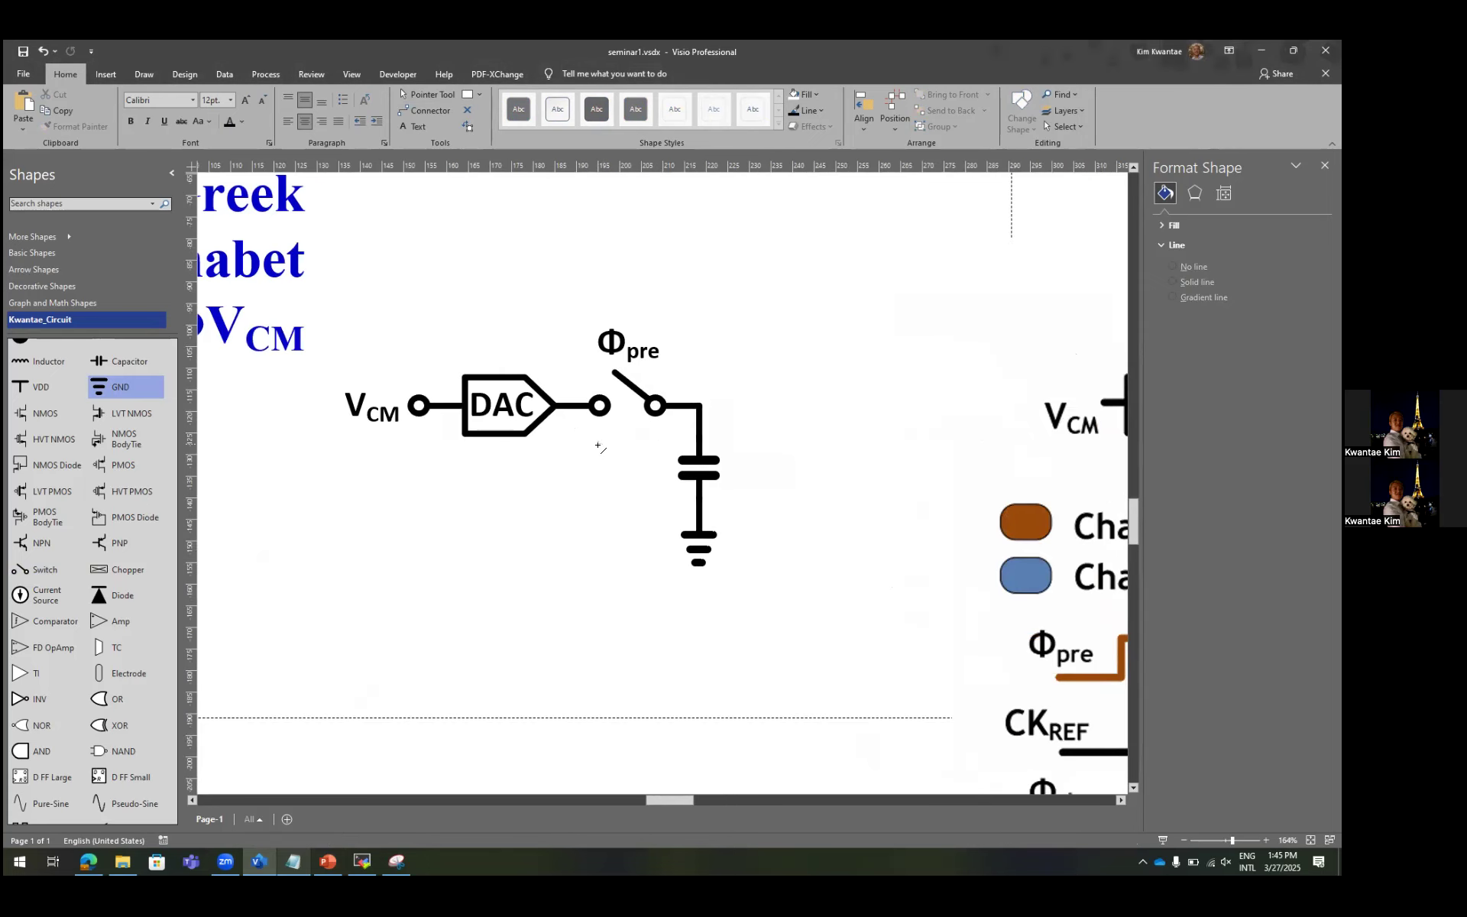
{"action": "scroll", "coordinate": [589, 445], "scroll_direction": "right", "scroll_amount": 3}
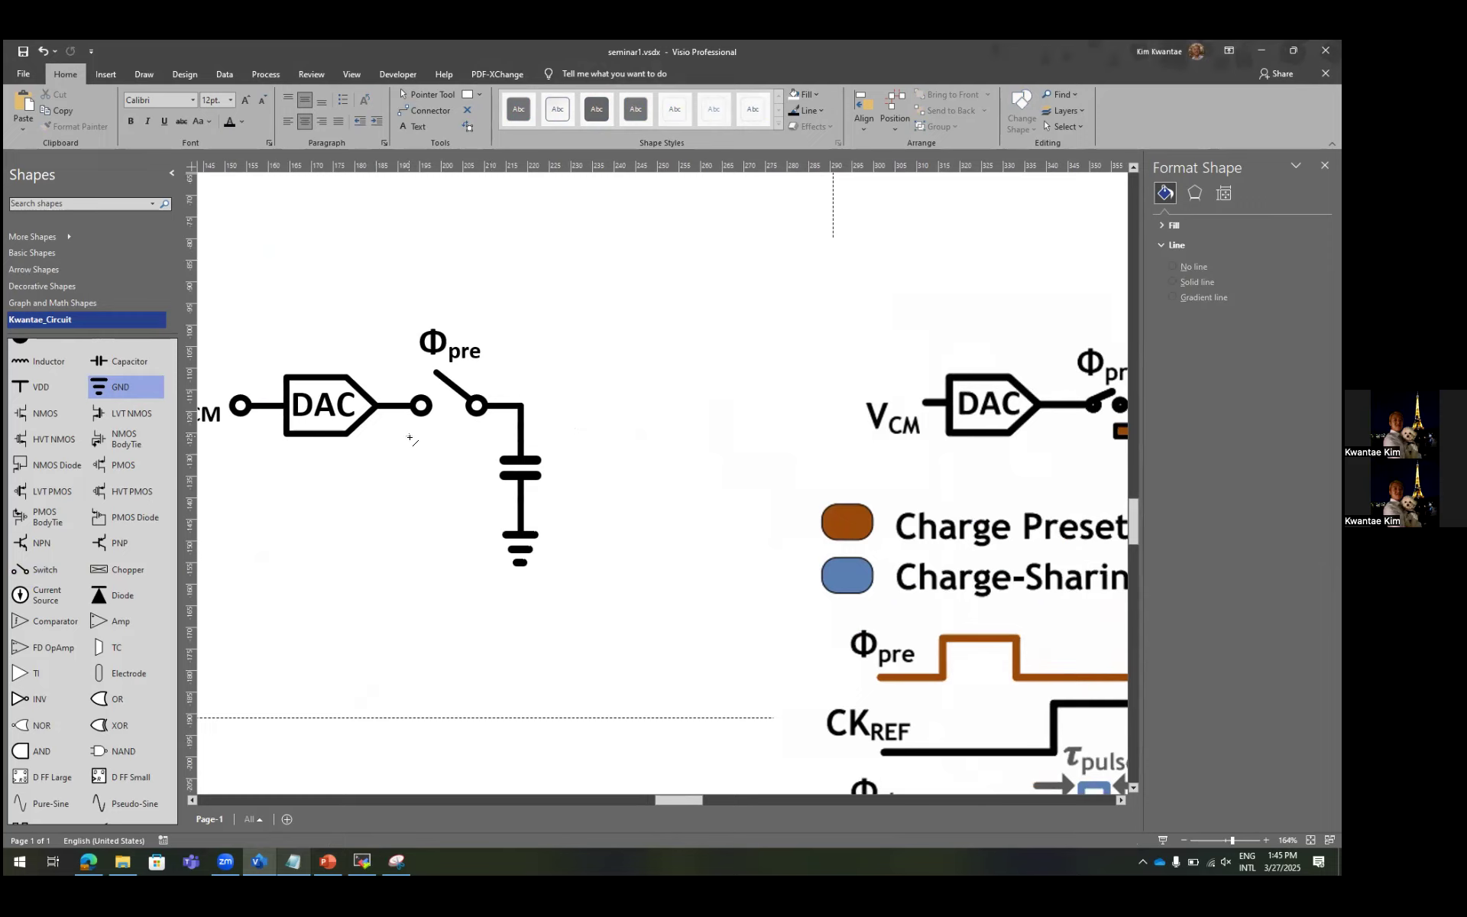
{"action": "left_click_drag", "start_coordinate": [410, 438], "coordinate": [458, 436]}
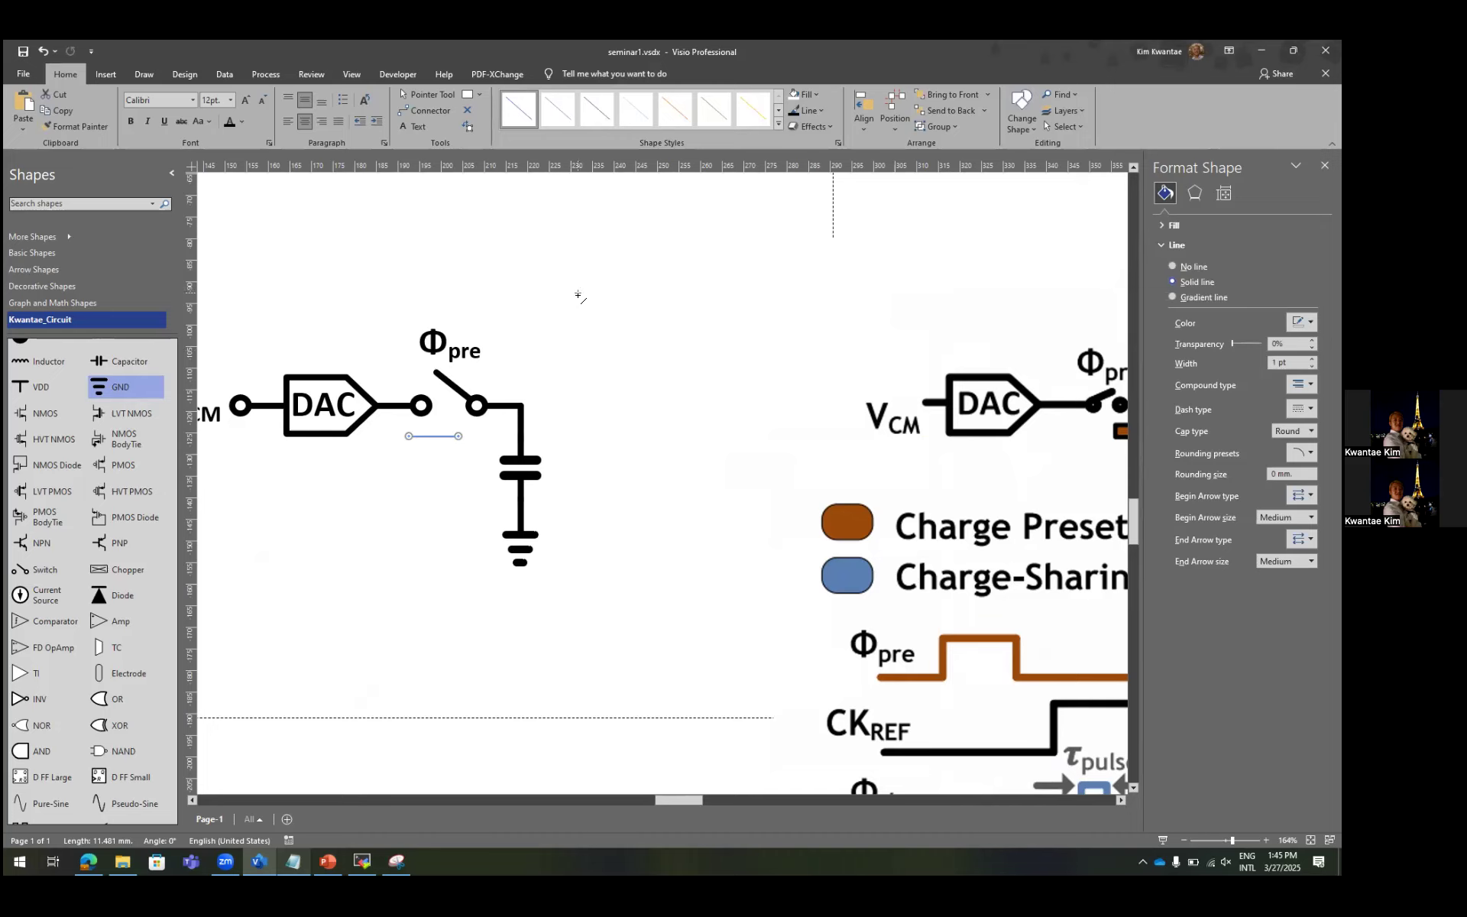
{"action": "mouse_move", "coordinate": [577, 293]}
{"action": "left_mouse_down"}
{"action": "mouse_move", "coordinate": [668, 260]}
{"action": "mouse_move", "coordinate": [636, 325]}
{"action": "left_mouse_up"}
{"action": "mouse_move", "coordinate": [602, 259]}
{"action": "left_mouse_down"}
{"action": "mouse_move", "coordinate": [657, 330]}
{"action": "mouse_move", "coordinate": [631, 342]}
{"action": "mouse_move", "coordinate": [647, 277]}
{"action": "left_mouse_up"}
{"action": "left_click_drag", "start_coordinate": [599, 346], "coordinate": [657, 283]}
{"action": "key", "text": "ctrl+1"}
{"action": "left_click_drag", "start_coordinate": [532, 223], "coordinate": [705, 372]}
{"action": "key", "text": "Delete"}
Draw an arc from the end of the thin horizontal line, curving downward towards the capacitor.
{"action": "left_click", "coordinate": [479, 97]}
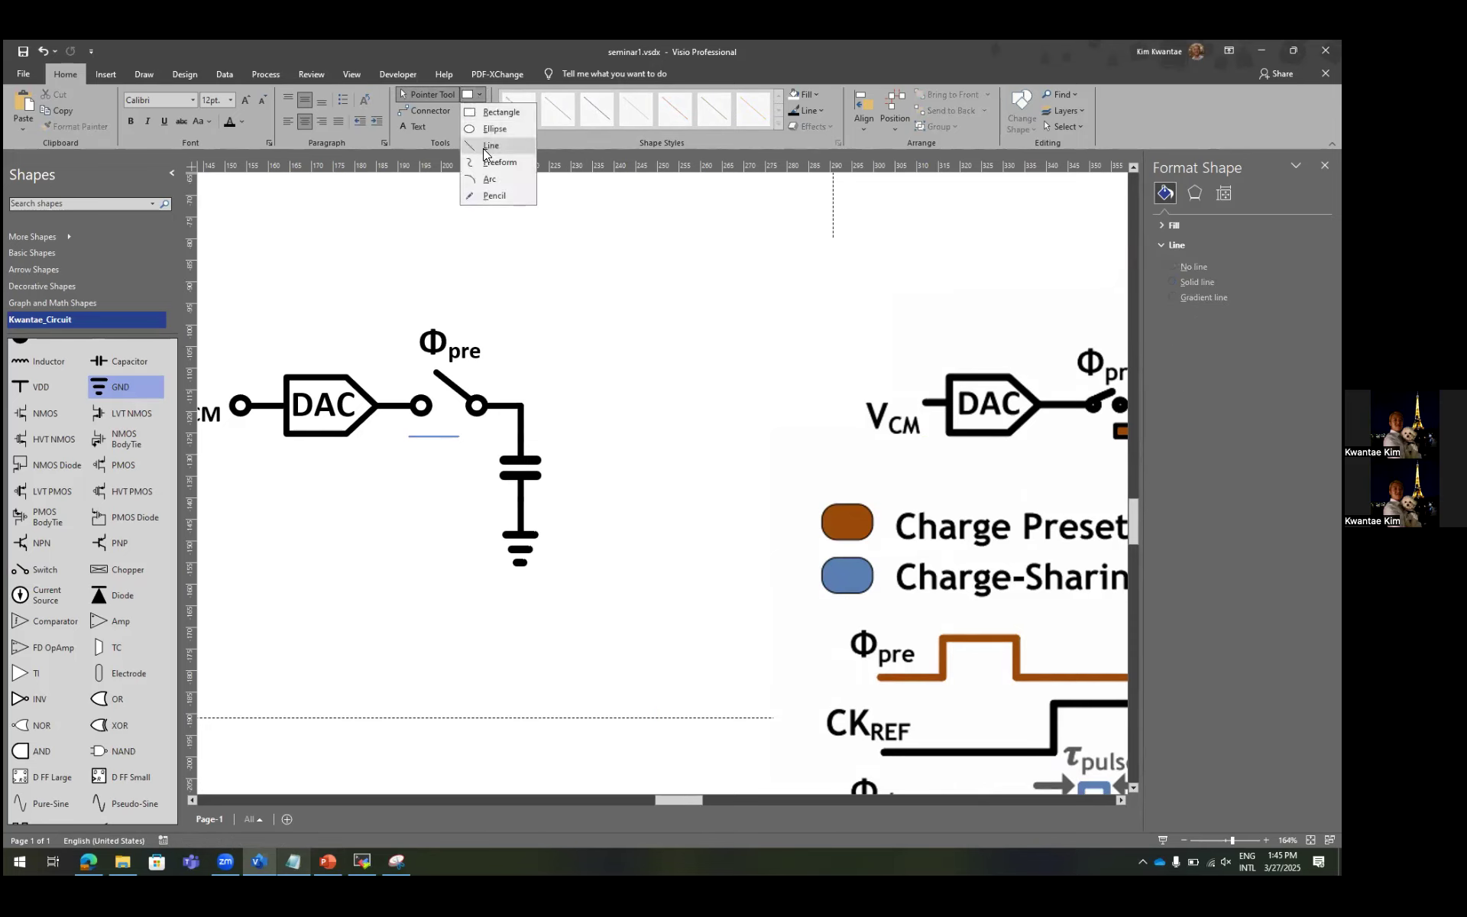
{"action": "left_click", "coordinate": [489, 179]}
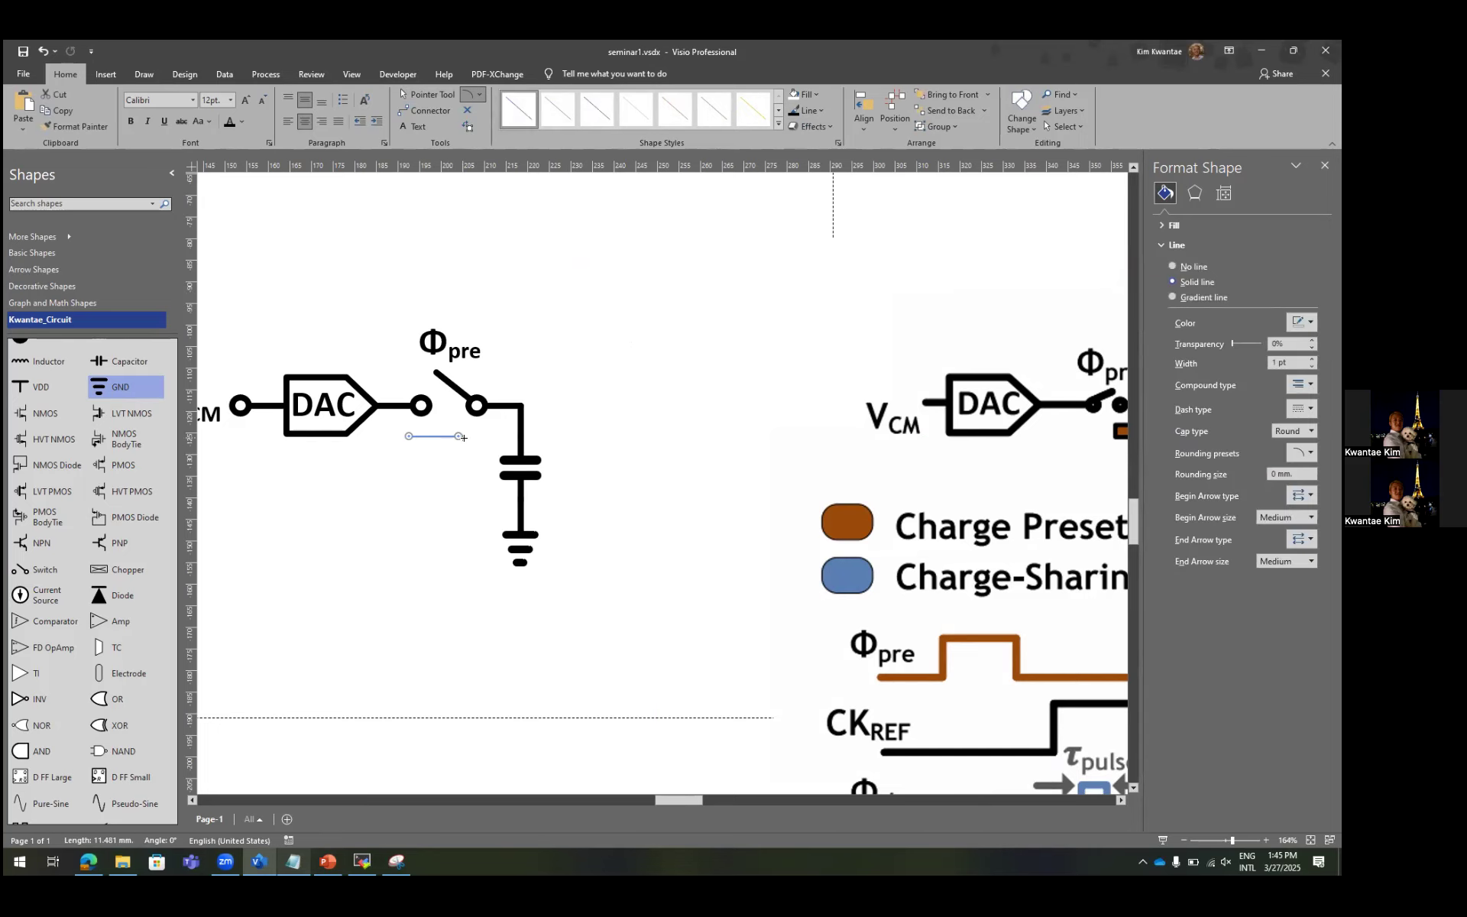
{"action": "scroll", "coordinate": [472, 447], "scroll_direction": "up", "scroll_amount": 1, "text": "ctrl"}
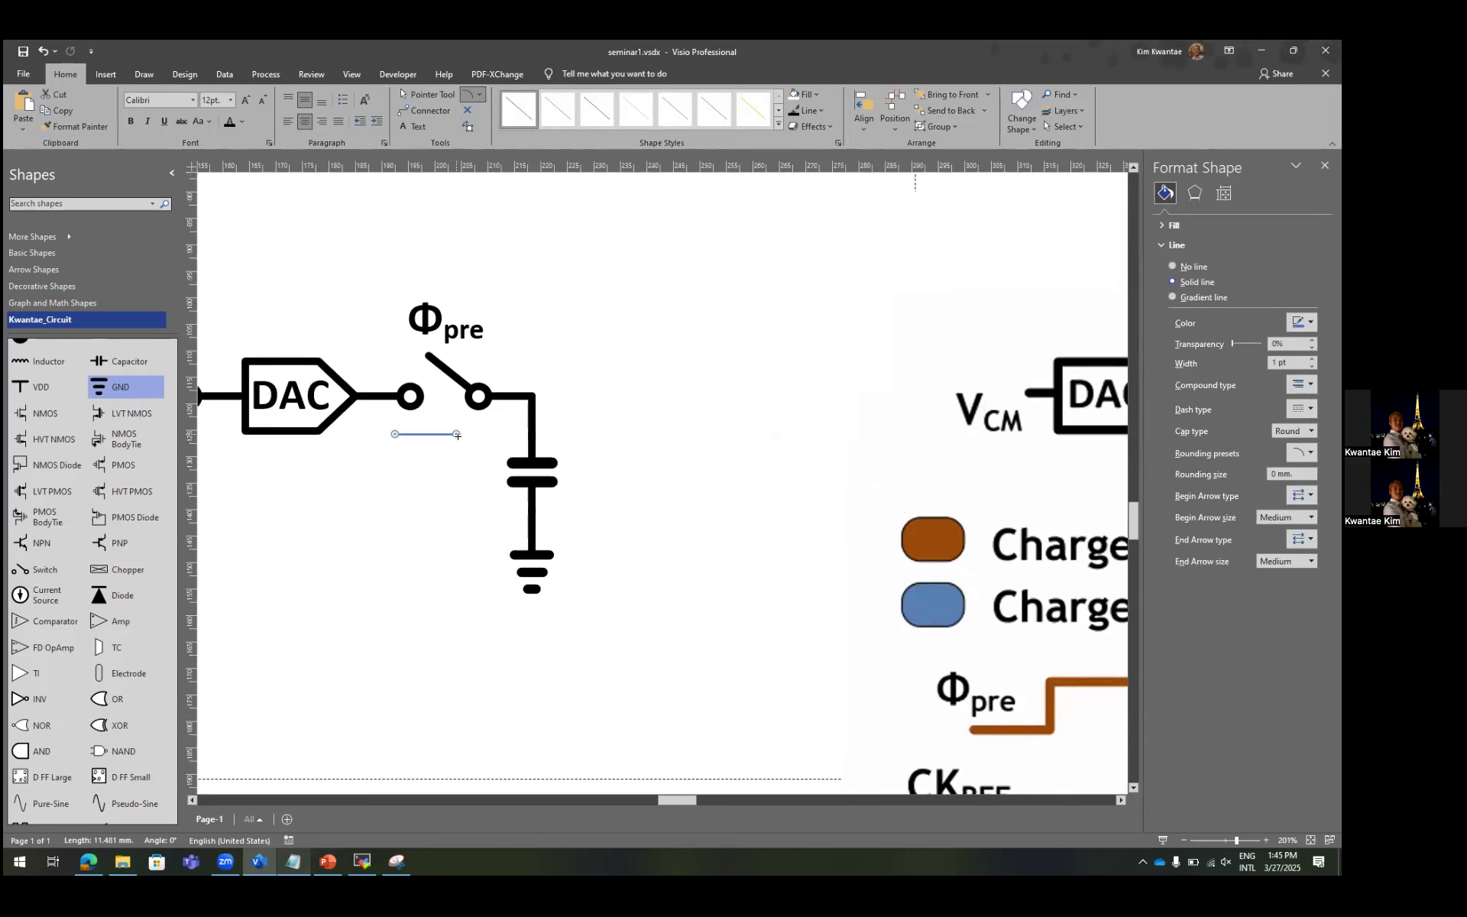
{"action": "left_click_drag", "start_coordinate": [457, 435], "coordinate": [501, 423]}
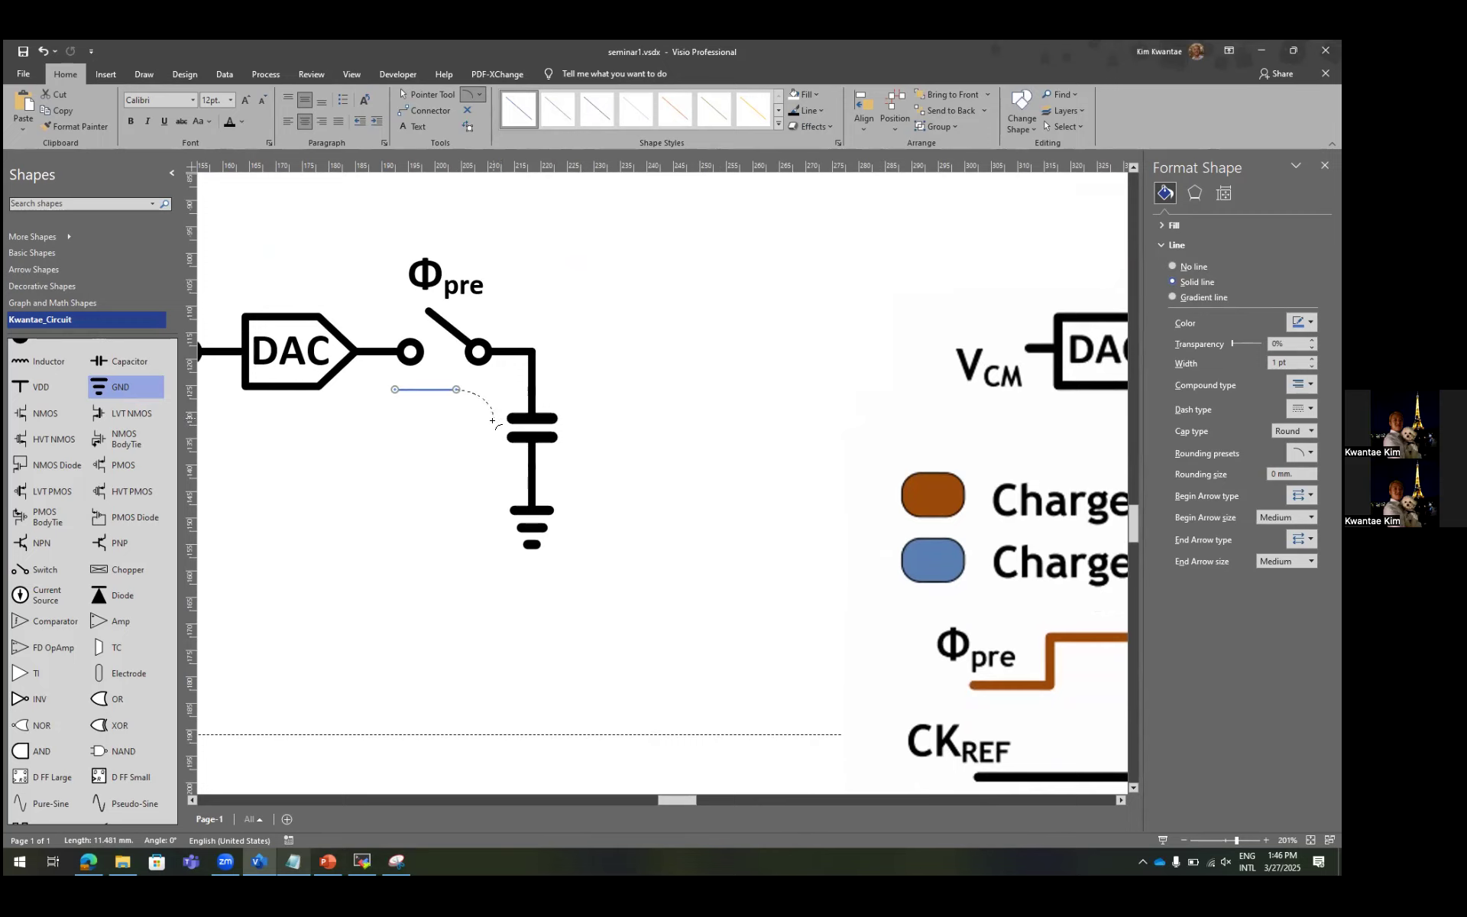
{"action": "left_click_drag", "start_coordinate": [493, 420], "coordinate": [493, 417]}
{"action": "key", "text": "Escape"}
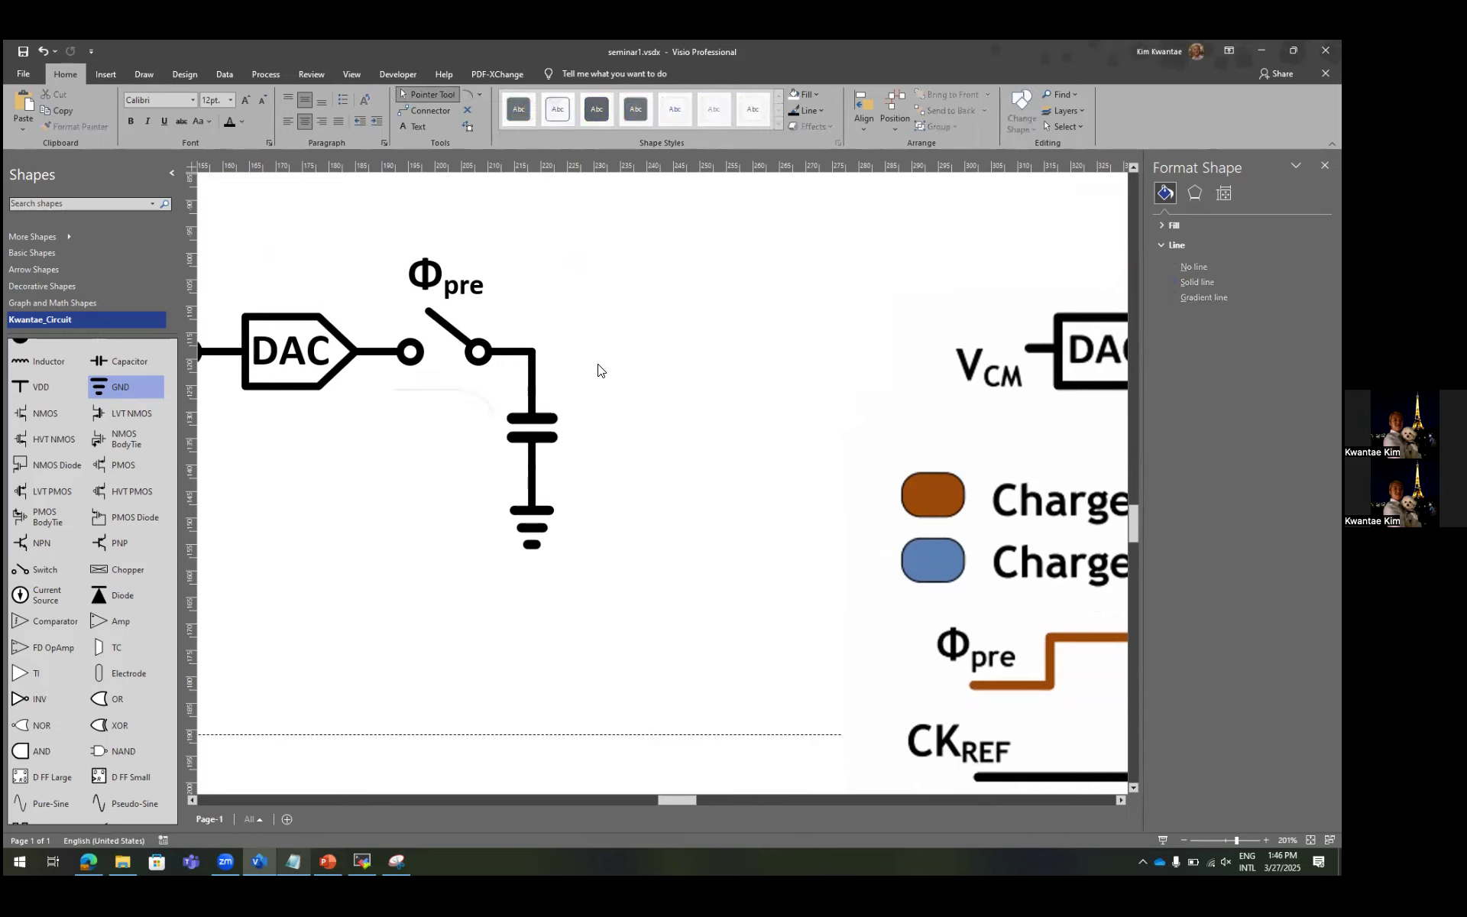
Extend the arc's lower end with a vertical line about 7.3 mm long.
{"action": "key", "text": "ctrl+7"}
{"action": "left_click", "coordinate": [494, 418]}
{"action": "left_click_drag", "start_coordinate": [494, 418], "coordinate": [495, 454]}
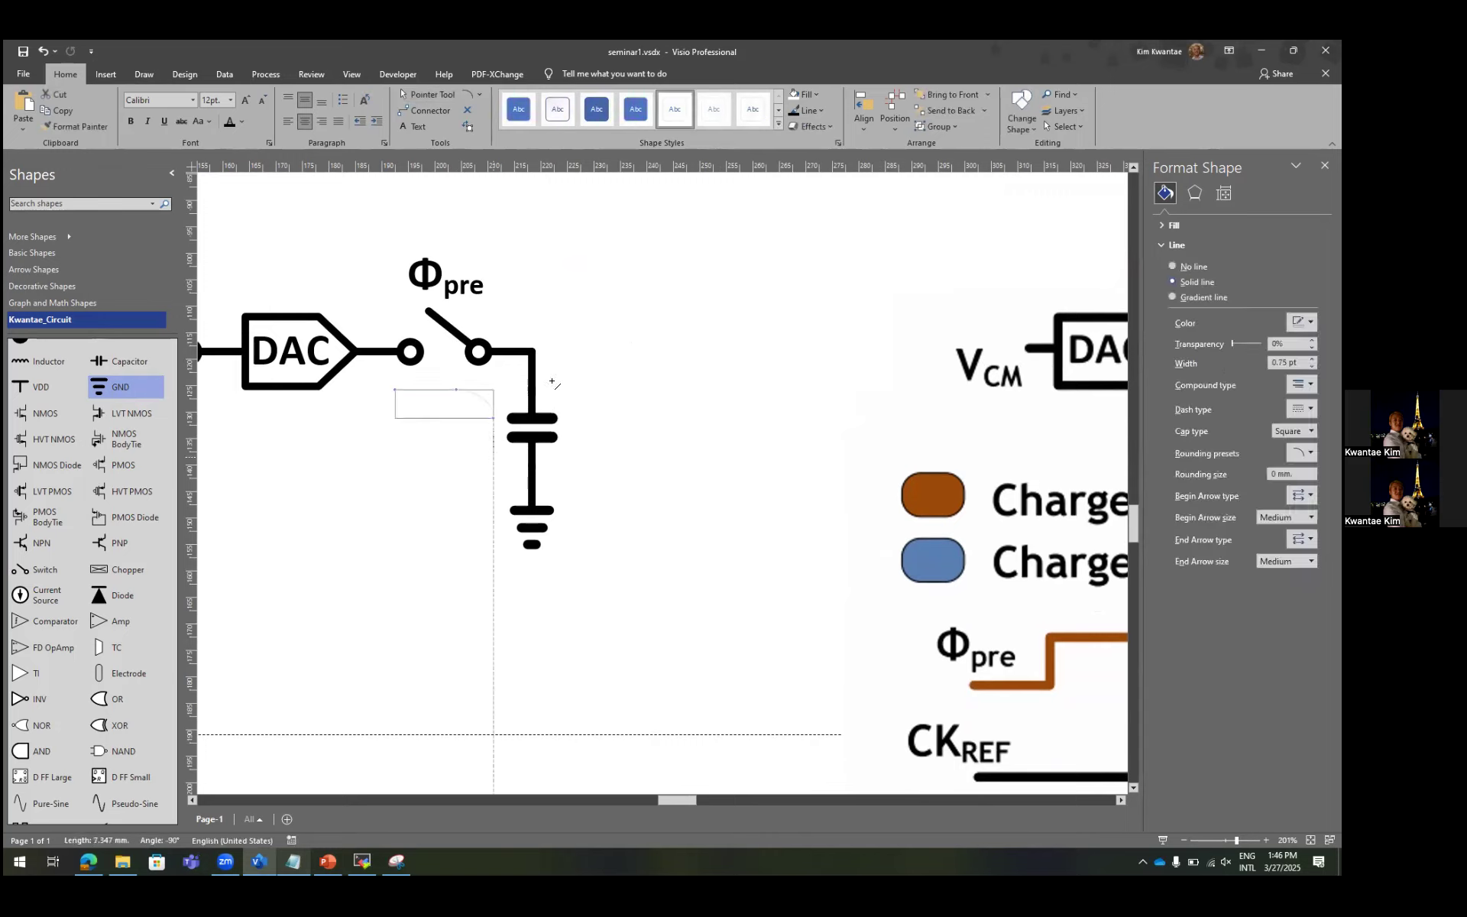
{"action": "key", "text": "Escape"}
{"action": "left_click", "coordinate": [448, 406]}
{"action": "scroll", "coordinate": [443, 401], "scroll_direction": "up", "scroll_amount": 3}
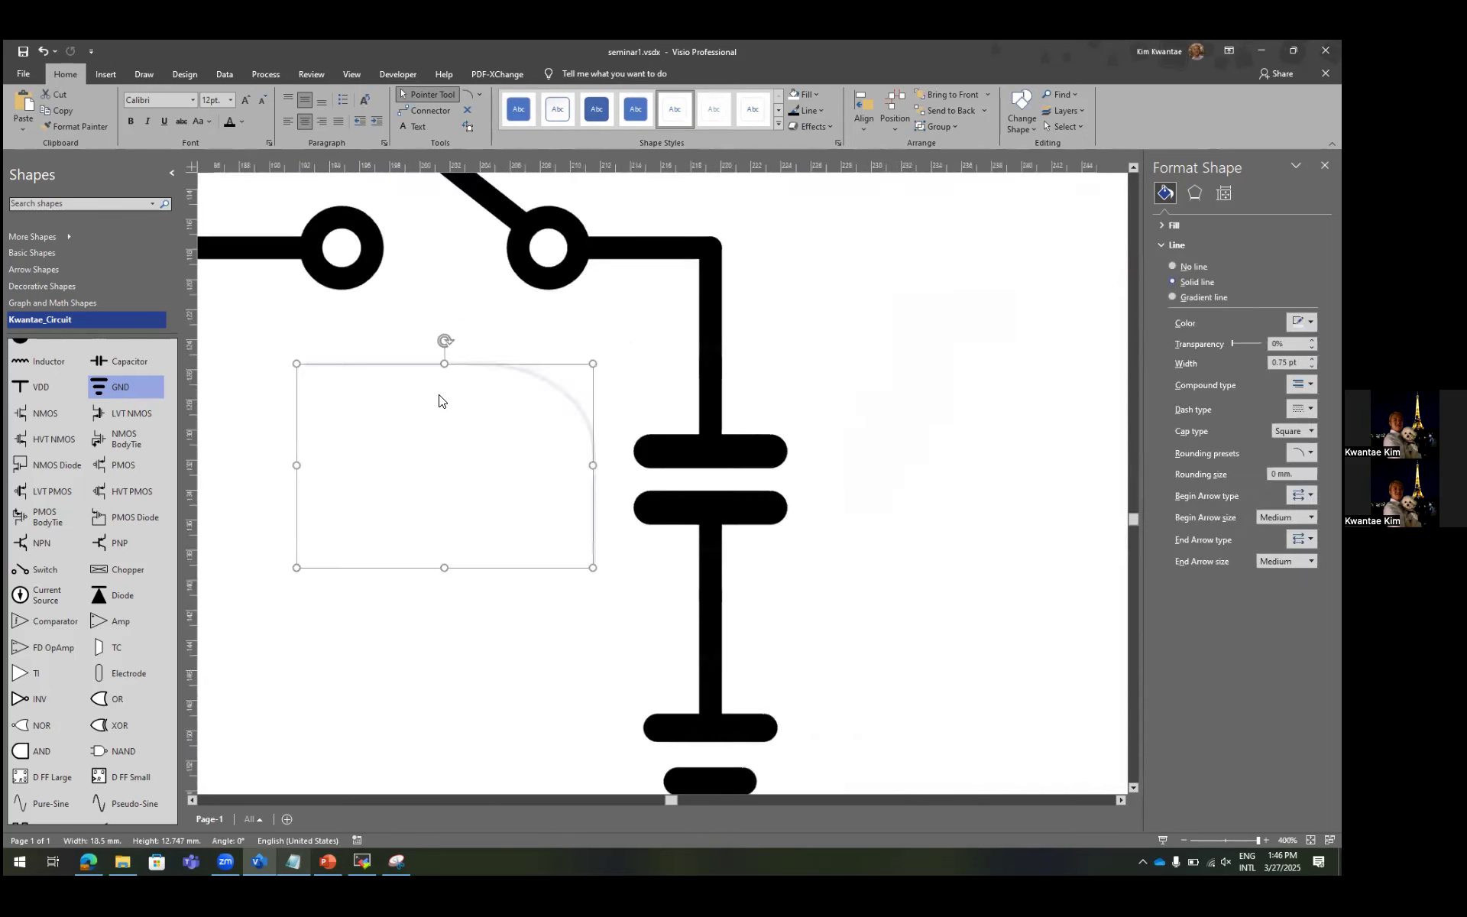
{"action": "left_click", "coordinate": [600, 333]}
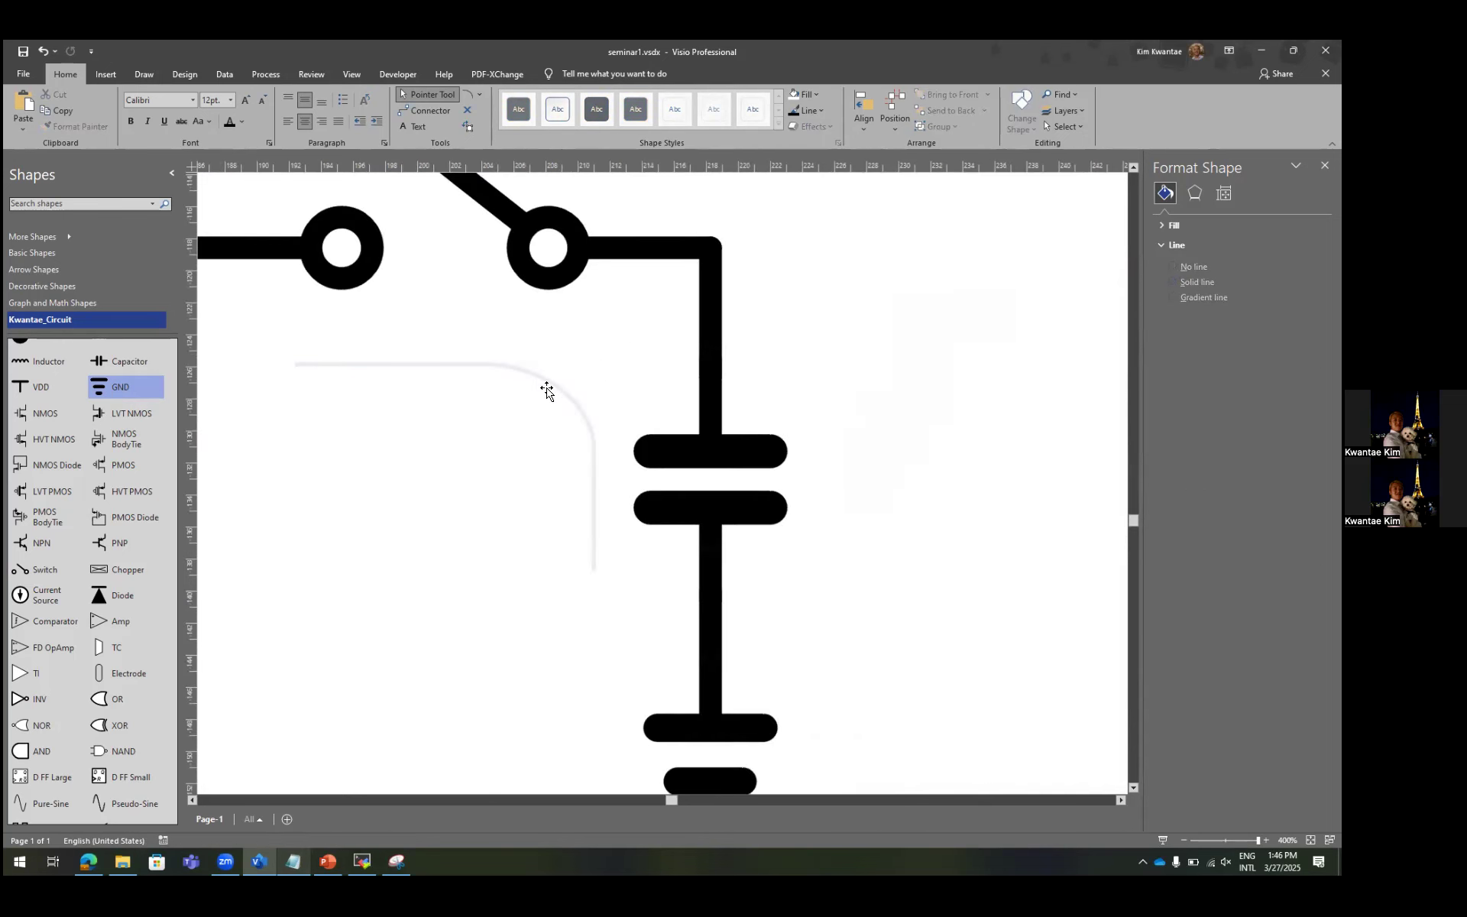
Format the curved line below the switch in dark red with a 3 pt width.
{"action": "scroll", "coordinate": [547, 386], "scroll_direction": "down", "scroll_amount": 1}
{"action": "left_click", "coordinate": [550, 379]}
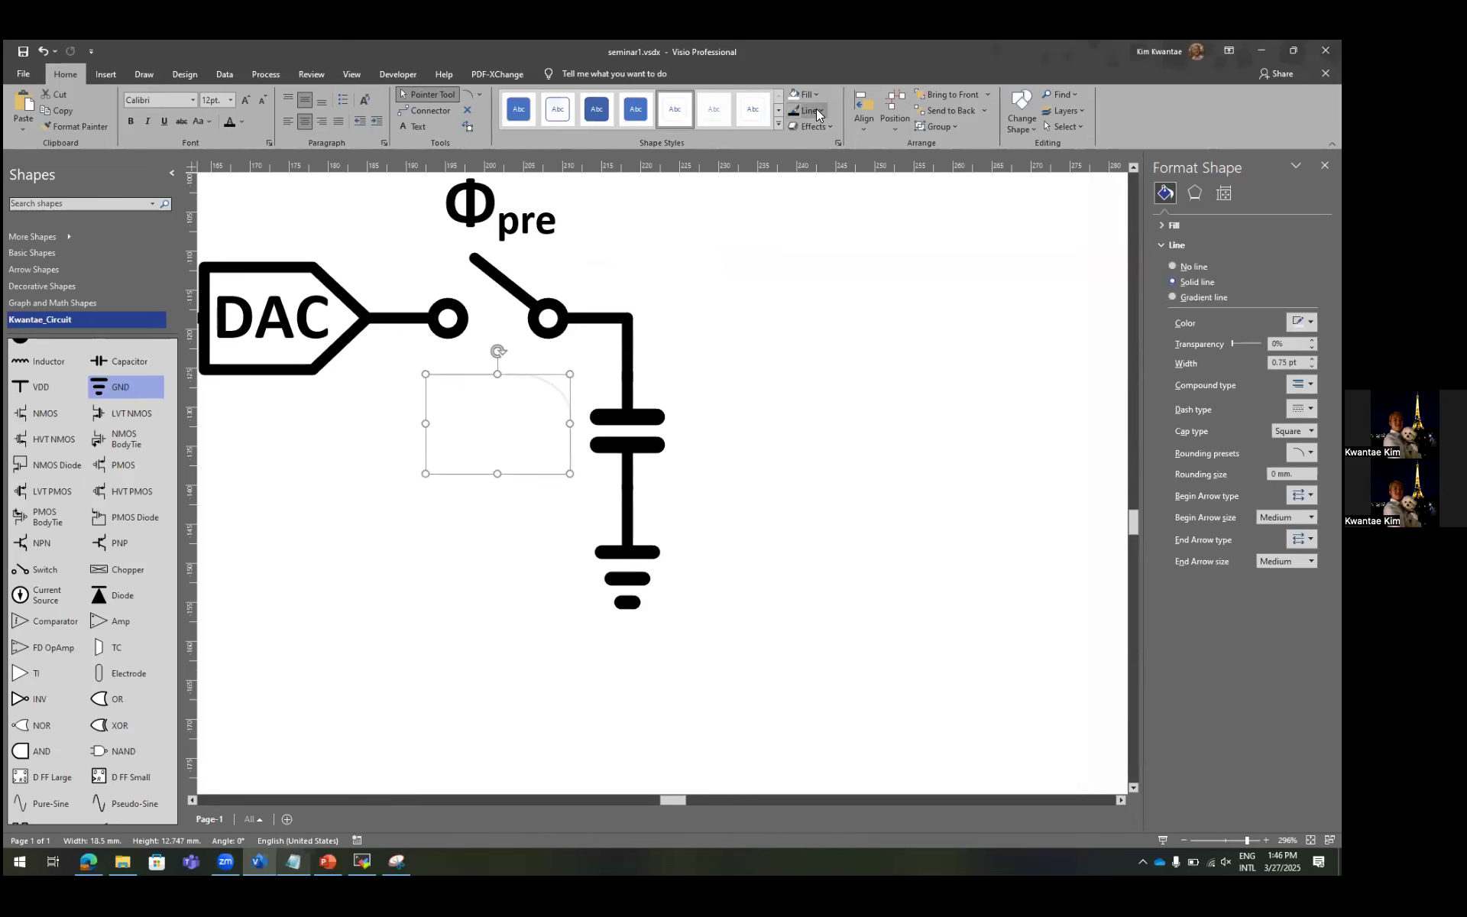
{"action": "scroll", "coordinate": [727, 314], "scroll_direction": "down", "scroll_amount": 4}
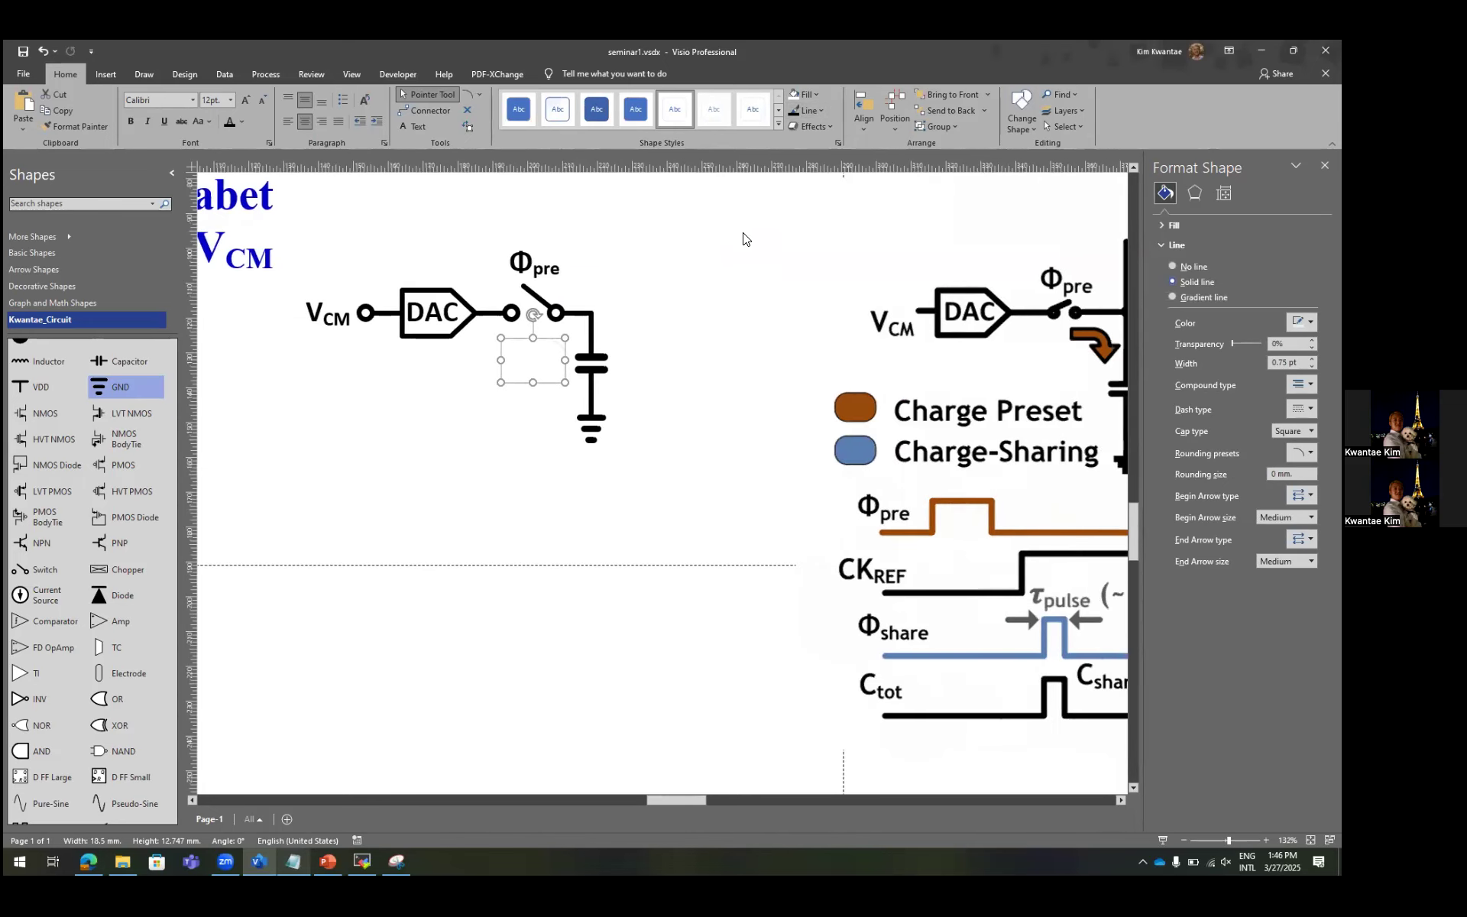
{"action": "left_click", "coordinate": [821, 106]}
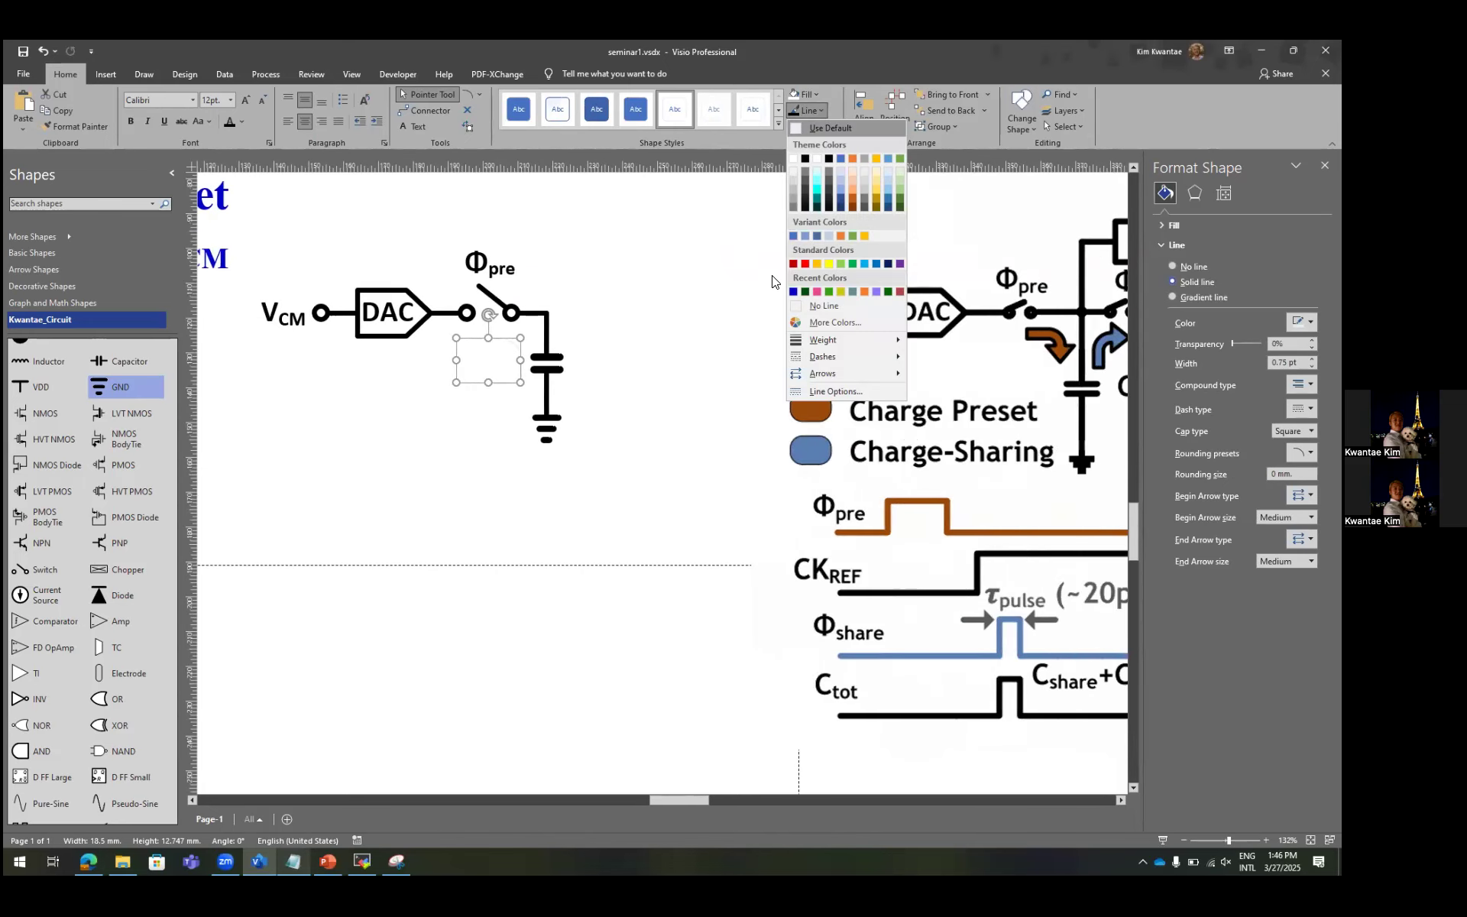
{"action": "left_click", "coordinate": [793, 264]}
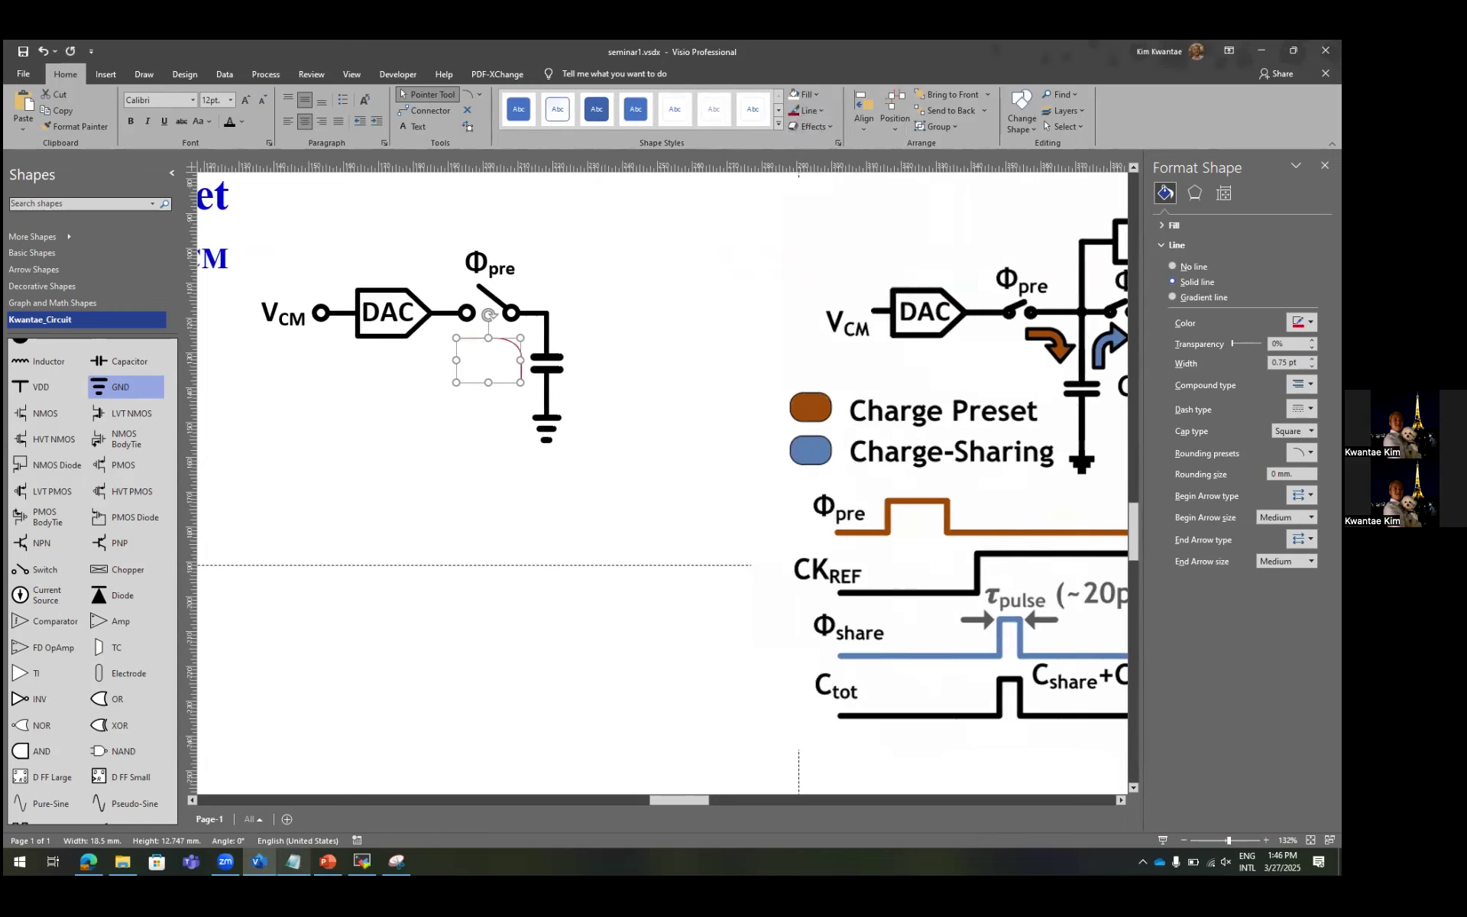
{"action": "left_click", "coordinate": [1287, 363]}
{"action": "left_click", "coordinate": [682, 380]}
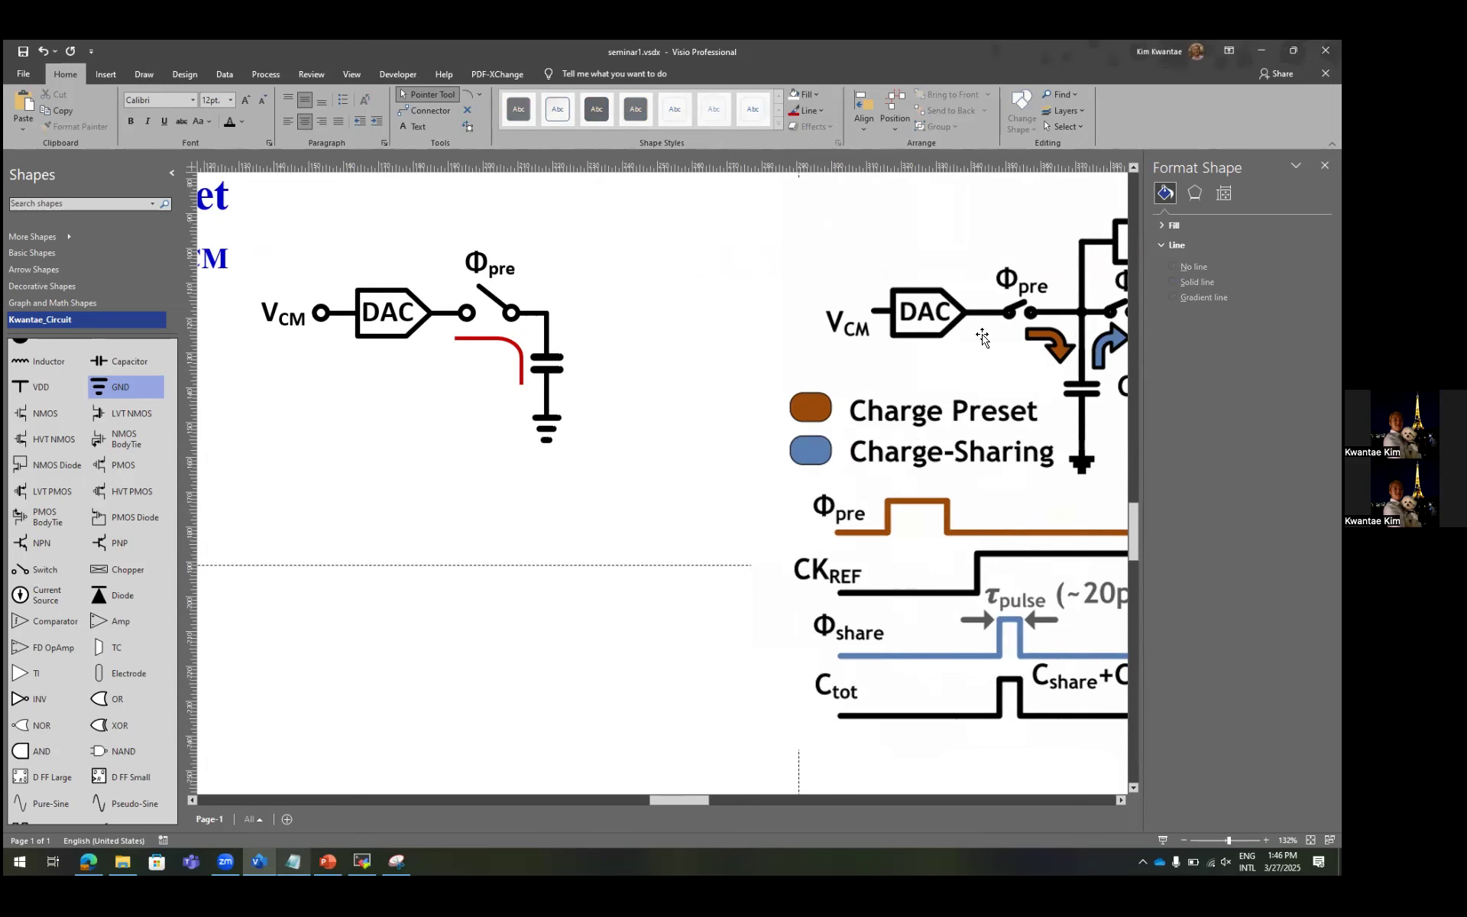
Add a filled arrowhead to the lower end of the red curve and narrow the curve to about 16 mm wide.
{"action": "scroll", "coordinate": [977, 331], "scroll_direction": "right", "scroll_amount": 2}
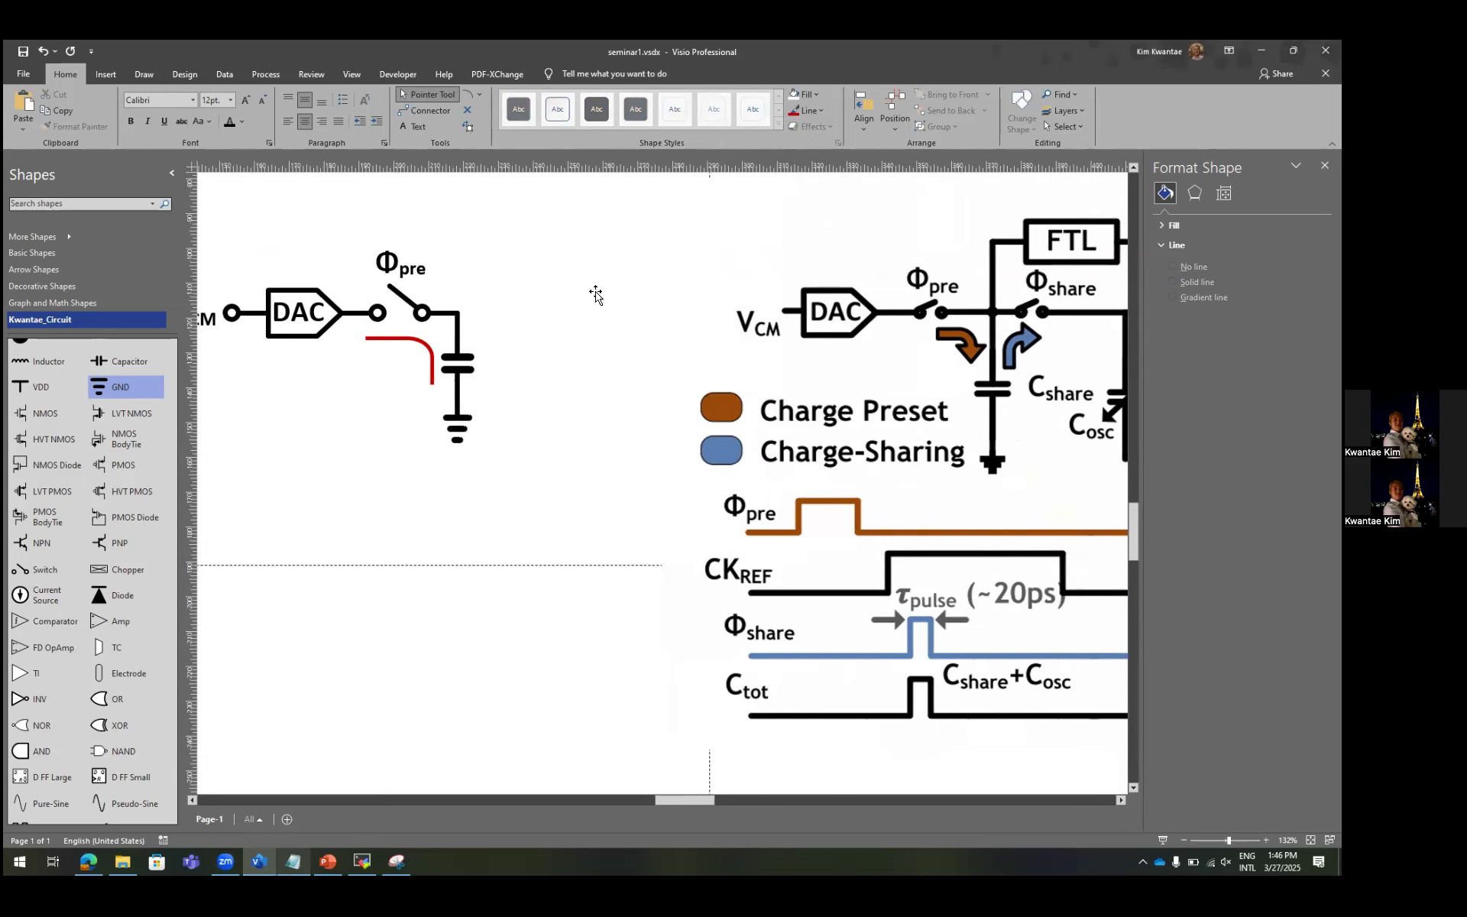
{"action": "left_click", "coordinate": [398, 338]}
{"action": "left_click", "coordinate": [817, 112]}
{"action": "mouse_move", "coordinate": [834, 371]}
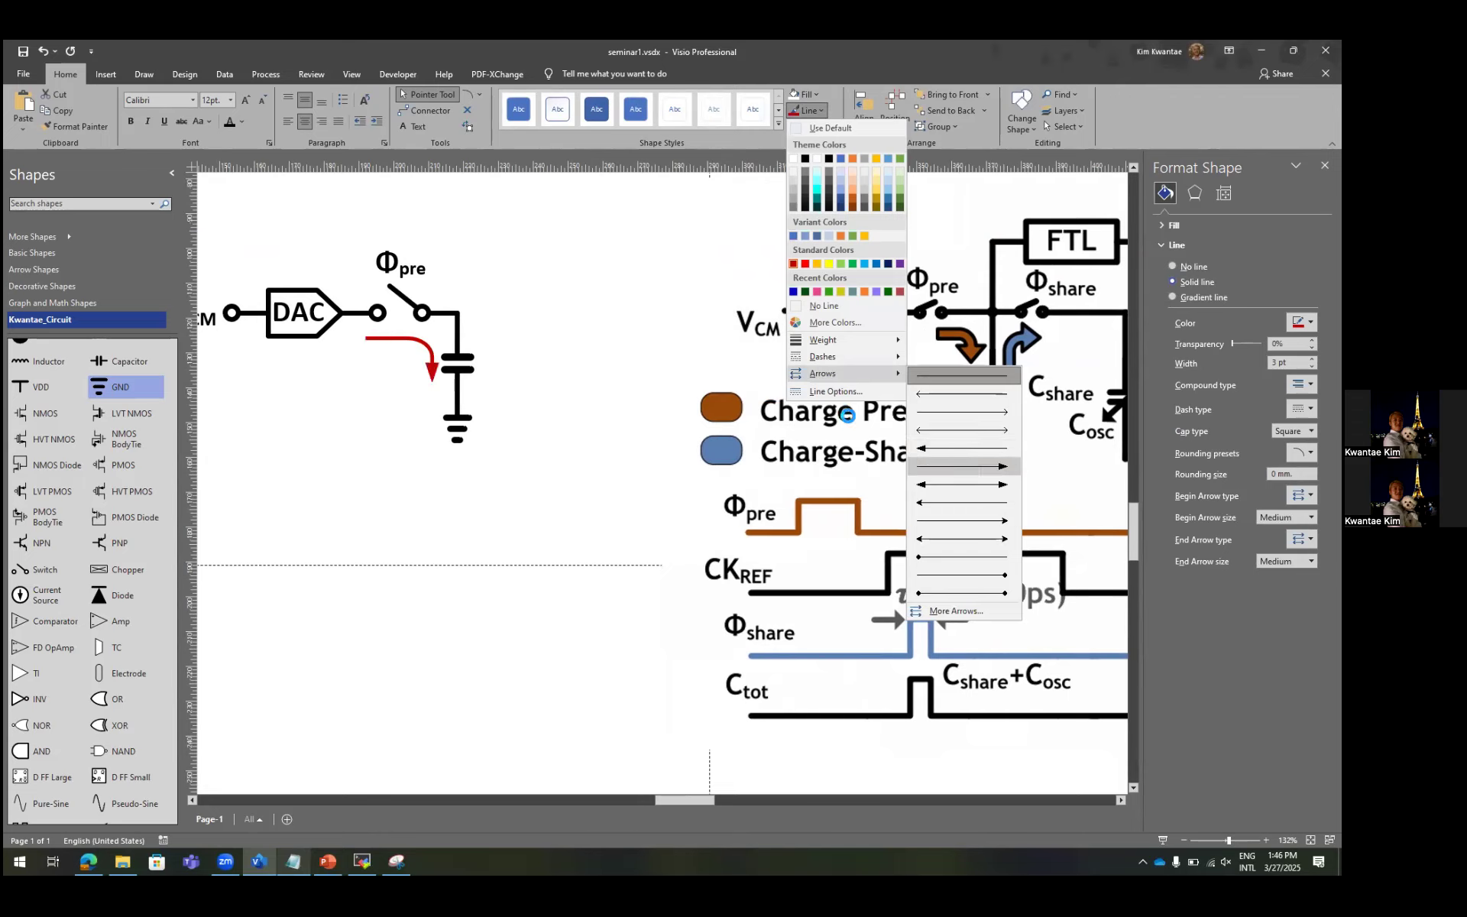
{"action": "left_click", "coordinate": [963, 465]}
{"action": "left_click", "coordinate": [524, 328]}
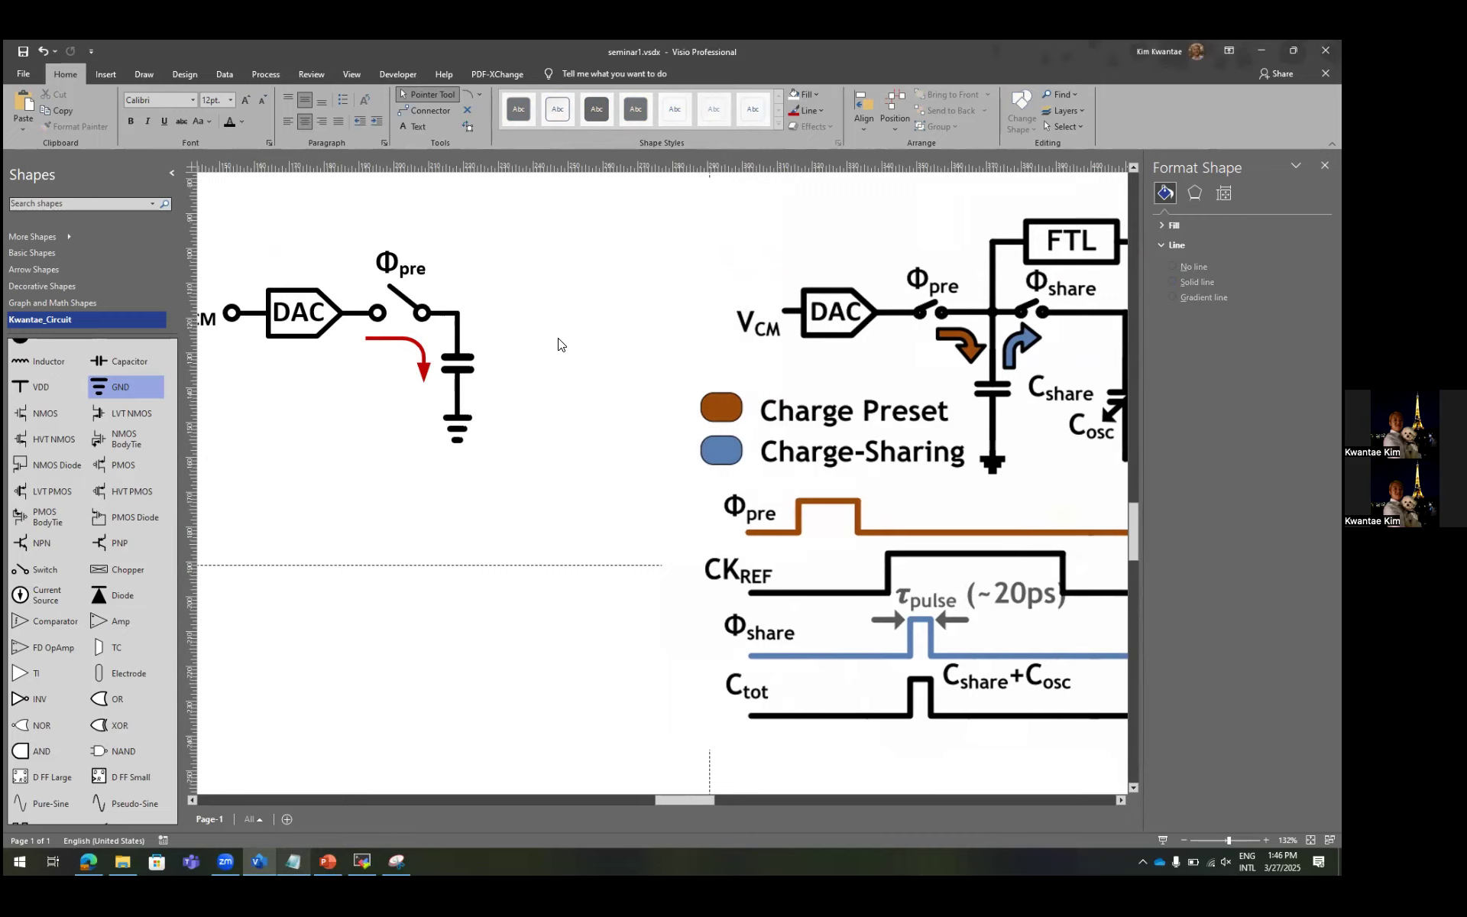
Add a vertically flipped copy of the red arrow on the other side of the capacitor, top-aligned with the original.
{"action": "left_click", "coordinate": [418, 347]}
{"action": "left_click_drag", "start_coordinate": [473, 341], "coordinate": [518, 346]}
{"action": "key", "text": "F8"}
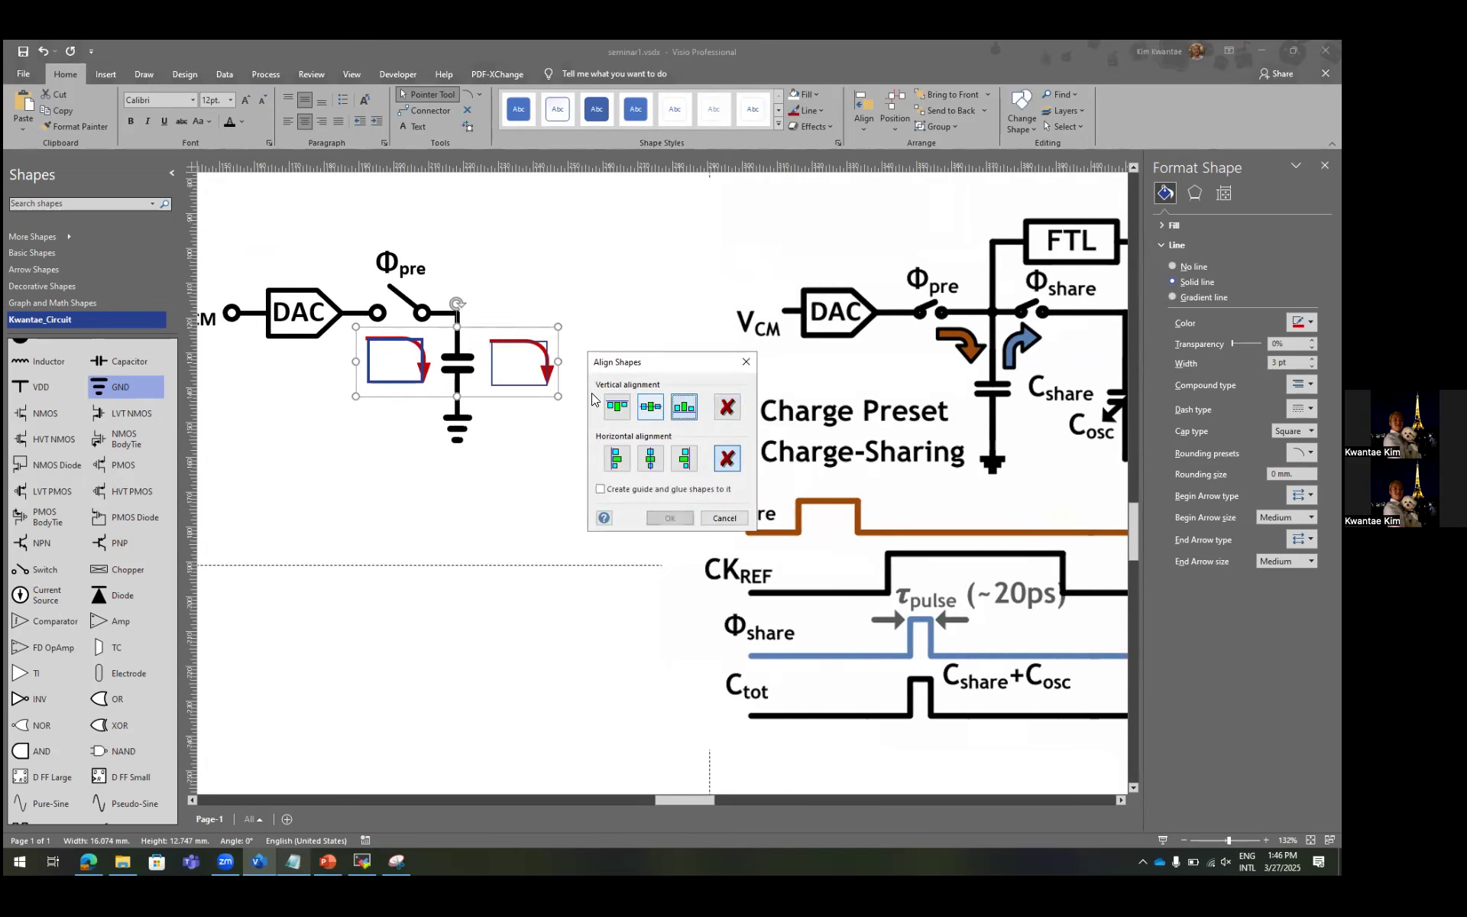
{"action": "double_click", "coordinate": [617, 406]}
{"action": "left_click", "coordinate": [547, 357]}
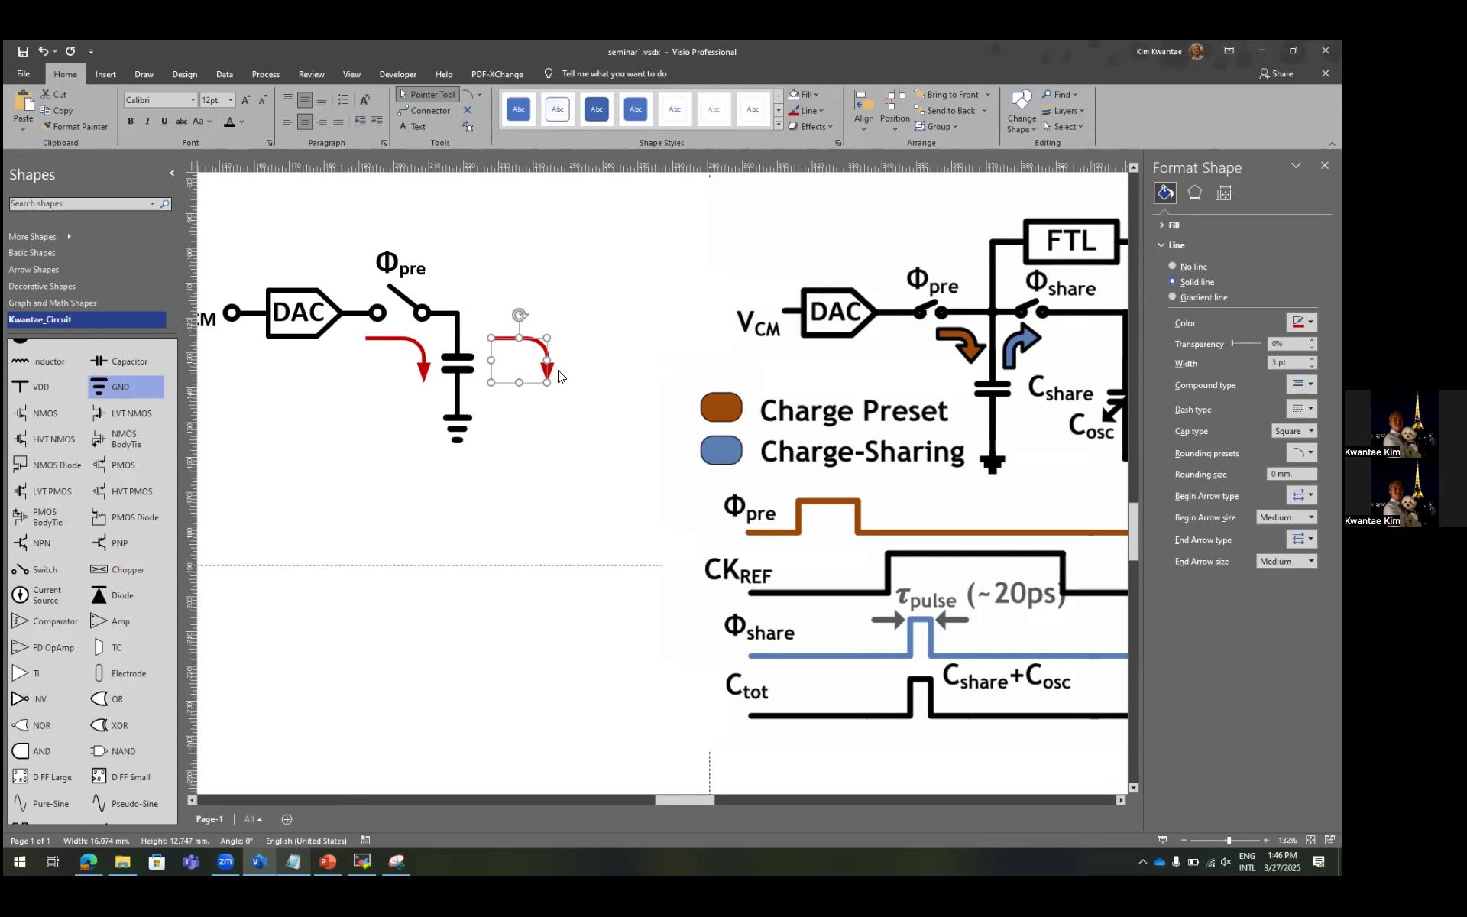
{"action": "key", "text": "ctrl+j"}
Switch to Notepad and add the entry "Ctrl + J/H" with the description "Flip" below the Rotation shortcut.
{"action": "key", "text": "alt+Tab"}
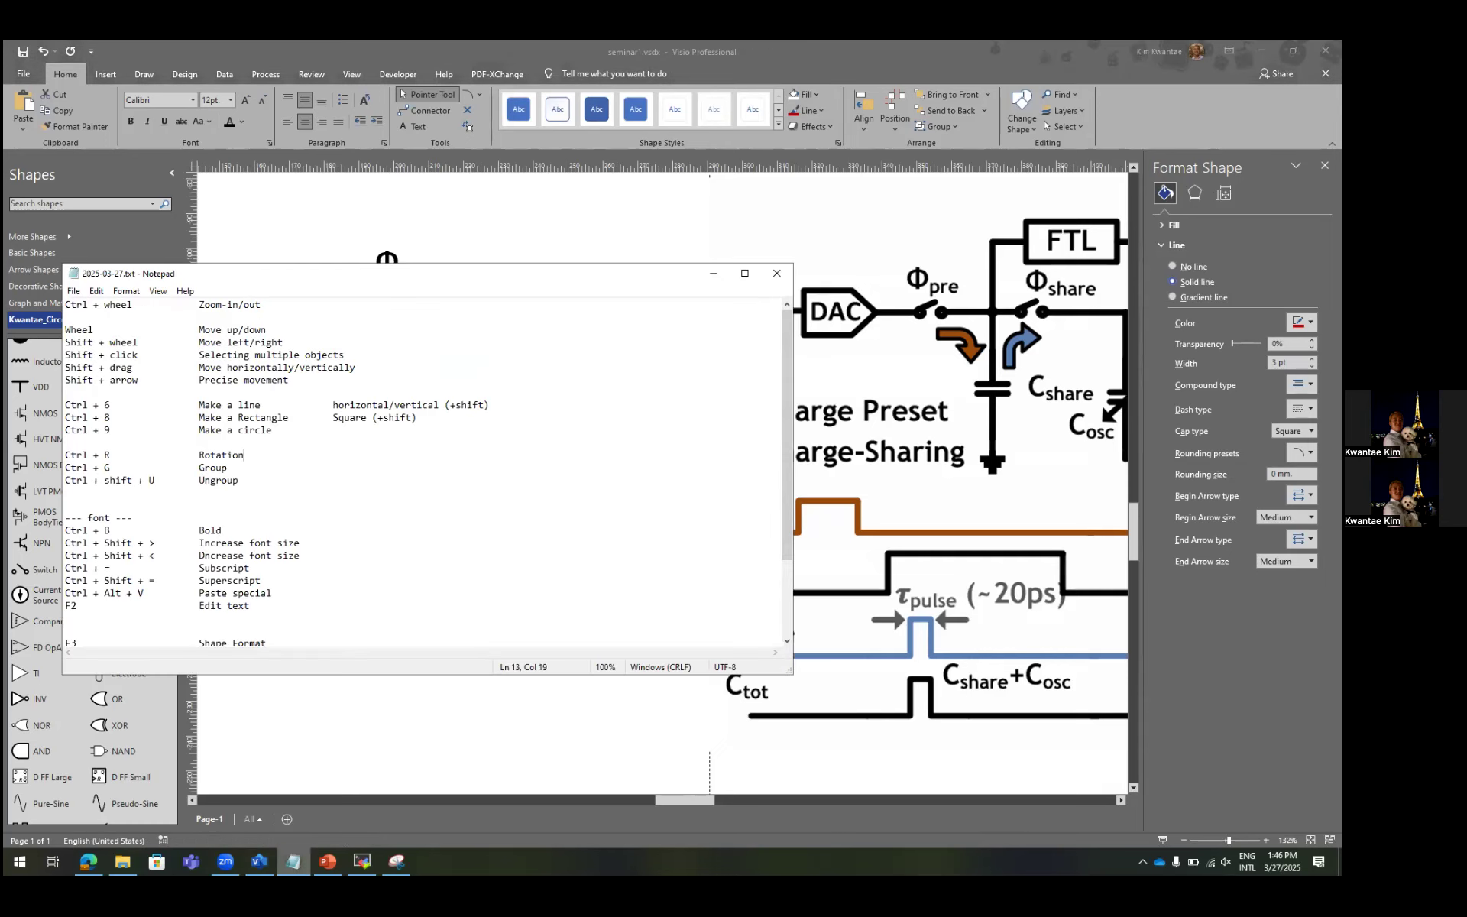
{"action": "key", "text": "Return"}
{"action": "type", "text": "Ctrl + J/H"}
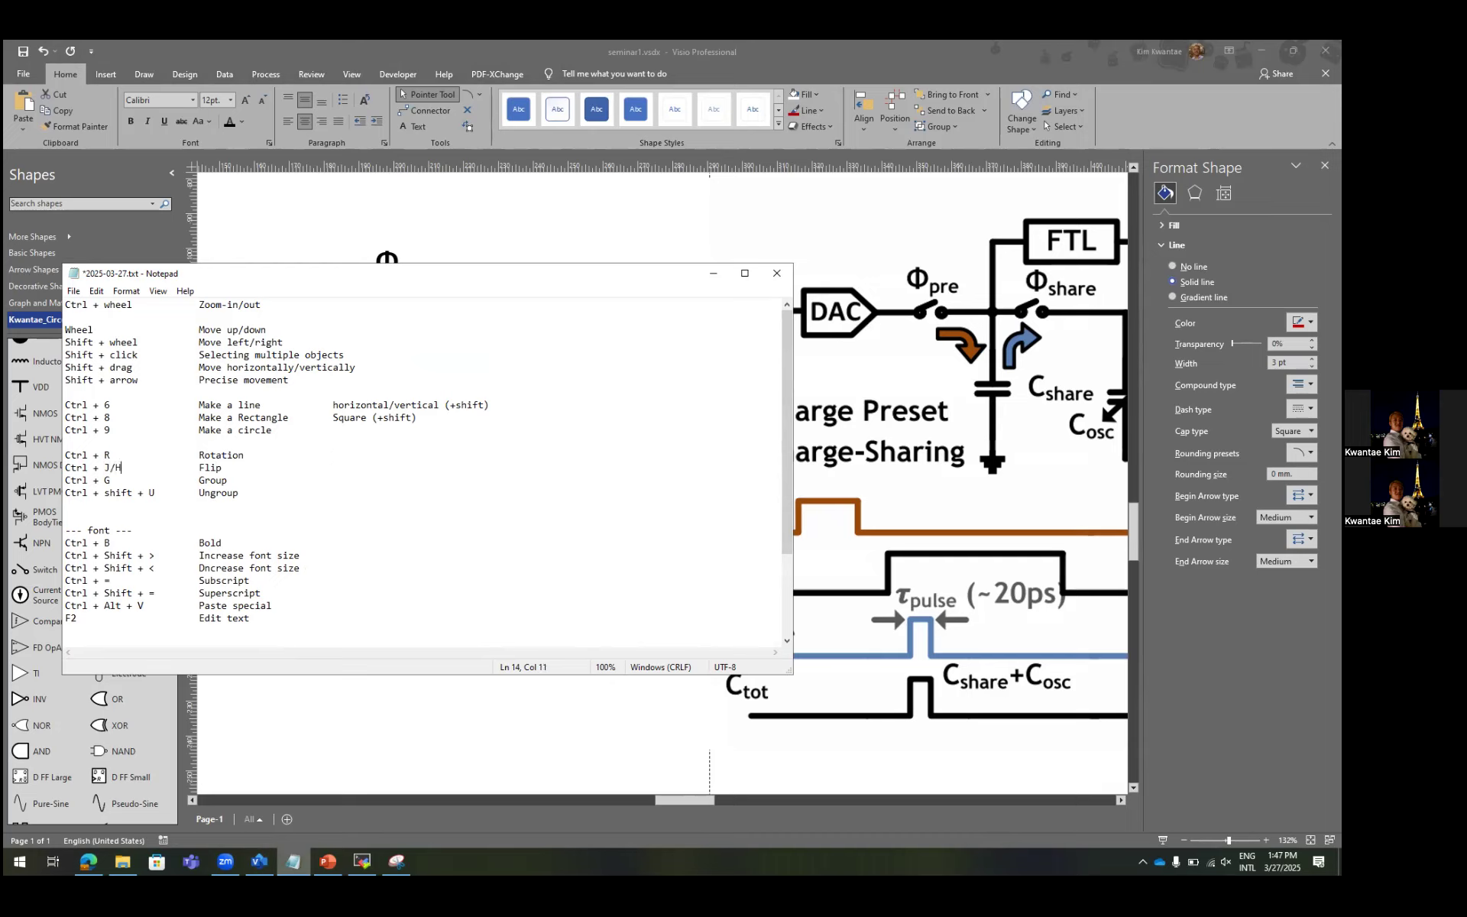
Extend the flip shortcut entry with "Horizontal /vertical" and save the notes.
{"action": "type", "text": "/JHorizontal /veritcal"}
{"action": "key", "text": "BackSpace"}
{"action": "key", "text": "BackSpace"}
{"action": "key", "text": "BackSpace"}
{"action": "key", "text": "BackSpace"}
{"action": "key", "text": "BackSpace"}
{"action": "type", "text": "tical"}
{"action": "key", "text": "ctrl+s"}
Switch back to Visio, reorient the copied red arrow so it rises and points right, and shorten it to about 12.3 mm.
{"action": "left_click", "coordinate": [618, 256]}
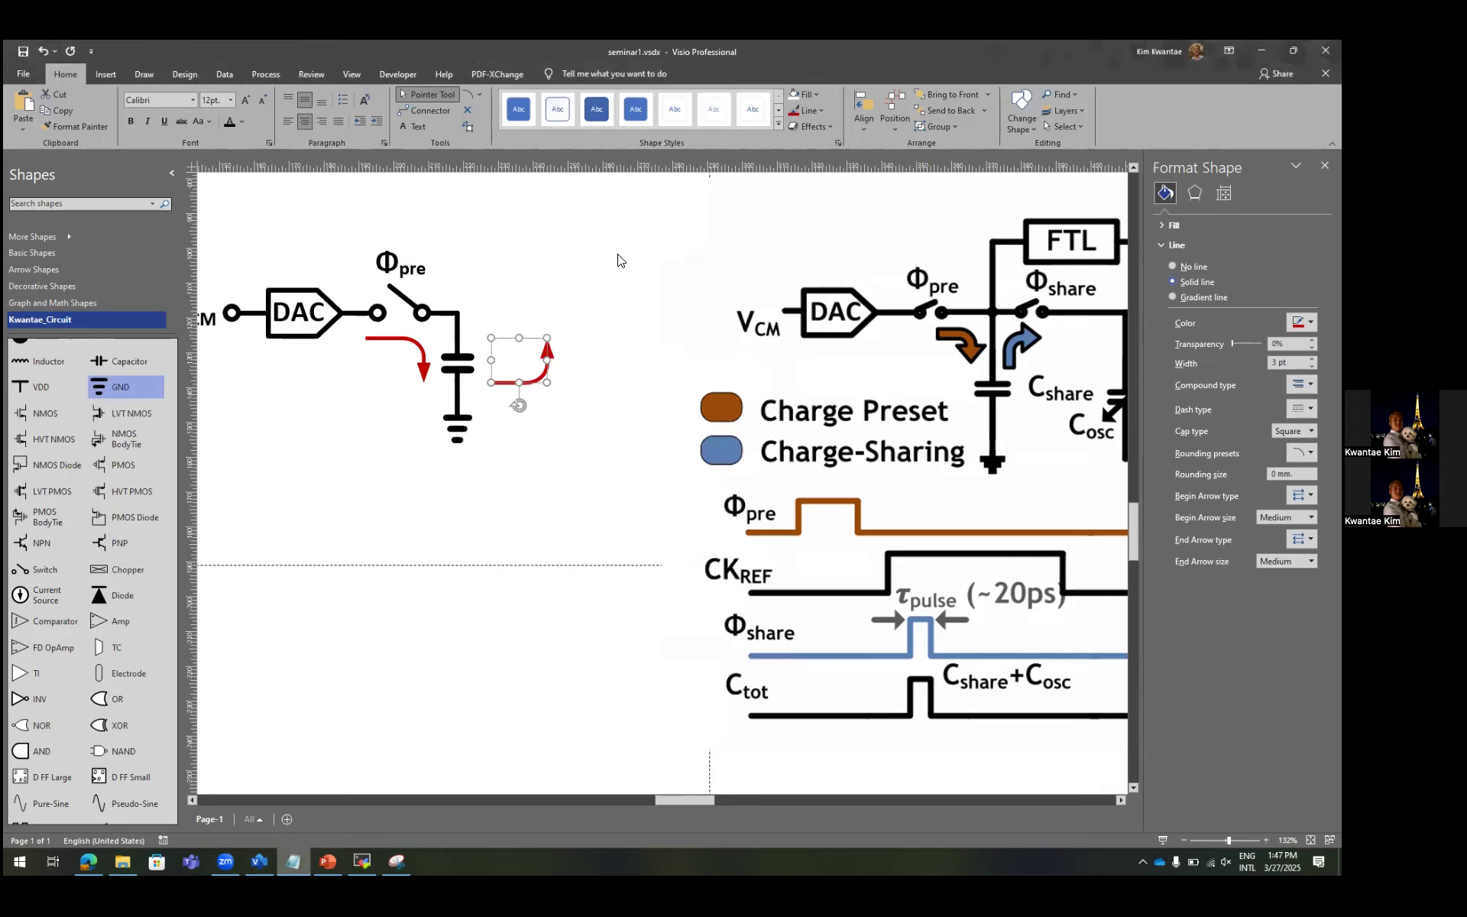
{"action": "left_click", "coordinate": [550, 352]}
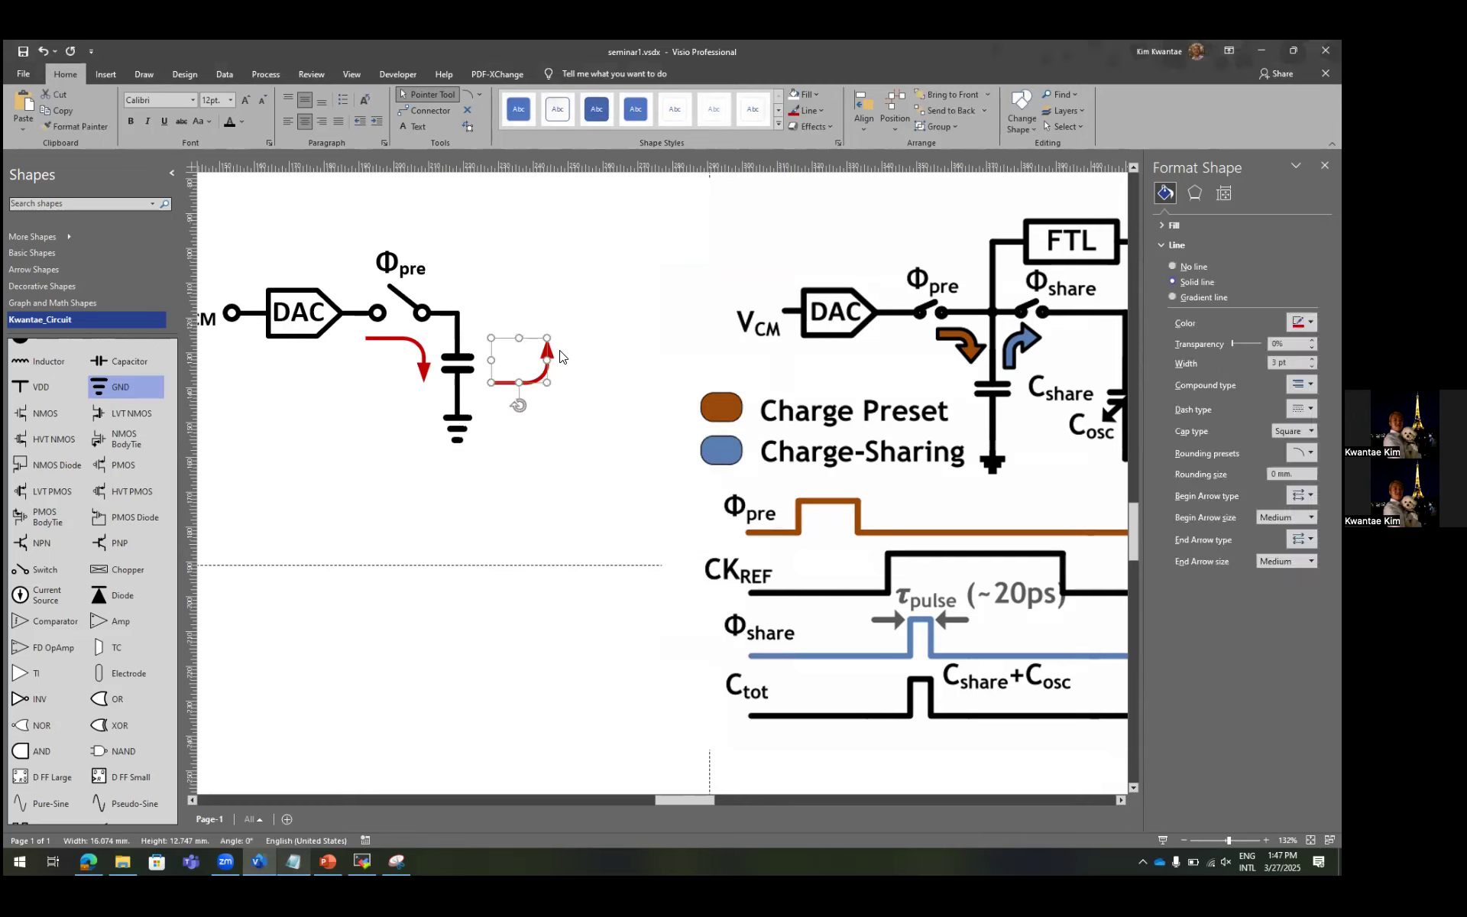
{"action": "key", "text": "ctrl+h"}
{"action": "key", "text": "ctrl+r"}
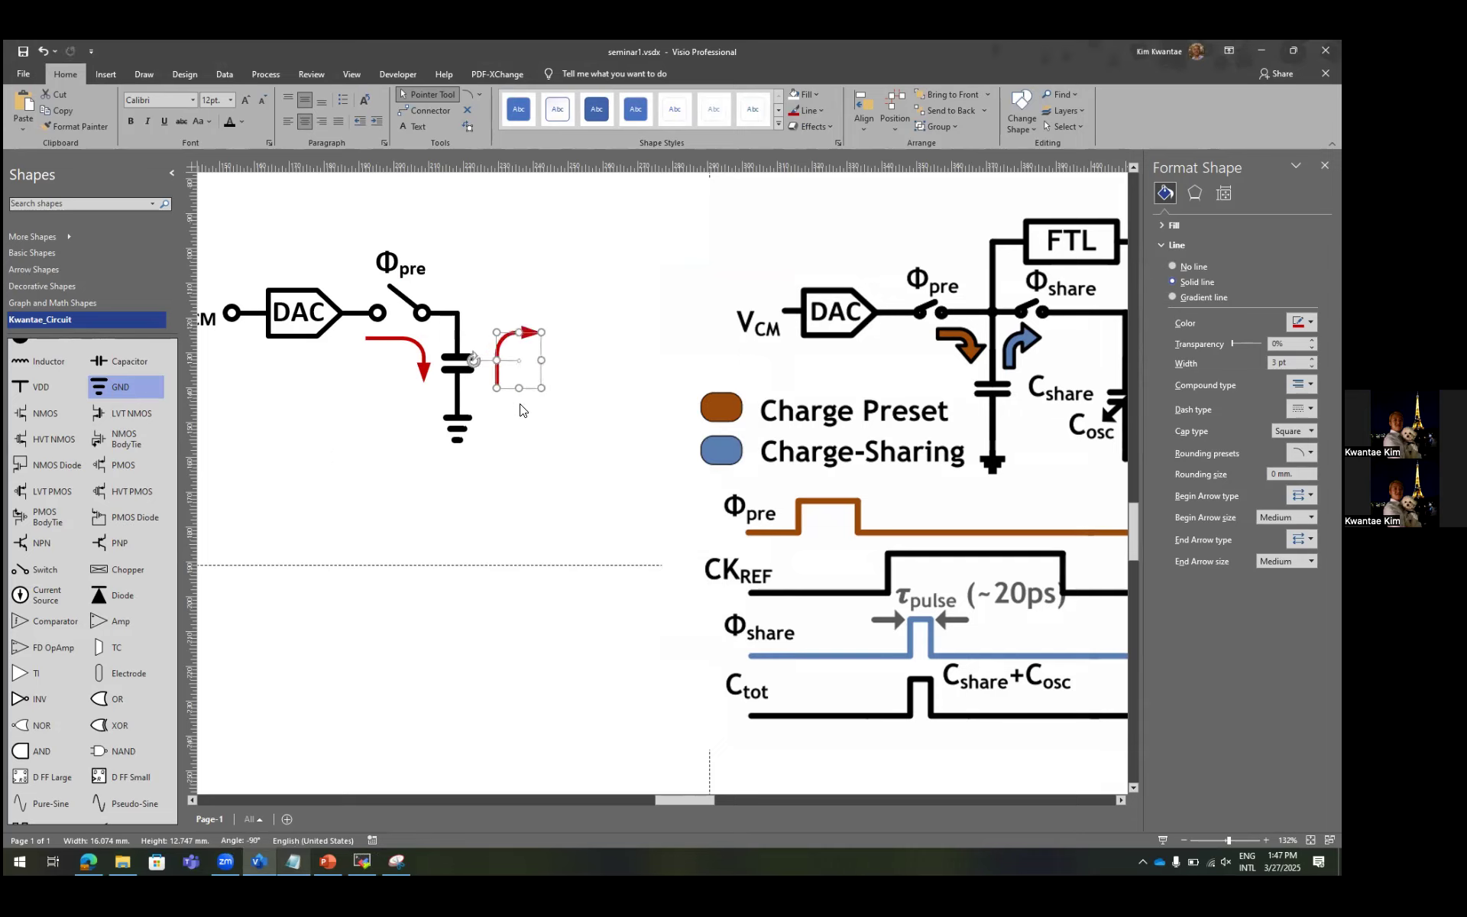
{"action": "left_click", "coordinate": [520, 411]}
{"action": "left_click", "coordinate": [520, 333]}
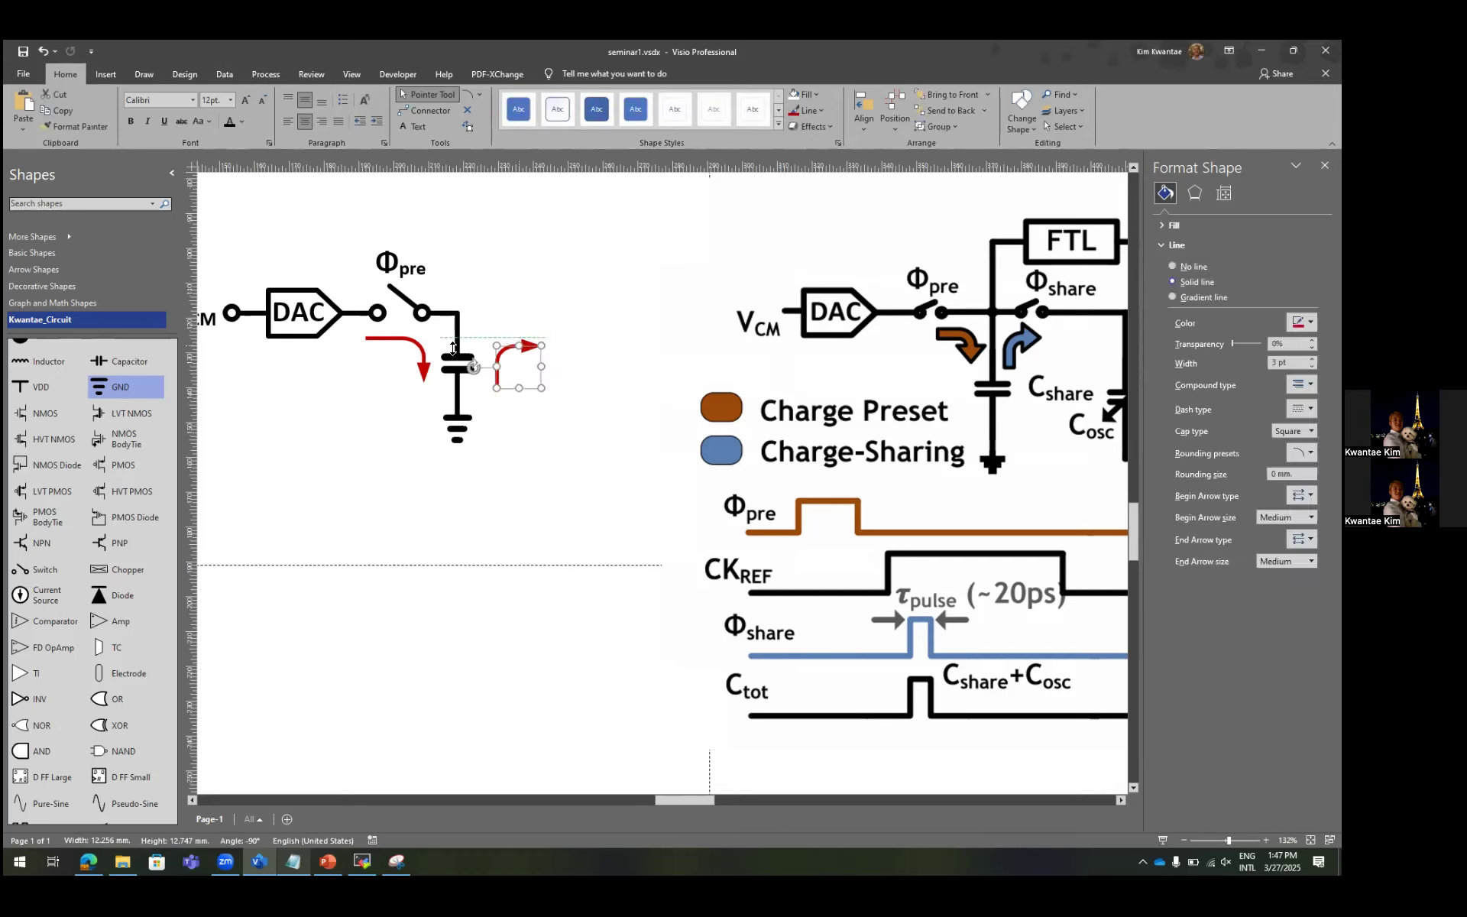
Align the copied arrow's top with the original red arrow and shorten its vertical leg to about 11.7 mm.
{"action": "left_click", "coordinate": [418, 353]}
{"action": "left_click", "coordinate": [539, 350], "text": "shift"}
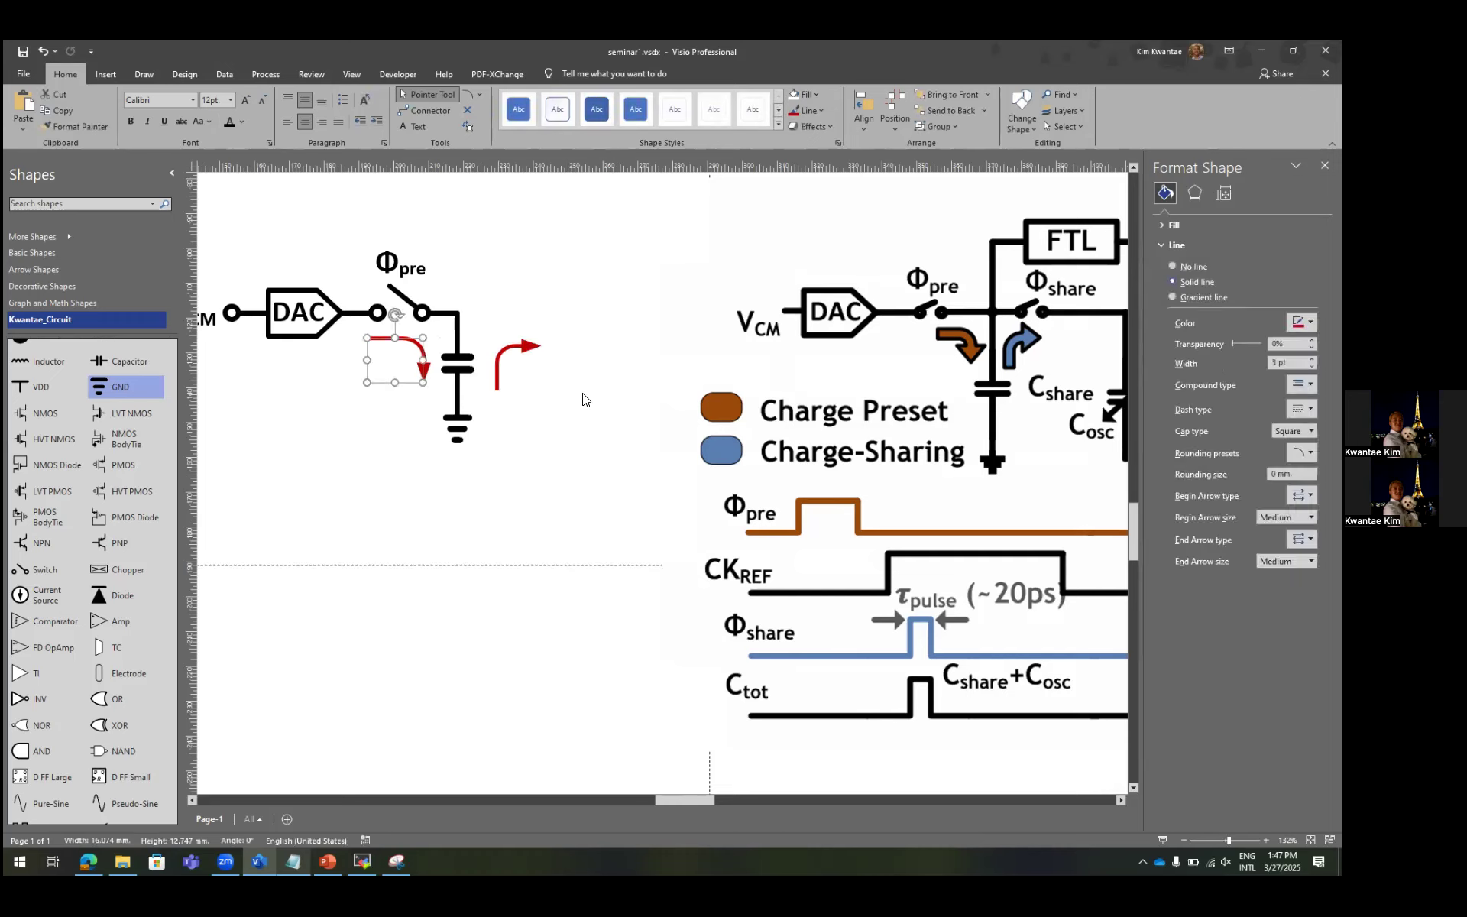
{"action": "key", "text": "F8"}
{"action": "left_click", "coordinate": [616, 408]}
{"action": "key", "text": "Return"}
{"action": "left_click", "coordinate": [553, 390]}
{"action": "left_click", "coordinate": [507, 351]}
{"action": "scroll", "coordinate": [512, 369], "scroll_direction": "up", "scroll_amount": 2}
{"action": "left_click_drag", "start_coordinate": [524, 384], "coordinate": [524, 385]}
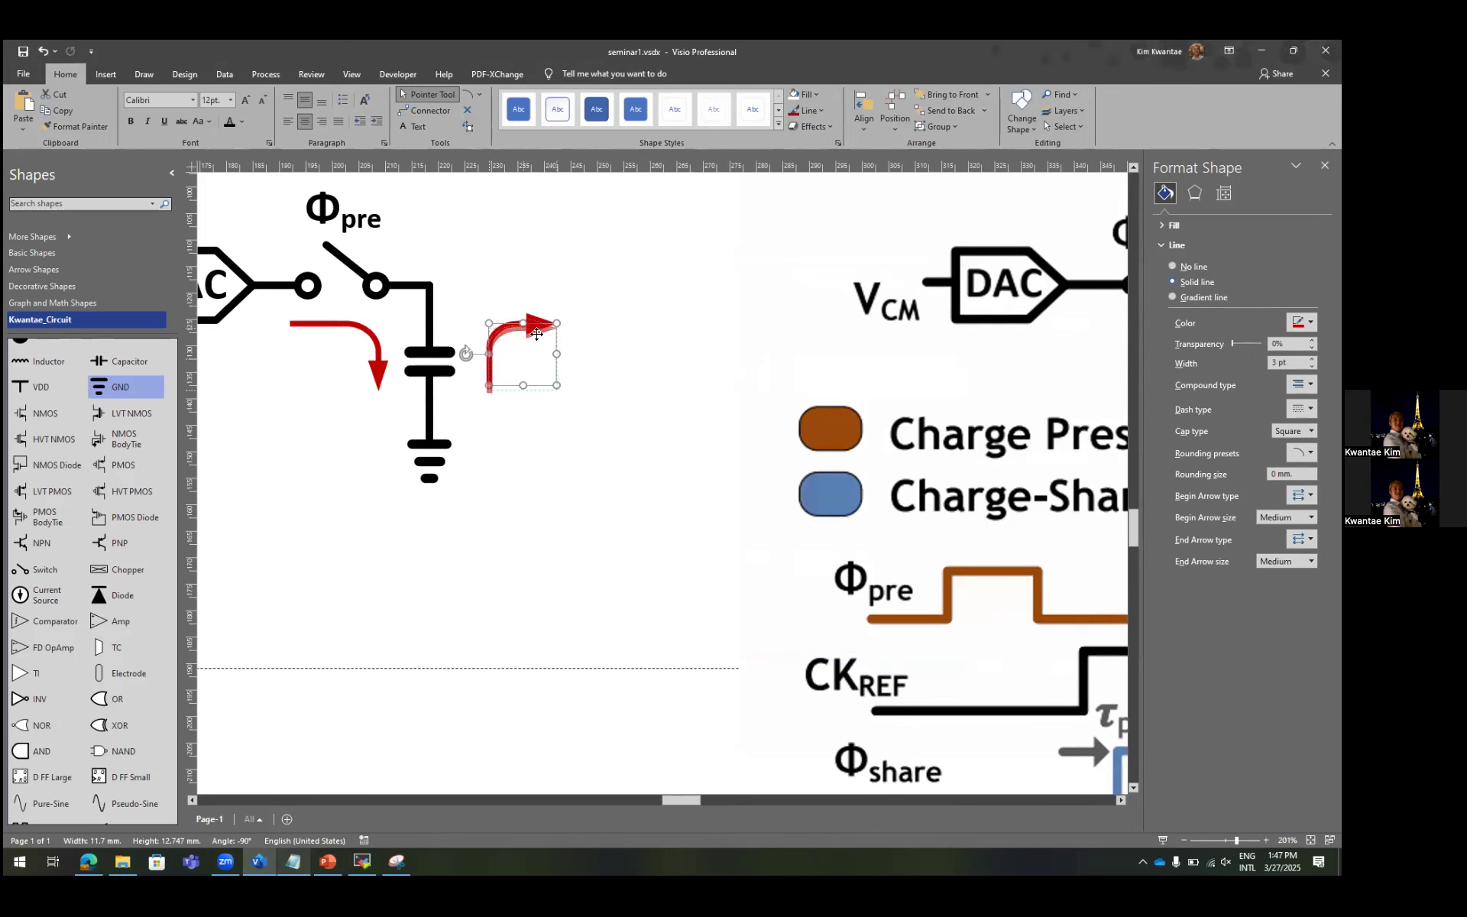
Change the line color of the copied arrow to blue and nudge the arrow closer to the capacitor.
{"action": "left_click", "coordinate": [598, 318]}
{"action": "scroll", "coordinate": [566, 321], "scroll_direction": "down", "scroll_amount": 3}
{"action": "left_click", "coordinate": [565, 321]}
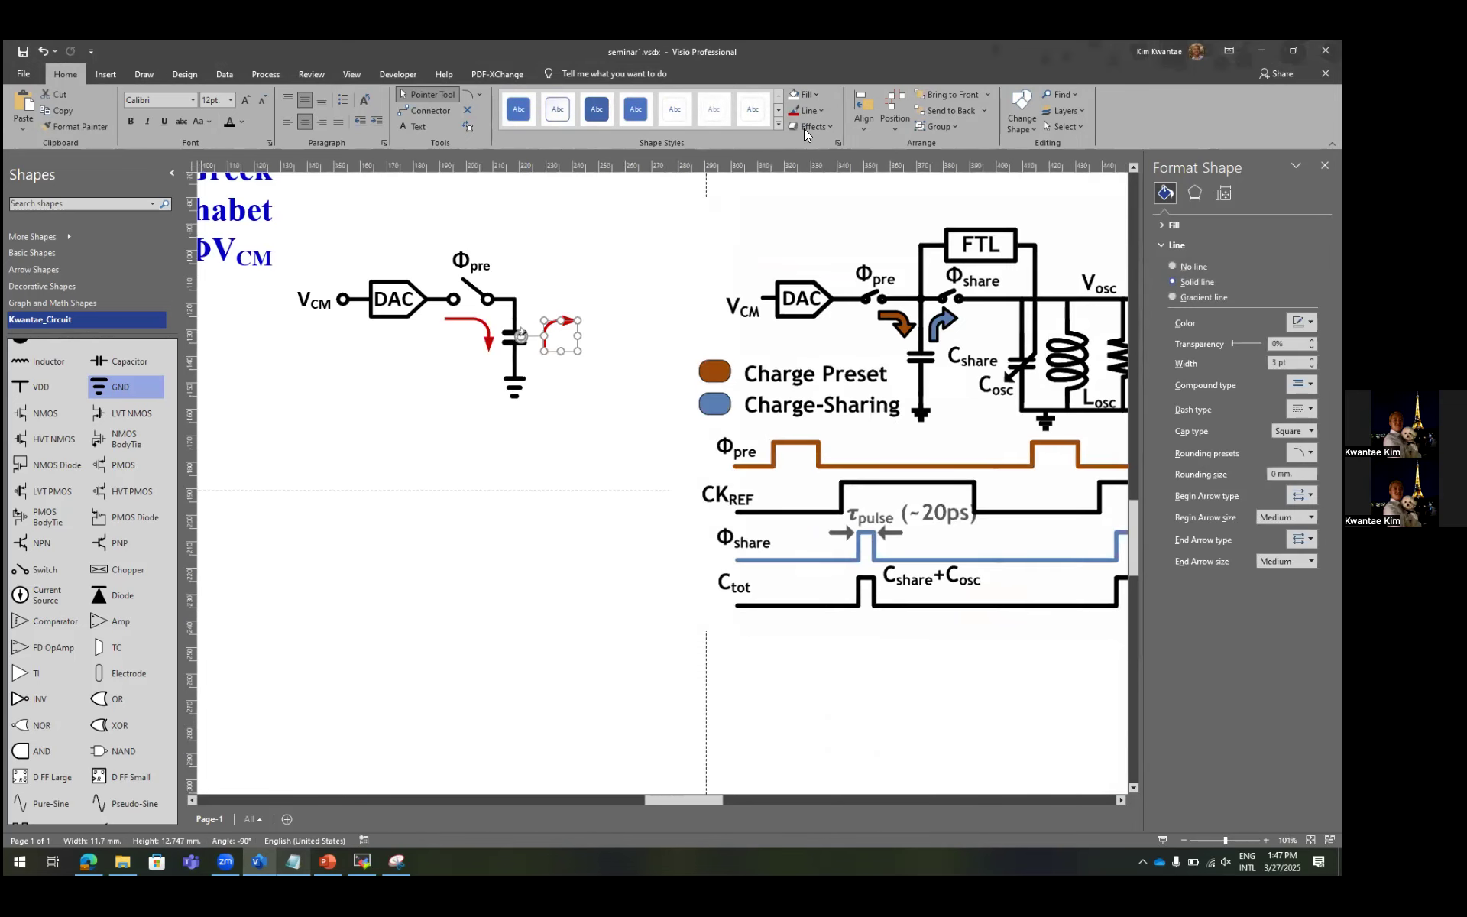
{"action": "left_click", "coordinate": [810, 111]}
{"action": "left_click", "coordinate": [793, 292]}
{"action": "key", "text": "Left"}
{"action": "key", "text": "Left"}
{"action": "key", "text": "Left"}
{"action": "key", "text": "Left"}
{"action": "key", "text": "Left"}
{"action": "key", "text": "Left"}
{"action": "left_click", "coordinate": [653, 321]}
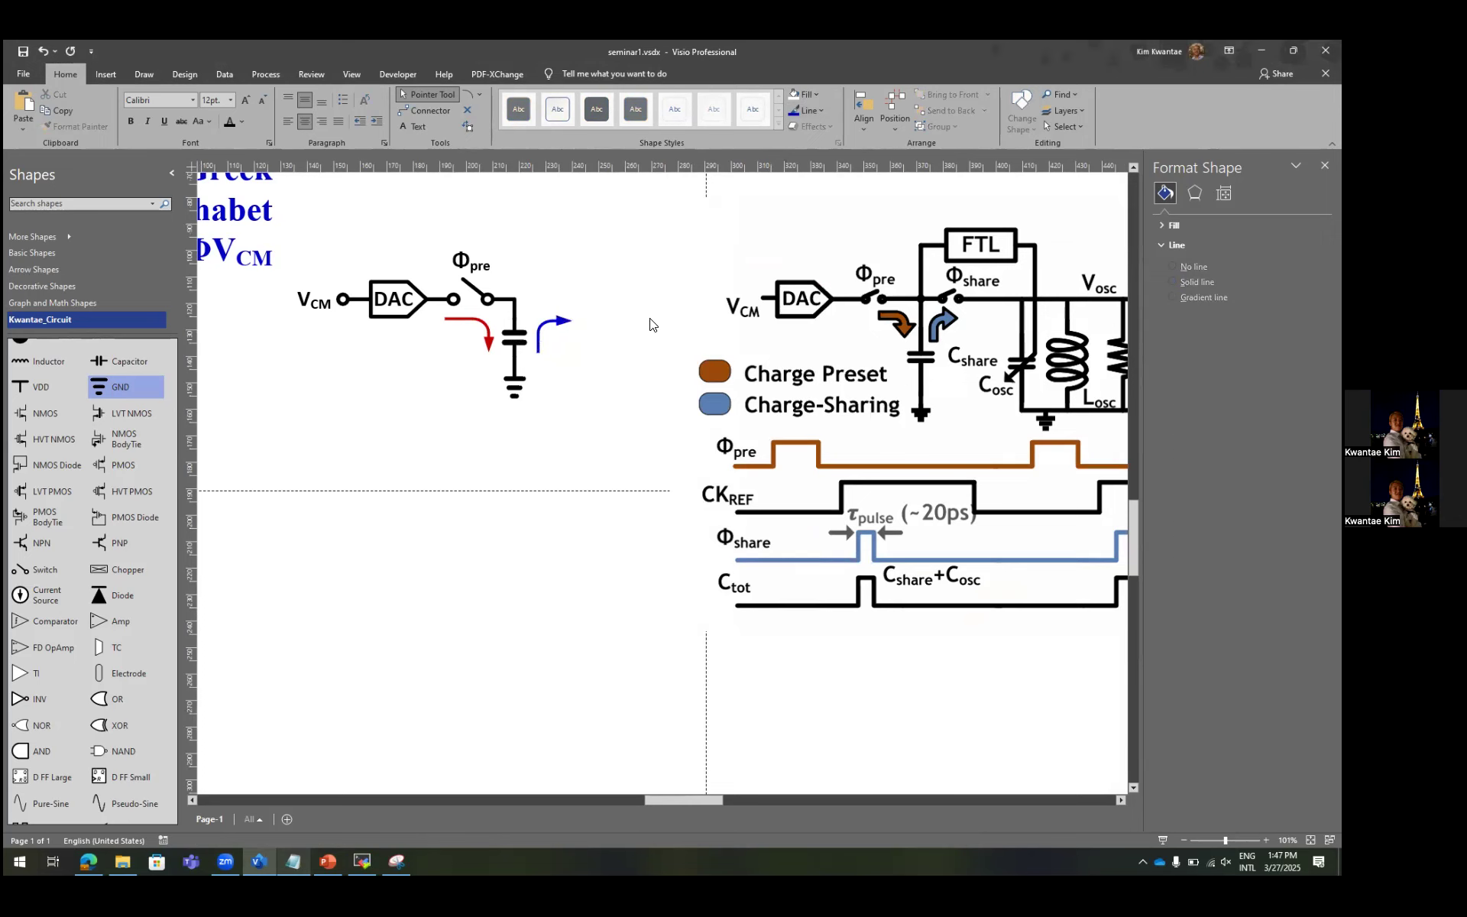
Flip the Φpre switch horizontally so its lever opens toward the capacitor side.
{"action": "left_click_drag", "start_coordinate": [677, 359], "coordinate": [588, 403]}
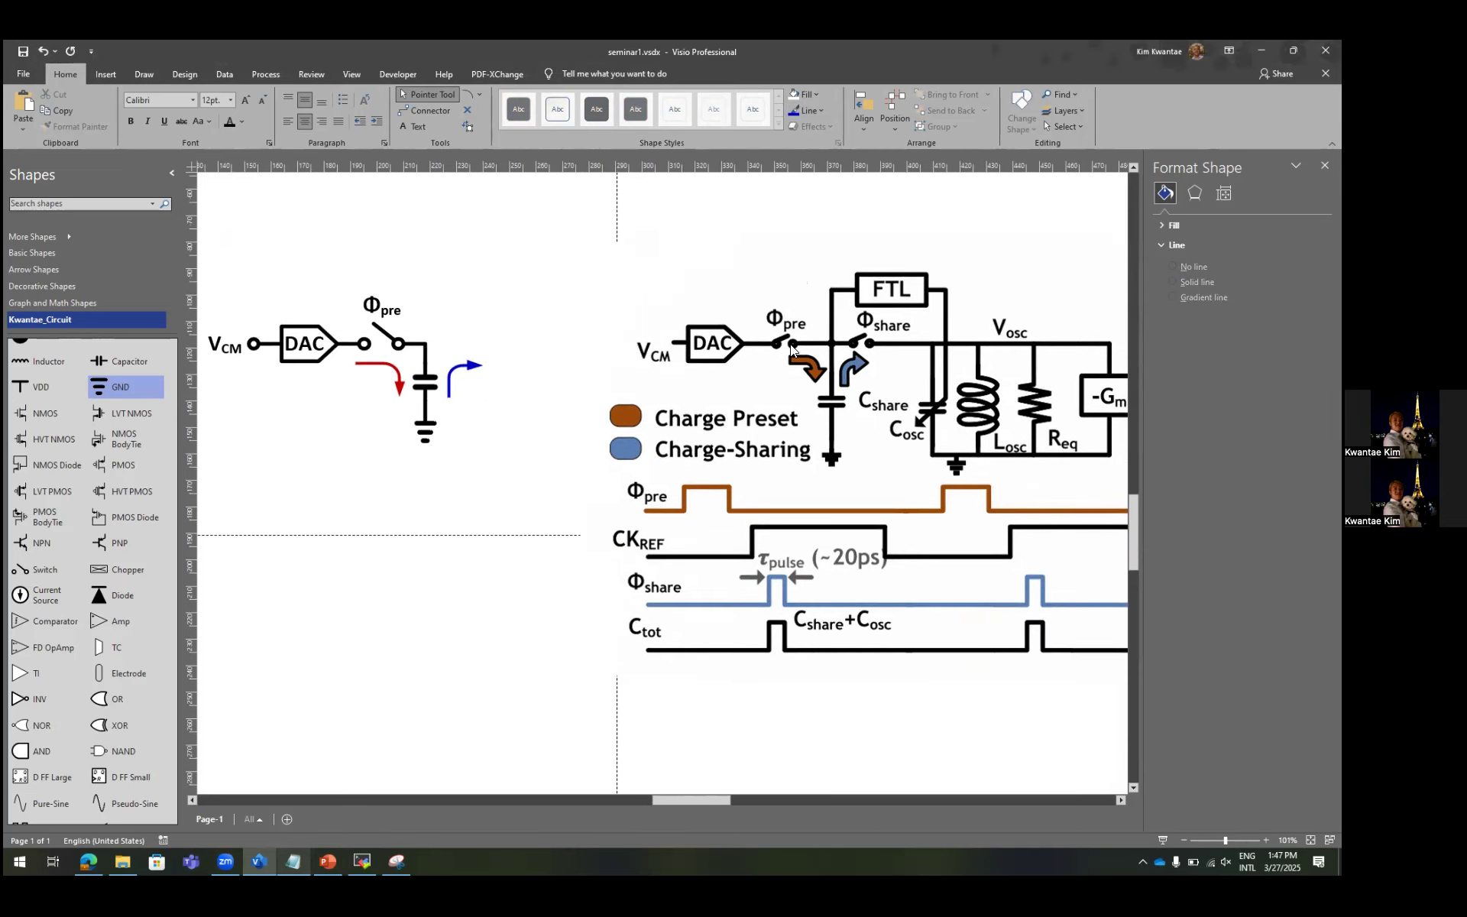
{"action": "left_click", "coordinate": [388, 337]}
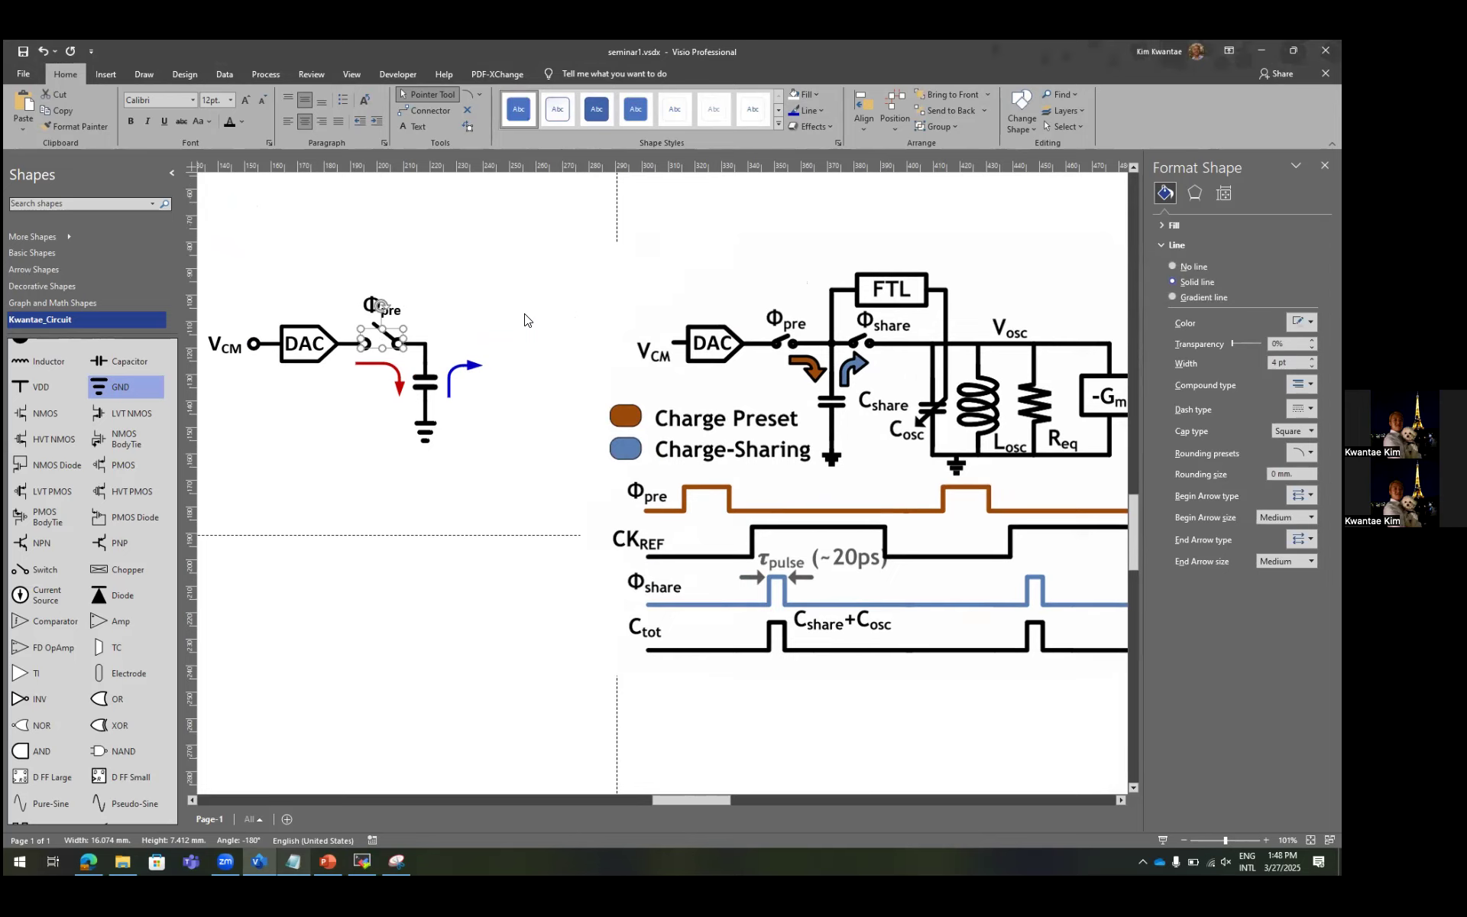
{"action": "key", "text": "ctrl+h"}
{"action": "left_click", "coordinate": [475, 321]}
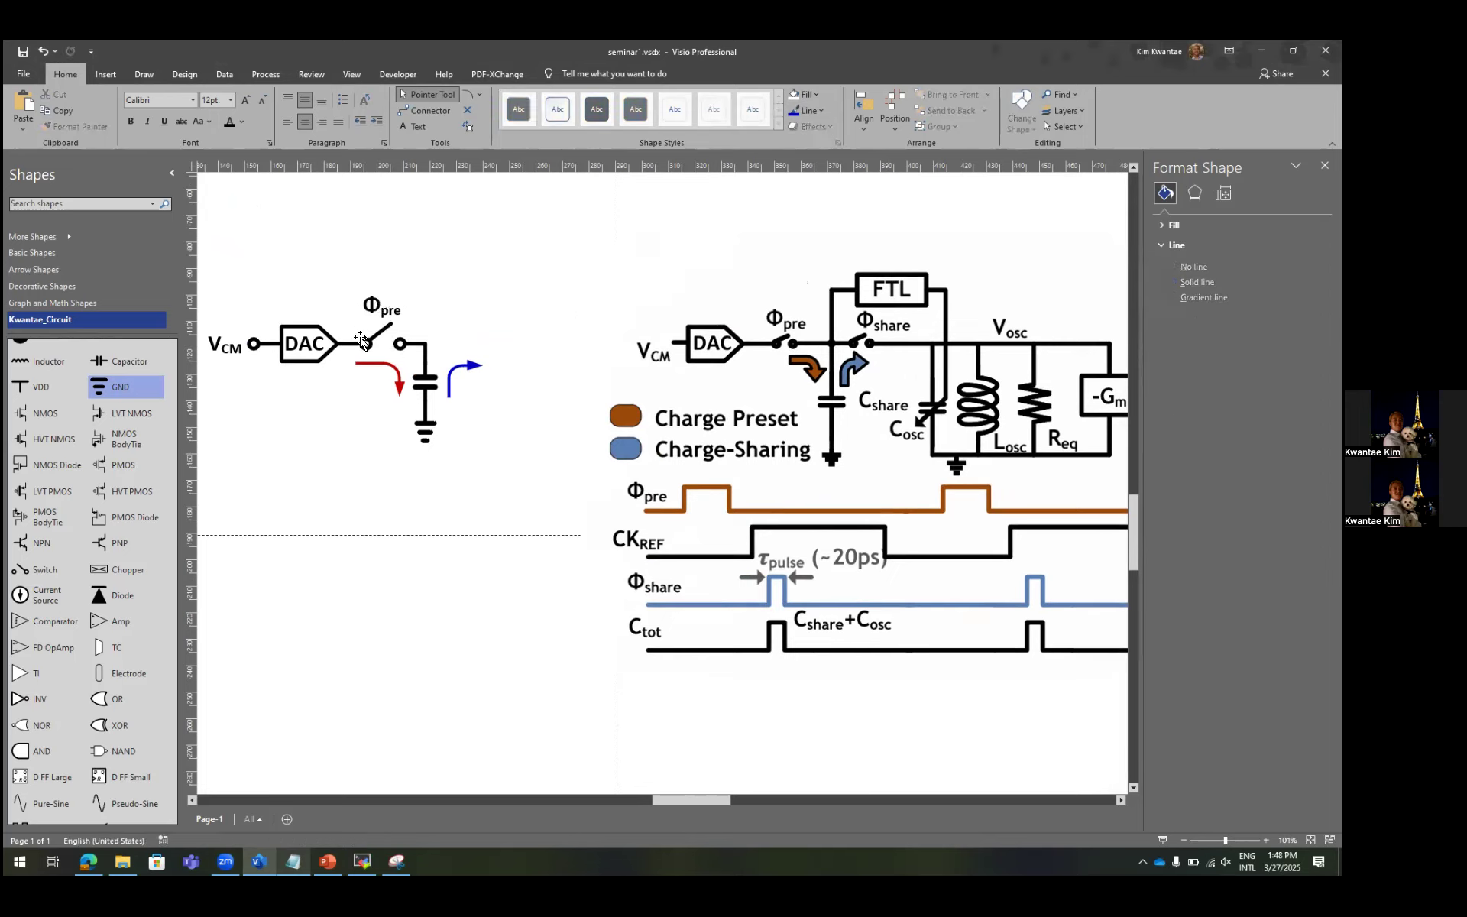
Nudge the flipped Φpre switch slightly left so both terminals meet their connecting wires.
{"action": "left_click", "coordinate": [384, 341]}
{"action": "left_click", "coordinate": [413, 343]}
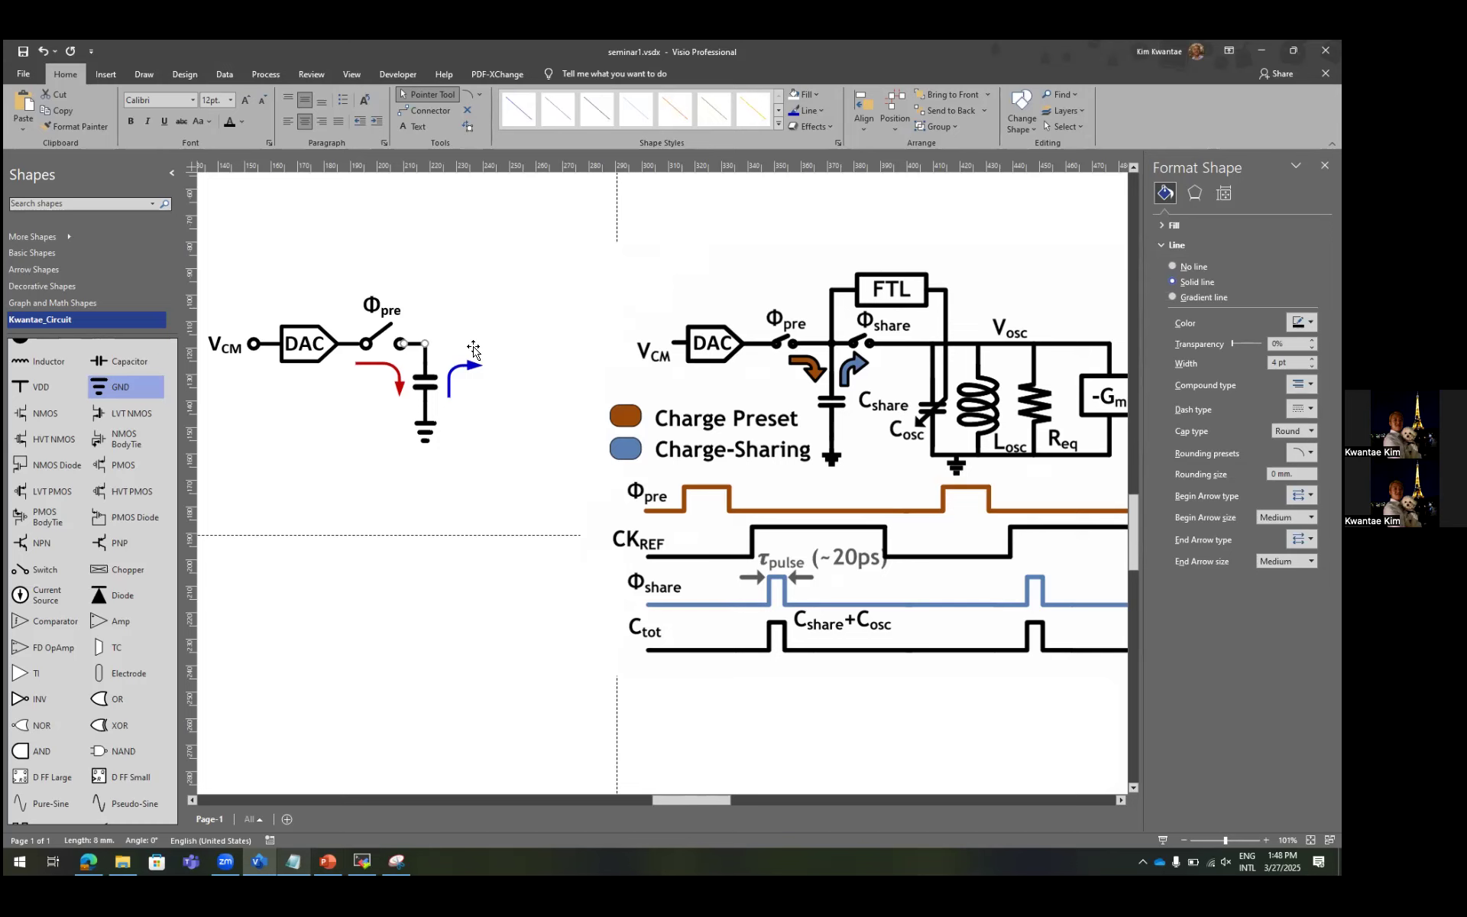
{"action": "scroll", "coordinate": [412, 335], "scroll_direction": "up", "scroll_amount": 3, "text": "ctrl"}
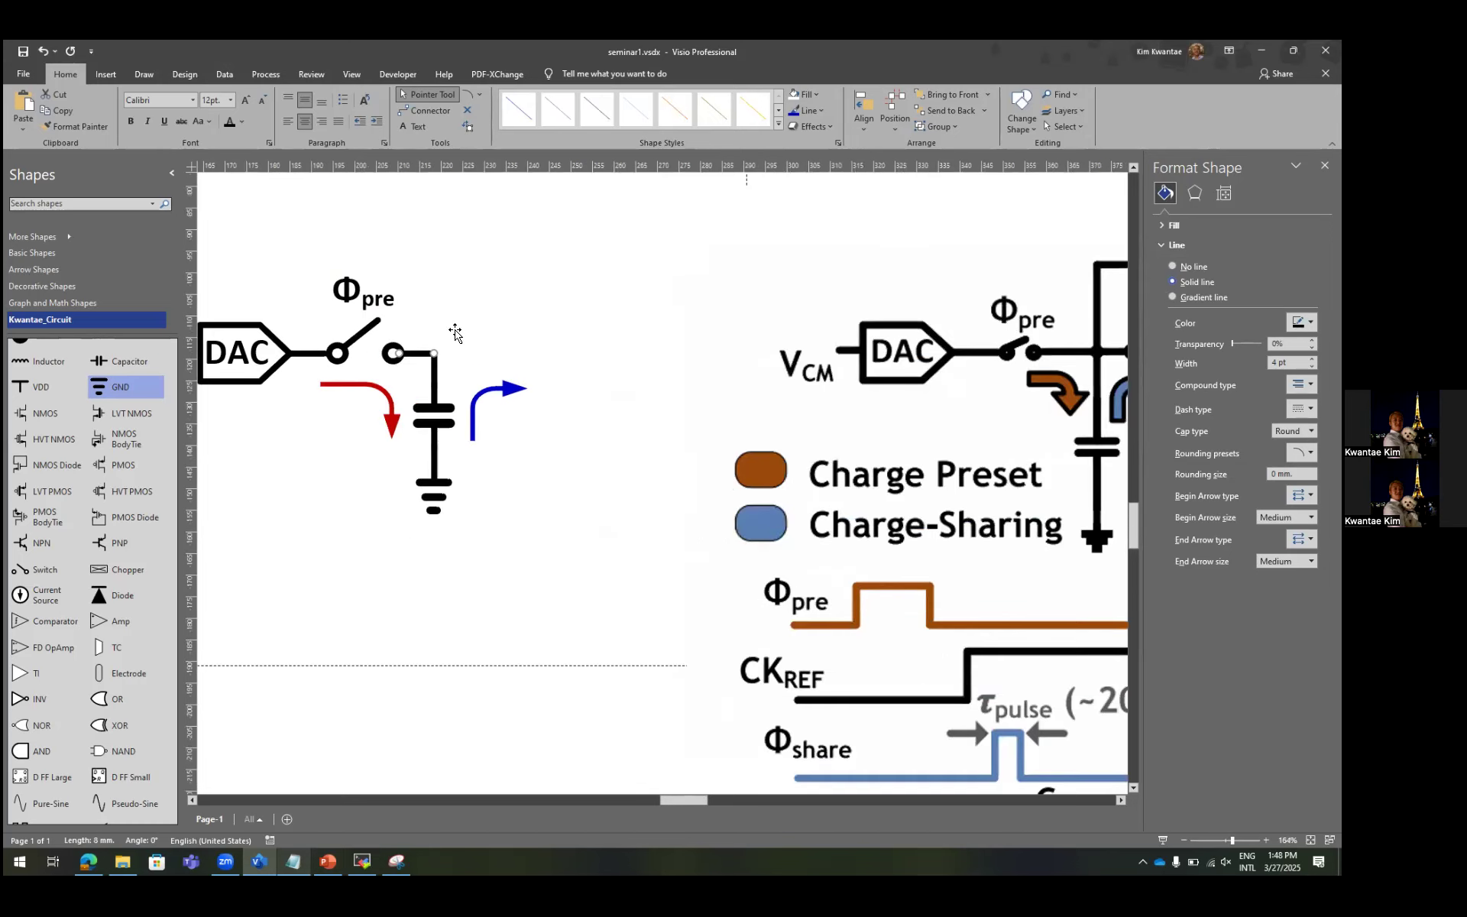
{"action": "scroll", "coordinate": [416, 353], "scroll_direction": "up", "scroll_amount": 5, "text": "ctrl"}
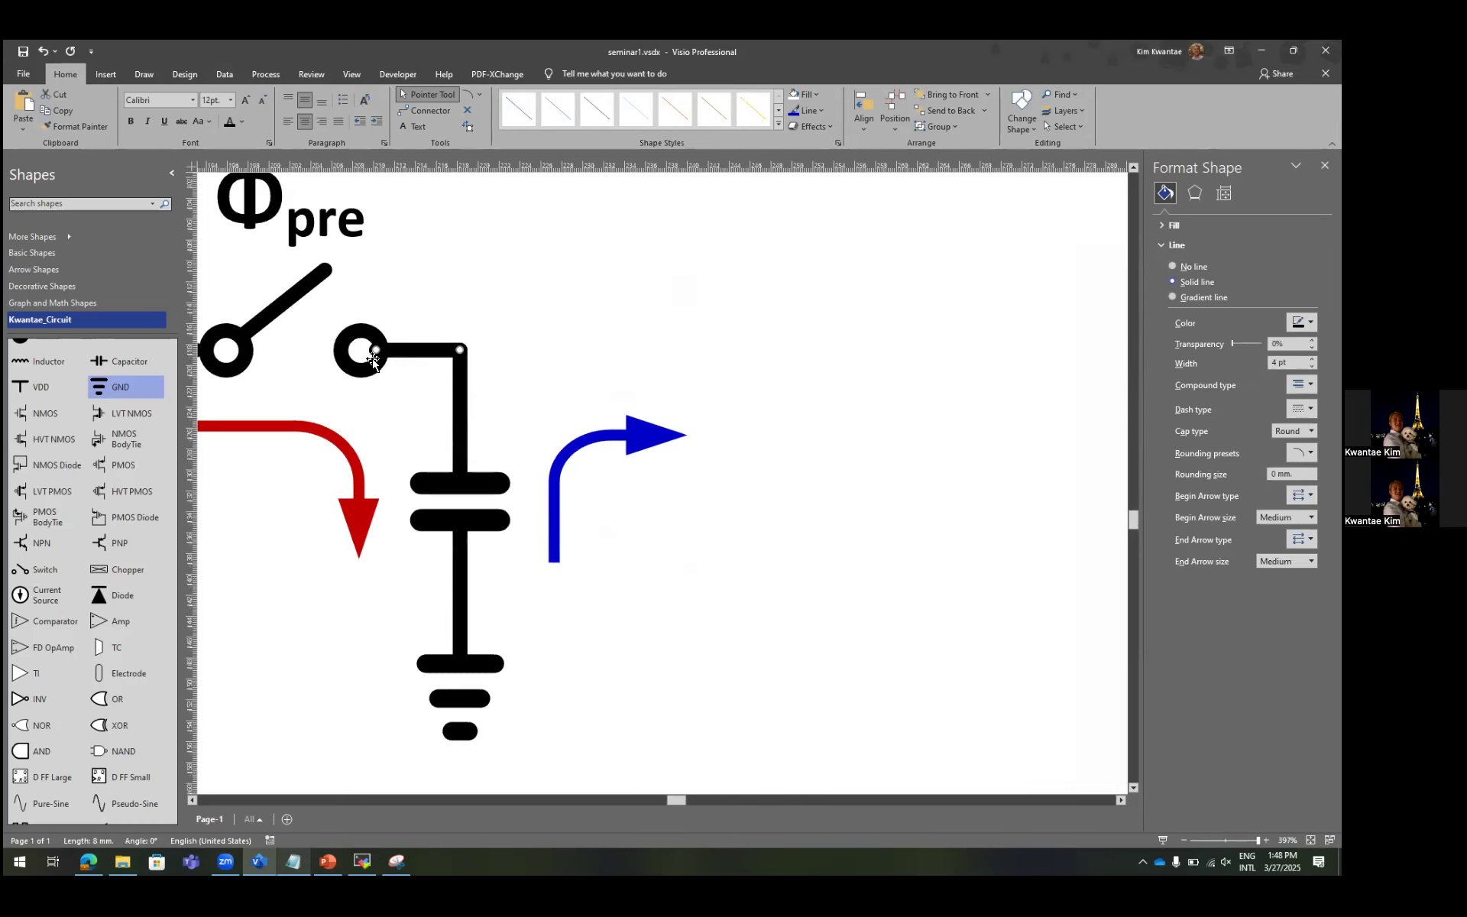
{"action": "left_click", "coordinate": [379, 350]}
{"action": "scroll", "coordinate": [677, 278], "scroll_direction": "left", "scroll_amount": 3}
{"action": "key", "text": "shift+Left"}
{"action": "key", "text": "shift+Left"}
{"action": "key", "text": "shift+Left"}
{"action": "key", "text": "shift+Left"}
{"action": "key", "text": "shift+Left"}
{"action": "key", "text": "shift+Left"}
{"action": "key", "text": "shift+Left"}
{"action": "key", "text": "shift+Left"}
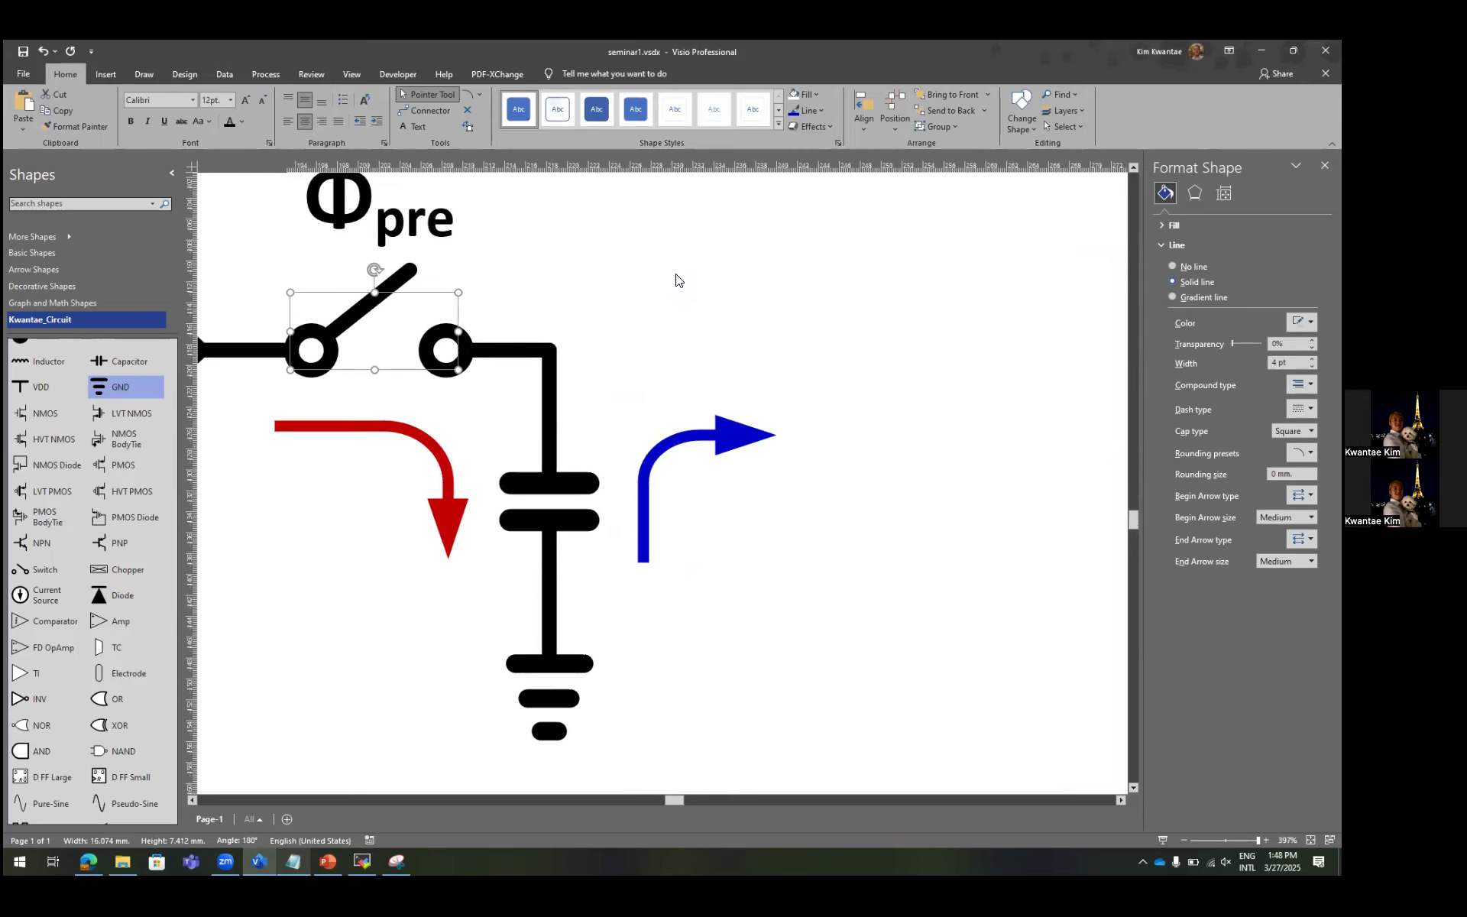
{"action": "scroll", "coordinate": [678, 284], "scroll_direction": "down", "scroll_amount": 4, "text": "ctrl"}
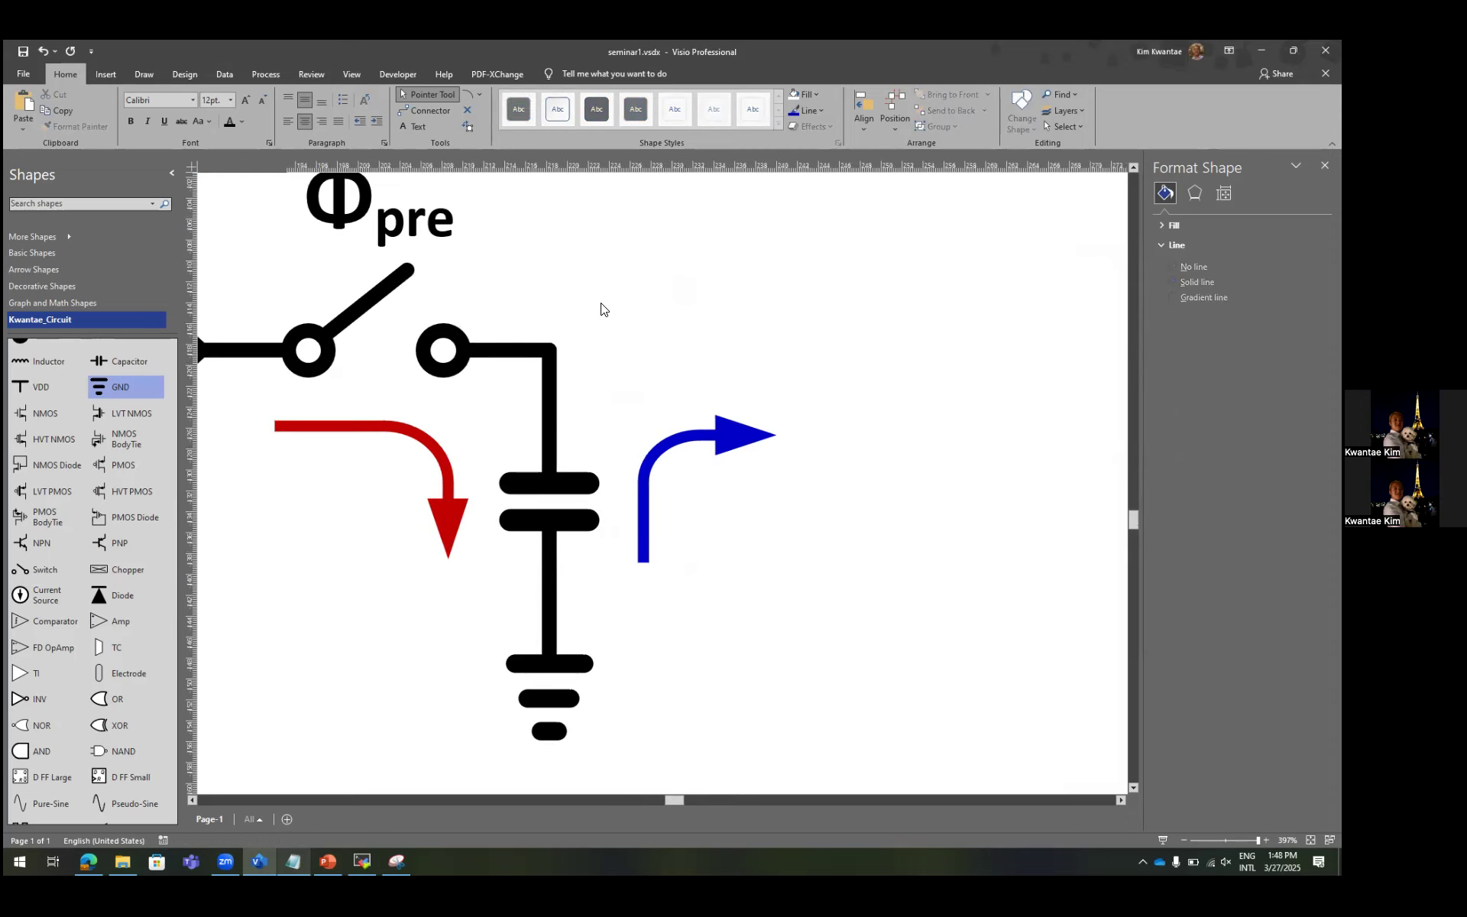
Copy the short wire after the Φpre switch above the blue arrow and lengthen the copy to about 14.6 mm.
{"action": "left_click", "coordinate": [521, 330]}
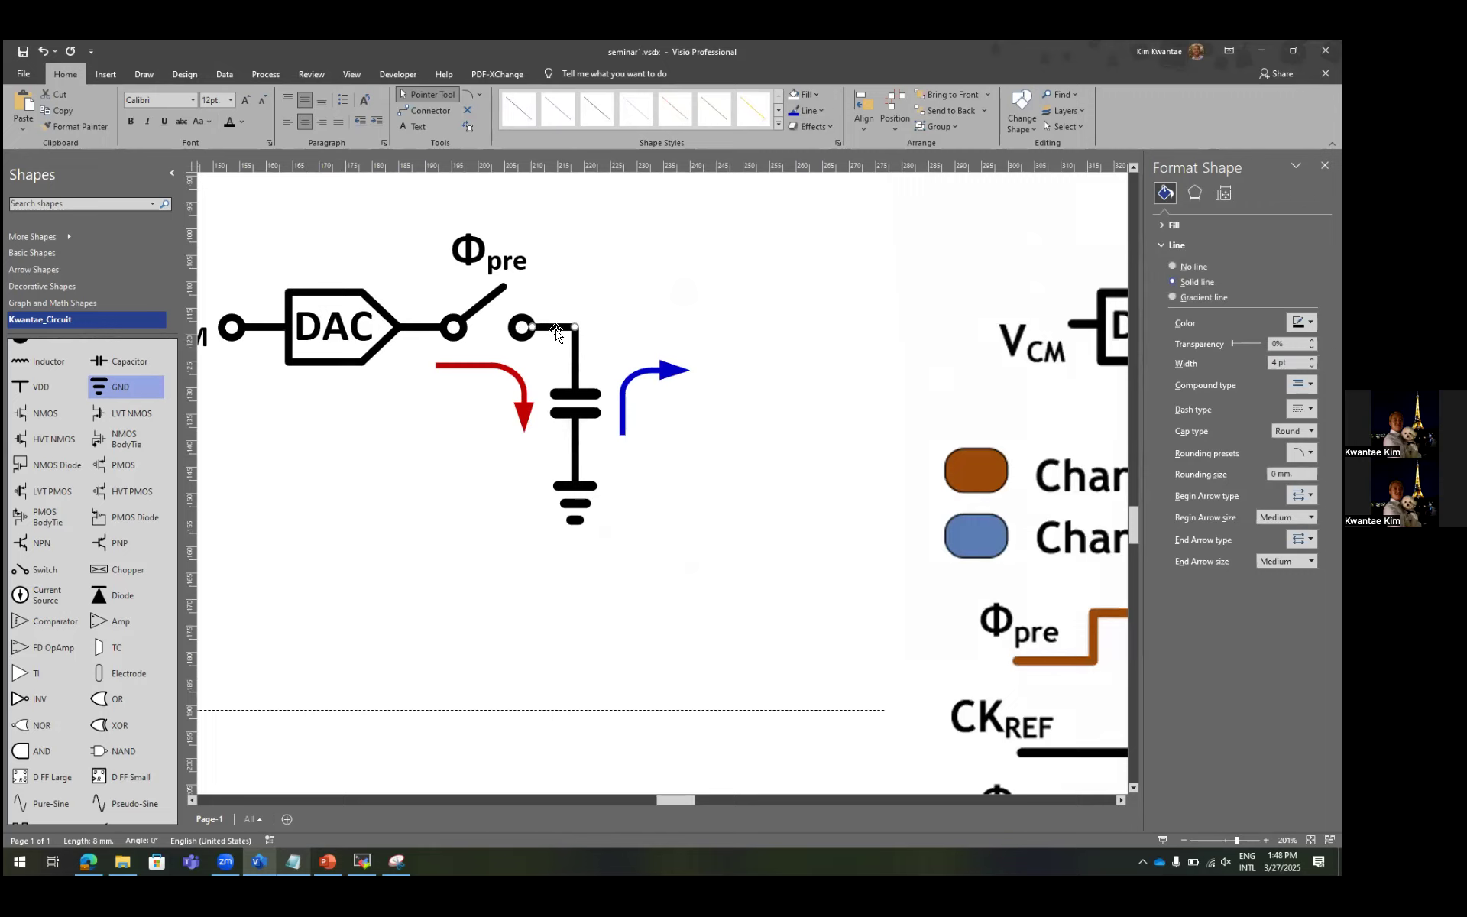
{"action": "left_click_drag", "start_coordinate": [617, 314], "coordinate": [622, 316]}
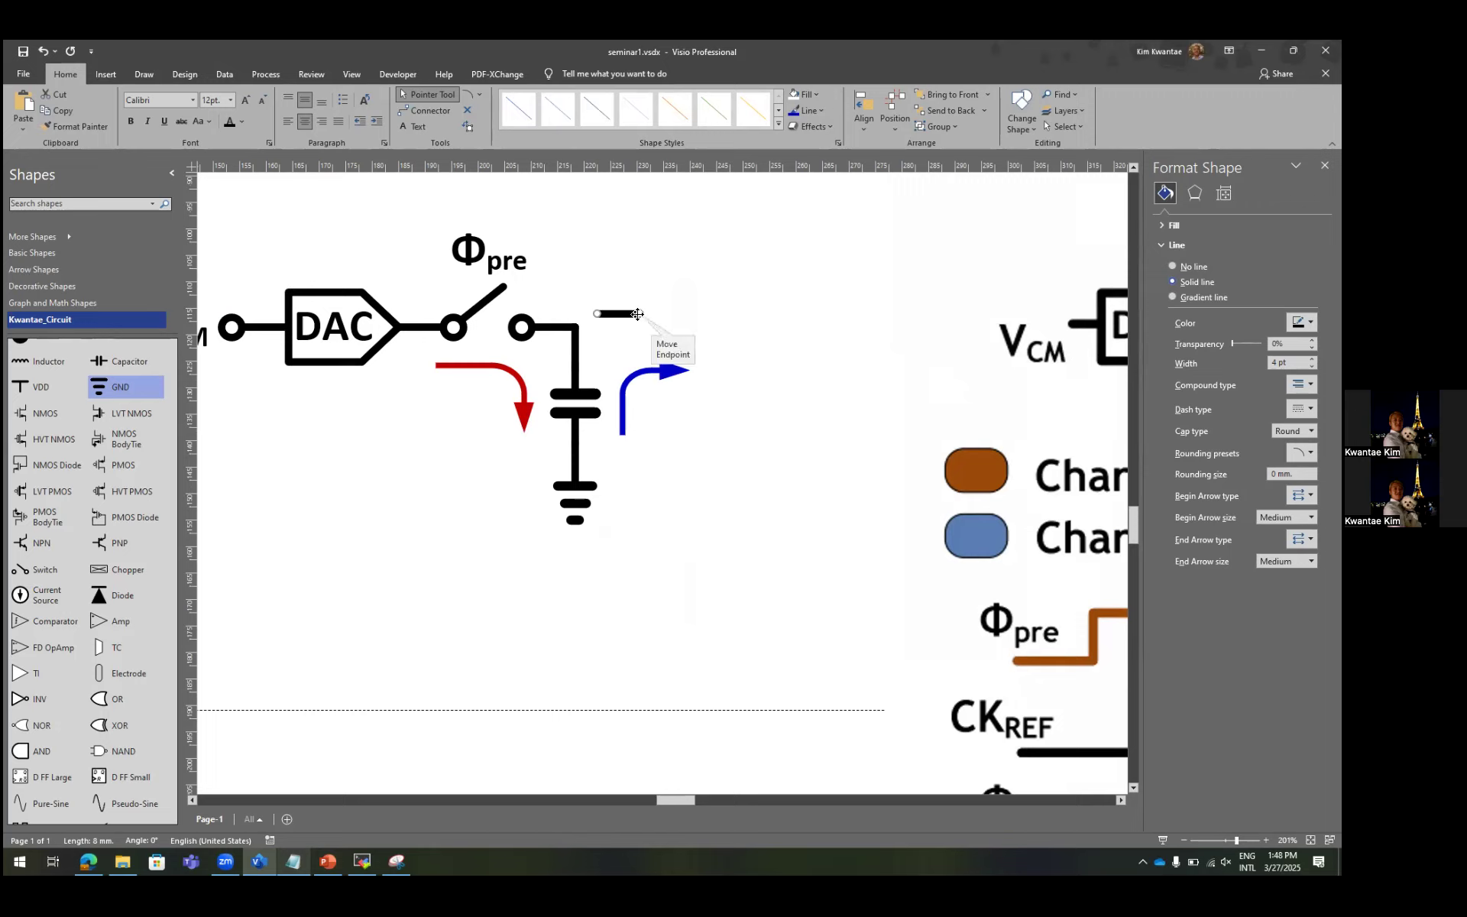
{"action": "left_click_drag", "start_coordinate": [638, 314], "coordinate": [623, 314]}
{"action": "left_click", "coordinate": [772, 318]}
{"action": "left_click", "coordinate": [619, 314]}
{"action": "left_click_drag", "start_coordinate": [620, 314], "coordinate": [678, 313]}
{"action": "left_click", "coordinate": [712, 324]}
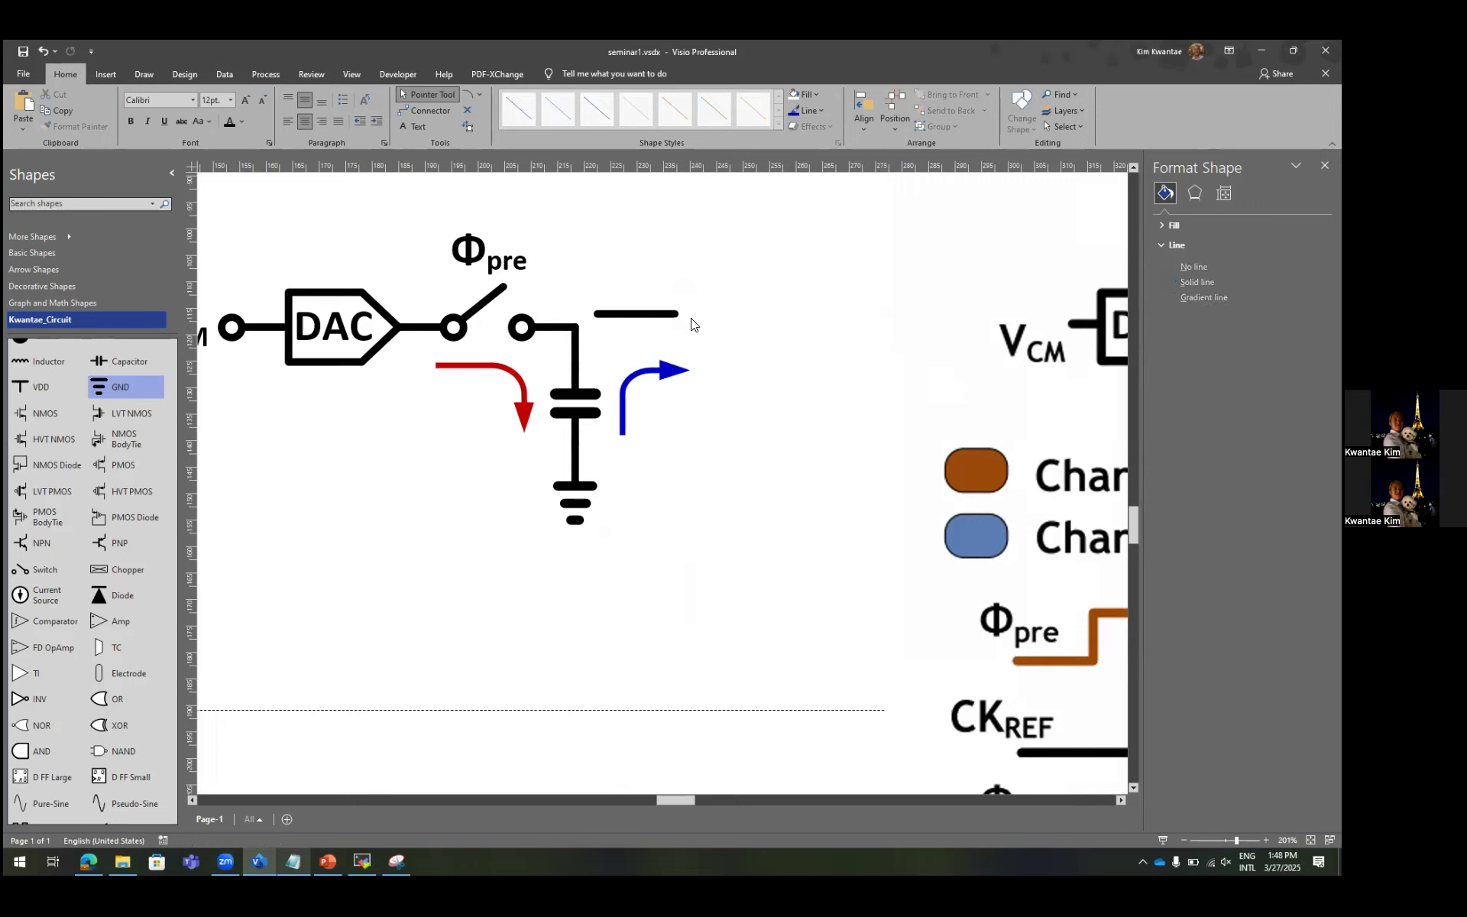
Align the copied wire at the same height as the wire between the Φpre switch and the capacitor.
{"action": "left_click", "coordinate": [563, 327]}
{"action": "left_click", "coordinate": [643, 314], "text": "shift"}
{"action": "key", "text": "F8"}
{"action": "left_click", "coordinate": [654, 417]}
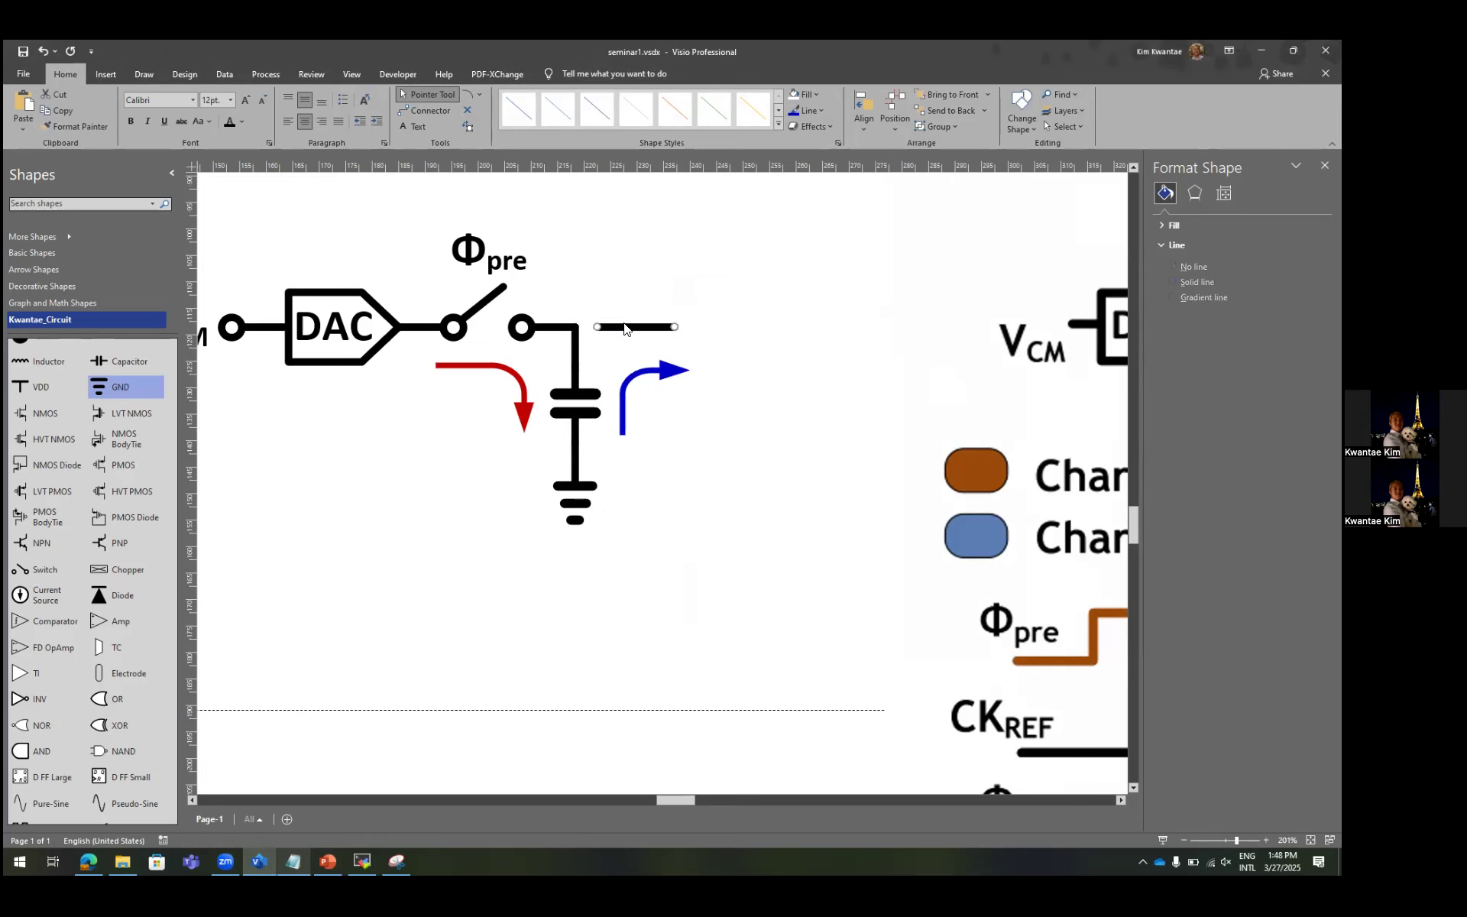
Align the copied wire's starting end with the vertical wire above the capacitor.
{"action": "scroll", "coordinate": [547, 359], "scroll_direction": "up", "scroll_amount": 2}
{"action": "scroll", "coordinate": [547, 365], "scroll_direction": "up", "scroll_amount": 2}
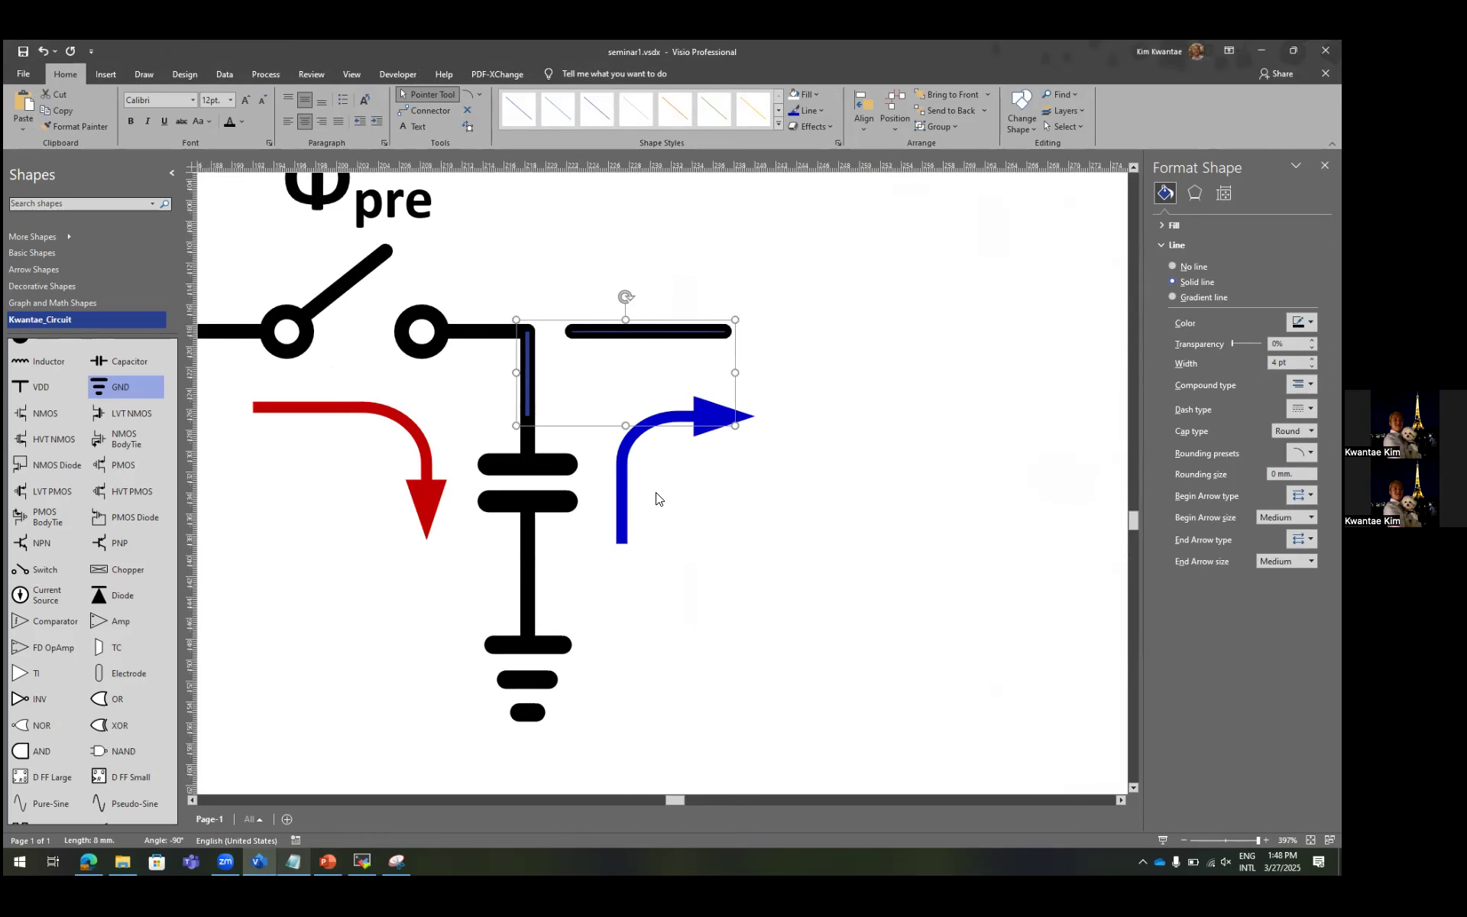
{"action": "key", "text": "F8"}
{"action": "left_click", "coordinate": [618, 462]}
{"action": "key", "text": "Return"}
{"action": "left_click", "coordinate": [848, 334]}
{"action": "scroll", "coordinate": [767, 335], "scroll_direction": "down", "scroll_amount": 1}
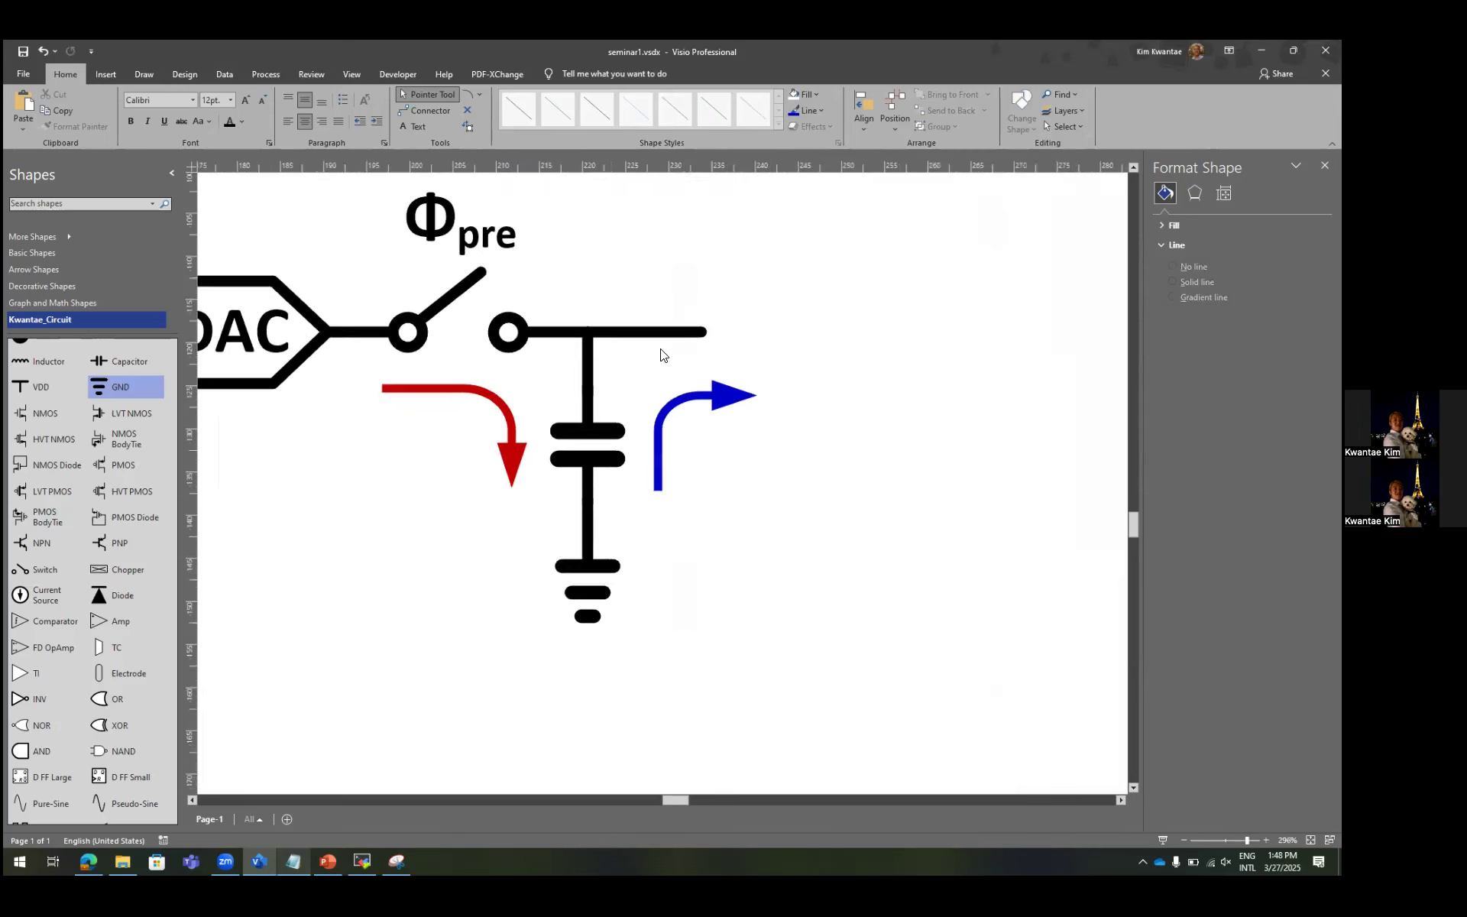
Shorten the new horizontal wire beyond the capacitor node to about 8.35 mm.
{"action": "scroll", "coordinate": [661, 355], "scroll_direction": "down", "scroll_amount": 2}
{"action": "left_click", "coordinate": [702, 333]}
{"action": "scroll", "coordinate": [742, 339], "scroll_direction": "up", "scroll_amount": 3}
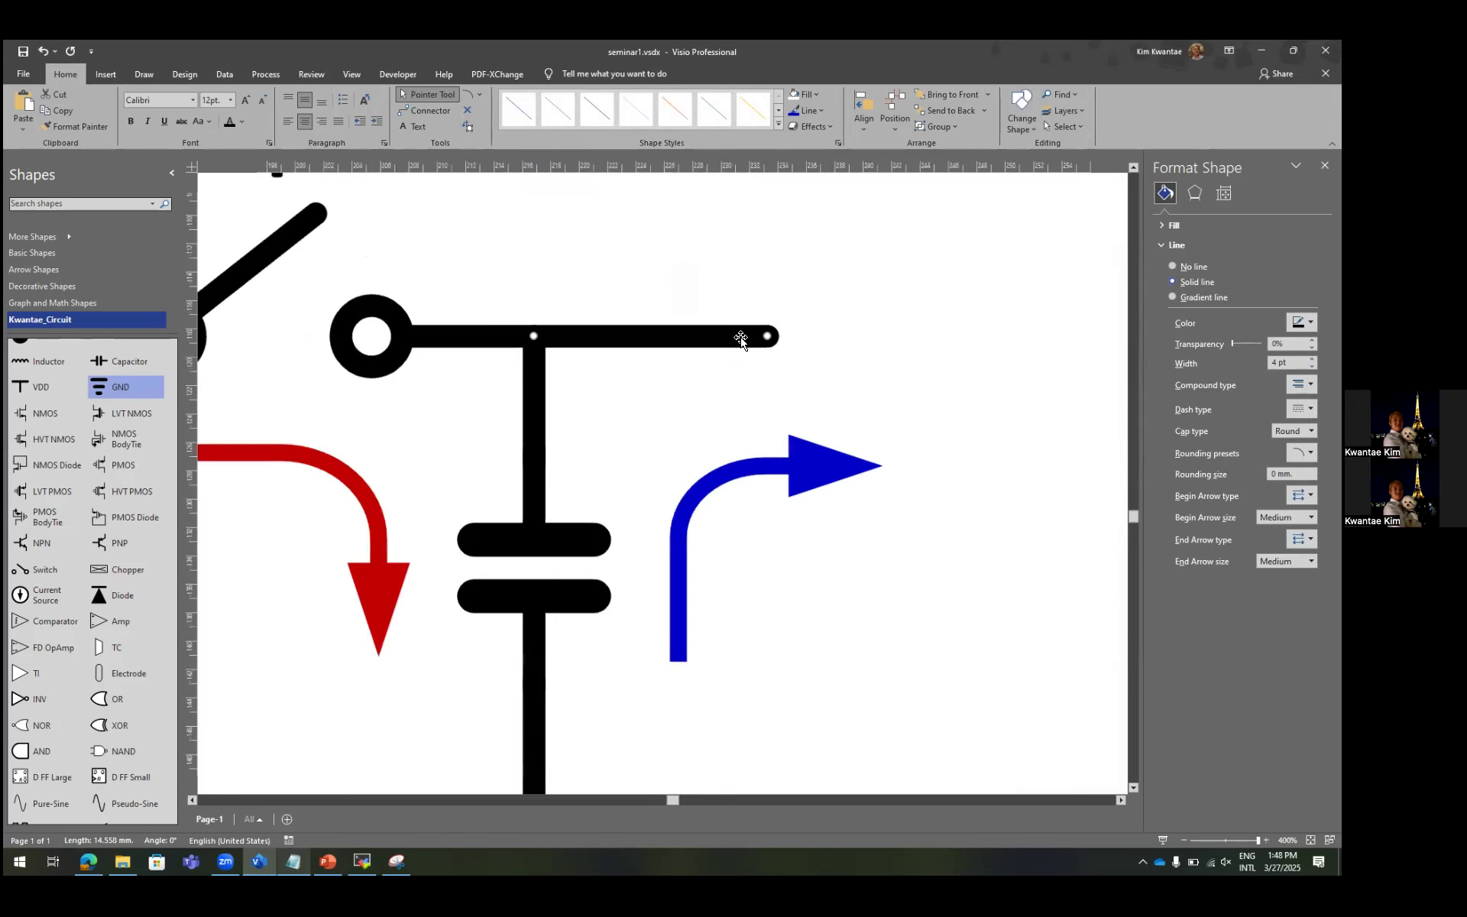
{"action": "left_click_drag", "start_coordinate": [767, 337], "coordinate": [650, 337]}
Check the original wire's length in Size & Position, set the new wire's length to 8 mm, and undo that change.
{"action": "left_click", "coordinate": [459, 337]}
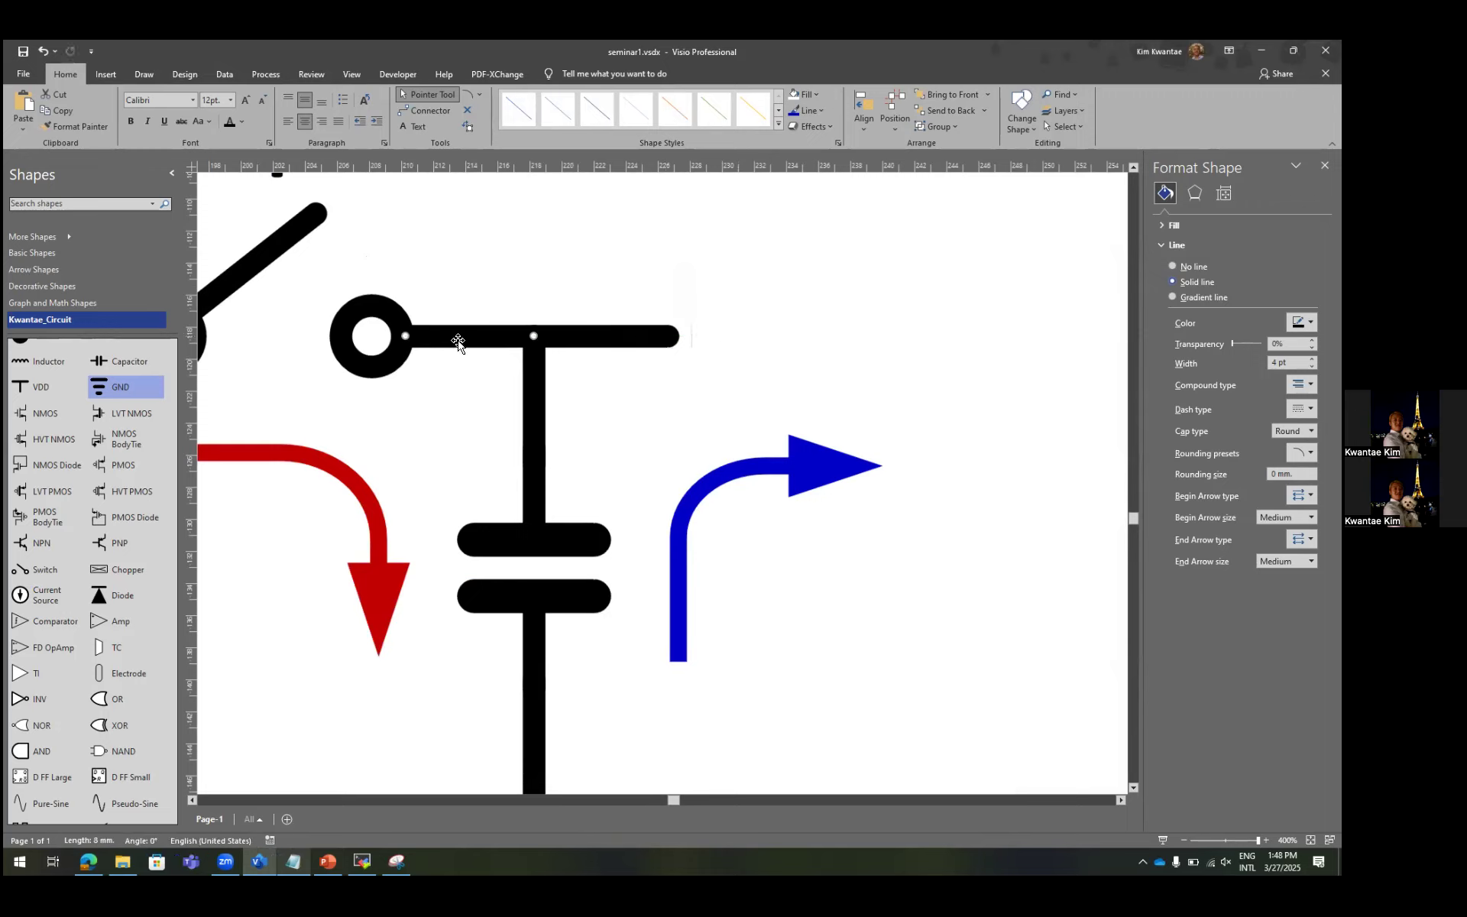
{"action": "left_click", "coordinate": [110, 837]}
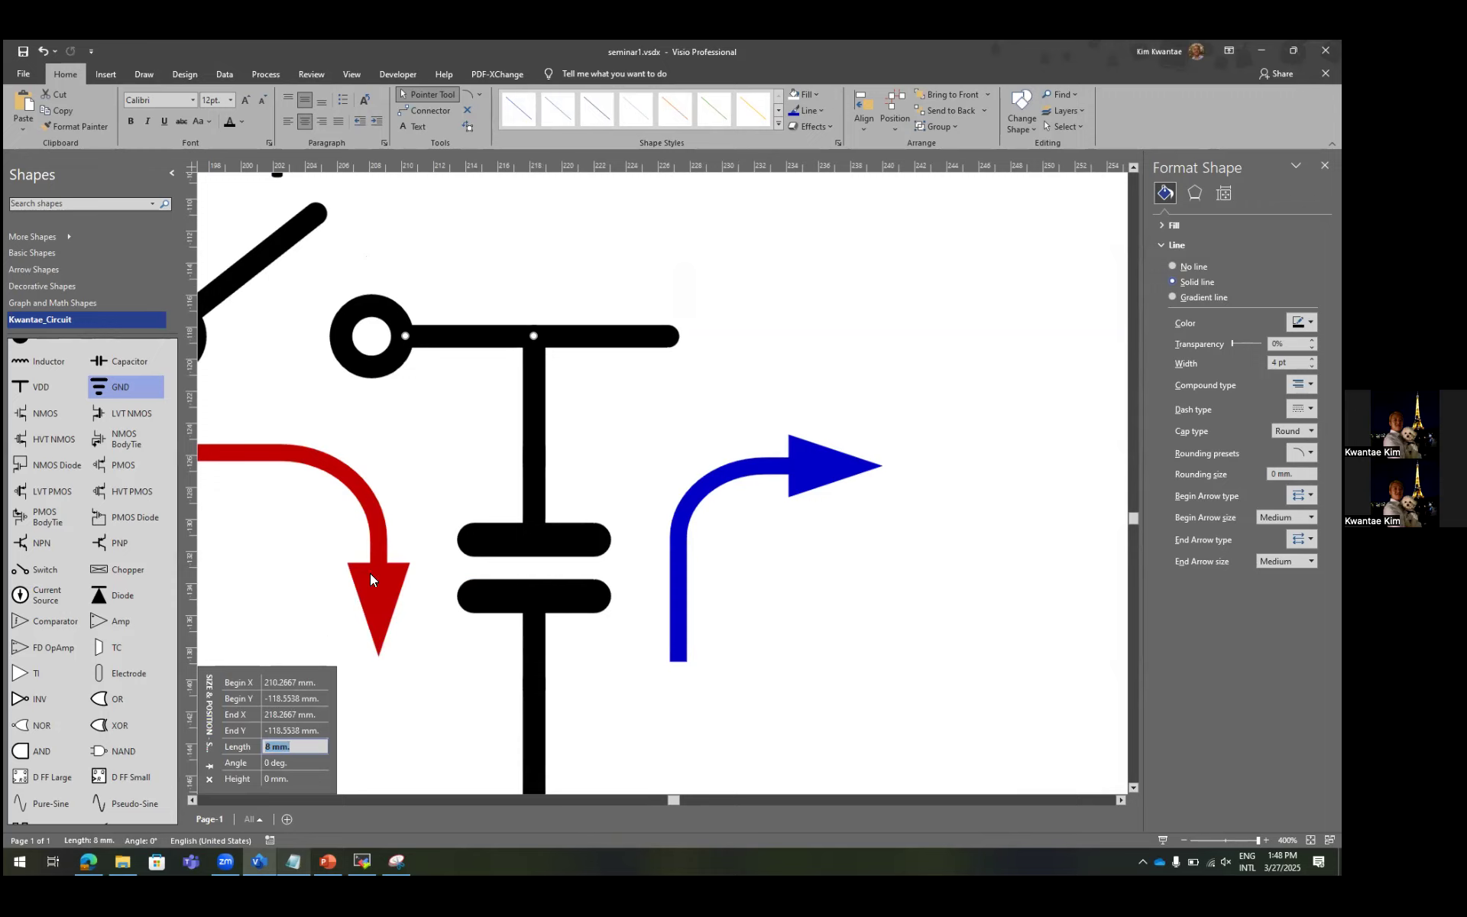
{"action": "left_click", "coordinate": [598, 337]}
{"action": "left_click", "coordinate": [290, 747]}
{"action": "type", "text": "8"}
{"action": "key", "text": "Return"}
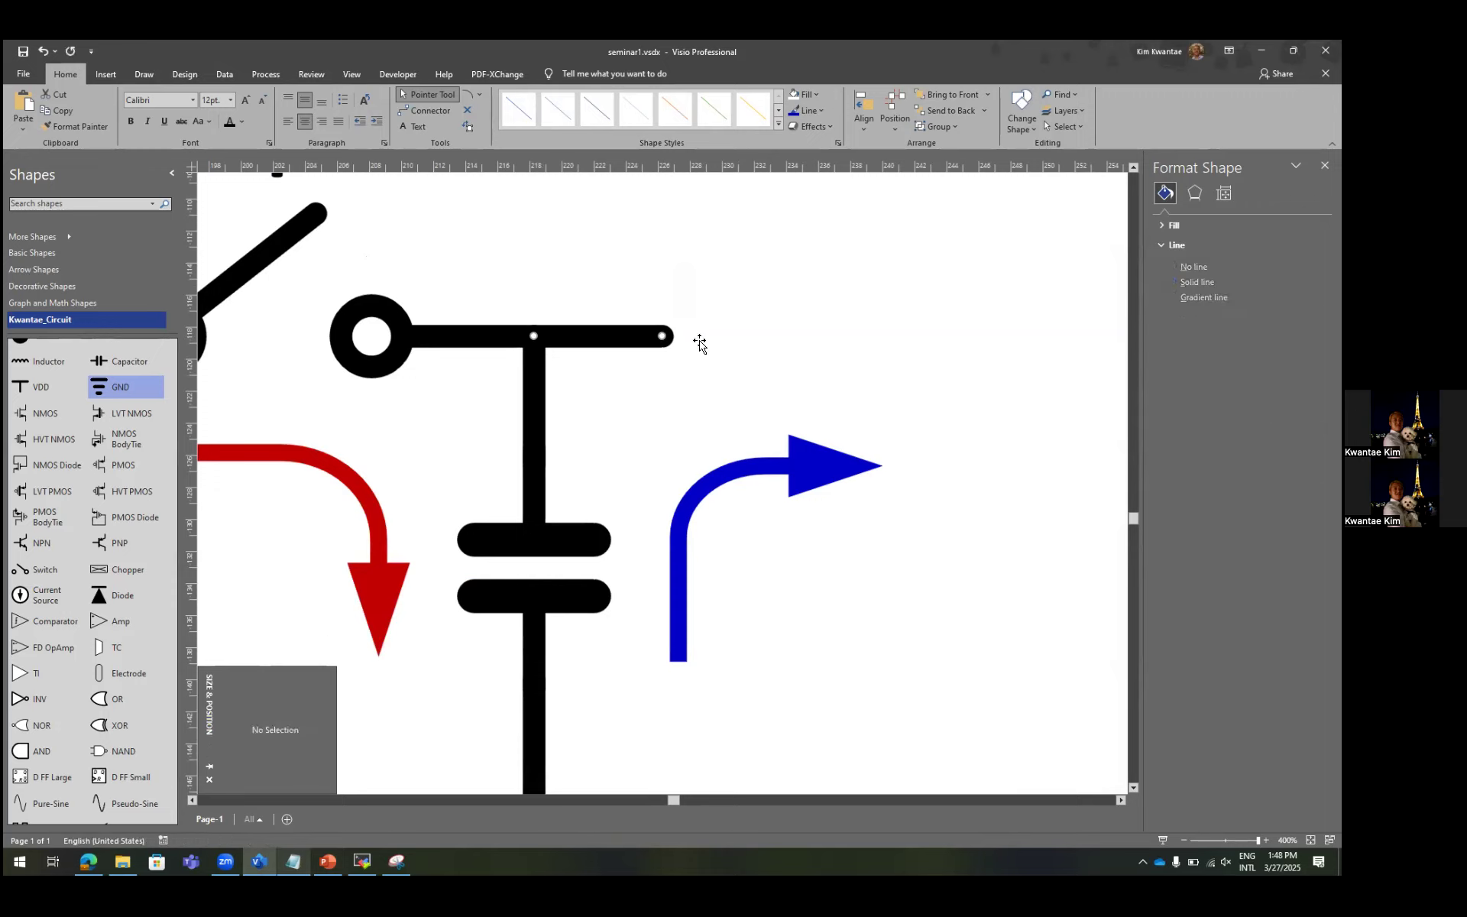
{"action": "key", "text": "ctrl+z"}
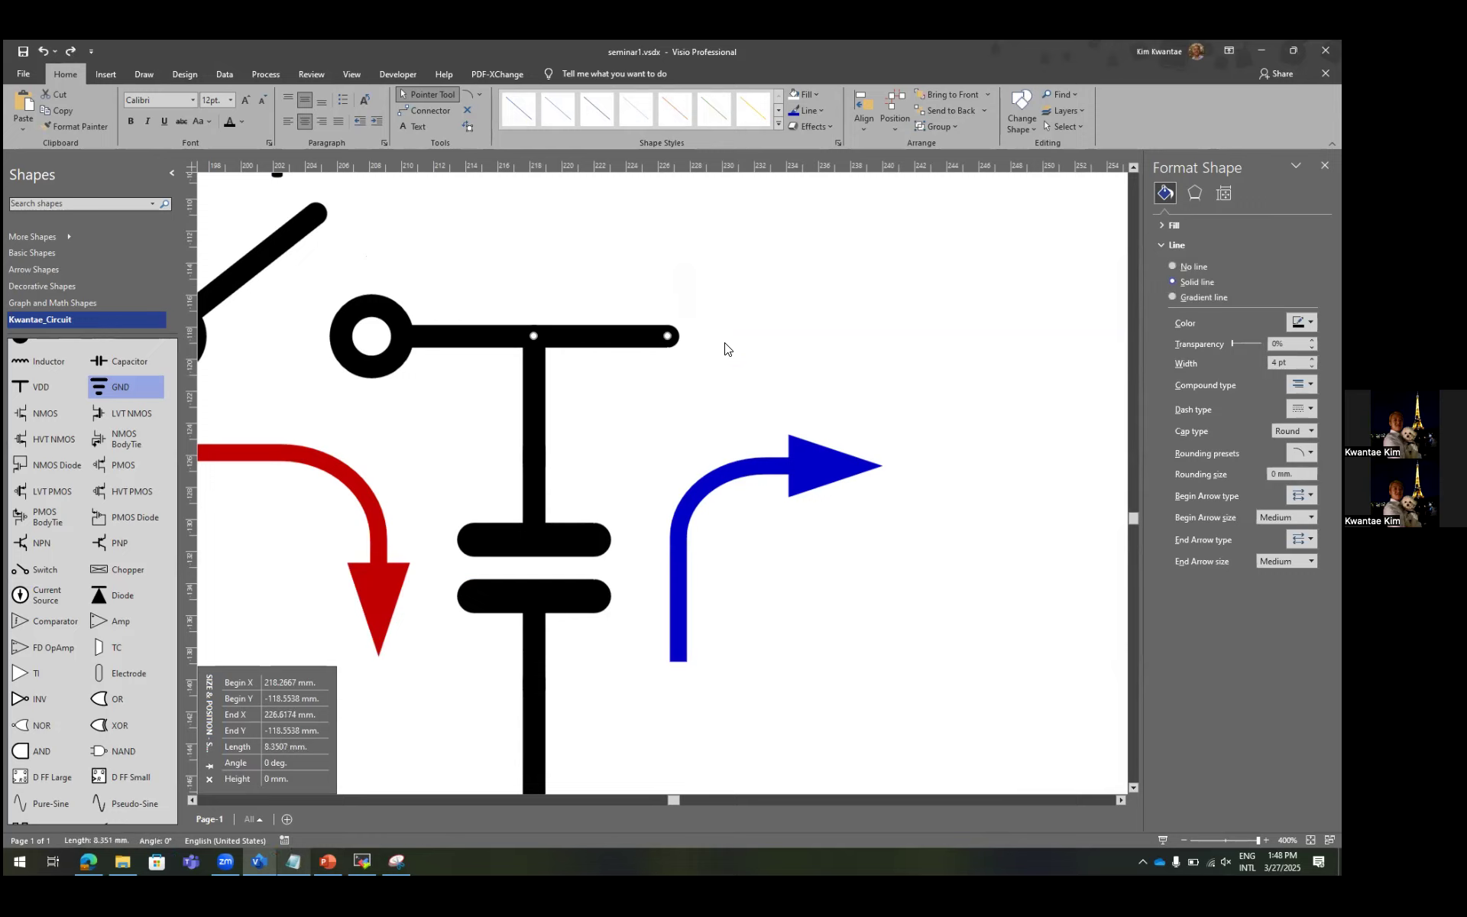
Flip the new wire horizontally twice, set its length to 8 mm, and undo the length change.
{"action": "key", "text": "ctrl+h"}
{"action": "key", "text": "ctrl+h"}
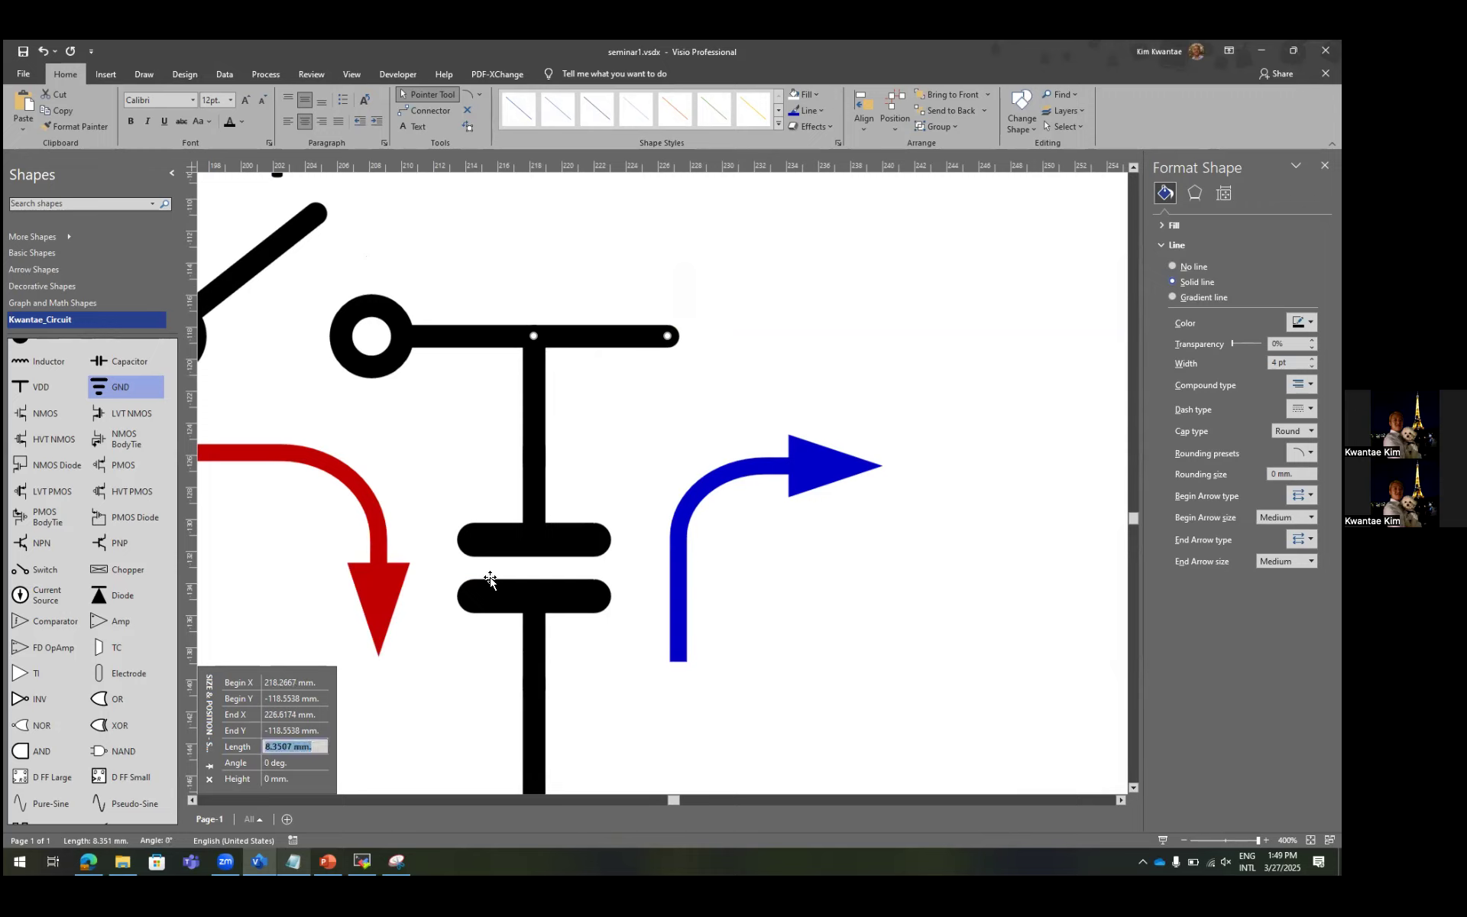
{"action": "type", "text": "8"}
{"action": "key", "text": "Return"}
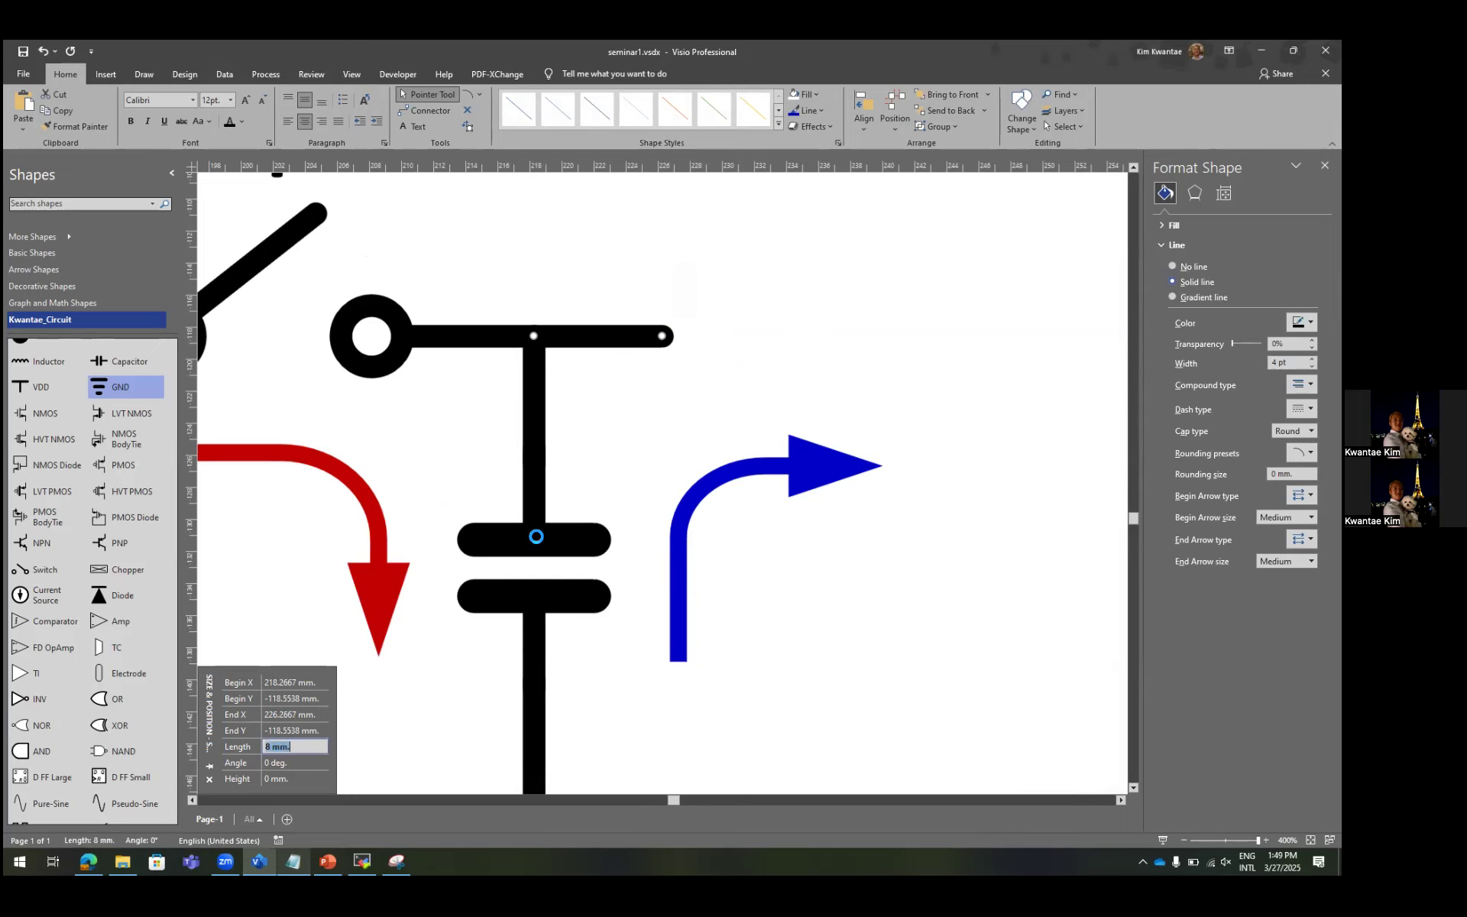
{"action": "left_click", "coordinate": [846, 349]}
{"action": "key", "text": "ctrl+z"}
Flip the new wire horizontally once and set its length to 8 mm from the reversed starting end.
{"action": "key", "text": "ctrl+h"}
{"action": "left_click", "coordinate": [310, 745]}
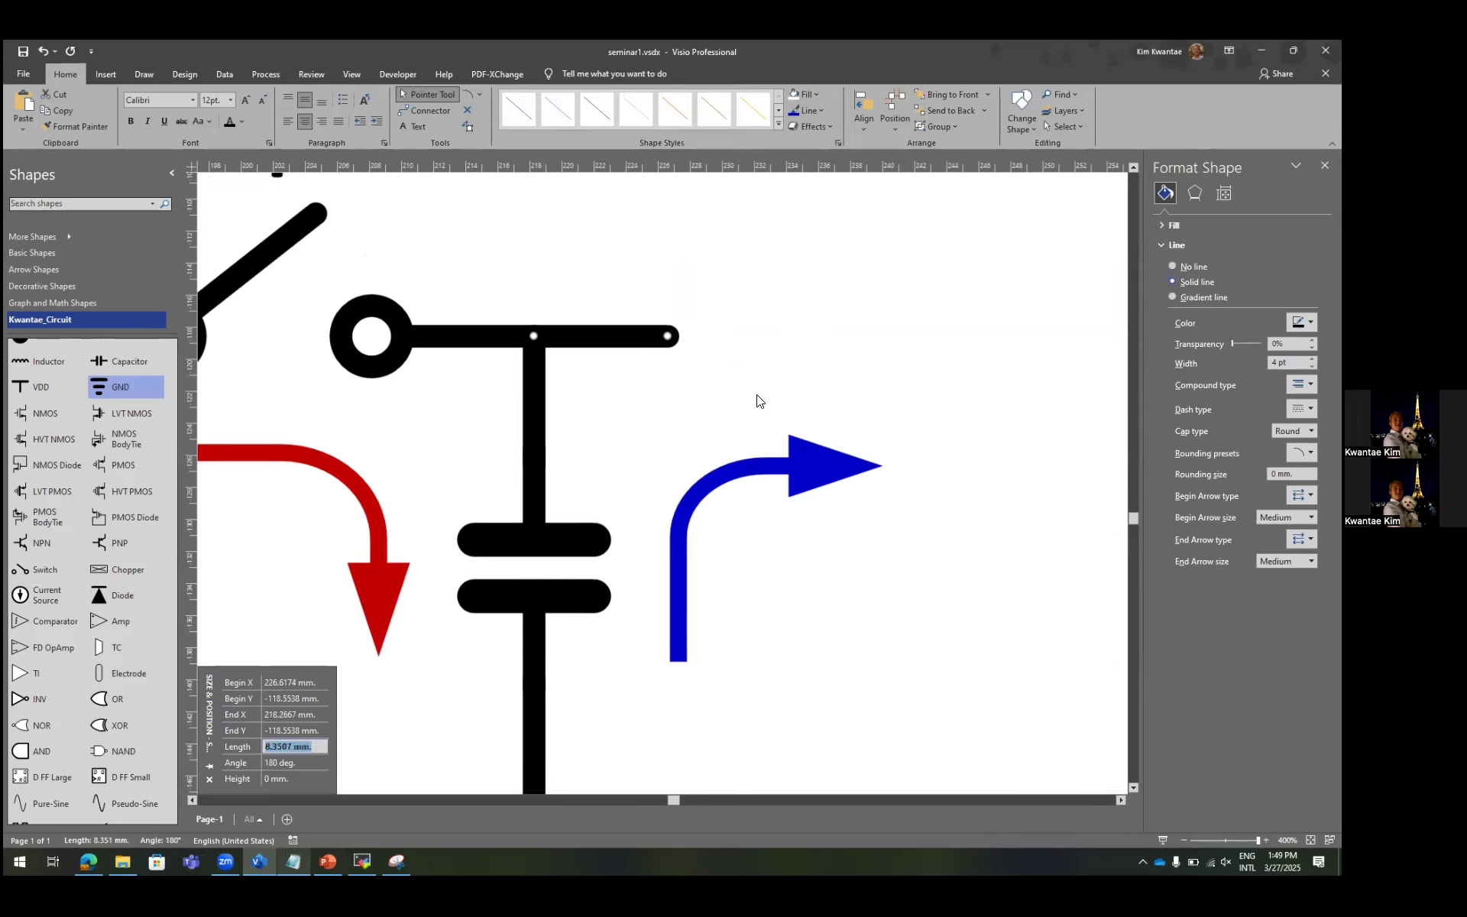
{"action": "type", "text": "8"}
{"action": "key", "text": "Return"}
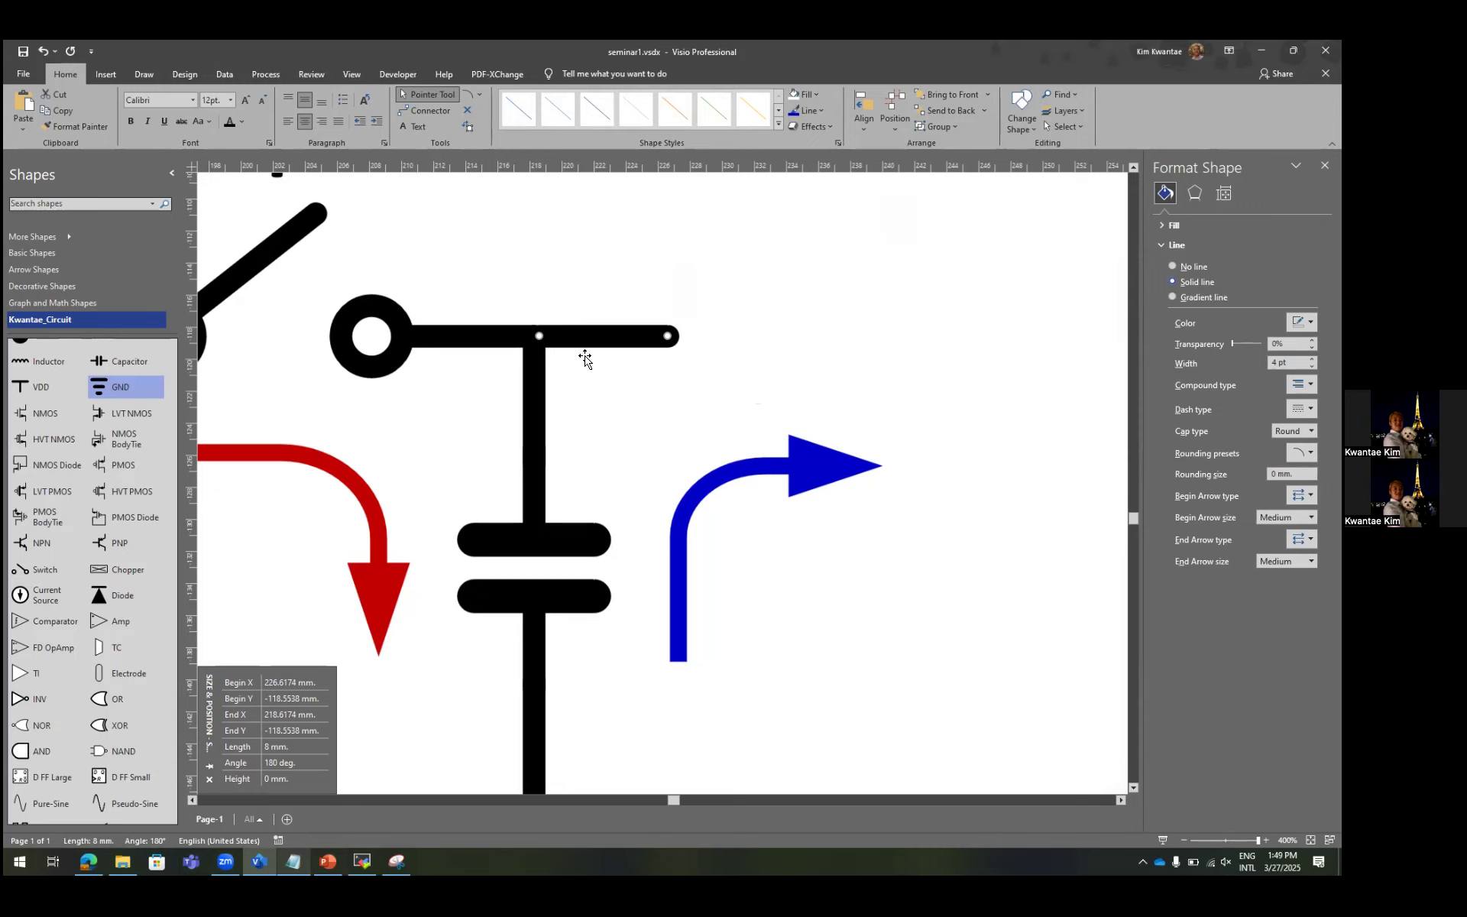
Place a copy of the Φpre switch at the new wire's free end and delete both the copy and the wire.
{"action": "left_click", "coordinate": [367, 350]}
{"action": "left_click_drag", "start_coordinate": [367, 350], "coordinate": [924, 333]}
{"action": "left_click_drag", "start_coordinate": [691, 337], "coordinate": [683, 376]}
{"action": "left_click", "coordinate": [672, 376]}
{"action": "left_click", "coordinate": [688, 341]}
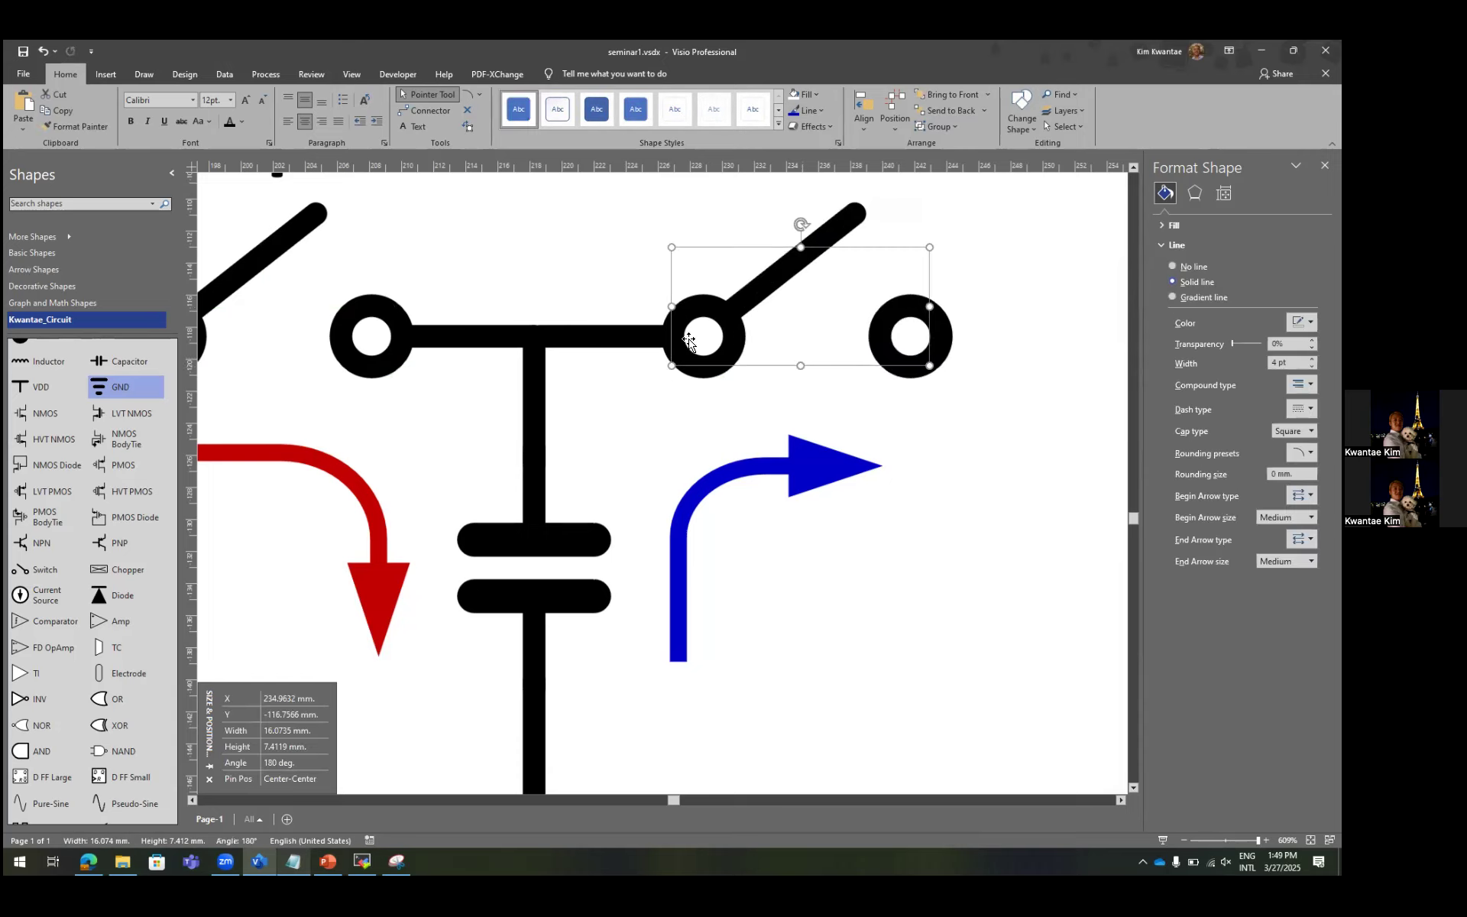
{"action": "key", "text": "Delete"}
Group the Φpre switch with the short wire leading to the capacitor.
{"action": "scroll", "coordinate": [663, 343], "scroll_direction": "down", "scroll_amount": 2}
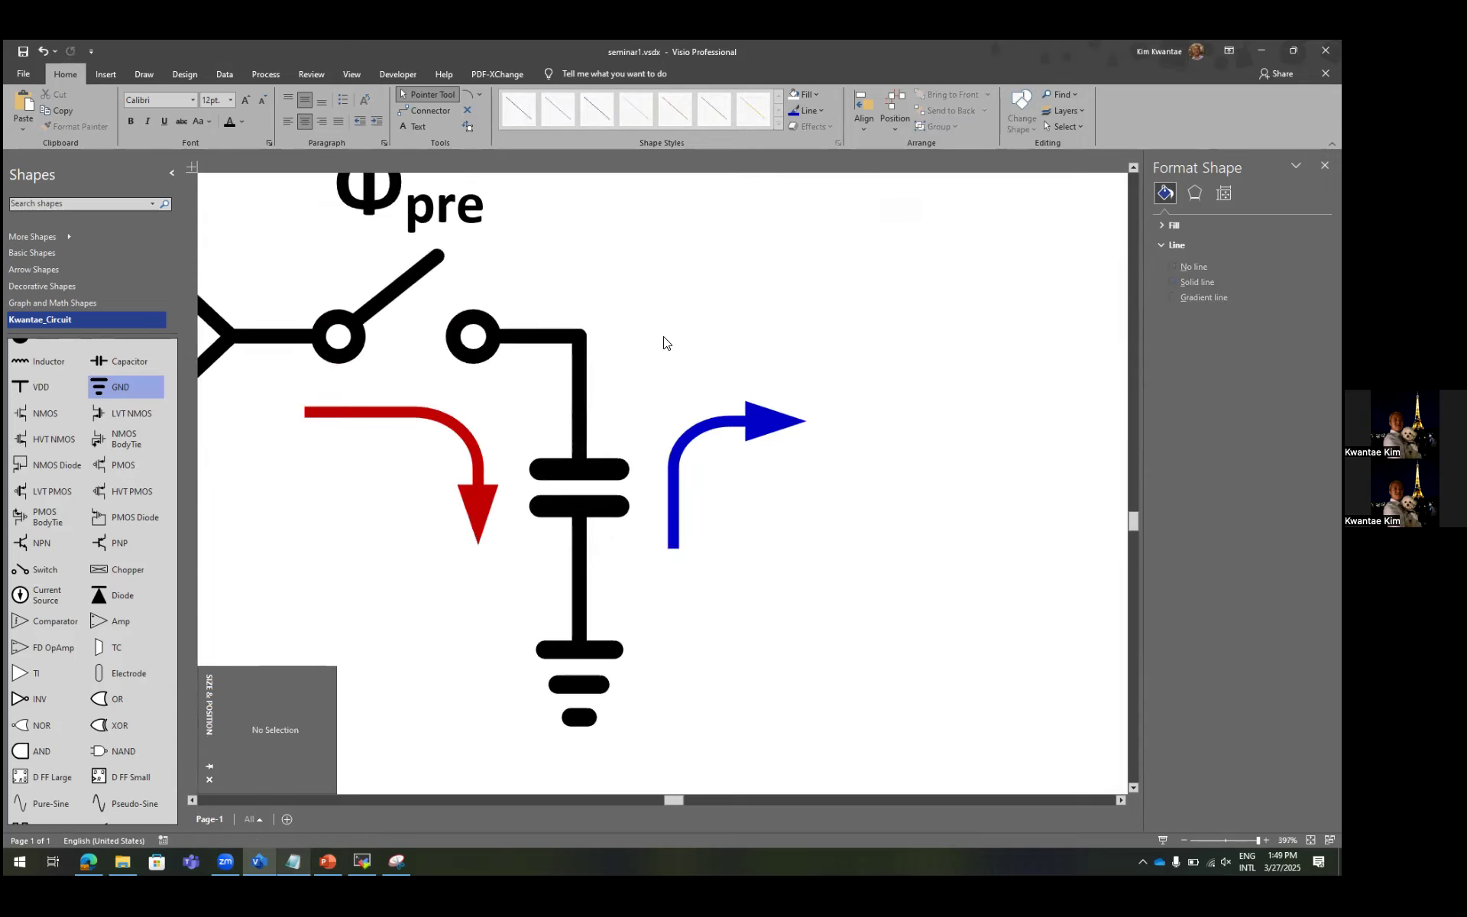
{"action": "scroll", "coordinate": [628, 342], "scroll_direction": "down", "scroll_amount": 1}
{"action": "left_click", "coordinate": [547, 334]}
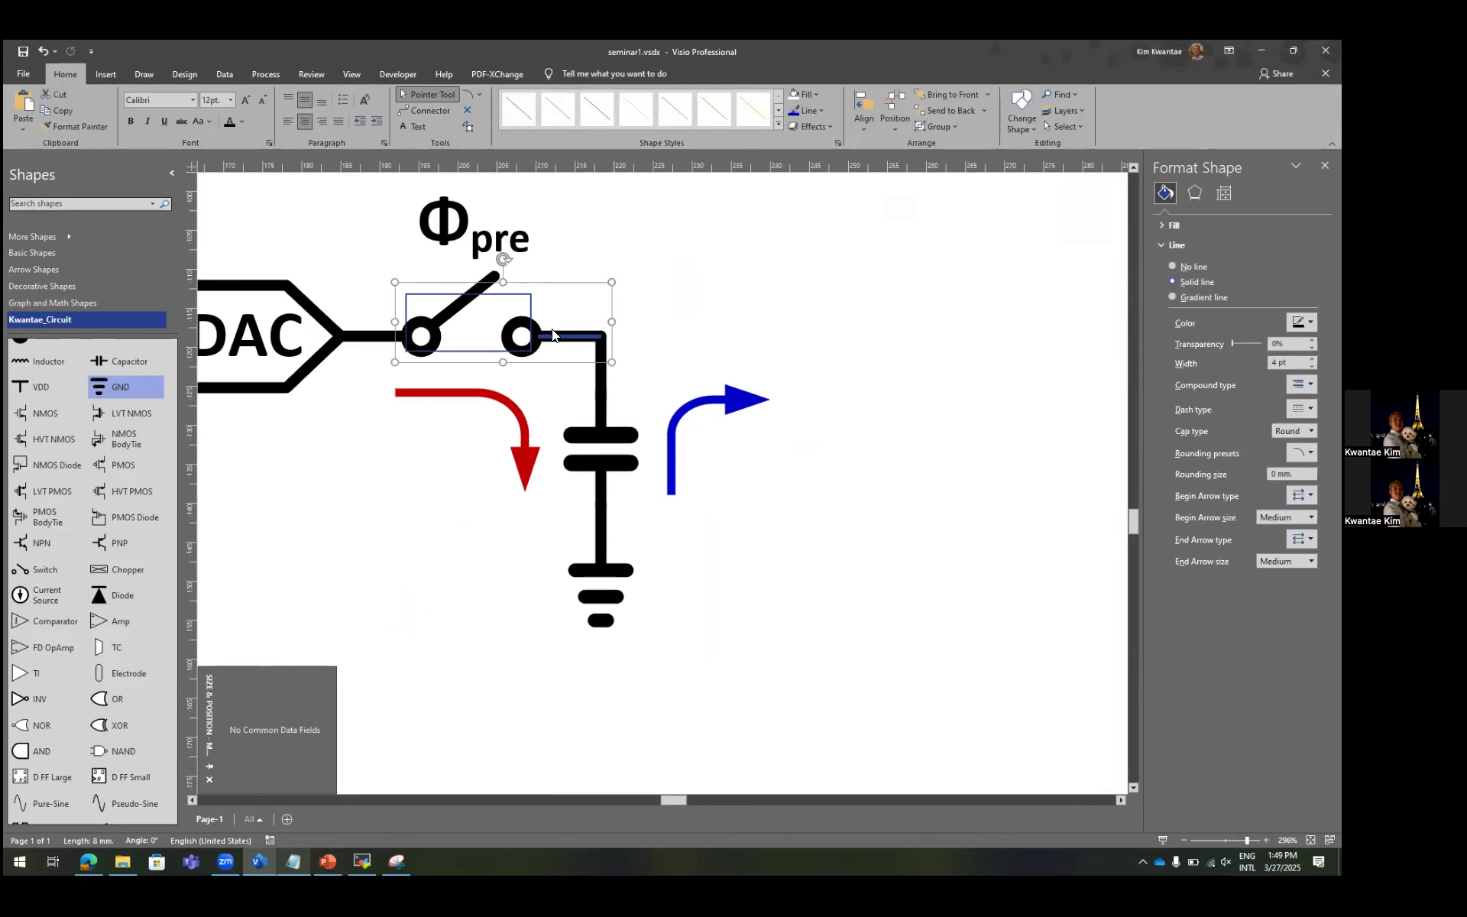
{"action": "left_click", "coordinate": [551, 334]}
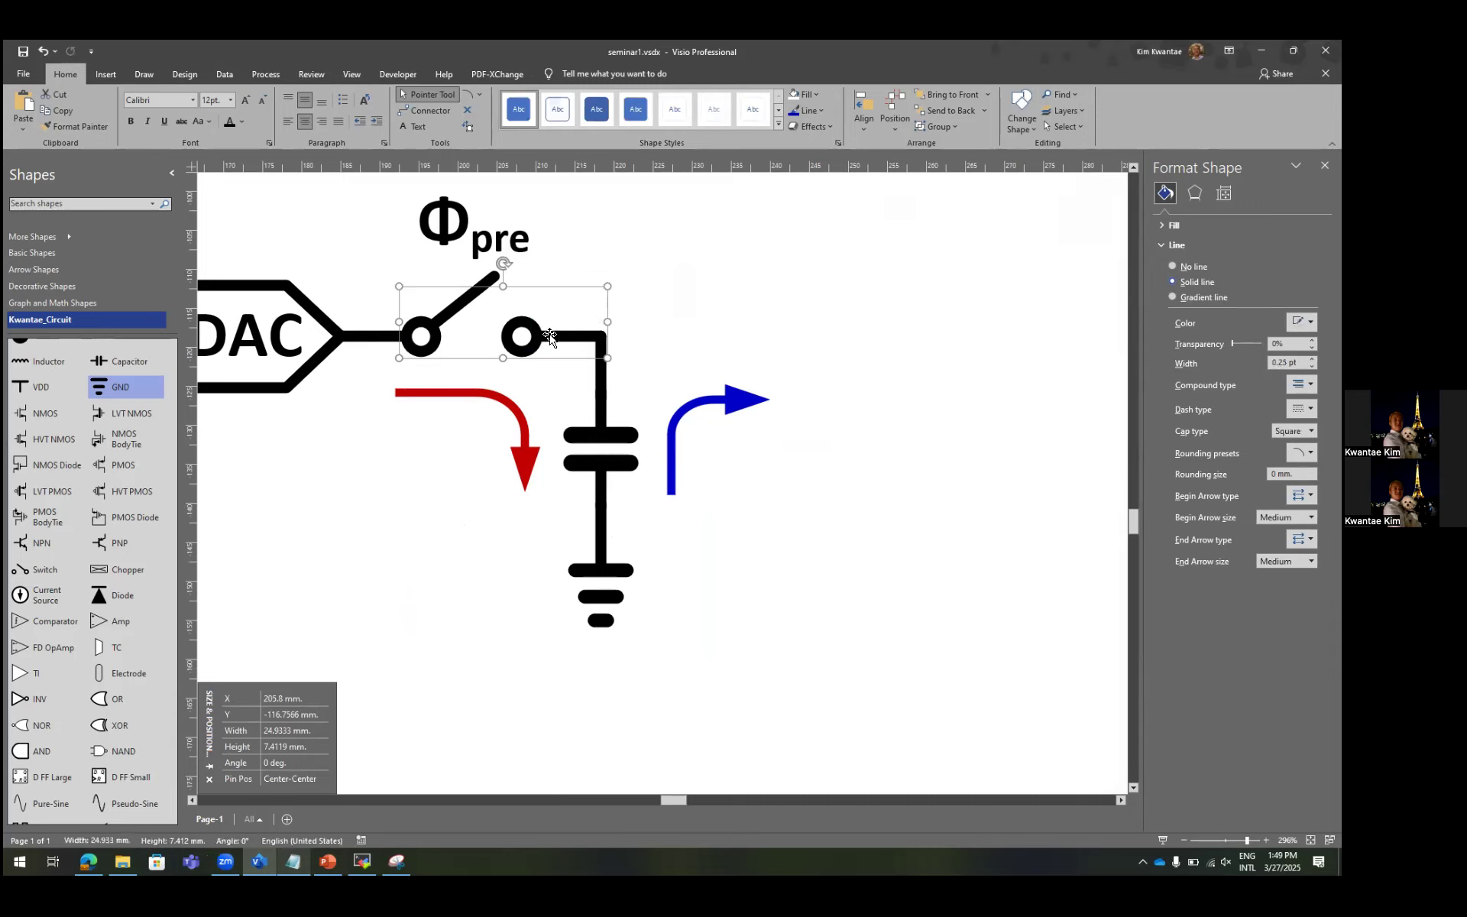
Place a horizontally mirrored copy of the grouped switch beyond the capacitor wire and align it vertically with the original group.
{"action": "left_click_drag", "start_coordinate": [678, 284], "coordinate": [812, 269]}
{"action": "key", "text": "ctrl+h"}
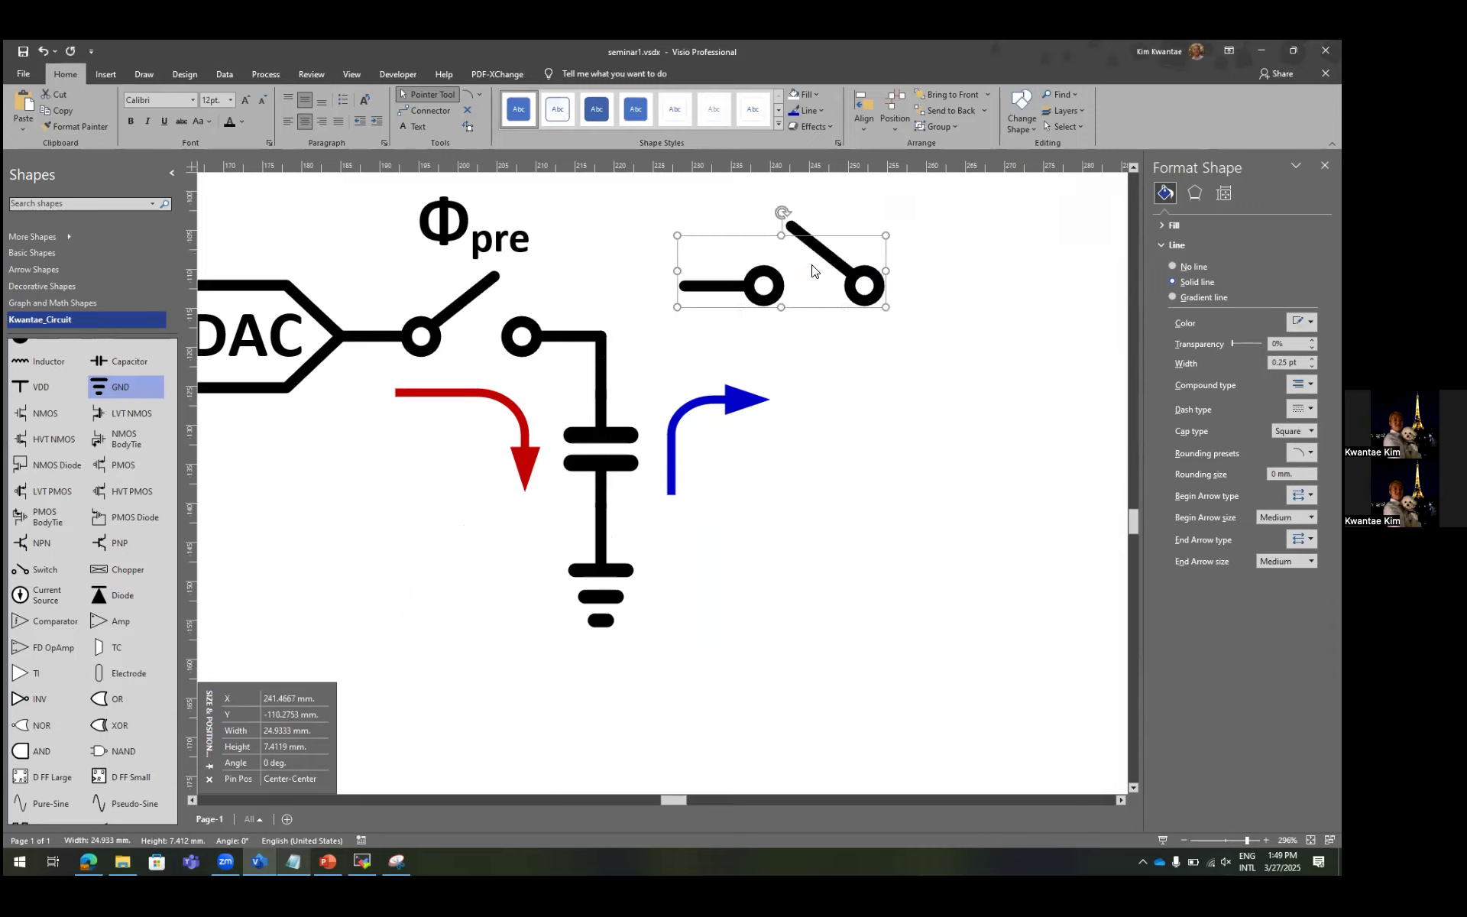
{"action": "left_click", "coordinate": [588, 337], "text": "shift"}
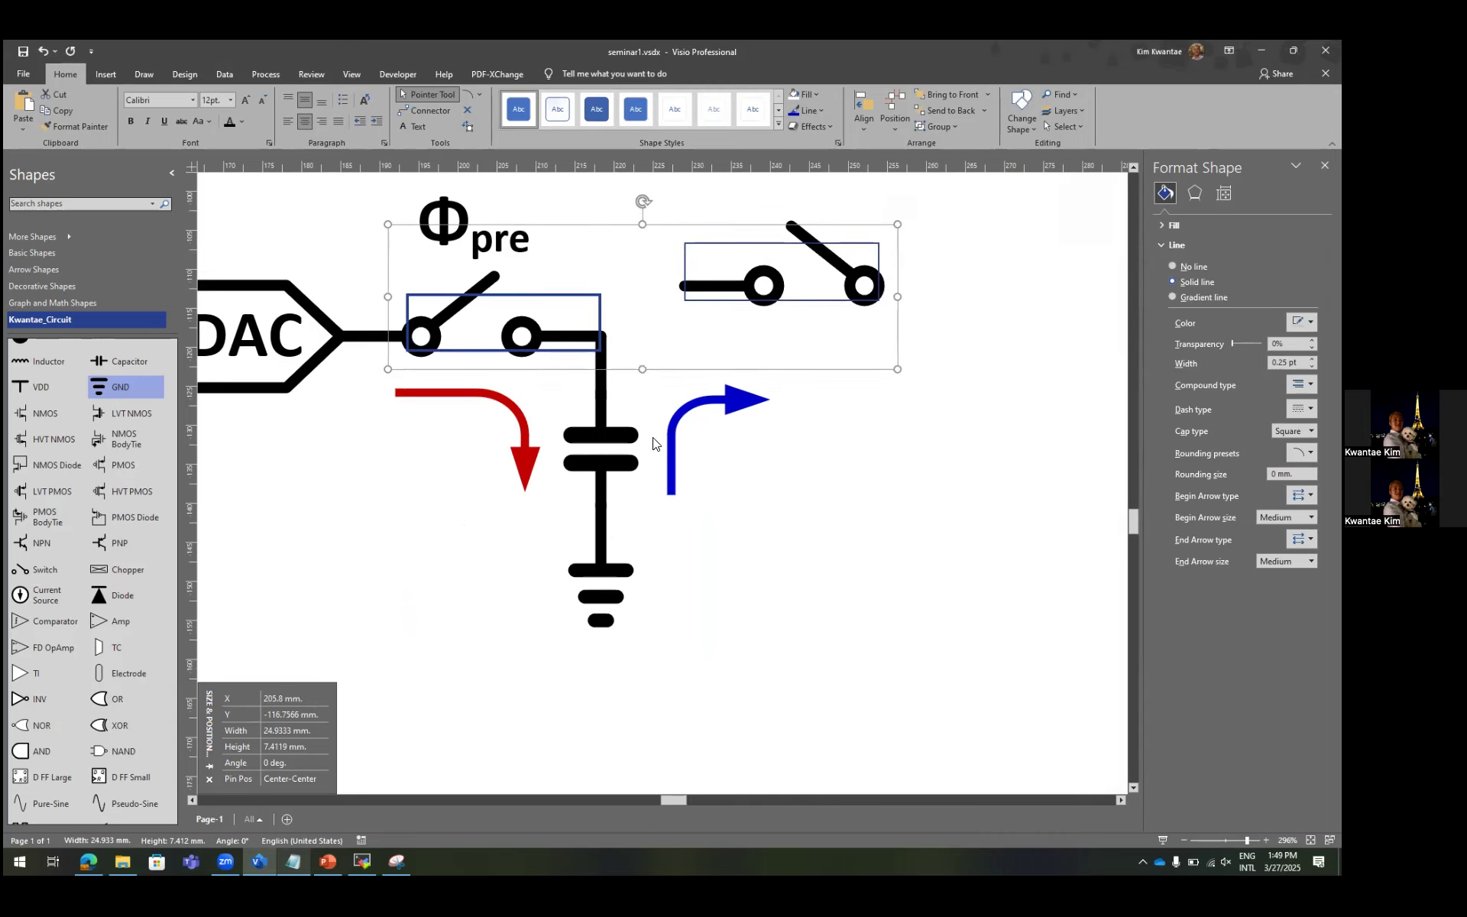
{"action": "key", "text": "F8"}
{"action": "key", "text": "Return"}
Align the mirrored switch group with the capacitor's vertical wire so its short wire starts at the junction.
{"action": "left_click", "coordinate": [603, 373]}
{"action": "left_click", "coordinate": [744, 334], "text": "shift"}
{"action": "key", "text": "F8"}
{"action": "key", "text": "Return"}
Ungroup the mirrored copy and flip only its switch horizontally, seating it at the free end of the short wire.
{"action": "left_click", "coordinate": [799, 349]}
{"action": "key", "text": "ctrl+shift+u"}
{"action": "left_click", "coordinate": [829, 367]}
{"action": "left_click", "coordinate": [787, 337]}
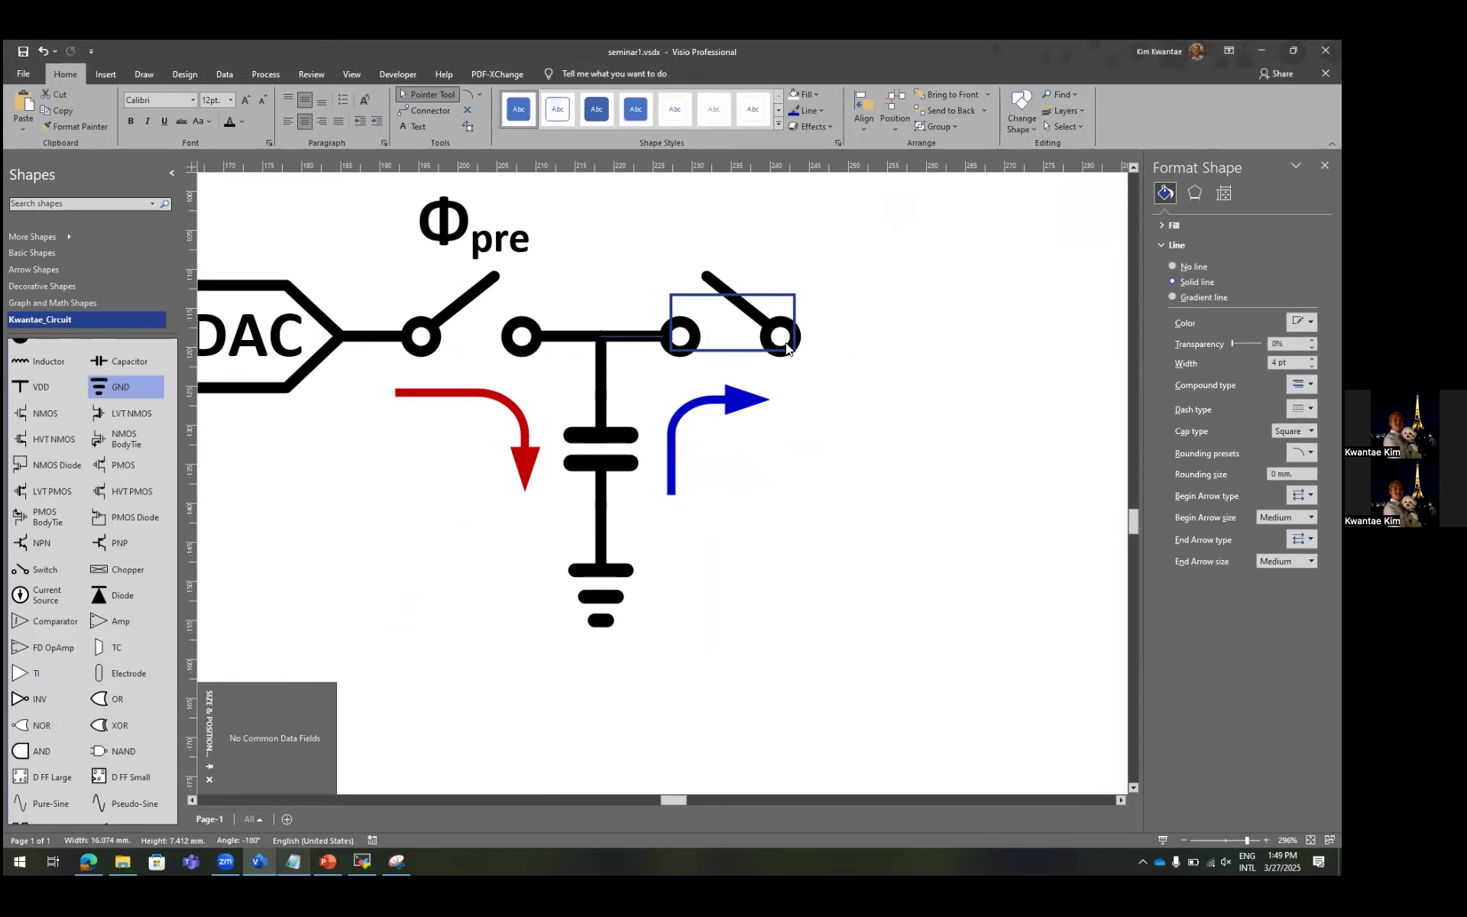
{"action": "key", "text": "ctrl+h"}
{"action": "key", "text": "ctrl+z"}
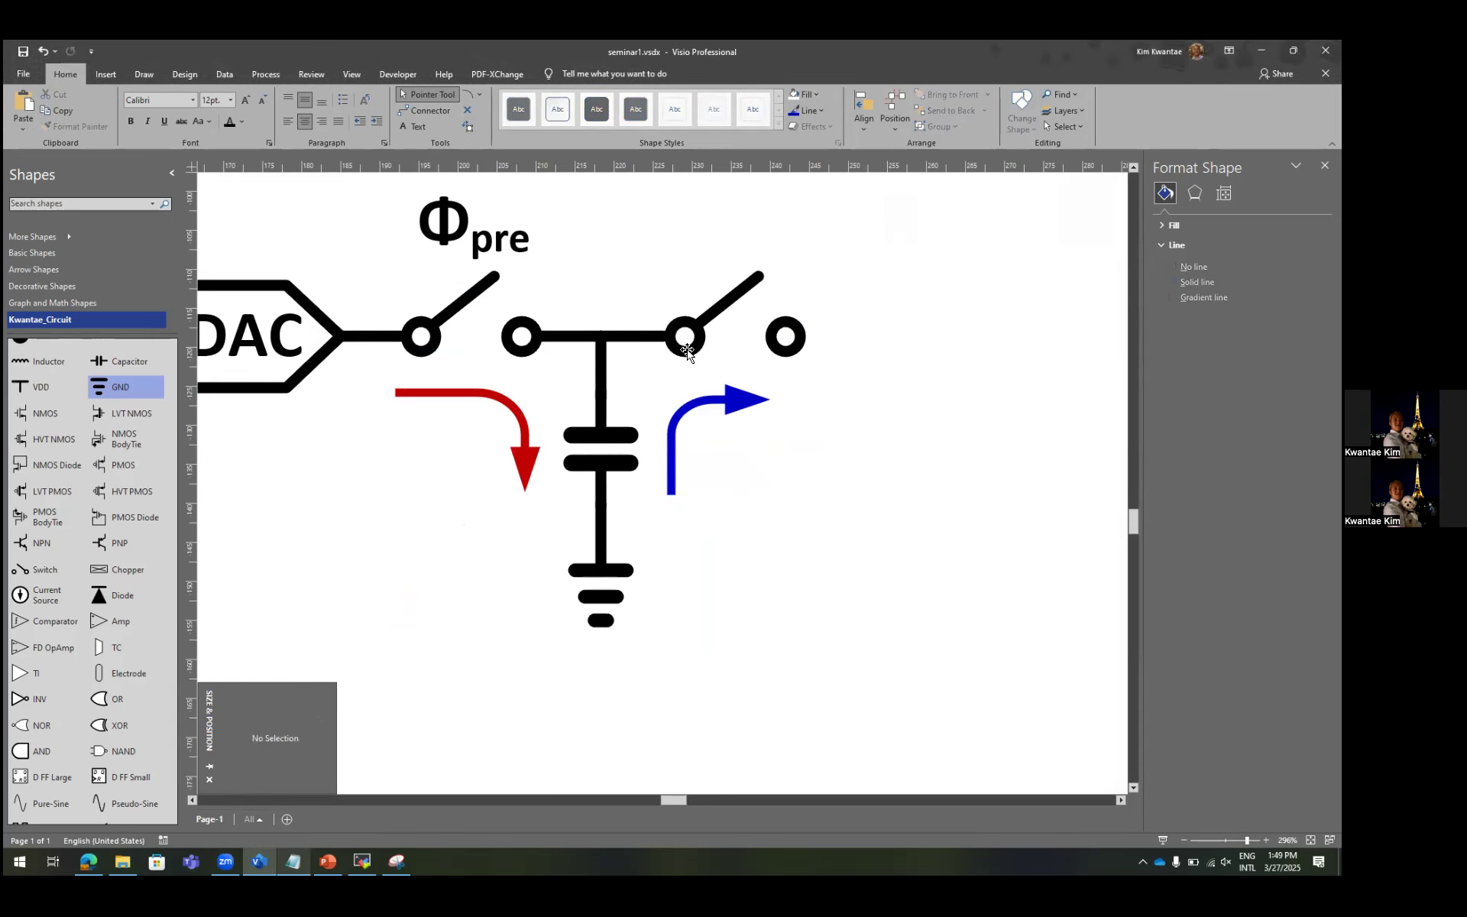
{"action": "scroll", "coordinate": [687, 345], "scroll_direction": "up", "scroll_amount": 5}
{"action": "left_click_drag", "start_coordinate": [690, 352], "coordinate": [681, 366]}
{"action": "left_click", "coordinate": [664, 268]}
Place a Small Node near the capacitor junction and center it vertically on the short horizontal wire.
{"action": "scroll", "coordinate": [139, 386], "scroll_direction": "up", "scroll_amount": 3}
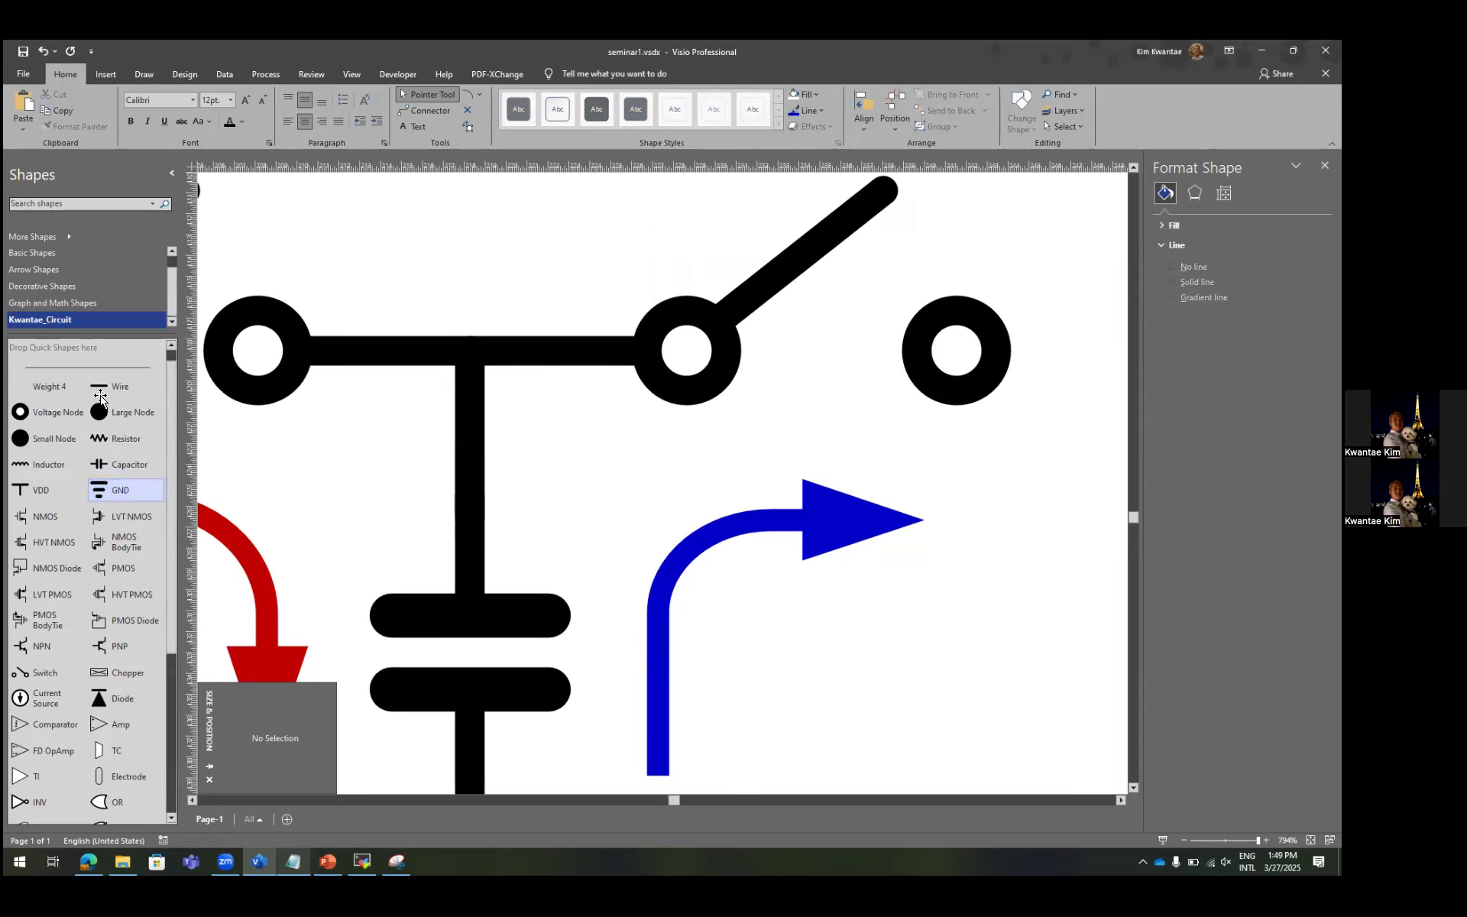
{"action": "left_click_drag", "start_coordinate": [45, 441], "coordinate": [447, 313]}
{"action": "left_click", "coordinate": [448, 316]}
{"action": "left_click", "coordinate": [549, 309]}
{"action": "left_click", "coordinate": [507, 349]}
{"action": "left_click", "coordinate": [337, 358]}
{"action": "left_click", "coordinate": [441, 346], "text": "shift"}
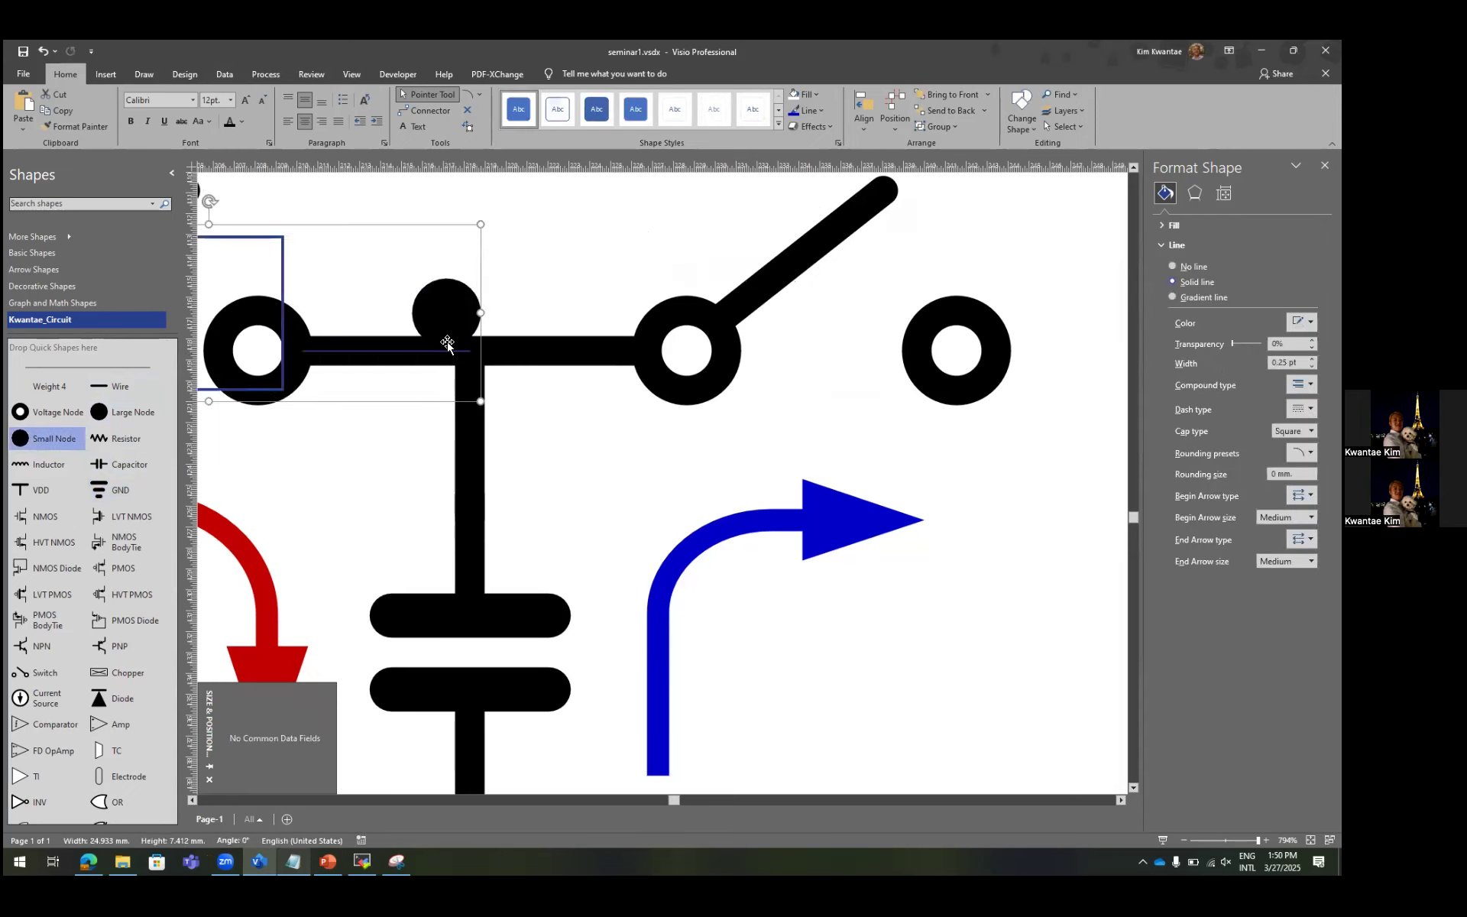
{"action": "left_click", "coordinate": [450, 343]}
{"action": "left_click", "coordinate": [455, 326], "text": "shift"}
{"action": "key", "text": "F8"}
{"action": "left_click", "coordinate": [651, 407]}
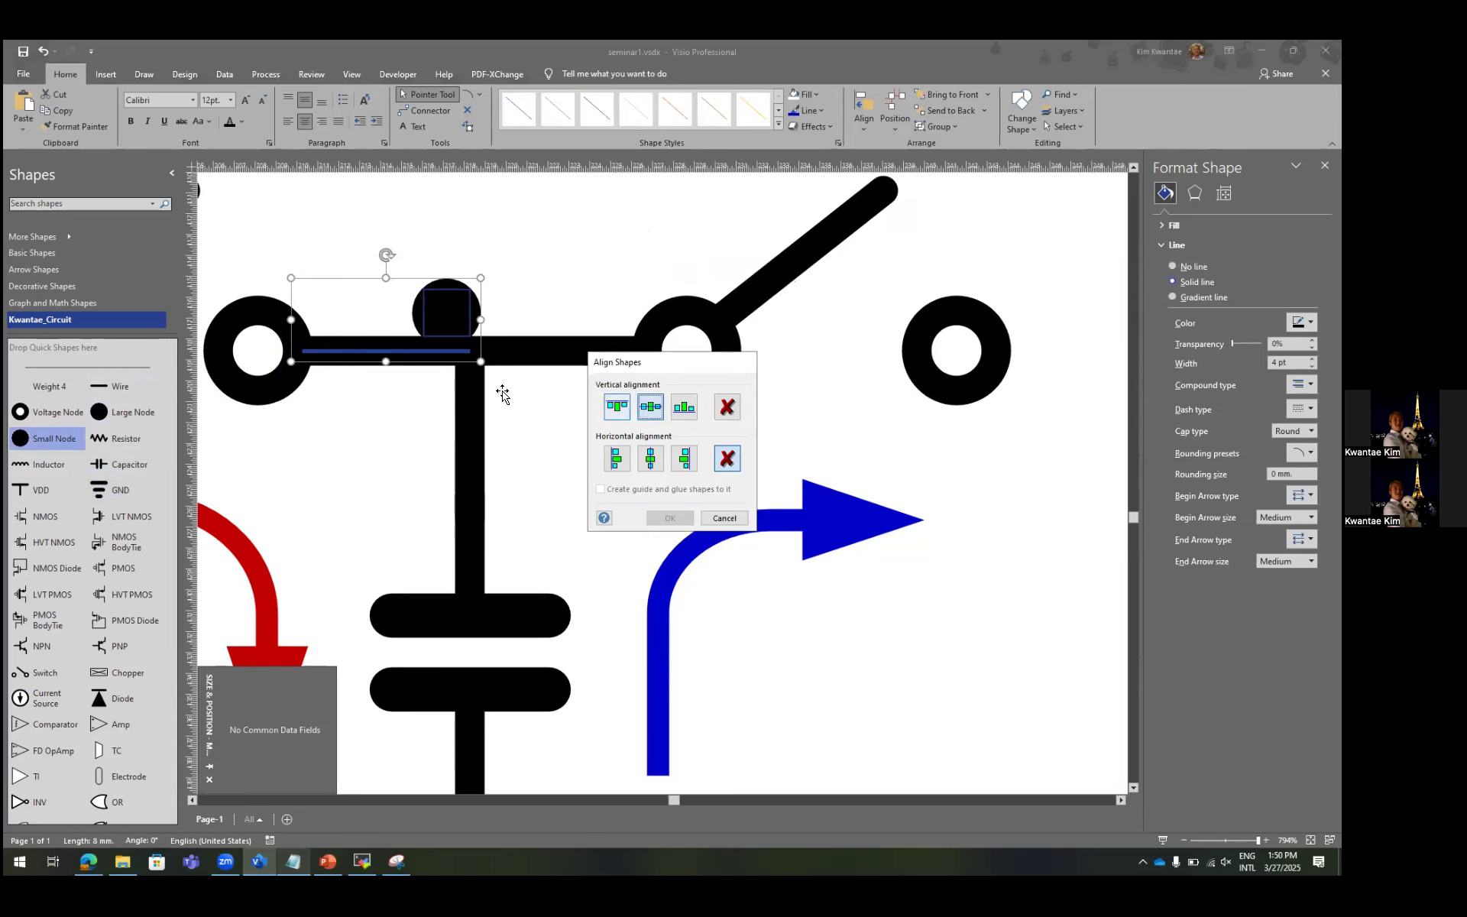
{"action": "key", "text": "Return"}
Center the small node horizontally on the capacitor's vertical wire.
{"action": "left_click", "coordinate": [474, 410]}
{"action": "left_click", "coordinate": [443, 390], "text": "shift"}
{"action": "key", "text": "F8"}
{"action": "left_click", "coordinate": [651, 461]}
{"action": "key", "text": "Return"}
{"action": "left_click", "coordinate": [681, 436]}
{"action": "scroll", "coordinate": [681, 437], "scroll_direction": "down", "scroll_amount": 5}
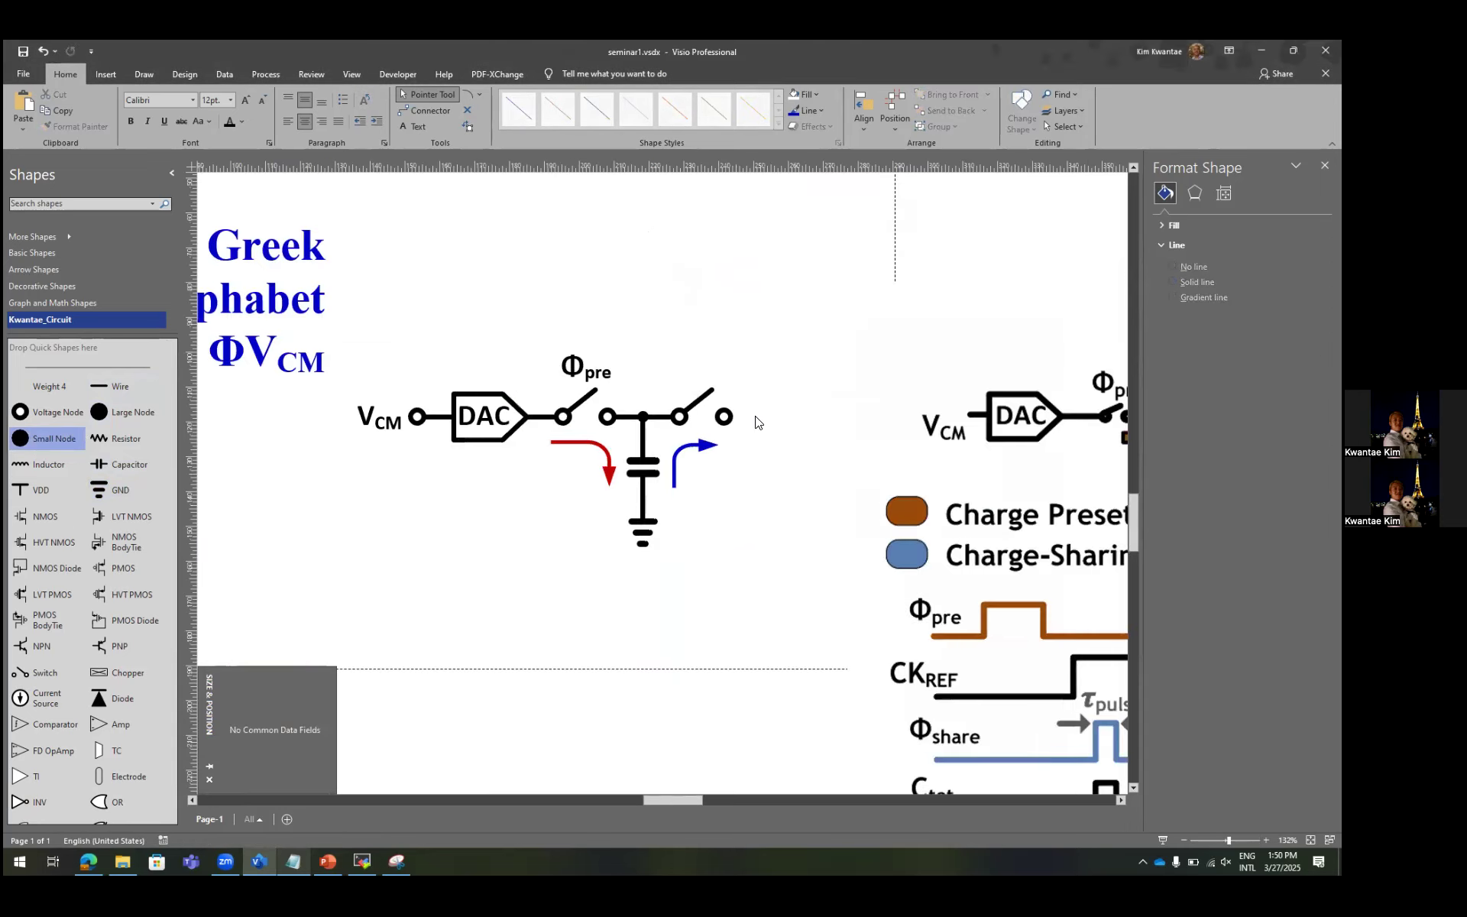
Place a copy of the Φpre label above the second switch and widen its text box to about 35 mm.
{"action": "scroll", "coordinate": [755, 420], "scroll_direction": "right", "scroll_amount": 3}
{"action": "scroll", "coordinate": [656, 466], "scroll_direction": "right", "scroll_amount": 4}
{"action": "scroll", "coordinate": [520, 428], "scroll_direction": "left", "scroll_amount": 3}
{"action": "left_click_drag", "start_coordinate": [378, 363], "coordinate": [552, 292]}
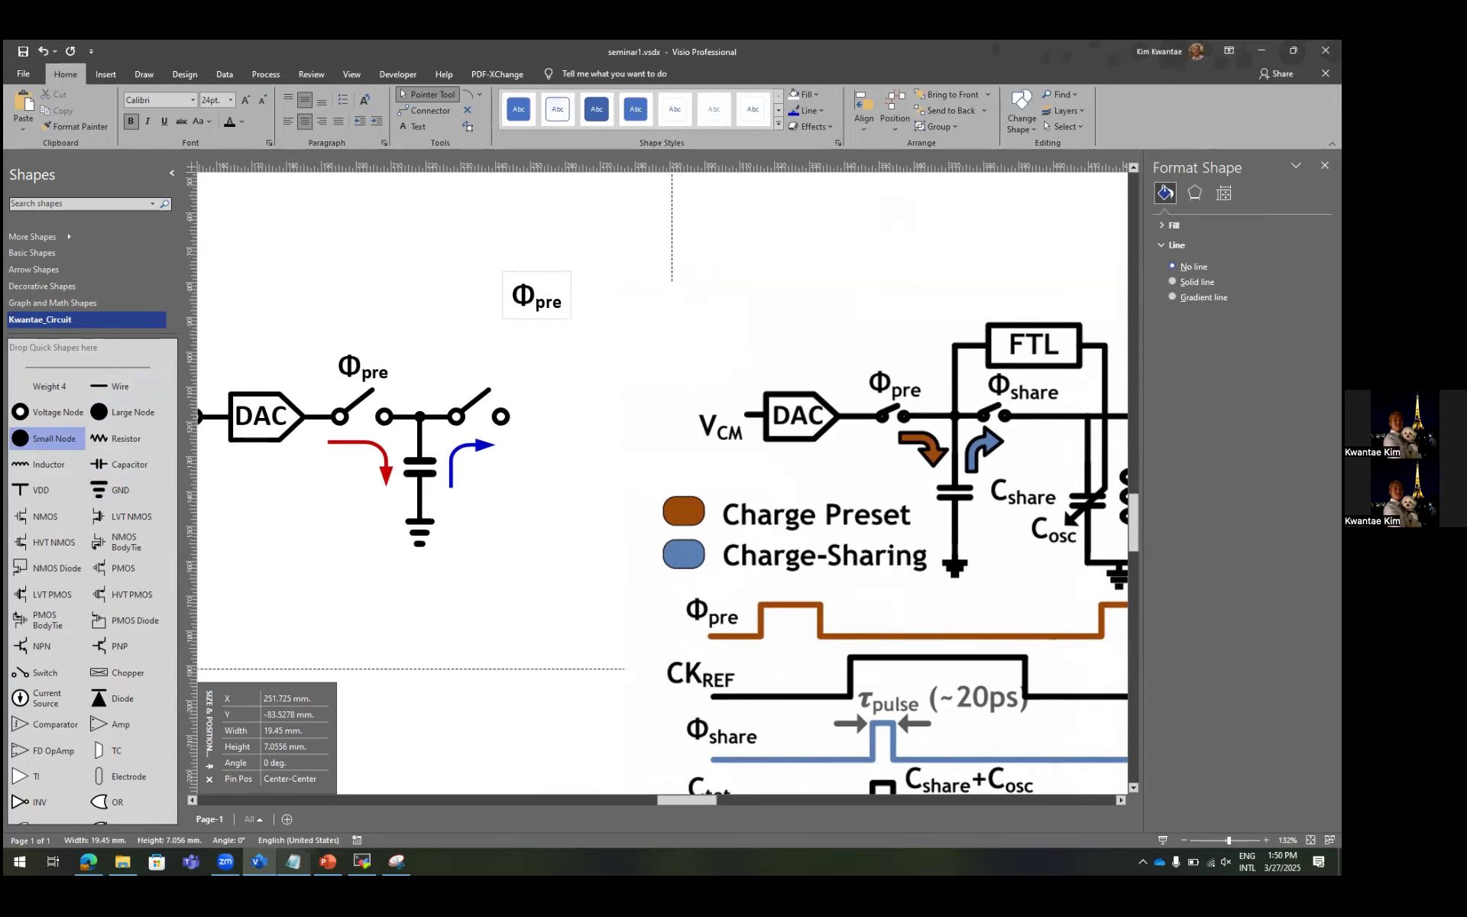
{"action": "left_click", "coordinate": [535, 294]}
{"action": "left_click", "coordinate": [593, 308]}
{"action": "left_click", "coordinate": [520, 296]}
{"action": "left_click_drag", "start_coordinate": [502, 295], "coordinate": [449, 296]}
Insert a subscript "s" directly after the Φ in the copied label.
{"action": "double_click", "coordinate": [520, 306]}
{"action": "double_click", "coordinate": [497, 296]}
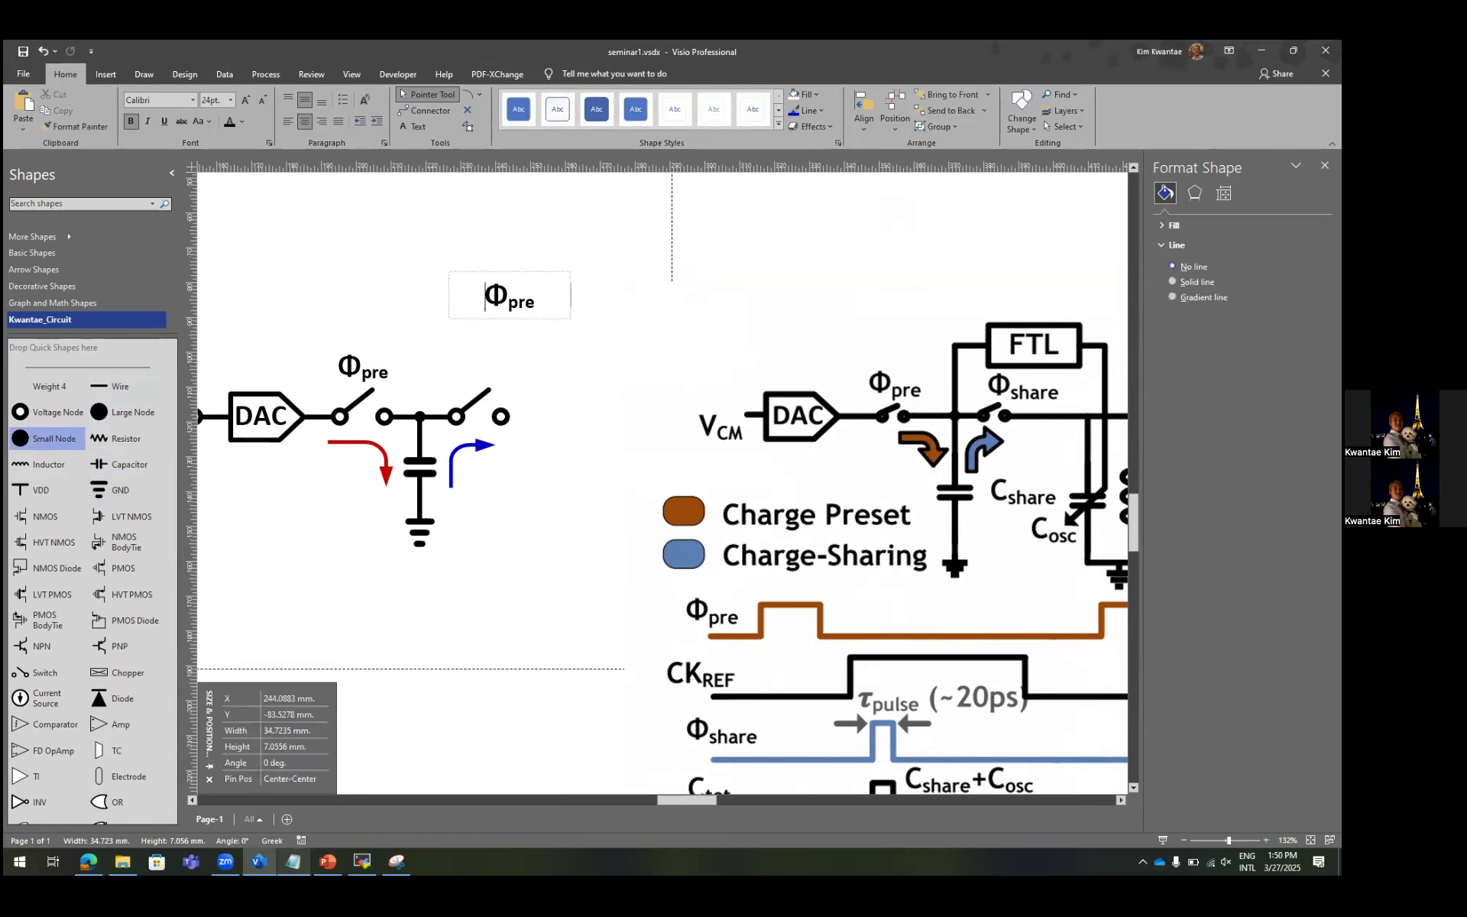
{"action": "key", "text": "Right"}
{"action": "type", "text": "s"}
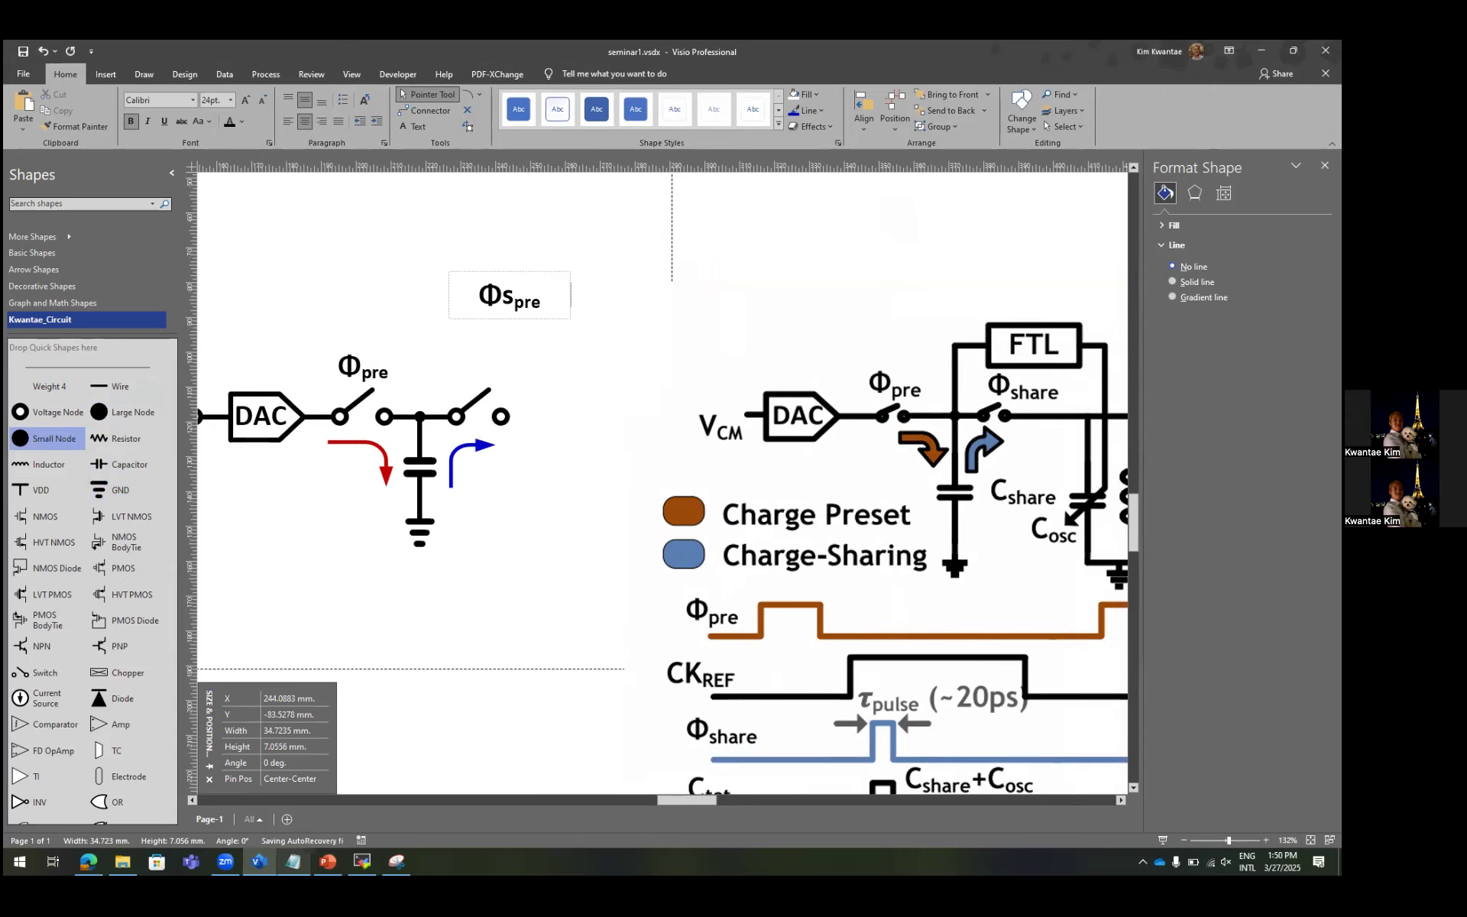
{"action": "key", "text": "shift+Left"}
{"action": "key", "text": "ctrl+="}
{"action": "key", "text": "Right"}
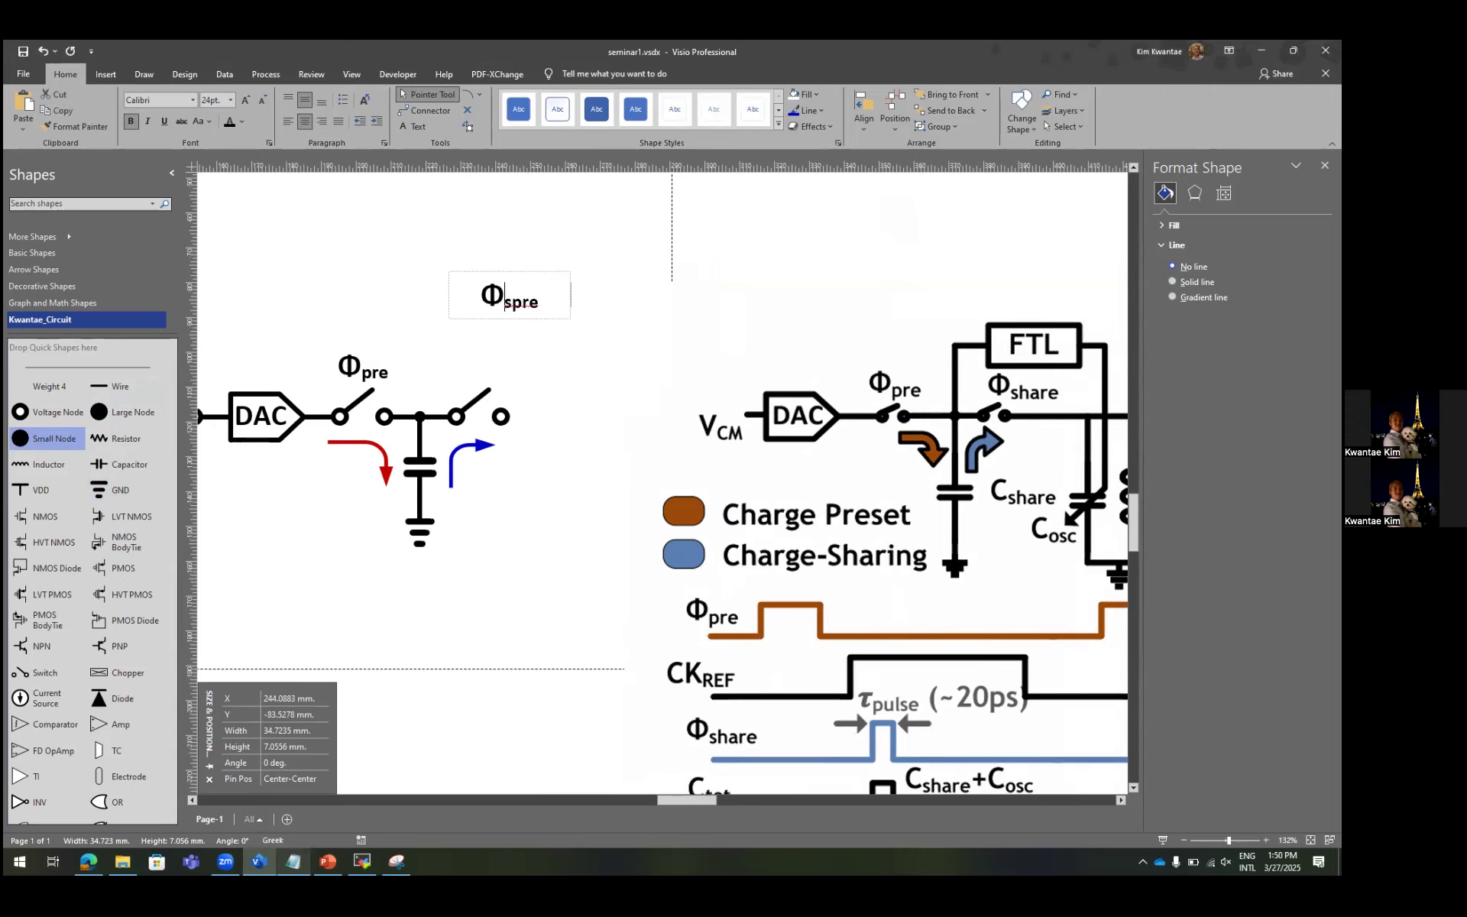
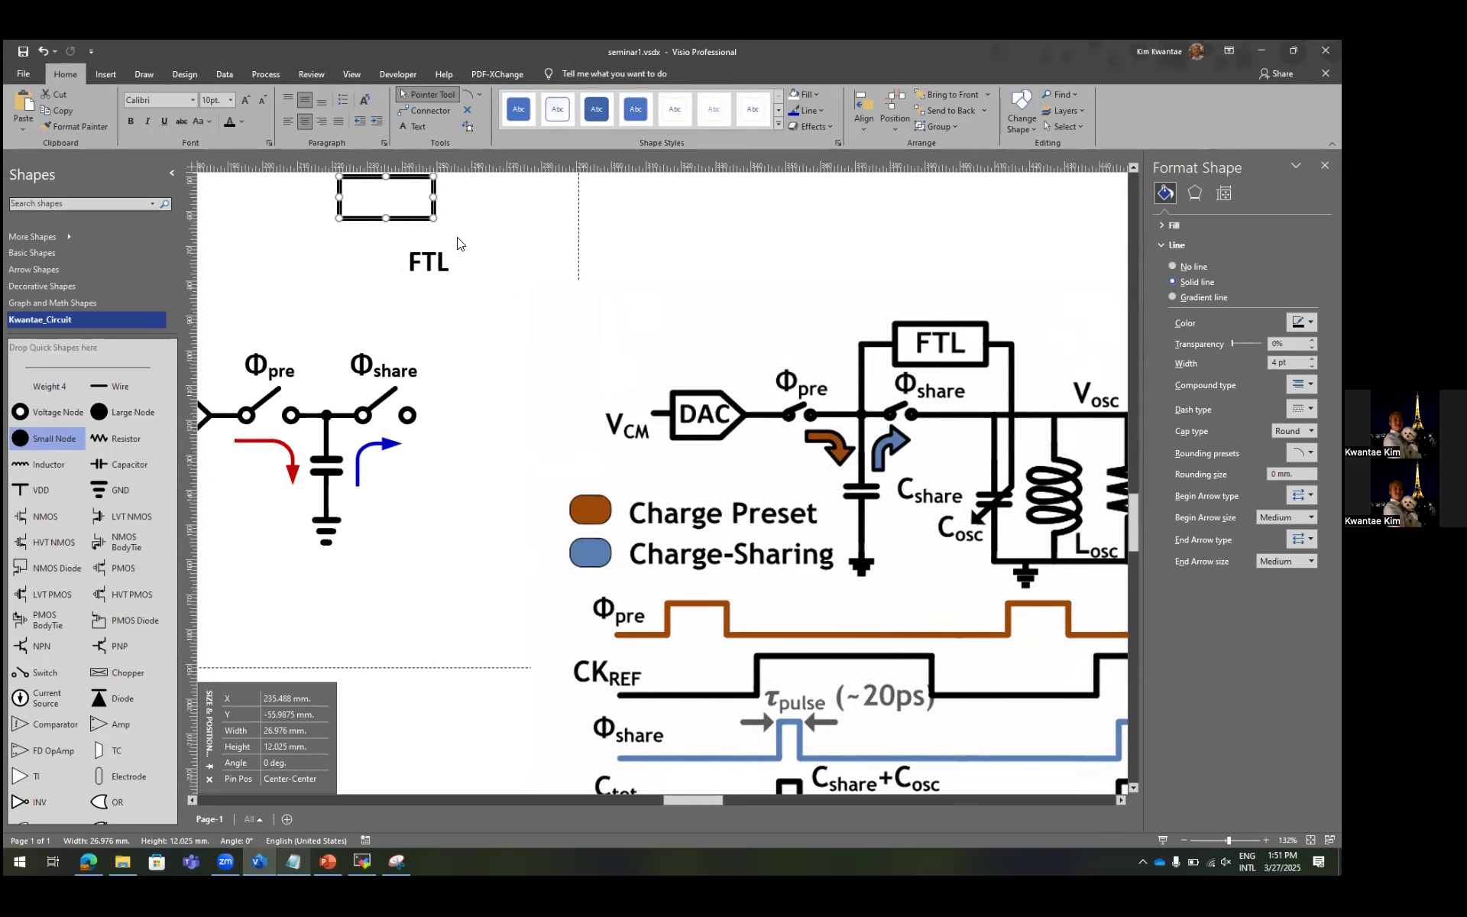
Center the FTL text horizontally and vertically in the rectangle and group the two.
{"action": "left_click", "coordinate": [437, 259], "text": "shift"}
{"action": "key", "text": "F8"}
{"action": "left_click", "coordinate": [650, 458]}
{"action": "left_click", "coordinate": [650, 406]}
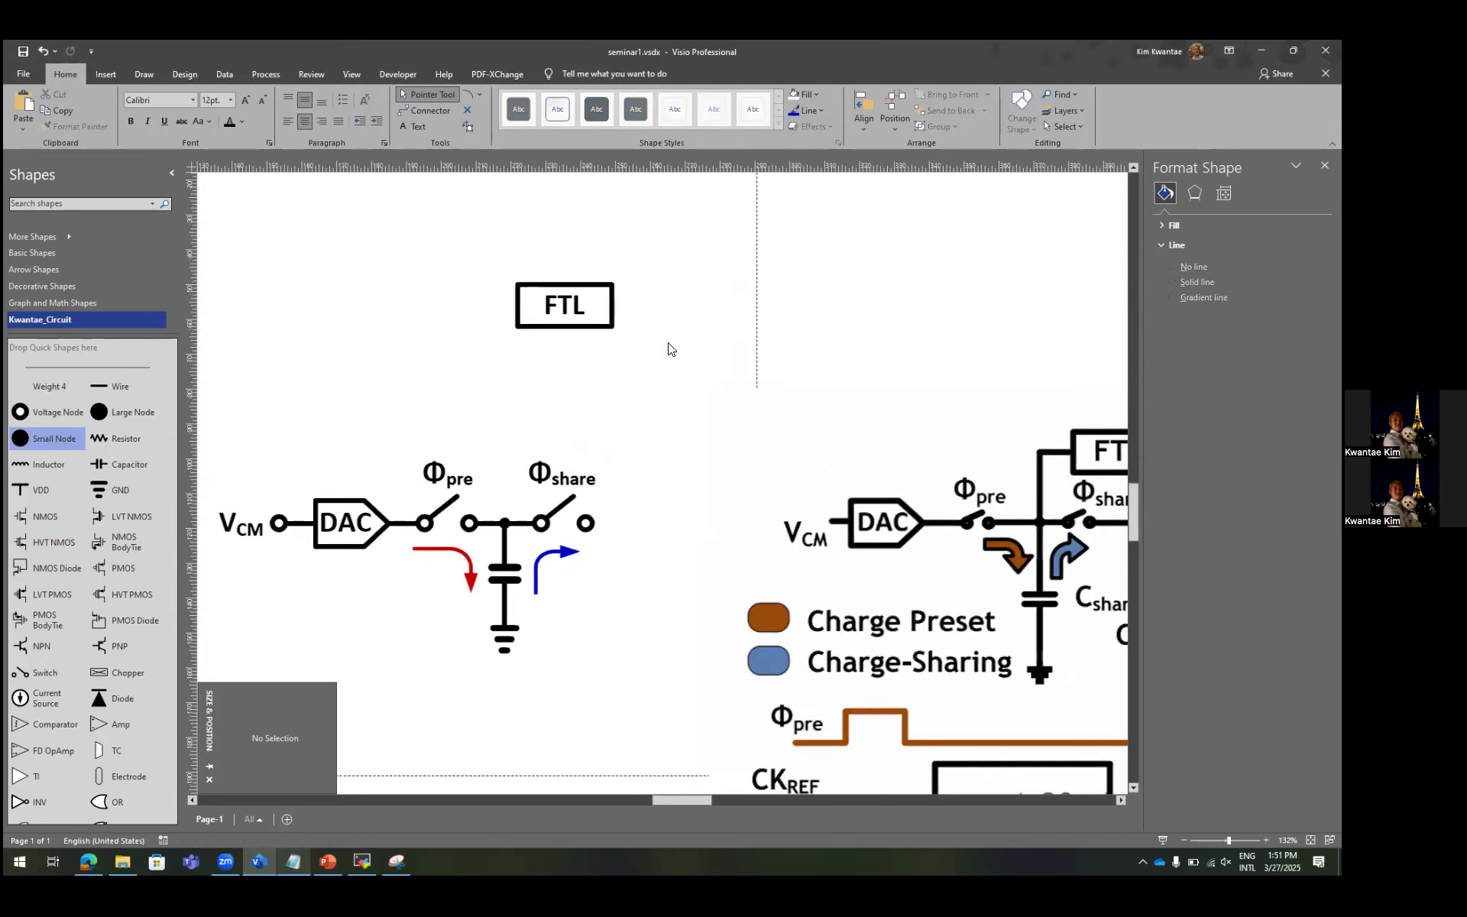
{"action": "scroll", "coordinate": [669, 349], "scroll_direction": "up", "scroll_amount": 1}
{"action": "left_click", "coordinate": [604, 342]}
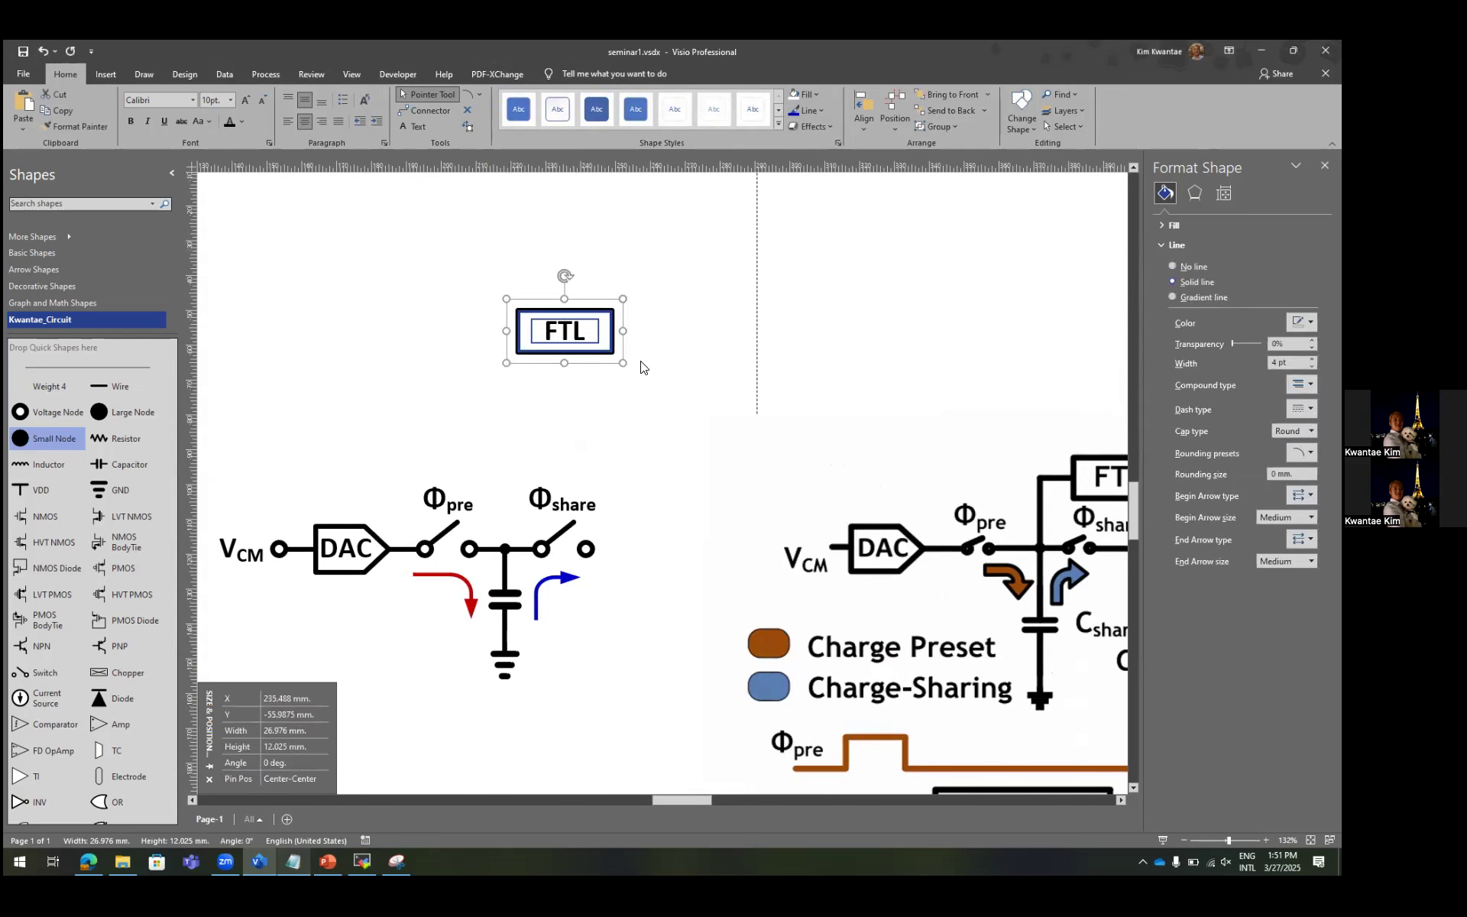
Extend the capacitor's vertical wire upward to about 37 mm and place a copy of the short horizontal wire near its upper end.
{"action": "left_click", "coordinate": [506, 572]}
{"action": "left_click_drag", "start_coordinate": [504, 552], "coordinate": [504, 446]}
{"action": "left_click_drag", "start_coordinate": [522, 548], "coordinate": [549, 443], "text": "ctrl"}
Align the copied short wire with the top and left of the extended vertical wire.
{"action": "left_click", "coordinate": [505, 461], "text": "shift"}
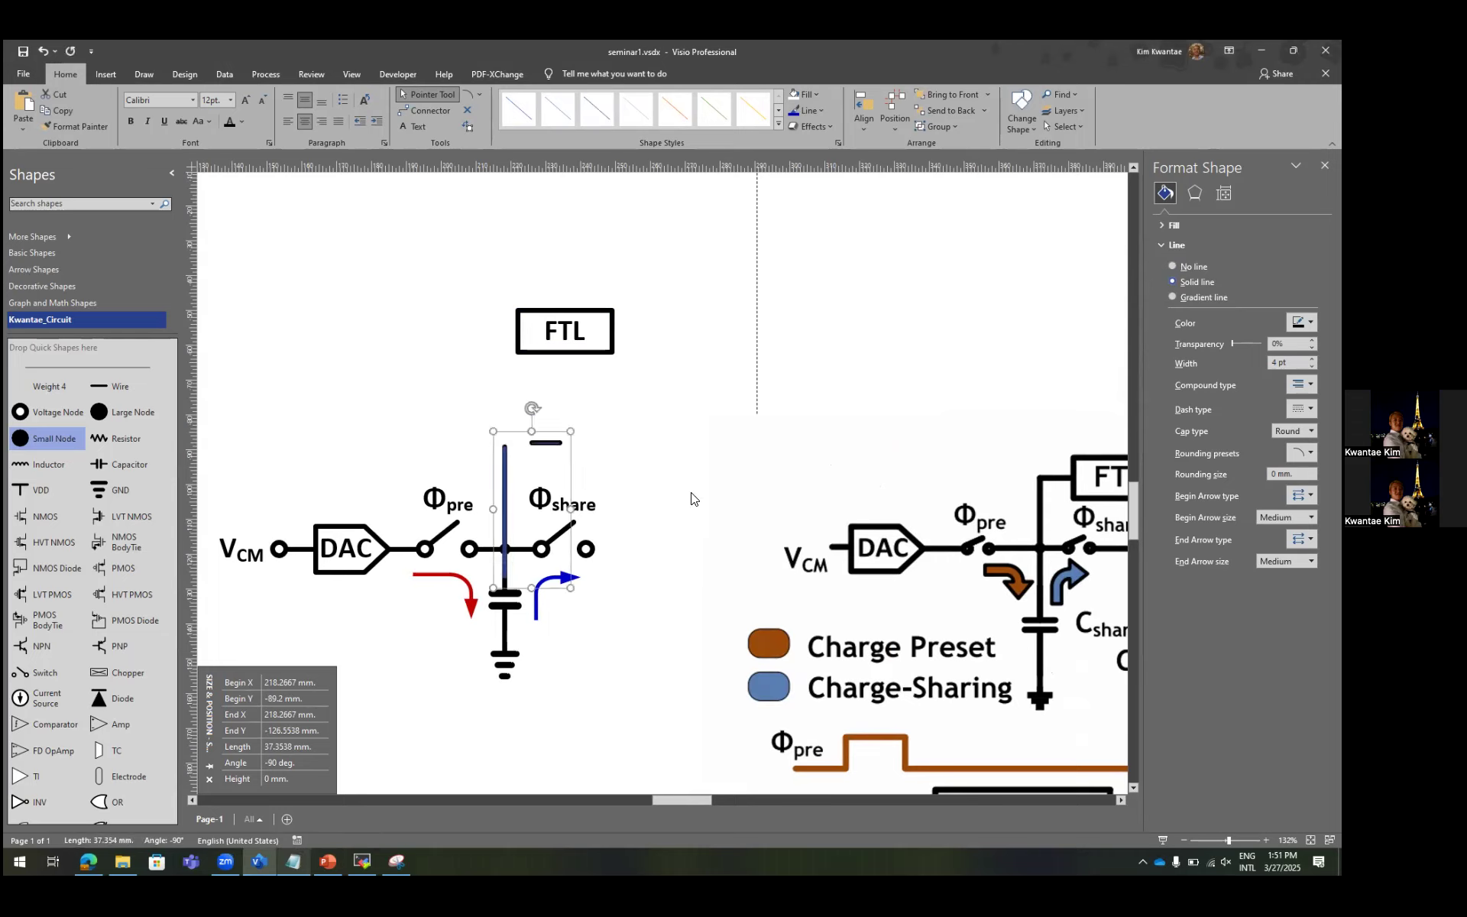
{"action": "key", "text": "F8"}
{"action": "left_click", "coordinate": [605, 406]}
{"action": "left_click", "coordinate": [615, 457]}
{"action": "key", "text": "Return"}
Center the FTL block vertically on the short horizontal wire.
{"action": "left_click", "coordinate": [523, 447]}
{"action": "left_click", "coordinate": [561, 333], "text": "shift"}
{"action": "key", "text": "F8"}
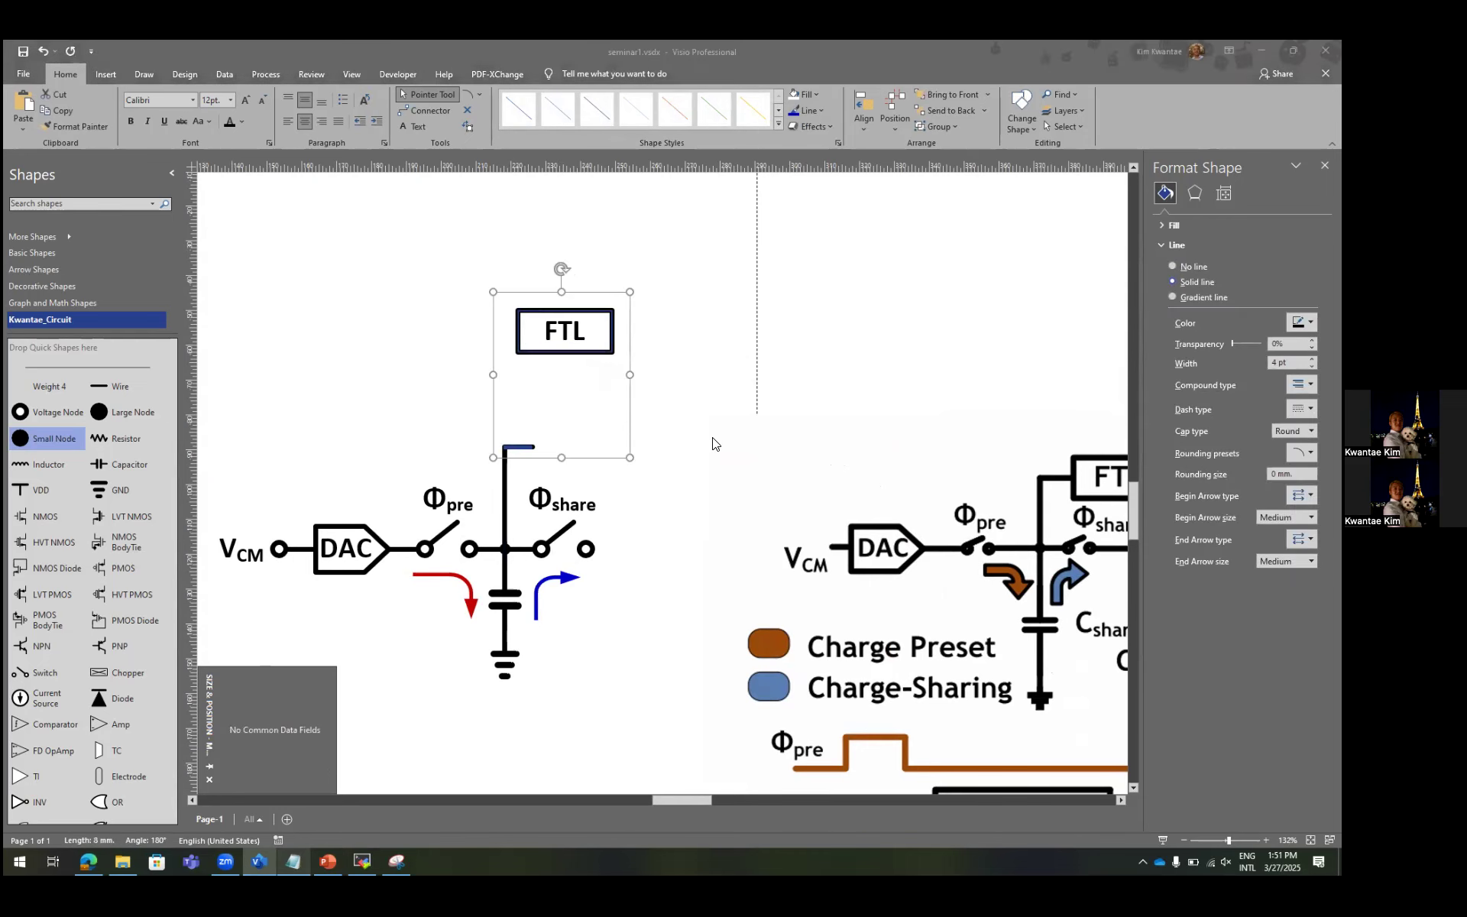
{"action": "left_click", "coordinate": [654, 407]}
{"action": "left_click", "coordinate": [670, 518]}
Move the FTL block to the short wire's free end and fit the wire's end to the block's edge.
{"action": "left_click_drag", "start_coordinate": [587, 449], "coordinate": [604, 449]}
{"action": "scroll", "coordinate": [604, 448], "scroll_direction": "up", "scroll_amount": 3}
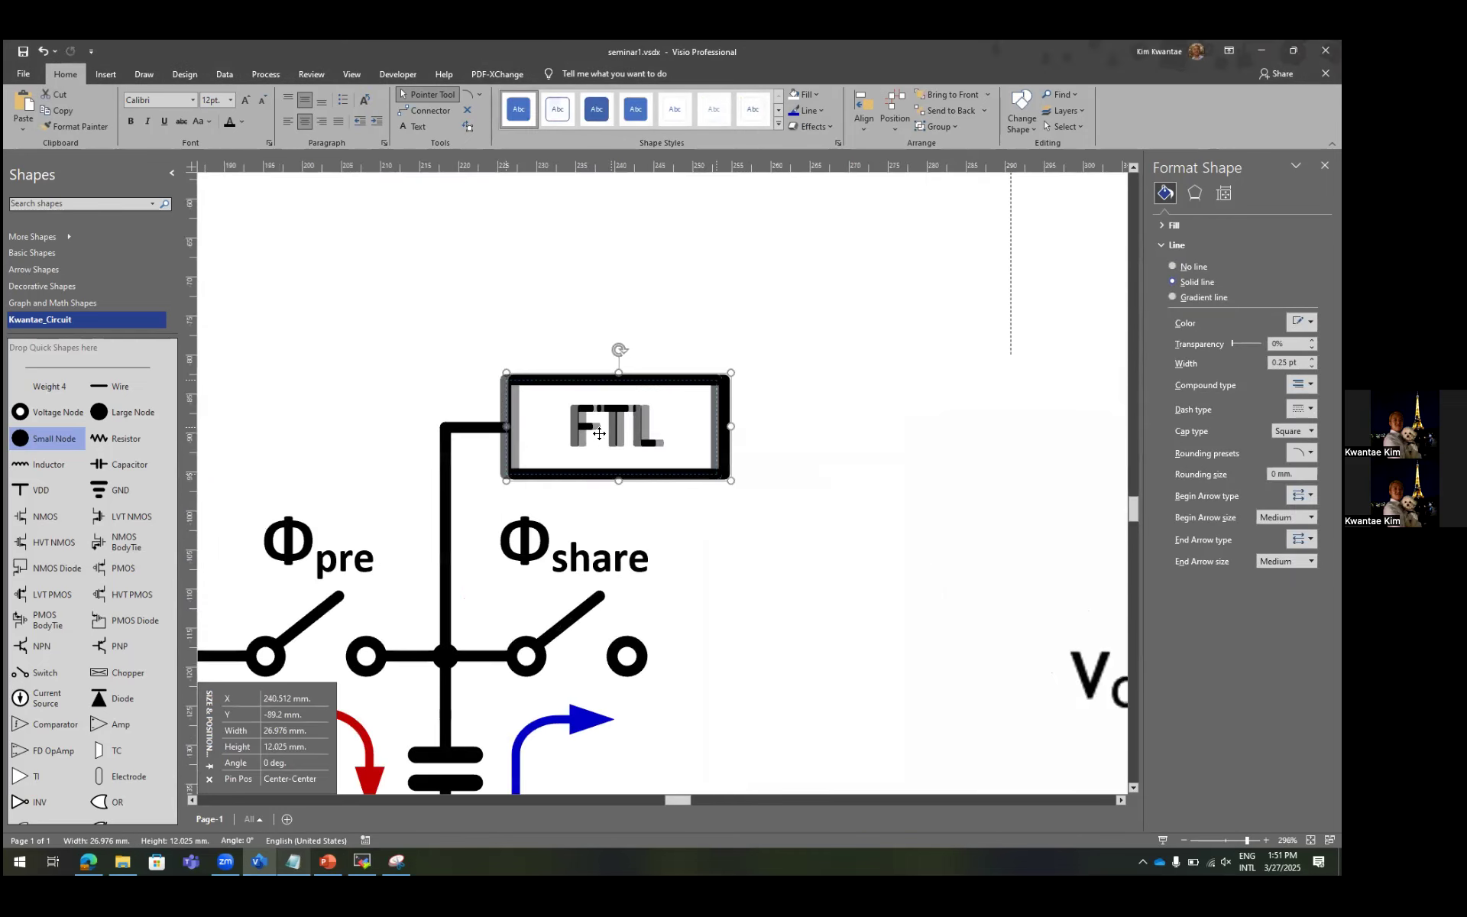
{"action": "left_click", "coordinate": [733, 377]}
{"action": "left_click", "coordinate": [503, 427]}
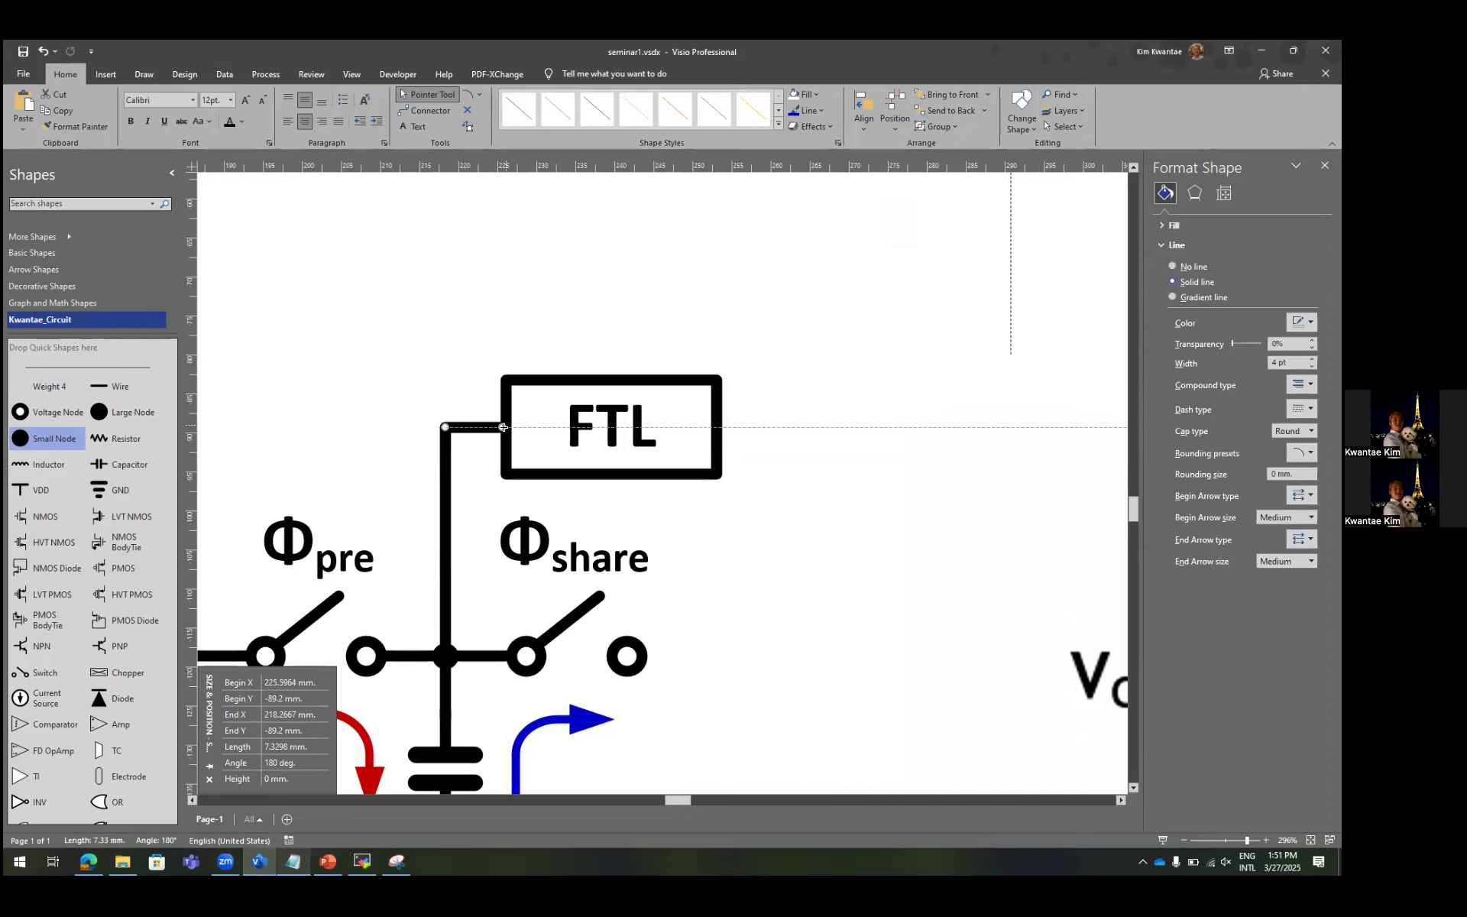
{"action": "left_click", "coordinate": [631, 438]}
{"action": "scroll", "coordinate": [669, 425], "scroll_direction": "down", "scroll_amount": 2}
{"action": "left_click", "coordinate": [756, 414]}
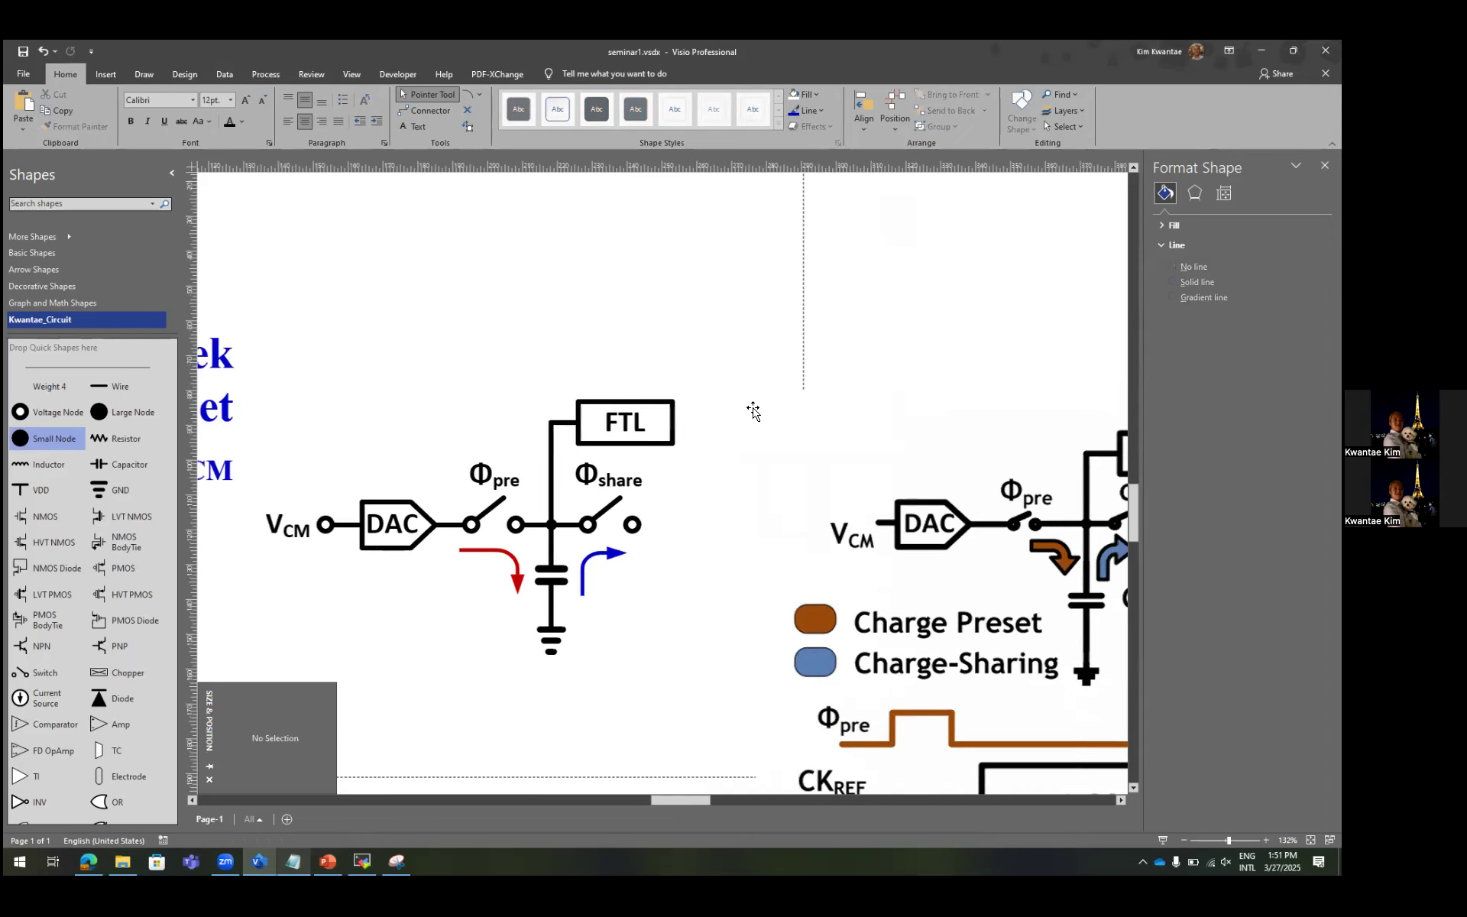
{"action": "scroll", "coordinate": [752, 411], "scroll_direction": "right", "scroll_amount": 2}
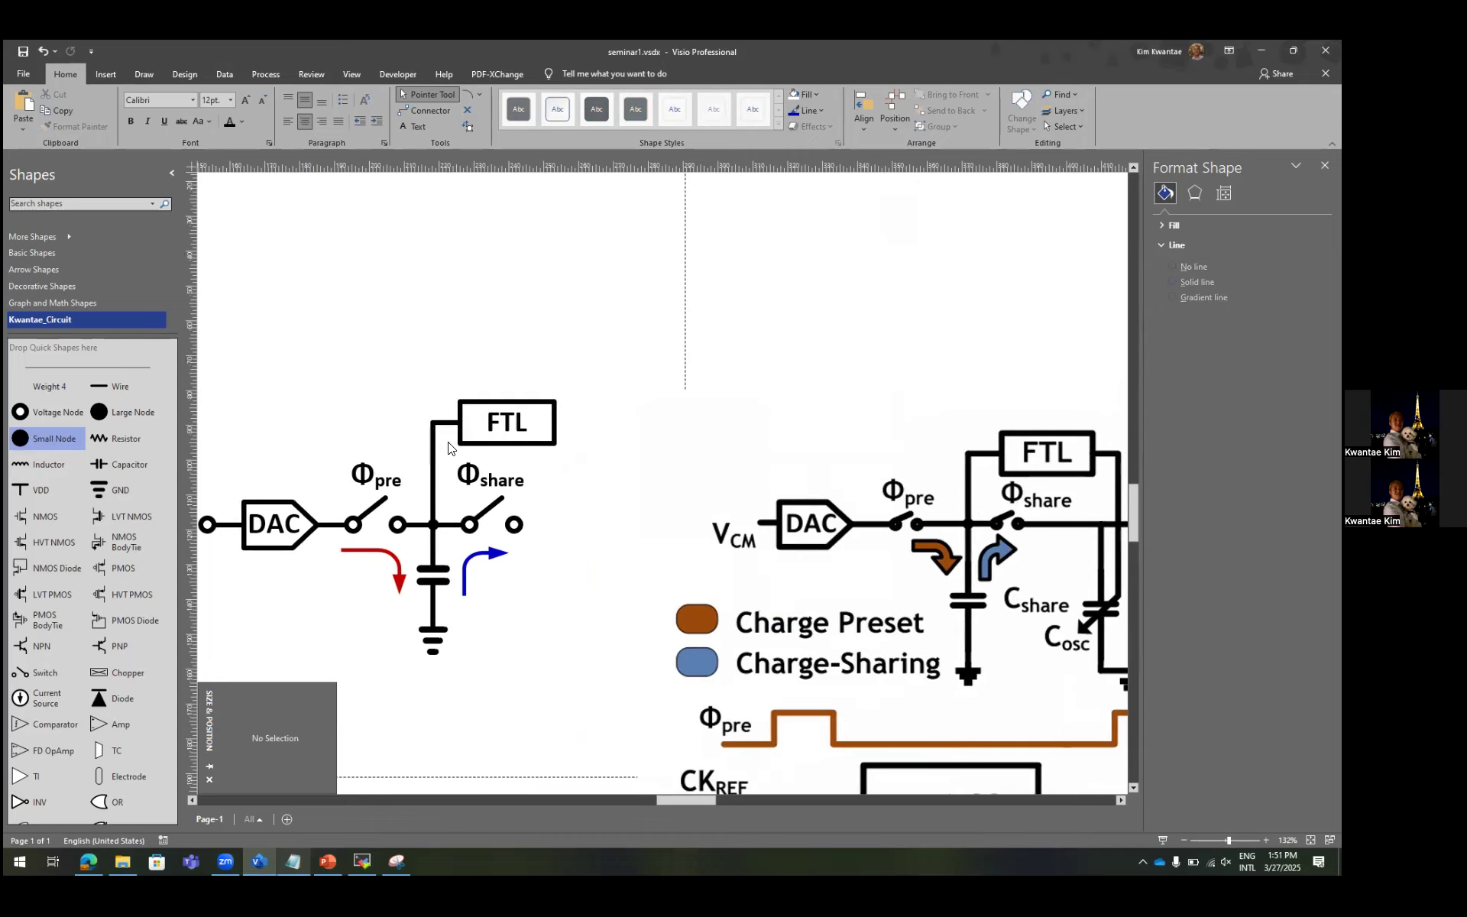
{"action": "scroll", "coordinate": [443, 449], "scroll_direction": "down", "scroll_amount": 1}
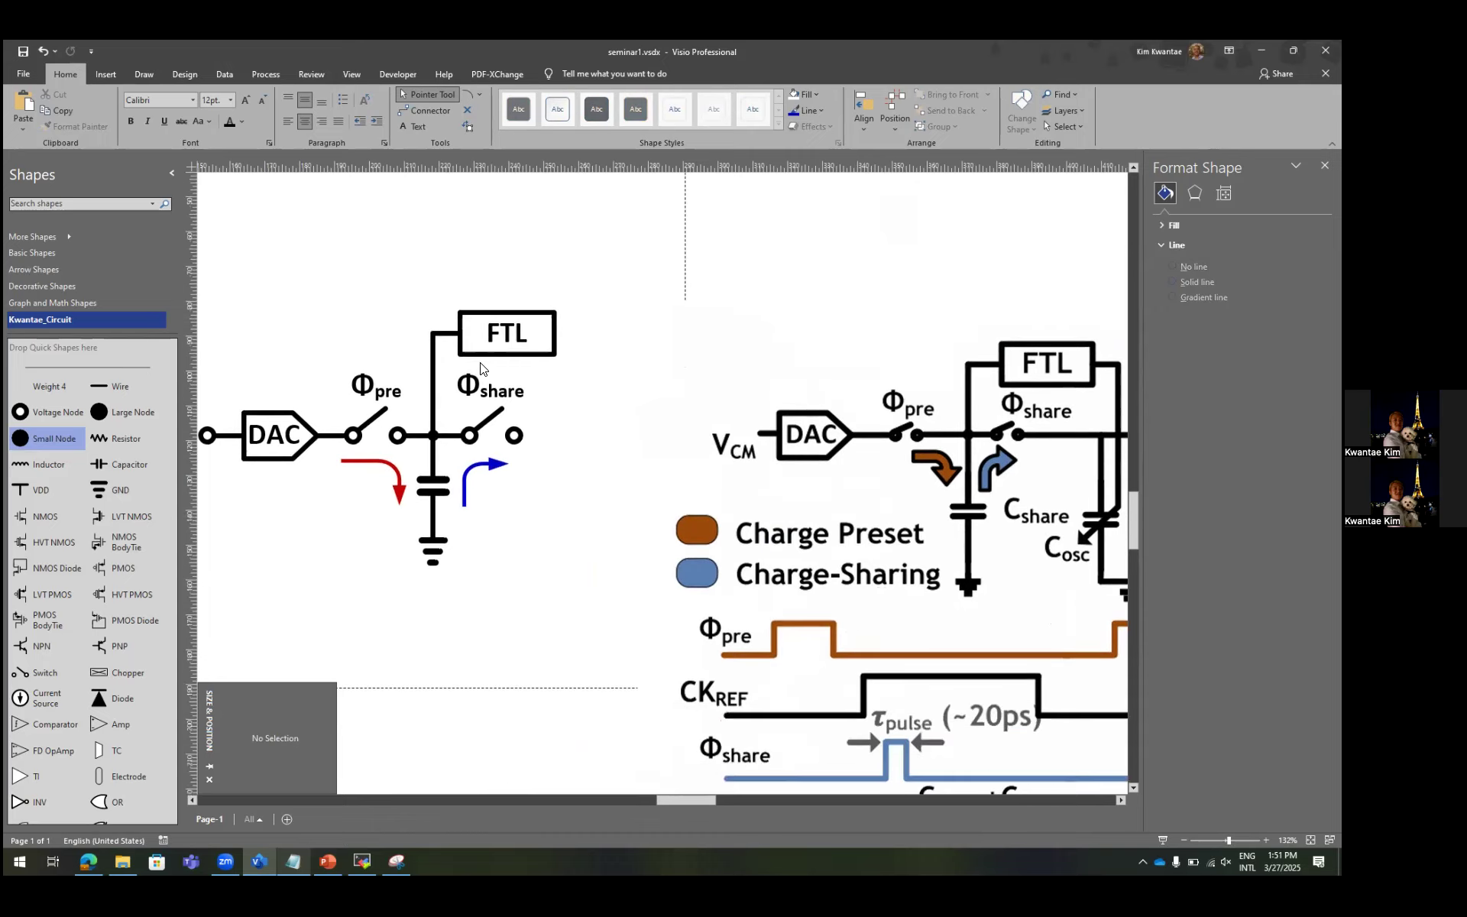
{"action": "left_click", "coordinate": [444, 334]}
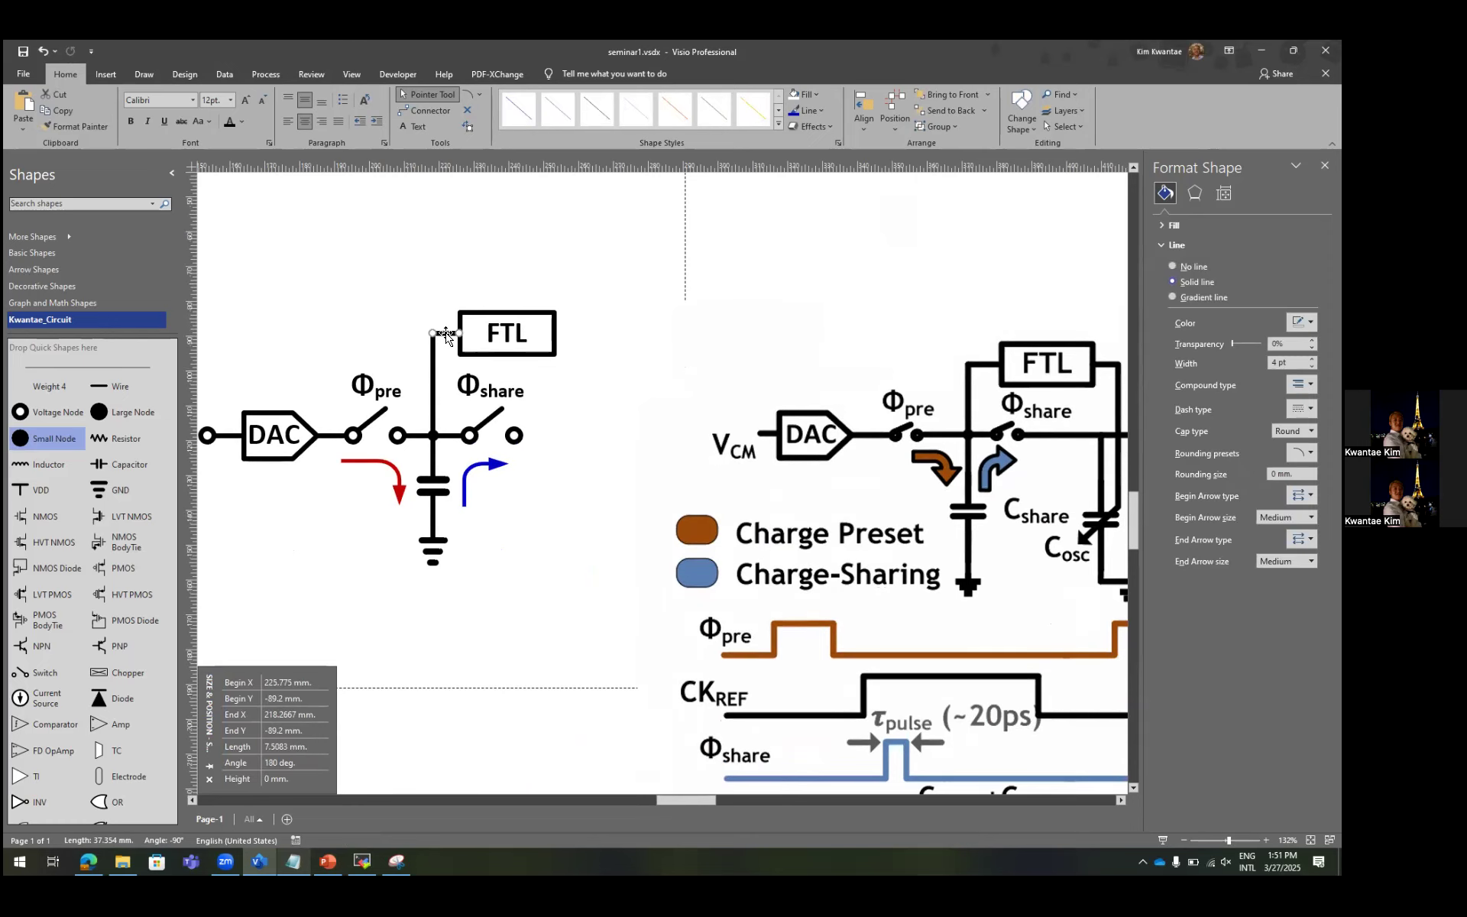
{"action": "left_click", "coordinate": [567, 333]}
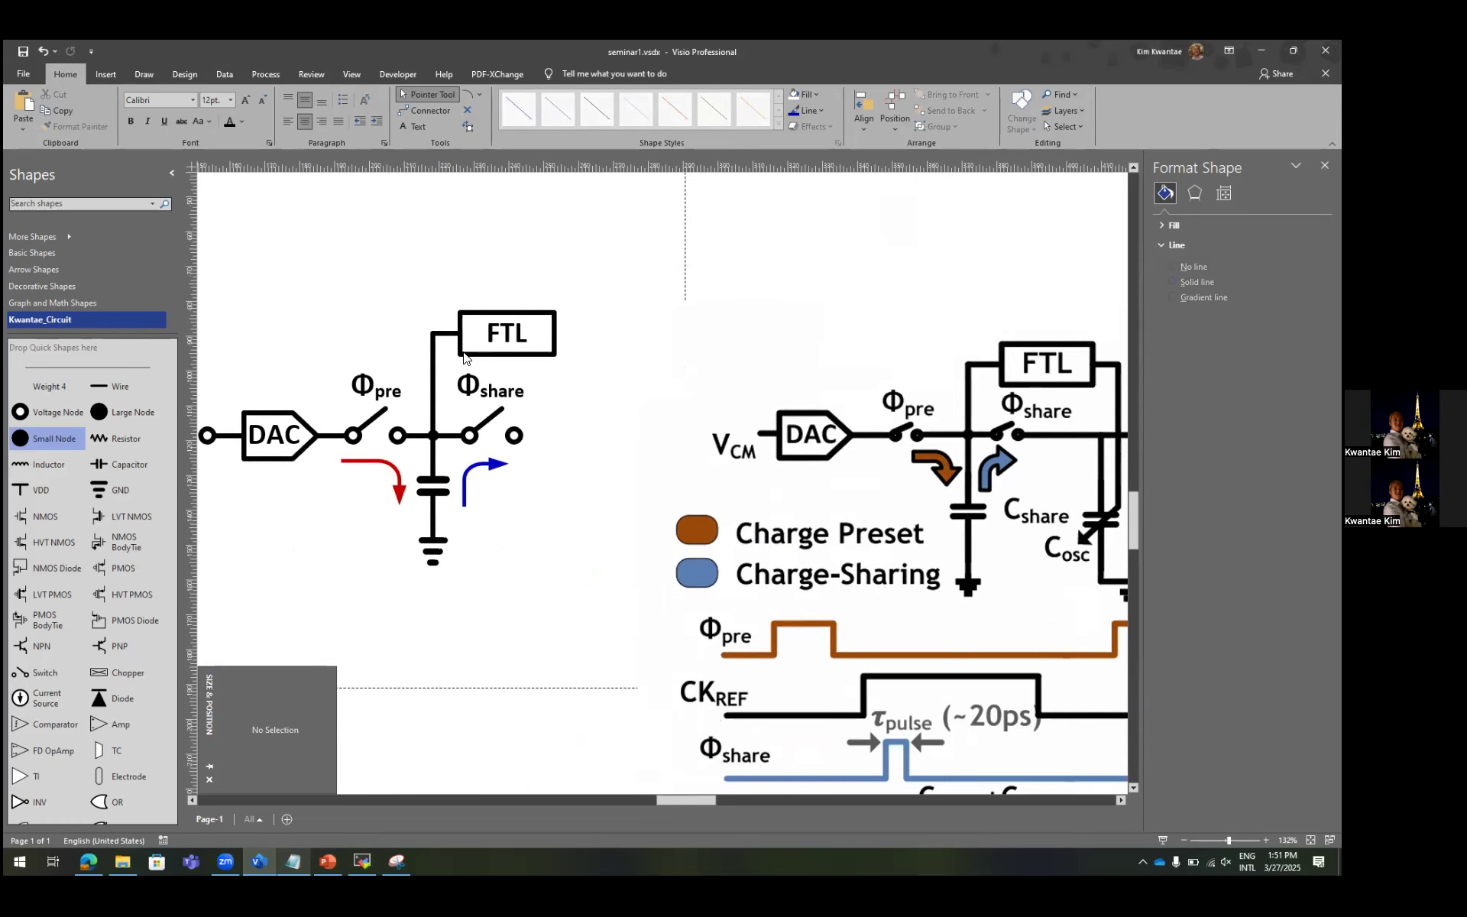
{"action": "scroll", "coordinate": [583, 331], "scroll_direction": "right", "scroll_amount": 2}
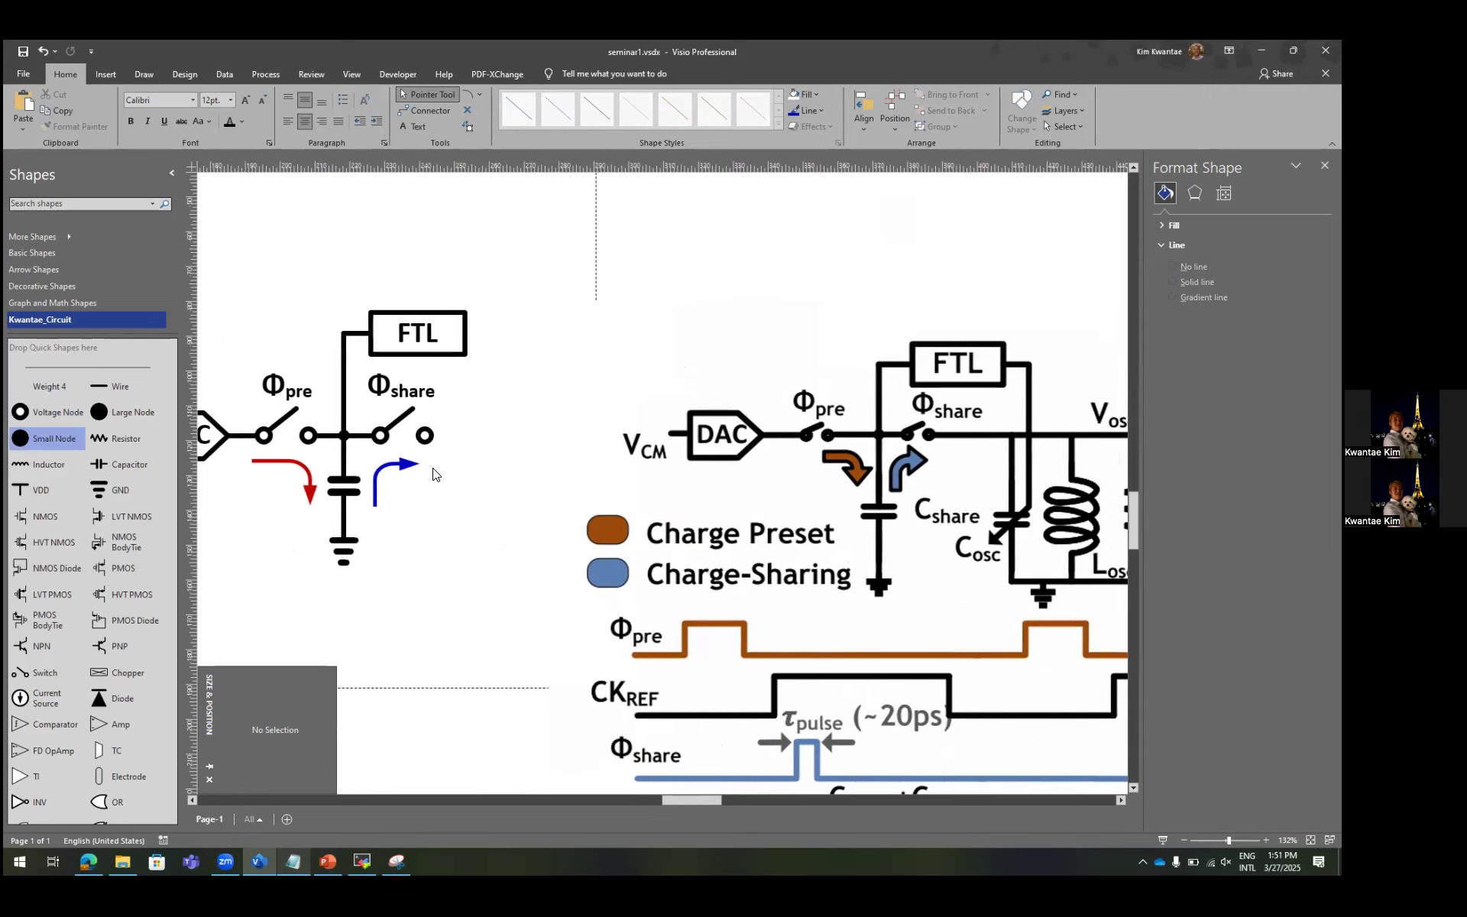
{"action": "scroll", "coordinate": [433, 474], "scroll_direction": "down", "scroll_amount": 3}
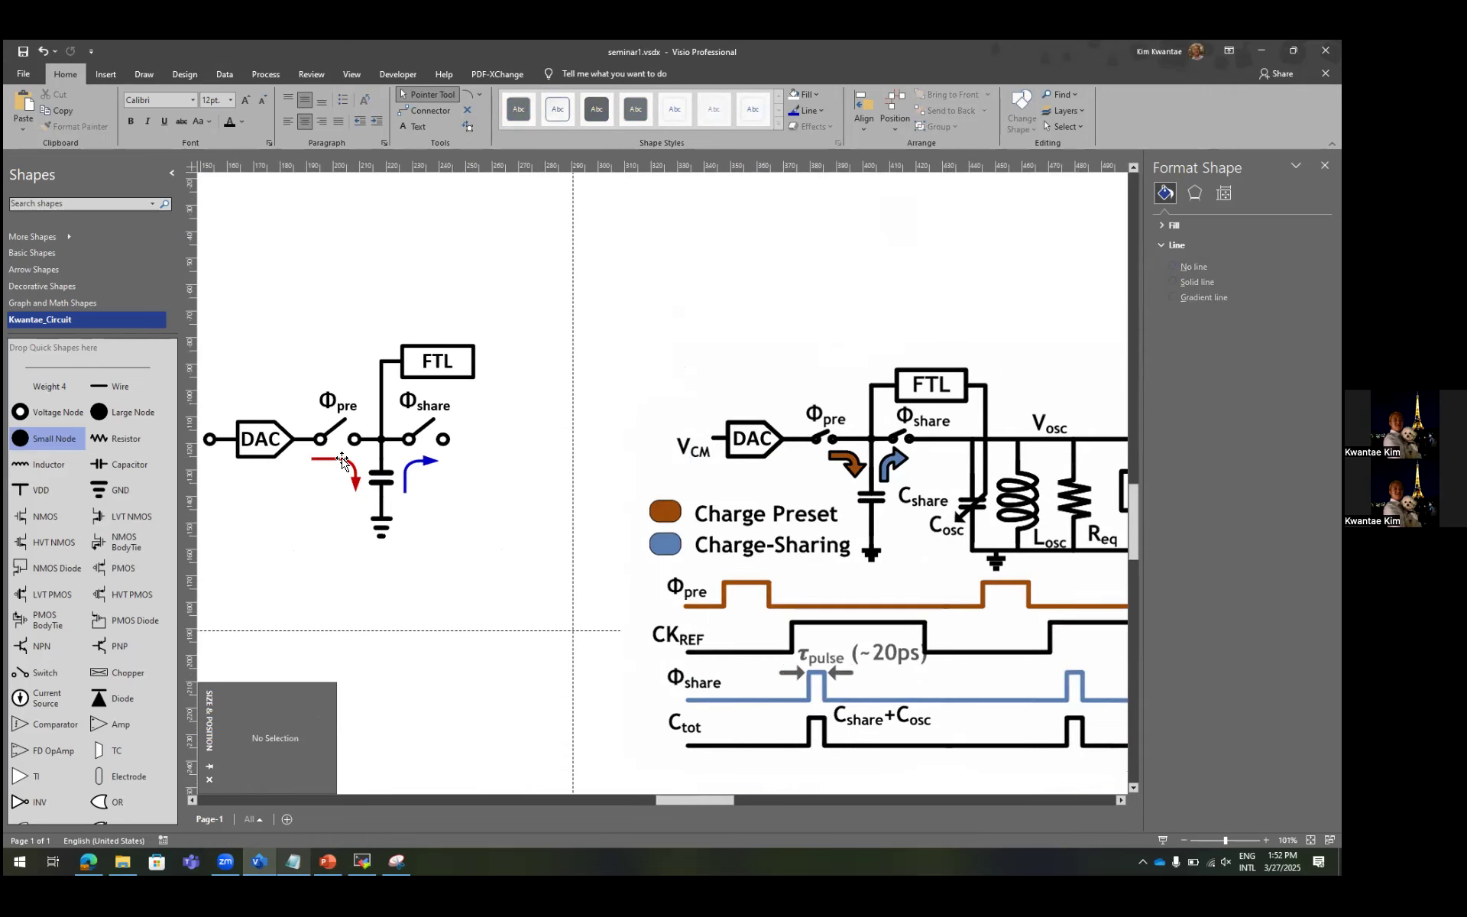
Place a copy of the capacitor, ground and connecting wires beyond the FTL block and group the copy.
{"action": "scroll", "coordinate": [451, 409], "scroll_direction": "up", "scroll_amount": 3}
{"action": "left_click", "coordinate": [444, 434]}
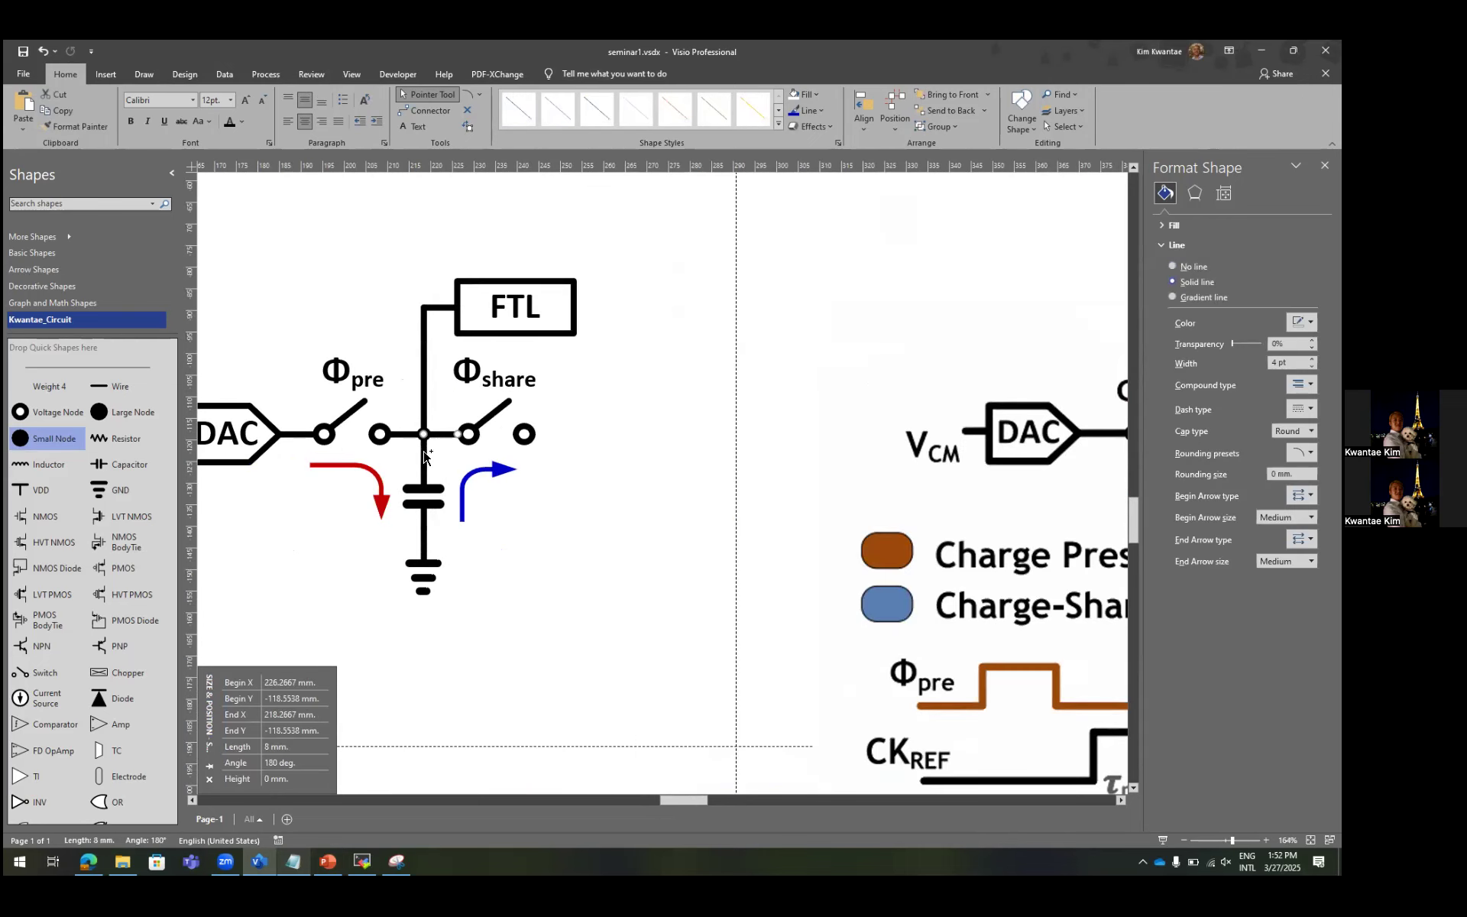
{"action": "left_click_drag", "start_coordinate": [473, 605], "coordinate": [676, 451]}
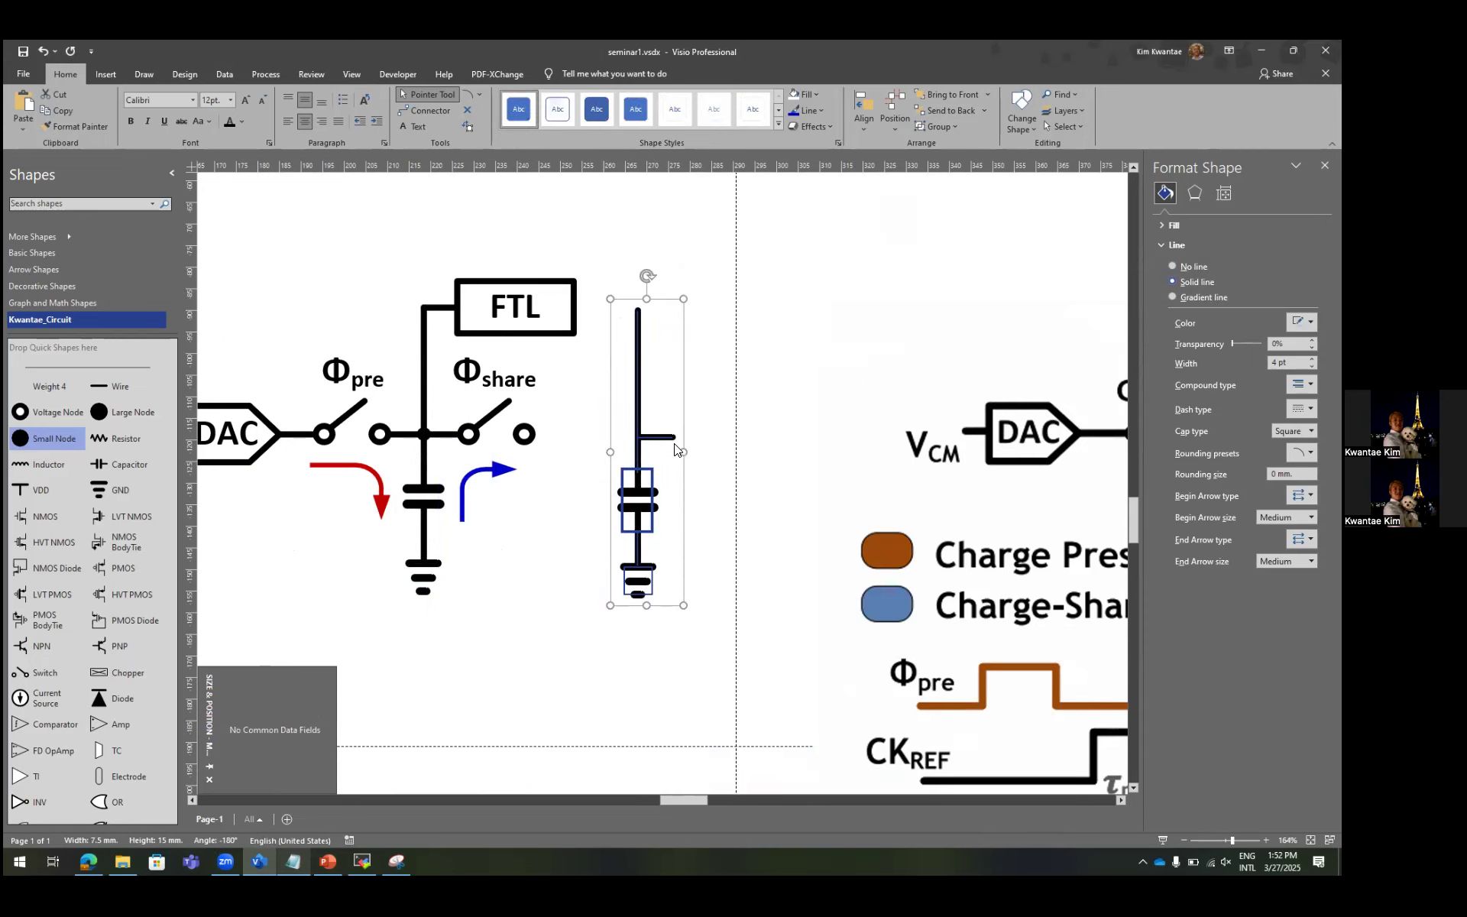
Bottom-align the copied capacitor branch with the original ground symbol and flip the branch horizontally.
{"action": "left_click", "coordinate": [421, 576]}
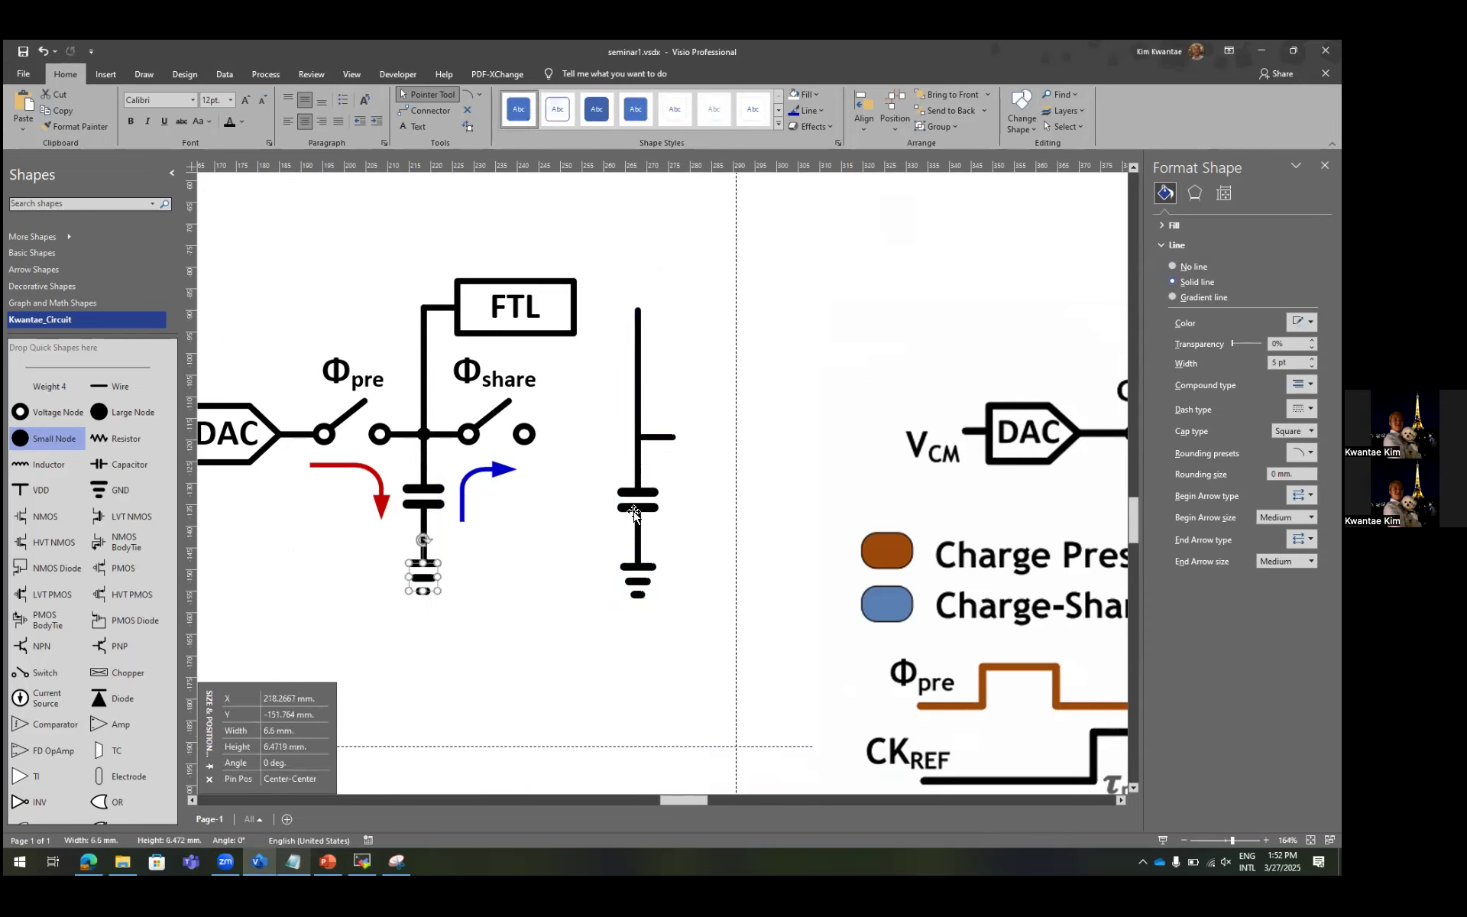
{"action": "left_click", "coordinate": [633, 475], "text": "shift"}
{"action": "key", "text": "F8"}
{"action": "left_click", "coordinate": [684, 408]}
{"action": "key", "text": "Return"}
{"action": "key", "text": "Escape"}
{"action": "left_click", "coordinate": [647, 441]}
{"action": "key", "text": "ctrl+h"}
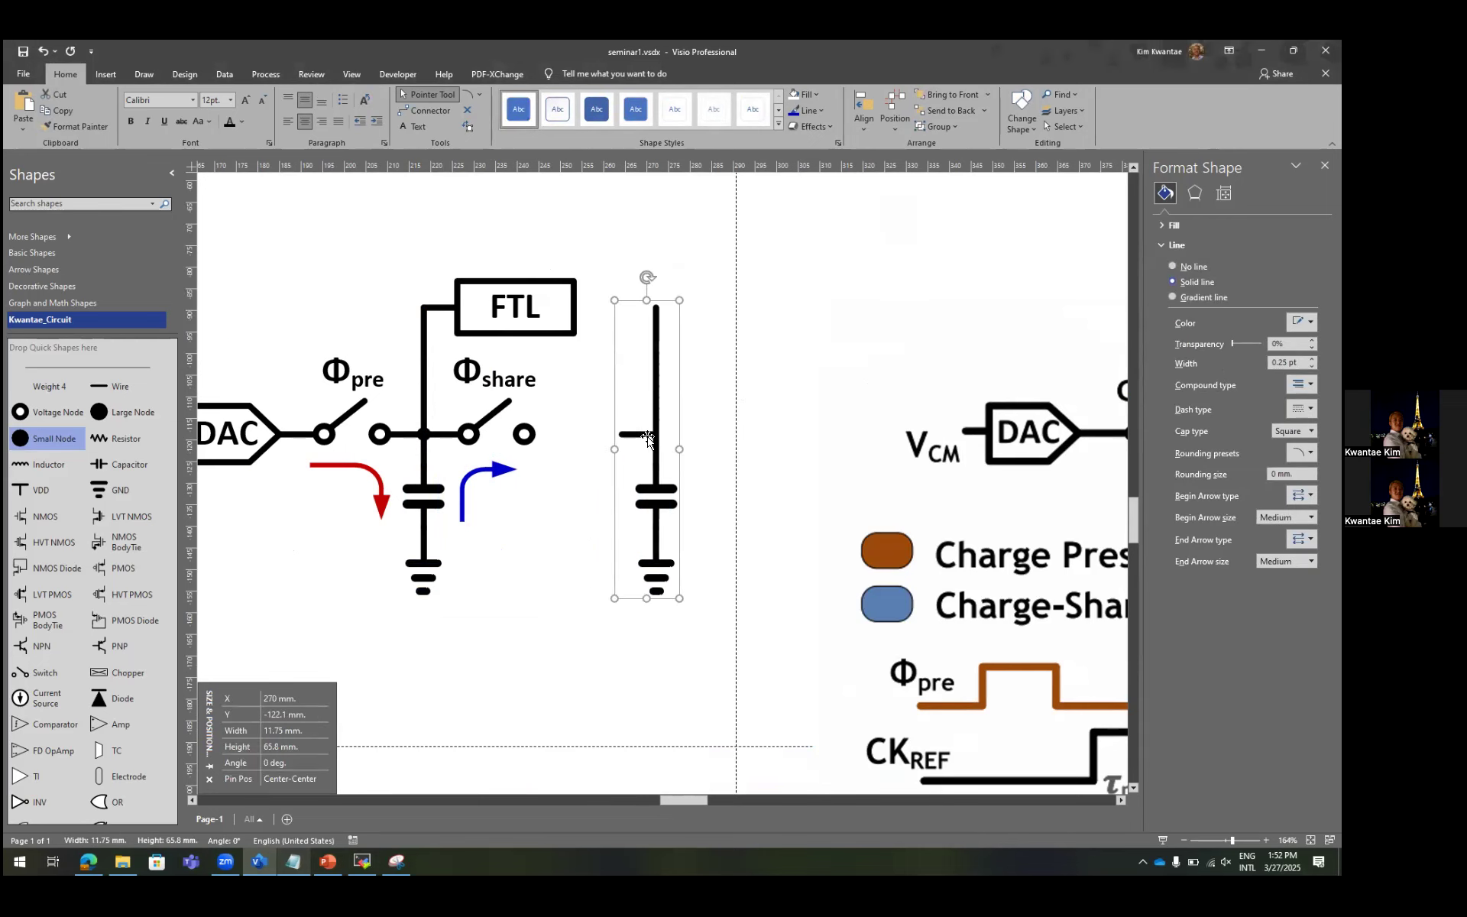
Move the mirrored capacitor branch so its short horizontal wire connects to the Φshare switch's open terminal.
{"action": "scroll", "coordinate": [662, 437], "scroll_direction": "right", "scroll_amount": 6}
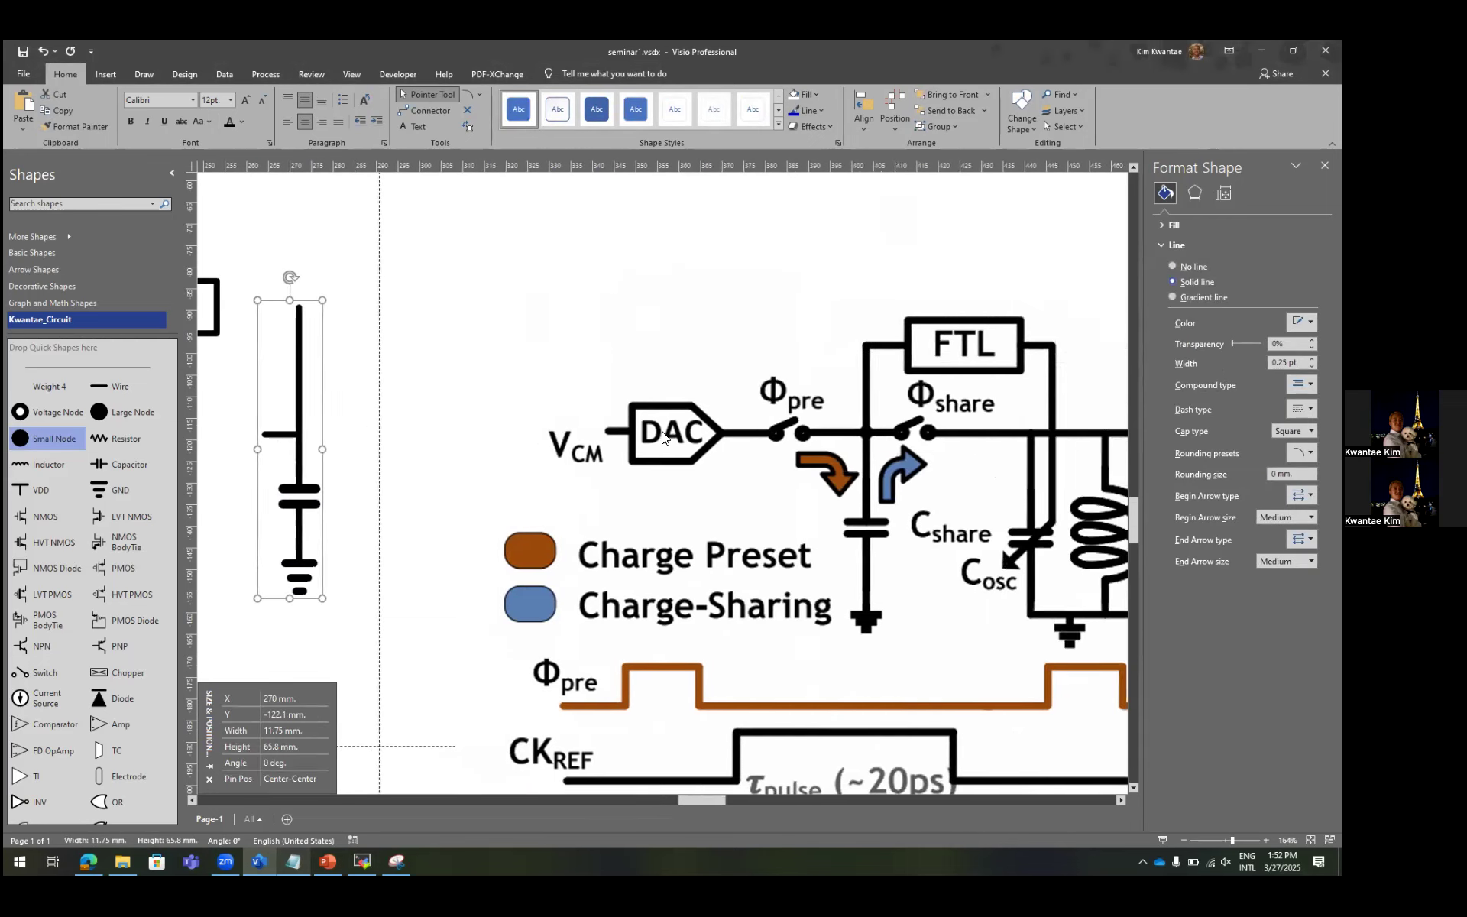
{"action": "scroll", "coordinate": [655, 434], "scroll_direction": "left", "scroll_amount": 4}
{"action": "scroll", "coordinate": [655, 434], "scroll_direction": "left", "scroll_amount": 4}
{"action": "mouse_move", "coordinate": [655, 434]}
{"action": "left_mouse_down"}
{"action": "mouse_move", "coordinate": [593, 434]}
{"action": "mouse_move", "coordinate": [539, 528]}
{"action": "left_mouse_up"}
{"action": "left_click", "coordinate": [548, 490]}
{"action": "key", "text": "ctrl+6"}
{"action": "key", "text": "ctrl+1"}
{"action": "left_click_drag", "start_coordinate": [528, 461], "coordinate": [557, 538]}
{"action": "left_click", "coordinate": [570, 436]}
{"action": "scroll", "coordinate": [583, 436], "scroll_direction": "up", "scroll_amount": 5}
{"action": "left_click_drag", "start_coordinate": [583, 436], "coordinate": [503, 441]}
{"action": "left_click", "coordinate": [802, 439]}
{"action": "scroll", "coordinate": [787, 397], "scroll_direction": "down", "scroll_amount": 5}
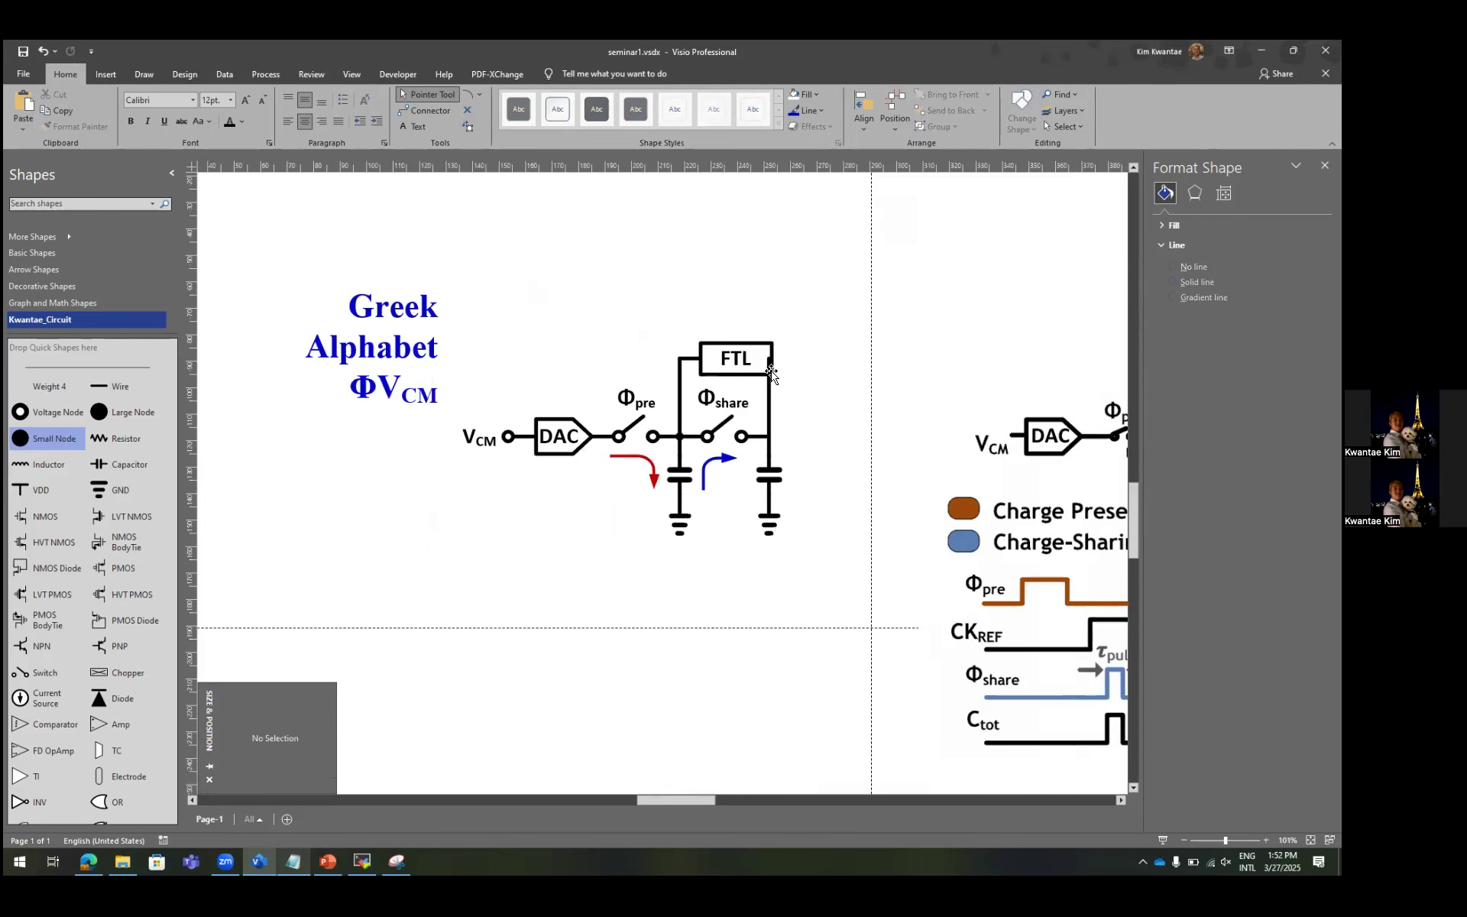
Narrow the FTL block to about 21 mm so it fits between the two vertical wires.
{"action": "left_click", "coordinate": [718, 365]}
{"action": "left_click_drag", "start_coordinate": [754, 354], "coordinate": [697, 357]}
{"action": "scroll", "coordinate": [707, 354], "scroll_direction": "up", "scroll_amount": 3}
Place a copy of the short FTL wire on the block's other side and top-align it with the second branch's vertical wire.
{"action": "left_click", "coordinate": [563, 358]}
{"action": "left_click_drag", "start_coordinate": [562, 358], "coordinate": [806, 369]}
{"action": "left_click", "coordinate": [797, 344]}
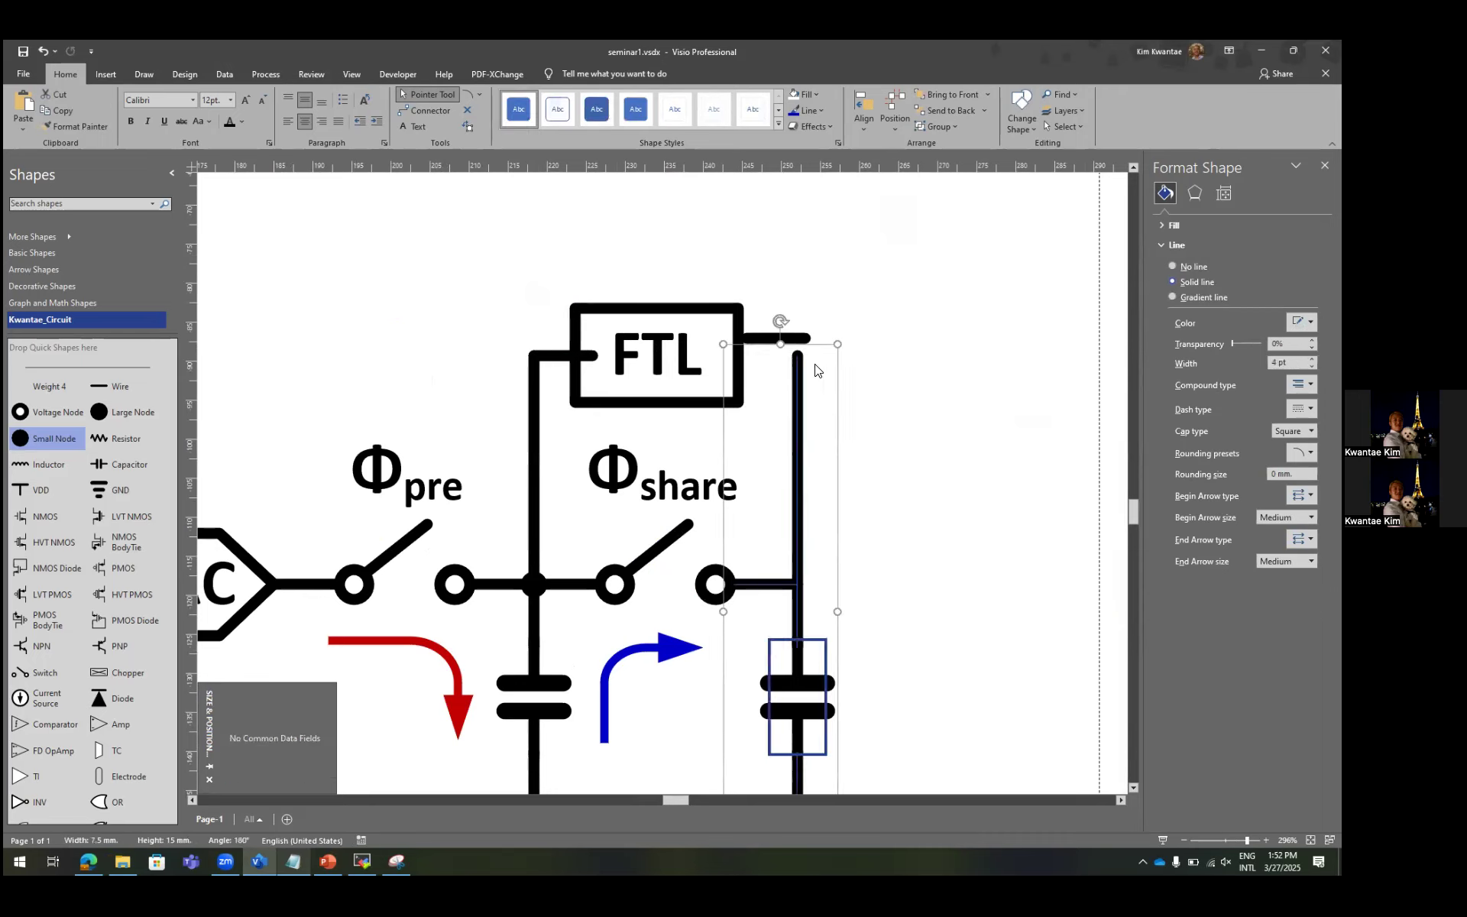
{"action": "left_click", "coordinate": [797, 372]}
{"action": "key", "text": "F8"}
{"action": "left_click", "coordinate": [615, 404]}
{"action": "left_click", "coordinate": [672, 517]}
Fit the short connecting wires so they end at the FTL block's side edges.
{"action": "left_click", "coordinate": [812, 331]}
{"action": "left_click", "coordinate": [753, 356]}
{"action": "left_click", "coordinate": [591, 355]}
{"action": "left_click_drag", "start_coordinate": [590, 356], "coordinate": [572, 356]}
{"action": "left_click", "coordinate": [661, 369]}
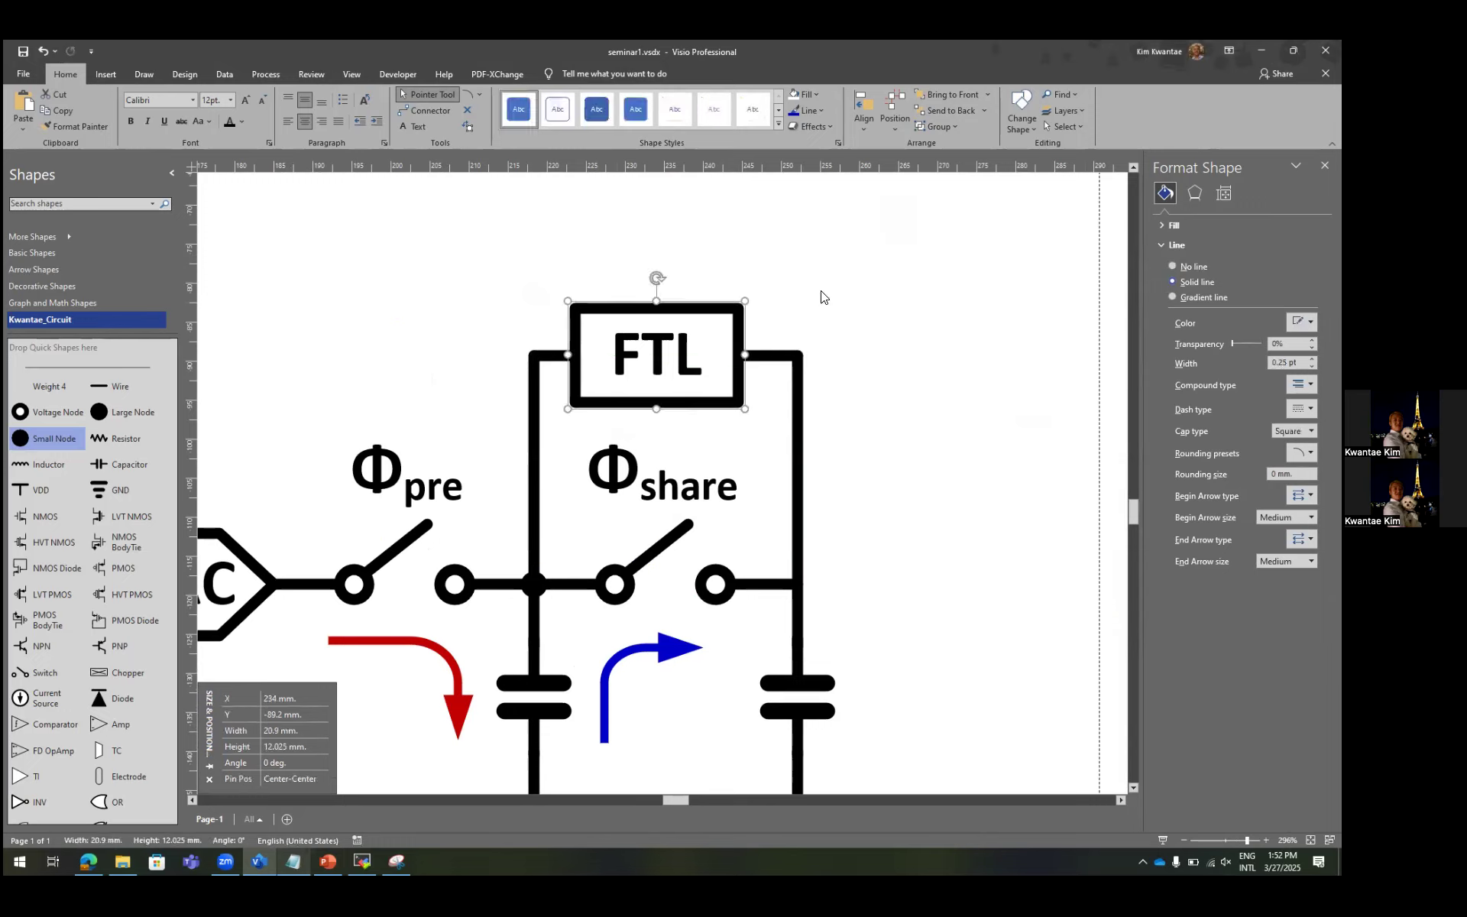
{"action": "left_click", "coordinate": [822, 295]}
{"action": "left_click", "coordinate": [666, 345]}
{"action": "left_click", "coordinate": [758, 320]}
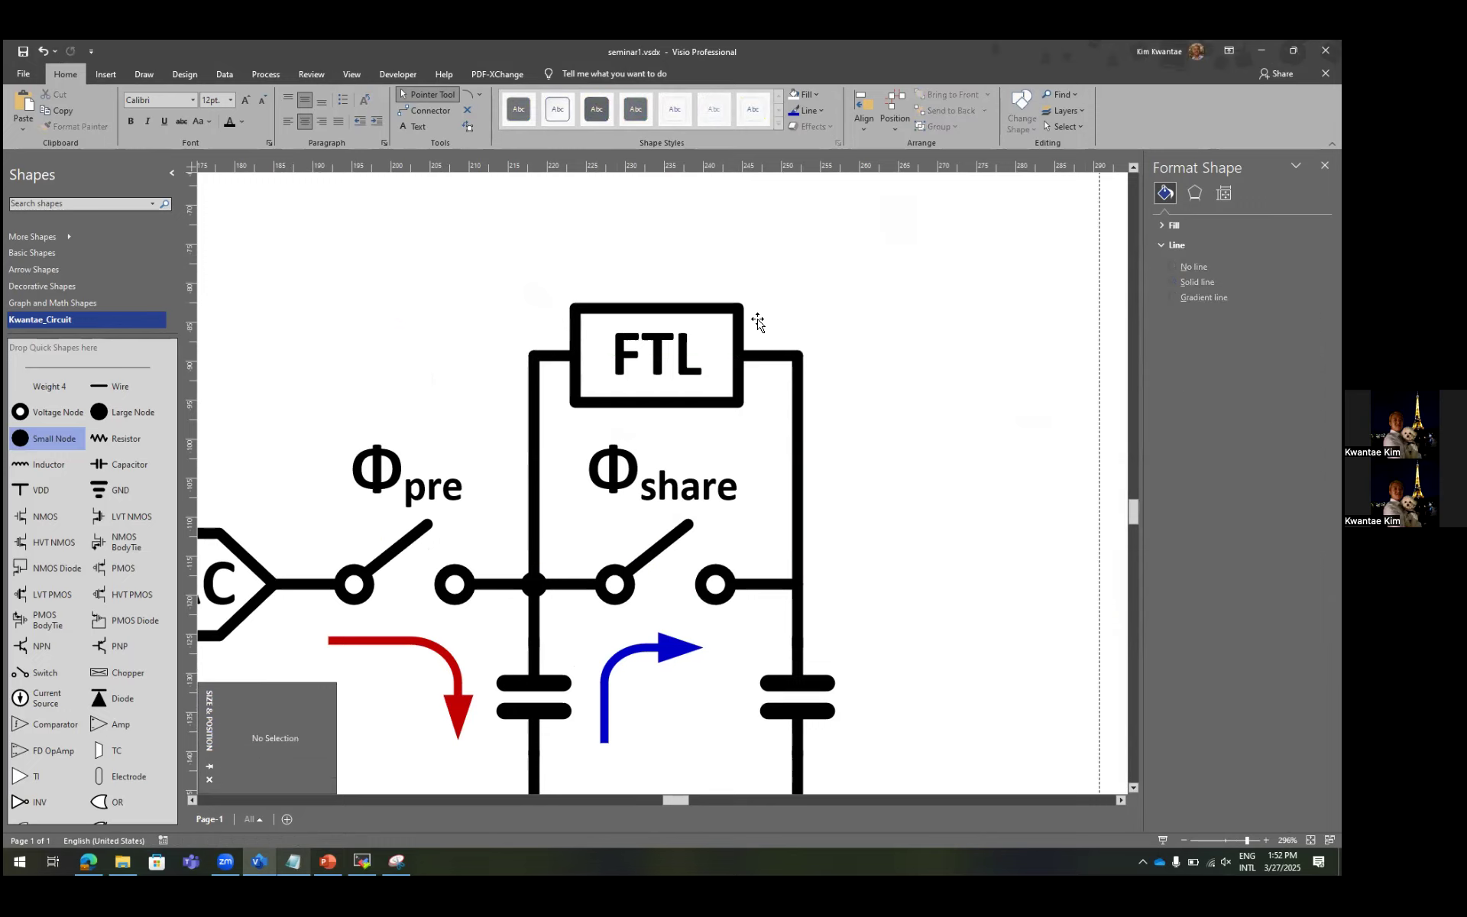
Group the two vertical wires temporarily, centre the FTL block horizontally on them, and ungroup the wires.
{"action": "left_click", "coordinate": [715, 358]}
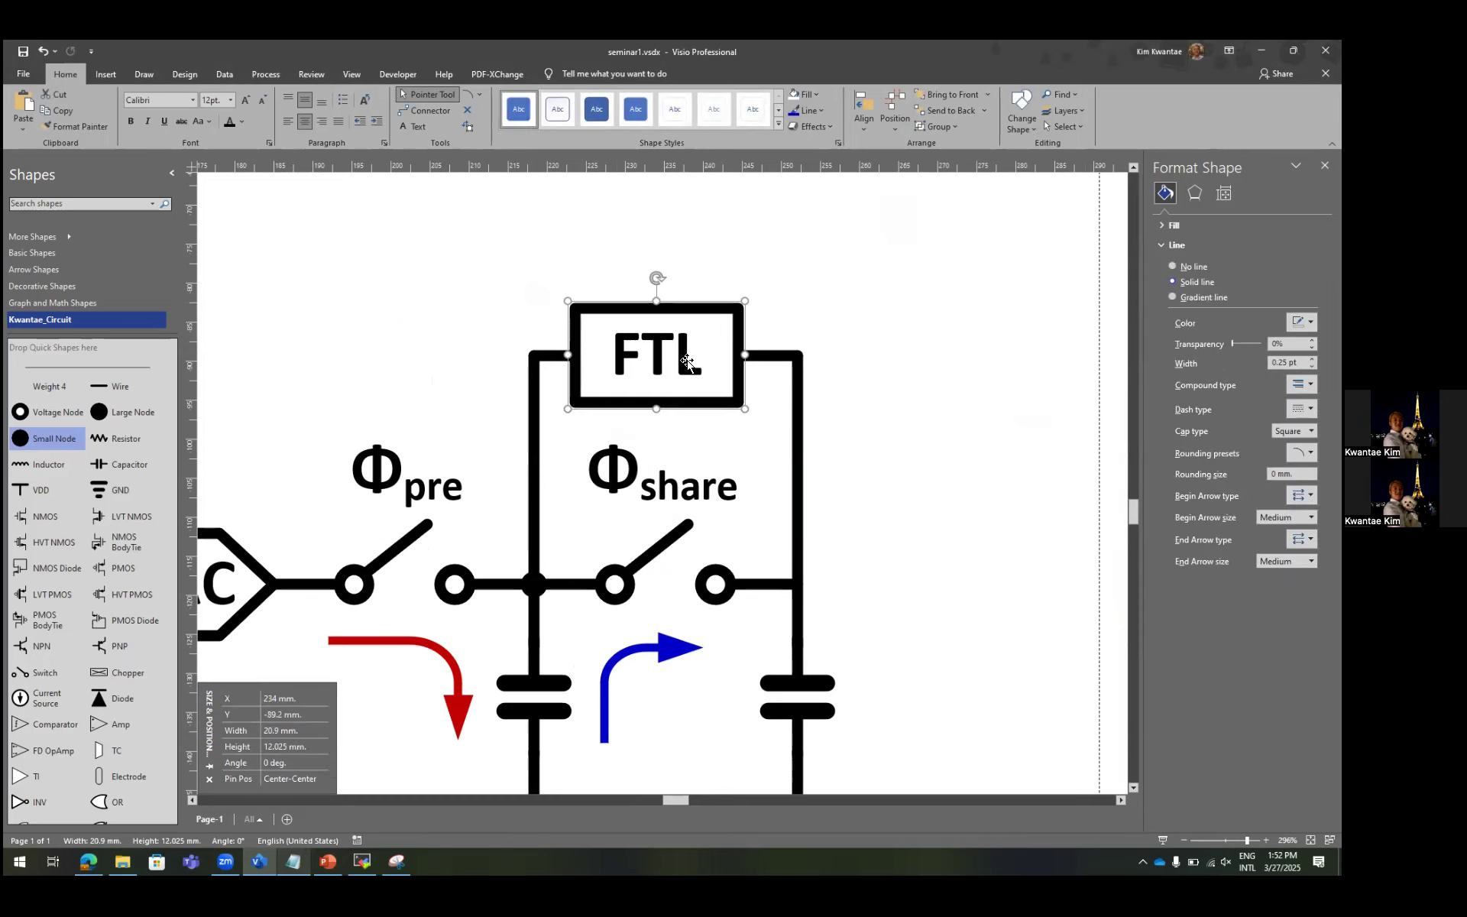
{"action": "left_click", "coordinate": [795, 388]}
{"action": "left_click", "coordinate": [549, 372]}
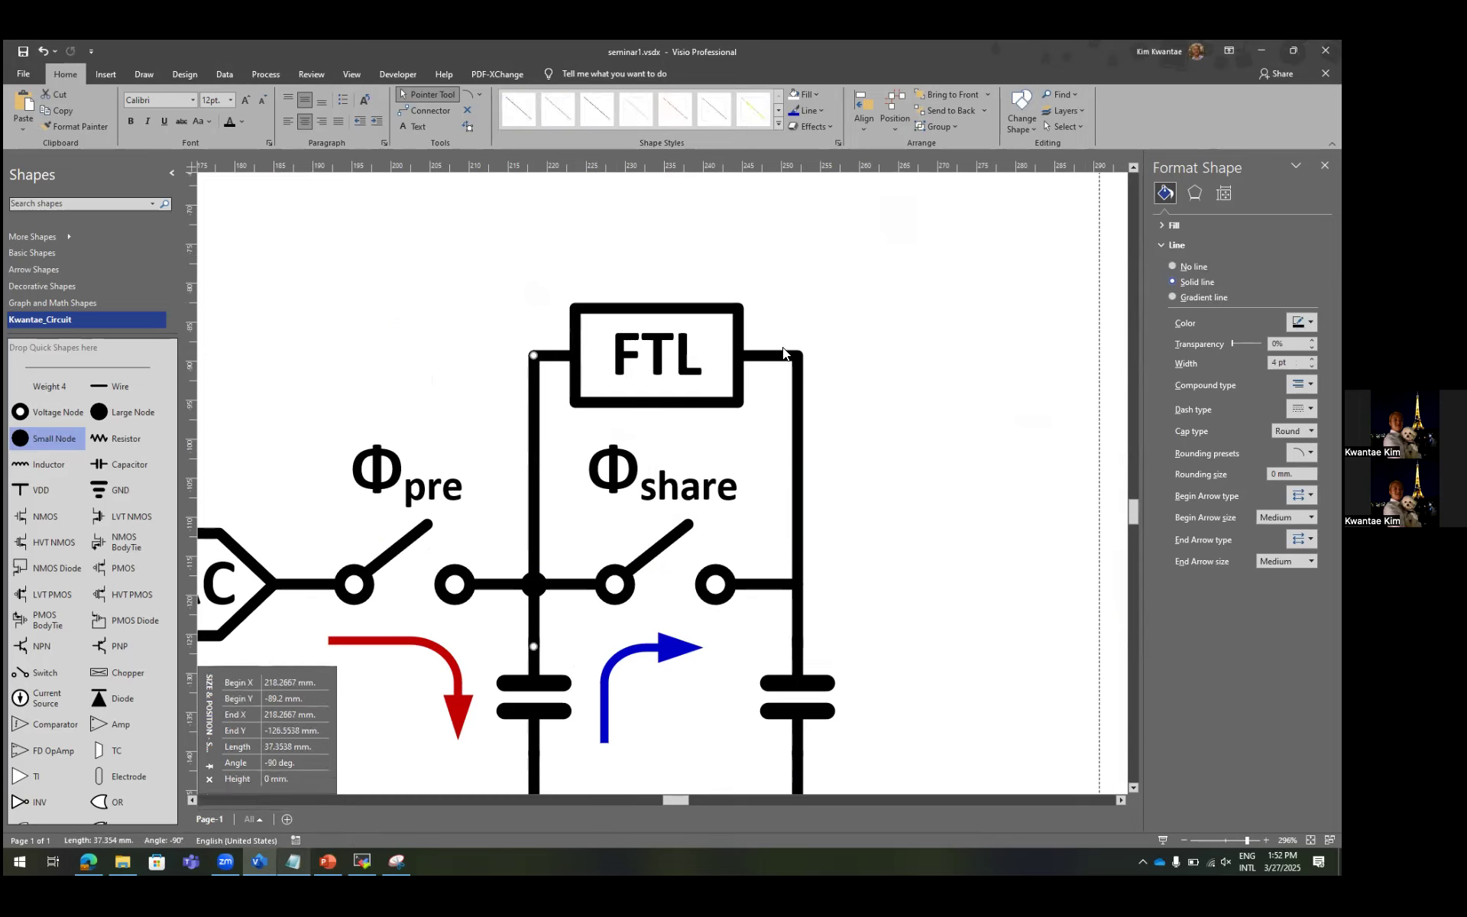
{"action": "left_click", "coordinate": [797, 378]}
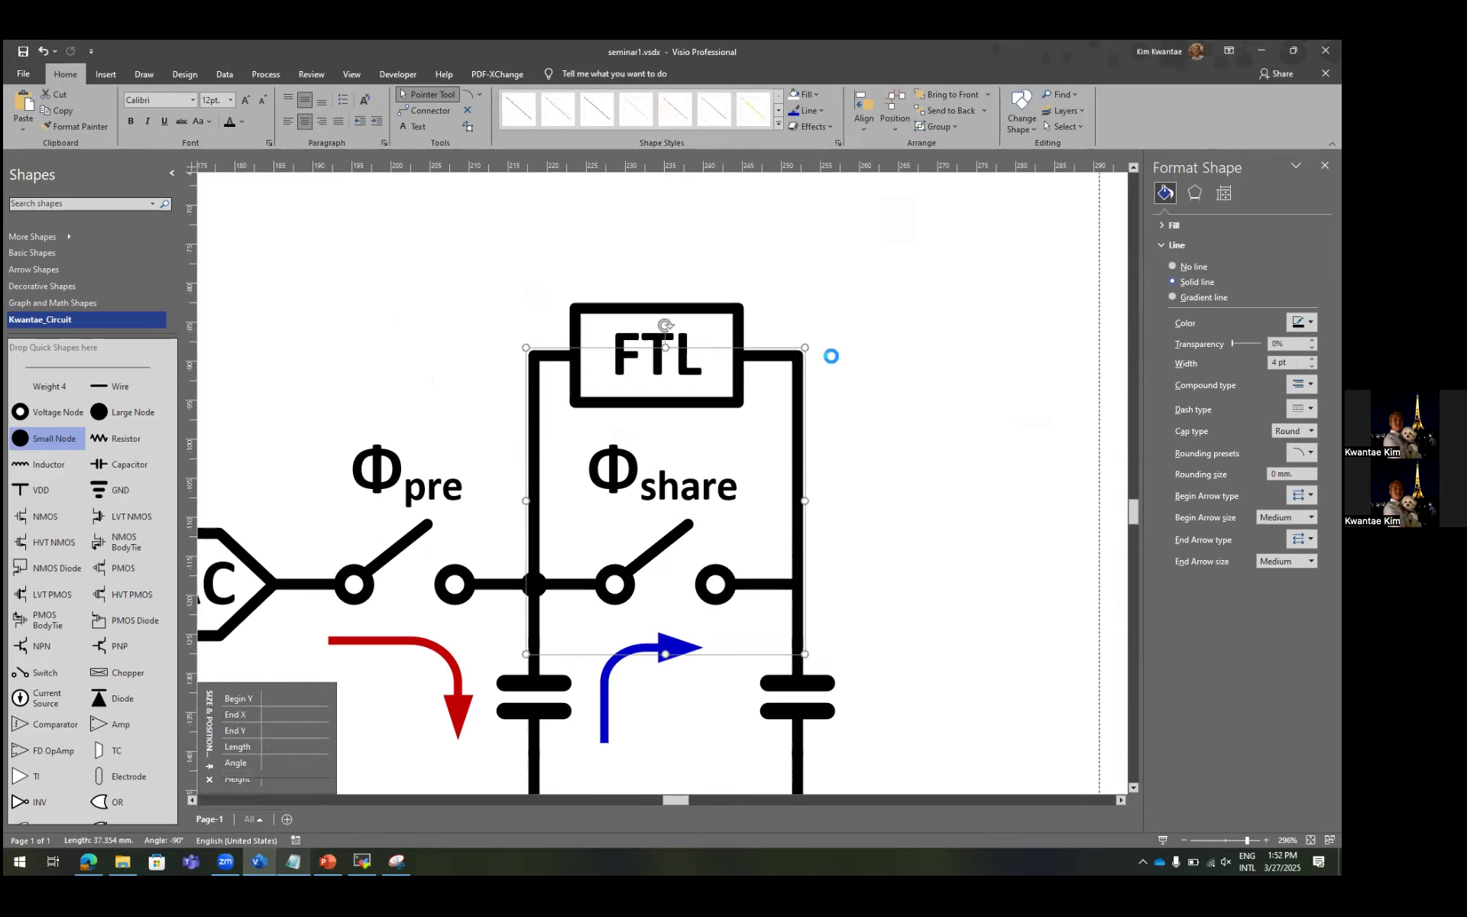
{"action": "left_click", "coordinate": [702, 321], "text": "shift"}
{"action": "key", "text": "F8"}
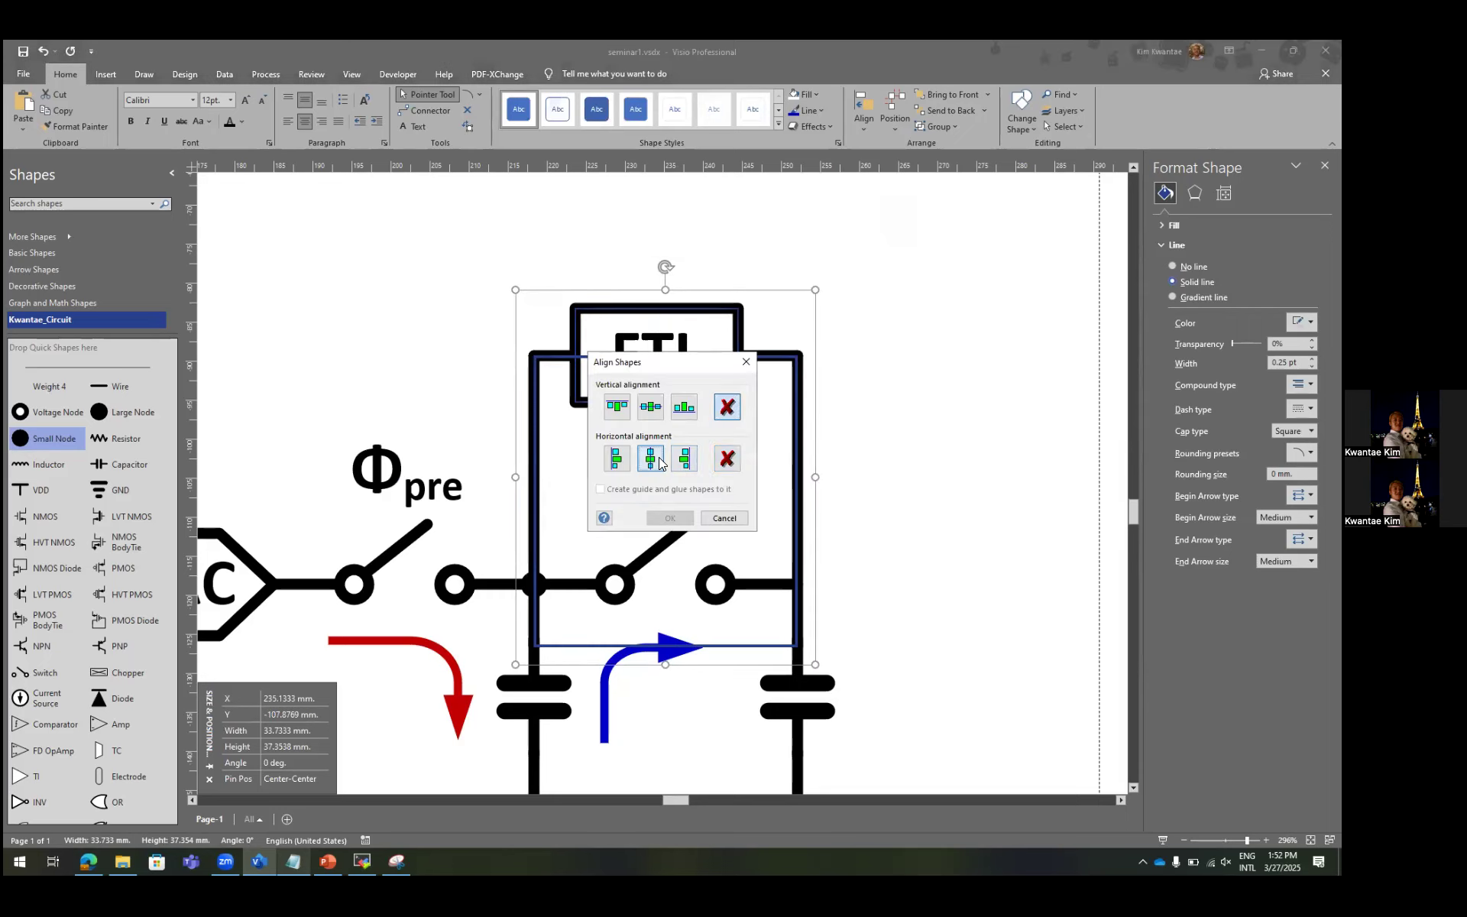
{"action": "double_click", "coordinate": [650, 459]}
{"action": "left_click", "coordinate": [804, 393]}
{"action": "key", "text": "ctrl+z"}
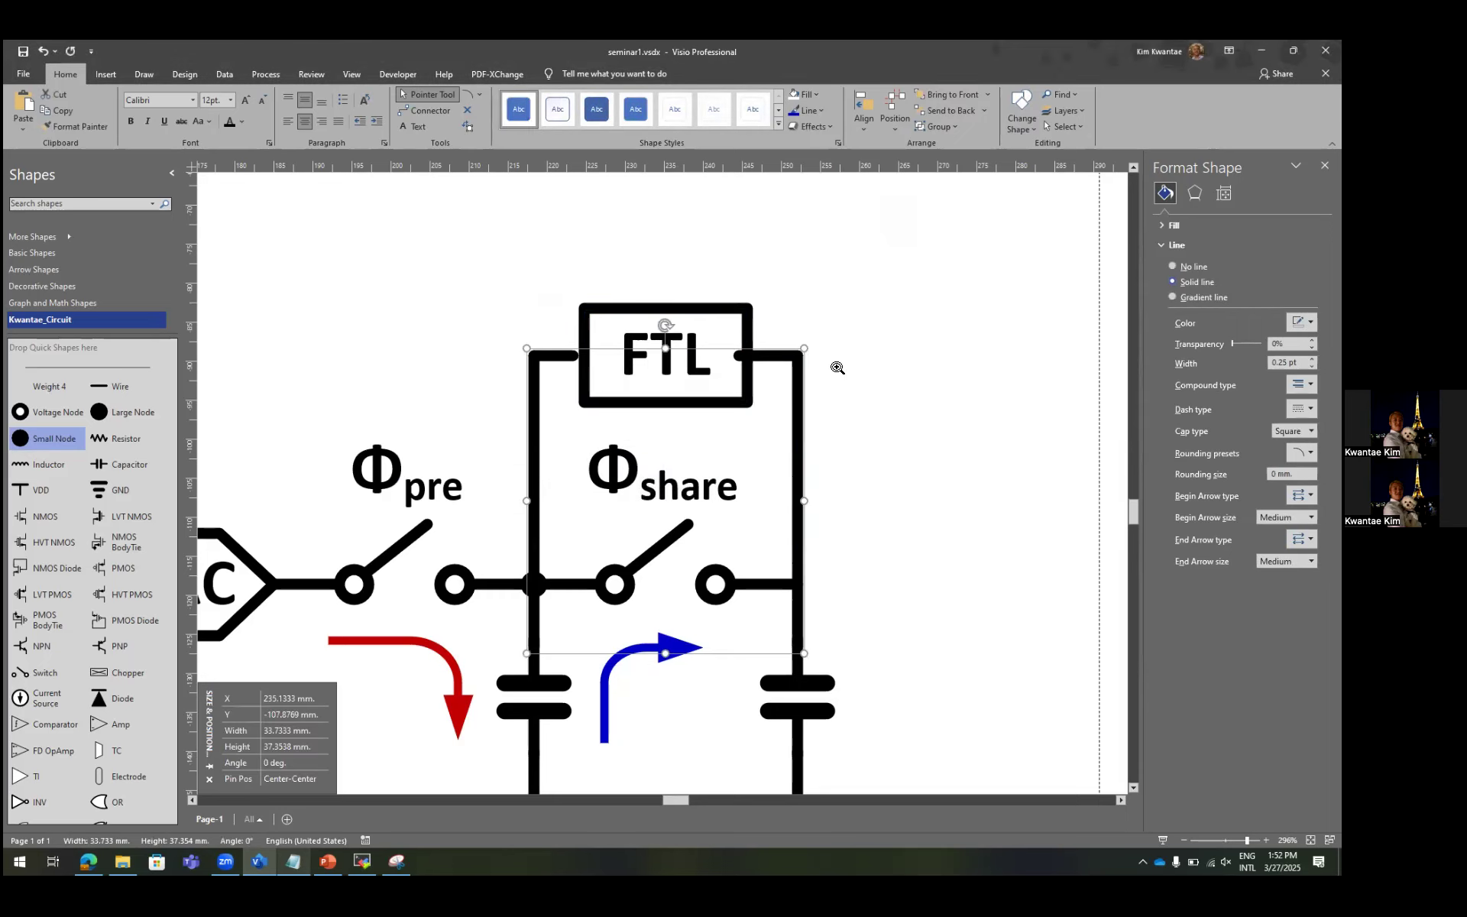
{"action": "key", "text": "ctrl+shift+u"}
{"action": "left_click", "coordinate": [848, 365]}
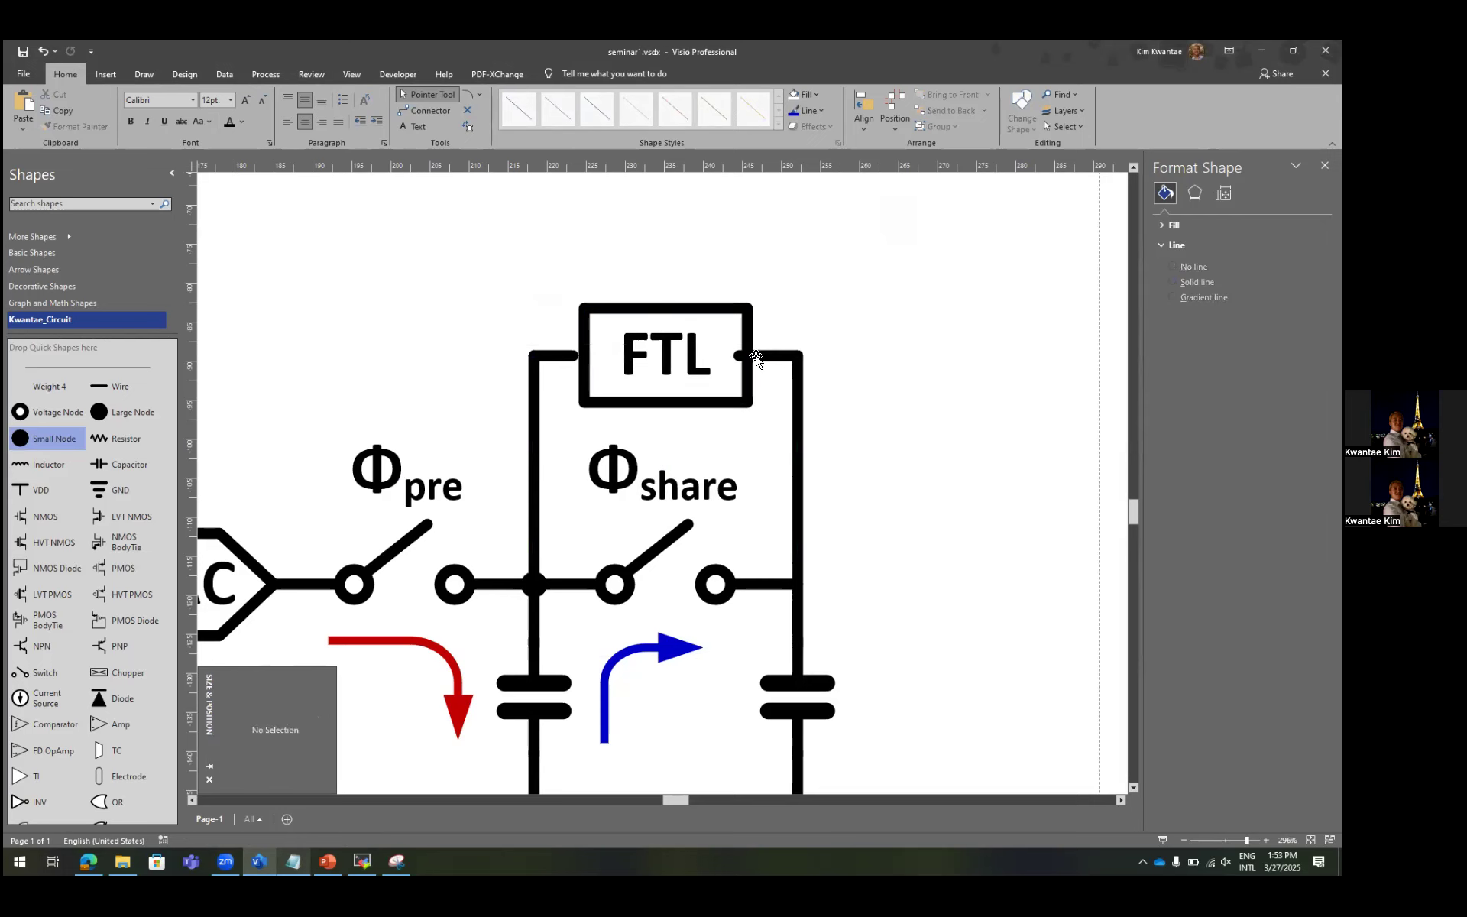
Refit the short horizontal wires so they end at the shifted FTL block's side edges.
{"action": "left_click", "coordinate": [758, 356]}
{"action": "scroll", "coordinate": [758, 356], "scroll_direction": "up", "scroll_amount": 2}
{"action": "left_click_drag", "start_coordinate": [741, 353], "coordinate": [298, 353]}
{"action": "scroll", "coordinate": [728, 308], "scroll_direction": "down", "scroll_amount": 3}
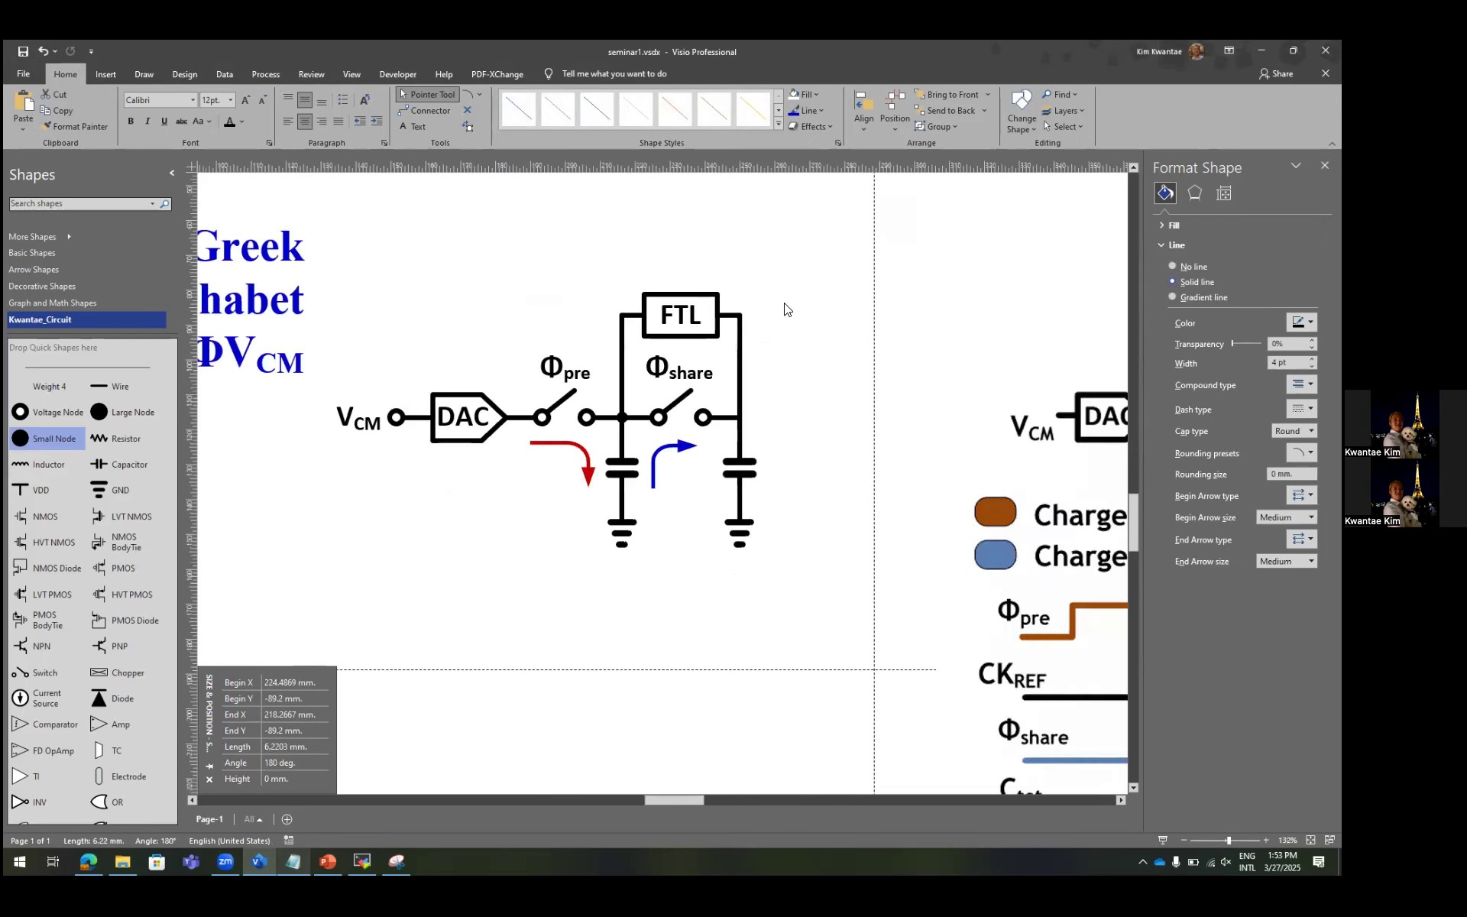
Extend the horizontal wire from the Φshare switch's output past the second capacitor branch to about 31.6 mm long.
{"action": "left_click", "coordinate": [785, 310]}
{"action": "scroll", "coordinate": [583, 366], "scroll_direction": "right", "scroll_amount": 5}
{"action": "scroll", "coordinate": [553, 376], "scroll_direction": "right", "scroll_amount": 2}
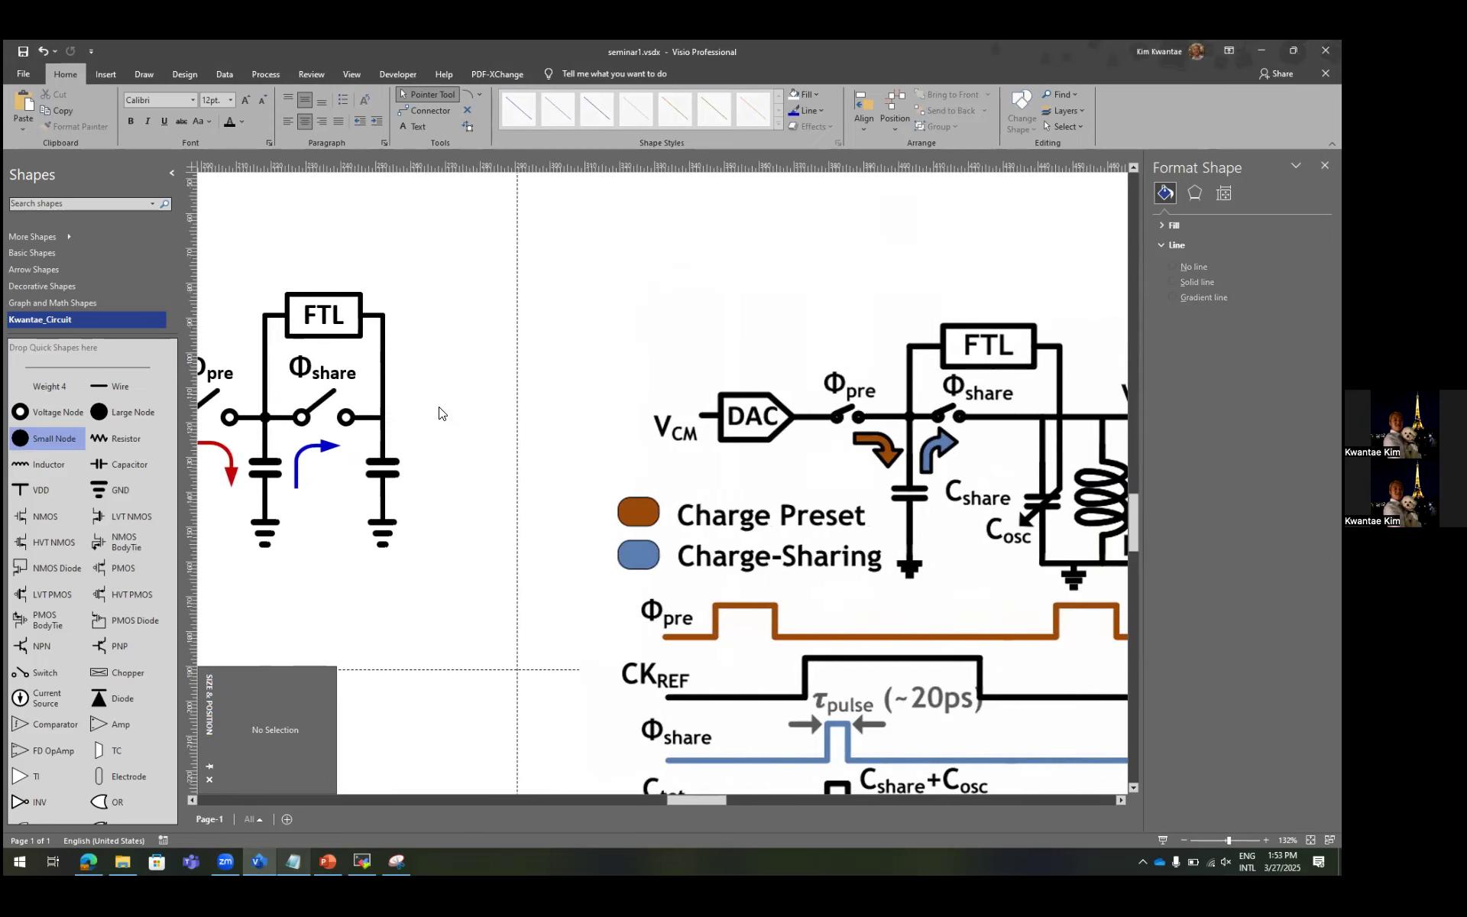
{"action": "scroll", "coordinate": [331, 430], "scroll_direction": "right", "scroll_amount": 2}
{"action": "left_click", "coordinate": [324, 418]}
{"action": "left_click_drag", "start_coordinate": [338, 417], "coordinate": [422, 418]}
{"action": "left_click", "coordinate": [497, 422]}
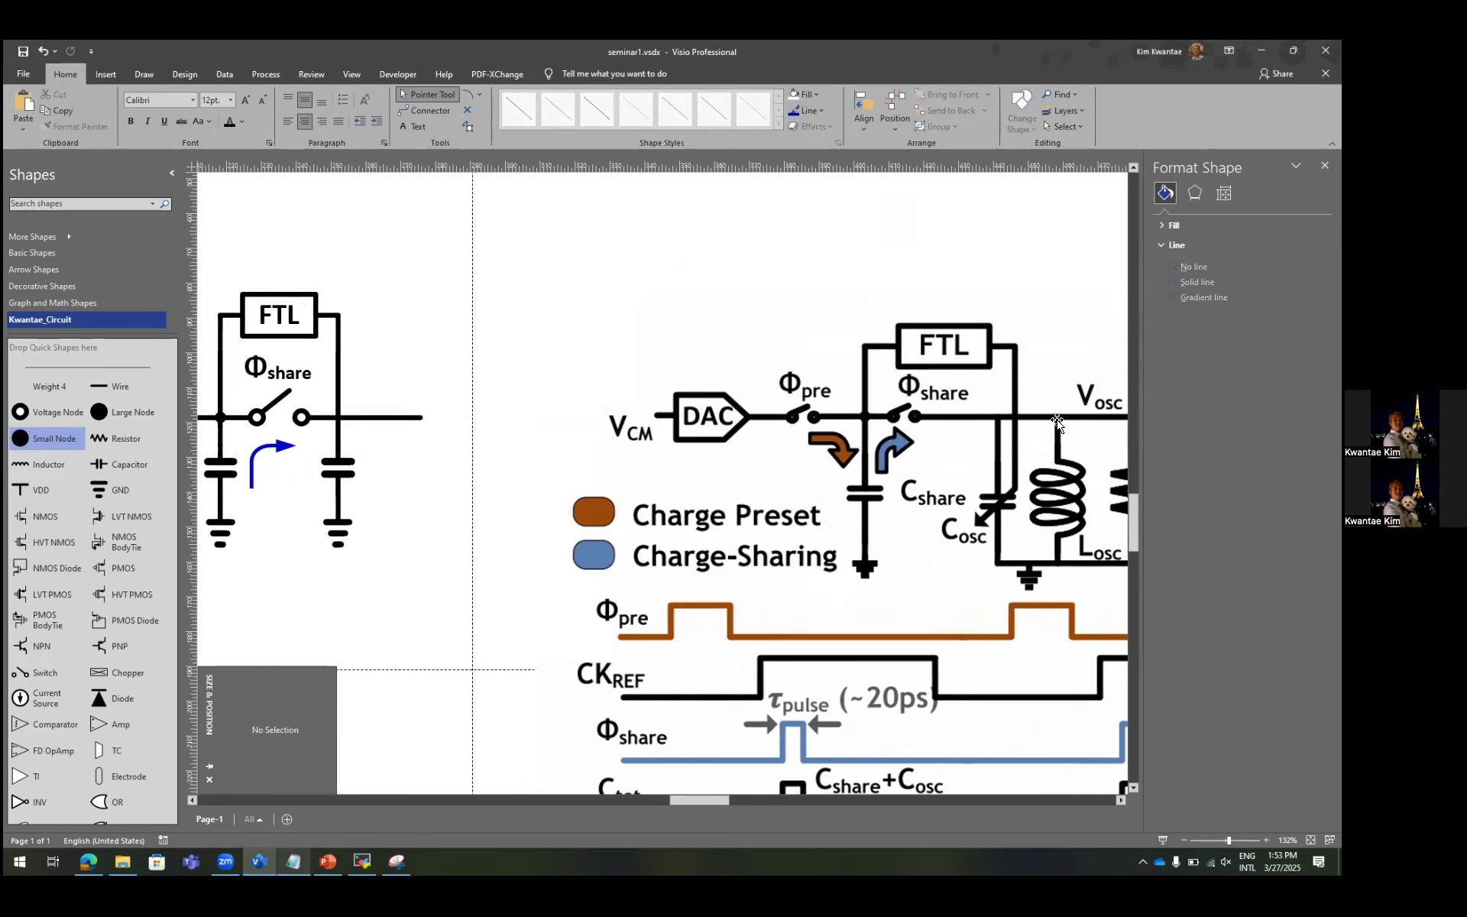
Place a Small Node beside the second capacitor branch and align it vertically with the extended horizontal wire.
{"action": "scroll", "coordinate": [377, 464], "scroll_direction": "left", "scroll_amount": 2}
{"action": "left_click_drag", "start_coordinate": [48, 438], "coordinate": [541, 420]}
{"action": "scroll", "coordinate": [540, 420], "scroll_direction": "up", "scroll_amount": 3}
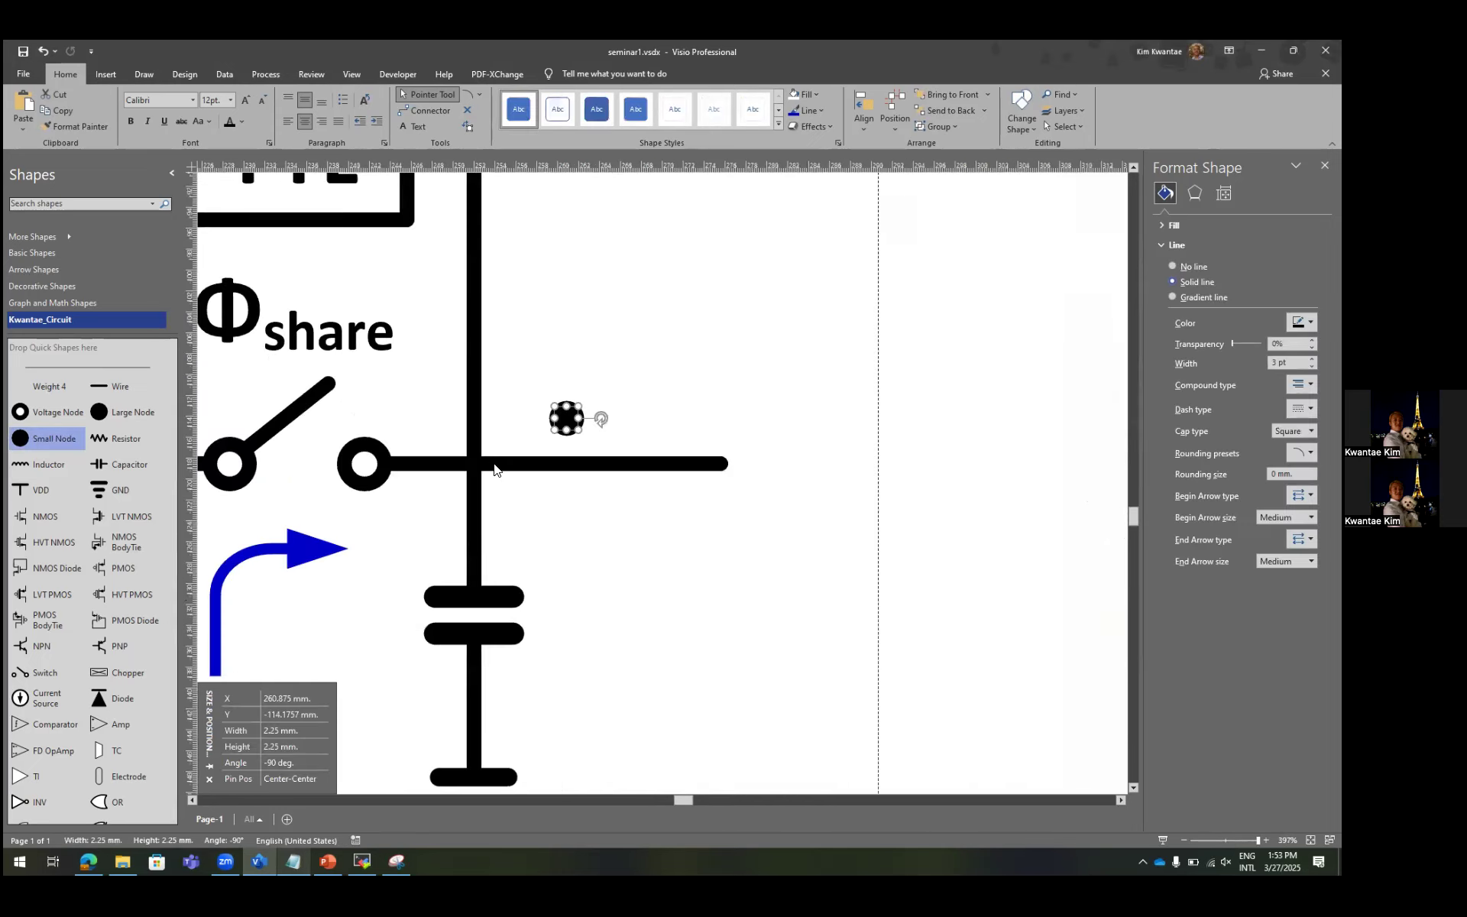
{"action": "left_click", "coordinate": [527, 461]}
{"action": "left_click", "coordinate": [565, 417], "text": "shift"}
{"action": "key", "text": "F8"}
{"action": "left_click", "coordinate": [648, 407]}
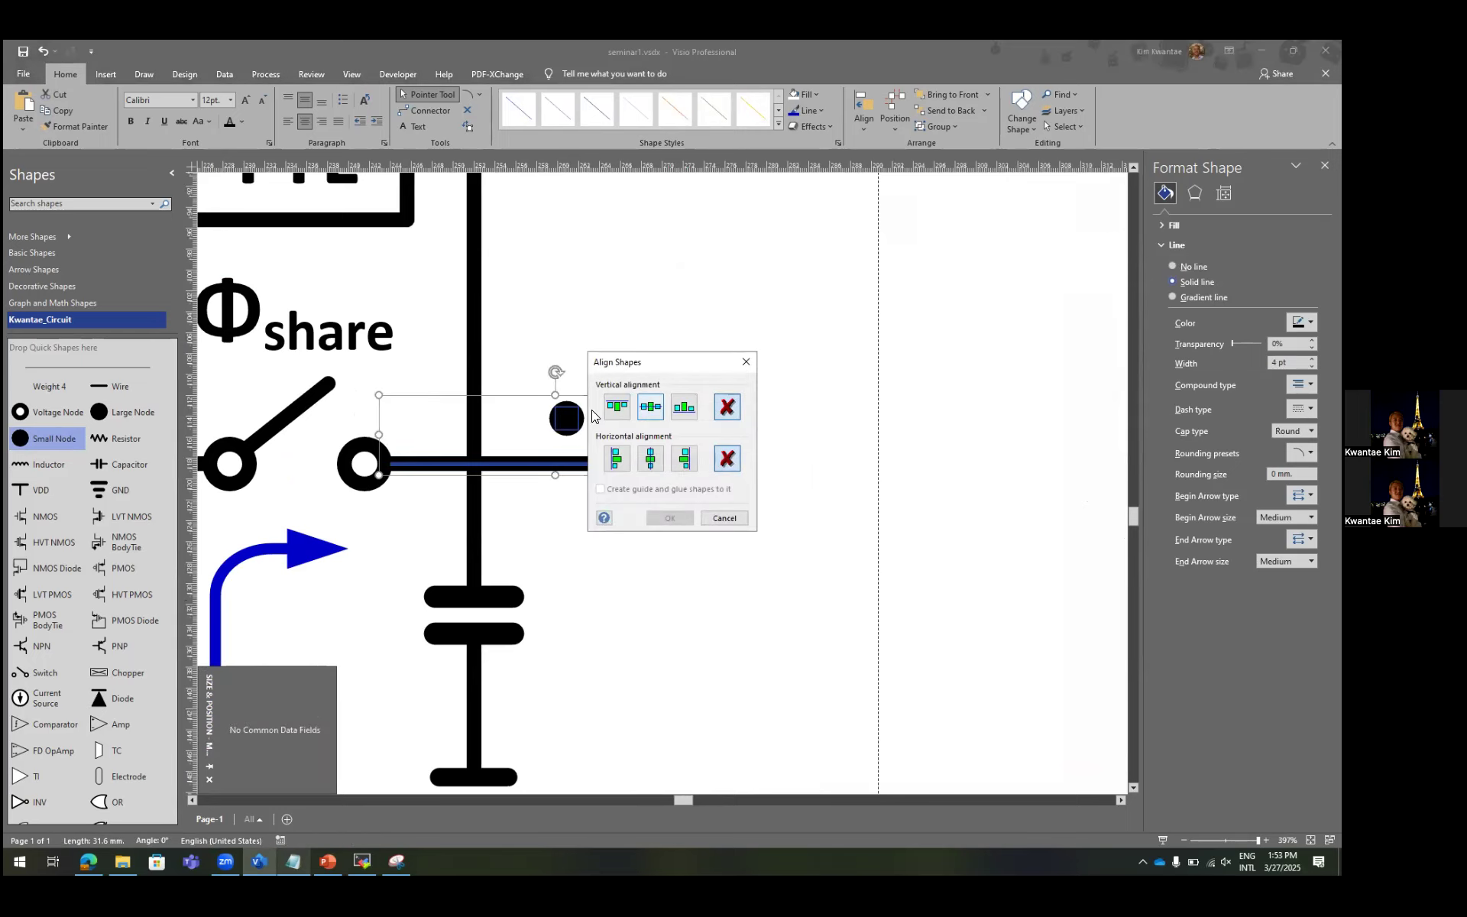
{"action": "key", "text": "Return"}
Centre the new node horizontally on the second branch's vertical wire so it marks the junction.
{"action": "left_click", "coordinate": [471, 404]}
{"action": "left_click", "coordinate": [567, 464], "text": "shift"}
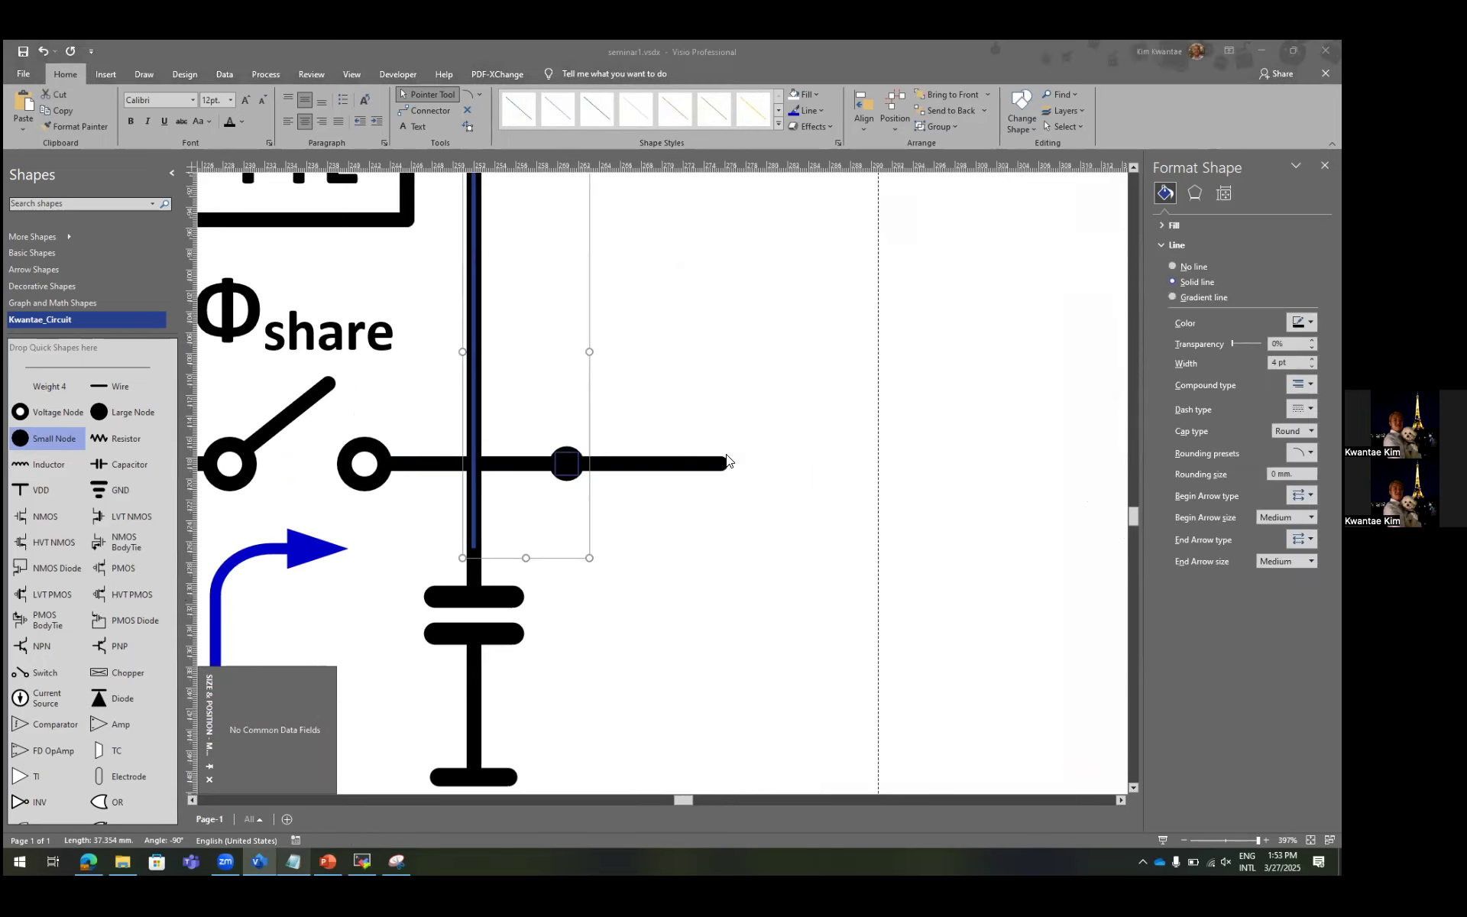
{"action": "key", "text": "F8"}
{"action": "left_click", "coordinate": [645, 459]}
{"action": "key", "text": "Return"}
{"action": "scroll", "coordinate": [770, 386], "scroll_direction": "down", "scroll_amount": 1}
{"action": "scroll", "coordinate": [770, 386], "scroll_direction": "down", "scroll_amount": 3}
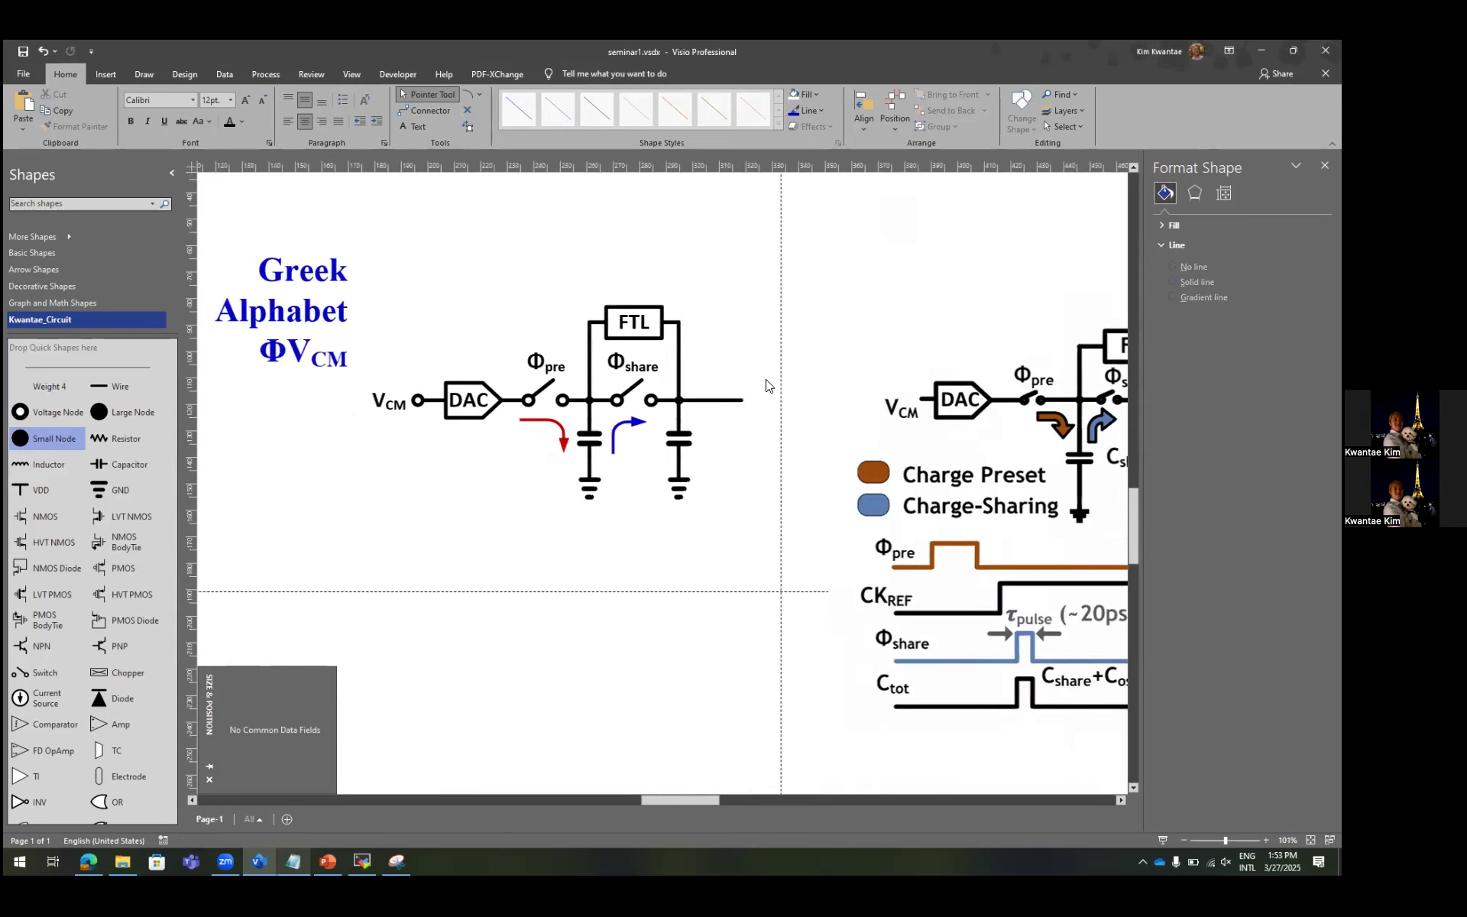
{"action": "scroll", "coordinate": [712, 351], "scroll_direction": "up", "scroll_amount": 1}
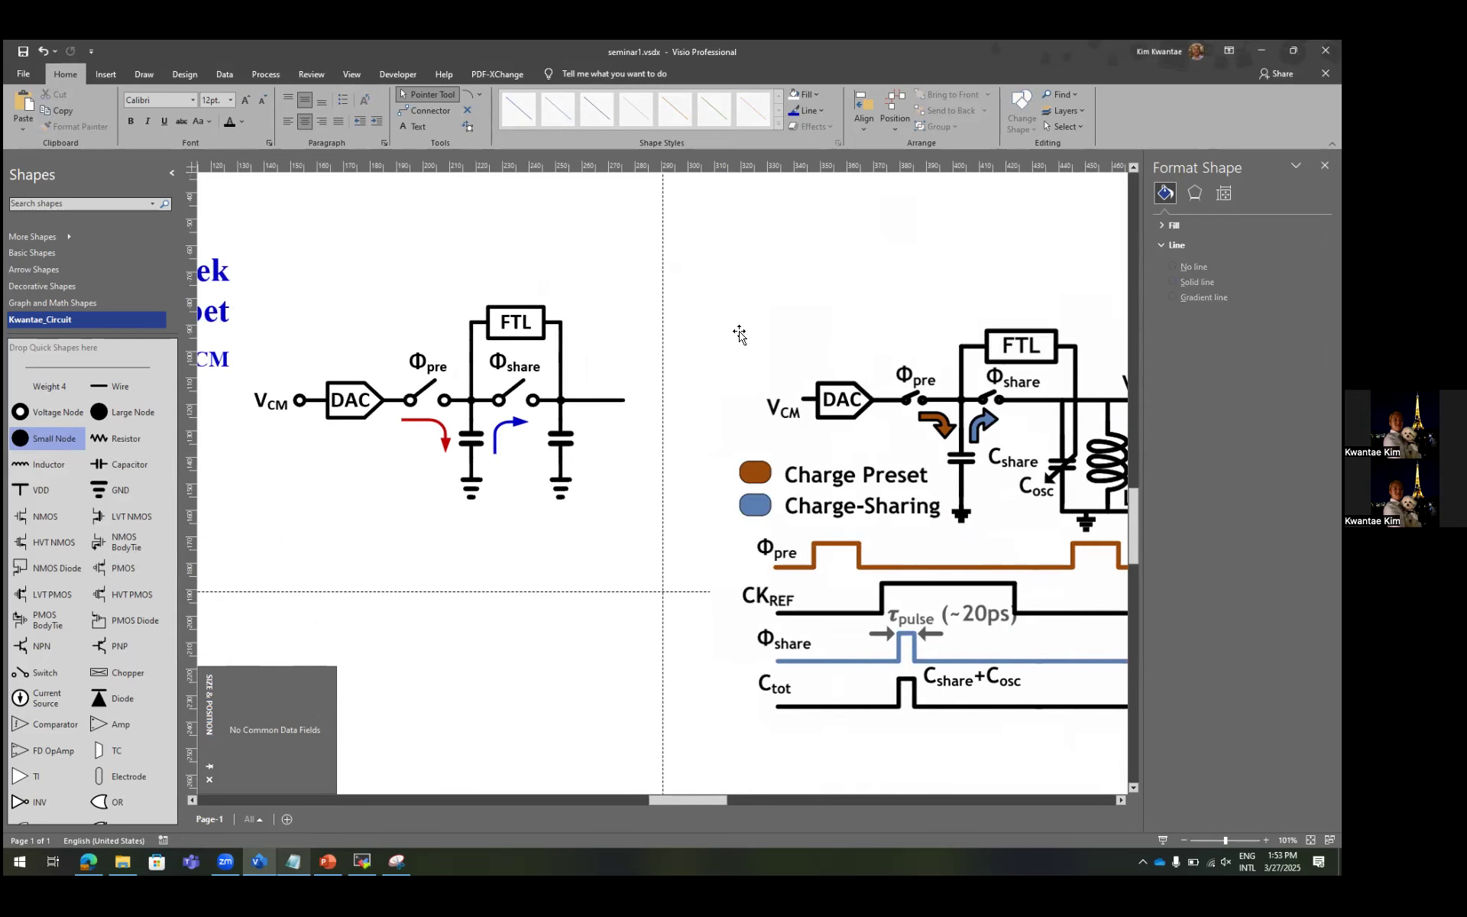
Shorten the FTL loop's outer vertical wire and shift it with its short horizontal wire outward to X 260 mm.
{"action": "left_click", "coordinate": [560, 370]}
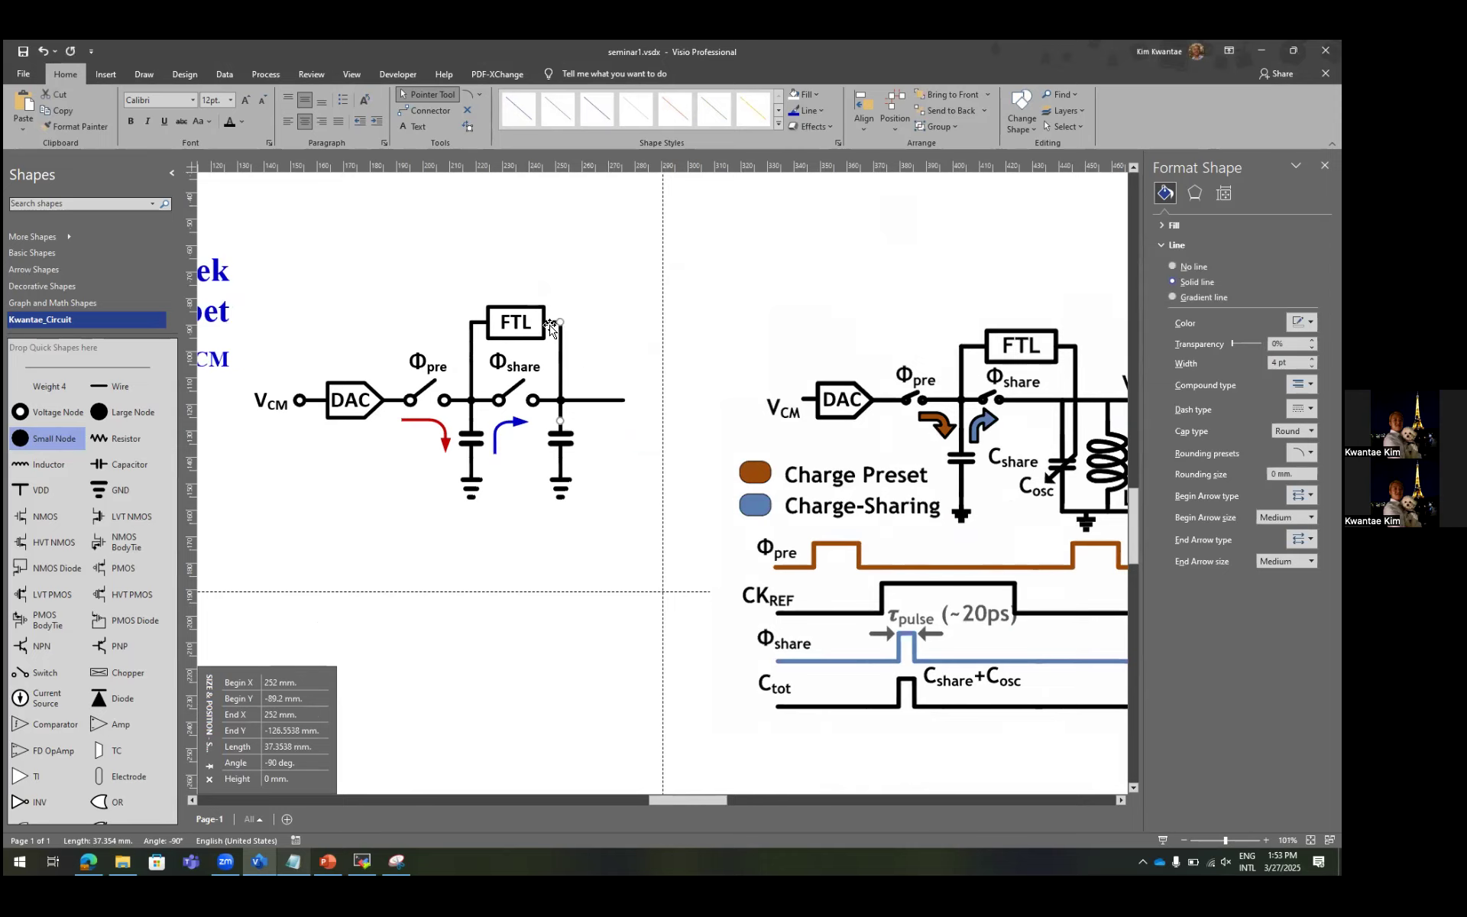
{"action": "left_click_drag", "start_coordinate": [560, 420], "coordinate": [586, 334]}
{"action": "left_click", "coordinate": [611, 335]}
Extend the shifted short horizontal wire back towards the FTL block to about 10 mm long.
{"action": "scroll", "coordinate": [537, 321], "scroll_direction": "up", "scroll_amount": 2}
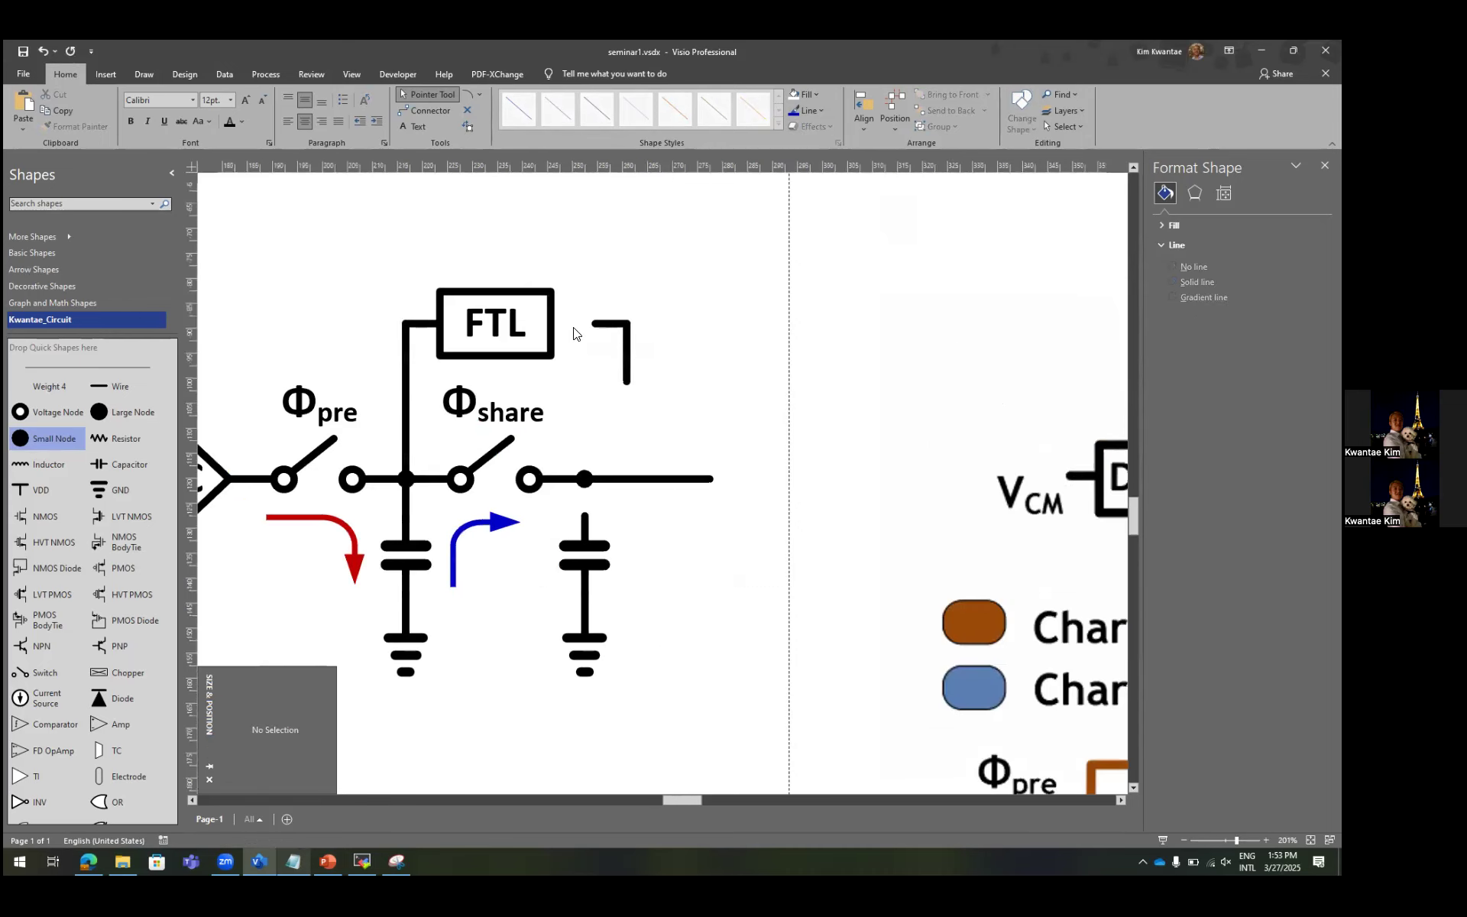
{"action": "left_click", "coordinate": [604, 323]}
{"action": "left_click_drag", "start_coordinate": [593, 323], "coordinate": [565, 323]}
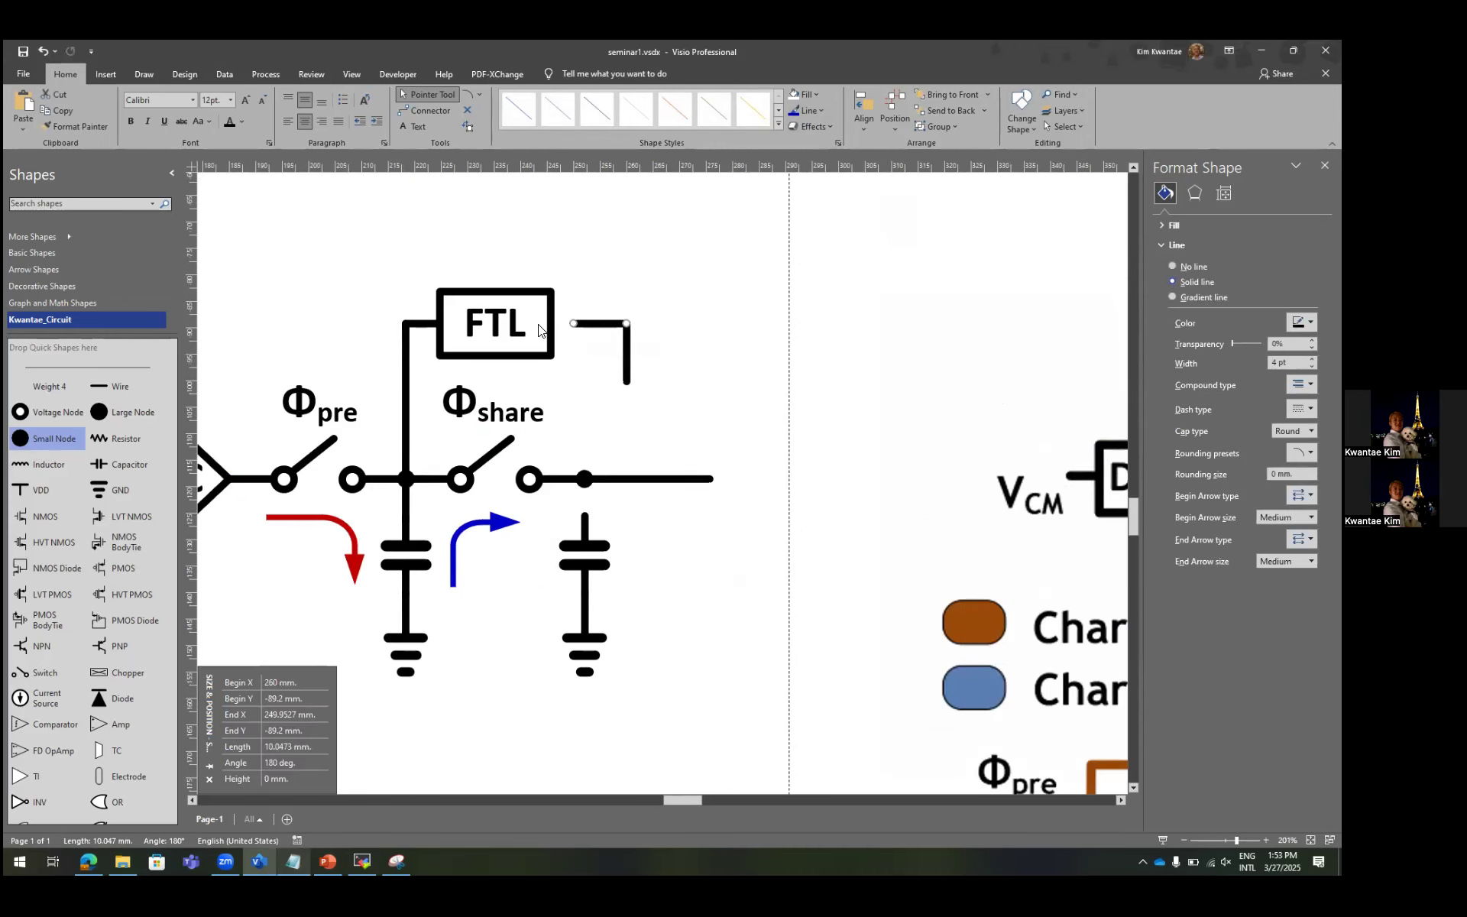
{"action": "left_click", "coordinate": [538, 330]}
Recentre the FTL block between the original vertical wire and the shifted one by grouping both wires temporarily, and ungroup them.
{"action": "left_click", "coordinate": [626, 346]}
{"action": "left_click", "coordinate": [407, 356], "text": "shift"}
{"action": "key", "text": "ctrl+g"}
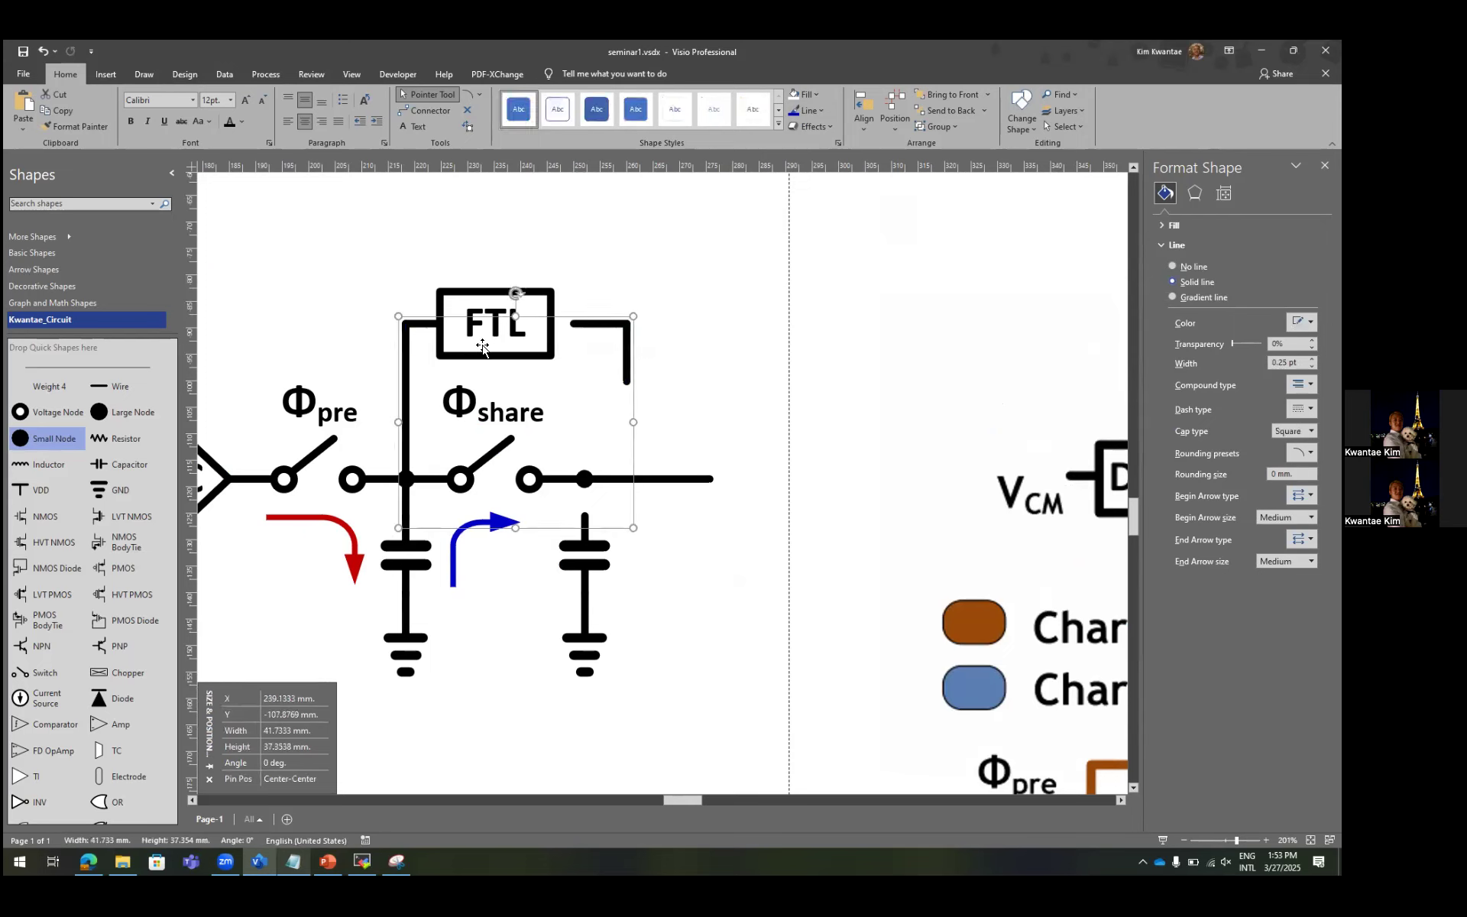
{"action": "left_click", "coordinate": [563, 402]}
{"action": "left_click", "coordinate": [551, 324]}
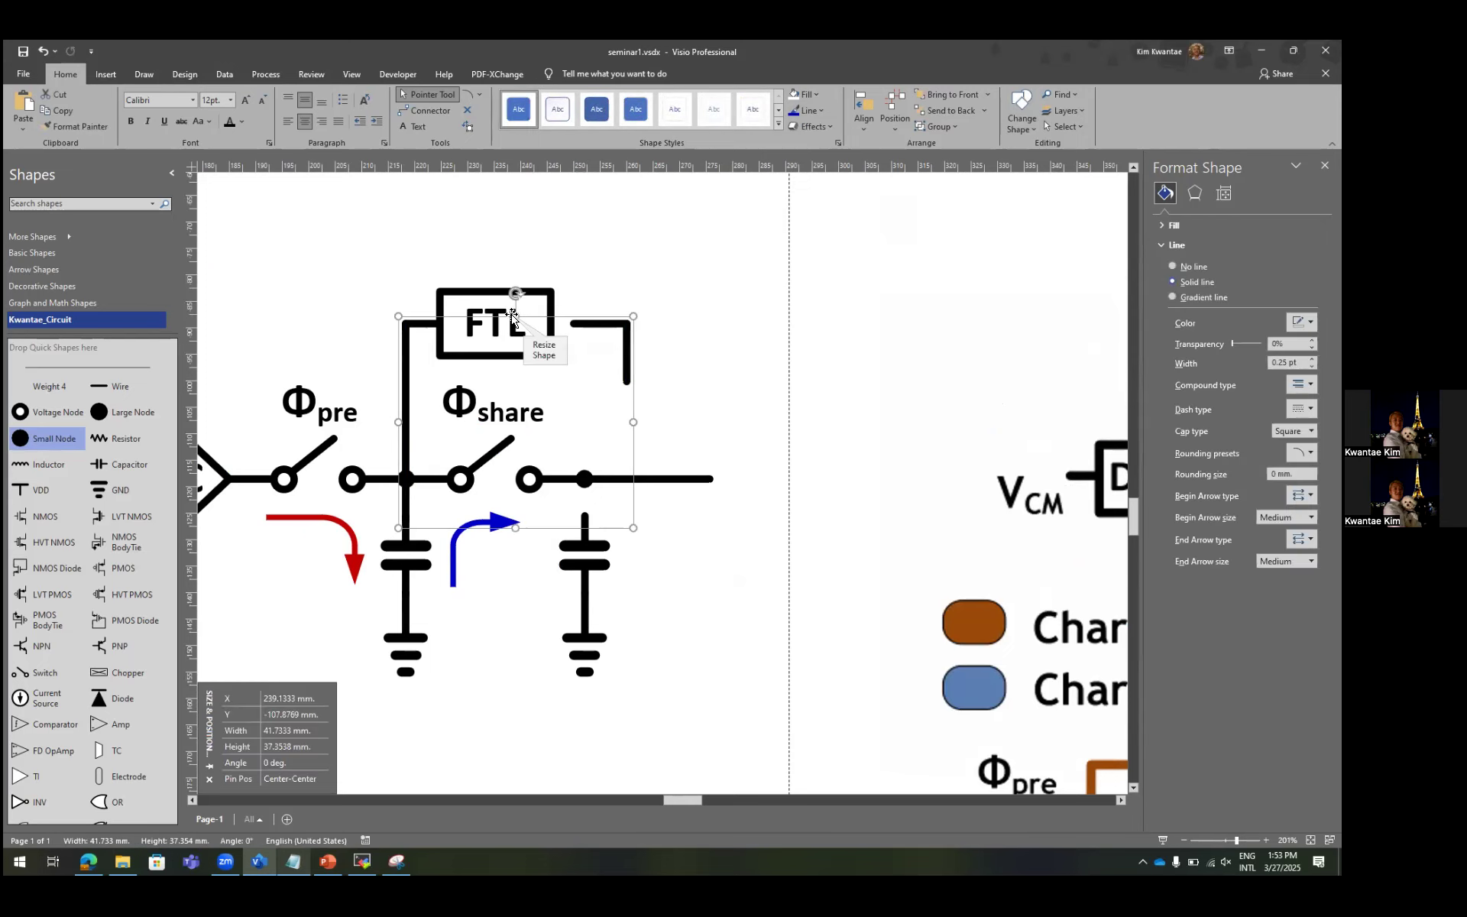
{"action": "left_click", "coordinate": [528, 295], "text": "shift"}
{"action": "key", "text": "F8"}
{"action": "left_click", "coordinate": [645, 452]}
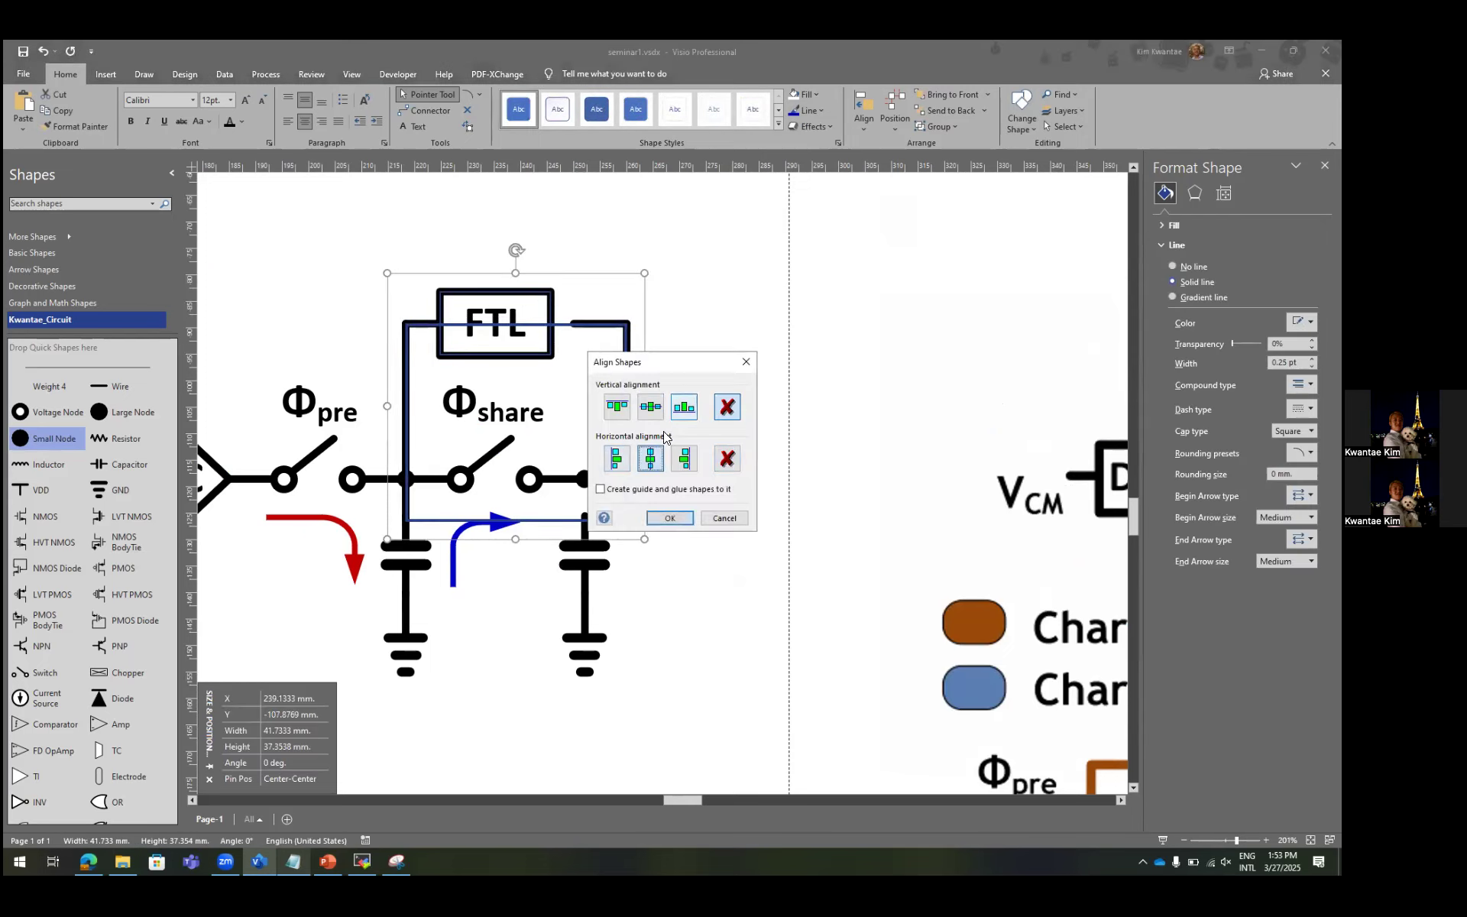
{"action": "key", "text": "Return"}
{"action": "key", "text": "ctrl+shift+u"}
{"action": "left_click", "coordinate": [608, 341]}
{"action": "left_click", "coordinate": [589, 326]}
{"action": "left_click", "coordinate": [628, 366]}
{"action": "key", "text": "ctrl+shift+u"}
{"action": "left_click", "coordinate": [648, 324]}
Extend the short wire on the FTL block's open side to about 10 mm so it meets the block's edge.
{"action": "left_click", "coordinate": [428, 329]}
{"action": "scroll", "coordinate": [428, 328], "scroll_direction": "up", "scroll_amount": 5}
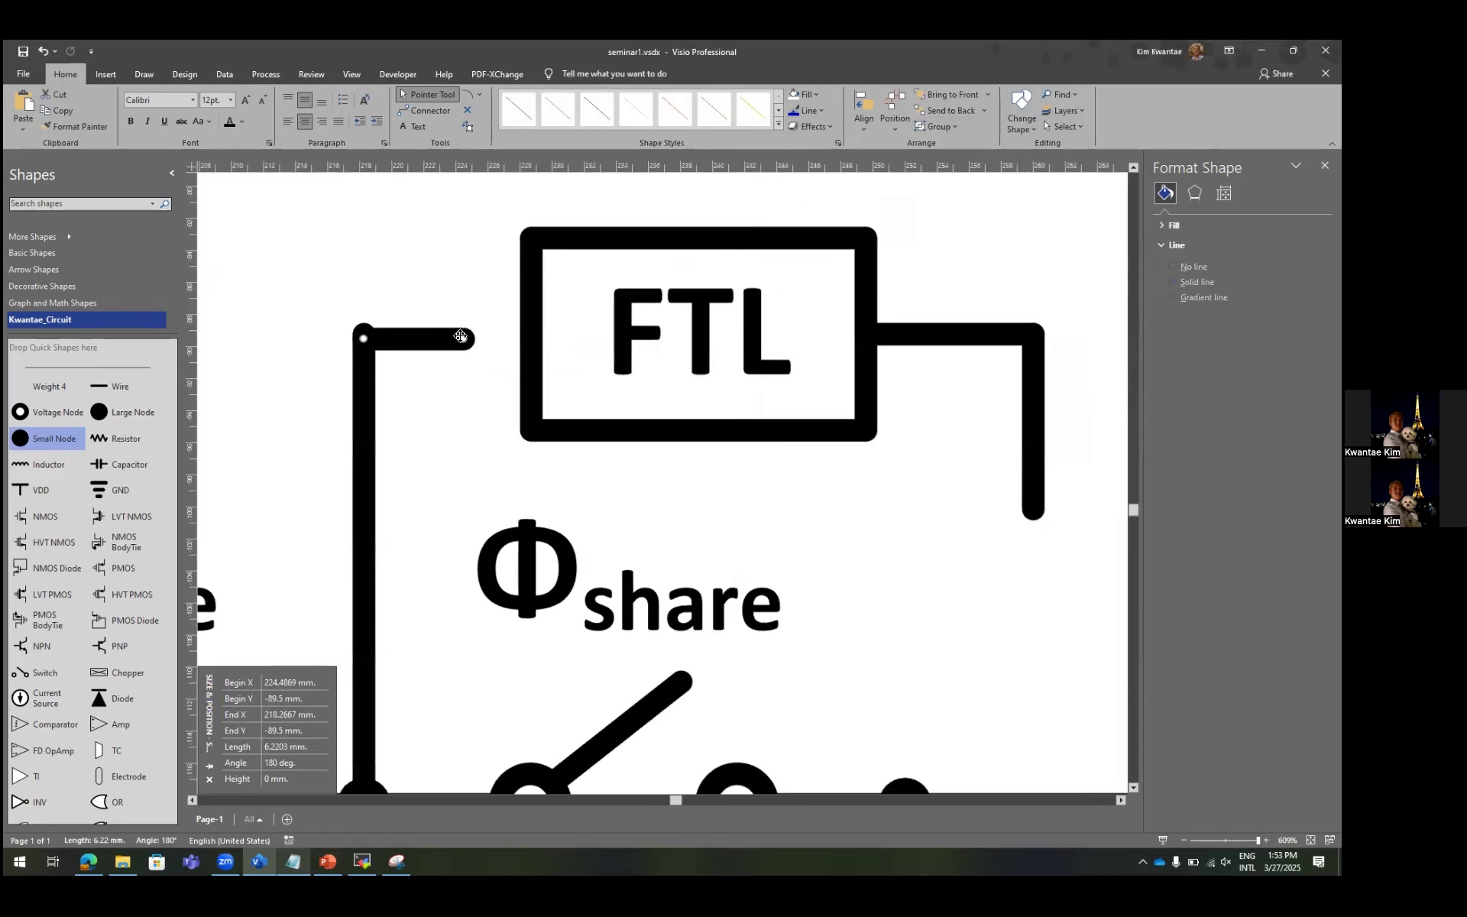
{"action": "left_click_drag", "start_coordinate": [463, 334], "coordinate": [523, 335]}
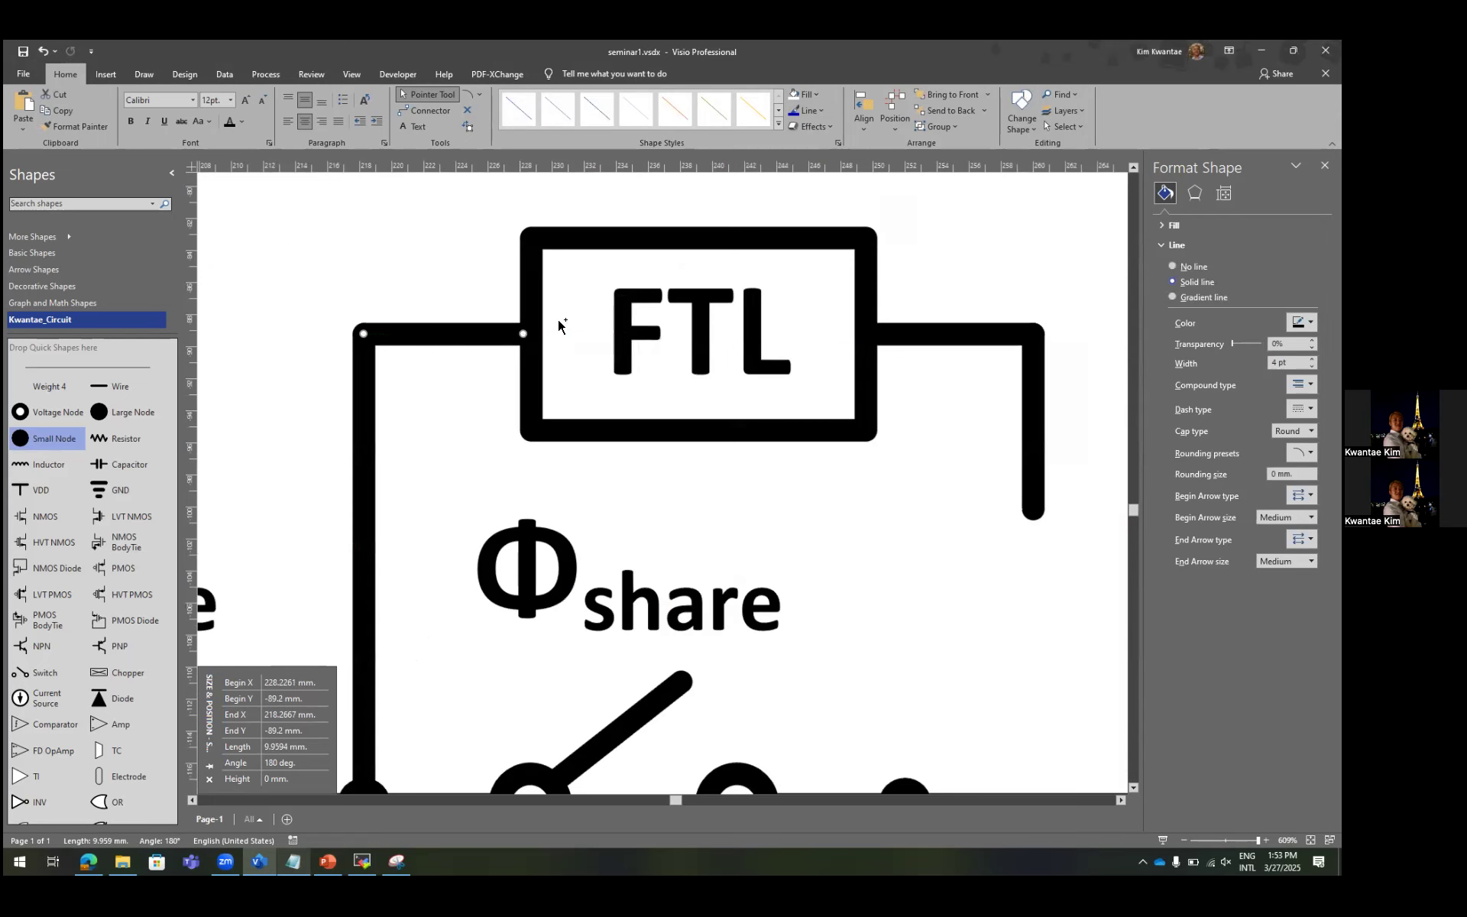
{"action": "scroll", "coordinate": [585, 311], "scroll_direction": "down", "scroll_amount": 8}
{"action": "left_click", "coordinate": [776, 285]}
Lengthen the shifted vertical wire downwards across the horizontal output wire to about 35 mm.
{"action": "scroll", "coordinate": [733, 288], "scroll_direction": "right", "scroll_amount": 3}
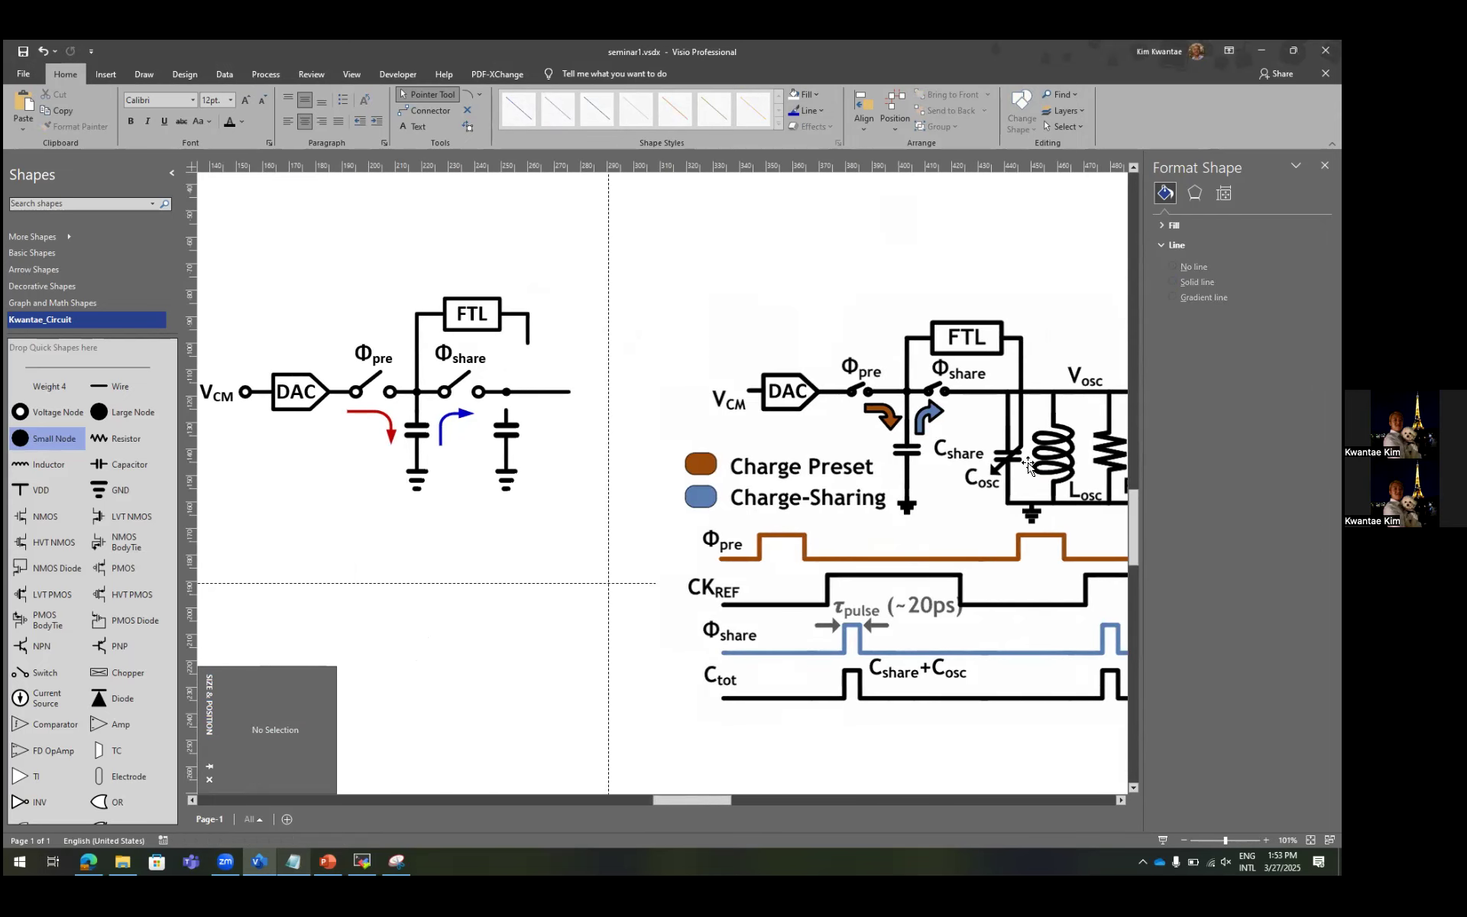
{"action": "left_click_drag", "start_coordinate": [524, 334], "coordinate": [527, 394]}
{"action": "scroll", "coordinate": [486, 440], "scroll_direction": "up", "scroll_amount": 3}
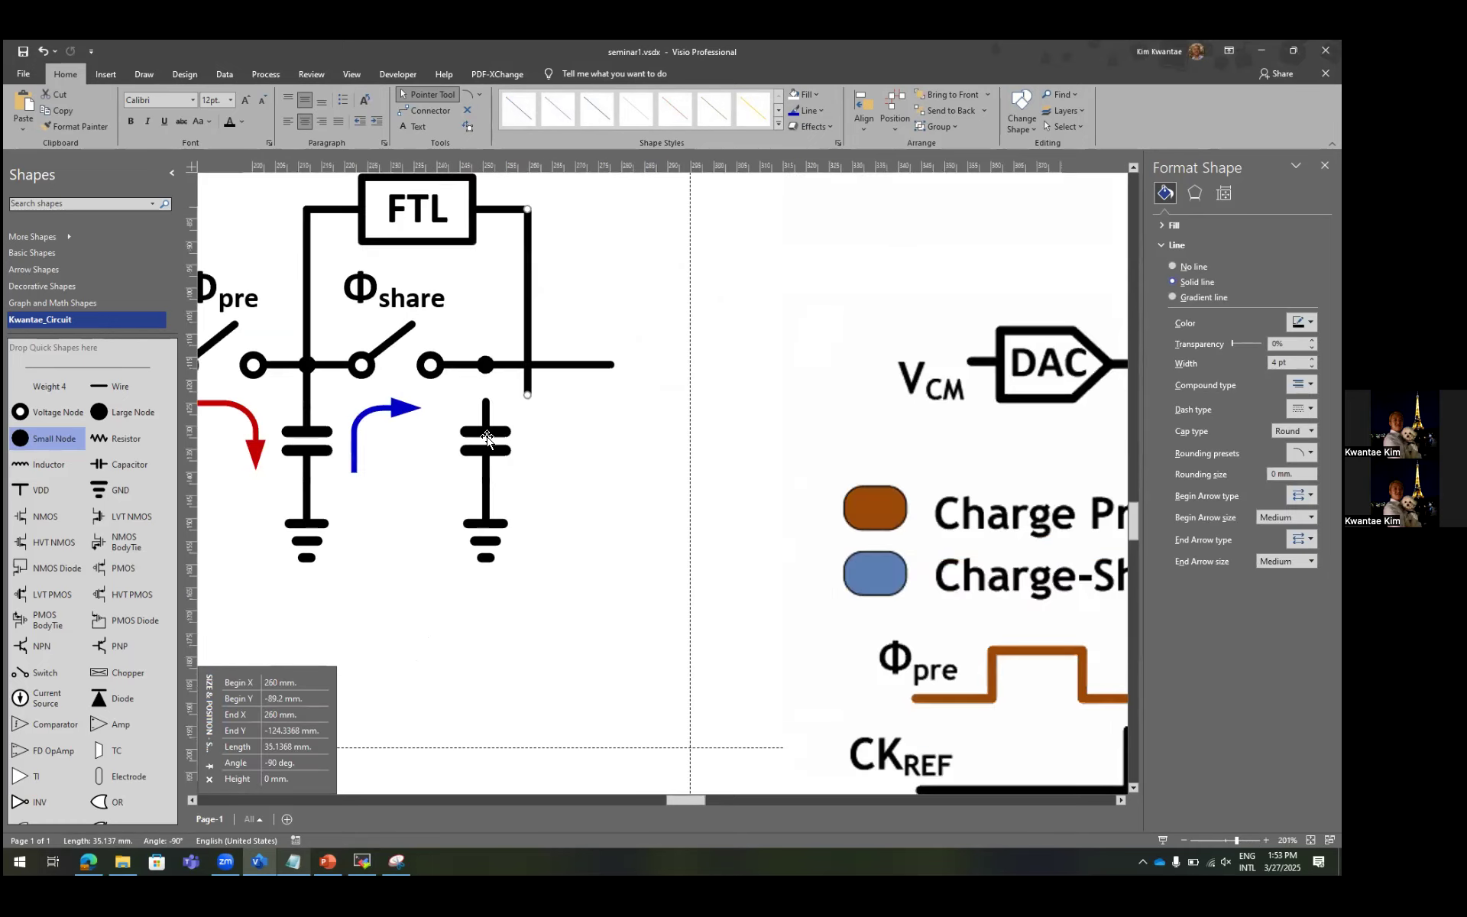
Add a diagonal wire across the second capacitor from the shifted vertical wire's lower end, about 23.5 mm long at -135 degrees.
{"action": "left_click", "coordinate": [488, 497]}
{"action": "left_click_drag", "start_coordinate": [488, 496], "coordinate": [525, 410]}
{"action": "scroll", "coordinate": [523, 413], "scroll_direction": "up", "scroll_amount": 5}
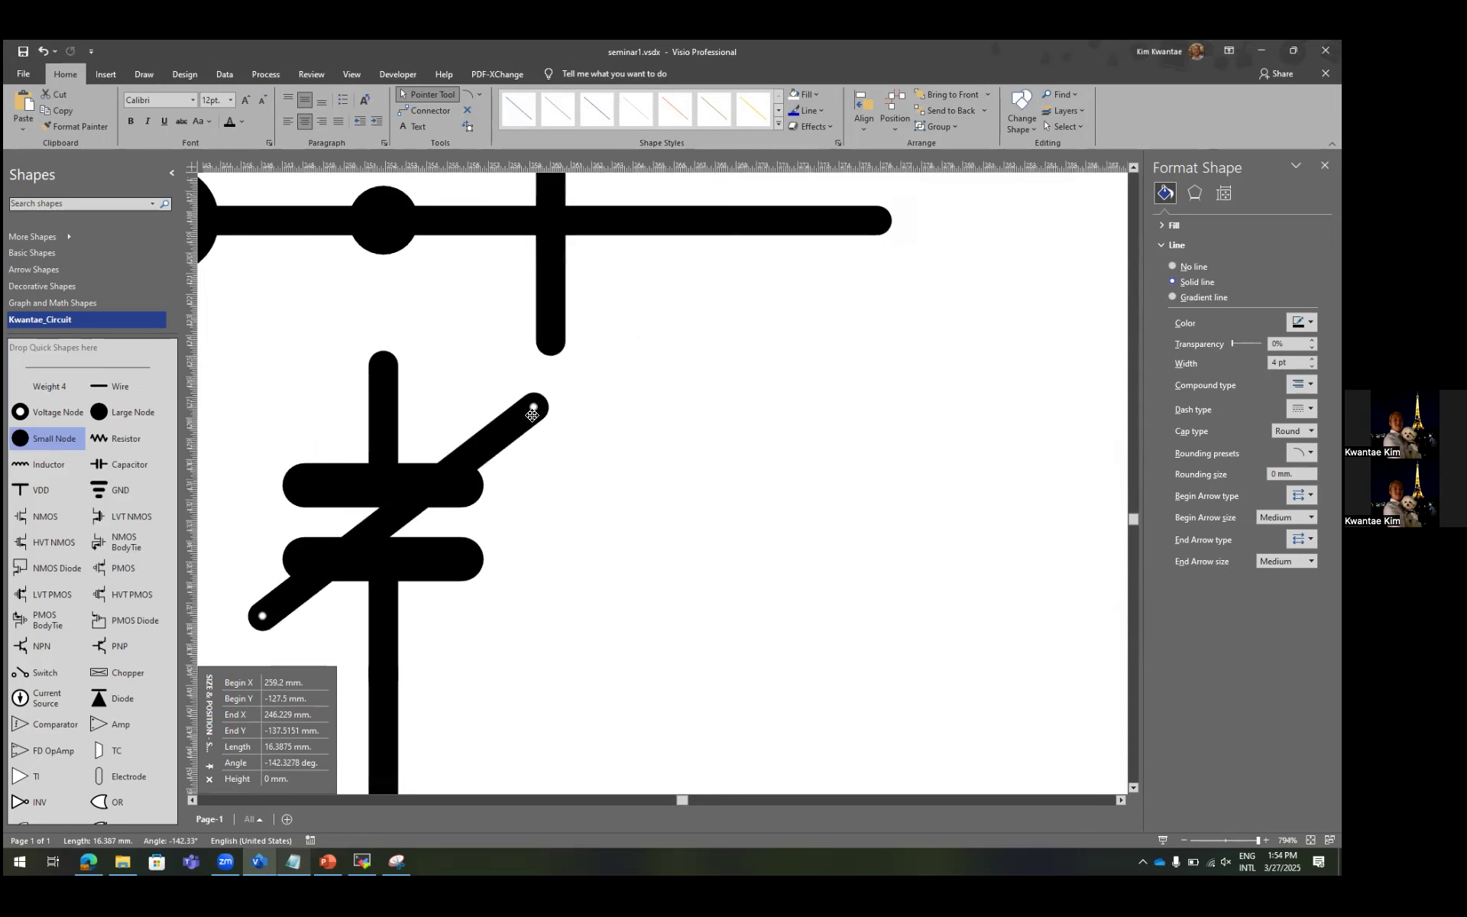
{"action": "mouse_move", "coordinate": [537, 355]}
{"action": "left_mouse_down"}
{"action": "mouse_move", "coordinate": [551, 344]}
{"action": "mouse_move", "coordinate": [482, 341]}
{"action": "mouse_move", "coordinate": [550, 363]}
{"action": "mouse_move", "coordinate": [502, 365]}
{"action": "mouse_move", "coordinate": [522, 350]}
{"action": "mouse_move", "coordinate": [514, 367]}
{"action": "mouse_move", "coordinate": [537, 386]}
{"action": "mouse_move", "coordinate": [555, 386]}
{"action": "mouse_move", "coordinate": [550, 367]}
{"action": "left_mouse_up"}
{"action": "left_click", "coordinate": [552, 340]}
{"action": "left_click", "coordinate": [596, 385]}
{"action": "left_click", "coordinate": [484, 351]}
{"action": "left_click", "coordinate": [651, 374]}
{"action": "scroll", "coordinate": [652, 374], "scroll_direction": "down", "scroll_amount": 4}
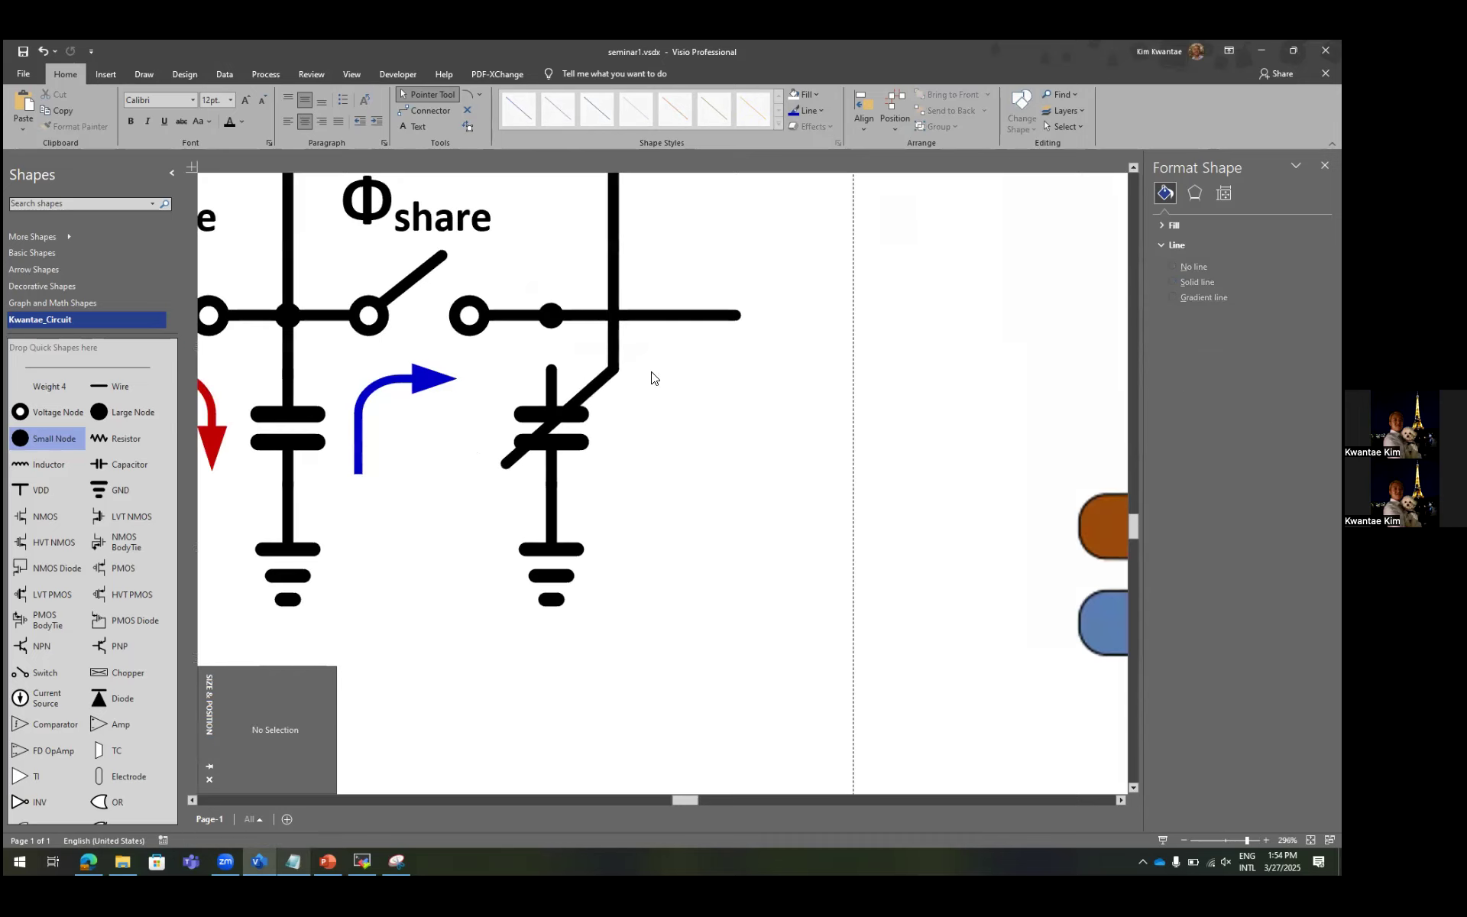
Shorten the diagonal wire at its lower end to about 20 mm.
{"action": "left_click", "coordinate": [614, 386]}
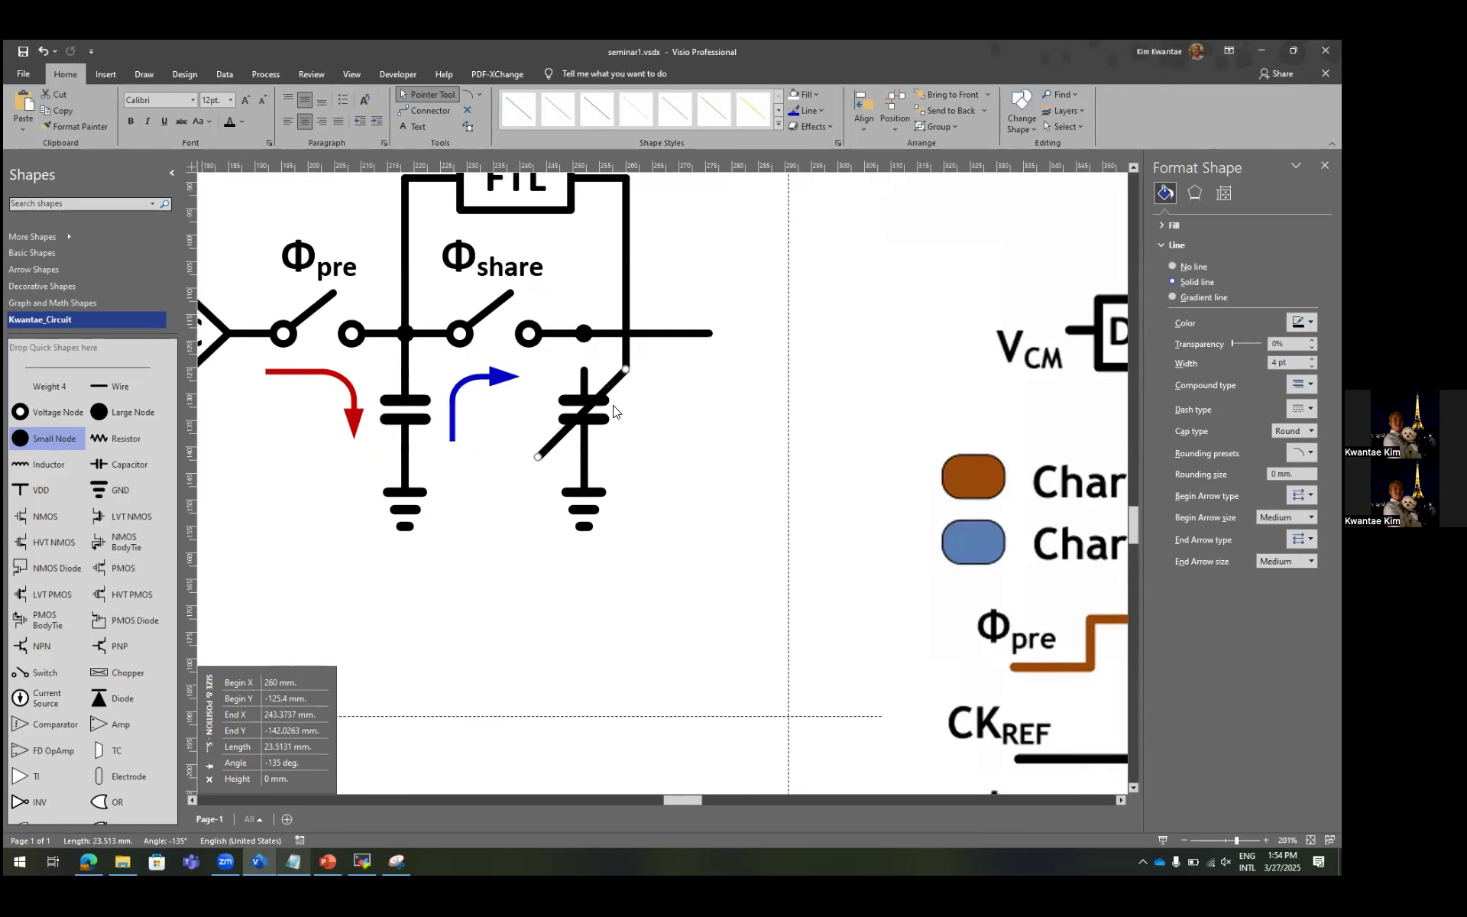
{"action": "mouse_move", "coordinate": [538, 456]}
{"action": "left_mouse_down"}
{"action": "mouse_move", "coordinate": [553, 432]}
{"action": "mouse_move", "coordinate": [557, 443]}
{"action": "left_mouse_up"}
{"action": "scroll", "coordinate": [550, 433], "scroll_direction": "up", "scroll_amount": 2}
{"action": "scroll", "coordinate": [580, 422], "scroll_direction": "down", "scroll_amount": 4}
Add a filled arrowhead to the diagonal wire's lower end and lengthen the wire to about 25 mm.
{"action": "scroll", "coordinate": [764, 239], "scroll_direction": "right", "scroll_amount": 3}
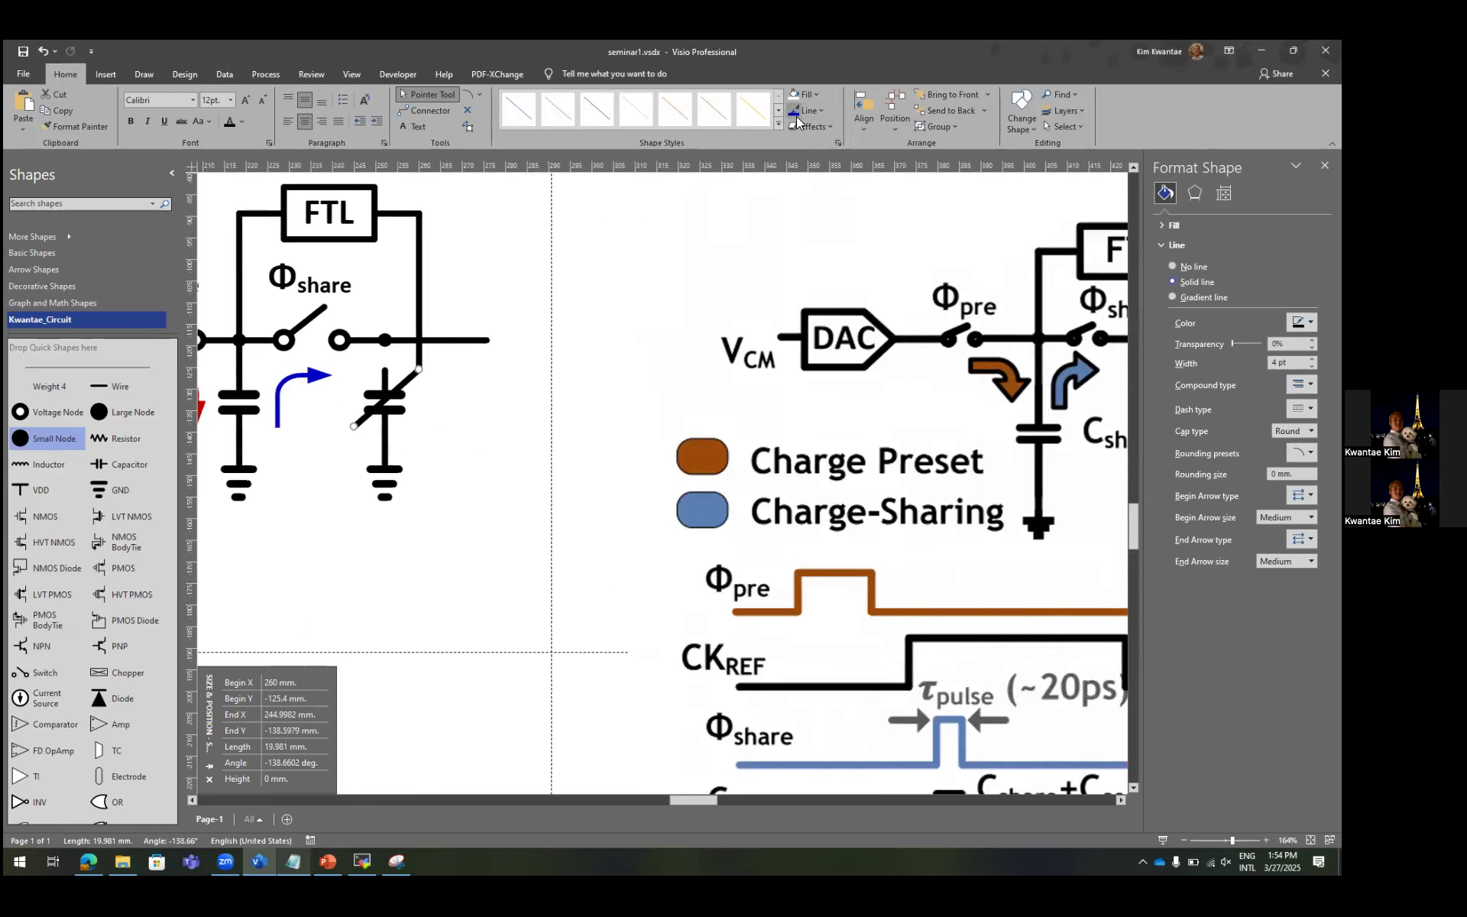
{"action": "left_click", "coordinate": [808, 111]}
{"action": "left_click", "coordinate": [726, 329]}
{"action": "scroll", "coordinate": [720, 321], "scroll_direction": "right", "scroll_amount": 3}
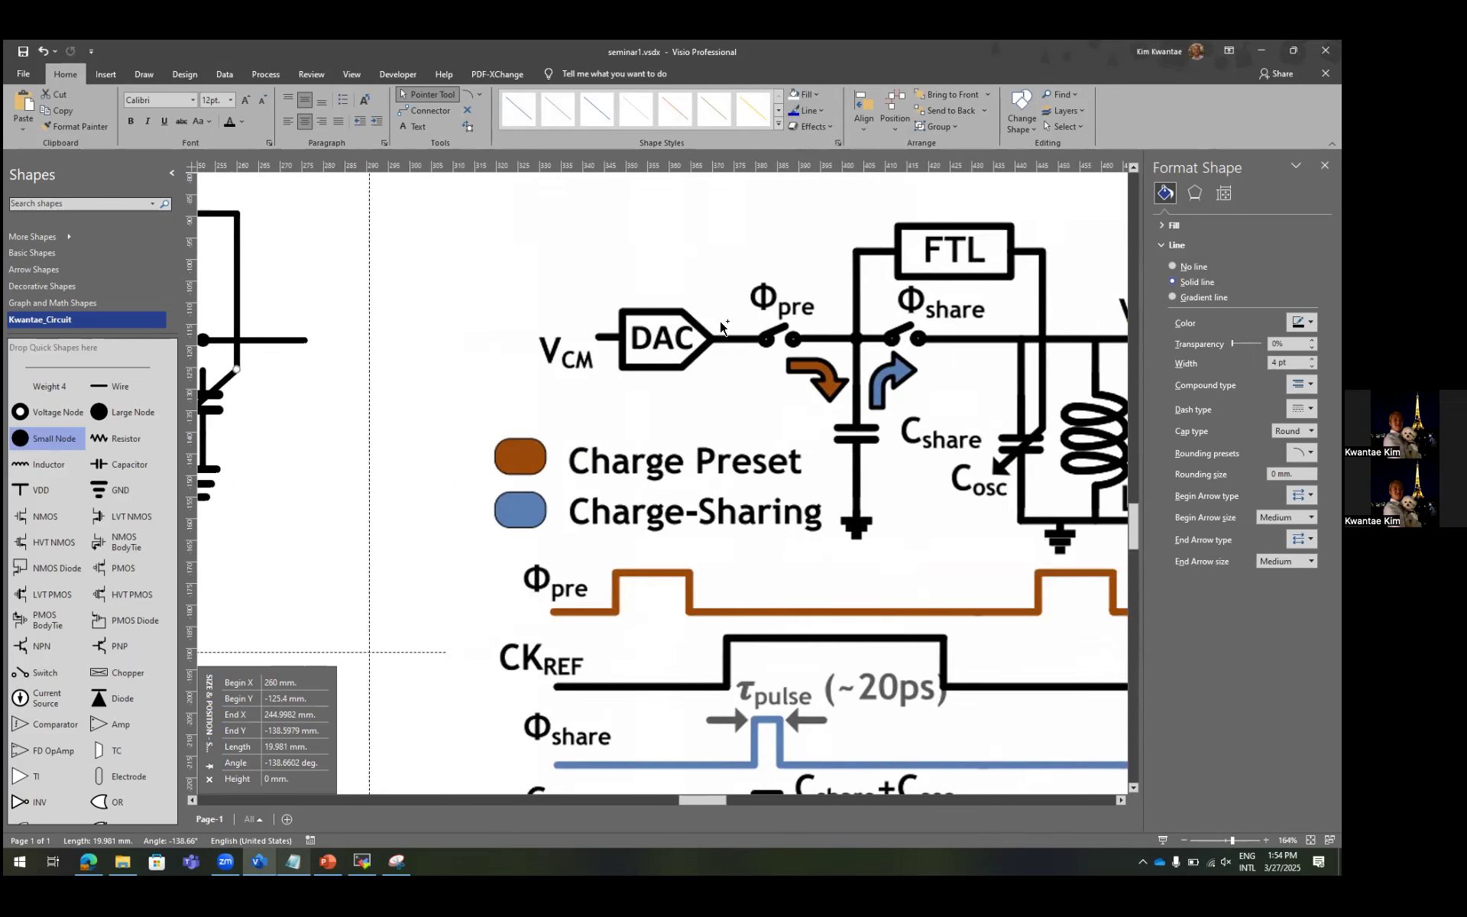
{"action": "scroll", "coordinate": [720, 320], "scroll_direction": "down", "scroll_amount": 1}
{"action": "left_click", "coordinate": [810, 113]}
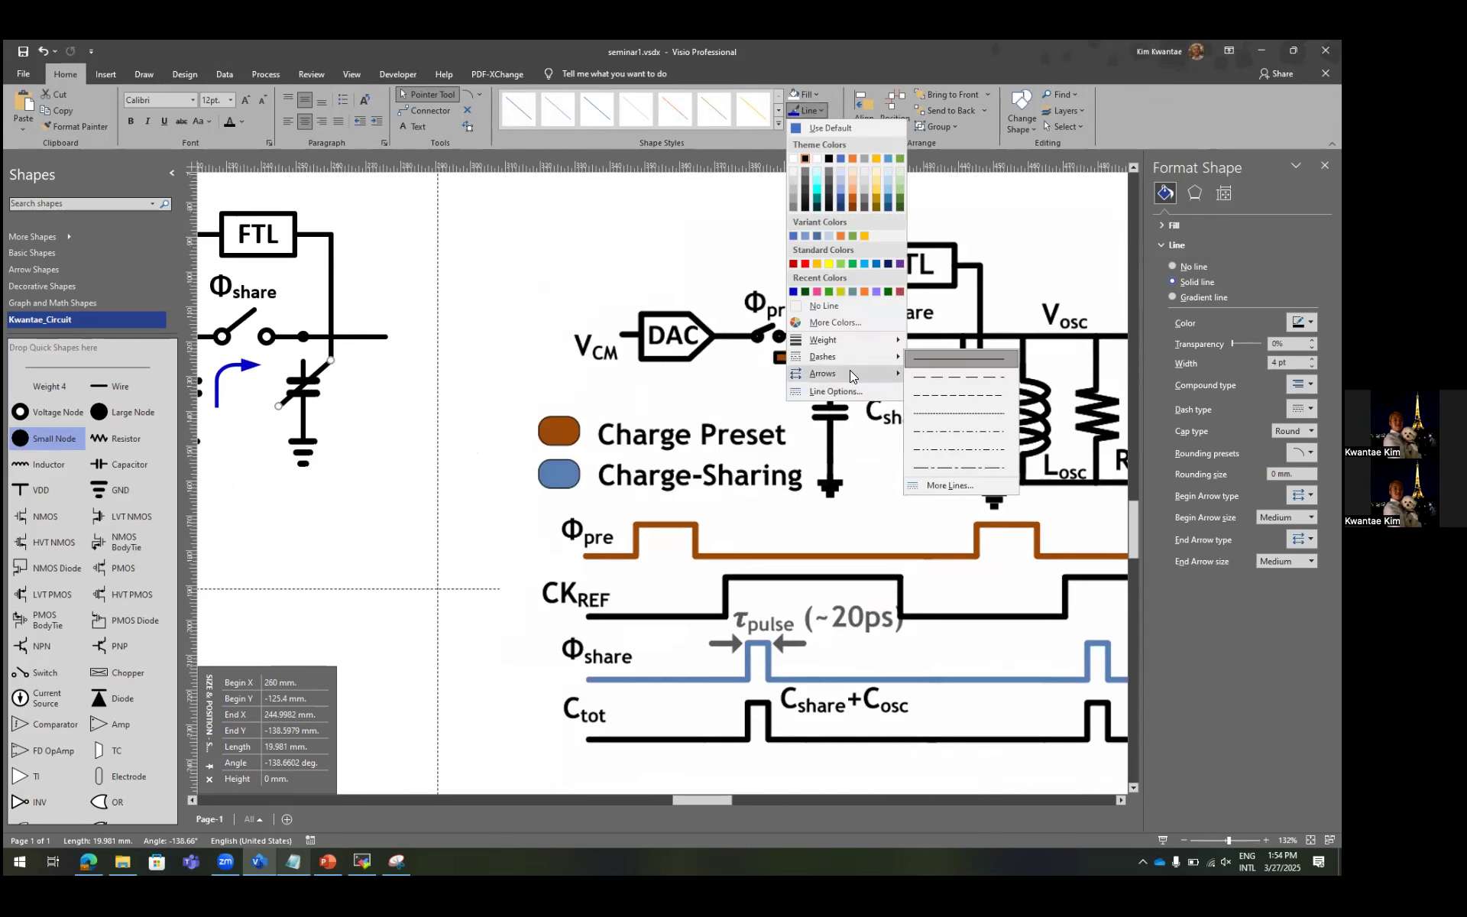
{"action": "mouse_move", "coordinate": [850, 373]}
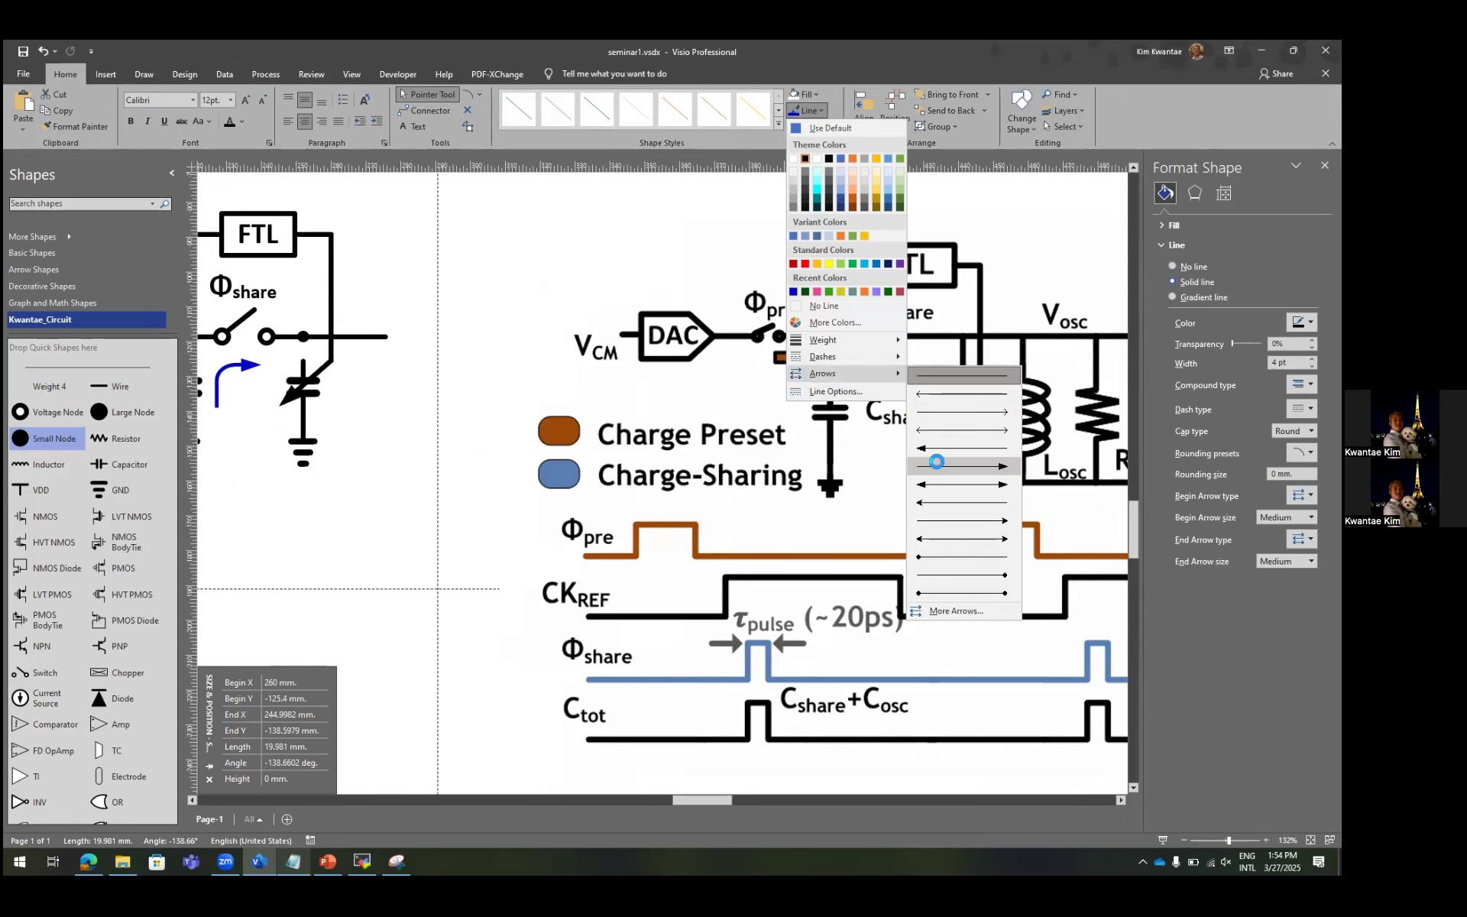
{"action": "left_click", "coordinate": [935, 465]}
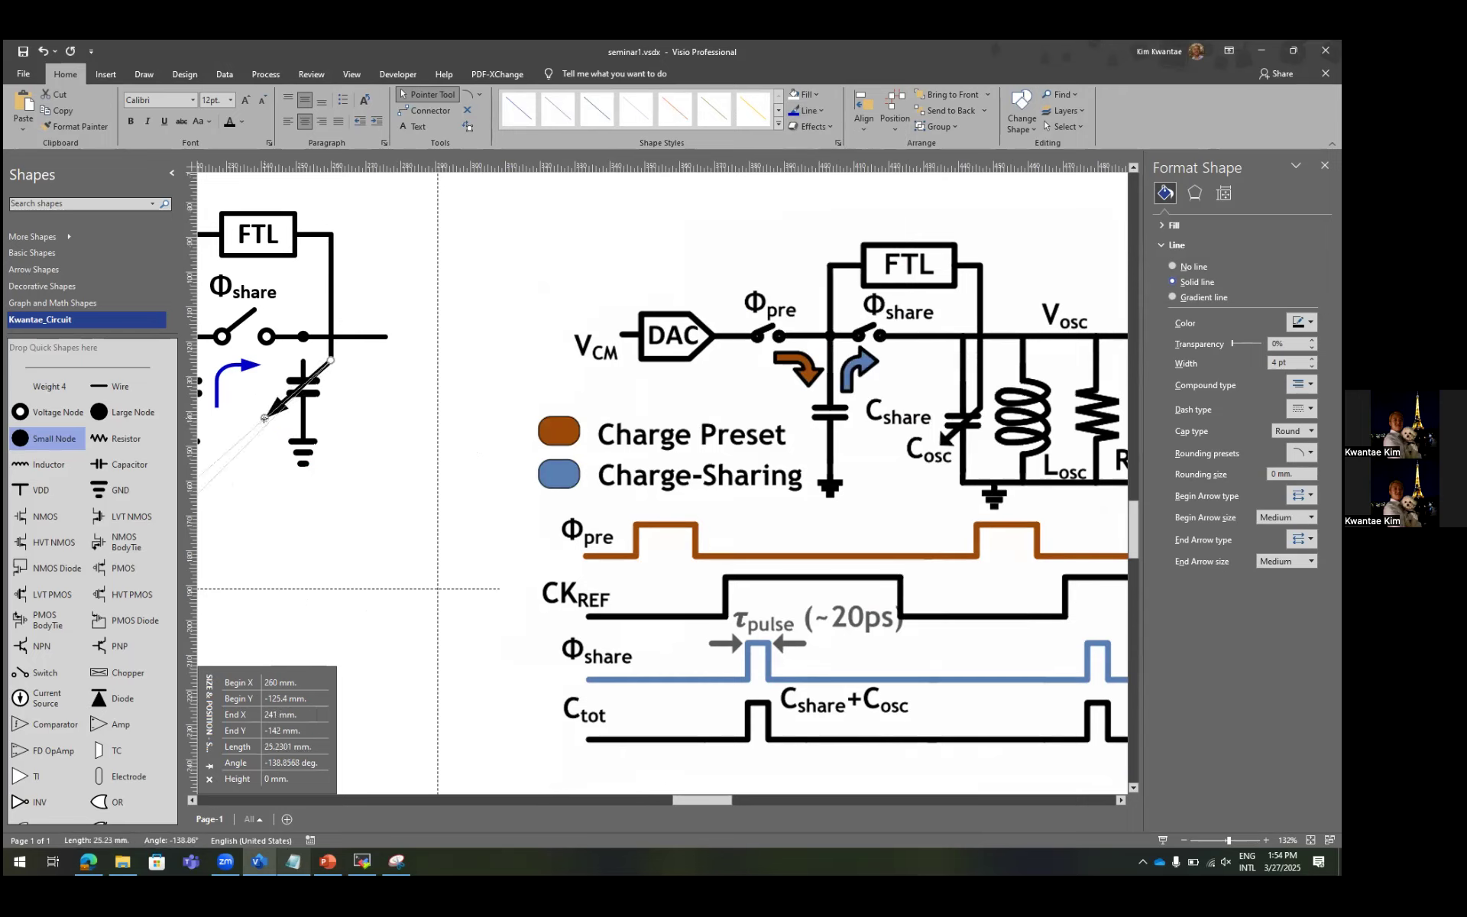
{"action": "left_click", "coordinate": [375, 365]}
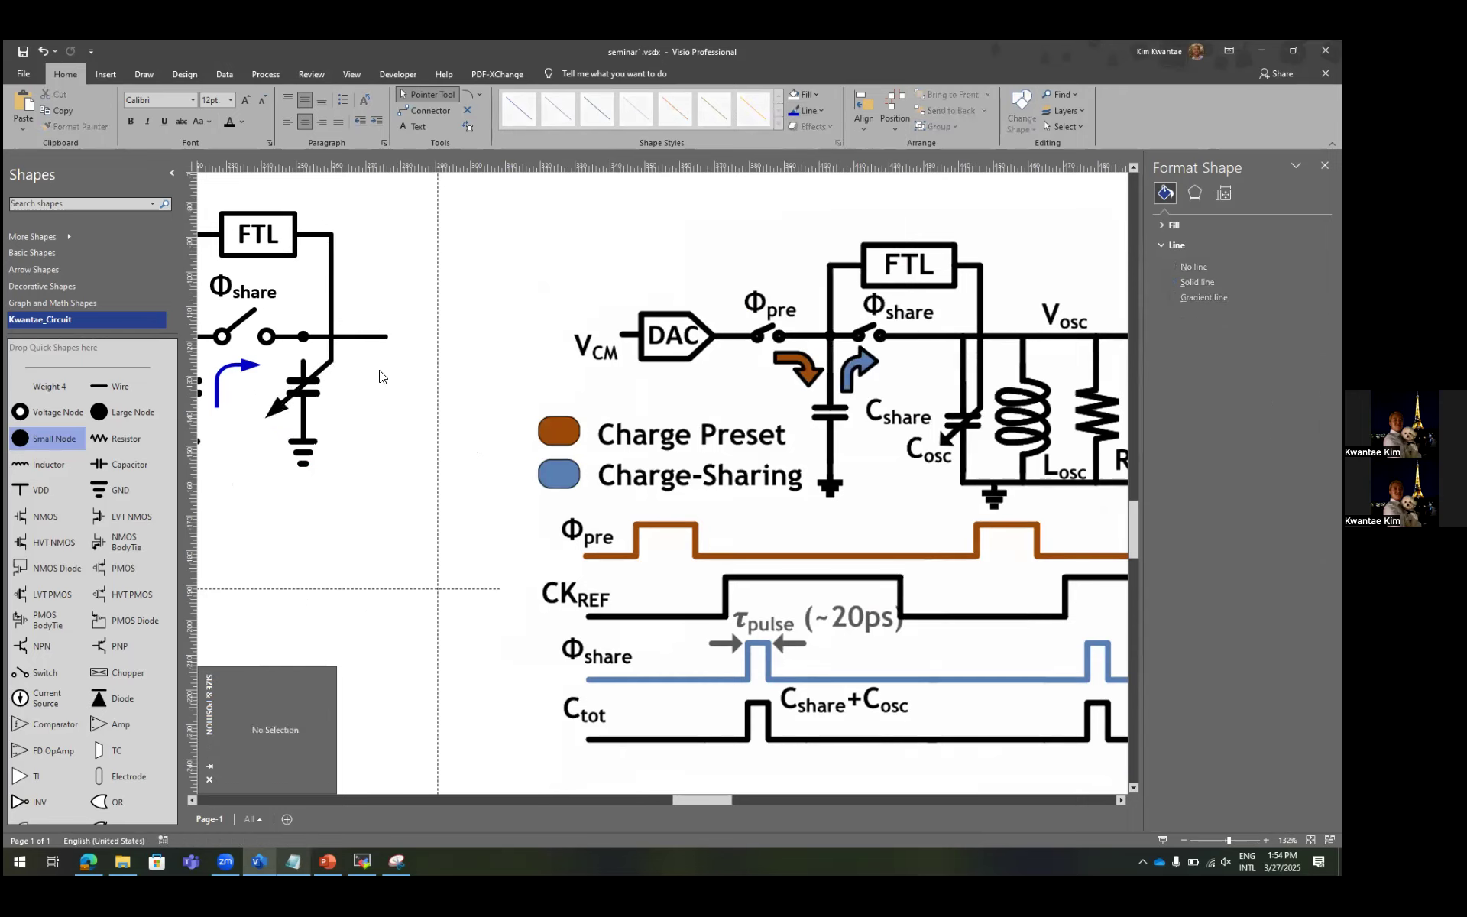
Copy the Φshare label to the space beside the first capacitor and change its leading symbol to C.
{"action": "scroll", "coordinate": [380, 375], "scroll_direction": "left", "scroll_amount": 3}
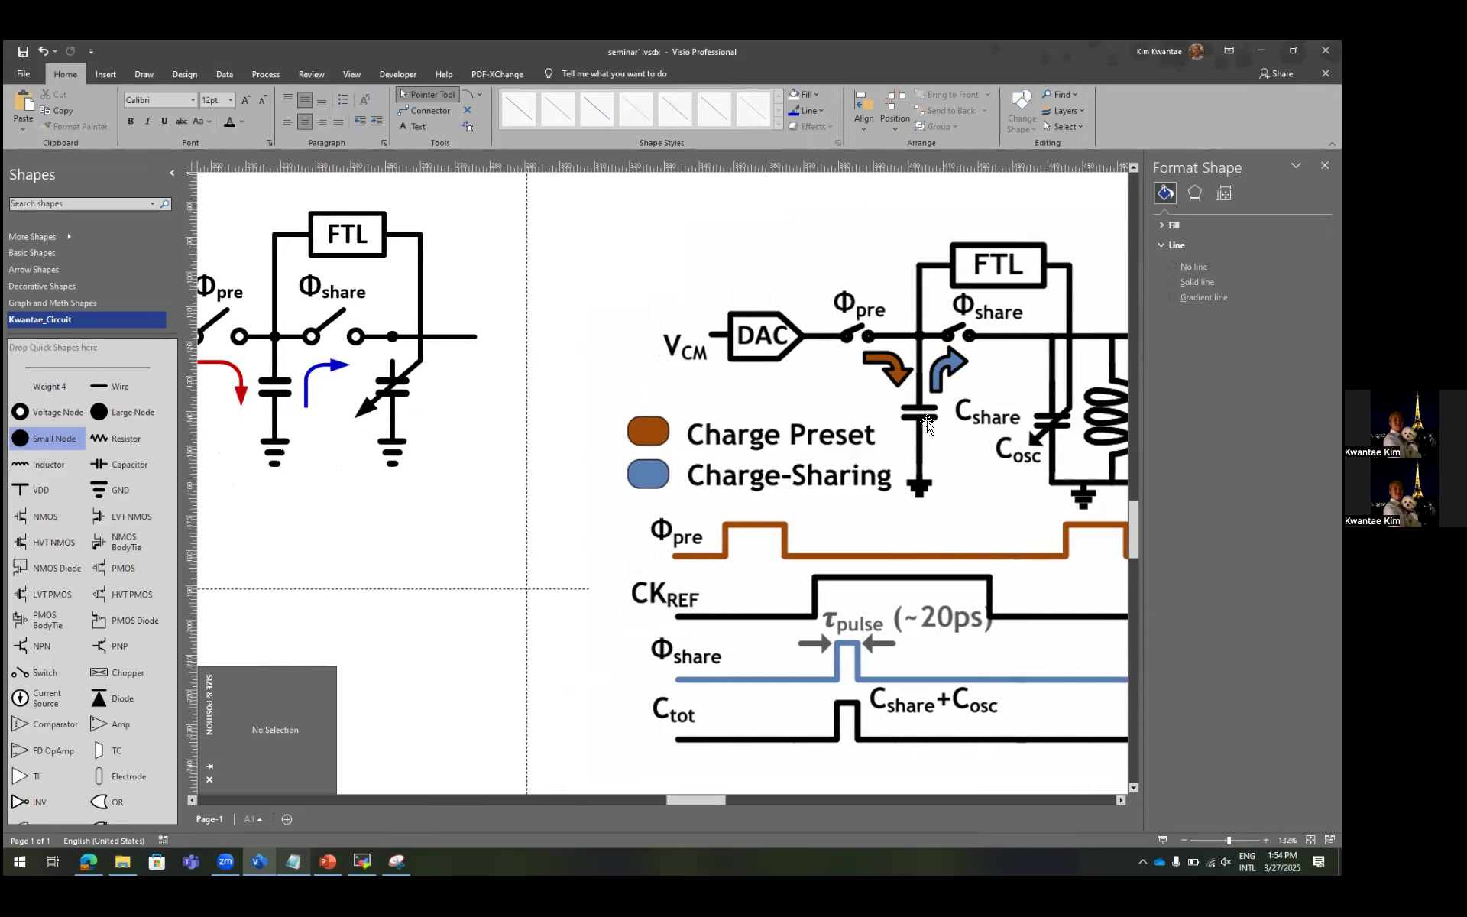
{"action": "scroll", "coordinate": [393, 308], "scroll_direction": "left", "scroll_amount": 3}
{"action": "left_click", "coordinate": [532, 294]}
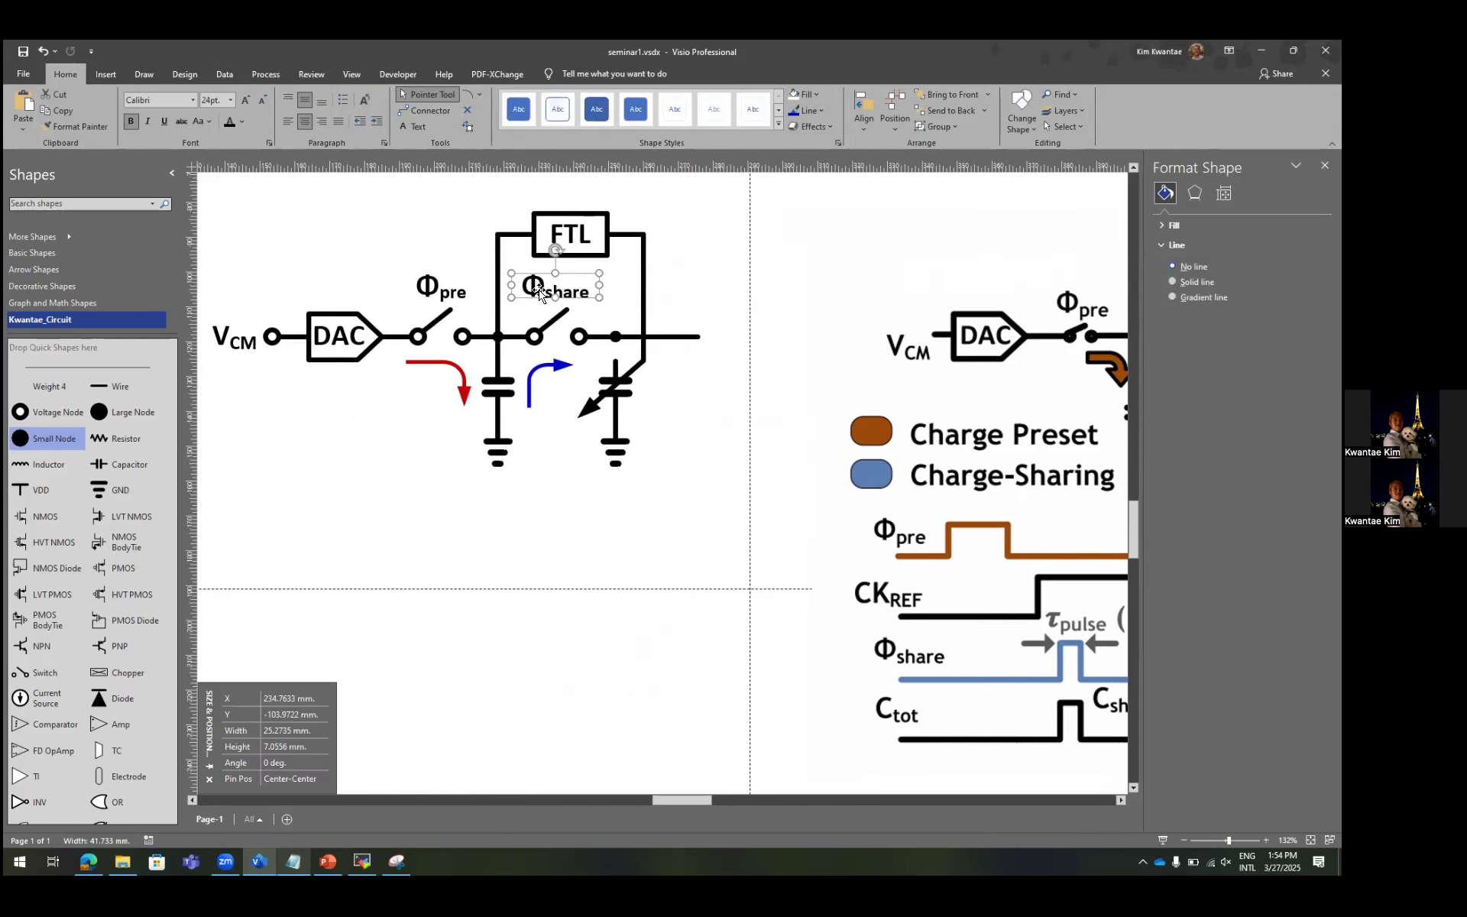
{"action": "left_click_drag", "start_coordinate": [532, 294], "coordinate": [381, 426], "text": "ctrl"}
{"action": "key", "text": "F2"}
{"action": "key", "text": "Left"}
{"action": "key", "text": "shift+Right"}
{"action": "type", "text": "C"}
{"action": "left_click", "coordinate": [458, 452]}
{"action": "left_click", "coordinate": [400, 413]}
{"action": "scroll", "coordinate": [451, 403], "scroll_direction": "up", "scroll_amount": 3}
{"action": "left_click_drag", "start_coordinate": [438, 429], "coordinate": [396, 356]}
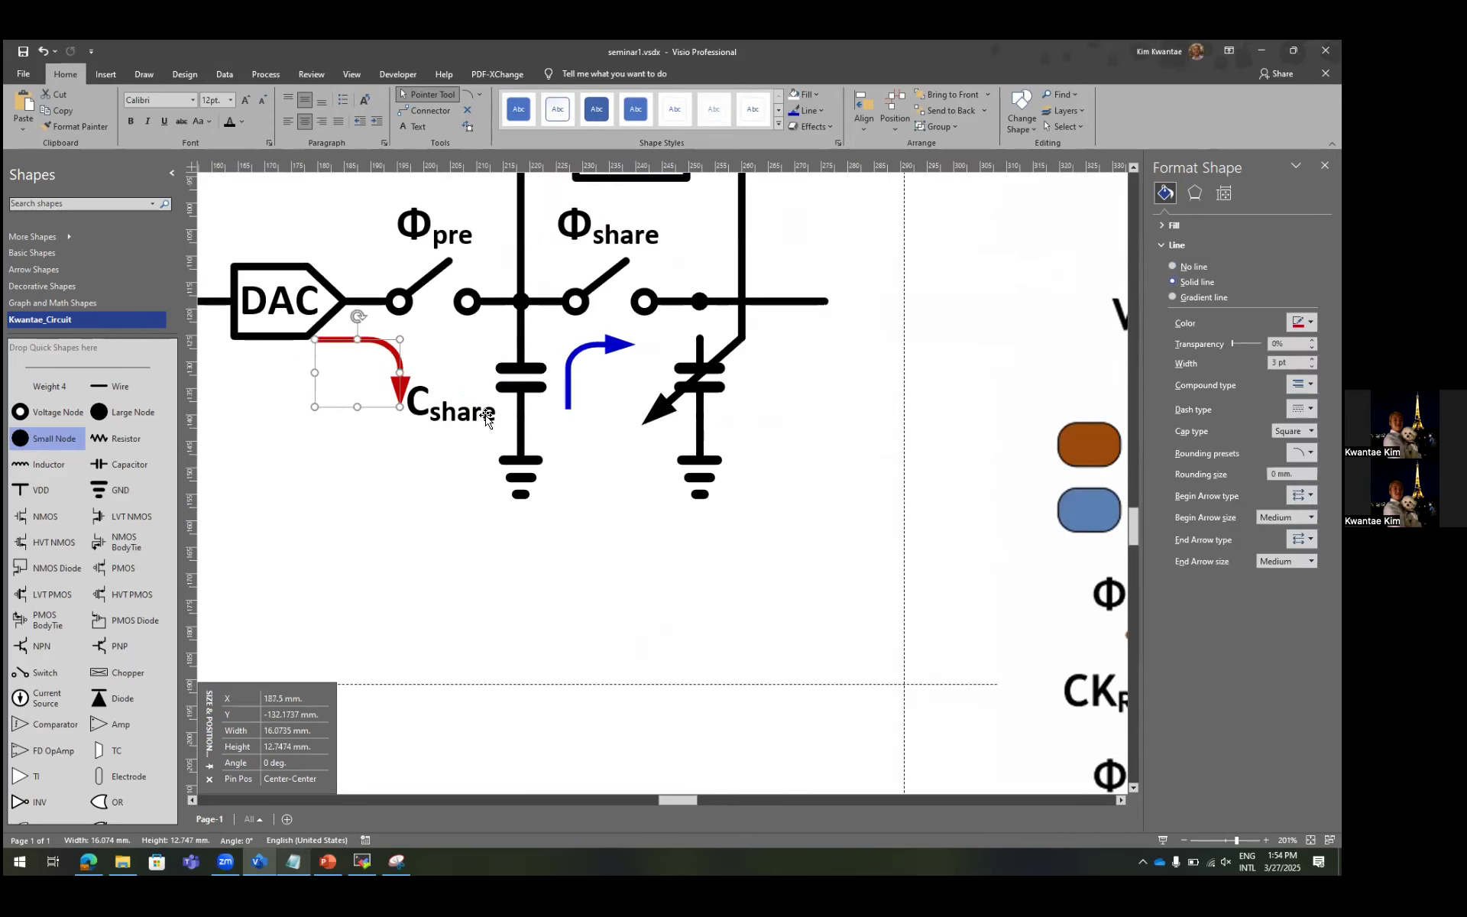
{"action": "left_click", "coordinate": [486, 416]}
{"action": "left_click_drag", "start_coordinate": [487, 417], "coordinate": [487, 352]}
{"action": "left_click", "coordinate": [399, 390]}
{"action": "left_click", "coordinate": [417, 393]}
{"action": "left_click", "coordinate": [401, 390]}
{"action": "left_click_drag", "start_coordinate": [401, 390], "coordinate": [468, 387]}
{"action": "key", "text": "ctrl+z"}
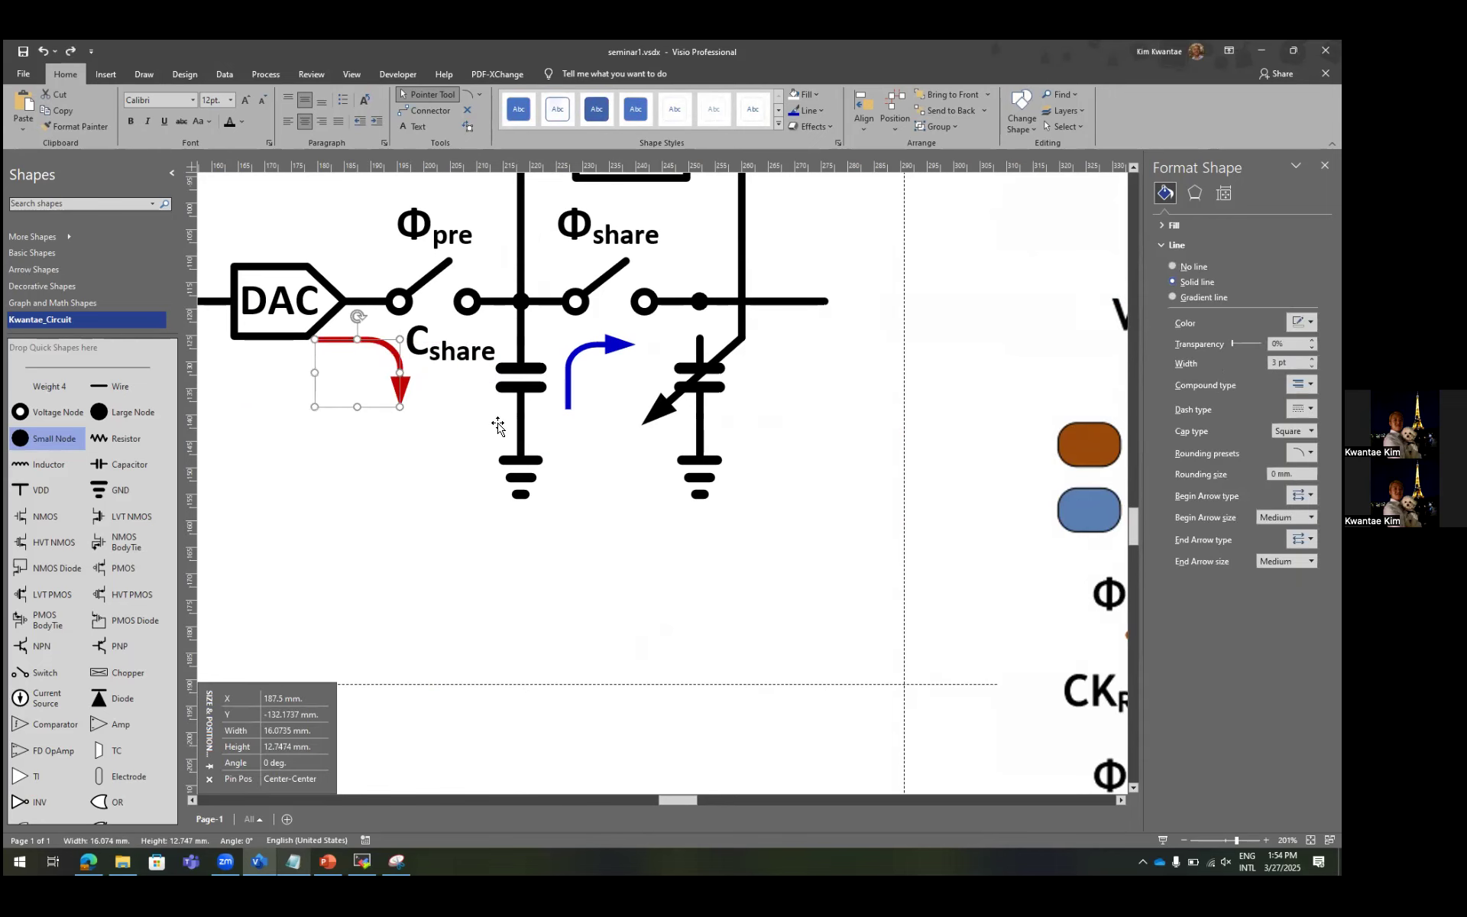
{"action": "scroll", "coordinate": [497, 426], "scroll_direction": "down", "scroll_amount": 4}
{"action": "scroll", "coordinate": [501, 420], "scroll_direction": "right", "scroll_amount": 3}
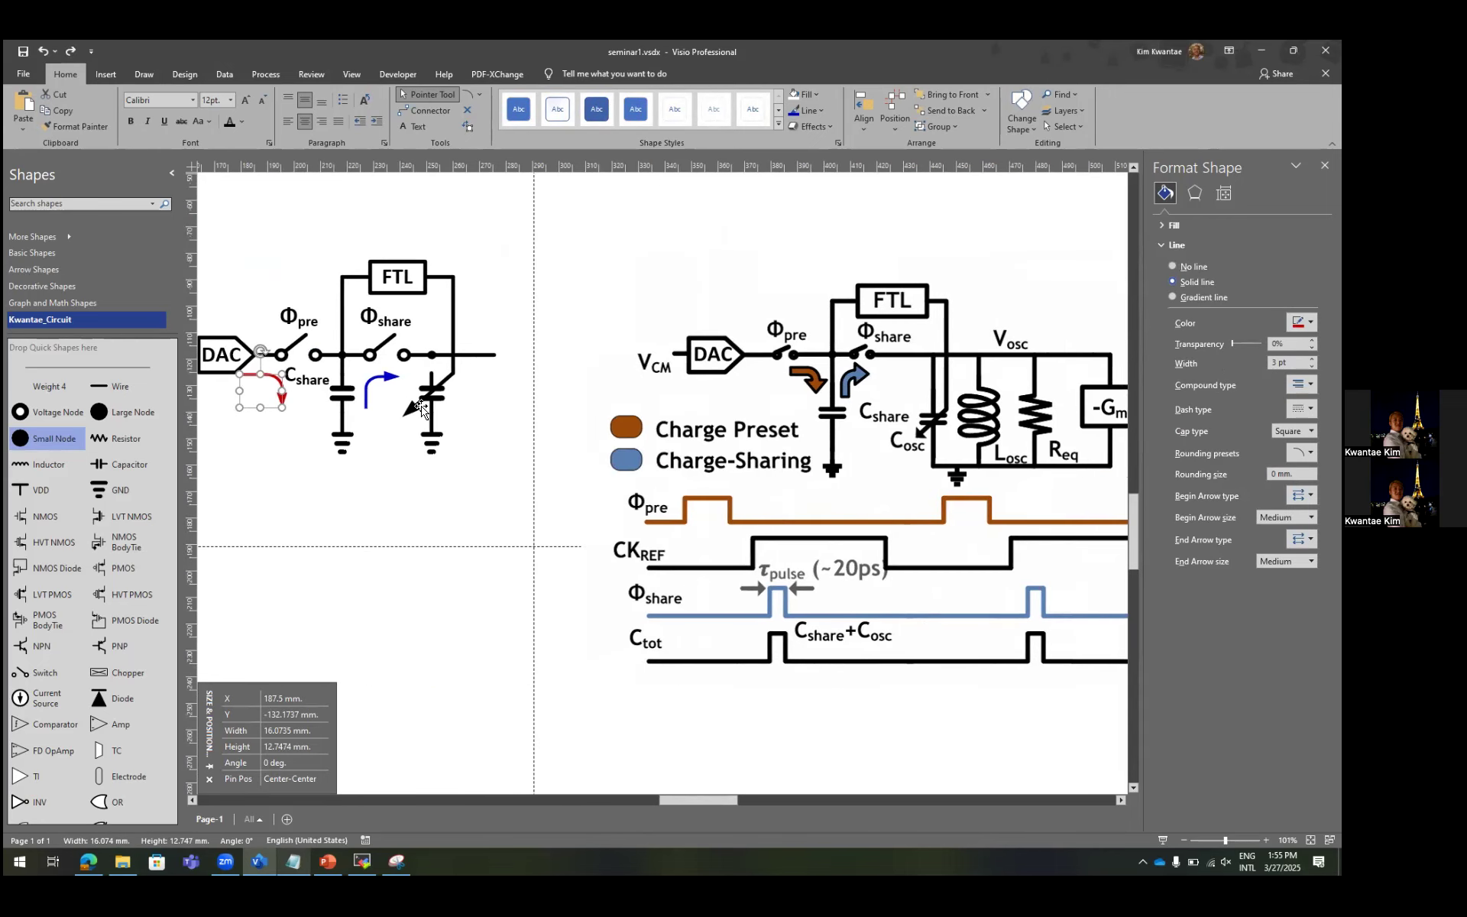
{"action": "scroll", "coordinate": [423, 411], "scroll_direction": "left", "scroll_amount": 3}
{"action": "left_click", "coordinate": [485, 391]}
{"action": "scroll", "coordinate": [485, 391], "scroll_direction": "up", "scroll_amount": 4}
{"action": "key", "text": "ctrl+z"}
{"action": "key", "text": "ctrl+z"}
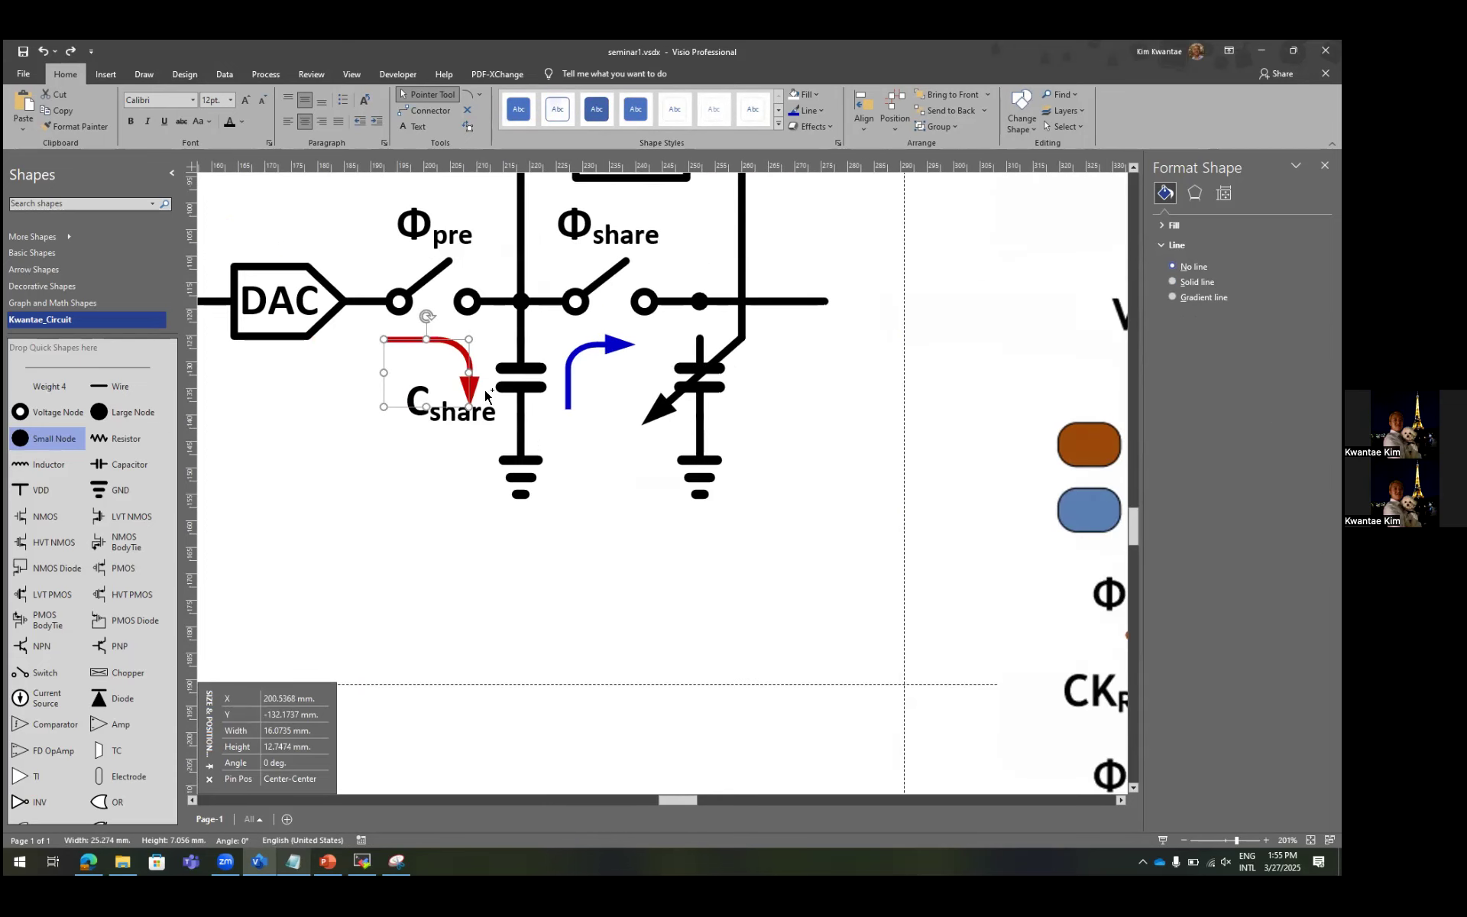
Set the Cshare label aside and lower both capacitors with their grounds and the diagonal arrow below the curved arrows.
{"action": "left_click", "coordinate": [451, 415]}
{"action": "left_click_drag", "start_coordinate": [451, 419], "coordinate": [356, 491]}
{"action": "key", "text": "ctrl+z"}
{"action": "scroll", "coordinate": [474, 412], "scroll_direction": "down", "scroll_amount": 1}
{"action": "left_click", "coordinate": [510, 397]}
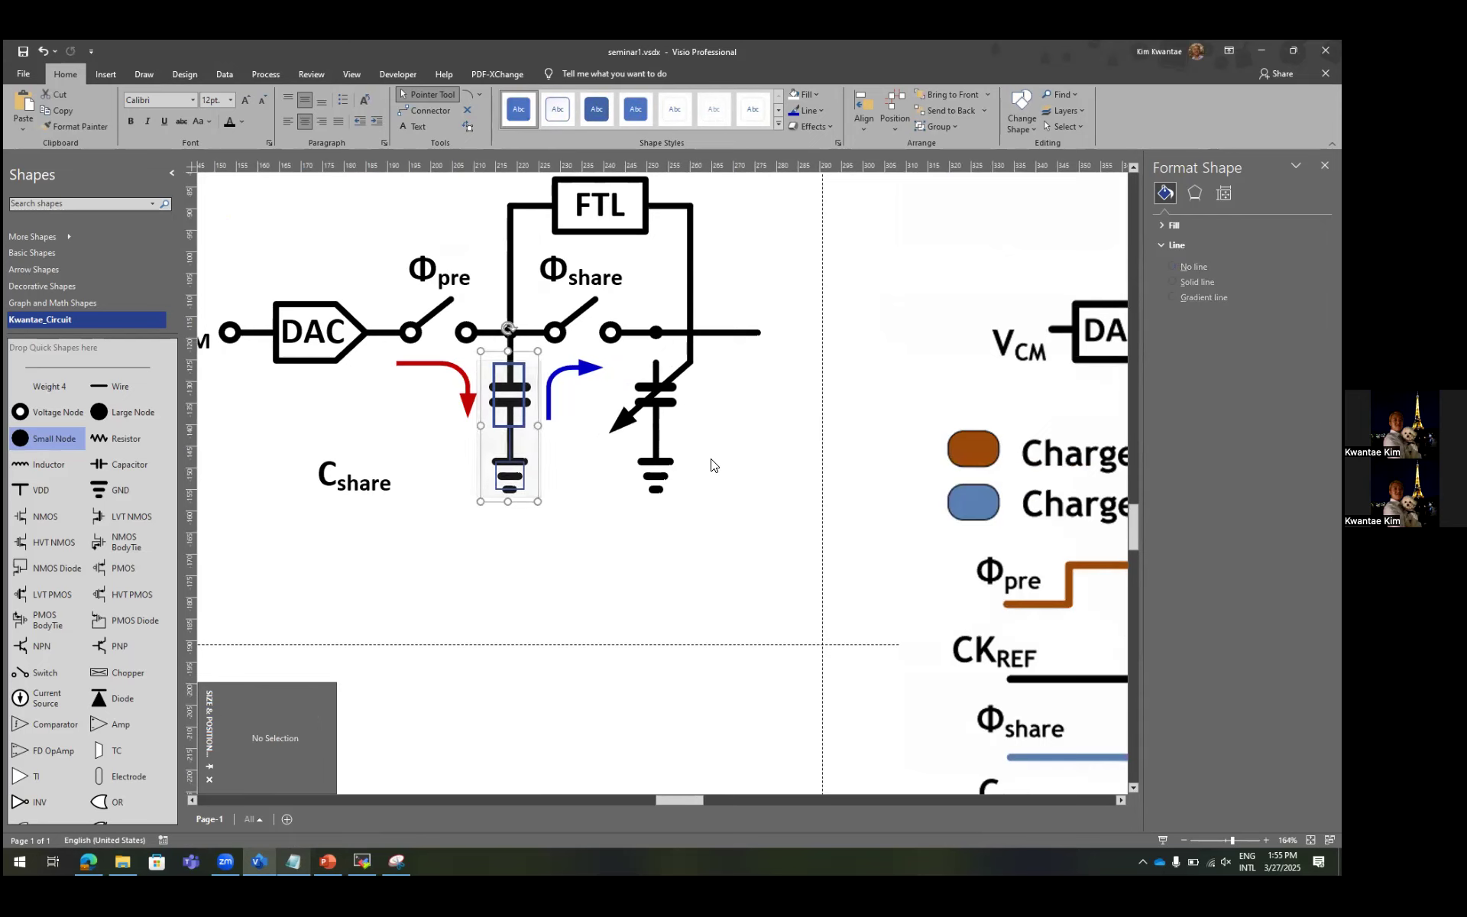
{"action": "left_click", "coordinate": [635, 370], "text": "shift"}
{"action": "left_click_drag", "start_coordinate": [657, 382], "coordinate": [658, 439]}
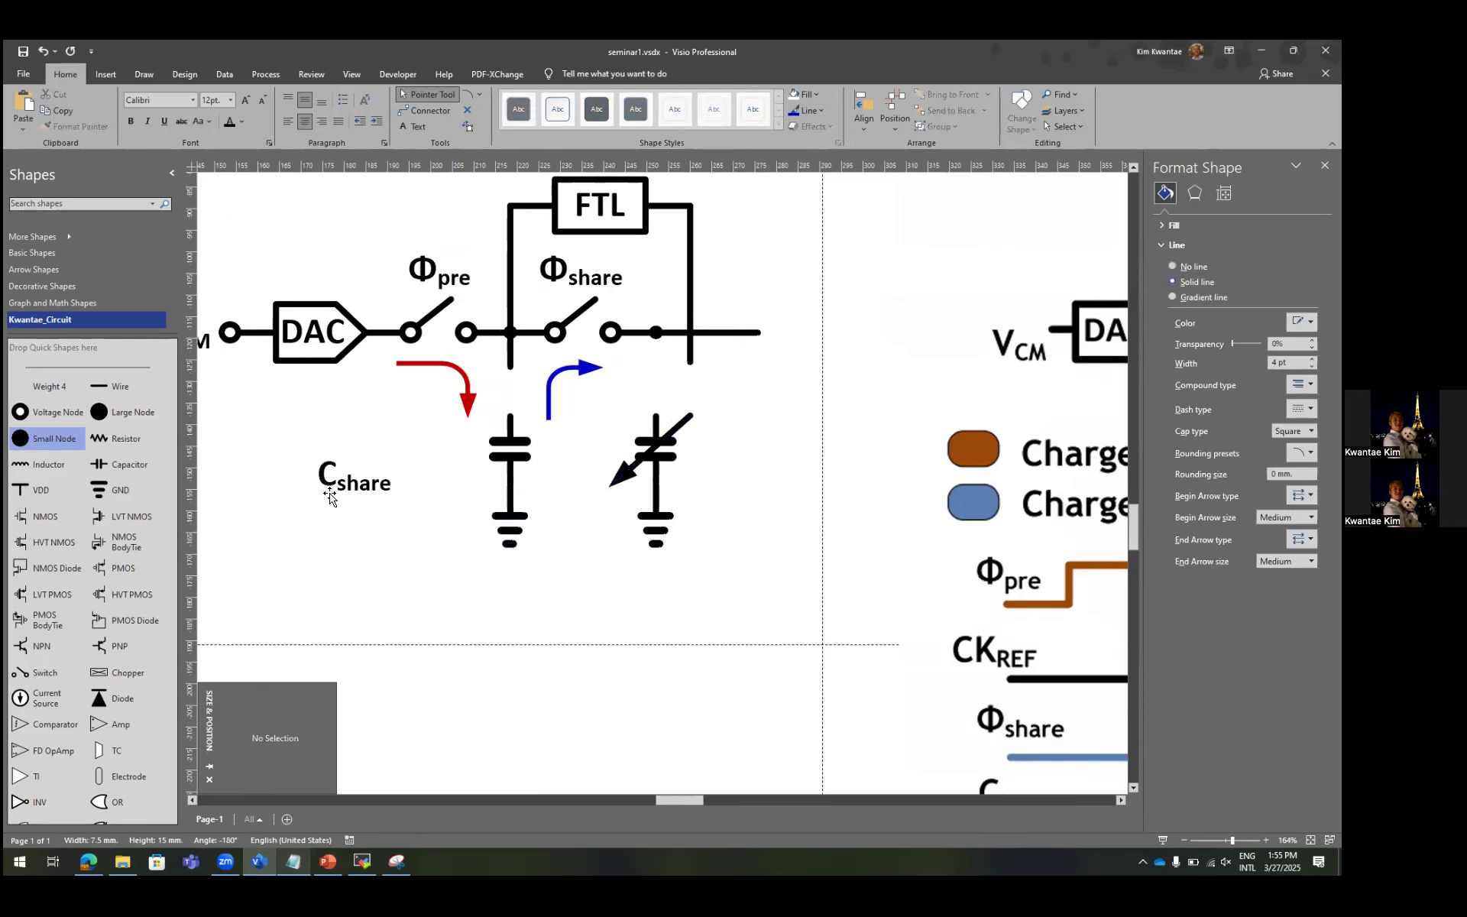
Place the Cshare label just left of the lowered first capacitor and extend the FTL loop's left wire down to it, about 50 mm long.
{"action": "left_click_drag", "start_coordinate": [330, 497], "coordinate": [449, 457]}
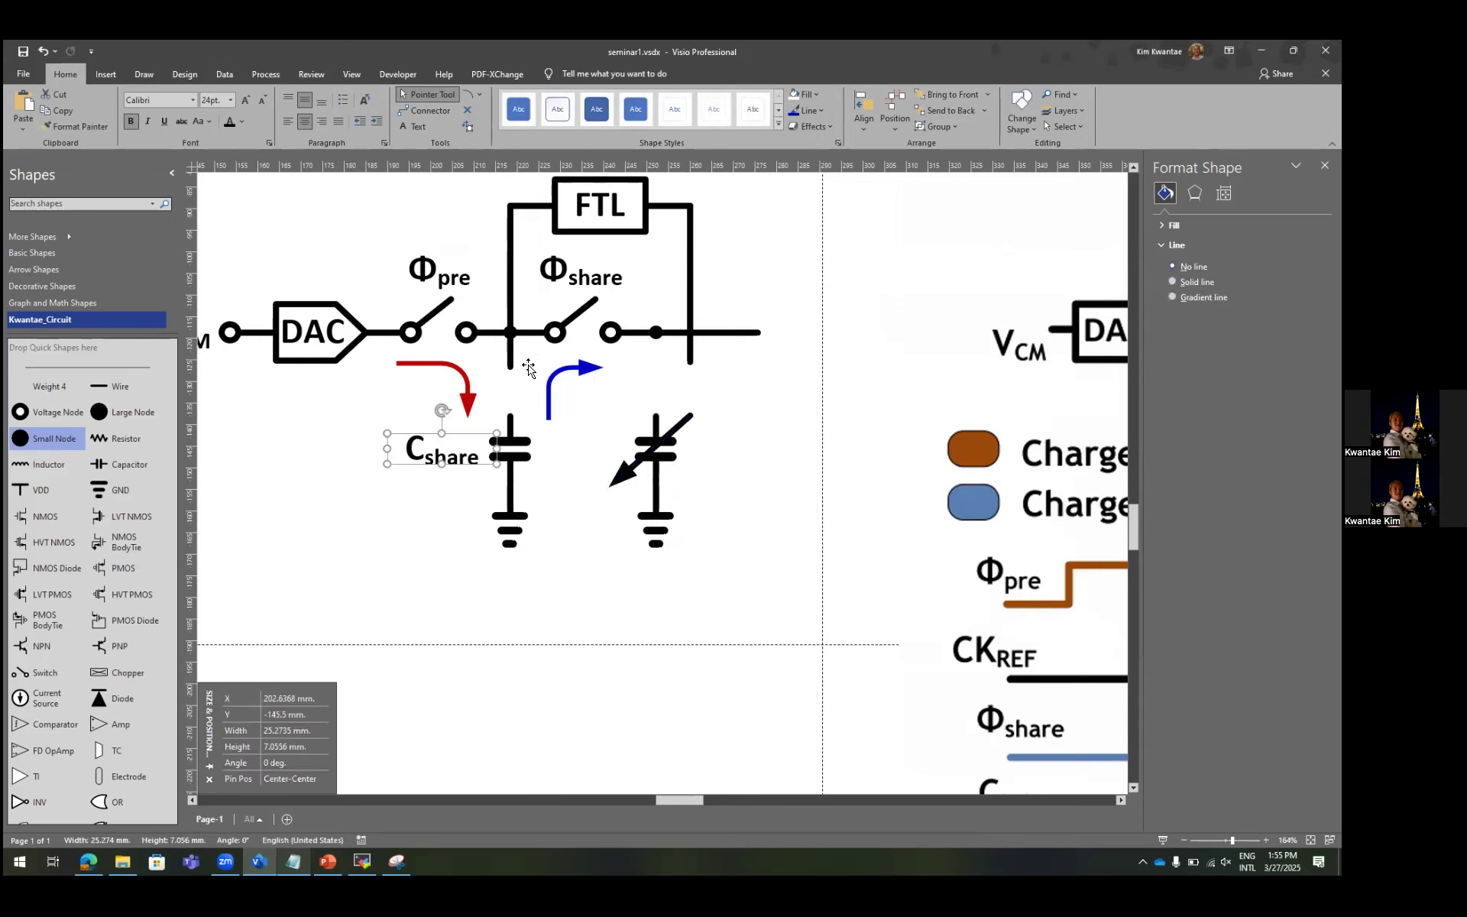
{"action": "left_click", "coordinate": [511, 359]}
{"action": "left_click_drag", "start_coordinate": [511, 367], "coordinate": [515, 423]}
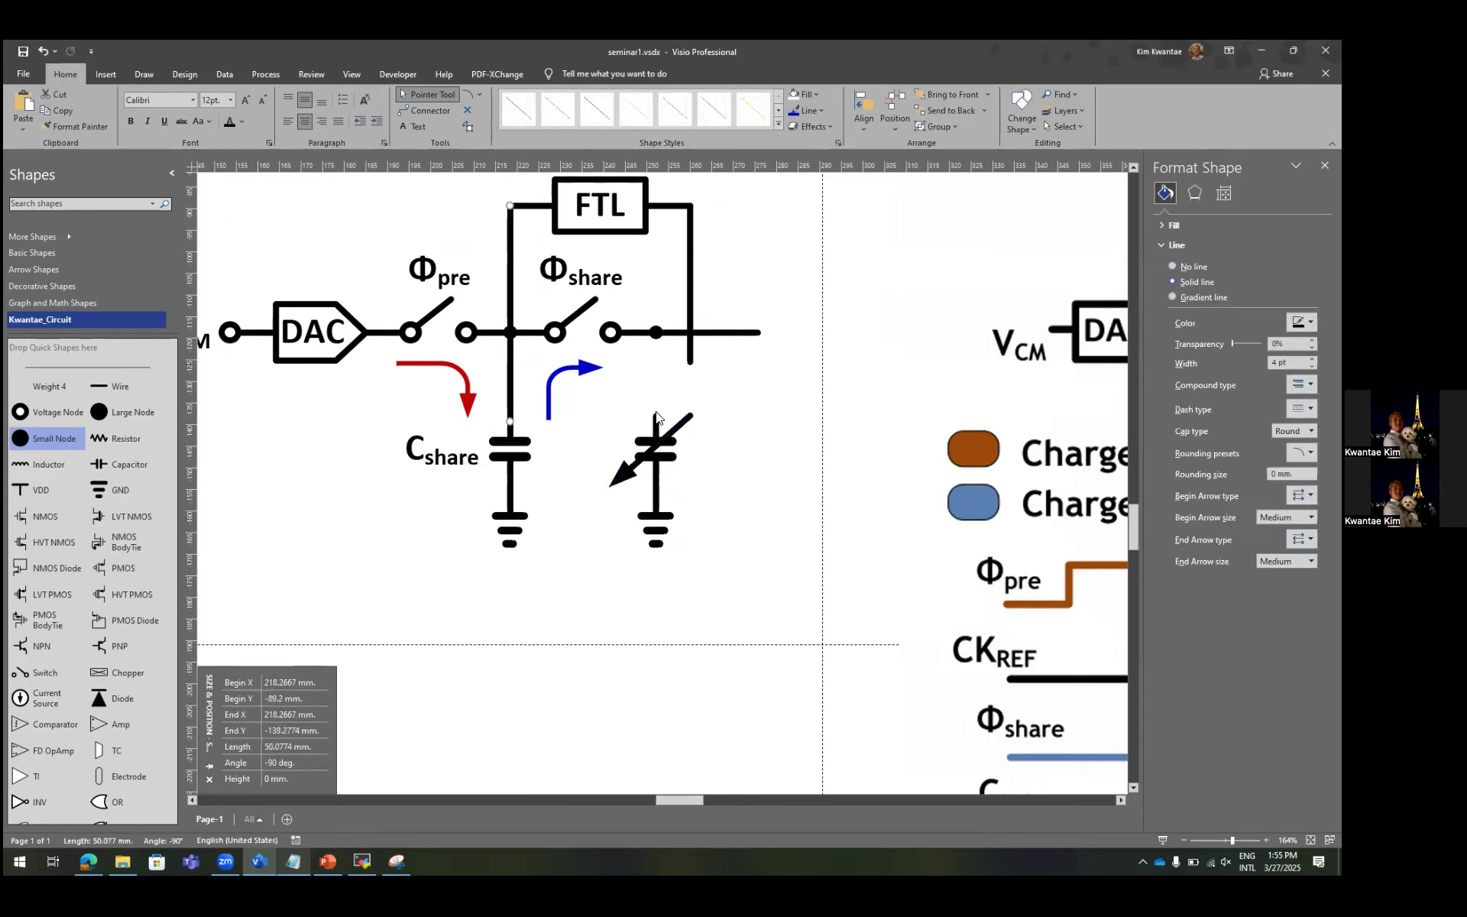
Copy the short vertical wire below the second capacitor to the gap above it and centre it horizontally on the capacitor.
{"action": "left_click", "coordinate": [656, 419]}
{"action": "left_click", "coordinate": [671, 388]}
{"action": "left_click", "coordinate": [654, 491]}
{"action": "scroll", "coordinate": [657, 491], "scroll_direction": "up", "scroll_amount": 3}
{"action": "left_click_drag", "start_coordinate": [656, 491], "coordinate": [654, 286]}
{"action": "left_click", "coordinate": [650, 372], "text": "shift"}
{"action": "key", "text": "F8"}
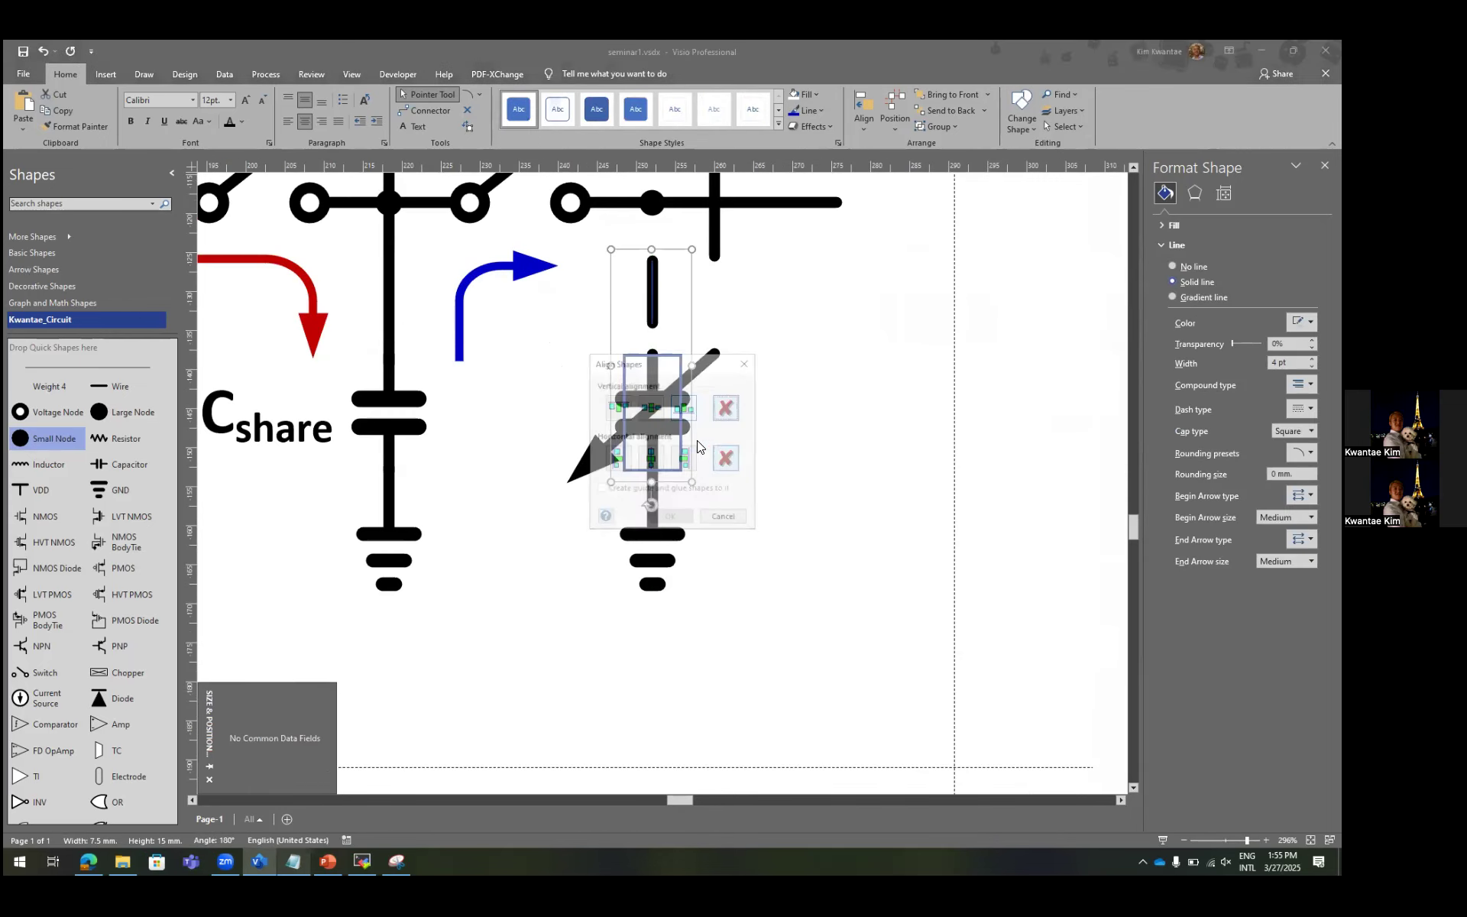
{"action": "left_click", "coordinate": [656, 460]}
{"action": "key", "text": "Return"}
Stretch the 8 mm vertical wire at both ends to join the output node to the second capacitor.
{"action": "left_click", "coordinate": [682, 260]}
{"action": "left_click", "coordinate": [651, 303]}
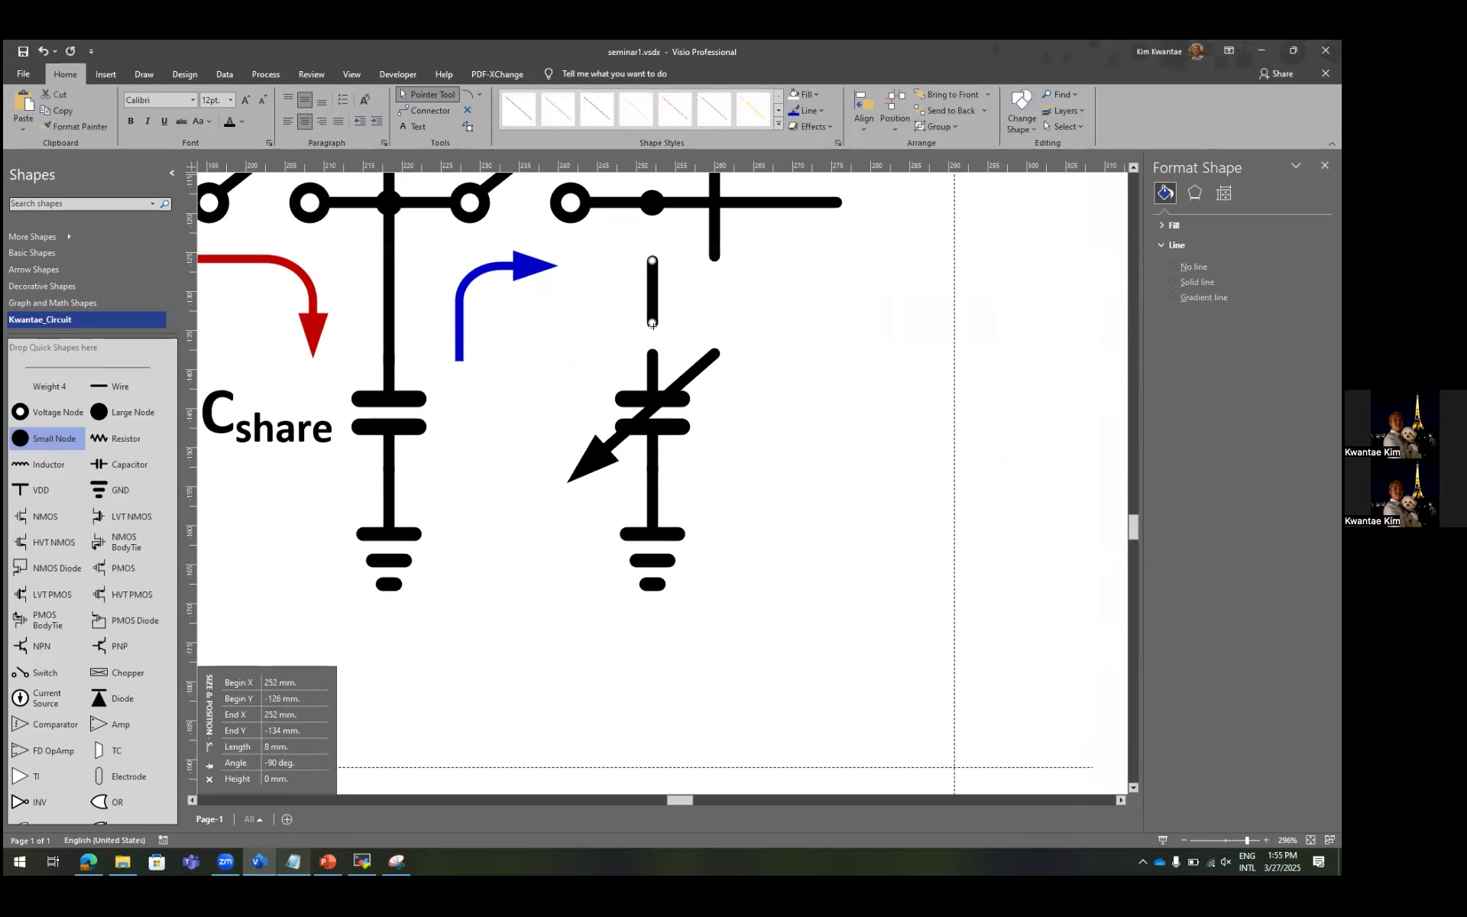
{"action": "left_click_drag", "start_coordinate": [652, 322], "coordinate": [651, 360]}
{"action": "left_click_drag", "start_coordinate": [652, 261], "coordinate": [652, 203]}
Extend the FTL loop's right vertical wire down to the upper end of the diagonal arrow.
{"action": "left_click", "coordinate": [713, 252]}
{"action": "left_click_drag", "start_coordinate": [715, 258], "coordinate": [693, 344]}
{"action": "scroll", "coordinate": [724, 357], "scroll_direction": "up", "scroll_amount": 3}
{"action": "left_click", "coordinate": [679, 366]}
{"action": "left_click", "coordinate": [823, 334]}
Place a copy of the Cshare label between the two capacitors.
{"action": "scroll", "coordinate": [817, 333], "scroll_direction": "down", "scroll_amount": 9}
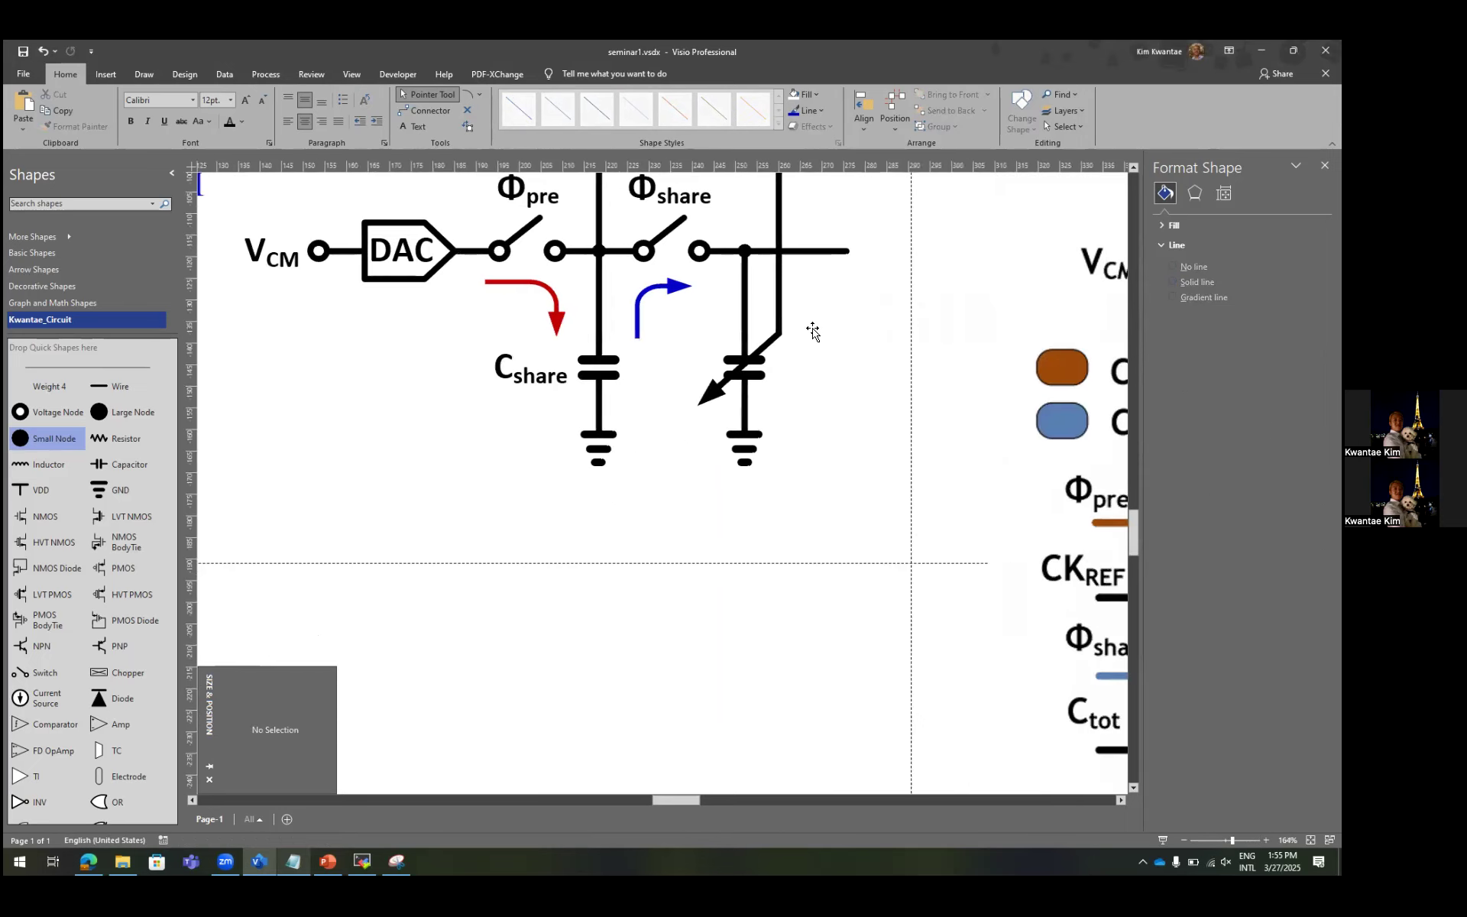
{"action": "scroll", "coordinate": [812, 333], "scroll_direction": "right", "scroll_amount": 9}
{"action": "scroll", "coordinate": [805, 333], "scroll_direction": "down", "scroll_amount": 1}
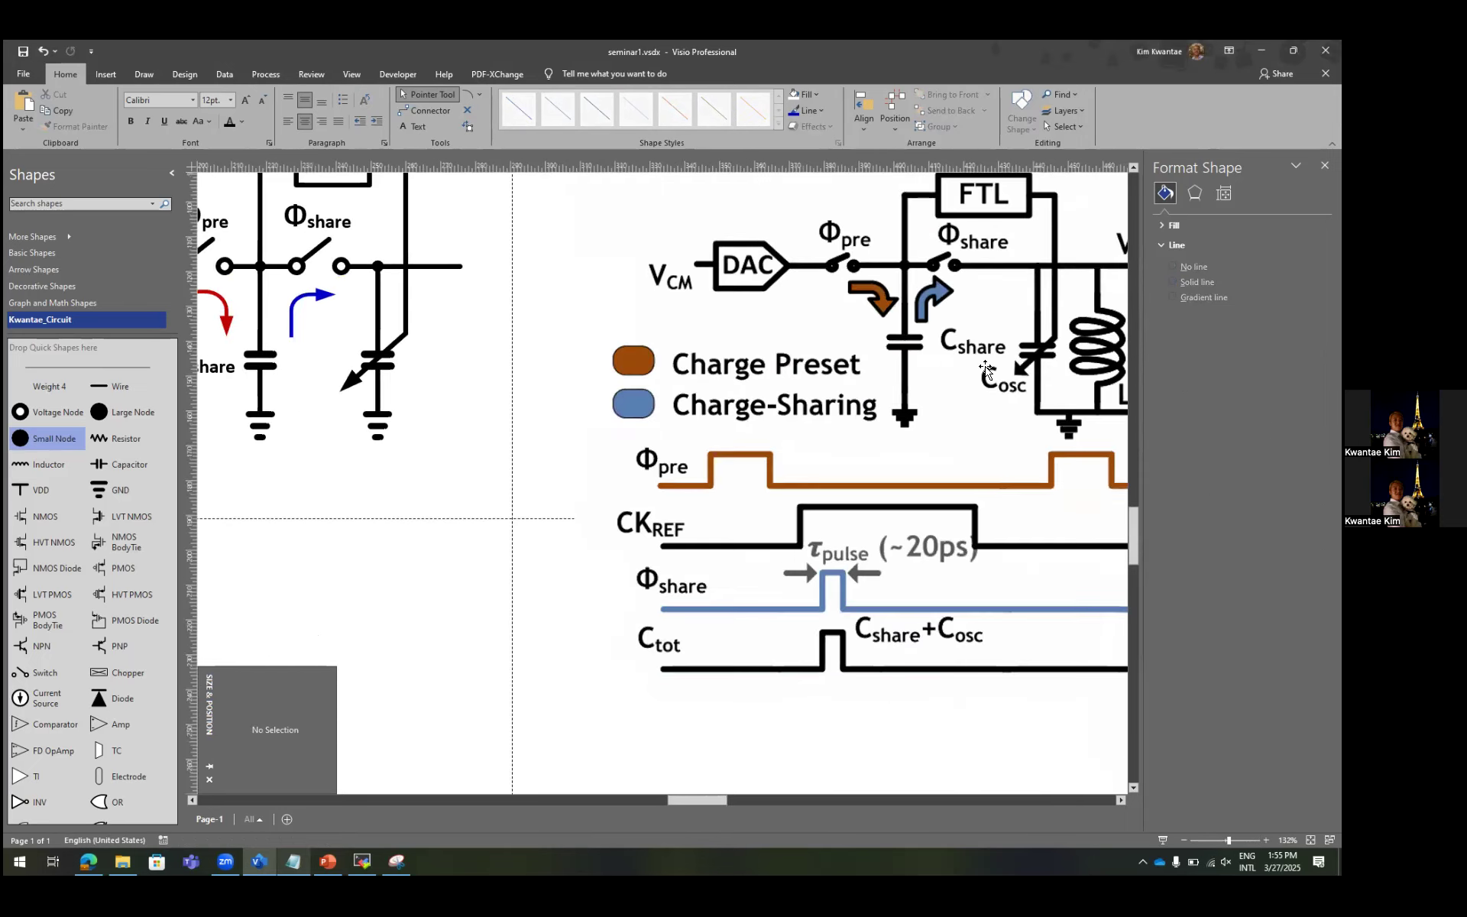
{"action": "scroll", "coordinate": [366, 375], "scroll_direction": "left", "scroll_amount": 3}
{"action": "left_click", "coordinate": [337, 372]}
{"action": "scroll", "coordinate": [336, 372], "scroll_direction": "up", "scroll_amount": 4}
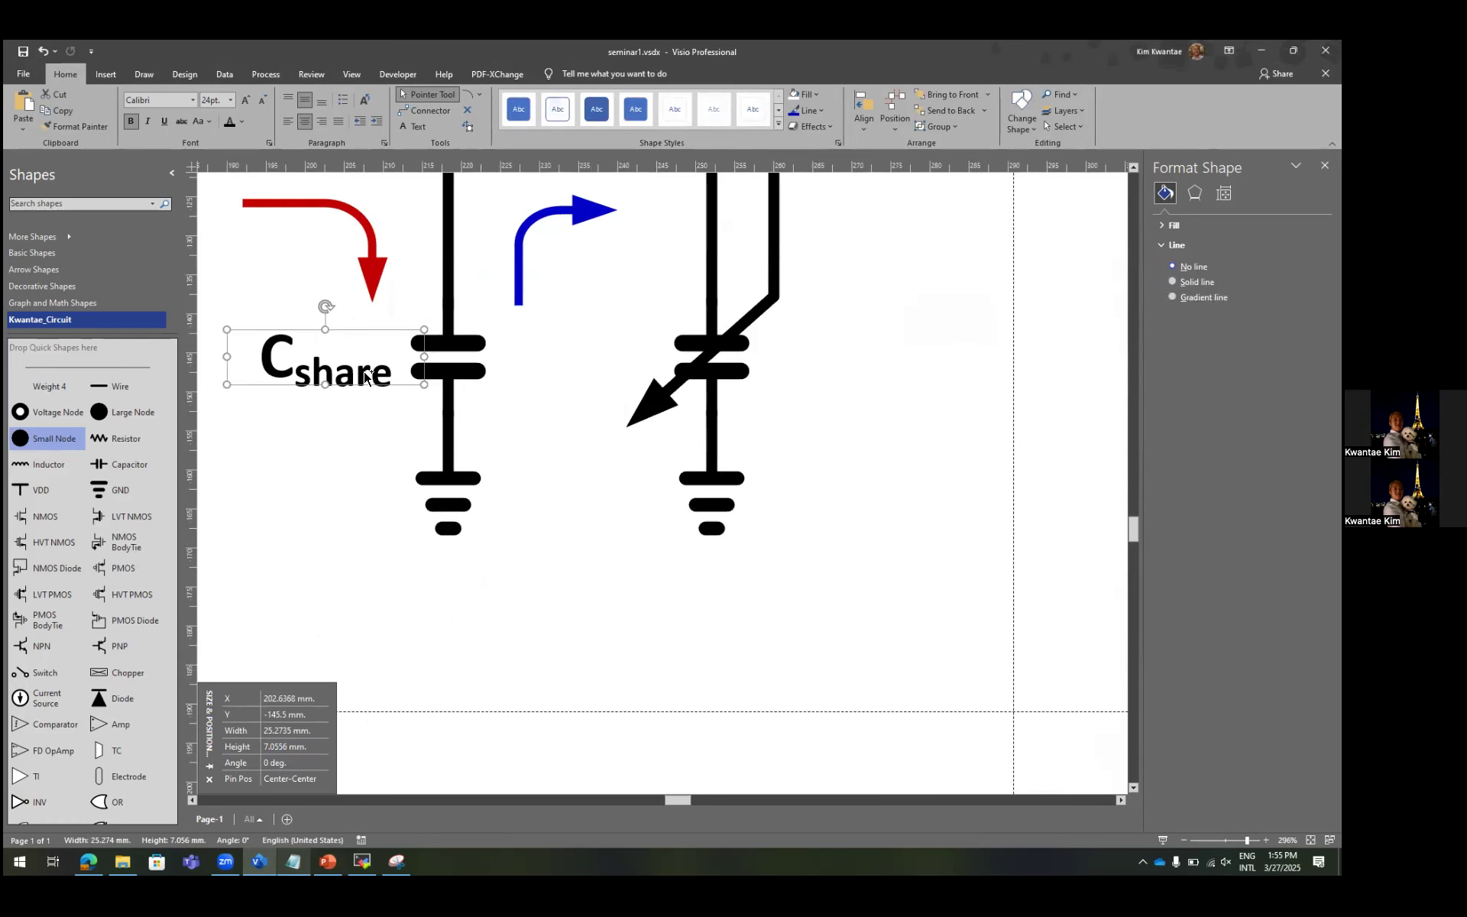
{"action": "scroll", "coordinate": [364, 379], "scroll_direction": "left", "scroll_amount": 3}
{"action": "left_click_drag", "start_coordinate": [411, 373], "coordinate": [652, 340]}
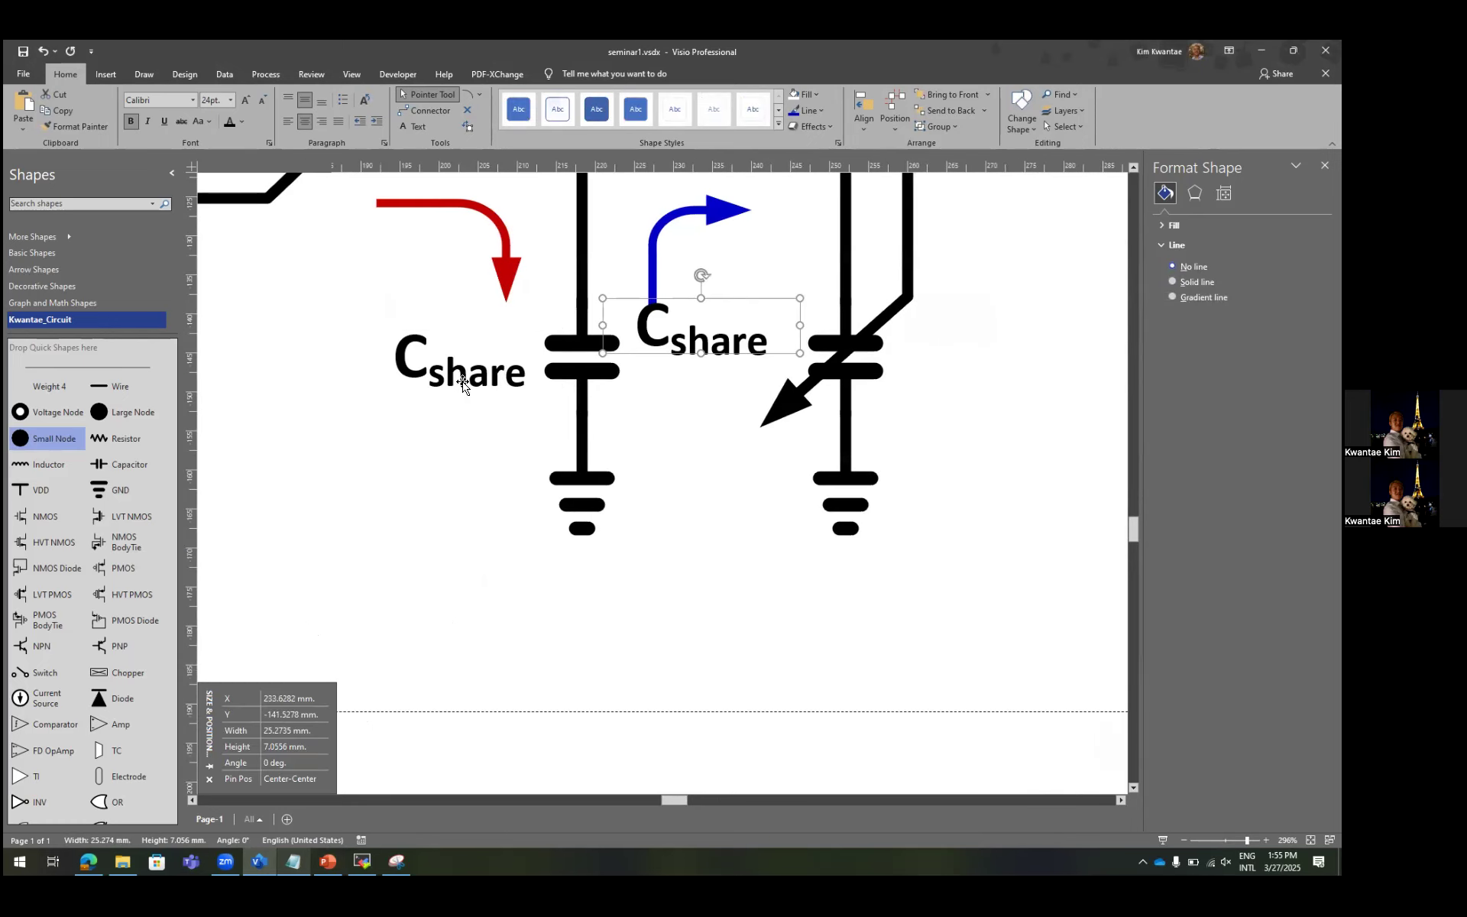
Align the copied label vertically by its middle with the original Cshare label.
{"action": "left_click", "coordinate": [651, 340], "text": "shift"}
{"action": "key", "text": "F8"}
{"action": "left_click", "coordinate": [652, 411]}
{"action": "key", "text": "Return"}
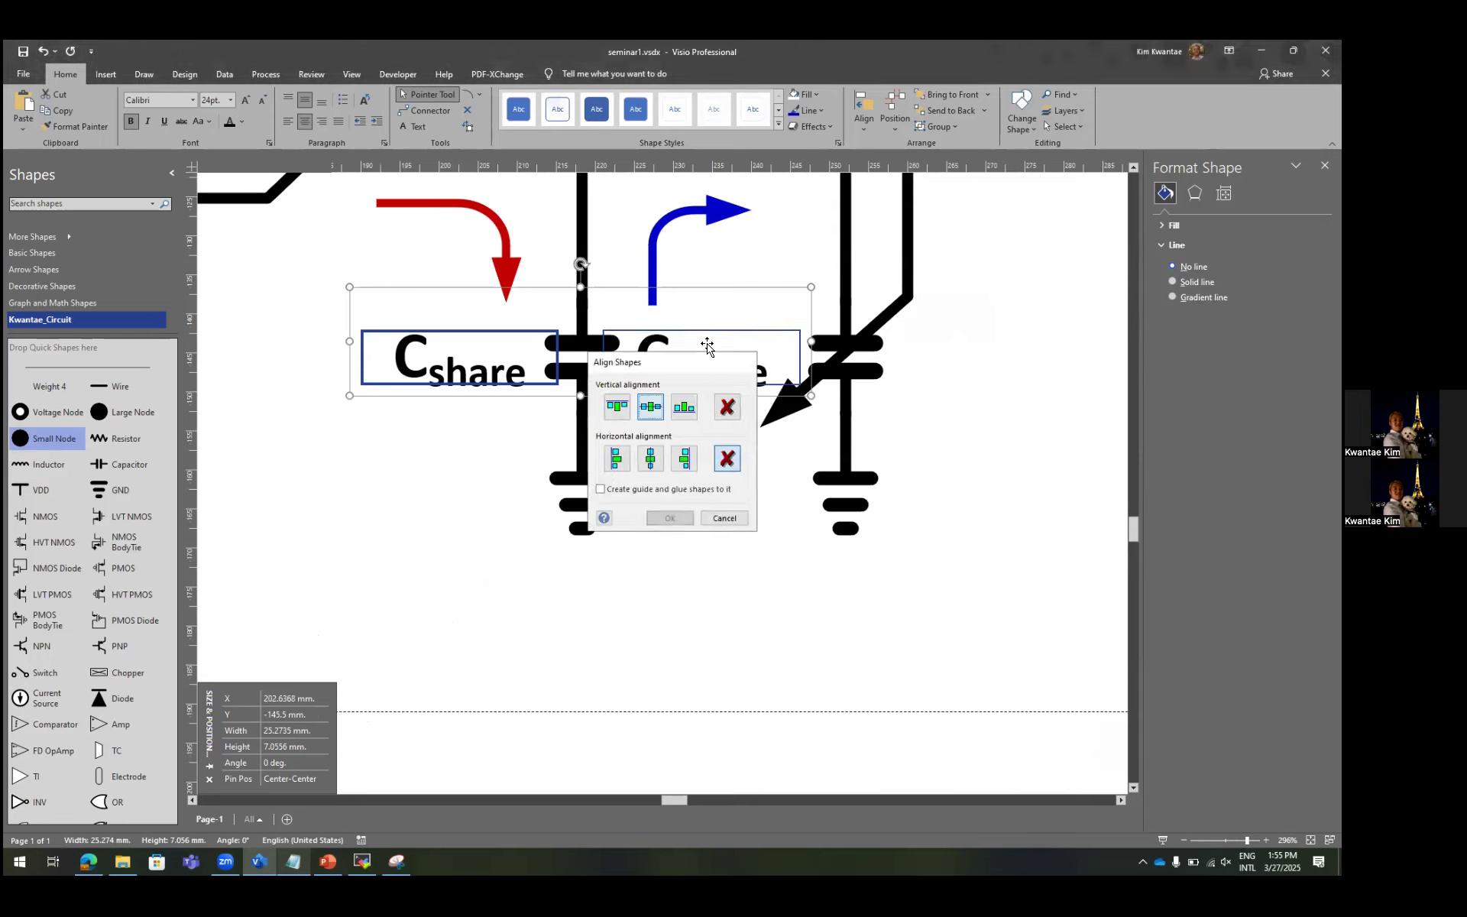
{"action": "key", "text": "Escape"}
Change the copied label's subscript to osc.
{"action": "double_click", "coordinate": [706, 350]}
{"action": "left_click_drag", "start_coordinate": [767, 374], "coordinate": [670, 375]}
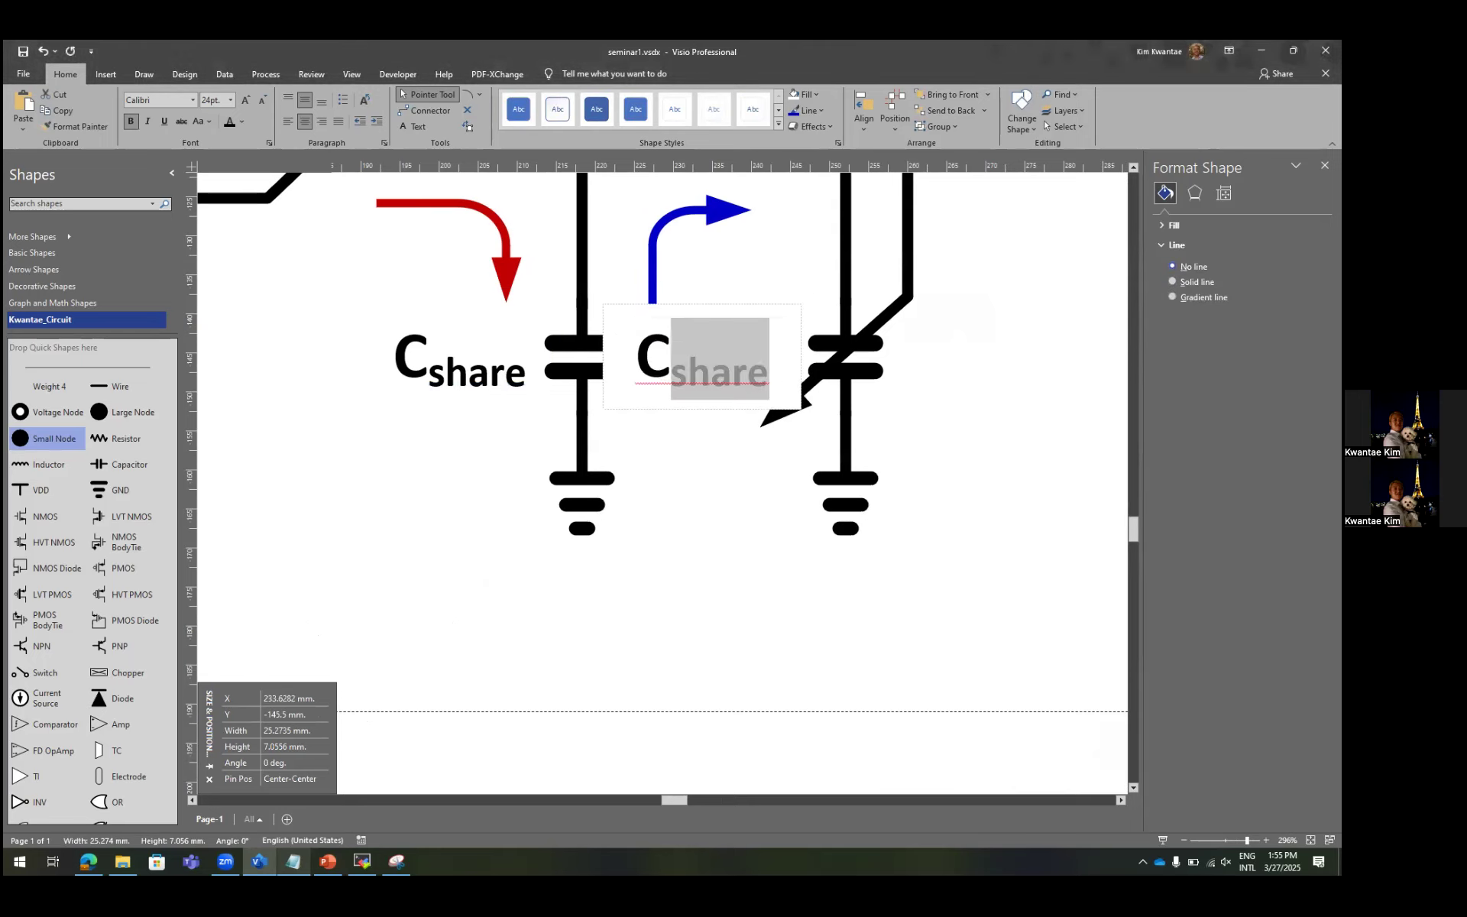
{"action": "type", "text": "osc"}
{"action": "key", "text": "Escape"}
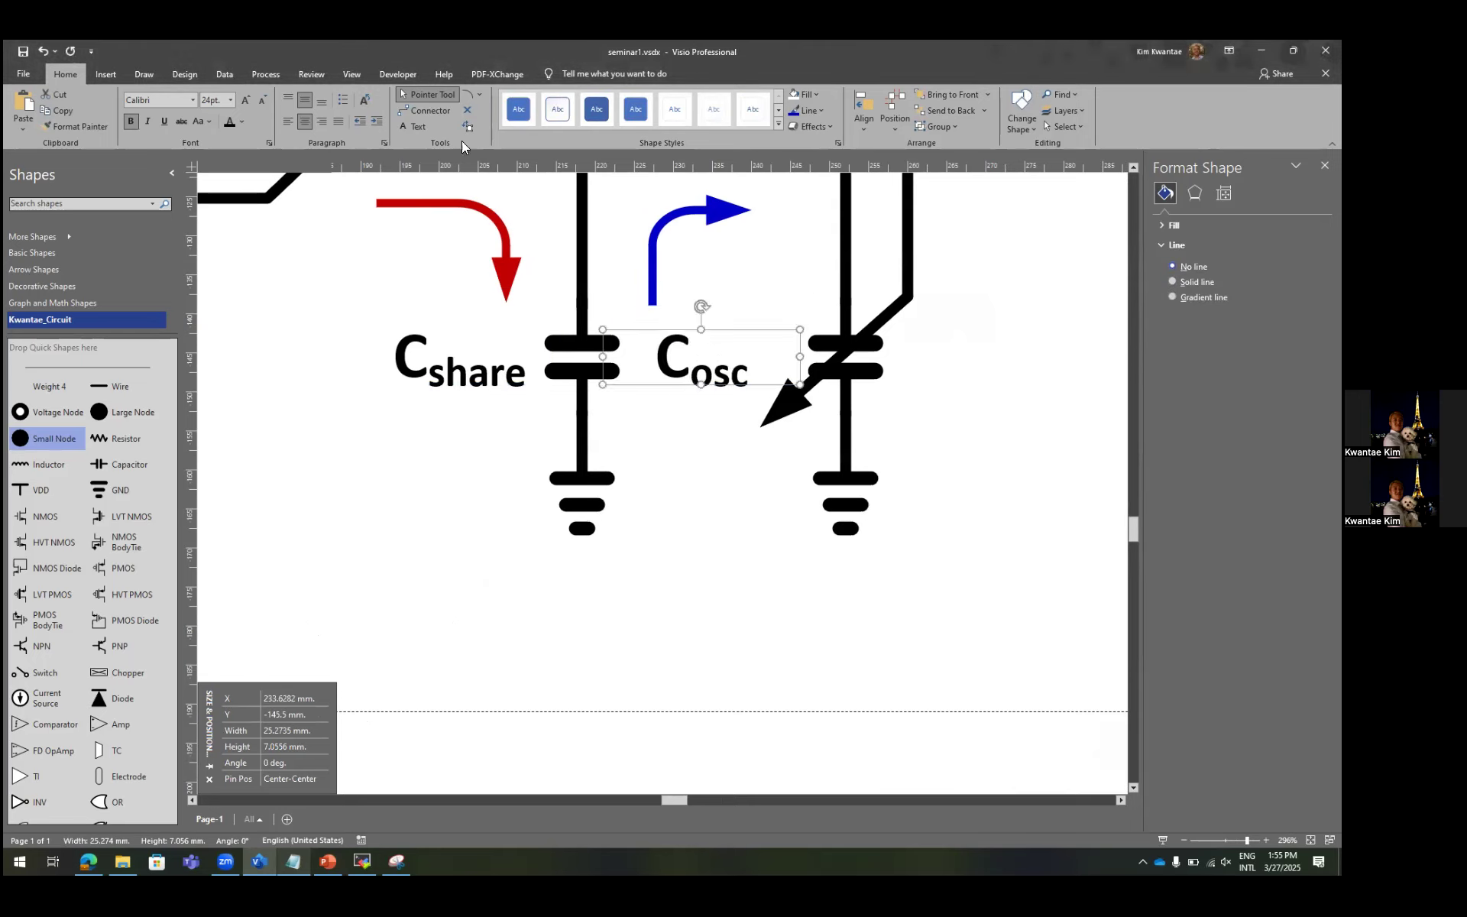
Right-align the Cosc label, narrow its text box to about 16 mm and raise it clear of the diagonal arrowhead.
{"action": "left_click", "coordinate": [321, 121]}
{"action": "left_click_drag", "start_coordinate": [604, 357], "coordinate": [675, 357]}
{"action": "scroll", "coordinate": [756, 363], "scroll_direction": "up", "scroll_amount": 2, "text": "ctrl"}
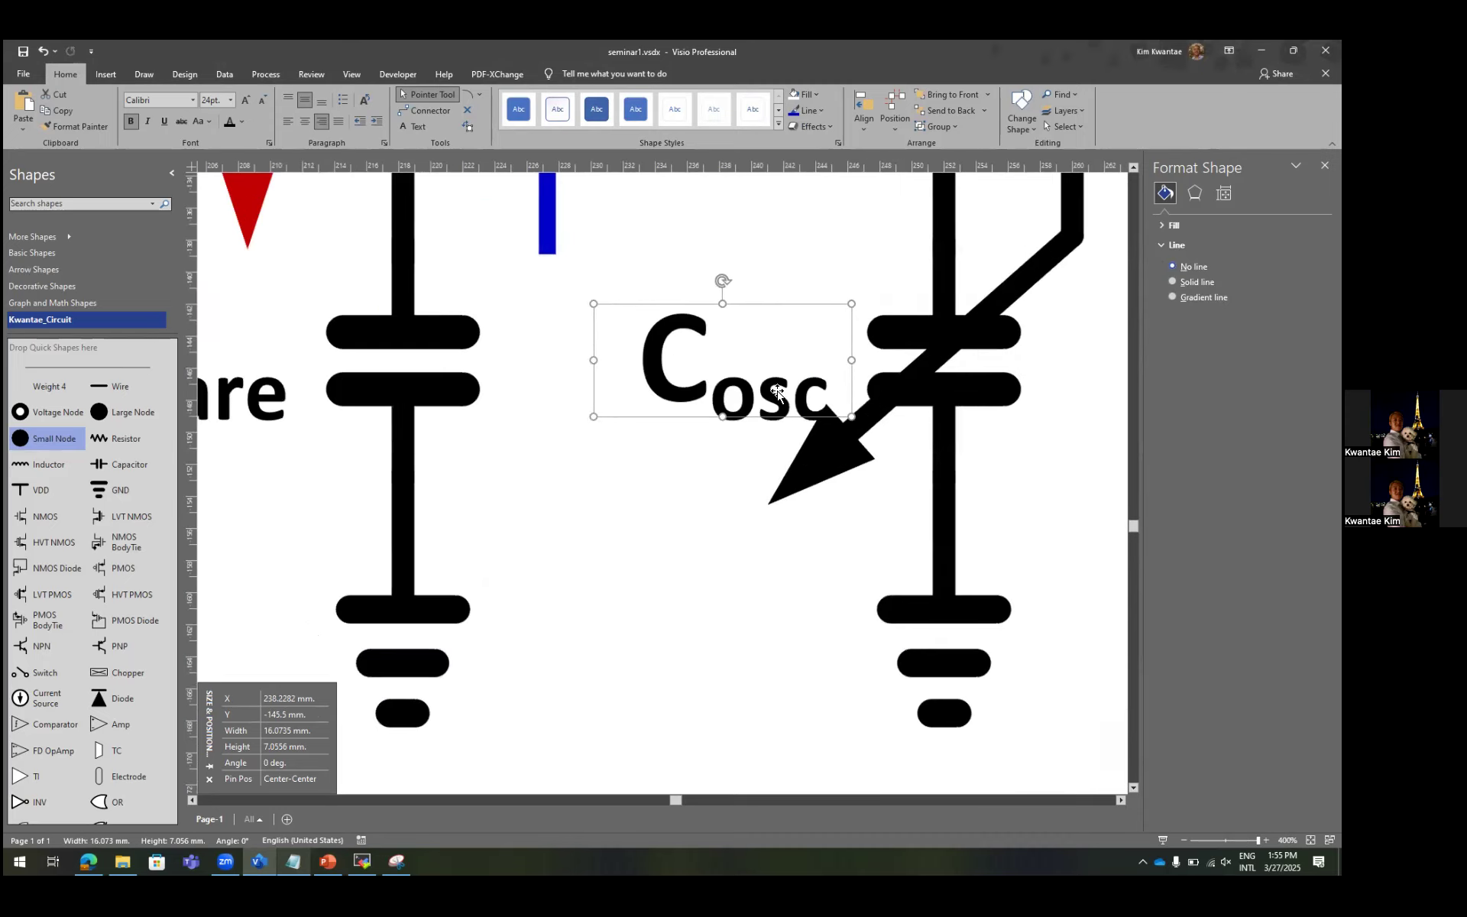
{"action": "left_click_drag", "start_coordinate": [782, 354], "coordinate": [796, 314]}
{"action": "scroll", "coordinate": [795, 314], "scroll_direction": "down", "scroll_amount": 5, "text": "ctrl"}
Right-align the Cshare label's text and narrow its box to about 23.4 mm so it clears the capacitor.
{"action": "left_click", "coordinate": [688, 372]}
{"action": "scroll", "coordinate": [687, 372], "scroll_direction": "up", "scroll_amount": 3, "text": "ctrl"}
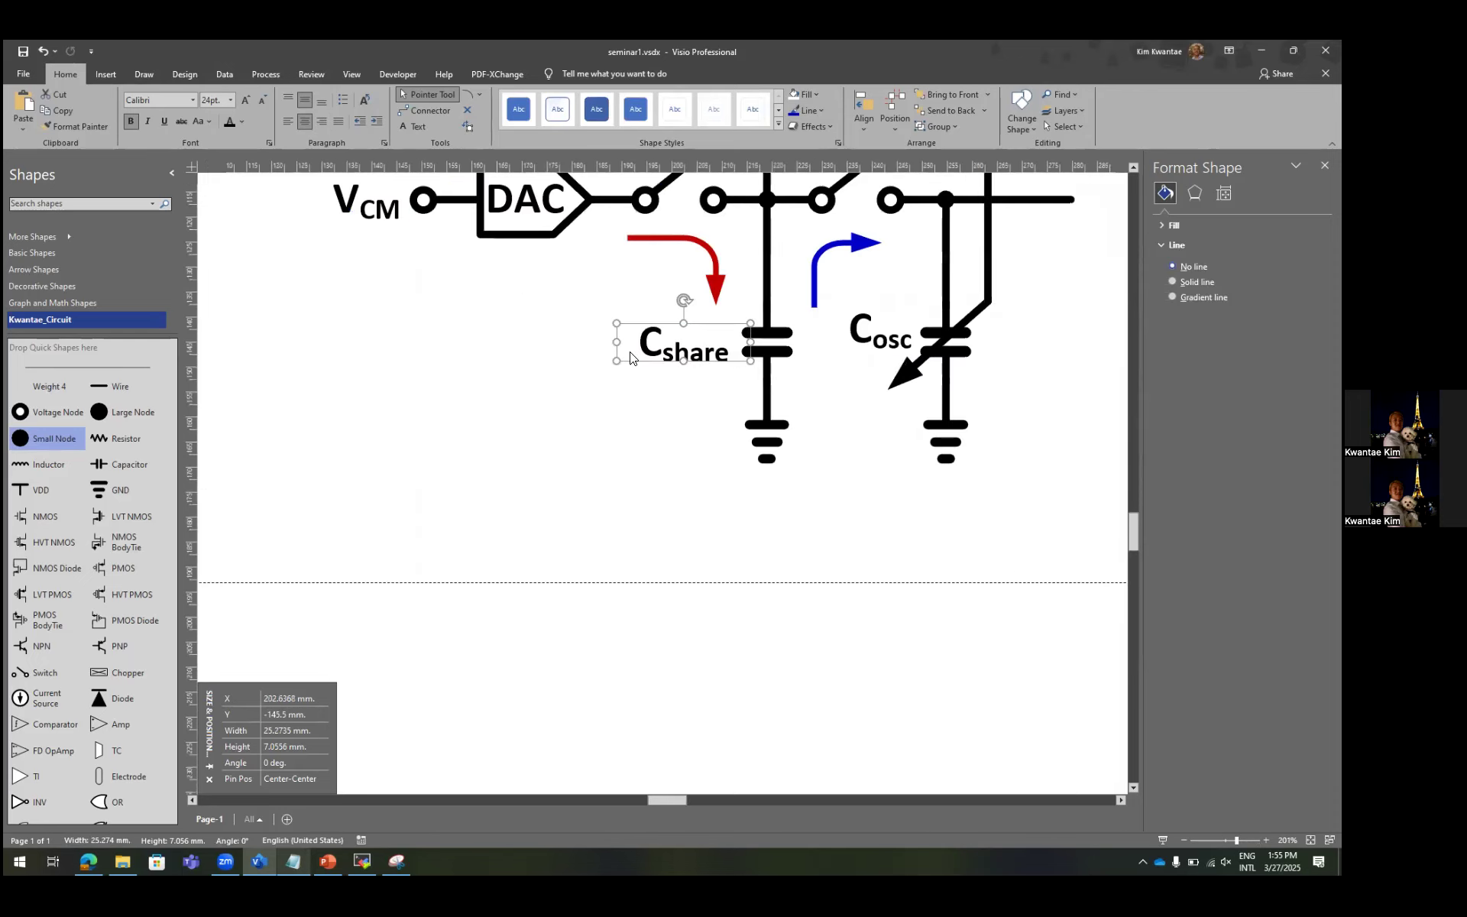
{"action": "left_click", "coordinate": [321, 120]}
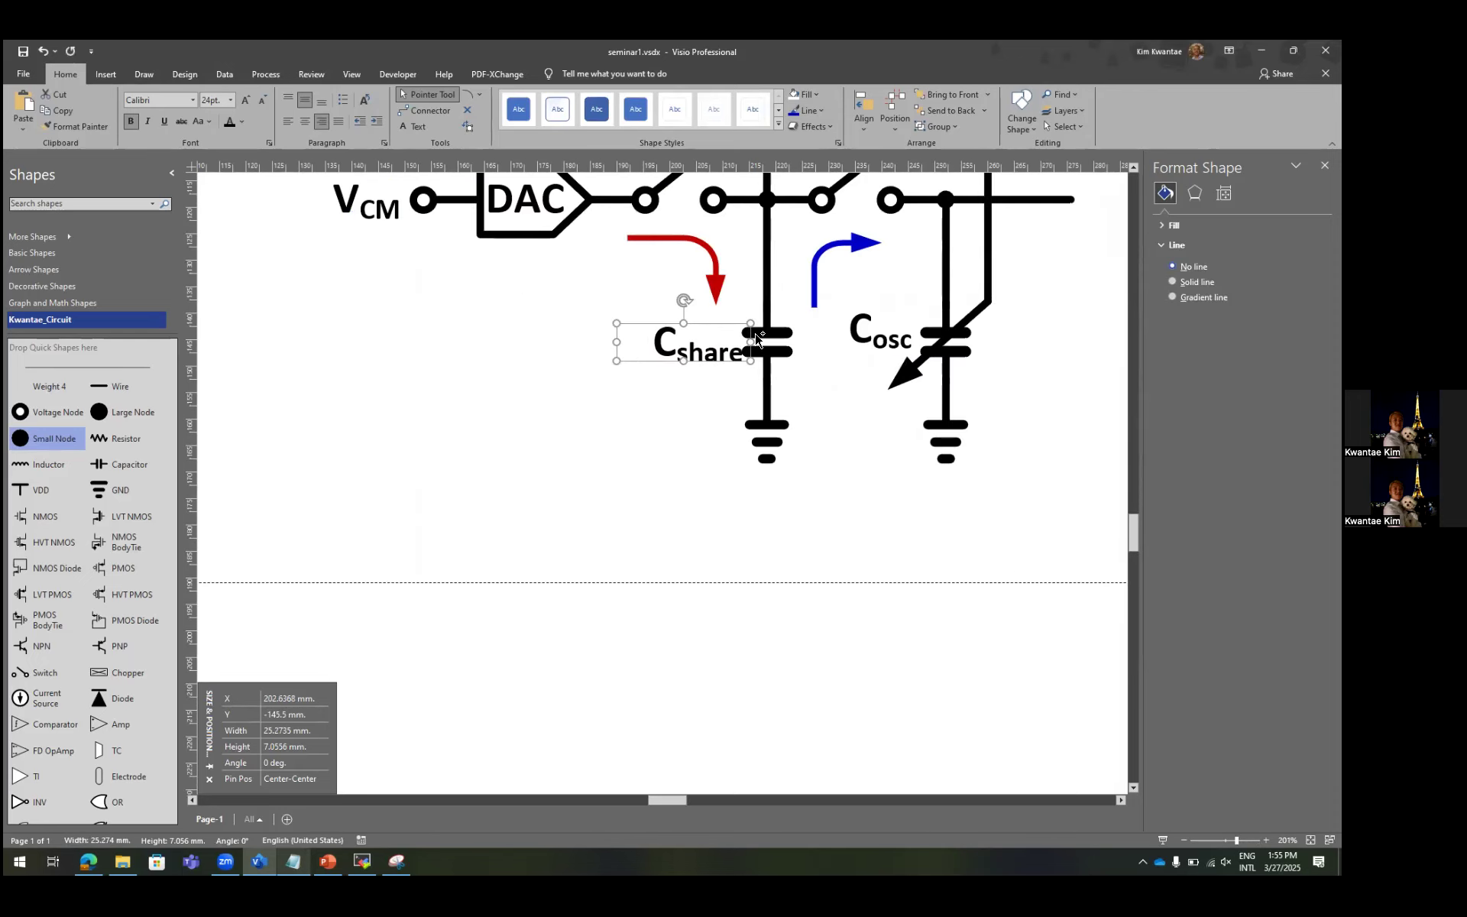
{"action": "scroll", "coordinate": [778, 334], "scroll_direction": "up", "scroll_amount": 3, "text": "ctrl"}
{"action": "left_click_drag", "start_coordinate": [725, 350], "coordinate": [694, 349]}
{"action": "scroll", "coordinate": [694, 349], "scroll_direction": "down", "scroll_amount": 5, "text": "ctrl"}
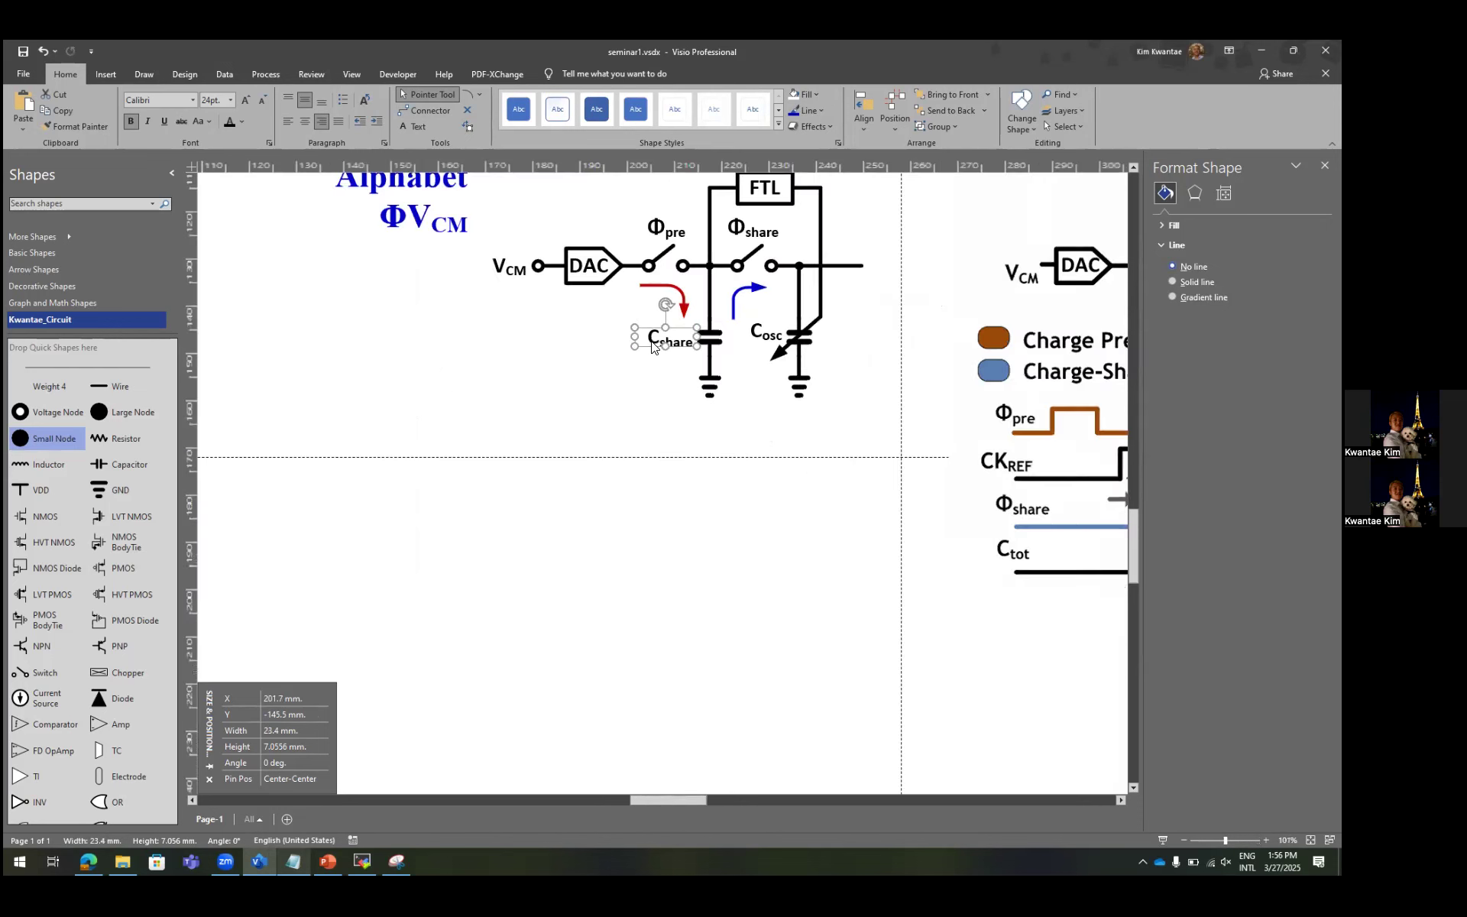
Move the reference picture about 43 mm to the right to make room for the remaining circuit elements.
{"action": "scroll", "coordinate": [781, 311], "scroll_direction": "down", "scroll_amount": 3, "text": "ctrl"}
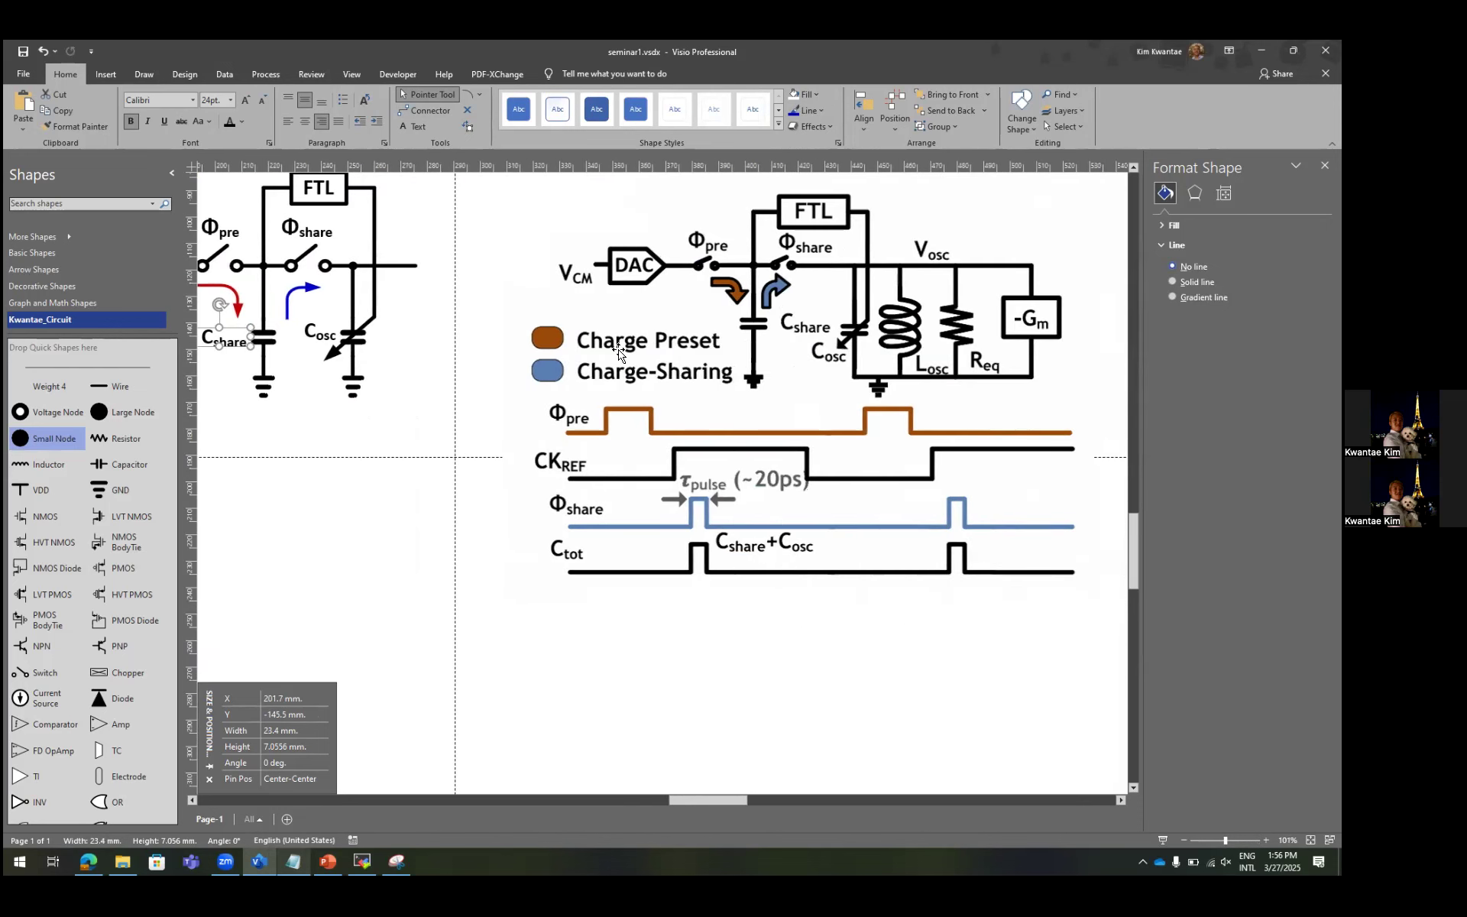
{"action": "left_click", "coordinate": [528, 342]}
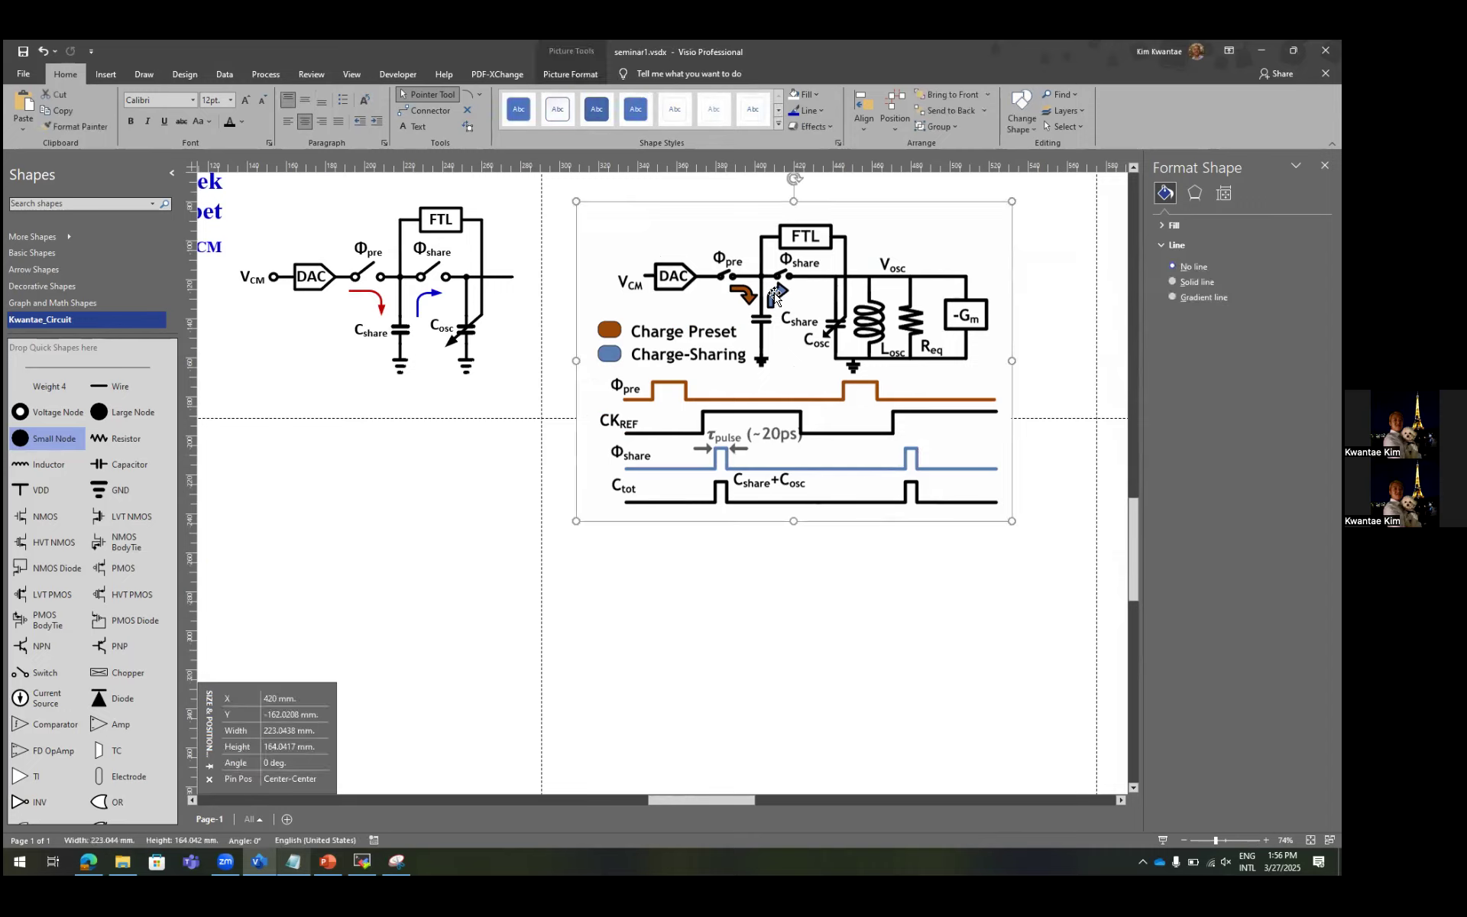
{"action": "left_click_drag", "start_coordinate": [553, 281], "coordinate": [638, 283]}
{"action": "left_click", "coordinate": [535, 321]}
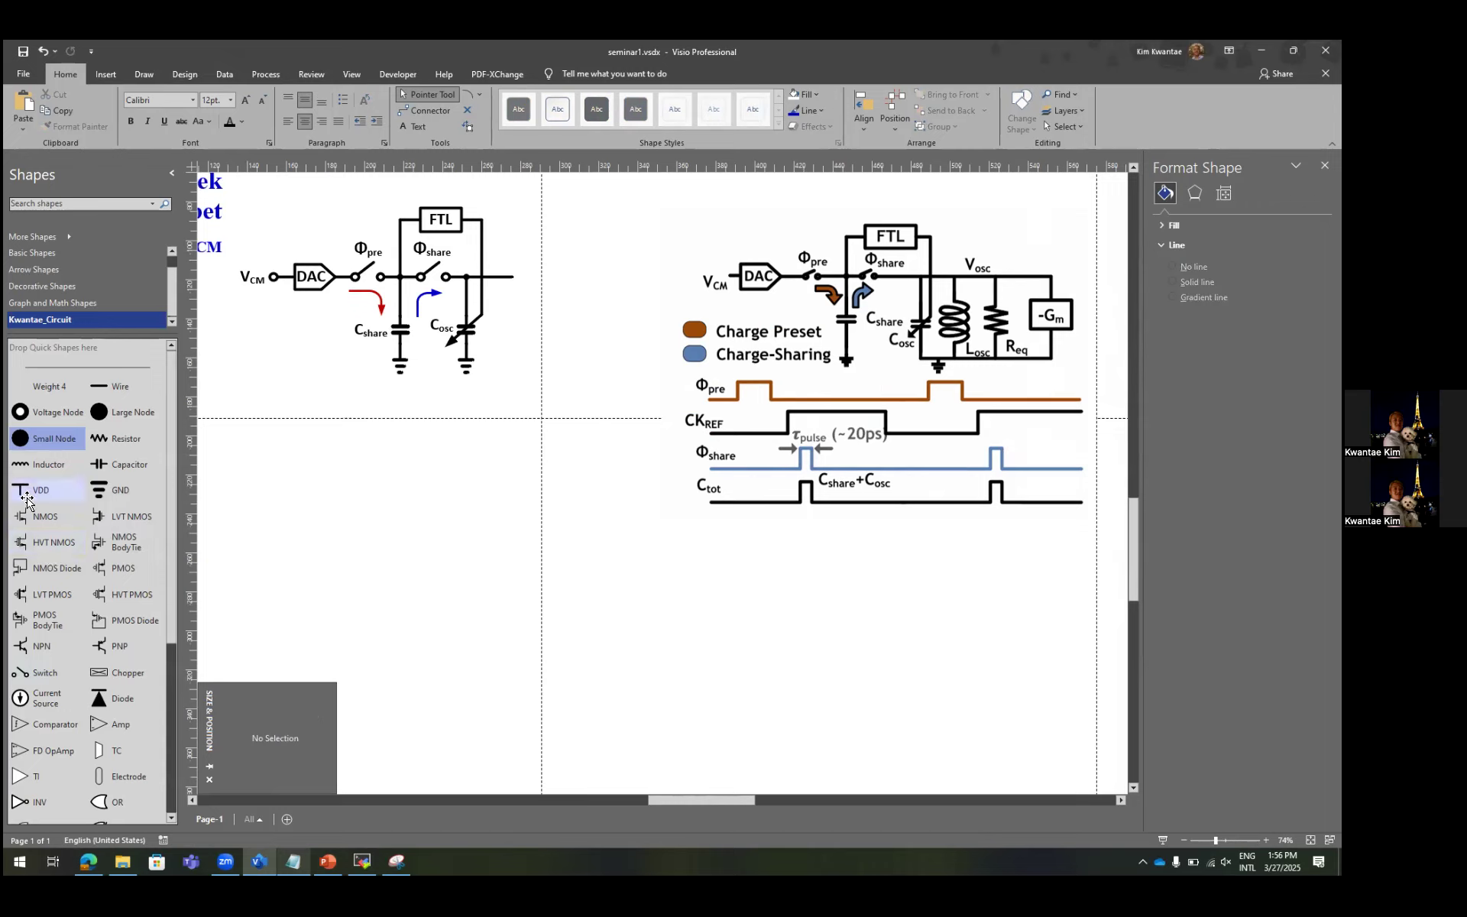
Add a vertical inductor and a vertical resistor from the stencil to the right of the output wire.
{"action": "left_click_drag", "start_coordinate": [34, 464], "coordinate": [504, 317]}
{"action": "left_click", "coordinate": [600, 369]}
{"action": "left_click_drag", "start_coordinate": [122, 439], "coordinate": [602, 345]}
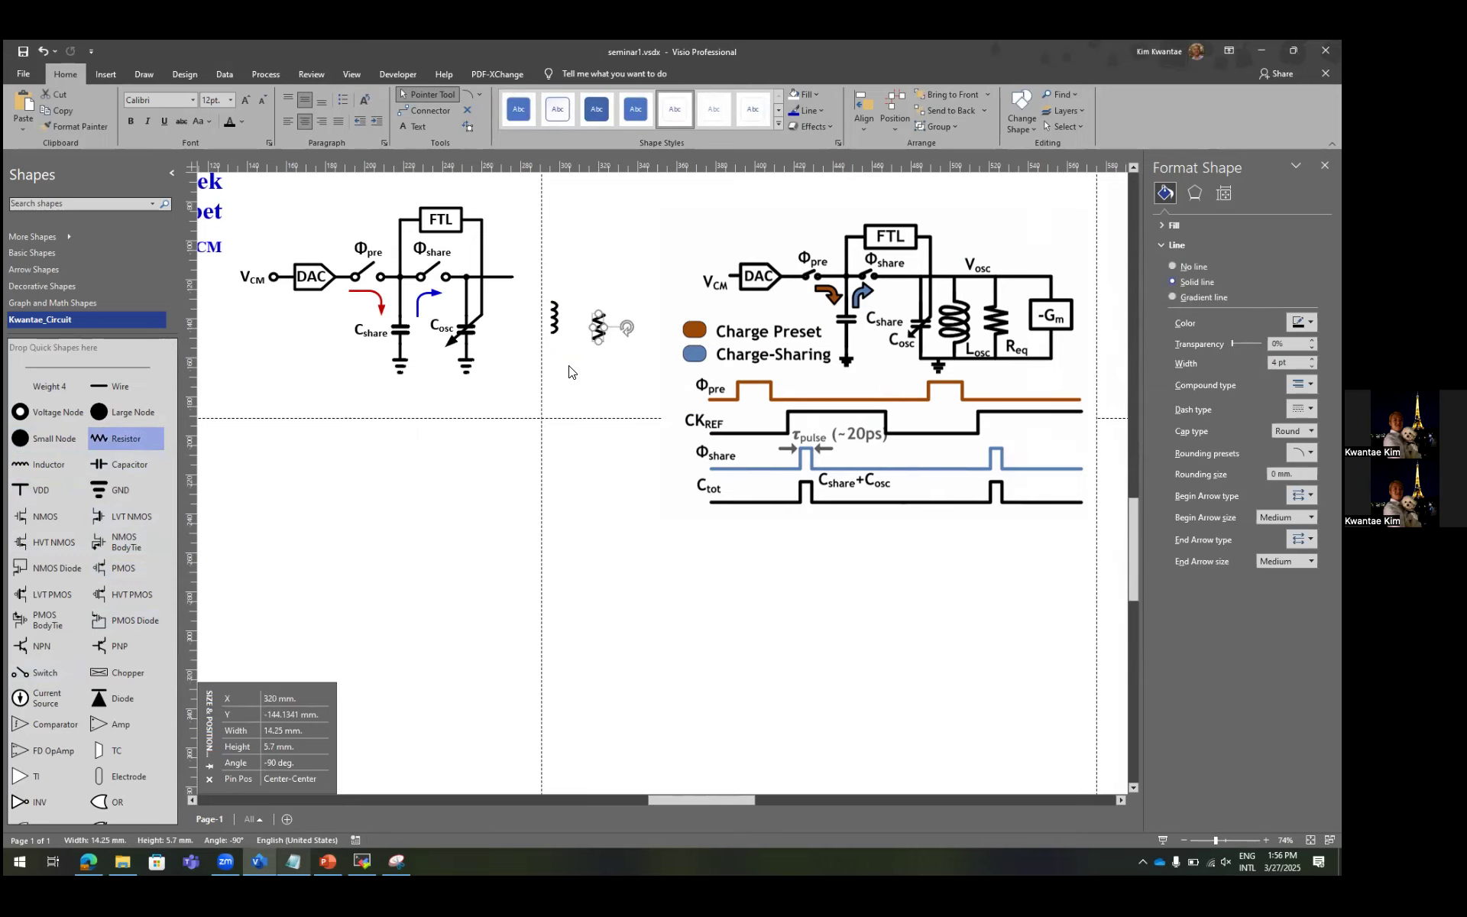
{"action": "left_click", "coordinate": [569, 372]}
Copy the FTL box to the space above the resistor and change its text to -Gm with the m as subscript.
{"action": "left_click_drag", "start_coordinate": [449, 223], "coordinate": [654, 220]}
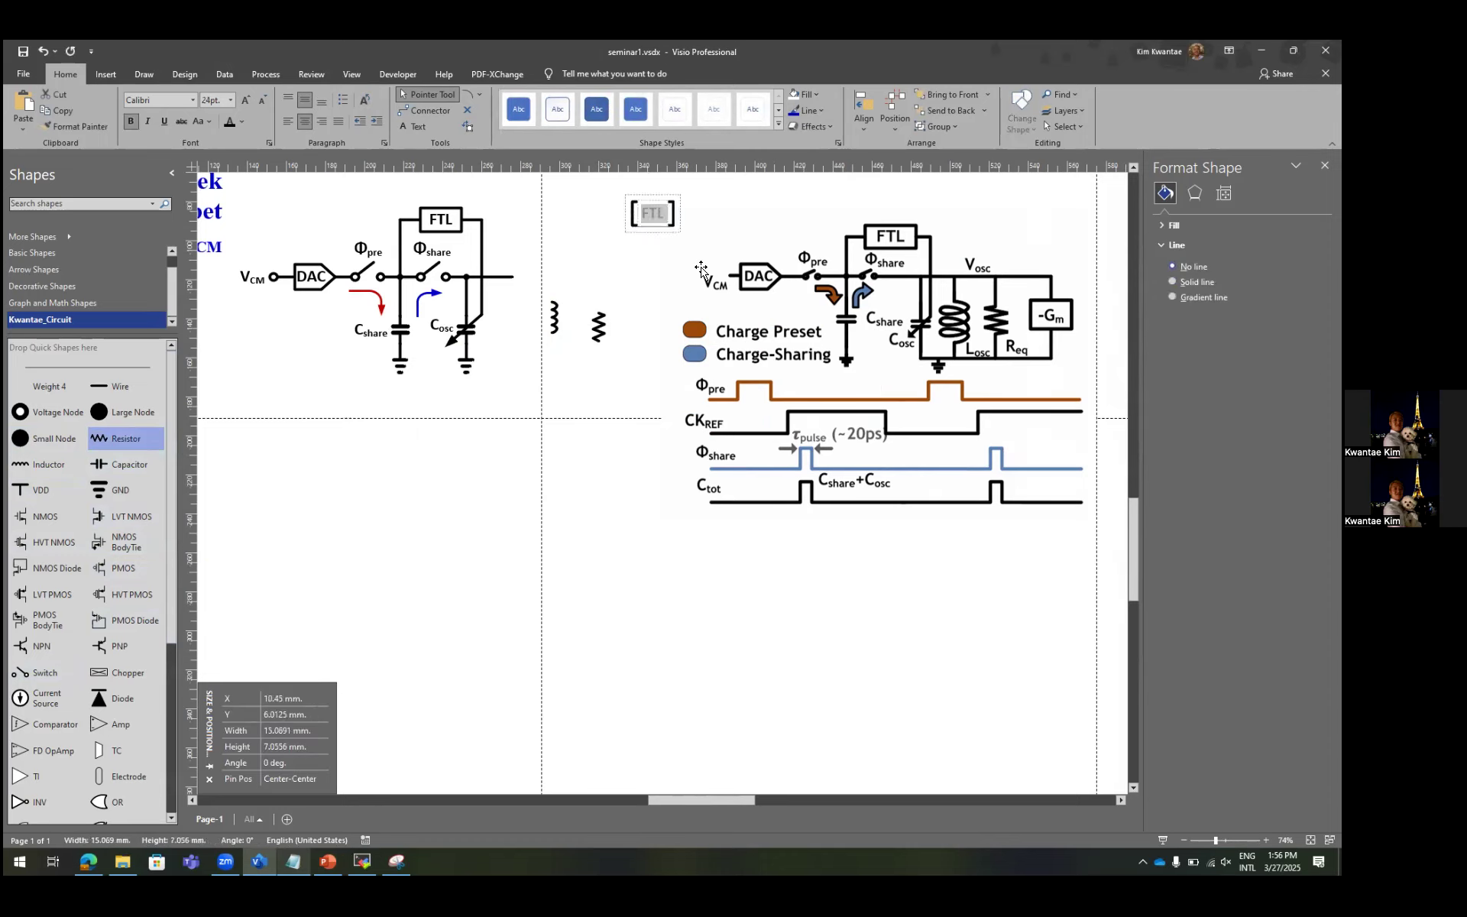
{"action": "type", "text": "-Gm"}
{"action": "key", "text": "shift+Left"}
{"action": "key", "text": "ctrl+equal"}
{"action": "left_click", "coordinate": [596, 216]}
Widen the text block inside the copied box so that -Gm fits on one line.
{"action": "left_click", "coordinate": [651, 213]}
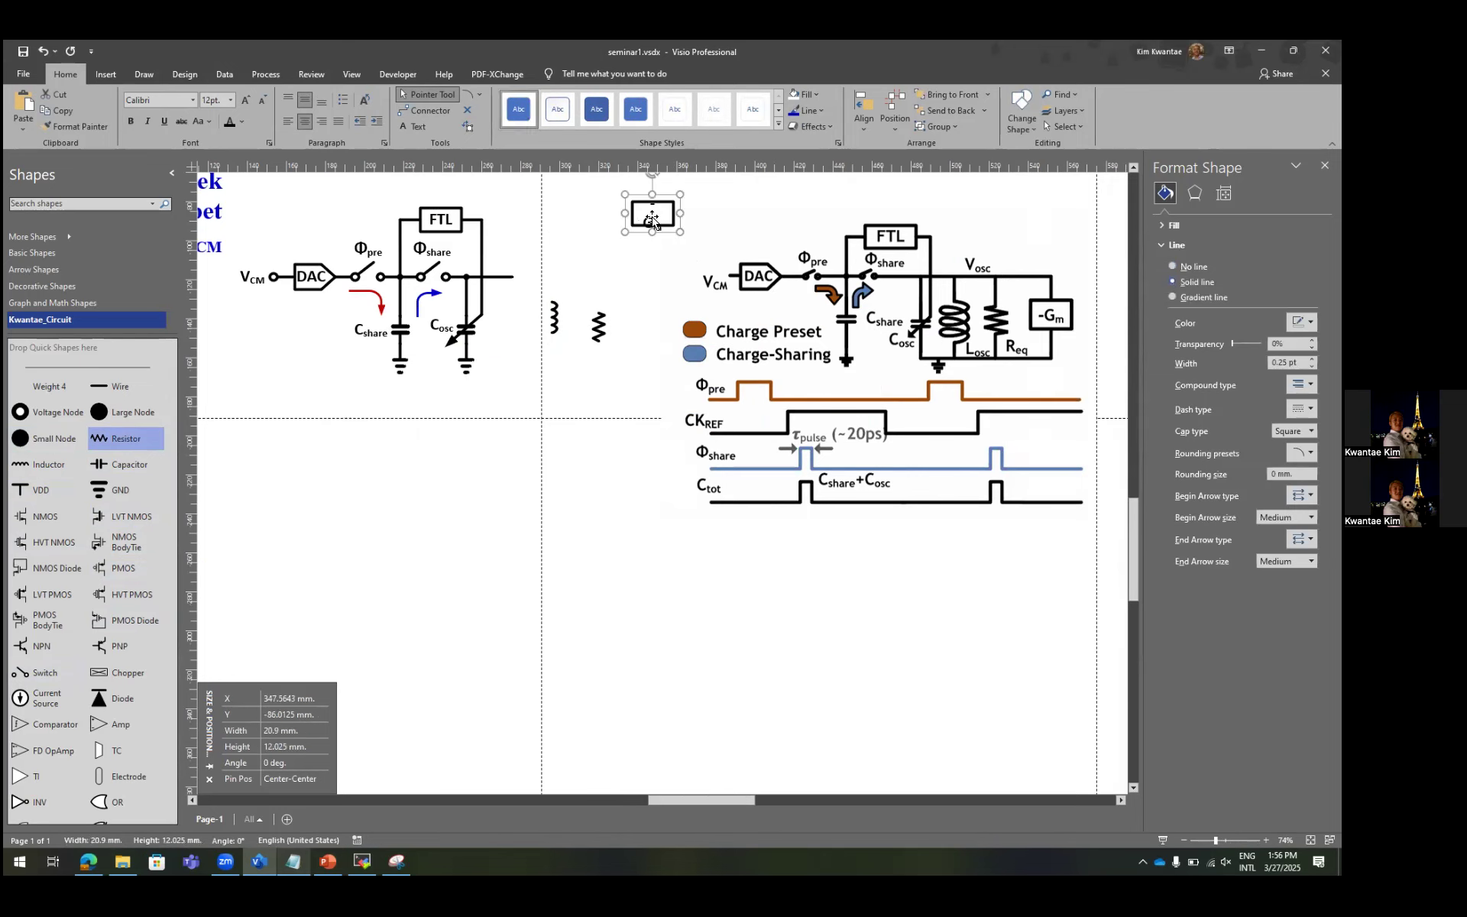
{"action": "left_click", "coordinate": [650, 213]}
{"action": "scroll", "coordinate": [651, 212], "scroll_direction": "up", "scroll_amount": 4}
{"action": "left_click_drag", "start_coordinate": [624, 218], "coordinate": [621, 217]}
Ungroup the -Gm box into its rectangle and text.
{"action": "left_click", "coordinate": [673, 220]}
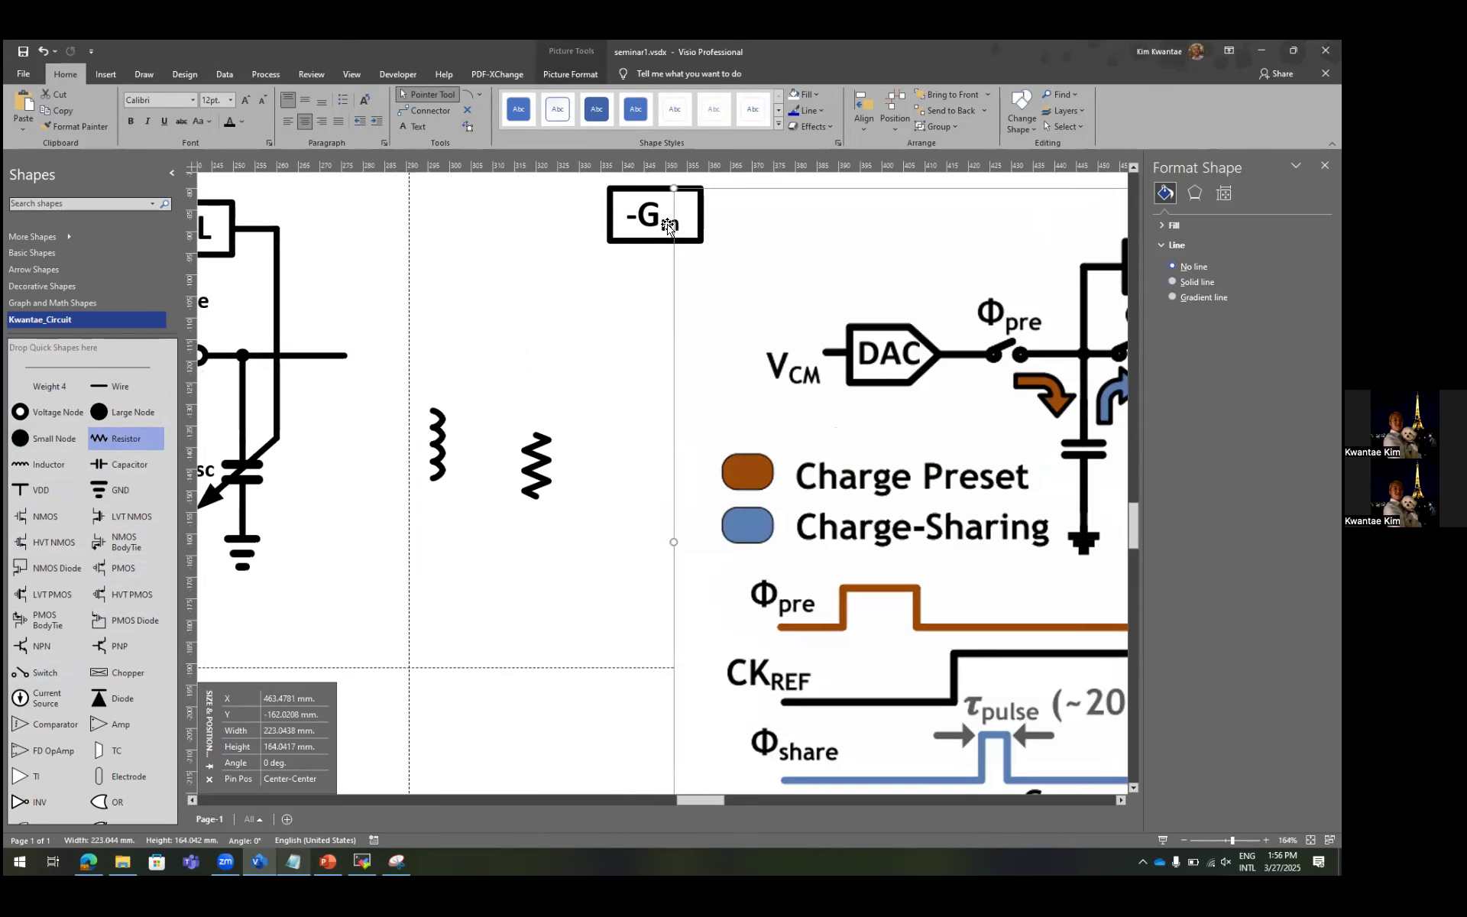
{"action": "left_click", "coordinate": [655, 228]}
{"action": "key", "text": "ctrl+shift+u"}
{"action": "left_click", "coordinate": [654, 252]}
{"action": "left_click", "coordinate": [654, 229]}
{"action": "left_click", "coordinate": [654, 242]}
Centre the -Gm text horizontally on its rectangle and group the two together.
{"action": "left_click", "coordinate": [662, 227]}
{"action": "left_click", "coordinate": [702, 227], "text": "shift"}
{"action": "key", "text": "F8"}
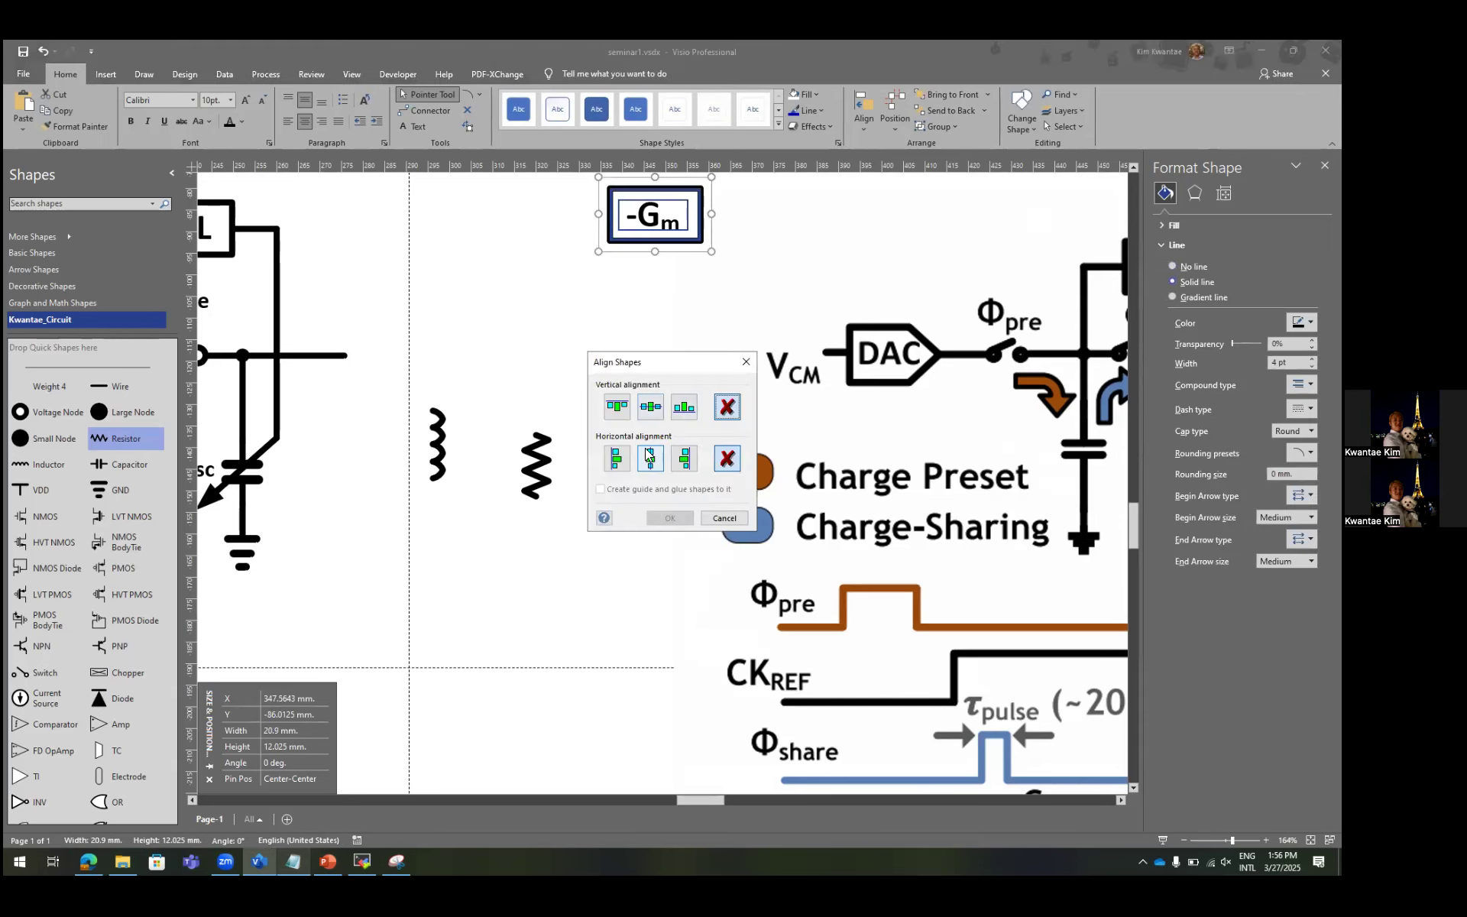
{"action": "left_click", "coordinate": [648, 455]}
{"action": "key", "text": "Return"}
{"action": "key", "text": "ctrl+g"}
{"action": "left_click", "coordinate": [582, 306]}
{"action": "scroll", "coordinate": [583, 306], "scroll_direction": "down", "scroll_amount": 5}
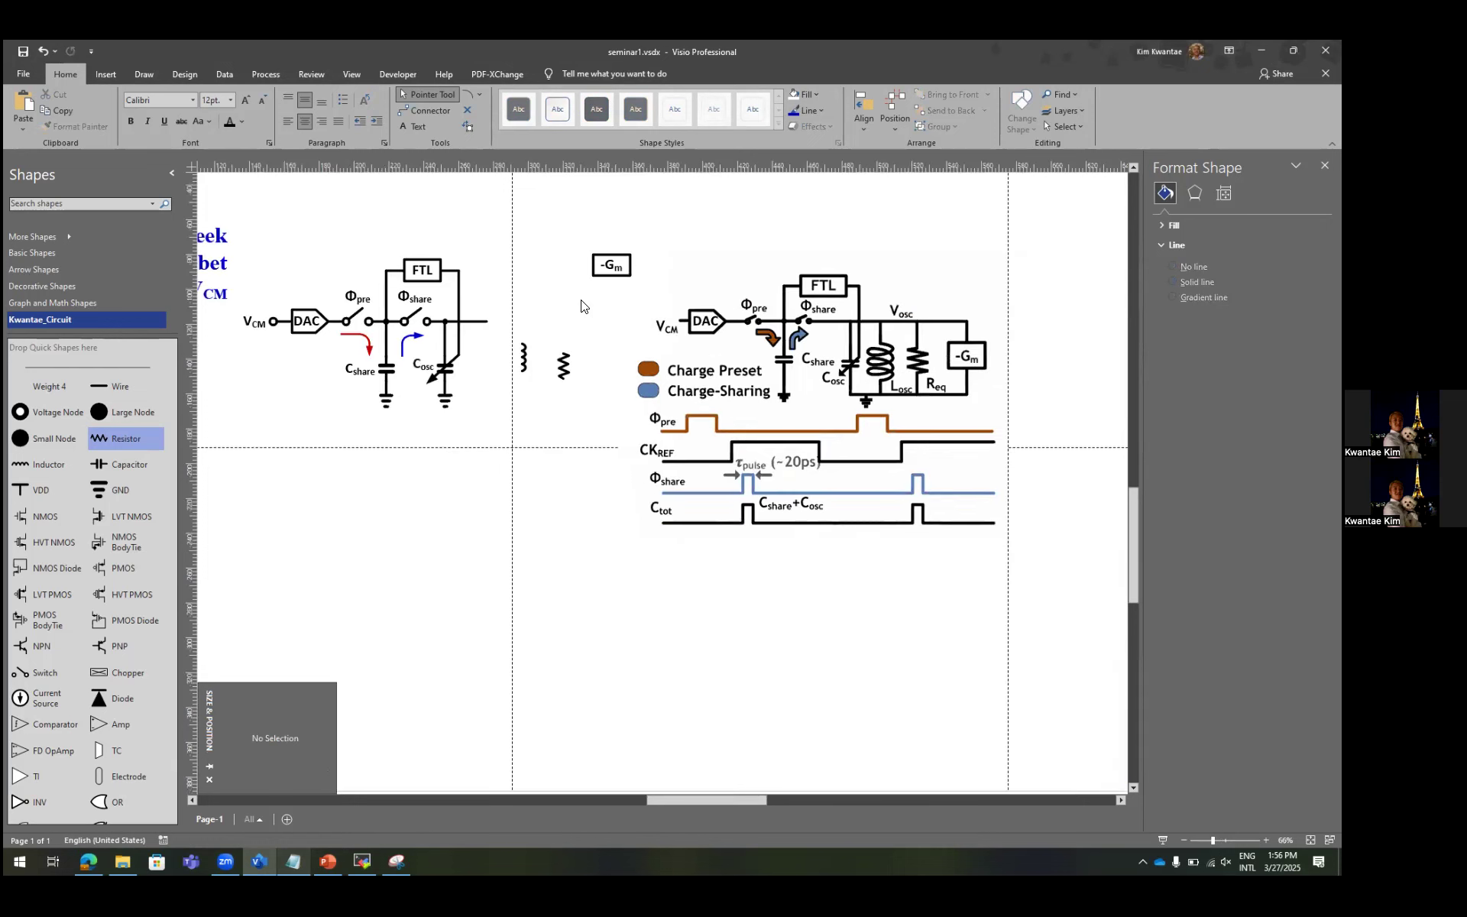
{"action": "scroll", "coordinate": [587, 328], "scroll_direction": "left", "scroll_amount": 3}
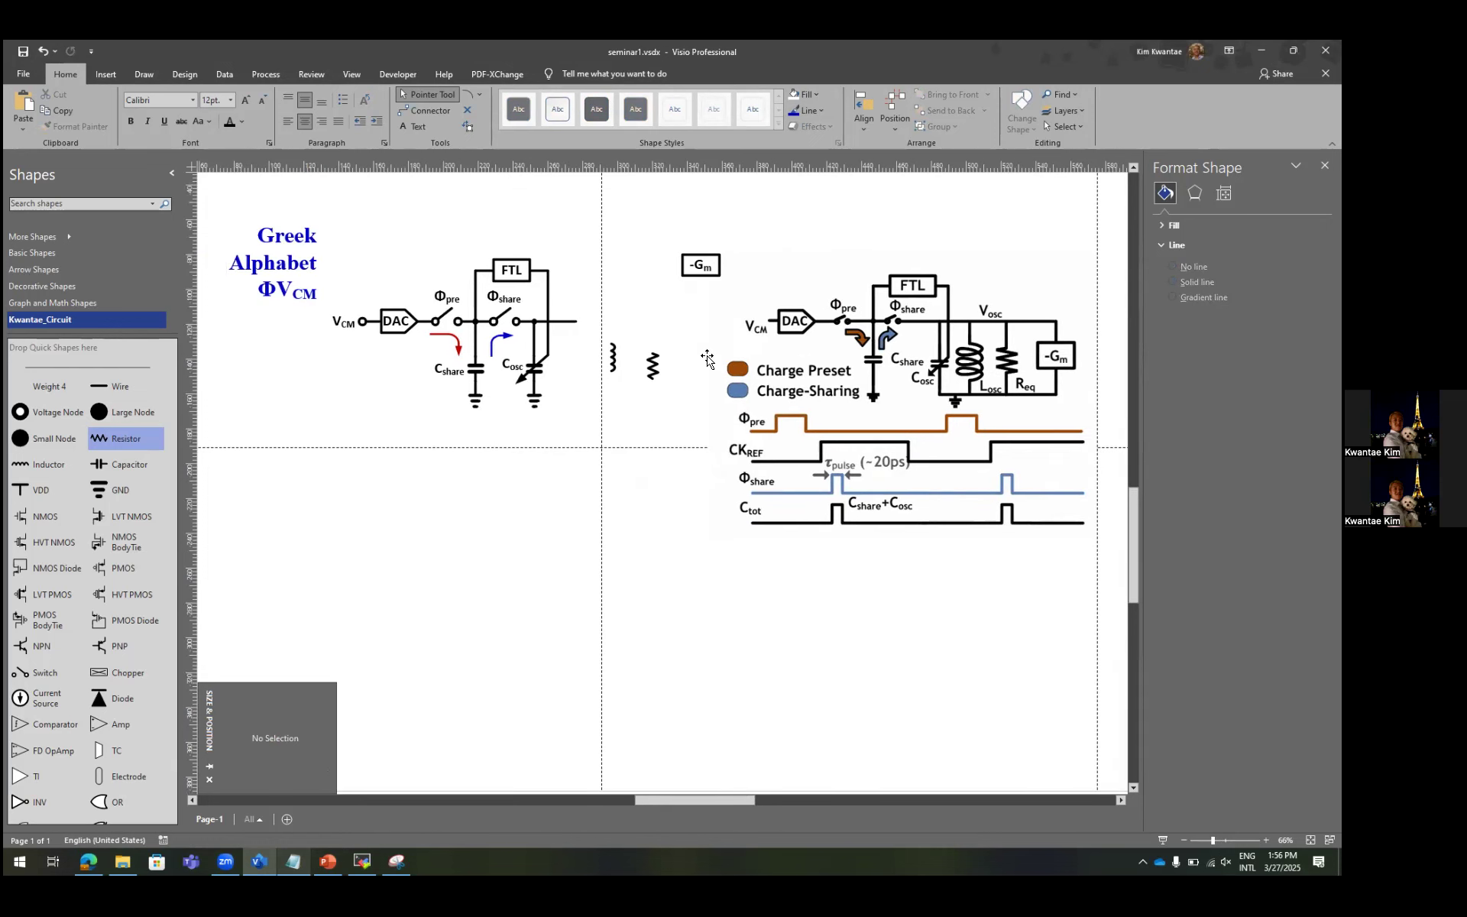
{"action": "scroll", "coordinate": [707, 358], "scroll_direction": "right", "scroll_amount": 3}
{"action": "scroll", "coordinate": [778, 372], "scroll_direction": "up", "scroll_amount": 3}
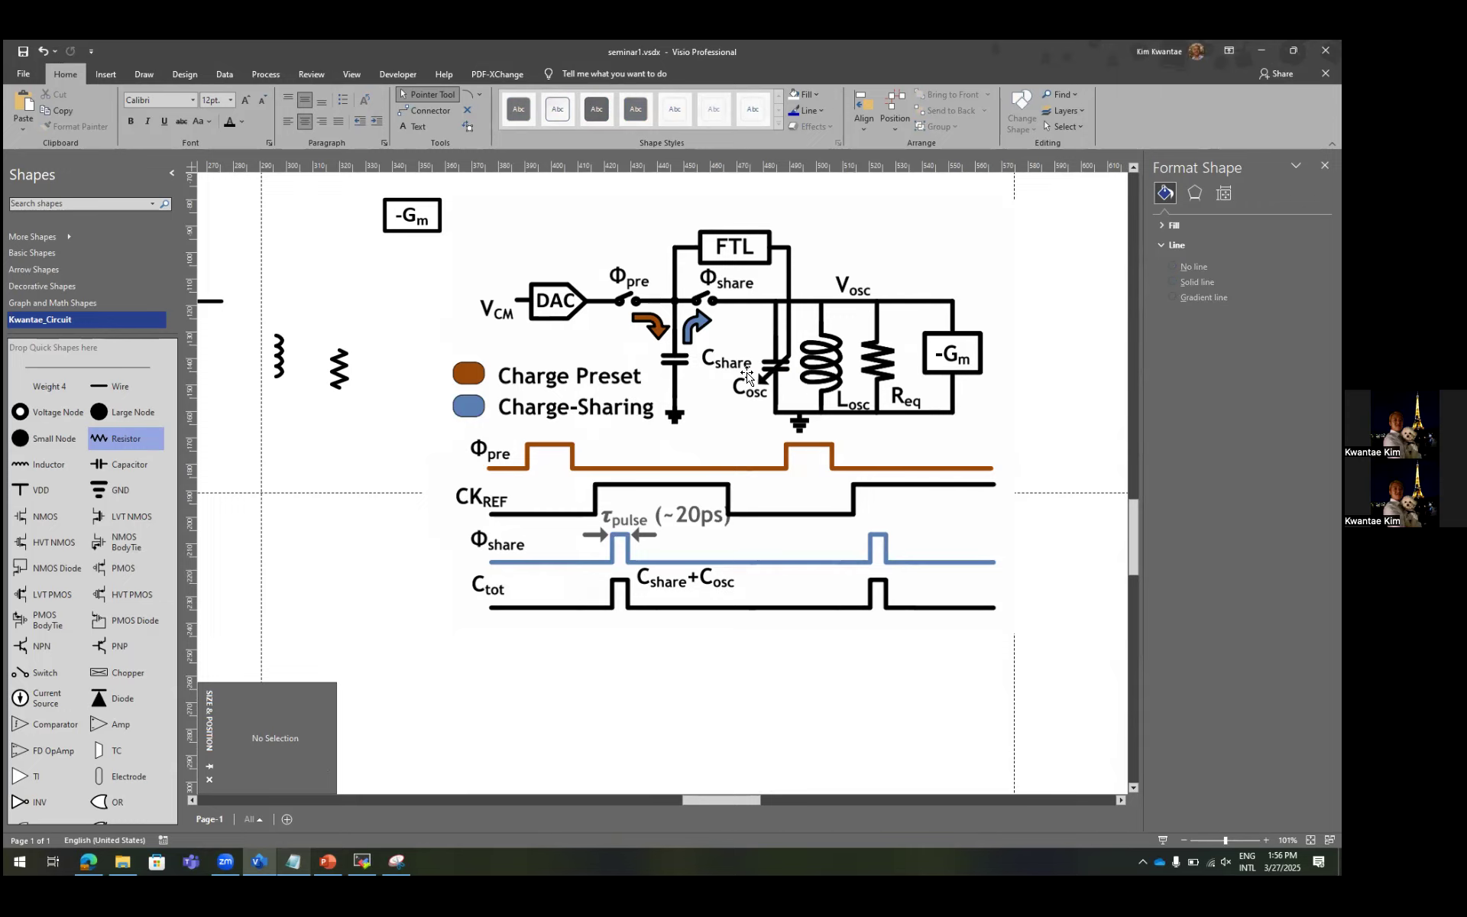
{"action": "scroll", "coordinate": [841, 366], "scroll_direction": "left", "scroll_amount": 5}
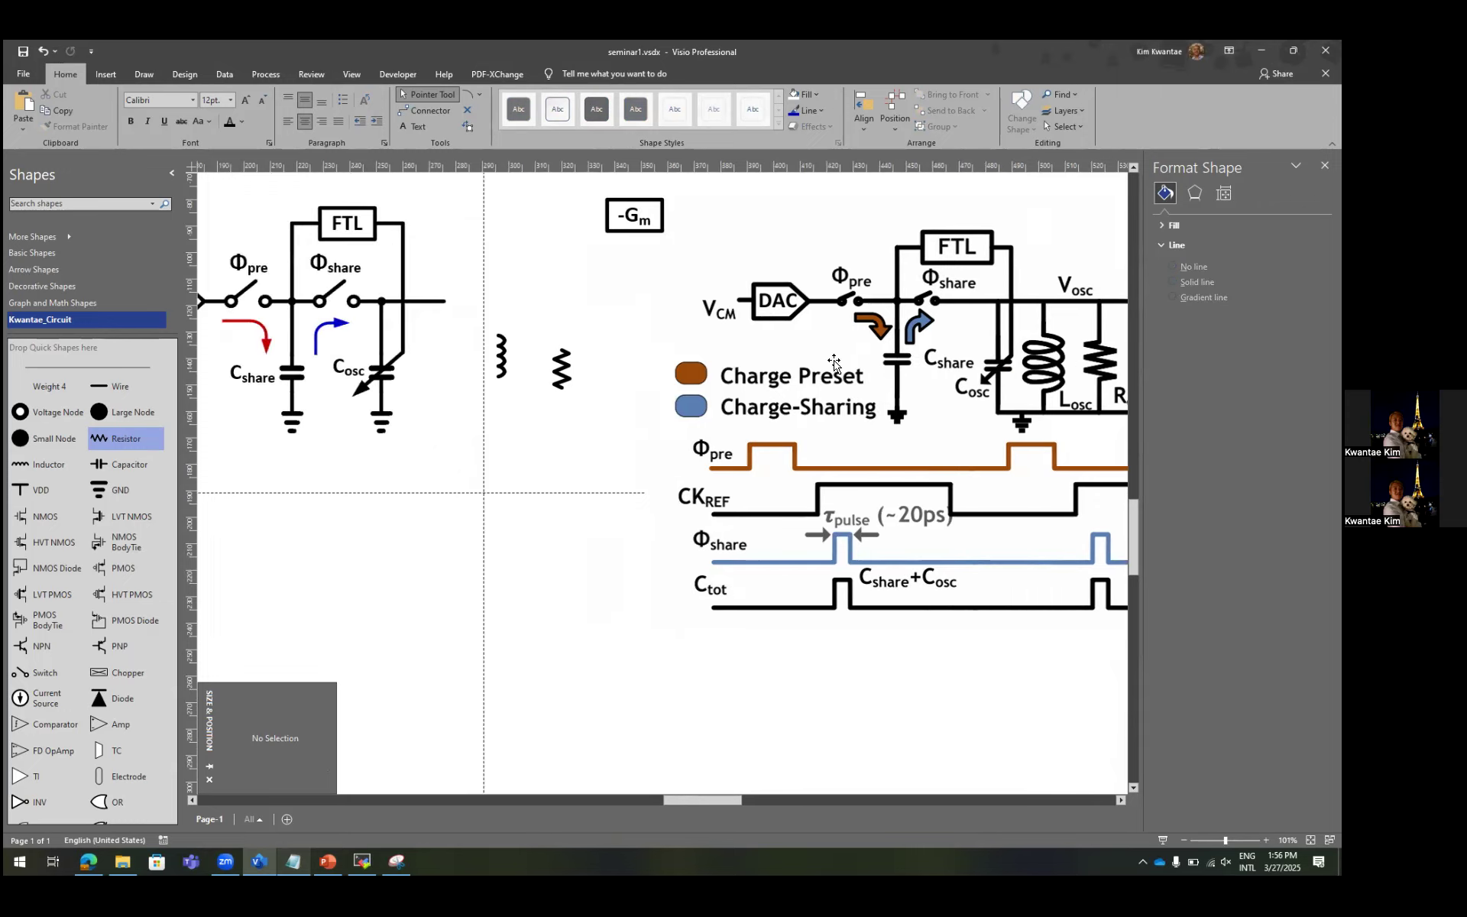
Align the two capacitors, the inductor, the resistor and the -Gm block vertically by their middles.
{"action": "left_click", "coordinate": [380, 372]}
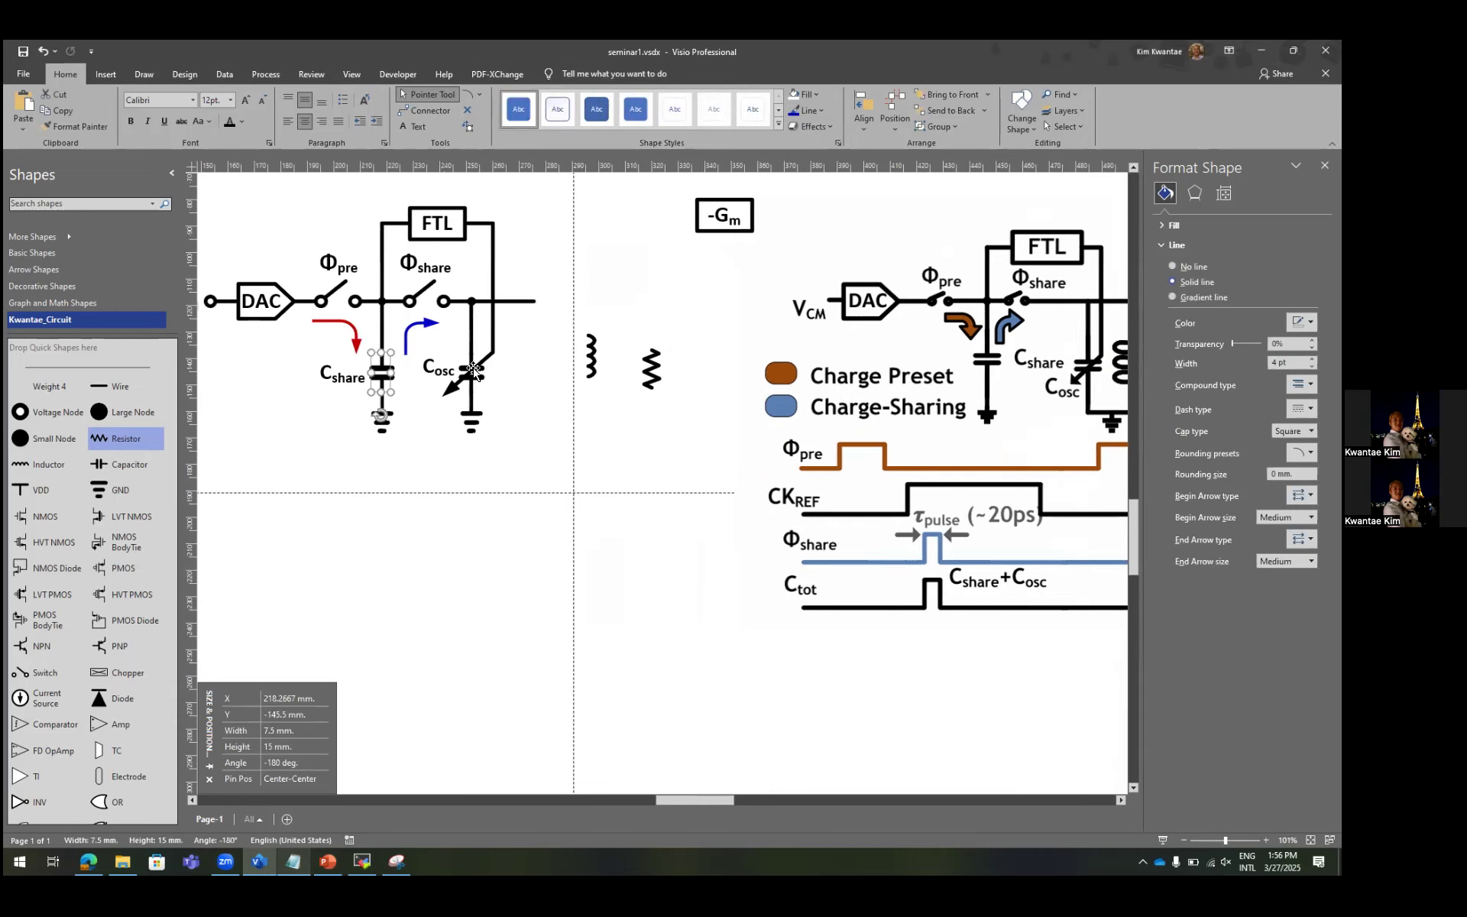
{"action": "left_click", "coordinate": [467, 374]}
{"action": "left_click", "coordinate": [592, 342]}
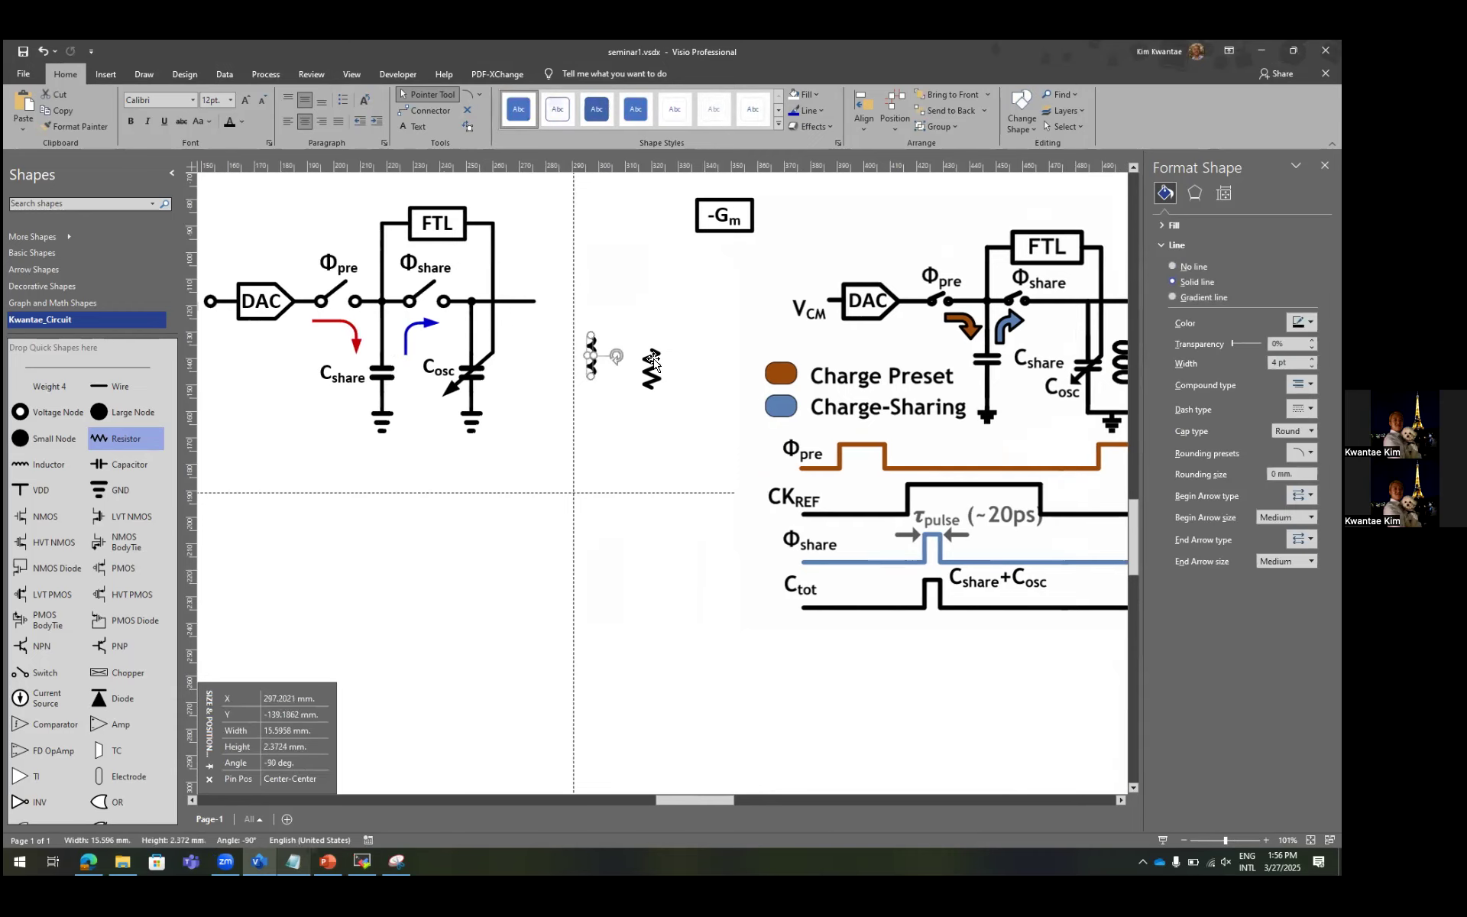
{"action": "left_click", "coordinate": [653, 361]}
{"action": "left_click", "coordinate": [728, 223]}
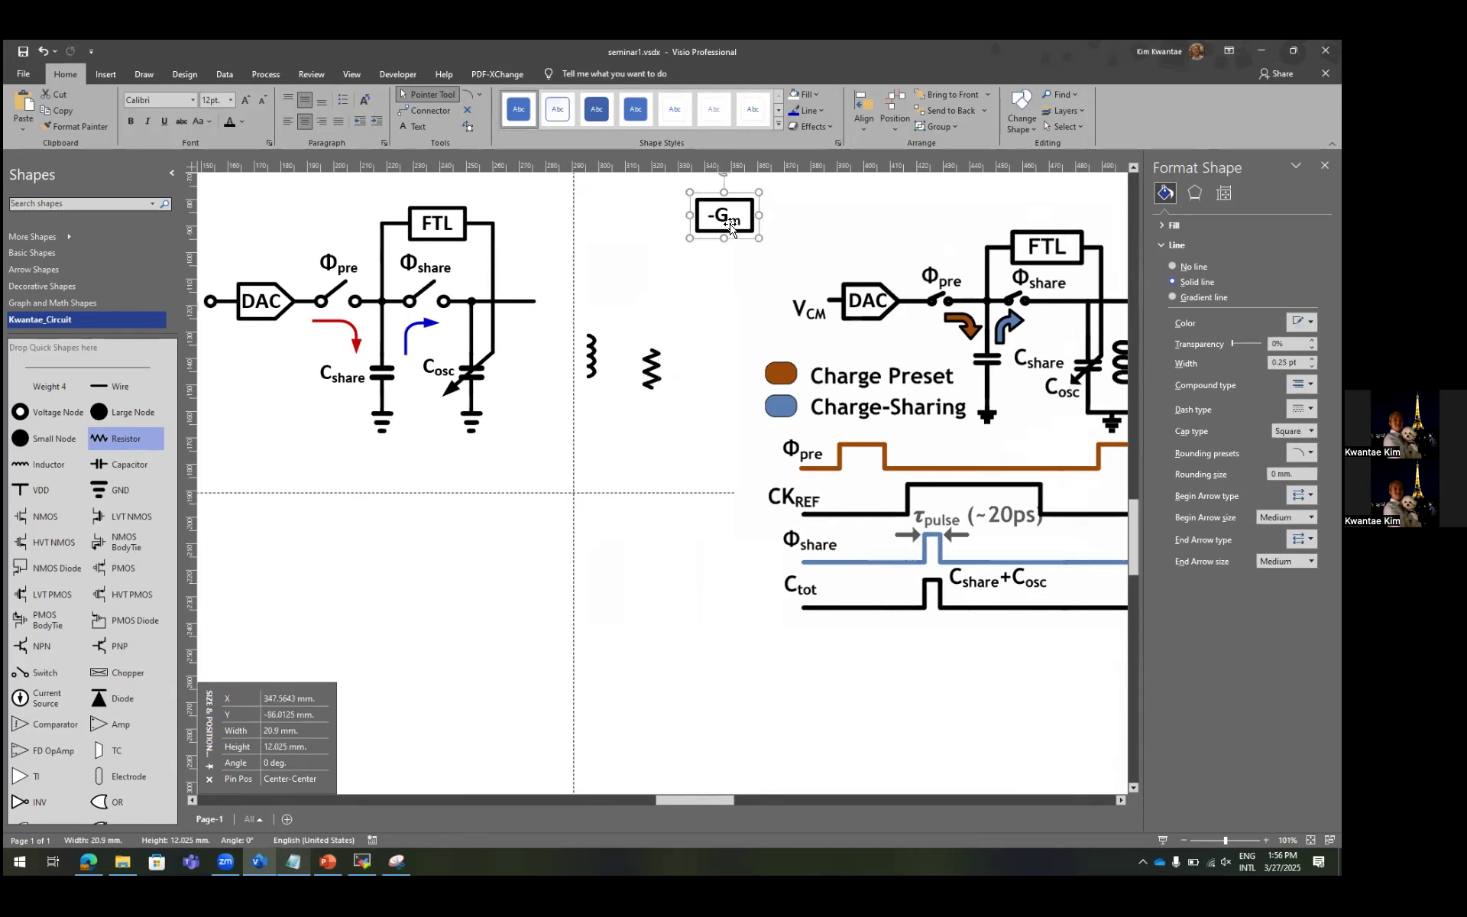
{"action": "left_click", "coordinate": [550, 403]}
{"action": "left_click", "coordinate": [396, 386]}
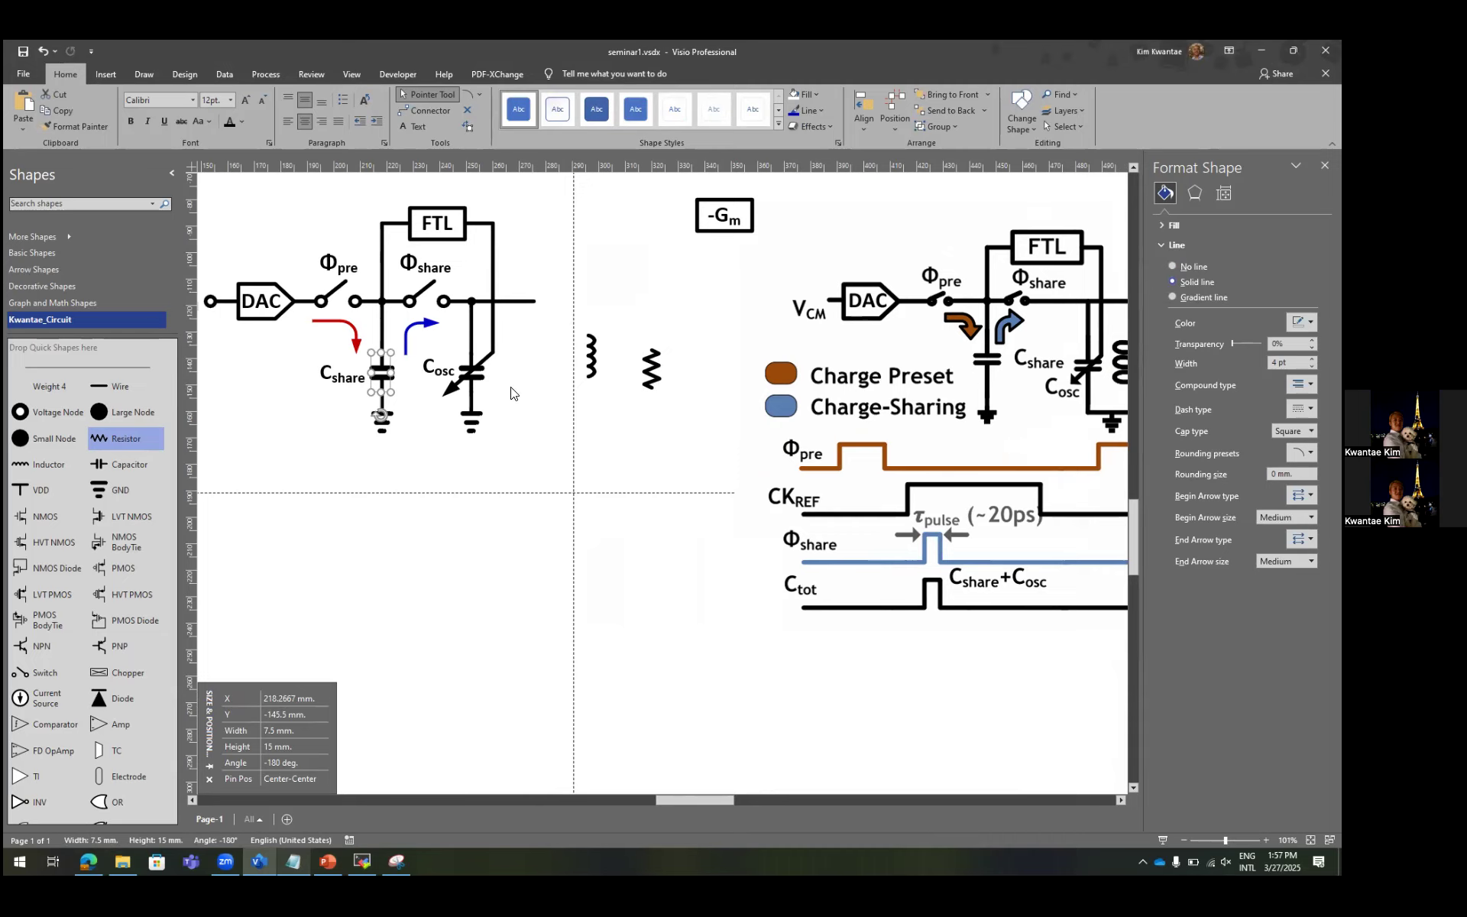
{"action": "left_click", "coordinate": [472, 373], "text": "shift"}
{"action": "left_click", "coordinate": [590, 356], "text": "shift"}
{"action": "left_click", "coordinate": [651, 369], "text": "shift"}
{"action": "key", "text": "F8"}
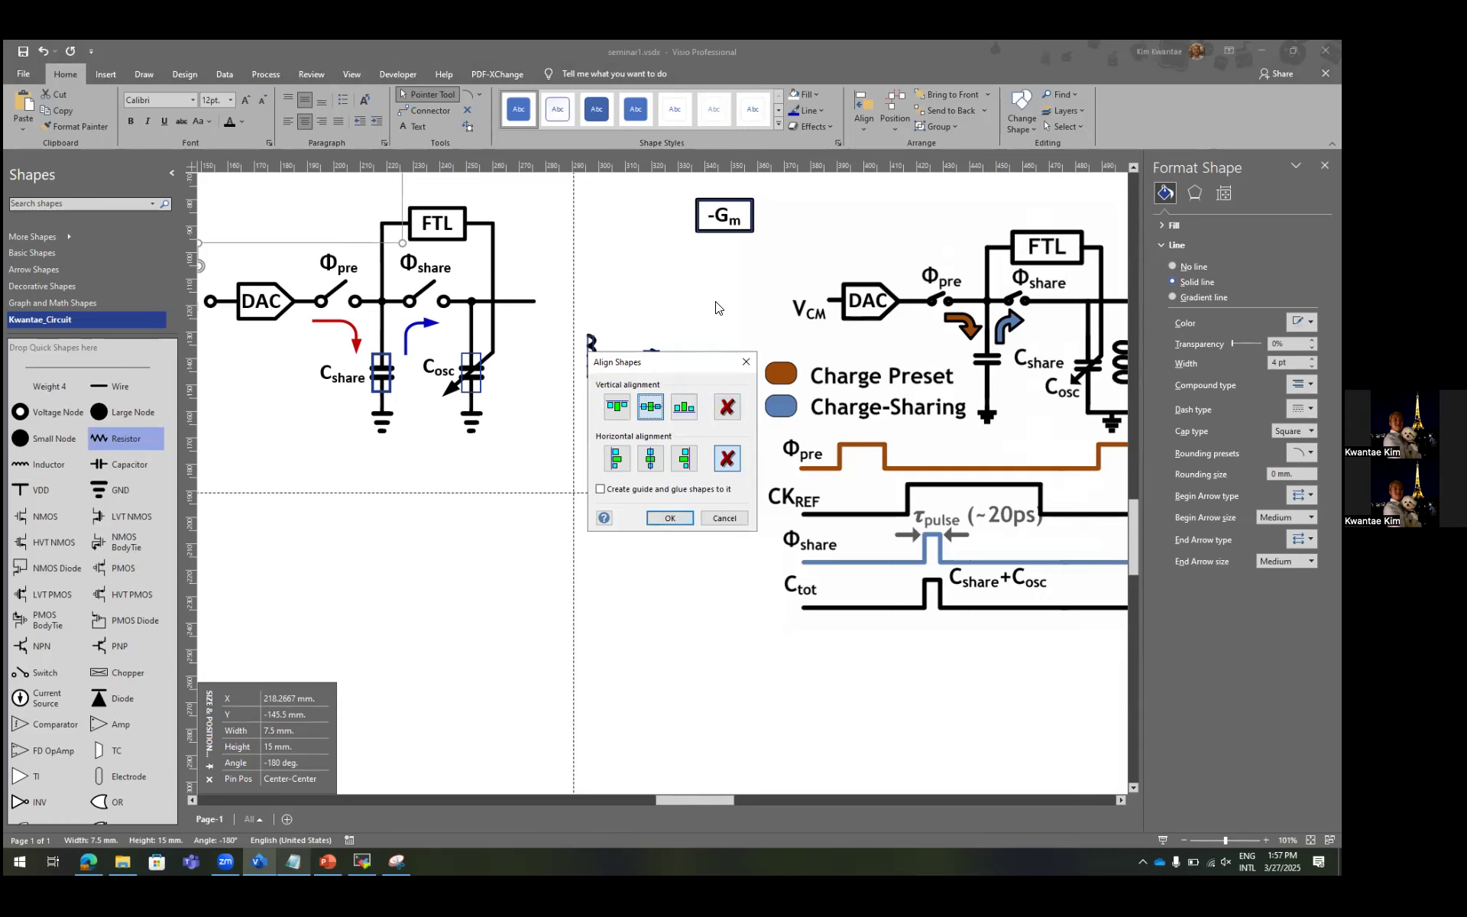
{"action": "key", "text": "Return"}
{"action": "left_click", "coordinate": [609, 352]}
Move the inductor, resistor and -Gm block closer to the Cosc capacitor, keeping them in one row.
{"action": "left_click", "coordinate": [590, 362]}
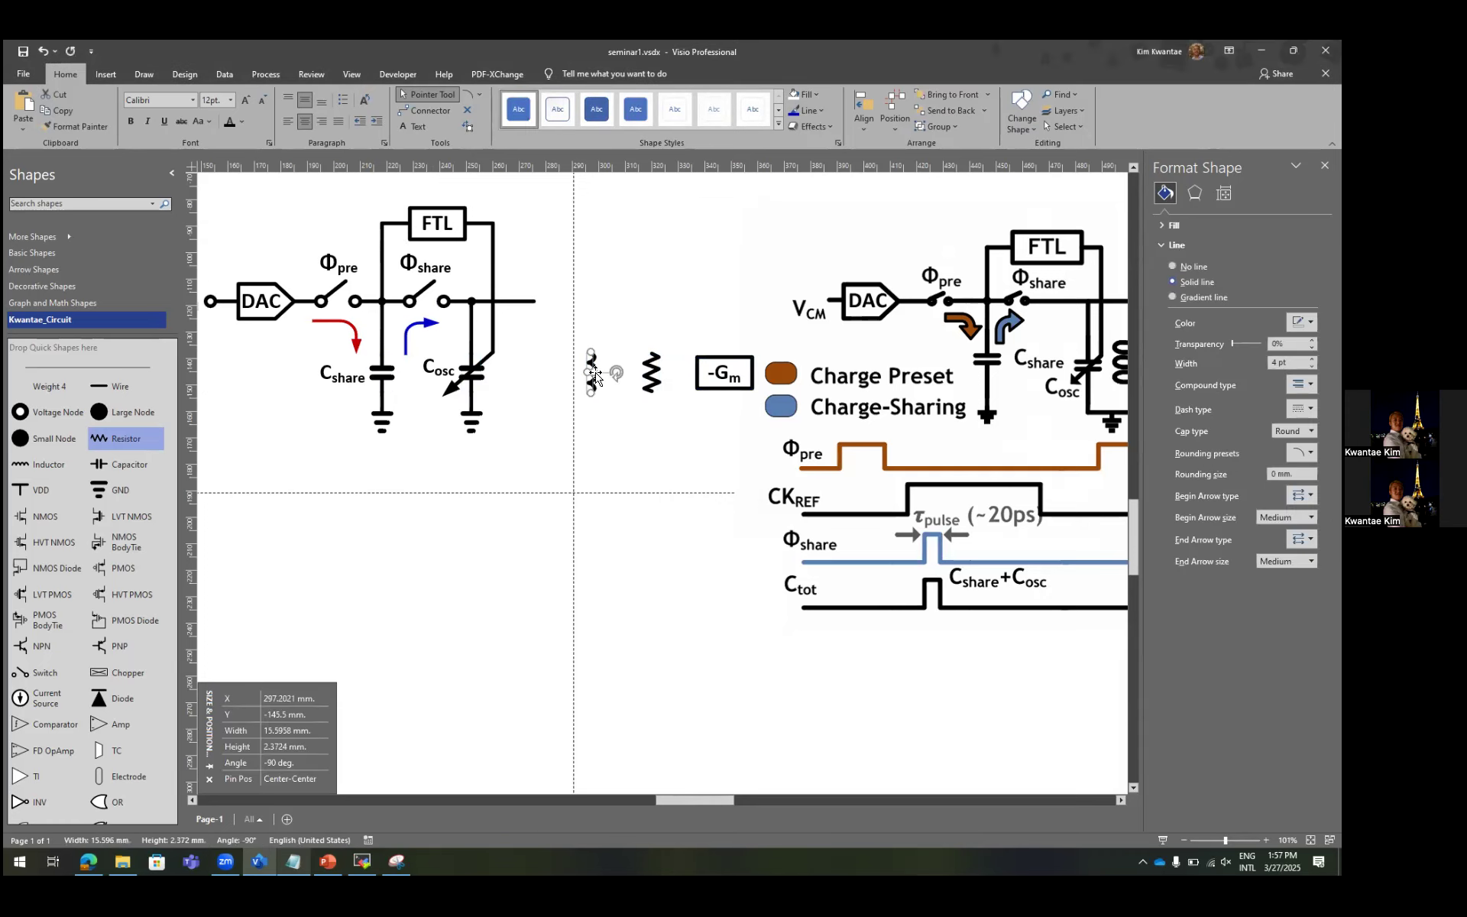
{"action": "scroll", "coordinate": [590, 362], "scroll_direction": "up", "scroll_amount": 2}
{"action": "left_click_drag", "start_coordinate": [591, 363], "coordinate": [511, 362]}
{"action": "left_click", "coordinate": [684, 366]}
{"action": "left_click_drag", "start_coordinate": [684, 365], "coordinate": [585, 365]}
{"action": "left_click_drag", "start_coordinate": [767, 384], "coordinate": [620, 384]}
{"action": "left_click", "coordinate": [740, 432]}
Group the ground symbol below Cosc with its wire and place copies under the inductor, resistor and -Gm block.
{"action": "scroll", "coordinate": [738, 431], "scroll_direction": "down", "scroll_amount": 3}
{"action": "scroll", "coordinate": [710, 425], "scroll_direction": "right", "scroll_amount": 2}
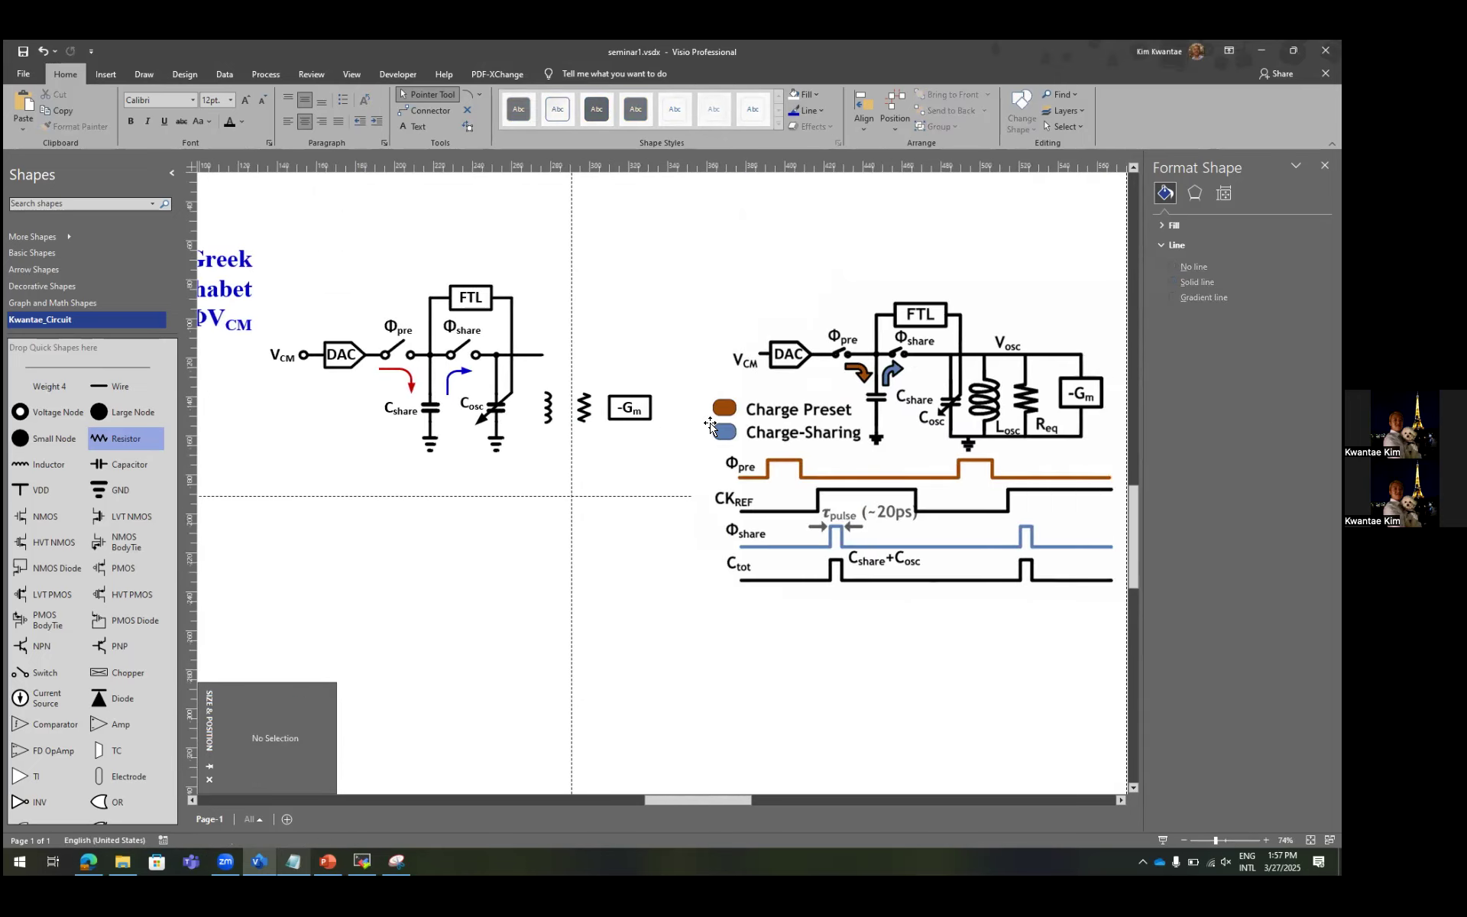
{"action": "scroll", "coordinate": [708, 425], "scroll_direction": "up", "scroll_amount": 2}
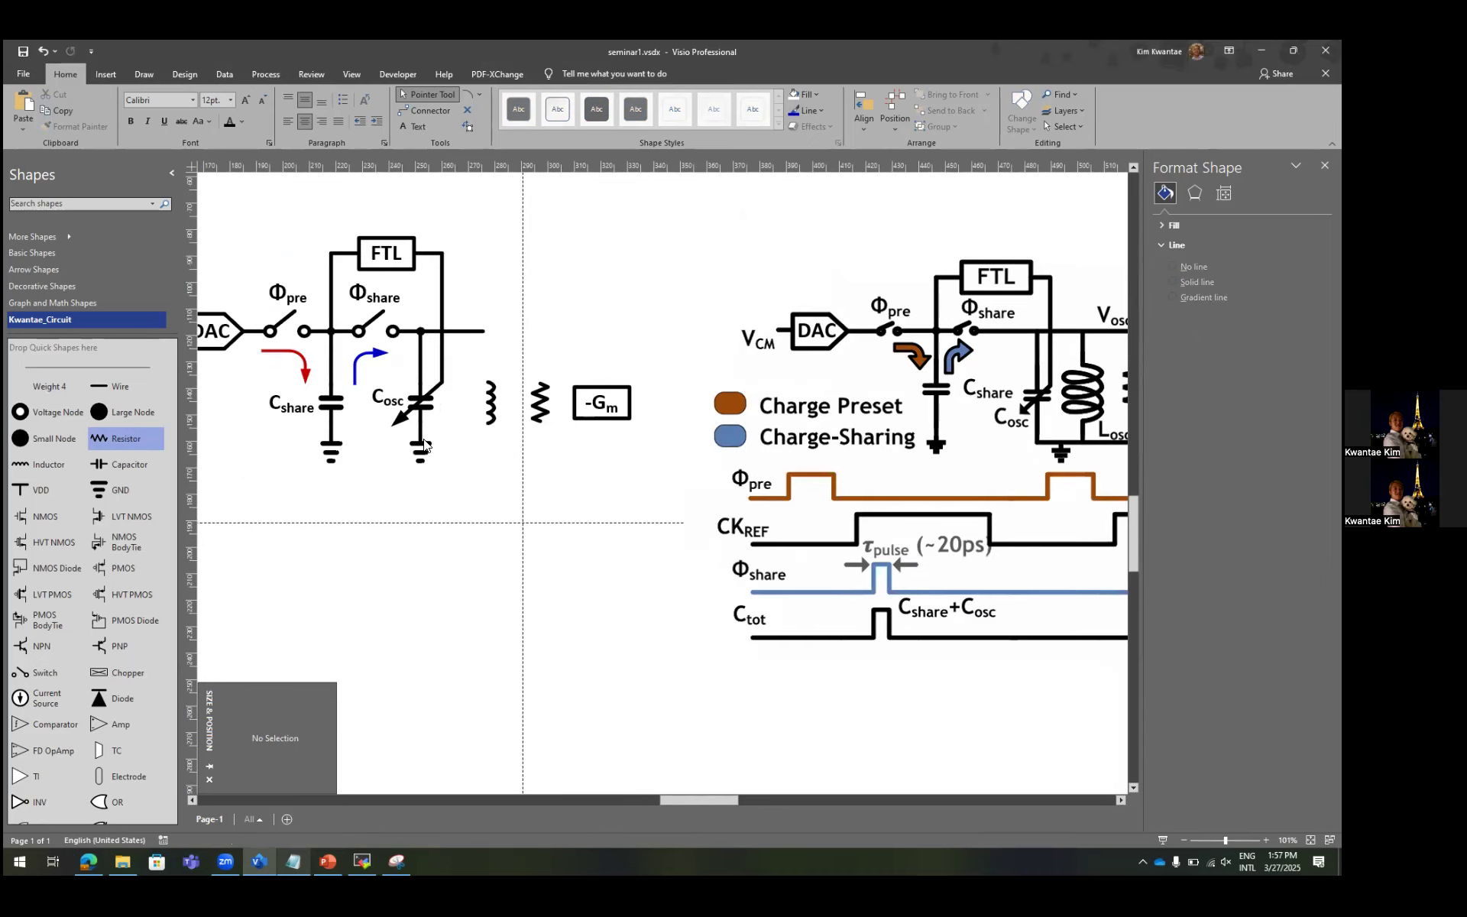
{"action": "scroll", "coordinate": [426, 445], "scroll_direction": "right", "scroll_amount": 2}
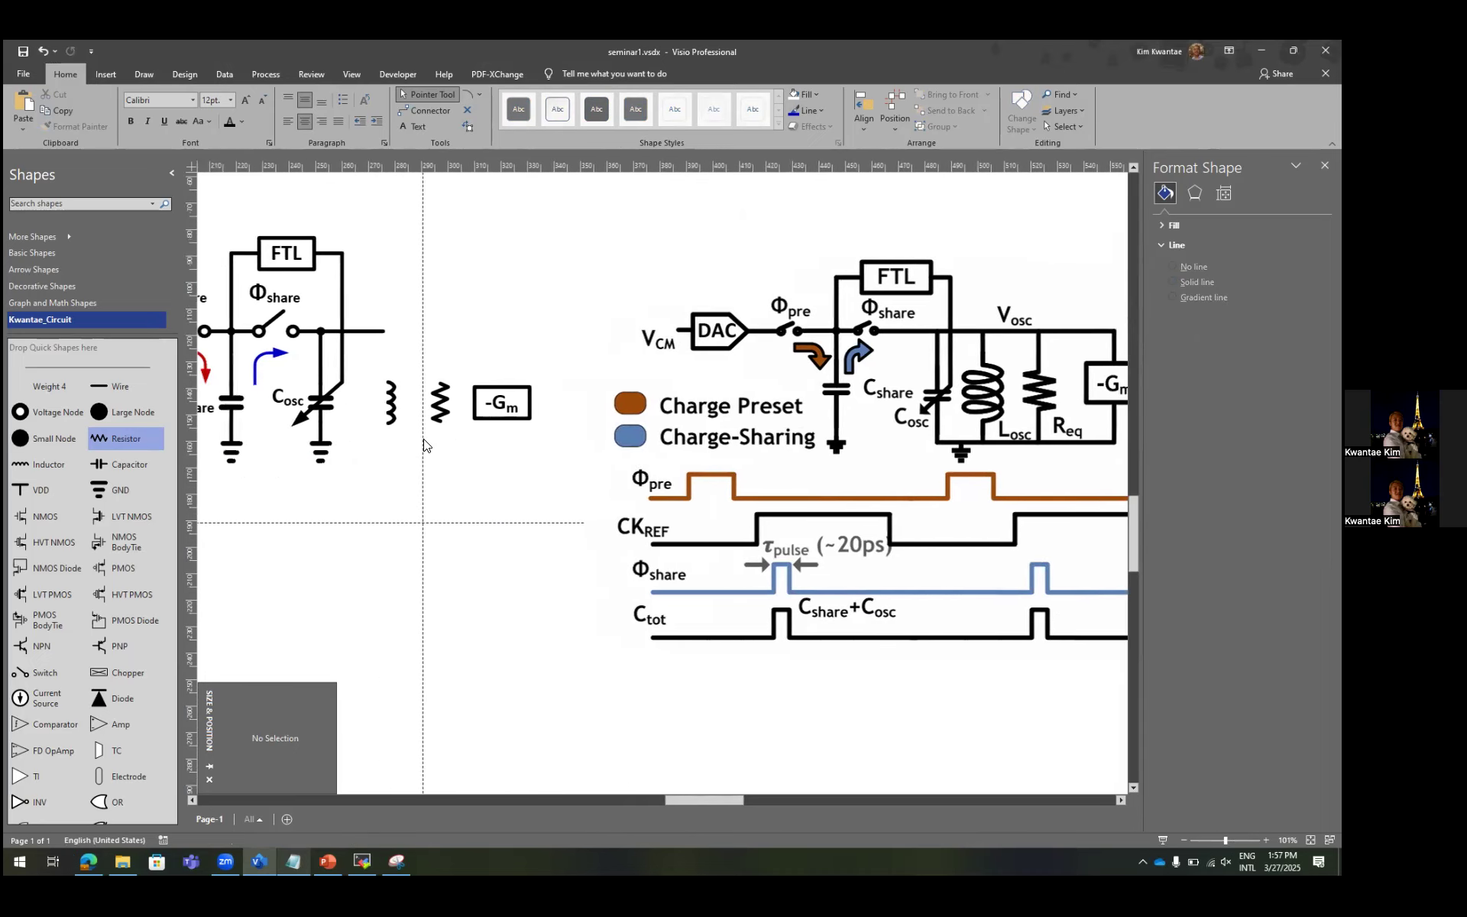
{"action": "scroll", "coordinate": [348, 447], "scroll_direction": "up", "scroll_amount": 3}
{"action": "left_click", "coordinate": [353, 449]}
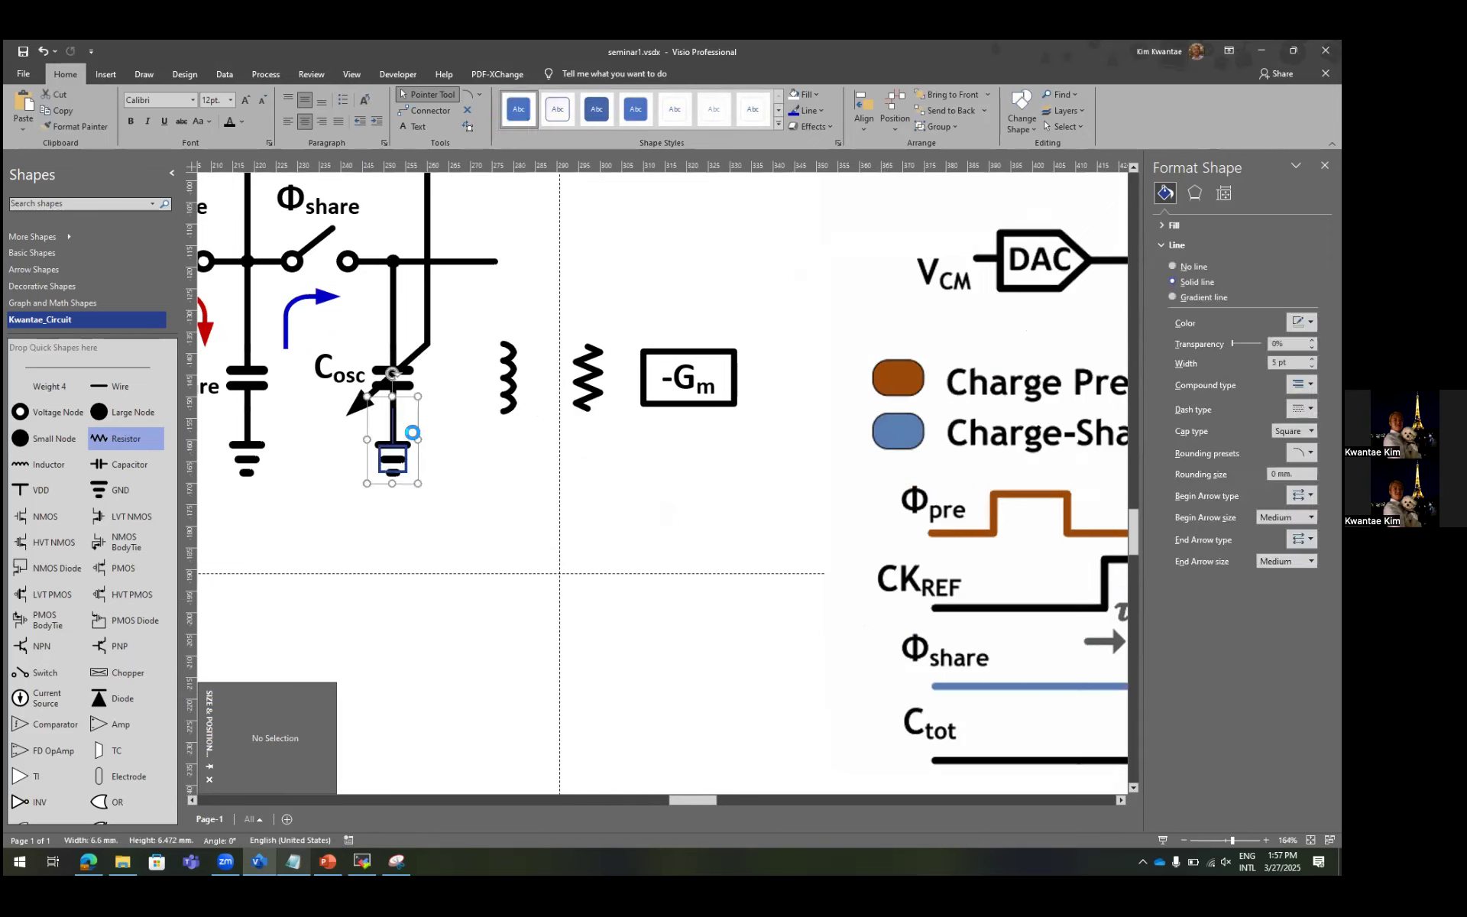
{"action": "key", "text": "ctrl+g"}
{"action": "left_click_drag", "start_coordinate": [411, 428], "coordinate": [659, 431]}
{"action": "key", "text": "ctrl+d"}
Left-align the inductor with the vertical wire of the ground symbol below it.
{"action": "left_click", "coordinate": [500, 420]}
{"action": "left_click", "coordinate": [506, 407]}
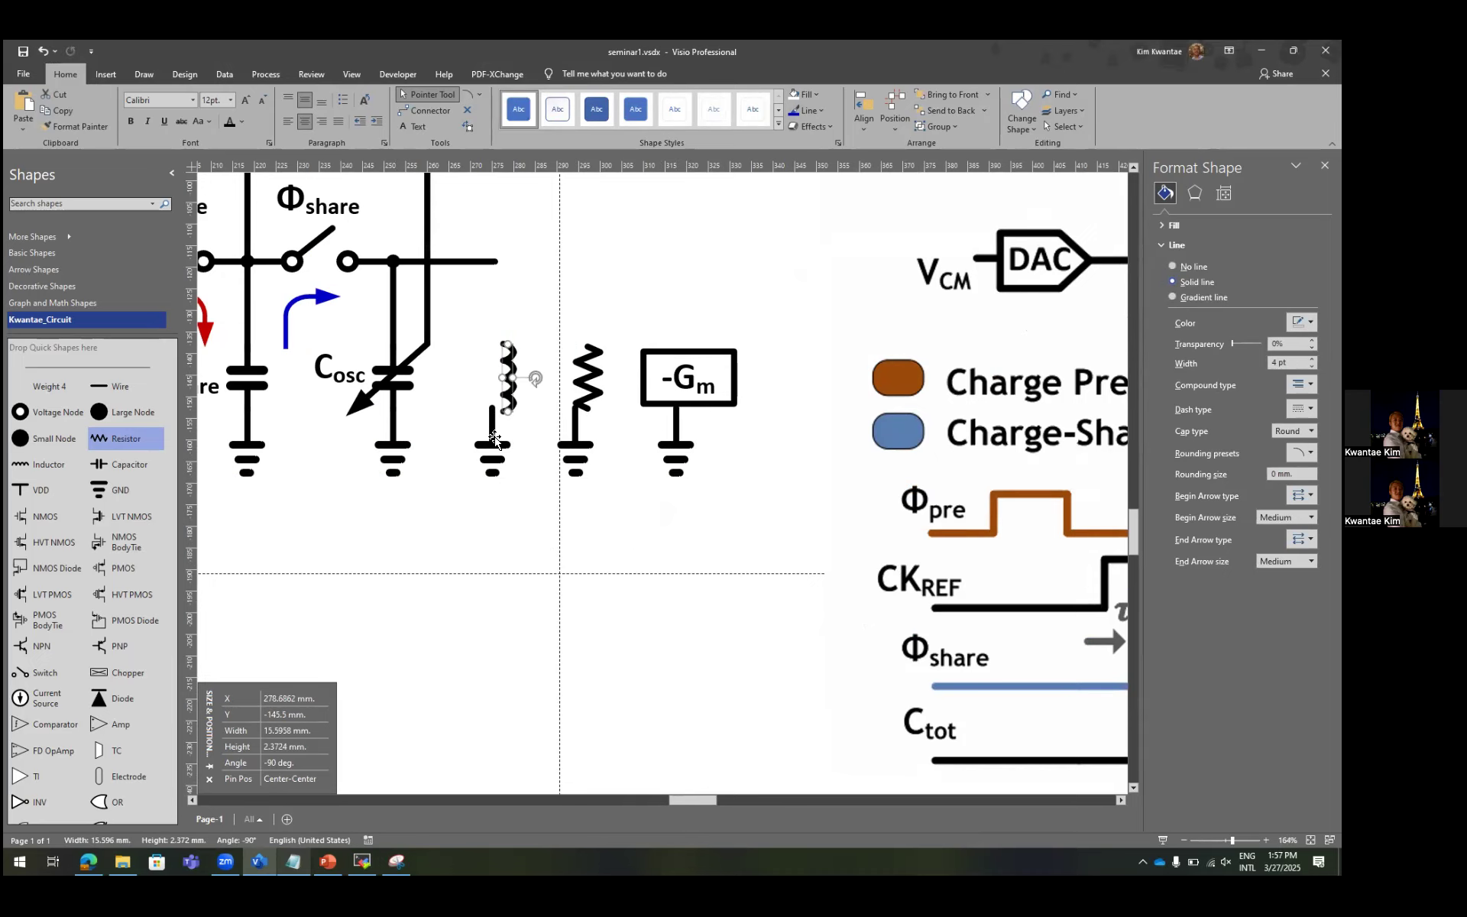
{"action": "left_click", "coordinate": [498, 445], "text": "ctrl"}
{"action": "left_click", "coordinate": [531, 450]}
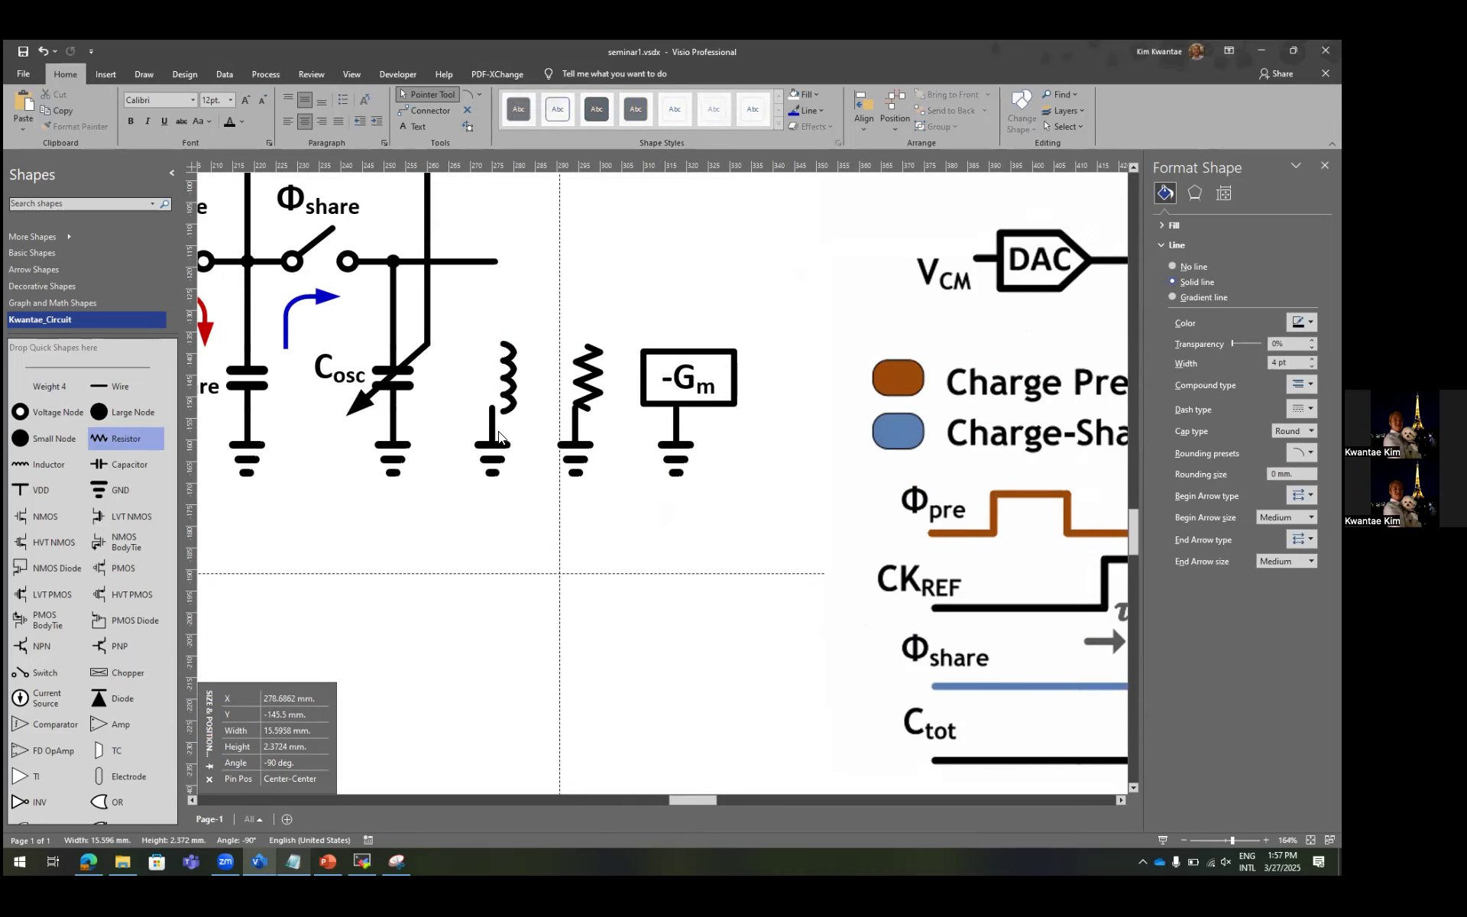
{"action": "left_click", "coordinate": [510, 398]}
{"action": "scroll", "coordinate": [511, 405], "scroll_direction": "up", "scroll_amount": 4}
{"action": "left_click", "coordinate": [543, 437]}
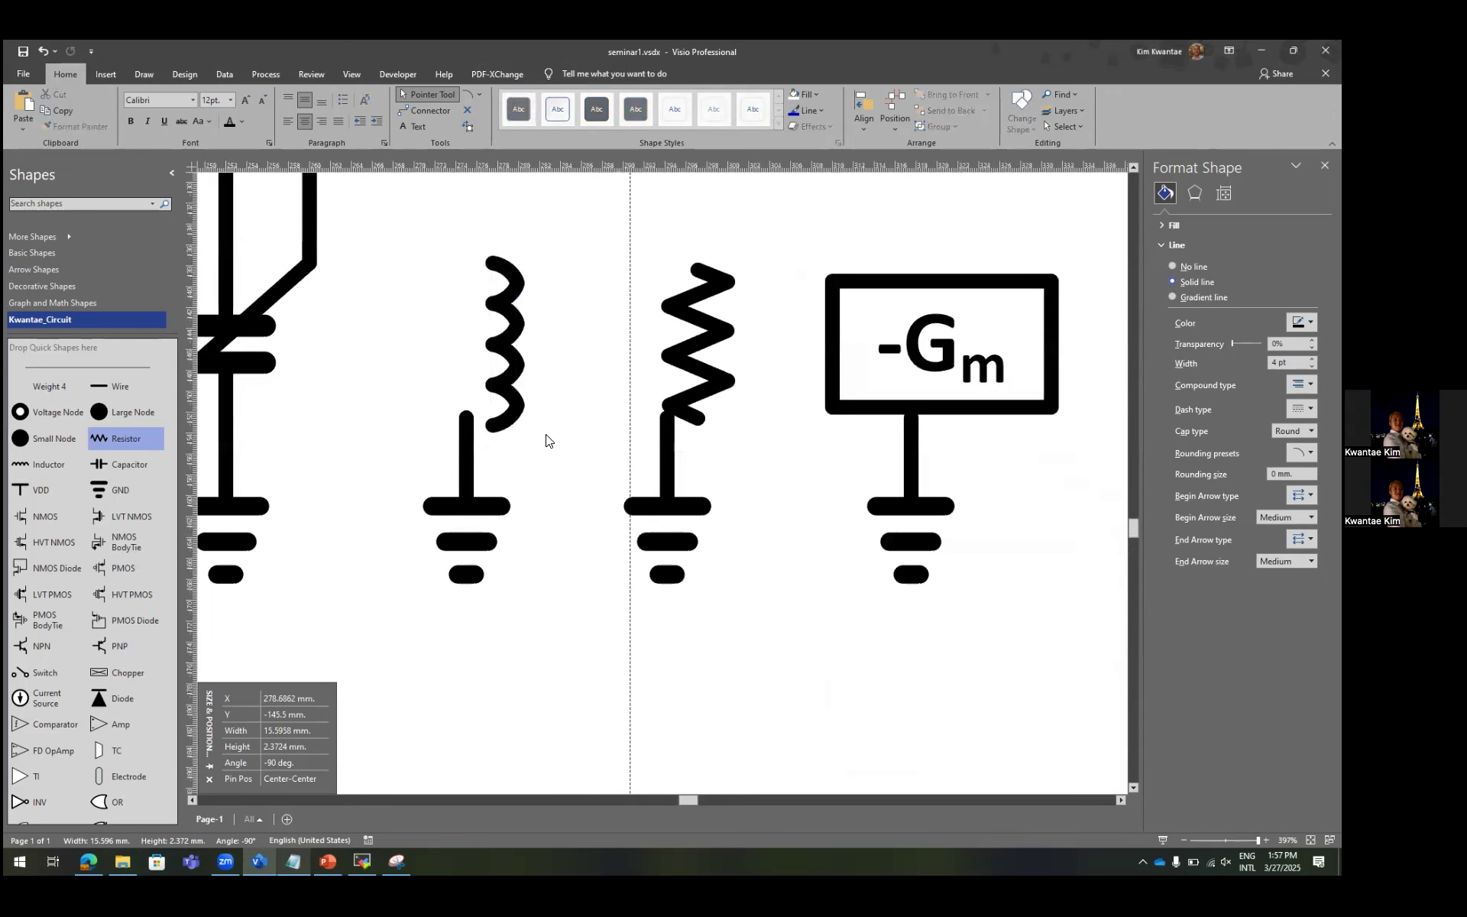
{"action": "key", "text": "ctrl+shift+u"}
{"action": "left_click", "coordinate": [513, 441]}
{"action": "left_click", "coordinate": [464, 434]}
{"action": "left_click", "coordinate": [509, 426], "text": "shift"}
{"action": "key", "text": "F8"}
{"action": "left_click", "coordinate": [615, 459]}
{"action": "key", "text": "Return"}
Shorten the ground wire under the inductor to about 7.03 mm so it meets the inductor's end, and save the drawing.
{"action": "left_click", "coordinate": [515, 460]}
{"action": "left_click_drag", "start_coordinate": [465, 417], "coordinate": [466, 426]}
{"action": "key", "text": "Return"}
{"action": "left_click", "coordinate": [469, 427]}
{"action": "left_click", "coordinate": [533, 446]}
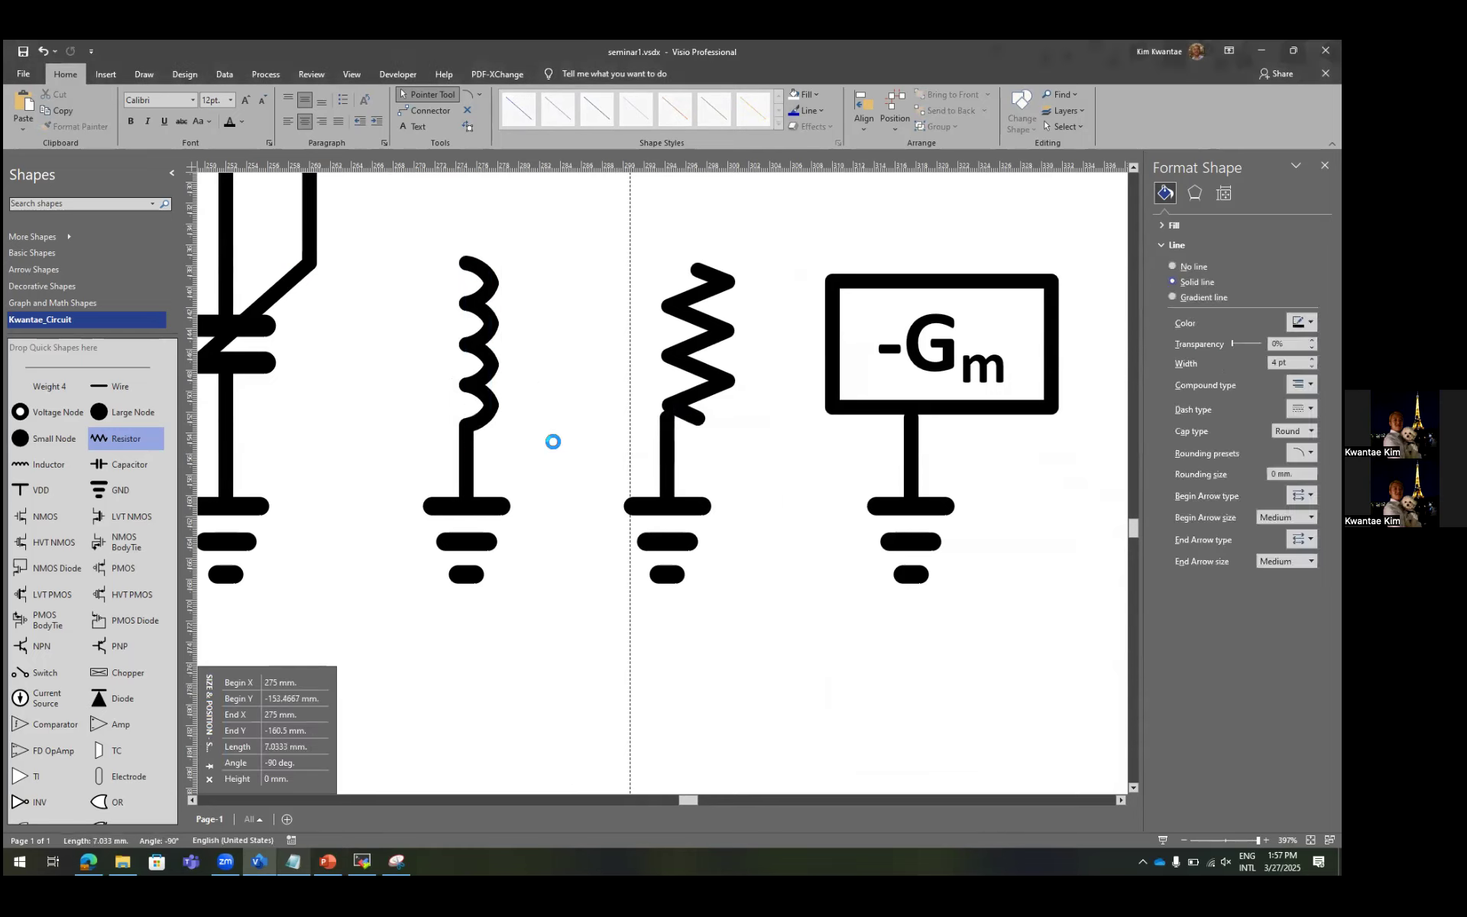
{"action": "key", "text": "ctrl+s"}
Centre the resistor horizontally over its ground symbol.
{"action": "scroll", "coordinate": [601, 426], "scroll_direction": "down", "scroll_amount": 3}
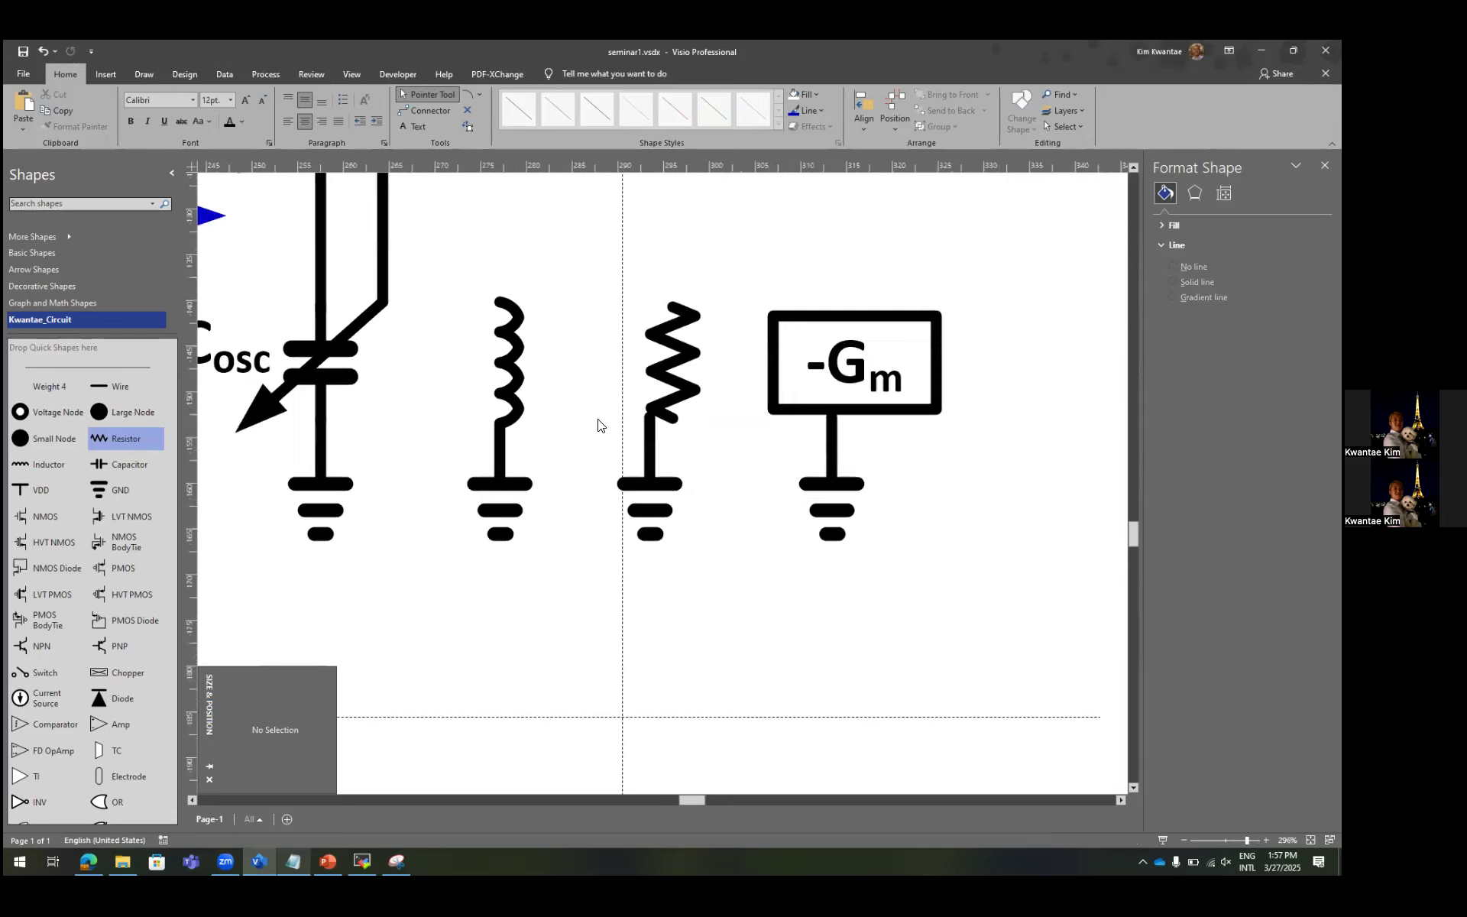
{"action": "scroll", "coordinate": [601, 425], "scroll_direction": "right", "scroll_amount": 5}
{"action": "scroll", "coordinate": [601, 426], "scroll_direction": "left", "scroll_amount": 5}
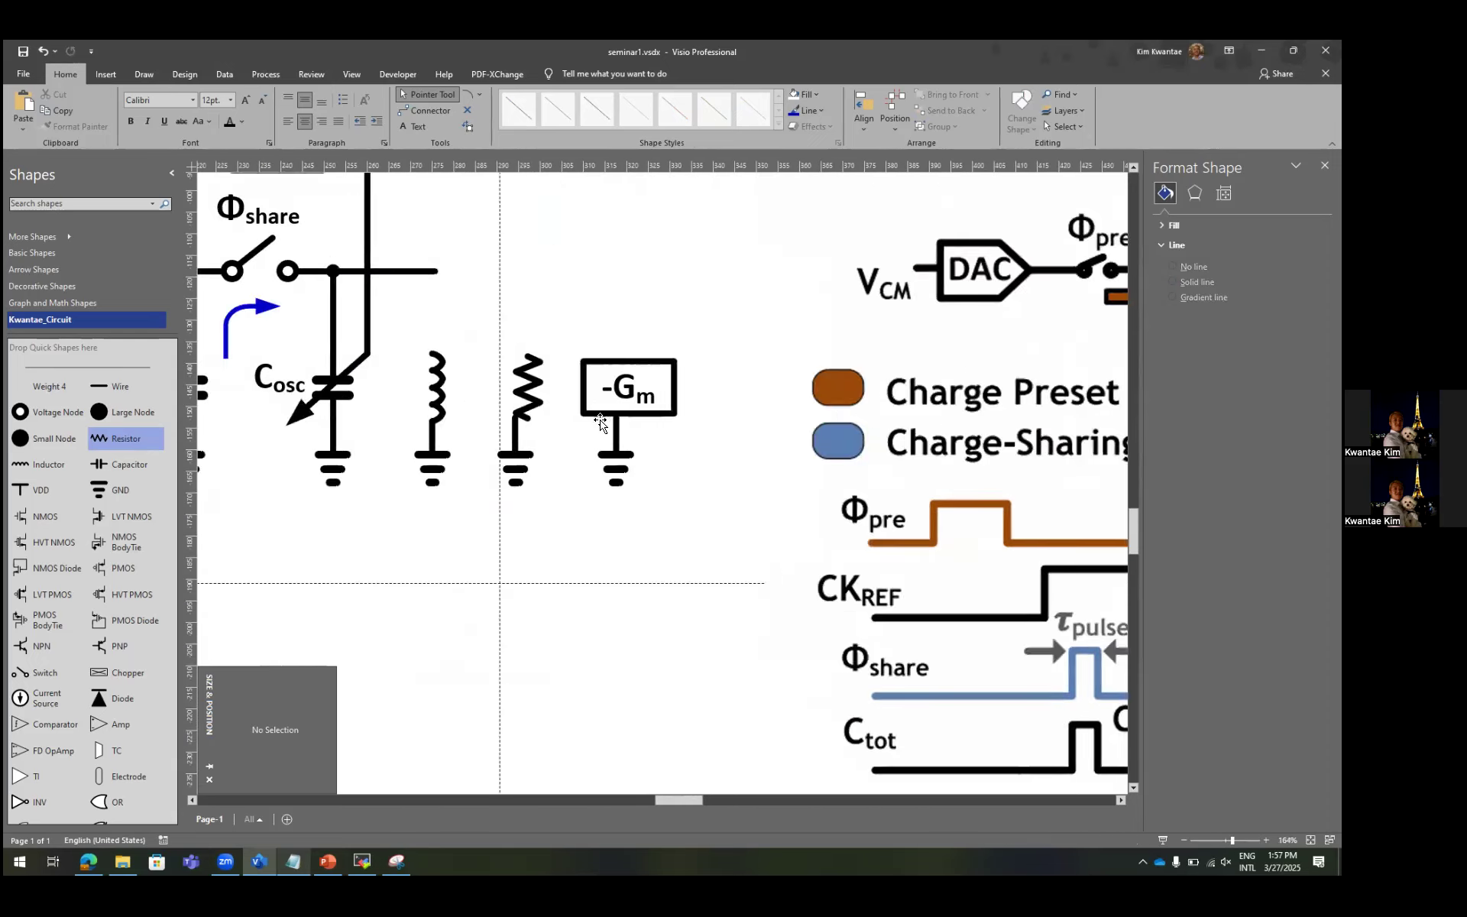
{"action": "scroll", "coordinate": [601, 425], "scroll_direction": "left", "scroll_amount": 3}
{"action": "scroll", "coordinate": [611, 424], "scroll_direction": "right", "scroll_amount": 3}
{"action": "scroll", "coordinate": [638, 420], "scroll_direction": "up", "scroll_amount": 1}
{"action": "scroll", "coordinate": [638, 420], "scroll_direction": "up", "scroll_amount": 2}
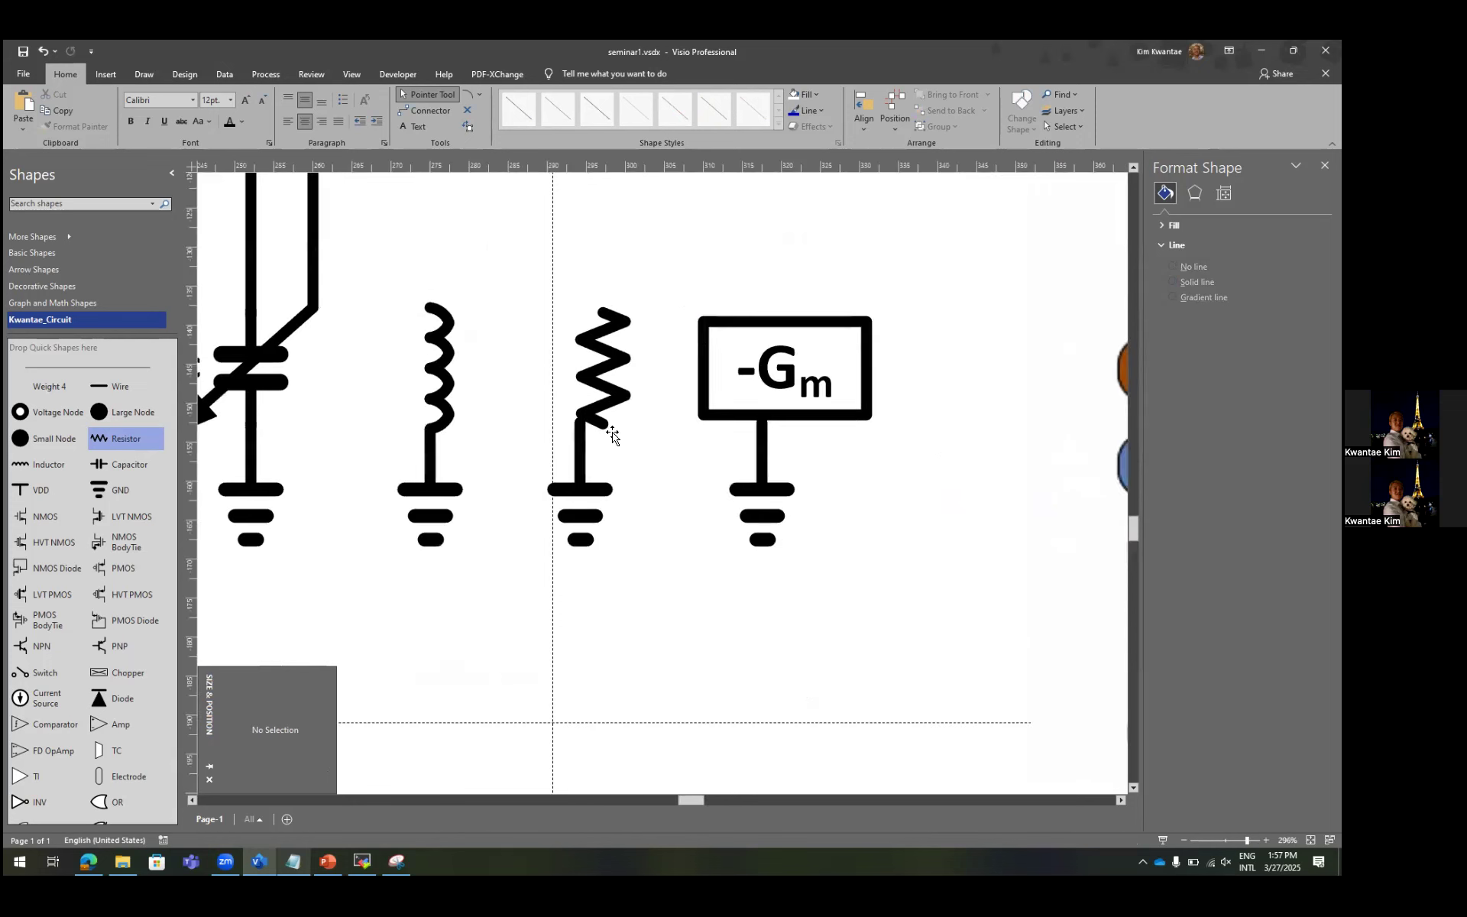
{"action": "left_click", "coordinate": [611, 425]}
{"action": "key", "text": "F8"}
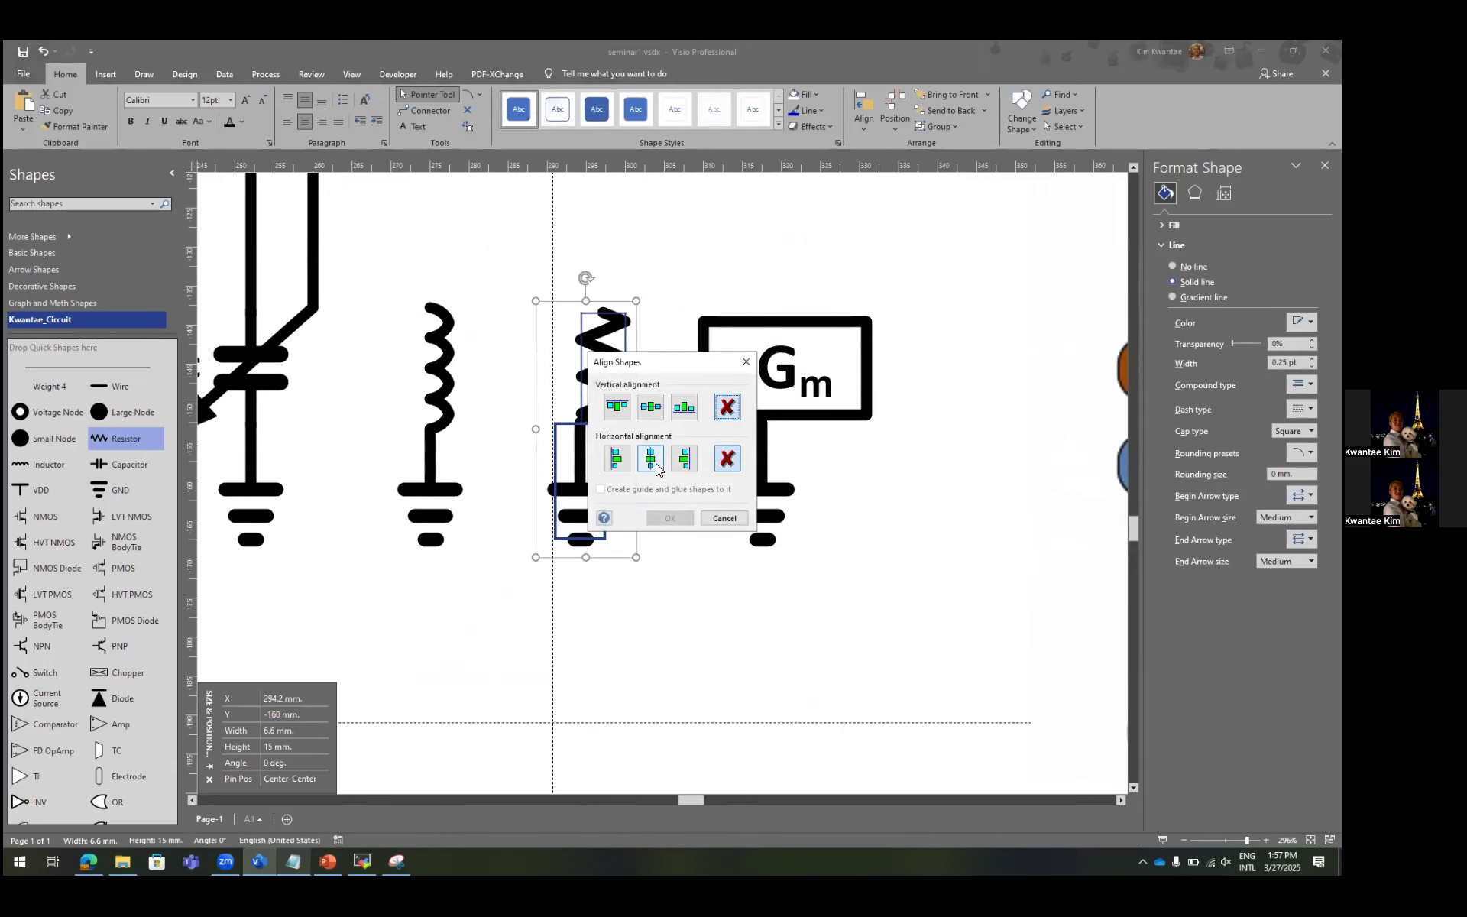
{"action": "left_click", "coordinate": [655, 462]}
{"action": "key", "text": "Return"}
Centre the -Gm block horizontally over its ground symbol.
{"action": "left_click", "coordinate": [759, 434]}
{"action": "left_click", "coordinate": [802, 396], "text": "shift"}
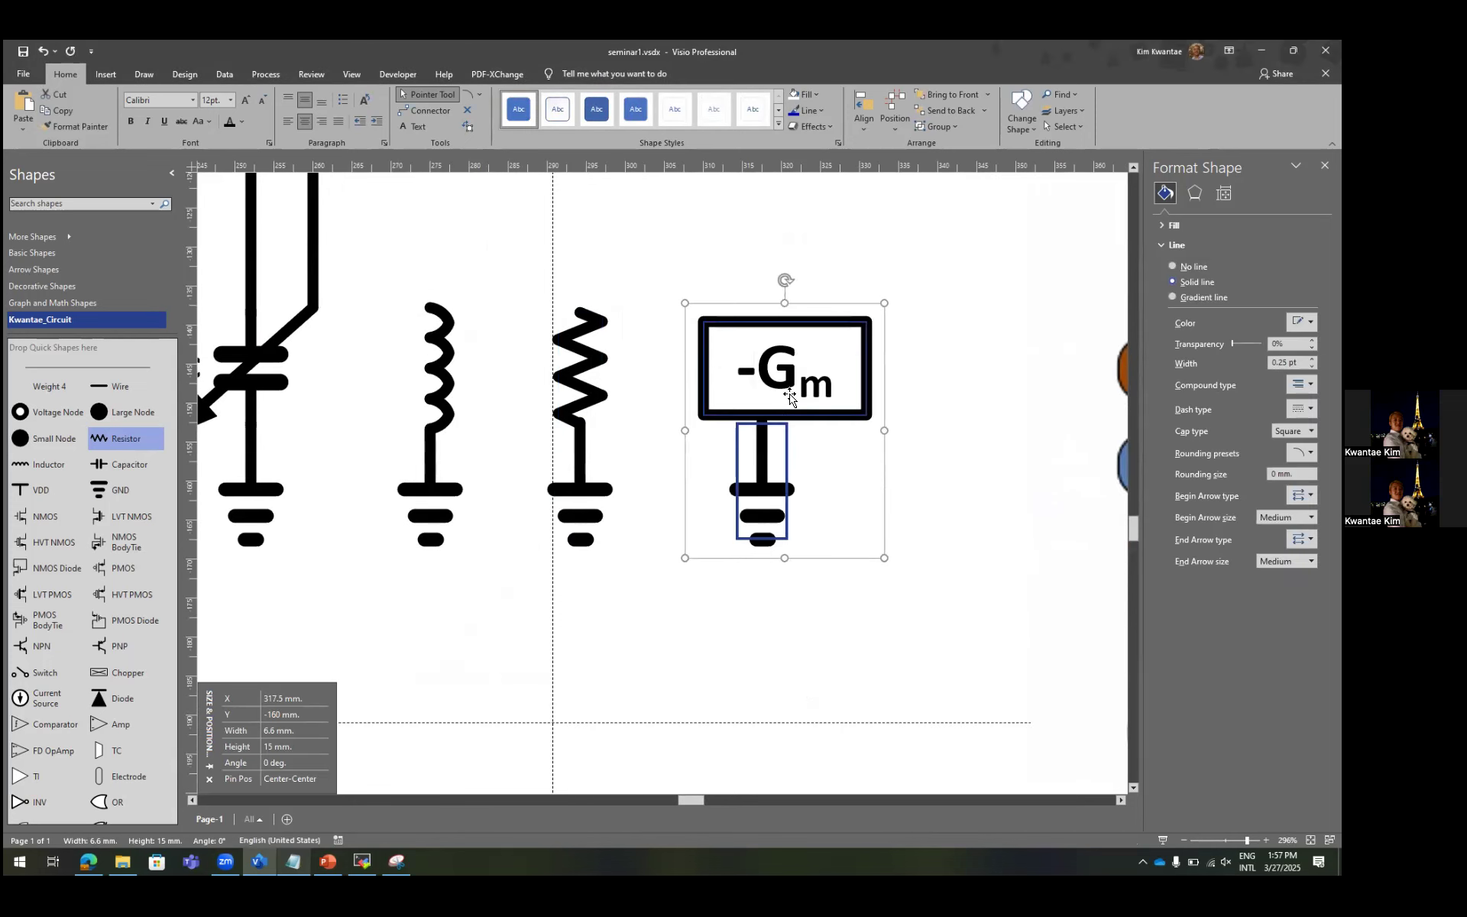
{"action": "key", "text": "F8"}
{"action": "left_click", "coordinate": [651, 458]}
{"action": "key", "text": "Return"}
{"action": "left_click", "coordinate": [738, 429]}
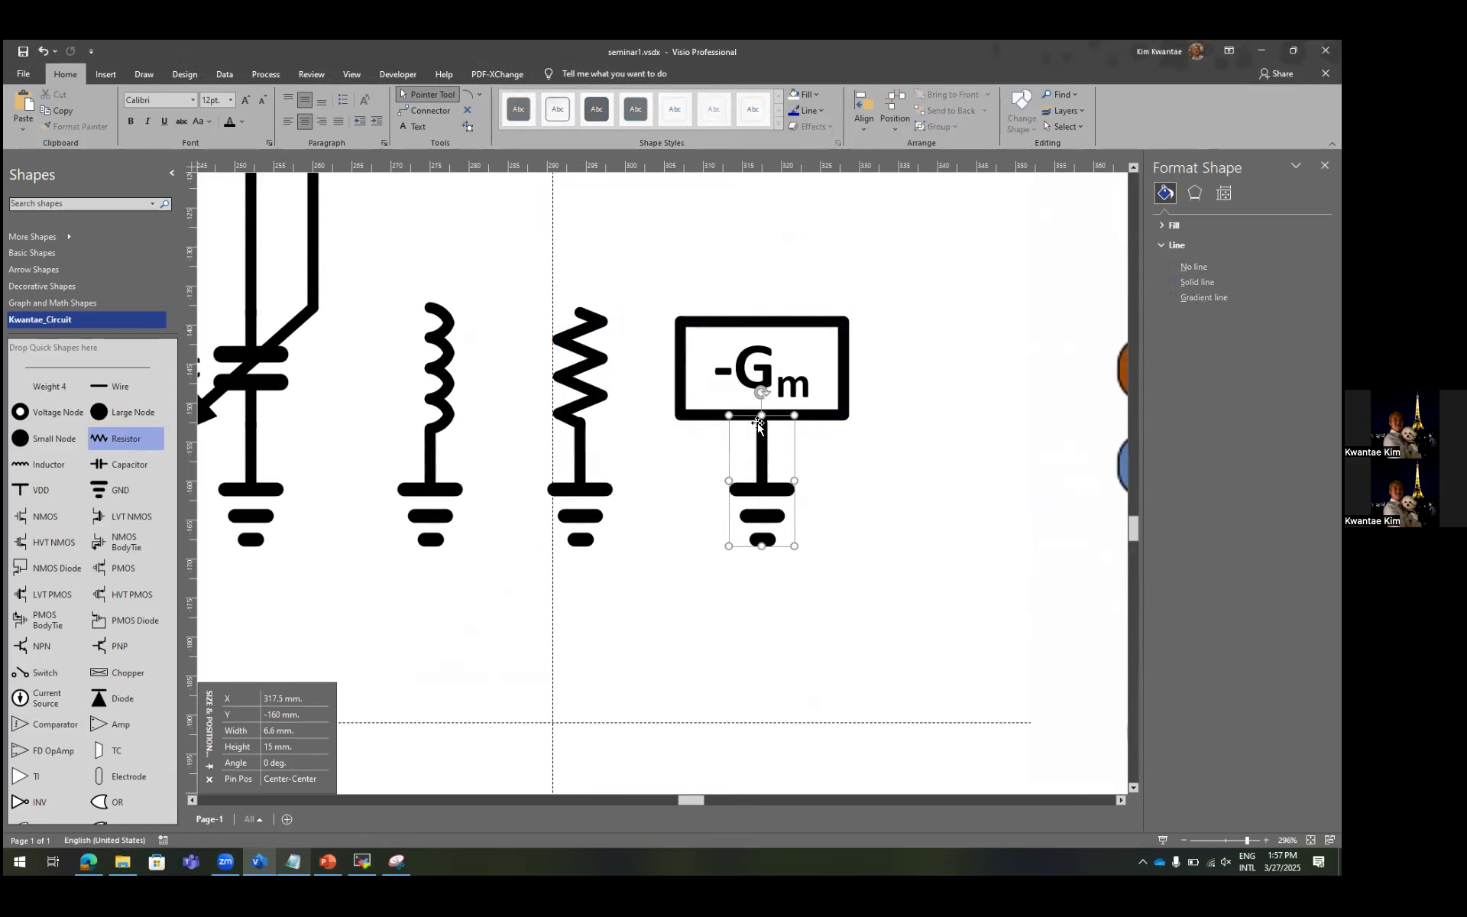
Shorten the ground wire under the resistor to about 7.55 mm so it meets the resistor's end.
{"action": "left_click", "coordinate": [764, 432]}
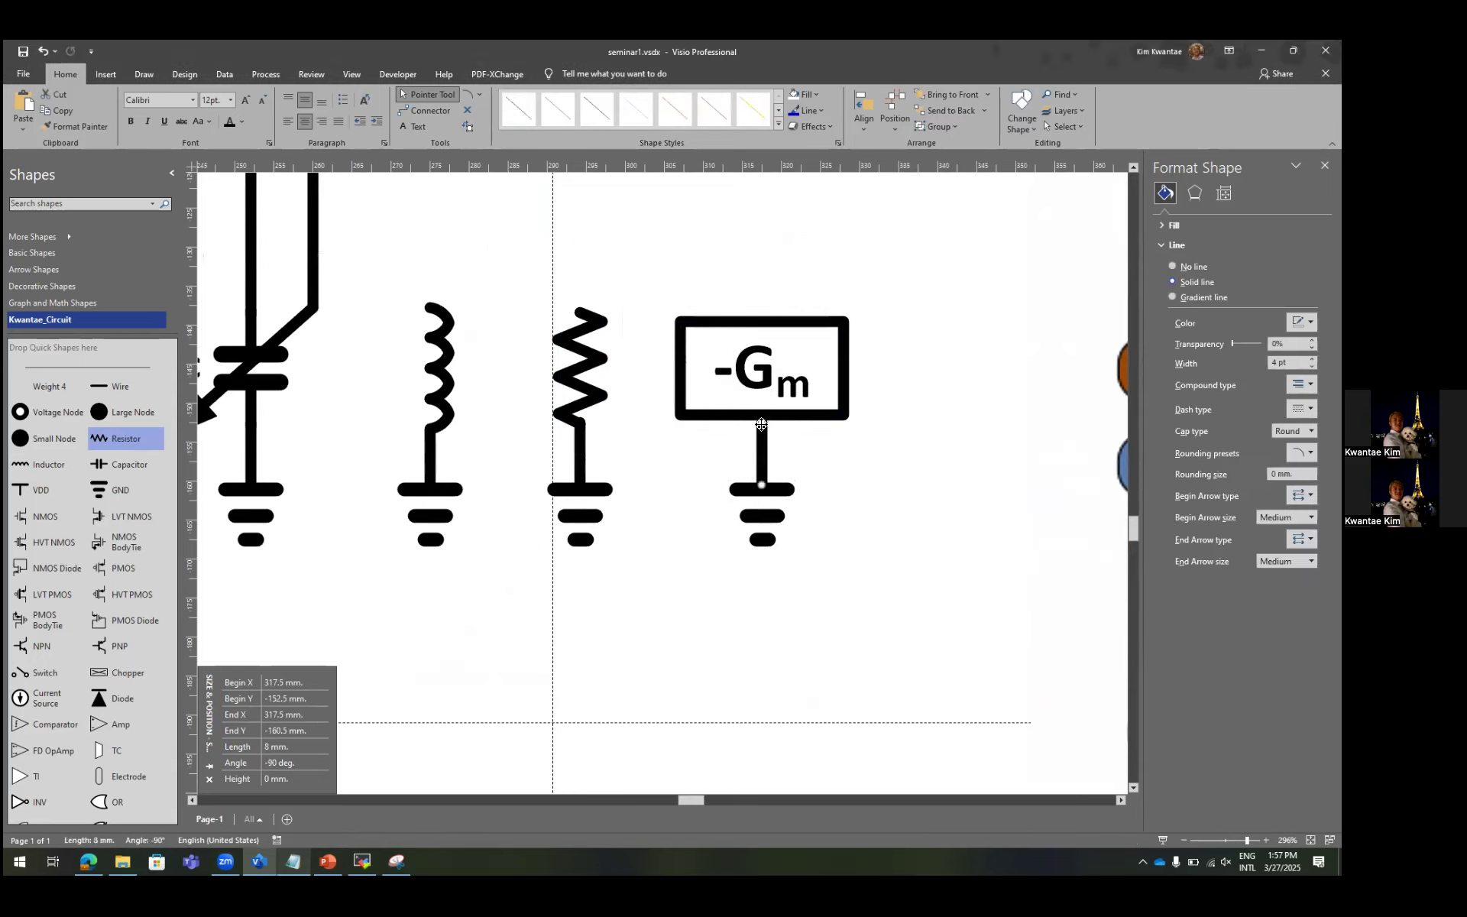
{"action": "left_click", "coordinate": [582, 442]}
{"action": "left_click", "coordinate": [614, 435]}
{"action": "scroll", "coordinate": [584, 429], "scroll_direction": "up", "scroll_amount": 2}
{"action": "left_click", "coordinate": [574, 422]}
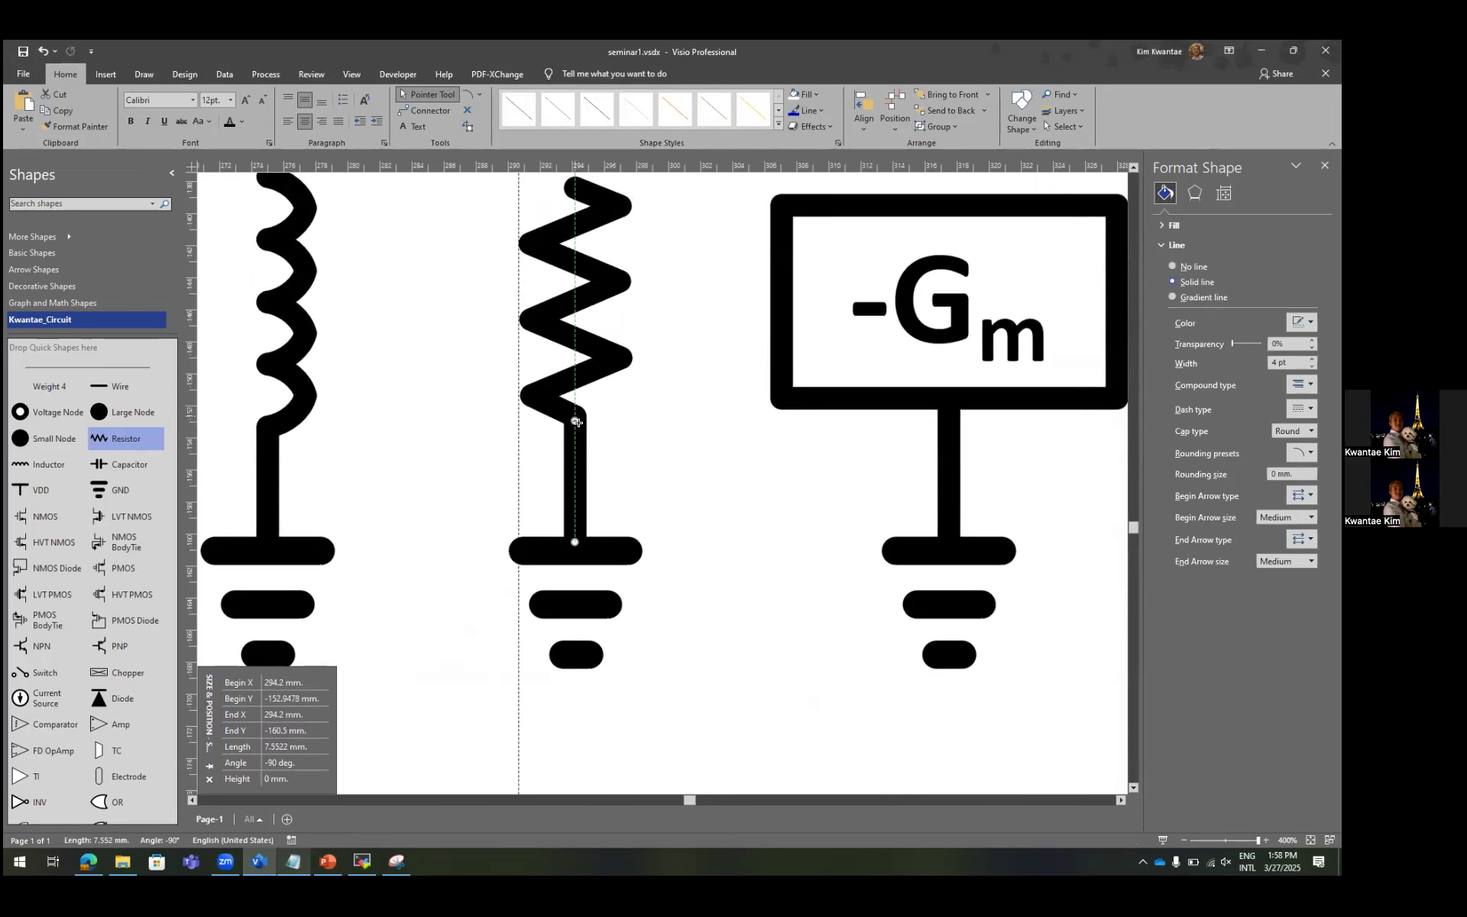
{"action": "left_click", "coordinate": [655, 420]}
Copy the Cosc label to below the inductor's ground and change its text to Losc, keeping osc as subscript.
{"action": "scroll", "coordinate": [655, 423], "scroll_direction": "down", "scroll_amount": 5}
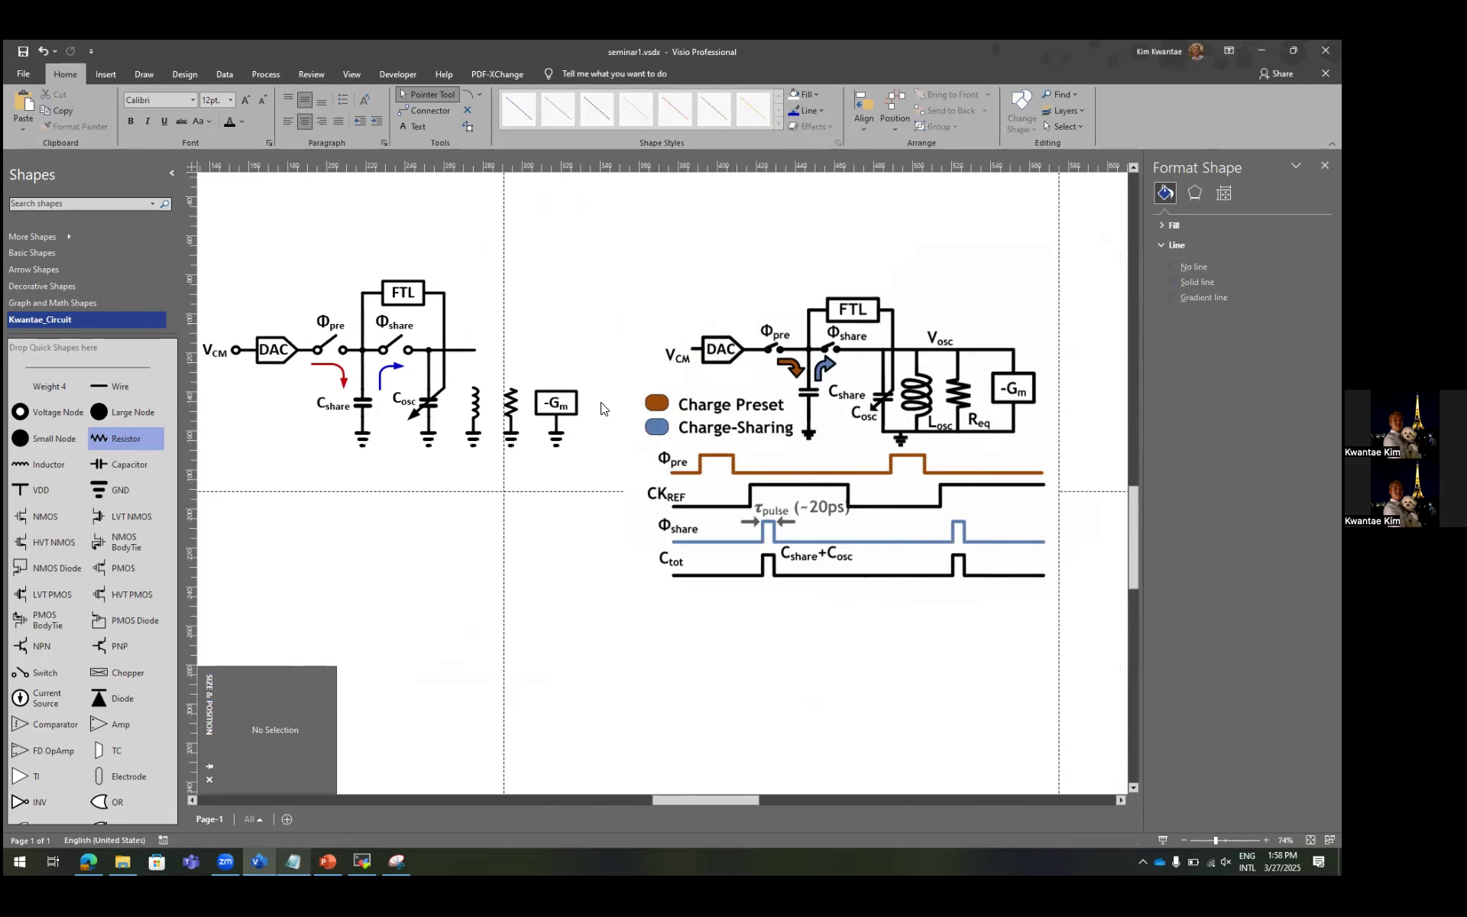
{"action": "scroll", "coordinate": [512, 430], "scroll_direction": "up", "scroll_amount": 2}
{"action": "scroll", "coordinate": [464, 426], "scroll_direction": "left", "scroll_amount": 2}
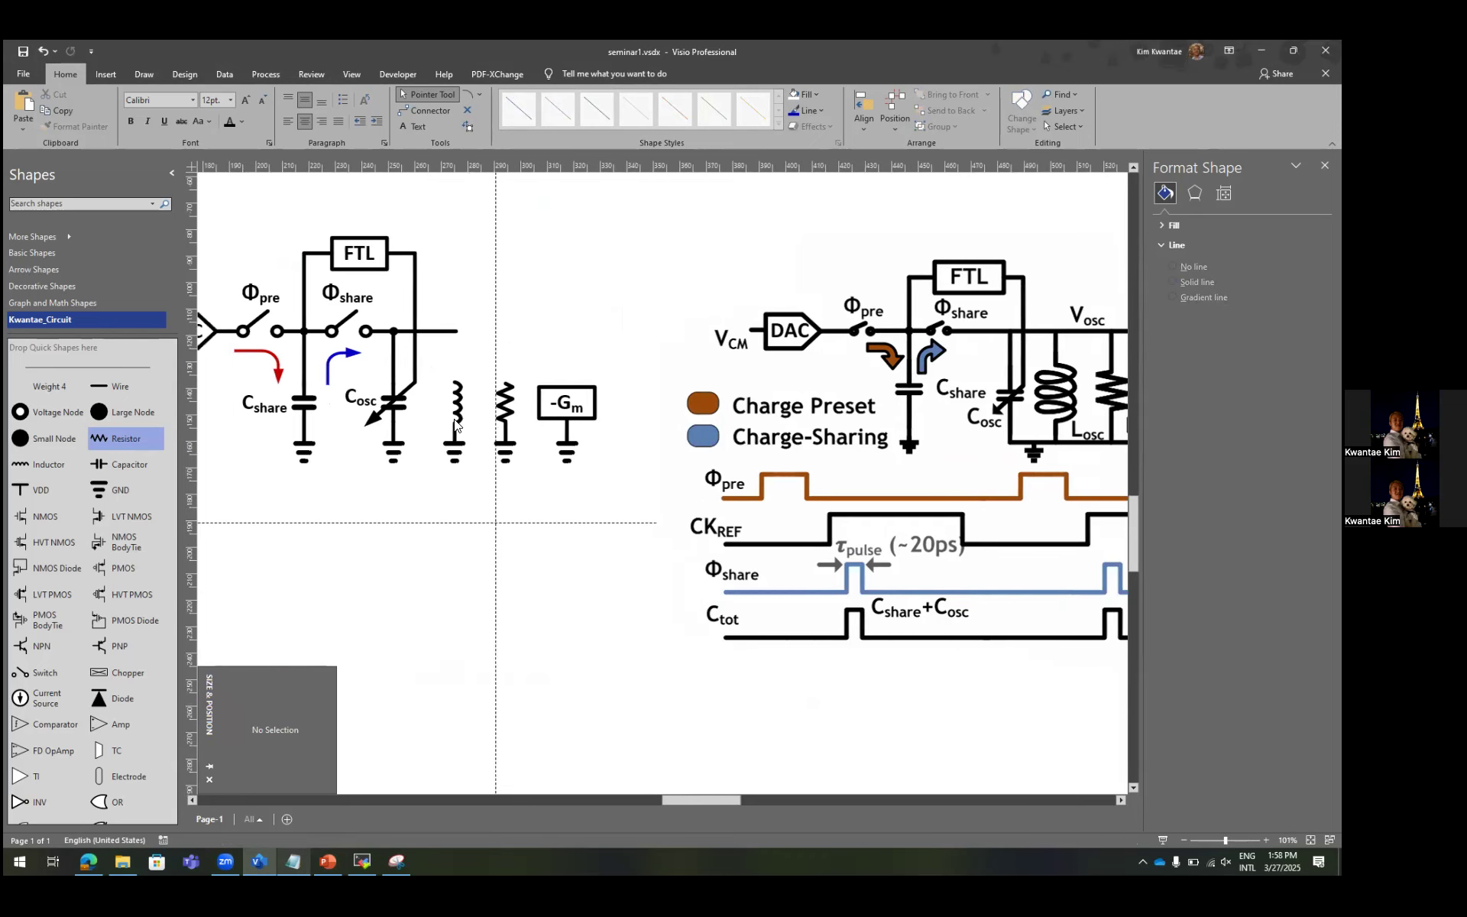
{"action": "left_click", "coordinate": [376, 397]}
{"action": "left_click_drag", "start_coordinate": [382, 396], "coordinate": [473, 476]}
{"action": "double_click", "coordinate": [465, 478]}
{"action": "type", "text": "L"}
{"action": "key", "text": "Escape"}
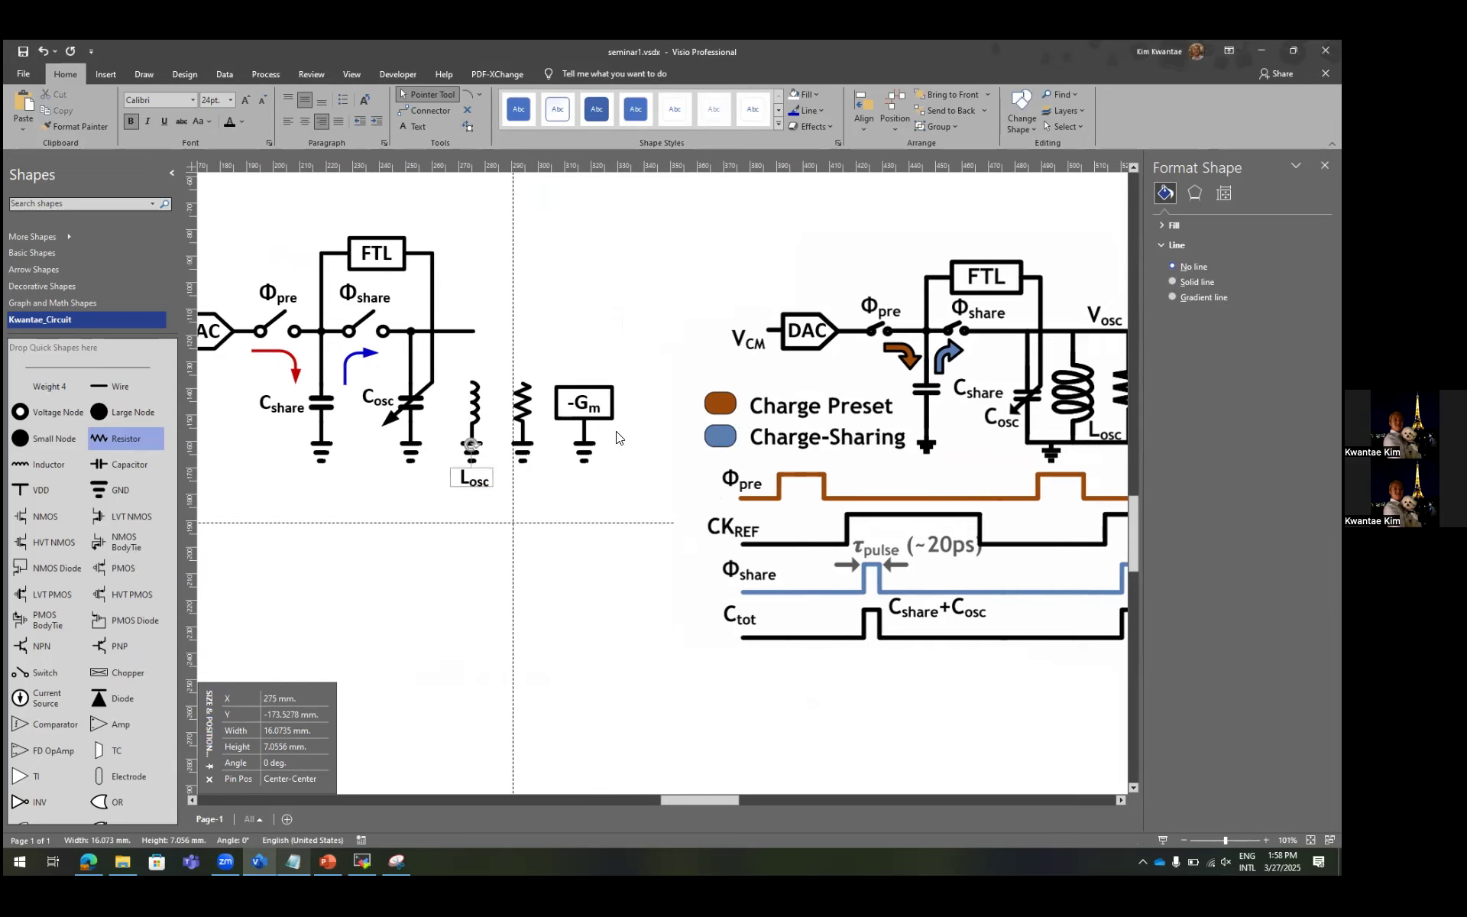
Copy the Losc label and change the copy's text to Req, with eq as subscript.
{"action": "scroll", "coordinate": [524, 451], "scroll_direction": "right", "scroll_amount": 3}
{"action": "left_click_drag", "start_coordinate": [363, 488], "coordinate": [439, 535]}
{"action": "double_click", "coordinate": [430, 538]}
{"action": "type", "text": "R"}
{"action": "key", "text": "shift+End"}
{"action": "type", "text": "e"}
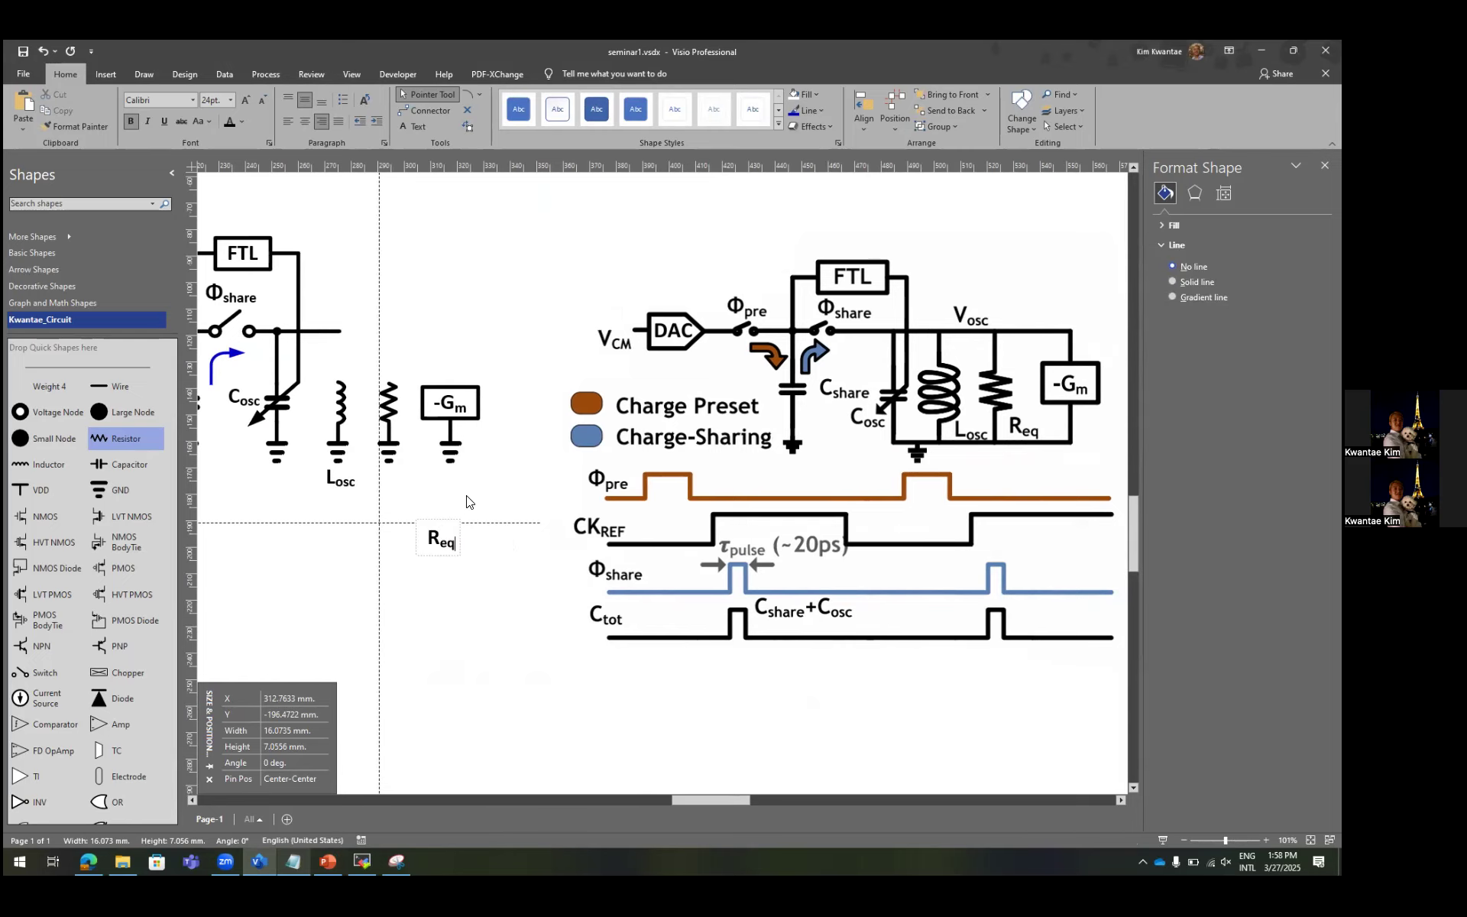
{"action": "left_click", "coordinate": [451, 510]}
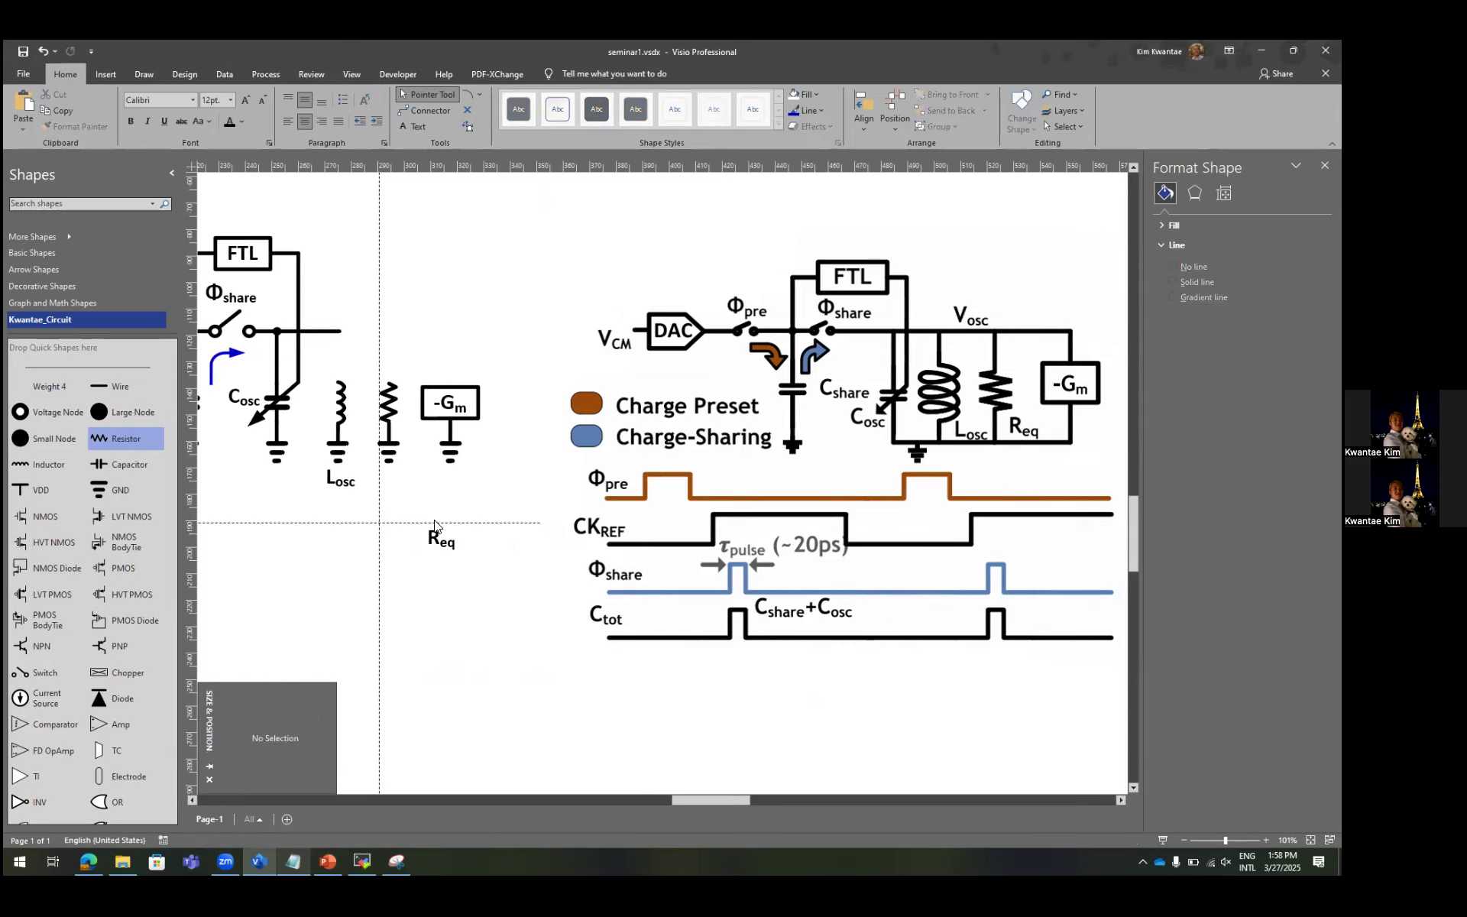
Move the Losc label beside the inductor and the Req label beside the resistor.
{"action": "left_click", "coordinate": [350, 485]}
{"action": "scroll", "coordinate": [353, 486], "scroll_direction": "up", "scroll_amount": 3}
{"action": "left_click_drag", "start_coordinate": [352, 486], "coordinate": [302, 381]}
{"action": "left_click_drag", "start_coordinate": [538, 598], "coordinate": [404, 394]}
Align the Losc and Req labels vertically by their middles.
{"action": "left_click", "coordinate": [279, 367]}
{"action": "left_click", "coordinate": [380, 372], "text": "shift"}
{"action": "key", "text": "F8"}
{"action": "left_click", "coordinate": [657, 412]}
{"action": "key", "text": "Return"}
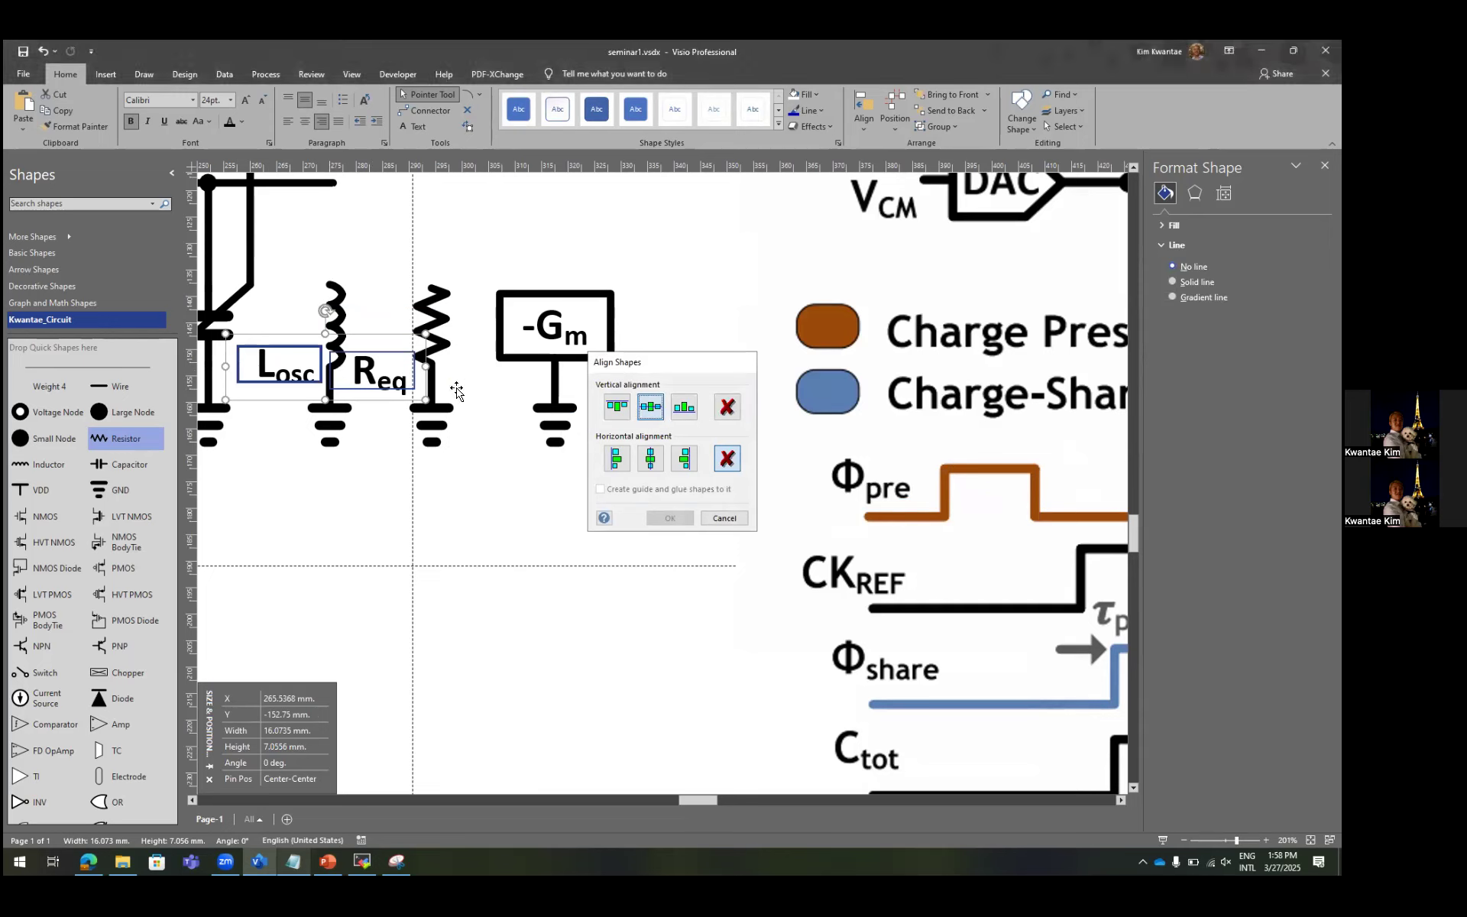
{"action": "left_click", "coordinate": [460, 388]}
Nudge the Req label to the right in small increments, closer to the resistor.
{"action": "left_click", "coordinate": [410, 366]}
{"action": "key", "text": "shift+Right"}
{"action": "key", "text": "shift+Right"}
{"action": "key", "text": "shift+Right"}
{"action": "key", "text": "shift+Right"}
{"action": "key", "text": "shift+Right"}
{"action": "key", "text": "shift+Right"}
{"action": "key", "text": "shift+Right"}
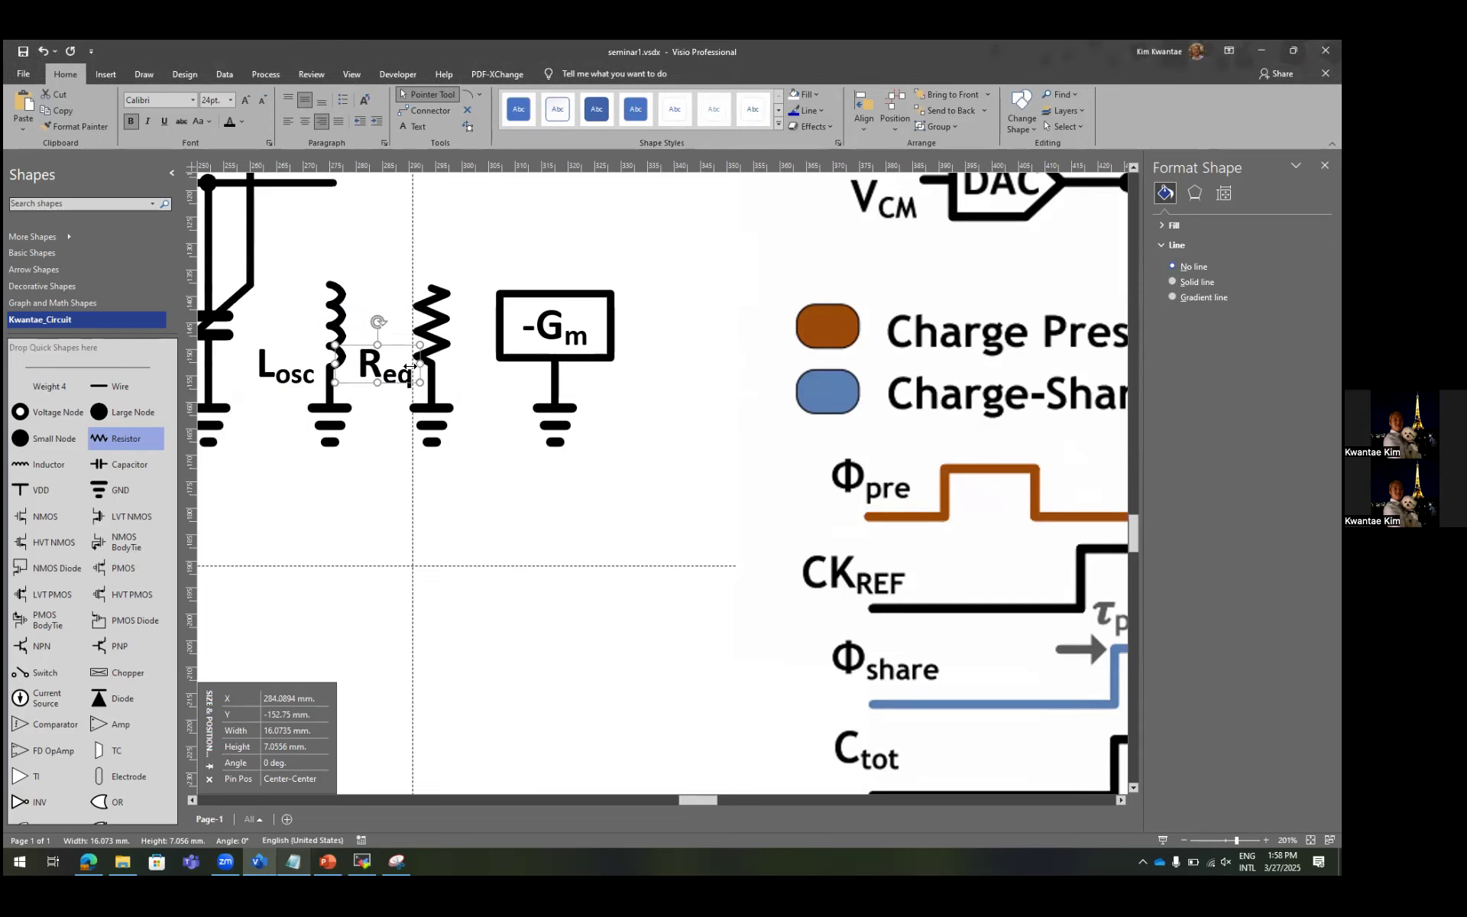
{"action": "left_click", "coordinate": [474, 358]}
Move the Losc and Req labels together to the right-hand sides of the inductor and resistor.
{"action": "scroll", "coordinate": [477, 264], "scroll_direction": "down", "scroll_amount": 5}
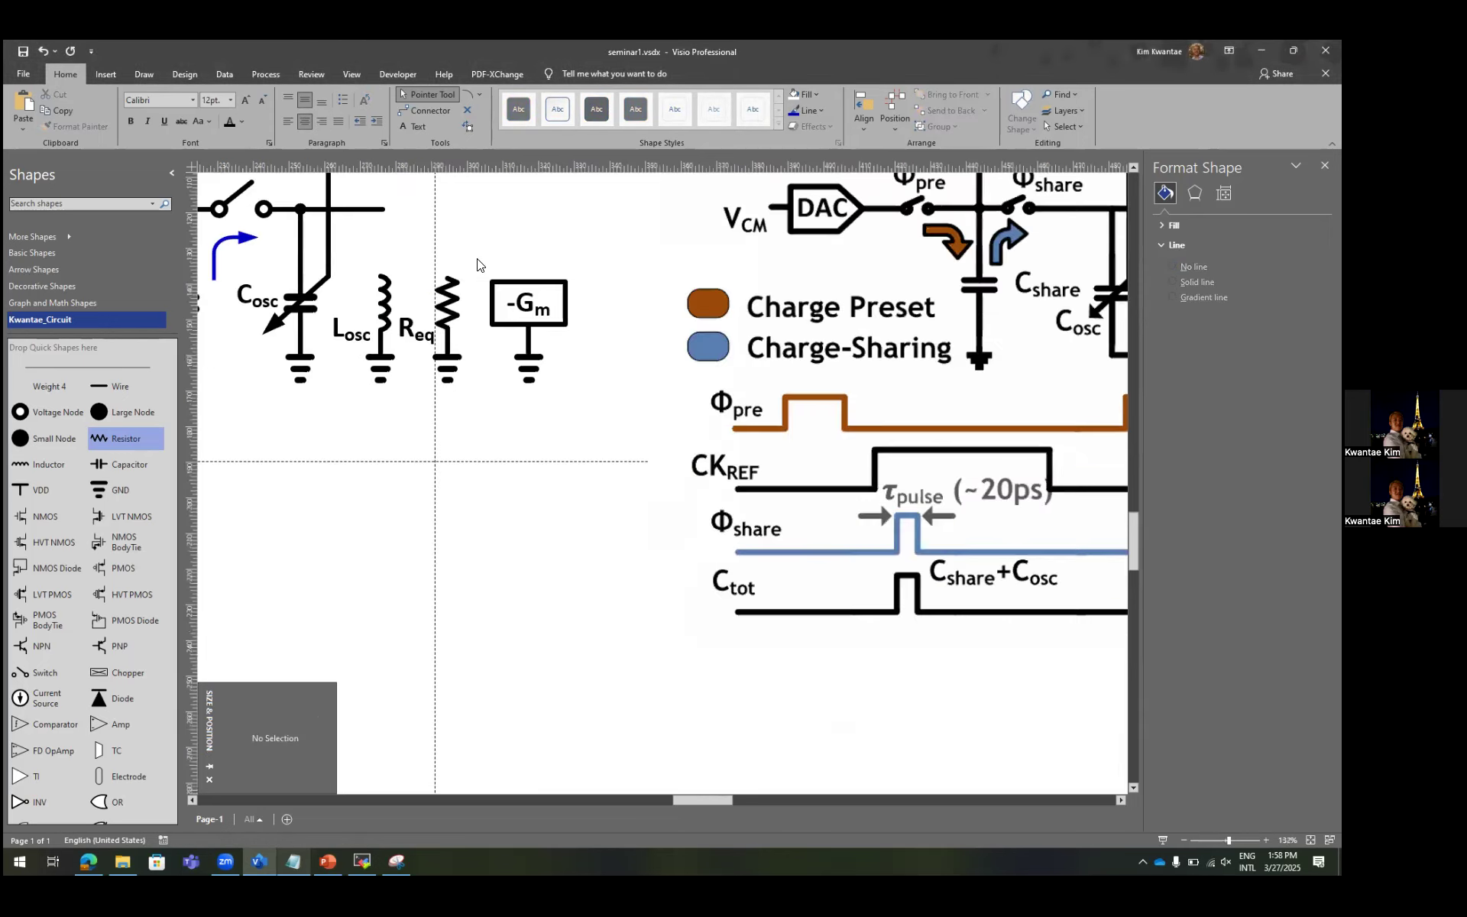
{"action": "scroll", "coordinate": [474, 299], "scroll_direction": "up", "scroll_amount": 1}
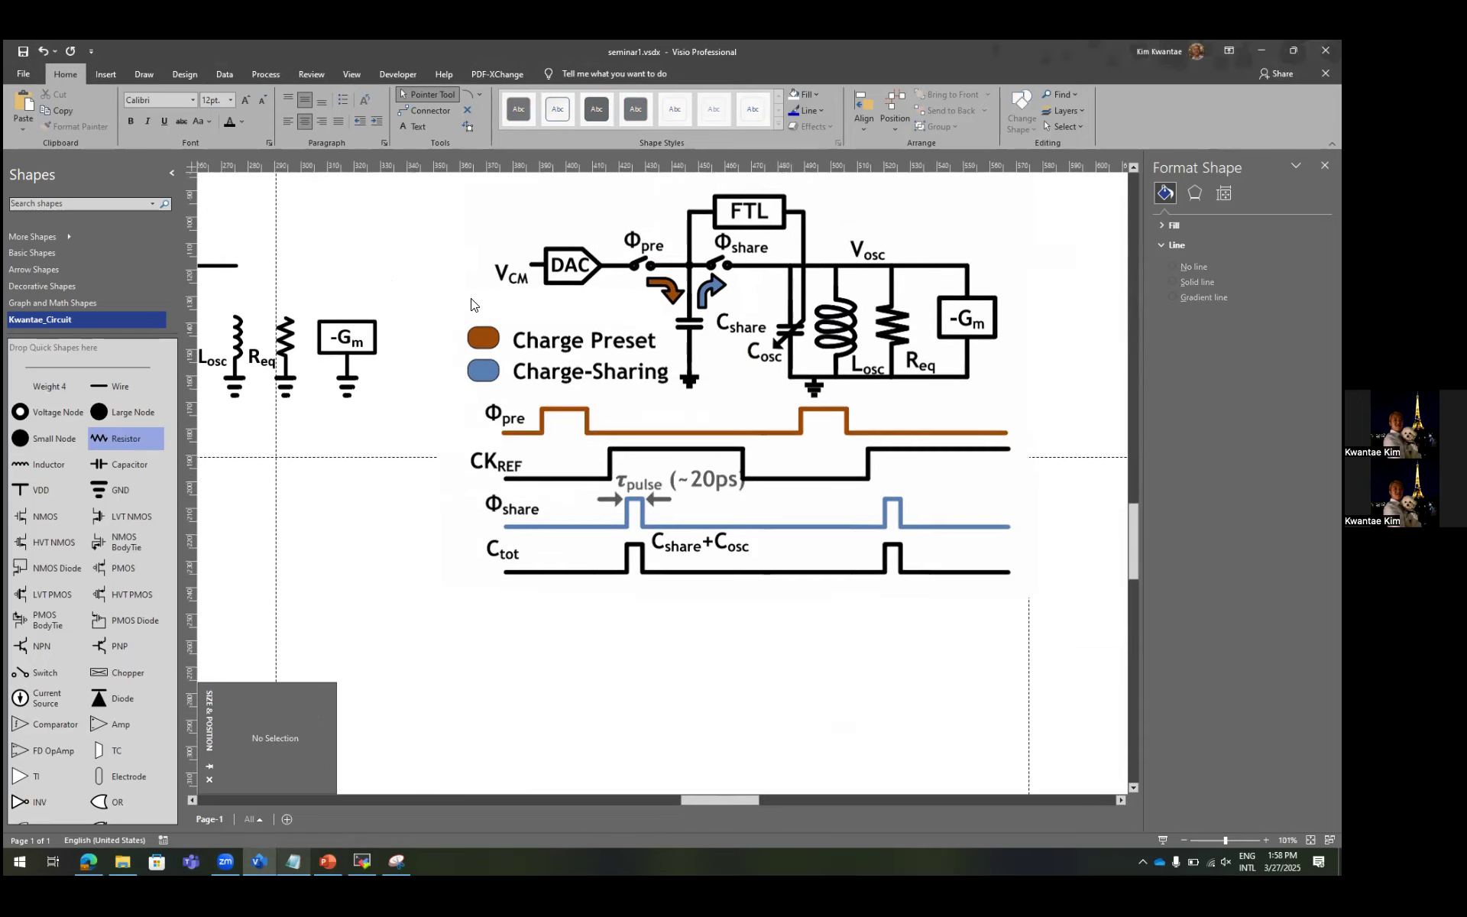
{"action": "scroll", "coordinate": [367, 359], "scroll_direction": "left", "scroll_amount": 2}
{"action": "left_click", "coordinate": [313, 365]}
{"action": "scroll", "coordinate": [313, 365], "scroll_direction": "up", "scroll_amount": 3}
{"action": "left_click", "coordinate": [350, 362], "text": "shift"}
{"action": "left_click_drag", "start_coordinate": [429, 364], "coordinate": [450, 364]}
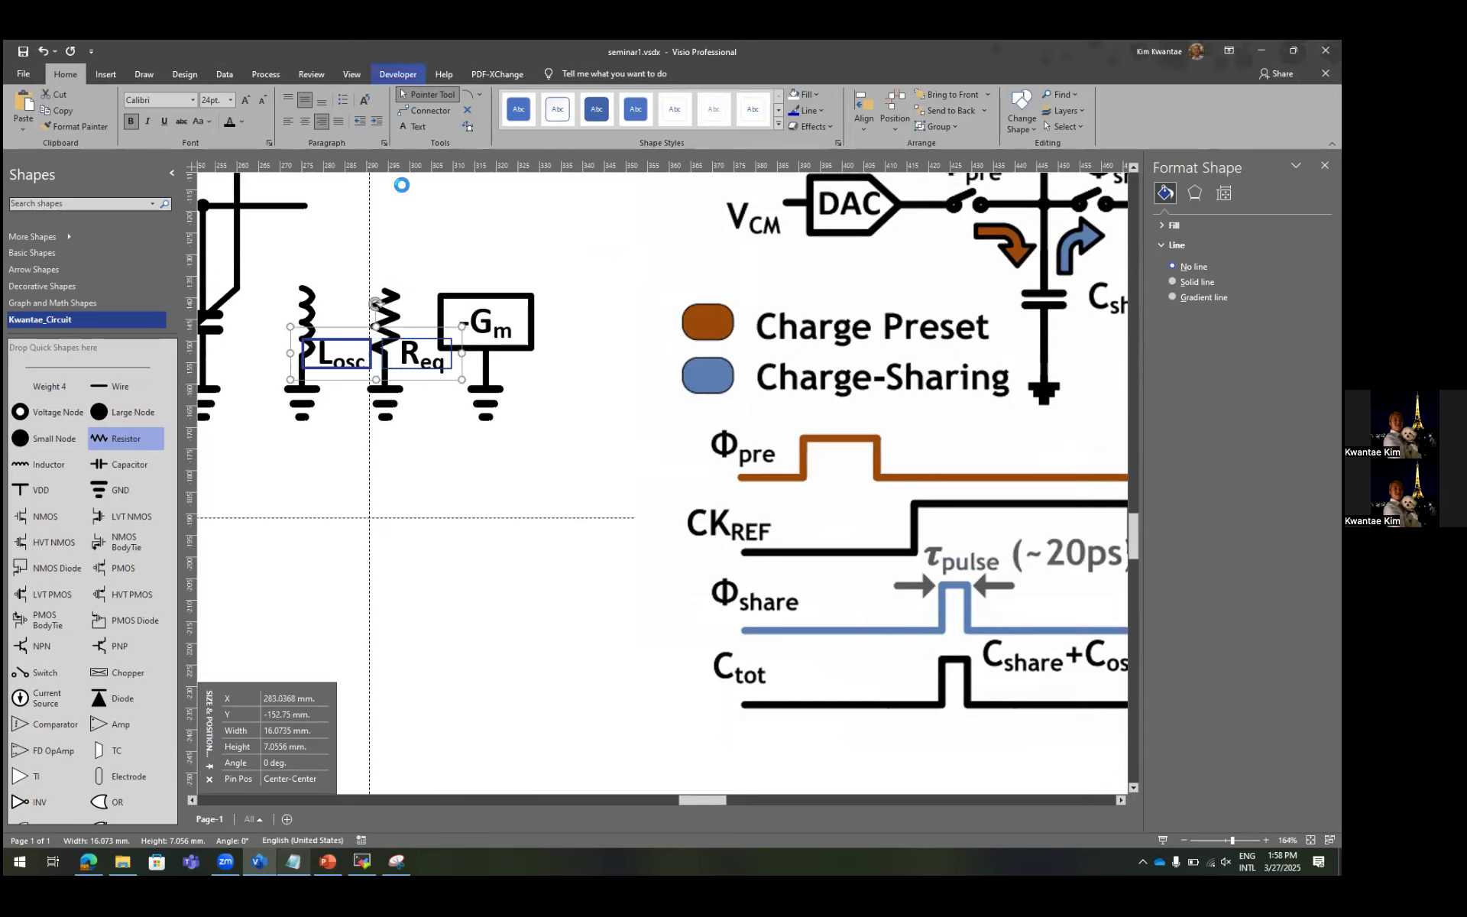
Move the -Gm block and its ground to the right to make room for the Req label.
{"action": "left_click", "coordinate": [503, 216]}
{"action": "left_click", "coordinate": [503, 317]}
{"action": "left_click_drag", "start_coordinate": [533, 443], "coordinate": [445, 318]}
{"action": "left_click_drag", "start_coordinate": [480, 322], "coordinate": [489, 322]}
{"action": "left_click", "coordinate": [562, 294]}
Select the inductor, resistor and -Gm branches with their grounds and labels and shift them slightly left toward the Cosc branch.
{"action": "scroll", "coordinate": [562, 294], "scroll_direction": "down", "scroll_amount": 4}
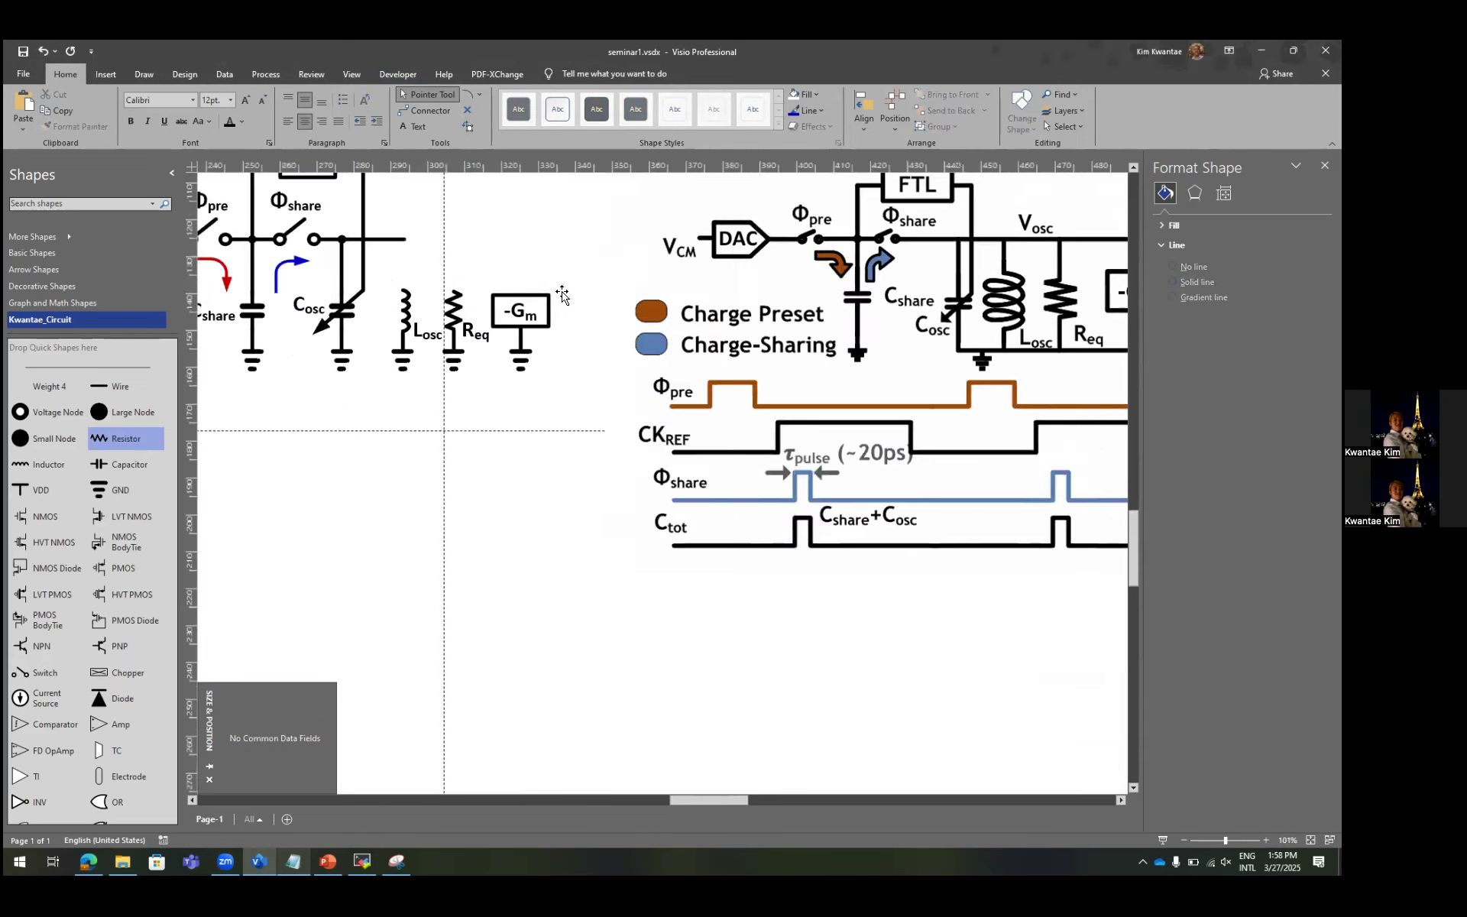
{"action": "scroll", "coordinate": [482, 317], "scroll_direction": "up", "scroll_amount": 2}
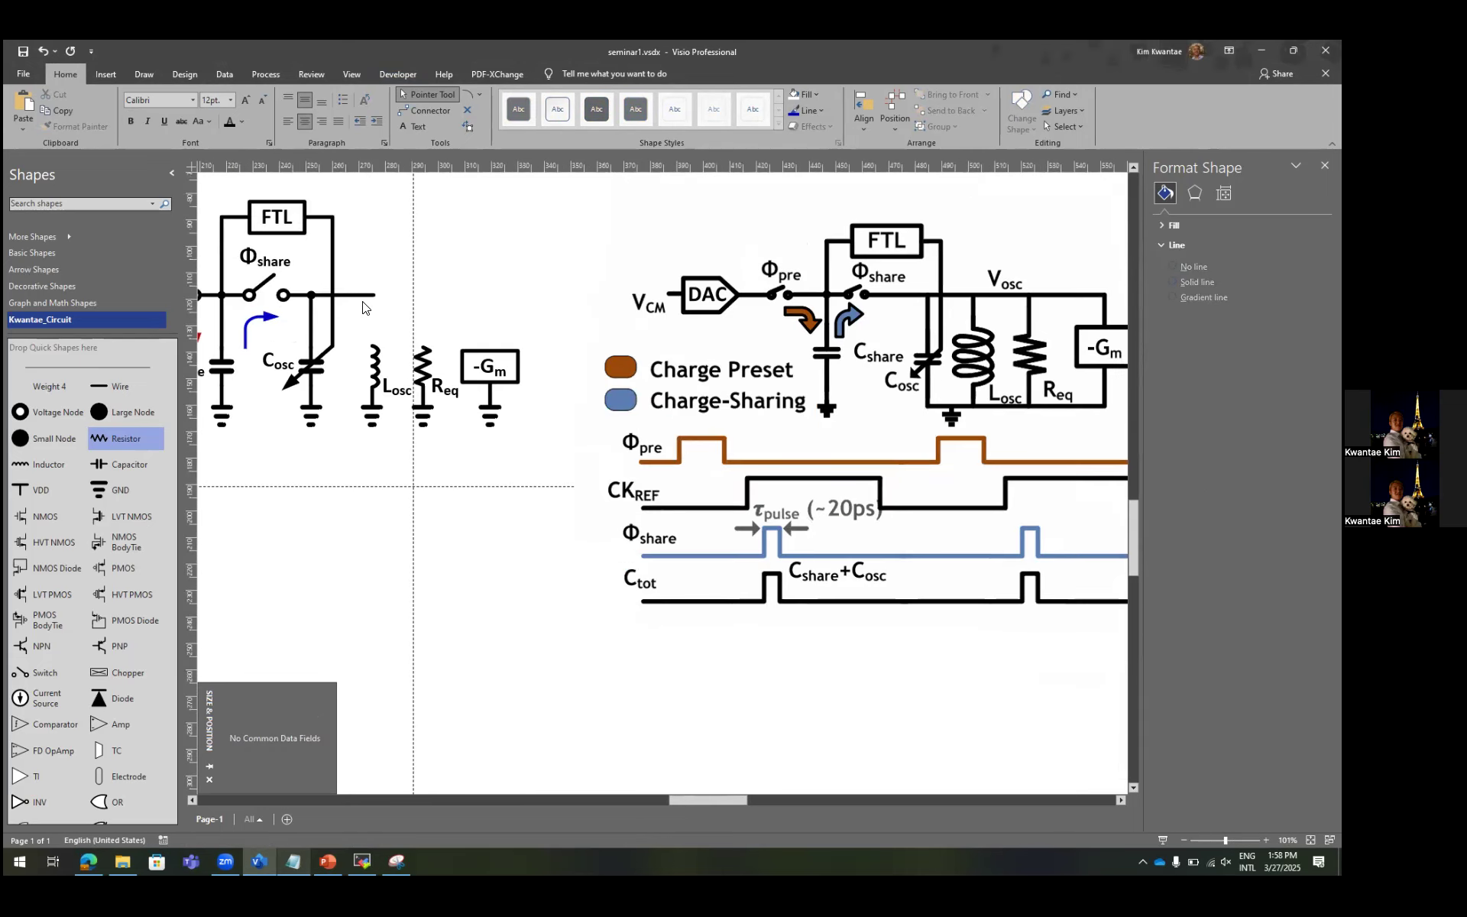
{"action": "left_click_drag", "start_coordinate": [540, 308], "coordinate": [338, 461]}
{"action": "mouse_move", "coordinate": [372, 367]}
{"action": "left_mouse_down"}
{"action": "mouse_move", "coordinate": [357, 366]}
{"action": "mouse_move", "coordinate": [618, 507]}
{"action": "left_mouse_up"}
{"action": "left_click", "coordinate": [361, 320]}
{"action": "scroll", "coordinate": [355, 324], "scroll_direction": "up", "scroll_amount": 1}
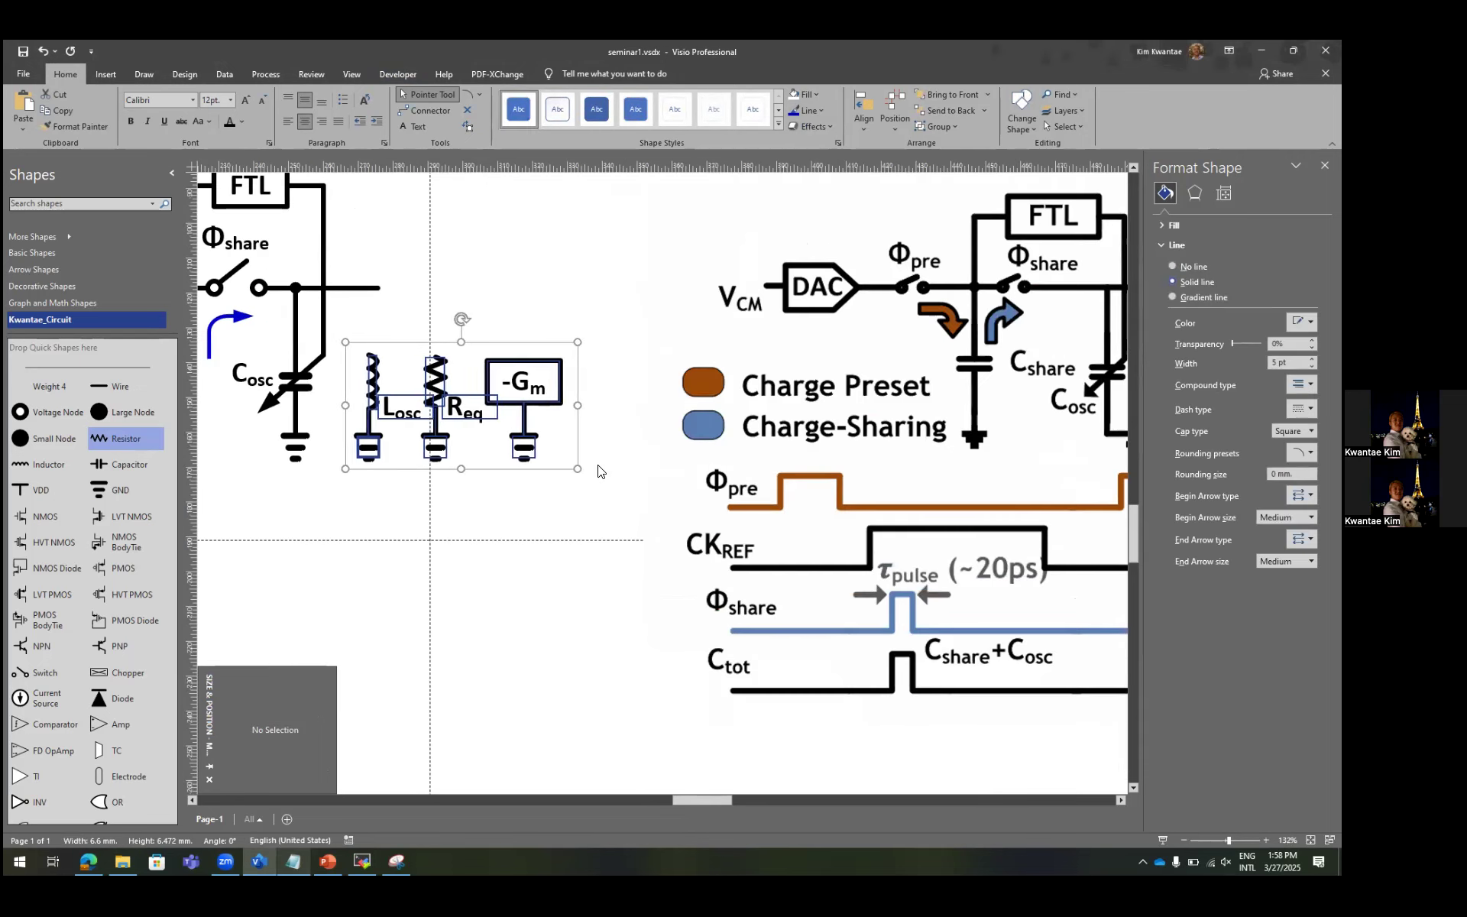
Extend the horizontal output wire to the right until it ends just above the -Gm block.
{"action": "scroll", "coordinate": [511, 328], "scroll_direction": "left", "scroll_amount": 3}
{"action": "left_click", "coordinate": [620, 291]}
{"action": "scroll", "coordinate": [611, 293], "scroll_direction": "up", "scroll_amount": 1}
{"action": "left_click", "coordinate": [596, 288]}
{"action": "left_click_drag", "start_coordinate": [596, 287], "coordinate": [759, 300]}
Copy the -Gm block's ground wire above the block and align it horizontally by centres with the block.
{"action": "left_click", "coordinate": [774, 449]}
{"action": "left_click_drag", "start_coordinate": [775, 450], "coordinate": [774, 335]}
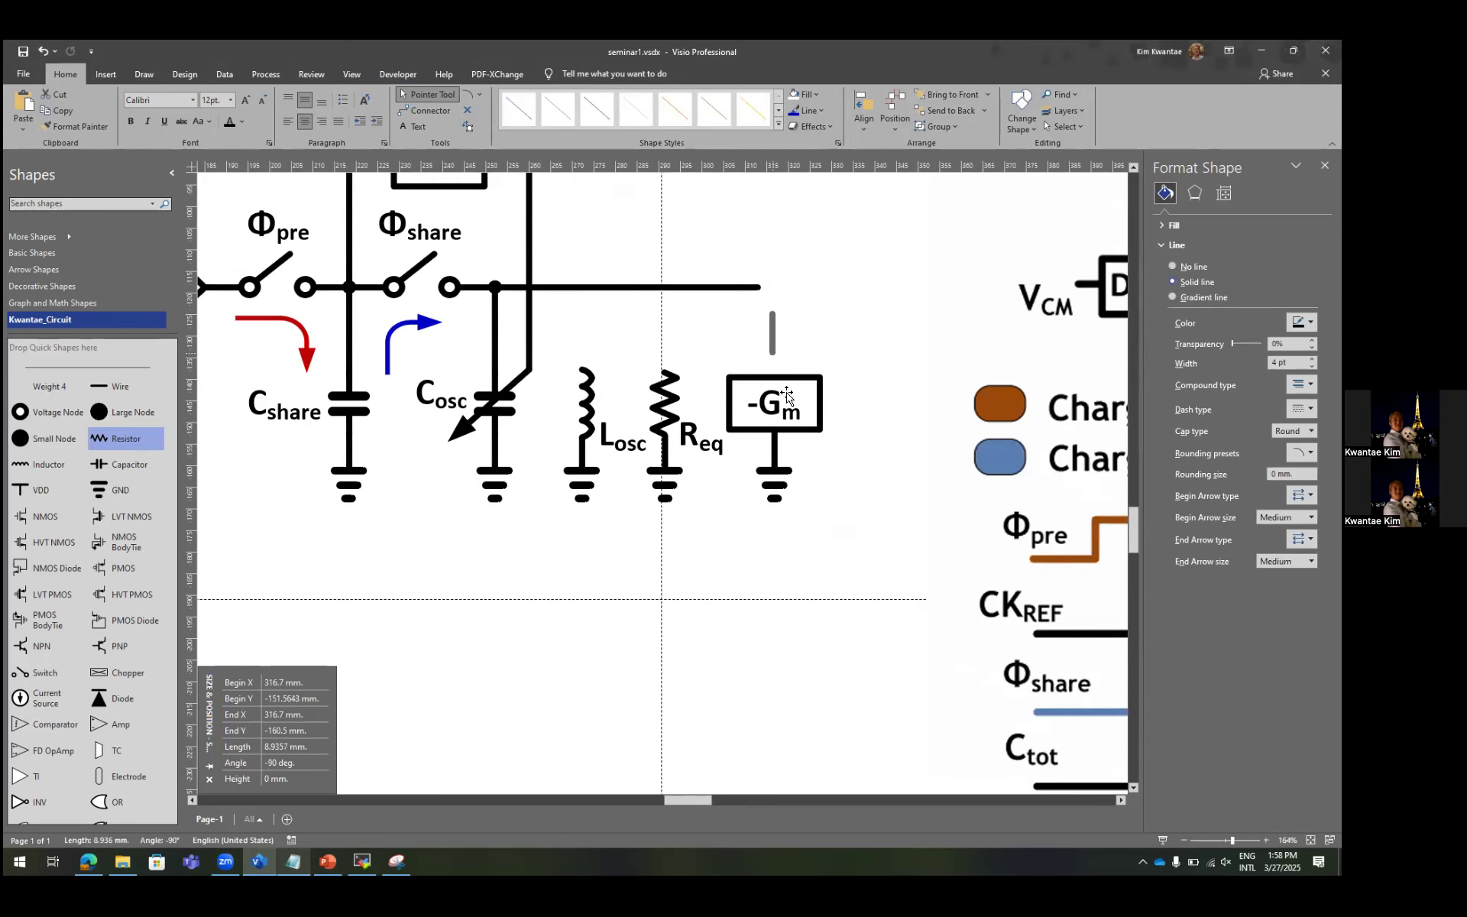
{"action": "left_click", "coordinate": [779, 386]}
{"action": "left_click", "coordinate": [772, 336], "text": "shift"}
{"action": "key", "text": "F8"}
{"action": "left_click", "coordinate": [652, 458]}
{"action": "key", "text": "Return"}
{"action": "key", "text": "Escape"}
{"action": "left_click", "coordinate": [777, 352]}
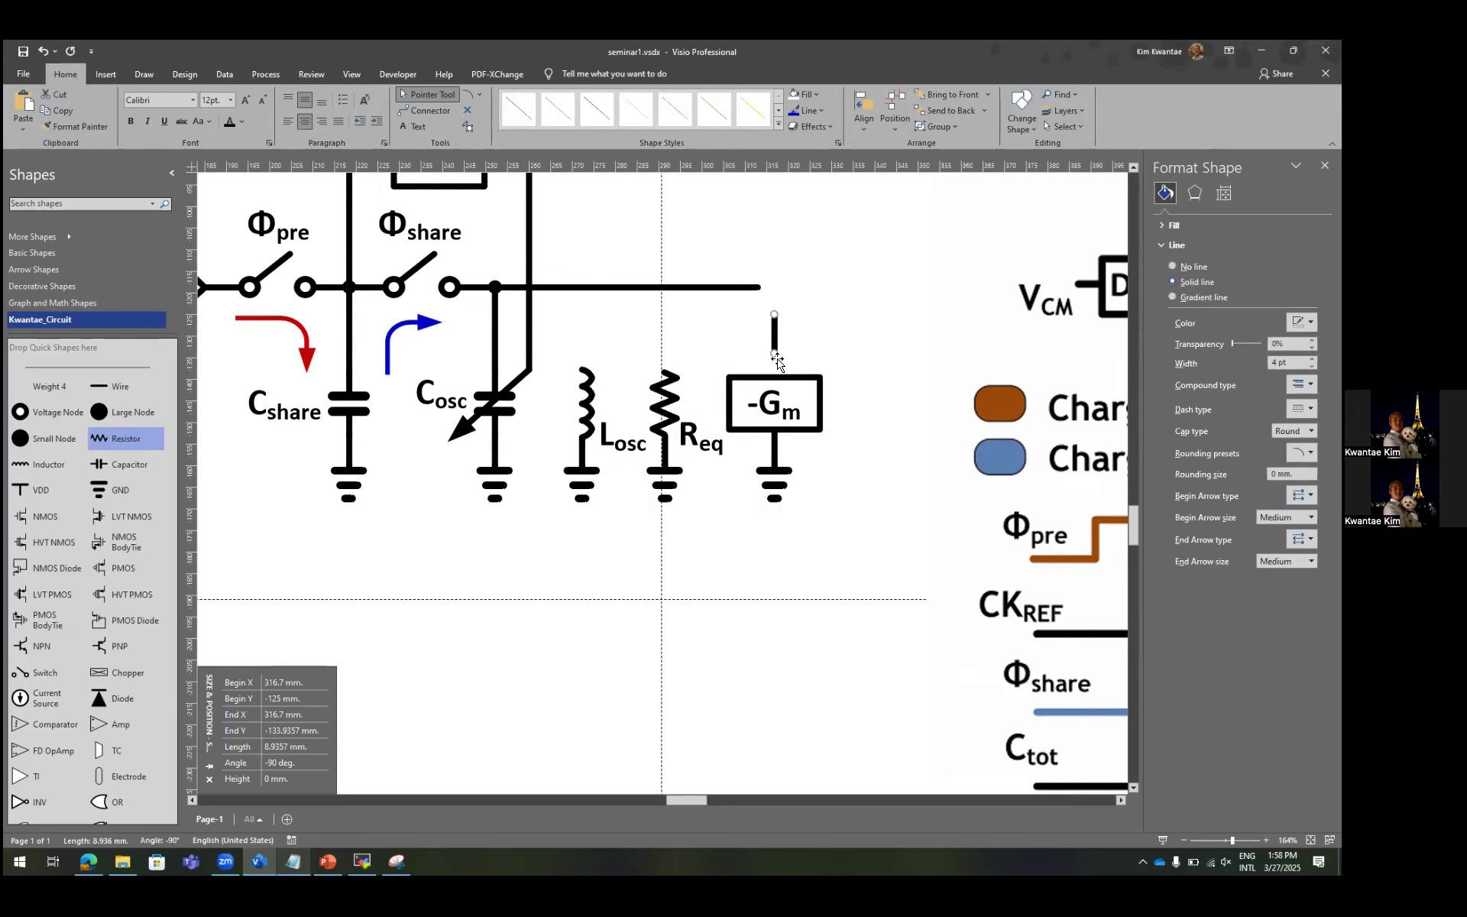
Stretch the copied wire to about 20.4 mm so it joins the -Gm block's top edge to the horizontal output wire.
{"action": "scroll", "coordinate": [777, 352], "scroll_direction": "up", "scroll_amount": 4}
{"action": "left_click_drag", "start_coordinate": [769, 353], "coordinate": [771, 409]}
{"action": "left_click_drag", "start_coordinate": [771, 259], "coordinate": [770, 193]}
{"action": "left_click", "coordinate": [735, 194]}
{"action": "left_click", "coordinate": [771, 195]}
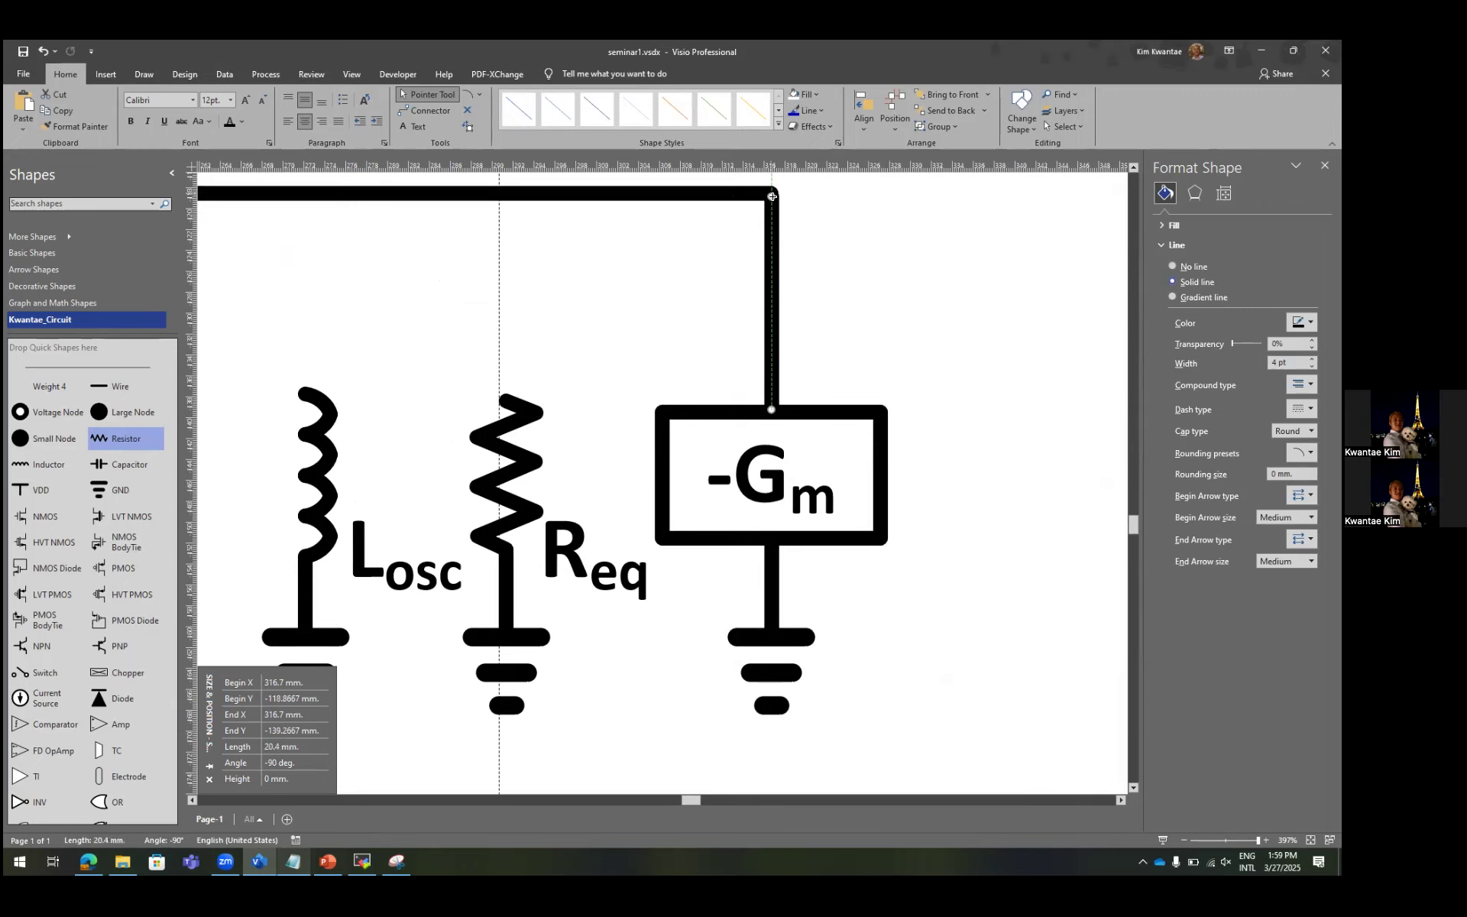
{"action": "left_click", "coordinate": [789, 209]}
{"action": "scroll", "coordinate": [825, 288], "scroll_direction": "left", "scroll_amount": 1}
{"action": "left_click_drag", "start_coordinate": [818, 284], "coordinate": [569, 284]}
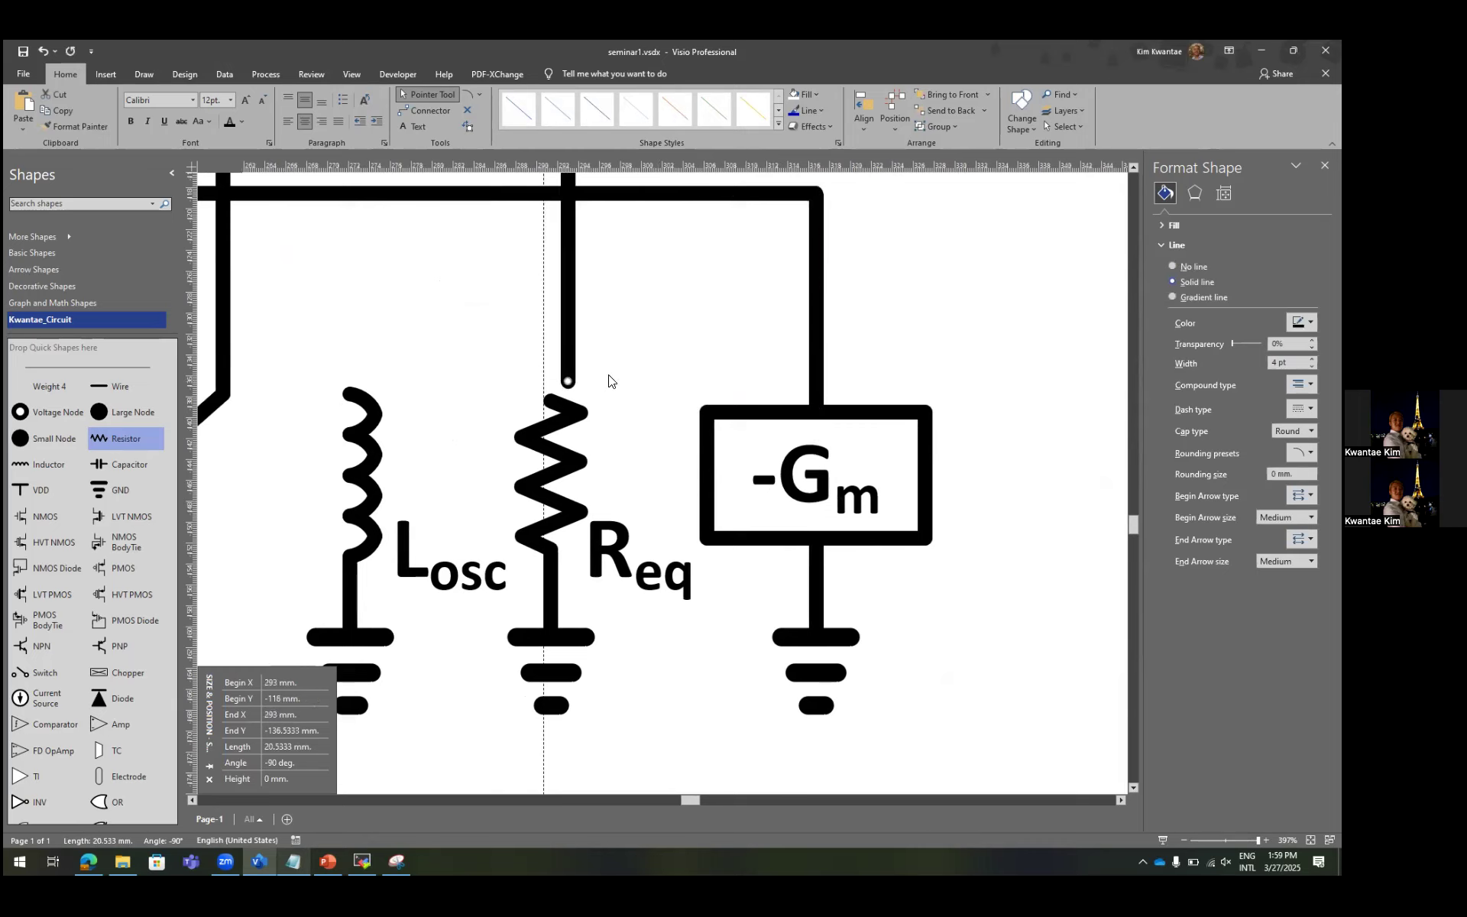
{"action": "key", "text": "Delete"}
Copy the resistor's ground wire above the resistor and align the copy horizontally by centres with the original wire.
{"action": "left_click_drag", "start_coordinate": [550, 585], "coordinate": [524, 317]}
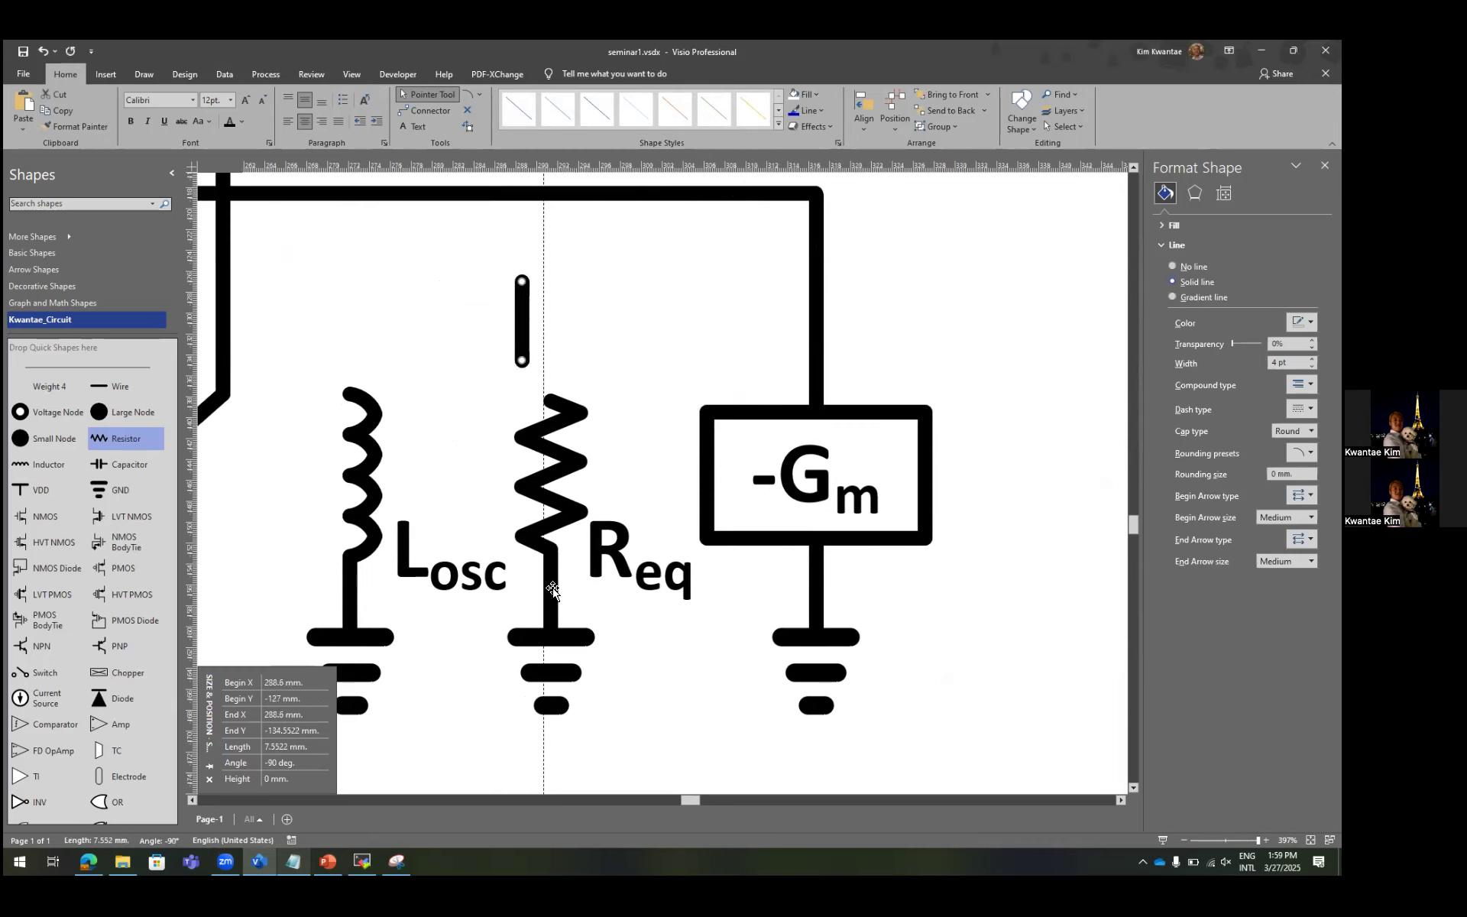
{"action": "left_click", "coordinate": [550, 580]}
{"action": "left_click", "coordinate": [523, 328], "text": "shift"}
{"action": "key", "text": "F8"}
{"action": "left_click", "coordinate": [654, 456]}
Stretch the copied wire to about 19.7 mm so it joins the resistor's top to the horizontal output wire.
{"action": "left_click", "coordinate": [558, 372]}
{"action": "left_click_drag", "start_coordinate": [551, 360], "coordinate": [559, 400]}
{"action": "left_click_drag", "start_coordinate": [554, 282], "coordinate": [552, 195]}
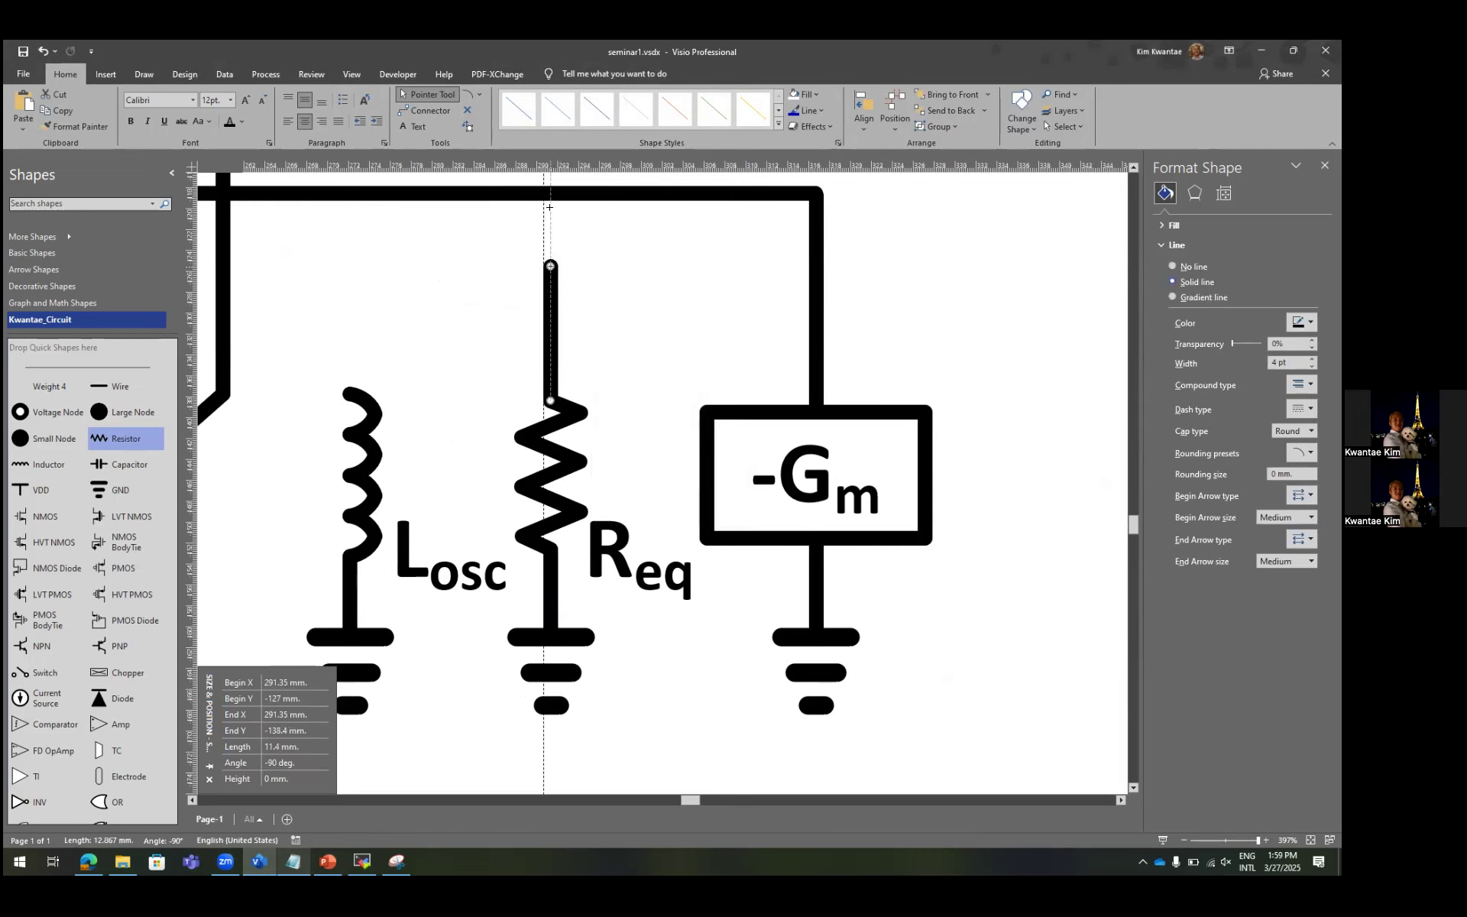
Copy the resistor's upper wire to the inductor branch and align it horizontally by centres with the inductor's ground wire.
{"action": "scroll", "coordinate": [638, 290], "scroll_direction": "left", "scroll_amount": 5}
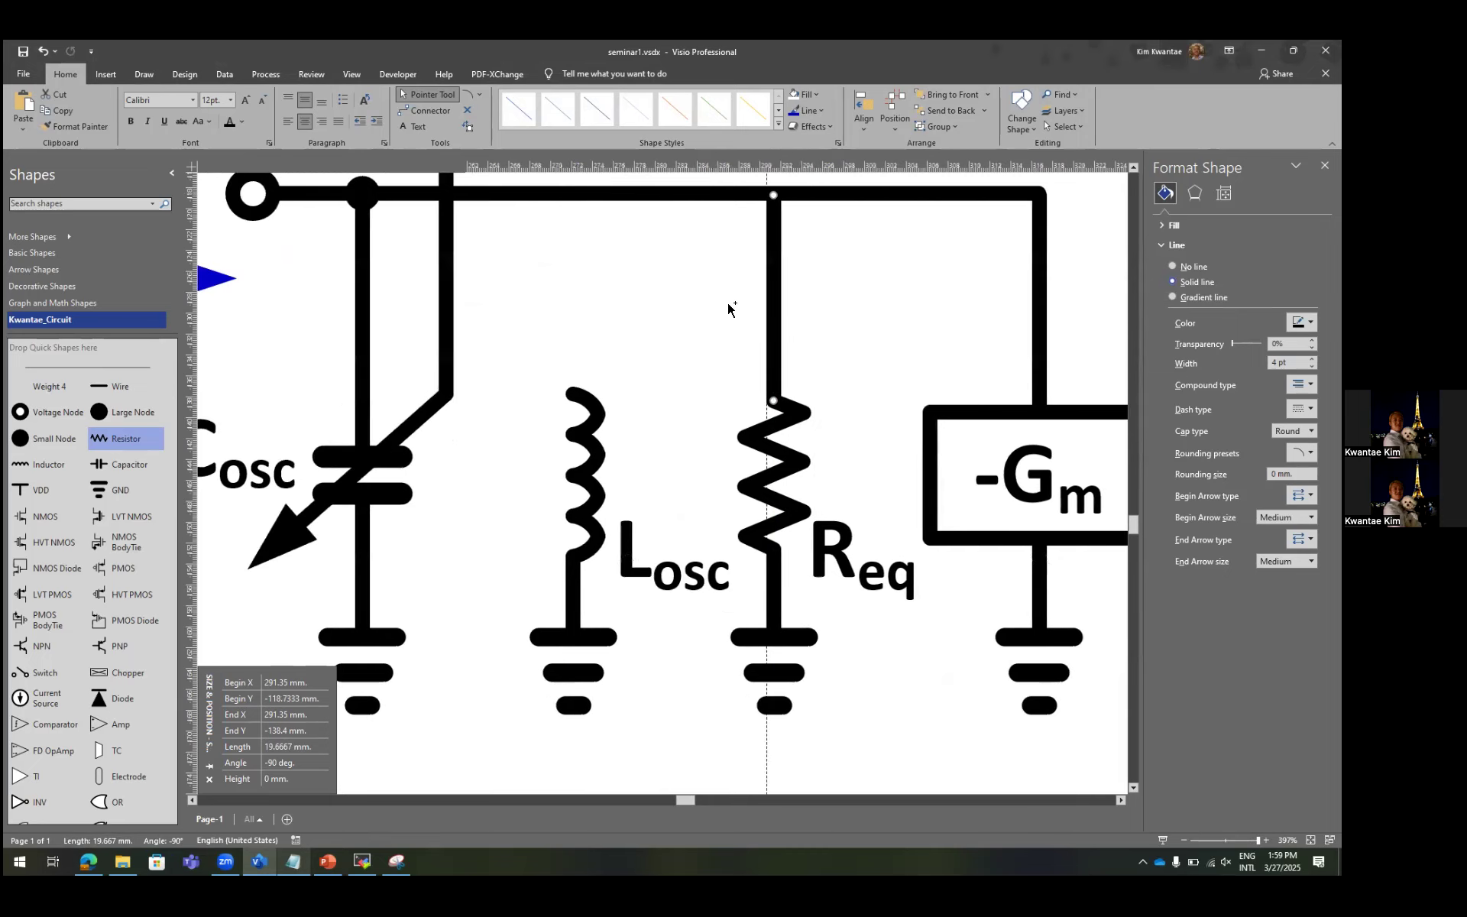
{"action": "left_click_drag", "start_coordinate": [728, 302], "coordinate": [607, 297]}
{"action": "left_click", "coordinate": [591, 425]}
{"action": "left_click", "coordinate": [571, 594]}
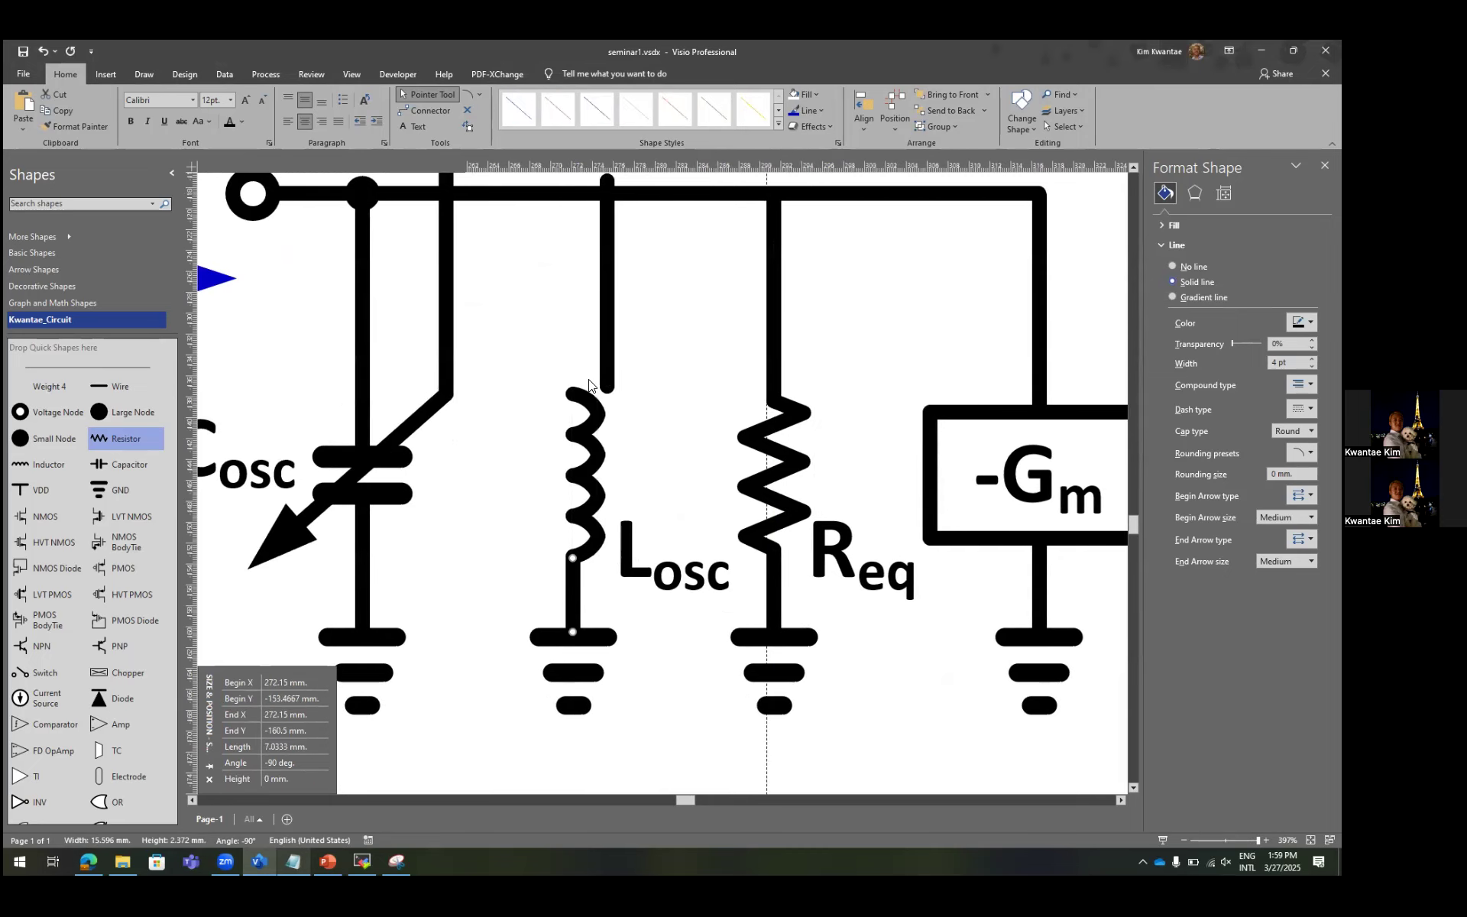
{"action": "left_click", "coordinate": [602, 348], "text": "shift"}
{"action": "key", "text": "F8"}
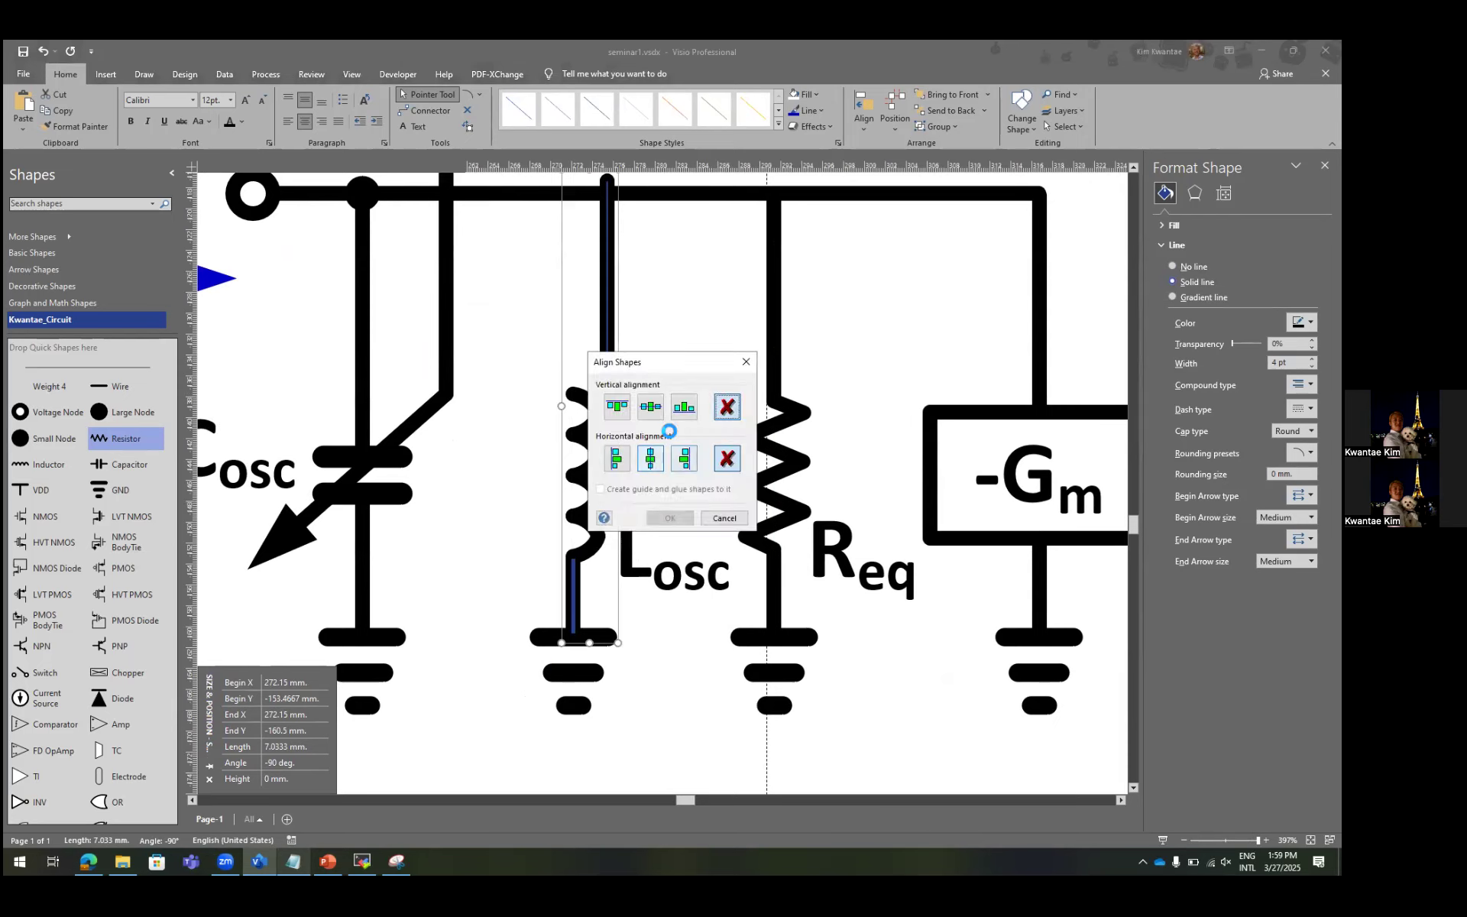
{"action": "double_click", "coordinate": [650, 458]}
Adjust the inductor's upper wire so its ends meet the inductor's top and the horizontal output wire.
{"action": "left_click", "coordinate": [578, 370]}
{"action": "left_click_drag", "start_coordinate": [576, 384], "coordinate": [578, 392]}
{"action": "scroll", "coordinate": [589, 360], "scroll_direction": "up", "scroll_amount": 2}
{"action": "left_click_drag", "start_coordinate": [573, 310], "coordinate": [571, 313]}
Copy the junction dot from the Cosc branch to just above the output wire near the inductor branch.
{"action": "left_click", "coordinate": [398, 314]}
{"action": "left_click", "coordinate": [647, 307]}
{"action": "left_click", "coordinate": [363, 324]}
{"action": "left_click_drag", "start_coordinate": [365, 321], "coordinate": [654, 314]}
{"action": "left_click", "coordinate": [599, 300]}
{"action": "left_click", "coordinate": [593, 299]}
{"action": "key", "text": "Delete"}
Align the copied junction dot vertically by its middle with the horizontal output wire.
{"action": "left_click", "coordinate": [598, 327]}
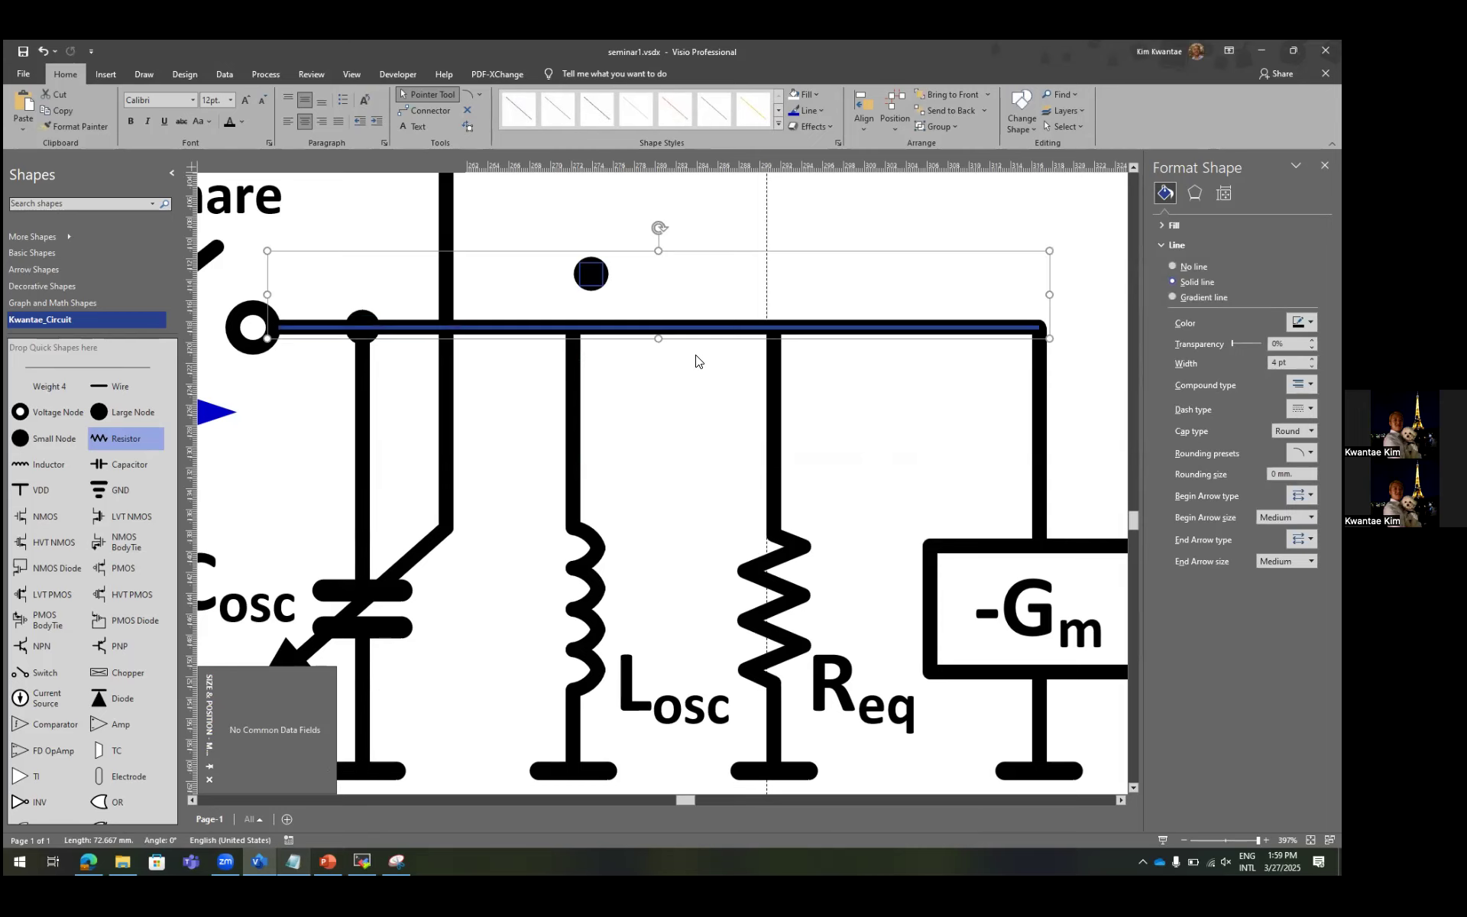
{"action": "key", "text": "F8"}
{"action": "left_click", "coordinate": [653, 407]}
{"action": "key", "text": "Return"}
{"action": "left_click", "coordinate": [625, 277]}
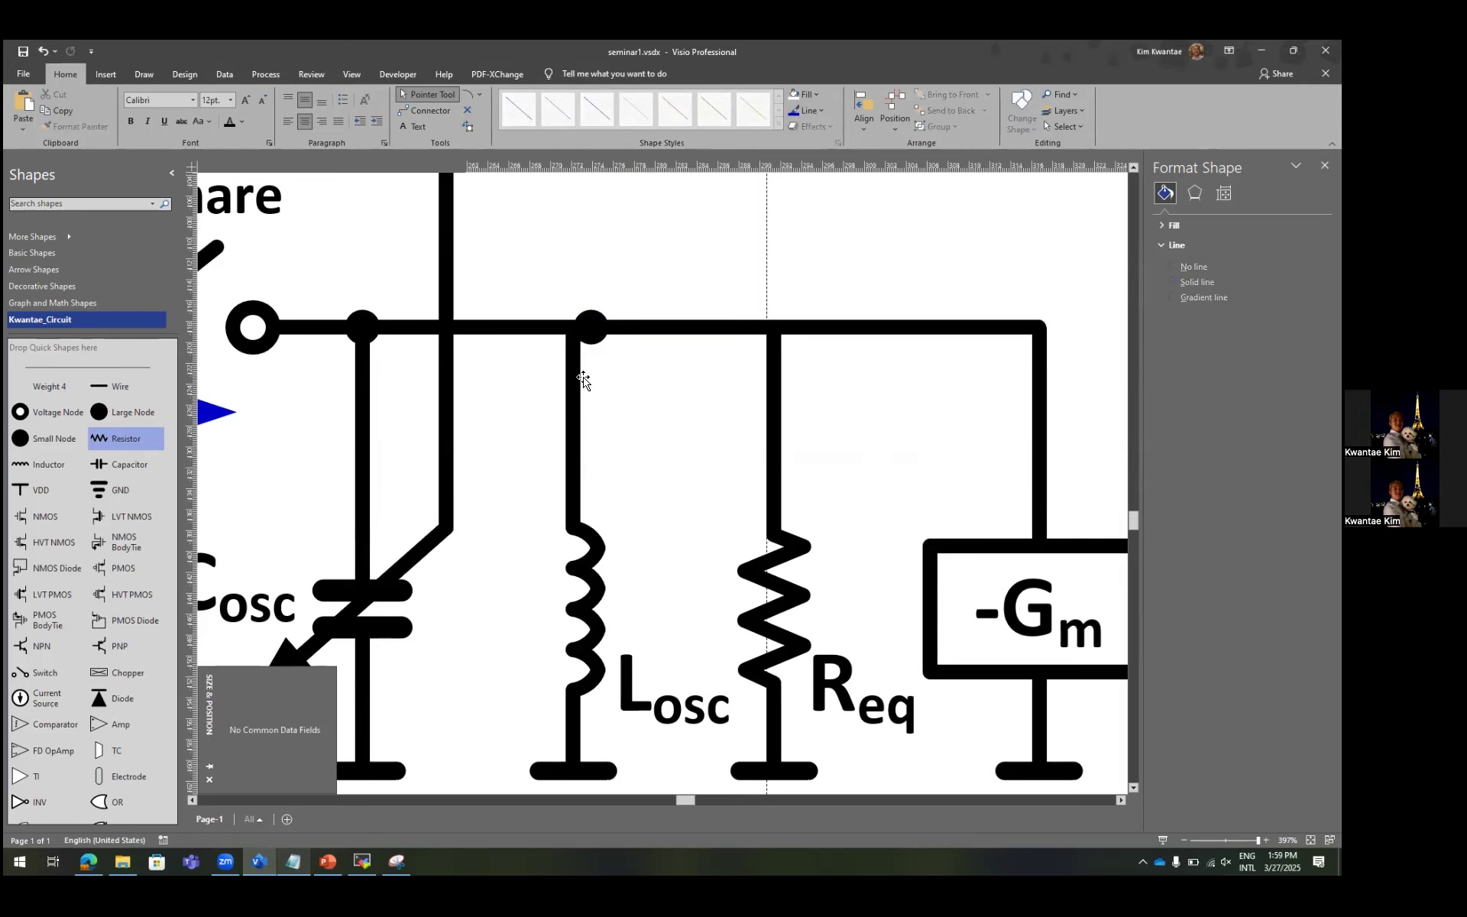
Centre the copied junction dot horizontally on the inductor's upper wire.
{"action": "left_click", "coordinate": [583, 379]}
{"action": "left_click", "coordinate": [591, 326], "text": "shift"}
{"action": "key", "text": "F8"}
{"action": "key", "text": "Return"}
Copy the inductor's junction dot to the resistor branch and centre it horizontally on the resistor's upper wire.
{"action": "left_click_drag", "start_coordinate": [620, 274], "coordinate": [522, 370]}
{"action": "left_click", "coordinate": [683, 285]}
{"action": "scroll", "coordinate": [676, 301], "scroll_direction": "up", "scroll_amount": 4}
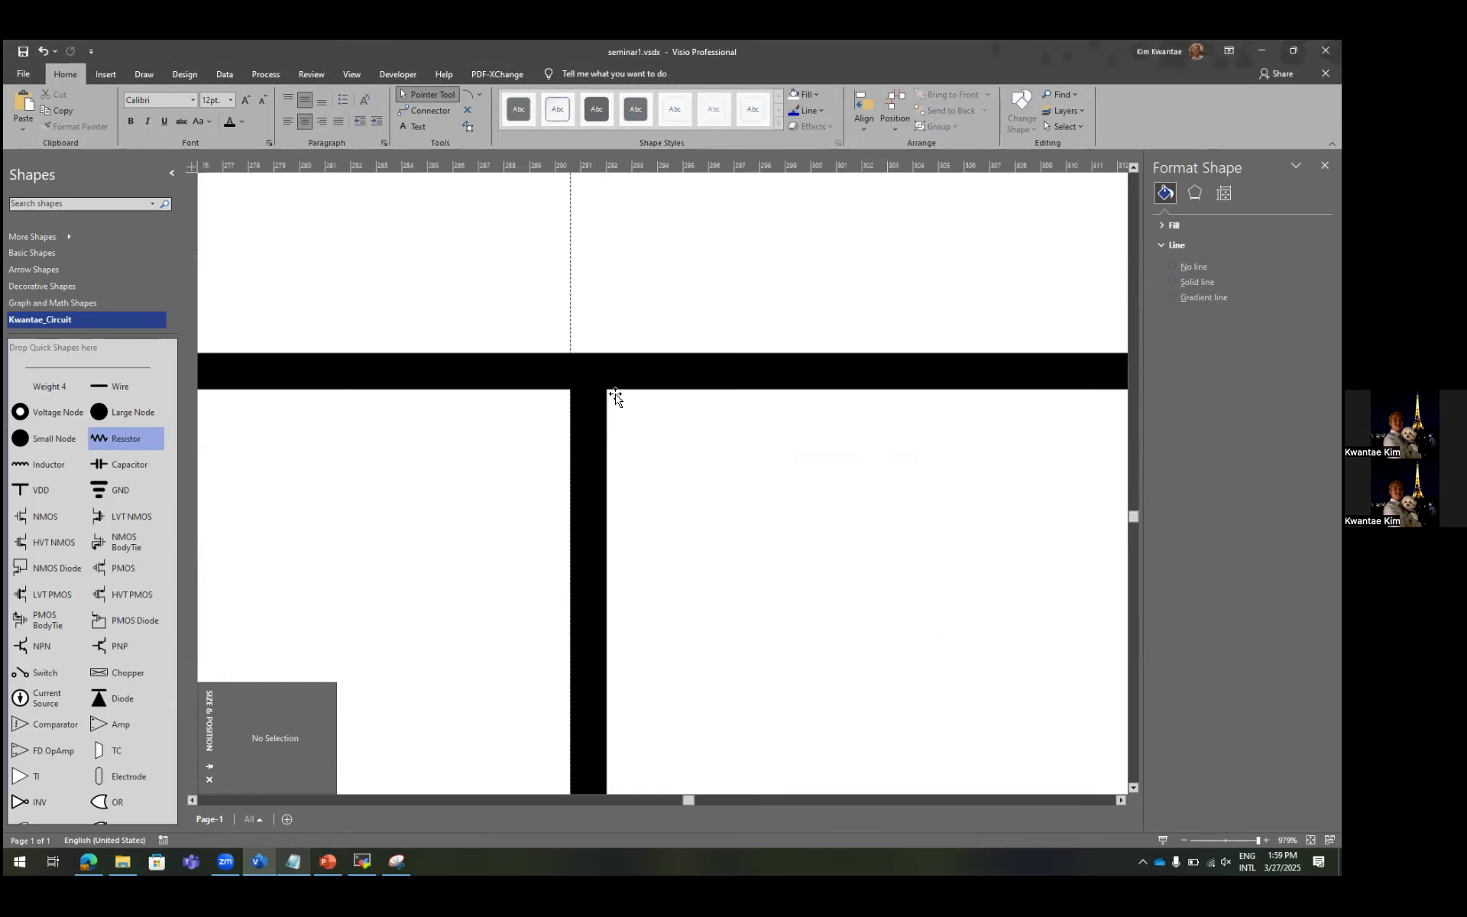
{"action": "key", "text": "ctrl+z"}
{"action": "left_click", "coordinate": [578, 442]}
{"action": "left_click", "coordinate": [398, 244], "text": "shift"}
{"action": "key", "text": "F8"}
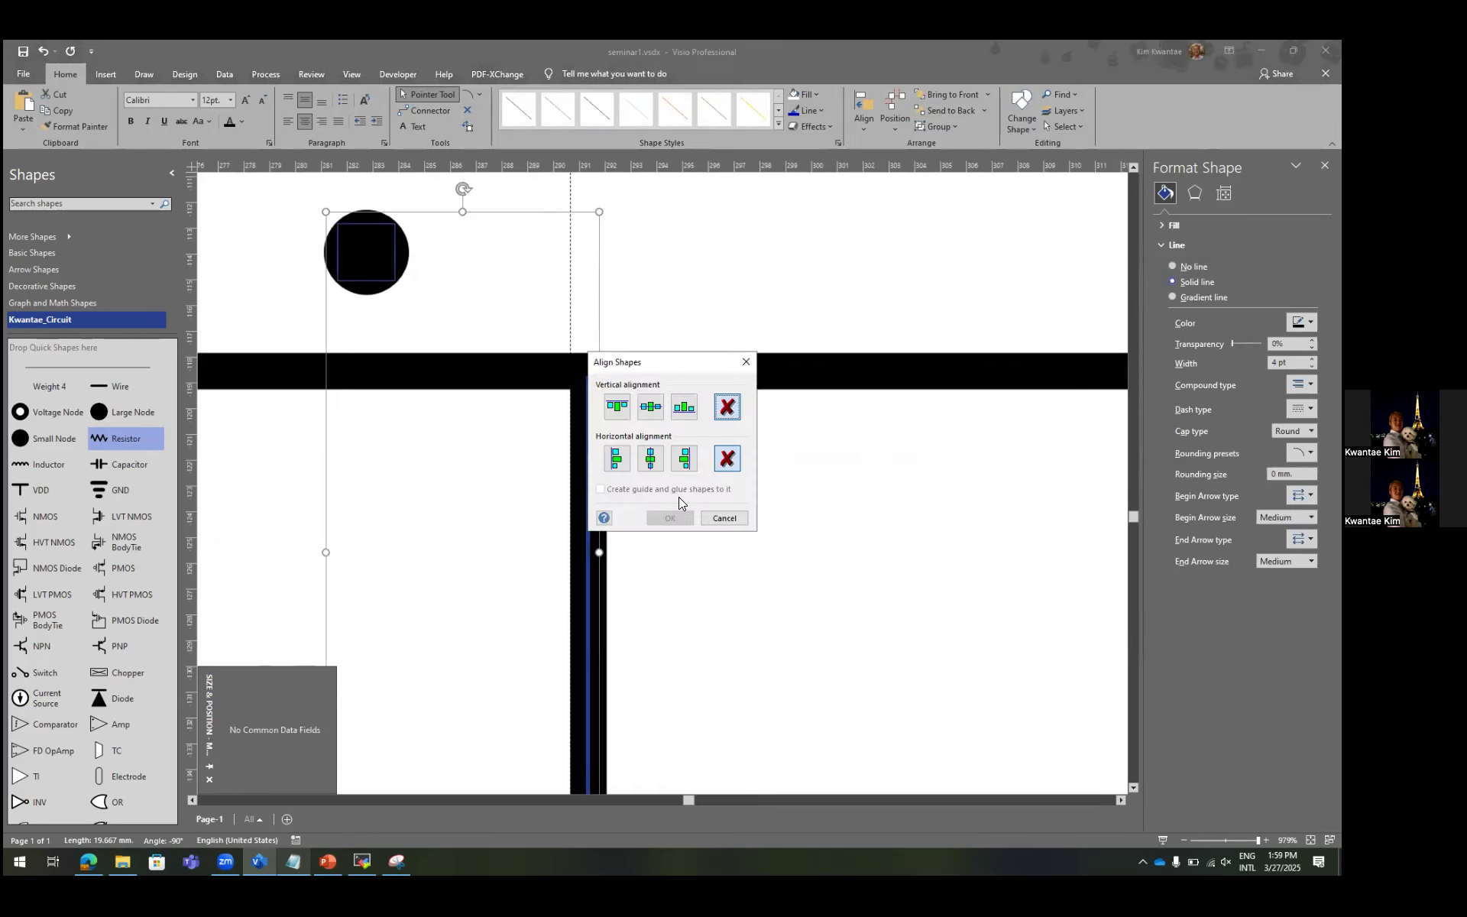
{"action": "left_click", "coordinate": [650, 459]}
Align the resistor branch's junction dot vertically by its middle with the horizontal output wire.
{"action": "left_click", "coordinate": [655, 370]}
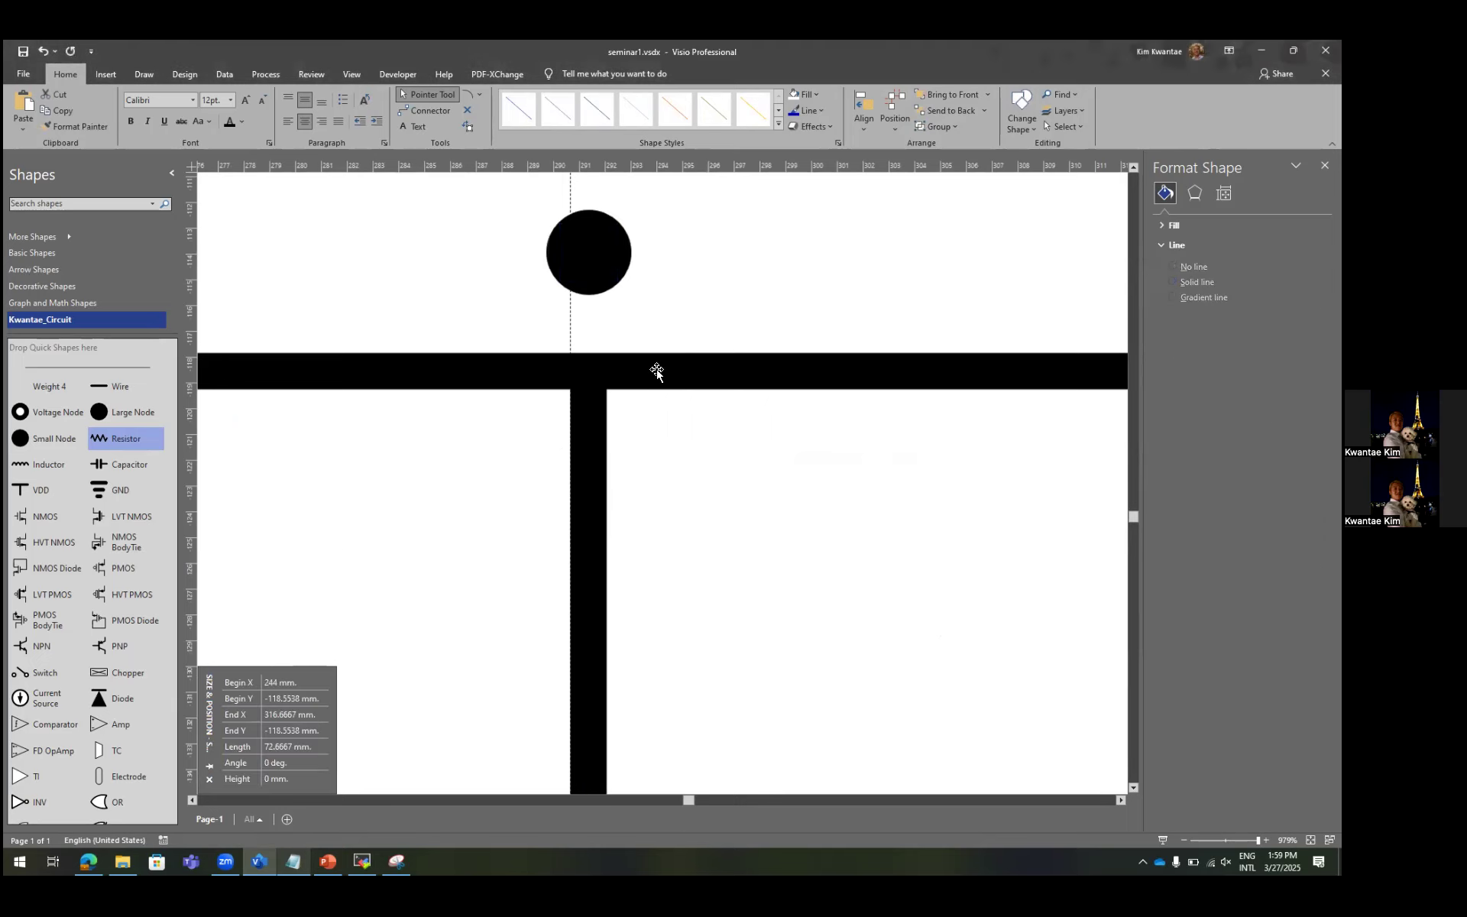
{"action": "key", "text": "F8"}
{"action": "double_click", "coordinate": [648, 406]}
{"action": "left_click", "coordinate": [754, 279]}
{"action": "scroll", "coordinate": [755, 279], "scroll_direction": "down", "scroll_amount": 10}
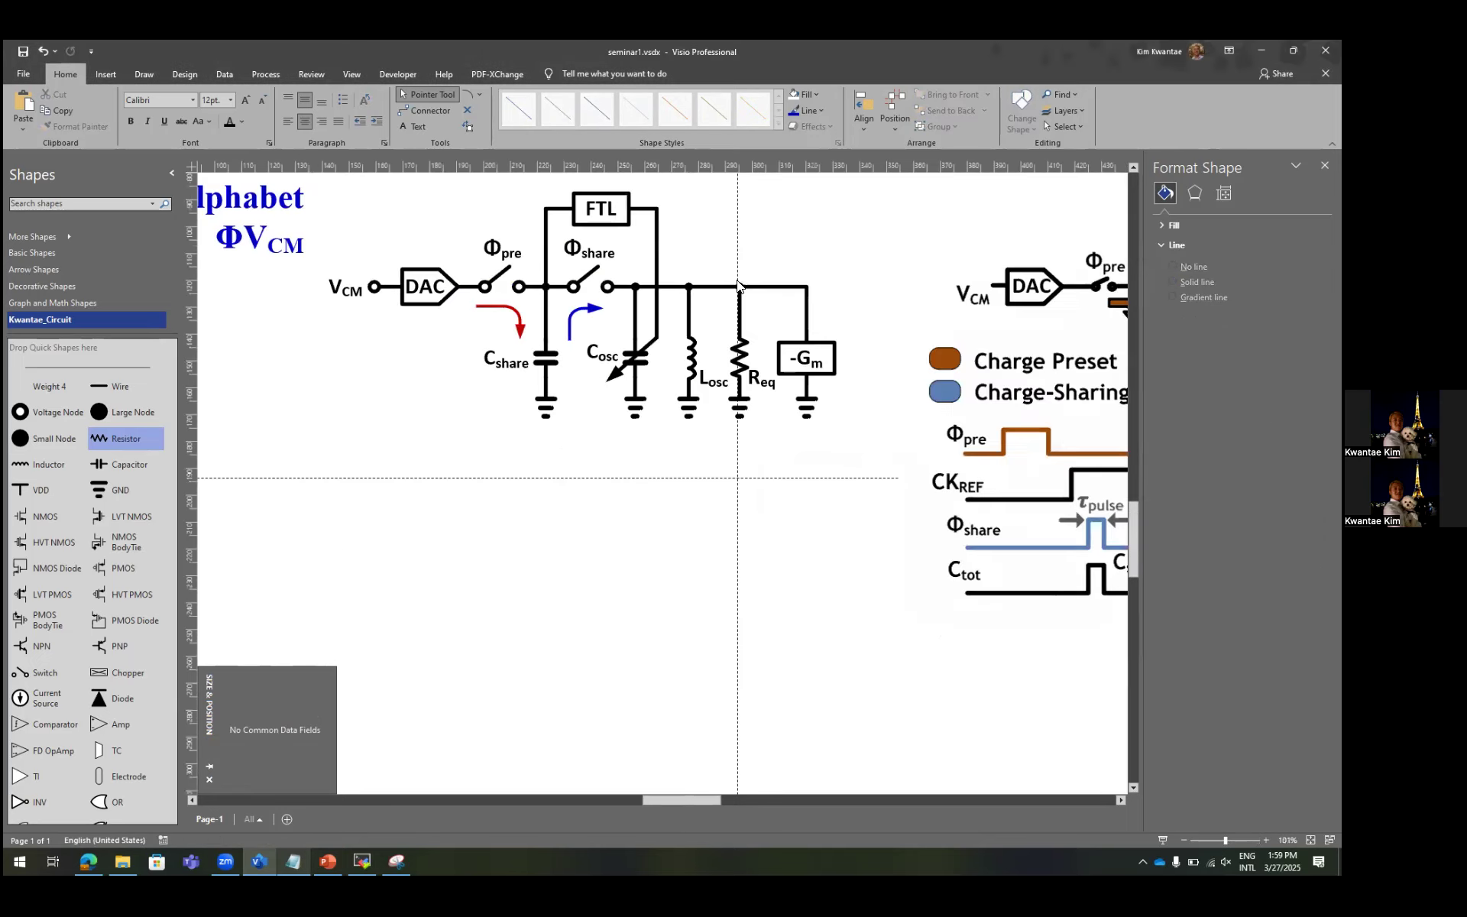
Copy the Φshare label above the output wire and replace the copy's Φ with V.
{"action": "scroll", "coordinate": [754, 277], "scroll_direction": "up", "scroll_amount": 1}
{"action": "left_click_drag", "start_coordinate": [551, 246], "coordinate": [712, 241]}
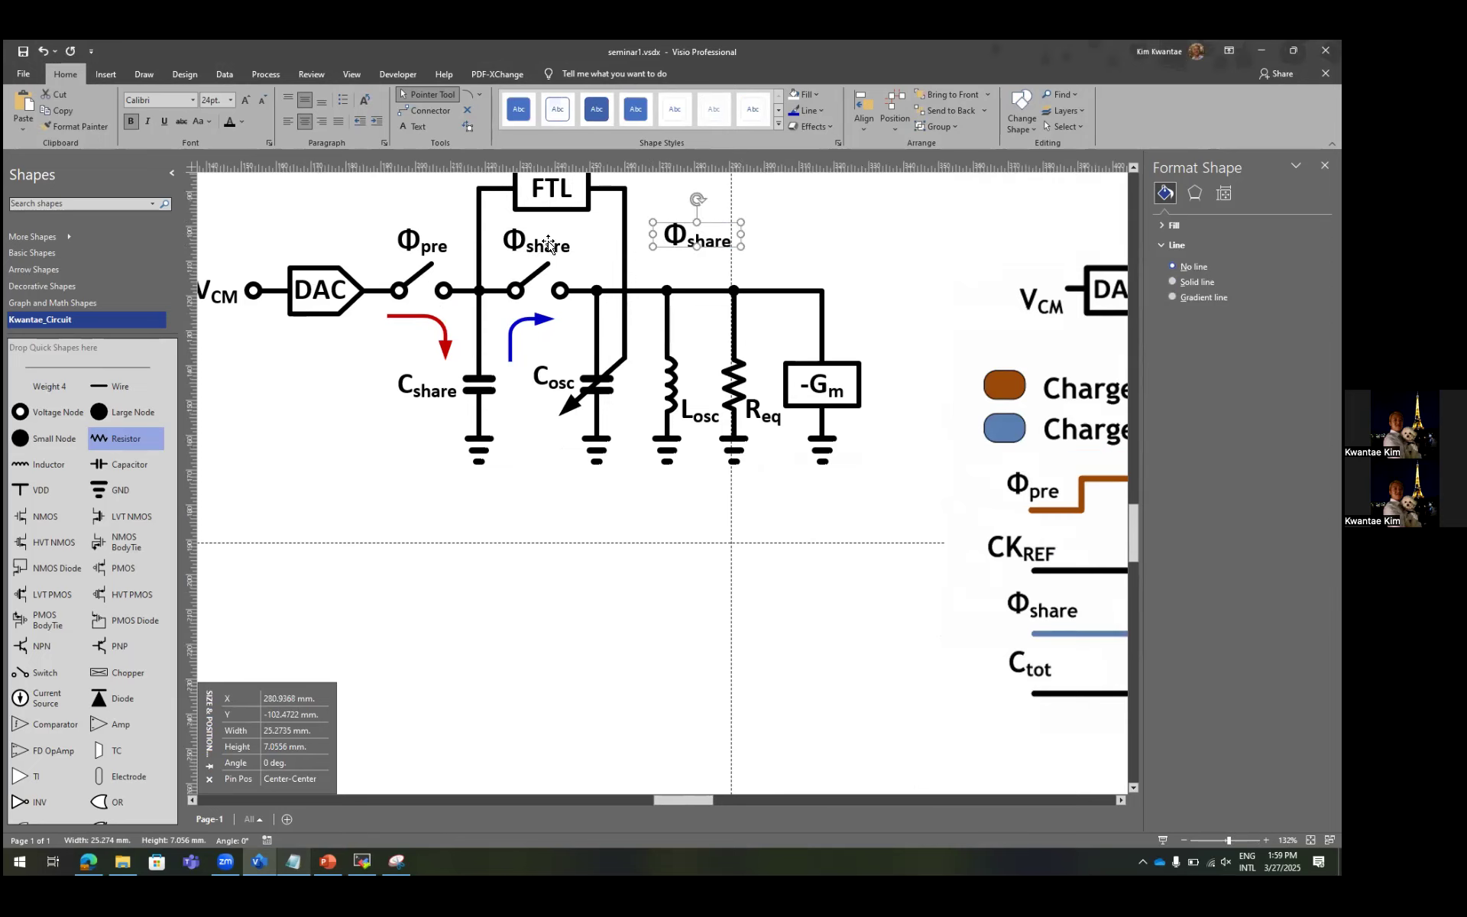
{"action": "double_click", "coordinate": [732, 242]}
{"action": "type", "text": "V"}
{"action": "left_click", "coordinate": [815, 245]}
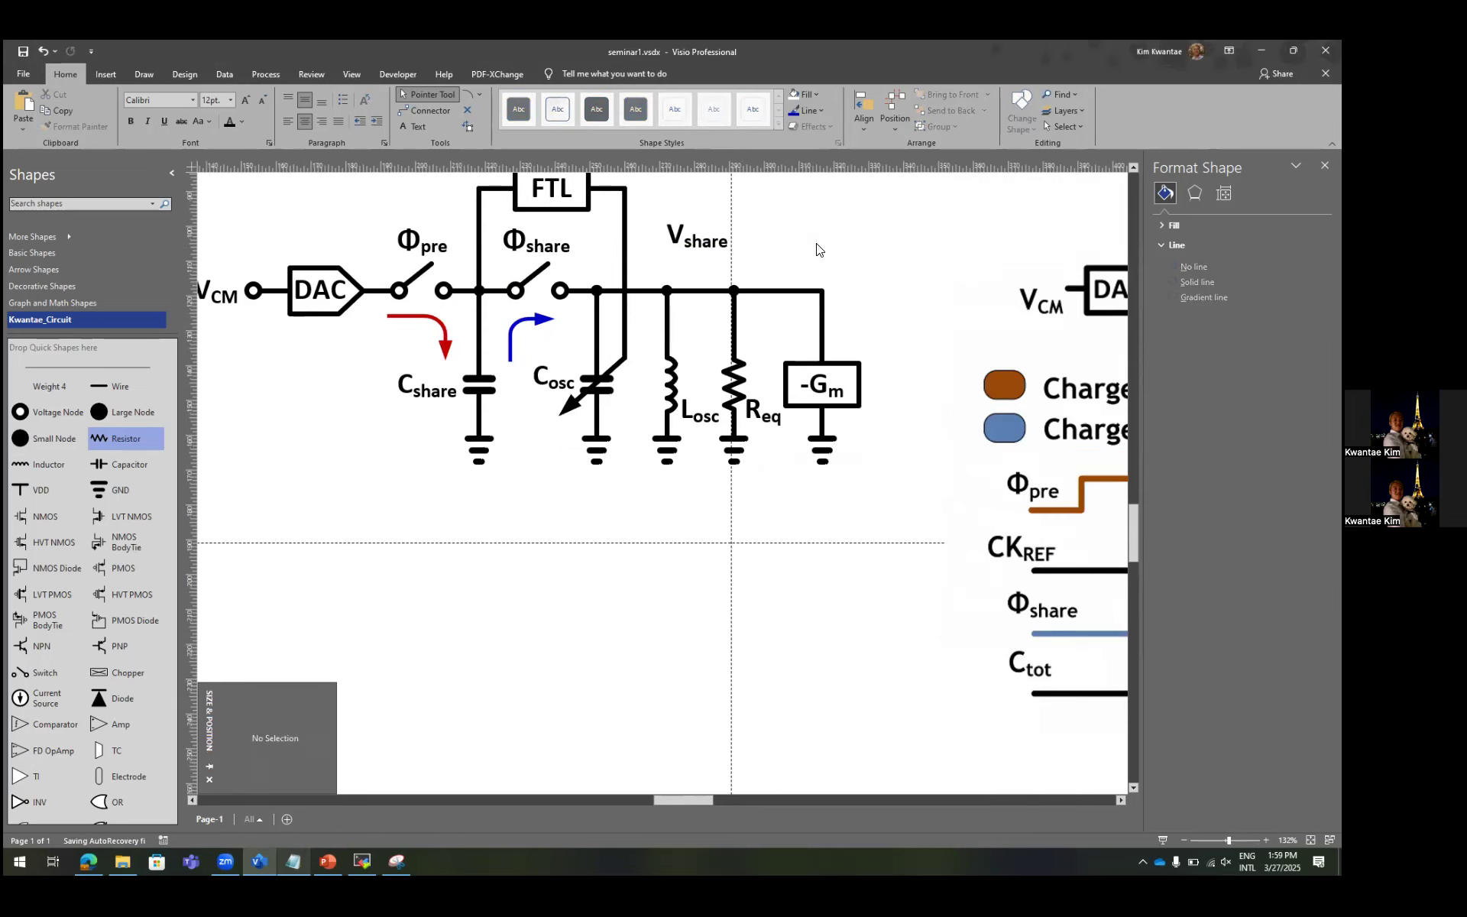
Replace the new voltage label's subscript with osc to match the reference circuit.
{"action": "scroll", "coordinate": [801, 242], "scroll_direction": "right", "scroll_amount": 5}
{"action": "scroll", "coordinate": [799, 241], "scroll_direction": "down", "scroll_amount": 2}
{"action": "scroll", "coordinate": [800, 242], "scroll_direction": "right", "scroll_amount": 2}
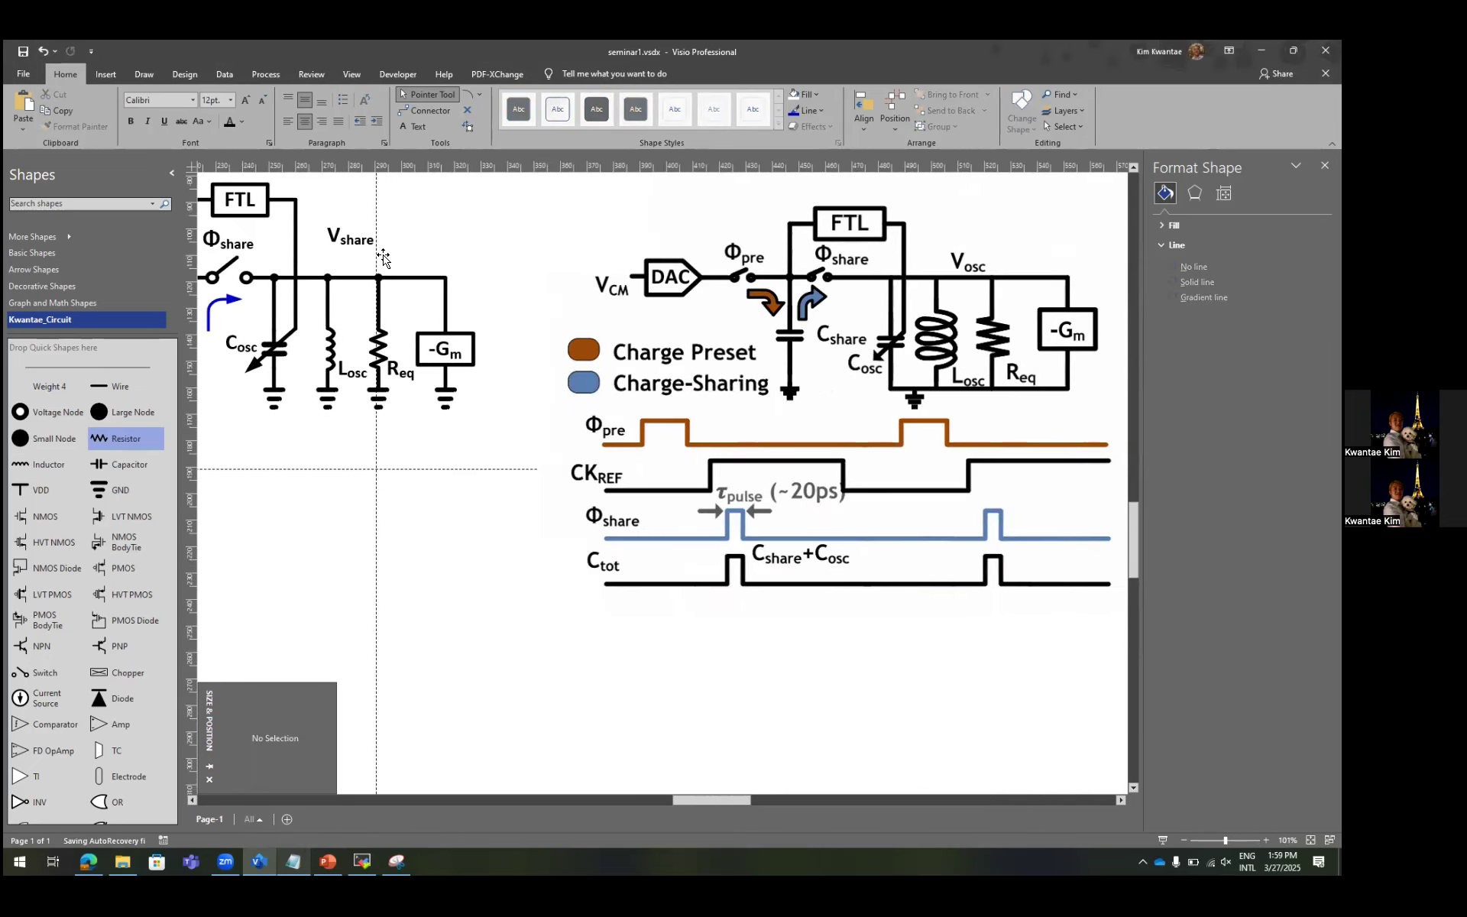
{"action": "double_click", "coordinate": [373, 242]}
{"action": "left_click_drag", "start_coordinate": [375, 242], "coordinate": [362, 241]}
{"action": "type", "text": "osc"}
{"action": "key", "text": "Escape"}
Move the Vosc label down to just above the output wire, between the inductor and resistor branches.
{"action": "scroll", "coordinate": [365, 238], "scroll_direction": "up", "scroll_amount": 2}
{"action": "left_click_drag", "start_coordinate": [358, 237], "coordinate": [370, 275]}
{"action": "left_click", "coordinate": [449, 242]}
{"action": "scroll", "coordinate": [450, 242], "scroll_direction": "down", "scroll_amount": 3}
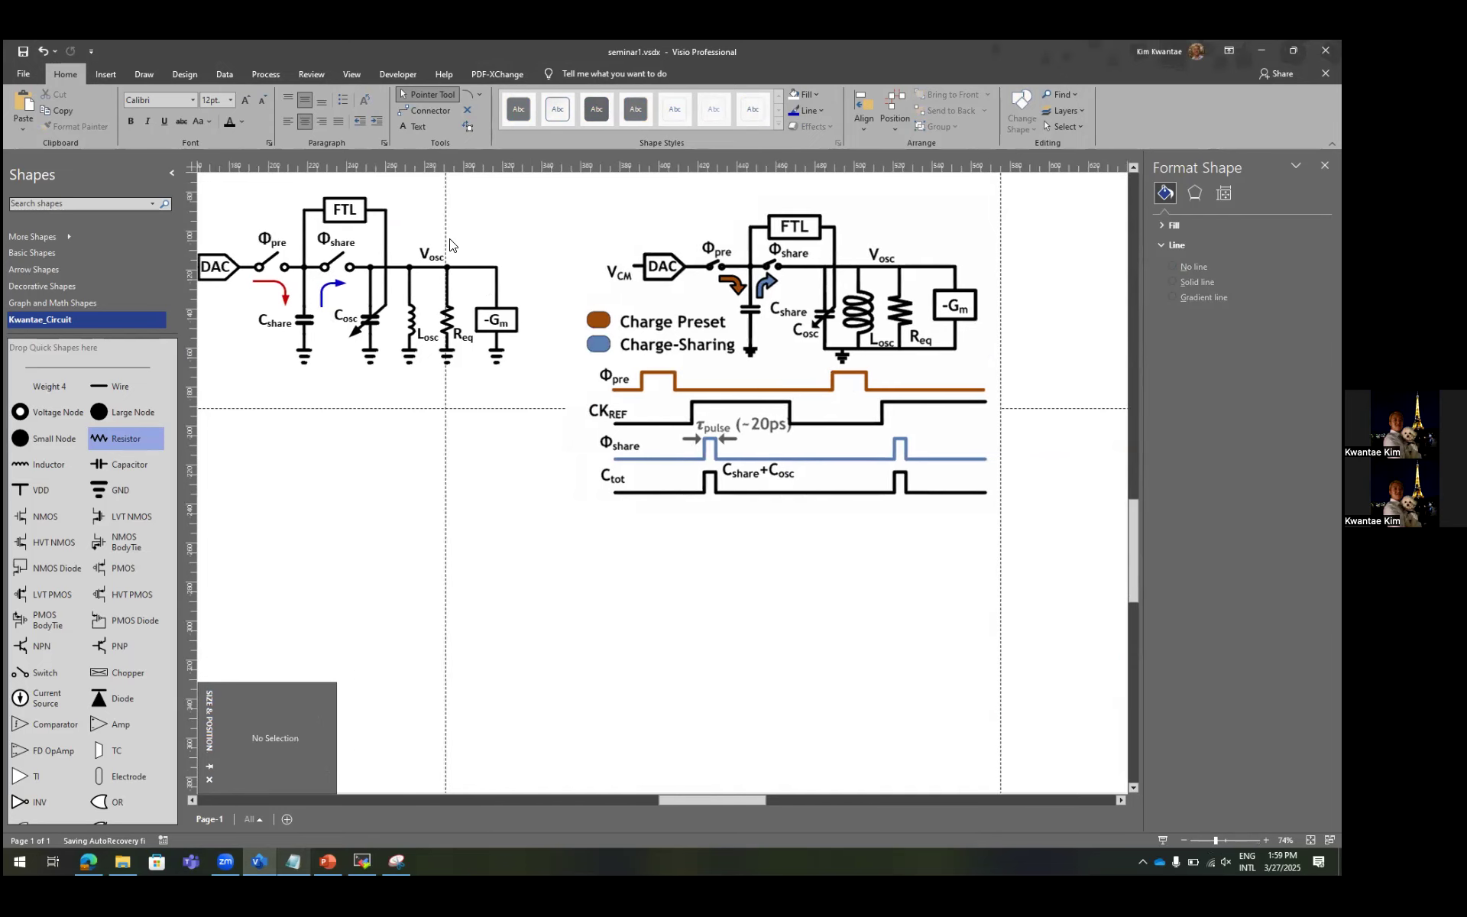
{"action": "scroll", "coordinate": [636, 295], "scroll_direction": "left", "scroll_amount": 4}
{"action": "scroll", "coordinate": [638, 294], "scroll_direction": "left", "scroll_amount": 1}
{"action": "scroll", "coordinate": [638, 295], "scroll_direction": "up", "scroll_amount": 2}
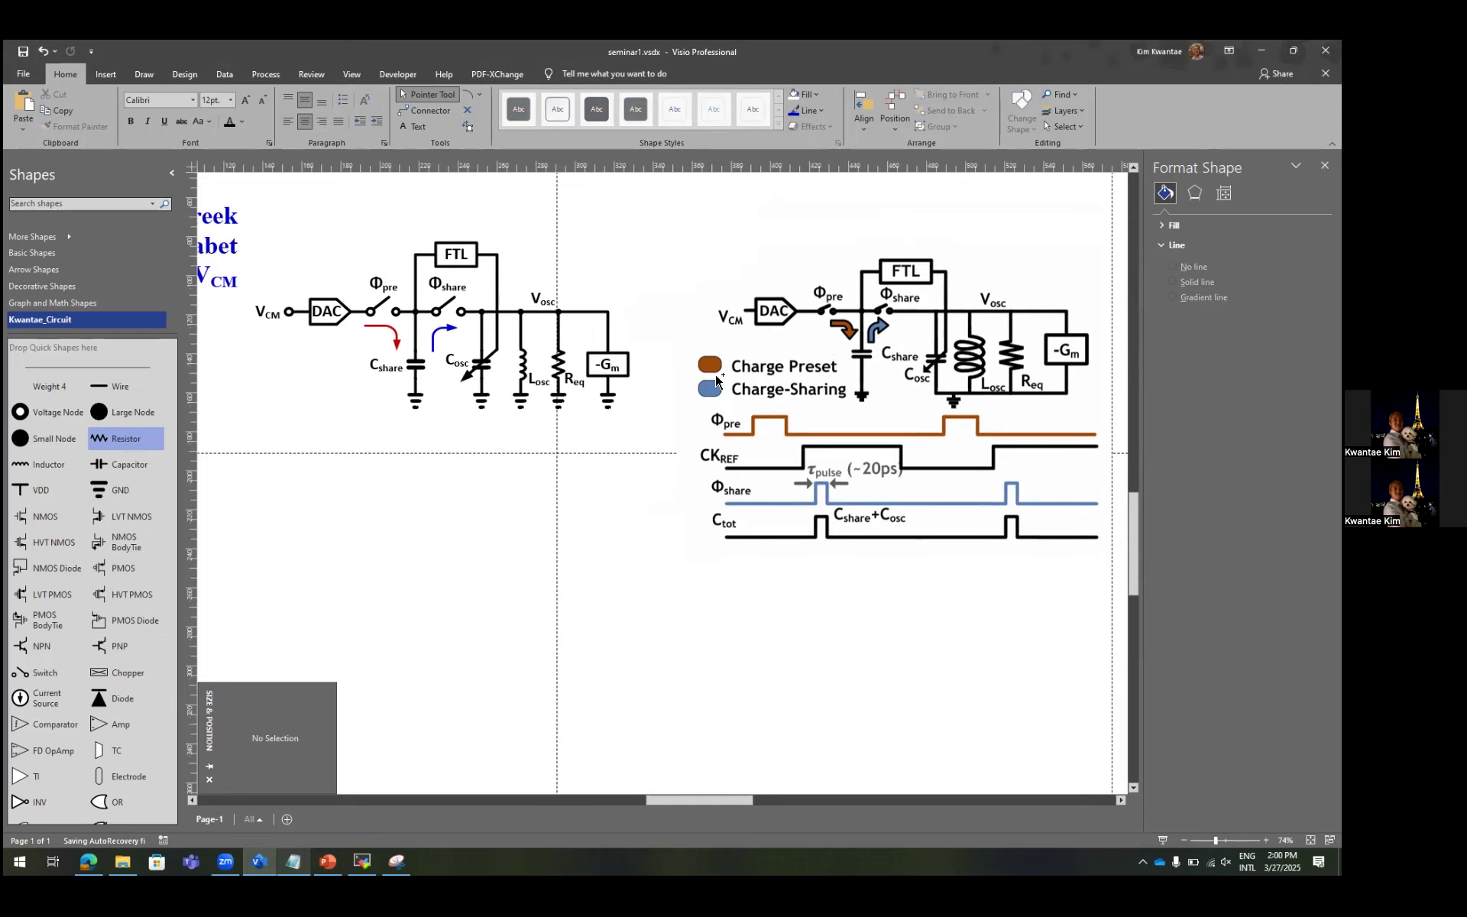
{"action": "key", "text": "ctrl+8"}
{"action": "left_click_drag", "start_coordinate": [477, 450], "coordinate": [504, 478]}
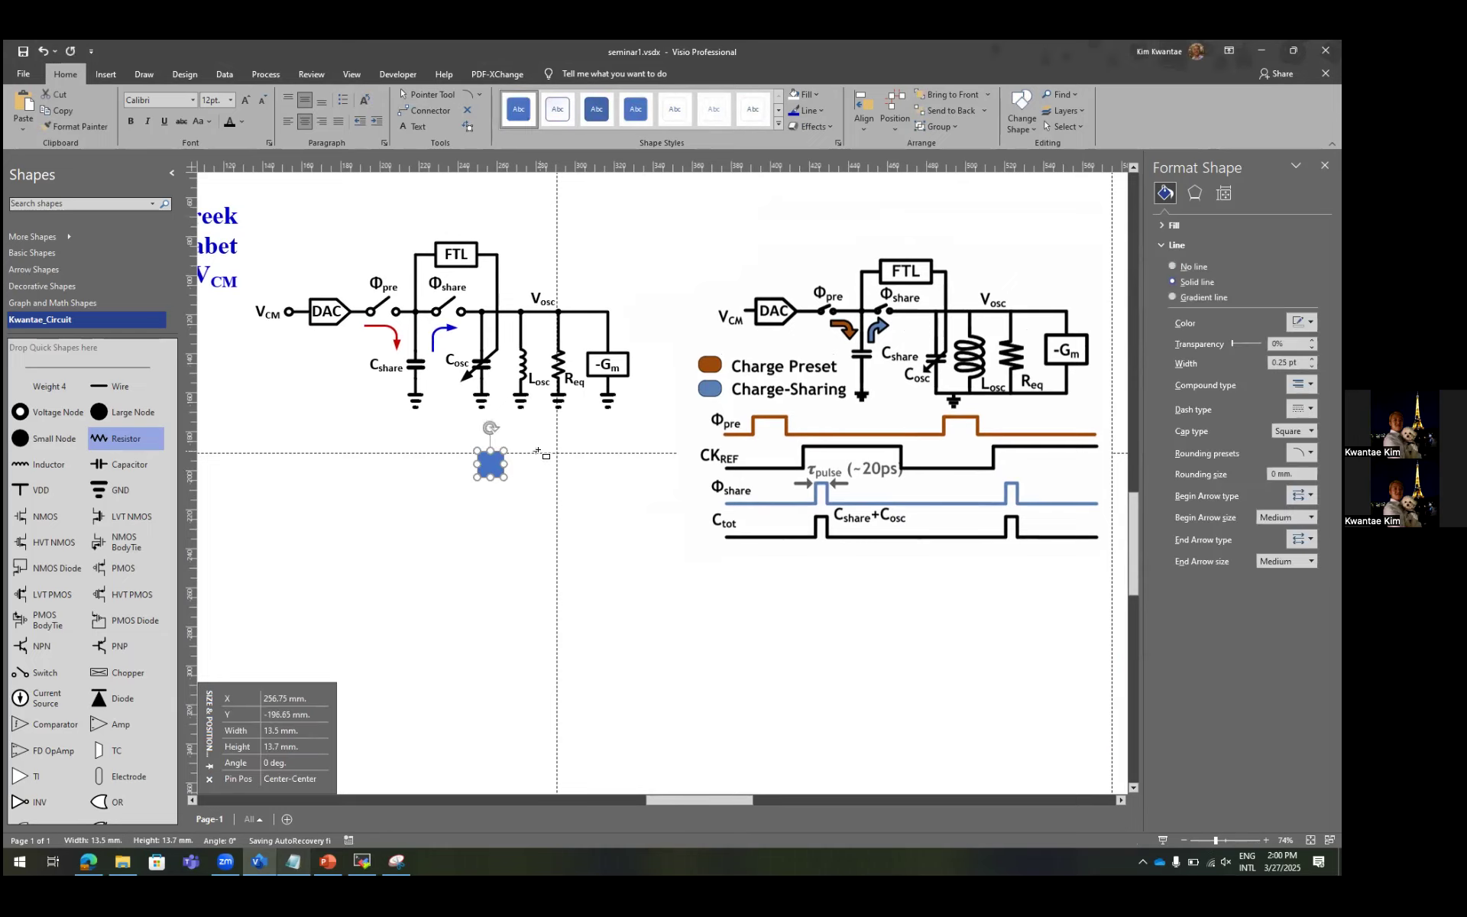
{"action": "key", "text": "Escape"}
{"action": "key", "text": "ctrl+z"}
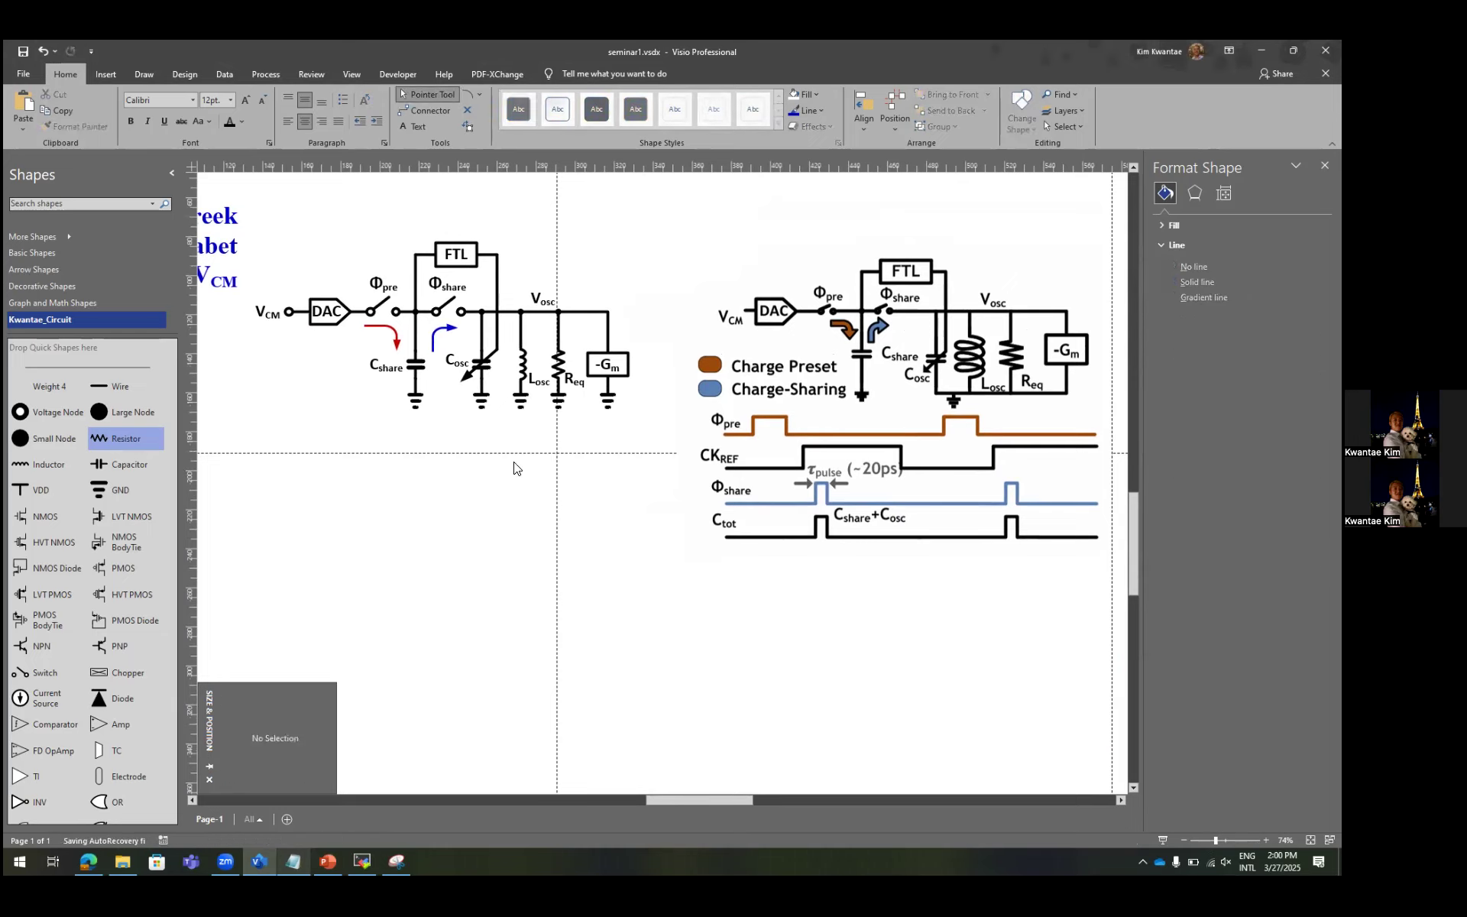
{"action": "key", "text": "ctrl+8"}
{"action": "mouse_move", "coordinate": [506, 457]}
{"action": "left_mouse_down"}
{"action": "mouse_move", "coordinate": [548, 467]}
{"action": "mouse_move", "coordinate": [524, 473]}
{"action": "left_mouse_up"}
{"action": "key", "text": "Escape"}
{"action": "left_click", "coordinate": [518, 469]}
{"action": "key", "text": "Delete"}
Draw a rectangle about 13 mm wide and 9 mm high over the reference's brown Charge Preset swatch.
{"action": "scroll", "coordinate": [680, 386], "scroll_direction": "up", "scroll_amount": 5, "text": "ctrl"}
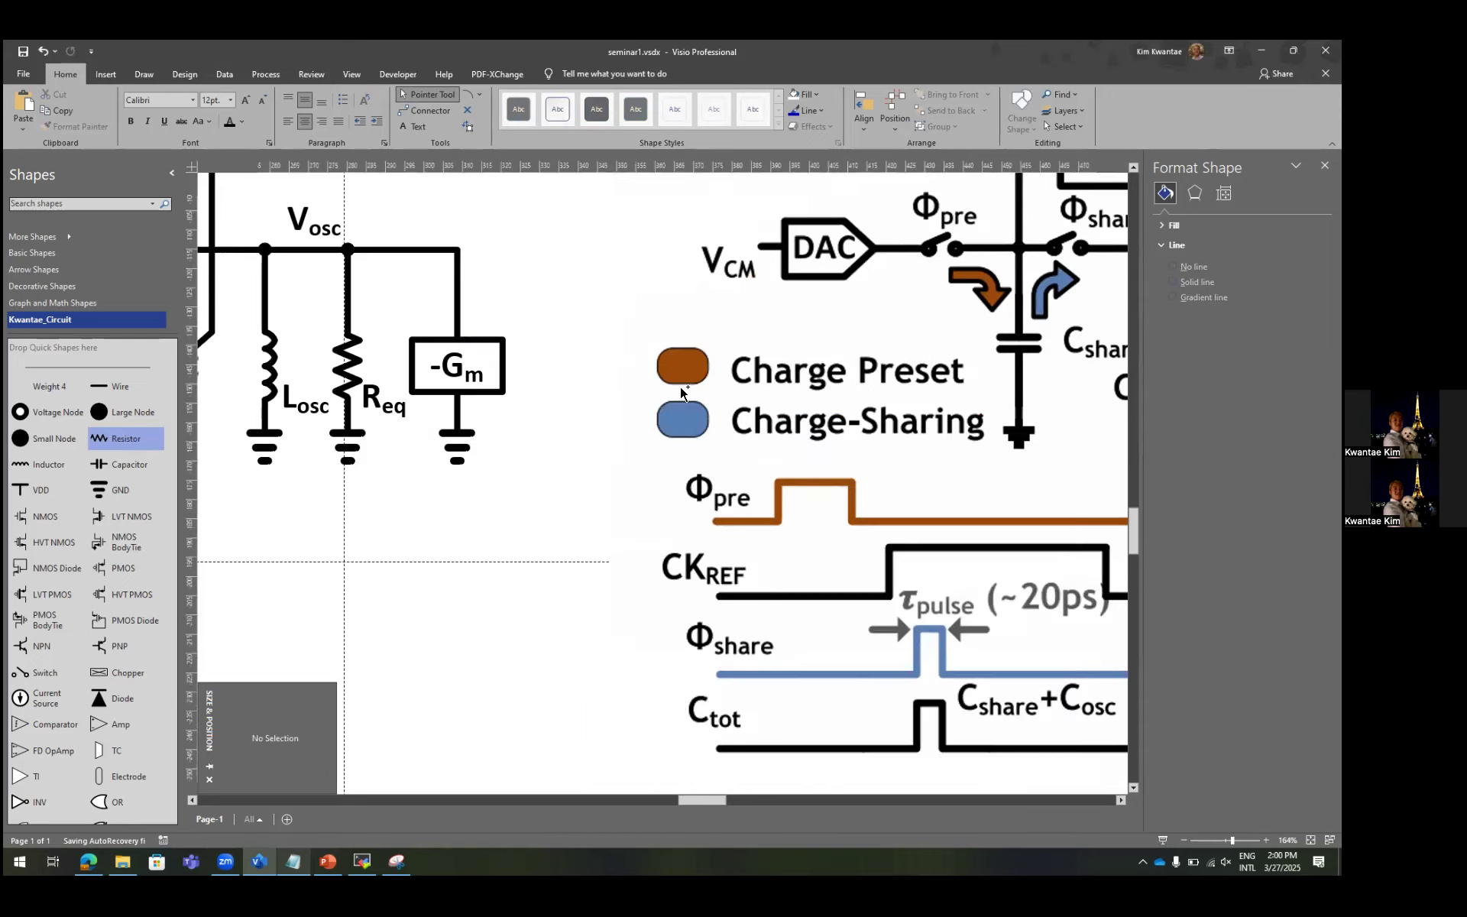
{"action": "key", "text": "ctrl+8"}
{"action": "left_click_drag", "start_coordinate": [637, 316], "coordinate": [738, 383]}
{"action": "key", "text": "ctrl+1"}
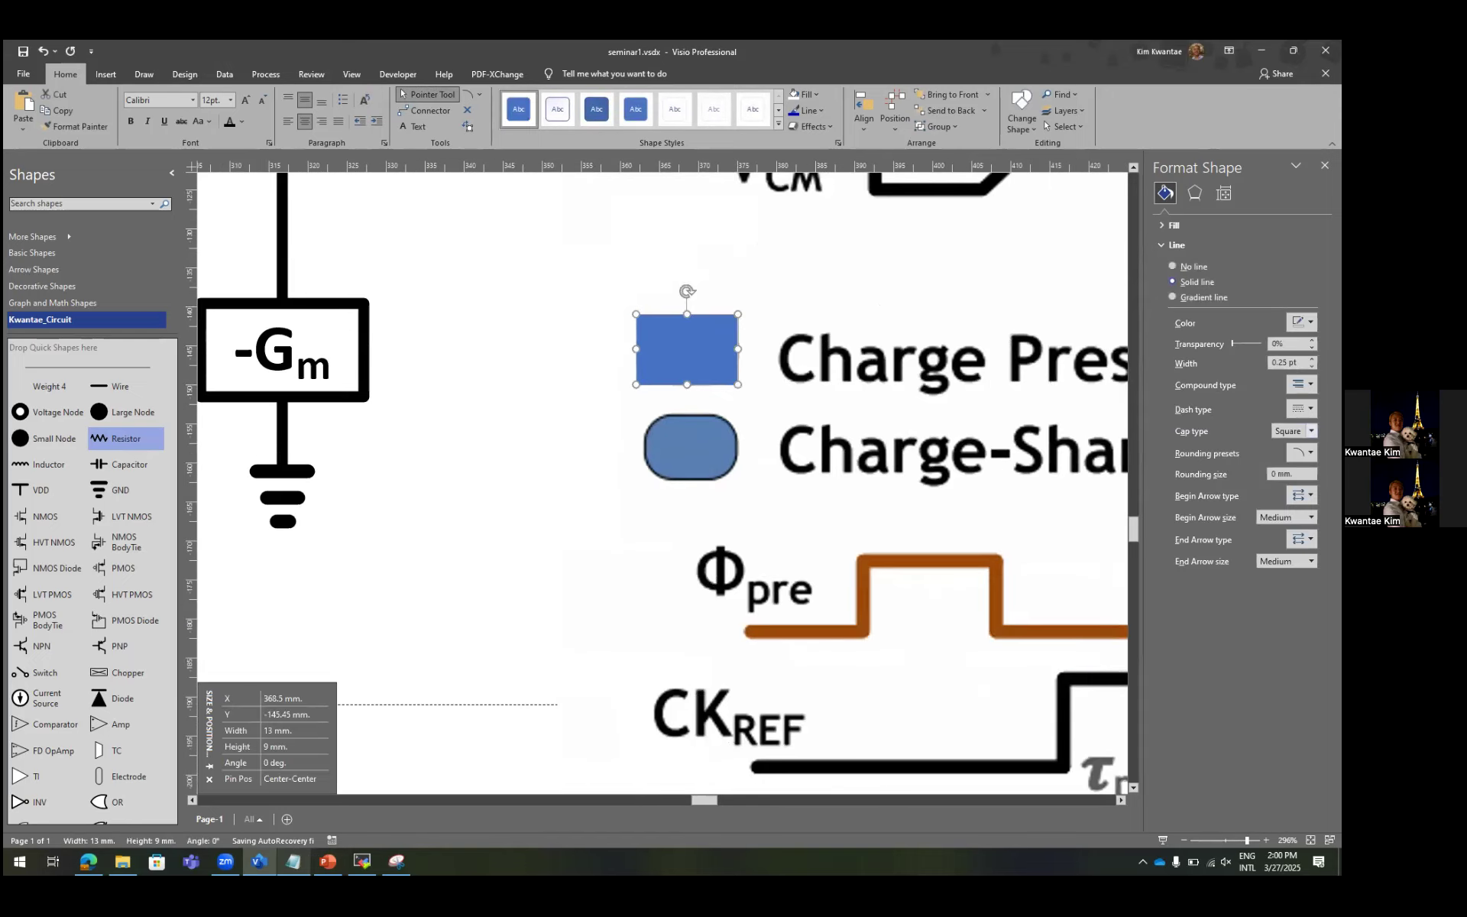
Set the rectangle's line cap type to Round and round its corners with a rounding preset.
{"action": "left_click", "coordinate": [1310, 431]}
{"action": "left_click", "coordinate": [1291, 445]}
{"action": "left_click", "coordinate": [1311, 452]}
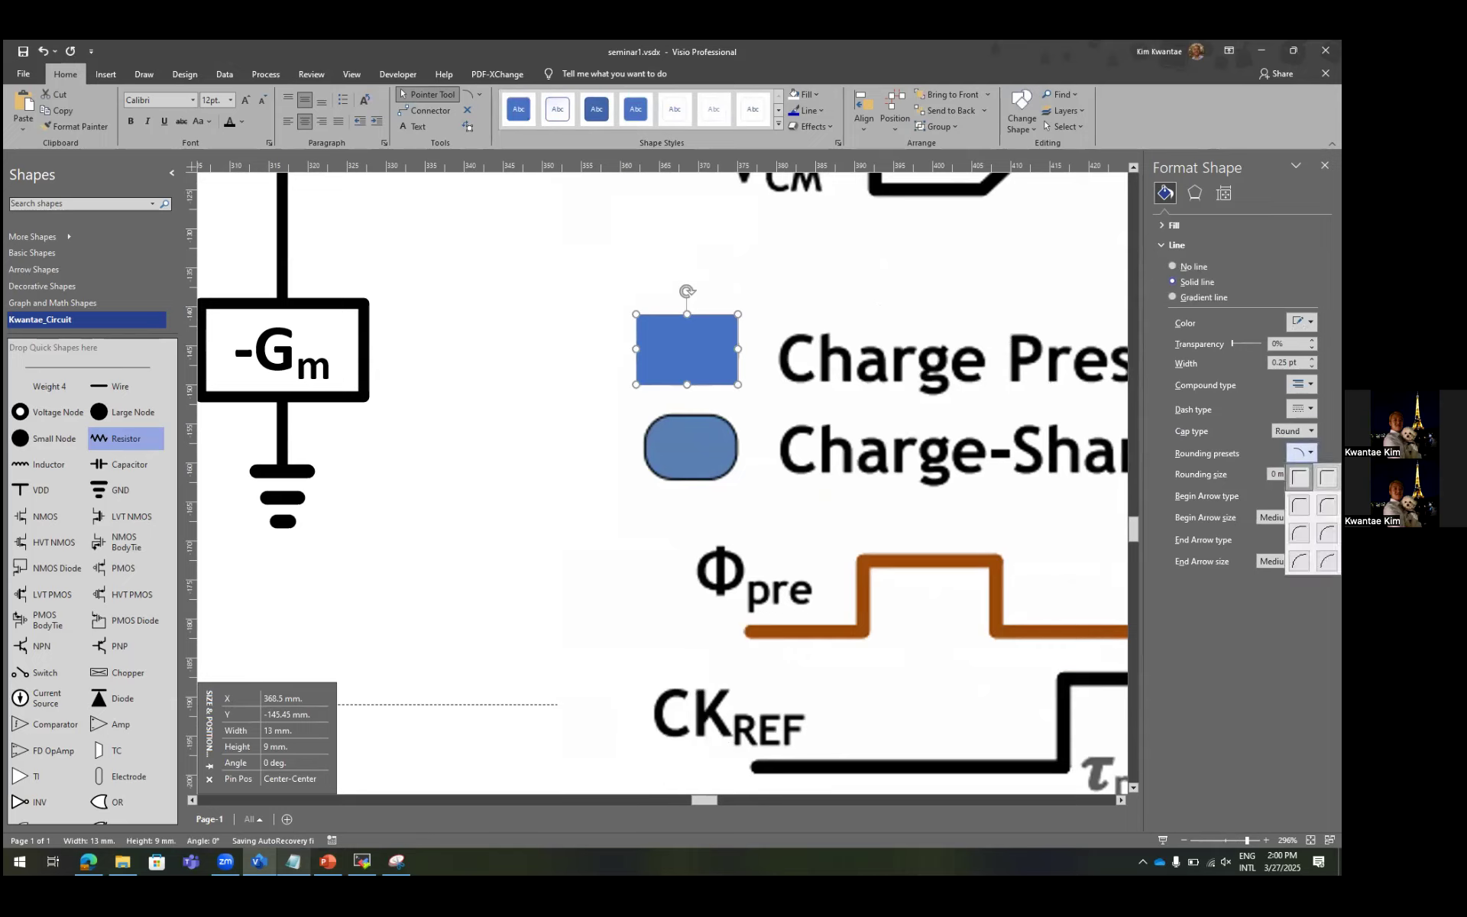
{"action": "left_click", "coordinate": [1300, 505]}
Move the rounded rectangle to the left of the reference's brown Charge Preset swatch.
{"action": "left_click_drag", "start_coordinate": [732, 355], "coordinate": [562, 352]}
{"action": "left_click", "coordinate": [511, 375]}
{"action": "left_click", "coordinate": [698, 351]}
{"action": "left_click", "coordinate": [557, 435]}
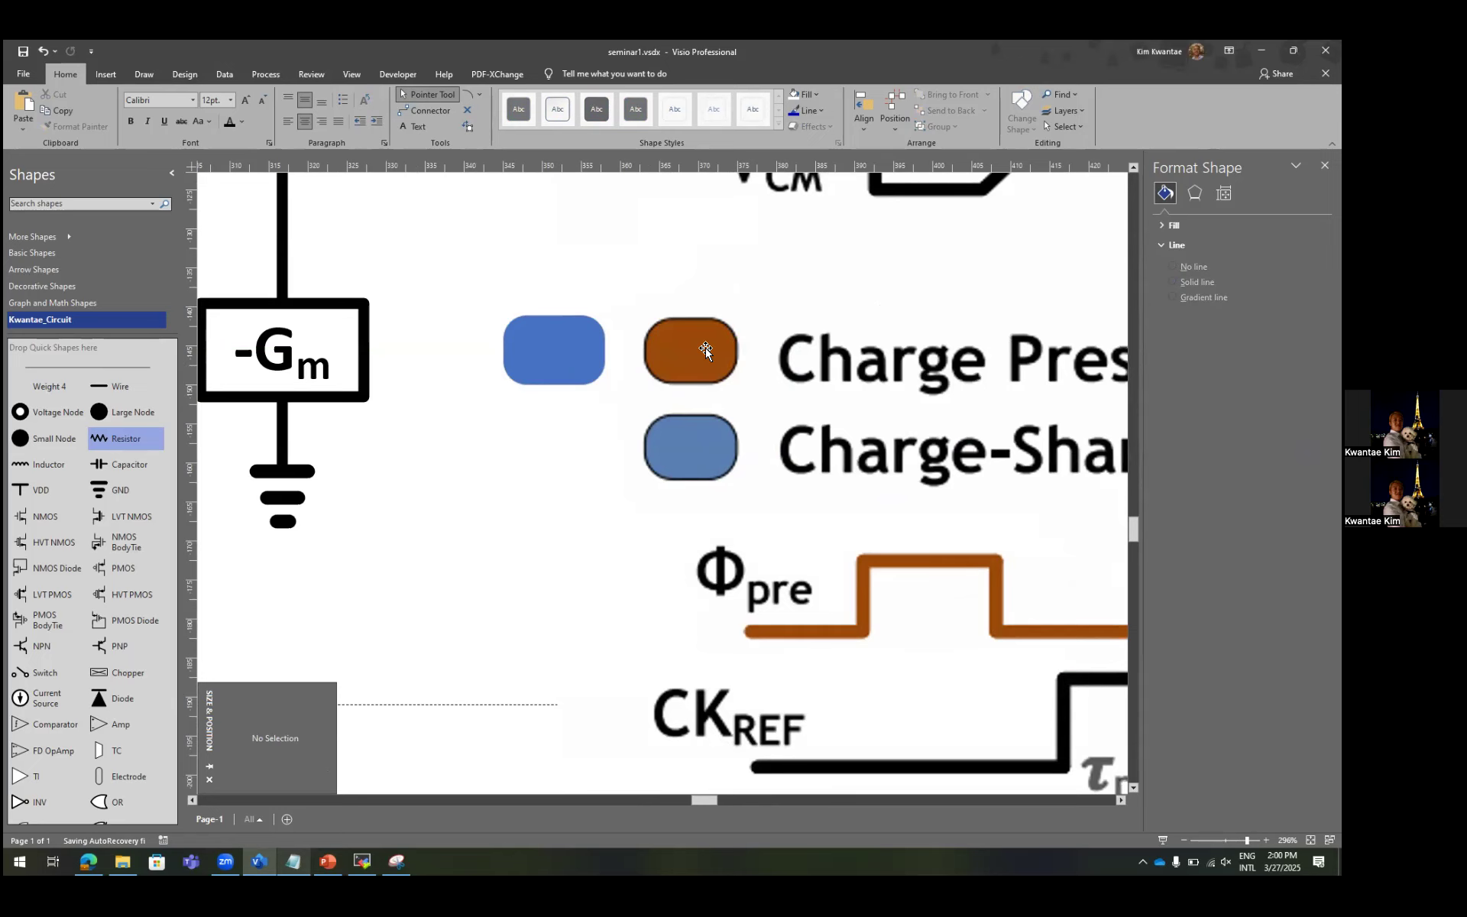
{"action": "scroll", "coordinate": [704, 351], "scroll_direction": "down", "scroll_amount": 8, "text": "ctrl"}
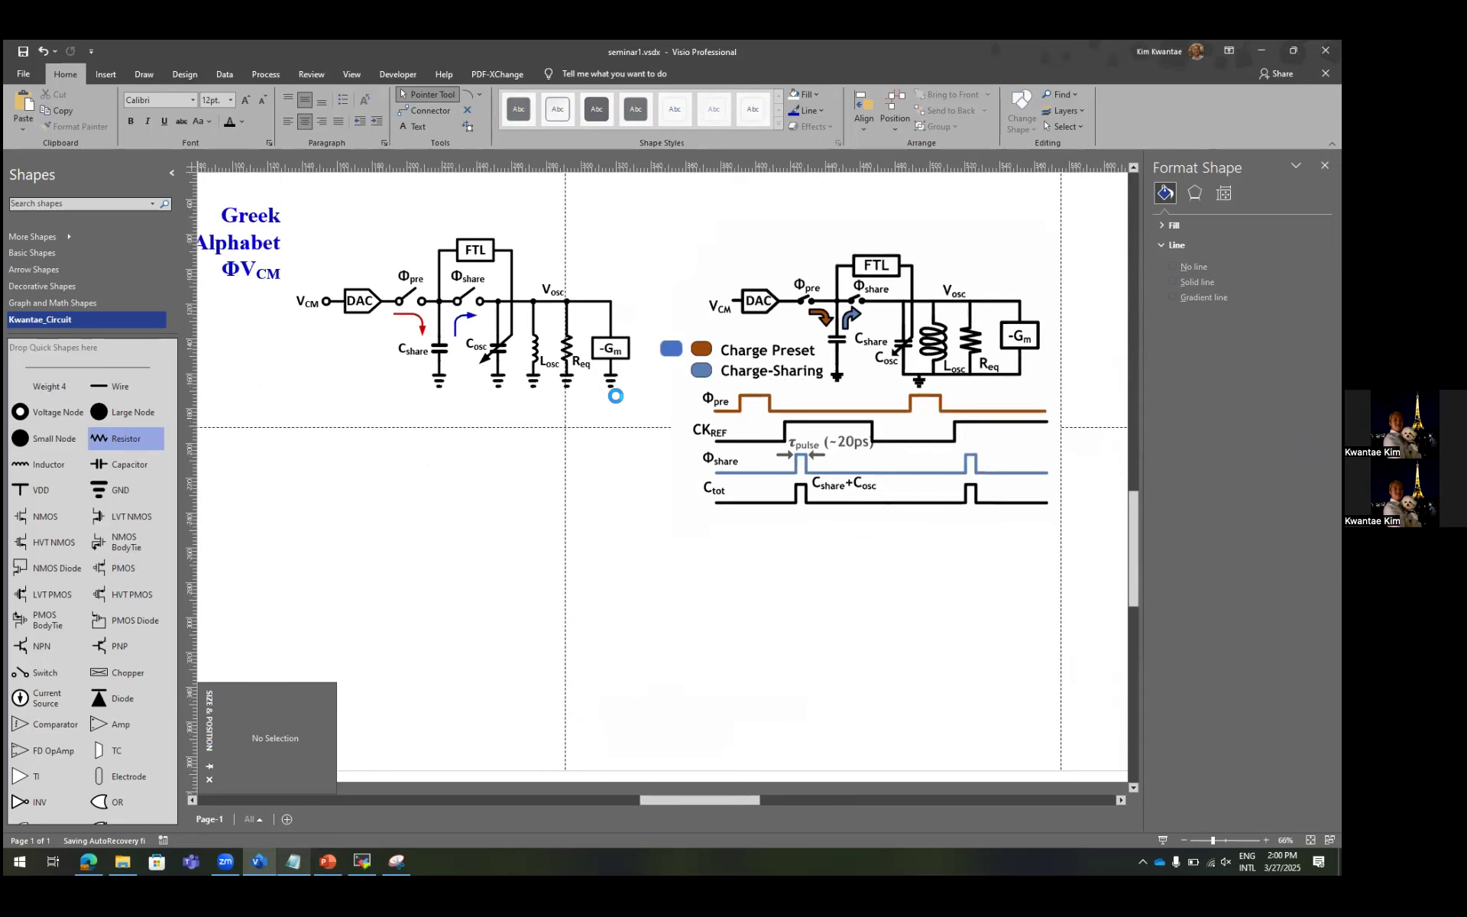
{"action": "scroll", "coordinate": [650, 384], "scroll_direction": "up", "scroll_amount": 1}
{"action": "scroll", "coordinate": [659, 380], "scroll_direction": "left", "scroll_amount": 1}
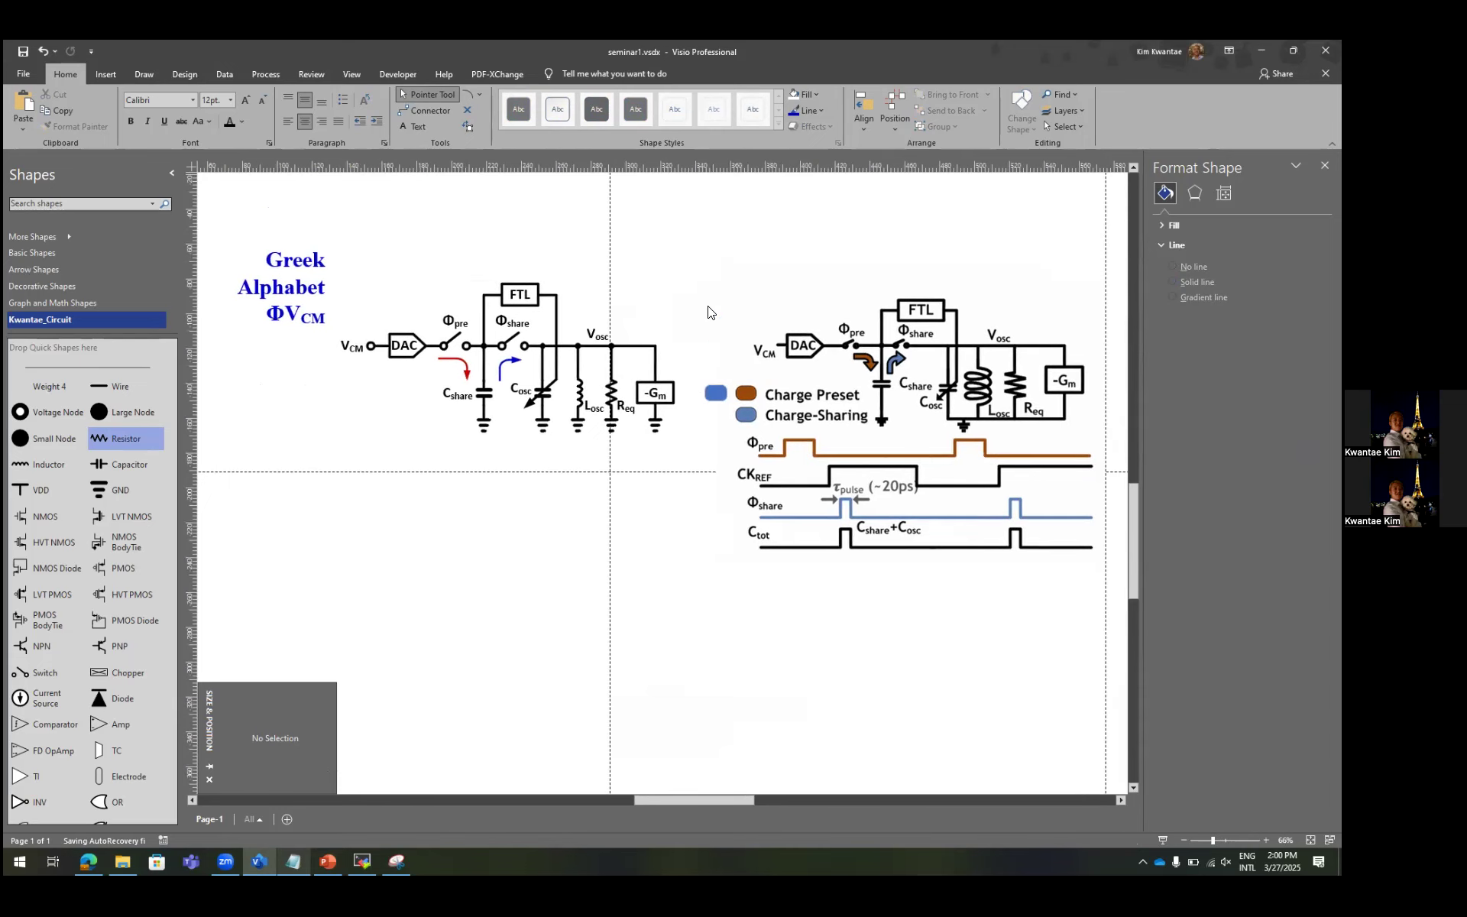